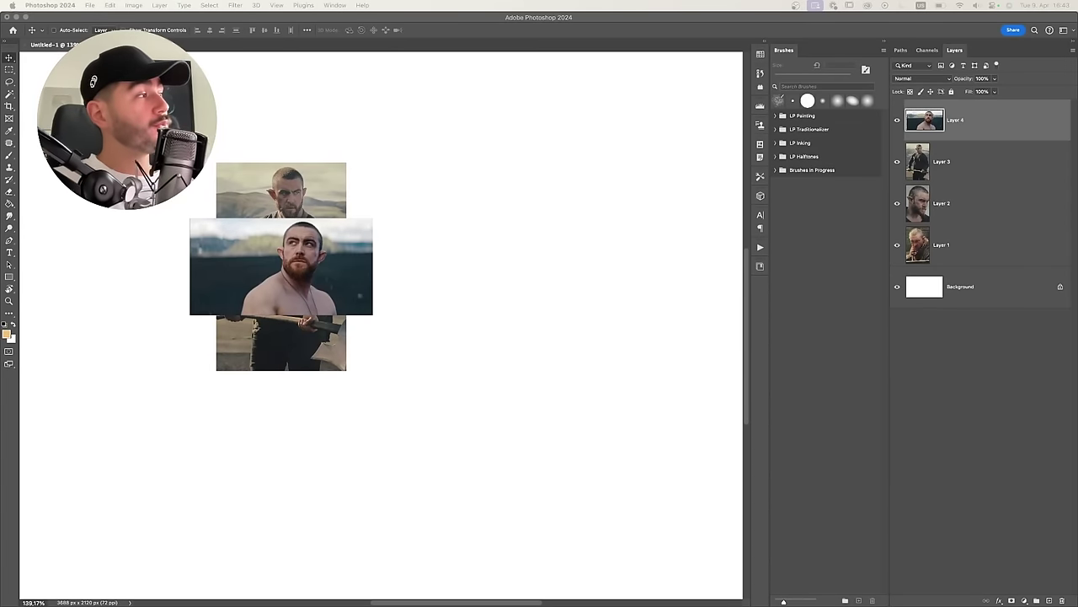
# Spread the stacked reference photos apart on the canvas so each one has its own spot.
pyautogui.click(956, 115)
pyautogui.moveTo(416, 277); pyautogui.dragTo(426, 266)
pyautogui.moveTo(386, 245); pyautogui.dragTo(409, 246)
pyautogui.moveTo(364, 253); pyautogui.dragTo(226, 243)
pyautogui.press('v')
pyautogui.moveTo(335, 276); pyautogui.dragTo(130, 398)
pyautogui.moveTo(347, 313); pyautogui.dragTo(349, 286)
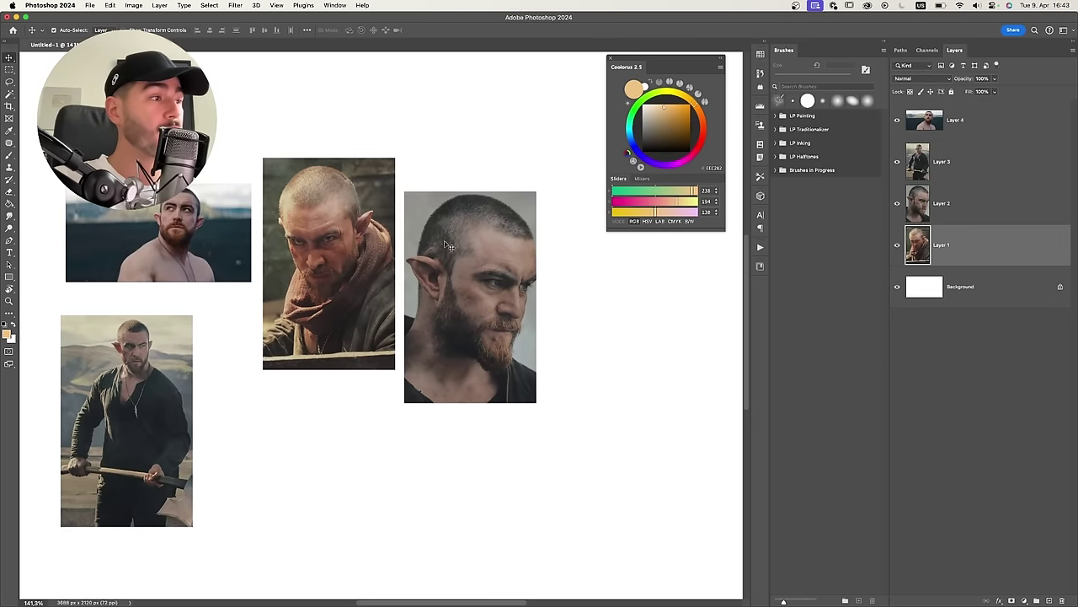
# Move the three-quarter close-up photo directly below the portrait of the man with the scarf.
pyautogui.moveTo(490, 260); pyautogui.dragTo(331, 444)
pyautogui.moveTo(383, 357); pyautogui.dragTo(341, 337)
pyautogui.moveTo(381, 323); pyautogui.dragTo(374, 303)
pyautogui.moveTo(412, 270); pyautogui.dragTo(435, 264)
# Activate the Brush tool and expand the LP Painting brush folder and its Bonus! Digital Essentials group.
pyautogui.press('b')
pyautogui.click(776, 115)
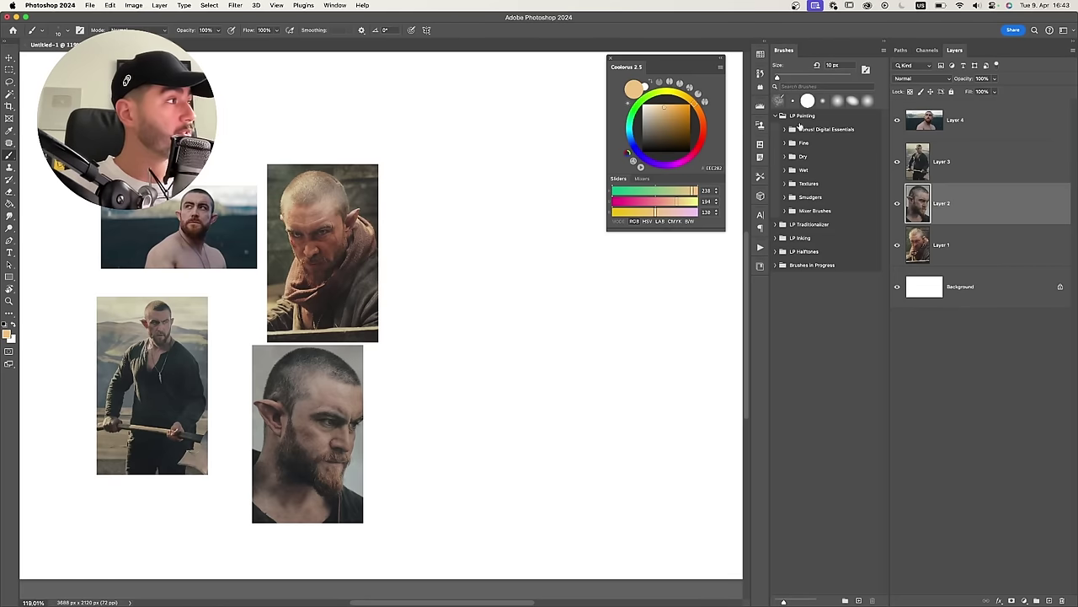
pyautogui.click(803, 130)
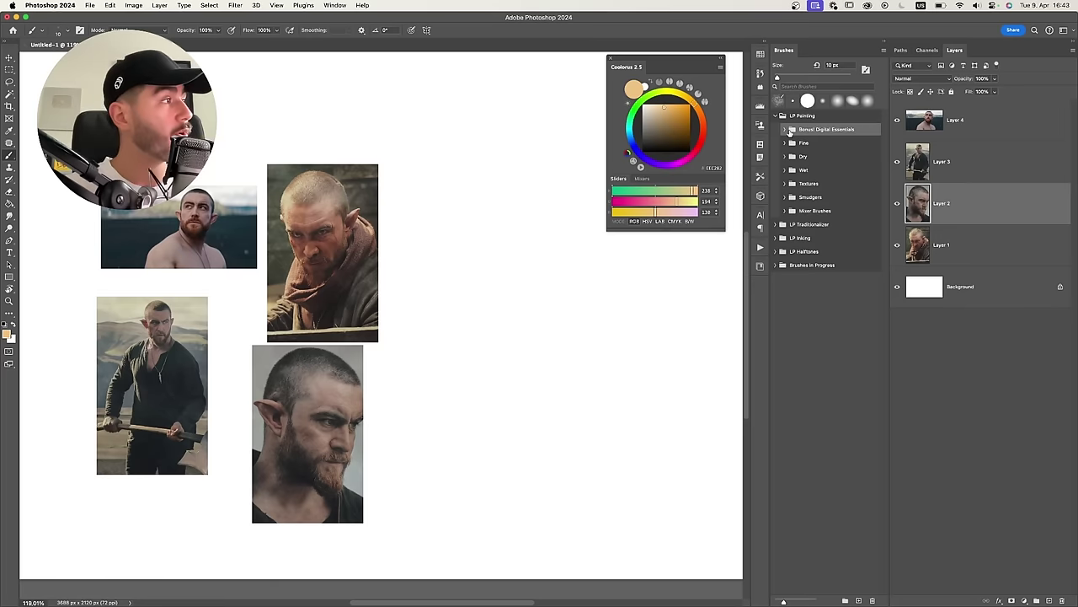
pyautogui.click(805, 118)
pyautogui.click(785, 129)
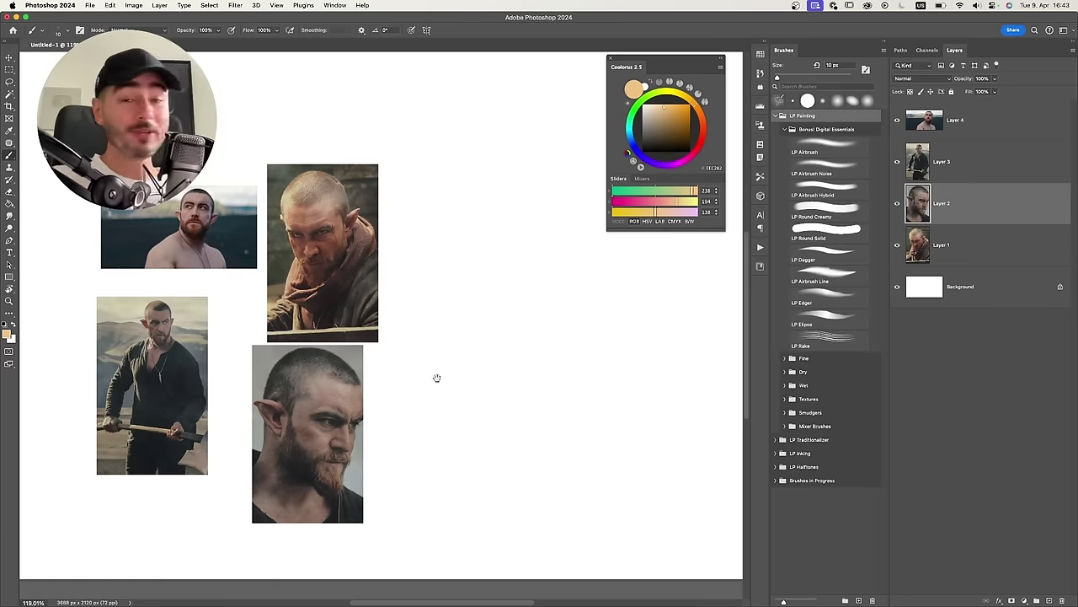
pyautogui.moveTo(437, 377); pyautogui.dragTo(367, 342)
pyautogui.press('z')
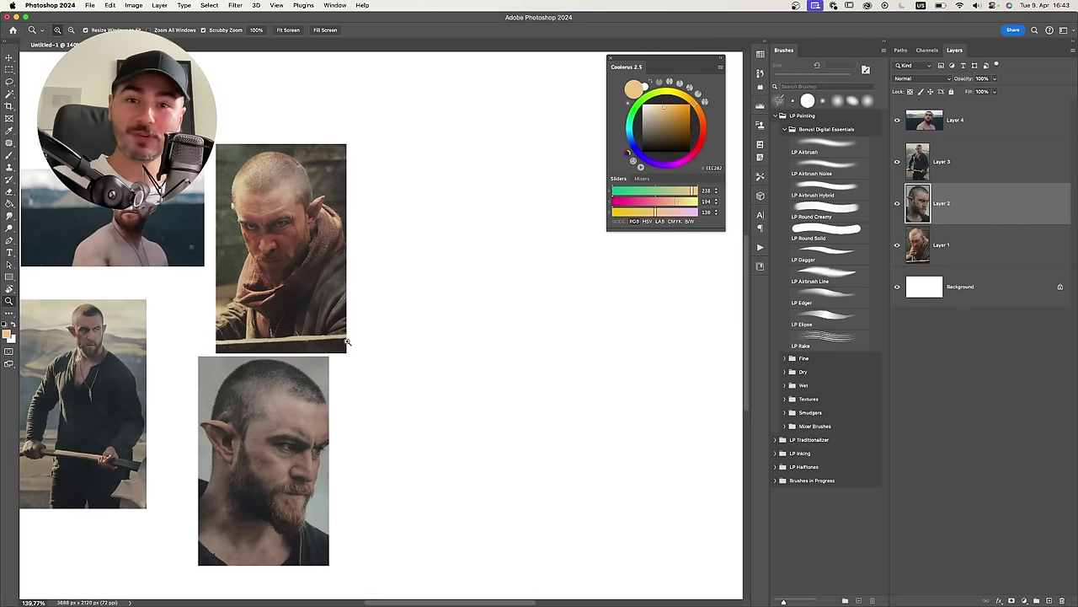
pyautogui.moveTo(431, 306); pyautogui.dragTo(435, 307)
pyautogui.moveTo(398, 327); pyautogui.dragTo(442, 314)
pyautogui.moveTo(412, 324); pyautogui.dragTo(422, 305)
pyautogui.moveTo(396, 303); pyautogui.dragTo(391, 311)
pyautogui.hscroll(2, 390, 312)
pyautogui.scroll(1, 390, 311)
# Shift the Coolorus color panel slightly closer to the docked panels.
pyautogui.press('v')
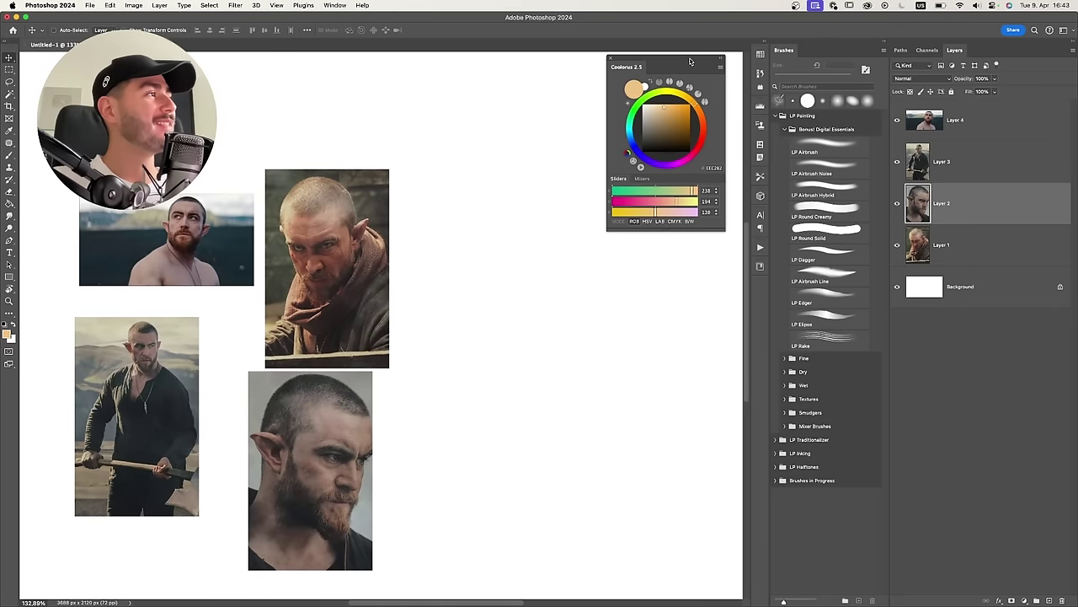
pyautogui.moveTo(690, 61); pyautogui.dragTo(703, 62)
pyautogui.hscroll(1, 397, 277)
pyautogui.hscroll(-5, 406, 288)
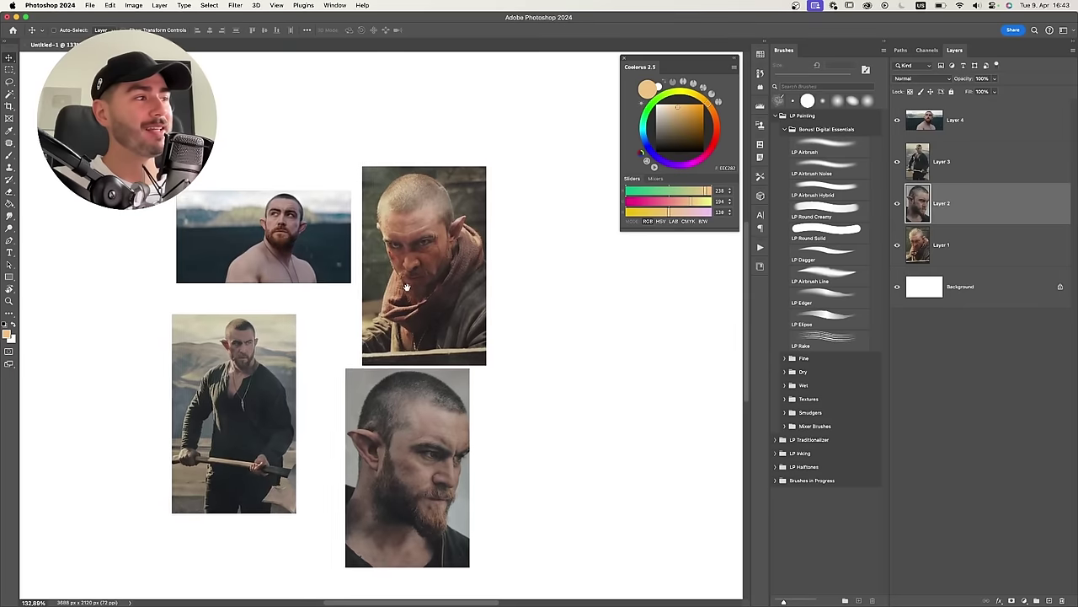
# Move all four reference photos into the upper-left area of the canvas, keeping them loosely grouped.
pyautogui.scroll(2, 407, 288)
pyautogui.moveTo(262, 257); pyautogui.dragTo(150, 148)
pyautogui.moveTo(254, 410); pyautogui.dragTo(128, 272)
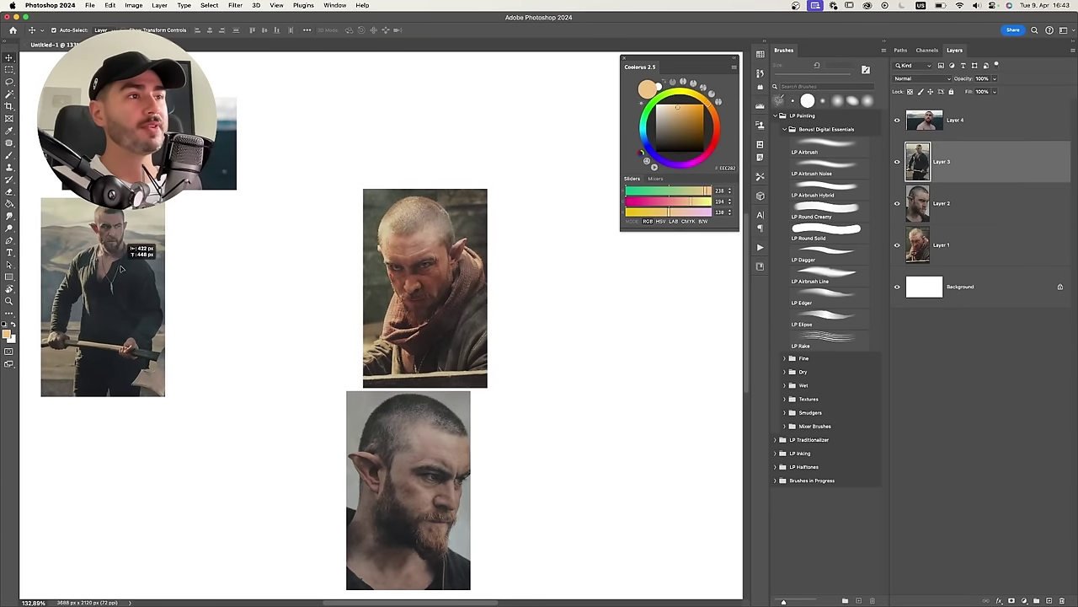
pyautogui.moveTo(369, 205); pyautogui.dragTo(255, 120)
pyautogui.moveTo(401, 468); pyautogui.dragTo(236, 379)
pyautogui.hscroll(-5, 467, 424)
pyautogui.scroll(2, 467, 424)
pyautogui.moveTo(446, 360); pyautogui.dragTo(468, 356)
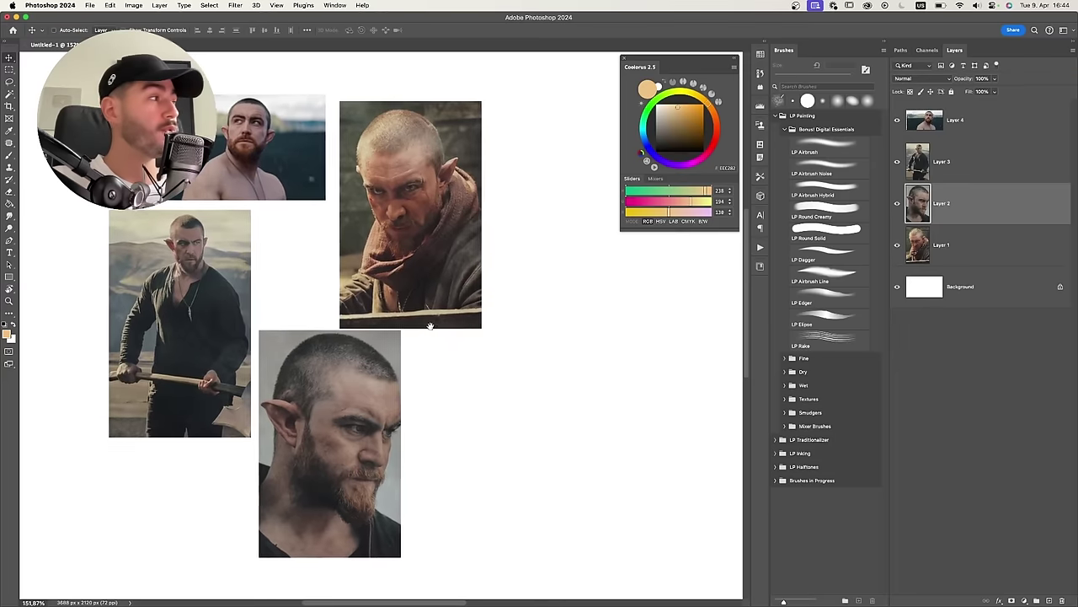
# Switch back to the Brush tool and collapse the Bonus! Digital Essentials brush group.
pyautogui.moveTo(553, 329)
pyautogui.mouseDown()
pyautogui.moveTo(448, 323)
pyautogui.moveTo(416, 332)
pyautogui.moveTo(468, 381)
pyautogui.mouseUp()
pyautogui.press('b')
pyautogui.press('super+z')
pyautogui.moveTo(545, 305); pyautogui.dragTo(546, 289)
pyautogui.click(790, 130)
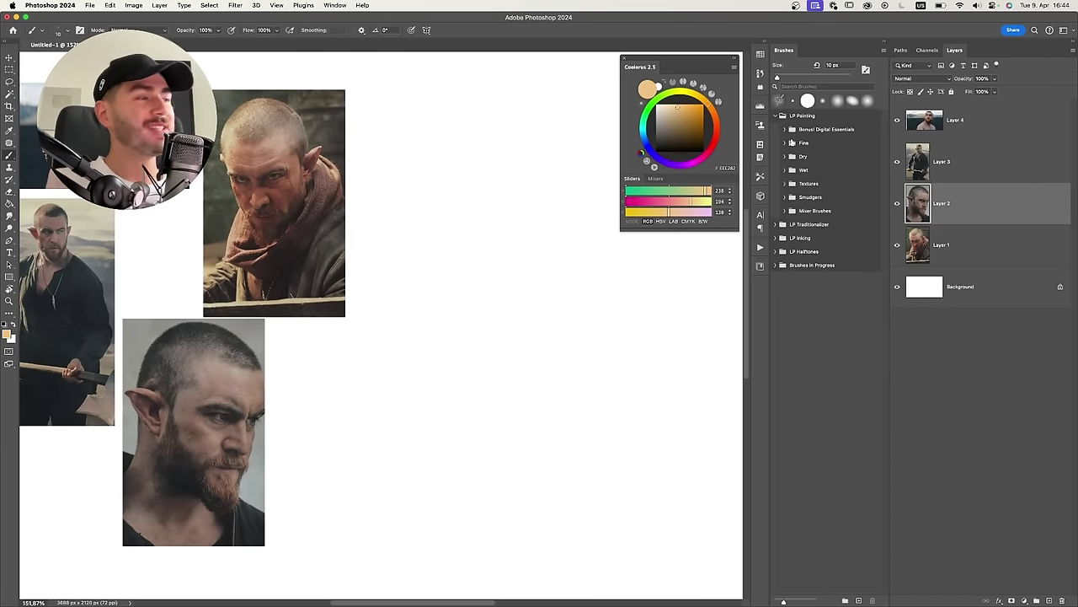
# Look over the four reference photos and the blank canvas area beside them.
pyautogui.press('z')
pyautogui.moveTo(474, 327); pyautogui.dragTo(434, 313)
pyautogui.moveTo(401, 324); pyautogui.dragTo(496, 304)
pyautogui.hscroll(2, 444, 326)
pyautogui.scroll(2, 537, 344)
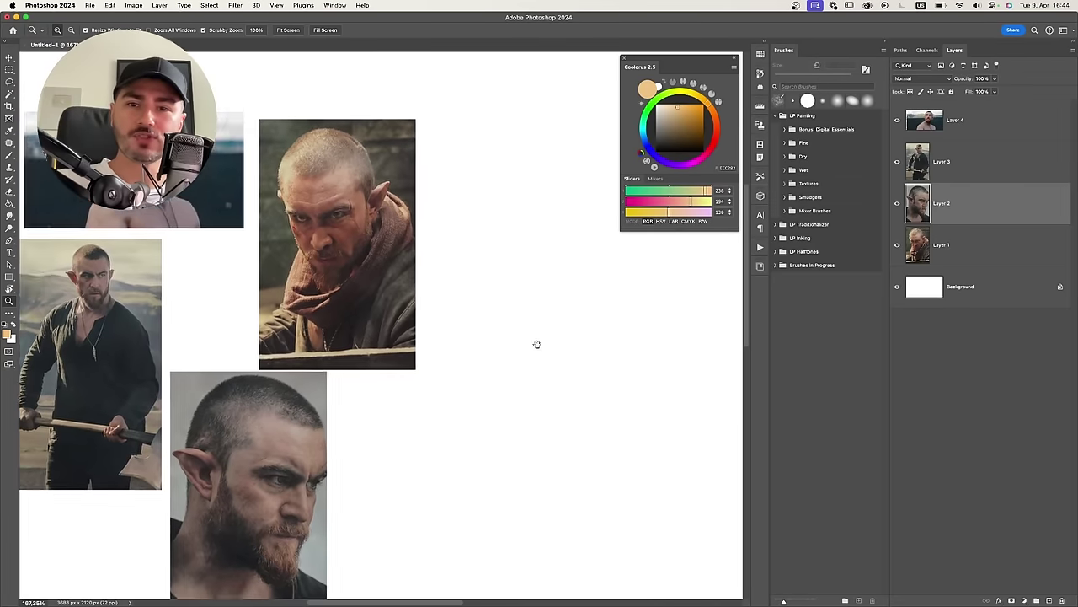
pyautogui.hscroll(-8, 505, 277)
pyautogui.scroll(-2, 522, 264)
pyautogui.hscroll(-1, 522, 264)
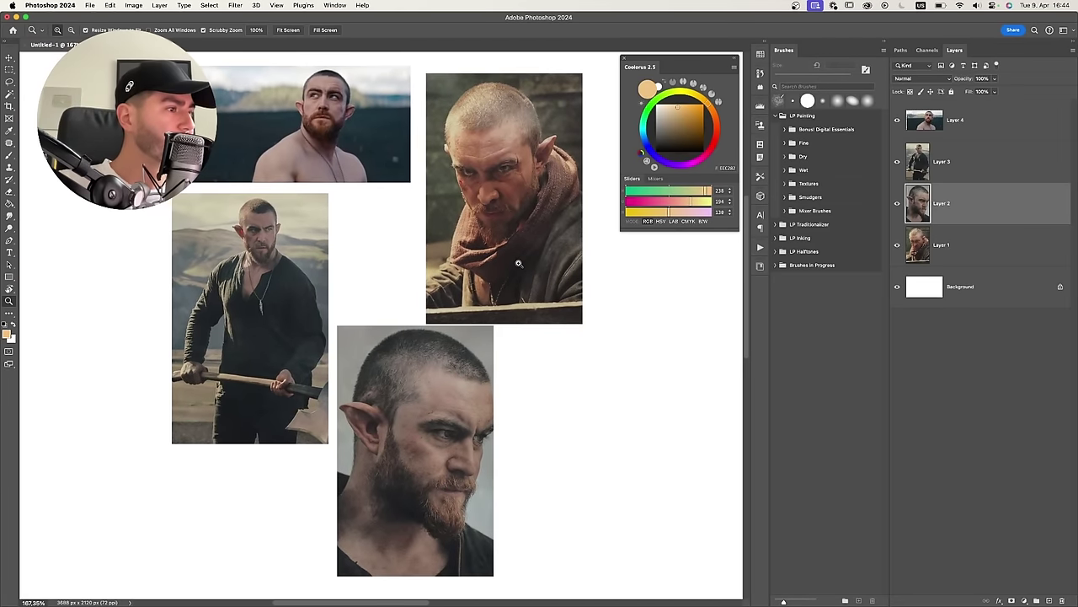
pyautogui.hscroll(4, 564, 293)
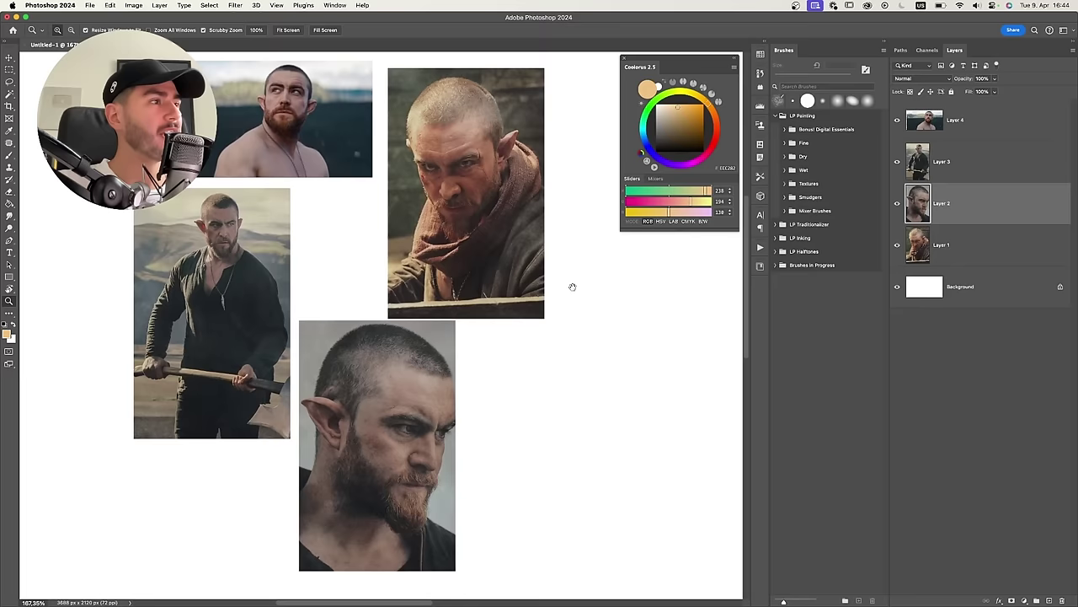
pyautogui.hscroll(2, 567, 286)
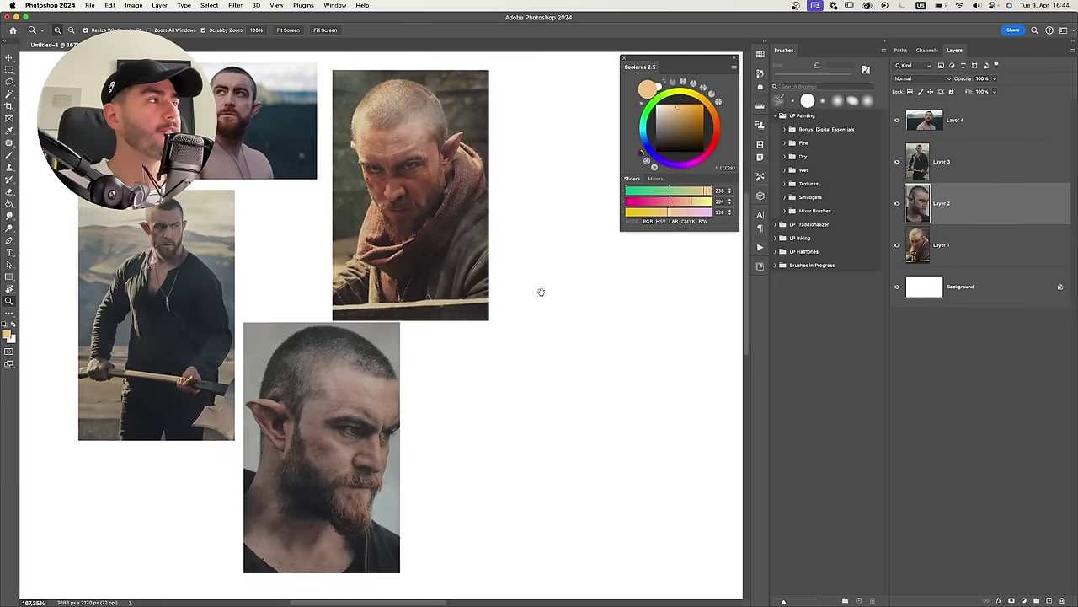
pyautogui.hscroll(4, 539, 286)
pyautogui.moveTo(541, 262); pyautogui.dragTo(421, 286)
pyautogui.moveTo(465, 285); pyautogui.dragTo(574, 274)
# Narrow the docked panels to widen the canvas area, and move the Coolorus panel against them.
pyautogui.press('b')
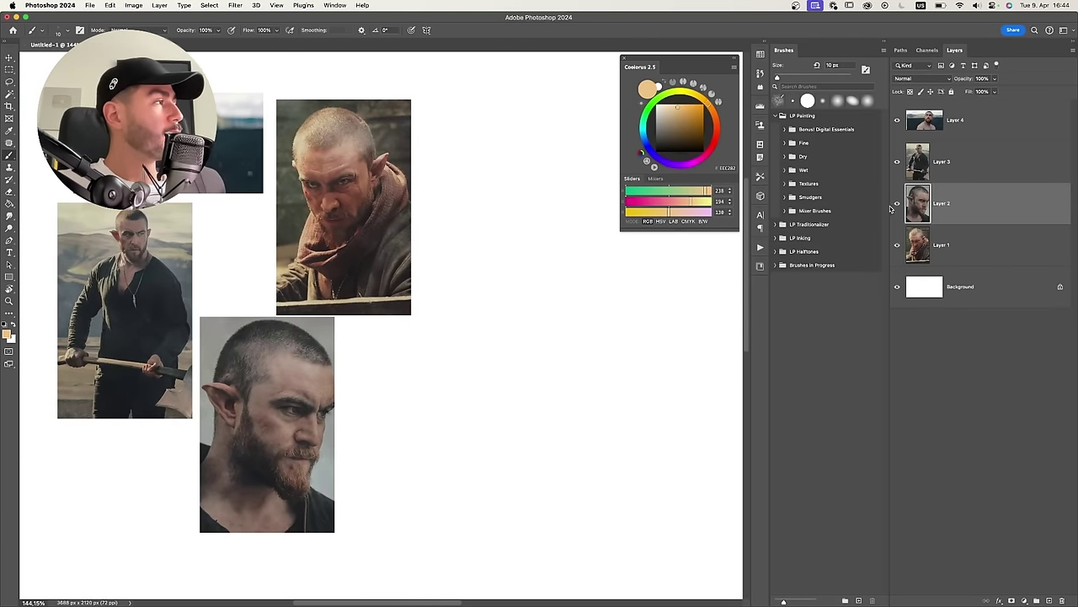
pyautogui.moveTo(890, 206); pyautogui.dragTo(932, 206)
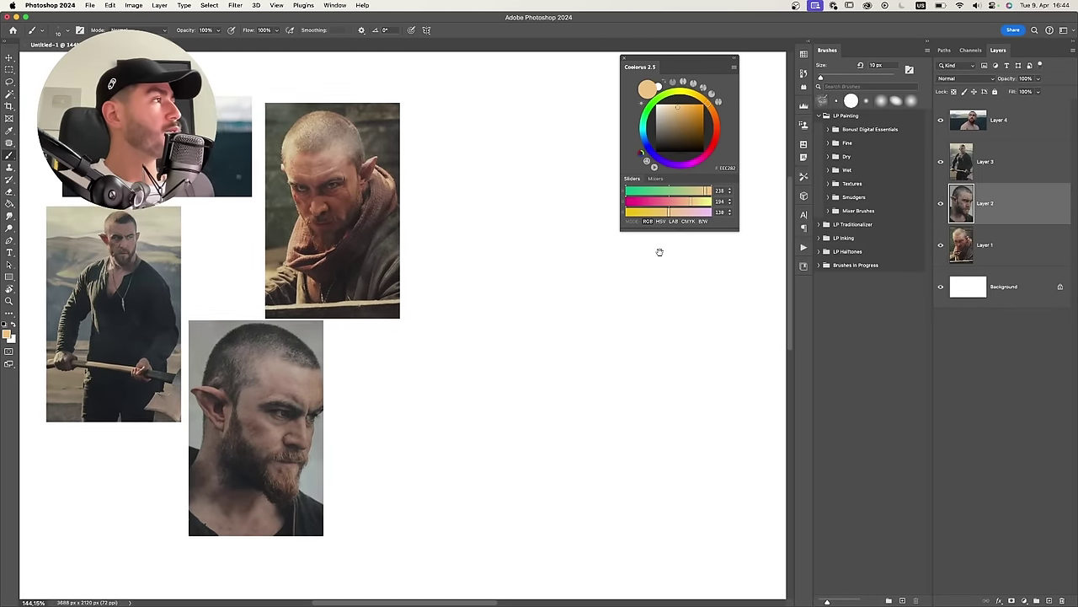
pyautogui.moveTo(688, 62); pyautogui.dragTo(743, 60)
# Move the scarf portrait slightly up and to the right, away from the close-up photo below it.
pyautogui.hscroll(5, 498, 261)
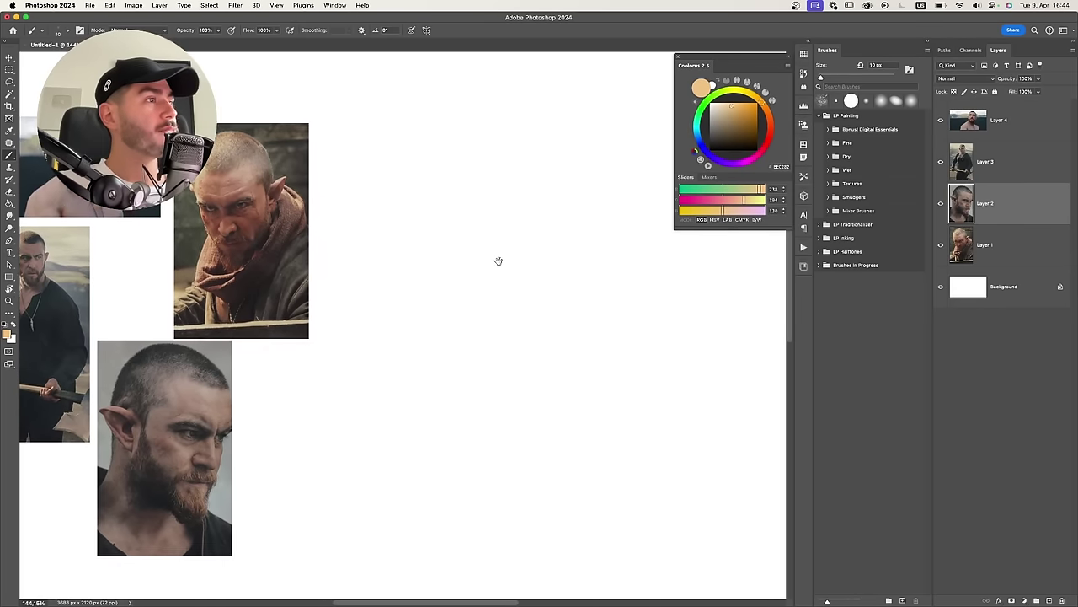
pyautogui.hscroll(-1, 342, 300)
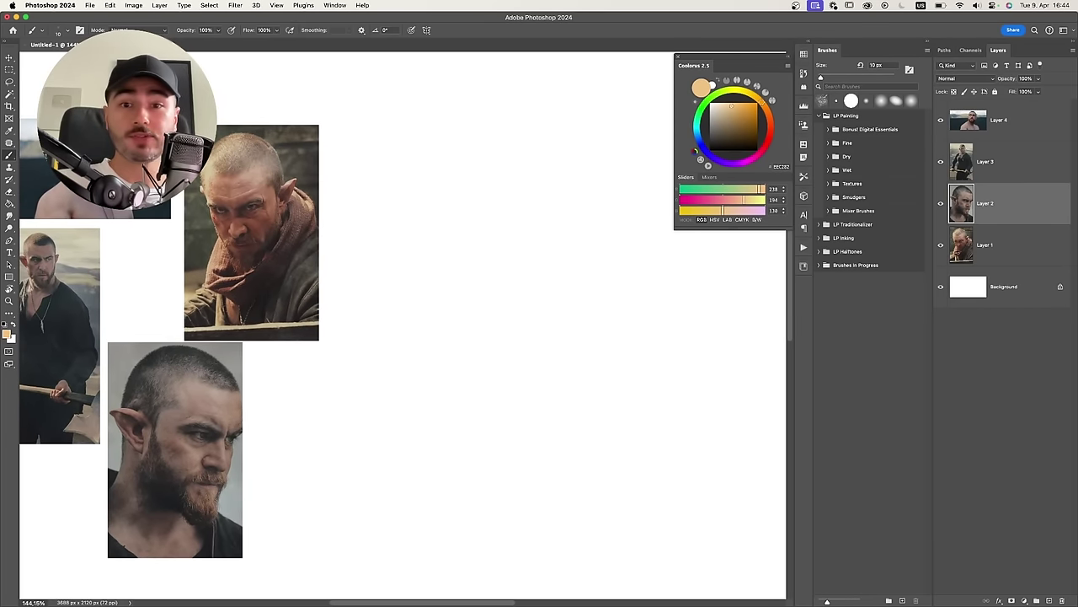
pyautogui.moveTo(395, 289); pyautogui.dragTo(435, 299)
pyautogui.press('v')
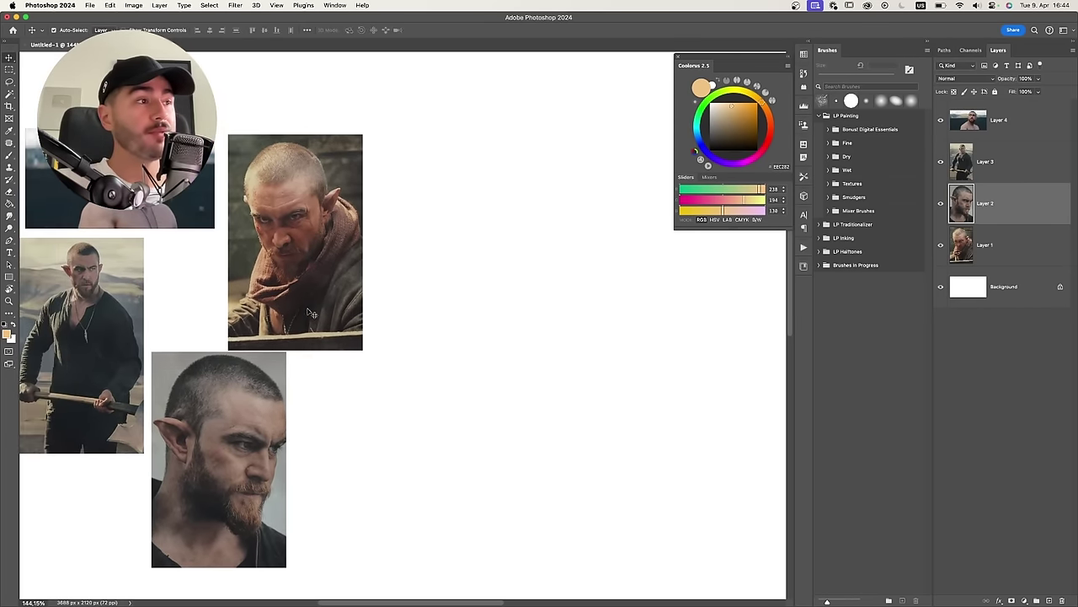
pyautogui.moveTo(317, 295)
pyautogui.mouseDown()
pyautogui.moveTo(334, 294)
pyautogui.moveTo(356, 263)
pyautogui.moveTo(338, 269)
pyautogui.mouseUp()
# Try a light orange brush stroke over the head in the scarf portrait and undo it.
pyautogui.press('b')
pyautogui.scroll(5, 350, 295)
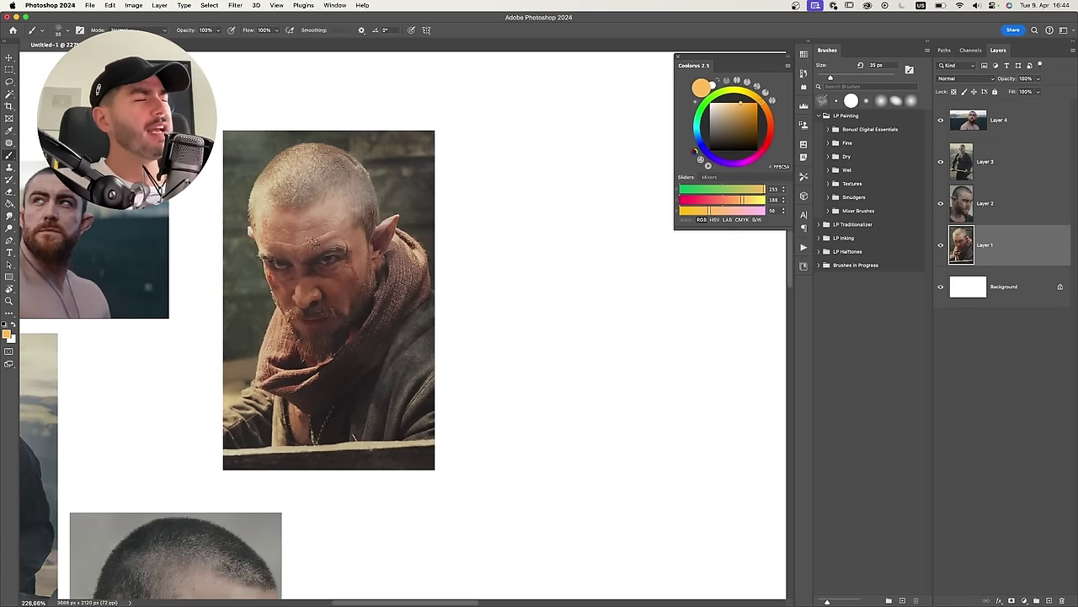
pyautogui.moveTo(307, 190)
pyautogui.mouseDown()
pyautogui.moveTo(273, 271)
pyautogui.moveTo(265, 223)
pyautogui.moveTo(232, 211)
pyautogui.moveTo(302, 151)
pyautogui.mouseUp()
pyautogui.press('super+z')
pyautogui.scroll(-3, 370, 214)
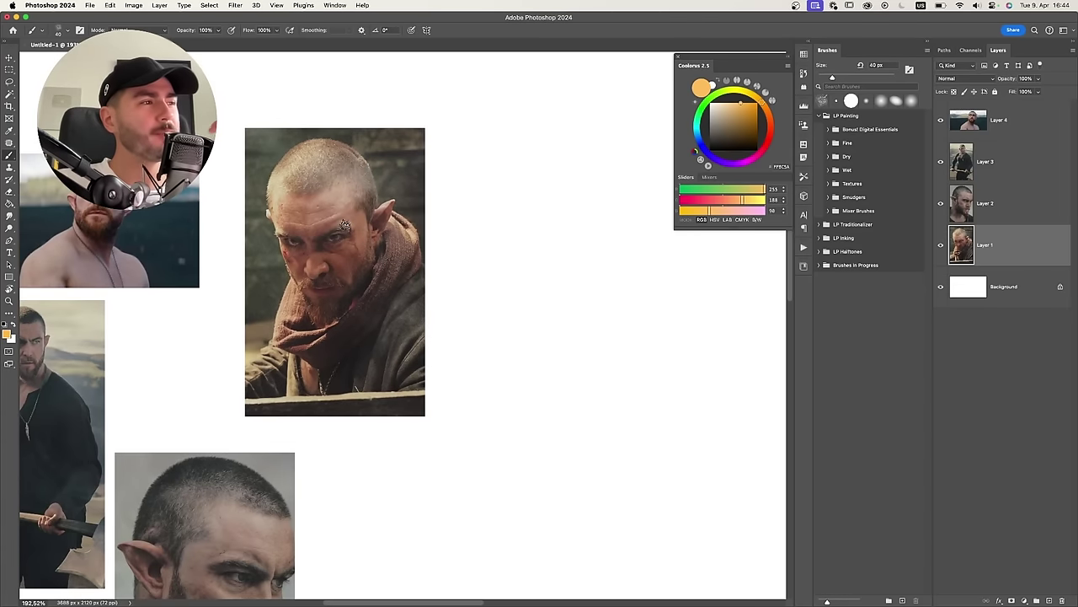
# Expand the Fine brush group and choose the LP Fine Gouache brush.
pyautogui.scroll(-4, 344, 223)
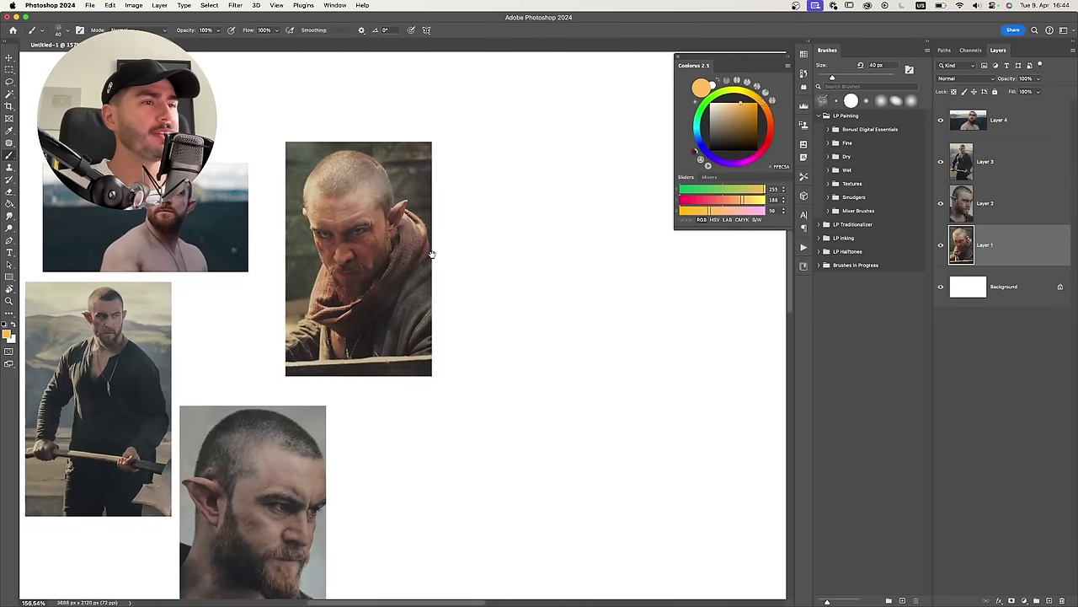
pyautogui.scroll(-2, 424, 277)
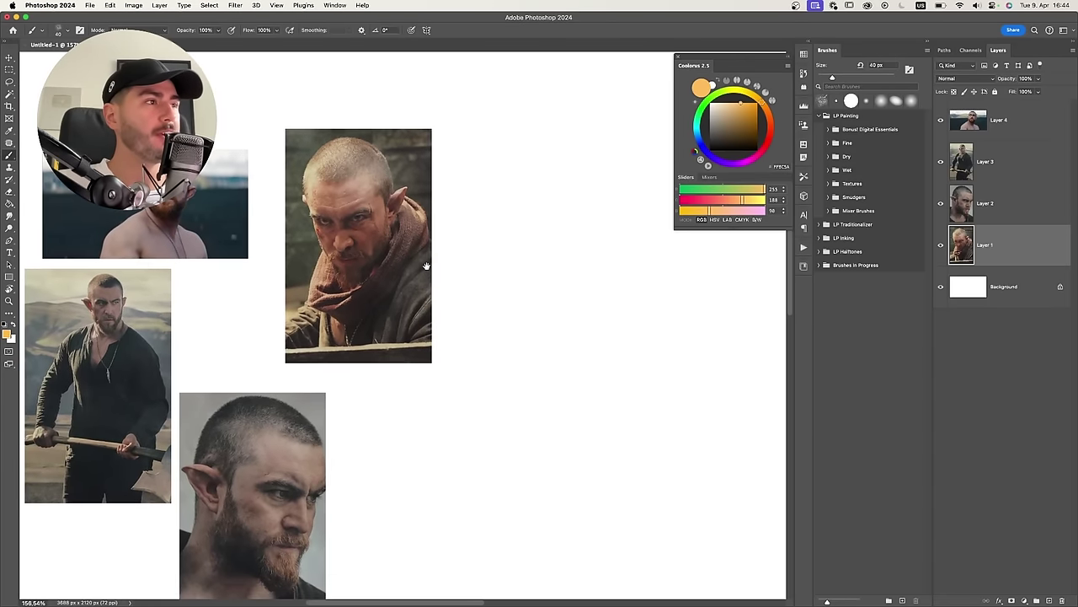
pyautogui.scroll(-2, 472, 242)
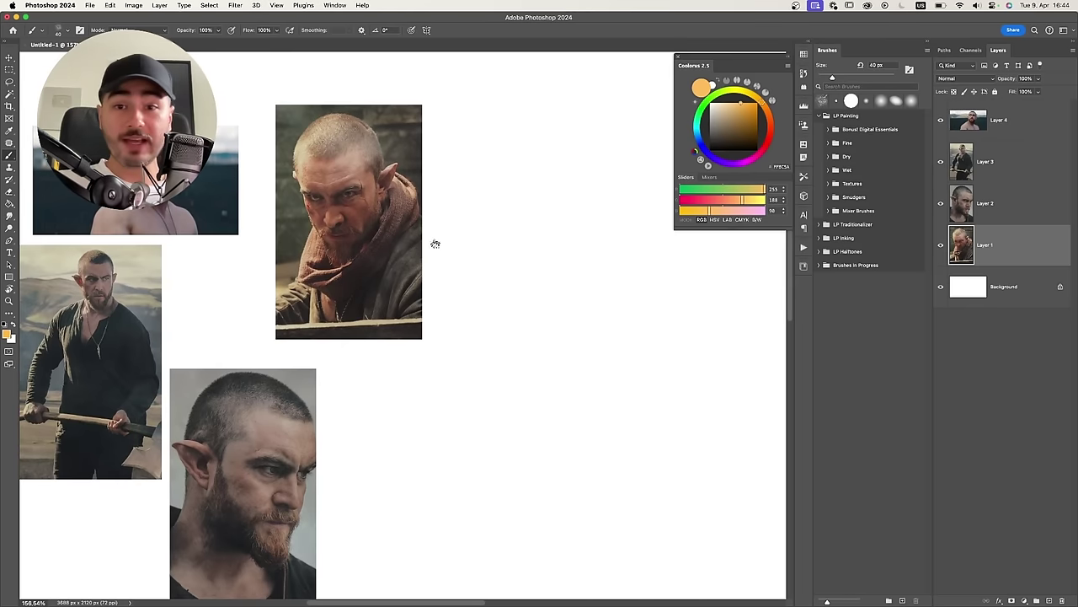
pyautogui.moveTo(403, 334); pyautogui.dragTo(409, 337)
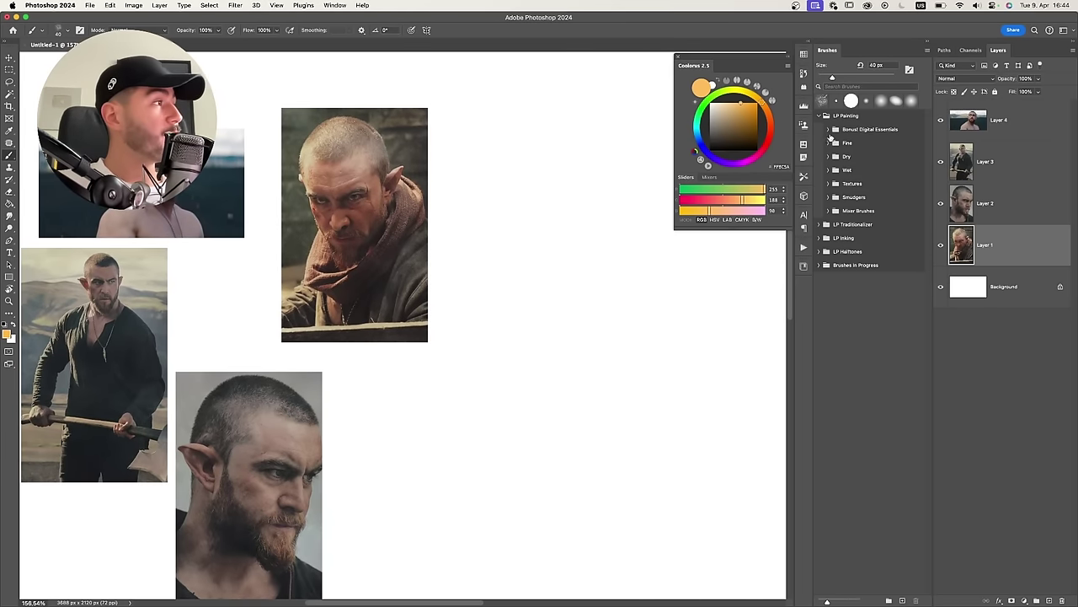
pyautogui.click(829, 129)
pyautogui.click(829, 130)
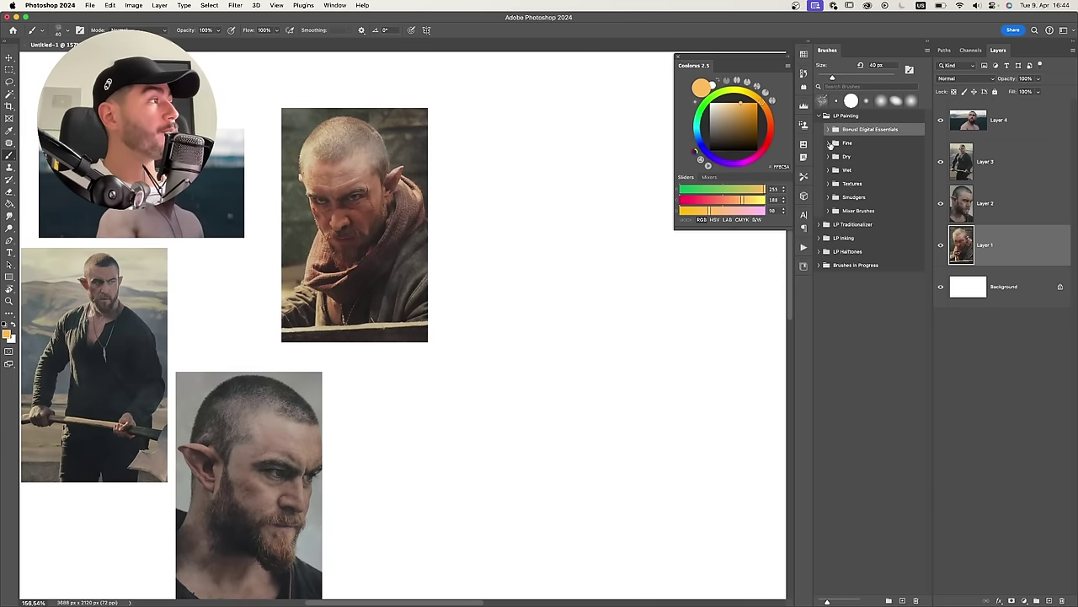
pyautogui.click(836, 144)
pyautogui.click(856, 164)
pyautogui.moveTo(546, 285)
pyautogui.mouseDown()
pyautogui.moveTo(484, 278)
pyautogui.moveTo(514, 261)
pyautogui.moveTo(429, 273)
pyautogui.mouseUp()
pyautogui.click(866, 182)
# Pick an orange-red painting color and create a new layer above the scarf portrait's layer.
pyautogui.click(771, 123)
pyautogui.click(747, 112)
pyautogui.press('super+shift+alt+n')
# Try a test stroke on the blank canvas beside the scarf portrait and undo it.
pyautogui.moveTo(444, 240)
pyautogui.mouseDown()
pyautogui.moveTo(429, 295)
pyautogui.moveTo(477, 359)
pyautogui.mouseUp()
pyautogui.press('super+z')
pyautogui.moveTo(478, 314)
pyautogui.mouseDown()
pyautogui.moveTo(432, 331)
pyautogui.moveTo(464, 315)
pyautogui.moveTo(456, 311)
pyautogui.mouseUp()
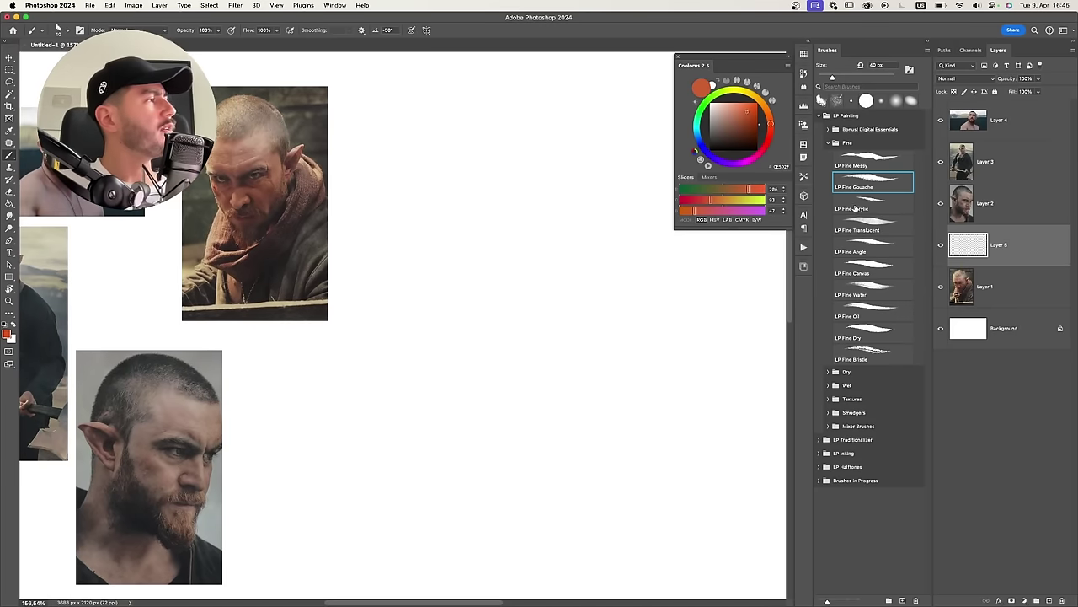
# Change the painting color to a dark brown, test it with a stroke, and undo that stroke.
pyautogui.click(745, 132)
pyautogui.moveTo(365, 271); pyautogui.dragTo(393, 239)
pyautogui.moveTo(393, 194)
pyautogui.mouseDown()
pyautogui.moveTo(391, 290)
pyautogui.moveTo(445, 337)
pyautogui.moveTo(478, 264)
pyautogui.moveTo(465, 308)
pyautogui.moveTo(480, 313)
pyautogui.moveTo(468, 299)
pyautogui.moveTo(509, 279)
pyautogui.moveTo(458, 283)
pyautogui.mouseUp()
pyautogui.press('super+z')
# Switch to the full-screen view and move the empty sketch layer above all the photo layers.
pyautogui.press('f')
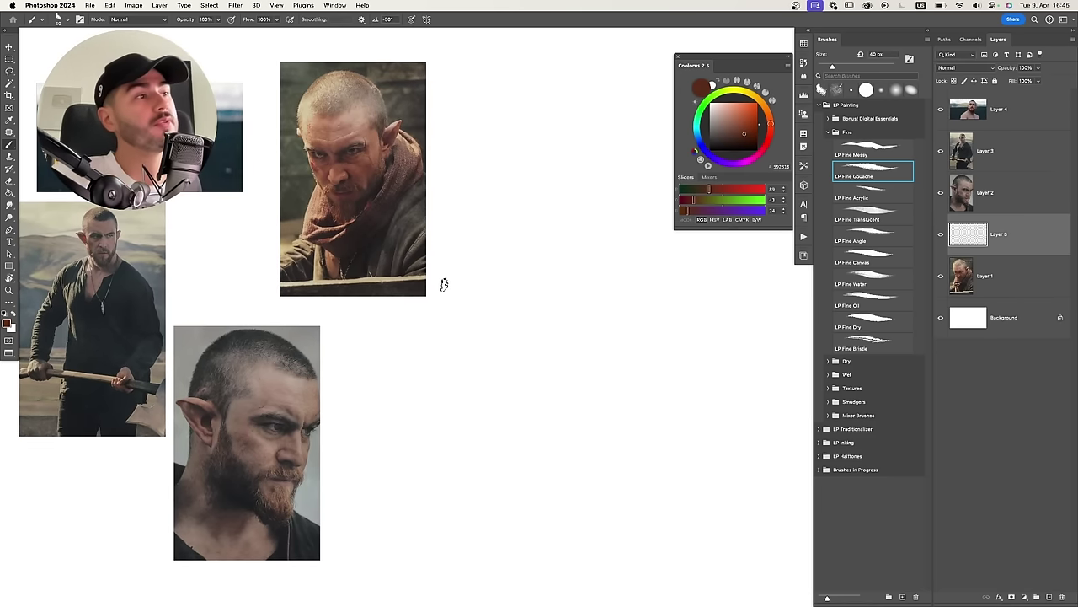
pyautogui.hscroll(-3, 428, 313)
pyautogui.moveTo(992, 231); pyautogui.dragTo(984, 102)
# Return to the Brush tool, compare several Fine brushes, and choose LP Fine Translucent.
pyautogui.moveTo(512, 277); pyautogui.dragTo(449, 312)
pyautogui.moveTo(497, 217); pyautogui.dragTo(520, 180)
pyautogui.hscroll(3, 519, 180)
pyautogui.scroll(2, 519, 180)
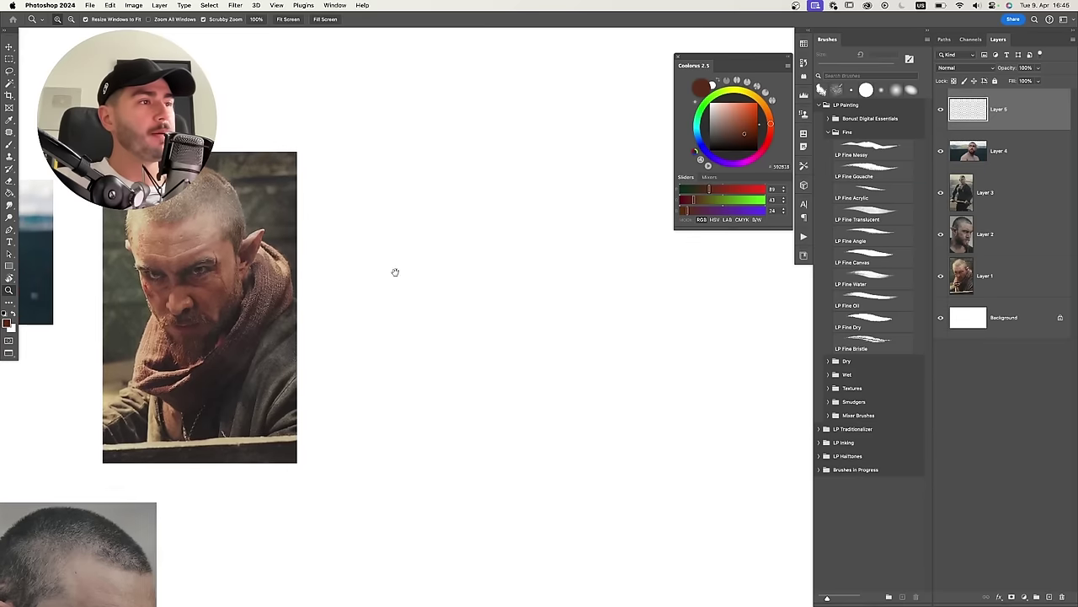
pyautogui.press('b')
pyautogui.click(873, 199)
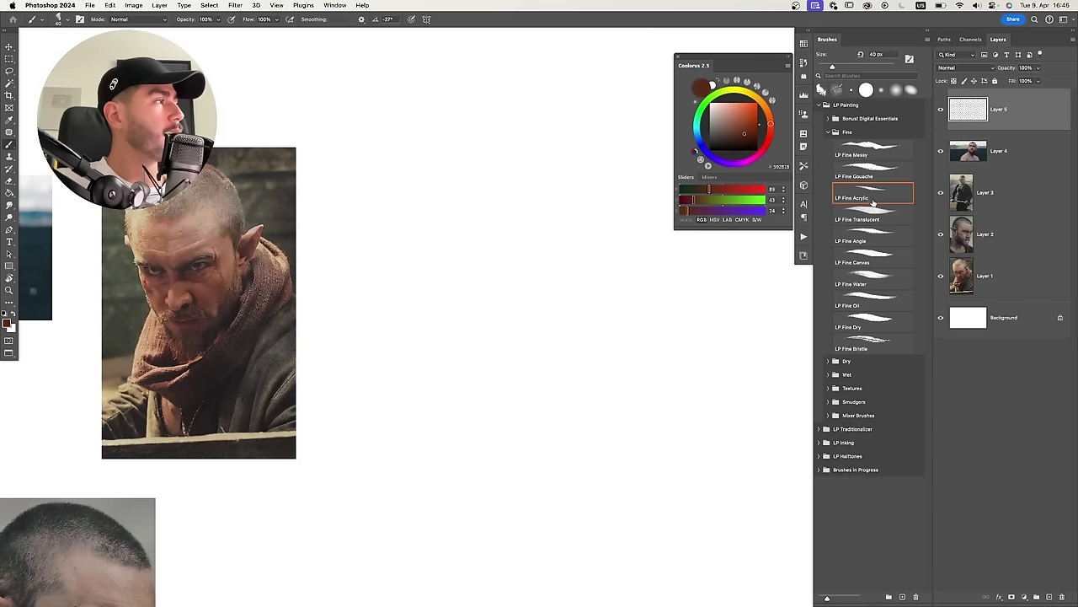
pyautogui.click(876, 154)
pyautogui.click(868, 235)
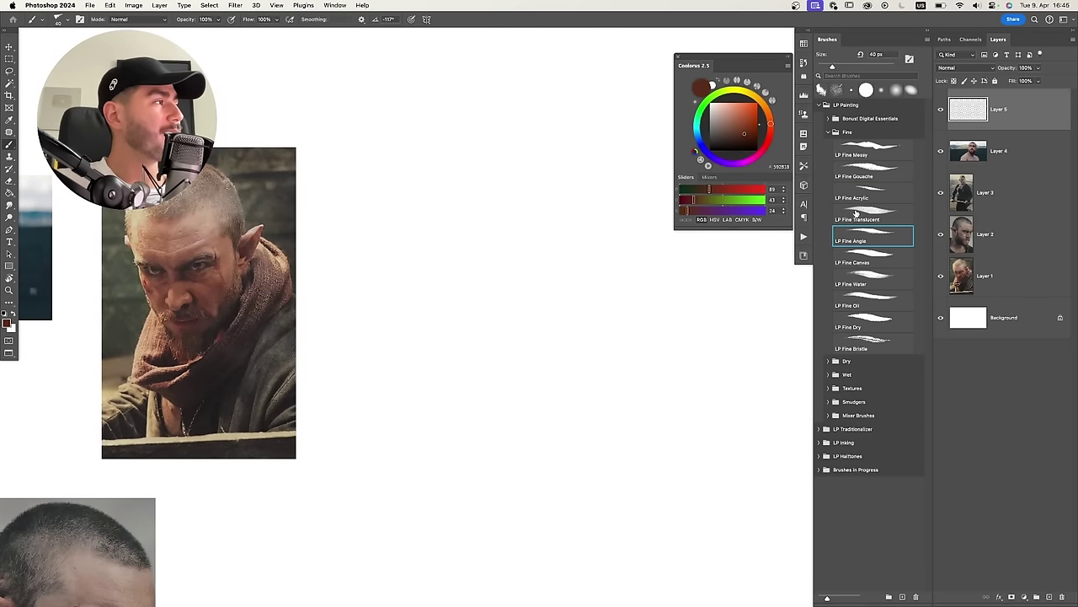
pyautogui.click(864, 216)
# Pick a slightly lighter reddish brown and reduce the brush size to 30 px.
pyautogui.hscroll(2, 514, 293)
pyautogui.scroll(1, 514, 293)
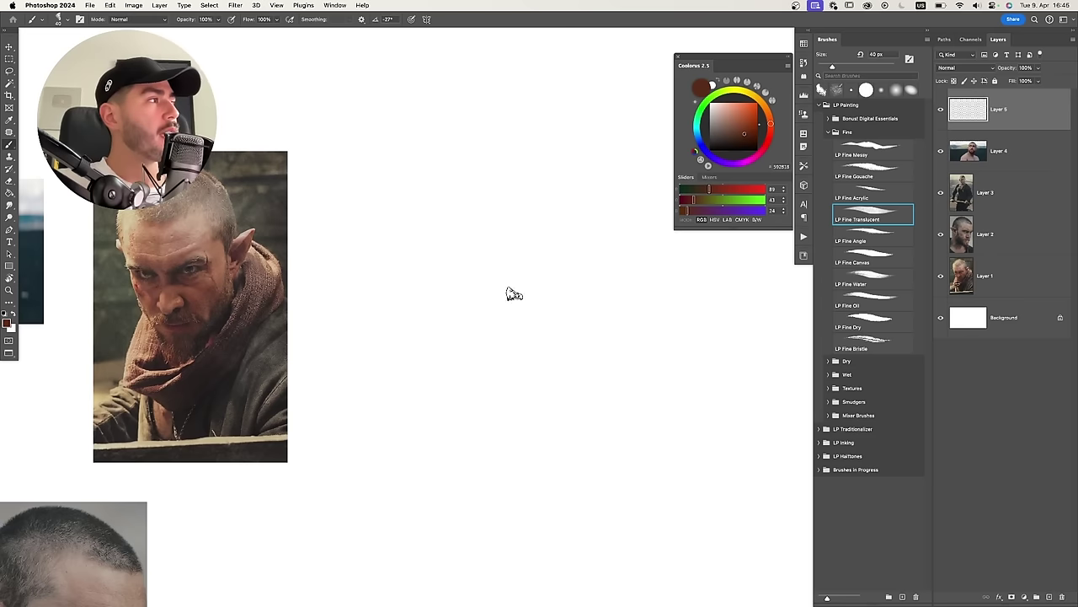
pyautogui.click(743, 132)
pyautogui.press('[')
pyautogui.hscroll(2, 405, 298)
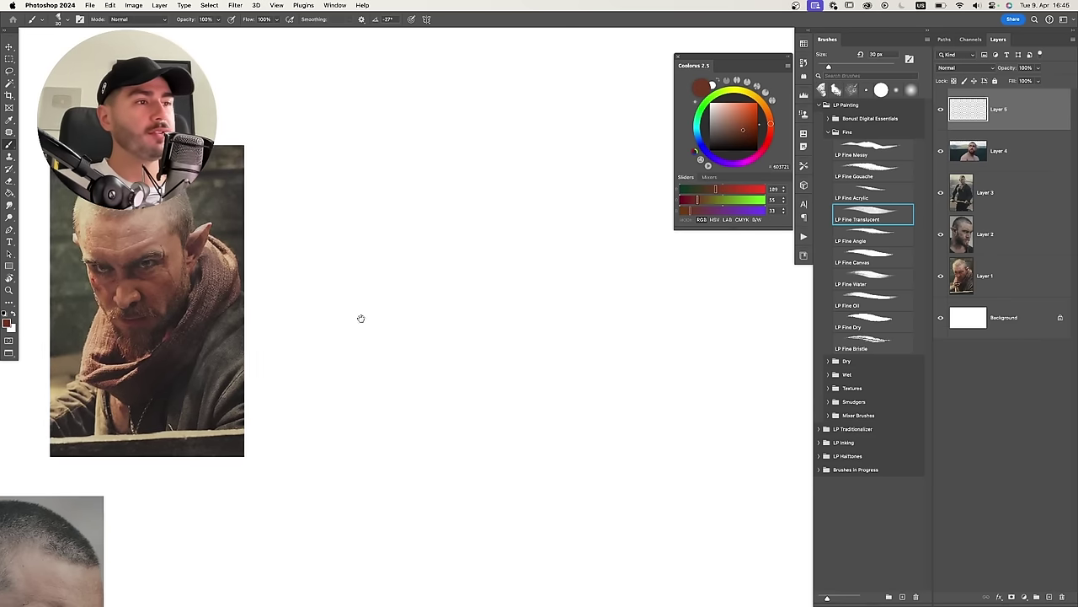
# Try a few thin curved strokes for the side of the face on the blank canvas beside the photo.
pyautogui.moveTo(357, 256); pyautogui.dragTo(388, 357)
pyautogui.press('super+z')
pyautogui.press('[')
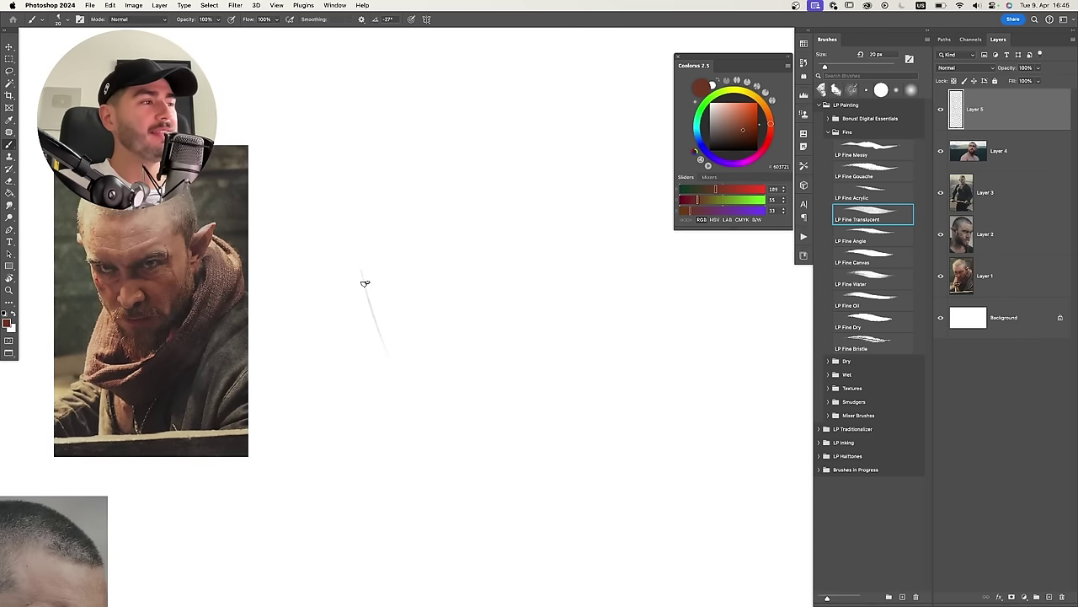
pyautogui.hscroll(-2, 380, 327)
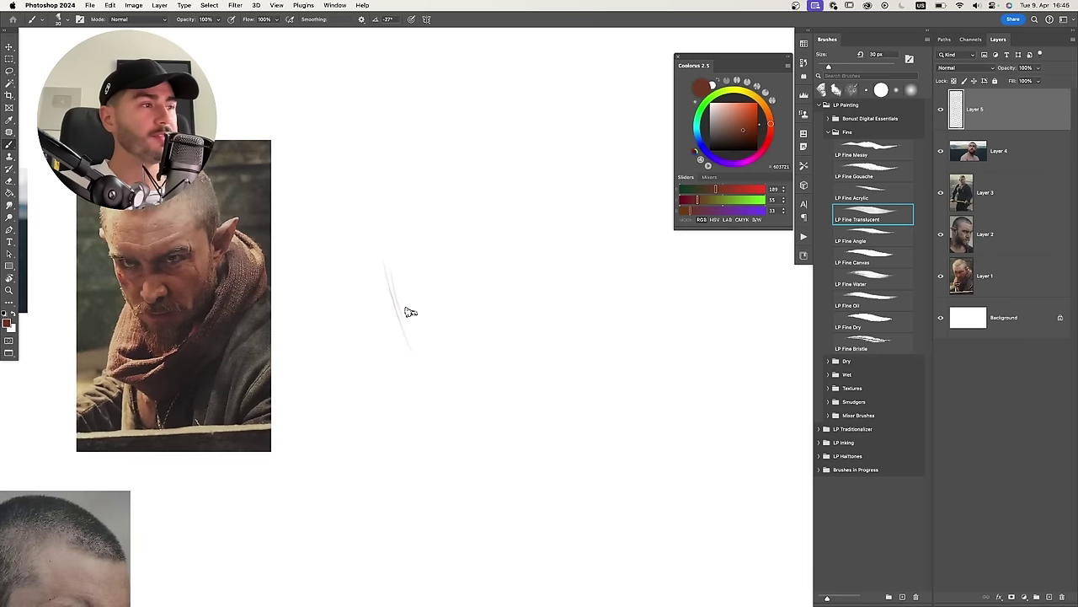
pyautogui.press('super+z')
pyautogui.moveTo(388, 270); pyautogui.dragTo(419, 356)
pyautogui.press('super+z')
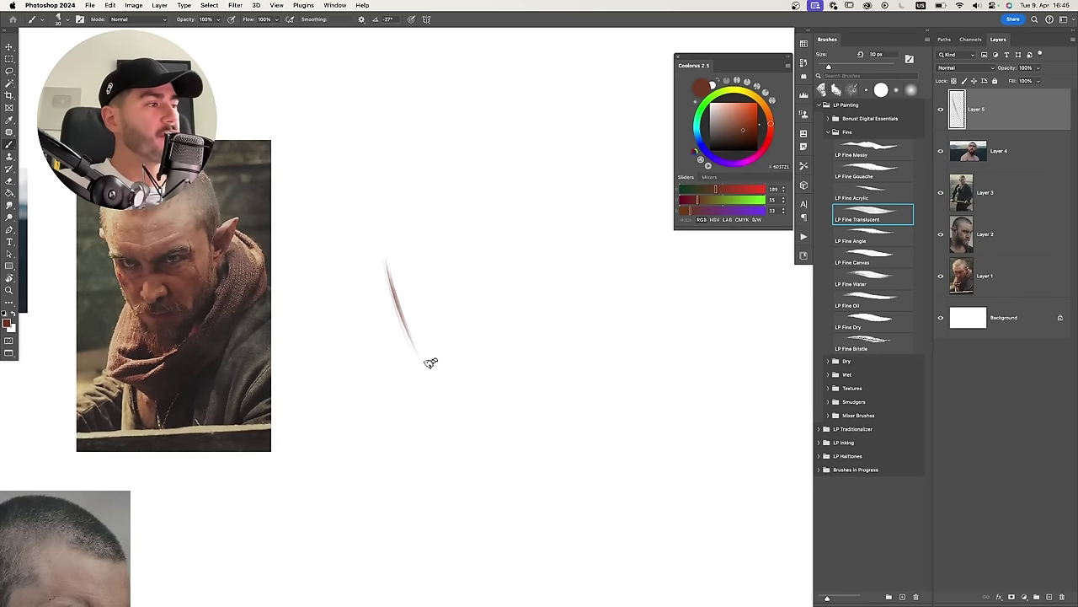
# Enlarge the photo of the man in the scarf to 194% and move it clear of the other reference photos.
pyautogui.moveTo(454, 281); pyautogui.dragTo(471, 275)
pyautogui.moveTo(349, 271); pyautogui.dragTo(361, 270)
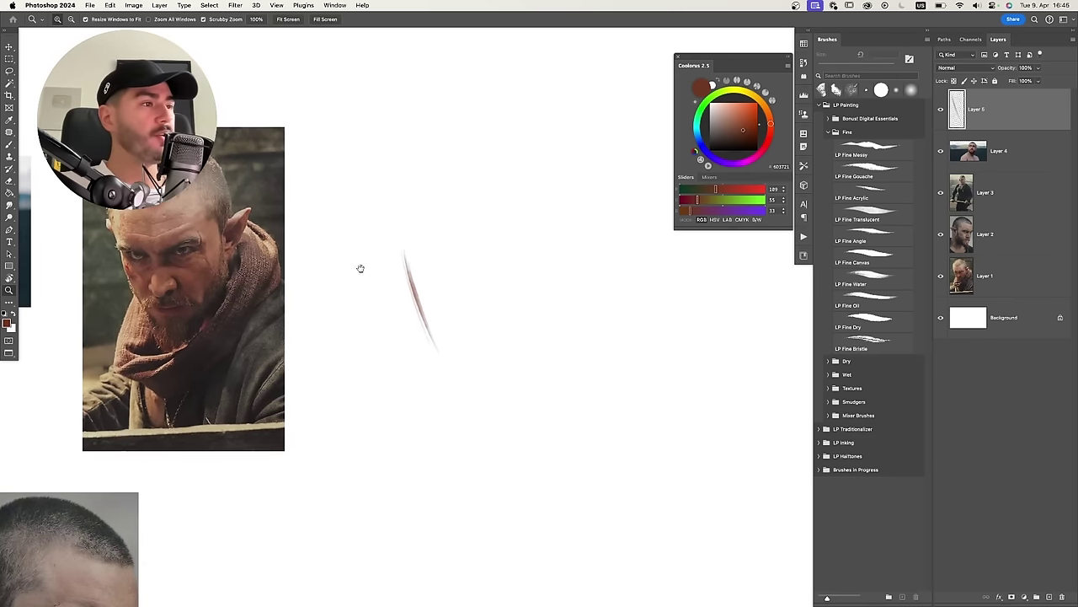
pyautogui.moveTo(427, 260); pyautogui.dragTo(463, 258)
pyautogui.press('super+minus')
pyautogui.press('super+minus')
pyautogui.press('super+minus')
pyautogui.keyDown('alt'); pyautogui.click(467, 267); pyautogui.keyUp('alt')
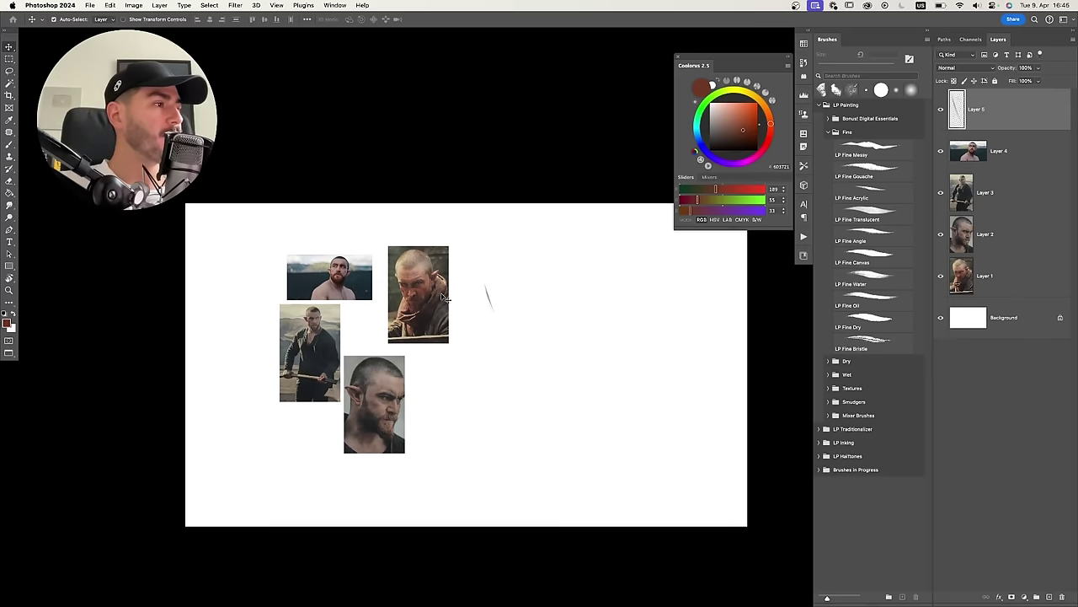
pyautogui.keyDown('ctrl'); pyautogui.click(445, 299); pyautogui.keyUp('ctrl')
pyautogui.hotkey('ctrl', 't')
pyautogui.moveTo(457, 250); pyautogui.dragTo(494, 209)
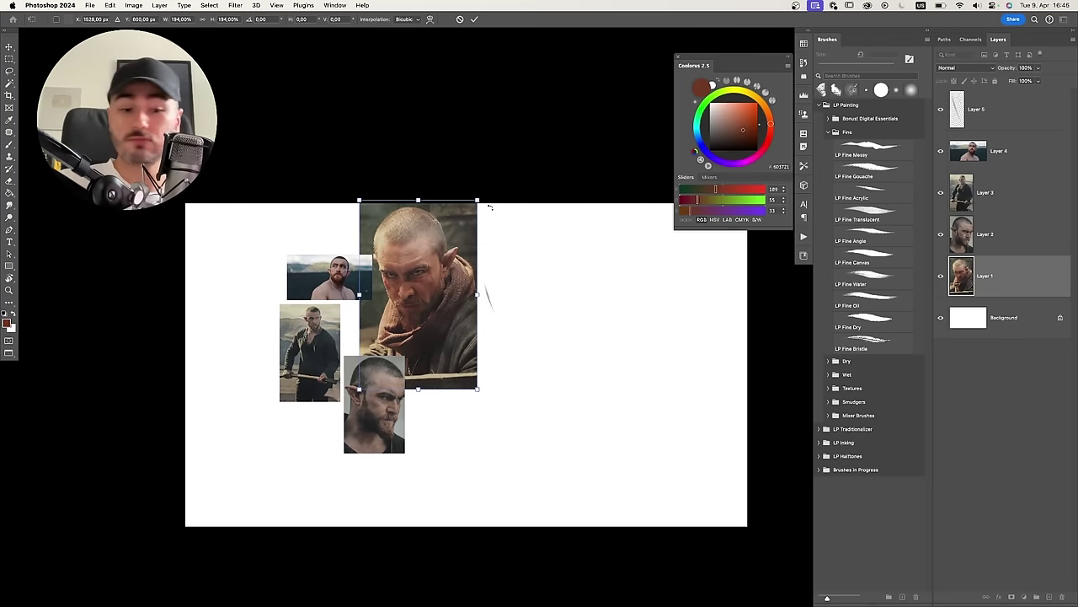
pyautogui.press('Return')
pyautogui.moveTo(453, 283); pyautogui.dragTo(389, 267)
pyautogui.moveTo(389, 267); pyautogui.dragTo(450, 305)
# Return to the Brush tool and fade the enlarged photo on Layer 1 to 32% opacity.
pyautogui.press('z')
pyautogui.click(451, 305)
pyautogui.write('b')
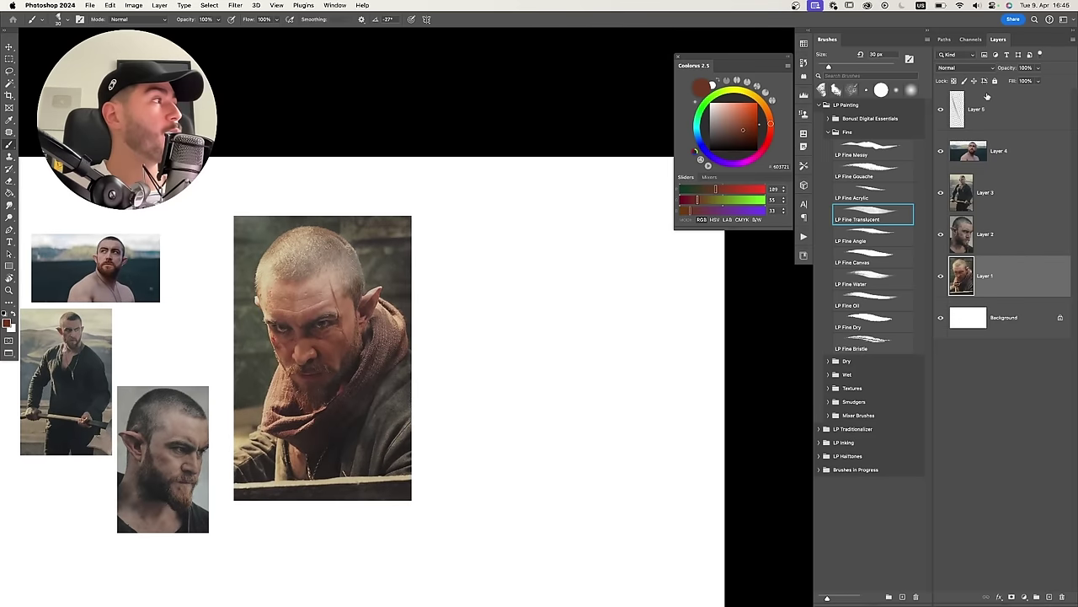
pyautogui.write('5')
pyautogui.press('Return')
pyautogui.press('Return')
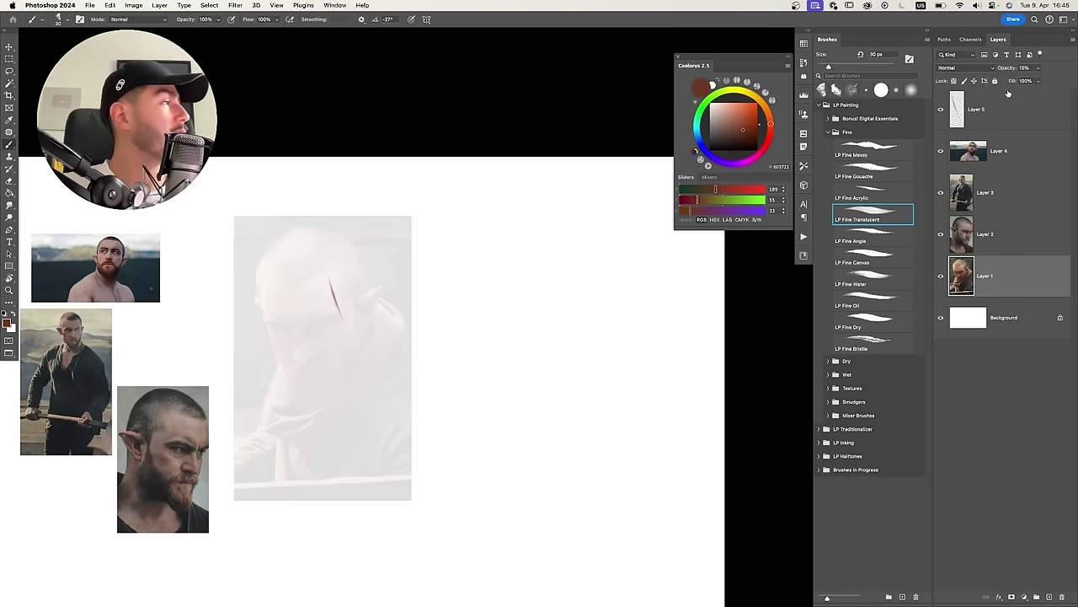
pyautogui.moveTo(1015, 71); pyautogui.dragTo(1010, 69)
pyautogui.click(993, 236)
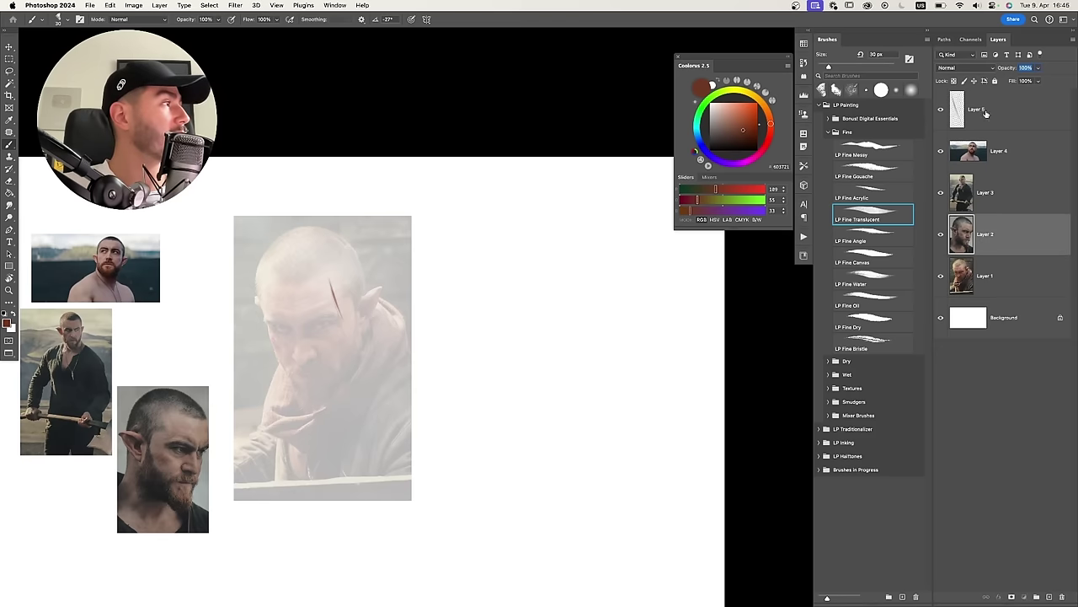
# Clear the leftover test stroke from Layer 5 and return to the Brush tool with the faded face in close view.
pyautogui.click(987, 113)
pyautogui.moveTo(398, 292)
pyautogui.mouseDown()
pyautogui.moveTo(377, 329)
pyautogui.moveTo(364, 322)
pyautogui.moveTo(377, 323)
pyautogui.mouseUp()
pyautogui.press('super+z')
pyautogui.moveTo(356, 324)
pyautogui.mouseDown()
pyautogui.moveTo(292, 431)
pyautogui.moveTo(300, 423)
pyautogui.mouseUp()
pyautogui.moveTo(309, 396); pyautogui.dragTo(337, 380)
pyautogui.moveTo(248, 367)
pyautogui.mouseDown()
pyautogui.moveTo(229, 332)
pyautogui.moveTo(253, 471)
pyautogui.mouseUp()
pyautogui.press('e')
pyautogui.press('[')
pyautogui.press('[')
pyautogui.press('[')
pyautogui.press('[')
pyautogui.press('b')
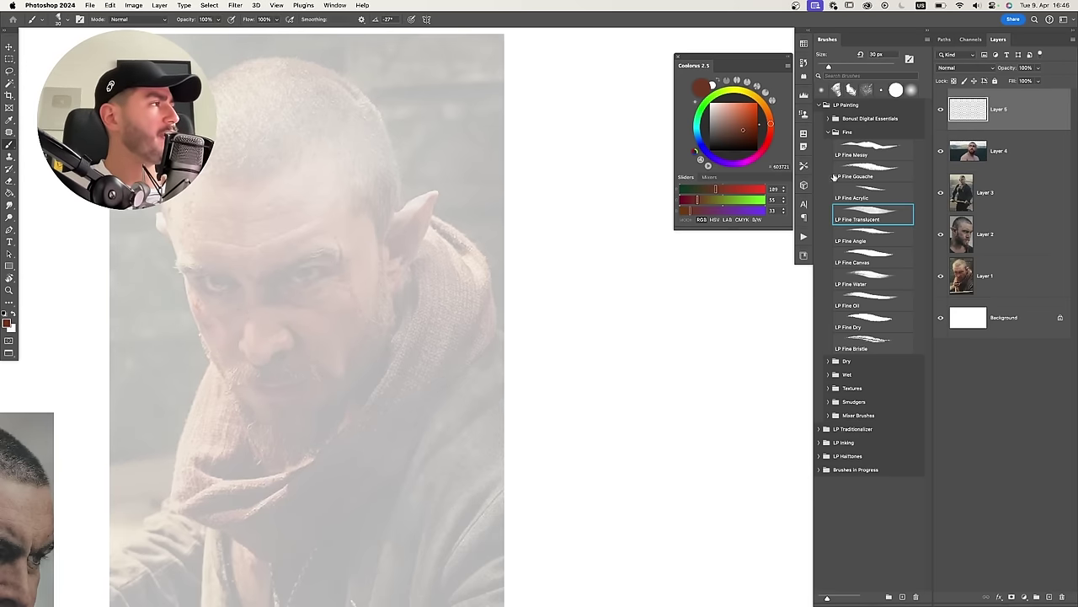
# Try a contour stroke down the left cheek over the faded photo with the 30 px brush.
pyautogui.moveTo(331, 365); pyautogui.dragTo(326, 347)
pyautogui.moveTo(184, 286); pyautogui.dragTo(242, 400)
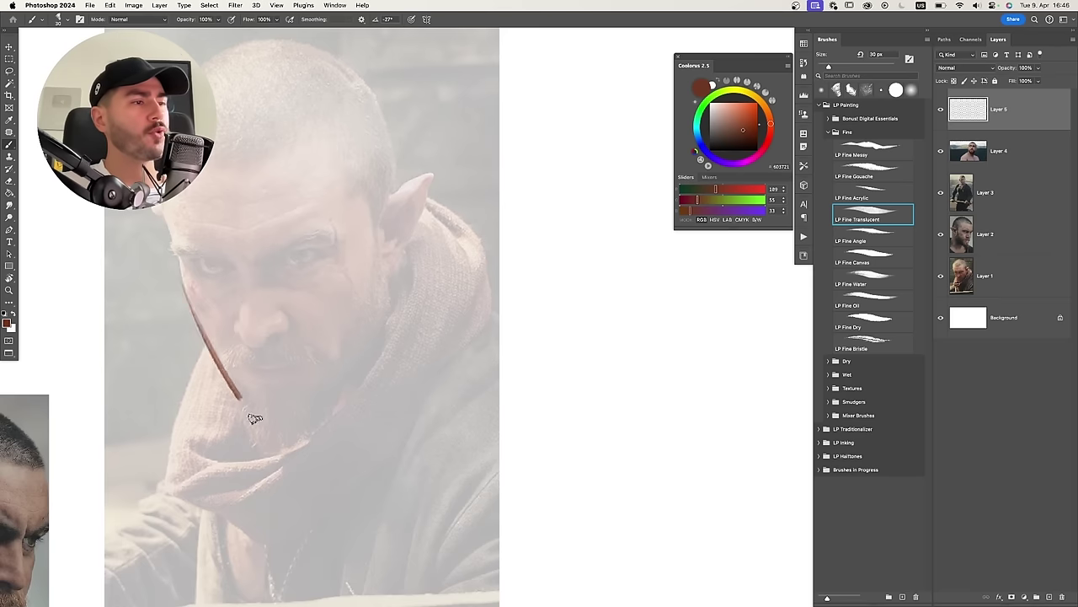
pyautogui.press('super+z')
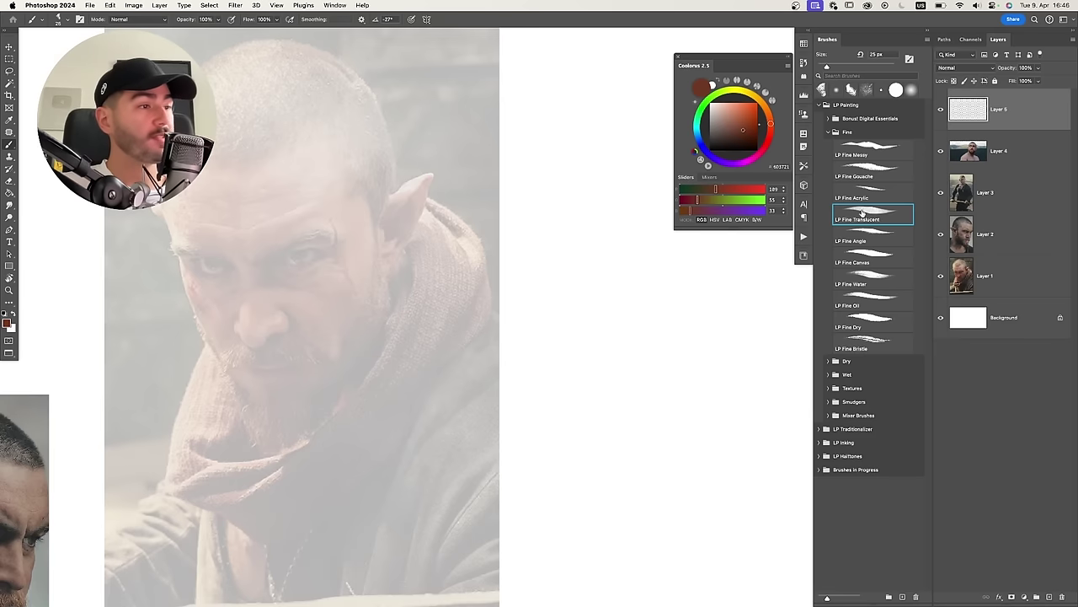
# Reduce the brush to 25 px and trace the left cheek and jaw edge down toward the chin.
pyautogui.press('super+z')
pyautogui.moveTo(231, 381); pyautogui.dragTo(261, 430)
pyautogui.moveTo(204, 335); pyautogui.dragTo(232, 385)
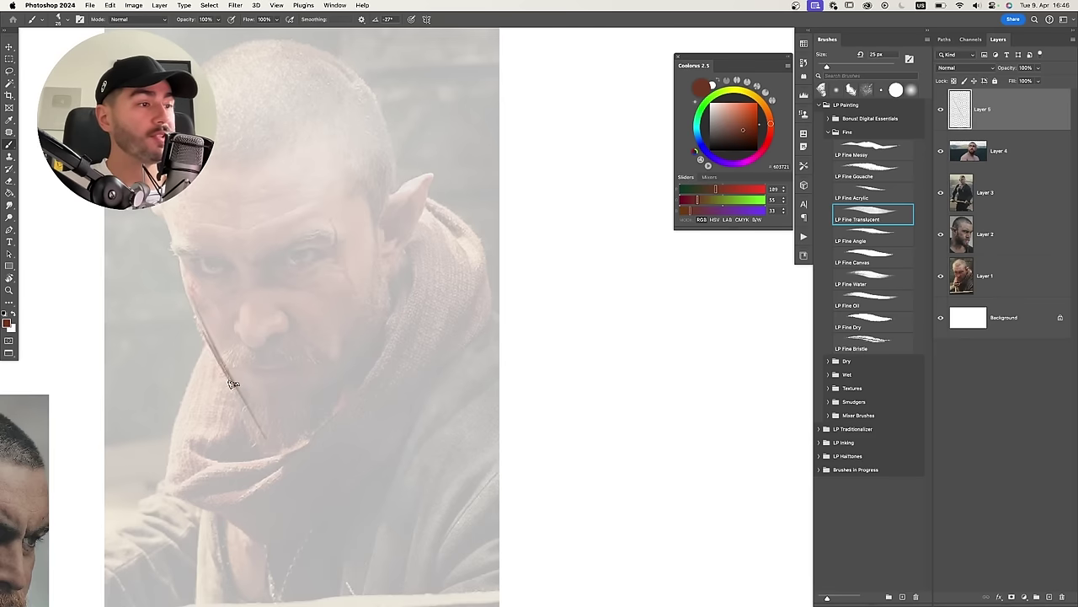
pyautogui.press('super+z')
pyautogui.moveTo(202, 330); pyautogui.dragTo(256, 422)
pyautogui.press('super+z')
pyautogui.press('super+z')
pyautogui.moveTo(194, 306); pyautogui.dragTo(241, 405)
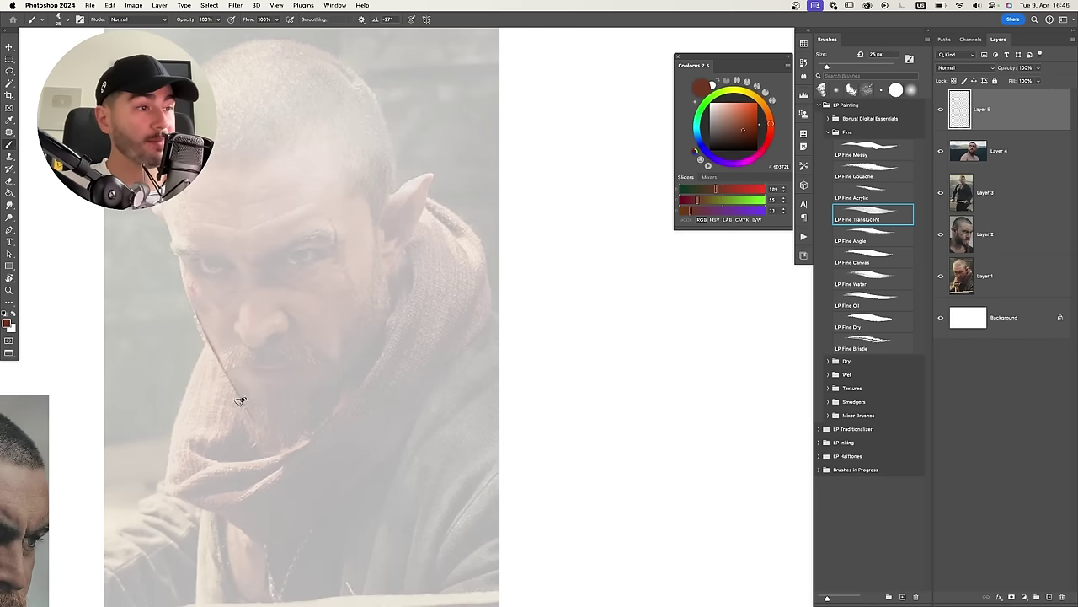
# Complete the lower face contour by tracing the chin, the right jawline, and the right side of the face.
pyautogui.moveTo(205, 332)
pyautogui.mouseDown()
pyautogui.moveTo(267, 427)
pyautogui.moveTo(295, 428)
pyautogui.moveTo(371, 346)
pyautogui.mouseUp()
pyautogui.press('super+z')
pyautogui.moveTo(312, 407); pyautogui.dragTo(377, 332)
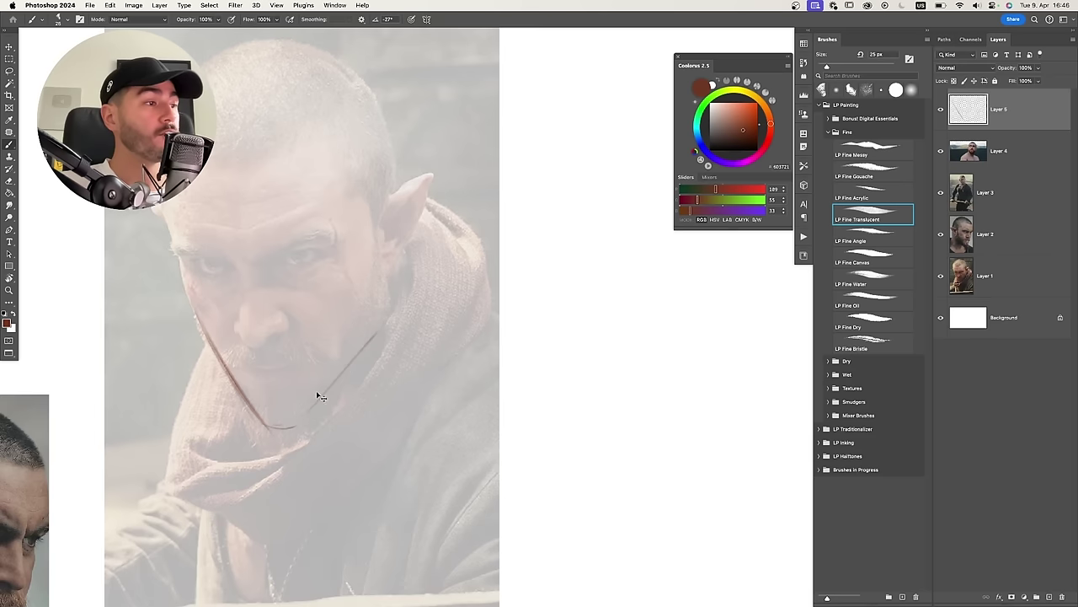
pyautogui.press('super+z')
pyautogui.moveTo(288, 428)
pyautogui.mouseDown()
pyautogui.moveTo(387, 312)
pyautogui.moveTo(375, 322)
pyautogui.mouseUp()
pyautogui.press('super+z')
pyautogui.moveTo(379, 255); pyautogui.dragTo(377, 318)
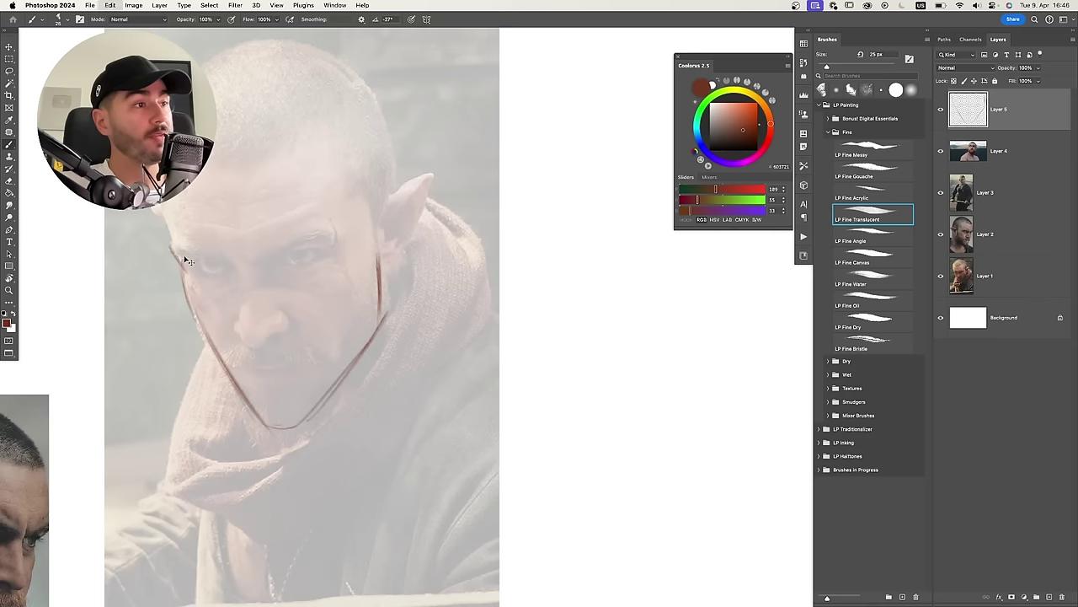
# Trace the left brow, the side and underside of the nose, and the line between the lips.
pyautogui.moveTo(172, 250); pyautogui.dragTo(223, 261)
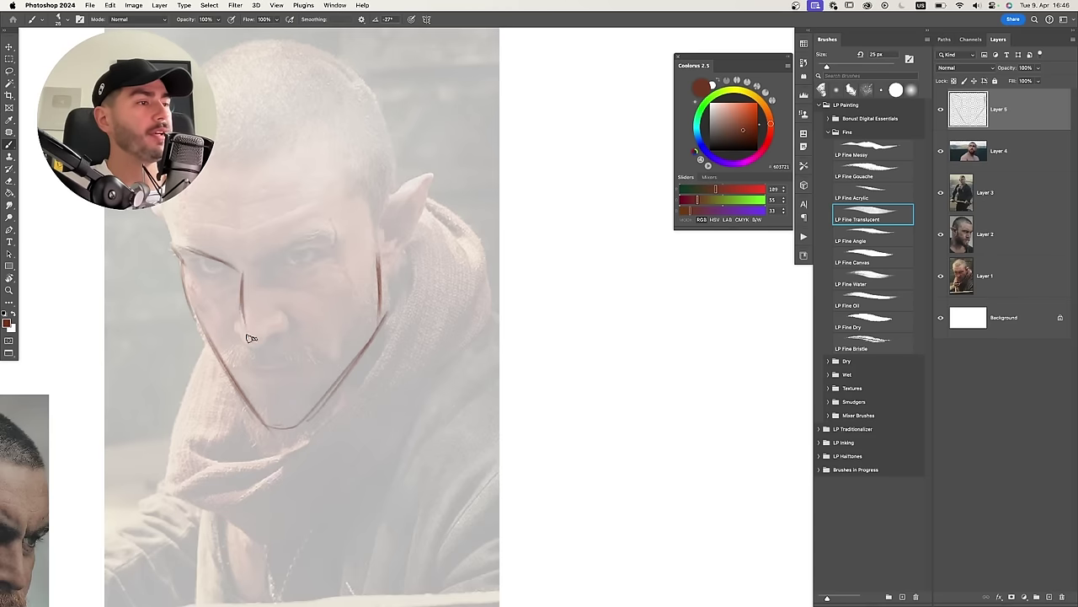
pyautogui.moveTo(270, 341); pyautogui.dragTo(289, 330)
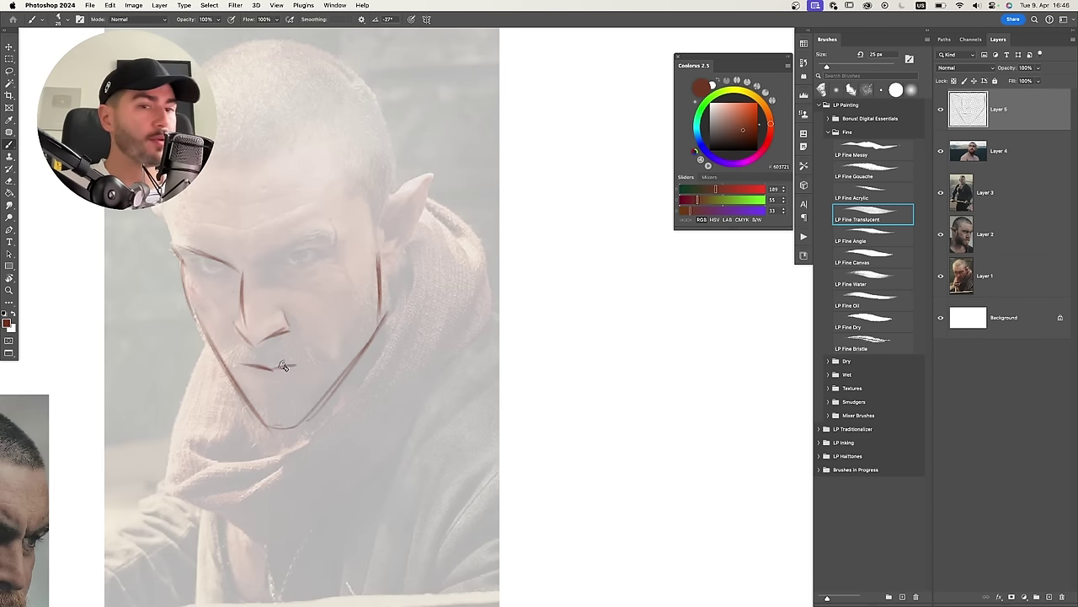
pyautogui.moveTo(305, 378); pyautogui.dragTo(350, 379)
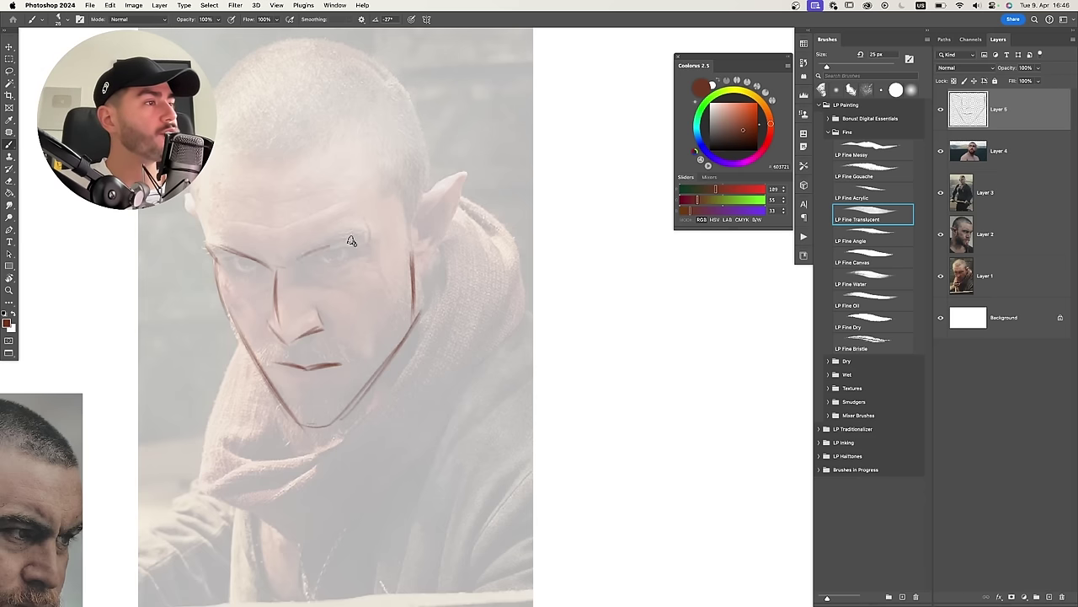
# Trace the right brow line and the outlines of both eyes over the faded photo.
pyautogui.moveTo(283, 266); pyautogui.dragTo(355, 239)
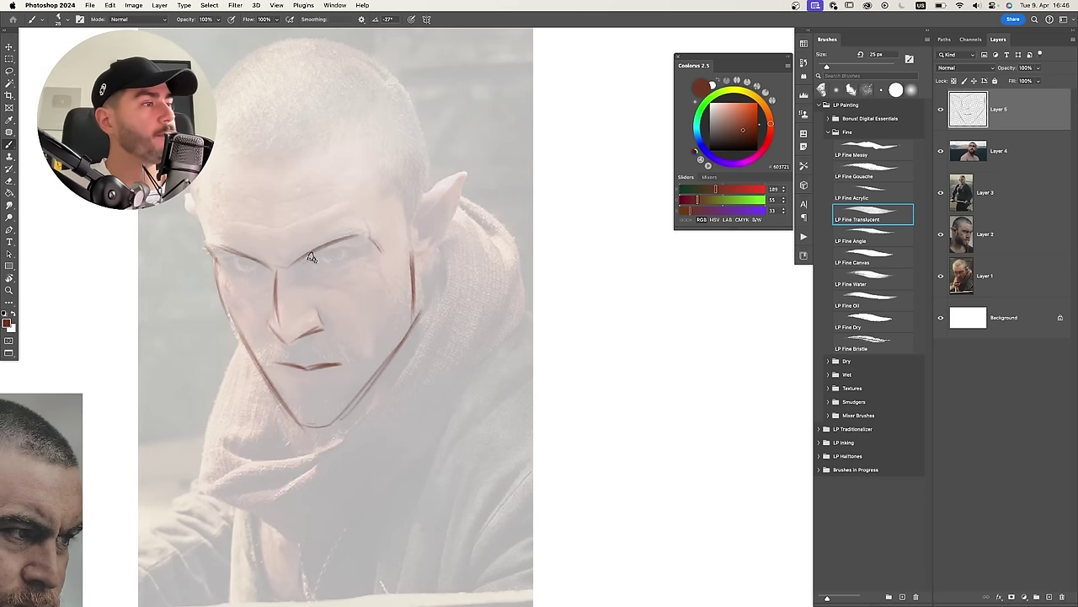
pyautogui.moveTo(306, 261); pyautogui.dragTo(348, 247)
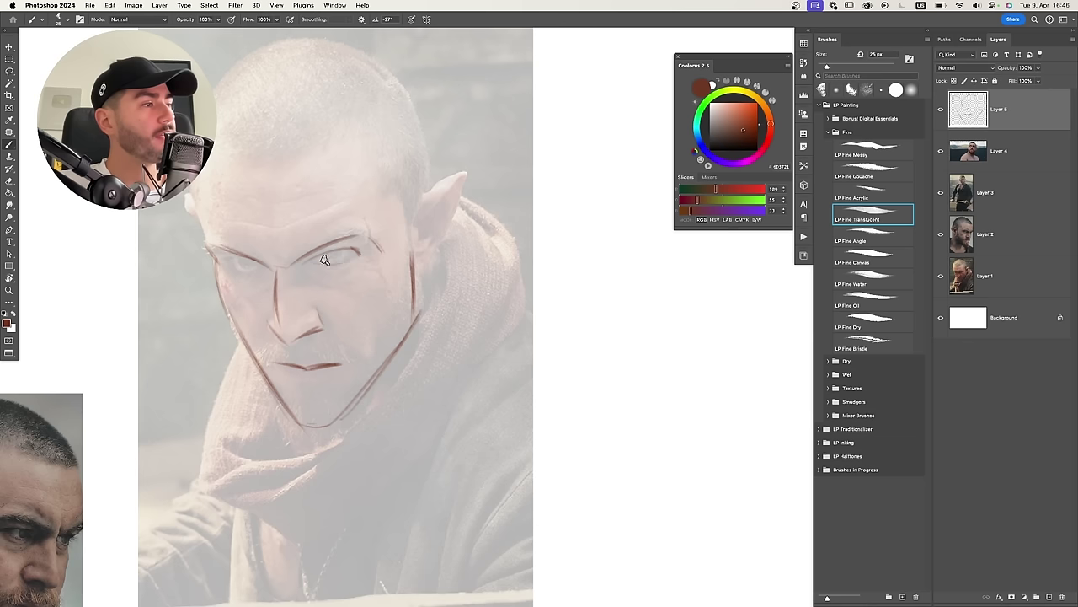
pyautogui.press('super+z')
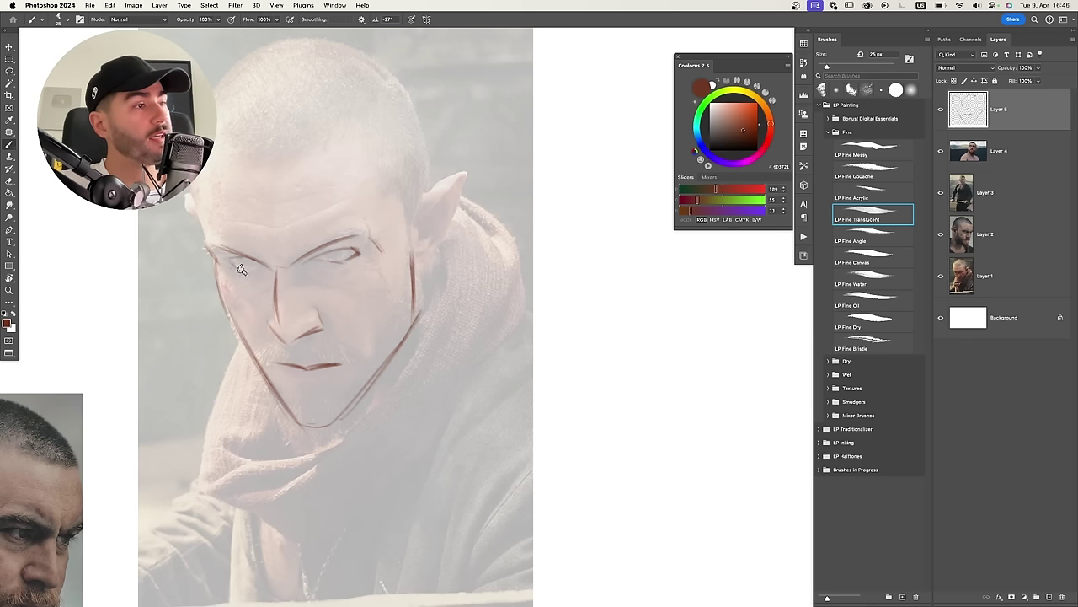
pyautogui.moveTo(237, 265); pyautogui.dragTo(265, 269)
# Outline the forehead sides and the crown of the head with long curved strokes.
pyautogui.moveTo(261, 253); pyautogui.dragTo(266, 300)
pyautogui.moveTo(210, 293); pyautogui.dragTo(194, 191)
pyautogui.moveTo(207, 260)
pyautogui.mouseDown()
pyautogui.moveTo(202, 183)
pyautogui.moveTo(275, 93)
pyautogui.mouseUp()
pyautogui.moveTo(423, 254)
pyautogui.mouseDown()
pyautogui.moveTo(421, 156)
pyautogui.moveTo(272, 108)
pyautogui.mouseUp()
pyautogui.moveTo(364, 94); pyautogui.dragTo(246, 94)
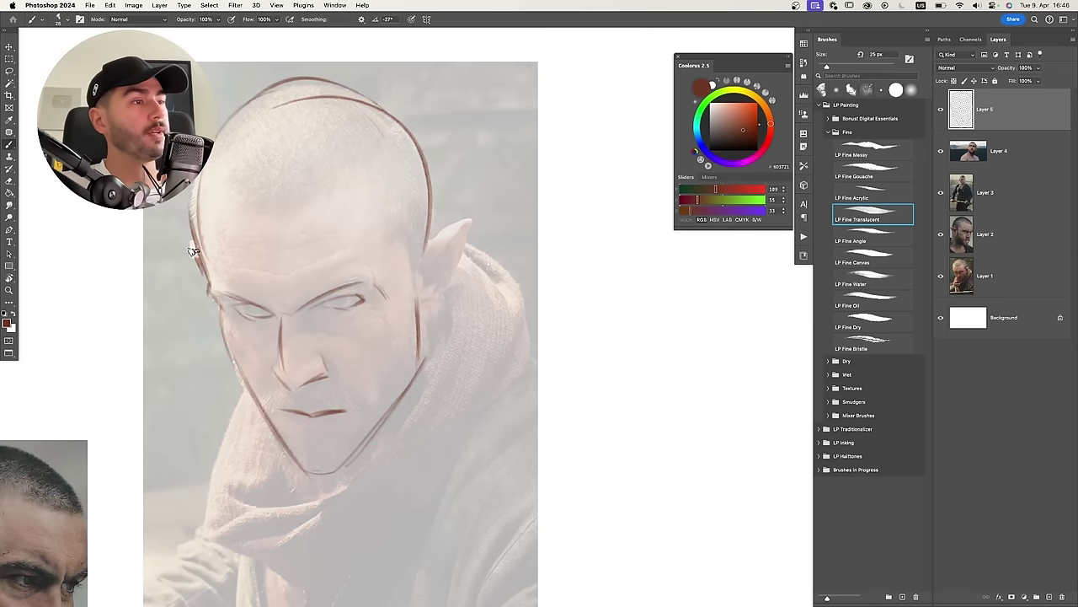
# Sketch the visible edge of the left ear and the outline of the pointed right ear.
pyautogui.moveTo(193, 251); pyautogui.dragTo(189, 240)
pyautogui.moveTo(425, 246); pyautogui.dragTo(481, 214)
pyautogui.moveTo(479, 216); pyautogui.dragTo(428, 325)
# Reinforce the nostril and underside of the nose, and mark the irises in both eyes.
pyautogui.moveTo(302, 386); pyautogui.dragTo(327, 372)
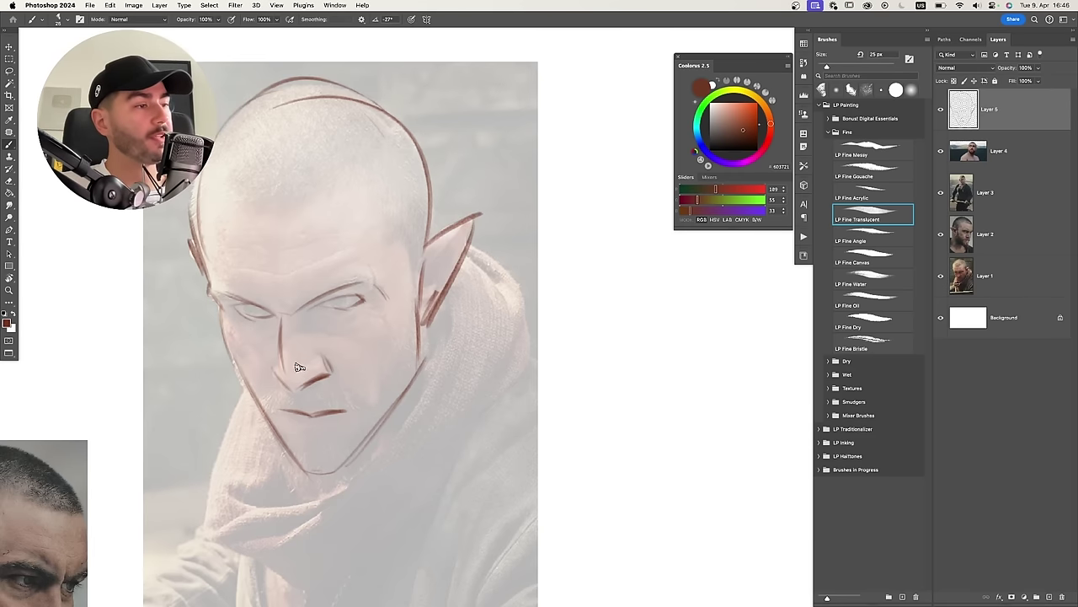
pyautogui.moveTo(279, 317); pyautogui.dragTo(297, 378)
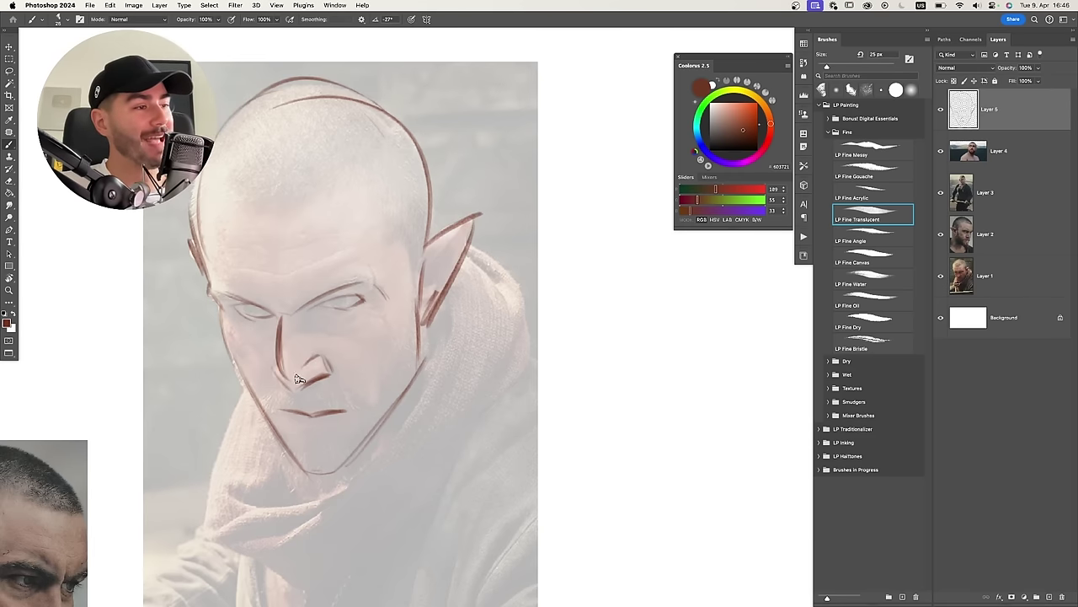
pyautogui.press('super+z')
pyautogui.moveTo(342, 327); pyautogui.dragTo(345, 319)
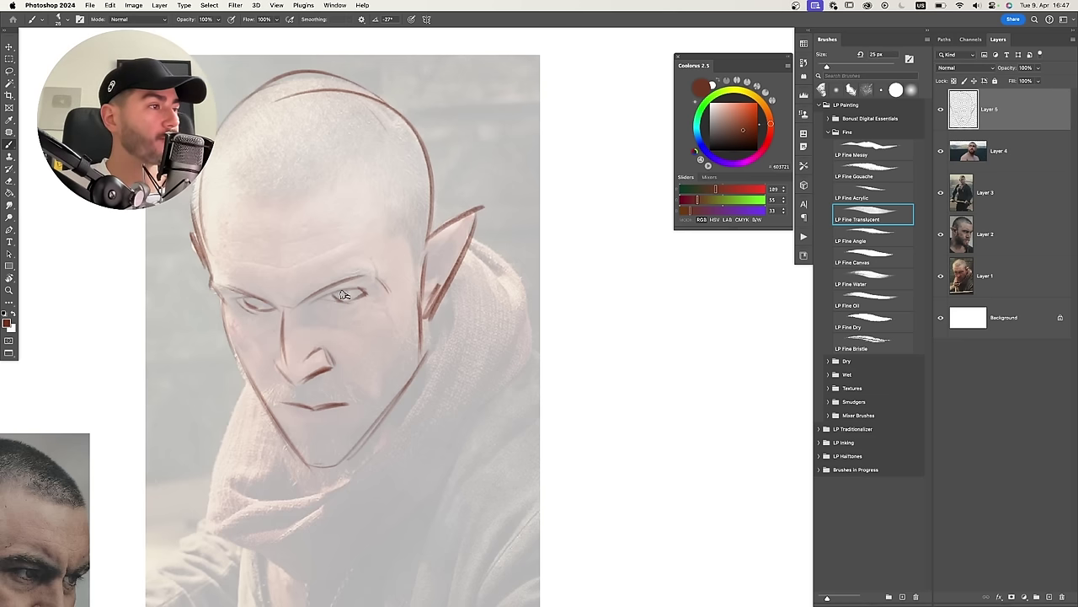
# Move Layer 1 directly below the sketch layer and raise its opacity to 47%.
pyautogui.click(981, 143)
pyautogui.press('v')
pyautogui.click(983, 242)
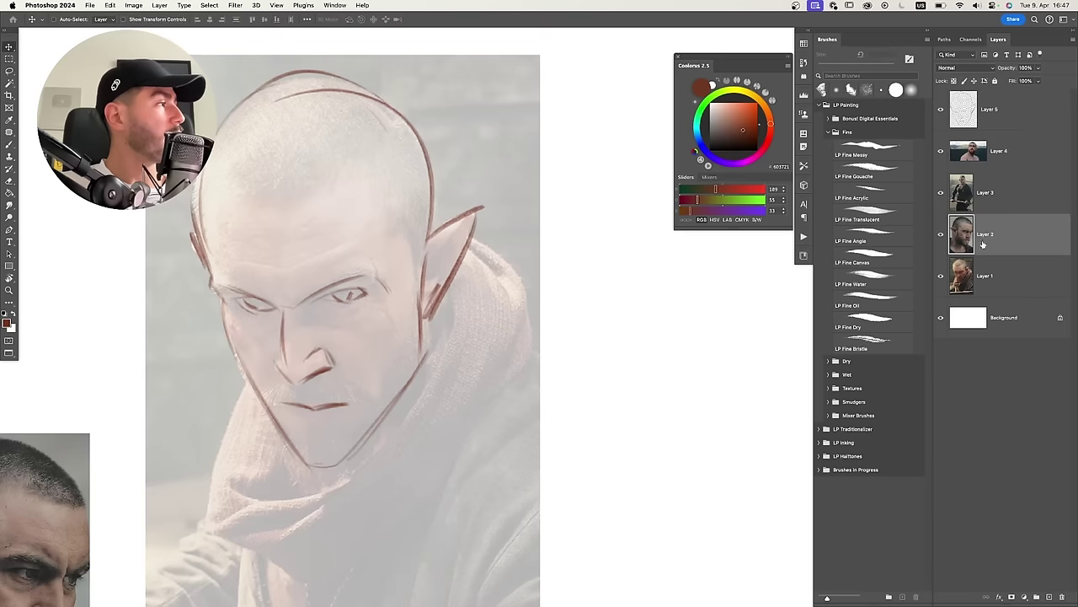
pyautogui.moveTo(987, 278); pyautogui.dragTo(995, 135)
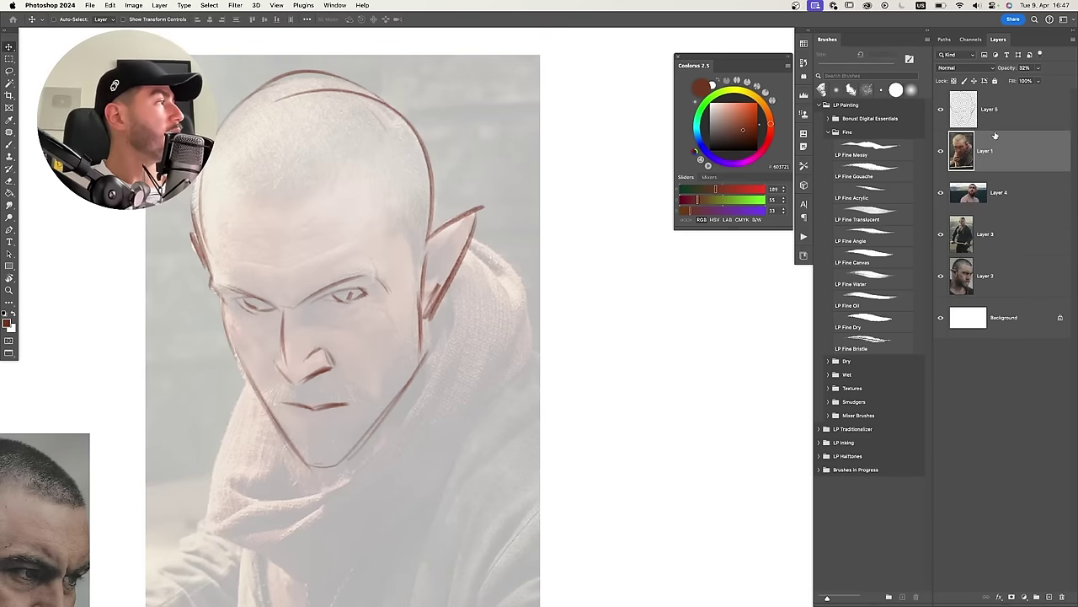
pyautogui.moveTo(1012, 69); pyautogui.dragTo(1009, 65)
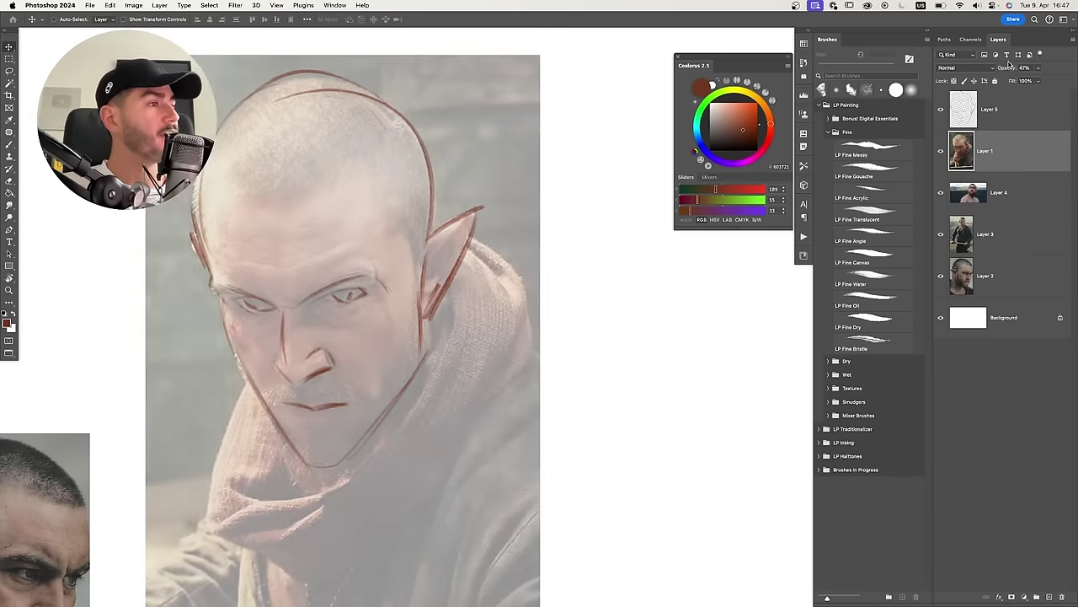
# On Layer 5, sketch the moustache, chin beard, and sideburn shapes with the brush at 30 px.
pyautogui.click(975, 121)
pyautogui.scroll(-2, 361, 281)
pyautogui.press('b')
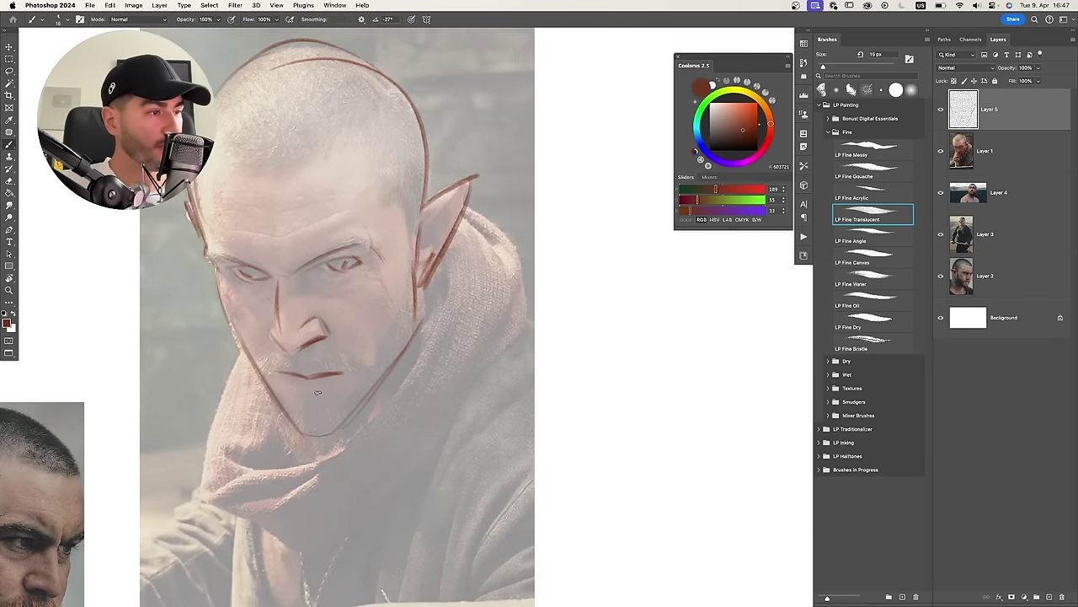
pyautogui.moveTo(288, 428)
pyautogui.mouseDown()
pyautogui.moveTo(310, 451)
pyautogui.moveTo(340, 428)
pyautogui.mouseUp()
pyautogui.press('super+z')
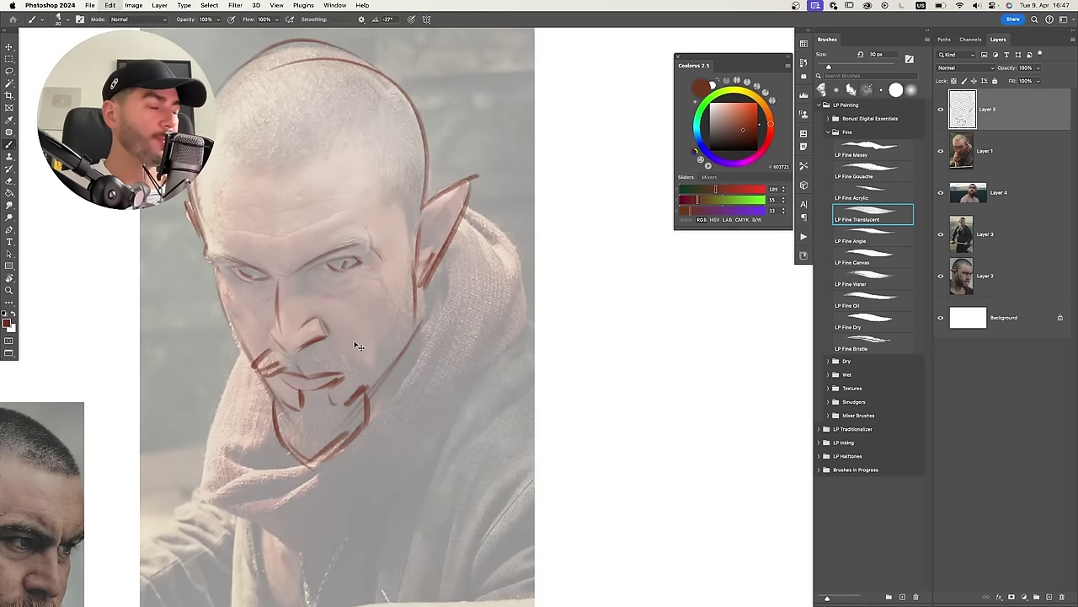
pyautogui.moveTo(316, 352)
pyautogui.mouseDown()
pyautogui.moveTo(373, 371)
pyautogui.moveTo(258, 361)
pyautogui.moveTo(371, 382)
pyautogui.moveTo(403, 298)
pyautogui.moveTo(407, 329)
pyautogui.moveTo(419, 286)
pyautogui.mouseUp()
pyautogui.moveTo(416, 315); pyautogui.dragTo(412, 253)
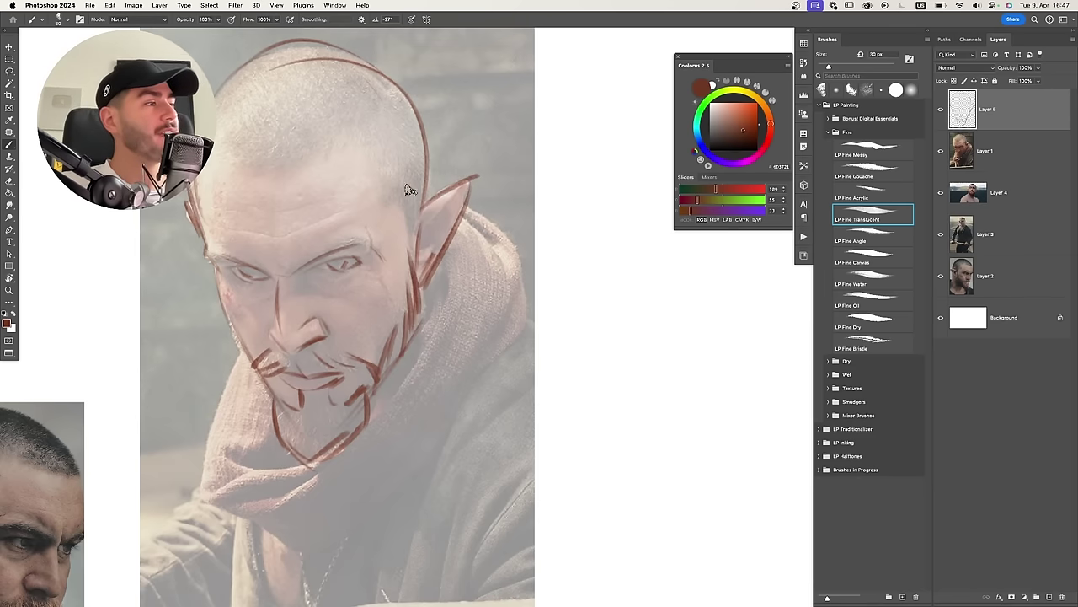
# Sketch the hairline across the forehead and temples, the inner folds of the right ear, and creases beneath both eyes.
pyautogui.moveTo(392, 211)
pyautogui.mouseDown()
pyautogui.moveTo(398, 238)
pyautogui.moveTo(366, 160)
pyautogui.moveTo(359, 173)
pyautogui.moveTo(281, 192)
pyautogui.mouseUp()
pyautogui.moveTo(237, 162); pyautogui.dragTo(278, 193)
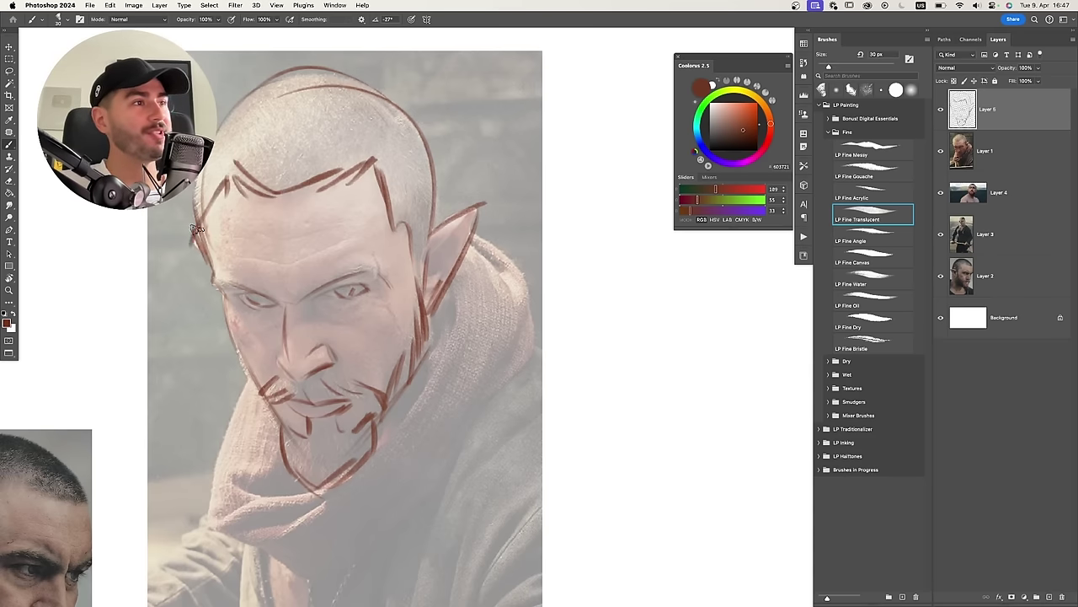
pyautogui.scroll(-3, 195, 229)
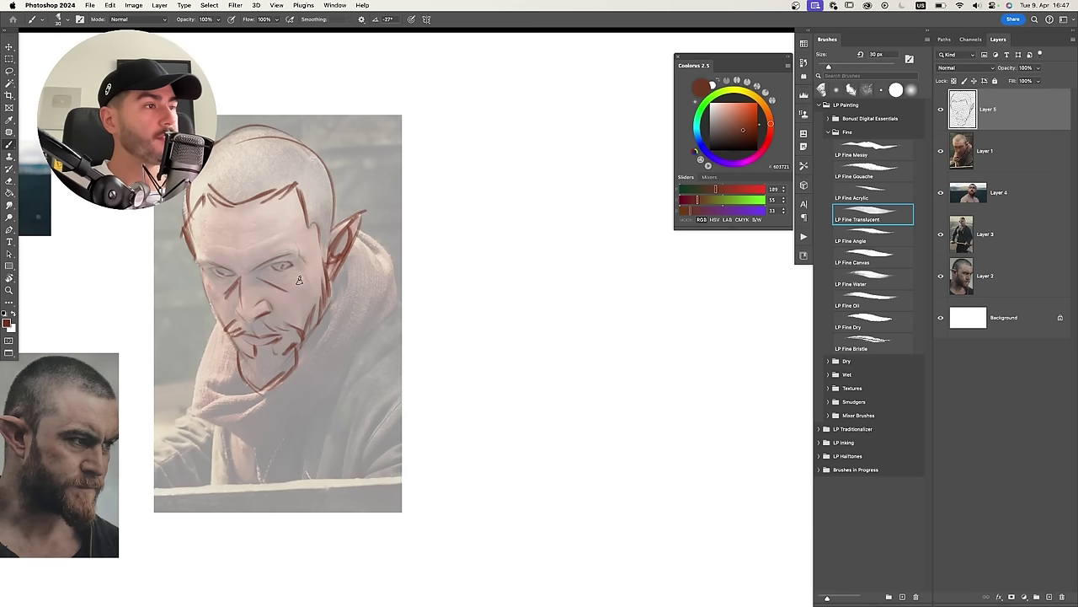
# Move the face sketch off the faded photo onto the blank canvas beside it.
pyautogui.press('v')
pyautogui.moveTo(332, 286)
pyautogui.mouseDown()
pyautogui.moveTo(325, 301)
pyautogui.moveTo(325, 283)
pyautogui.moveTo(364, 288)
pyautogui.moveTo(561, 252)
pyautogui.moveTo(490, 259)
pyautogui.mouseUp()
pyautogui.press('super+z')
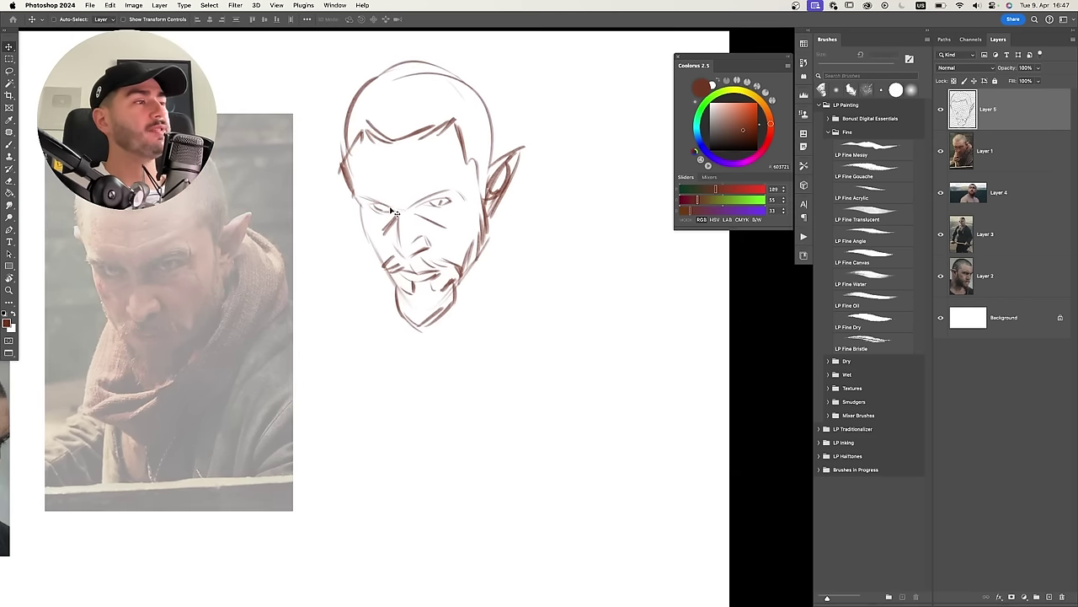
# On a new layer beside the shirtless man's photo, sketch the side and crown of a head outline.
pyautogui.moveTo(327, 290); pyautogui.dragTo(615, 265)
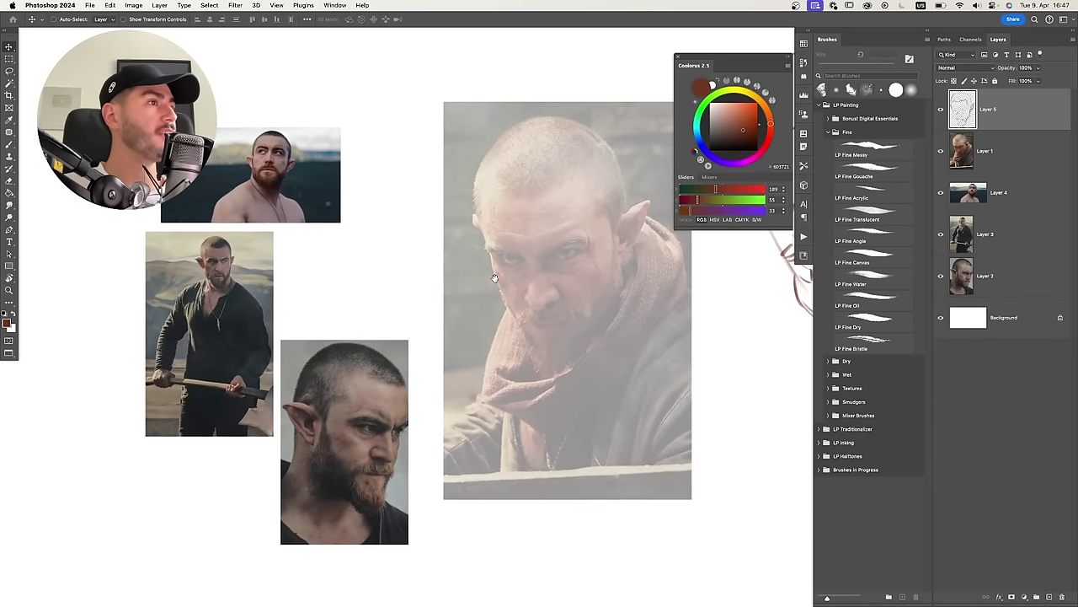
pyautogui.moveTo(495, 279); pyautogui.dragTo(534, 309)
pyautogui.moveTo(350, 257)
pyautogui.keyDown('super'); pyautogui.mouseDown()
pyautogui.moveTo(361, 225)
pyautogui.moveTo(412, 270)
pyautogui.moveTo(394, 242)
pyautogui.moveTo(403, 220)
pyautogui.mouseUp(); pyautogui.keyUp('super')
pyautogui.press('super+z')
pyautogui.moveTo(381, 241)
pyautogui.mouseDown()
pyautogui.moveTo(384, 327)
pyautogui.moveTo(439, 215)
pyautogui.mouseUp()
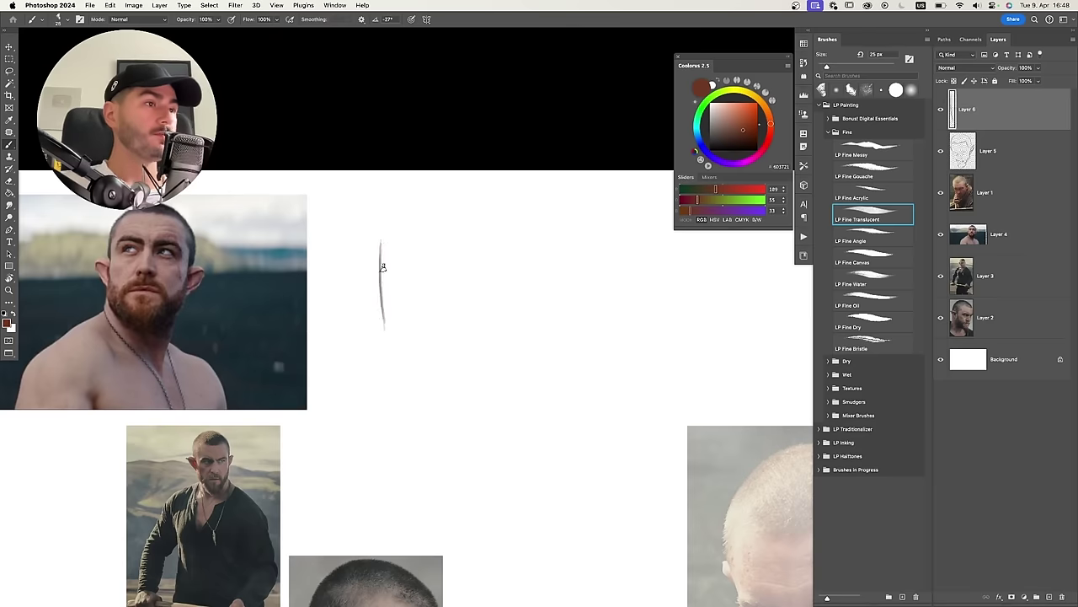
pyautogui.press('super+z')
pyautogui.moveTo(384, 225); pyautogui.dragTo(430, 205)
pyautogui.moveTo(432, 202); pyautogui.dragTo(471, 226)
pyautogui.press('super+z')
# With the brush at 30 px, sketch the head's other side, angular jaw, vertical centre line, and brow line.
pyautogui.press(']')
pyautogui.moveTo(477, 234); pyautogui.dragTo(474, 319)
pyautogui.moveTo(384, 315); pyautogui.dragTo(423, 348)
pyautogui.moveTo(477, 320)
pyautogui.mouseDown()
pyautogui.moveTo(436, 353)
pyautogui.moveTo(446, 349)
pyautogui.mouseUp()
pyautogui.moveTo(427, 233); pyautogui.dragTo(431, 334)
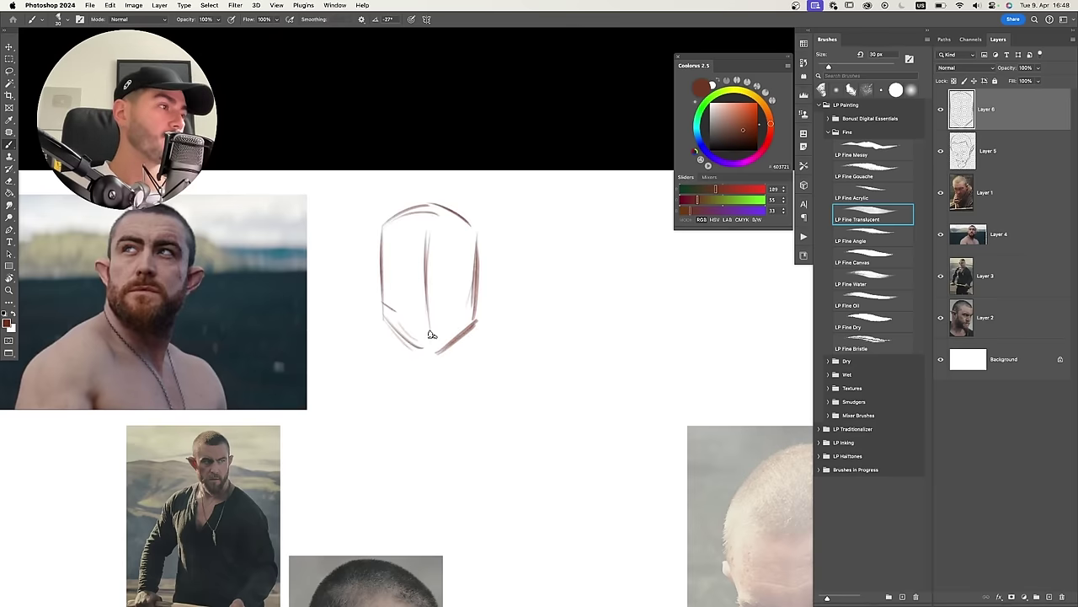
pyautogui.moveTo(406, 251)
pyautogui.mouseDown()
pyautogui.moveTo(465, 261)
pyautogui.moveTo(447, 255)
pyautogui.mouseUp()
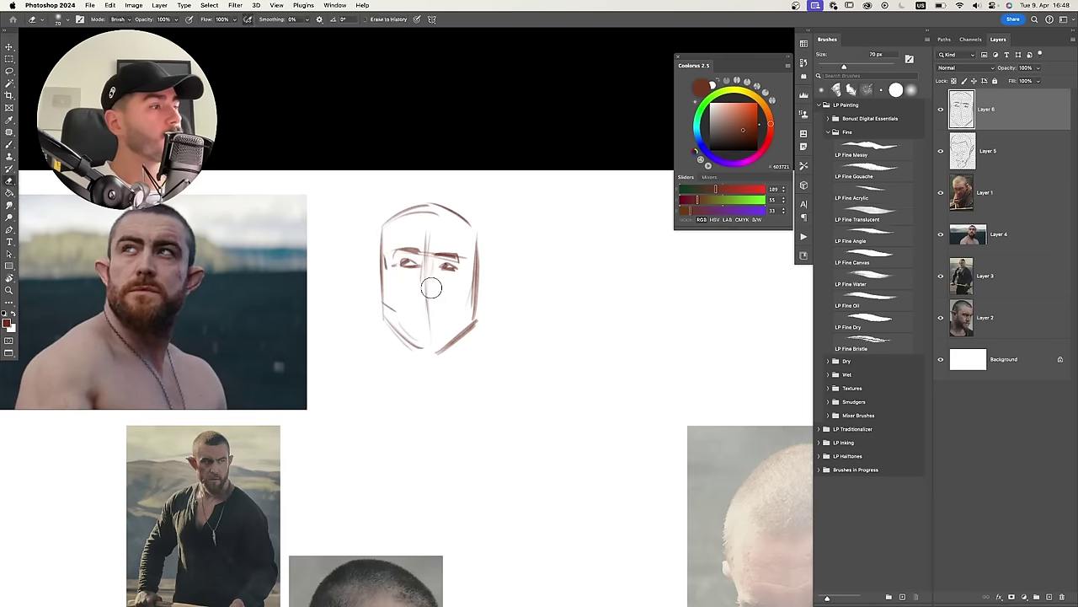
# Sketch the cheek planes and reinforce the sides of the head on the small portrait sketch.
pyautogui.moveTo(410, 305)
pyautogui.mouseDown()
pyautogui.moveTo(443, 306)
pyautogui.moveTo(395, 308)
pyautogui.mouseUp()
pyautogui.moveTo(475, 292); pyautogui.dragTo(453, 313)
pyautogui.moveTo(478, 282)
pyautogui.mouseDown()
pyautogui.moveTo(486, 275)
pyautogui.moveTo(479, 302)
pyautogui.mouseUp()
pyautogui.moveTo(383, 270)
pyautogui.mouseDown()
pyautogui.moveTo(367, 264)
pyautogui.moveTo(382, 293)
pyautogui.mouseUp()
pyautogui.press(']')
pyautogui.moveTo(384, 258)
pyautogui.mouseDown()
pyautogui.moveTo(391, 217)
pyautogui.moveTo(442, 211)
pyautogui.moveTo(478, 246)
pyautogui.mouseUp()
# Sketch the beard on both sides of the jaw with short strokes at 20 px.
pyautogui.press('[')
pyautogui.press('[')
pyautogui.press('[')
pyautogui.moveTo(405, 311)
pyautogui.mouseDown()
pyautogui.moveTo(441, 319)
pyautogui.moveTo(415, 345)
pyautogui.mouseUp()
pyautogui.moveTo(469, 305); pyautogui.dragTo(450, 335)
# Add the neck, collarbone lines, and sloping shoulders below the head sketch.
pyautogui.moveTo(384, 304); pyautogui.dragTo(376, 347)
pyautogui.moveTo(468, 327); pyautogui.dragTo(454, 379)
pyautogui.moveTo(379, 337); pyautogui.dragTo(349, 373)
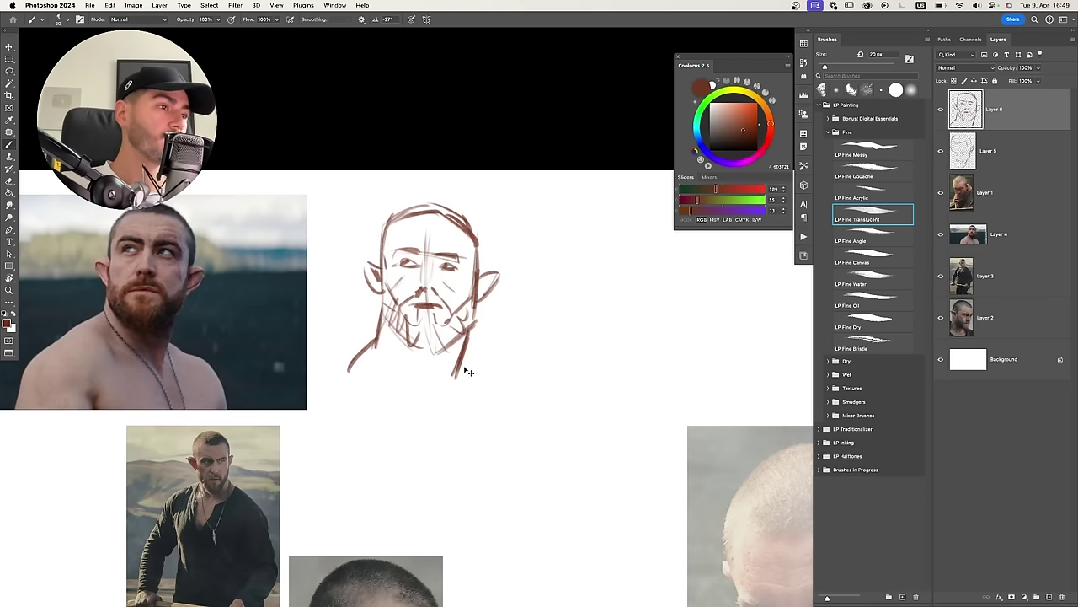
pyautogui.moveTo(494, 338); pyautogui.dragTo(462, 381)
pyautogui.moveTo(459, 369); pyautogui.dragTo(511, 394)
pyautogui.moveTo(404, 343); pyautogui.dragTo(423, 410)
pyautogui.moveTo(361, 364); pyautogui.dragTo(334, 386)
# Enlarge the axe-holding man's photo on Layer 3 and move the close-up portrait photo to the far side of the canvas.
pyautogui.moveTo(424, 258)
pyautogui.mouseDown()
pyautogui.moveTo(399, 250)
pyautogui.moveTo(457, 259)
pyautogui.mouseUp()
pyautogui.moveTo(440, 270)
pyautogui.mouseDown()
pyautogui.moveTo(510, 271)
pyautogui.moveTo(421, 304)
pyautogui.mouseUp()
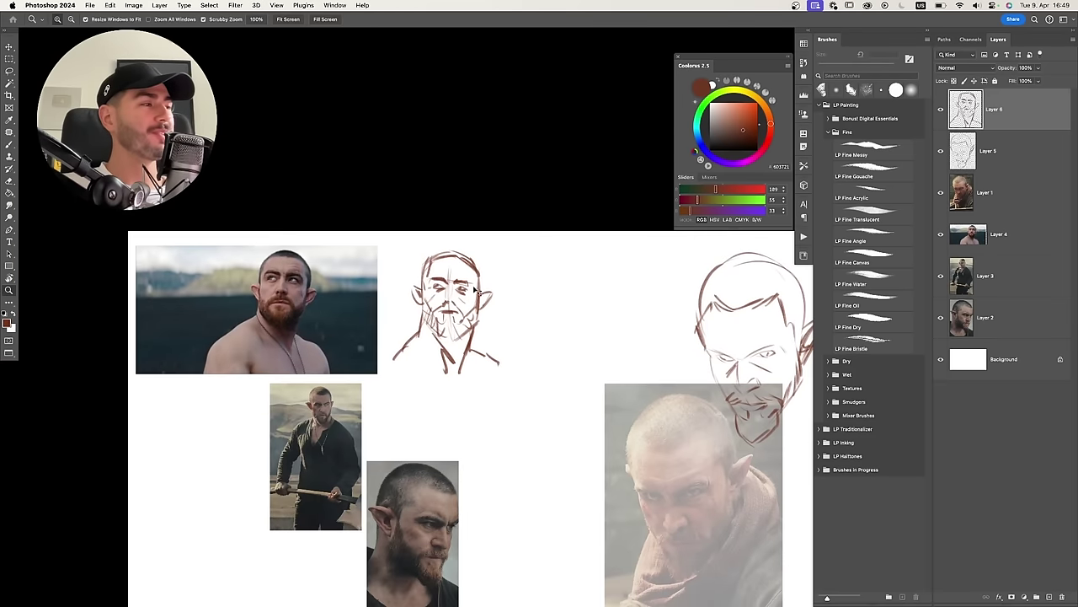
pyautogui.moveTo(487, 287); pyautogui.dragTo(503, 274)
pyautogui.press('super+z')
pyautogui.moveTo(520, 311); pyautogui.dragTo(502, 305)
pyautogui.scroll(1, 510, 317)
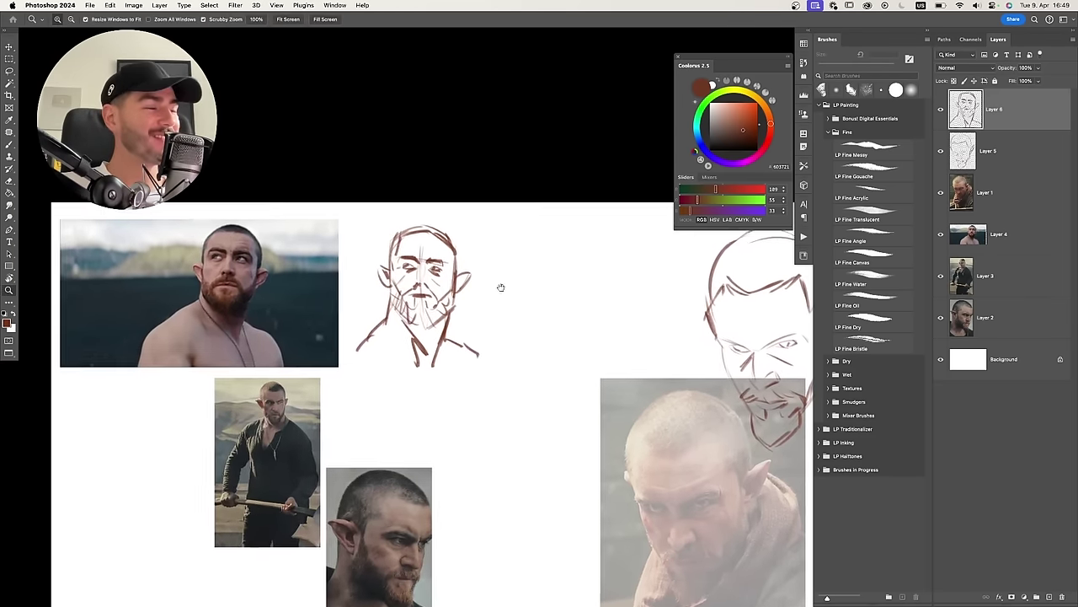
pyautogui.scroll(-2, 497, 270)
pyautogui.click(276, 379)
pyautogui.press('super+t')
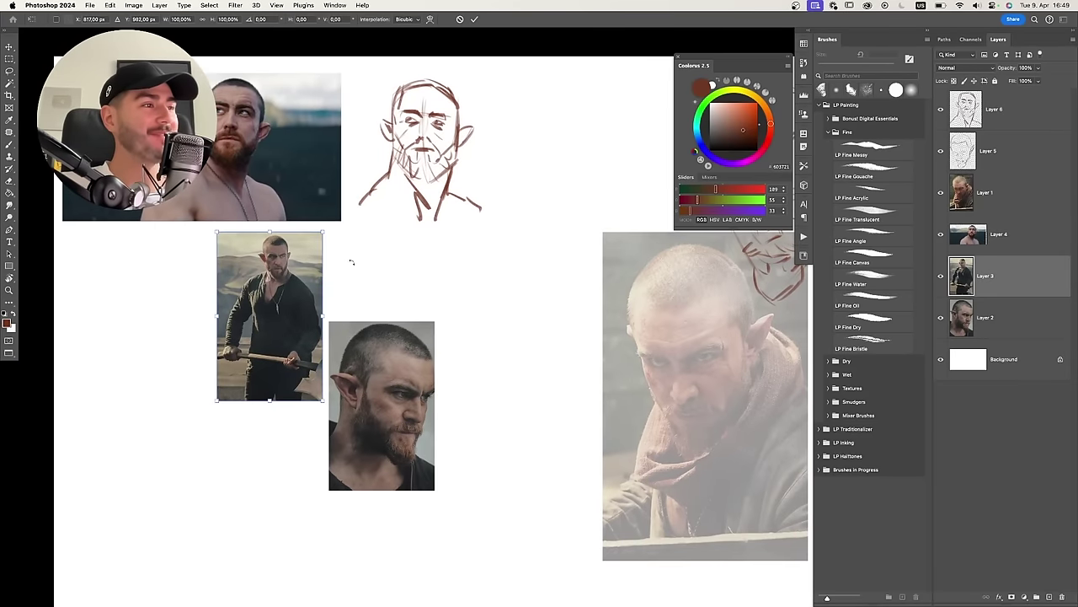
pyautogui.moveTo(323, 232); pyautogui.dragTo(419, 159)
pyautogui.moveTo(348, 292); pyautogui.dragTo(742, 351)
pyautogui.press('Return')
pyautogui.scroll(-2, 371, 330)
pyautogui.hscroll(4, 387, 339)
pyautogui.moveTo(604, 359)
pyautogui.mouseDown()
pyautogui.moveTo(537, 328)
pyautogui.moveTo(565, 290)
pyautogui.moveTo(692, 266)
pyautogui.mouseUp()
# Make Layer 6 active for brush work beside the enlarged photo.
pyautogui.press('b')
pyautogui.click(988, 150)
pyautogui.click(988, 110)
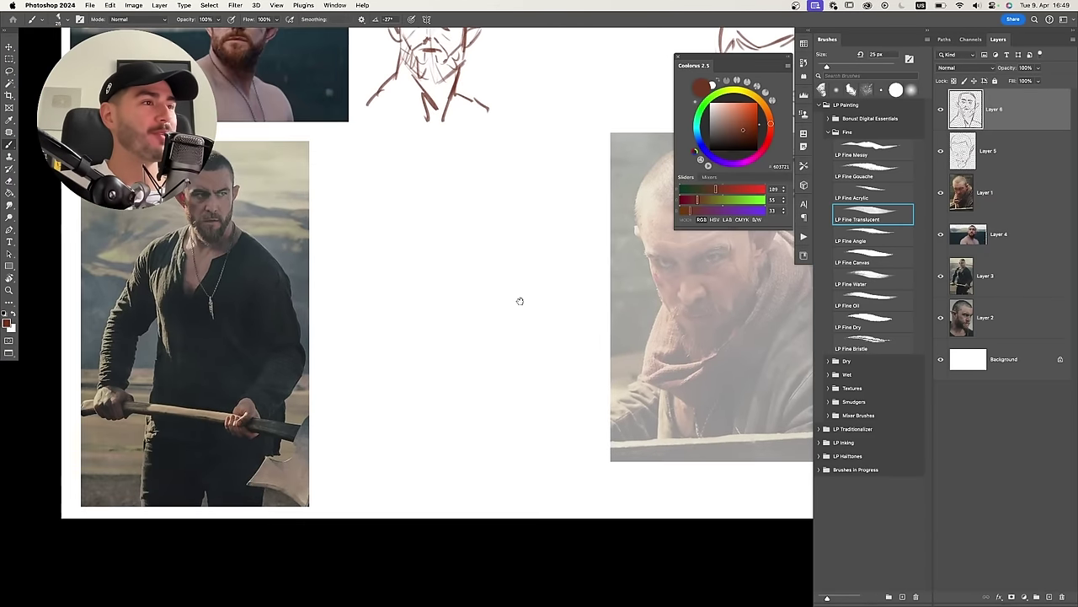
pyautogui.press('z')
pyautogui.moveTo(493, 305); pyautogui.dragTo(500, 306)
pyautogui.moveTo(521, 266); pyautogui.dragTo(530, 279)
pyautogui.hscroll(1, 458, 340)
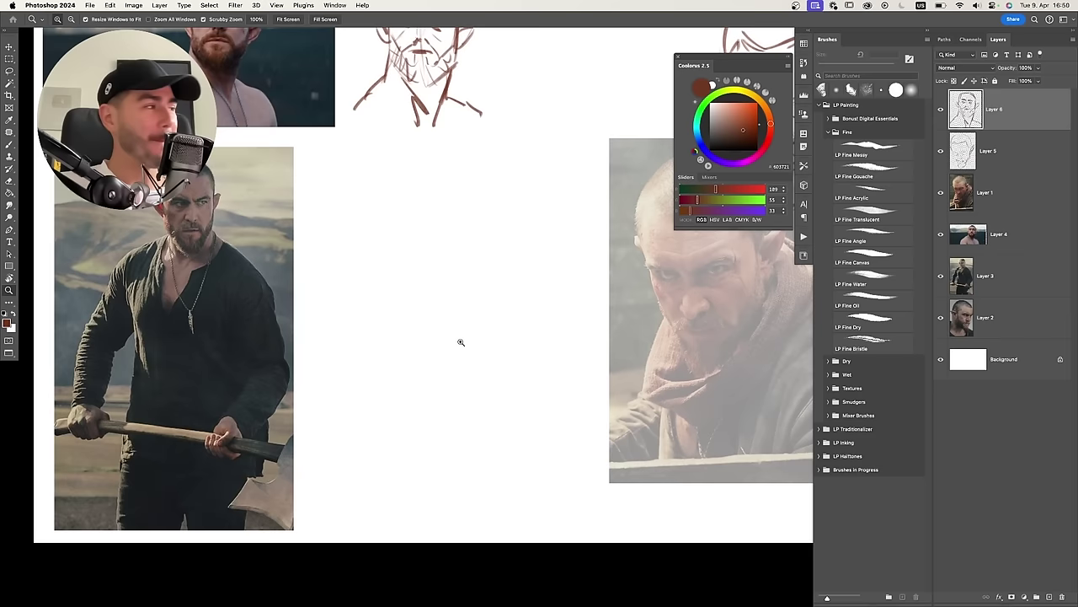
# Try the fine brushes and choose LP Fine Gouache.
pyautogui.press('b')
pyautogui.click(887, 168)
pyautogui.moveTo(501, 322); pyautogui.dragTo(523, 367)
pyautogui.press('z')
pyautogui.moveTo(465, 342); pyautogui.dragTo(484, 341)
pyautogui.moveTo(475, 331); pyautogui.dragTo(479, 337)
pyautogui.scroll(1, 478, 337)
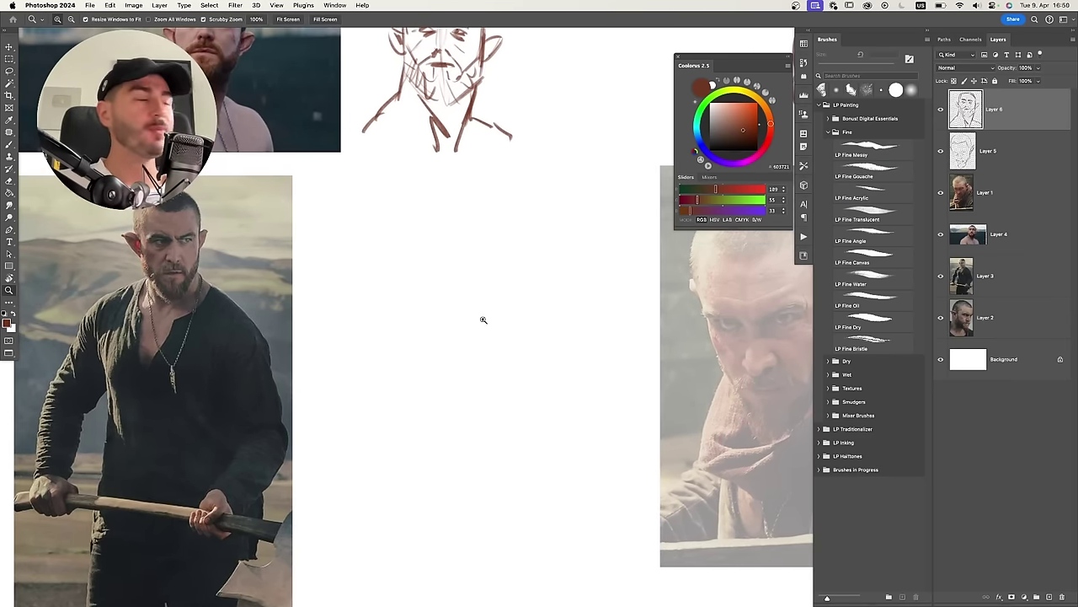
pyautogui.press('b')
pyautogui.click(868, 152)
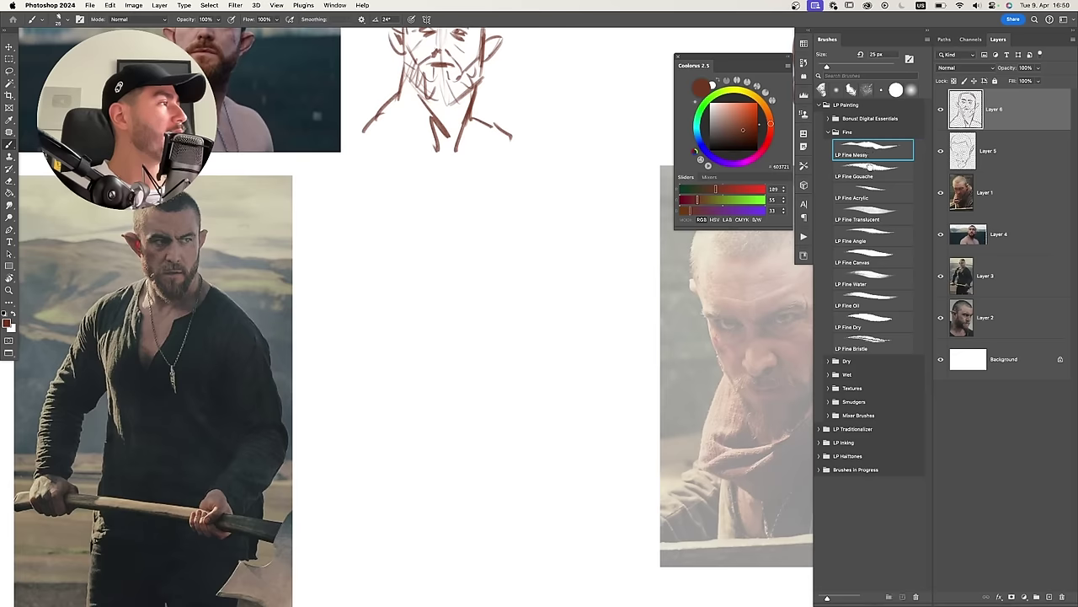
pyautogui.click(868, 167)
# Try curved face-contour strokes on Layer 6 with LP Fine Gouache, undoing each one.
pyautogui.moveTo(414, 259); pyautogui.dragTo(428, 337)
pyautogui.hotkey('ctrl', 'z')
pyautogui.press(']')
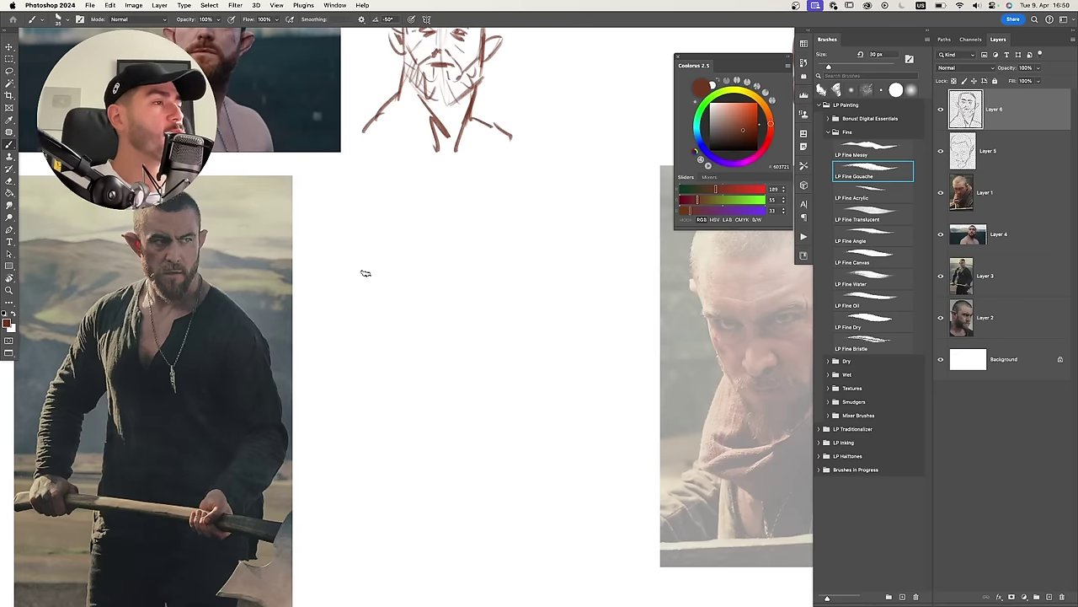
pyautogui.moveTo(368, 246); pyautogui.dragTo(390, 346)
pyautogui.hotkey('ctrl', 'z')
pyautogui.moveTo(369, 271); pyautogui.dragTo(406, 361)
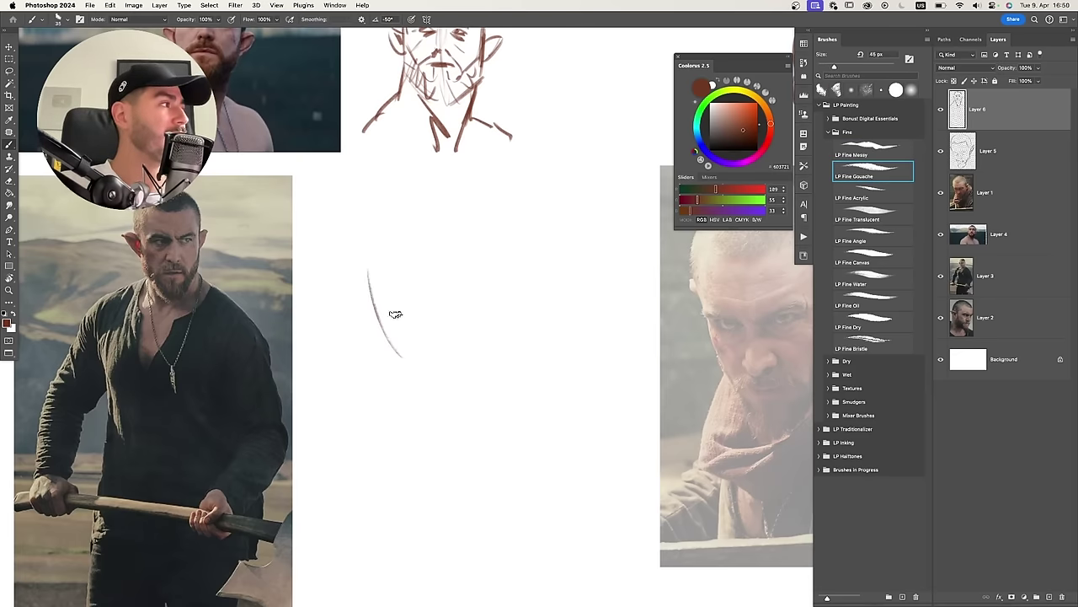
pyautogui.press('z')
pyautogui.moveTo(379, 304); pyautogui.dragTo(391, 287)
pyautogui.press('super+z')
# Create a new layer above Layer 6 for the next head sketch.
pyautogui.press('super+shift+n')
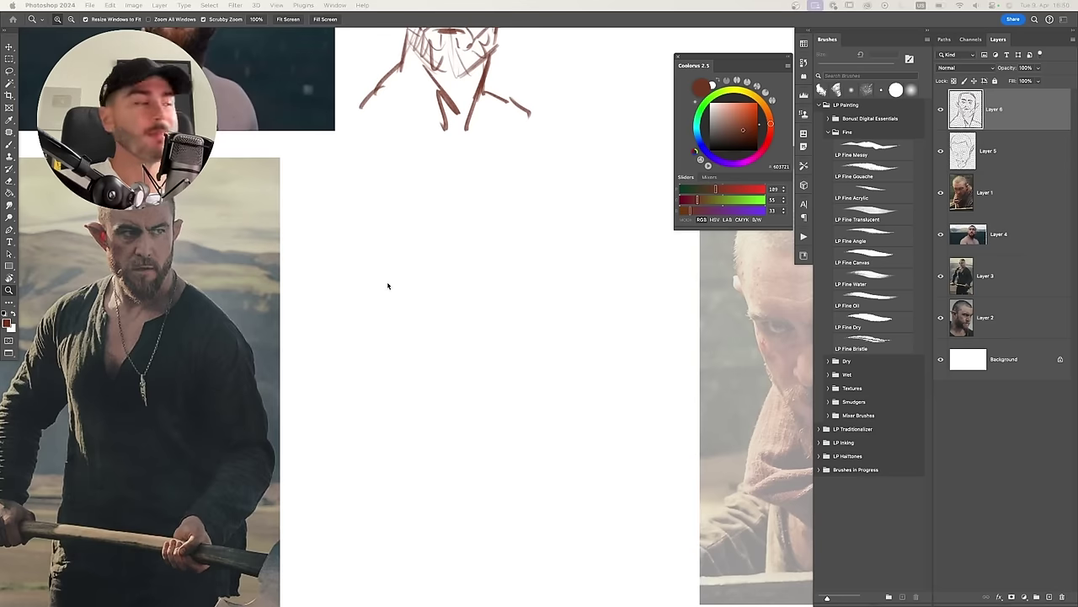
pyautogui.press('Return')
pyautogui.press('b')
# Try face-contour strokes on Layer 7 with larger LP Fine Gouache sizes, then undo them.
pyautogui.moveTo(364, 276); pyautogui.dragTo(401, 367)
pyautogui.moveTo(373, 300); pyautogui.dragTo(413, 379)
pyautogui.press('super+z')
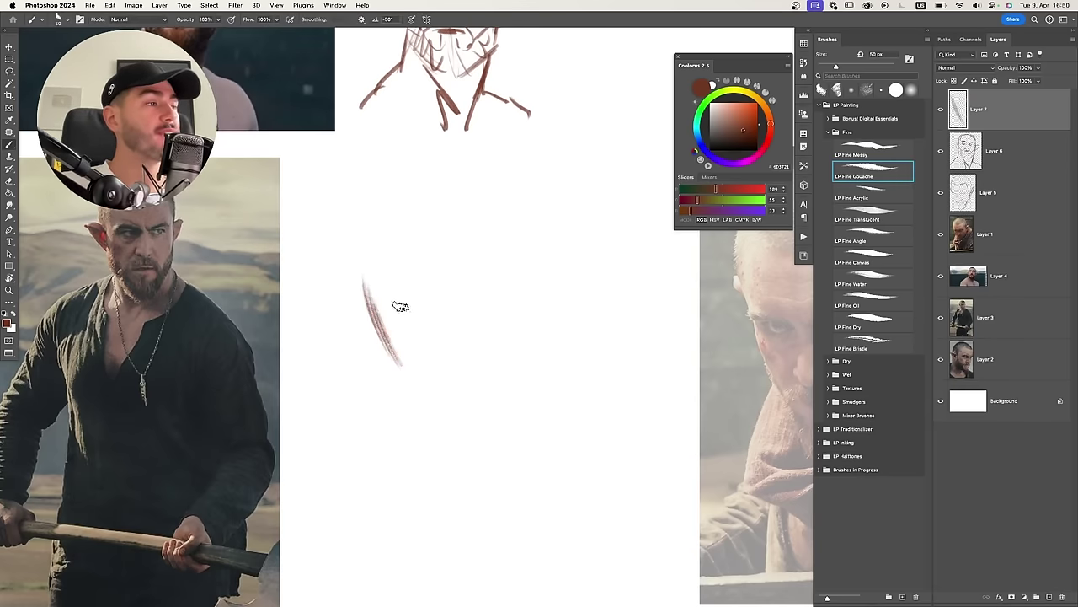
pyautogui.press('z')
pyautogui.moveTo(399, 306); pyautogui.dragTo(438, 293)
pyautogui.press('b')
pyautogui.moveTo(344, 254); pyautogui.dragTo(400, 413)
pyautogui.press('z')
pyautogui.moveTo(382, 327)
pyautogui.mouseDown()
pyautogui.moveTo(342, 300)
pyautogui.moveTo(343, 274)
pyautogui.mouseUp()
pyautogui.press('super+z')
pyautogui.press('super+0')
pyautogui.press('super+minus')
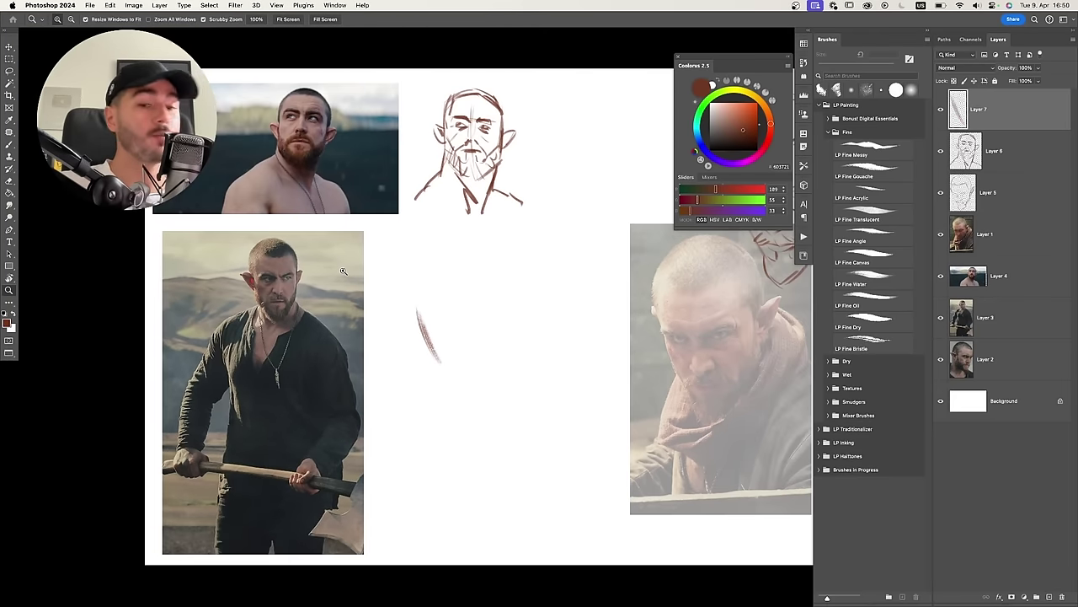
pyautogui.moveTo(436, 285); pyautogui.dragTo(433, 281)
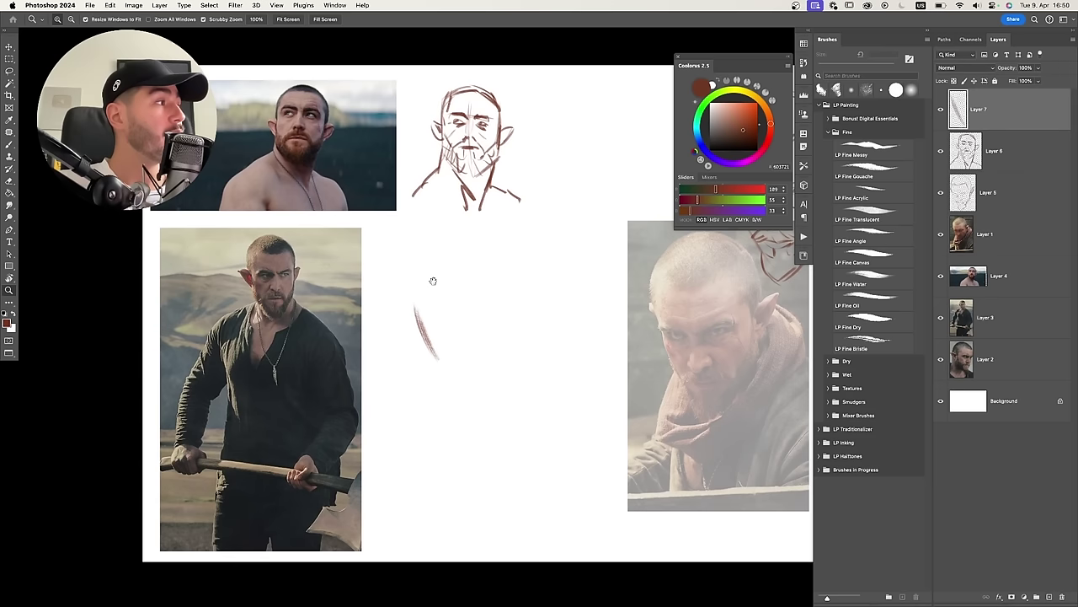
pyautogui.press('b')
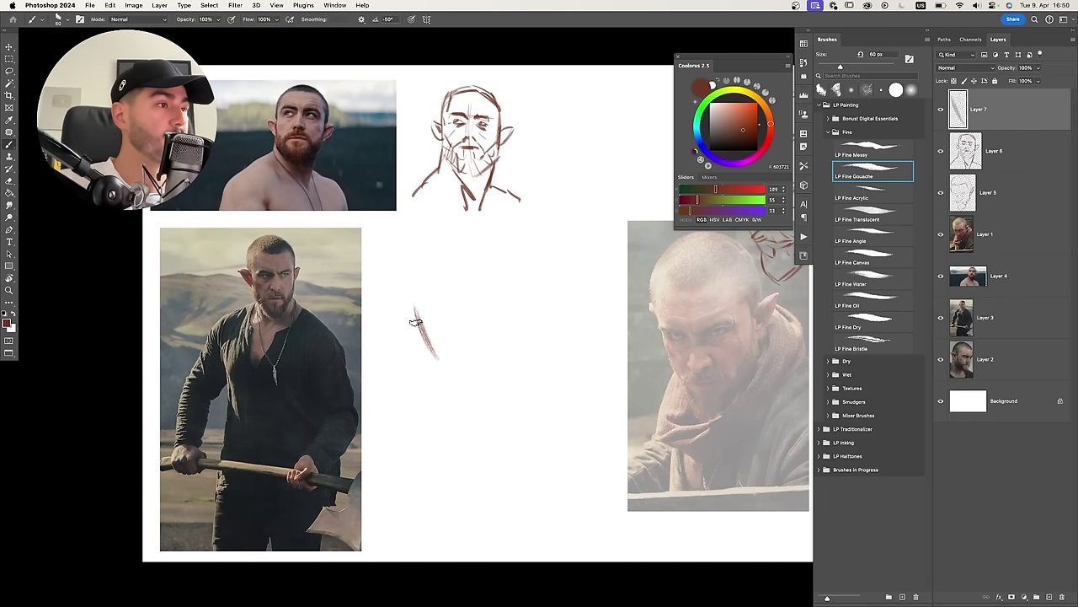
pyautogui.hotkey('ctrl', 'z')
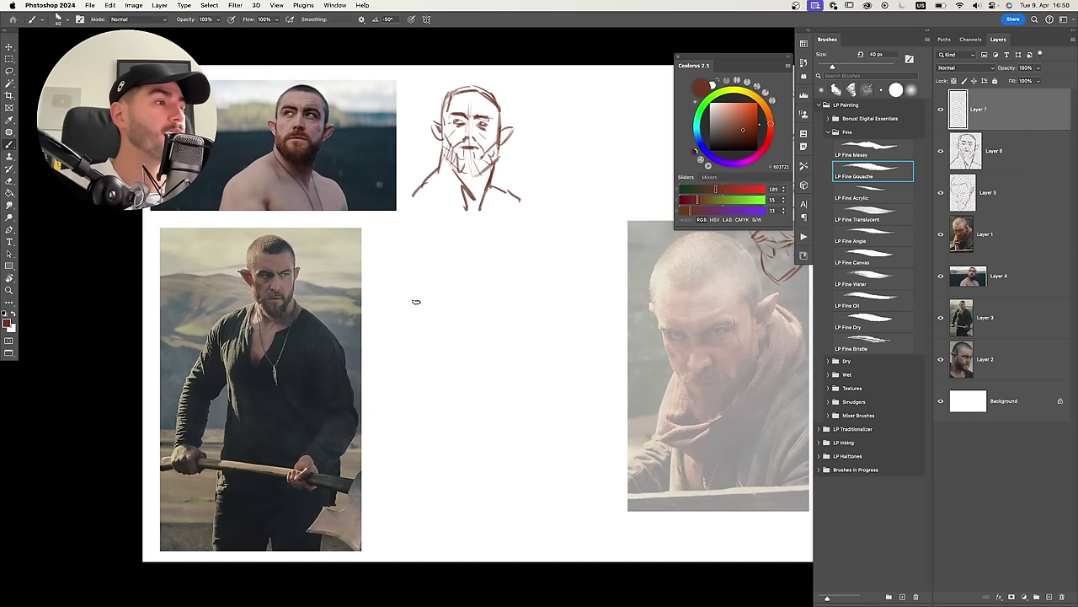
# Enlarge the axe-holding man's photo further and reposition it so his head and torso fill the space beneath the shirtless portrait.
pyautogui.press('v')
pyautogui.moveTo(304, 354); pyautogui.dragTo(322, 359)
pyautogui.hotkey('ctrl', 'z')
pyautogui.hotkey('ctrl', 't')
pyautogui.moveTo(365, 229); pyautogui.dragTo(402, 186)
pyautogui.moveTo(367, 267)
pyautogui.mouseDown()
pyautogui.moveTo(365, 376)
pyautogui.moveTo(353, 387)
pyautogui.mouseUp()
pyautogui.moveTo(377, 301); pyautogui.dragTo(416, 240)
pyautogui.press('Return')
pyautogui.moveTo(361, 351); pyautogui.dragTo(344, 347)
# On Layer 7, sketch a circle for the cranium beside the enlarged photo and set the eraser to 100 px.
pyautogui.press('b')
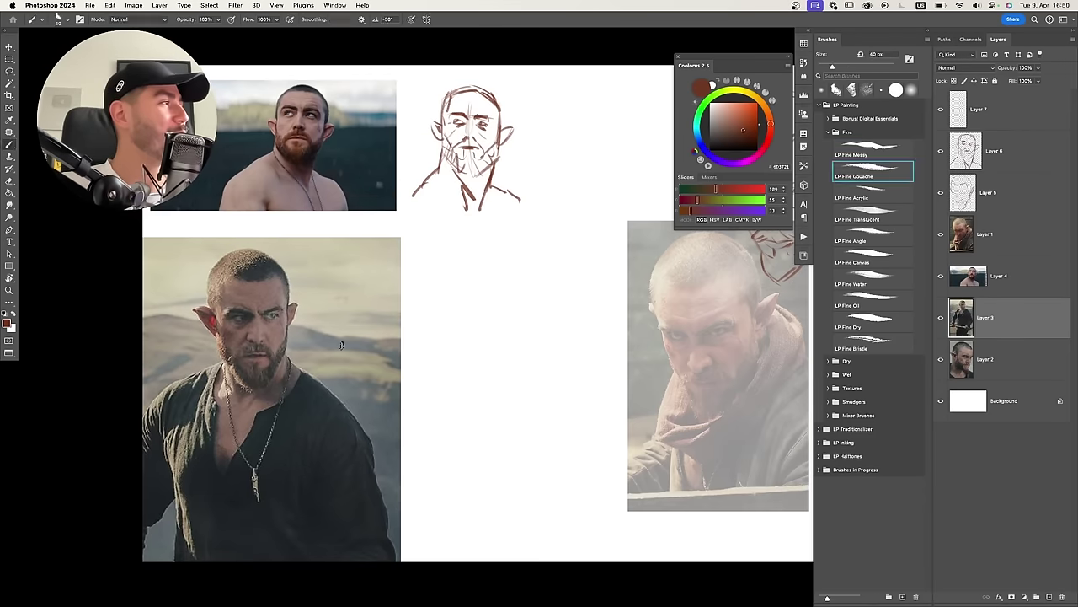
pyautogui.click(1000, 120)
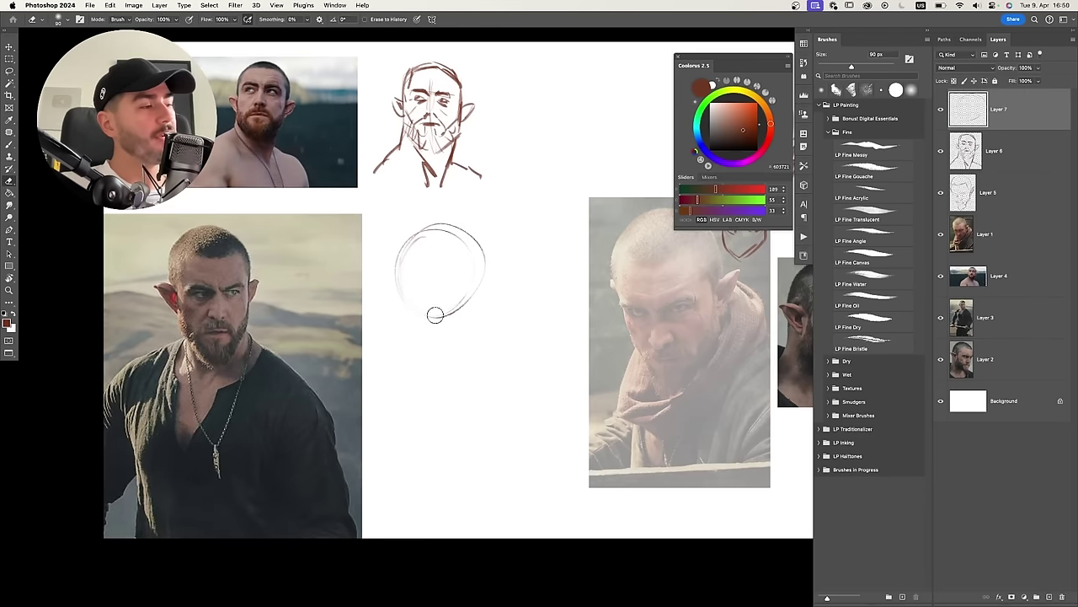
pyautogui.hotkey('ctrl', 'z')
pyautogui.press(']')
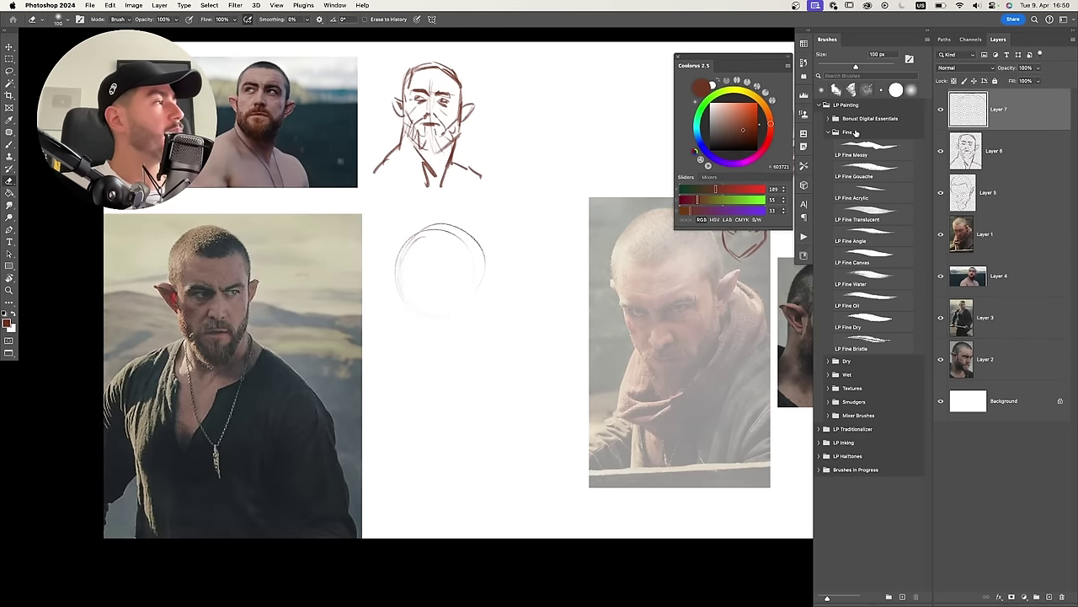
# Choose LP Airbrush from Bonus! Digital Essentials for the eraser and soften the cranium circle's lines.
pyautogui.click(836, 119)
pyautogui.click(868, 140)
pyautogui.press(']')
pyautogui.moveTo(423, 288)
pyautogui.mouseDown()
pyautogui.moveTo(443, 252)
pyautogui.moveTo(473, 265)
pyautogui.mouseUp()
# Redraw the cranium circle's crown and sides with darker LP Fine Gouache strokes.
pyautogui.press('b')
pyautogui.moveTo(419, 311)
pyautogui.mouseDown()
pyautogui.moveTo(408, 234)
pyautogui.moveTo(475, 243)
pyautogui.moveTo(477, 299)
pyautogui.mouseUp()
pyautogui.press('super+z')
pyautogui.press('super+z')
pyautogui.moveTo(484, 258)
pyautogui.mouseDown()
pyautogui.moveTo(479, 302)
pyautogui.moveTo(481, 294)
pyautogui.moveTo(422, 296)
pyautogui.mouseUp()
pyautogui.press('z')
pyautogui.press('b')
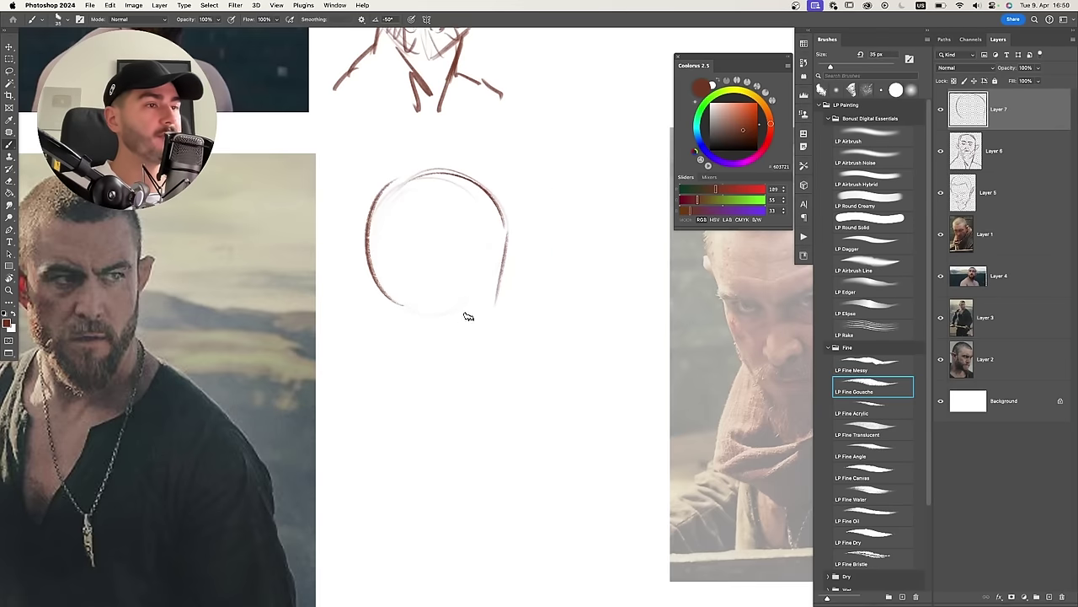
# Extend the sides of the face downward and sketch the tapering jawline to the chin.
pyautogui.moveTo(516, 282); pyautogui.dragTo(519, 260)
pyautogui.press('super+z')
pyautogui.moveTo(520, 206); pyautogui.dragTo(517, 299)
pyautogui.moveTo(526, 261); pyautogui.dragTo(515, 261)
pyautogui.moveTo(515, 260)
pyautogui.mouseDown()
pyautogui.moveTo(534, 252)
pyautogui.moveTo(533, 299)
pyautogui.mouseUp()
pyautogui.press('super+z')
pyautogui.press('b')
pyautogui.press('super+z')
pyautogui.moveTo(424, 230)
pyautogui.mouseDown()
pyautogui.moveTo(426, 280)
pyautogui.moveTo(487, 346)
pyautogui.mouseUp()
pyautogui.moveTo(432, 291)
pyautogui.mouseDown()
pyautogui.moveTo(486, 347)
pyautogui.moveTo(507, 345)
pyautogui.mouseUp()
pyautogui.moveTo(540, 243)
pyautogui.mouseDown()
pyautogui.moveTo(497, 357)
pyautogui.moveTo(540, 295)
pyautogui.mouseUp()
# Reduce the brush size and sketch the mouth, moustache, and beard edges inside the jaw.
pyautogui.press('[')
pyautogui.press('[')
pyautogui.press('[')
pyautogui.moveTo(482, 282); pyautogui.dragTo(538, 256)
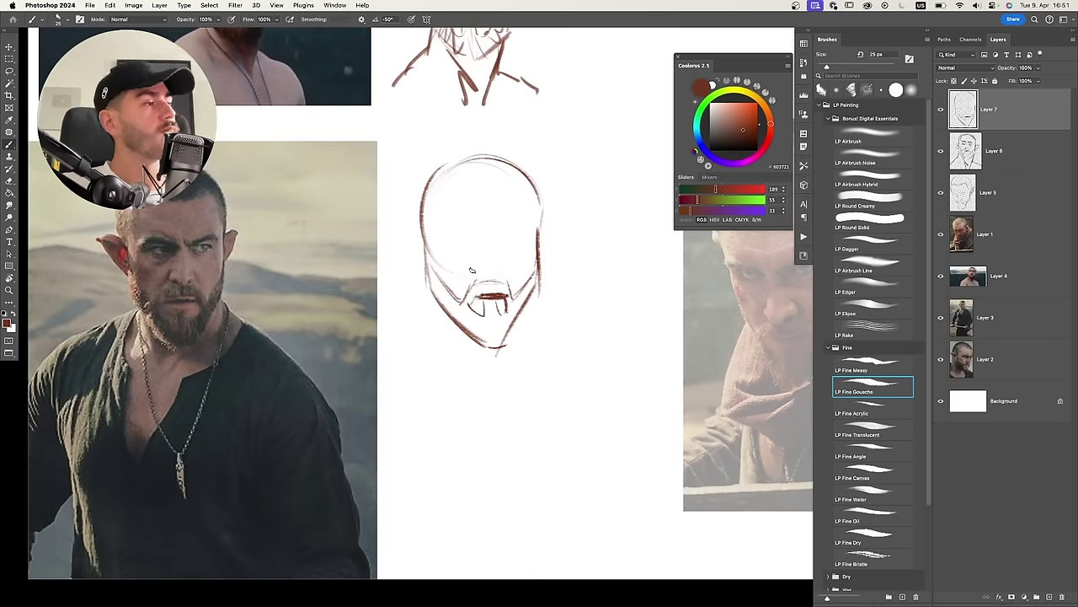
# Sketch the nose, the creases beneath the eyes, and both eyebrows.
pyautogui.press(']')
pyautogui.moveTo(501, 274); pyautogui.dragTo(505, 266)
pyautogui.moveTo(497, 236)
pyautogui.mouseDown()
pyautogui.moveTo(503, 266)
pyautogui.moveTo(487, 257)
pyautogui.mouseUp()
pyautogui.press('super+z')
pyautogui.moveTo(503, 276)
pyautogui.mouseDown()
pyautogui.moveTo(505, 262)
pyautogui.moveTo(460, 257)
pyautogui.mouseUp()
pyautogui.press('[')
pyautogui.moveTo(437, 244)
pyautogui.mouseDown()
pyautogui.moveTo(460, 261)
pyautogui.moveTo(479, 226)
pyautogui.mouseUp()
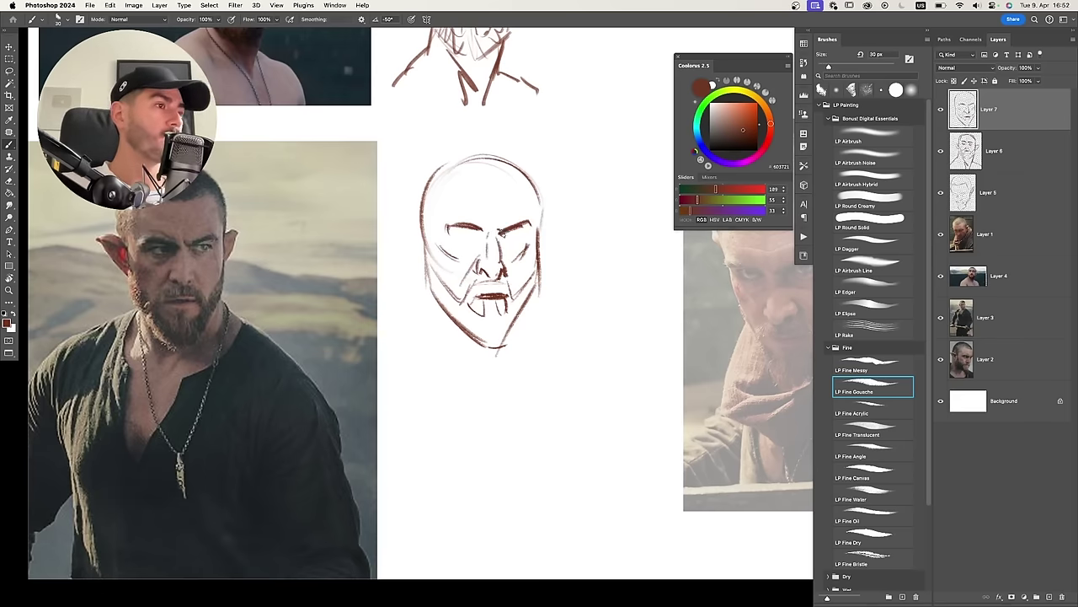
# Sketch the eyes below the brows and a pointed ear on each side of the head.
pyautogui.press('super+z')
pyautogui.moveTo(457, 236); pyautogui.dragTo(550, 228)
pyautogui.press('super+z')
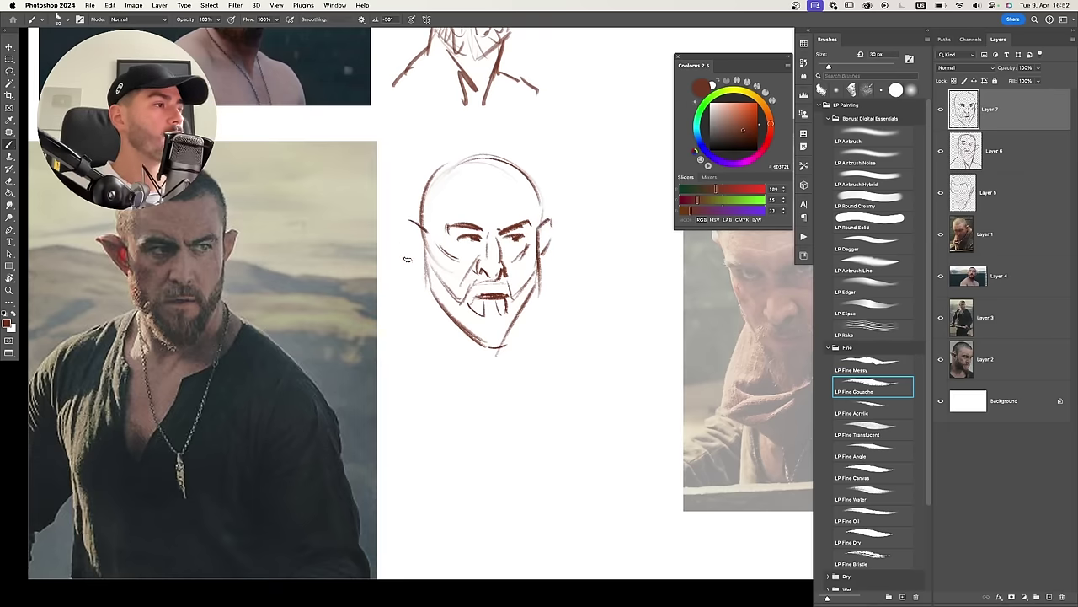
pyautogui.moveTo(400, 221)
pyautogui.mouseDown()
pyautogui.moveTo(429, 268)
pyautogui.moveTo(425, 231)
pyautogui.moveTo(428, 253)
pyautogui.mouseUp()
# Raise and strengthen the crown outline, erase stray forehead lines, and sketch the hairline across the forehead and temples.
pyautogui.moveTo(429, 175)
pyautogui.mouseDown()
pyautogui.moveTo(421, 224)
pyautogui.moveTo(537, 201)
pyautogui.mouseUp()
pyautogui.moveTo(481, 146); pyautogui.dragTo(542, 238)
pyautogui.moveTo(451, 193)
pyautogui.mouseDown()
pyautogui.moveTo(515, 180)
pyautogui.moveTo(438, 255)
pyautogui.mouseUp()
pyautogui.press('e')
pyautogui.moveTo(460, 190); pyautogui.dragTo(519, 185)
pyautogui.press('b')
pyautogui.moveTo(444, 178)
pyautogui.mouseDown()
pyautogui.moveTo(512, 181)
pyautogui.moveTo(532, 202)
pyautogui.mouseUp()
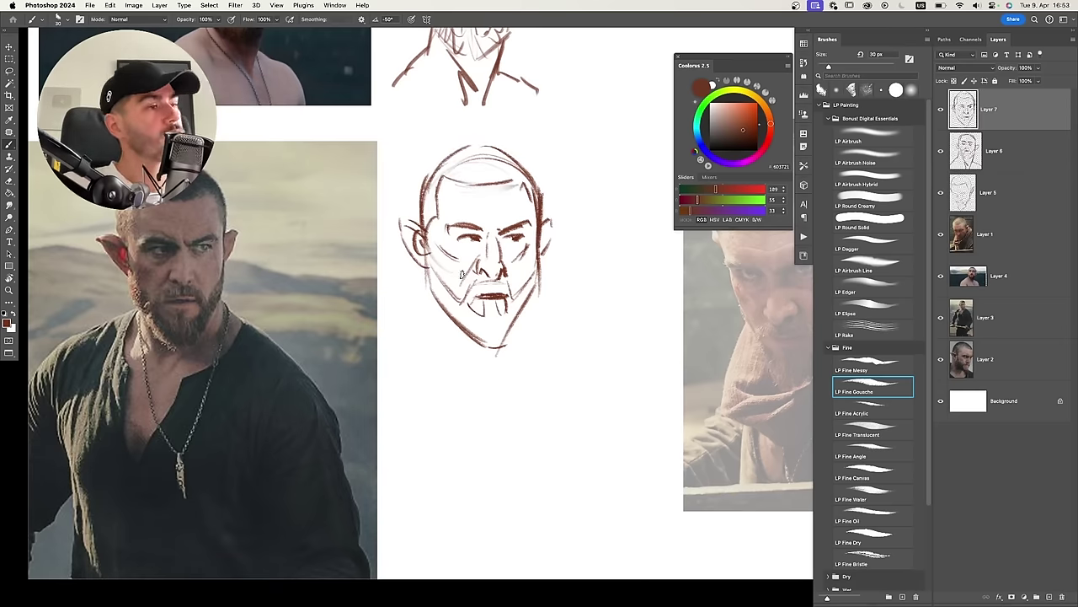
# With the brush at 35 px, hatch the beard along the jaw and darken the eyes and brows.
pyautogui.press(']')
pyautogui.moveTo(431, 268); pyautogui.dragTo(449, 318)
pyautogui.moveTo(457, 241); pyautogui.dragTo(483, 246)
pyautogui.moveTo(501, 242); pyautogui.dragTo(520, 243)
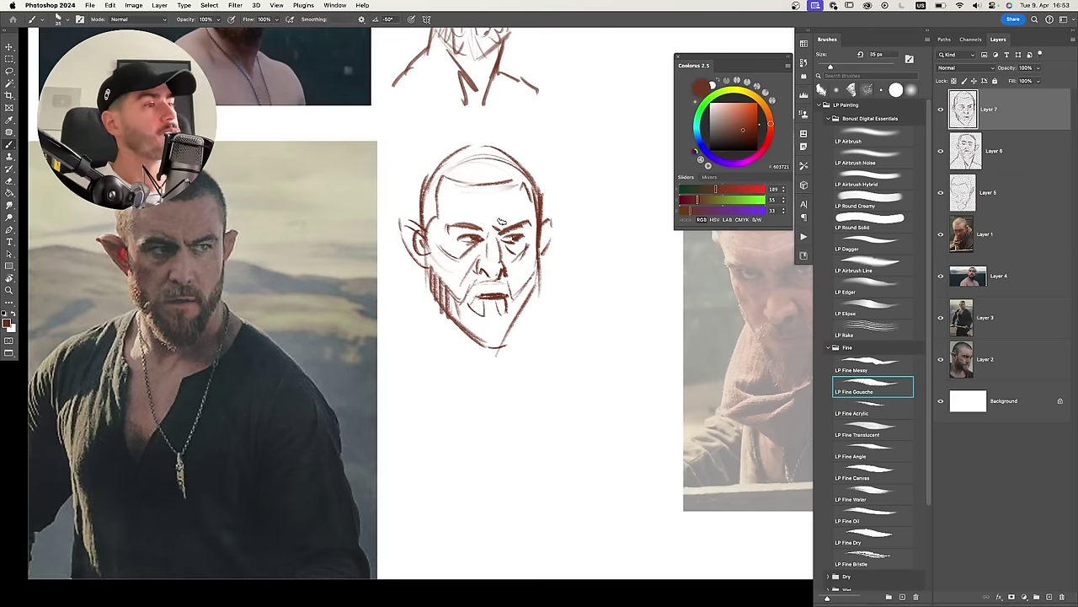
pyautogui.moveTo(449, 229); pyautogui.dragTo(490, 235)
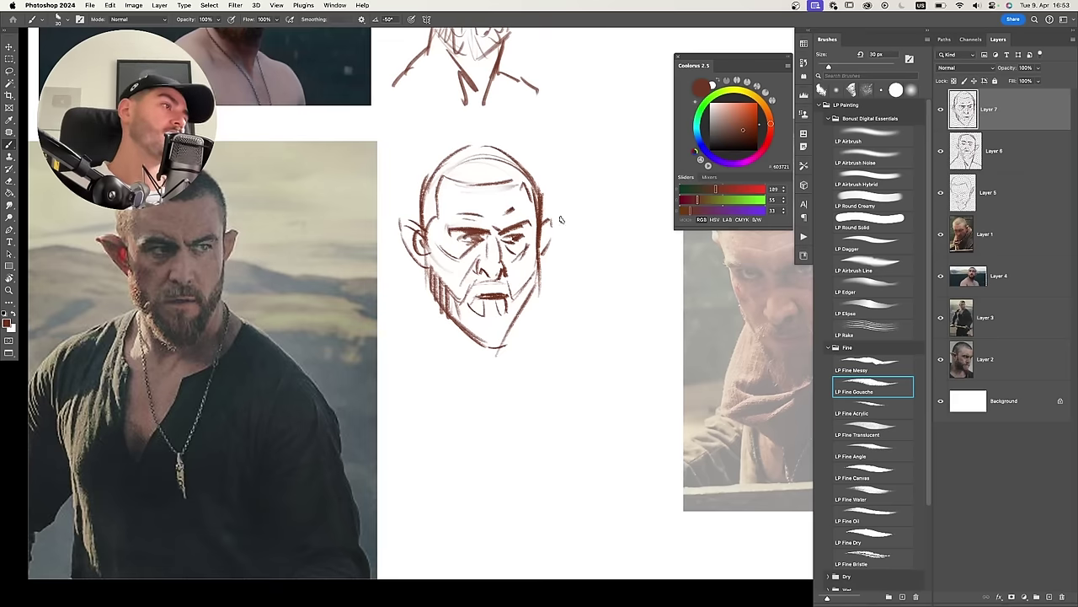
# Extend the beard hatching around the mouth and sketch the sloping shoulder lines on both sides of the head.
pyautogui.moveTo(468, 283)
pyautogui.mouseDown()
pyautogui.moveTo(470, 334)
pyautogui.moveTo(508, 346)
pyautogui.mouseUp()
pyautogui.moveTo(536, 278)
pyautogui.mouseDown()
pyautogui.moveTo(527, 323)
pyautogui.moveTo(580, 370)
pyautogui.mouseUp()
pyautogui.press('super+z')
pyautogui.moveTo(523, 311); pyautogui.dragTo(635, 415)
pyautogui.moveTo(430, 298); pyautogui.dragTo(326, 372)
pyautogui.press('super+z')
# Sketch the neck edge and open V-shaped shirt neckline beneath the head, and erase stray marks at the neckline.
pyautogui.moveTo(410, 305); pyautogui.dragTo(441, 476)
pyautogui.moveTo(486, 371); pyautogui.dragTo(446, 438)
pyautogui.moveTo(556, 337); pyautogui.dragTo(502, 375)
pyautogui.press('e')
pyautogui.moveTo(527, 327)
pyautogui.mouseDown()
pyautogui.moveTo(542, 306)
pyautogui.moveTo(565, 351)
pyautogui.mouseUp()
pyautogui.press('b')
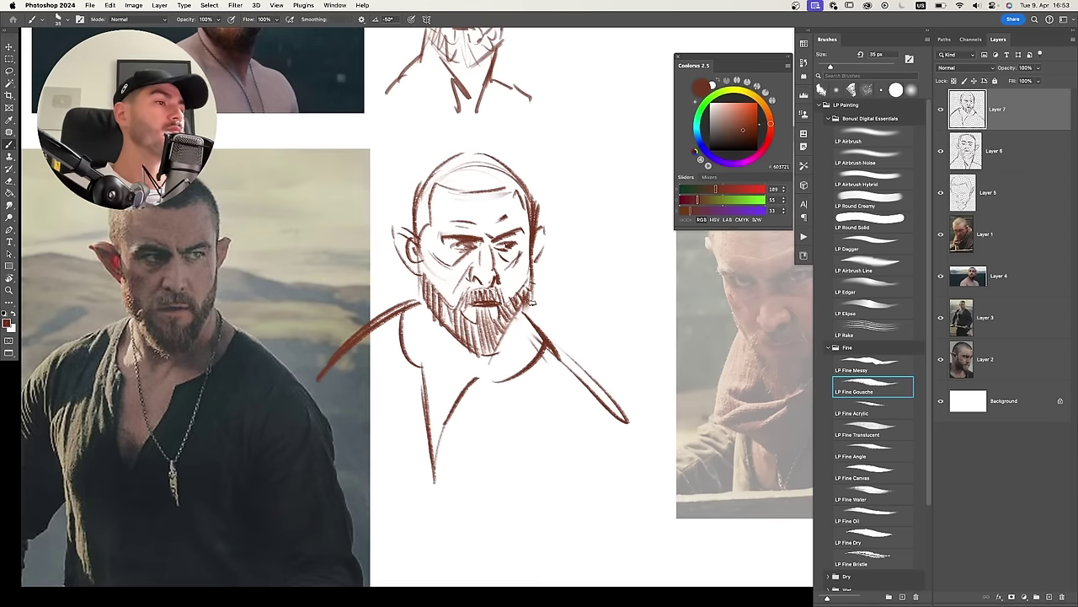
# Strengthen the face outline on the far side, from the temple down the jaw to the chin.
pyautogui.moveTo(531, 303); pyautogui.dragTo(499, 359)
pyautogui.moveTo(529, 253); pyautogui.dragTo(521, 323)
pyautogui.moveTo(593, 271); pyautogui.dragTo(532, 298)
pyautogui.moveTo(478, 251)
pyautogui.mouseDown()
pyautogui.moveTo(507, 262)
pyautogui.moveTo(469, 261)
pyautogui.moveTo(452, 242)
pyautogui.mouseUp()
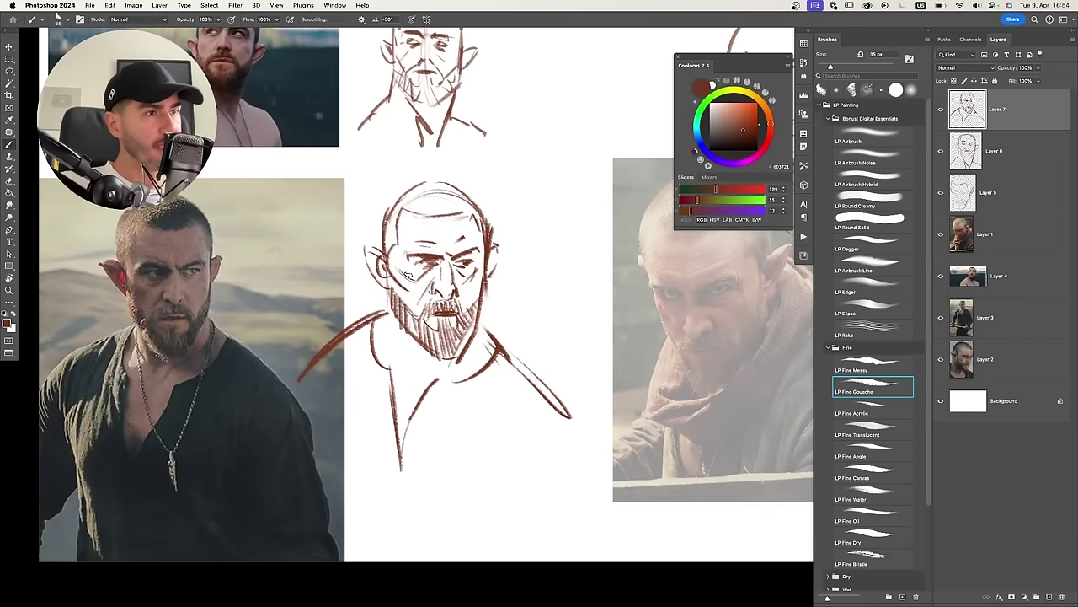
pyautogui.scroll(2, 410, 275)
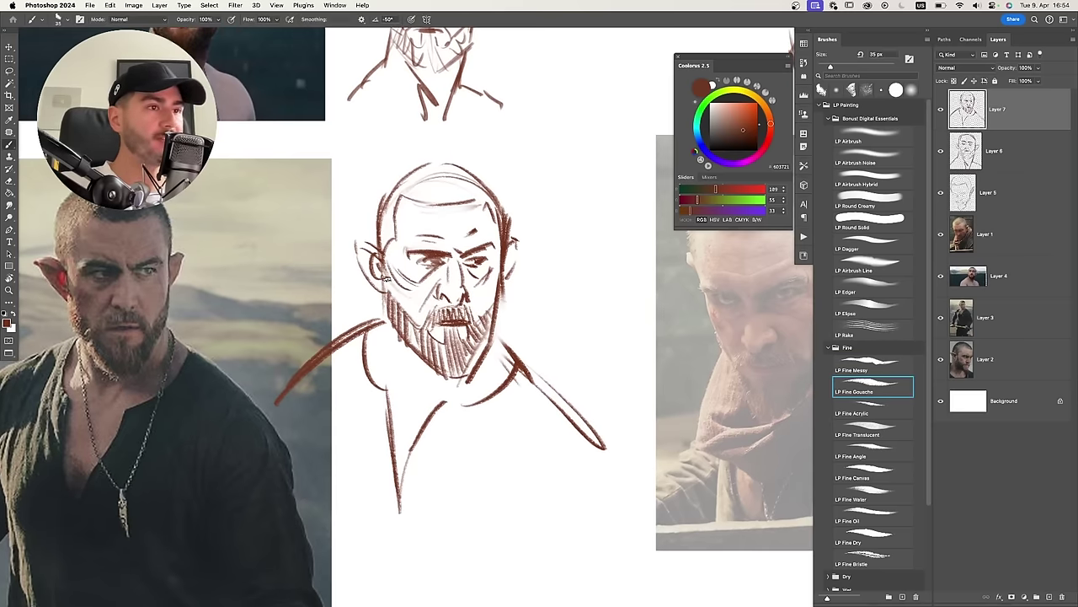
pyautogui.scroll(3, 385, 274)
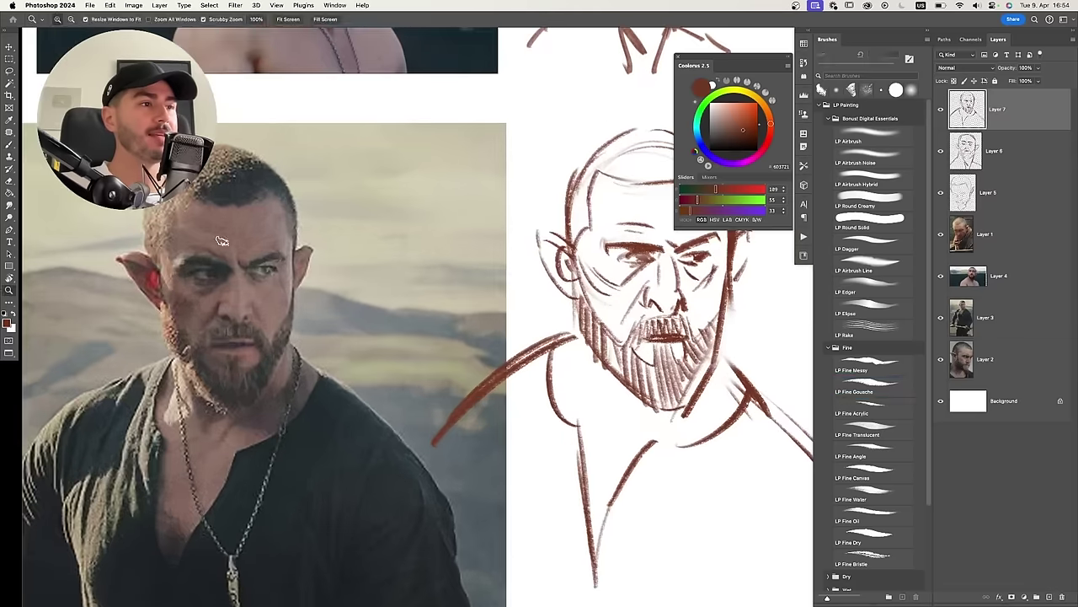
# Try to trace the face's side and jawline over the dark-shirt reference photo in dark brown.
pyautogui.press('super+z')
pyautogui.moveTo(156, 223)
pyautogui.mouseDown()
pyautogui.moveTo(174, 346)
pyautogui.moveTo(233, 425)
pyautogui.mouseUp()
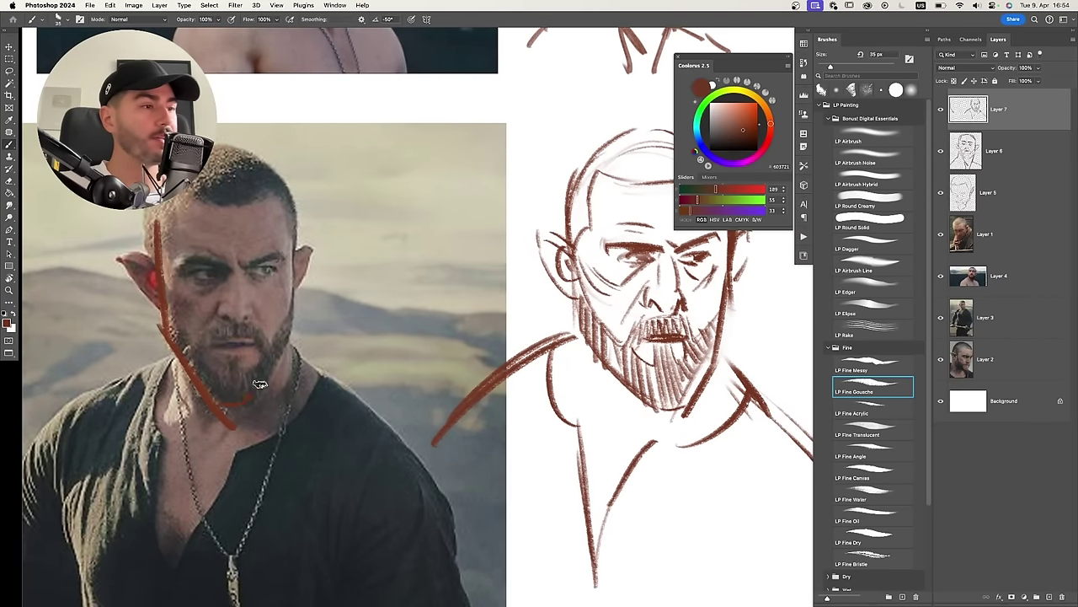
pyautogui.moveTo(260, 384); pyautogui.dragTo(286, 326)
pyautogui.press('super+z')
pyautogui.press('super+z')
pyautogui.press('super+z')
# Reinforce the sketched head with heavy contour strokes down the near side of the face, along the jaw, and around the crown.
pyautogui.moveTo(623, 343); pyautogui.dragTo(468, 357)
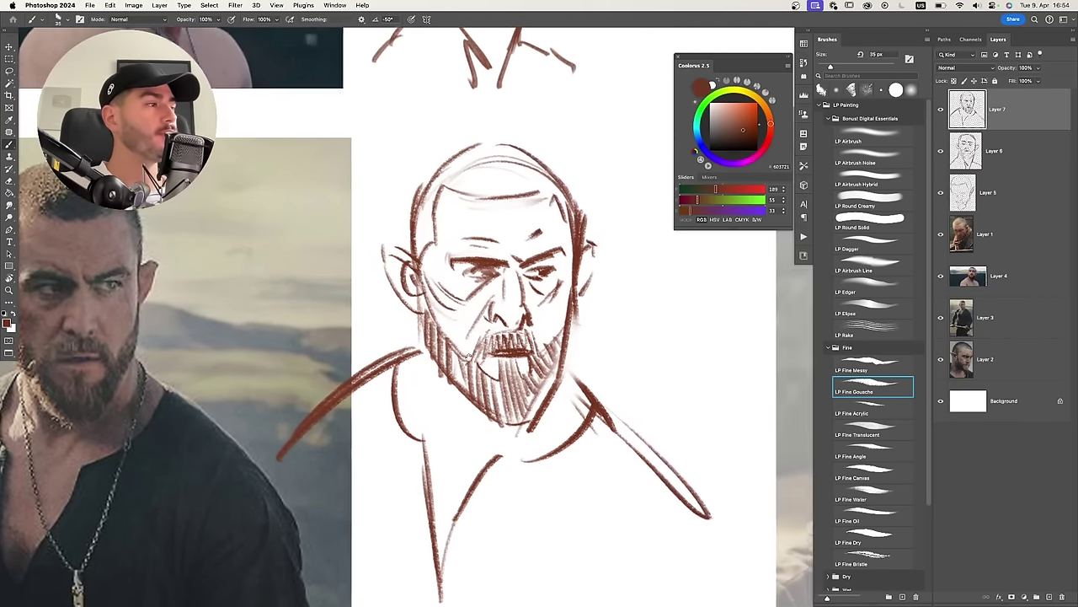
pyautogui.moveTo(418, 227)
pyautogui.mouseDown()
pyautogui.moveTo(434, 366)
pyautogui.moveTo(504, 423)
pyautogui.moveTo(543, 429)
pyautogui.moveTo(564, 369)
pyautogui.mouseUp()
pyautogui.moveTo(574, 362); pyautogui.dragTo(481, 158)
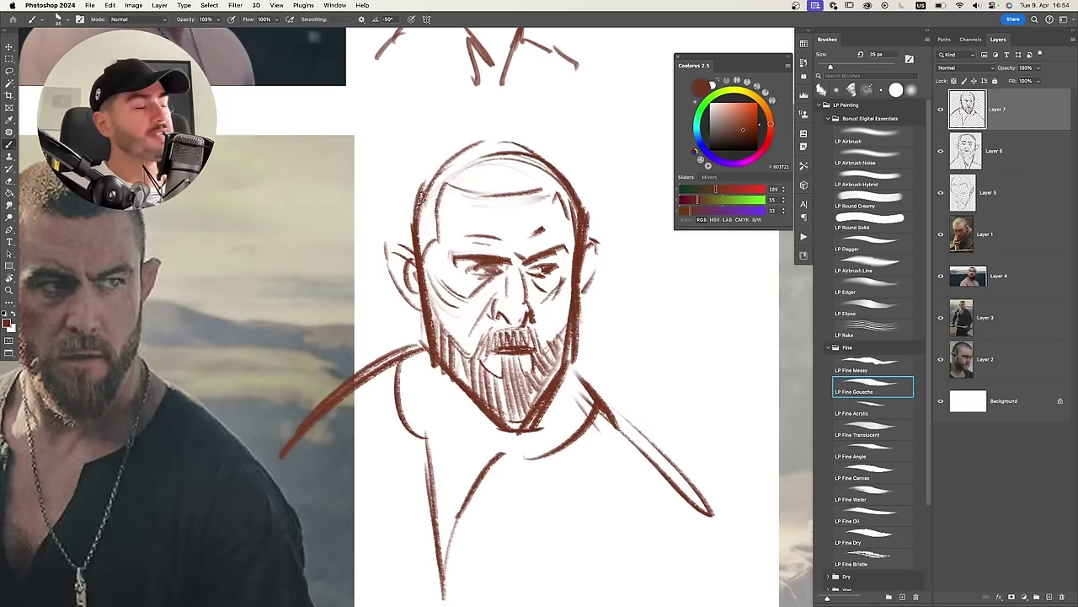
pyautogui.moveTo(418, 258); pyautogui.dragTo(455, 168)
pyautogui.moveTo(509, 242); pyautogui.dragTo(480, 244)
pyautogui.moveTo(568, 236); pyautogui.dragTo(526, 241)
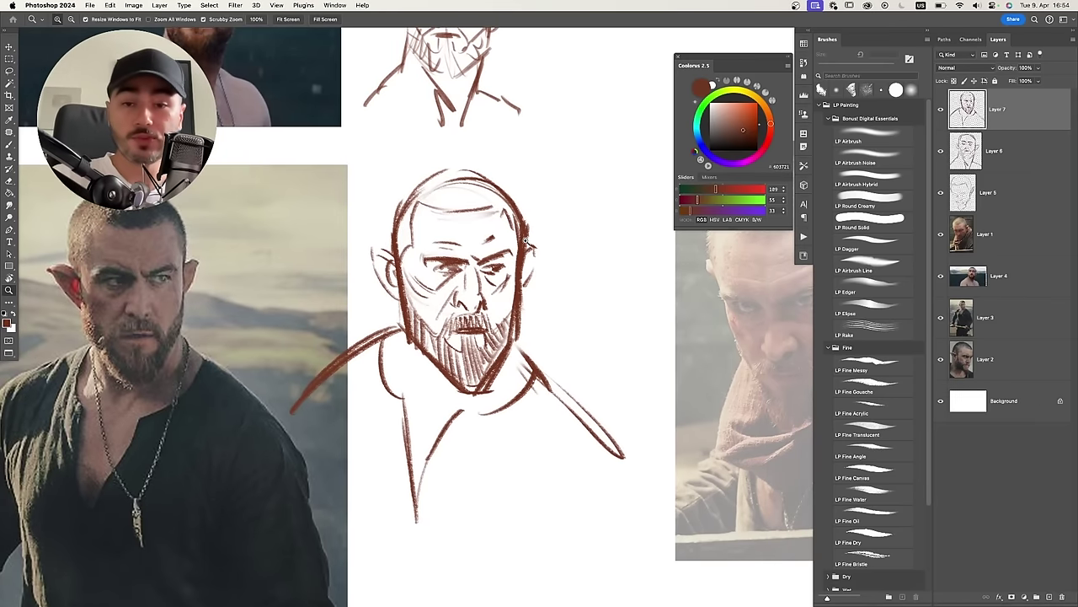
pyautogui.click(527, 244)
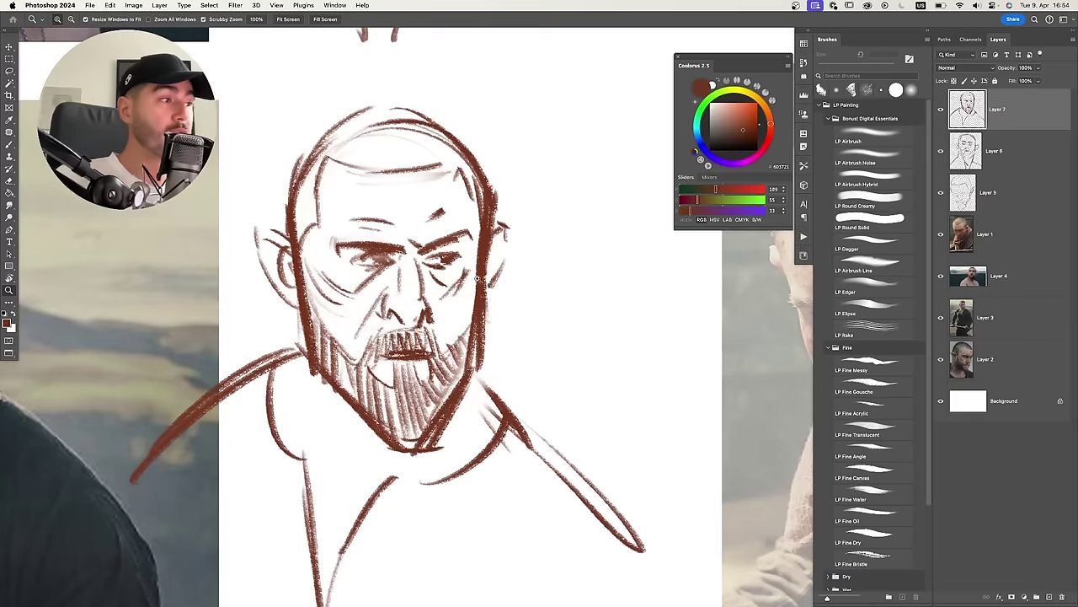
pyautogui.keyDown('alt'); pyautogui.click(452, 261); pyautogui.keyUp('alt')
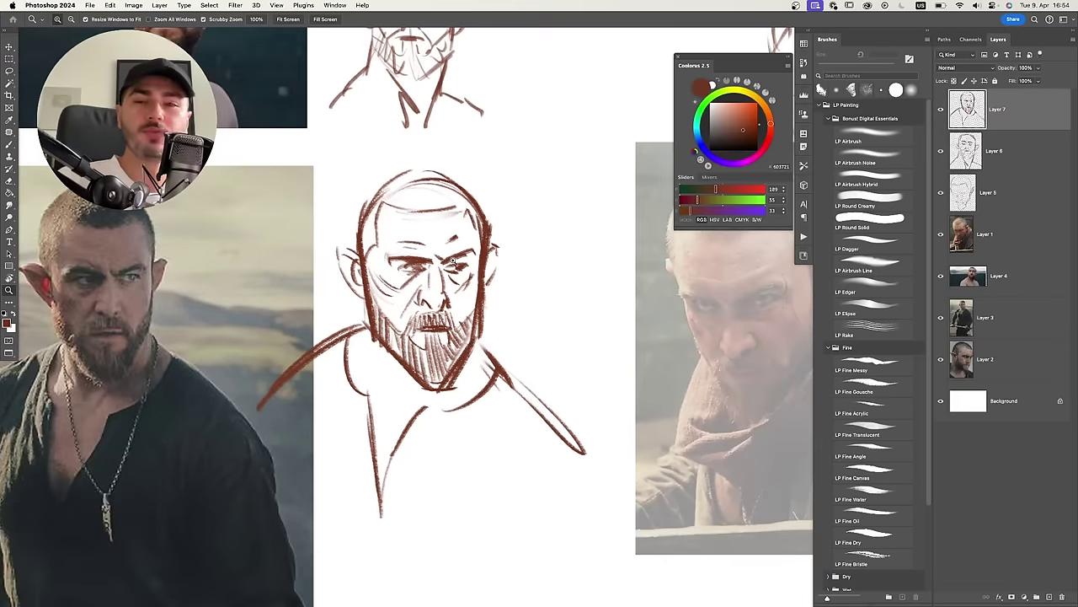
pyautogui.moveTo(560, 272); pyautogui.dragTo(479, 272)
pyautogui.click(486, 262)
pyautogui.moveTo(350, 282); pyautogui.dragTo(550, 288)
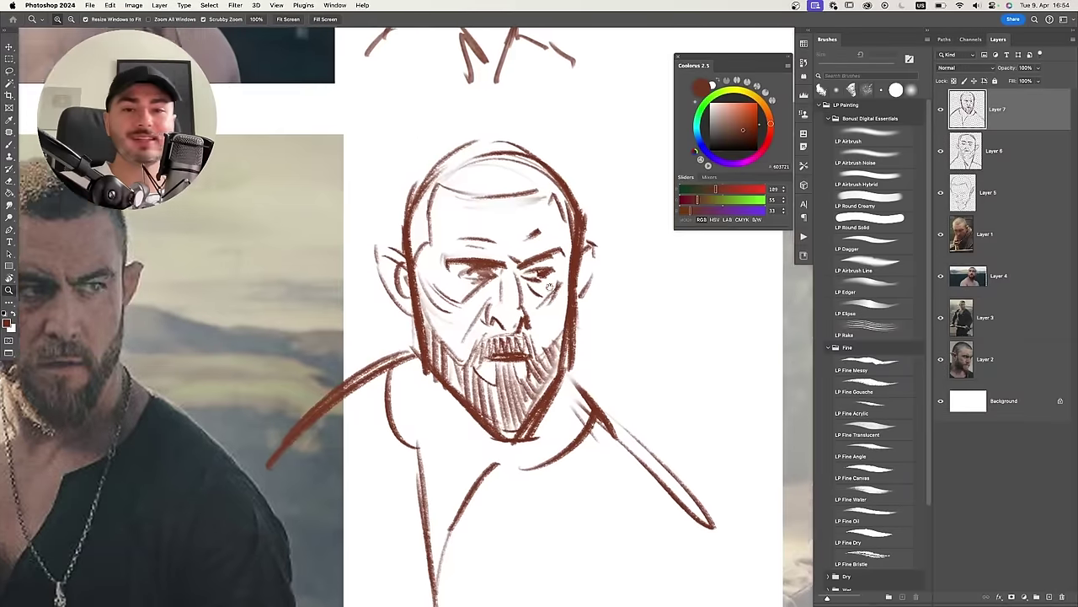
pyautogui.moveTo(461, 295); pyautogui.dragTo(493, 300)
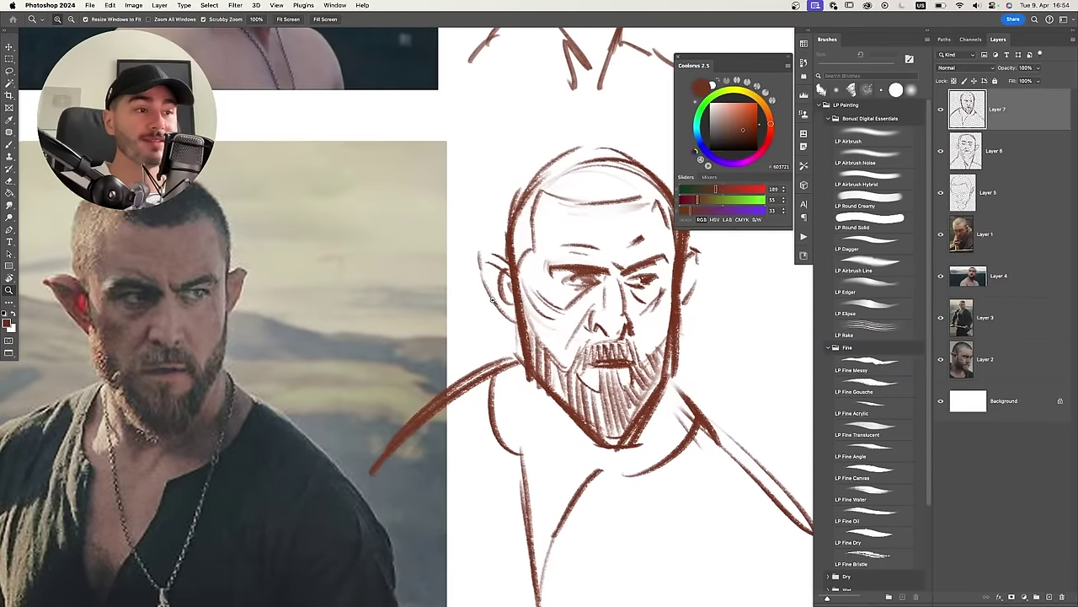
# Pick a light pink (FFC4AC) and trace the face sides, jaw and chin over the dark-shirt reference photo.
pyautogui.press('b')
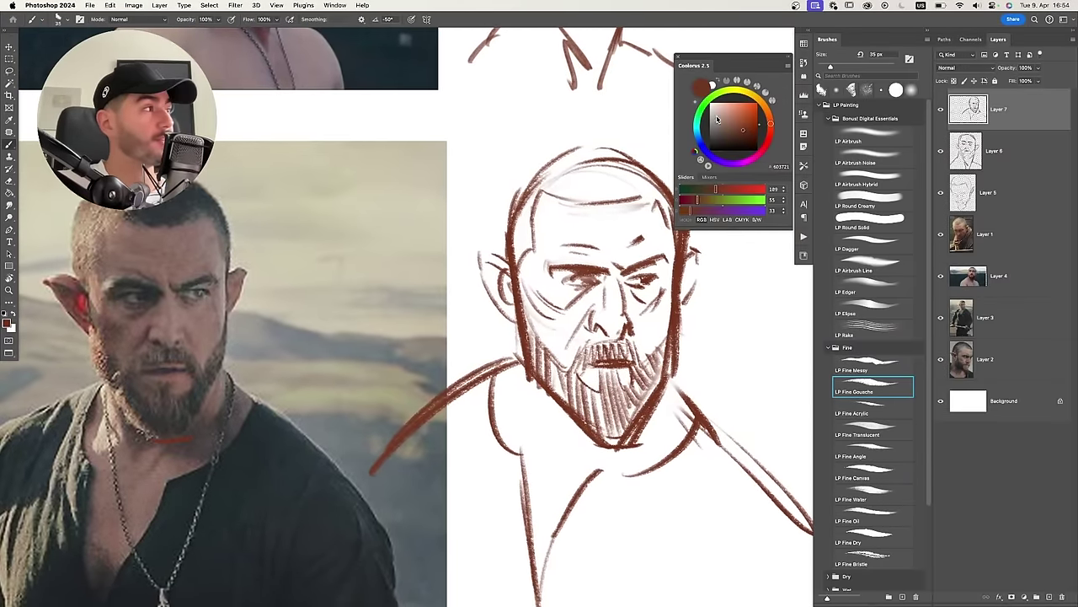
pyautogui.keyDown('alt'); pyautogui.click(175, 429); pyautogui.keyUp('alt')
pyautogui.moveTo(173, 429)
pyautogui.mouseDown()
pyautogui.moveTo(151, 435)
pyautogui.moveTo(184, 432)
pyautogui.moveTo(221, 357)
pyautogui.moveTo(222, 230)
pyautogui.mouseUp()
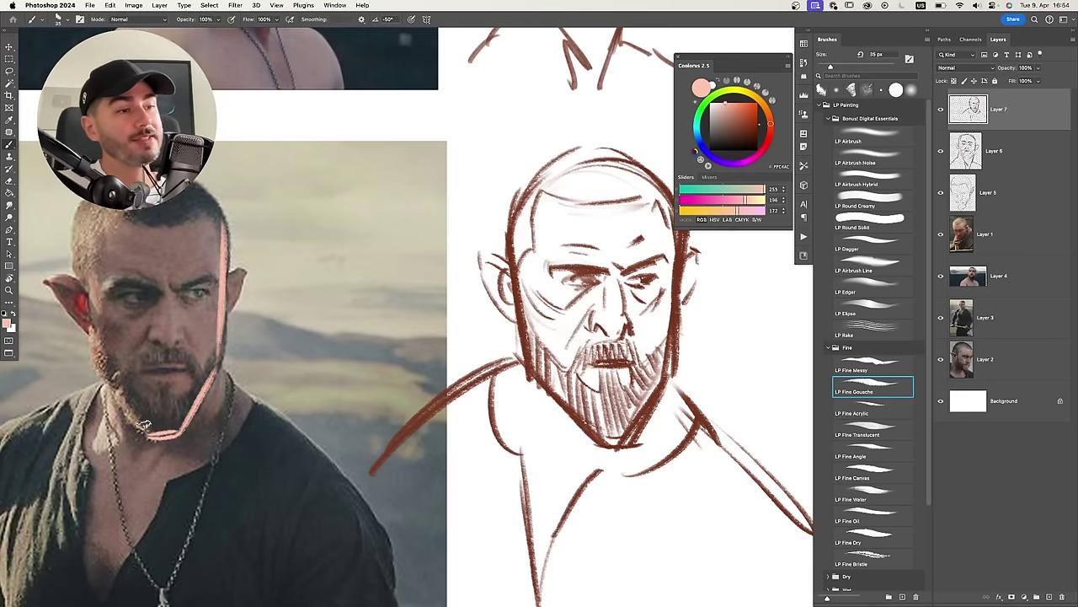
pyautogui.moveTo(145, 432)
pyautogui.mouseDown()
pyautogui.moveTo(100, 364)
pyautogui.moveTo(99, 380)
pyautogui.moveTo(74, 239)
pyautogui.mouseUp()
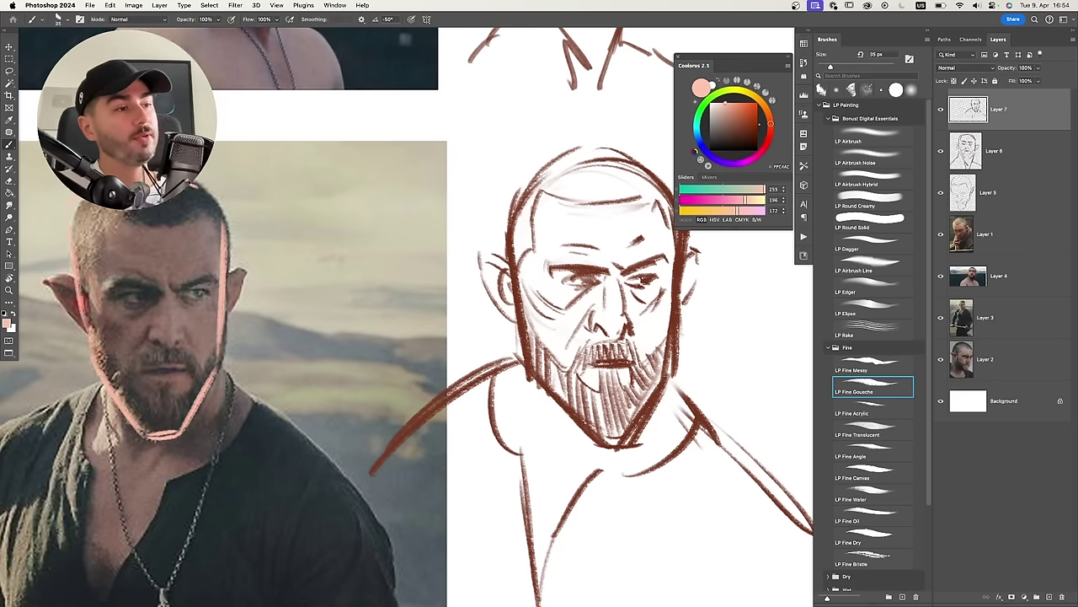
pyautogui.moveTo(338, 371); pyautogui.dragTo(341, 330)
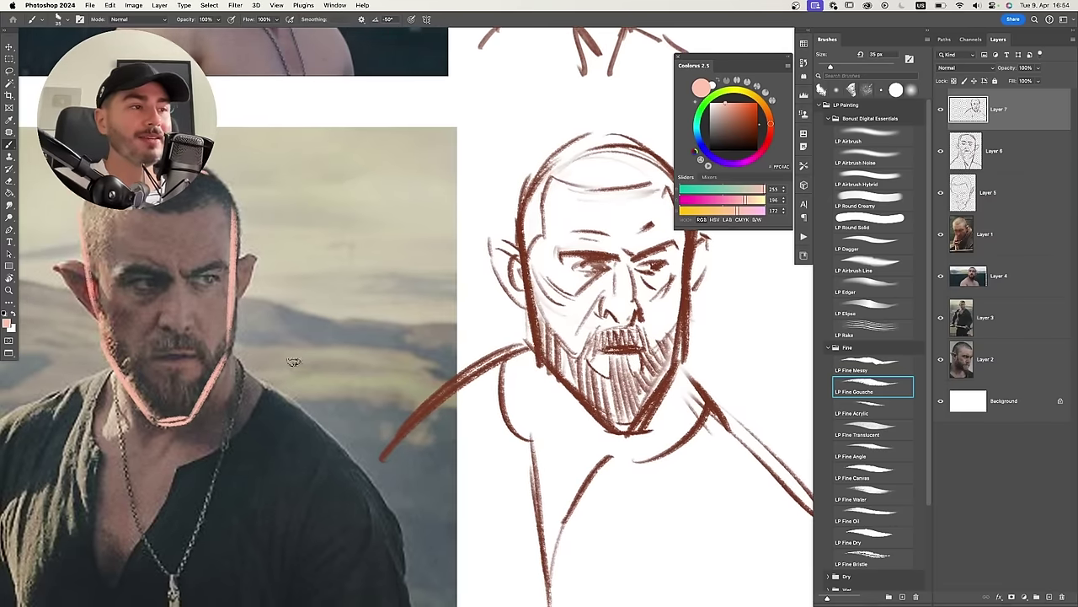
# Draw a simplified pink head shape beside the traced face, with straight sides, a tapered jaw and a rounded cranium.
pyautogui.moveTo(281, 262)
pyautogui.mouseDown()
pyautogui.moveTo(289, 361)
pyautogui.moveTo(281, 350)
pyautogui.moveTo(333, 401)
pyautogui.mouseUp()
pyautogui.press('super+z')
pyautogui.moveTo(291, 363)
pyautogui.mouseDown()
pyautogui.moveTo(325, 392)
pyautogui.moveTo(366, 394)
pyautogui.moveTo(395, 359)
pyautogui.moveTo(403, 253)
pyautogui.mouseUp()
pyautogui.moveTo(279, 352); pyautogui.dragTo(270, 263)
pyautogui.moveTo(268, 257); pyautogui.dragTo(366, 183)
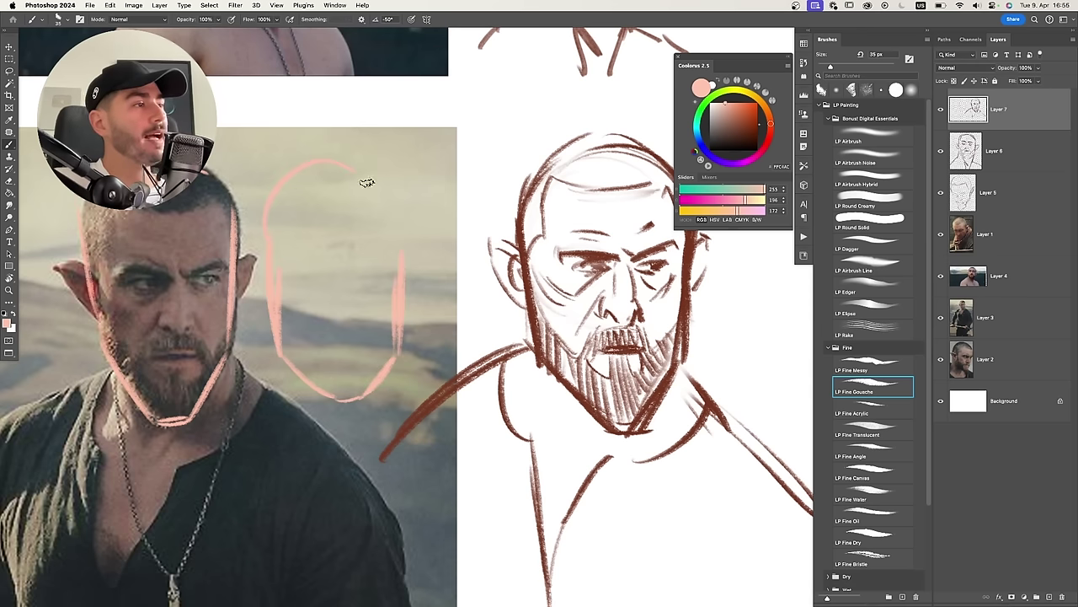
pyautogui.press('super+z')
pyautogui.moveTo(269, 253); pyautogui.dragTo(367, 199)
pyautogui.press('super+z')
pyautogui.scroll(3, 322, 237)
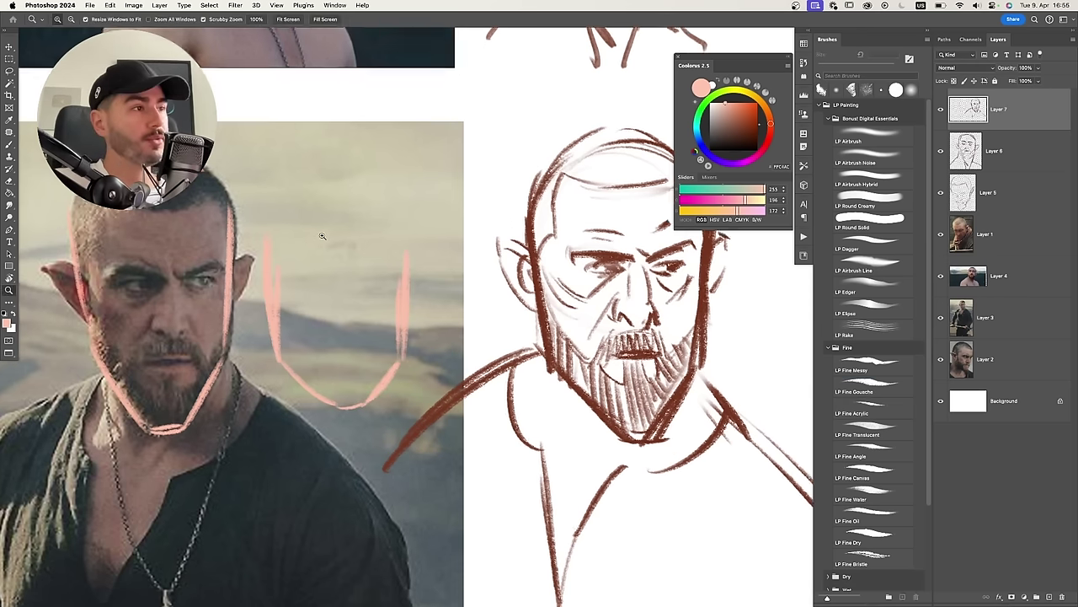
pyautogui.moveTo(340, 260); pyautogui.dragTo(473, 184)
pyautogui.moveTo(516, 273)
pyautogui.mouseDown()
pyautogui.moveTo(518, 241)
pyautogui.moveTo(314, 260)
pyautogui.mouseUp()
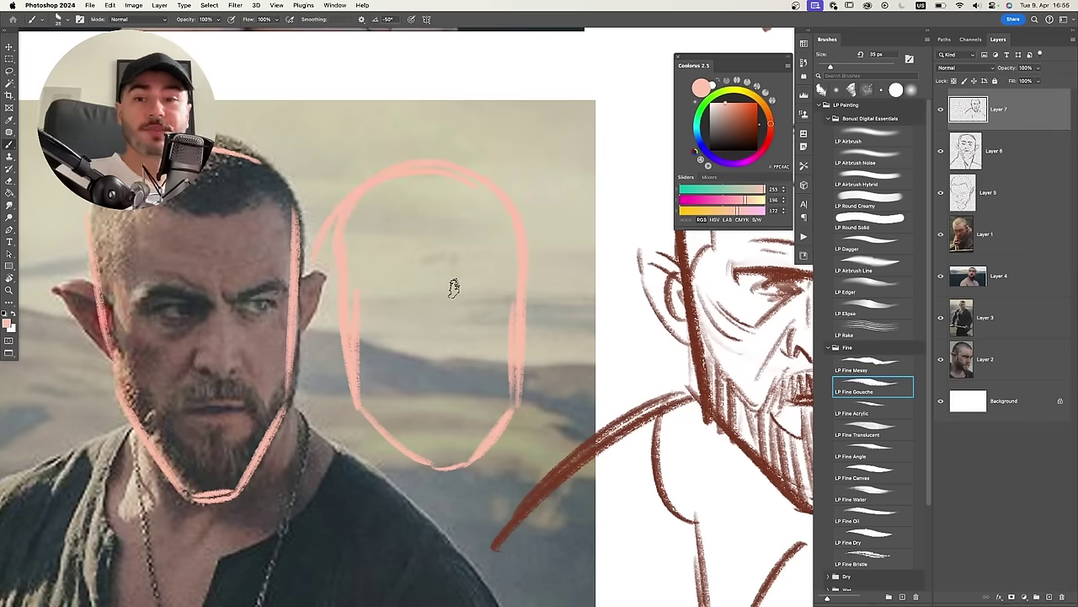
# Remove the pink demonstration strokes from the reference photo and return to the dark brown sketching colour.
pyautogui.scroll(-3, 447, 304)
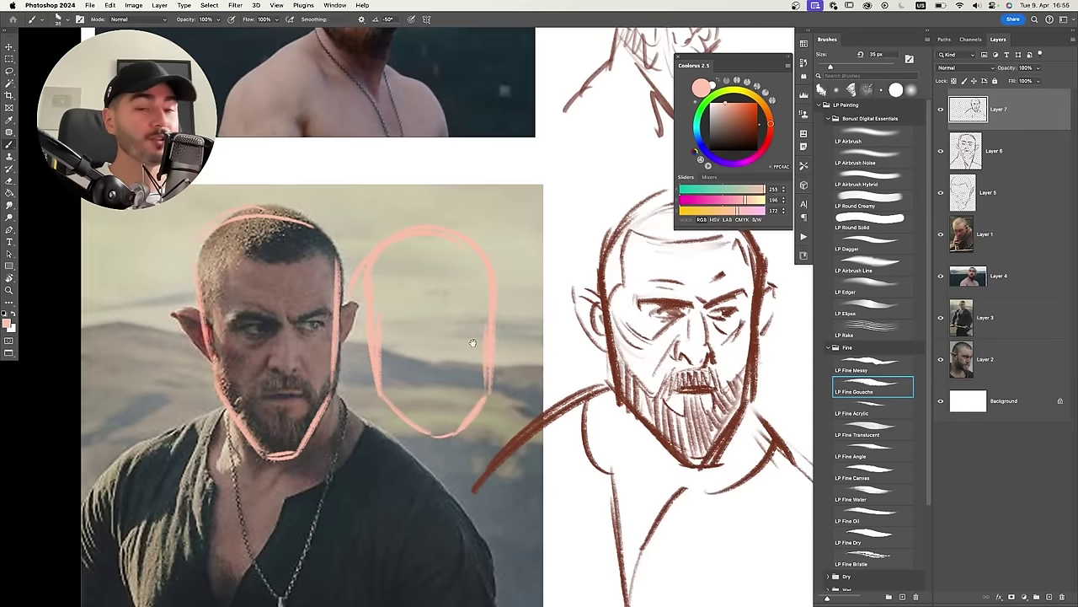
pyautogui.moveTo(432, 331)
pyautogui.mouseDown()
pyautogui.moveTo(271, 333)
pyautogui.moveTo(306, 304)
pyautogui.mouseUp()
pyautogui.scroll(-3, 438, 337)
pyautogui.press('e')
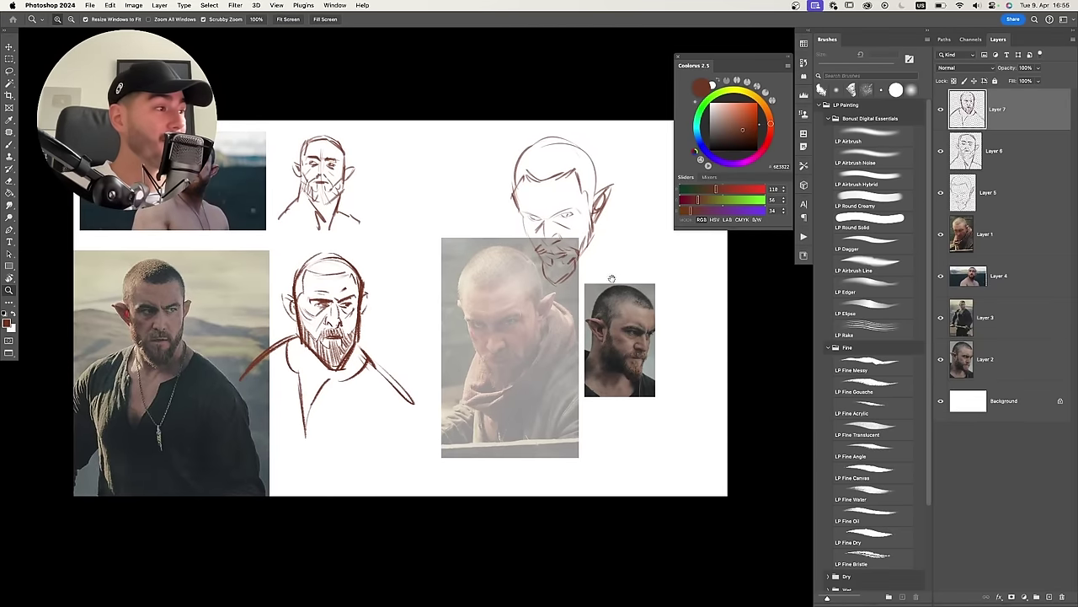
# Choose the LP Fine Messy brush and try a stroke in the blank area beside the turned-head photo.
pyautogui.moveTo(612, 278); pyautogui.dragTo(572, 265)
pyautogui.moveTo(532, 330); pyautogui.dragTo(568, 330)
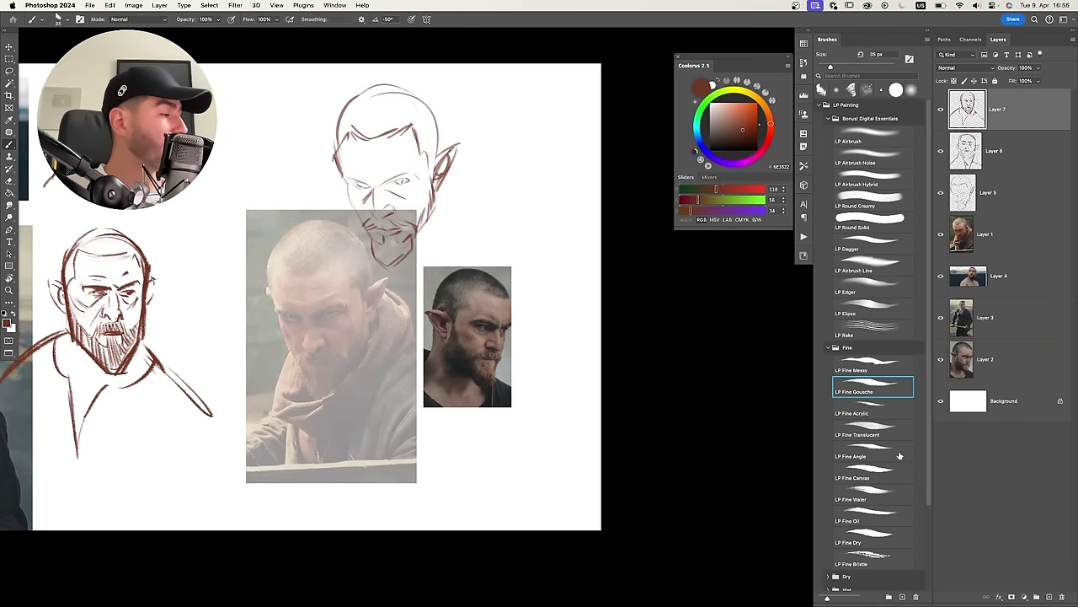
pyautogui.scroll(-1, 925, 444)
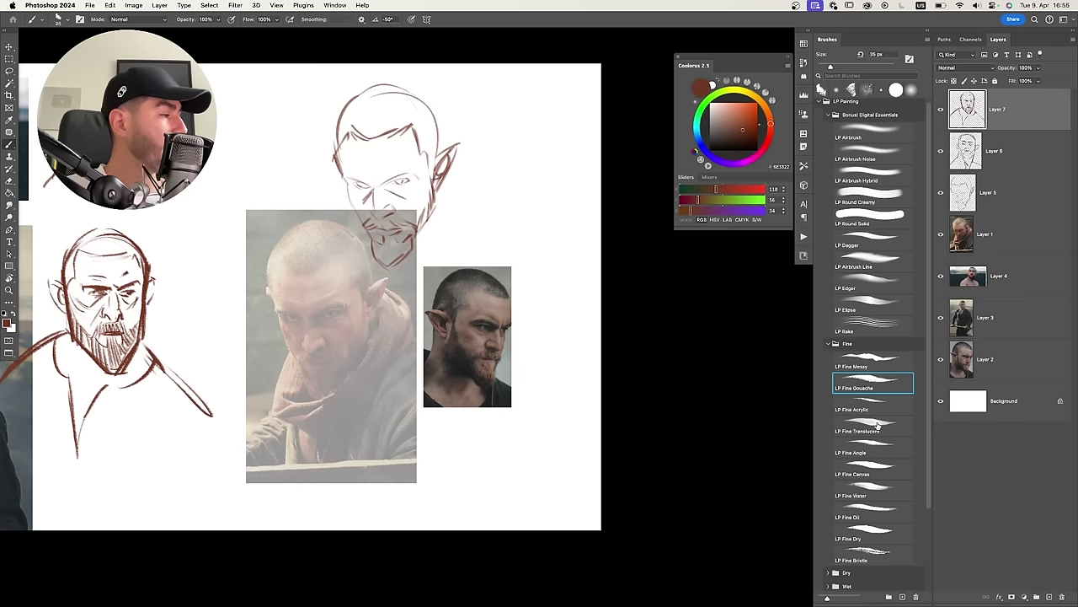
pyautogui.click(876, 357)
pyautogui.moveTo(545, 313); pyautogui.dragTo(540, 401)
pyautogui.press('super+z')
# Restore the faded photo beside its sketch at full opacity, and enlarge the turned-head photo to about 190% below that sketch.
pyautogui.moveTo(542, 351); pyautogui.dragTo(533, 337)
pyautogui.moveTo(424, 345); pyautogui.dragTo(446, 346)
pyautogui.click(446, 345)
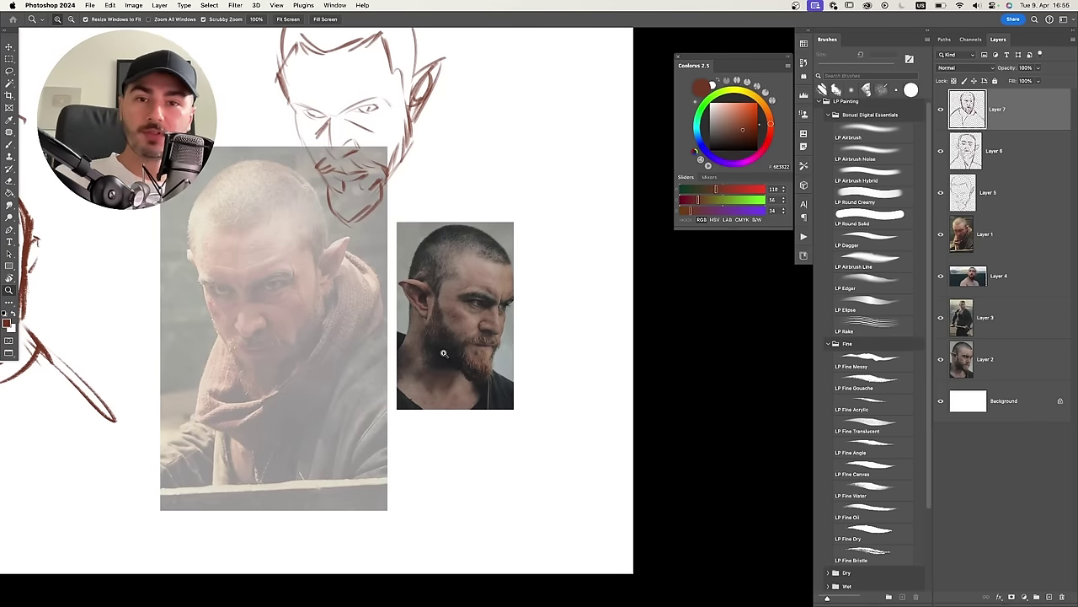
pyautogui.moveTo(491, 349); pyautogui.dragTo(485, 305)
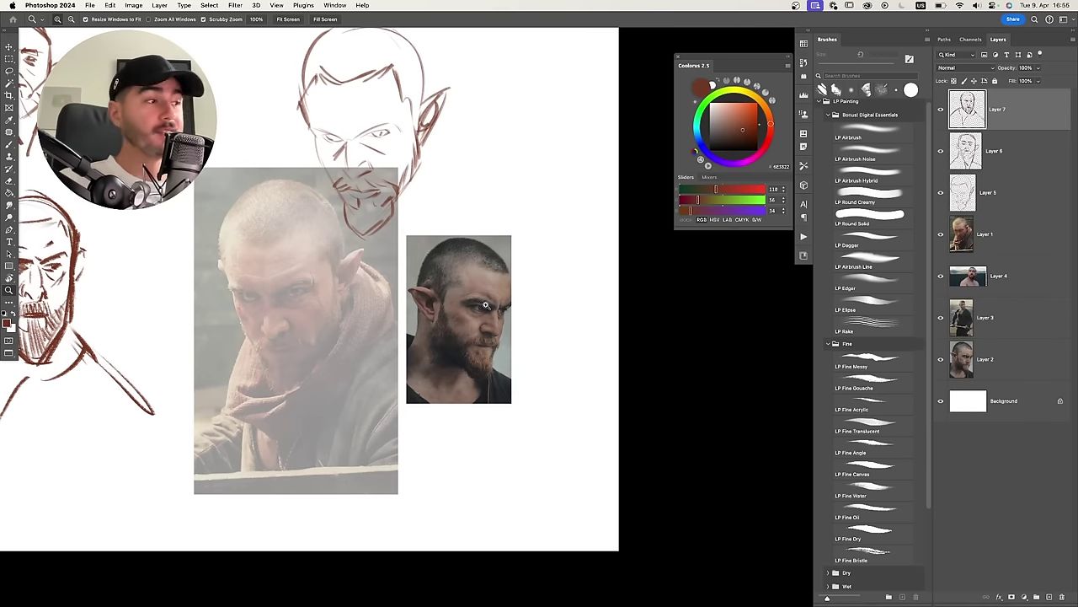
pyautogui.scroll(-1, 468, 367)
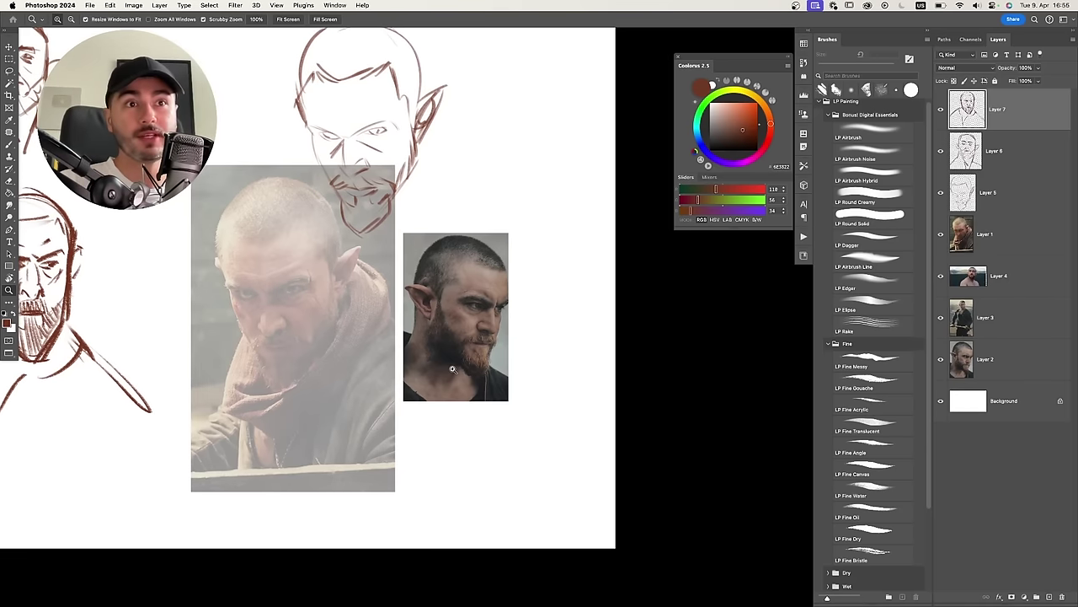
pyautogui.keyDown('alt'); pyautogui.click(484, 375); pyautogui.keyUp('alt')
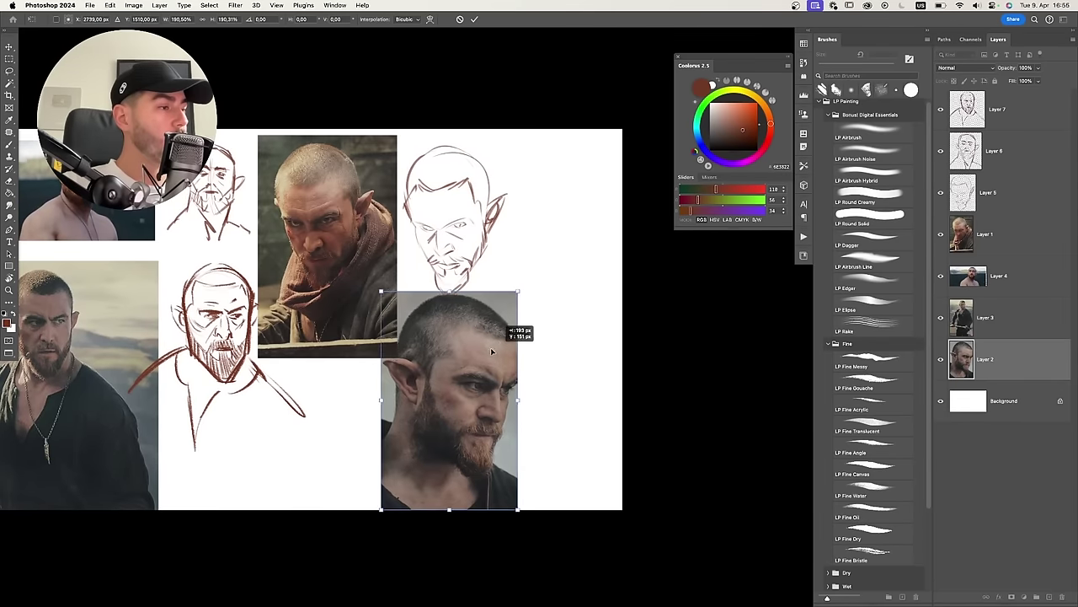
pyautogui.moveTo(492, 351); pyautogui.dragTo(475, 351)
pyautogui.press('Return')
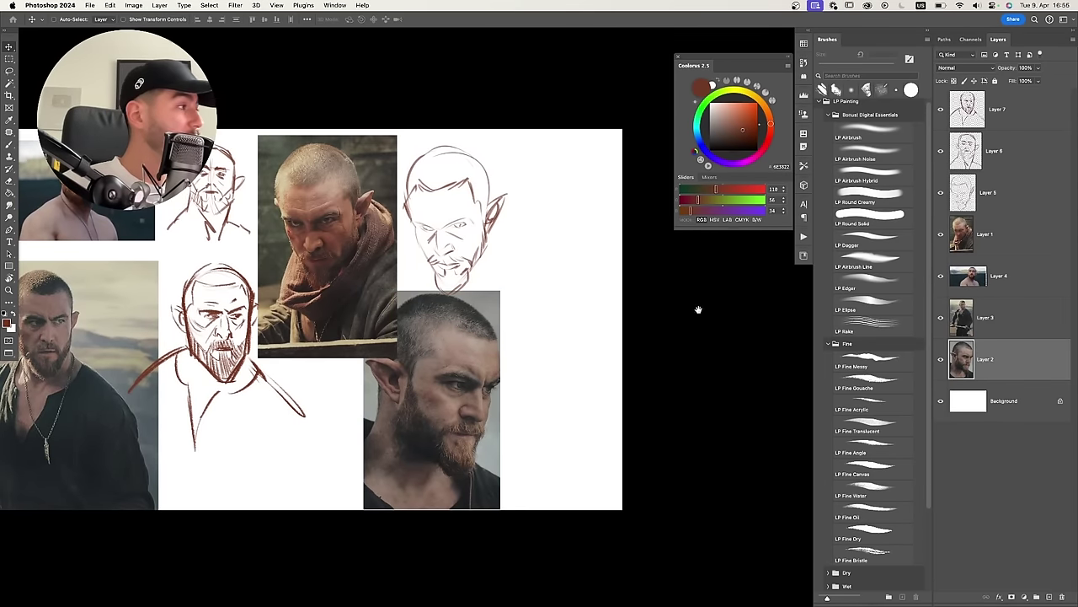
# On a new layer, sketch the turned head's chin, jaw, face edge and rounded skull with the brush at 30 px.
pyautogui.moveTo(636, 336); pyautogui.dragTo(595, 326)
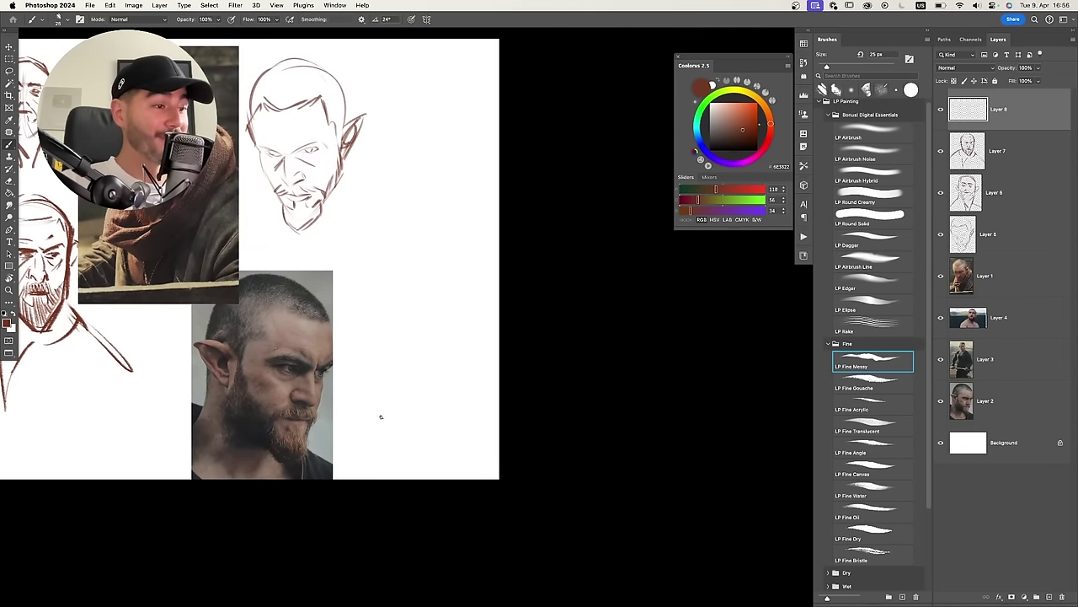
pyautogui.press(']')
pyautogui.moveTo(384, 425)
pyautogui.mouseDown()
pyautogui.moveTo(444, 429)
pyautogui.moveTo(455, 388)
pyautogui.mouseUp()
pyautogui.press('super+z')
pyautogui.moveTo(456, 323); pyautogui.dragTo(461, 369)
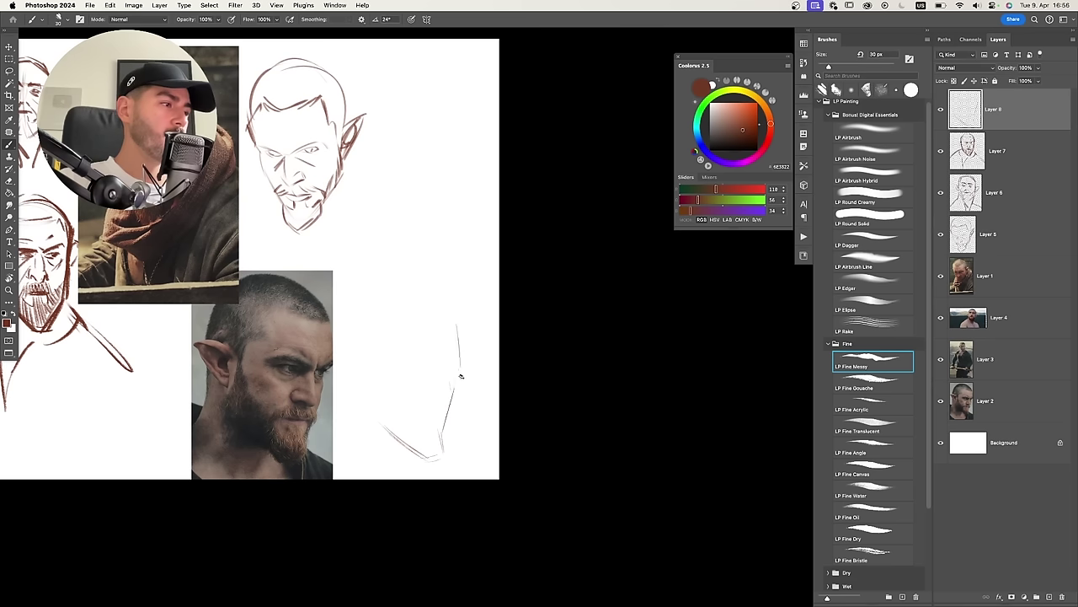
pyautogui.press('super+z')
pyautogui.moveTo(456, 301); pyautogui.dragTo(465, 353)
pyautogui.moveTo(443, 292)
pyautogui.mouseDown()
pyautogui.moveTo(345, 295)
pyautogui.moveTo(329, 417)
pyautogui.mouseUp()
pyautogui.moveTo(398, 441); pyautogui.dragTo(354, 413)
pyautogui.press('super+z')
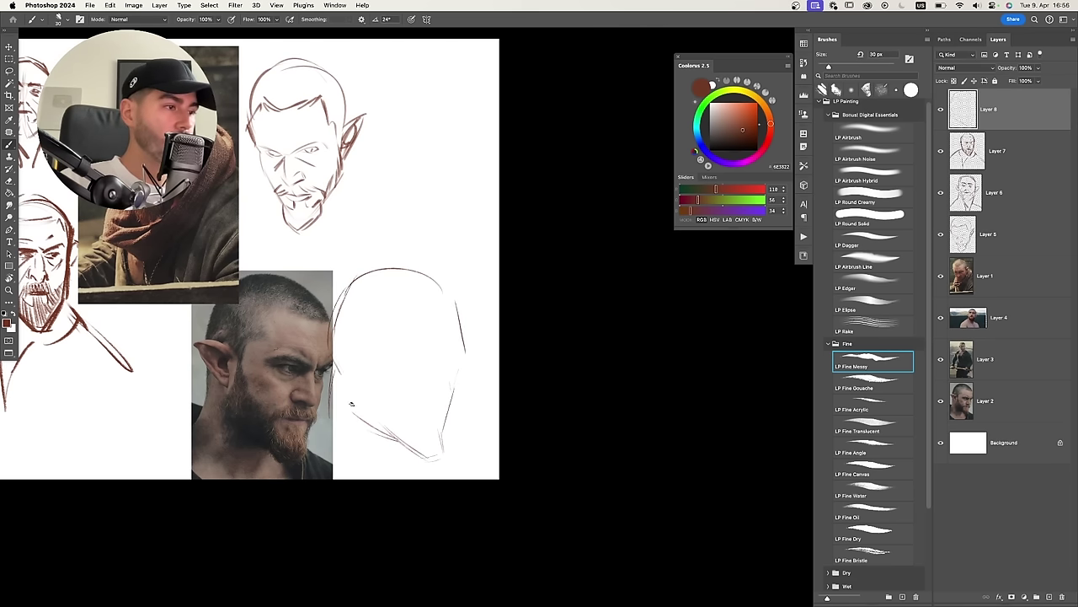
# Mark the jaw's rear edge on the new head, and shift the turned-head photo away from the sketch to make room.
pyautogui.moveTo(362, 373); pyautogui.dragTo(353, 408)
pyautogui.press('super+z')
pyautogui.moveTo(363, 360)
pyautogui.mouseDown()
pyautogui.moveTo(353, 408)
pyautogui.moveTo(361, 378)
pyautogui.moveTo(262, 375)
pyautogui.mouseUp()
pyautogui.press('v')
pyautogui.moveTo(357, 376); pyautogui.dragTo(370, 382)
pyautogui.press('super+z')
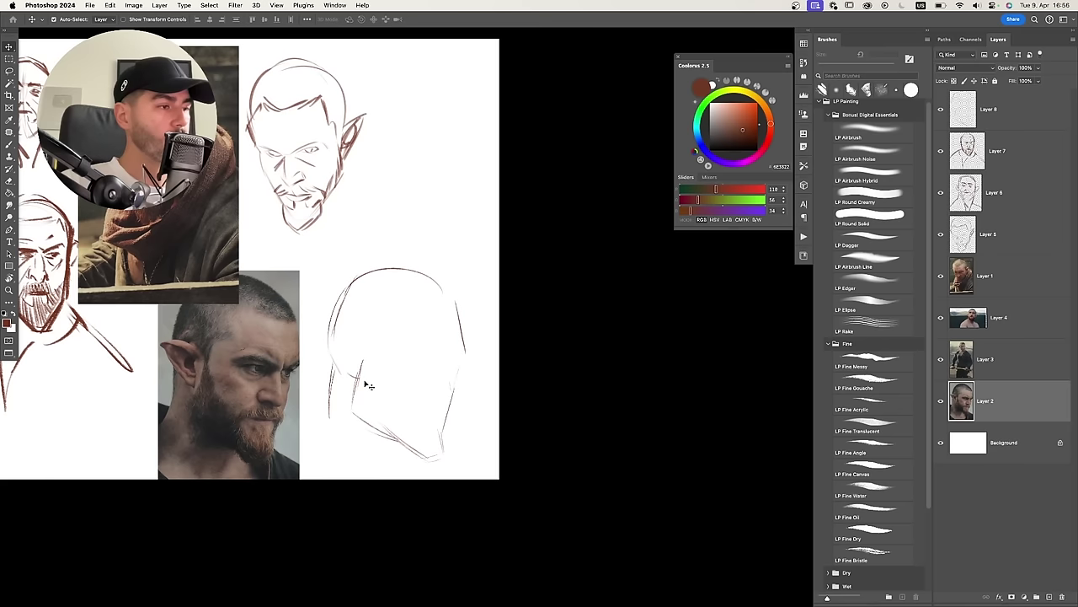
pyautogui.press('super+z')
# Sketch the pointed ear's outline at the back of the new head, discarding the inner-ear strokes.
pyautogui.press('b')
pyautogui.moveTo(322, 331)
pyautogui.mouseDown()
pyautogui.moveTo(364, 386)
pyautogui.moveTo(366, 336)
pyautogui.moveTo(361, 364)
pyautogui.mouseUp()
pyautogui.press('super+z')
pyautogui.press('super+z')
pyautogui.press('super+z')
pyautogui.moveTo(336, 342); pyautogui.dragTo(353, 365)
pyautogui.press('[')
pyautogui.moveTo(386, 327); pyautogui.dragTo(392, 312)
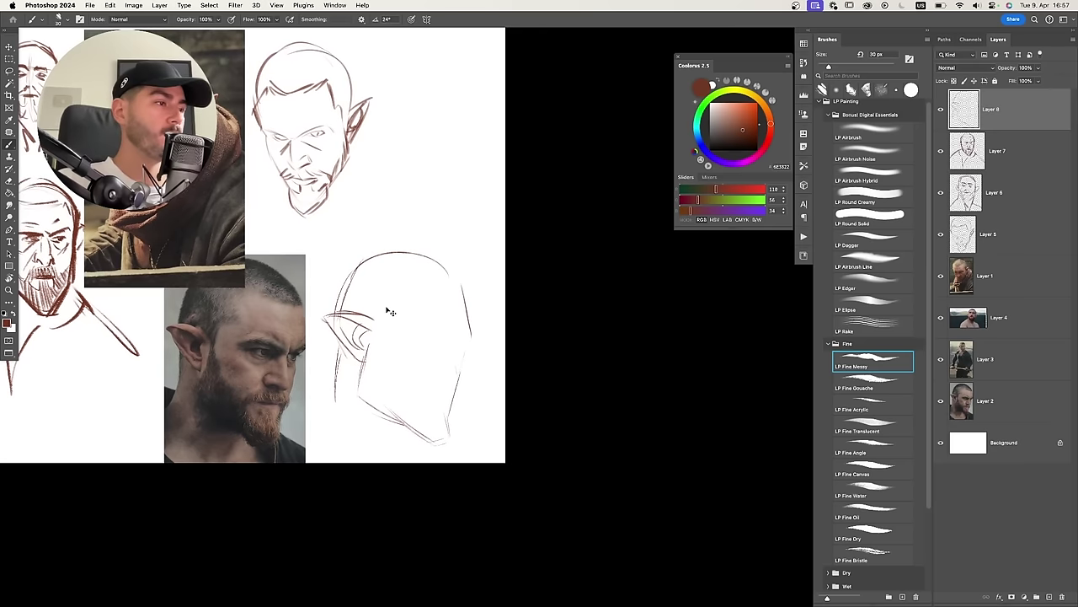
pyautogui.press('super+z')
pyautogui.press('super+z')
pyautogui.press('super+z')
pyautogui.press('super+z')
pyautogui.moveTo(327, 321)
pyautogui.mouseDown()
pyautogui.moveTo(366, 334)
pyautogui.moveTo(369, 324)
pyautogui.moveTo(347, 324)
pyautogui.moveTo(401, 314)
pyautogui.mouseUp()
# Sketch light hairline strokes at the temple and across the upper forehead of the new head.
pyautogui.moveTo(369, 305); pyautogui.dragTo(400, 308)
pyautogui.moveTo(385, 301)
pyautogui.mouseDown()
pyautogui.moveTo(463, 294)
pyautogui.moveTo(469, 340)
pyautogui.mouseUp()
pyautogui.press('super+z')
# With the brush at 30 px, redraw the forehead's front edge and sketch the brow line and near eyebrow.
pyautogui.press(']')
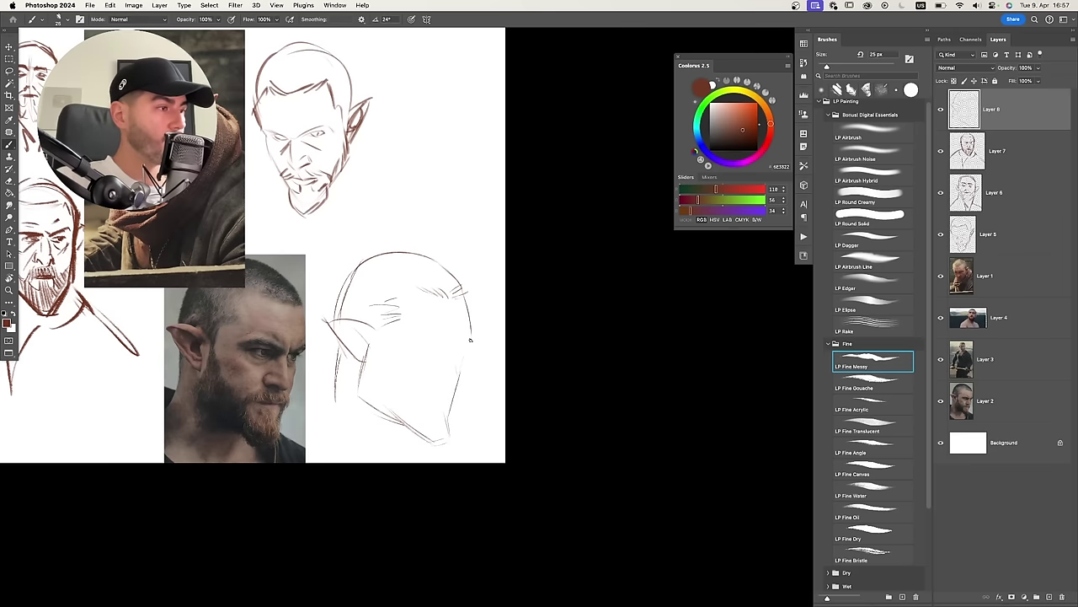
pyautogui.press('super+z')
pyautogui.moveTo(464, 295); pyautogui.dragTo(472, 340)
pyautogui.moveTo(472, 344); pyautogui.dragTo(461, 361)
pyautogui.moveTo(400, 333)
pyautogui.mouseDown()
pyautogui.moveTo(474, 343)
pyautogui.moveTo(392, 345)
pyautogui.mouseUp()
pyautogui.press('super+z')
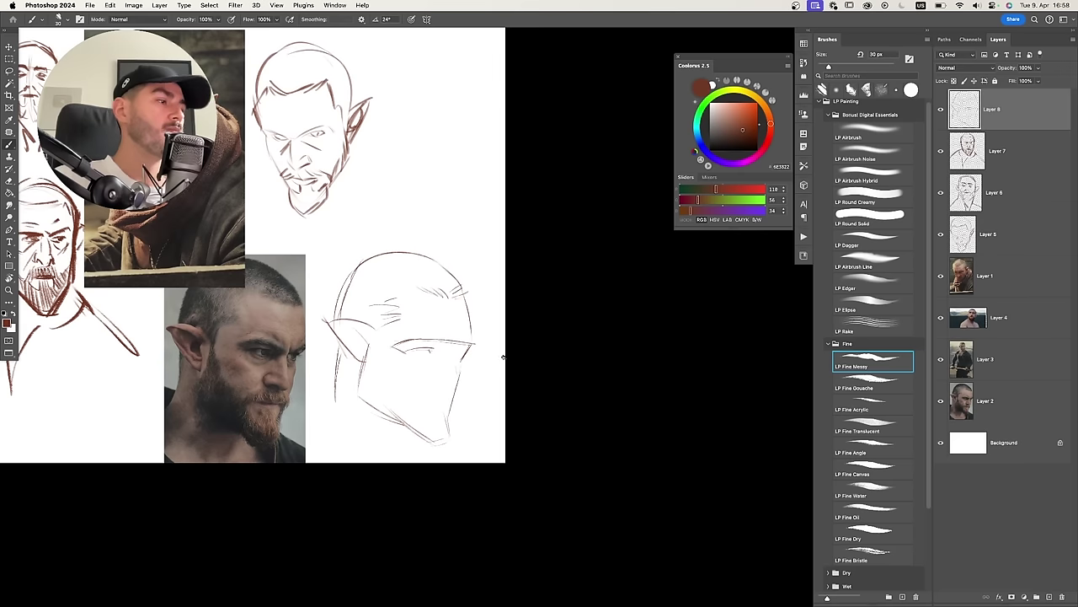
# Sketch the near eye and first nose strokes on the new head, erasing part of the brow line.
pyautogui.press('e')
pyautogui.press('b')
pyautogui.moveTo(392, 346)
pyautogui.mouseDown()
pyautogui.moveTo(412, 346)
pyautogui.moveTo(403, 353)
pyautogui.mouseUp()
pyautogui.press('e')
pyautogui.moveTo(456, 361); pyautogui.dragTo(452, 373)
pyautogui.press('b')
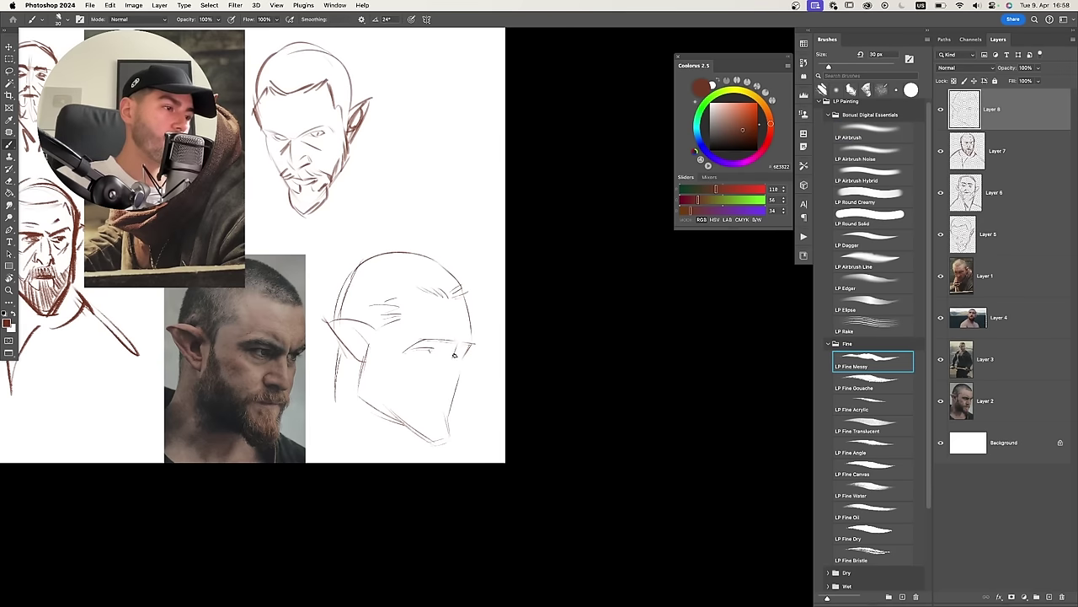
# Sketch the nose, mouth and cheek line of the new head, varying the brush between 35 and 25 px.
pyautogui.press('super+z')
pyautogui.press(']')
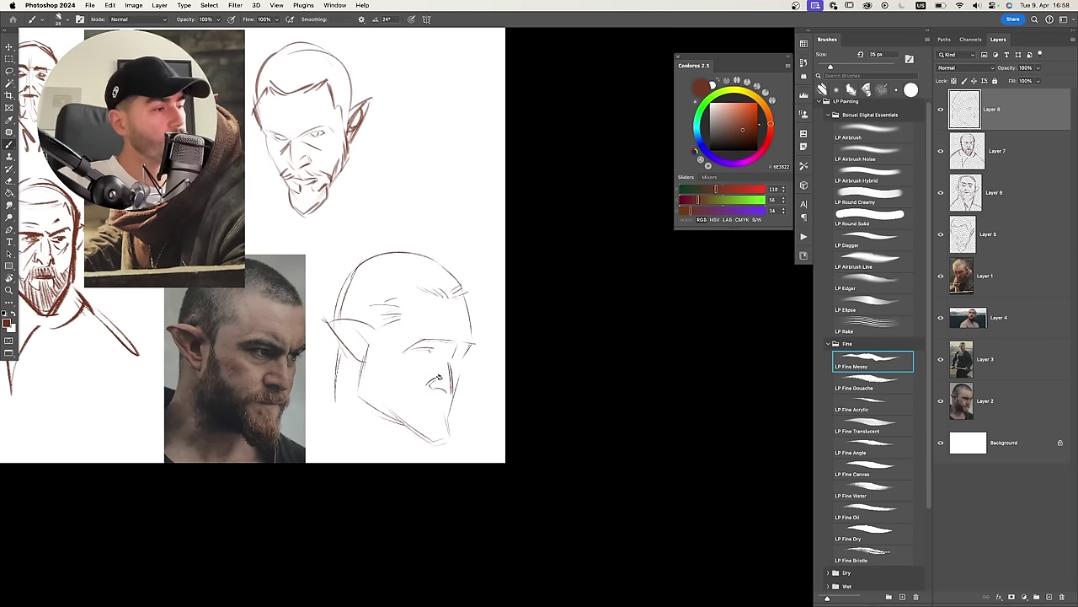
pyautogui.moveTo(451, 404)
pyautogui.mouseDown()
pyautogui.moveTo(408, 419)
pyautogui.moveTo(449, 405)
pyautogui.moveTo(415, 410)
pyautogui.moveTo(432, 390)
pyautogui.moveTo(385, 372)
pyautogui.mouseUp()
pyautogui.press('[')
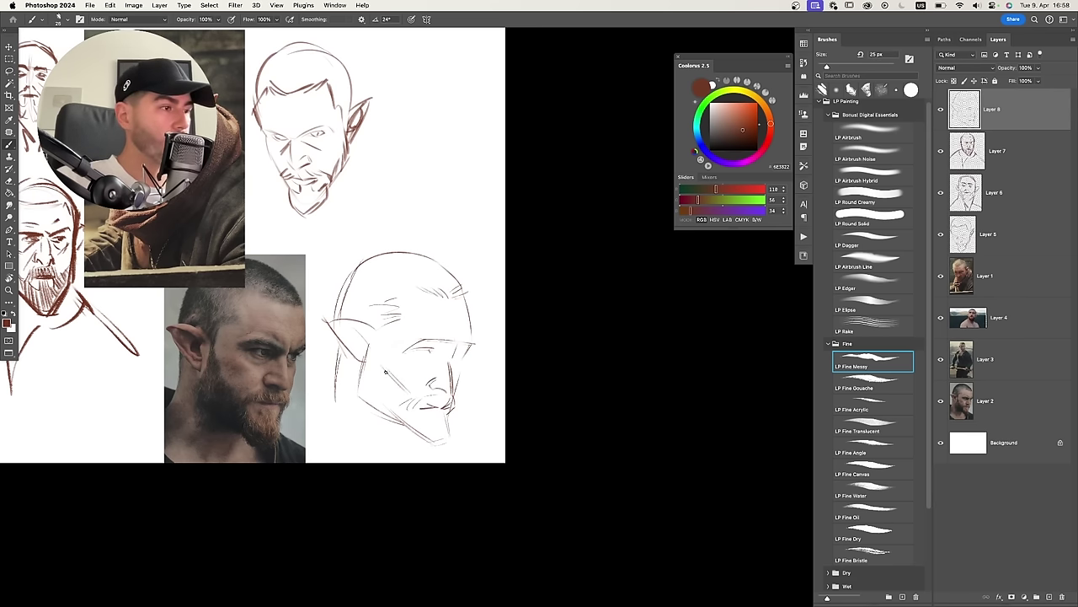
pyautogui.scroll(-1, 372, 345)
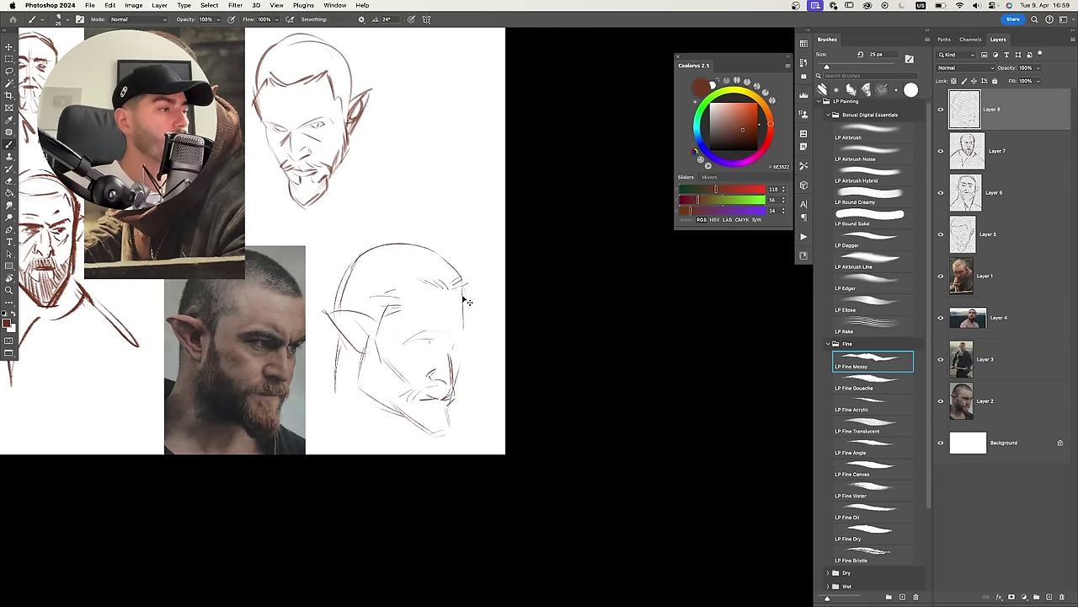
# Refine the near eye and front facial profile, clean up the jaw, and add the back-of-neck line.
pyautogui.moveTo(456, 340); pyautogui.dragTo(443, 431)
pyautogui.press('super+z')
pyautogui.press('e')
pyautogui.press('b')
pyautogui.press('e')
pyautogui.moveTo(361, 382); pyautogui.dragTo(393, 410)
pyautogui.press('b')
pyautogui.moveTo(336, 372); pyautogui.dragTo(312, 396)
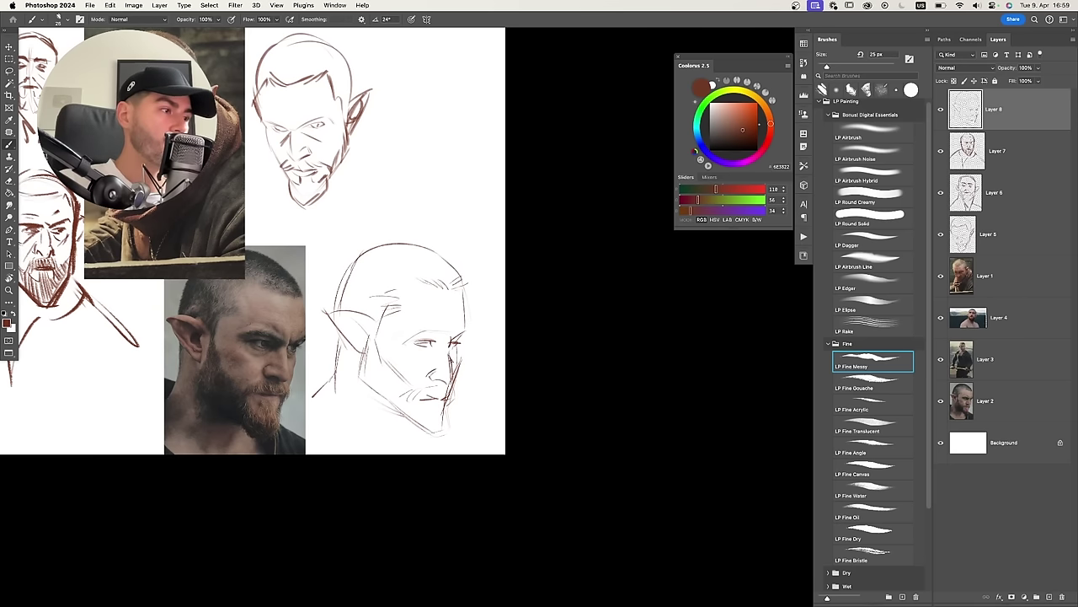
# Strengthen the eyes, moustache, chin and jaw of the new head, and mark the fold under the near eye.
pyautogui.moveTo(420, 336)
pyautogui.mouseDown()
pyautogui.moveTo(401, 341)
pyautogui.moveTo(447, 333)
pyautogui.moveTo(455, 379)
pyautogui.moveTo(446, 397)
pyautogui.moveTo(412, 393)
pyautogui.moveTo(449, 400)
pyautogui.moveTo(421, 433)
pyautogui.mouseUp()
pyautogui.press('super+z')
pyautogui.press('e')
pyautogui.press('b')
pyautogui.press('super+z')
pyautogui.moveTo(360, 364); pyautogui.dragTo(398, 410)
pyautogui.moveTo(369, 347); pyautogui.dragTo(357, 377)
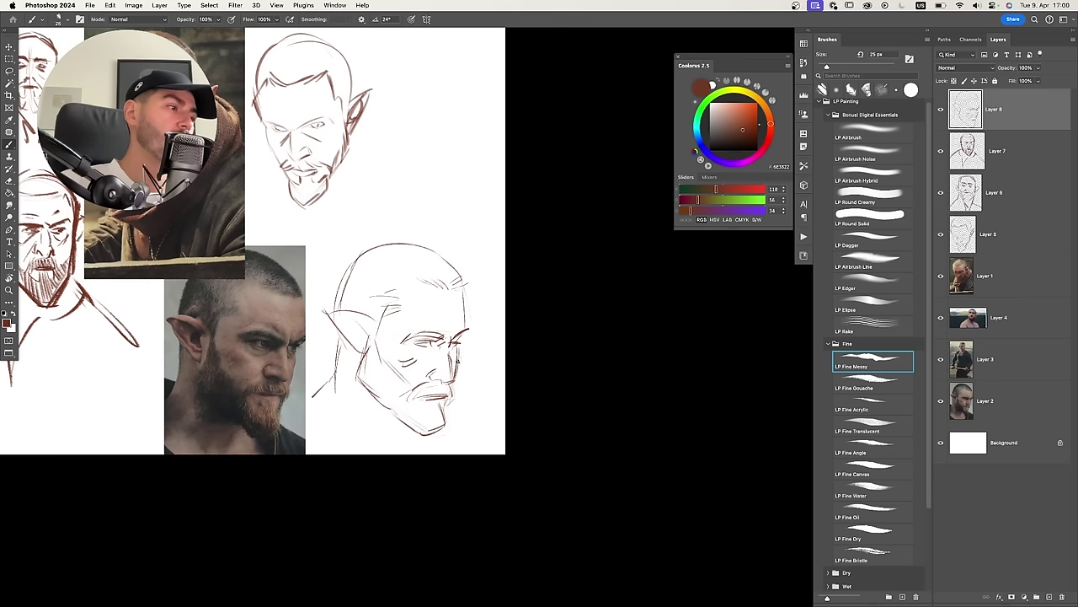
# Add forehead wrinkles, firmer brow and hairline strokes, and inner-ear details to the new head.
pyautogui.moveTo(426, 316); pyautogui.dragTo(463, 310)
pyautogui.moveTo(458, 291); pyautogui.dragTo(470, 332)
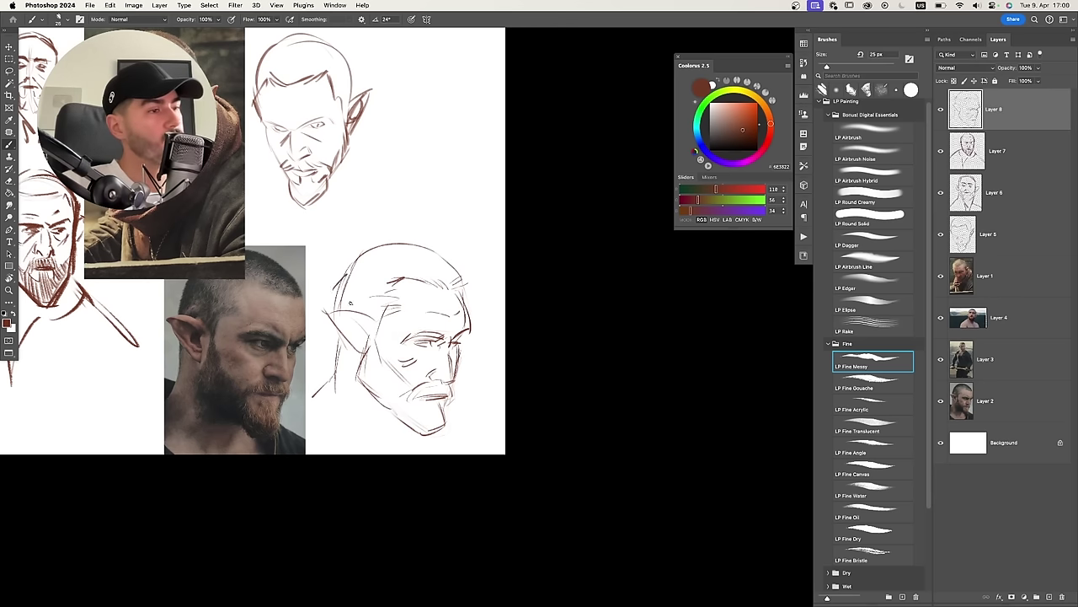
pyautogui.moveTo(347, 297)
pyautogui.mouseDown()
pyautogui.moveTo(361, 288)
pyautogui.moveTo(365, 343)
pyautogui.mouseUp()
pyautogui.moveTo(341, 316); pyautogui.dragTo(357, 342)
pyautogui.moveTo(470, 270)
pyautogui.mouseDown()
pyautogui.moveTo(493, 301)
pyautogui.moveTo(487, 280)
pyautogui.moveTo(531, 312)
pyautogui.moveTo(522, 279)
pyautogui.mouseUp()
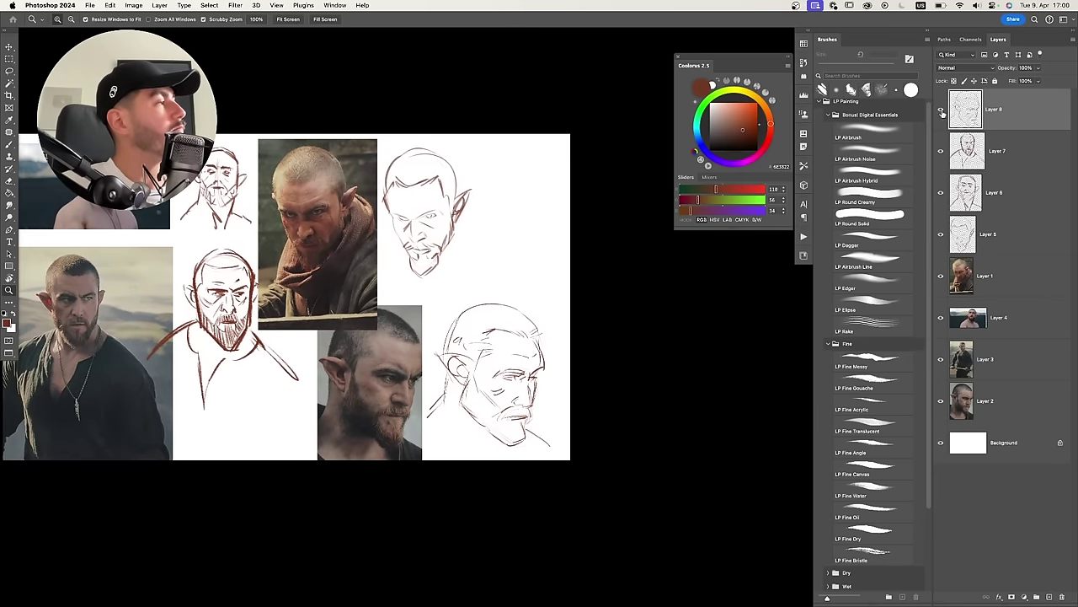
# Hide the four sketch layers, Layer 8 through Layer 5.
pyautogui.moveTo(942, 113); pyautogui.dragTo(939, 235)
pyautogui.moveTo(477, 295)
pyautogui.mouseDown()
pyautogui.moveTo(466, 286)
pyautogui.moveTo(487, 294)
pyautogui.moveTo(505, 388)
pyautogui.mouseUp()
pyautogui.moveTo(488, 324); pyautogui.dragTo(480, 291)
pyautogui.moveTo(441, 338); pyautogui.dragTo(404, 311)
pyautogui.press('v')
pyautogui.press('super+z')
pyautogui.press('z')
pyautogui.moveTo(414, 308); pyautogui.dragTo(422, 265)
# Move the turned-head photo over to the other reference photos and shift the scarf photo closer to them.
pyautogui.press('v')
pyautogui.moveTo(448, 409); pyautogui.dragTo(222, 367)
pyautogui.moveTo(291, 344); pyautogui.dragTo(215, 225)
pyautogui.moveTo(415, 230); pyautogui.dragTo(320, 314)
pyautogui.press('super+plus')
pyautogui.moveTo(472, 293); pyautogui.dragTo(337, 312)
pyautogui.moveTo(411, 303); pyautogui.dragTo(408, 292)
pyautogui.scroll(-2, 365, 324)
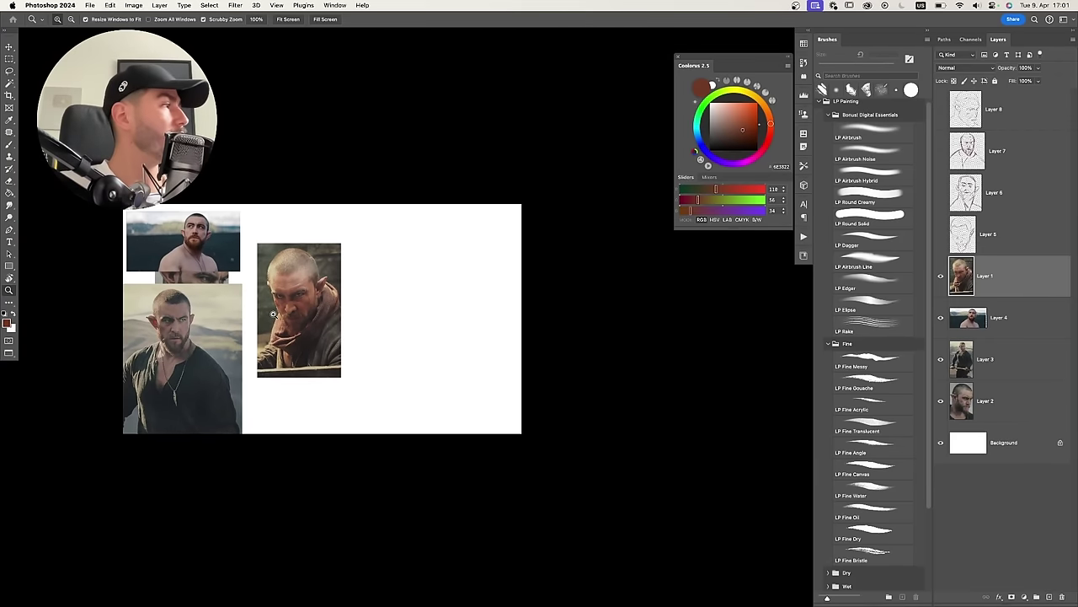
# Hide Layers 2, 3 and 4, and enlarge the scarf photo to nearly fill the canvas height beside its left edge.
pyautogui.moveTo(941, 402); pyautogui.dragTo(941, 318)
pyautogui.hotkey('ctrl', 't')
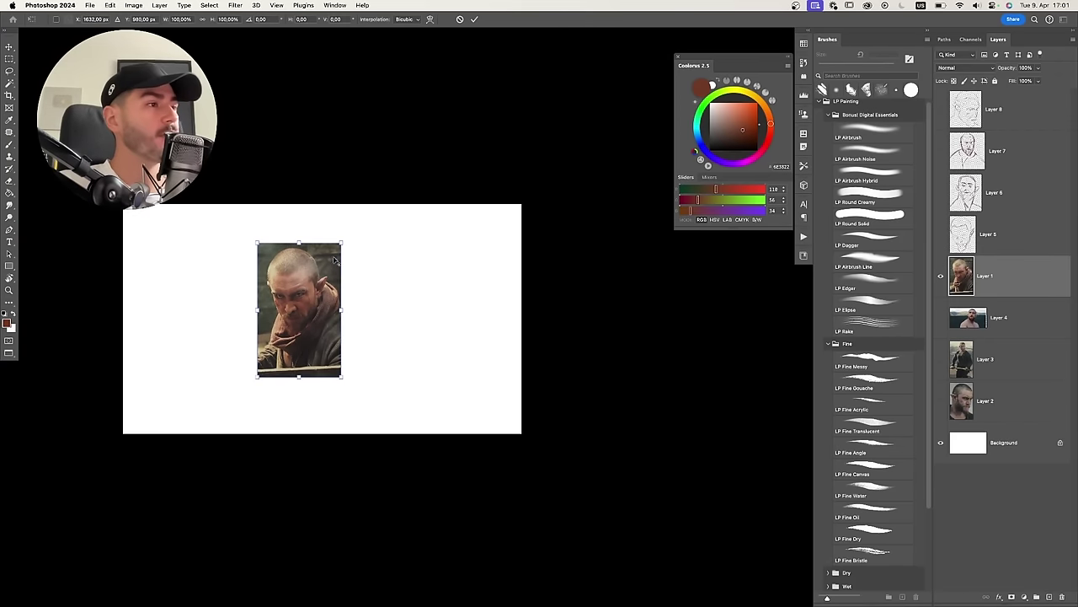
pyautogui.moveTo(341, 244); pyautogui.dragTo(271, 269)
pyautogui.moveTo(290, 207); pyautogui.dragTo(289, 208)
pyautogui.press('Return')
pyautogui.moveTo(433, 315); pyautogui.dragTo(413, 348)
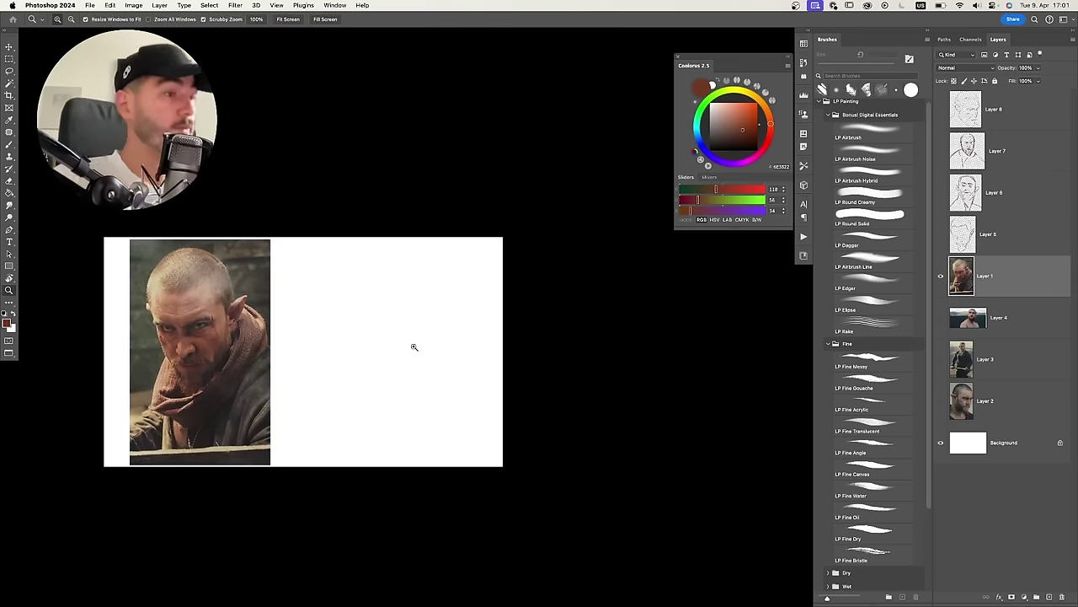
# Add a new empty layer above the scarf photo's layer.
pyautogui.press('b')
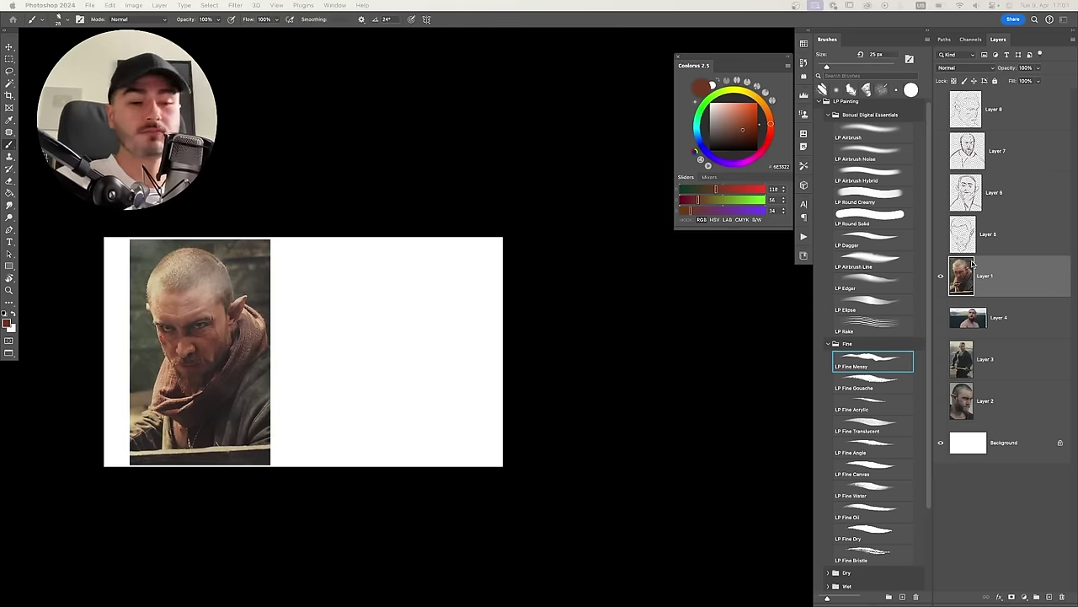
pyautogui.press('super+shift+alt+n')
pyautogui.moveTo(442, 321); pyautogui.dragTo(432, 305)
pyautogui.moveTo(368, 320); pyautogui.dragTo(471, 291)
pyautogui.moveTo(426, 330); pyautogui.dragTo(394, 316)
pyautogui.press('super+plus')
# Set the image resolution to 23 pixels/inch with resampling turned off.
pyautogui.press('super+alt+i')
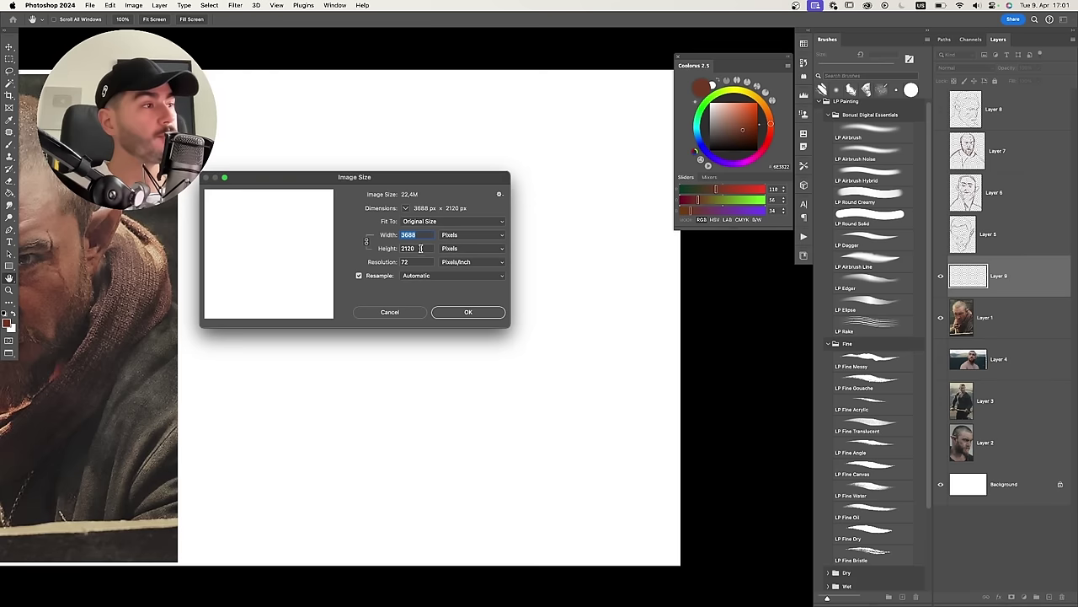
pyautogui.click(420, 248)
pyautogui.click(421, 263)
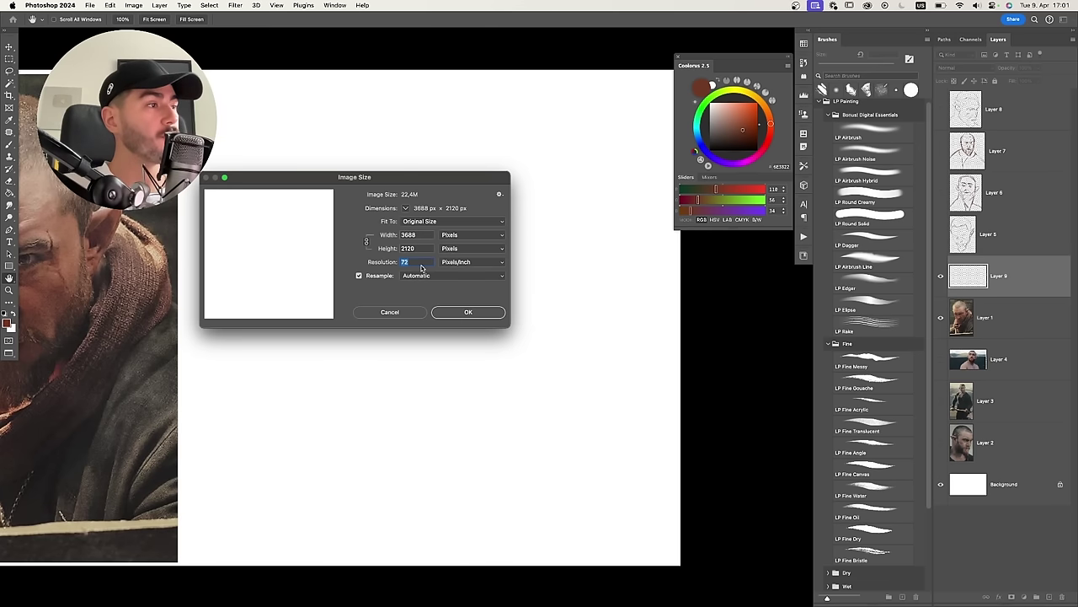
pyautogui.click(359, 276)
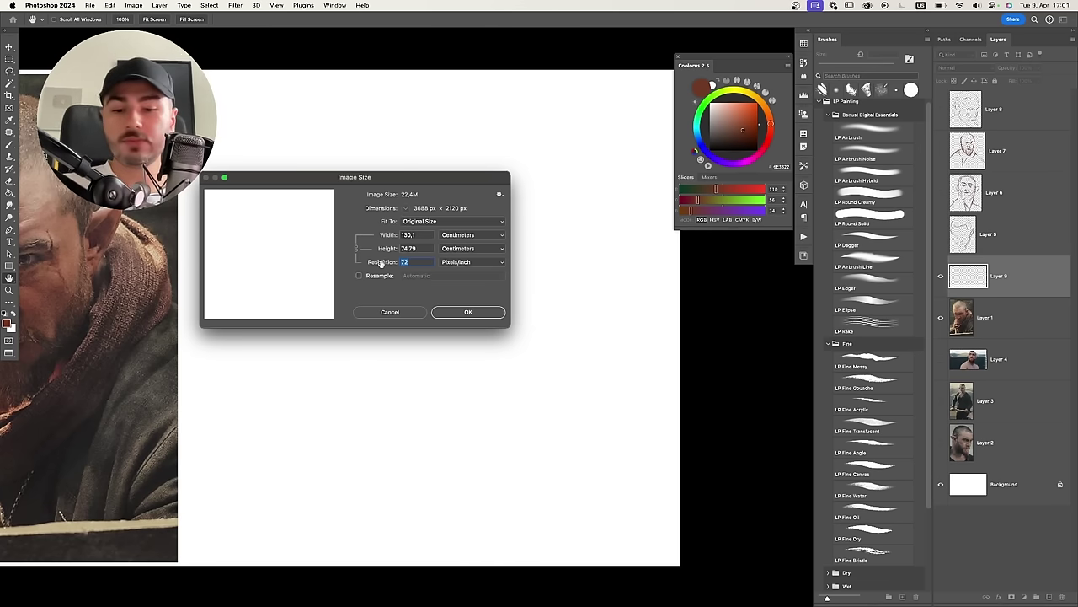
pyautogui.write('3')
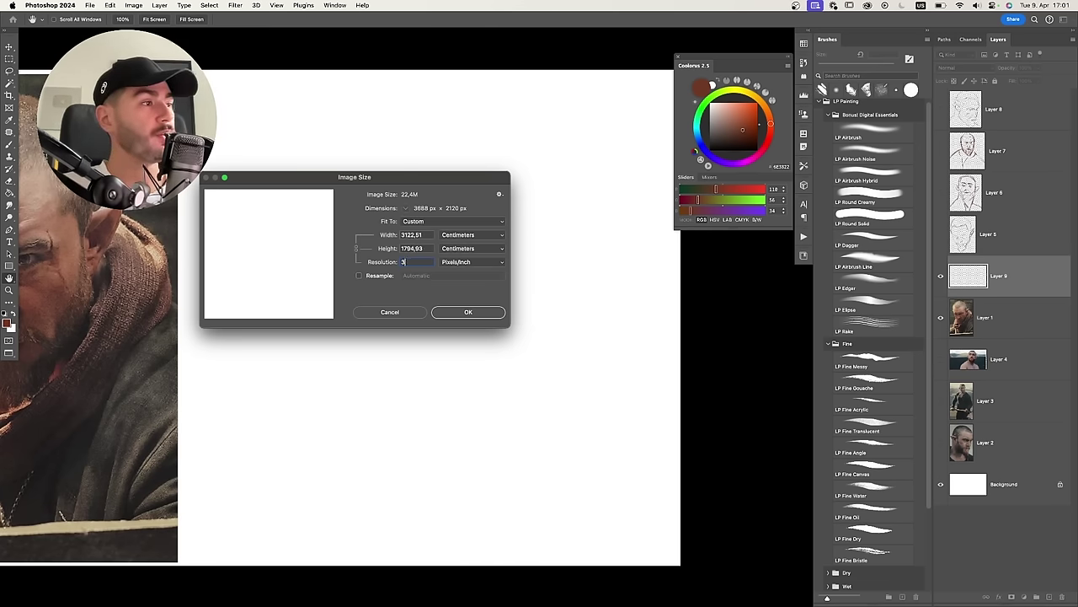
pyautogui.write('23')
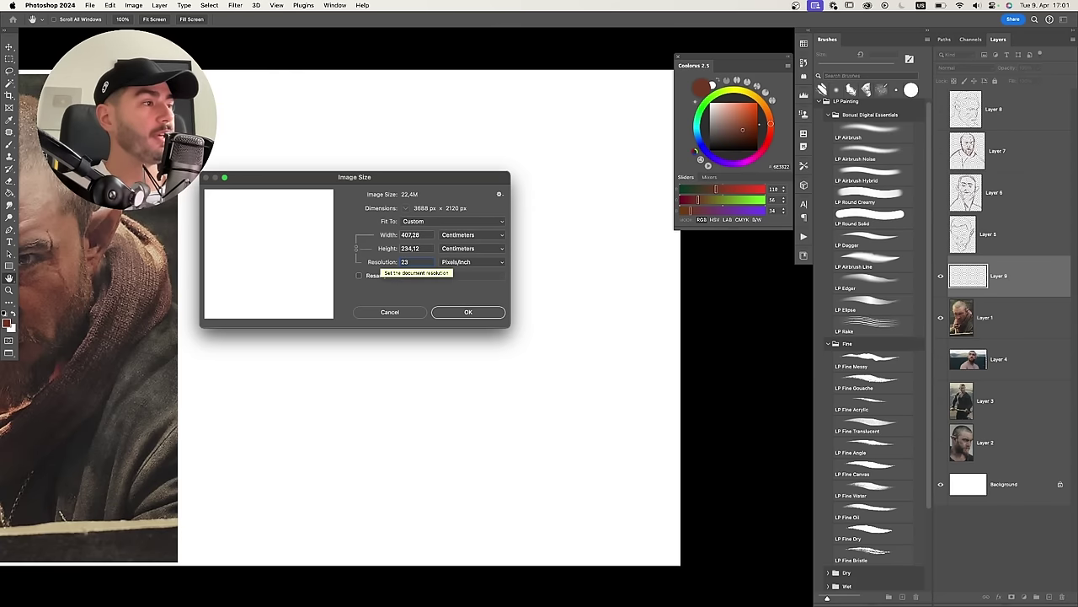
pyautogui.click(469, 313)
pyautogui.press('z')
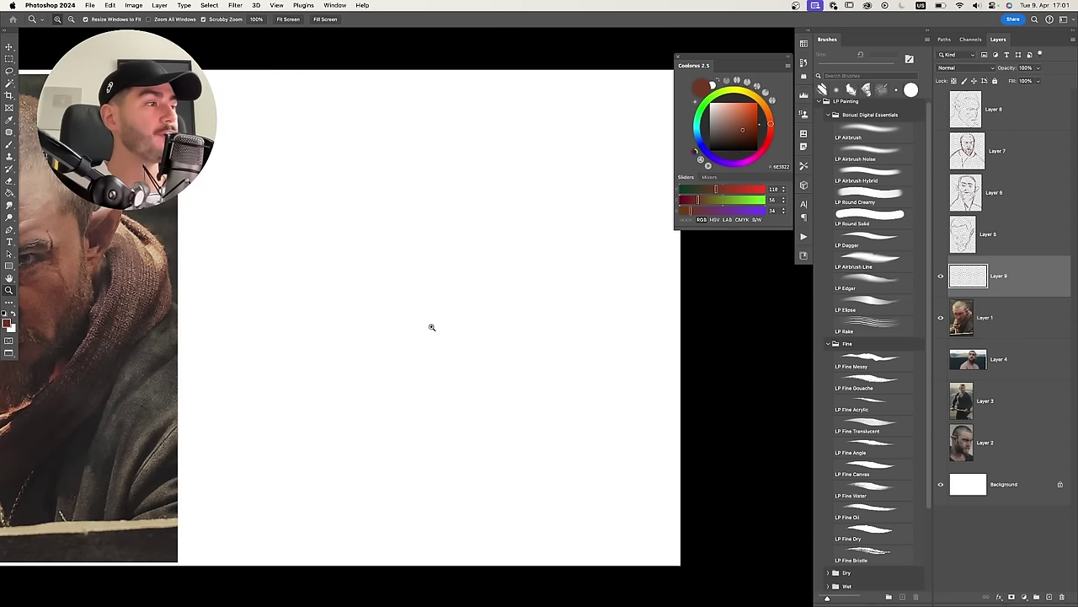
pyautogui.scroll(-2, 431, 327)
pyautogui.hscroll(-3, 432, 327)
pyautogui.press('super+alt+i')
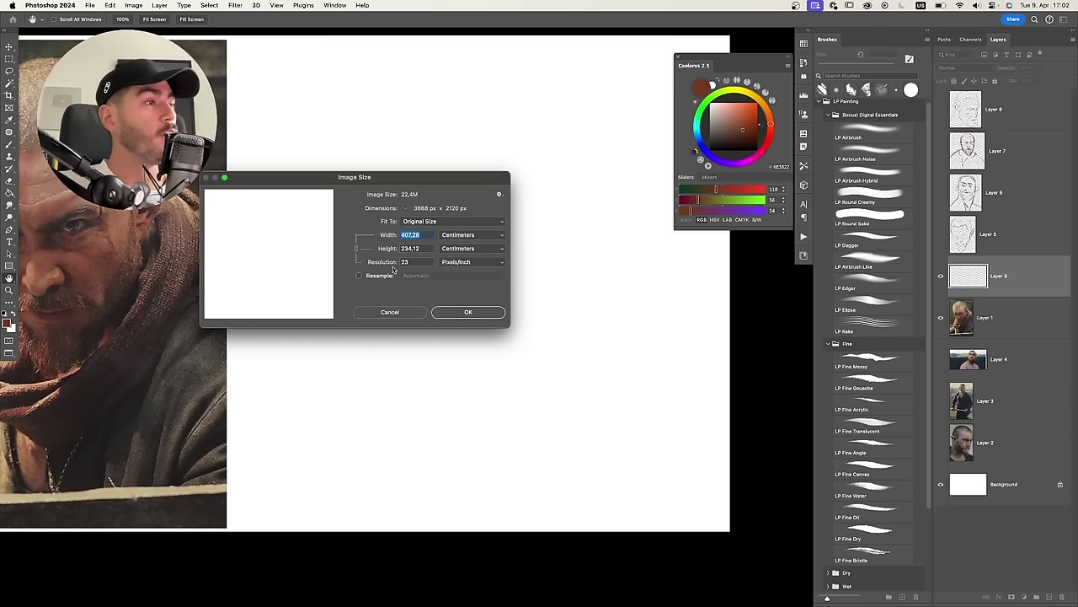
pyautogui.click(359, 276)
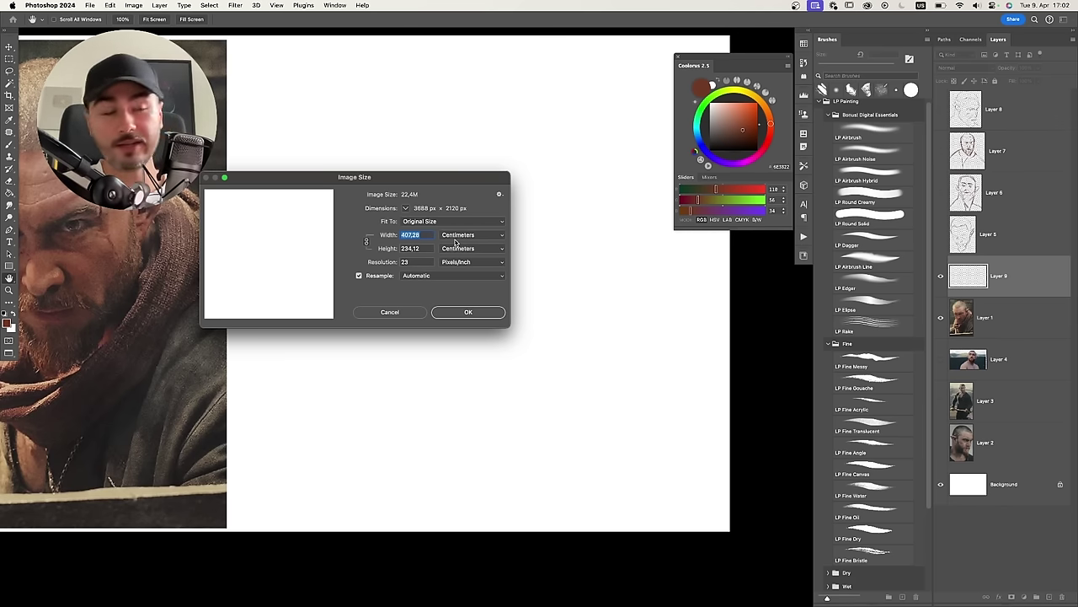
pyautogui.moveTo(453, 175); pyautogui.dragTo(458, 166)
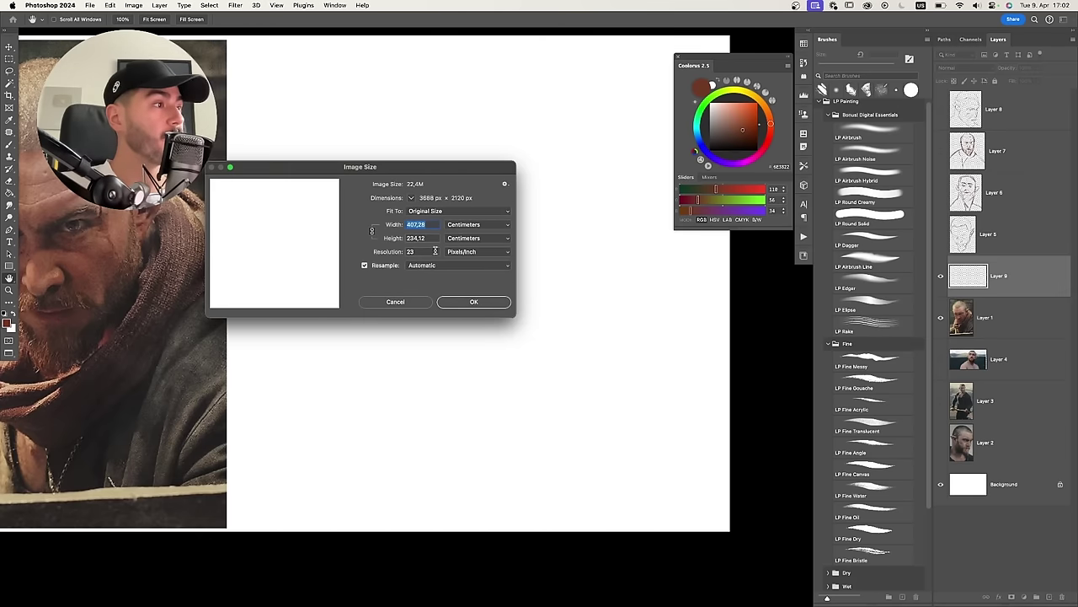
pyautogui.press('Tab')
pyautogui.press('Tab')
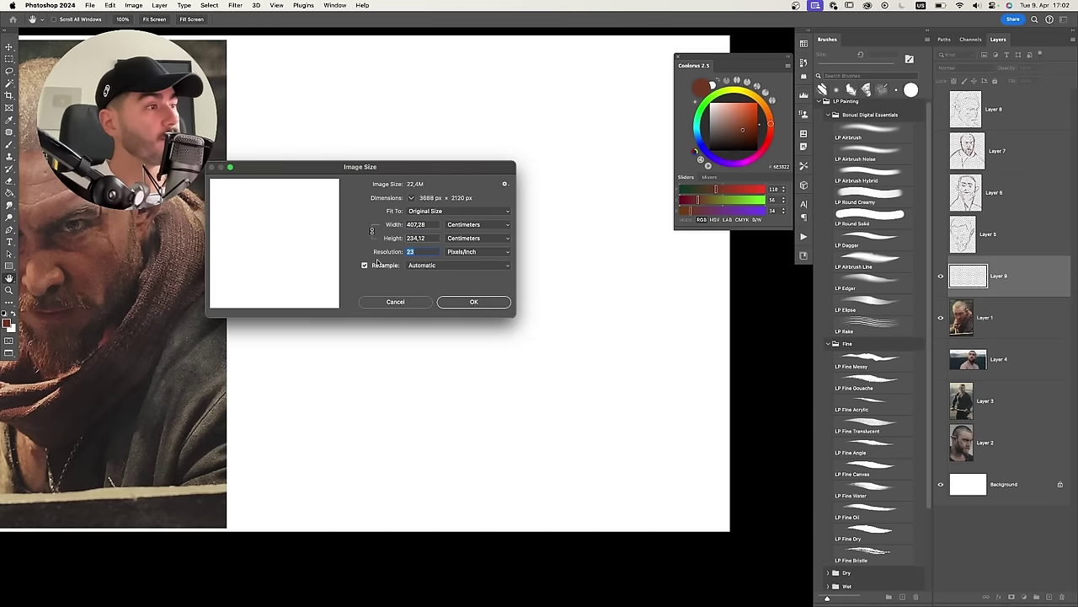
pyautogui.click(377, 264)
pyautogui.write('72')
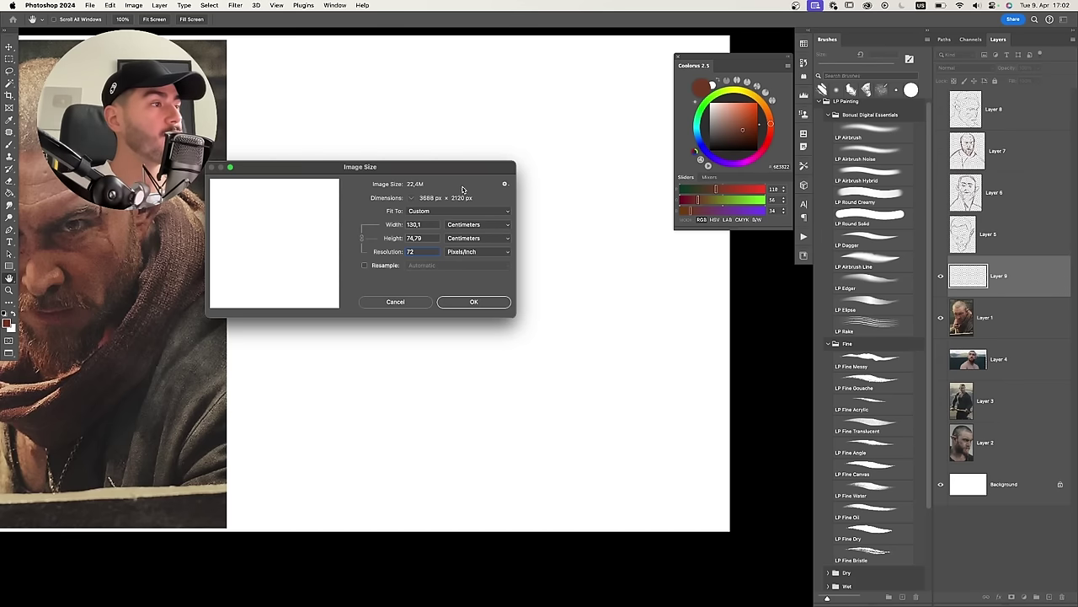
pyautogui.click(378, 265)
pyautogui.click(493, 225)
pyautogui.click(459, 203)
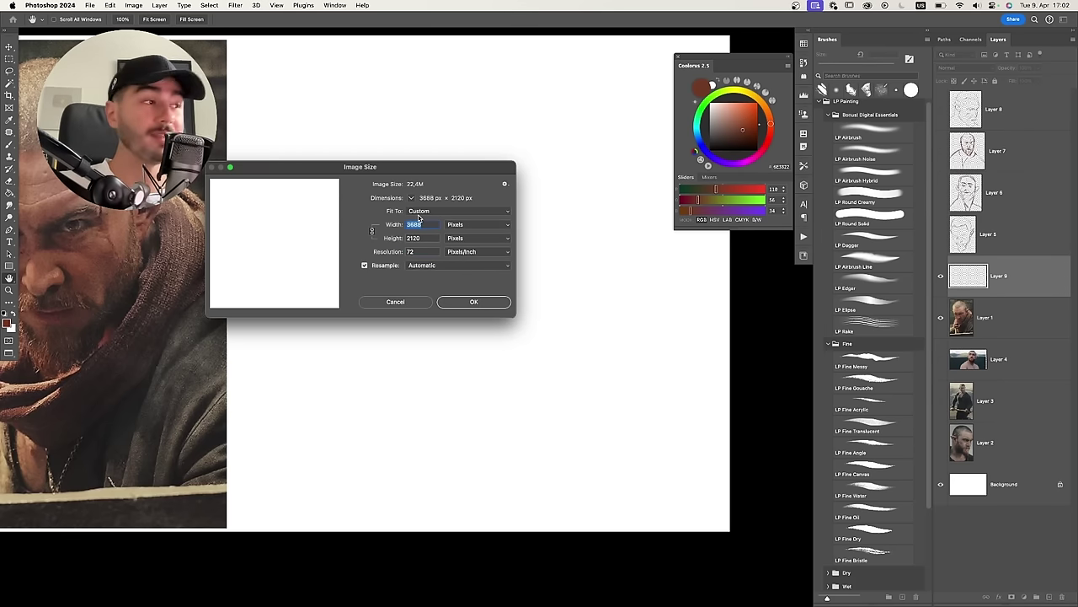
pyautogui.click(424, 305)
# Mark out a tall rectangular selection on the blank canvas beside the scarf photo, and deselect it.
pyautogui.moveTo(383, 305); pyautogui.dragTo(486, 311)
pyautogui.moveTo(485, 311); pyautogui.dragTo(452, 274)
pyautogui.moveTo(451, 274); pyautogui.dragTo(429, 275)
pyautogui.press('m')
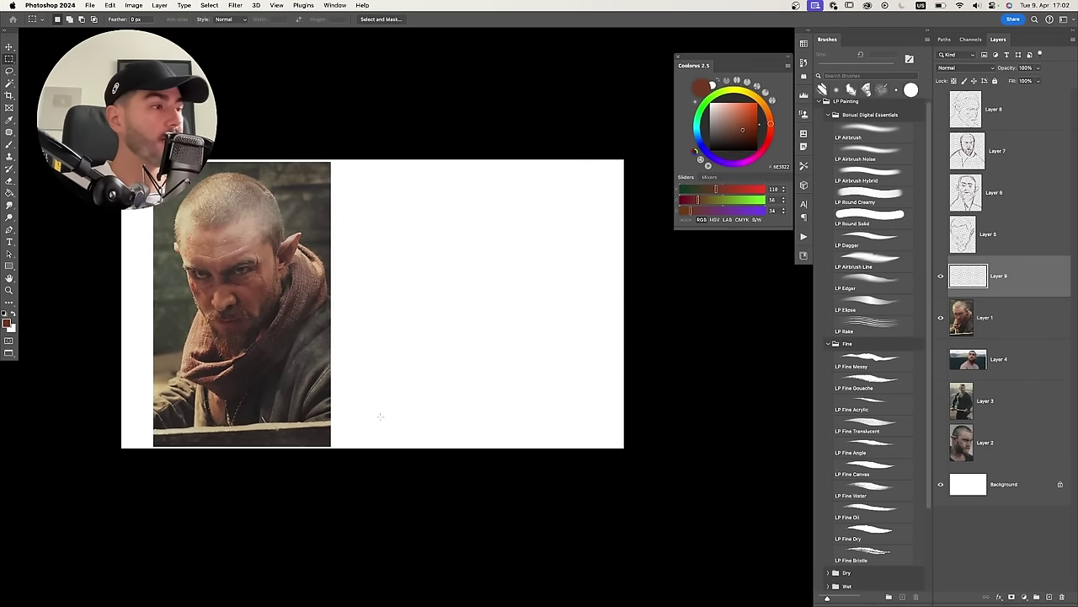
pyautogui.moveTo(378, 414); pyautogui.dragTo(543, 163)
pyautogui.moveTo(524, 293); pyautogui.dragTo(475, 276)
pyautogui.moveTo(436, 258)
pyautogui.mouseDown()
pyautogui.moveTo(445, 245)
pyautogui.moveTo(452, 253)
pyautogui.mouseUp()
pyautogui.moveTo(453, 253); pyautogui.dragTo(487, 284)
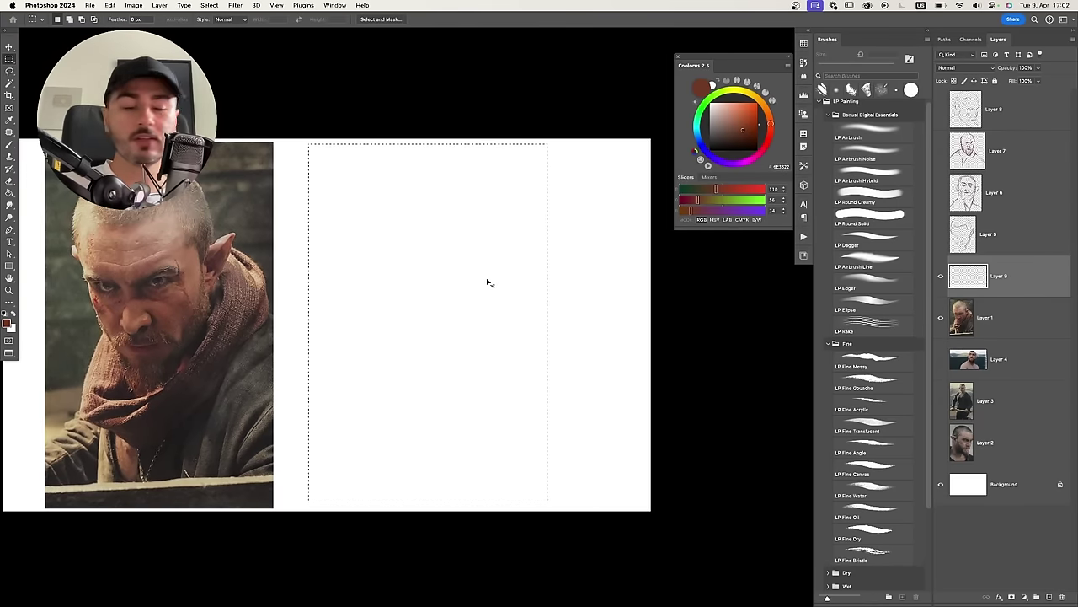
pyautogui.hotkey('ctrl', 'd')
pyautogui.hscroll(1, 397, 315)
# Activate the Brush tool and select the hidden Layer 8.
pyautogui.press('b')
pyautogui.click(1013, 119)
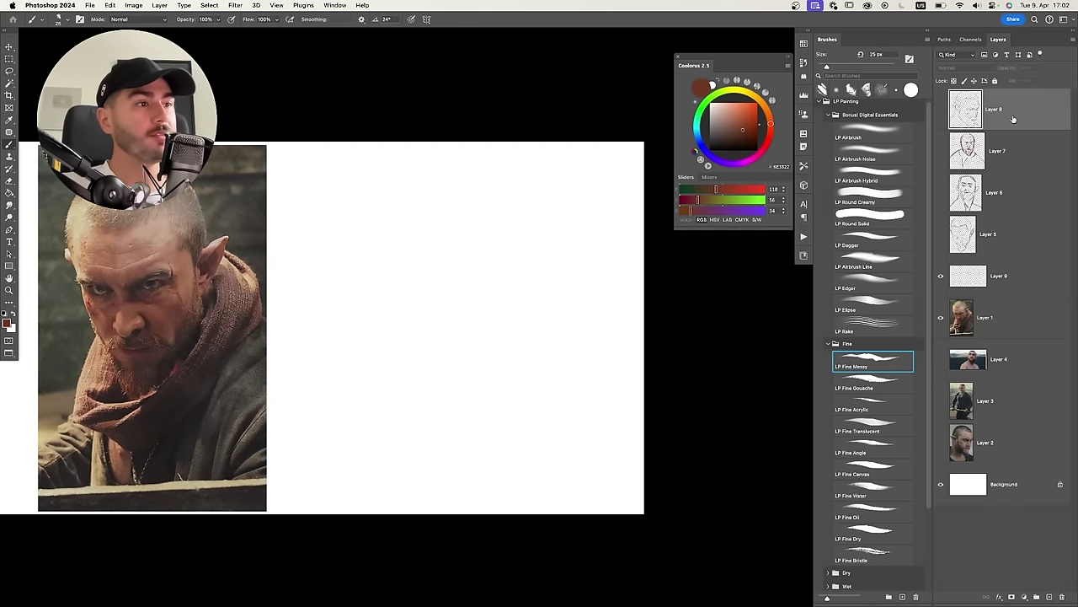
pyautogui.scroll(3, 448, 308)
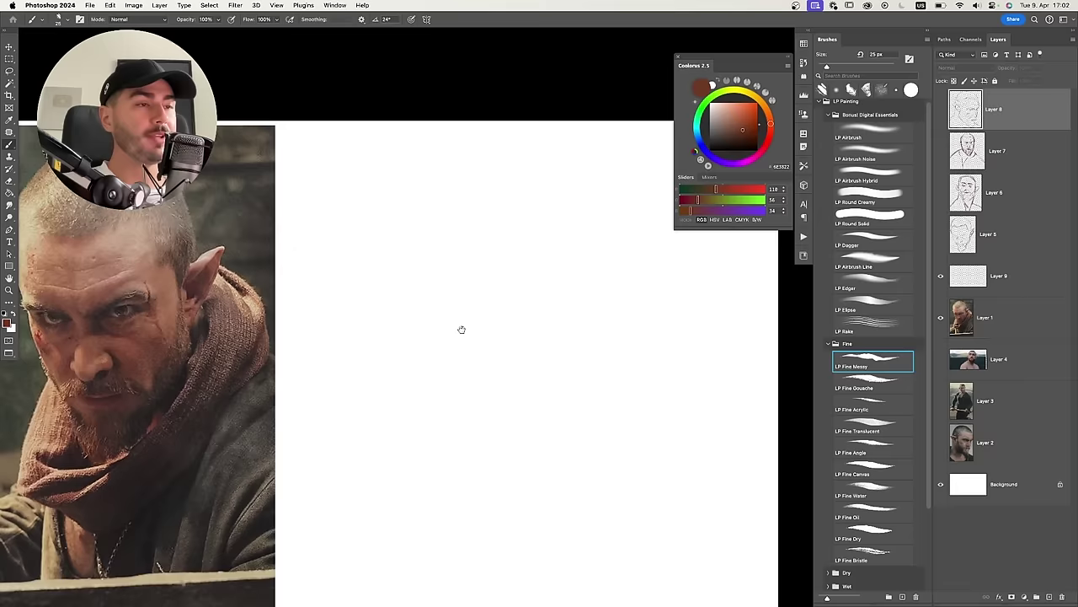
pyautogui.moveTo(462, 329); pyautogui.dragTo(457, 298)
pyautogui.moveTo(457, 298); pyautogui.dragTo(413, 303)
pyautogui.hscroll(1, 412, 312)
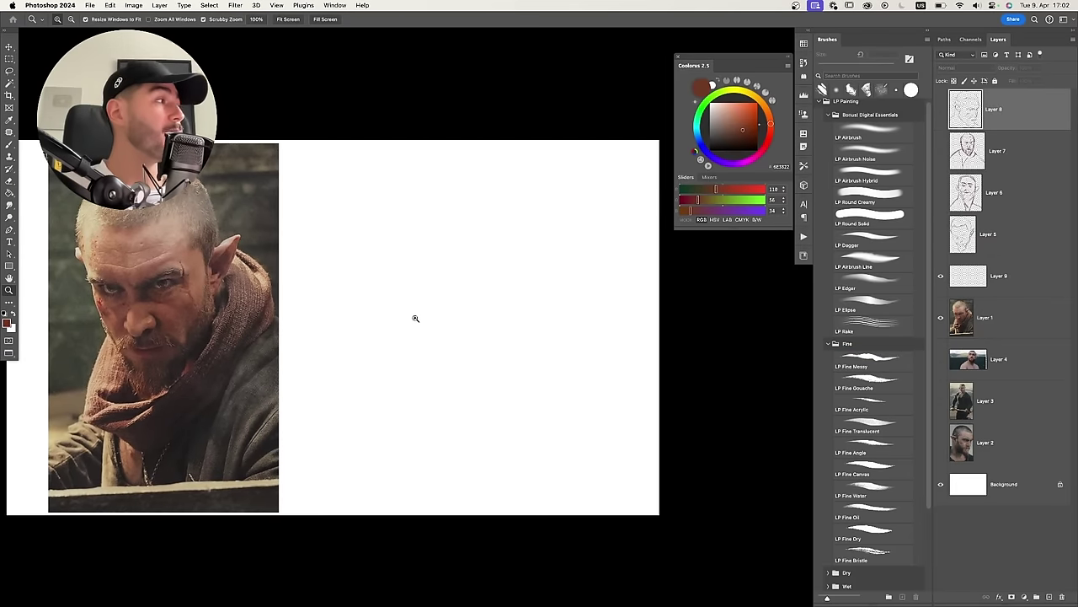
pyautogui.press('b')
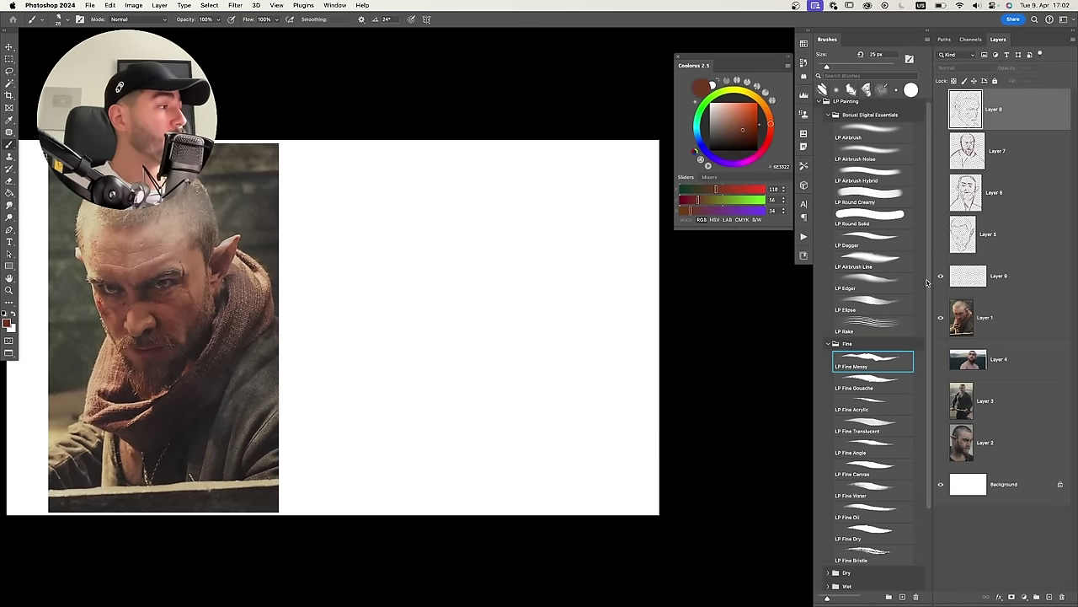
# Choose the LP Fine Translucent brush and try a stroke on the blank canvas area.
pyautogui.scroll(-2, 916, 325)
pyautogui.click(894, 394)
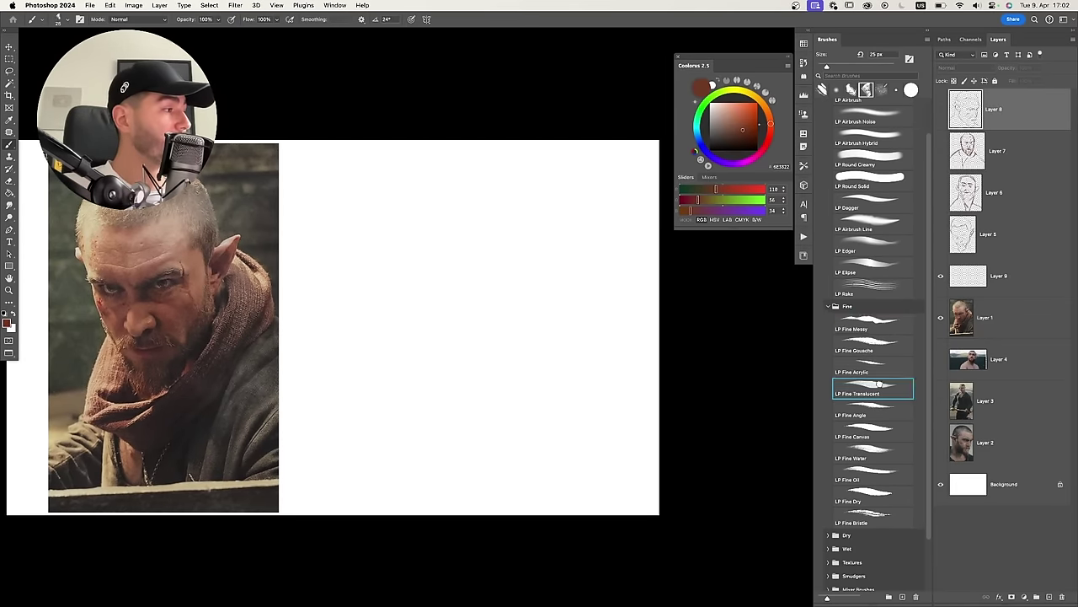
pyautogui.scroll(-1, 462, 410)
pyautogui.hscroll(1, 461, 410)
pyautogui.click(423, 356)
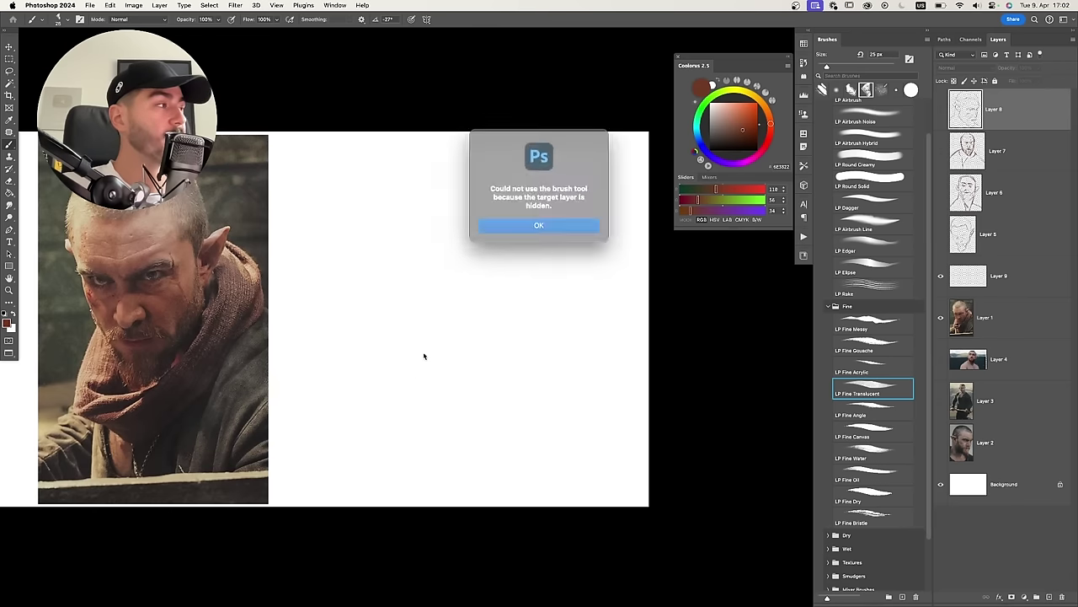
pyautogui.press('Return')
# Select Layer 9 for drawing and set the brush size to 45 px.
pyautogui.click(961, 288)
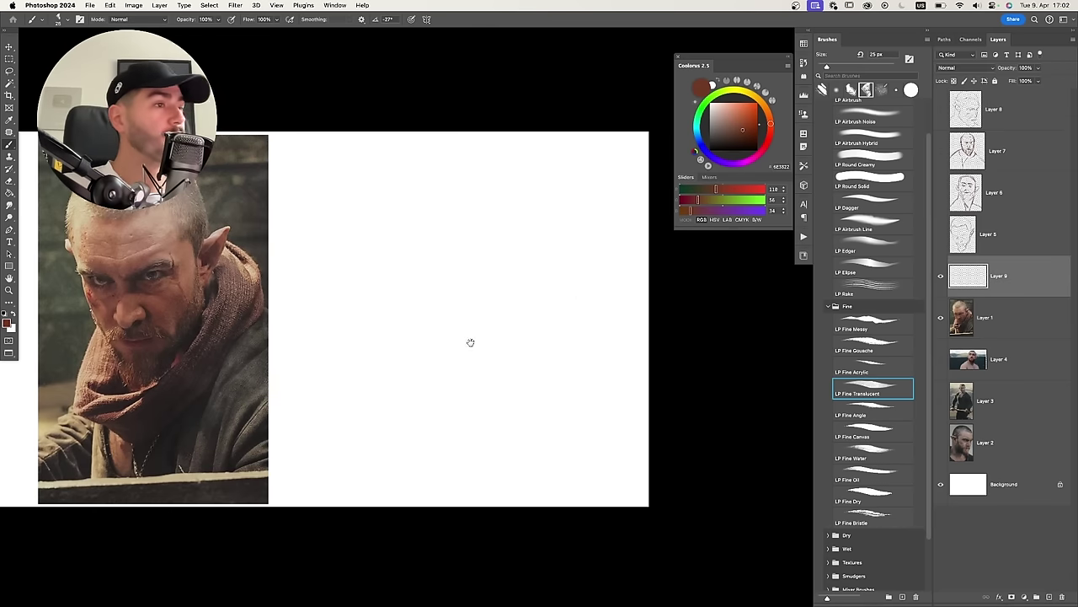
pyautogui.moveTo(415, 345); pyautogui.dragTo(369, 362)
pyautogui.moveTo(344, 303)
pyautogui.mouseDown()
pyautogui.moveTo(333, 299)
pyautogui.moveTo(359, 301)
pyautogui.mouseUp()
pyautogui.press('b')
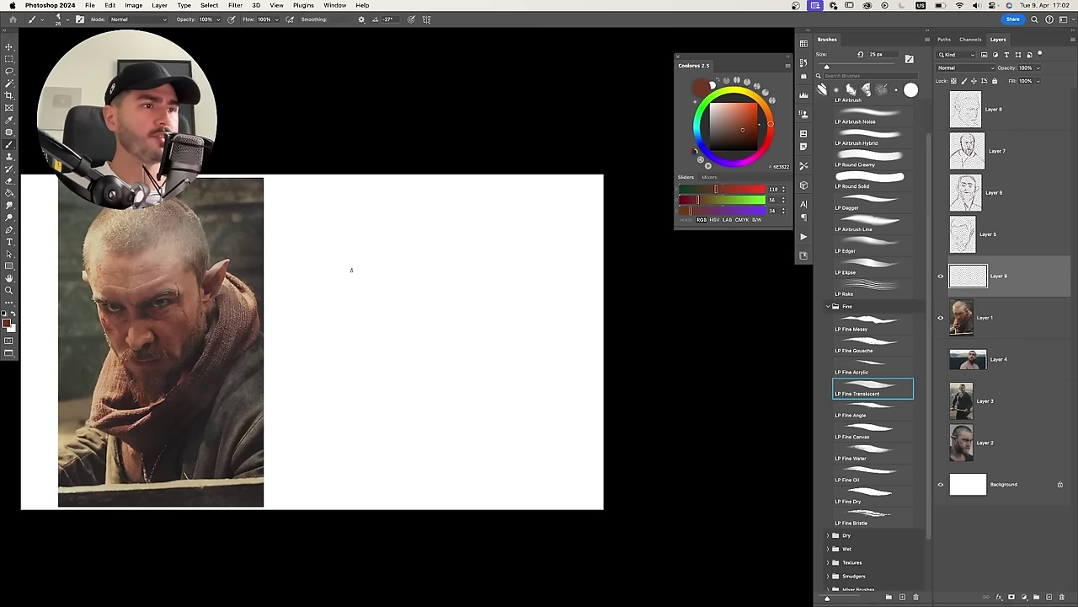
pyautogui.press(']')
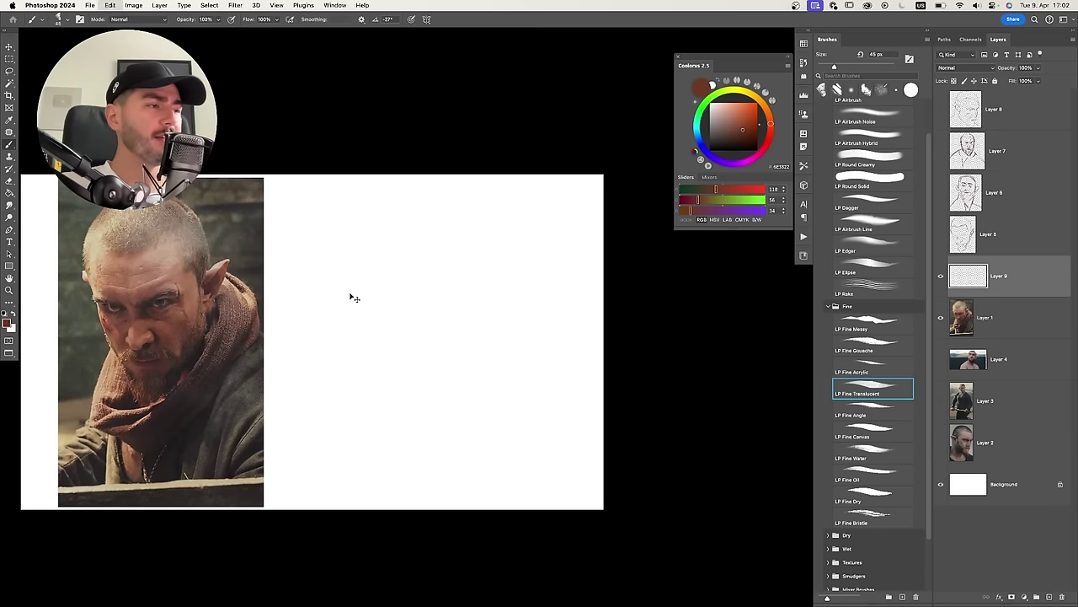
# Enlarge the brush to 80 px and rough in long contour strokes for the head on Layer 9.
pyautogui.press(']')
pyautogui.press(']')
pyautogui.press(']')
pyautogui.press(']')
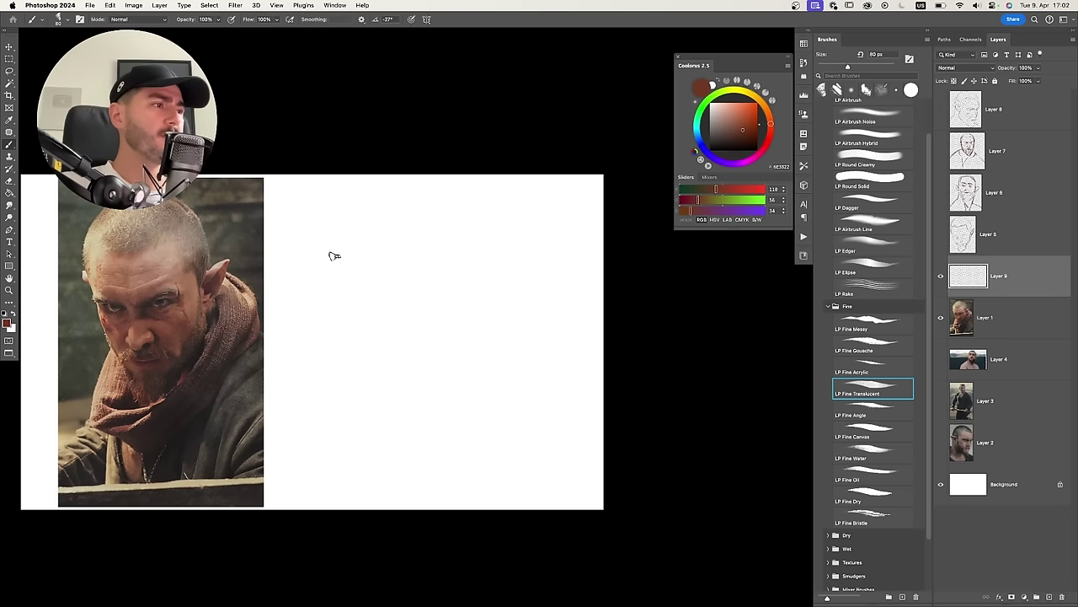
pyautogui.press('super+z')
pyautogui.moveTo(333, 263); pyautogui.dragTo(386, 389)
pyautogui.press('super+z')
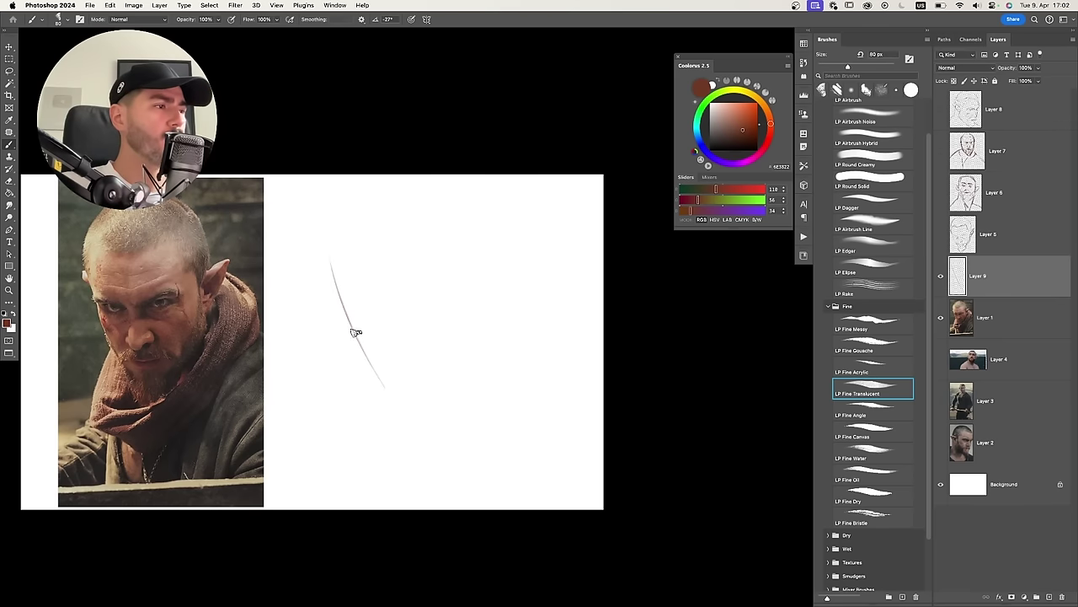
pyautogui.moveTo(357, 334)
pyautogui.mouseDown()
pyautogui.moveTo(382, 392)
pyautogui.moveTo(477, 324)
pyautogui.moveTo(457, 288)
pyautogui.moveTo(476, 206)
pyautogui.mouseUp()
# Sketch the rounded outline of the skull with a smaller brush, undoing and redrawing strokes until the curve fits.
pyautogui.press('[')
pyautogui.press('[')
pyautogui.press('[')
pyautogui.press('[')
pyautogui.press('super+z')
pyautogui.moveTo(327, 264)
pyautogui.mouseDown()
pyautogui.moveTo(347, 207)
pyautogui.moveTo(413, 255)
pyautogui.mouseUp()
pyautogui.press('super+z')
pyautogui.moveTo(339, 296)
pyautogui.mouseDown()
pyautogui.moveTo(371, 218)
pyautogui.moveTo(394, 203)
pyautogui.mouseUp()
pyautogui.moveTo(405, 204)
pyautogui.mouseDown()
pyautogui.moveTo(476, 259)
pyautogui.moveTo(464, 234)
pyautogui.mouseUp()
pyautogui.press('super+z')
pyautogui.moveTo(464, 232)
pyautogui.mouseDown()
pyautogui.moveTo(473, 327)
pyautogui.moveTo(504, 267)
pyautogui.moveTo(494, 283)
pyautogui.mouseUp()
pyautogui.press('super+z')
pyautogui.press('e')
pyautogui.press('b')
# Sketch the ears on both sides of the head.
pyautogui.moveTo(492, 297); pyautogui.dragTo(474, 335)
pyautogui.press('super+z')
pyautogui.moveTo(327, 293)
pyautogui.mouseDown()
pyautogui.moveTo(345, 318)
pyautogui.moveTo(343, 293)
pyautogui.mouseUp()
pyautogui.moveTo(325, 284); pyautogui.dragTo(343, 312)
# Set the brush size to 50 px and sketch the forehead guide lines and the brow line.
pyautogui.press(']')
pyautogui.moveTo(375, 278); pyautogui.dragTo(371, 323)
pyautogui.moveTo(368, 288)
pyautogui.mouseDown()
pyautogui.moveTo(364, 337)
pyautogui.moveTo(444, 307)
pyautogui.mouseUp()
pyautogui.press('super+z')
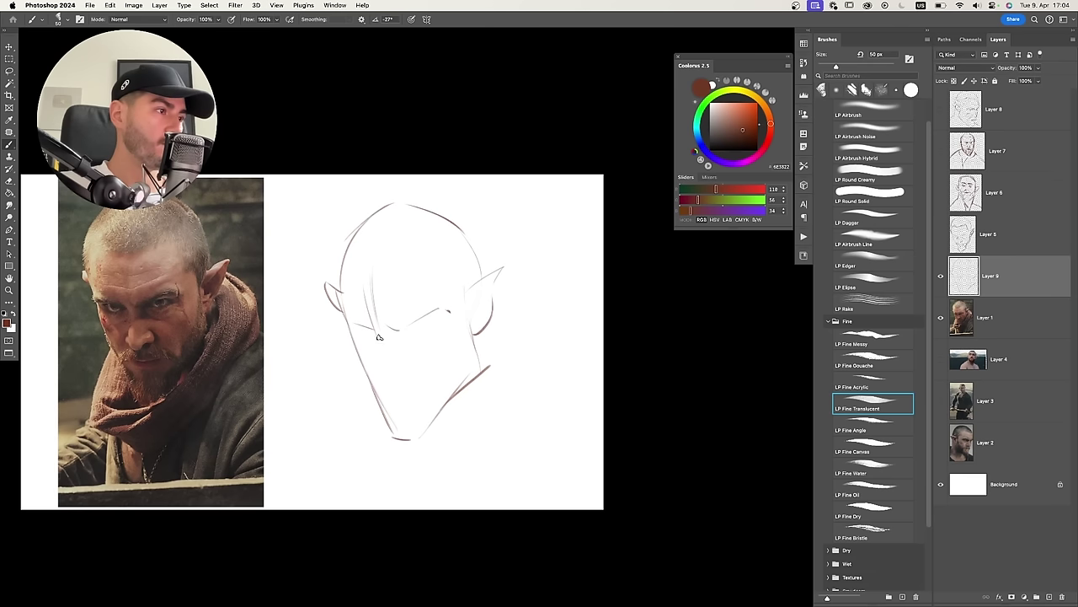
# Sketch the nose and the cheek contour beneath the brow, correcting strokes as needed.
pyautogui.moveTo(380, 337)
pyautogui.mouseDown()
pyautogui.moveTo(377, 370)
pyautogui.moveTo(405, 369)
pyautogui.moveTo(353, 353)
pyautogui.mouseUp()
pyautogui.press('super+z')
pyautogui.press('e')
pyautogui.press('b')
pyautogui.press('super+z')
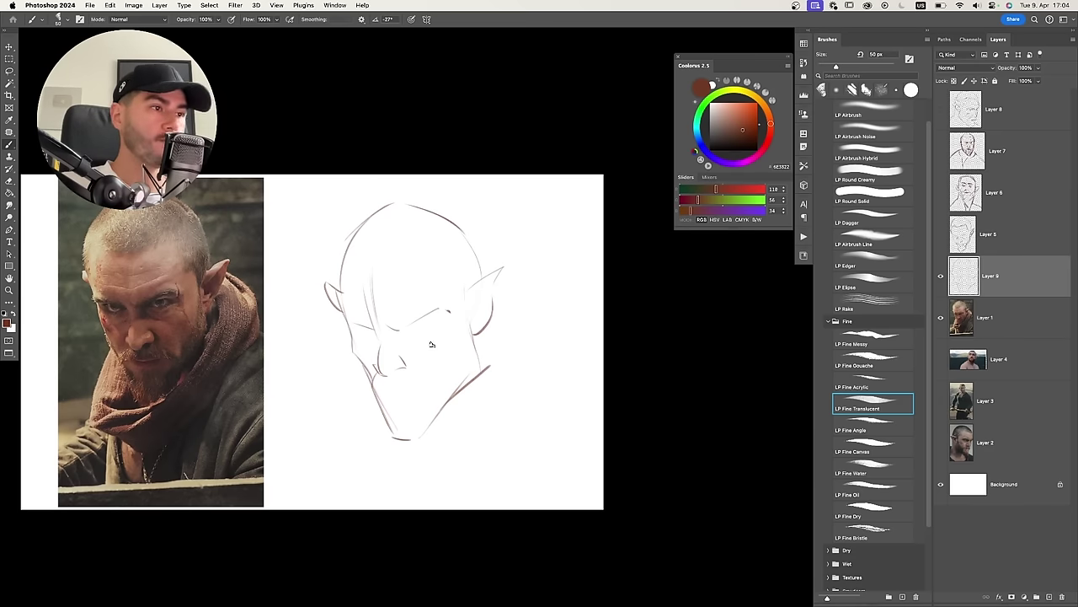
# Sketch the cheekbone and temple lines beside the eye area, reducing the brush to 35 px.
pyautogui.moveTo(447, 330)
pyautogui.mouseDown()
pyautogui.moveTo(400, 365)
pyautogui.moveTo(450, 362)
pyautogui.moveTo(436, 389)
pyautogui.moveTo(461, 285)
pyautogui.mouseUp()
pyautogui.press('[')
pyautogui.press('[')
pyautogui.press('[')
pyautogui.press('super+z')
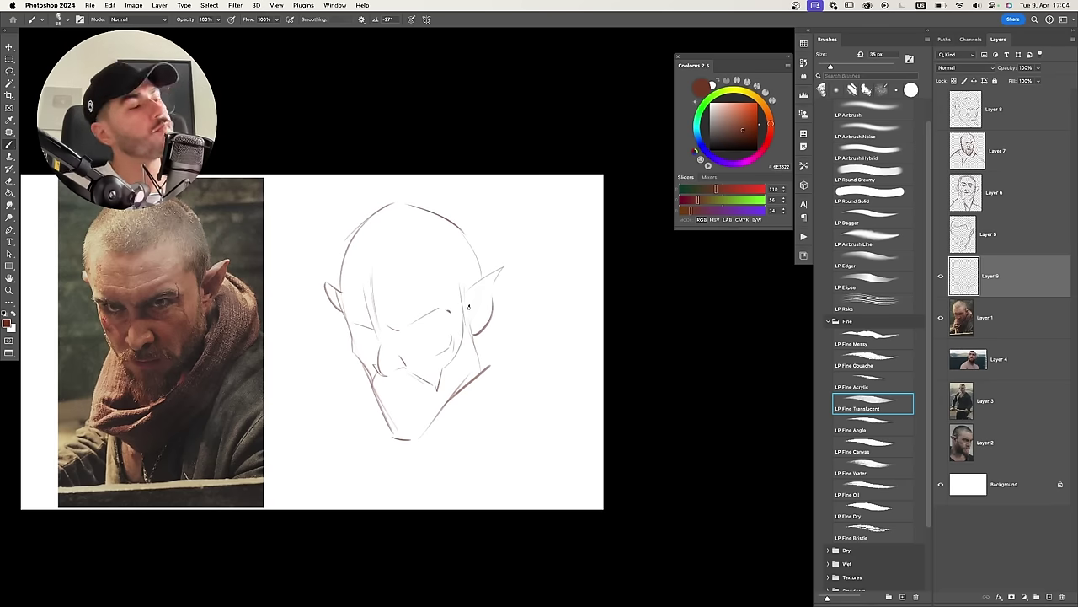
# Rework the jaw corner below the large pointed ear, marking it with a small arrow and removing the arrow.
pyautogui.press('e')
pyautogui.press('z')
pyautogui.moveTo(491, 365)
pyautogui.mouseDown()
pyautogui.moveTo(472, 335)
pyautogui.moveTo(473, 345)
pyautogui.mouseUp()
pyautogui.press('b')
pyautogui.press('super+z')
pyautogui.press('super+z')
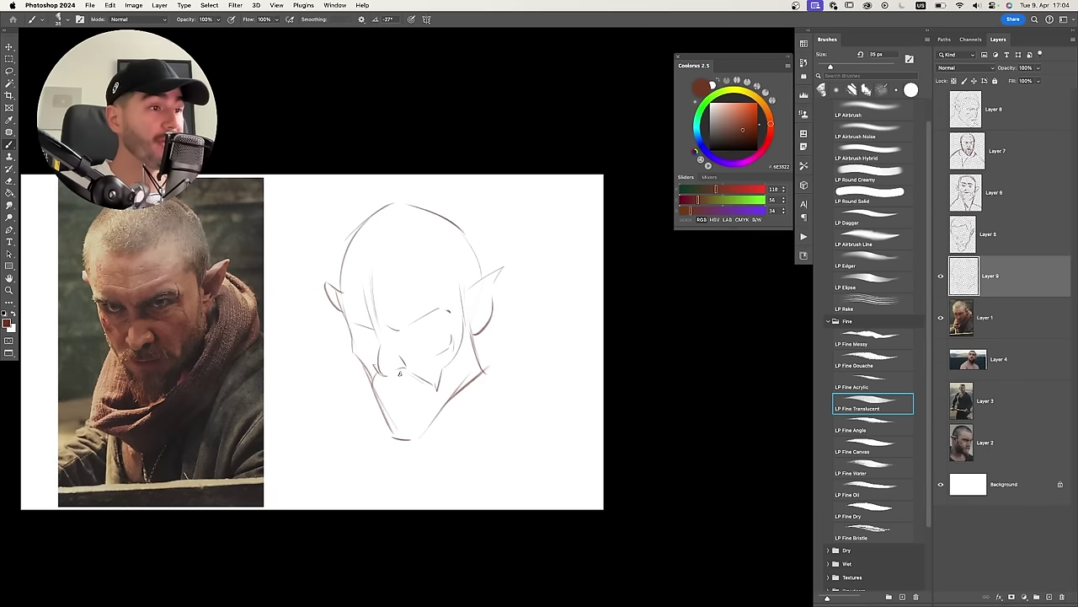
pyautogui.moveTo(533, 337); pyautogui.dragTo(502, 361)
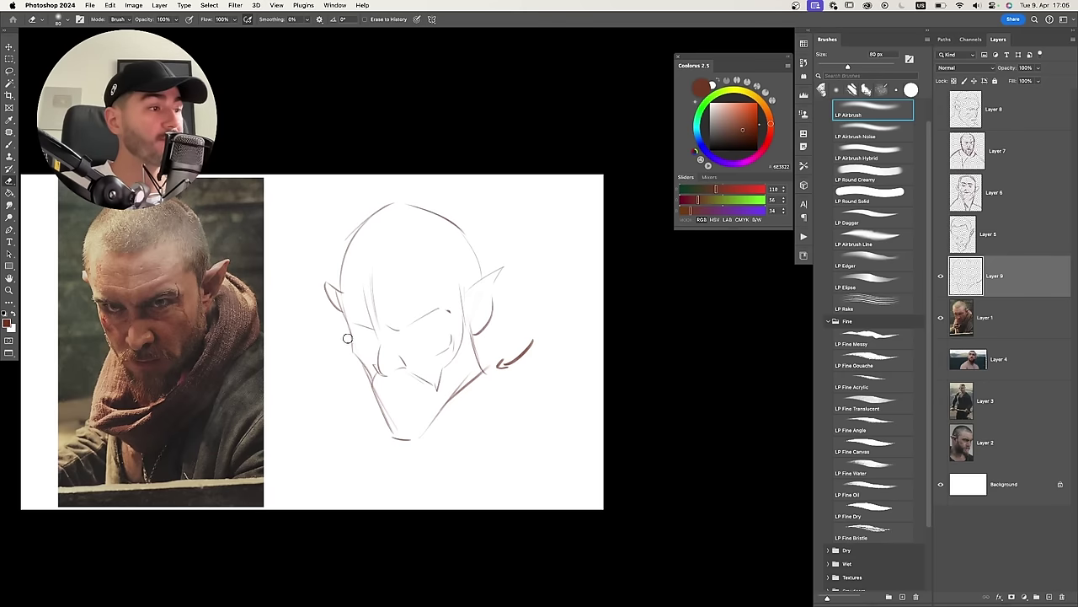
pyautogui.hotkey('ctrl', 'z')
# Sketch the scarf wrapped around the neck, with its folds and outer edge beside the ear.
pyautogui.moveTo(495, 323)
pyautogui.mouseDown()
pyautogui.moveTo(494, 378)
pyautogui.moveTo(451, 444)
pyautogui.moveTo(375, 483)
pyautogui.moveTo(332, 475)
pyautogui.moveTo(333, 421)
pyautogui.moveTo(352, 384)
pyautogui.moveTo(328, 473)
pyautogui.mouseUp()
pyautogui.press('super+z')
pyautogui.moveTo(383, 420)
pyautogui.mouseDown()
pyautogui.moveTo(375, 440)
pyautogui.moveTo(384, 460)
pyautogui.moveTo(468, 421)
pyautogui.moveTo(499, 334)
pyautogui.mouseUp()
pyautogui.moveTo(372, 486); pyautogui.dragTo(405, 495)
pyautogui.moveTo(504, 294); pyautogui.dragTo(522, 341)
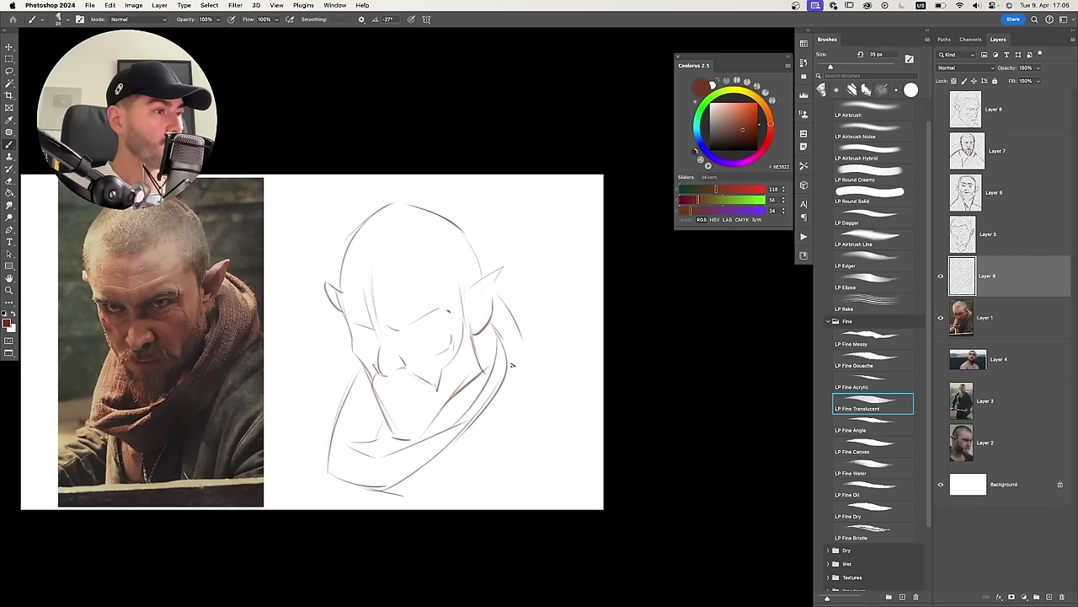
pyautogui.moveTo(531, 381); pyautogui.dragTo(404, 500)
# Scale the sketch down to 93.13% and move it slightly up and left on the canvas.
pyautogui.press('super+t')
pyautogui.moveTo(533, 200); pyautogui.dragTo(518, 220)
pyautogui.moveTo(430, 425); pyautogui.dragTo(427, 402)
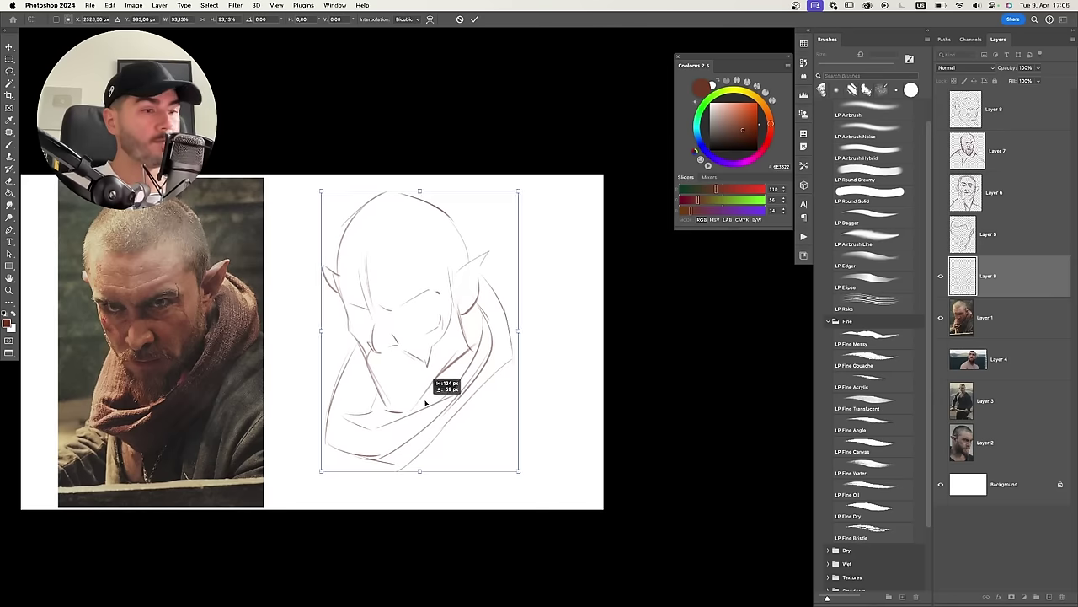
pyautogui.press('Return')
# Sketch the shoulder, jacket folds and the bent arm below the scarf.
pyautogui.moveTo(513, 347); pyautogui.dragTo(544, 405)
pyautogui.moveTo(500, 378)
pyautogui.mouseDown()
pyautogui.moveTo(424, 509)
pyautogui.moveTo(480, 417)
pyautogui.mouseUp()
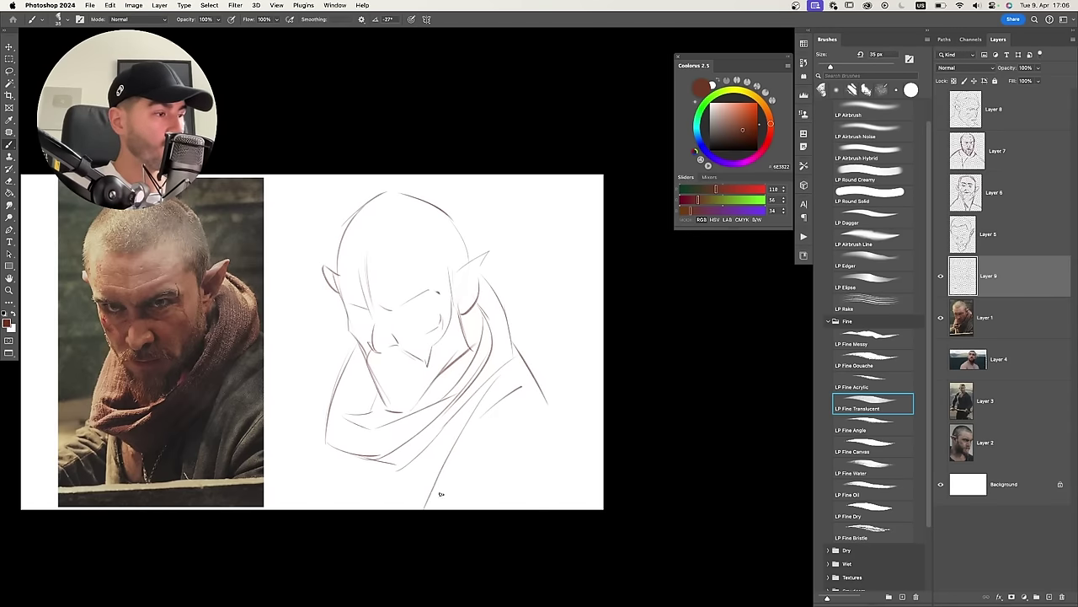
pyautogui.moveTo(465, 455); pyautogui.dragTo(462, 508)
pyautogui.moveTo(313, 445)
pyautogui.mouseDown()
pyautogui.moveTo(281, 462)
pyautogui.moveTo(343, 466)
pyautogui.moveTo(342, 507)
pyautogui.mouseUp()
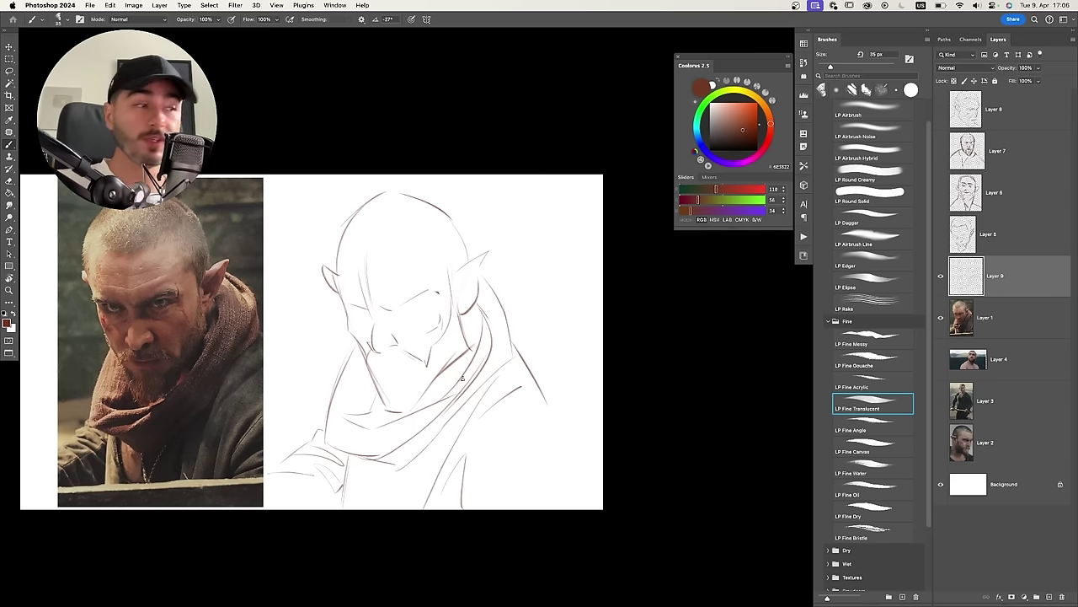
# Enlarge the eraser to 300 px and erase the scarf's outer edge and the shoulder line below the large ear.
pyautogui.press('e')
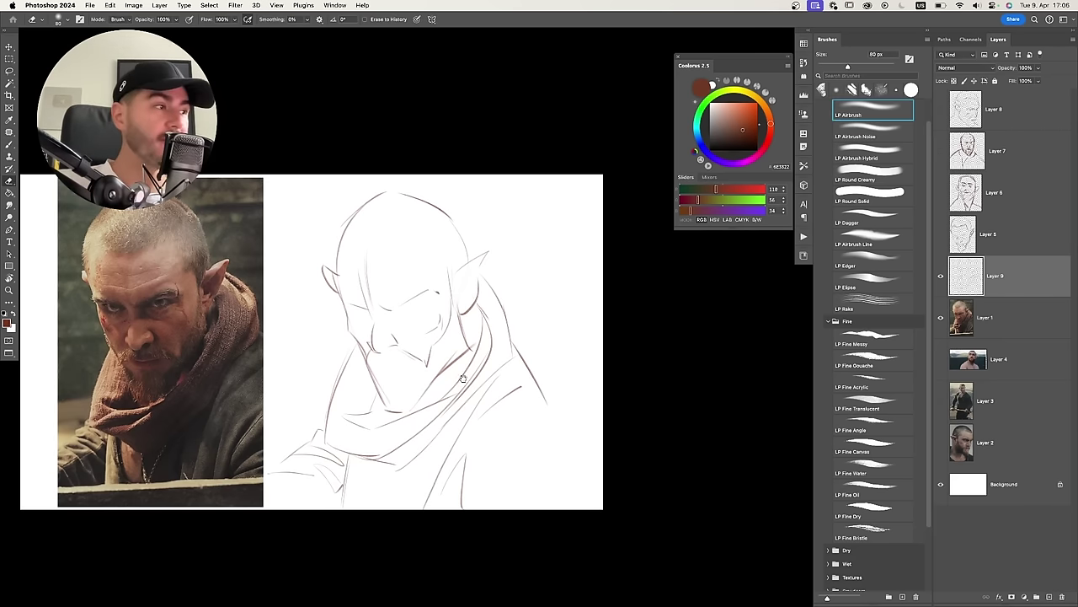
pyautogui.moveTo(462, 378); pyautogui.dragTo(448, 371)
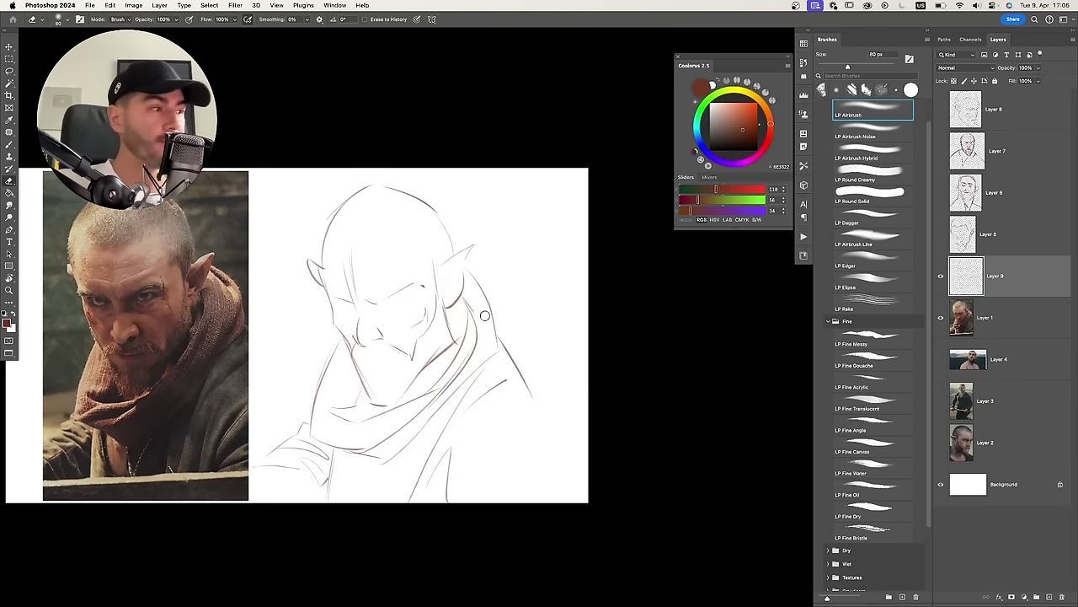
pyautogui.press(']')
pyautogui.press(']')
pyautogui.press(']')
pyautogui.press(']')
pyautogui.press(']')
pyautogui.press(']')
pyautogui.press(']')
pyautogui.press(']')
pyautogui.moveTo(481, 287); pyautogui.dragTo(537, 400)
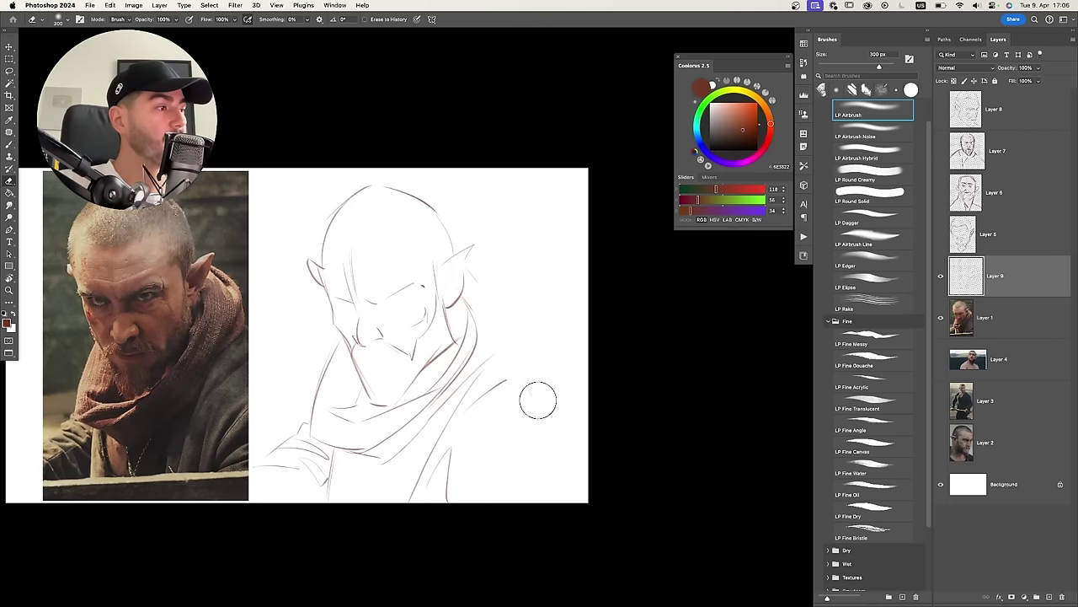
# Try long sloping neck-to-shoulder lines on both sides of the head, and undo them.
pyautogui.press('b')
pyautogui.moveTo(473, 265)
pyautogui.mouseDown()
pyautogui.moveTo(547, 395)
pyautogui.moveTo(589, 421)
pyautogui.mouseUp()
pyautogui.press('super+z')
pyautogui.press('super+z')
pyautogui.press('e')
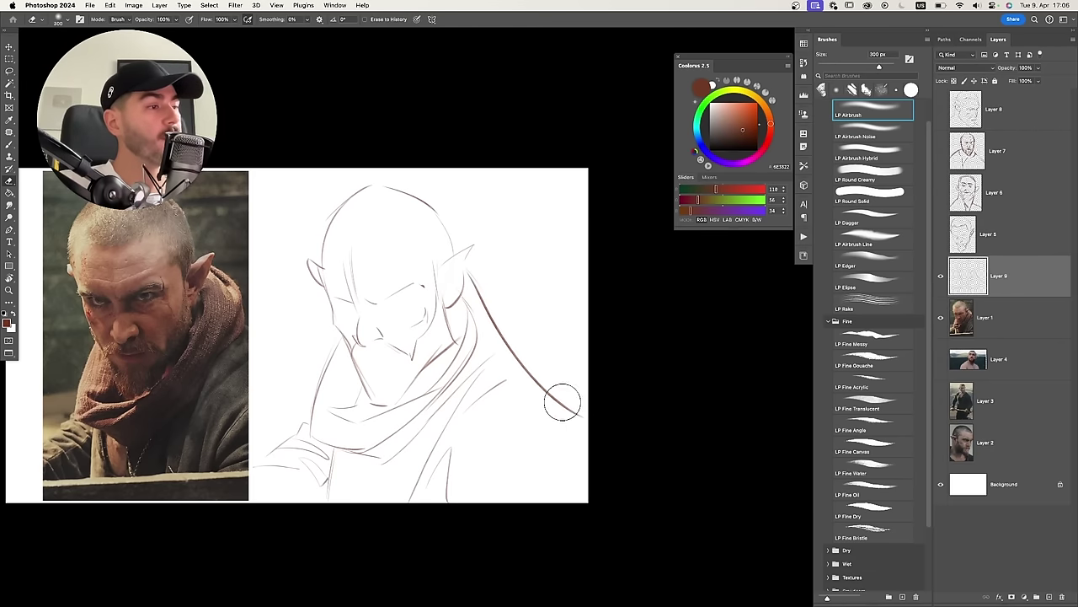
pyautogui.moveTo(320, 353)
pyautogui.mouseDown()
pyautogui.moveTo(309, 414)
pyautogui.moveTo(331, 321)
pyautogui.mouseUp()
pyautogui.press('b')
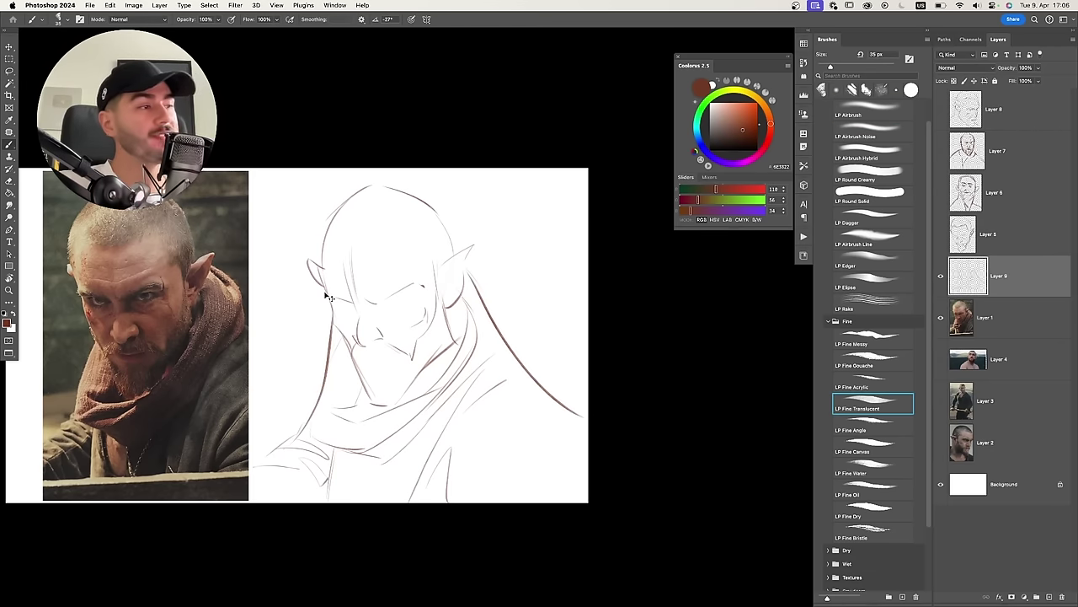
pyautogui.hotkey('ctrl', 'z')
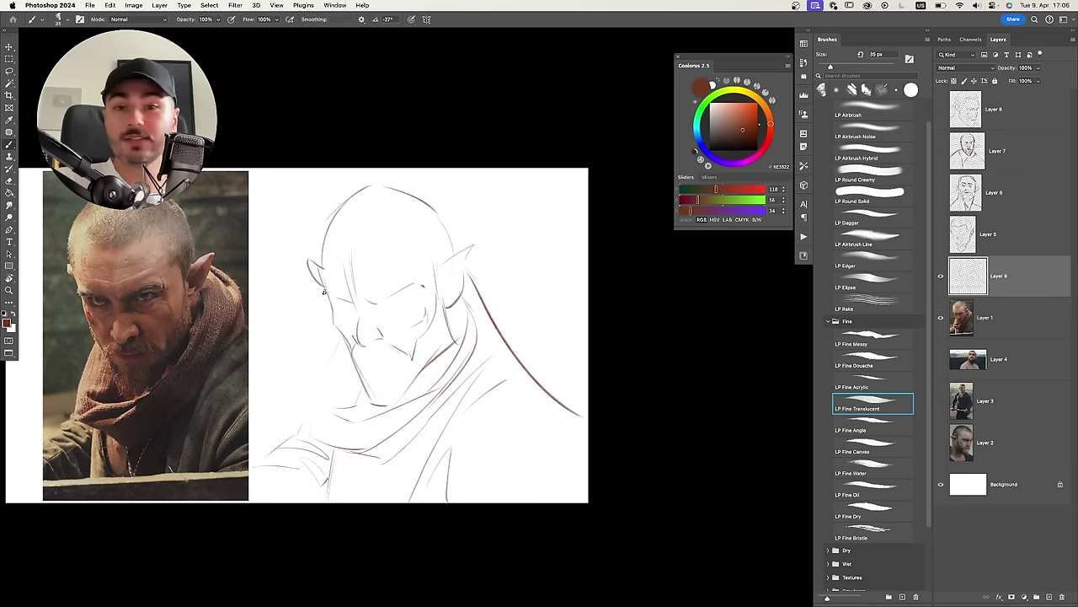
pyautogui.hotkey('ctrl', 'z')
pyautogui.hotkey('ctrl', 'z')
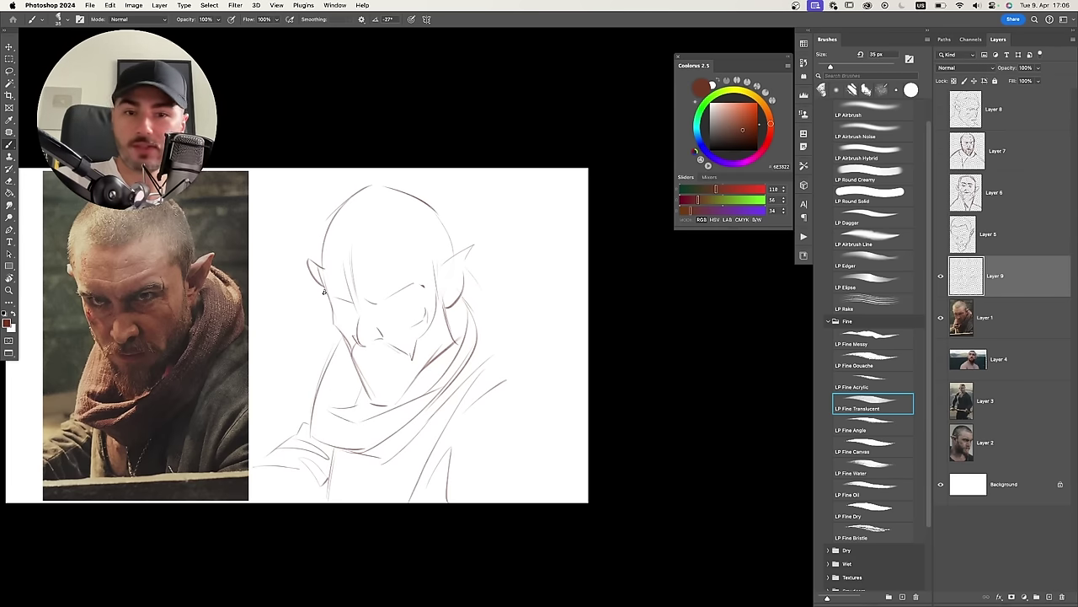
# Redraw the scarf's rounded outer edge and the shoulder line sloping down from it.
pyautogui.moveTo(465, 278)
pyautogui.mouseDown()
pyautogui.moveTo(484, 306)
pyautogui.moveTo(466, 274)
pyautogui.moveTo(480, 323)
pyautogui.moveTo(499, 325)
pyautogui.moveTo(488, 367)
pyautogui.mouseUp()
pyautogui.hotkey('ctrl', 'z')
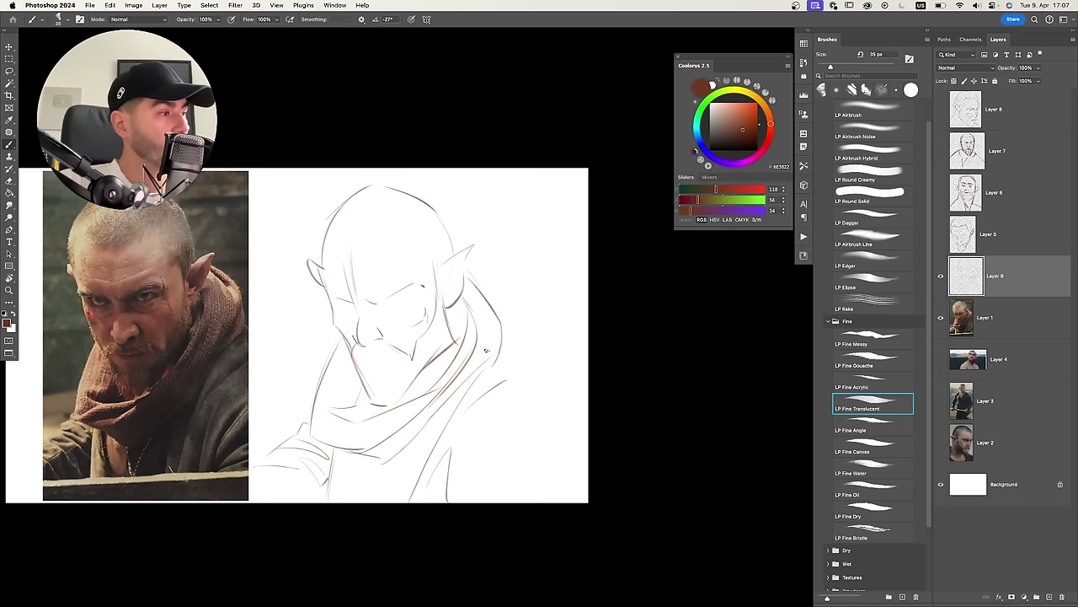
pyautogui.hotkey('ctrl', 'z')
pyautogui.moveTo(503, 323); pyautogui.dragTo(468, 382)
pyautogui.moveTo(505, 344); pyautogui.dragTo(567, 411)
pyautogui.hotkey('ctrl', 'z')
pyautogui.moveTo(501, 343); pyautogui.dragTo(550, 428)
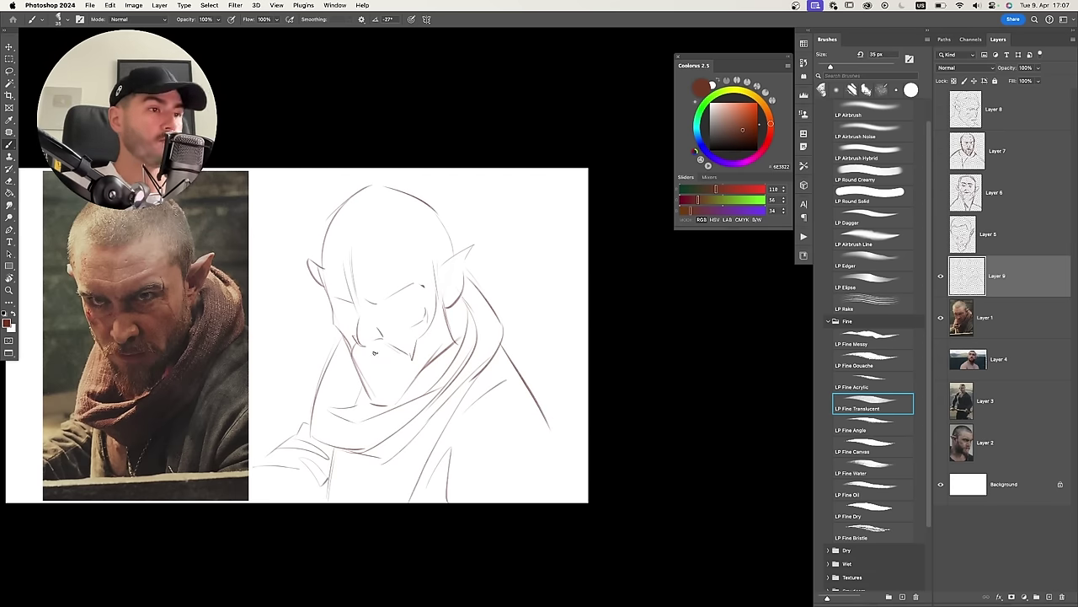
# Sketch the mouth, moustache and beard shape beneath the nose.
pyautogui.moveTo(363, 360); pyautogui.dragTo(390, 363)
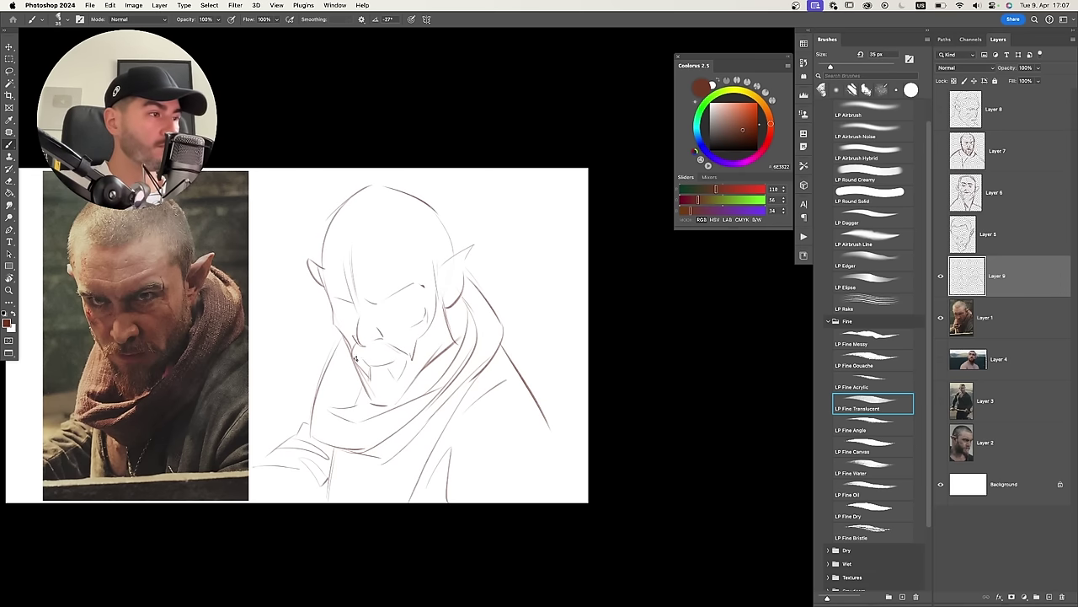
pyautogui.moveTo(355, 359); pyautogui.dragTo(410, 359)
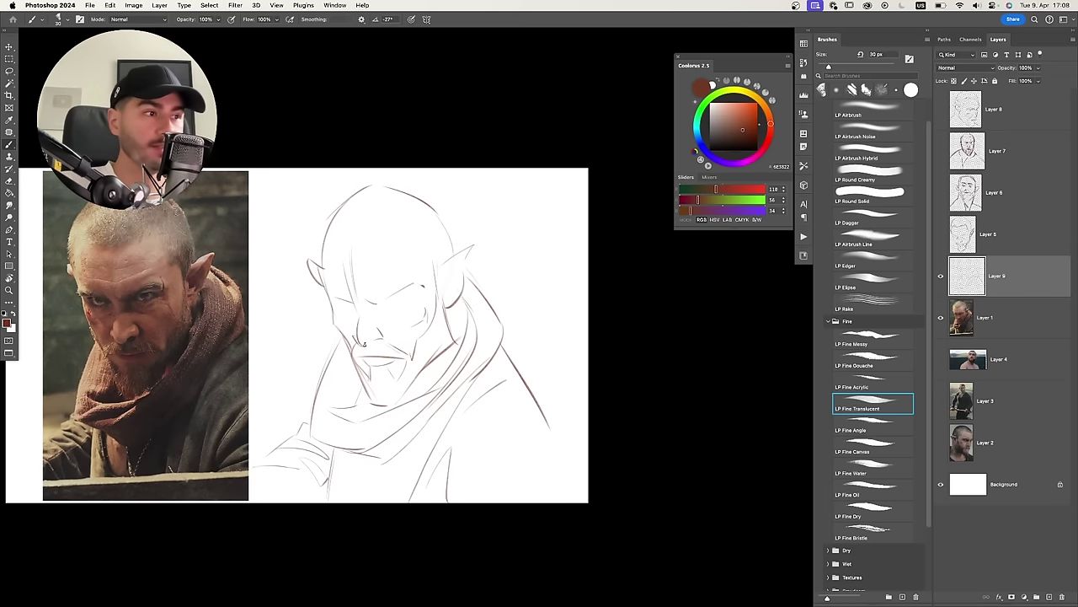
# Try white strokes over the moustache and mouth of the scarf photo, and undo them.
pyautogui.scroll(2, 364, 343)
pyautogui.moveTo(372, 297); pyautogui.dragTo(492, 284)
pyautogui.scroll(6, 198, 320)
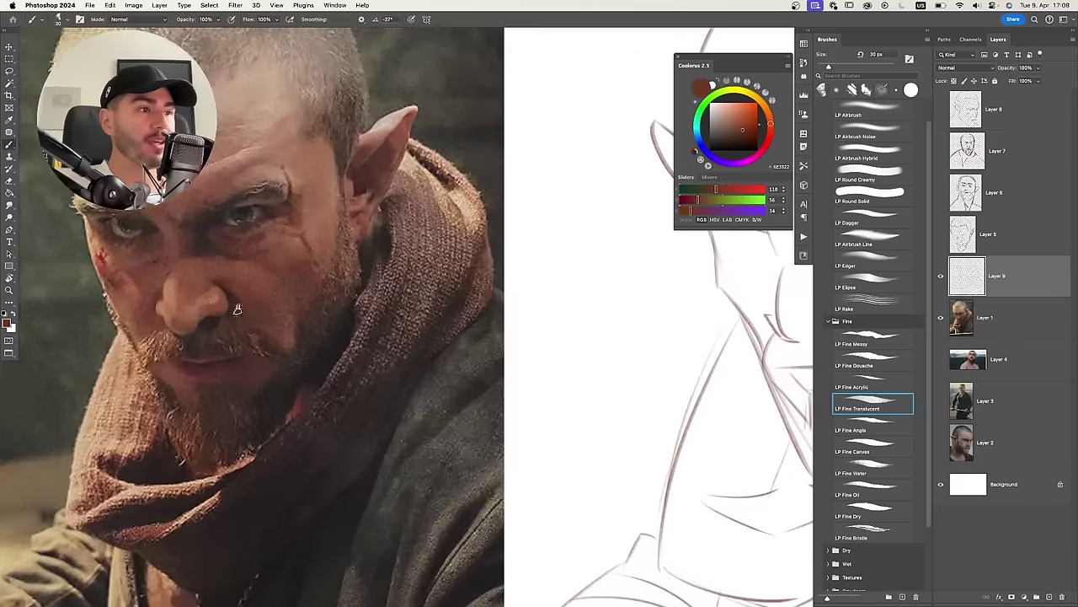
pyautogui.moveTo(257, 361); pyautogui.dragTo(305, 351)
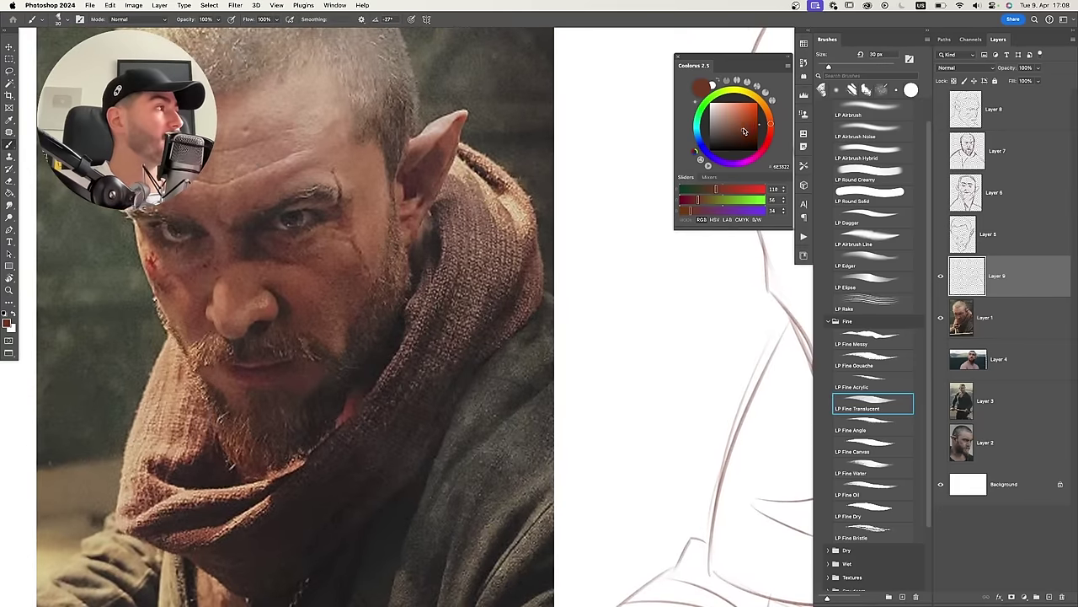
pyautogui.press('x')
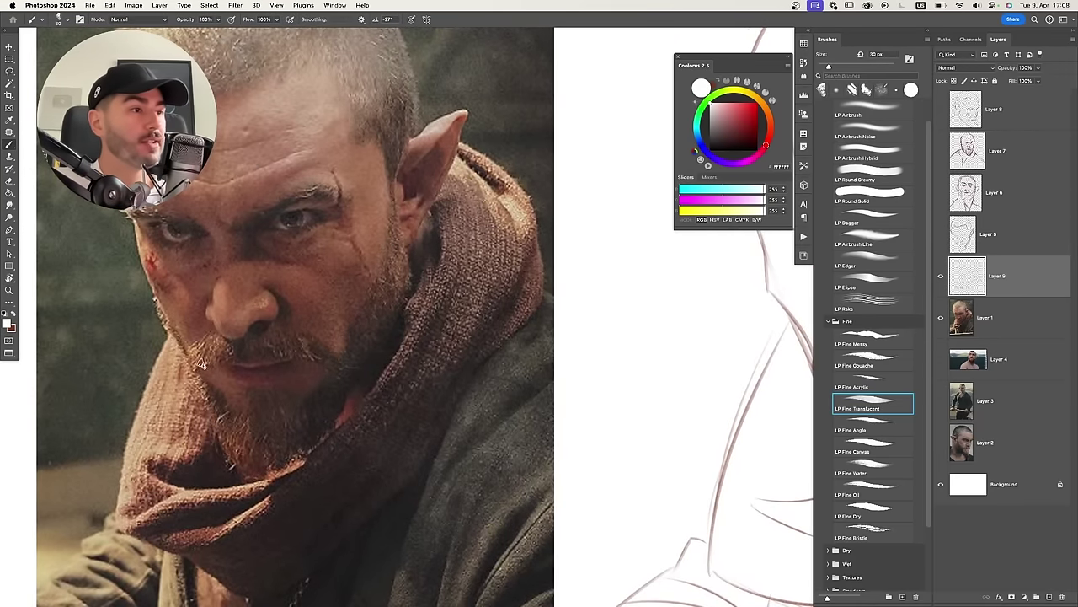
pyautogui.moveTo(210, 366)
pyautogui.mouseDown()
pyautogui.moveTo(227, 345)
pyautogui.moveTo(238, 358)
pyautogui.moveTo(270, 347)
pyautogui.moveTo(302, 356)
pyautogui.moveTo(332, 333)
pyautogui.mouseUp()
pyautogui.hotkey('ctrl', 'z')
pyautogui.hotkey('ctrl', 'z')
pyautogui.hotkey('ctrl', 'z')
pyautogui.hotkey('ctrl', 'z')
pyautogui.hotkey('ctrl', 'z')
pyautogui.hotkey('ctrl', 'z')
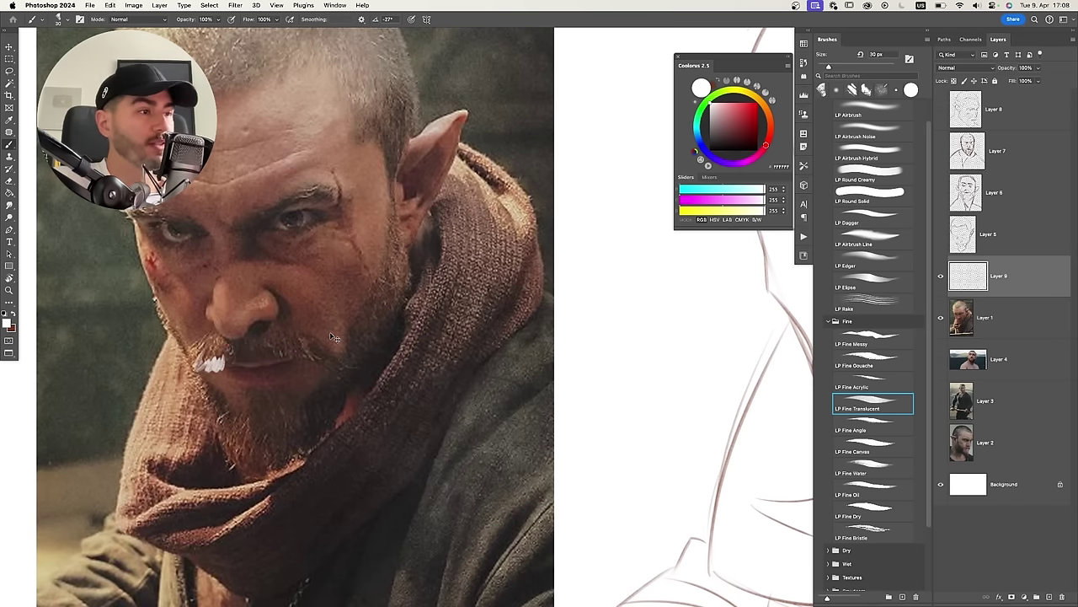
pyautogui.moveTo(202, 364); pyautogui.dragTo(318, 361)
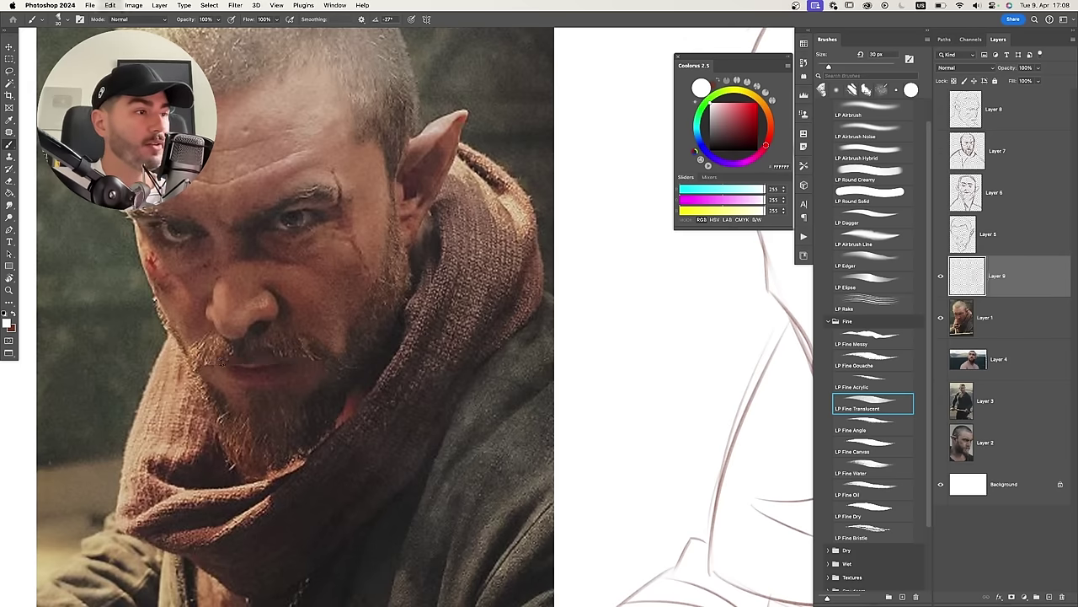
pyautogui.hotkey('ctrl', 'z')
# Return to the LP Fine Translucent brush in brown 6E3822 and refine the underside of the nose.
pyautogui.moveTo(657, 291)
pyautogui.mouseDown()
pyautogui.moveTo(531, 298)
pyautogui.moveTo(558, 306)
pyautogui.moveTo(544, 292)
pyautogui.mouseUp()
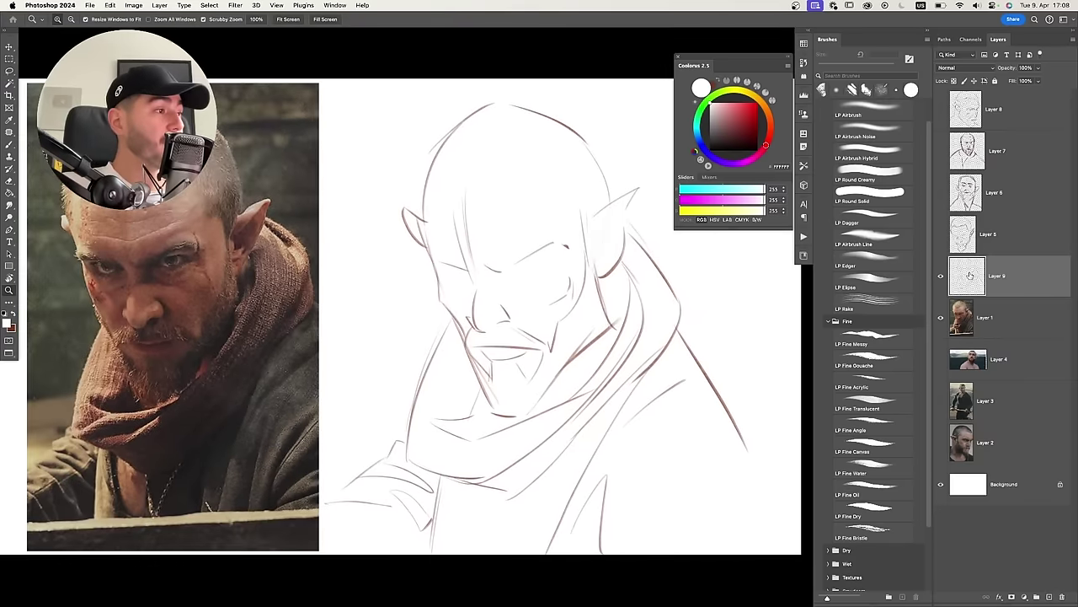
pyautogui.click(873, 404)
pyautogui.keyDown('alt'); pyautogui.click(481, 347); pyautogui.keyUp('alt')
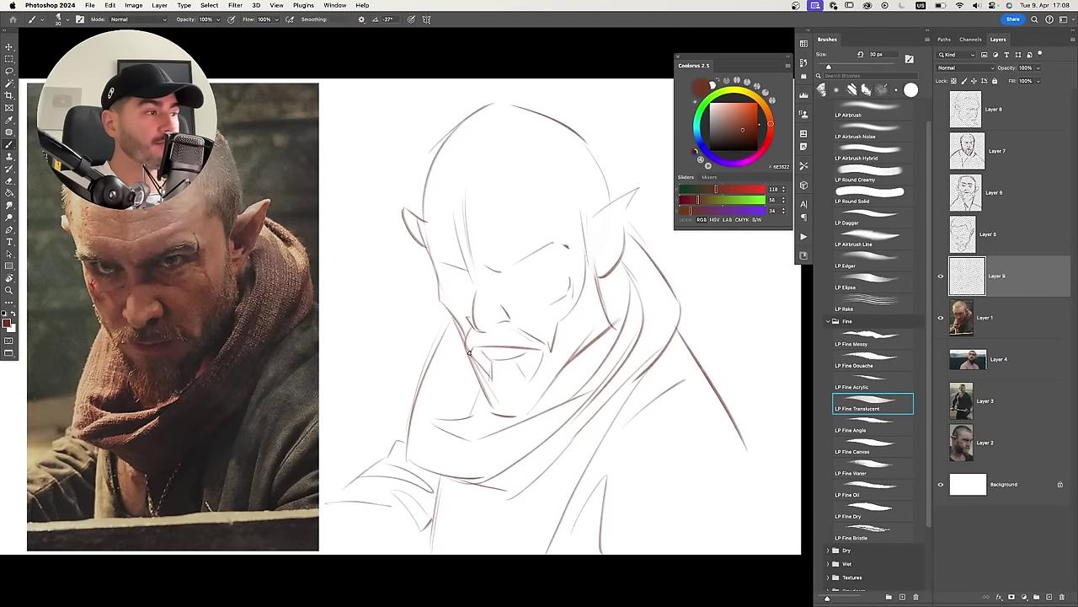
pyautogui.scroll(-1, 487, 350)
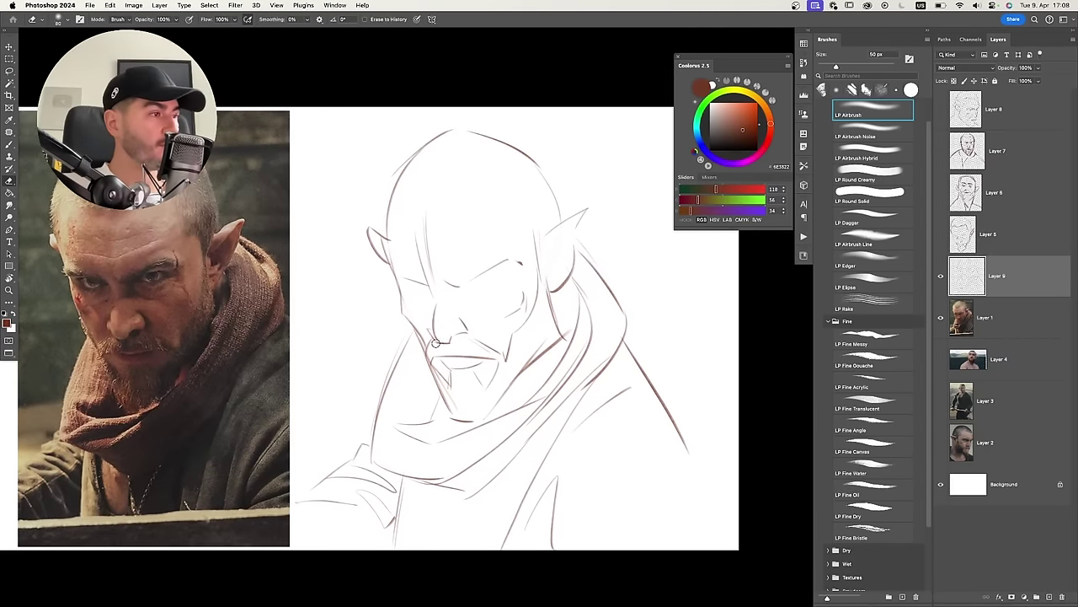
pyautogui.scroll(1, 434, 337)
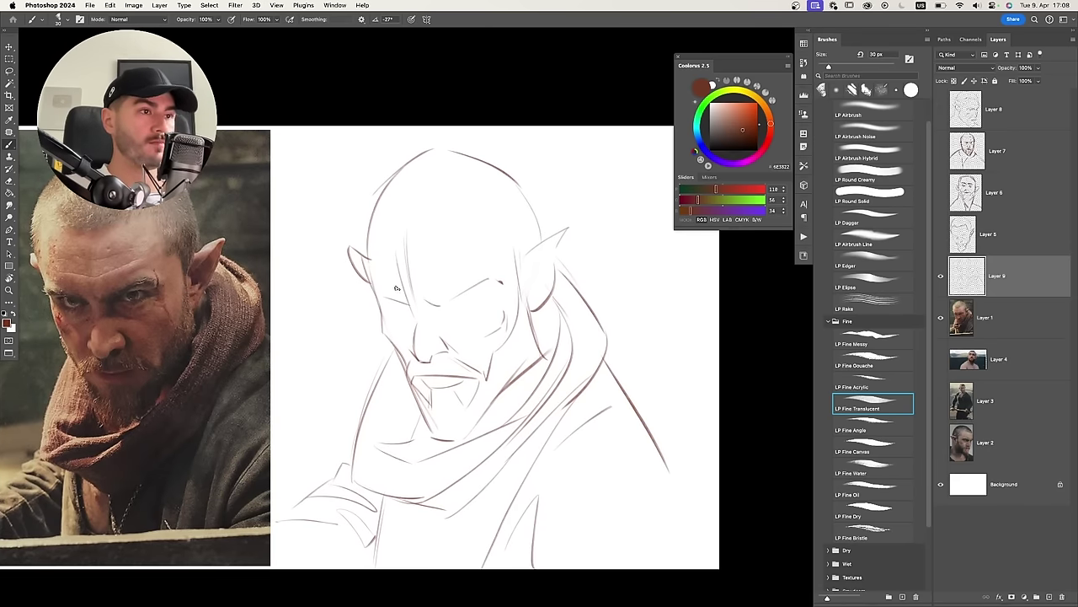
# Erase the forehead guide lines and redraw the eyebrows as darker, slanted strokes.
pyautogui.scroll(2, 434, 337)
pyautogui.press('e')
pyautogui.press('b')
pyautogui.moveTo(367, 292)
pyautogui.mouseDown()
pyautogui.moveTo(409, 311)
pyautogui.moveTo(500, 283)
pyautogui.moveTo(453, 300)
pyautogui.moveTo(471, 299)
pyautogui.mouseUp()
pyautogui.press('super+z')
pyautogui.press('super+z')
pyautogui.press('super+z')
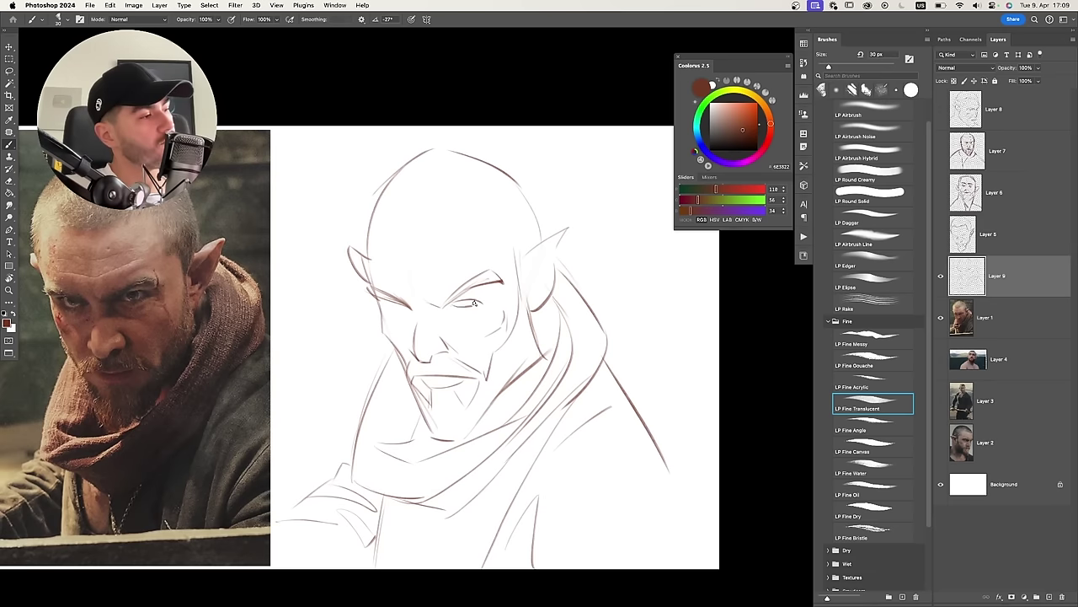
# Sketch the eye details beneath the brows and add creases across the forehead.
pyautogui.moveTo(389, 306); pyautogui.dragTo(401, 306)
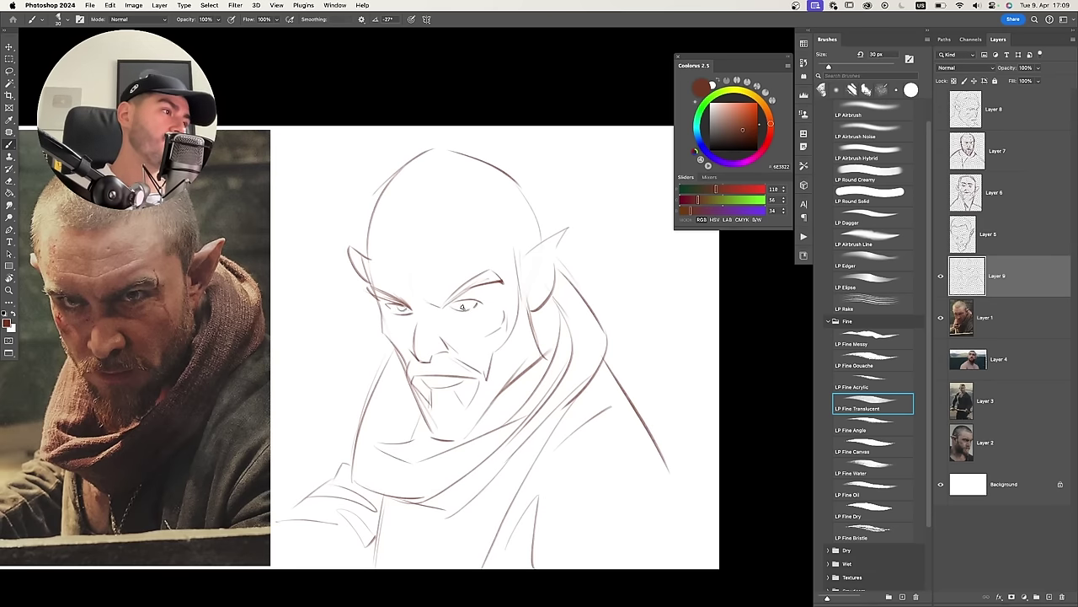
pyautogui.scroll(-2, 454, 301)
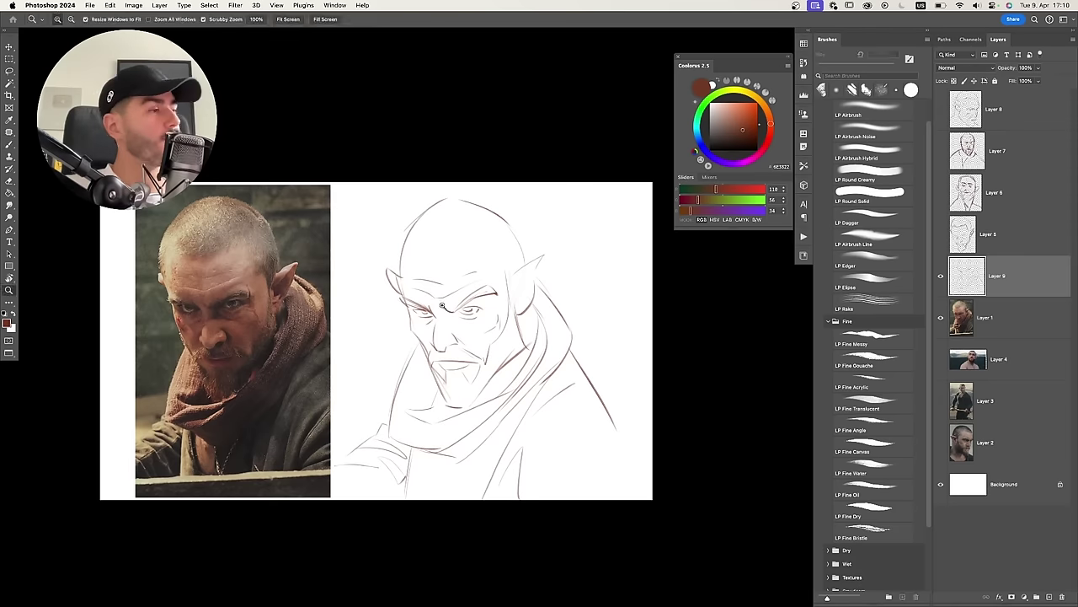
# Clean up the line portrait's eyes with the eraser and darken the near eye's pupil.
pyautogui.scroll(2, 427, 319)
pyautogui.press('e')
pyautogui.scroll(2, 425, 320)
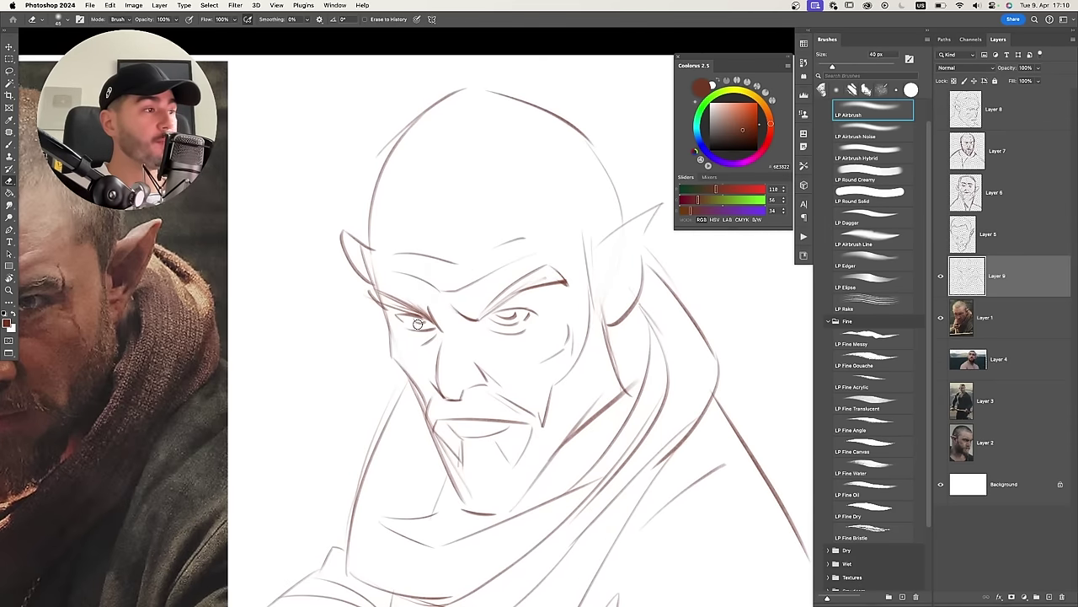
pyautogui.press('z')
pyautogui.scroll(-1, 413, 317)
pyautogui.press('b')
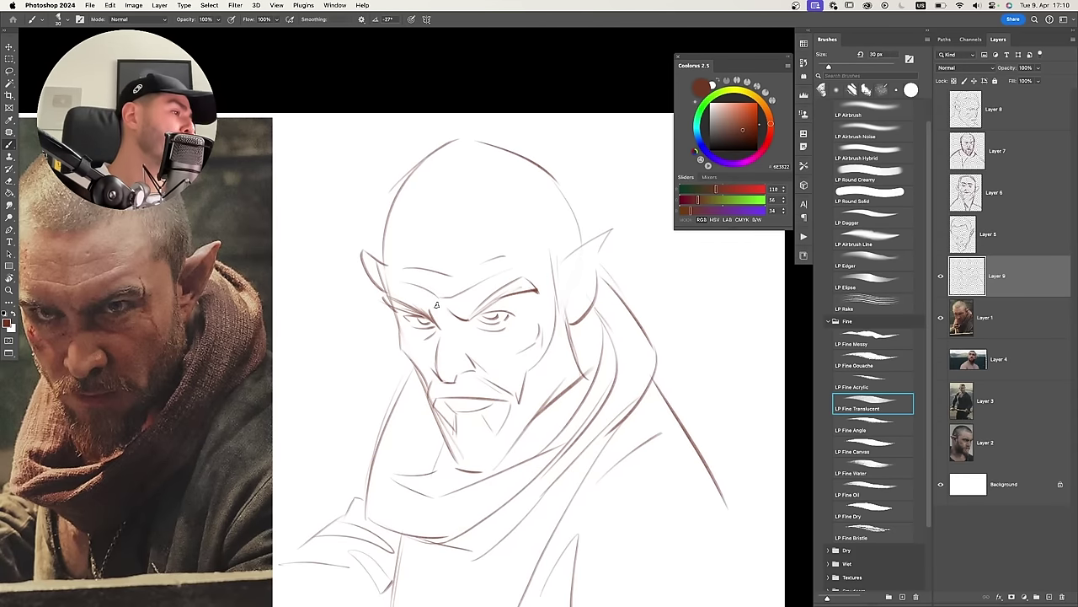
pyautogui.press('z')
pyautogui.moveTo(438, 305)
pyautogui.mouseDown()
pyautogui.moveTo(440, 281)
pyautogui.moveTo(501, 269)
pyautogui.moveTo(481, 262)
pyautogui.mouseUp()
pyautogui.press('e')
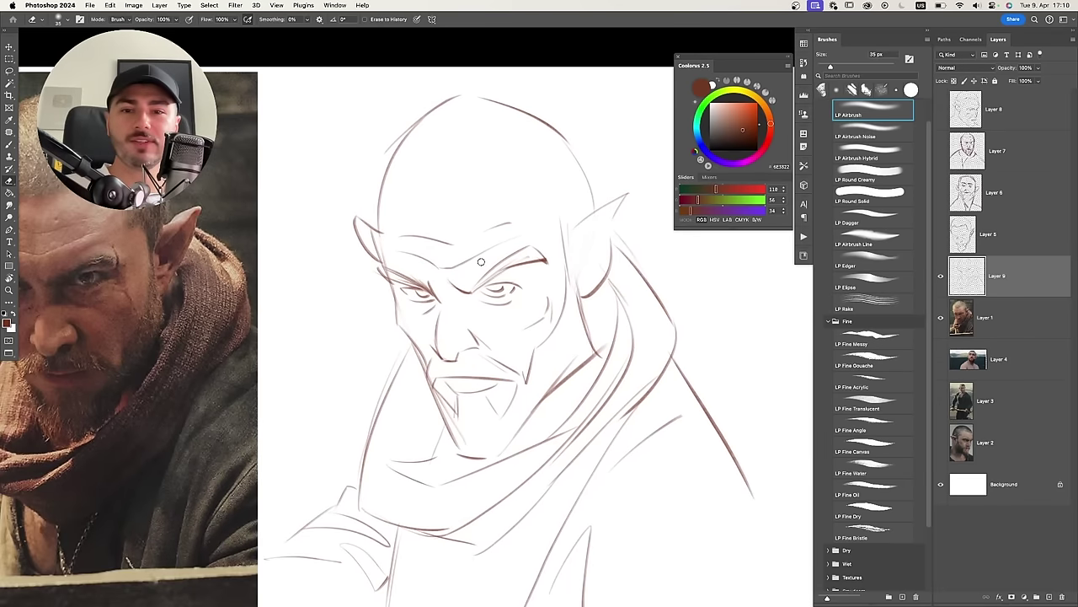
pyautogui.scroll(2, 480, 262)
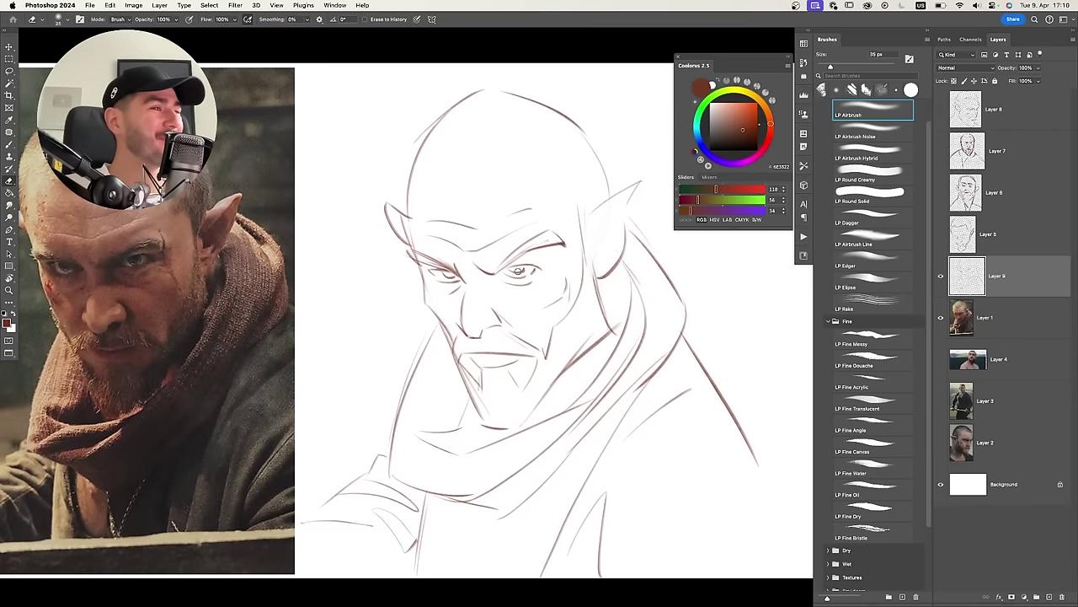
pyautogui.press('b')
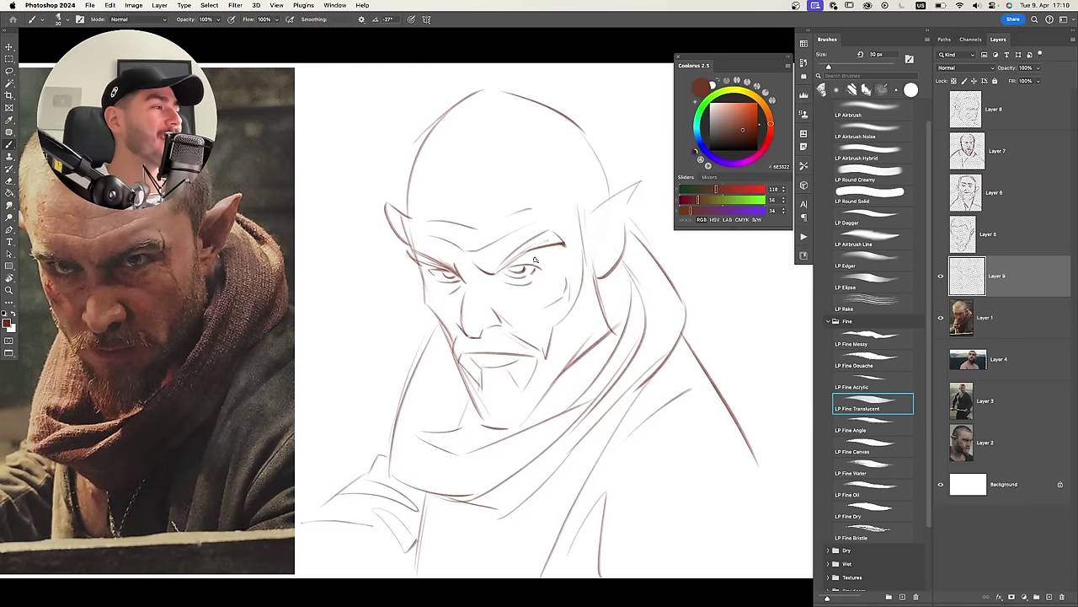
# Darken the far eye towards its inner corner and erase stray lines inside the near eye.
pyautogui.scroll(-2, 534, 260)
pyautogui.scroll(1, 573, 226)
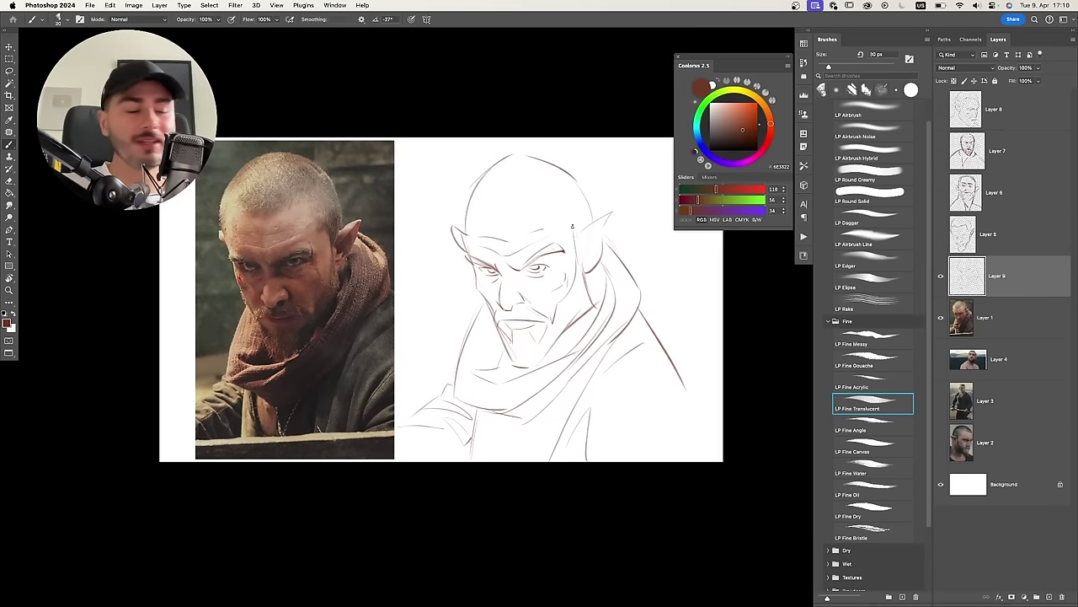
pyautogui.scroll(2, 522, 264)
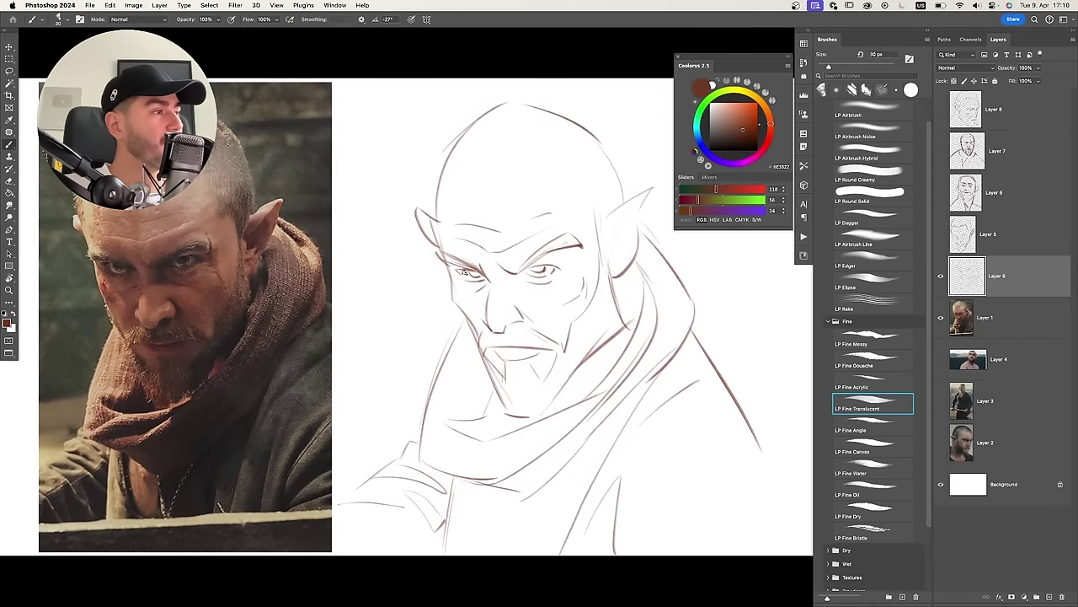
pyautogui.moveTo(459, 270); pyautogui.dragTo(487, 274)
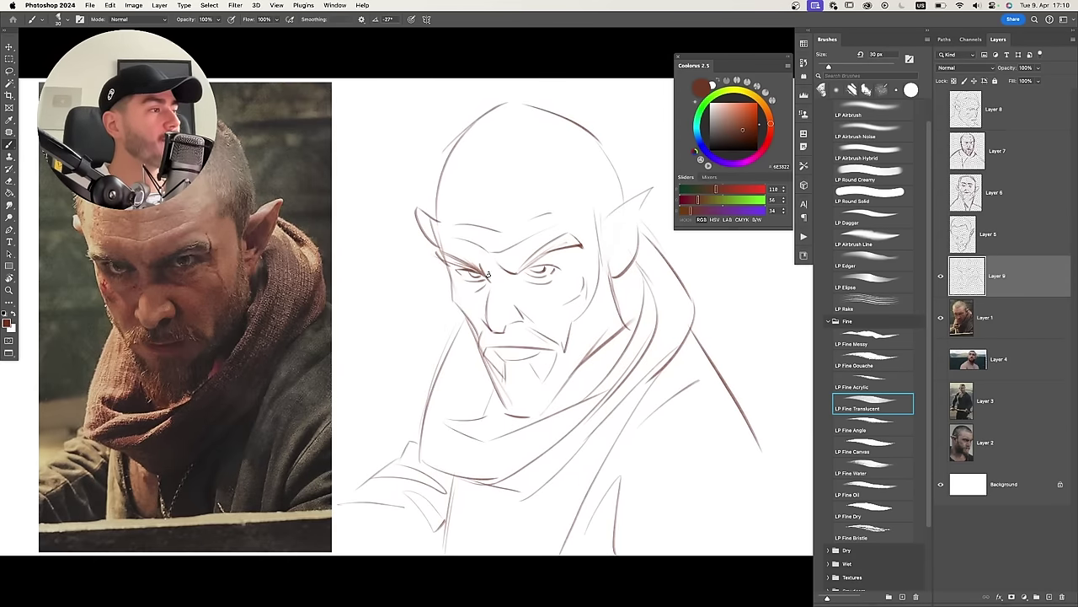
pyautogui.press('e')
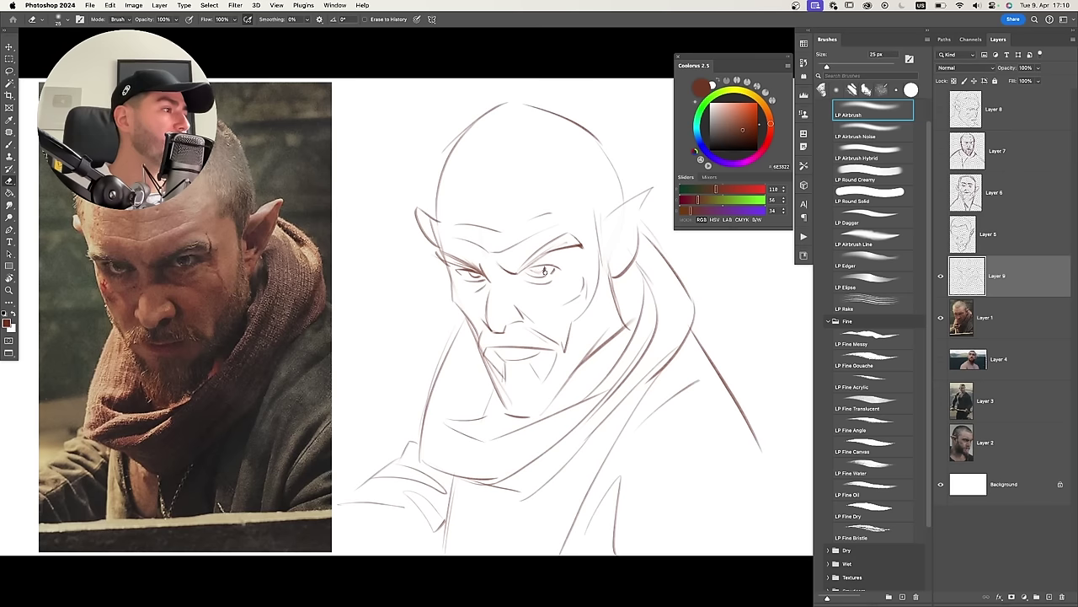
pyautogui.press('b')
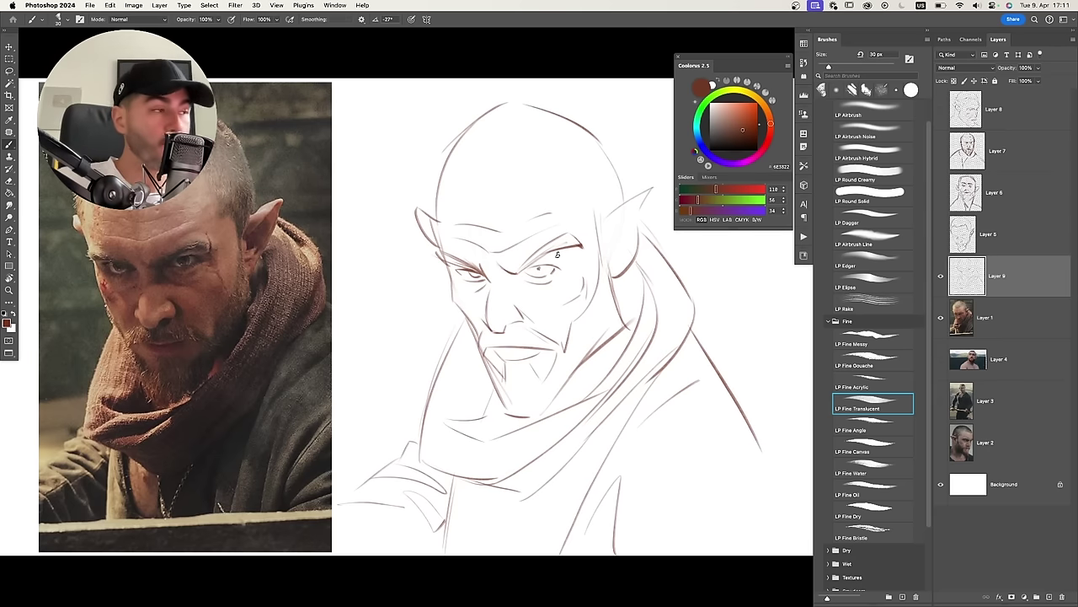
# Redraw the near eye's lids and pupil and sketch the first hairline strokes across the upper forehead.
pyautogui.moveTo(532, 269)
pyautogui.mouseDown()
pyautogui.moveTo(563, 268)
pyautogui.moveTo(532, 240)
pyautogui.mouseUp()
pyautogui.press('super+z')
pyautogui.press('super+space')
pyautogui.scroll(2, 564, 271)
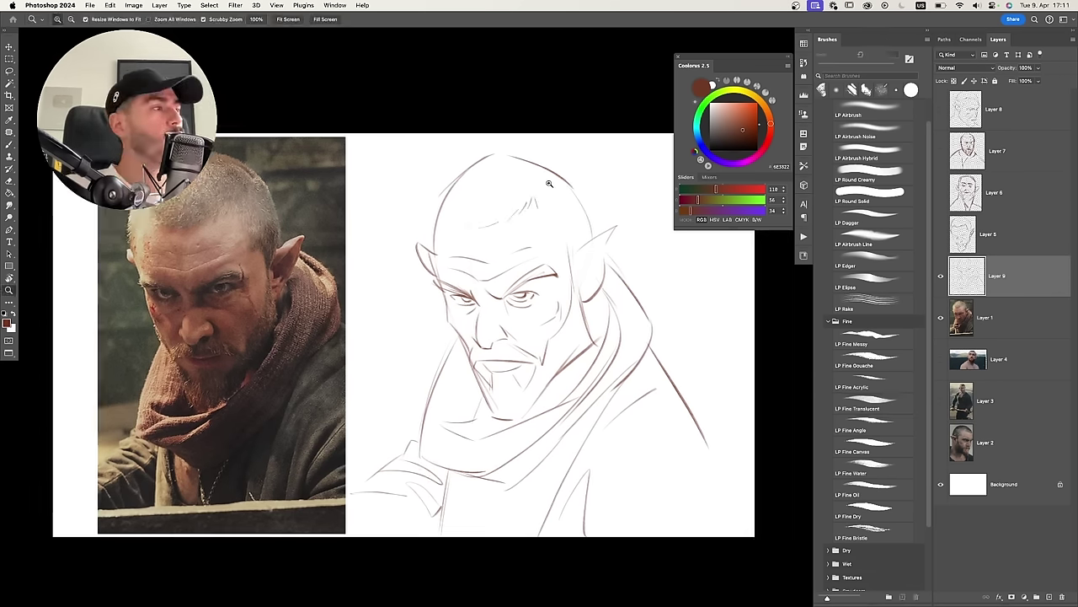
pyautogui.moveTo(549, 180)
pyautogui.mouseDown()
pyautogui.moveTo(489, 238)
pyautogui.moveTo(532, 236)
pyautogui.moveTo(498, 228)
pyautogui.moveTo(520, 243)
pyautogui.mouseUp()
pyautogui.moveTo(221, 244); pyautogui.dragTo(265, 252)
pyautogui.moveTo(191, 295)
pyautogui.mouseDown()
pyautogui.moveTo(272, 224)
pyautogui.moveTo(310, 335)
pyautogui.mouseUp()
pyautogui.hotkey('ctrl', 'z')
# Sketch the hairline down the near temple towards the ear with the LP Fine Translucent brush at 25 px.
pyautogui.press('z')
pyautogui.moveTo(482, 256)
pyautogui.mouseDown()
pyautogui.moveTo(207, 284)
pyautogui.moveTo(481, 264)
pyautogui.moveTo(478, 255)
pyautogui.mouseUp()
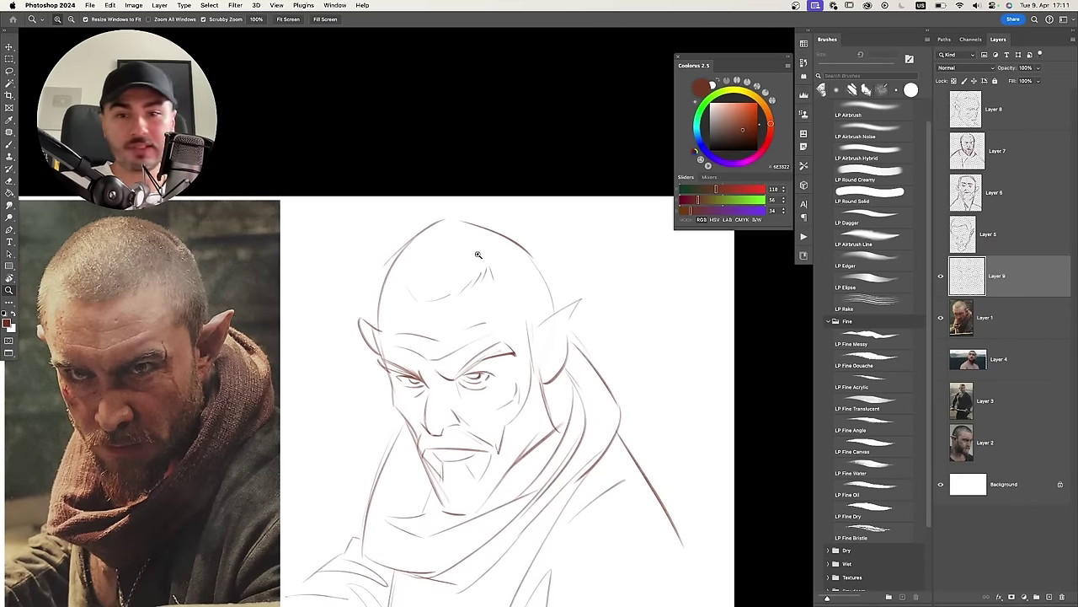
pyautogui.press('b')
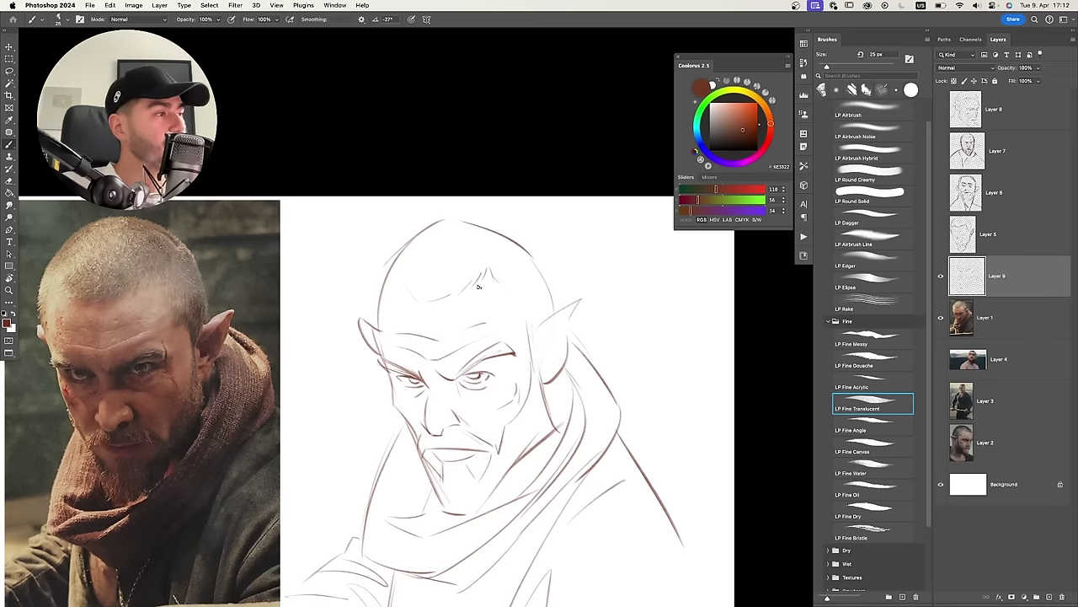
pyautogui.moveTo(464, 288)
pyautogui.mouseDown()
pyautogui.moveTo(489, 268)
pyautogui.moveTo(506, 289)
pyautogui.mouseUp()
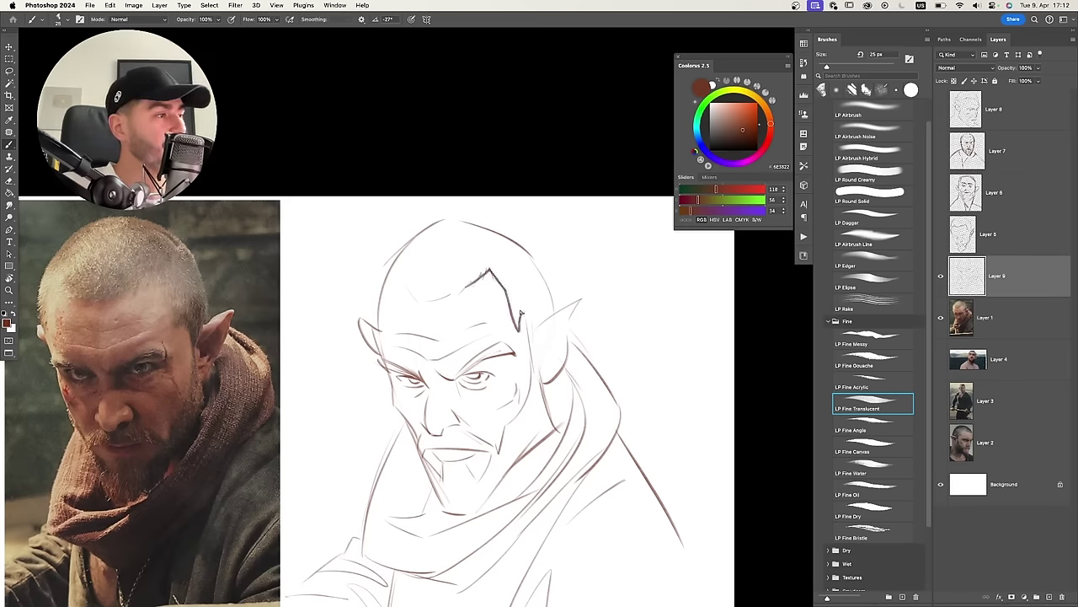
pyautogui.hotkey('ctrl', 'z')
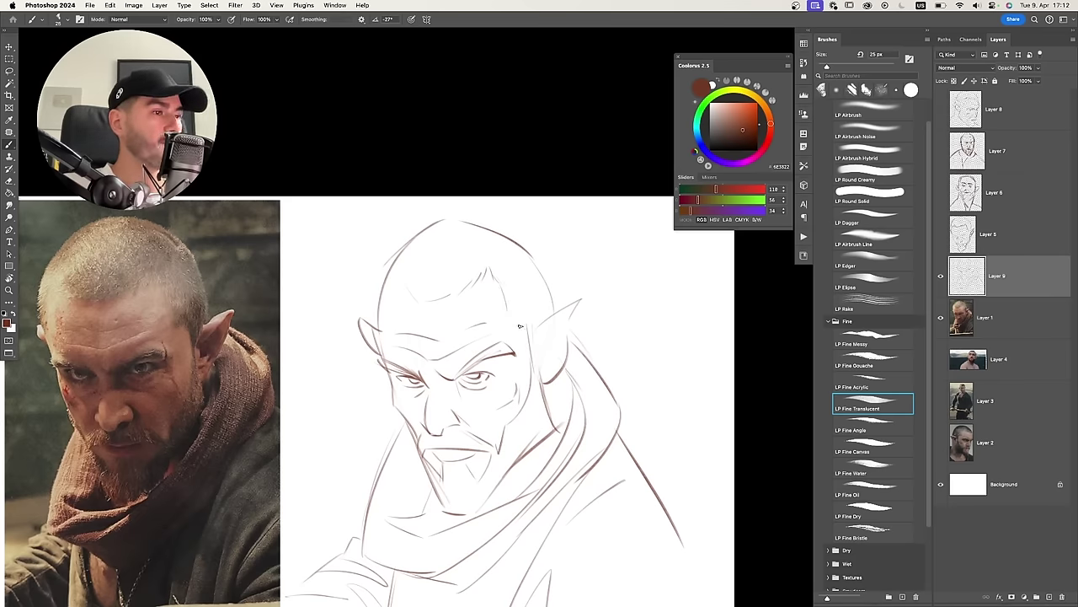
pyautogui.press('e')
pyautogui.press('b')
# Erase the old skull outline and redraw it fuller on the far side and tighter above the near ear.
pyautogui.moveTo(553, 309)
pyautogui.mouseDown()
pyautogui.moveTo(534, 269)
pyautogui.moveTo(547, 315)
pyautogui.mouseUp()
pyautogui.press('e')
pyautogui.moveTo(382, 327); pyautogui.dragTo(433, 221)
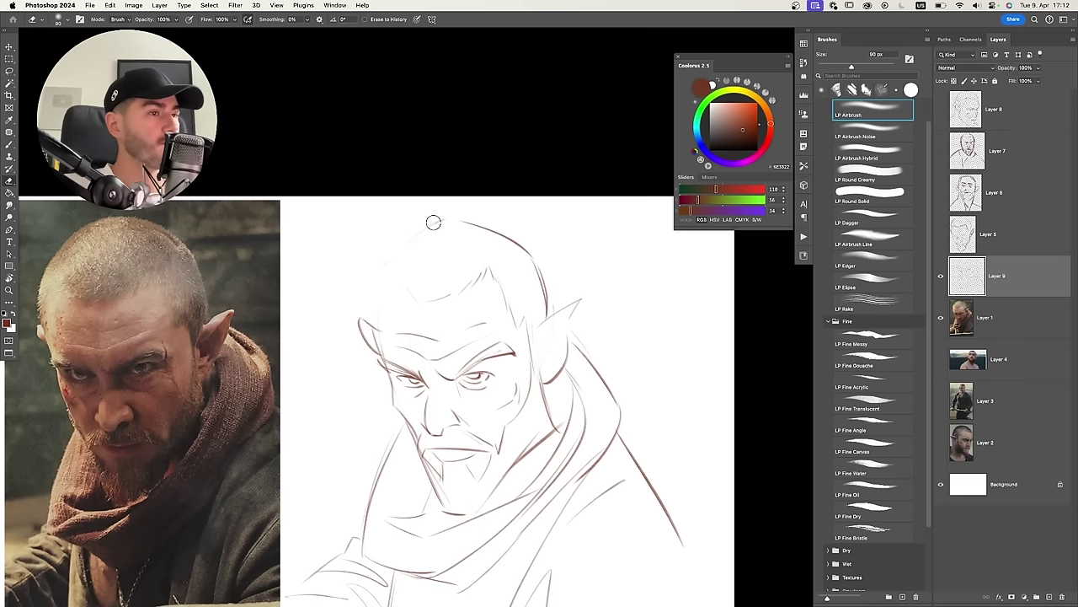
pyautogui.press('b')
pyautogui.moveTo(381, 354)
pyautogui.mouseDown()
pyautogui.moveTo(365, 300)
pyautogui.moveTo(398, 286)
pyautogui.moveTo(379, 280)
pyautogui.moveTo(451, 220)
pyautogui.mouseUp()
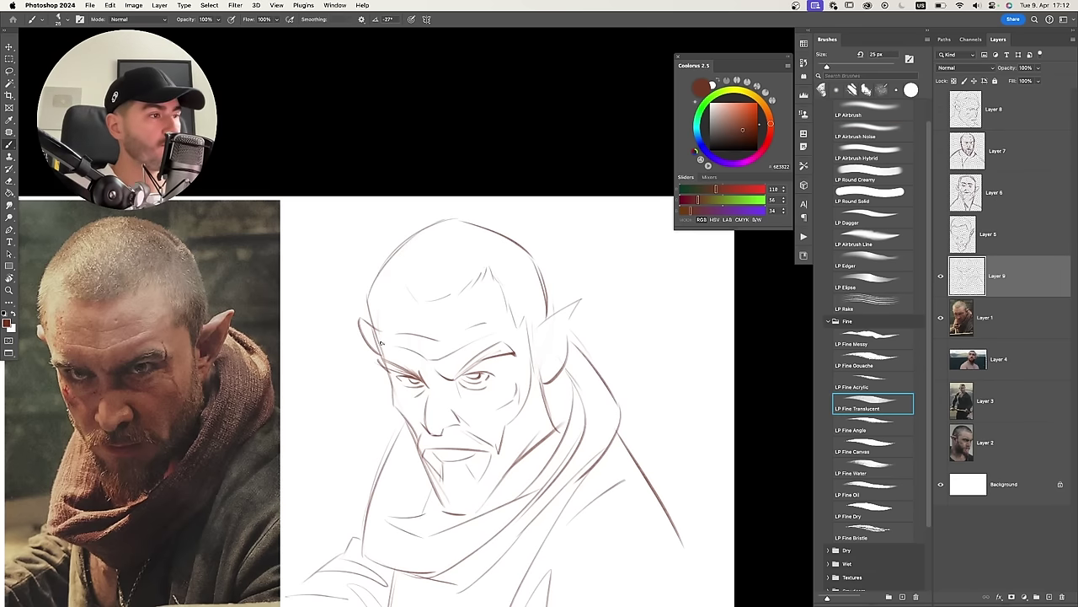
# Complete the jagged hairline across the forehead down to the far temple.
pyautogui.moveTo(376, 325)
pyautogui.mouseDown()
pyautogui.moveTo(397, 276)
pyautogui.moveTo(415, 302)
pyautogui.mouseUp()
pyautogui.moveTo(472, 244); pyautogui.dragTo(421, 253)
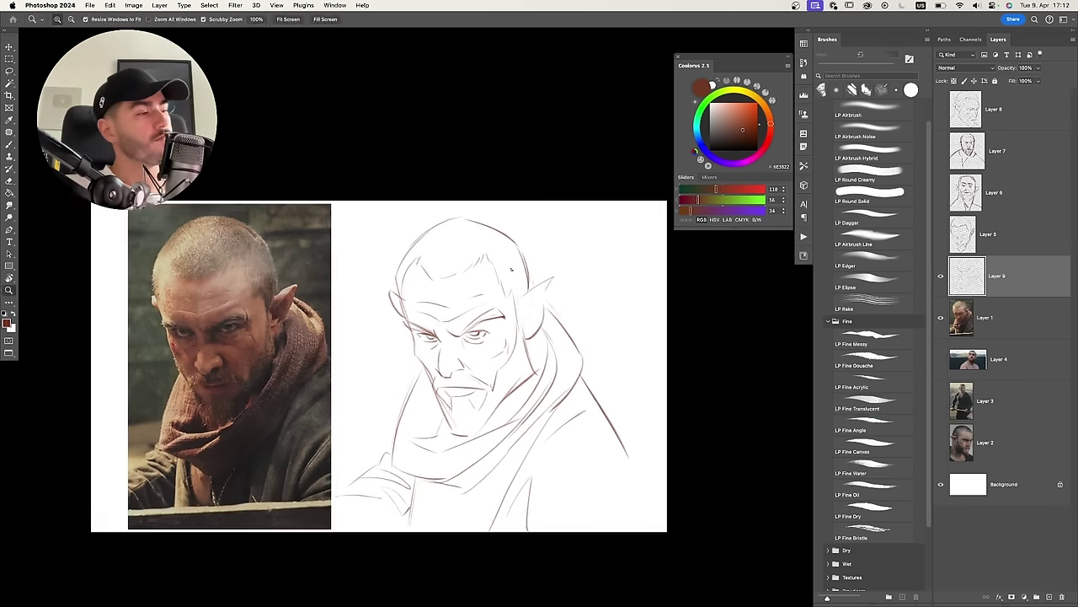
pyautogui.moveTo(433, 291); pyautogui.dragTo(482, 252)
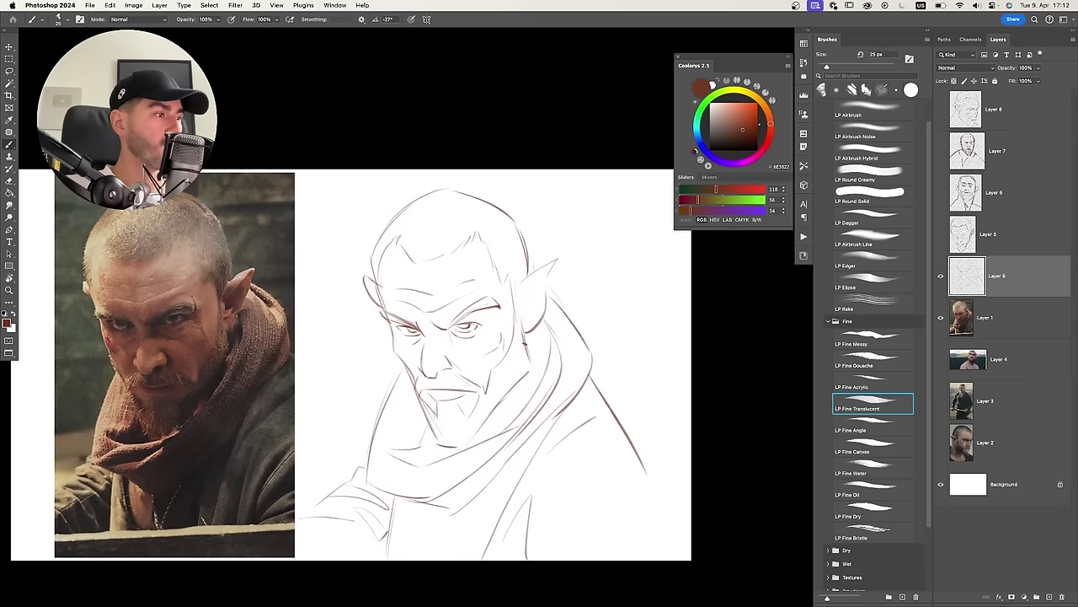
pyautogui.moveTo(373, 253)
pyautogui.mouseDown()
pyautogui.moveTo(447, 178)
pyautogui.moveTo(529, 277)
pyautogui.mouseUp()
# Refine the neck and beard lines and add a curved fold below the near shoulder.
pyautogui.hscroll(1, 600, 401)
pyautogui.scroll(-1, 600, 401)
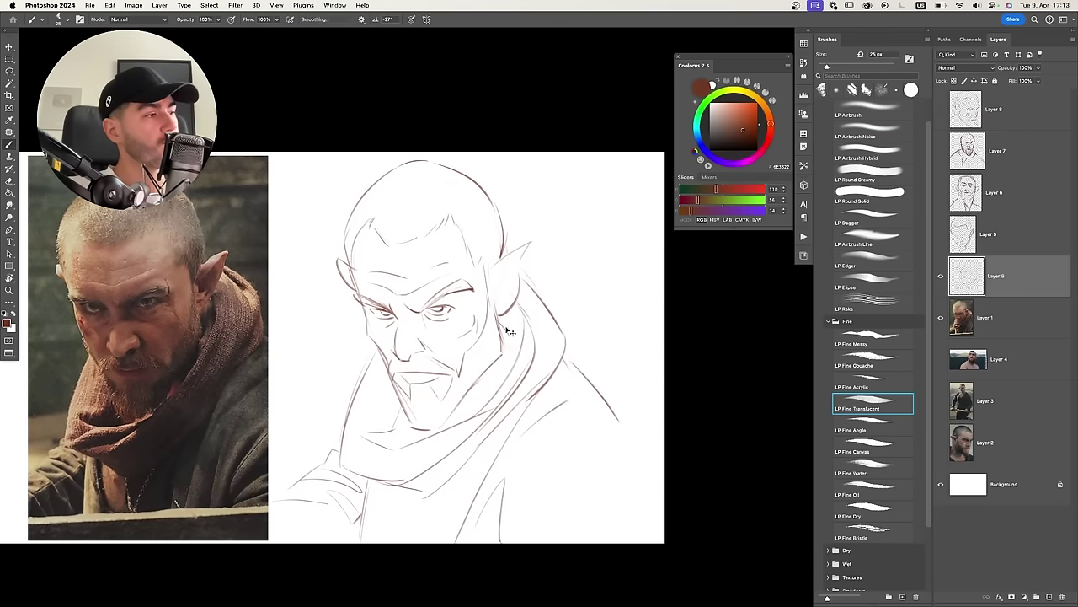
pyautogui.moveTo(518, 312); pyautogui.dragTo(509, 363)
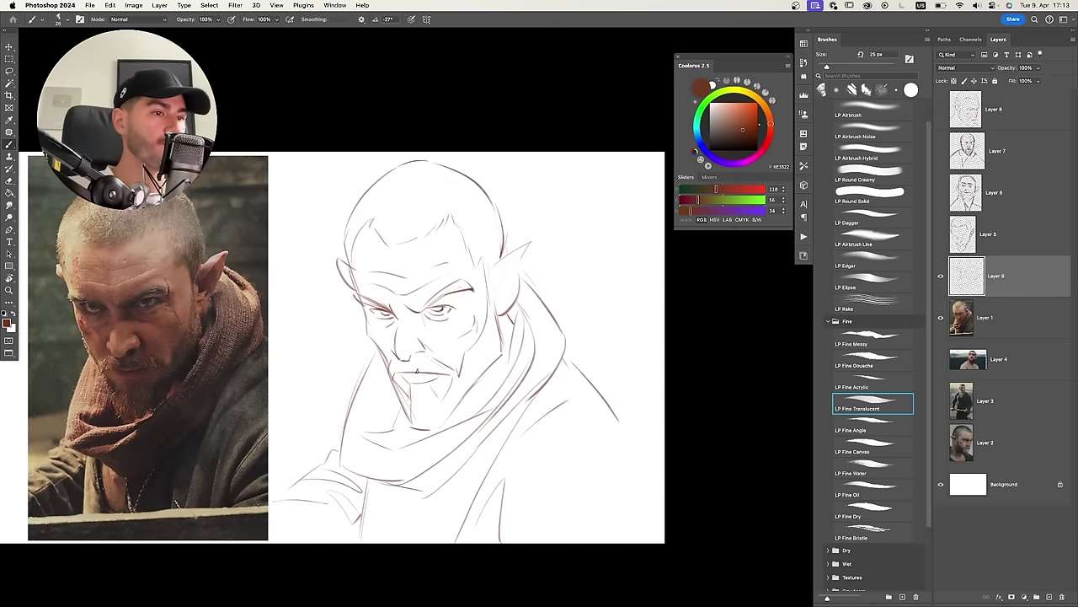
pyautogui.hscroll(1, 529, 322)
pyautogui.scroll(-1, 529, 322)
pyautogui.moveTo(578, 404); pyautogui.dragTo(548, 463)
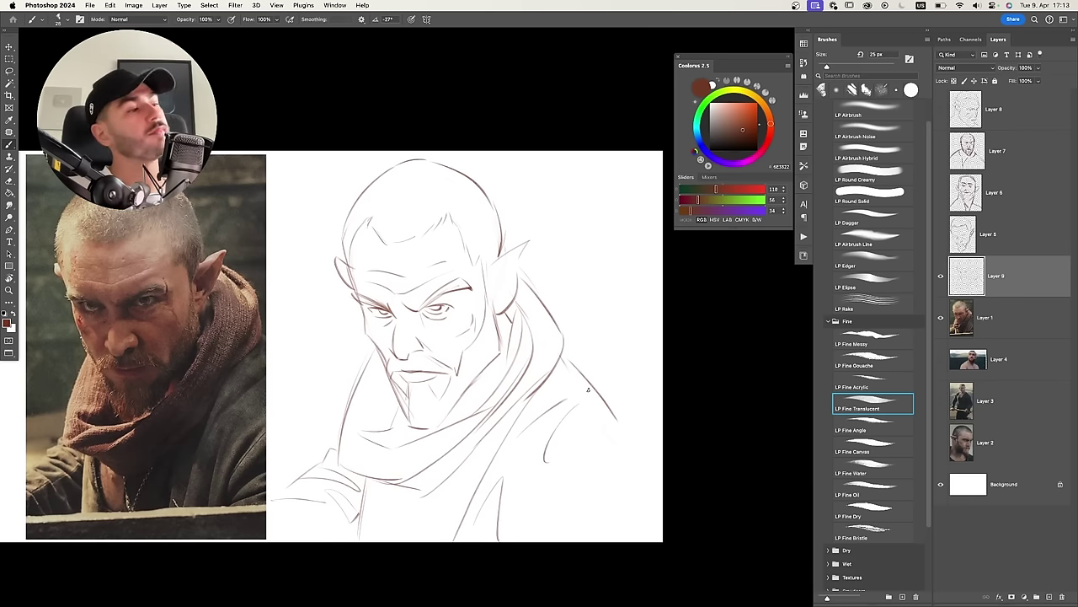
pyautogui.moveTo(544, 378); pyautogui.dragTo(514, 350)
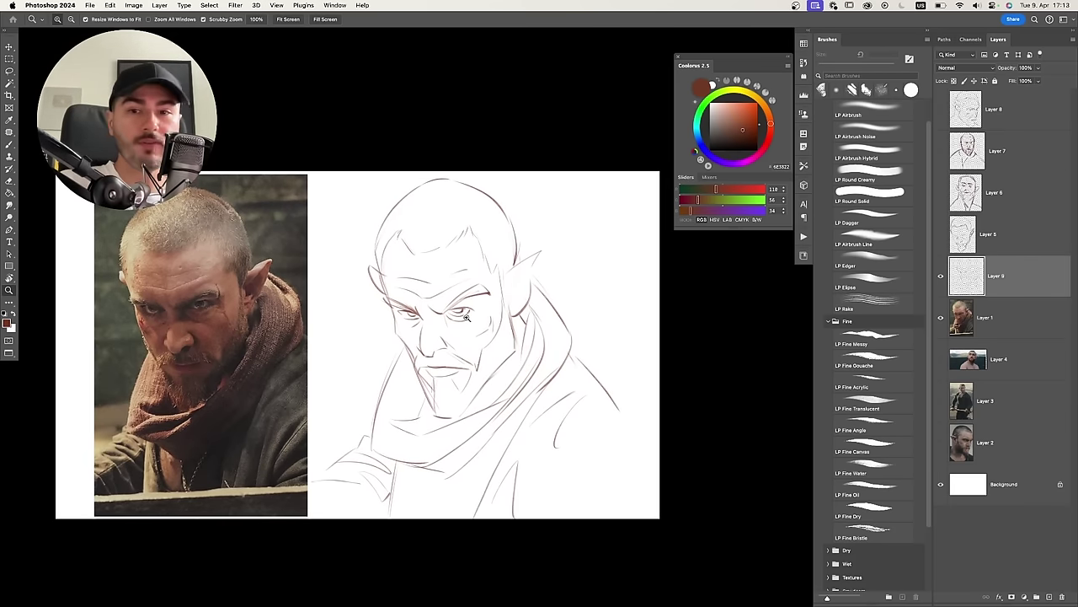
# Flip the whole canvas horizontally, mirroring both the reference photo and the line portrait.
pyautogui.moveTo(465, 317); pyautogui.dragTo(450, 306)
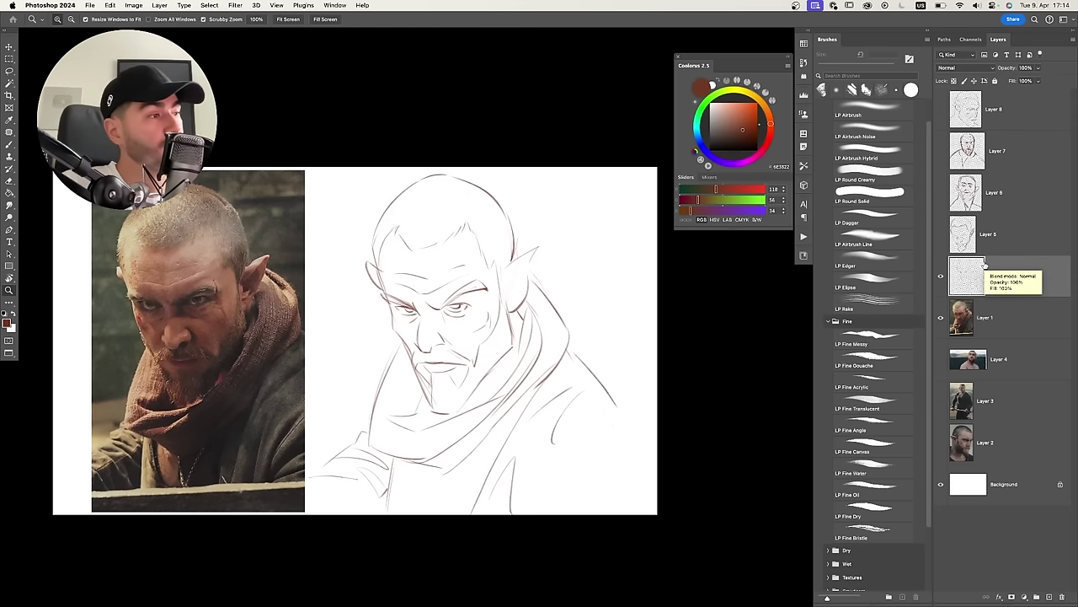
pyautogui.press('super+shift+h')
pyautogui.moveTo(448, 311); pyautogui.dragTo(512, 311)
pyautogui.press('e')
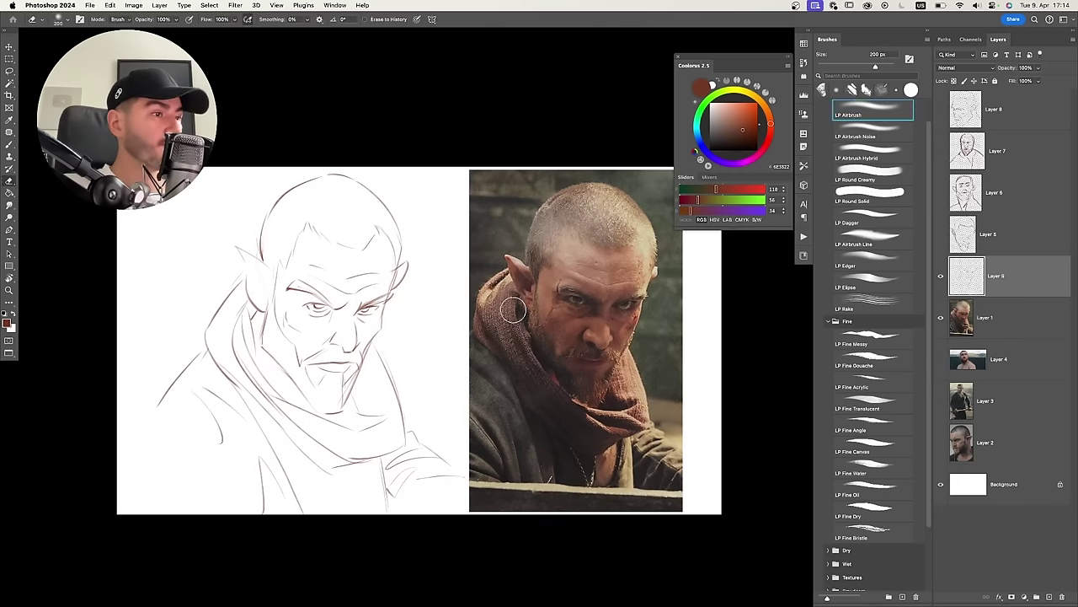
# Redraw the near shoulder as one long slope from behind the ear to the upper arm with a 40 px brush.
pyautogui.press('b')
pyautogui.moveTo(238, 285)
pyautogui.mouseDown()
pyautogui.moveTo(139, 416)
pyautogui.moveTo(141, 430)
pyautogui.mouseUp()
pyautogui.press('super+z')
pyautogui.press('super+z')
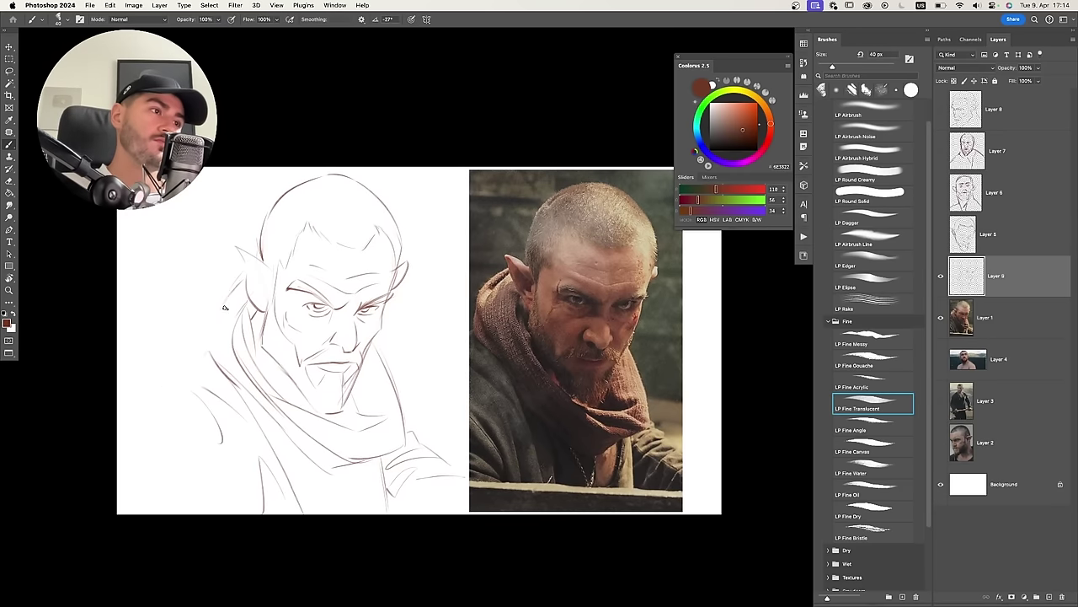
pyautogui.moveTo(247, 281); pyautogui.dragTo(149, 403)
pyautogui.press('super+z')
pyautogui.moveTo(208, 340)
pyautogui.mouseDown()
pyautogui.moveTo(245, 286)
pyautogui.moveTo(290, 436)
pyautogui.mouseUp()
pyautogui.press('super+z')
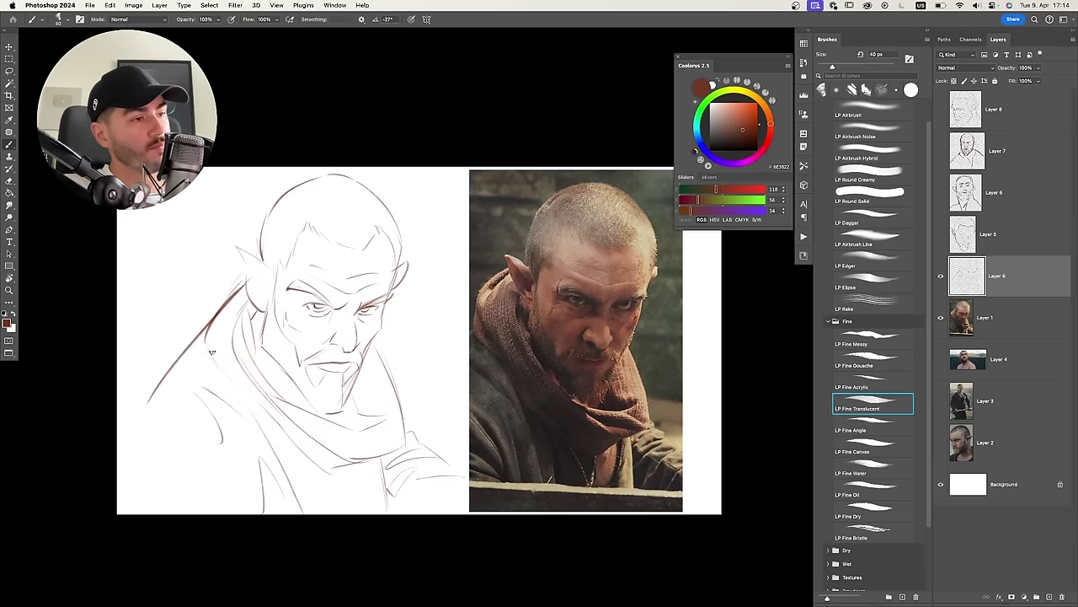
# Draw a darker lower edge of the scarf, running from the shoulder diagonally down to the chest.
pyautogui.moveTo(211, 350); pyautogui.dragTo(324, 465)
pyautogui.press('super+z')
pyautogui.moveTo(202, 333)
pyautogui.mouseDown()
pyautogui.moveTo(295, 432)
pyautogui.moveTo(241, 283)
pyautogui.moveTo(203, 324)
pyautogui.mouseUp()
pyautogui.press('super+z')
pyautogui.press('e')
pyautogui.press('b')
pyautogui.moveTo(204, 334)
pyautogui.mouseDown()
pyautogui.moveTo(259, 428)
pyautogui.moveTo(317, 460)
pyautogui.moveTo(183, 364)
pyautogui.moveTo(229, 305)
pyautogui.mouseUp()
pyautogui.press('super+z')
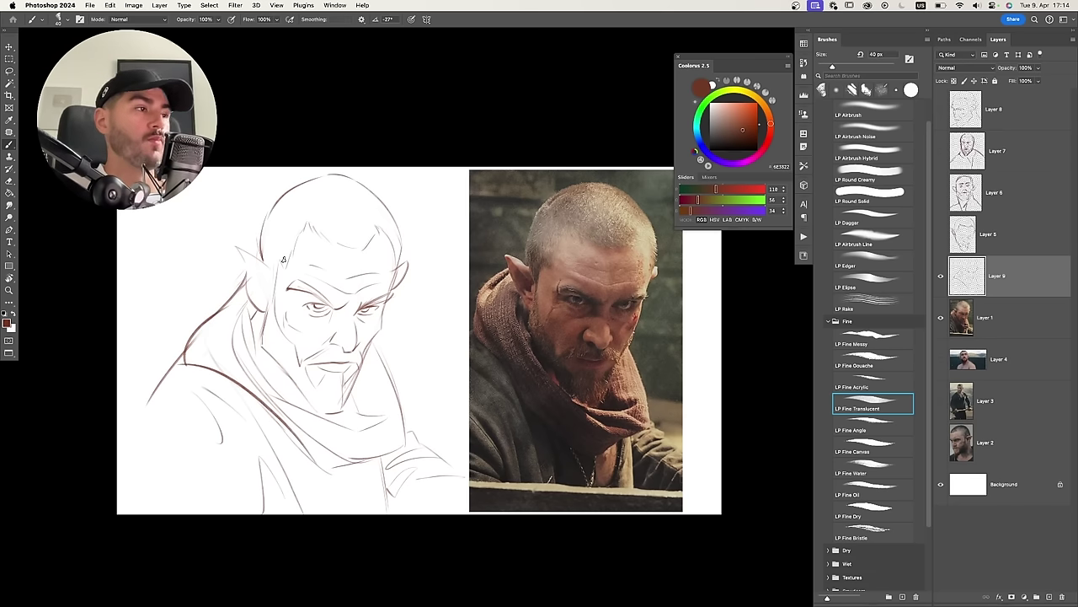
# Redraw the scarf's outer edge as a rounded curve between the near ear and the shoulder.
pyautogui.press('e')
pyautogui.moveTo(177, 364)
pyautogui.mouseDown()
pyautogui.moveTo(228, 292)
pyautogui.moveTo(238, 297)
pyautogui.mouseUp()
pyautogui.press('b')
pyautogui.press('super+z')
pyautogui.moveTo(186, 363); pyautogui.dragTo(234, 301)
pyautogui.press('super+z')
pyautogui.moveTo(192, 328); pyautogui.dragTo(247, 278)
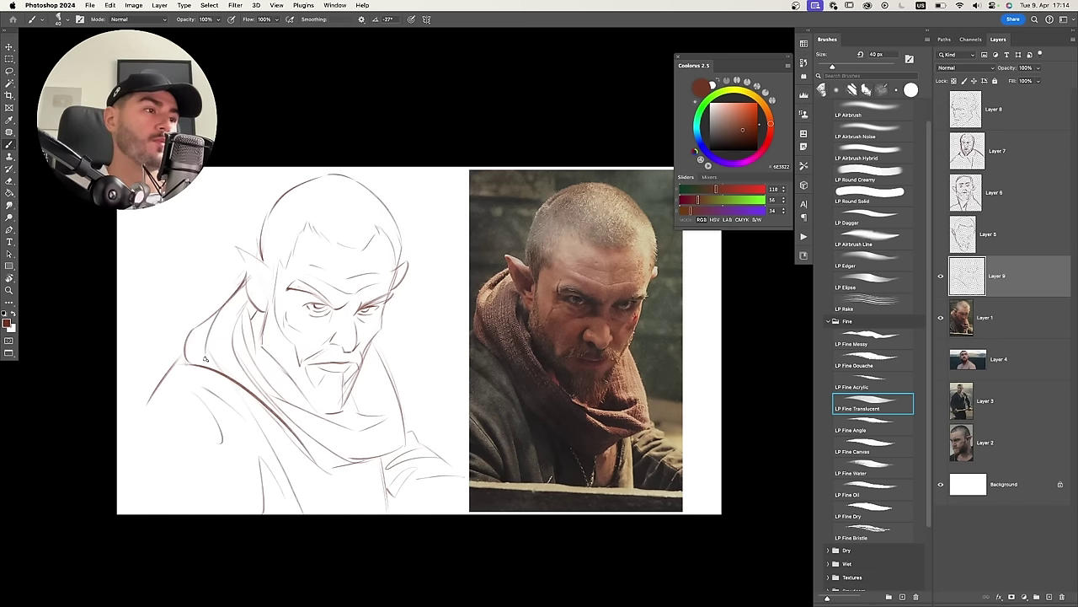
pyautogui.moveTo(207, 350); pyautogui.dragTo(236, 302)
# Rework the shoulder line outside the scarf so it slopes down to the upper arm.
pyautogui.press('e')
pyautogui.press('b')
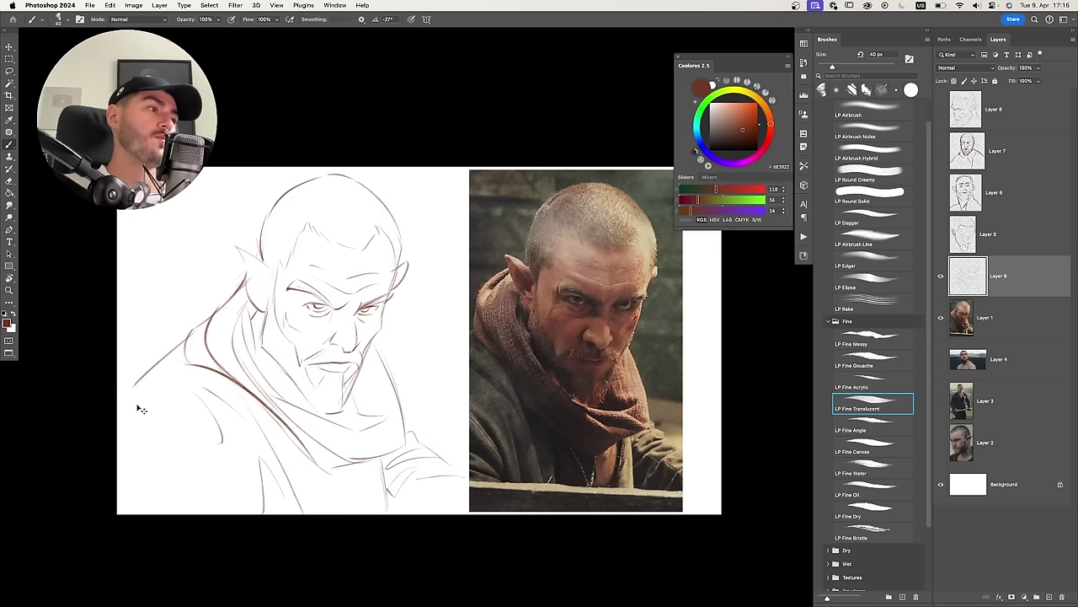
pyautogui.press('e')
pyautogui.press('b')
pyautogui.moveTo(166, 378)
pyautogui.mouseDown()
pyautogui.moveTo(230, 301)
pyautogui.moveTo(190, 364)
pyautogui.moveTo(221, 308)
pyautogui.mouseUp()
pyautogui.press('e')
pyautogui.press('b')
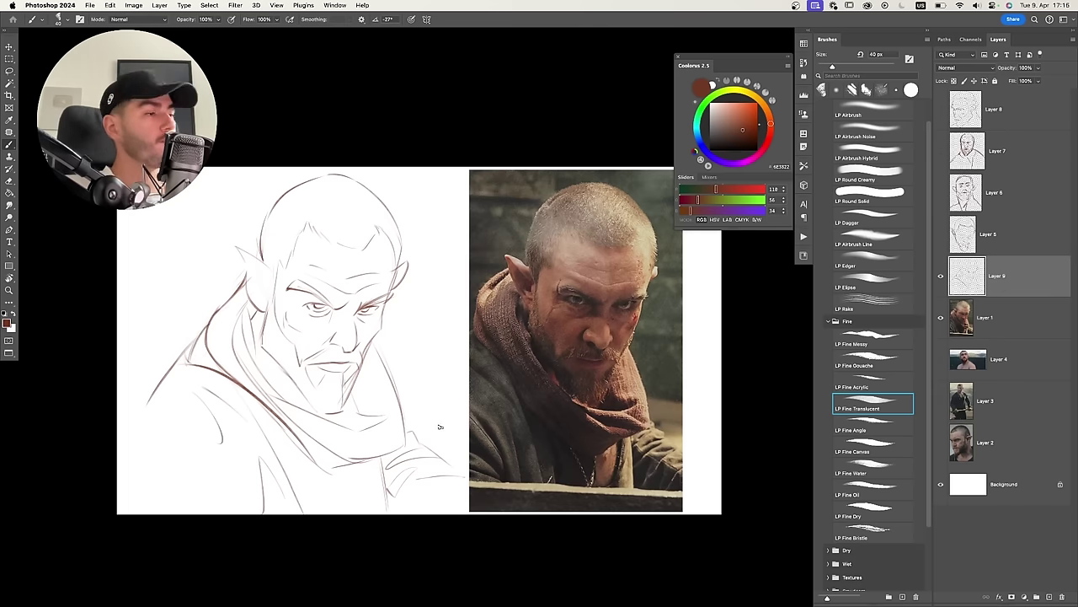
# Draw the shirt's V-shaped opening below the scarf and the jacket's front and sleeve edges down to the canvas edge.
pyautogui.hotkey('ctrl', 'z')
pyautogui.moveTo(364, 461)
pyautogui.mouseDown()
pyautogui.moveTo(336, 514)
pyautogui.moveTo(302, 522)
pyautogui.moveTo(346, 508)
pyautogui.moveTo(303, 461)
pyautogui.moveTo(343, 503)
pyautogui.mouseUp()
pyautogui.hotkey('ctrl', 'z')
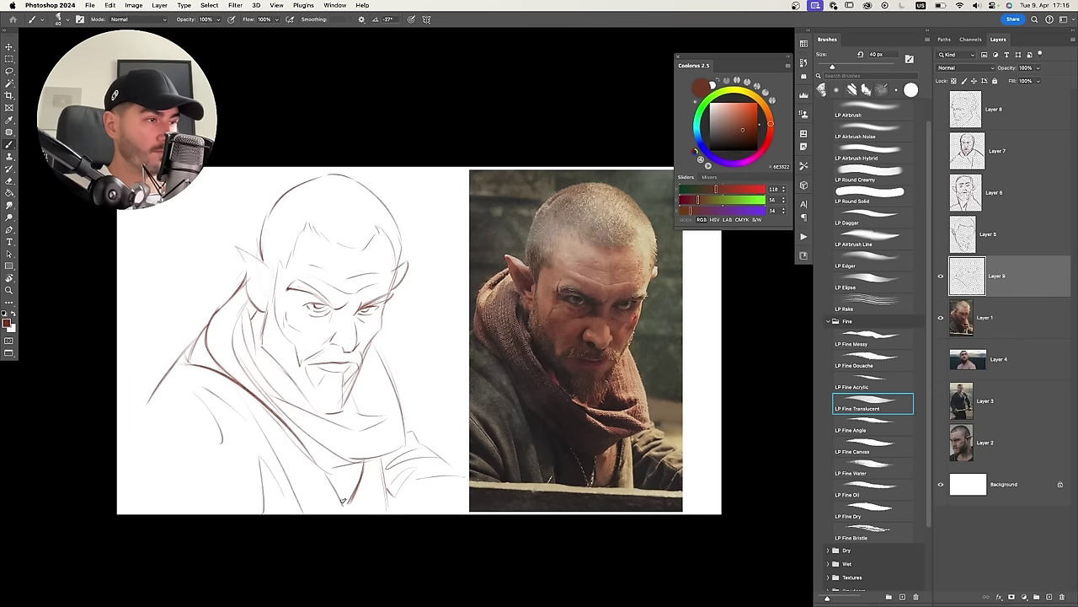
pyautogui.moveTo(292, 452); pyautogui.dragTo(303, 513)
pyautogui.press('e')
pyautogui.moveTo(221, 442)
pyautogui.mouseDown()
pyautogui.moveTo(197, 393)
pyautogui.moveTo(258, 511)
pyautogui.mouseUp()
pyautogui.press('b')
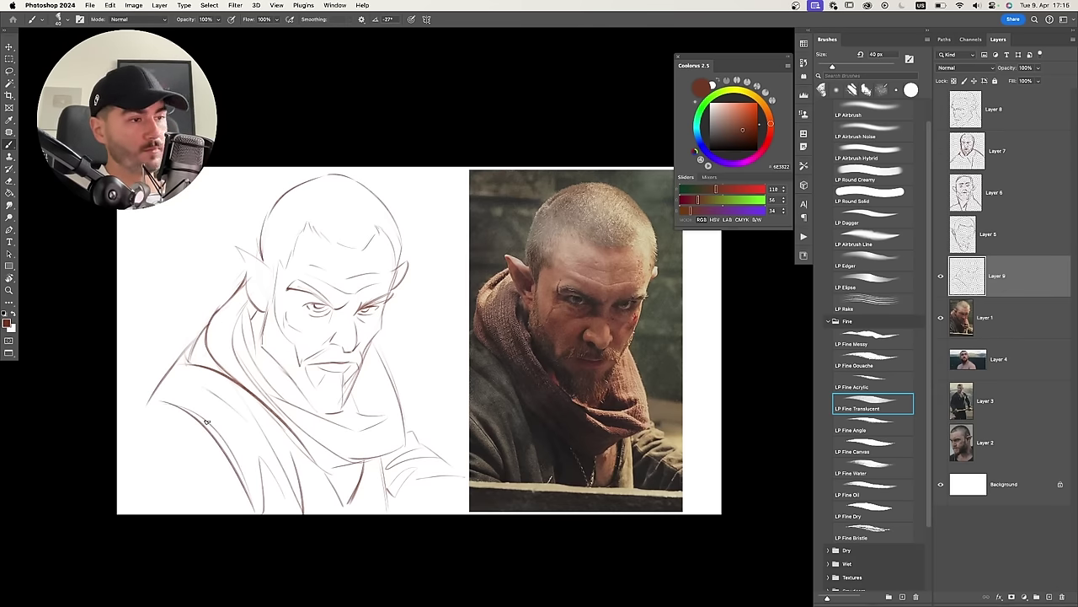
# Draw the near sleeve's outer contour with folds and extend the opposite forearm's outline.
pyautogui.moveTo(152, 390); pyautogui.dragTo(126, 465)
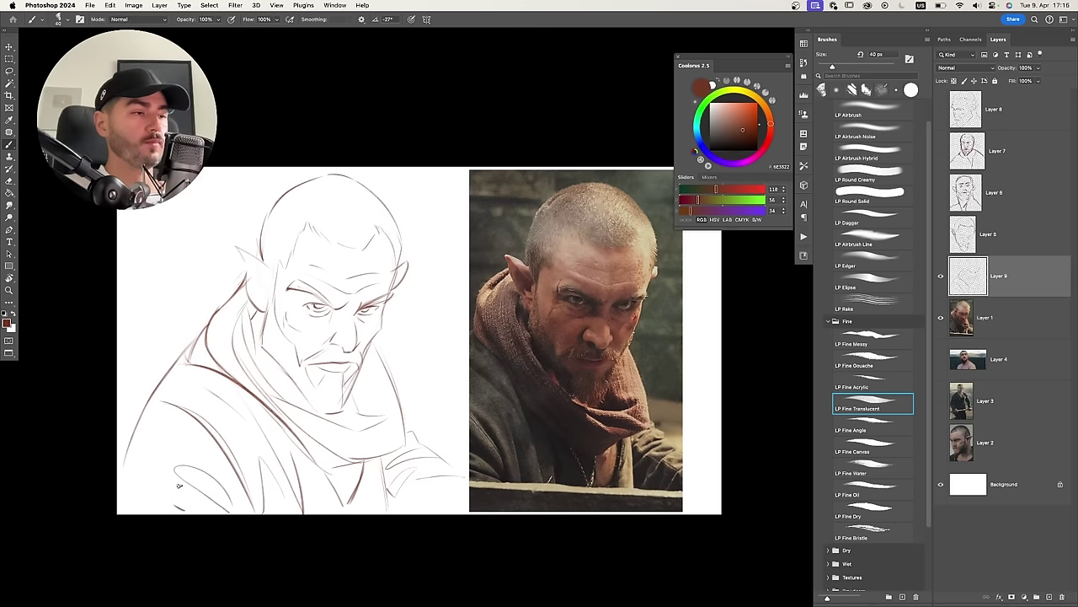
pyautogui.moveTo(150, 503); pyautogui.dragTo(197, 488)
pyautogui.moveTo(429, 451)
pyautogui.mouseDown()
pyautogui.moveTo(451, 477)
pyautogui.moveTo(411, 512)
pyautogui.mouseUp()
pyautogui.press('e')
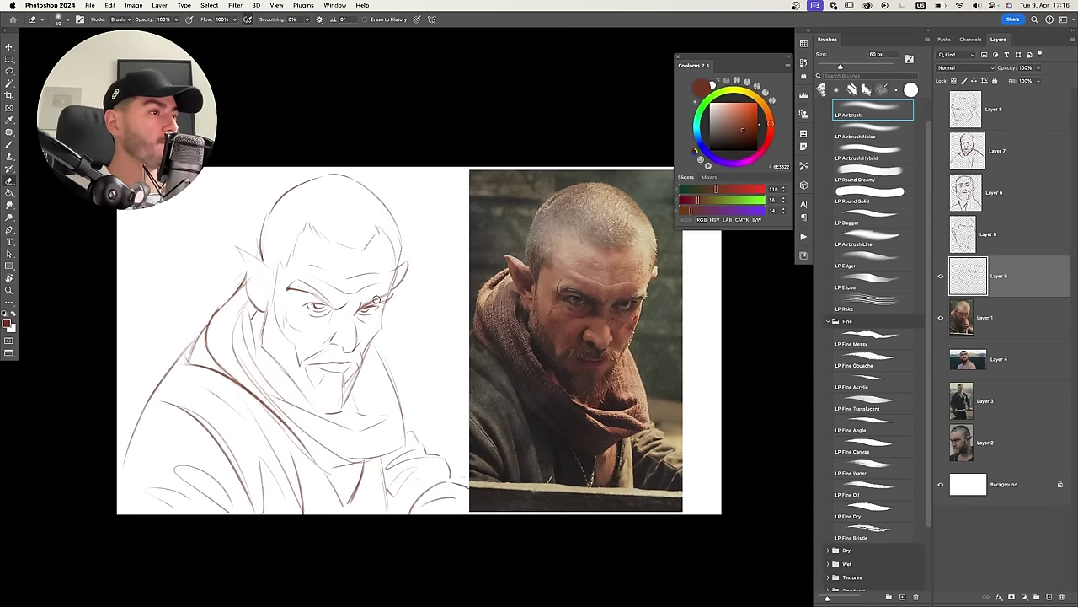
# Erase the rough near ear and redraw its pointed outline and inner fold, with the side of the head above it.
pyautogui.press(']')
pyautogui.press(']')
pyautogui.press(']')
pyautogui.press(']')
pyautogui.moveTo(234, 297)
pyautogui.mouseDown()
pyautogui.moveTo(239, 282)
pyautogui.moveTo(222, 309)
pyautogui.moveTo(266, 219)
pyautogui.mouseUp()
pyautogui.press('b')
pyautogui.press('super+z')
pyautogui.press('e')
pyautogui.press('b')
pyautogui.press('super+z')
pyautogui.moveTo(256, 258)
pyautogui.mouseDown()
pyautogui.moveTo(266, 219)
pyautogui.moveTo(241, 260)
pyautogui.mouseUp()
pyautogui.press('e')
# Clean up the stray lines beside the near jaw and redraw the cheek contour from the ear to the beard.
pyautogui.press('[')
pyautogui.press('[')
pyautogui.press('[')
pyautogui.press('[')
pyautogui.press('[')
pyautogui.press('b')
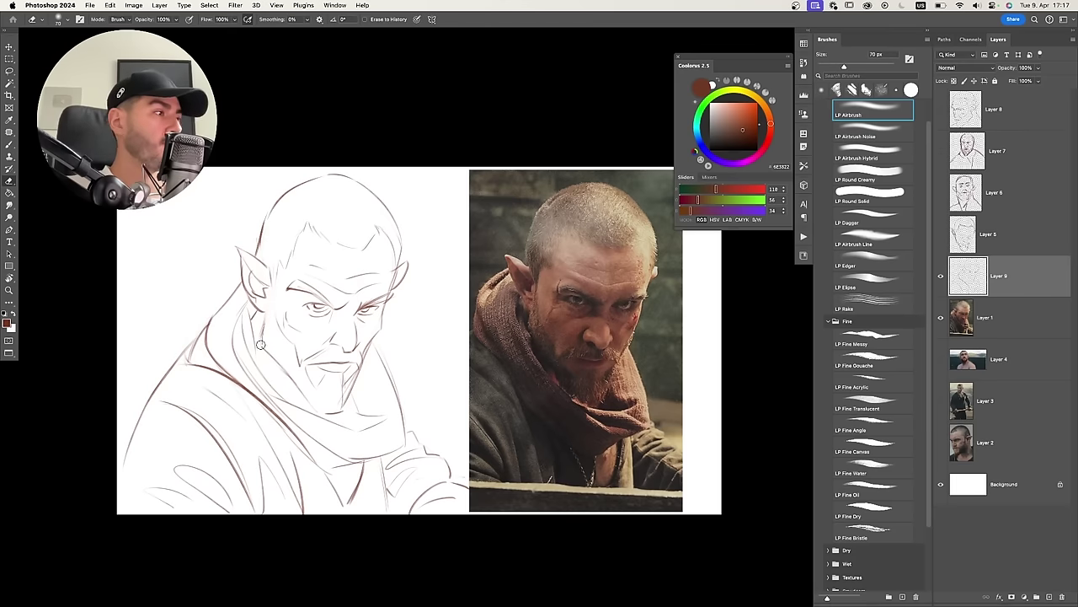
pyautogui.hotkey('ctrl', 'z')
pyautogui.moveTo(264, 307); pyautogui.dragTo(298, 363)
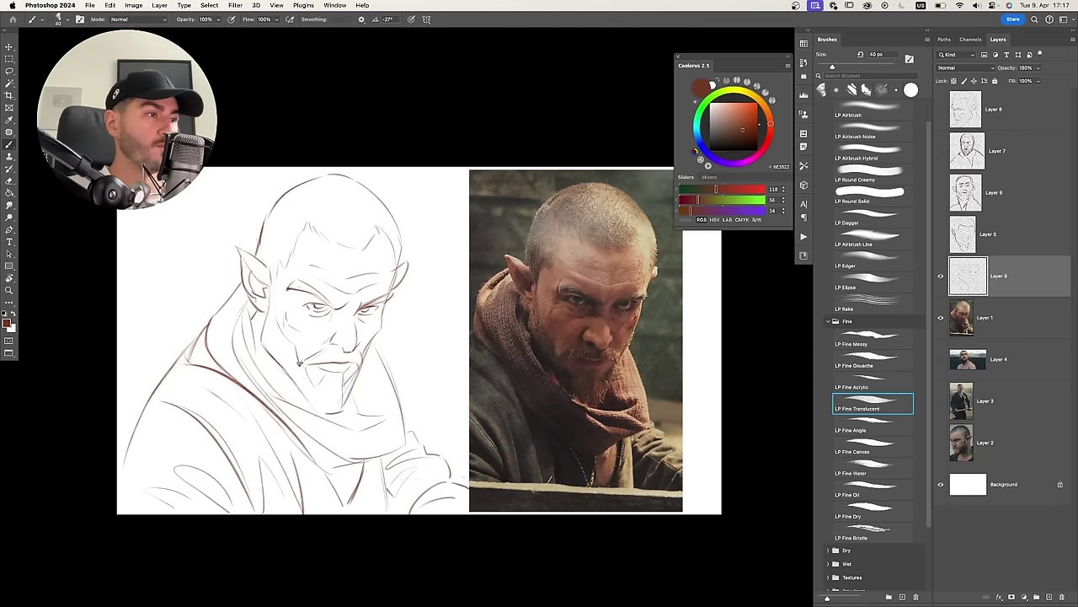
# Reduce the eraser to 45 px and erase the iris of the near eye.
pyautogui.press('e')
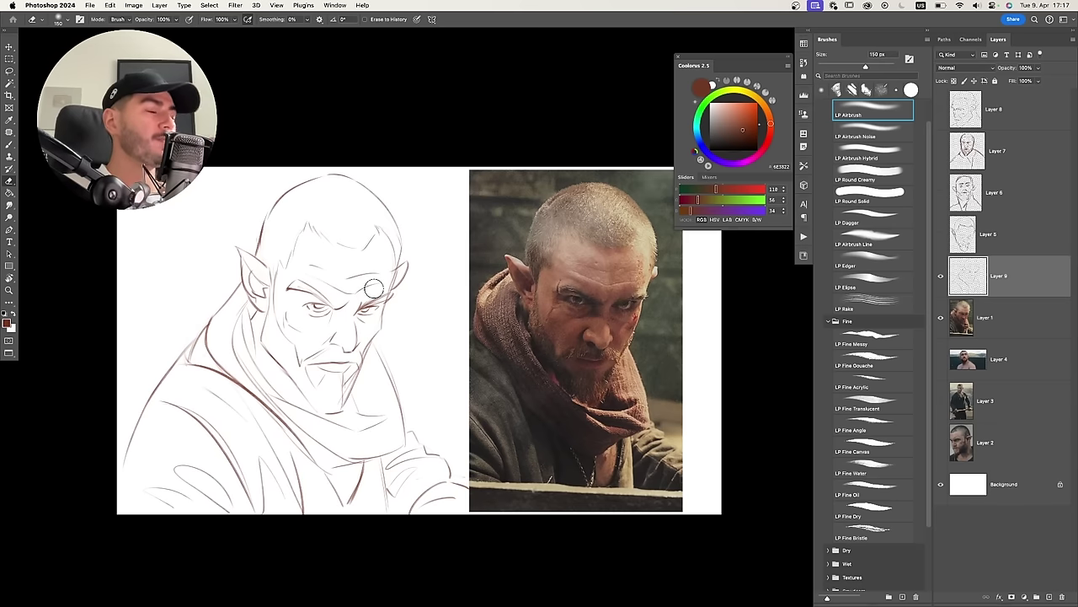
pyautogui.press('z')
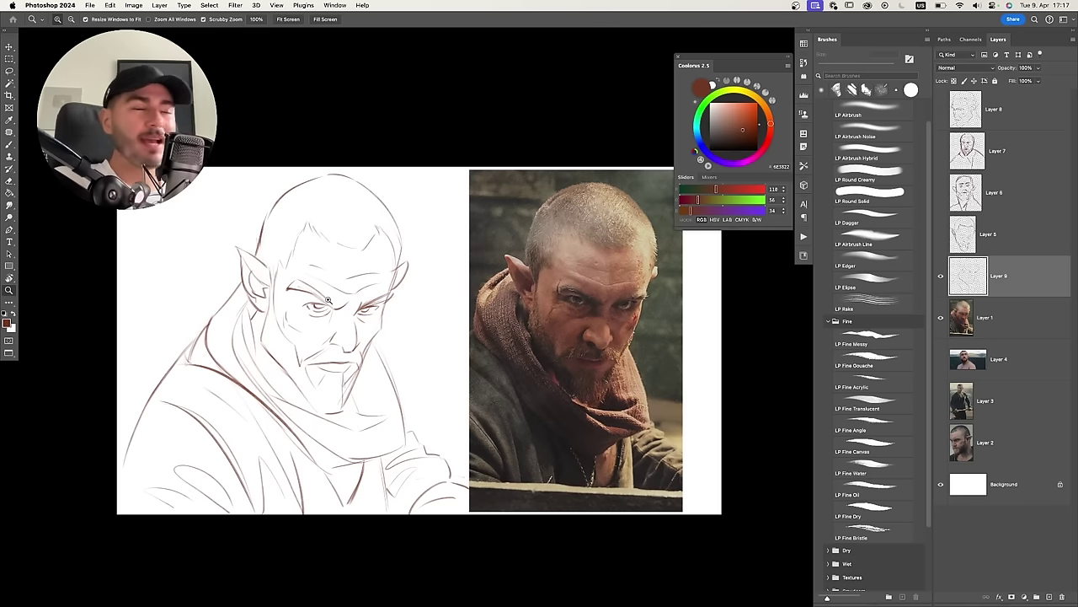
pyautogui.moveTo(328, 300)
pyautogui.mouseDown()
pyautogui.moveTo(345, 324)
pyautogui.moveTo(364, 315)
pyautogui.moveTo(340, 331)
pyautogui.moveTo(402, 313)
pyautogui.moveTo(373, 349)
pyautogui.mouseUp()
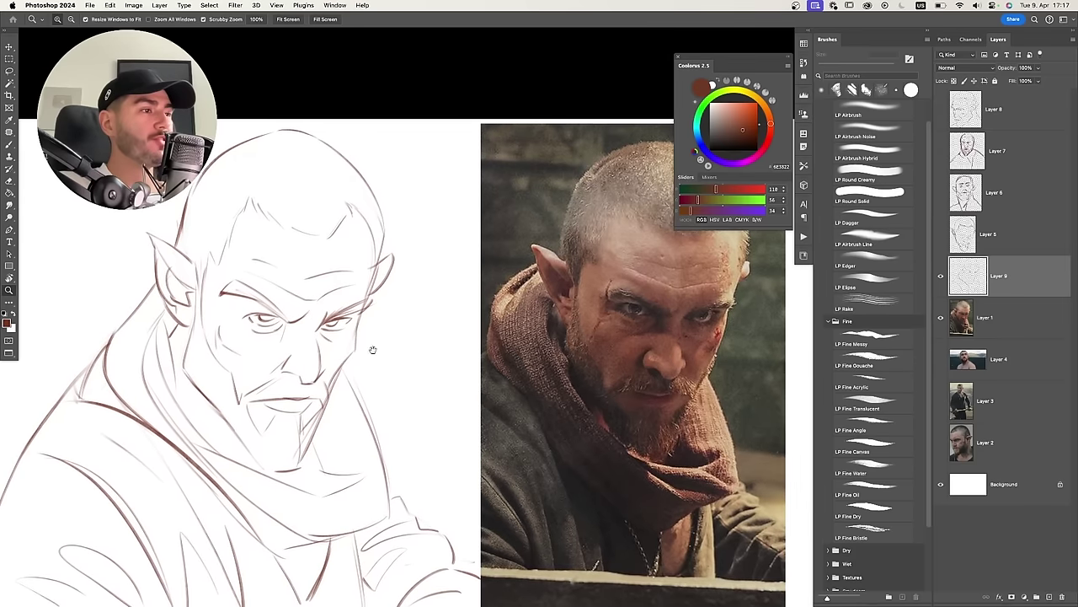
pyautogui.press('b')
pyautogui.press('e')
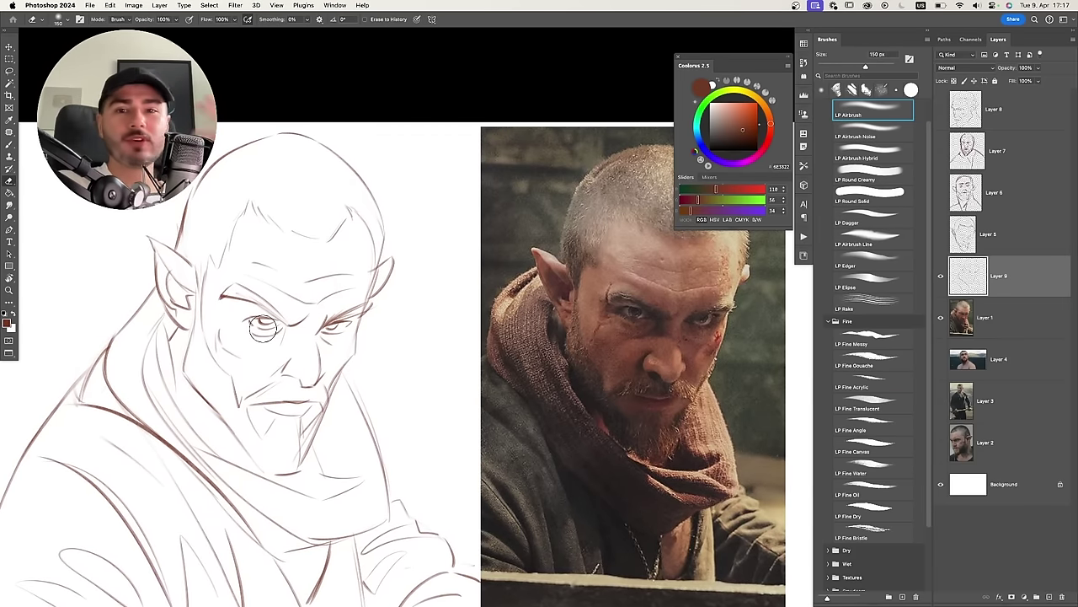
pyautogui.press('[')
pyautogui.press('[')
pyautogui.press('[')
pyautogui.press('[')
pyautogui.press('[')
pyautogui.press('[')
pyautogui.press('[')
pyautogui.press('[')
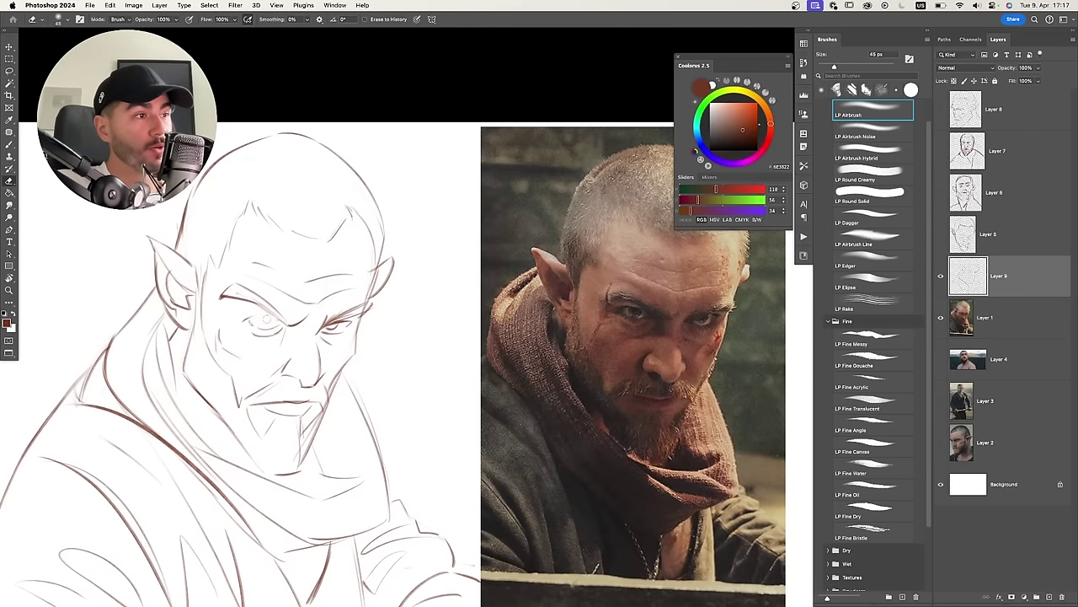
# Draw a small dark iris in the near eye with the LP Fine Translucent brush.
pyautogui.press('b')
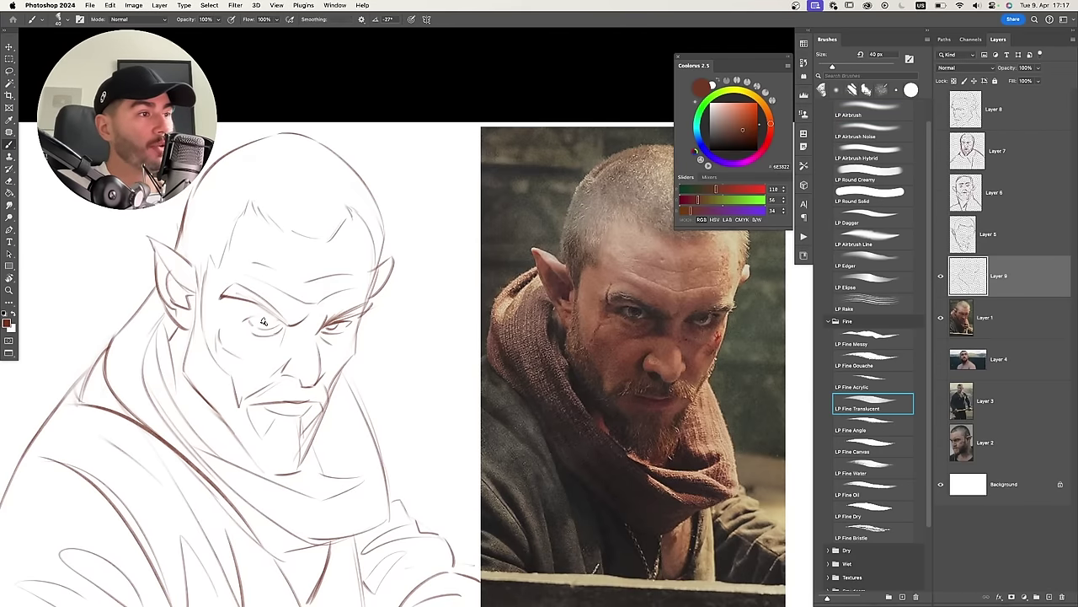
pyautogui.press('super+z')
pyautogui.moveTo(264, 320); pyautogui.dragTo(266, 321)
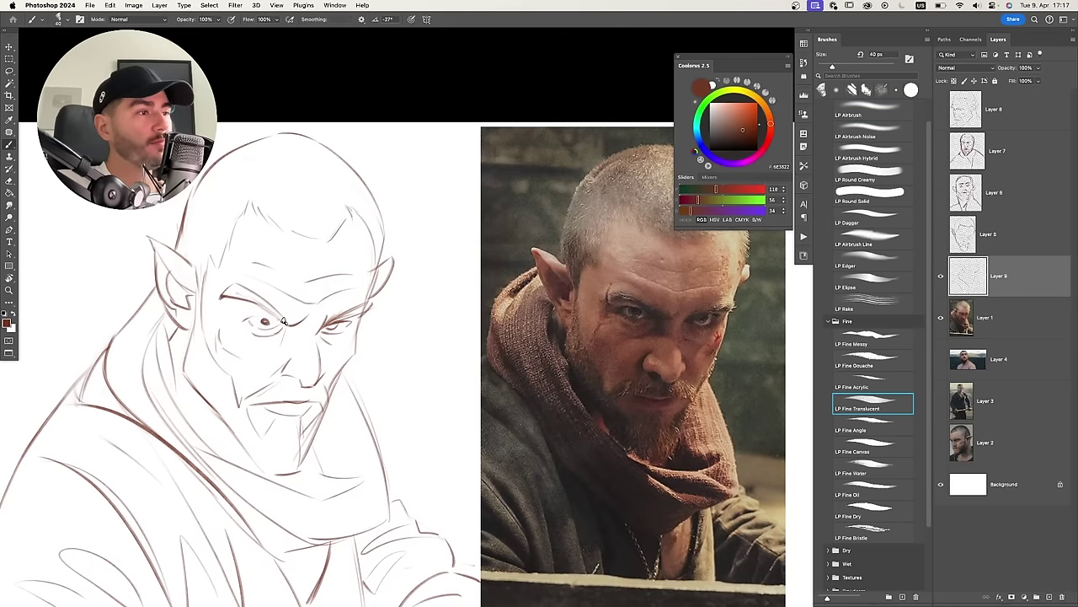
pyautogui.press('super+z')
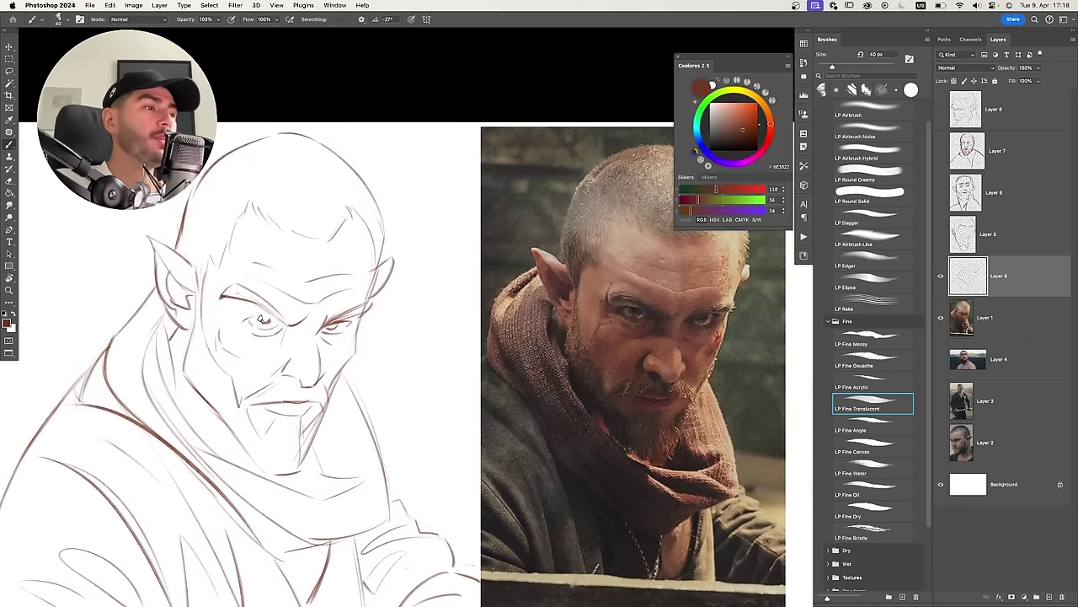
pyautogui.press('super+shift+z')
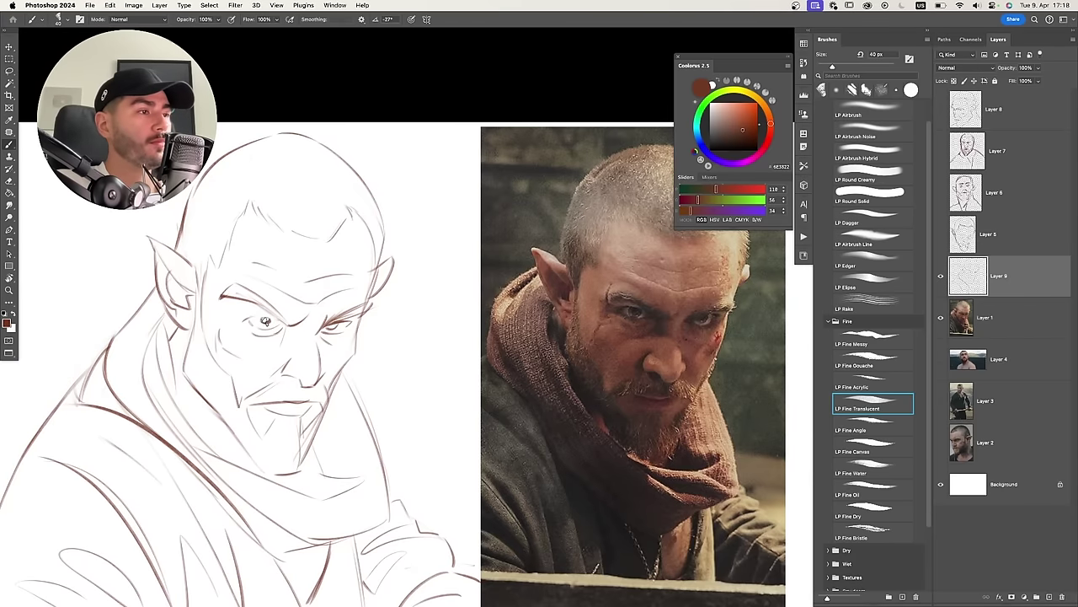
pyautogui.press('e')
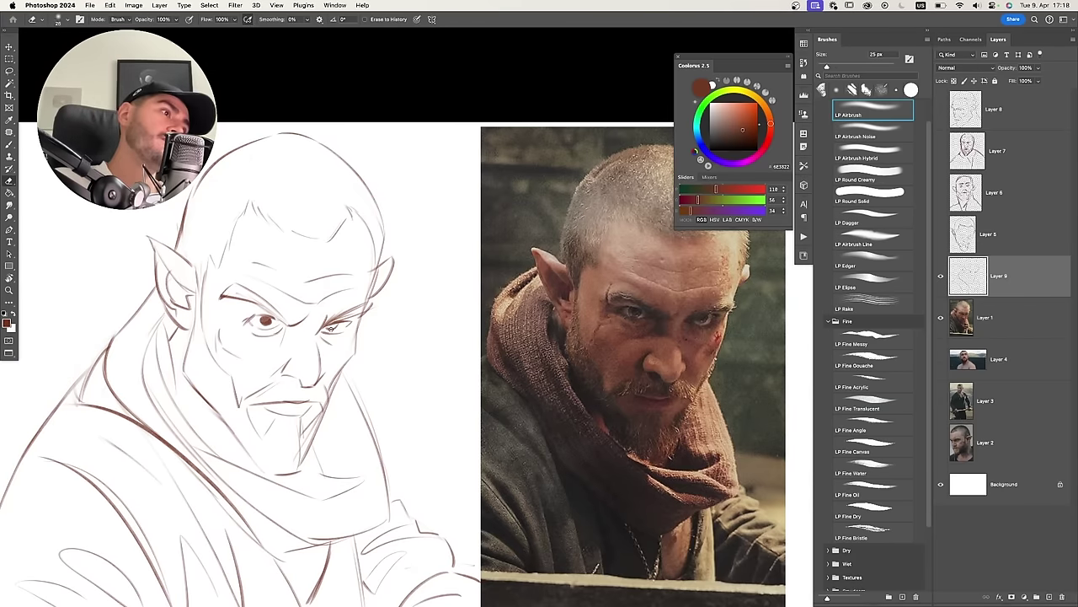
# Clean up and redraw the eyelids of both eyes, darkening the far eye's iris.
pyautogui.moveTo(222, 296); pyautogui.dragTo(344, 332)
pyautogui.press('b')
pyautogui.press('e')
pyautogui.press('b')
pyautogui.press('e')
pyautogui.press('b')
pyautogui.press('e')
pyautogui.press('b')
pyautogui.press('e')
pyautogui.press('b')
pyautogui.press('e')
pyautogui.press('b')
pyautogui.press('super+z')
# Strengthen the frowning inner brow lines between the near eye and the bridge of the nose.
pyautogui.moveTo(263, 319); pyautogui.dragTo(316, 343)
pyautogui.scroll(-1, 265, 322)
pyautogui.press('e')
pyautogui.press('b')
pyautogui.press('e')
pyautogui.press('[')
pyautogui.press('b')
pyautogui.press('super+z')
pyautogui.press('e')
pyautogui.press('b')
pyautogui.press('super+z')
# Refine the outer corners of both eyes and brows and the creases under the eyes.
pyautogui.moveTo(239, 332)
pyautogui.mouseDown()
pyautogui.moveTo(256, 344)
pyautogui.moveTo(320, 341)
pyautogui.moveTo(286, 348)
pyautogui.moveTo(340, 324)
pyautogui.moveTo(360, 331)
pyautogui.mouseUp()
pyautogui.scroll(-2, 333, 344)
pyautogui.scroll(4, 337, 346)
pyautogui.press('e')
pyautogui.scroll(-1, 328, 345)
pyautogui.press('b')
pyautogui.press('super+z')
pyautogui.press('e')
pyautogui.press('b')
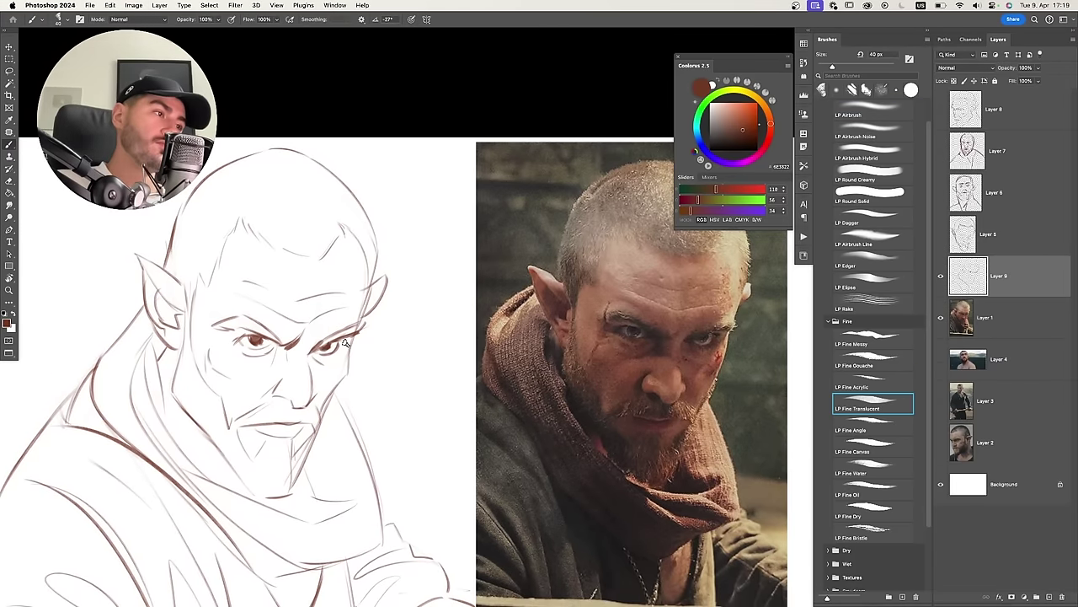
pyautogui.press('[')
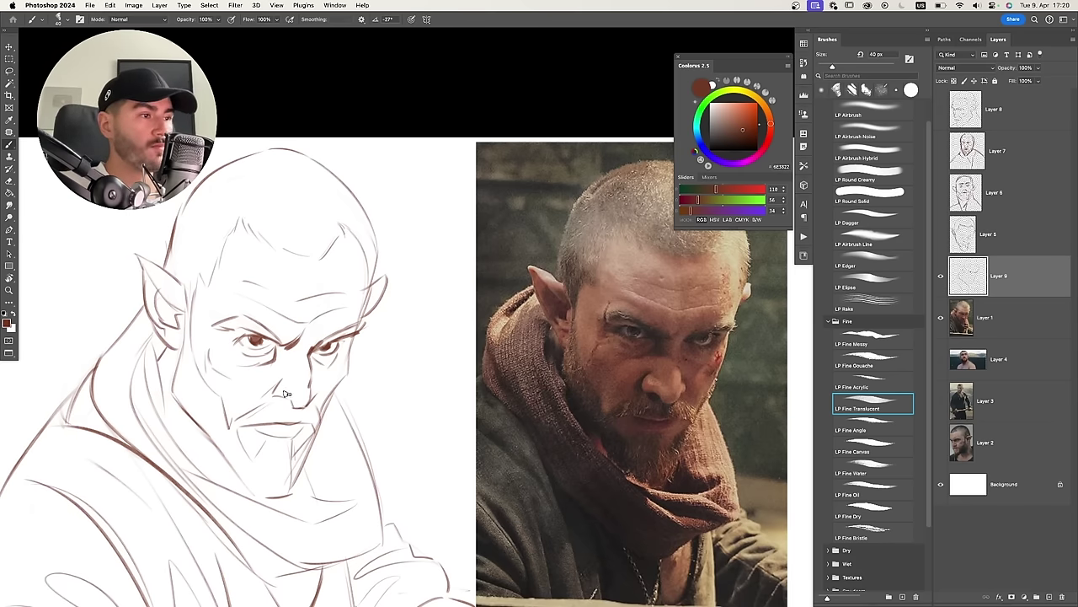
# Redraw the scarf's front fold below the beard and add a small zigzag scar under the far eye.
pyautogui.scroll(-2, 284, 364)
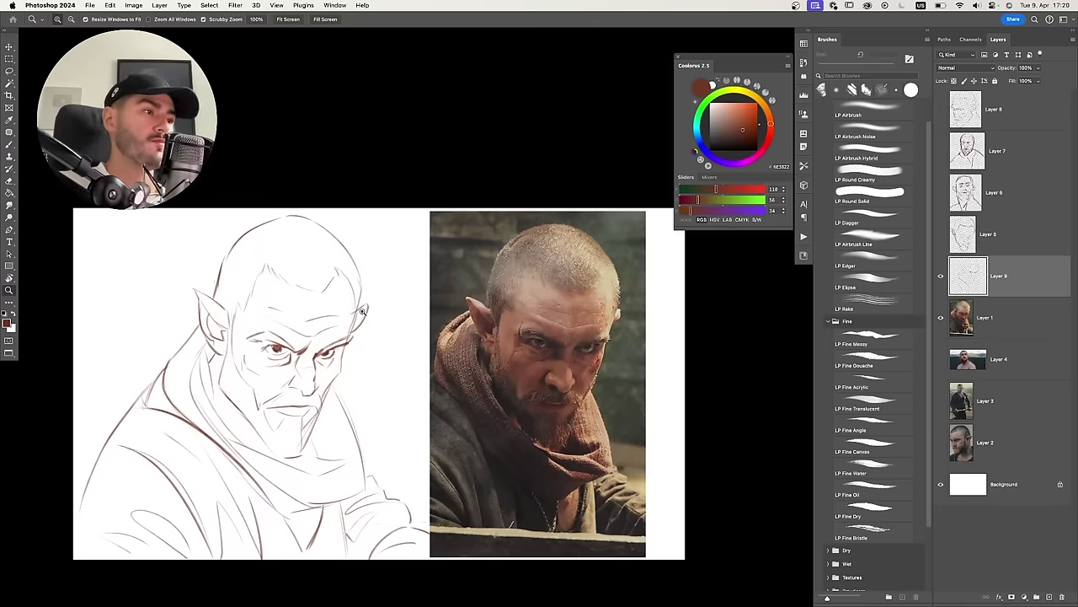
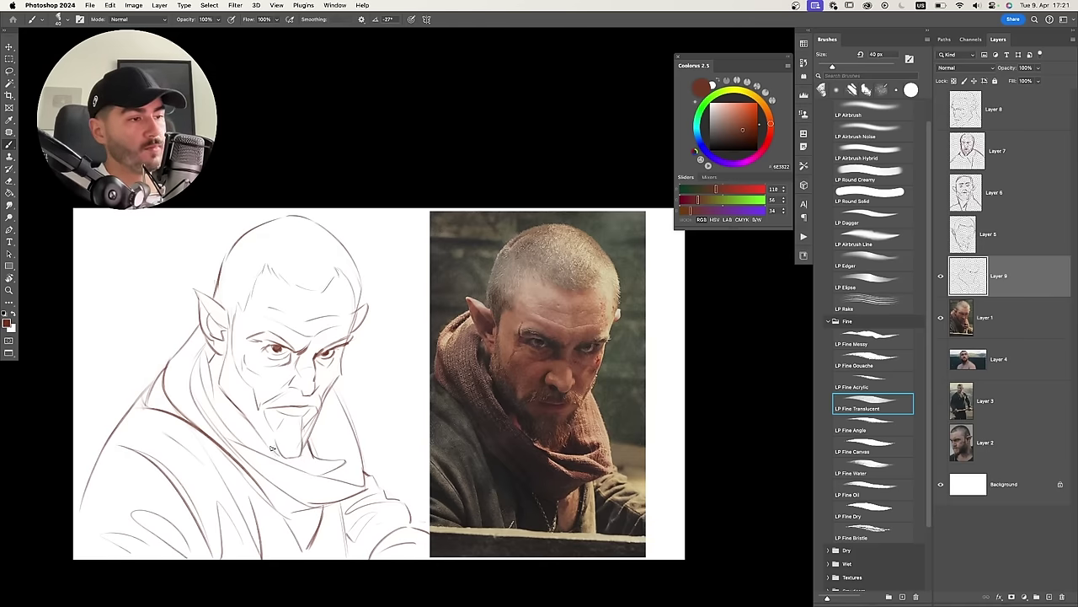
pyautogui.press('e')
pyautogui.press('b')
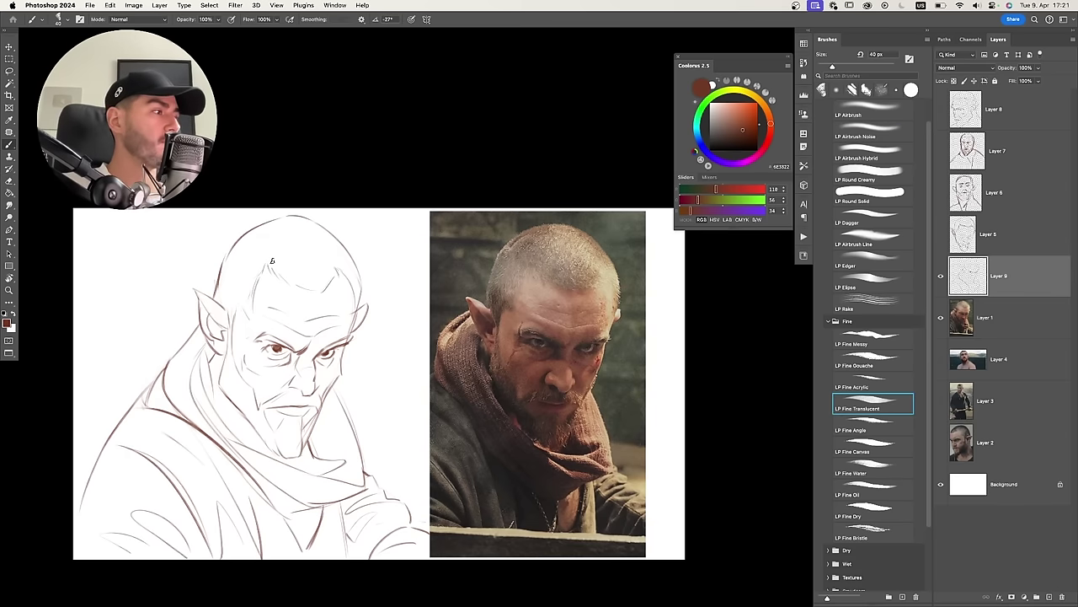
pyautogui.moveTo(334, 362); pyautogui.dragTo(338, 380)
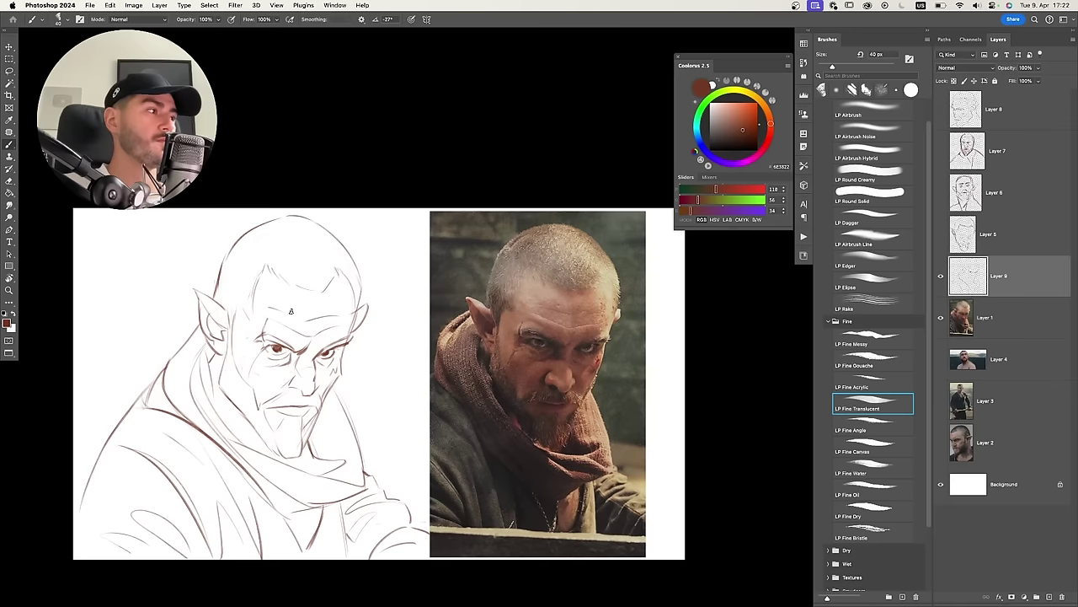
# Erase and redraw the tips of both ears so they end shorter and rounder.
pyautogui.press('e')
pyautogui.press('b')
pyautogui.press('e')
pyautogui.press('b')
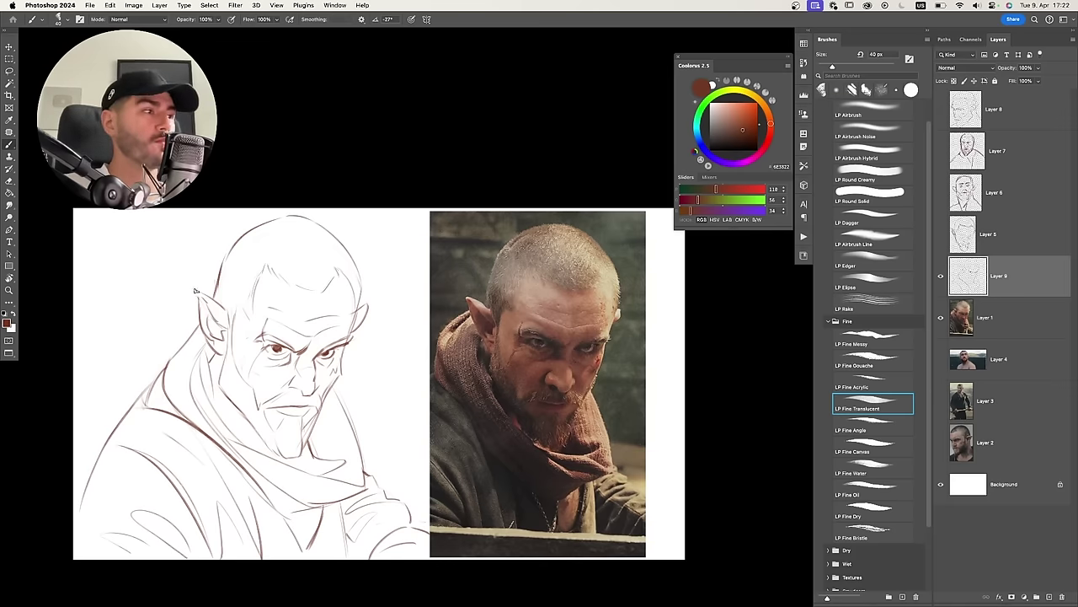
pyautogui.press('e')
pyautogui.press('b')
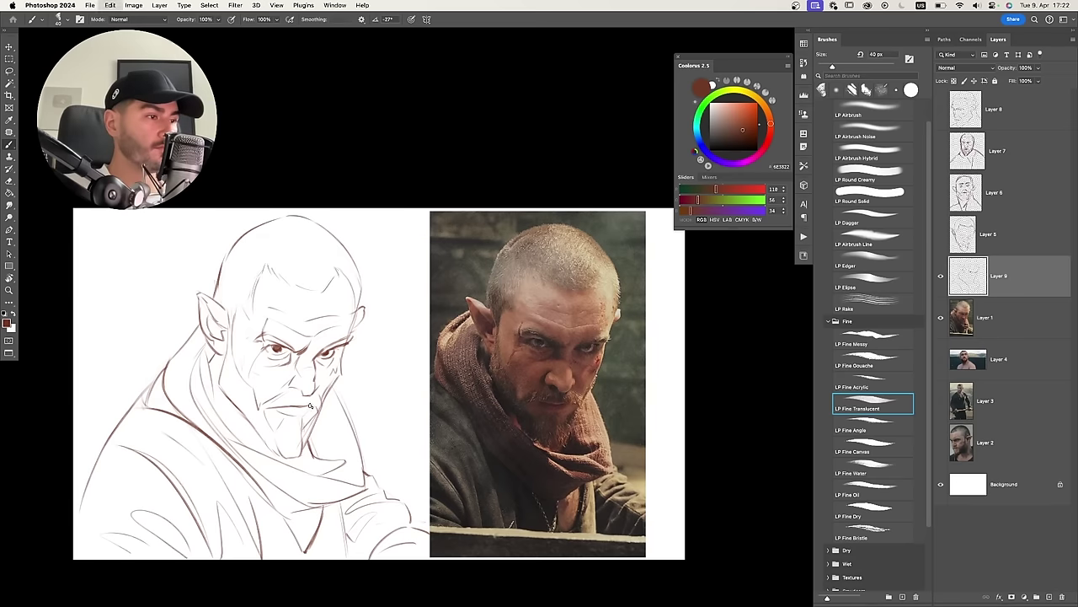
pyautogui.press('e')
pyautogui.press('b')
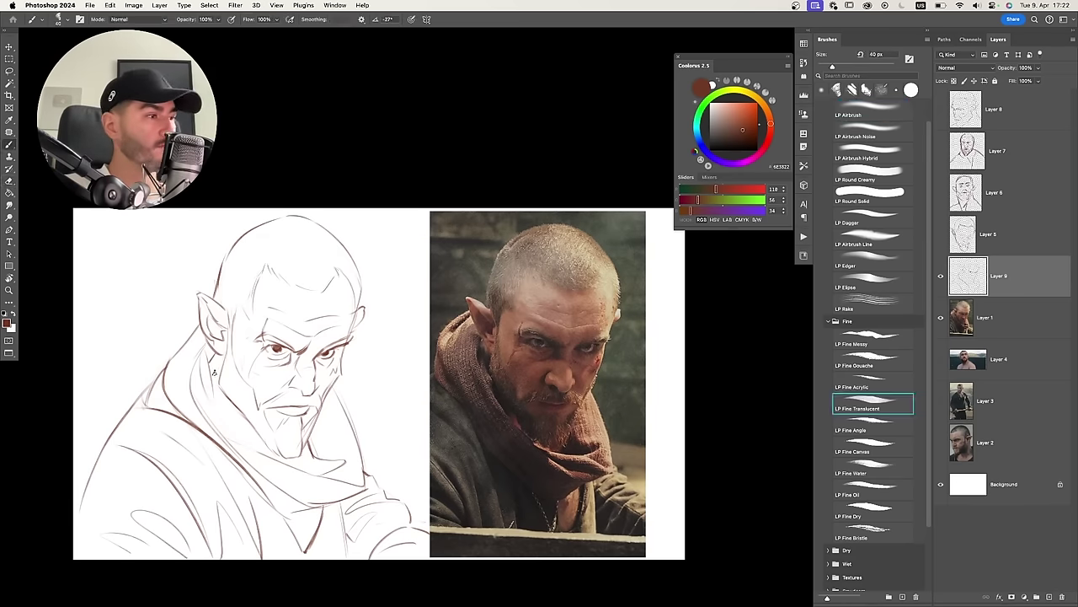
# Refine the scarf's inner edge beside the near jaw and around the tip of the beard.
pyautogui.press('e')
pyautogui.press('b')
pyautogui.press('e')
pyautogui.press('b')
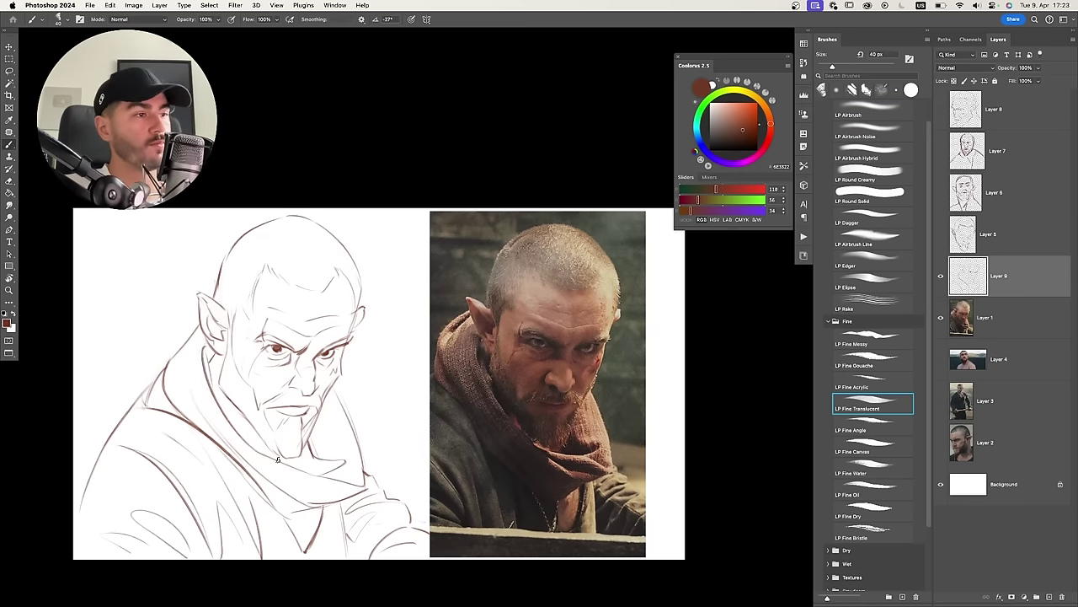
pyautogui.press('e')
pyautogui.press('b')
pyautogui.press('e')
pyautogui.press('b')
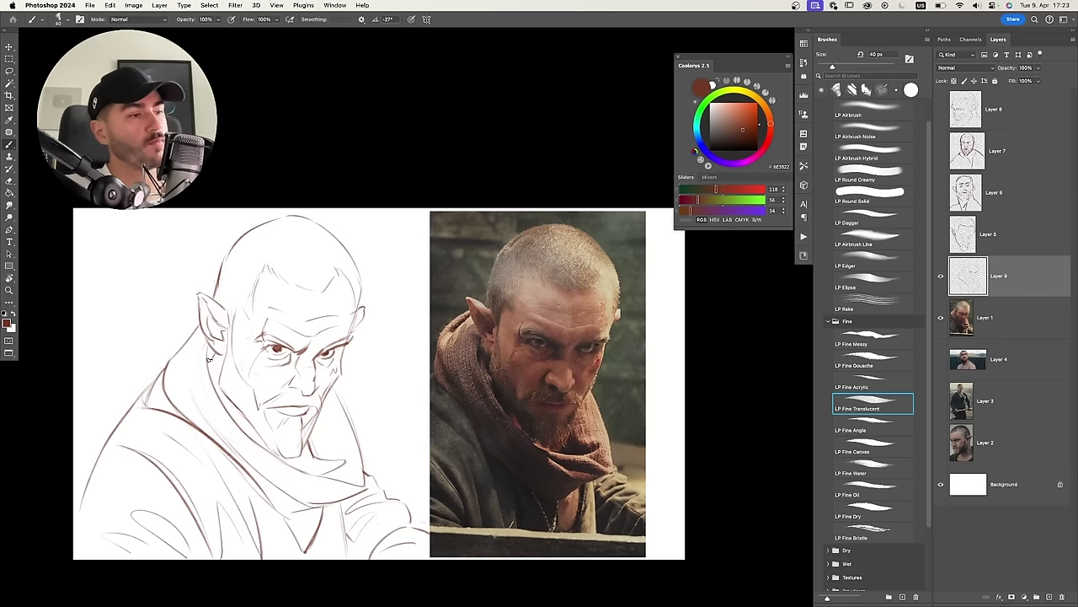
# Try to redraw the scarf's folds below the near ear and along the neck.
pyautogui.moveTo(204, 408); pyautogui.dragTo(290, 476)
pyautogui.press('super+z')
pyautogui.moveTo(200, 334); pyautogui.dragTo(177, 374)
pyautogui.moveTo(177, 375)
pyautogui.mouseDown()
pyautogui.moveTo(201, 335)
pyautogui.moveTo(202, 393)
pyautogui.mouseUp()
pyautogui.press('super+z')
pyautogui.moveTo(200, 339); pyautogui.dragTo(182, 365)
pyautogui.press('super+z')
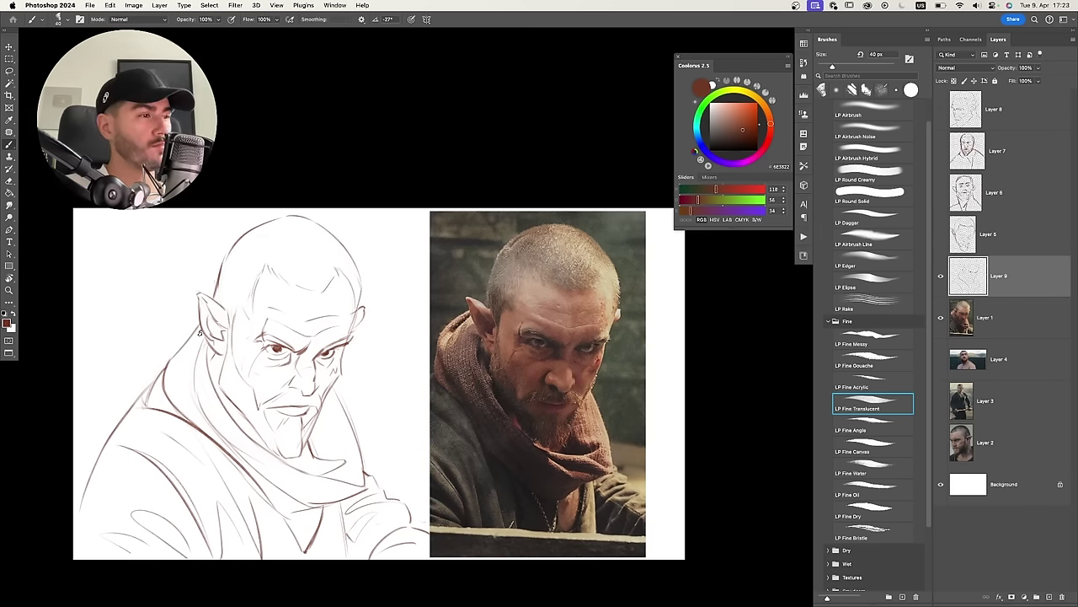
pyautogui.press('e')
pyautogui.press('b')
pyautogui.scroll(2, 290, 357)
pyautogui.press('e')
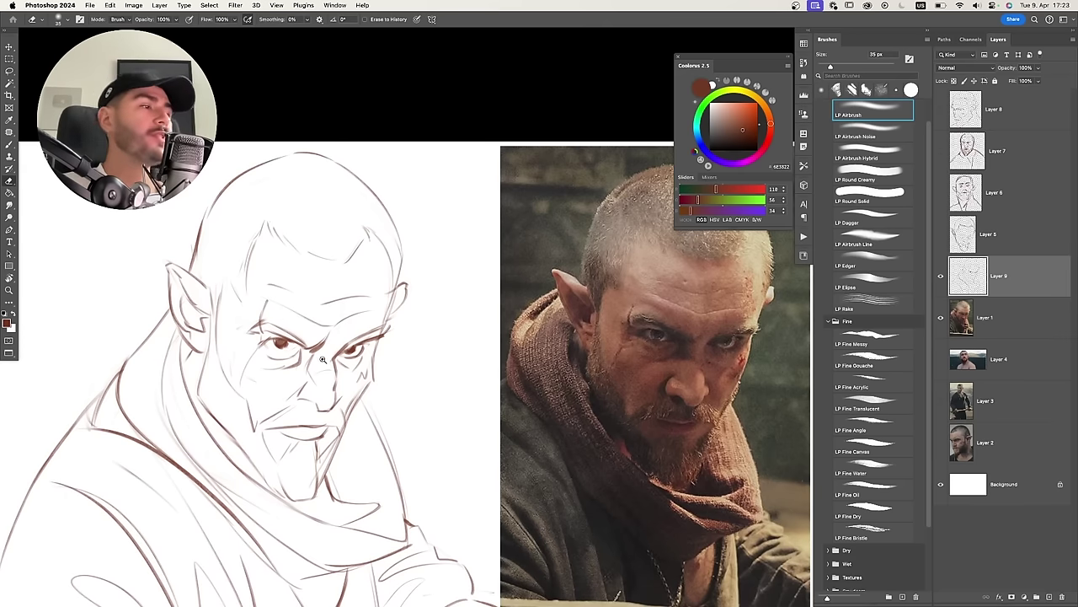
pyautogui.scroll(-2, 322, 360)
pyautogui.scroll(-2, 307, 334)
pyautogui.press('b')
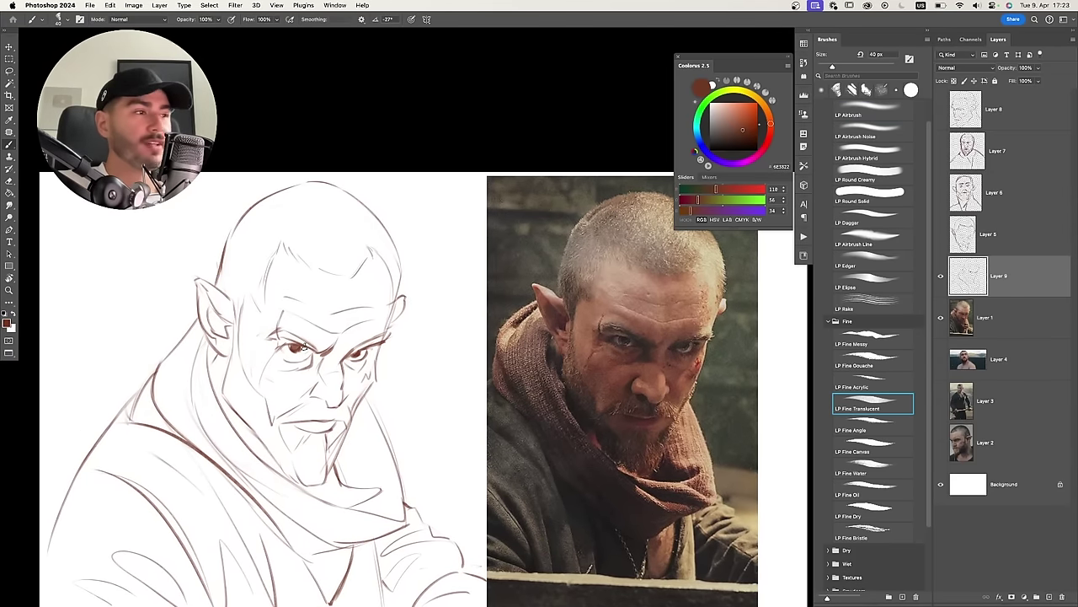
# Trace the near eye's lower lid over the reference photo and undo the stroke.
pyautogui.scroll(2, 304, 346)
pyautogui.press('e')
pyautogui.moveTo(730, 335); pyautogui.dragTo(538, 357)
pyautogui.scroll(5, 541, 359)
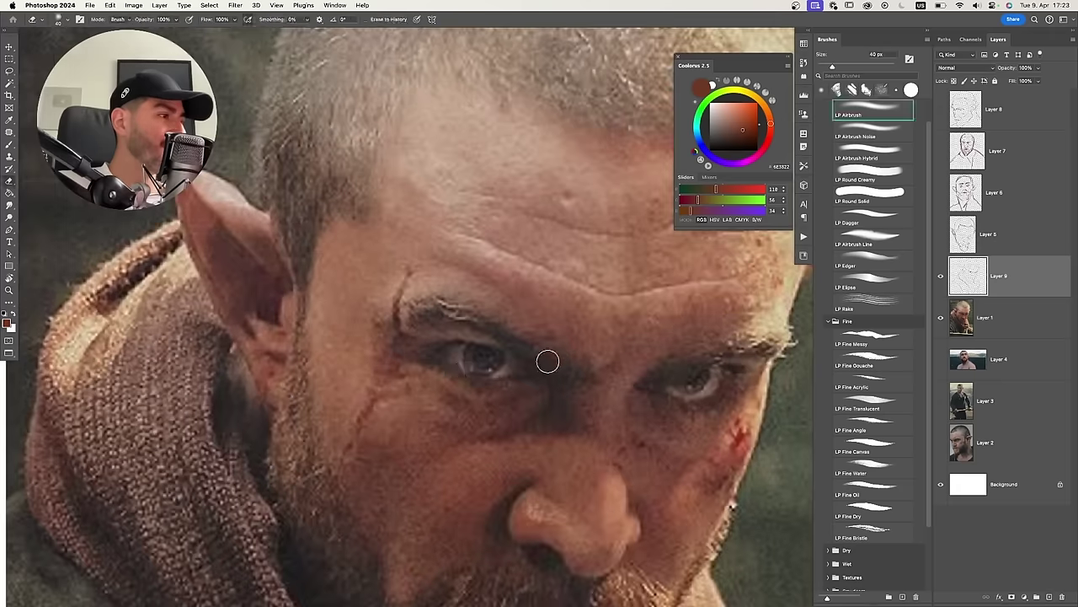
pyautogui.press('b')
pyautogui.moveTo(442, 366)
pyautogui.mouseDown()
pyautogui.moveTo(509, 377)
pyautogui.moveTo(433, 367)
pyautogui.moveTo(522, 376)
pyautogui.mouseUp()
pyautogui.press('super+z')
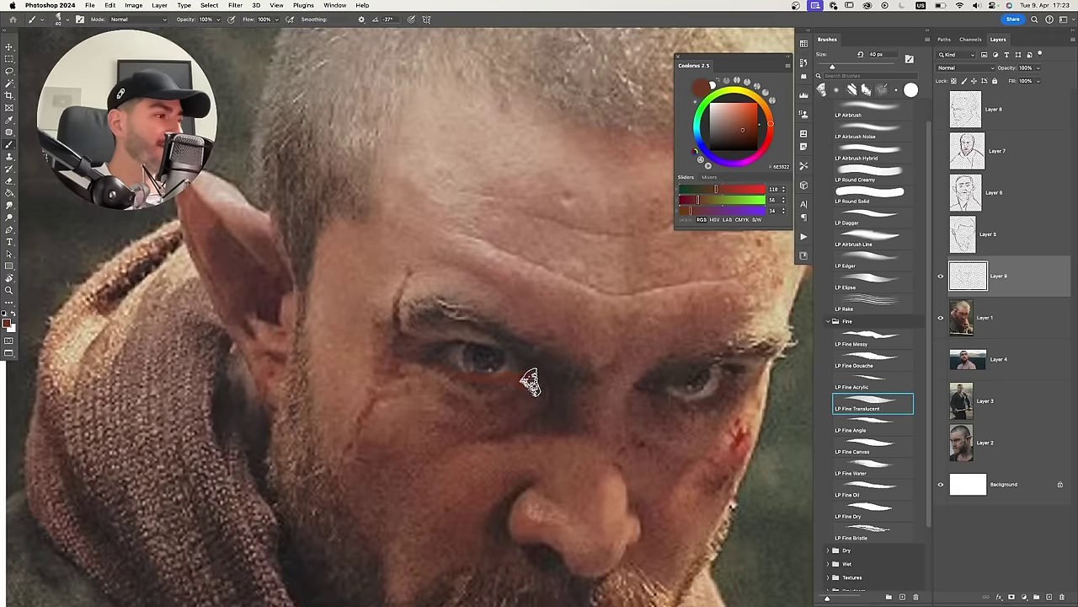
pyautogui.scroll(-3, 443, 362)
pyautogui.moveTo(333, 402); pyautogui.dragTo(581, 341)
pyautogui.press('super+z')
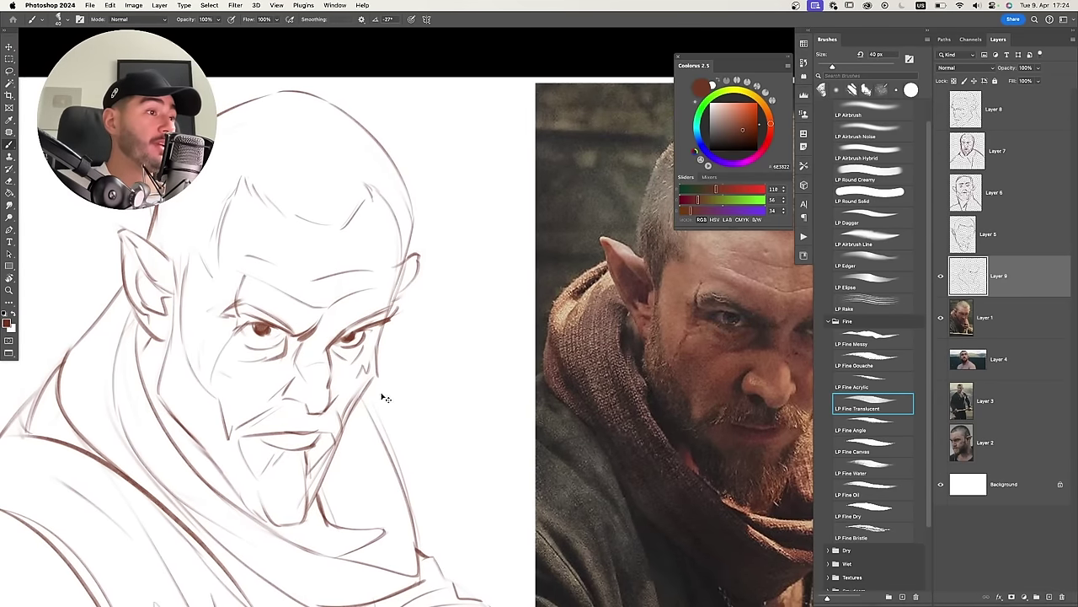
# Trim and repaint the lower edge of the near eye's iris with the eraser and brush.
pyautogui.scroll(3, 362, 383)
pyautogui.press('e')
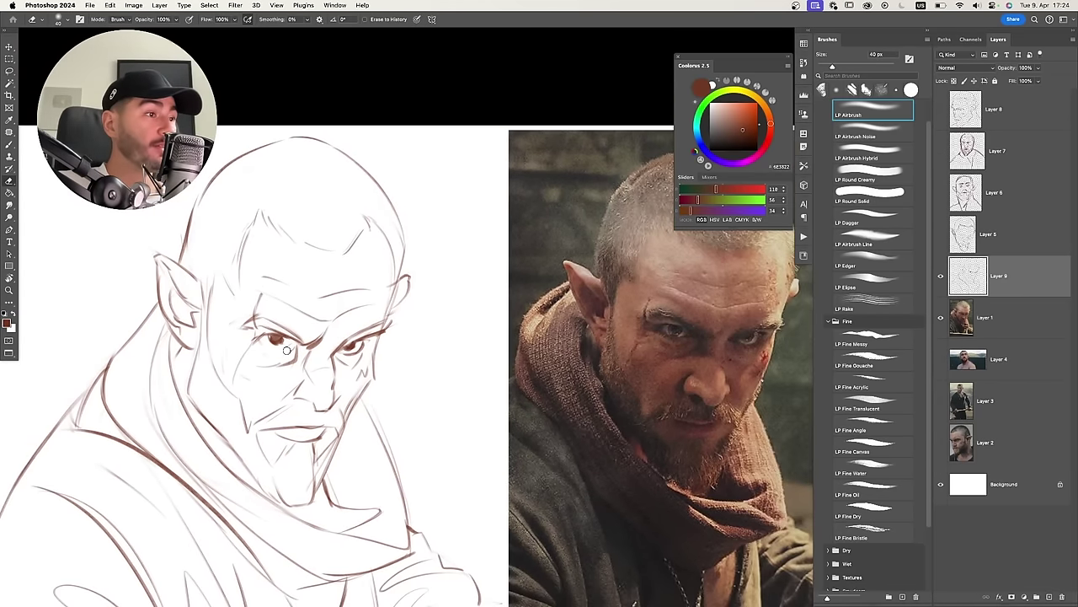
pyautogui.press('b')
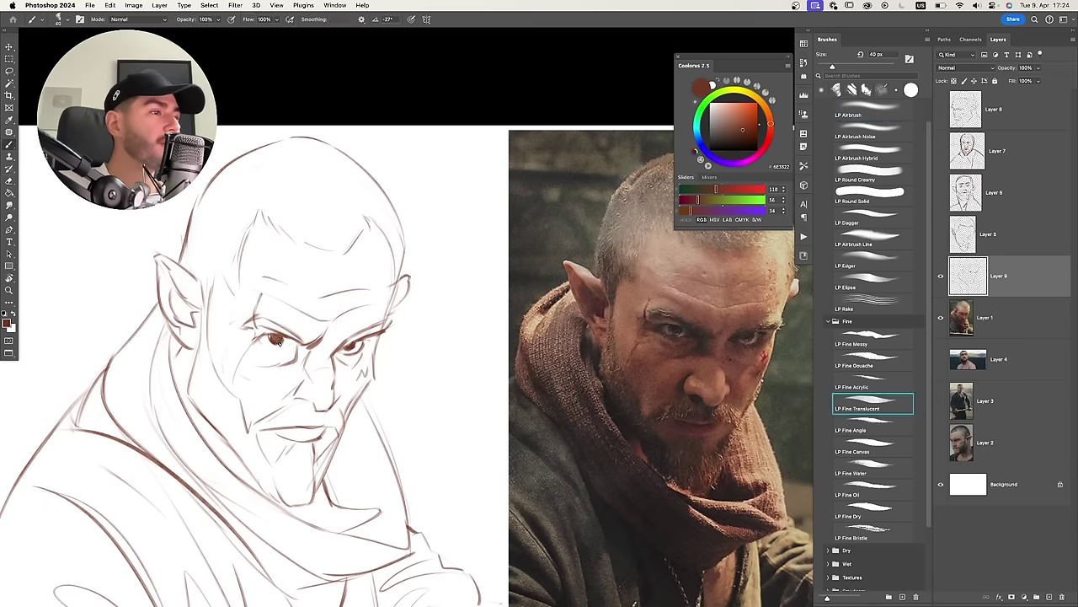
pyautogui.press('e')
pyautogui.press('b')
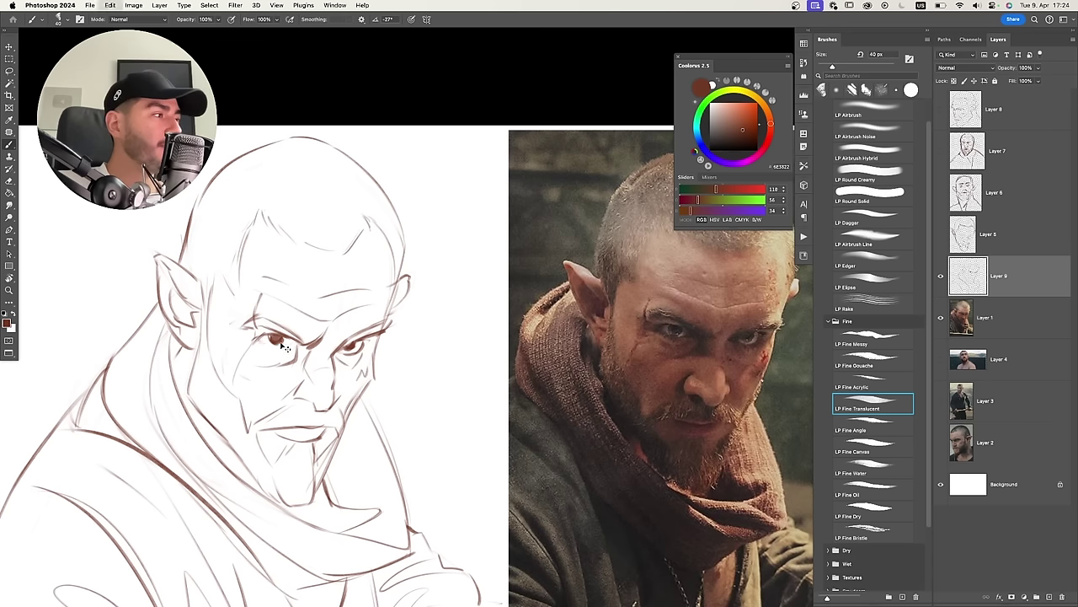
# Rework the near eye's lower lid and touch up the far eye's inner corner with a 35 px brush.
pyautogui.press('[')
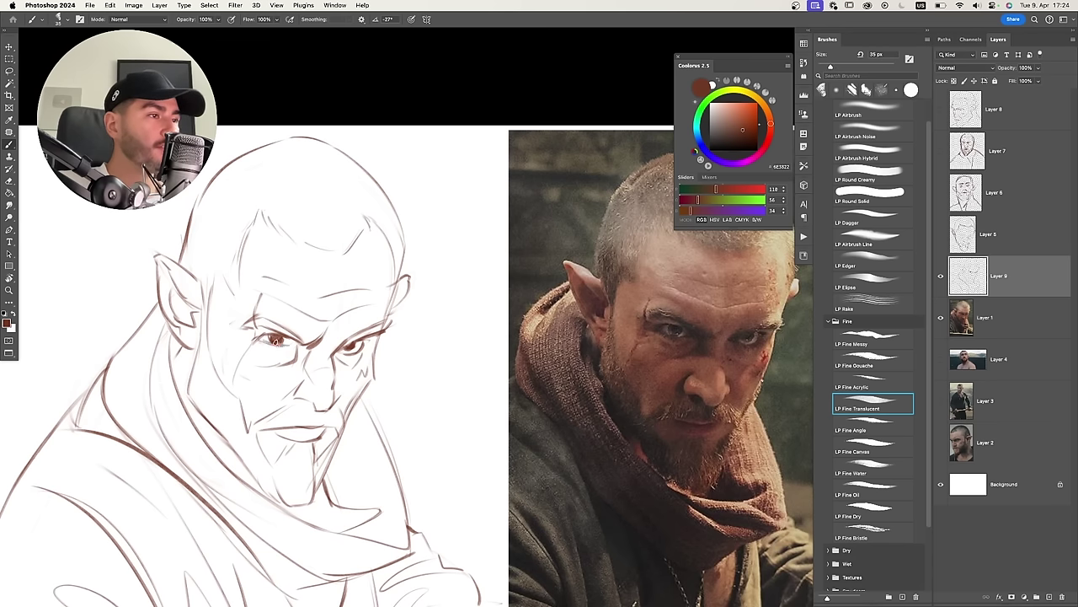
pyautogui.press('super+z')
pyautogui.moveTo(276, 346); pyautogui.dragTo(293, 340)
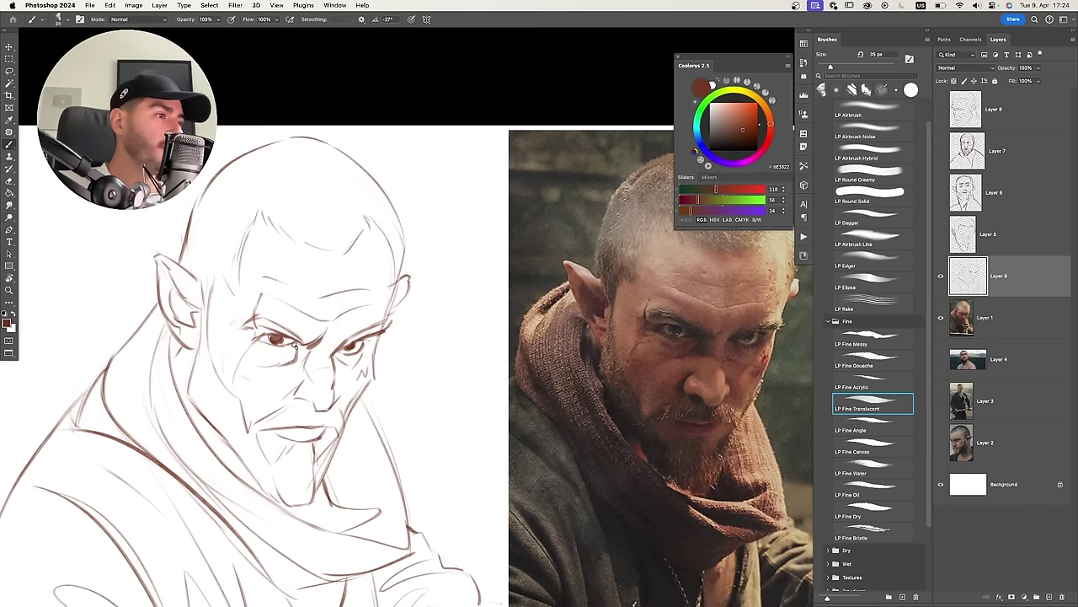
pyautogui.press('super+z')
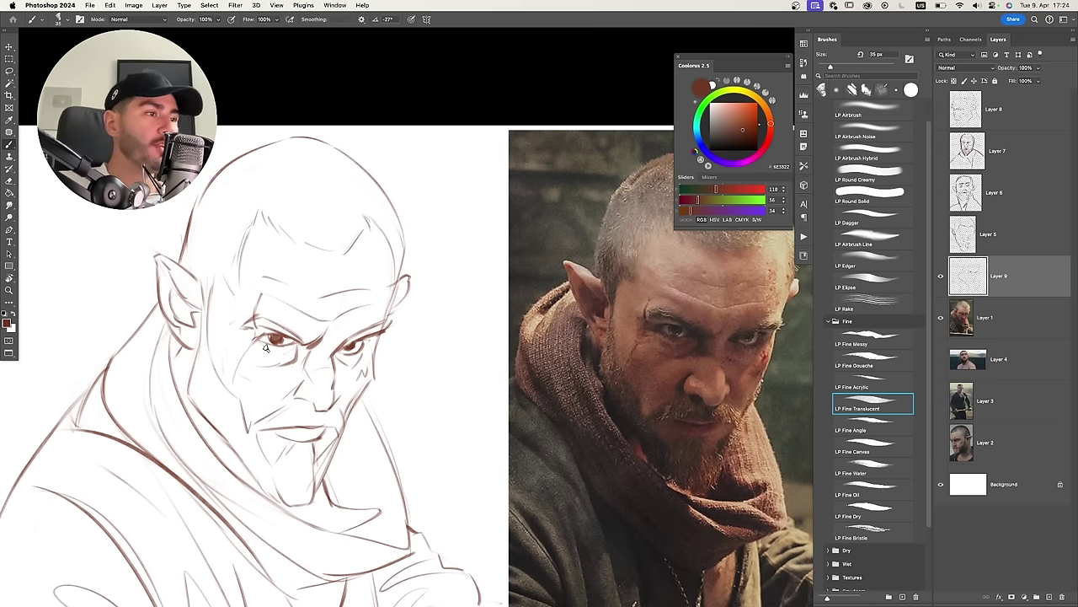
pyautogui.press('super+z')
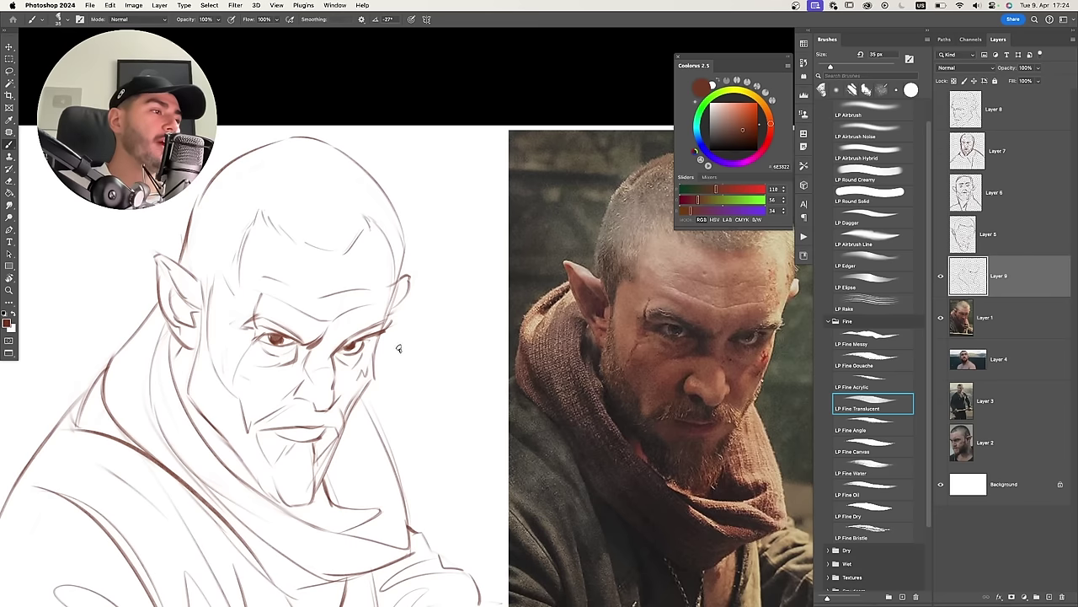
pyautogui.press('e')
pyautogui.press('b')
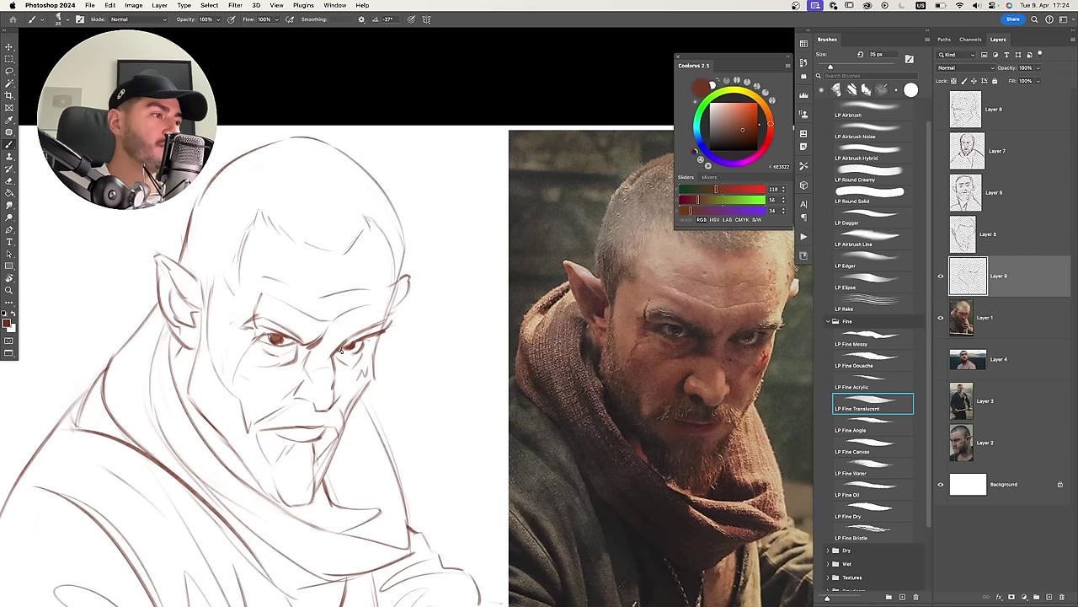
# Try extra strokes above the near eye and across the brow scar, then undo them.
pyautogui.press('super+space')
pyautogui.moveTo(377, 360); pyautogui.dragTo(308, 358)
pyautogui.press('super+space')
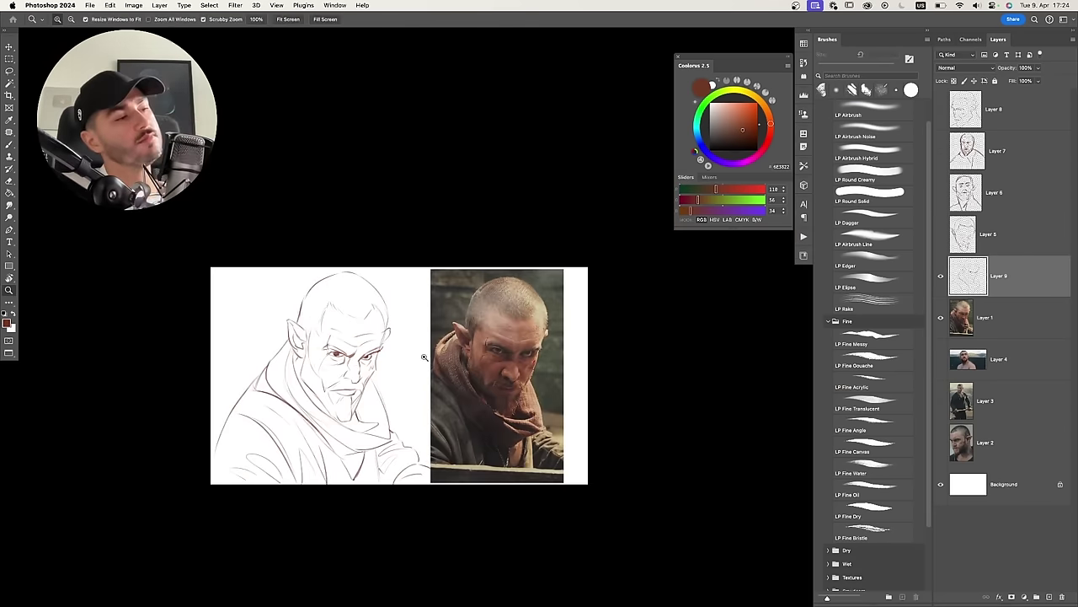
pyautogui.moveTo(423, 359); pyautogui.dragTo(414, 334)
pyautogui.click(378, 341)
pyautogui.press('b')
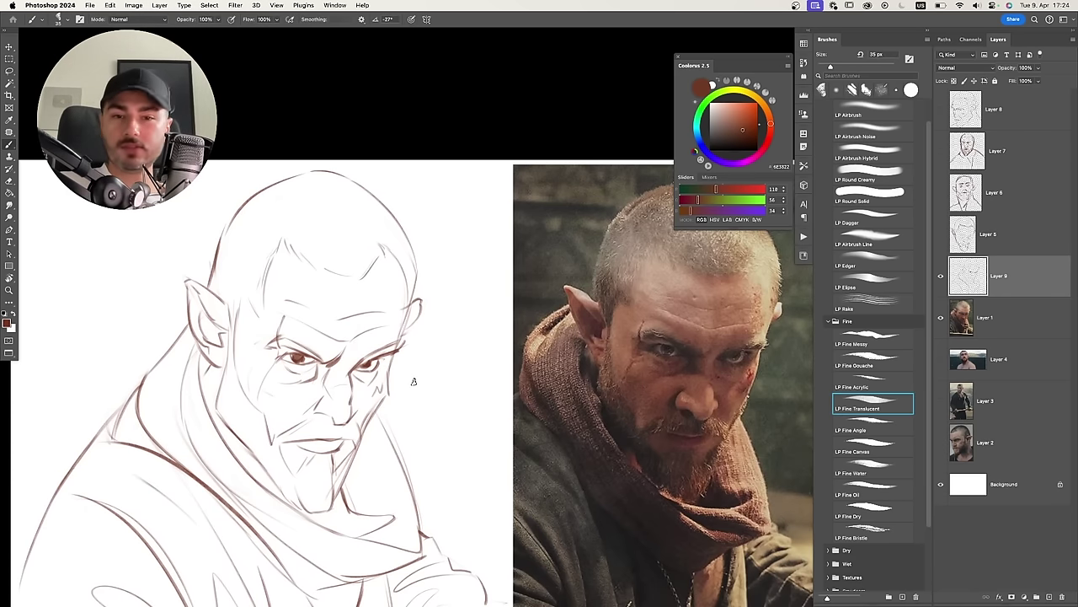
pyautogui.press('super+space')
pyautogui.moveTo(430, 369); pyautogui.dragTo(422, 353)
pyautogui.moveTo(320, 354)
pyautogui.mouseDown()
pyautogui.moveTo(364, 330)
pyautogui.moveTo(350, 368)
pyautogui.mouseUp()
pyautogui.press('super+z')
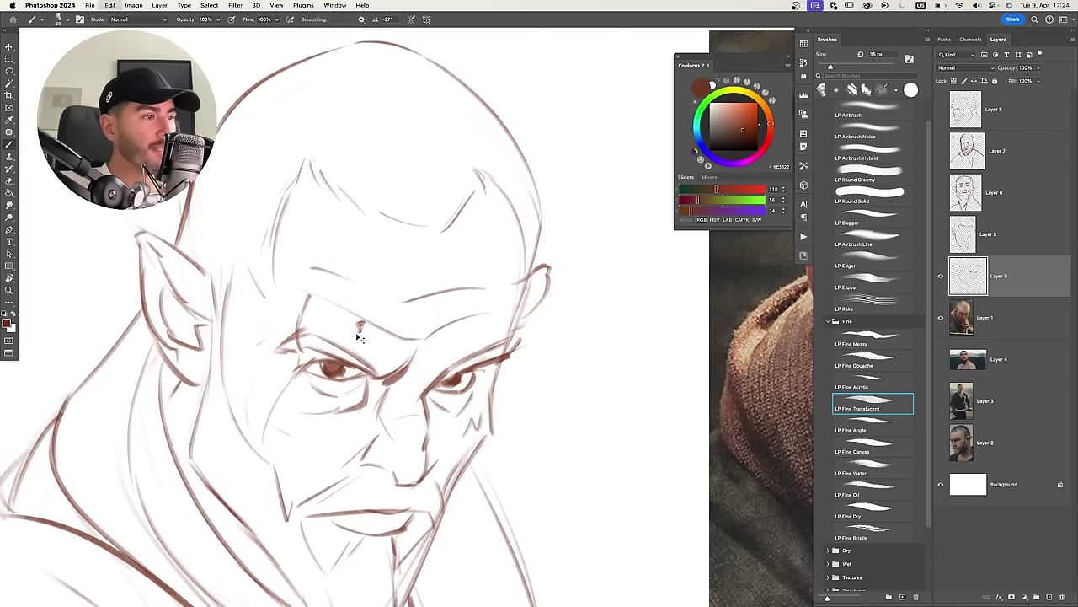
pyautogui.press('super+z')
pyautogui.moveTo(372, 295); pyautogui.dragTo(347, 358)
pyautogui.press('super+z')
pyautogui.press('super+z')
# Flip the whole canvas horizontally to check the portrait and reference photo in mirror view.
pyautogui.press('super+space')
pyautogui.moveTo(481, 396); pyautogui.dragTo(452, 364)
pyautogui.press('space')
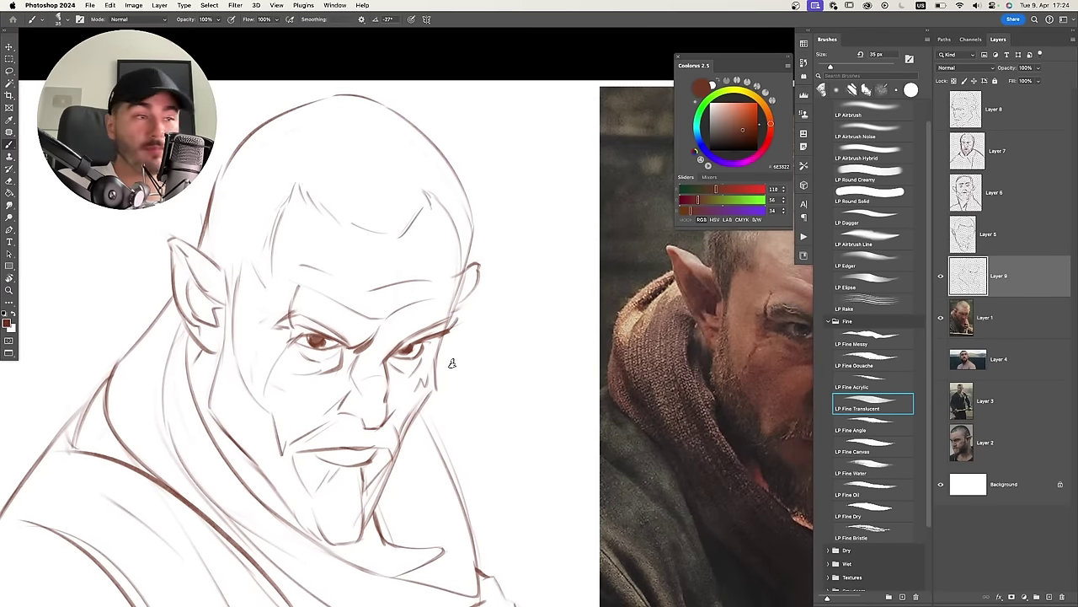
pyautogui.press('super+space')
pyautogui.moveTo(459, 409)
pyautogui.mouseDown()
pyautogui.moveTo(440, 412)
pyautogui.moveTo(457, 397)
pyautogui.mouseUp()
pyautogui.press('space')
pyautogui.press('super+f')
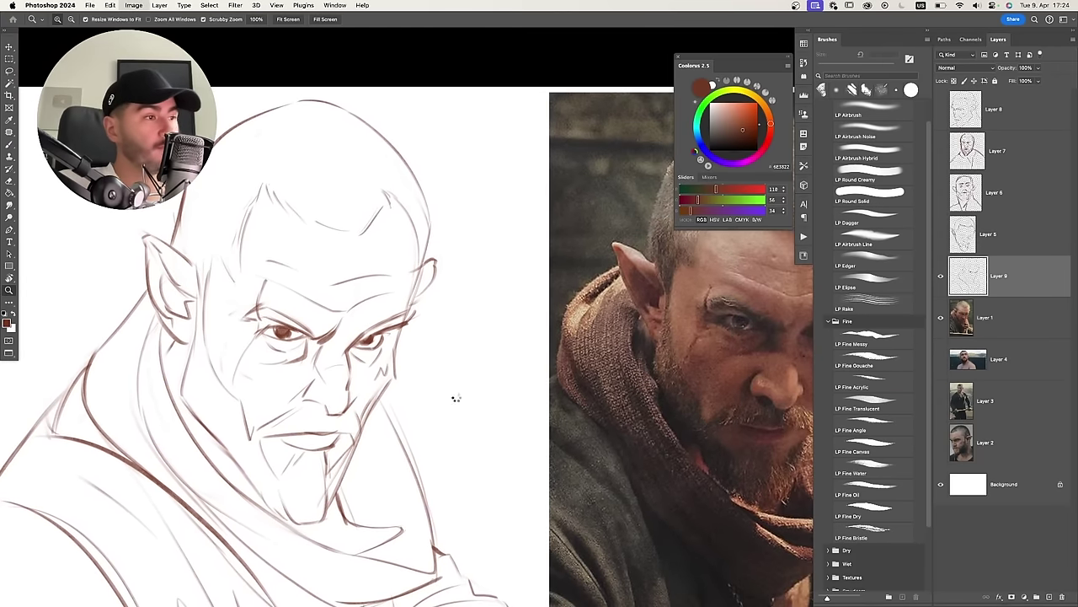
# Touch up the near eye in the mirrored portrait by alternately erasing and repainting small strokes.
pyautogui.press('space')
pyautogui.moveTo(586, 422); pyautogui.dragTo(413, 402)
pyautogui.press('super+space')
pyautogui.press('e')
pyautogui.moveTo(452, 314)
pyautogui.mouseDown()
pyautogui.moveTo(493, 313)
pyautogui.moveTo(447, 313)
pyautogui.mouseUp()
pyautogui.press('b')
pyautogui.press('super+space')
pyautogui.moveTo(475, 295)
pyautogui.mouseDown()
pyautogui.moveTo(418, 295)
pyautogui.moveTo(455, 295)
pyautogui.moveTo(461, 316)
pyautogui.moveTo(497, 307)
pyautogui.mouseUp()
pyautogui.press('e')
pyautogui.press('b')
pyautogui.press('e')
pyautogui.press('b')
pyautogui.press('super+space')
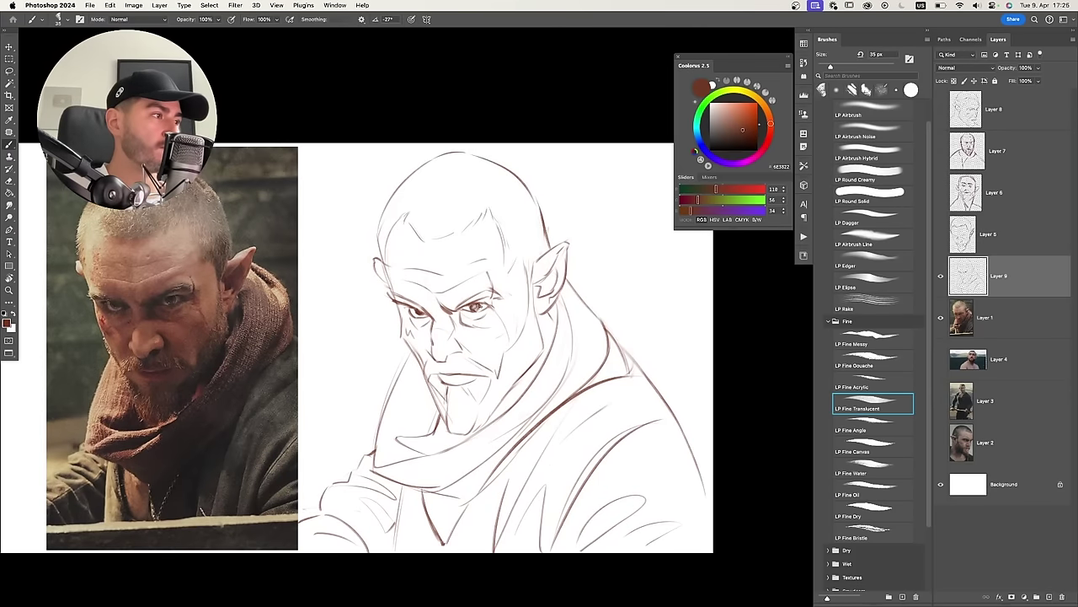
pyautogui.press('super+space')
pyautogui.moveTo(459, 340); pyautogui.dragTo(434, 340)
pyautogui.press('super+z')
# Erase the near eye's filled iris with the LP Round Creamy brush.
pyautogui.press('e')
pyautogui.press('super+space')
pyautogui.moveTo(501, 293)
pyautogui.mouseDown()
pyautogui.moveTo(540, 291)
pyautogui.moveTo(531, 263)
pyautogui.mouseUp()
pyautogui.click(871, 174)
pyautogui.scroll(1, 497, 323)
# Redraw and fill the near eye's iris with the LP Fine Translucent brush, ending at 35 px.
pyautogui.press('b')
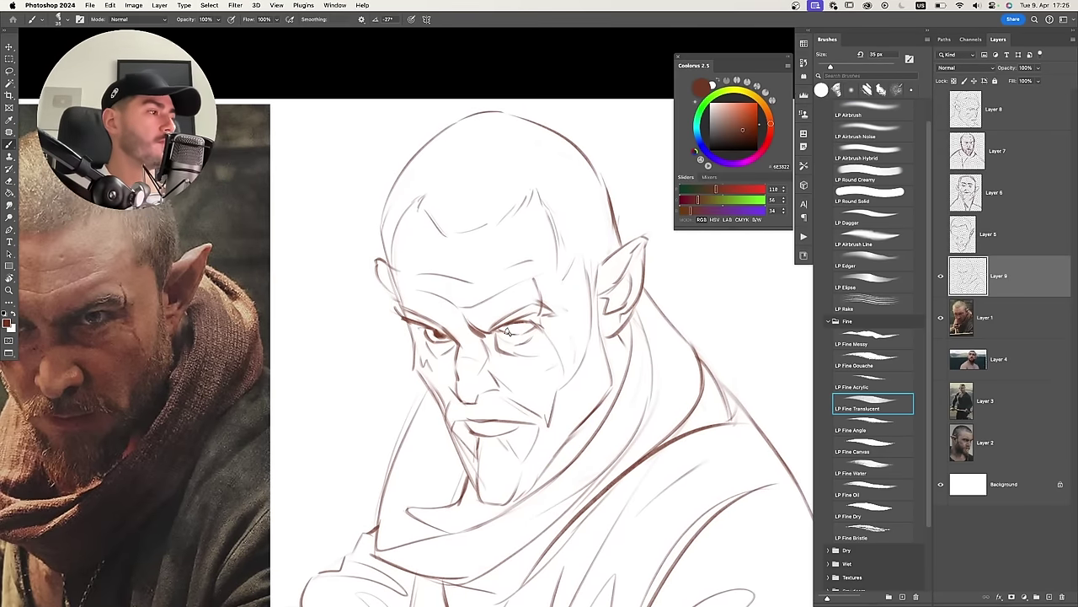
pyautogui.scroll(1, 570, 328)
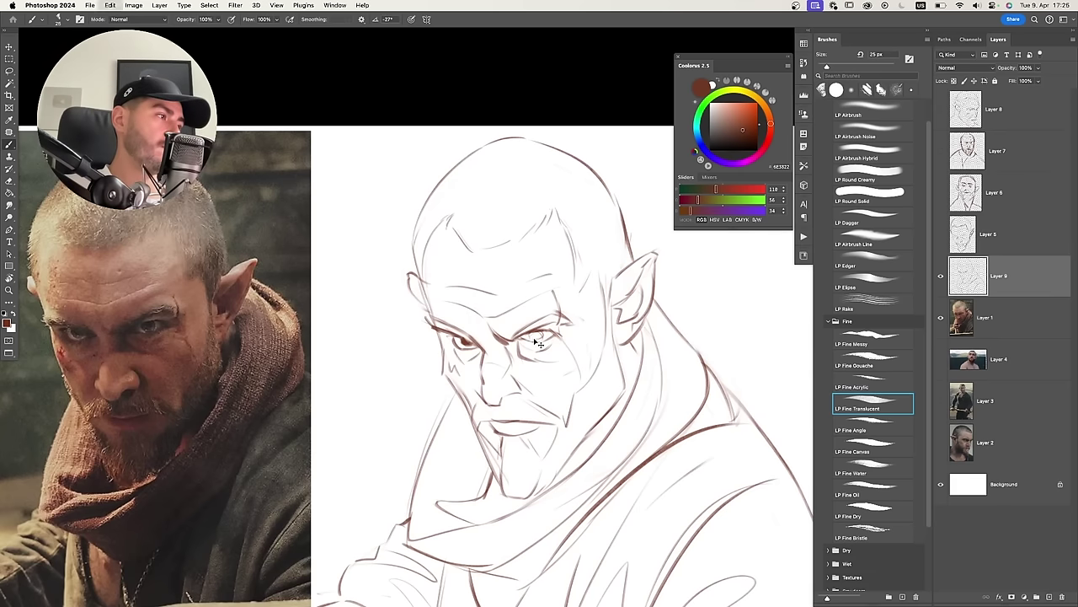
pyautogui.press(']')
pyautogui.scroll(-1, 534, 336)
pyautogui.scroll(2, 573, 362)
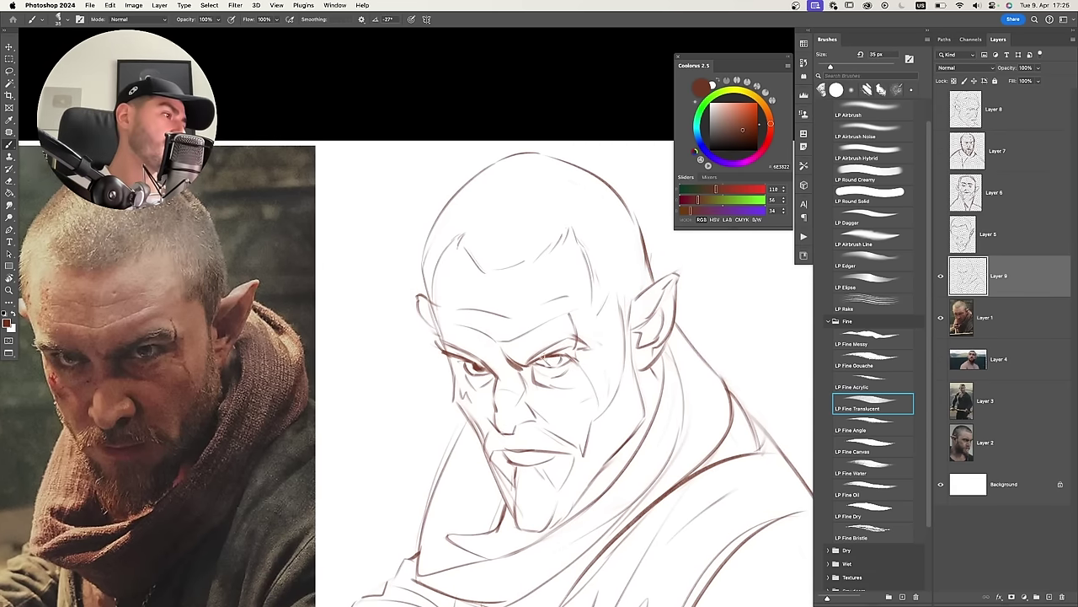
pyautogui.scroll(-3, 553, 361)
pyautogui.scroll(2, 561, 365)
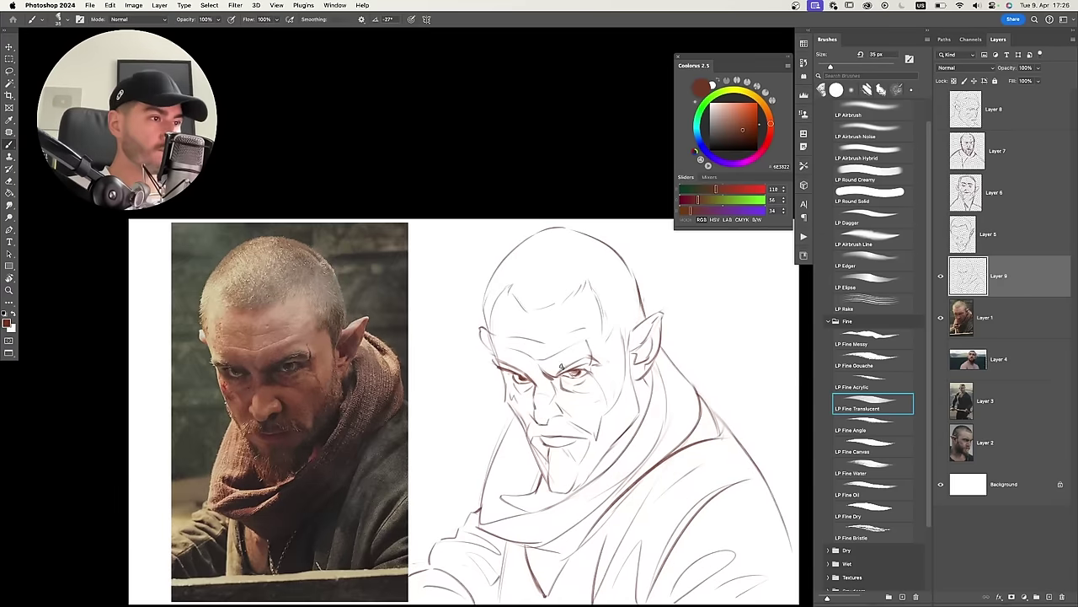
# Compare the mirrored portrait's face, jaw and overall proportions with the reference photo at different magnifications.
pyautogui.scroll(-1, 677, 369)
pyautogui.scroll(-2, 543, 272)
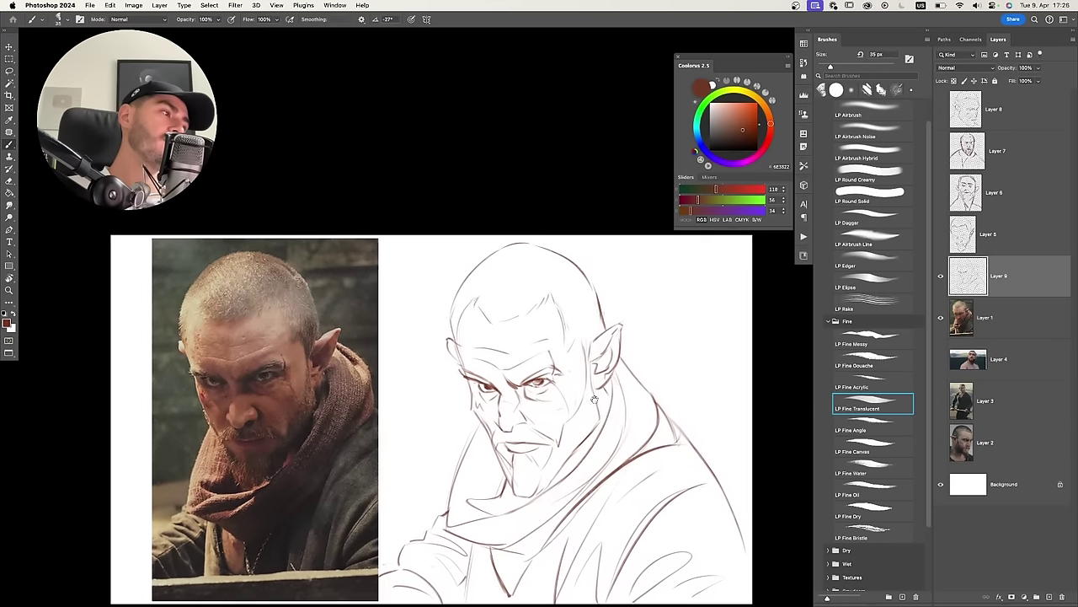
pyautogui.scroll(1, 543, 272)
pyautogui.scroll(2, 544, 272)
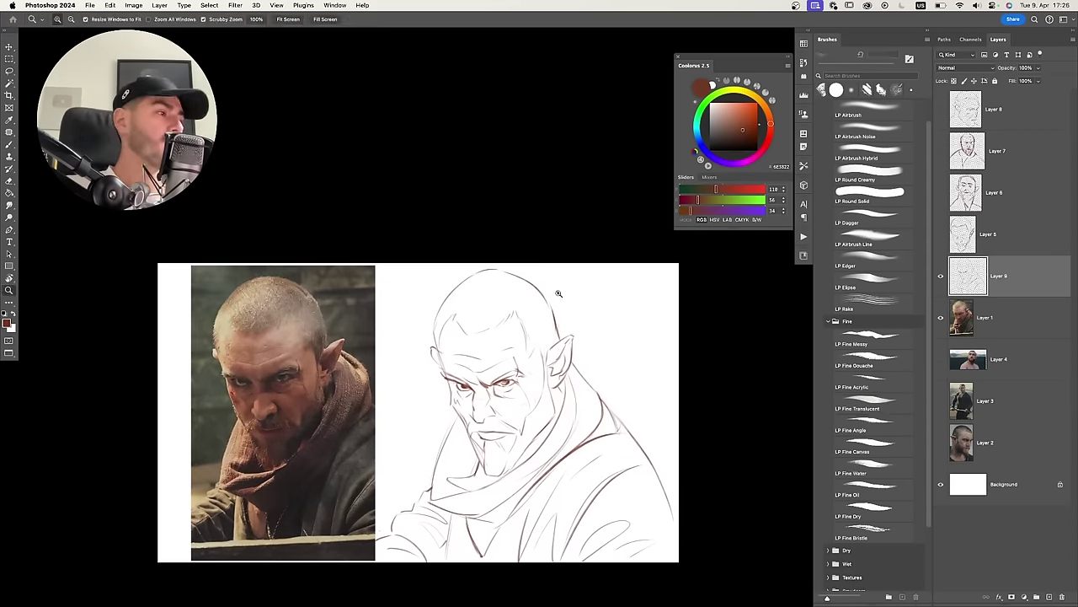
pyautogui.moveTo(515, 432); pyautogui.dragTo(497, 446)
pyautogui.scroll(-2, 404, 389)
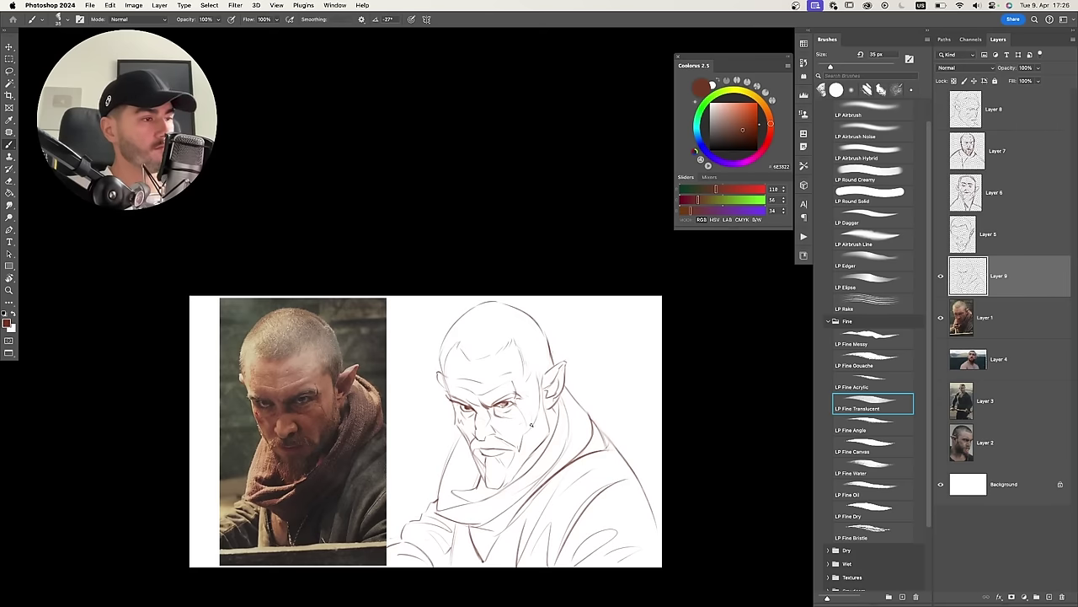
pyautogui.scroll(2, 404, 389)
pyautogui.press('e')
pyautogui.press('b')
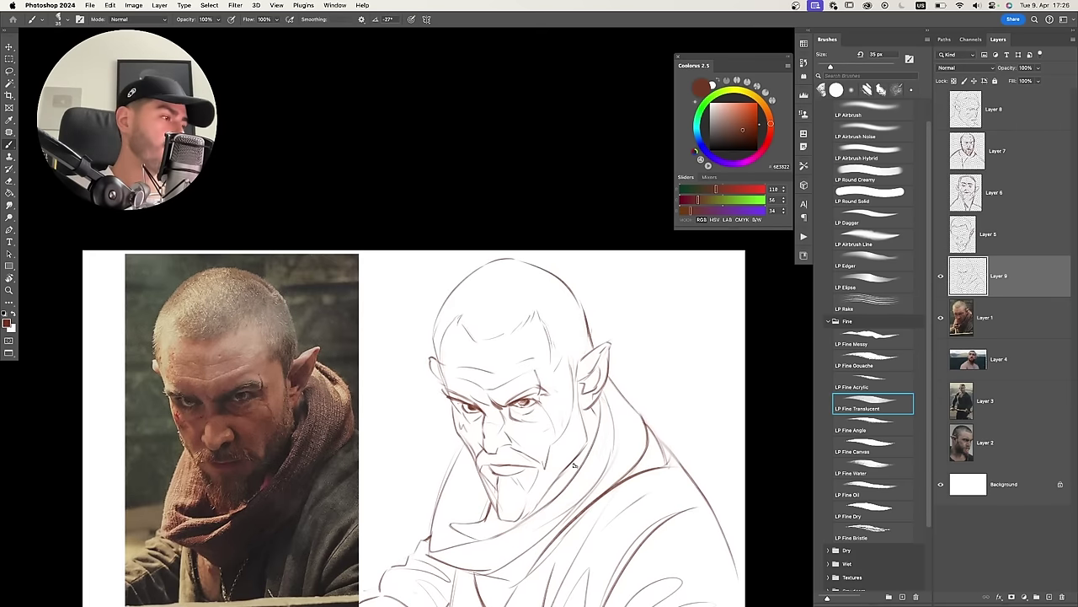
pyautogui.press('z')
pyautogui.moveTo(467, 448); pyautogui.dragTo(562, 305)
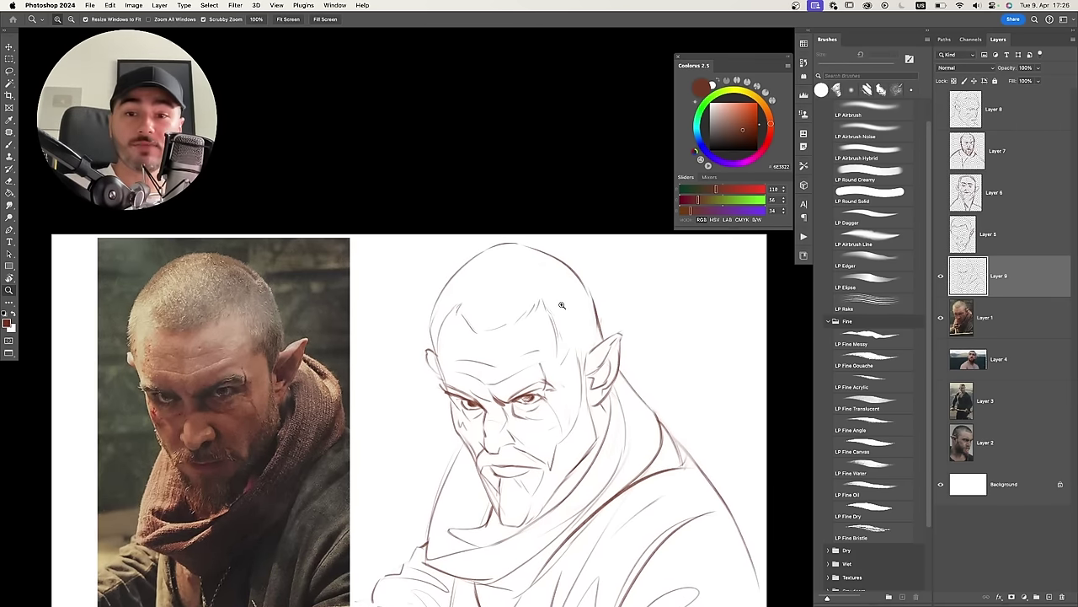
pyautogui.moveTo(531, 354); pyautogui.dragTo(486, 273)
# Erase and redraw the hairline's curve between its central point and the near-side peak.
pyautogui.press('e')
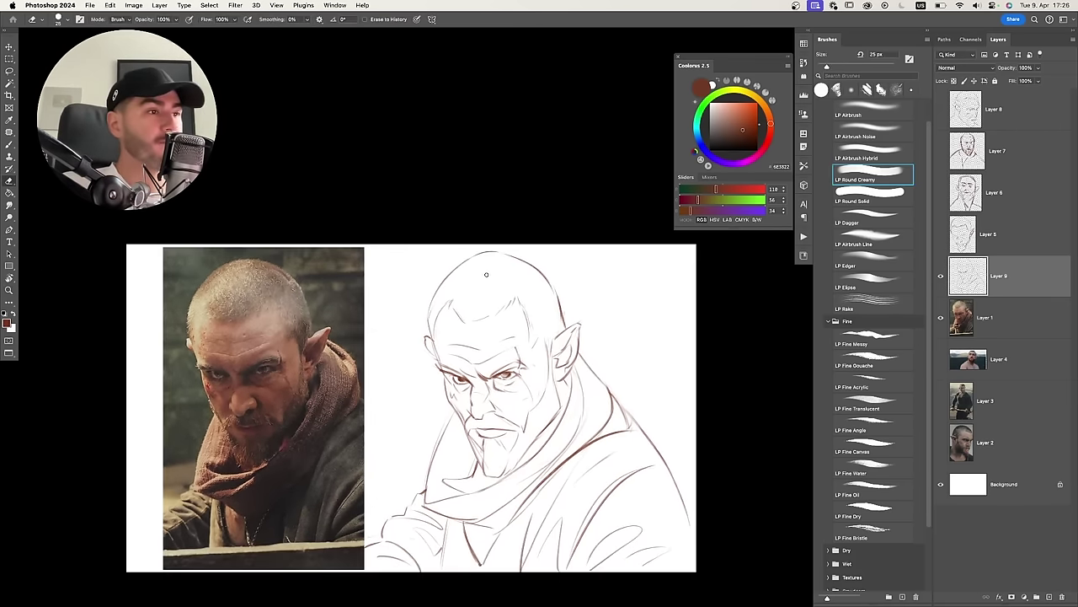
pyautogui.press('b')
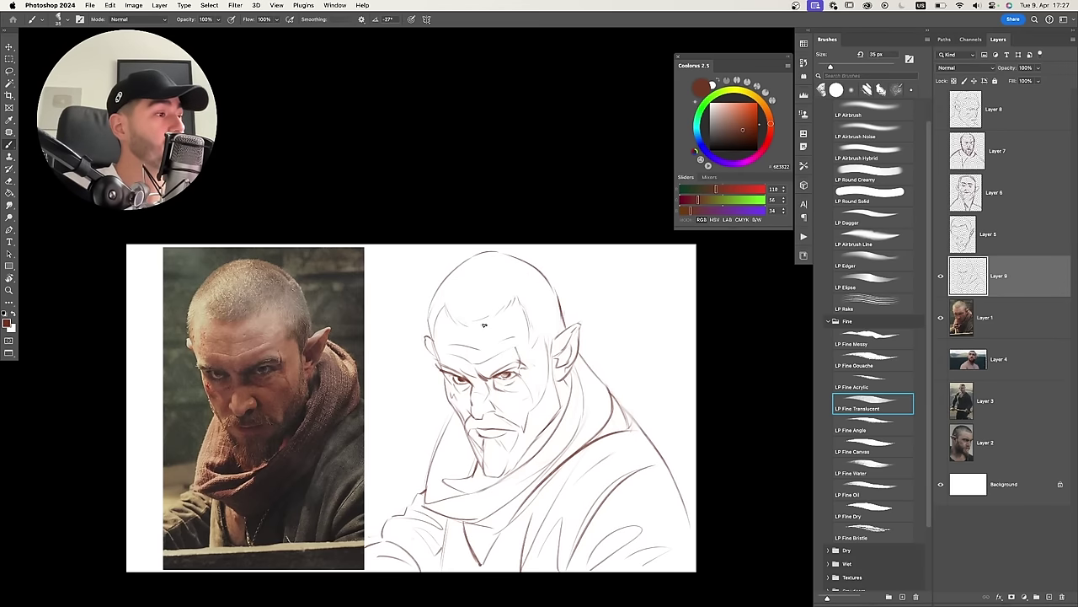
pyautogui.moveTo(462, 329); pyautogui.dragTo(497, 316)
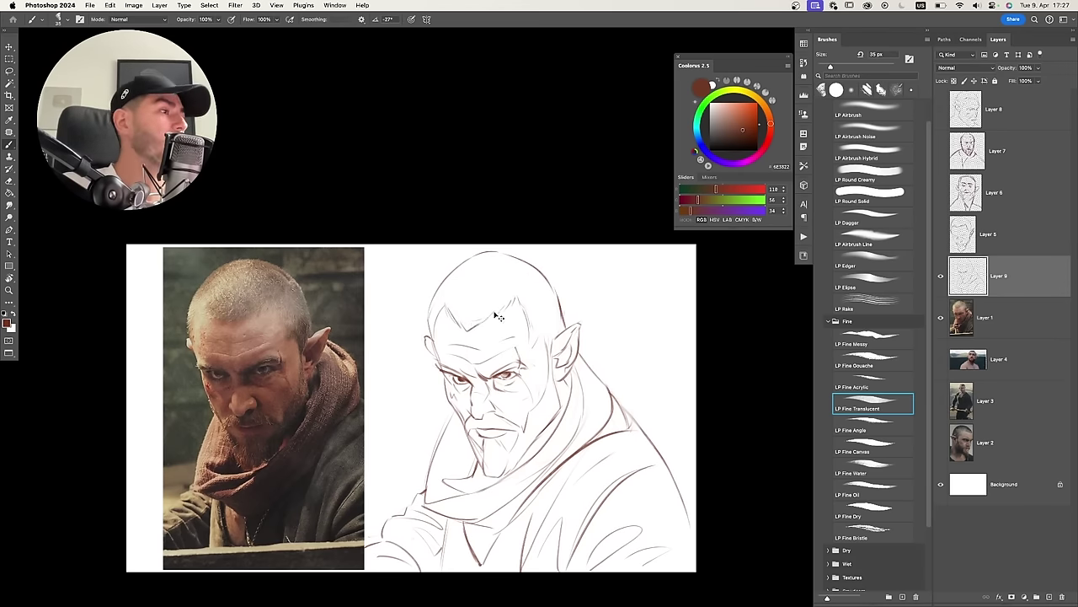
pyautogui.press('e')
pyautogui.scroll(1, 483, 315)
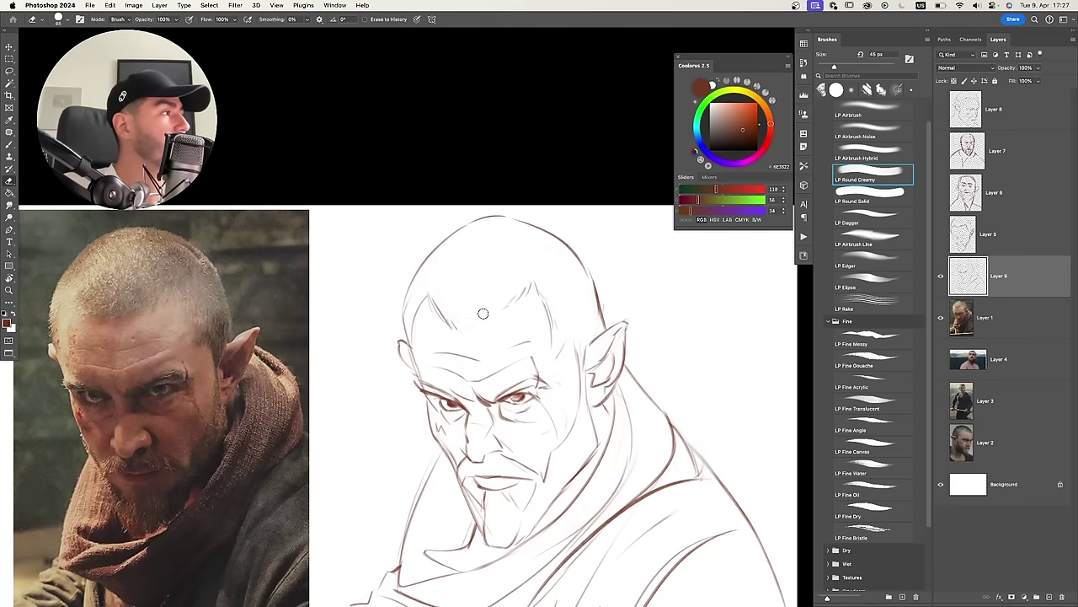
pyautogui.moveTo(490, 327); pyautogui.dragTo(462, 327)
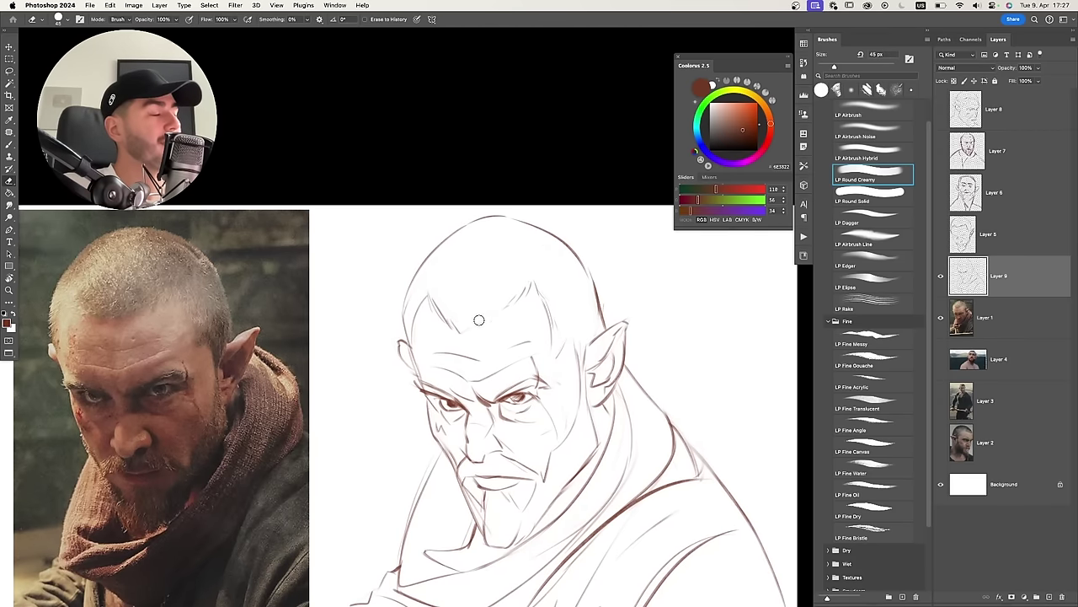
pyautogui.press('b')
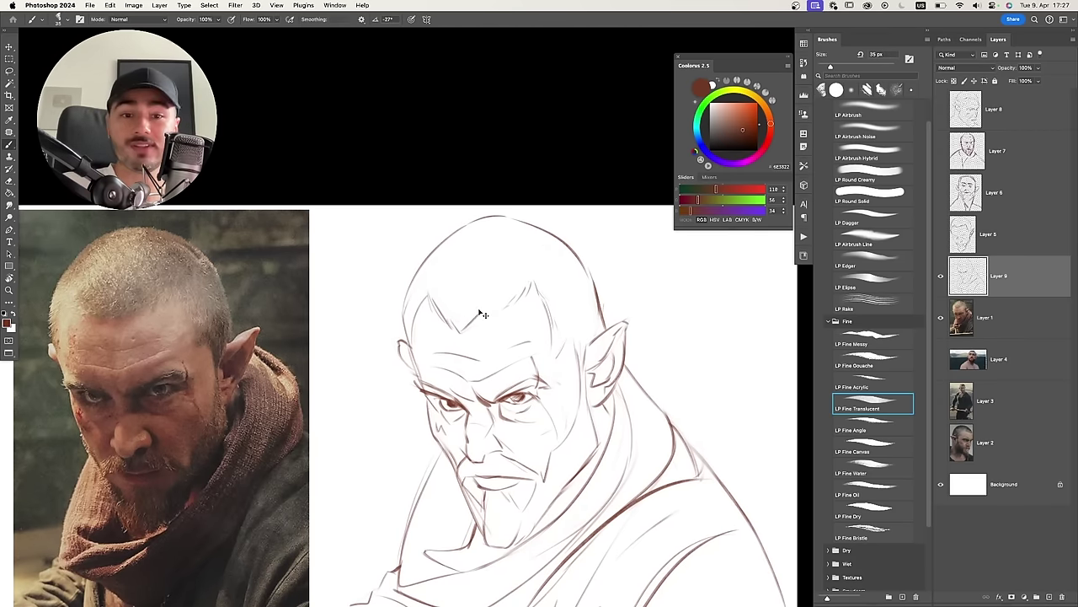
pyautogui.press('e')
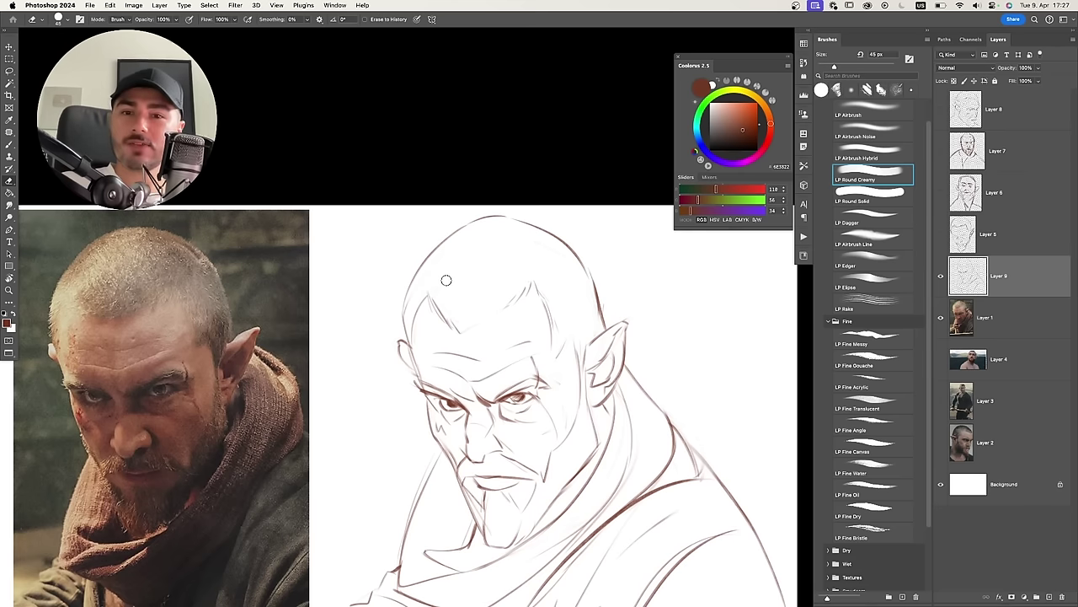
pyautogui.press('b')
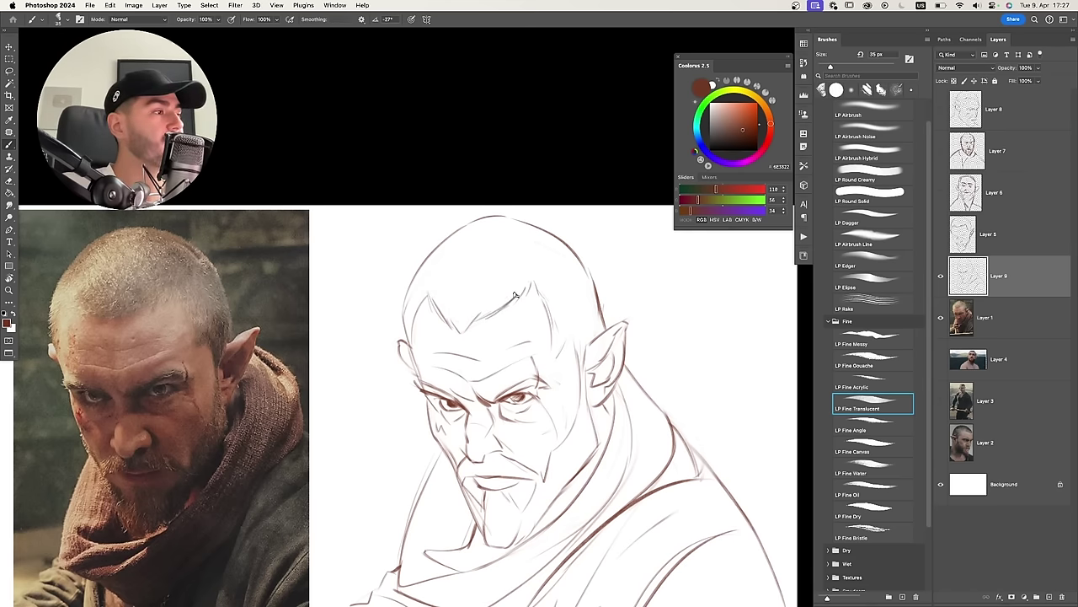
pyautogui.moveTo(501, 322); pyautogui.dragTo(490, 317)
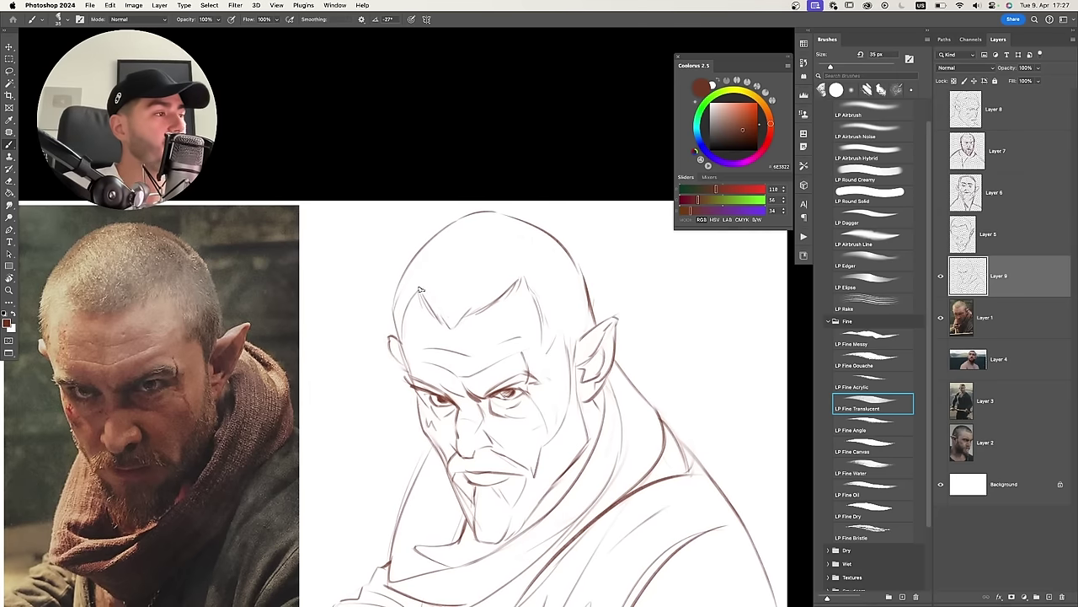
# Try darker strokes along the far side of the hairline down to its central point, then undo them.
pyautogui.moveTo(419, 289)
pyautogui.mouseDown()
pyautogui.moveTo(454, 299)
pyautogui.moveTo(442, 287)
pyautogui.moveTo(452, 324)
pyautogui.moveTo(460, 293)
pyautogui.mouseUp()
pyautogui.press('e')
pyautogui.press('b')
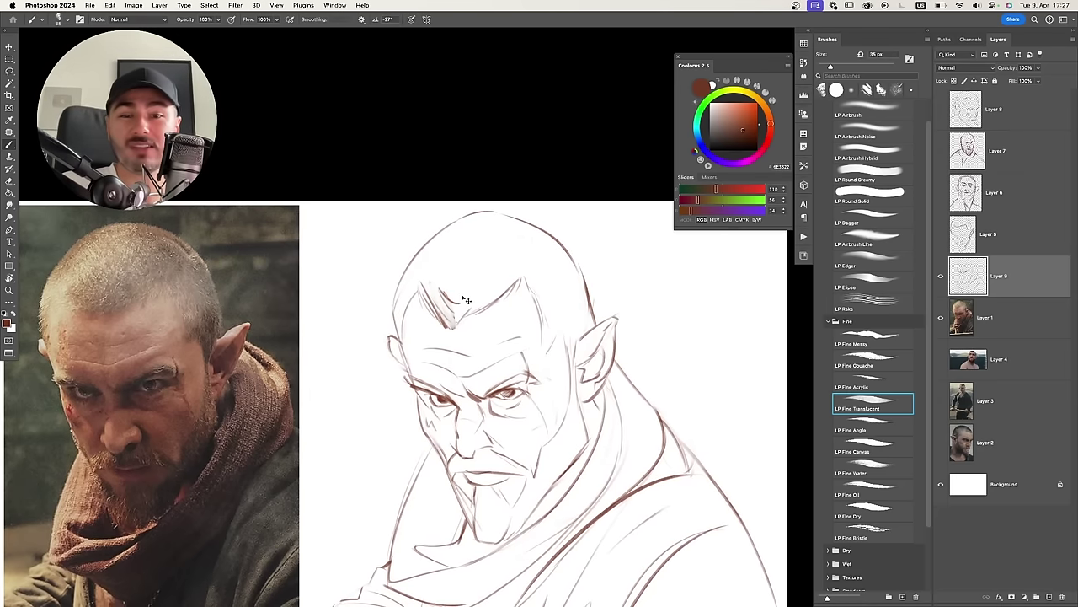
pyautogui.press('super+z')
pyautogui.press('super+z')
pyautogui.moveTo(559, 298)
pyautogui.mouseDown()
pyautogui.moveTo(544, 279)
pyautogui.moveTo(532, 295)
pyautogui.mouseUp()
pyautogui.press('super+z')
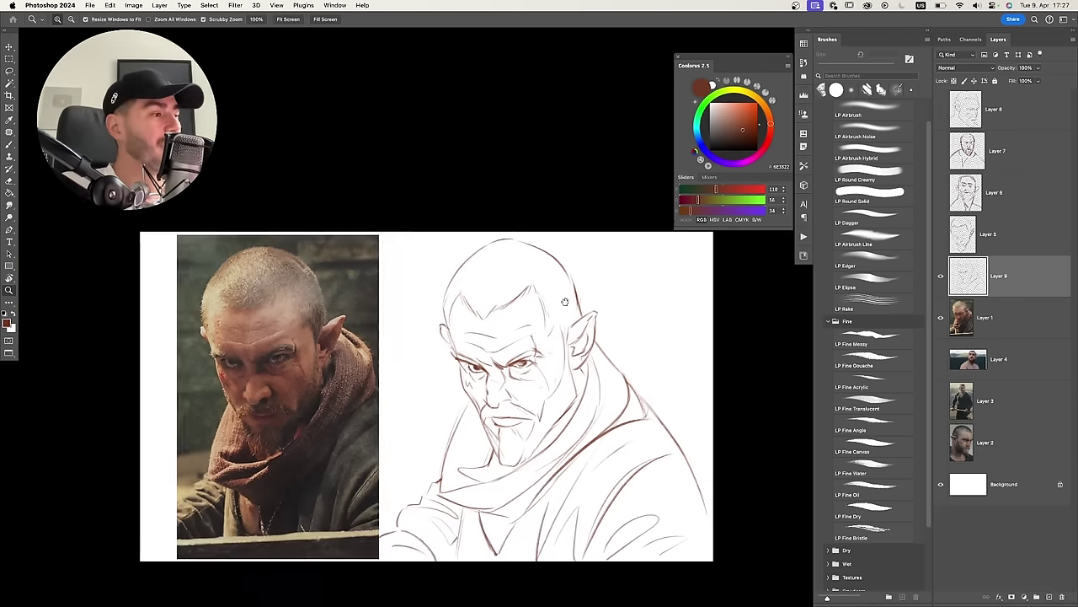
pyautogui.scroll(-3, 564, 302)
pyautogui.hscroll(3, 565, 302)
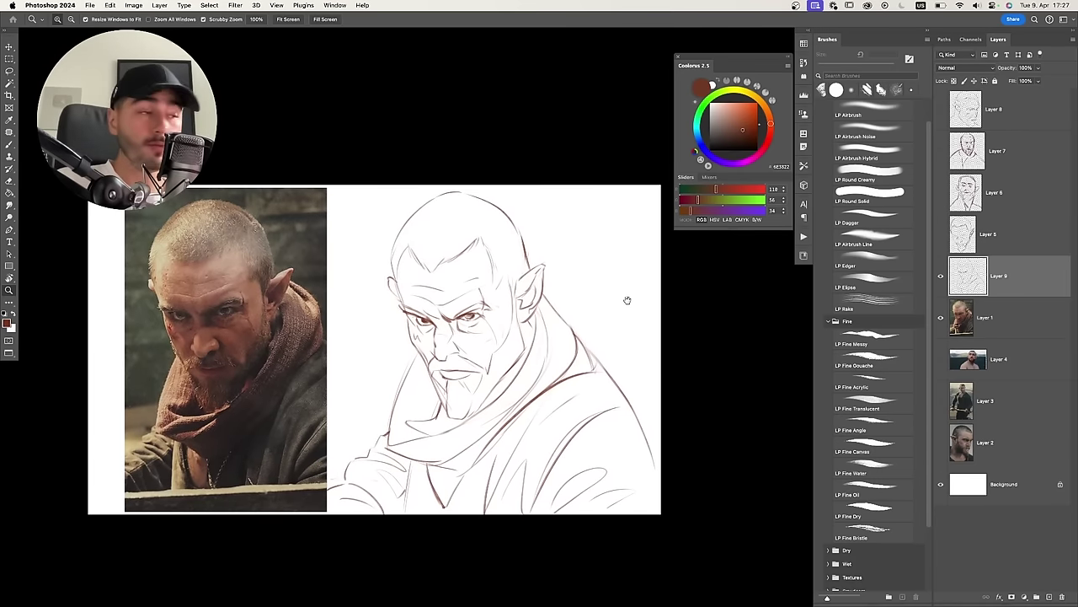
# Flip the view horizontally and open Liquify on the line drawing, moving its window so the reference photo stays in sight.
pyautogui.moveTo(627, 300); pyautogui.dragTo(615, 288)
pyautogui.moveTo(535, 313); pyautogui.dragTo(518, 299)
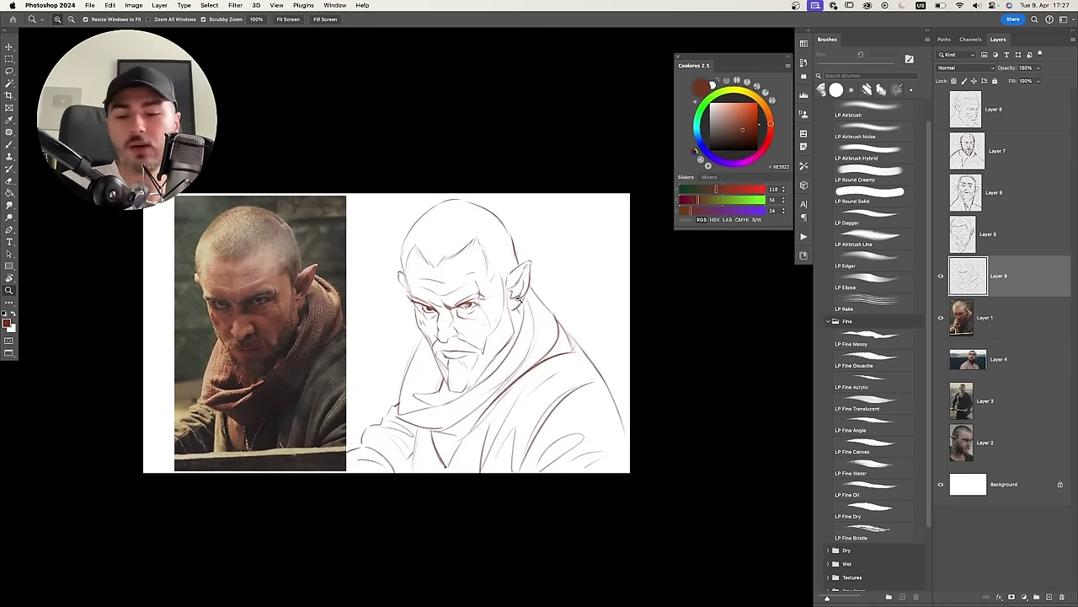
pyautogui.press('super+shift+h')
pyautogui.moveTo(405, 305); pyautogui.dragTo(486, 297)
pyautogui.click(236, 5)
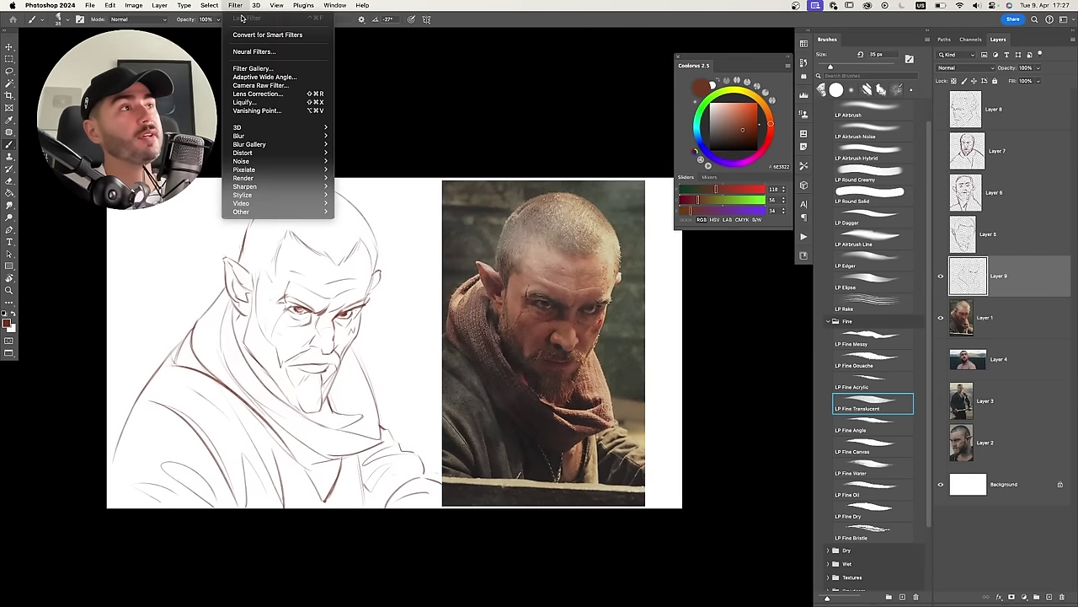
pyautogui.click(275, 95)
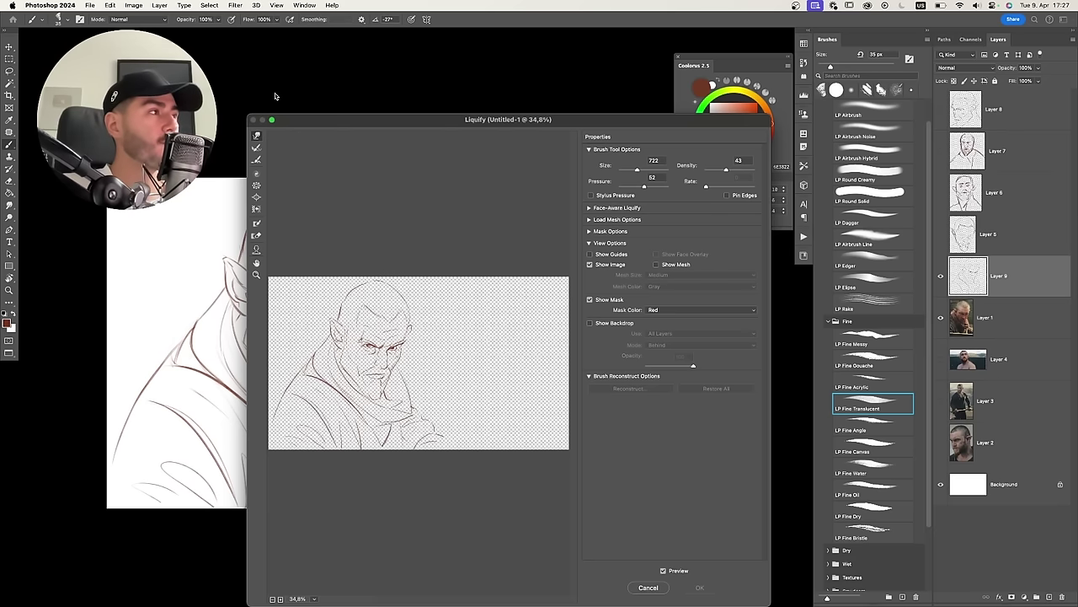
pyautogui.moveTo(564, 122)
pyautogui.mouseDown()
pyautogui.moveTo(870, 76)
pyautogui.moveTo(855, 81)
pyautogui.mouseUp()
pyautogui.moveTo(731, 80)
pyautogui.mouseDown()
pyautogui.moveTo(221, 138)
pyautogui.moveTo(258, 106)
pyautogui.mouseUp()
pyautogui.moveTo(577, 126); pyautogui.dragTo(513, 127)
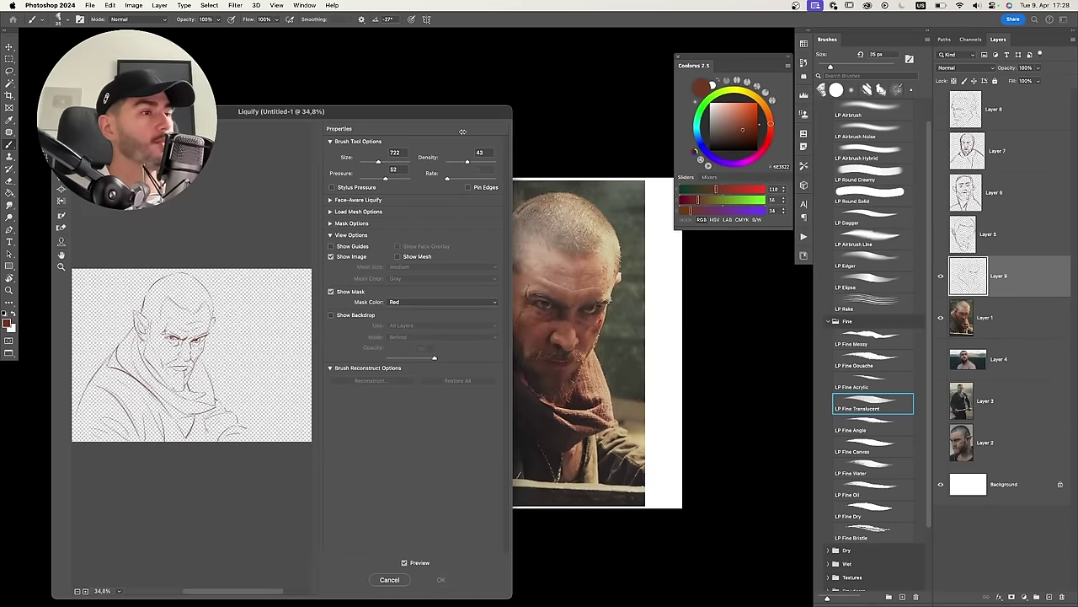
# Show the Background layer as a Liquify backdrop behind the drawing at 100 opacity and enlarge the brush to 1067.
pyautogui.press(']')
pyautogui.moveTo(293, 114)
pyautogui.mouseDown()
pyautogui.moveTo(263, 97)
pyautogui.moveTo(275, 100)
pyautogui.mouseUp()
pyautogui.press('super+plus')
pyautogui.moveTo(171, 344)
pyautogui.mouseDown()
pyautogui.moveTo(212, 344)
pyautogui.moveTo(235, 309)
pyautogui.moveTo(226, 323)
pyautogui.mouseUp()
pyautogui.click(412, 289)
pyautogui.click(339, 304)
pyautogui.click(339, 303)
pyautogui.click(407, 313)
pyautogui.click(408, 323)
pyautogui.press(']')
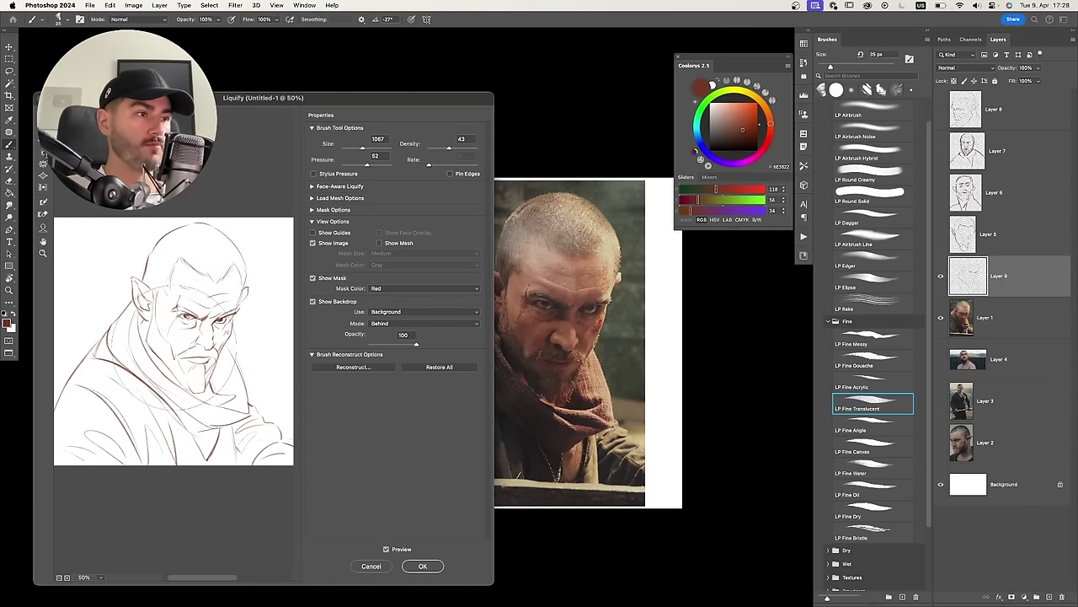
# Nudge the portrait's head and face proportions with large Liquify brush sizes and apply the warp.
pyautogui.moveTo(167, 330)
pyautogui.mouseDown()
pyautogui.moveTo(173, 344)
pyautogui.moveTo(179, 335)
pyautogui.mouseUp()
pyautogui.press('[')
pyautogui.press(']')
pyautogui.press(']')
pyautogui.press(']')
pyautogui.press(']')
pyautogui.press(']')
pyautogui.press(']')
pyautogui.press(']')
pyautogui.press(']')
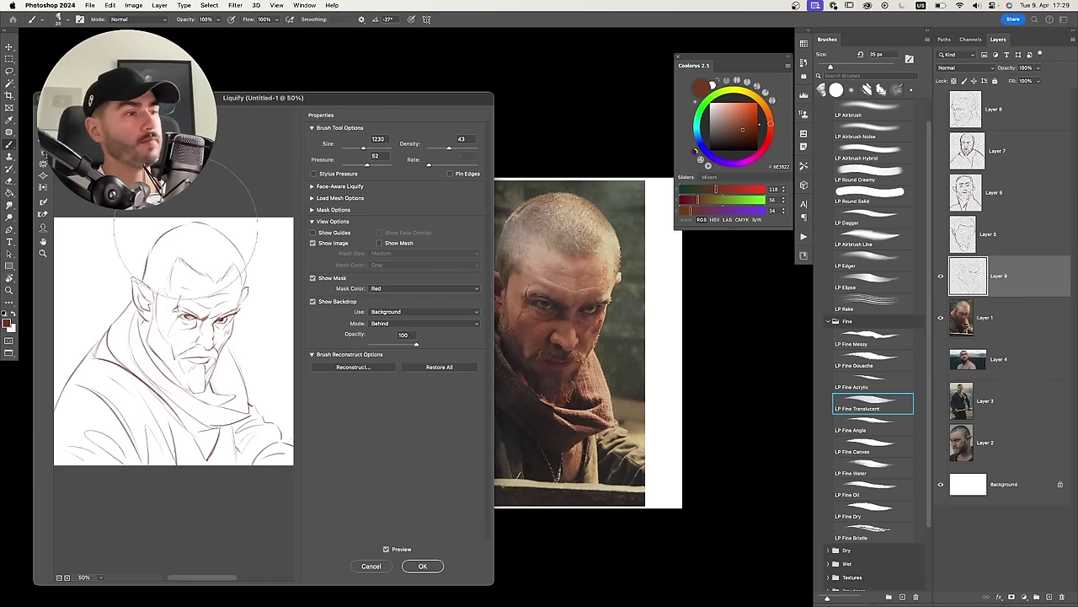
pyautogui.press('[')
pyautogui.press('[')
pyautogui.press('[')
pyautogui.press('[')
pyautogui.press('[')
pyautogui.press('[')
pyautogui.press('[')
pyautogui.press('[')
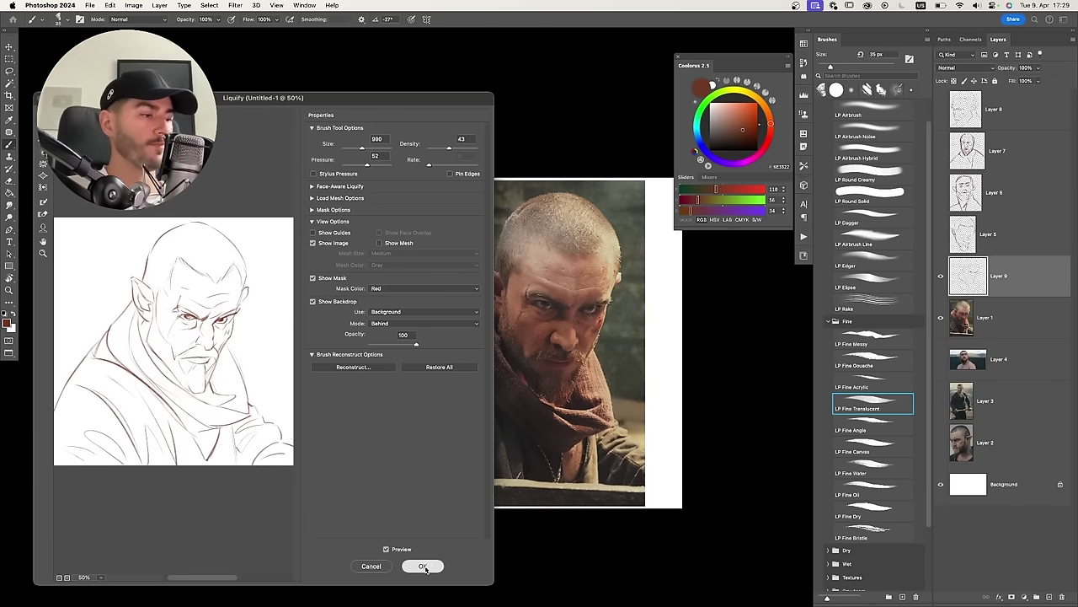
pyautogui.click(424, 564)
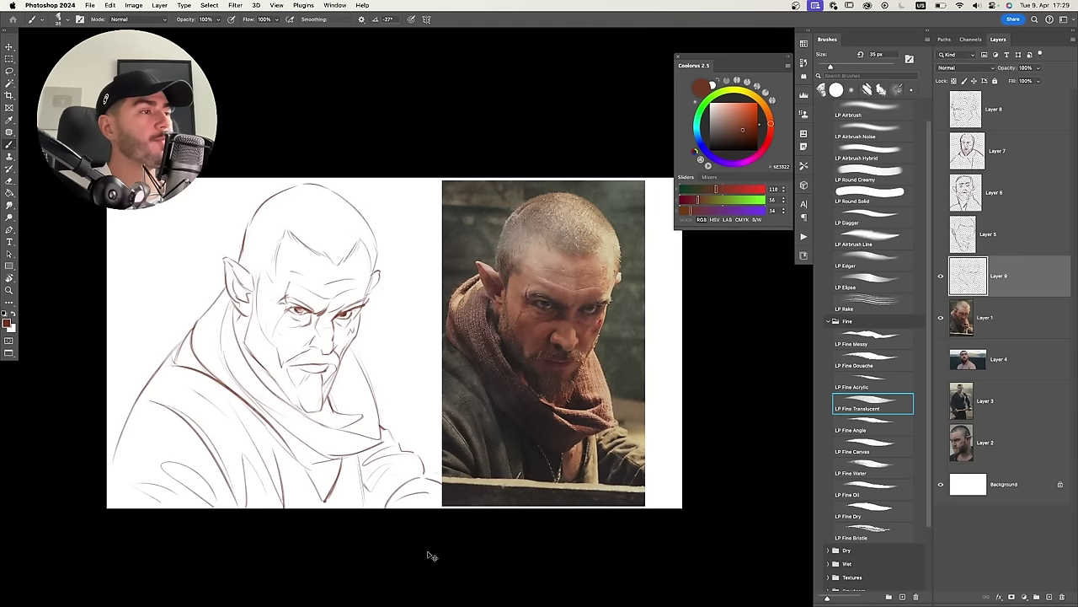
# Compare the drawing before and after the warp, then check the line layer against the reference photo at different magnifications.
pyautogui.press('super+z')
pyautogui.press('super+shift+z')
pyautogui.press('super+z')
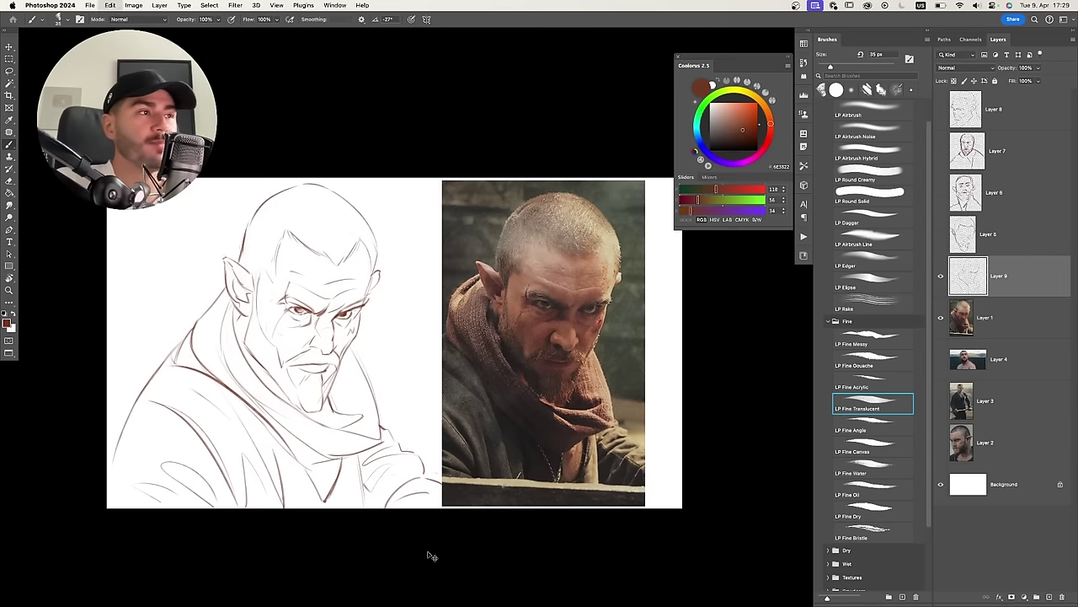
pyautogui.press('super+shift+z')
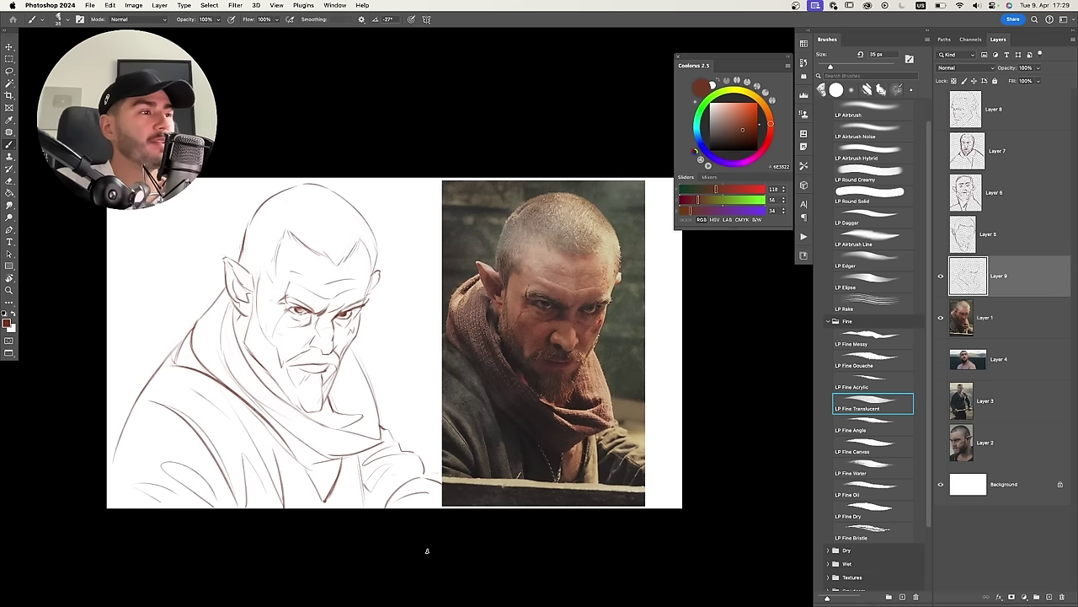
pyautogui.press('super+z')
pyautogui.press('super+shift+z')
pyautogui.press('super+minus')
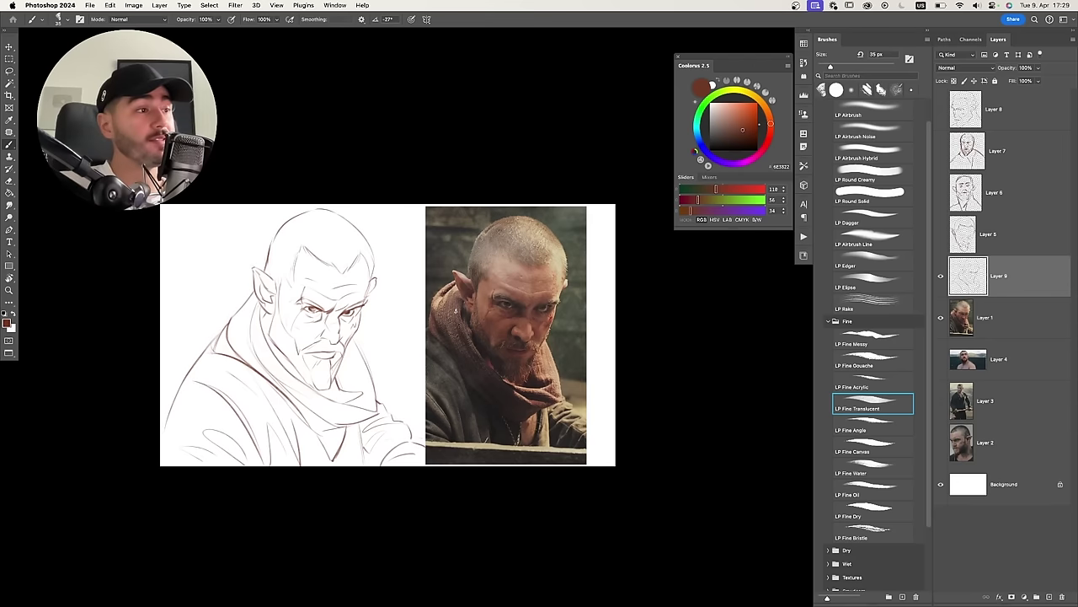
pyautogui.click(941, 275)
pyautogui.click(941, 275)
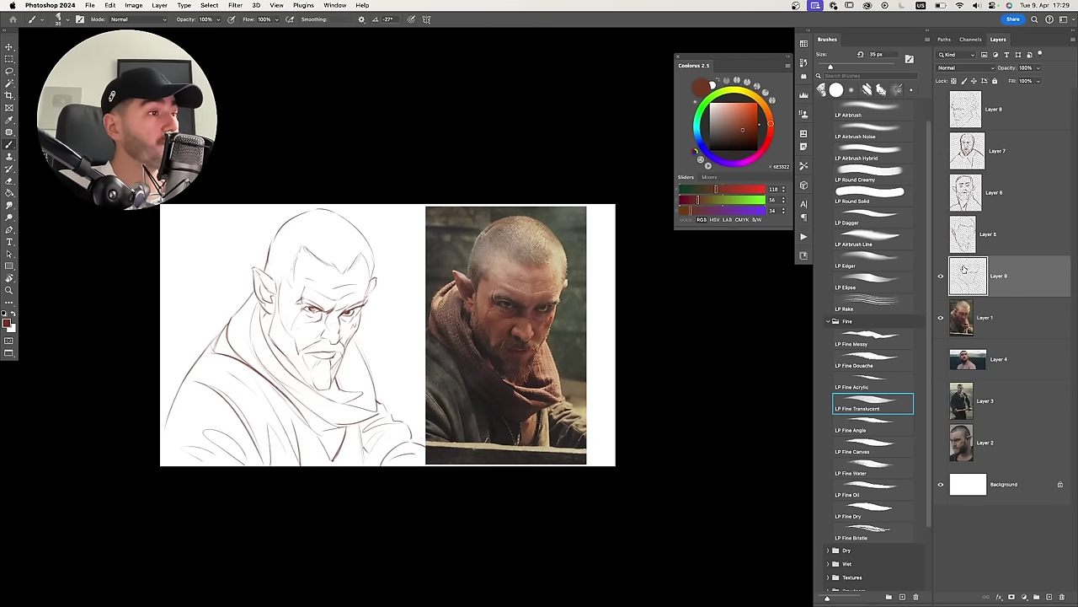
pyautogui.moveTo(419, 372)
pyautogui.mouseDown()
pyautogui.moveTo(442, 366)
pyautogui.moveTo(449, 386)
pyautogui.mouseUp()
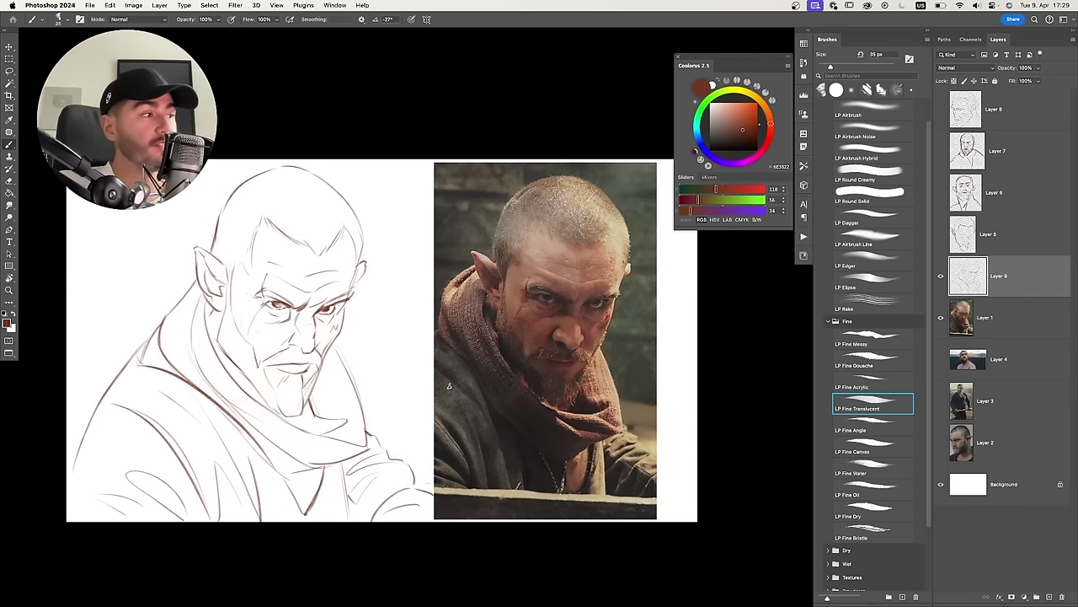
pyautogui.press('super+minus')
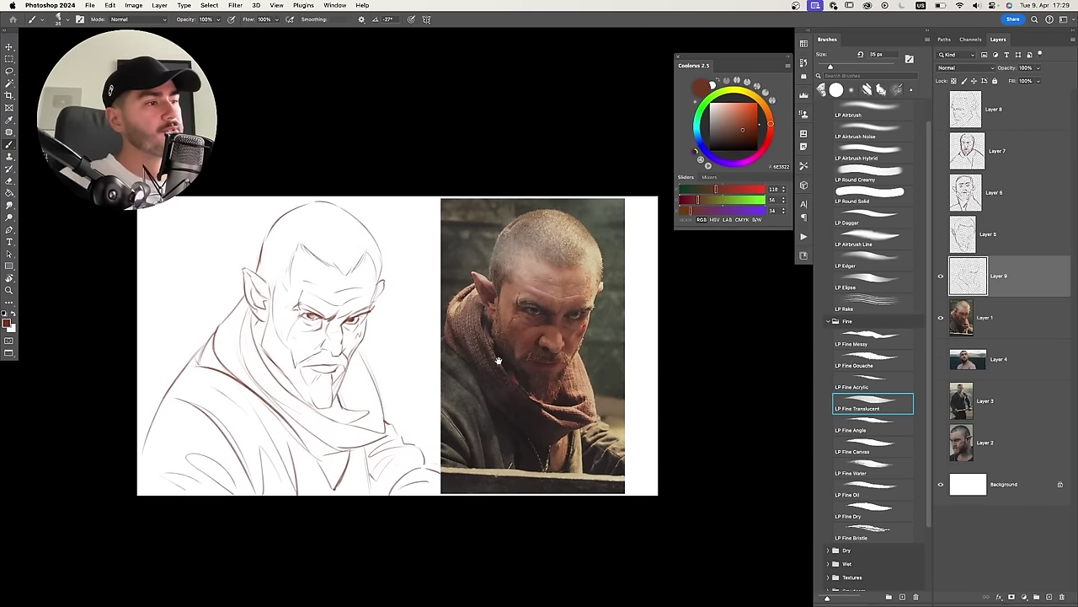
pyautogui.moveTo(498, 361); pyautogui.dragTo(486, 346)
# Extend the canvas on all four sides with the Crop tool, leaving white margins around the drawing and photo.
pyautogui.press('c')
pyautogui.moveTo(379, 453); pyautogui.dragTo(379, 470)
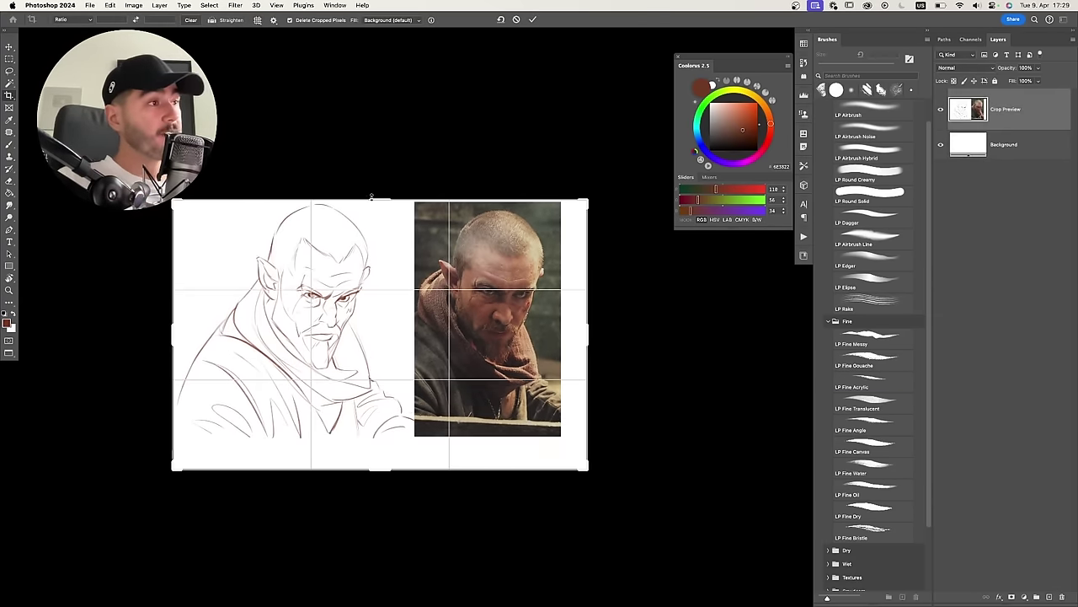
pyautogui.moveTo(373, 198); pyautogui.dragTo(373, 187)
pyautogui.moveTo(173, 332); pyautogui.dragTo(166, 332)
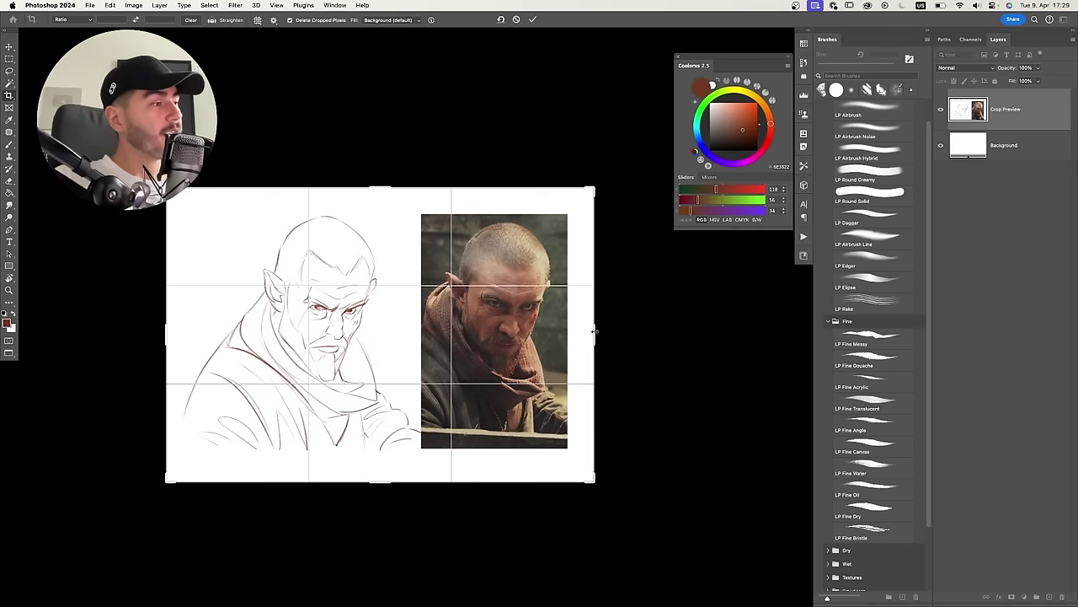
pyautogui.moveTo(594, 331); pyautogui.dragTo(604, 332)
pyautogui.moveTo(380, 190); pyautogui.dragTo(381, 168)
pyautogui.moveTo(381, 481); pyautogui.dragTo(382, 496)
pyautogui.press('Return')
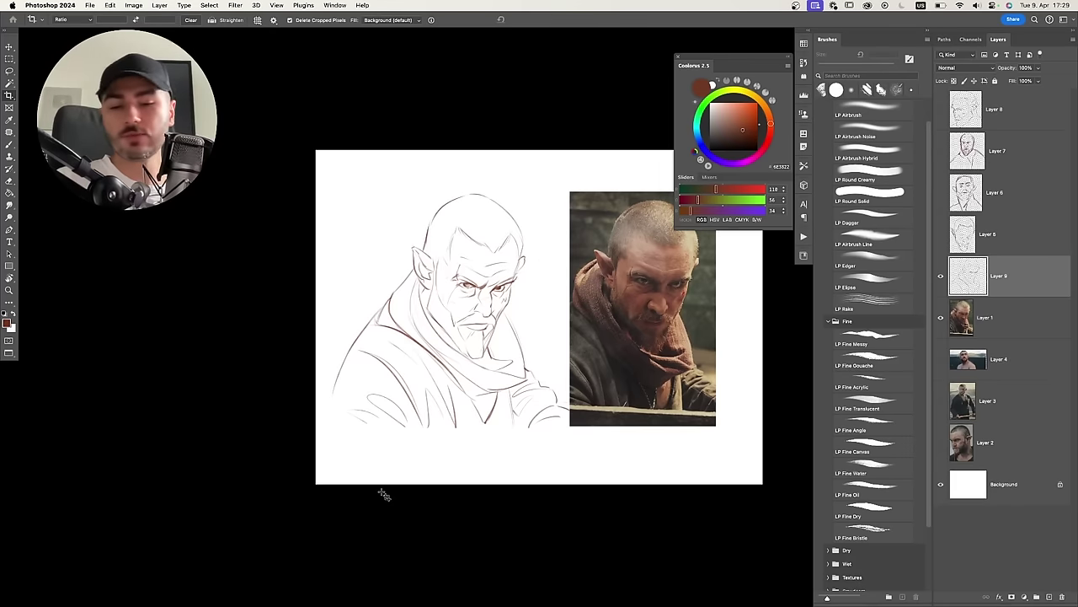
# Move the reference photo away from the line portrait and fine-tune the portrait's position on the canvas.
pyautogui.moveTo(517, 346); pyautogui.dragTo(439, 340)
pyautogui.press('v')
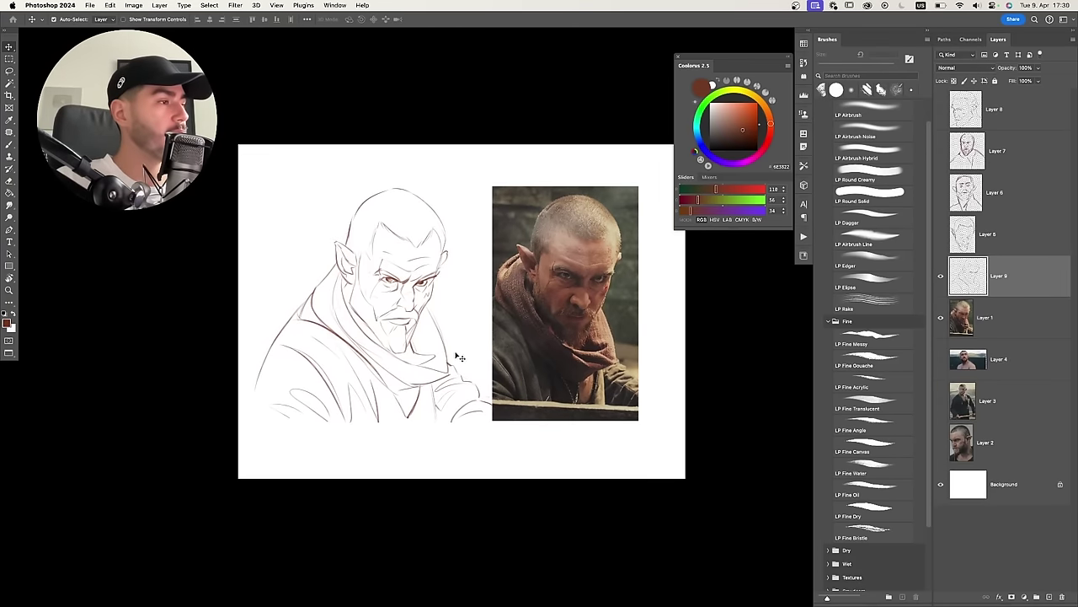
pyautogui.moveTo(425, 286); pyautogui.dragTo(416, 286)
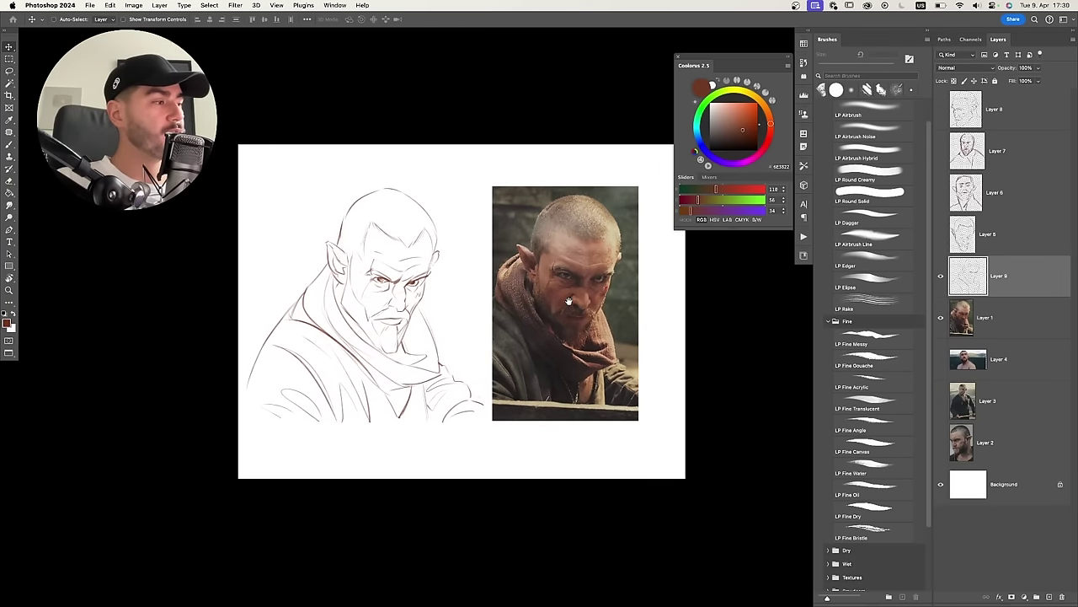
pyautogui.moveTo(579, 312)
pyautogui.mouseDown()
pyautogui.moveTo(511, 312)
pyautogui.moveTo(531, 312)
pyautogui.mouseUp()
pyautogui.press('super+z')
pyautogui.moveTo(492, 349); pyautogui.dragTo(560, 337)
pyautogui.hscroll(2, 556, 328)
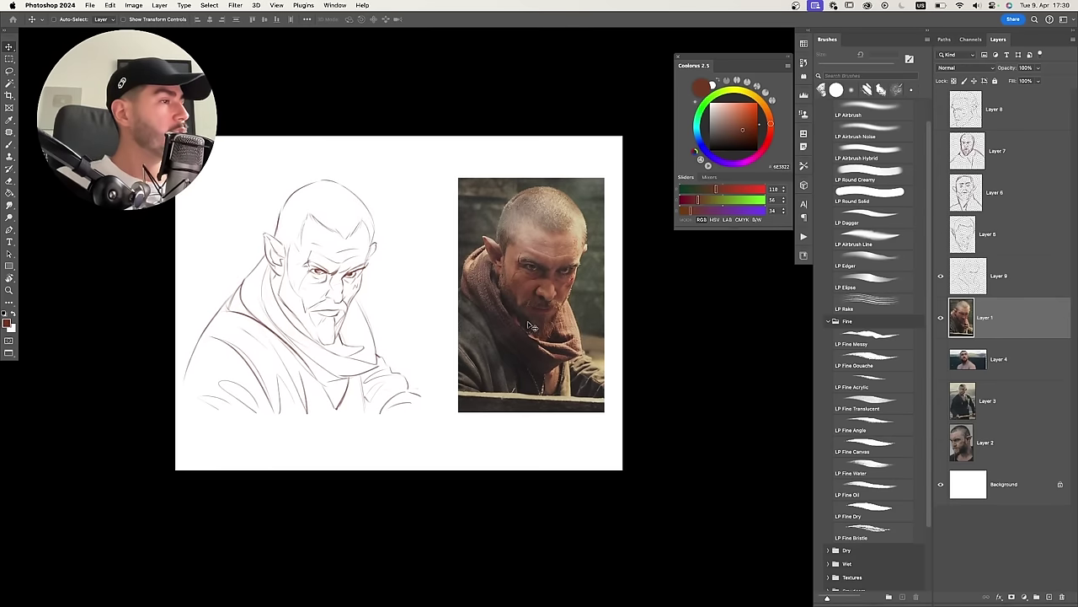
pyautogui.moveTo(355, 278); pyautogui.dragTo(355, 267)
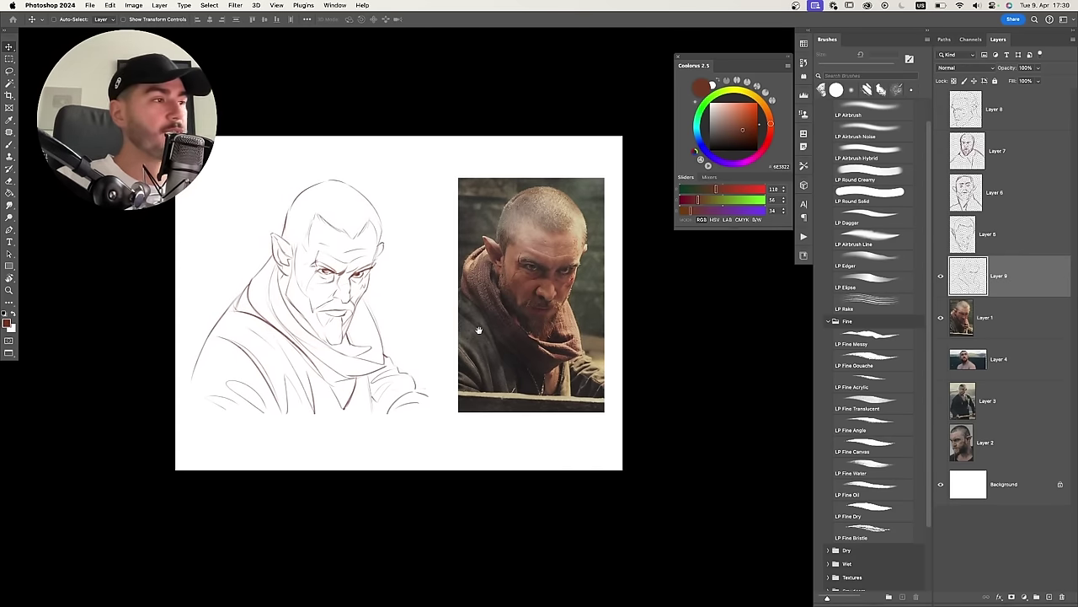
pyautogui.moveTo(479, 329); pyautogui.dragTo(483, 323)
# Choose the LP Dry Knife brush with a dark red and add a new layer beneath the line drawing.
pyautogui.press('b')
pyautogui.moveTo(666, 389); pyautogui.dragTo(653, 386)
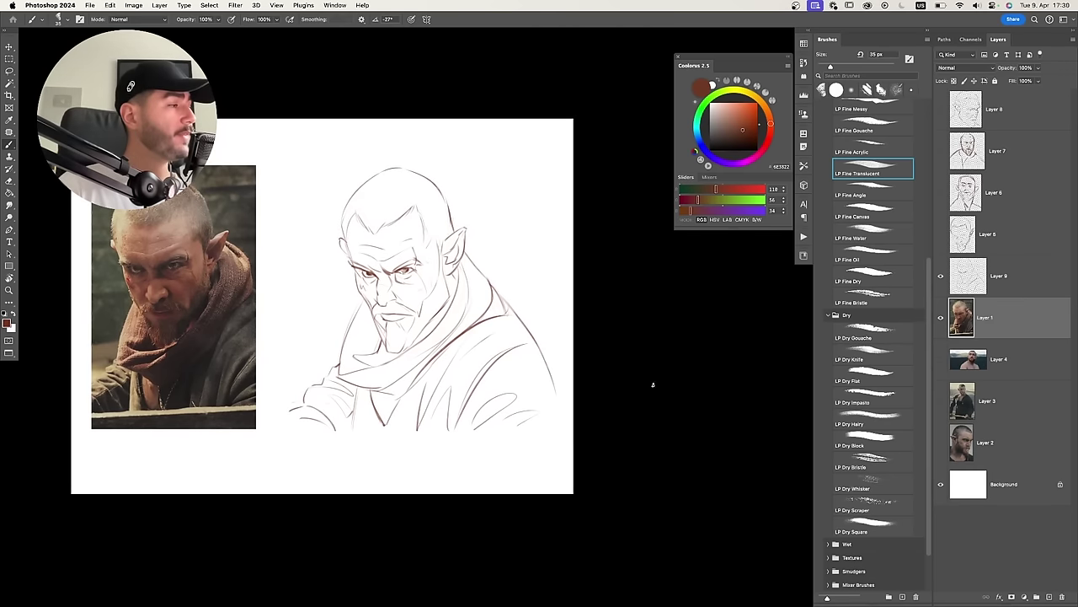
pyautogui.scroll(-2, 929, 326)
pyautogui.click(887, 350)
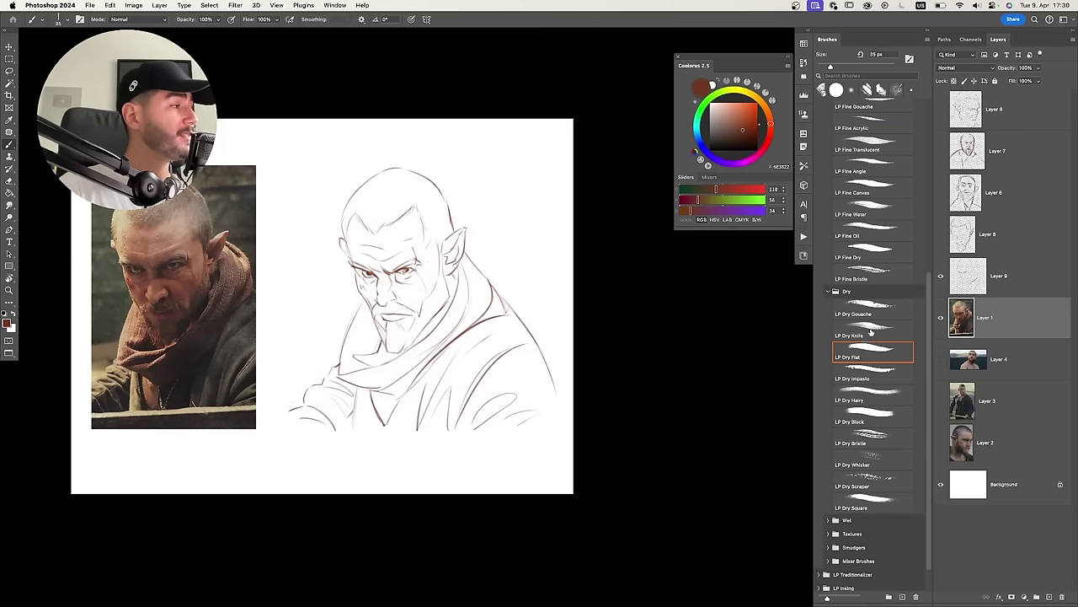
pyautogui.click(772, 137)
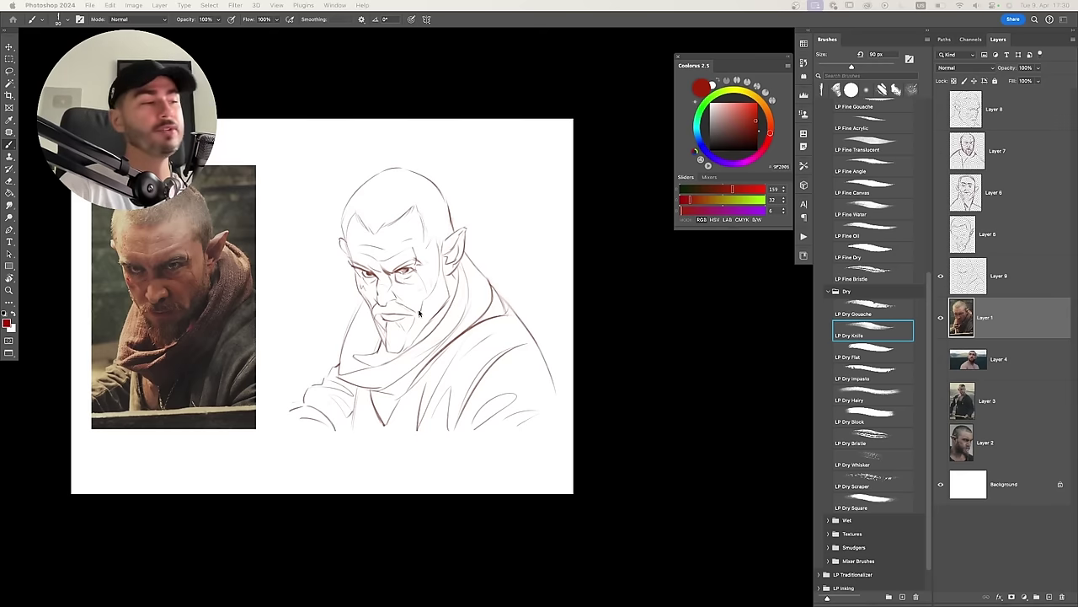
pyautogui.press('super+shift+alt+n')
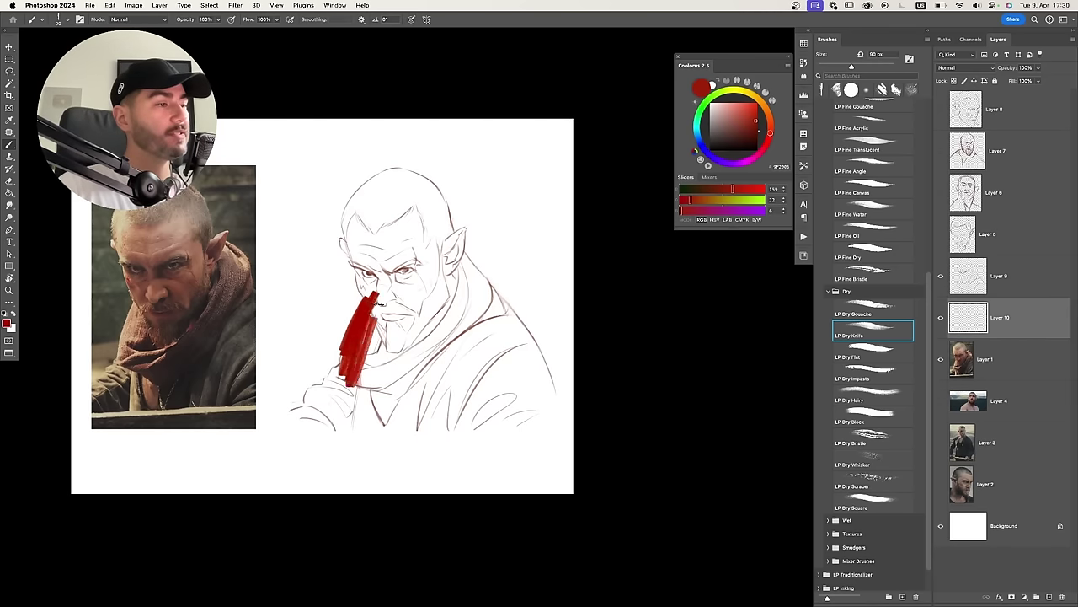
# Try covering the lower face and scarf with dark red LP Dry Knife strokes, then undo them.
pyautogui.moveTo(383, 290); pyautogui.dragTo(362, 387)
pyautogui.moveTo(389, 299)
pyautogui.mouseDown()
pyautogui.moveTo(375, 405)
pyautogui.moveTo(389, 409)
pyautogui.mouseUp()
pyautogui.moveTo(412, 313)
pyautogui.mouseDown()
pyautogui.moveTo(406, 410)
pyautogui.moveTo(417, 410)
pyautogui.mouseUp()
pyautogui.moveTo(426, 350); pyautogui.dragTo(428, 388)
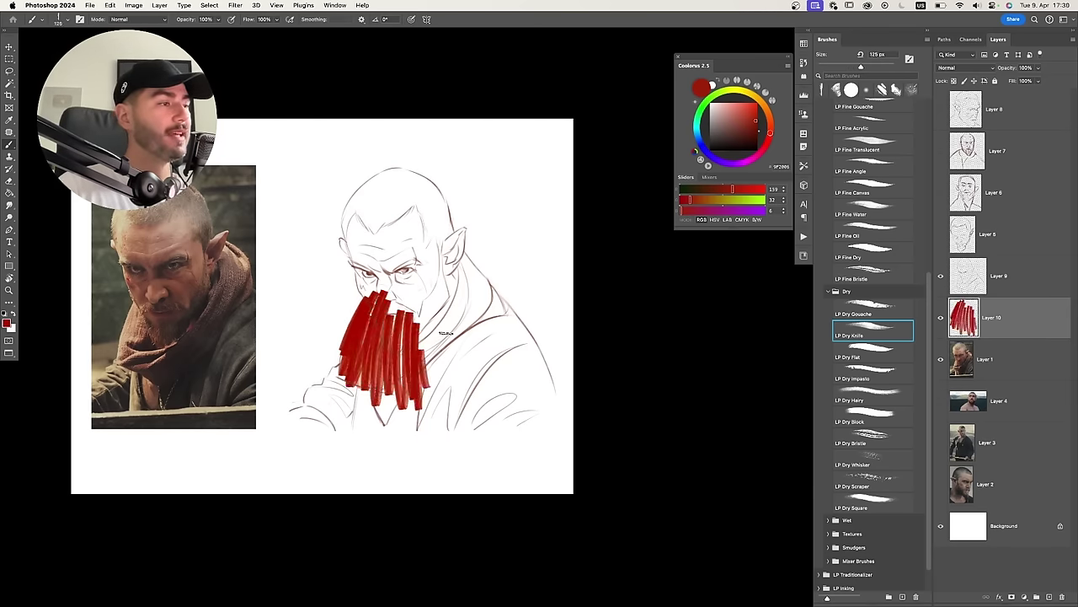
pyautogui.press(']')
pyautogui.moveTo(428, 320)
pyautogui.mouseDown()
pyautogui.moveTo(425, 402)
pyautogui.moveTo(451, 353)
pyautogui.moveTo(495, 396)
pyautogui.mouseUp()
pyautogui.press('super+z')
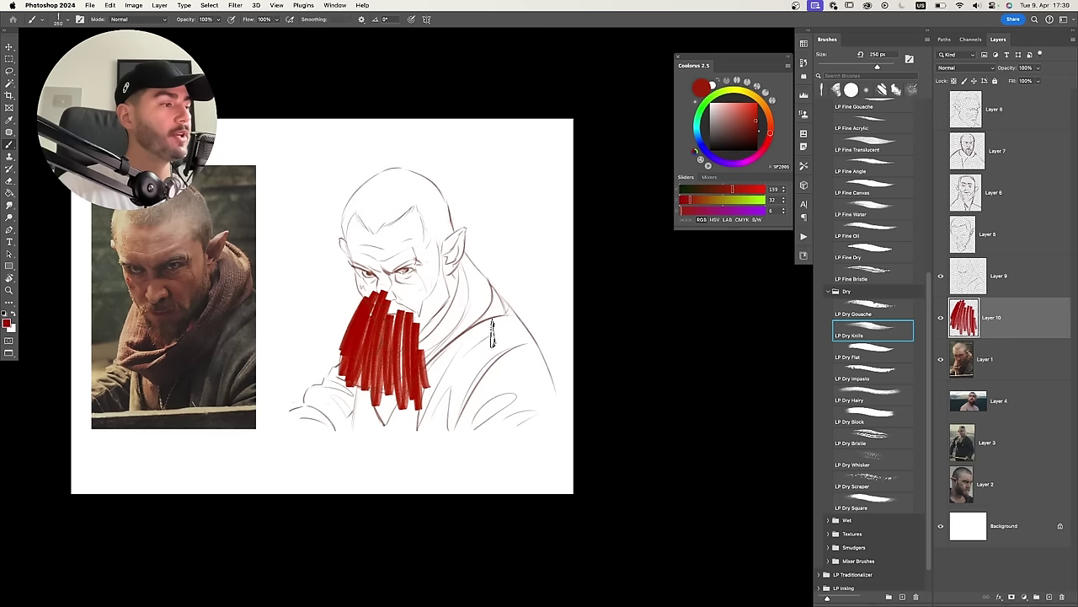
pyautogui.press('super+z')
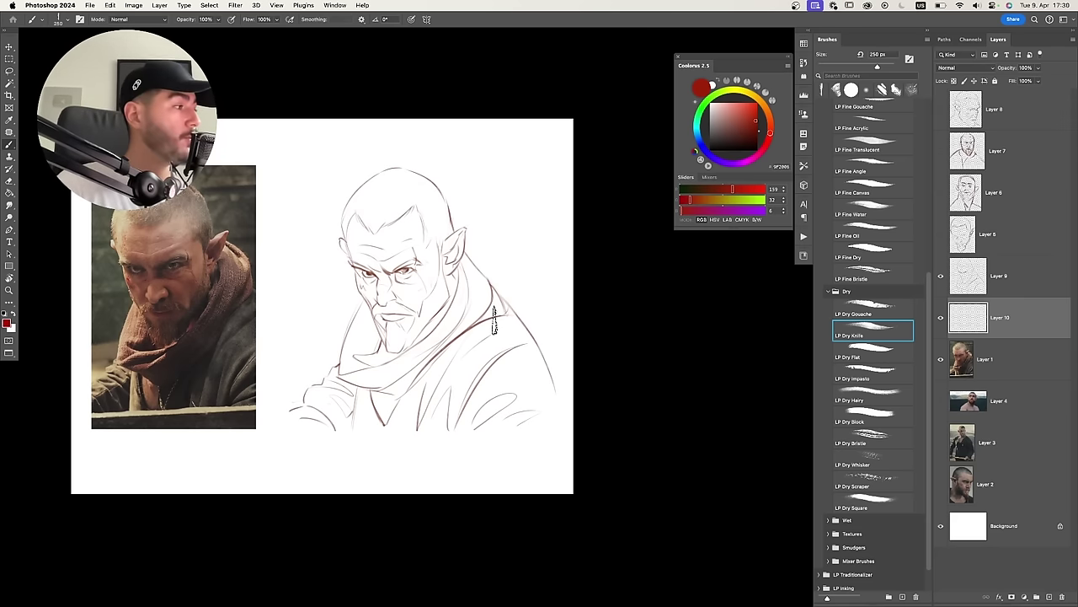
# Select the LP Dry Block brush, test red strokes beside the beard down to 150 px and undo them.
pyautogui.moveTo(928, 338); pyautogui.dragTo(927, 354)
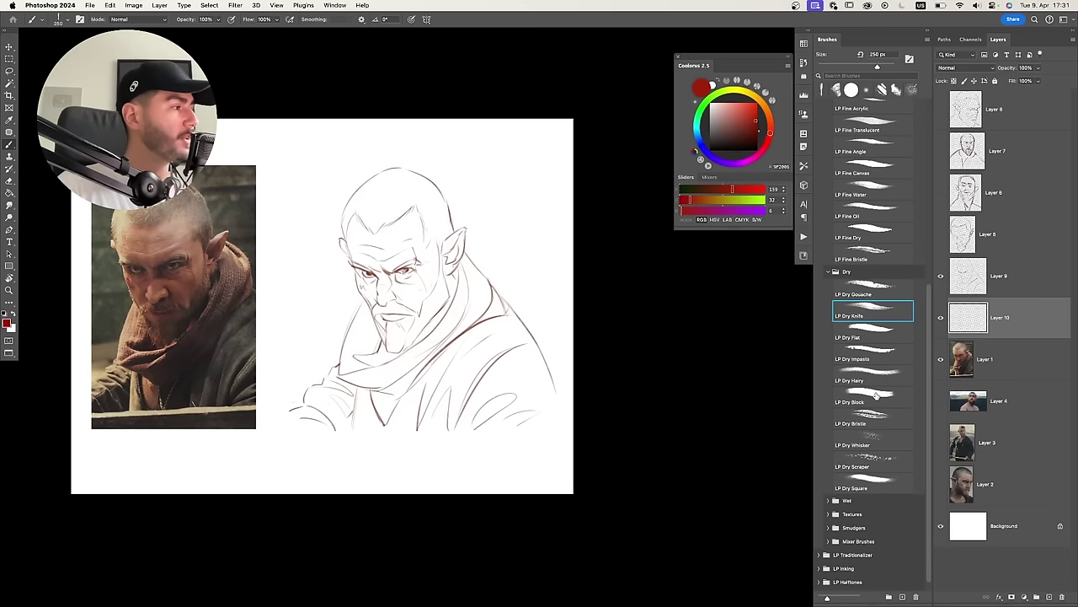
pyautogui.click(876, 394)
pyautogui.scroll(3, 406, 347)
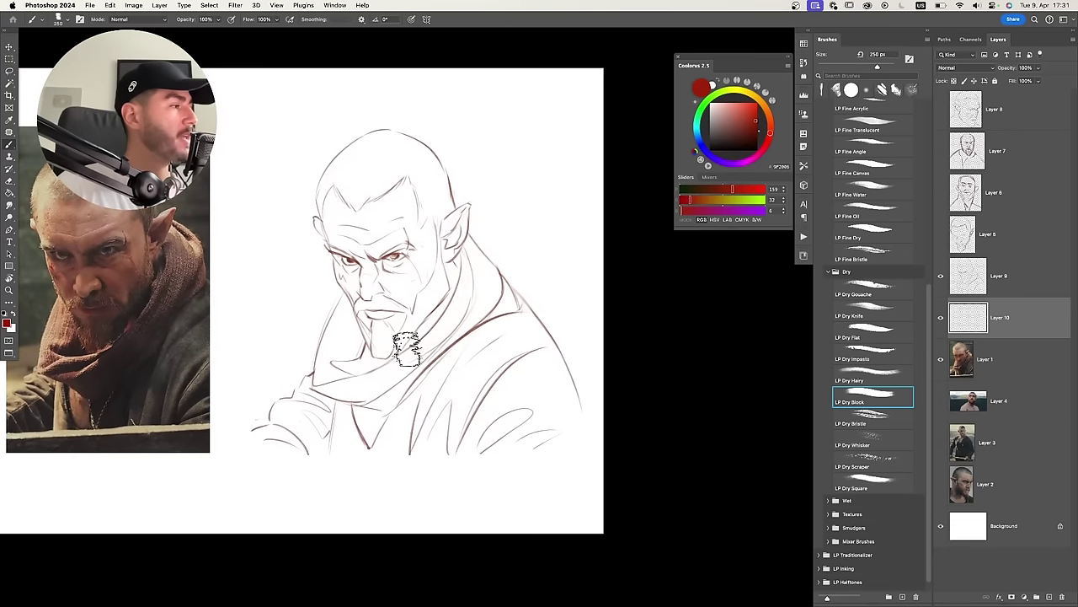
pyautogui.moveTo(347, 385); pyautogui.dragTo(331, 282)
pyautogui.hotkey('ctrl', 'z')
pyautogui.press('[')
pyautogui.press('[')
pyautogui.press('[')
pyautogui.moveTo(329, 385); pyautogui.dragTo(343, 319)
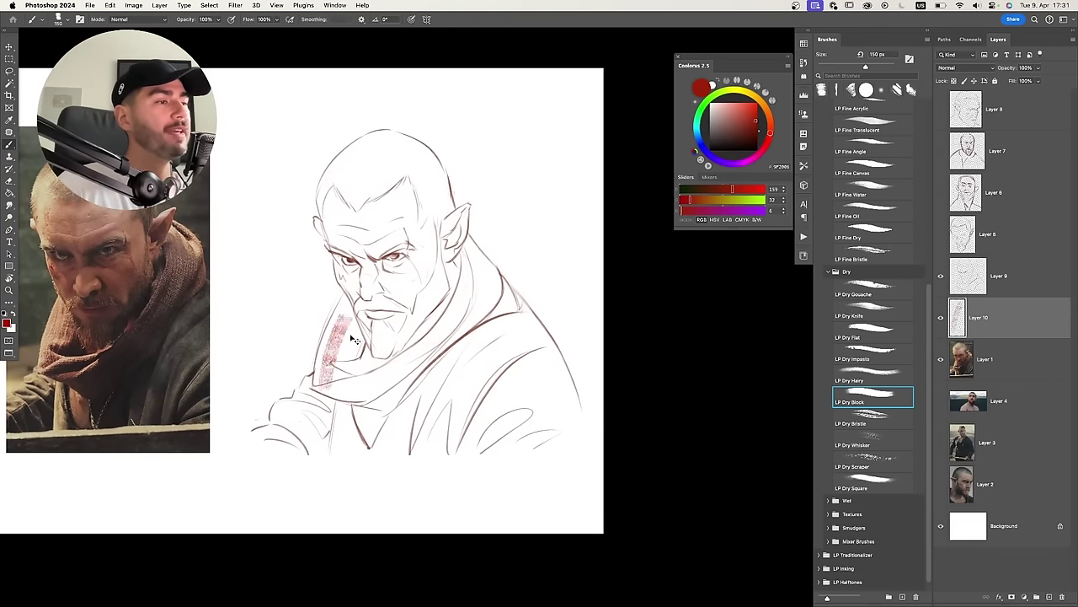
pyautogui.hotkey('ctrl', 'z')
pyautogui.scroll(-2, 414, 388)
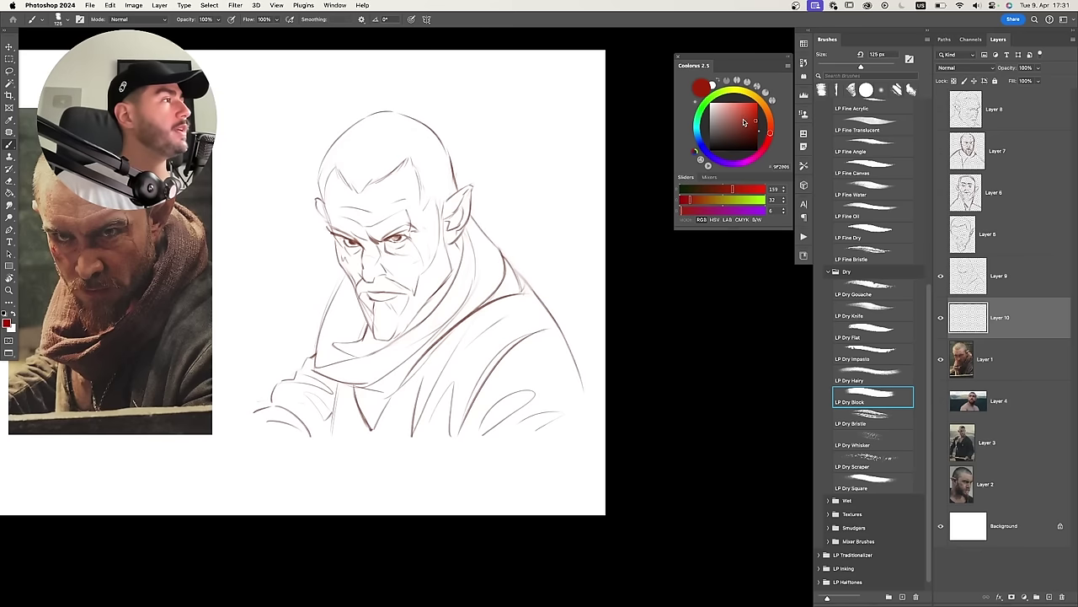
# Pick a light red (RGB 226, 134, 115) and paint the scarf's far edge from the cheek to the arm.
pyautogui.click(734, 108)
pyautogui.press('[')
pyautogui.hotkey('ctrl', 'z')
pyautogui.moveTo(325, 371)
pyautogui.mouseDown()
pyautogui.moveTo(346, 294)
pyautogui.moveTo(337, 301)
pyautogui.moveTo(319, 368)
pyautogui.moveTo(357, 280)
pyautogui.mouseUp()
pyautogui.hotkey('ctrl', 'z')
pyautogui.press(']')
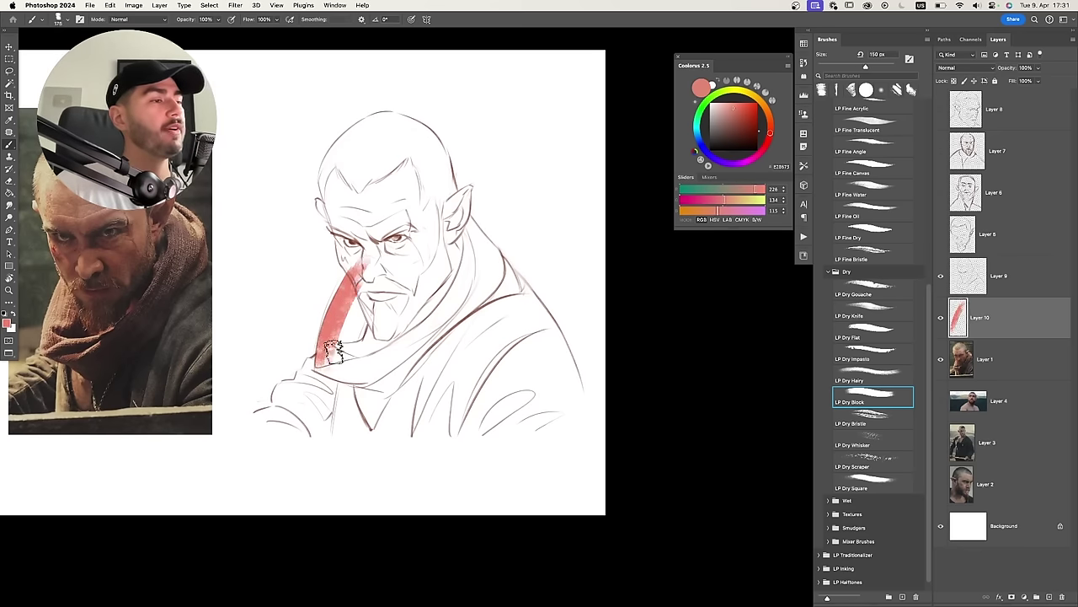
pyautogui.press('[')
pyautogui.moveTo(329, 349)
pyautogui.mouseDown()
pyautogui.moveTo(331, 407)
pyautogui.moveTo(320, 394)
pyautogui.mouseUp()
# Reduce the brush and fill the far forearm and sleeve with the same light red.
pyautogui.press('[')
pyautogui.press('[')
pyautogui.press('[')
pyautogui.press('[')
pyautogui.moveTo(256, 413)
pyautogui.mouseDown()
pyautogui.moveTo(290, 403)
pyautogui.moveTo(277, 395)
pyautogui.moveTo(307, 370)
pyautogui.moveTo(298, 409)
pyautogui.moveTo(325, 417)
pyautogui.moveTo(347, 365)
pyautogui.moveTo(336, 434)
pyautogui.mouseUp()
# Enlarge the brush and block in the lower scarf and torso across to the near shoulder with light red.
pyautogui.press(']')
pyautogui.press(']')
pyautogui.press(']')
pyautogui.press(']')
pyautogui.press(']')
pyautogui.press(']')
pyautogui.press(']')
pyautogui.press(']')
pyautogui.moveTo(350, 371)
pyautogui.mouseDown()
pyautogui.moveTo(446, 409)
pyautogui.moveTo(551, 417)
pyautogui.mouseUp()
# Paint light red along the face, skull and ear contours and down the near shoulder's outer edge, adjusting the brush size.
pyautogui.moveTo(375, 266)
pyautogui.mouseDown()
pyautogui.moveTo(358, 337)
pyautogui.moveTo(403, 249)
pyautogui.moveTo(335, 215)
pyautogui.moveTo(322, 164)
pyautogui.moveTo(381, 119)
pyautogui.mouseUp()
pyautogui.press('[')
pyautogui.press('[')
pyautogui.press('[')
pyautogui.press('[')
pyautogui.press('[')
pyautogui.press('[')
pyautogui.press('[')
pyautogui.press(']')
pyautogui.press(']')
pyautogui.press(']')
pyautogui.press(']')
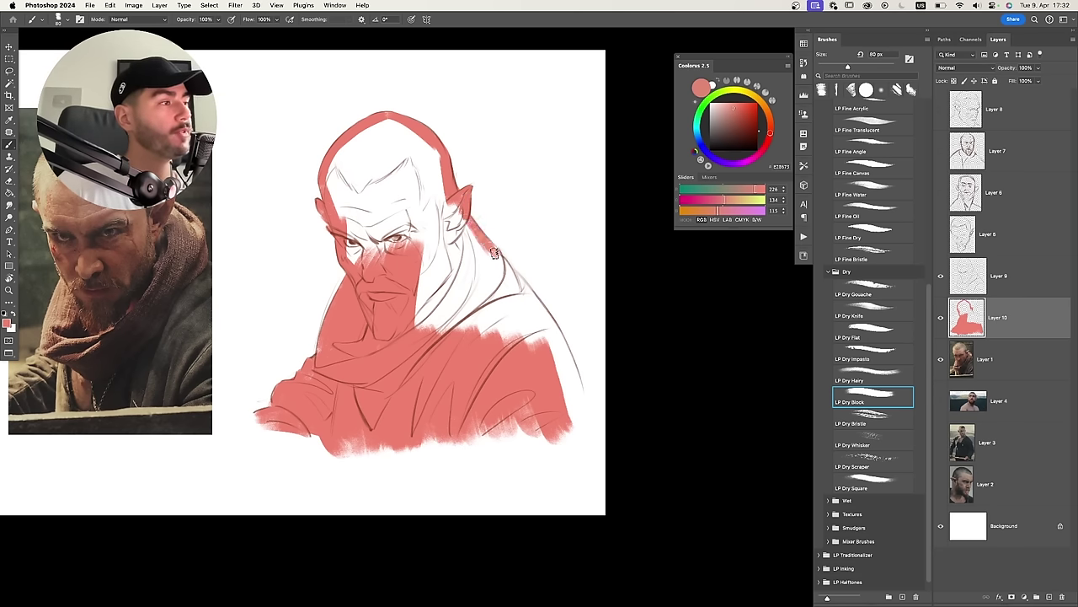
pyautogui.moveTo(495, 253)
pyautogui.mouseDown()
pyautogui.moveTo(545, 317)
pyautogui.moveTo(580, 411)
pyautogui.mouseUp()
# Fill the remaining white areas of the head, neck and near shoulder with light red using a larger brush.
pyautogui.press(']')
pyautogui.press(']')
pyautogui.press(']')
pyautogui.press(']')
pyautogui.press(']')
pyautogui.press(']')
pyautogui.press(']')
pyautogui.press(']')
pyautogui.moveTo(557, 371)
pyautogui.mouseDown()
pyautogui.moveTo(549, 335)
pyautogui.moveTo(538, 345)
pyautogui.moveTo(439, 246)
pyautogui.moveTo(474, 266)
pyautogui.moveTo(400, 204)
pyautogui.moveTo(346, 227)
pyautogui.moveTo(423, 251)
pyautogui.moveTo(405, 209)
pyautogui.moveTo(329, 187)
pyautogui.moveTo(372, 142)
pyautogui.moveTo(376, 184)
pyautogui.moveTo(399, 139)
pyautogui.moveTo(434, 166)
pyautogui.mouseUp()
# Touch up the silhouette's lower edge beneath the forearm, undo the last stroke and reduce the brush to 70 px.
pyautogui.press('[')
pyautogui.press('[')
pyautogui.press('[')
pyautogui.press(']')
pyautogui.moveTo(296, 431)
pyautogui.mouseDown()
pyautogui.moveTo(326, 440)
pyautogui.moveTo(296, 437)
pyautogui.mouseUp()
pyautogui.press('super+z')
pyautogui.press('[')
pyautogui.press('[')
pyautogui.press('[')
pyautogui.press('[')
pyautogui.press('[')
pyautogui.press('[')
pyautogui.press('[')
pyautogui.press('[')
pyautogui.press('[')
pyautogui.press('[')
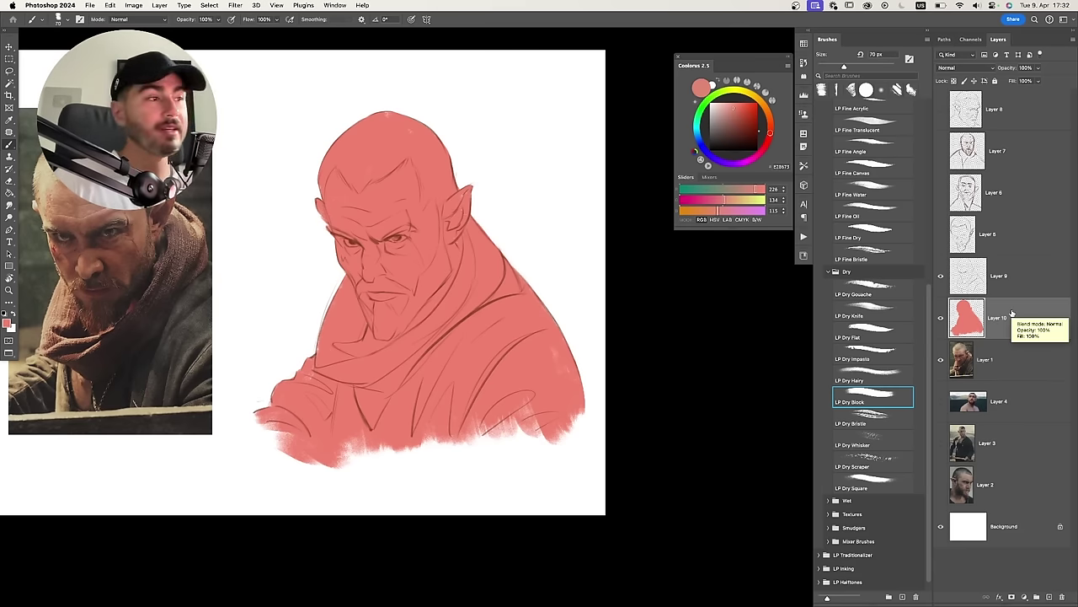
# Add a new layer and place it directly beneath the red silhouette layer.
pyautogui.press('super+alt+shift+n')
pyautogui.moveTo(1012, 317); pyautogui.dragTo(1010, 347)
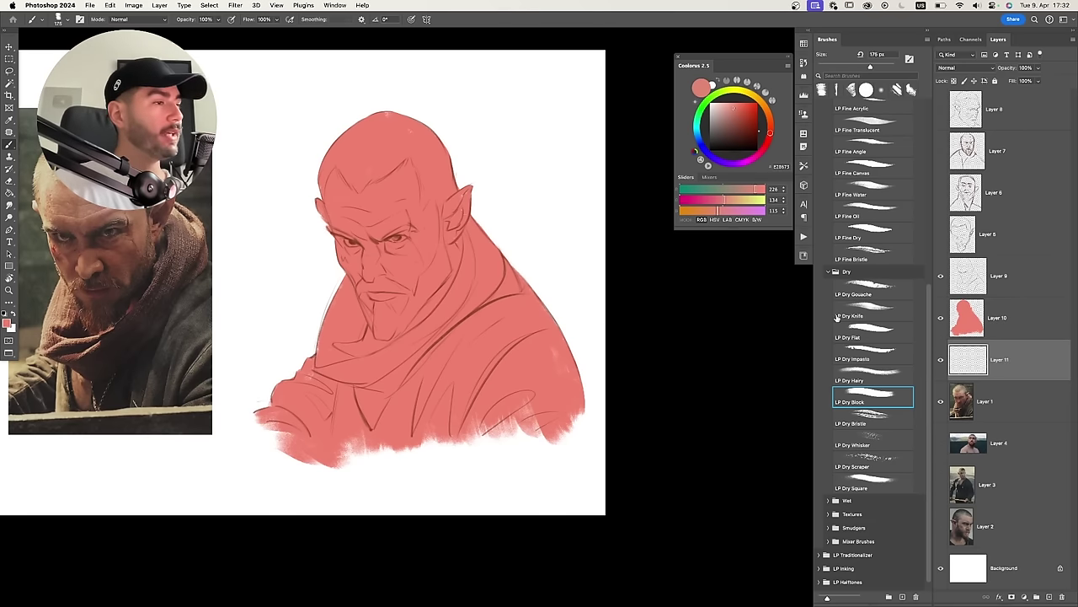
# Try a bright red backdrop stroke beside the figure with the enlarged LP Dry Block brush and undo it.
pyautogui.press(']')
pyautogui.press(']')
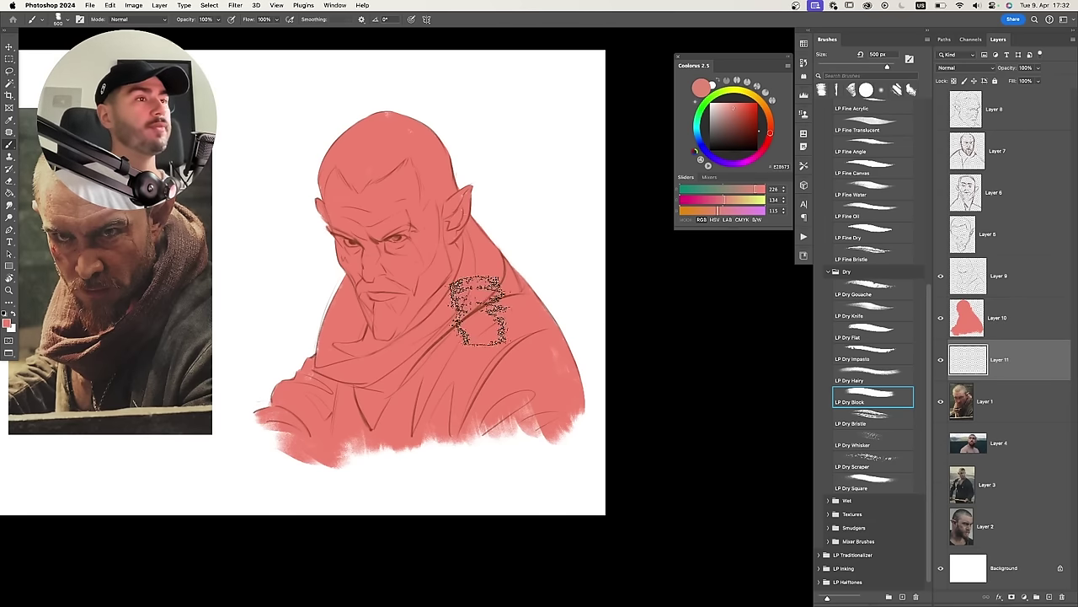
pyautogui.click(747, 112)
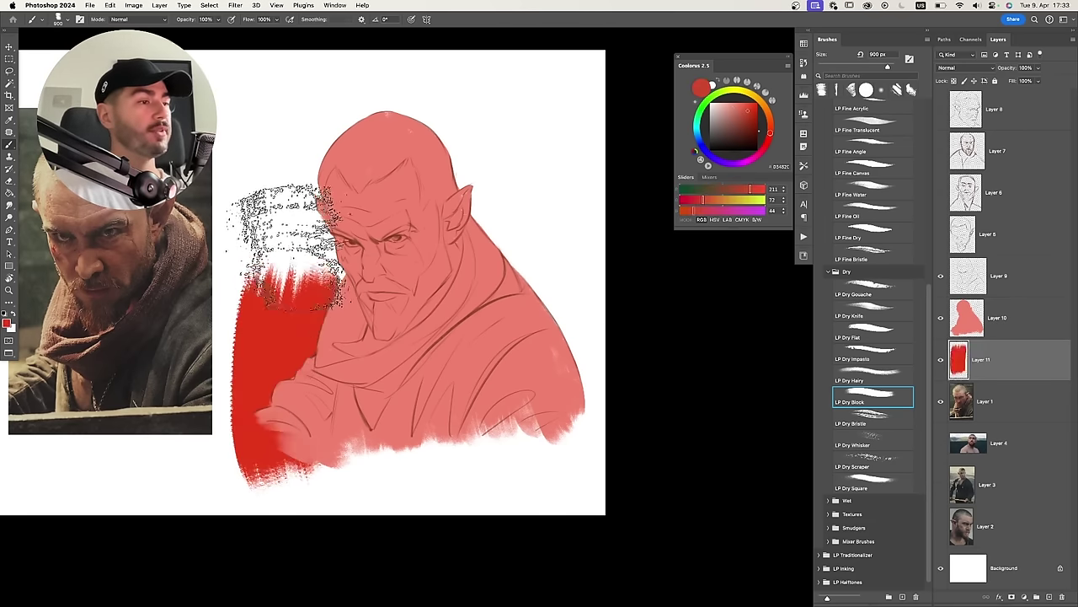
pyautogui.press('super+z')
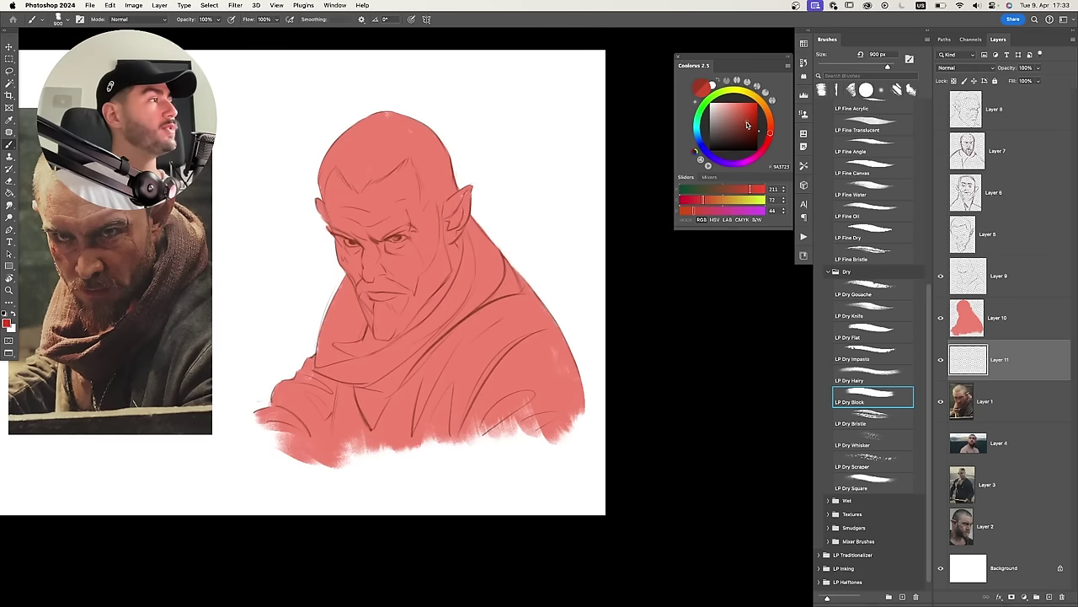
# Set the paint colour to a dark rust red (#974522) and switch to the LP Dry Flat brush.
pyautogui.click(747, 123)
pyautogui.press(']')
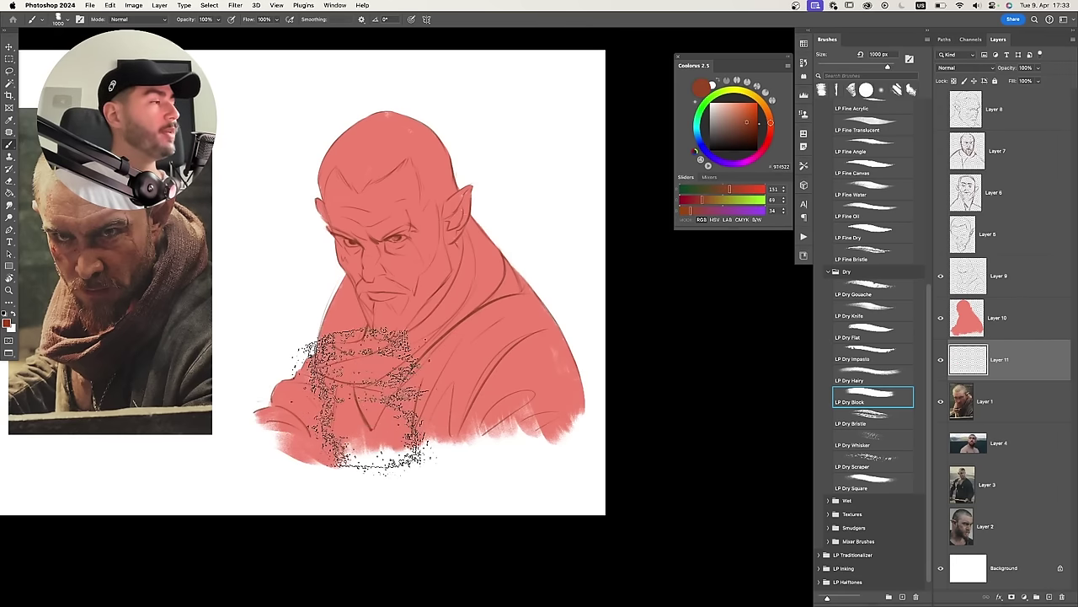
pyautogui.click(886, 314)
pyautogui.click(885, 332)
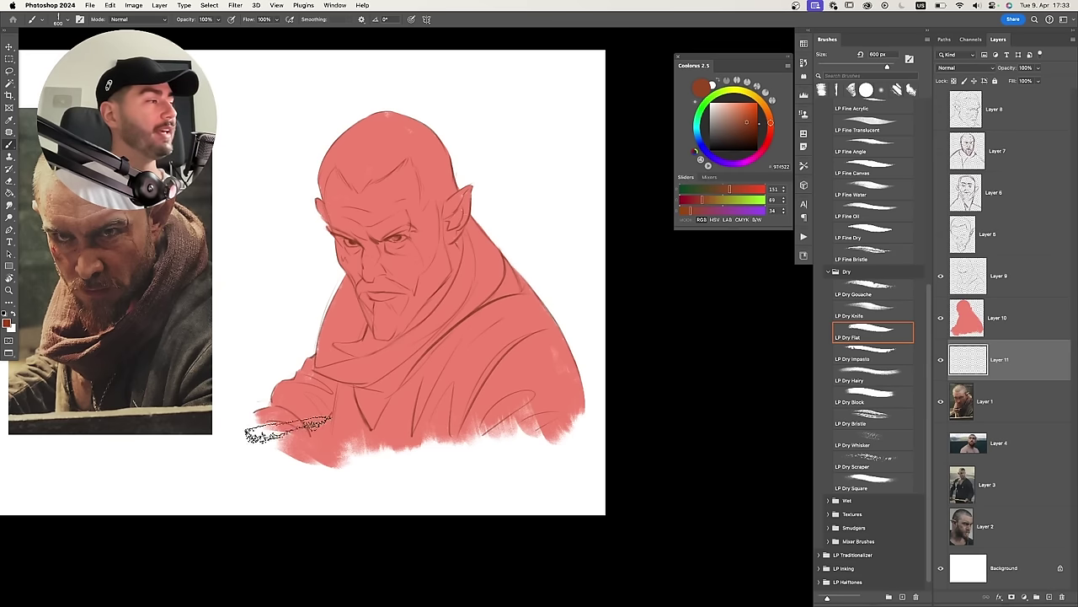
# Paint a textured rust-red backdrop down the figure's left side and across above the head, reducing the brush to 400 px.
pyautogui.press('[')
pyautogui.moveTo(300, 438)
pyautogui.mouseDown()
pyautogui.moveTo(295, 362)
pyautogui.moveTo(286, 451)
pyautogui.moveTo(297, 185)
pyautogui.mouseUp()
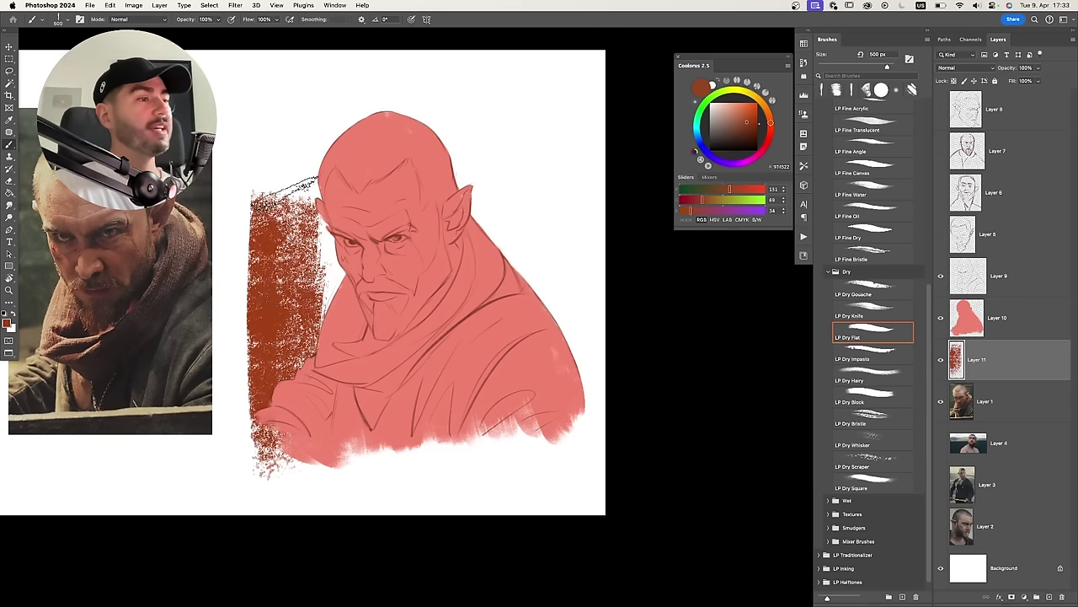
pyautogui.moveTo(281, 253)
pyautogui.mouseDown()
pyautogui.moveTo(275, 131)
pyautogui.moveTo(298, 202)
pyautogui.mouseUp()
pyautogui.moveTo(300, 337)
pyautogui.mouseDown()
pyautogui.moveTo(302, 118)
pyautogui.moveTo(522, 117)
pyautogui.mouseUp()
pyautogui.press('[')
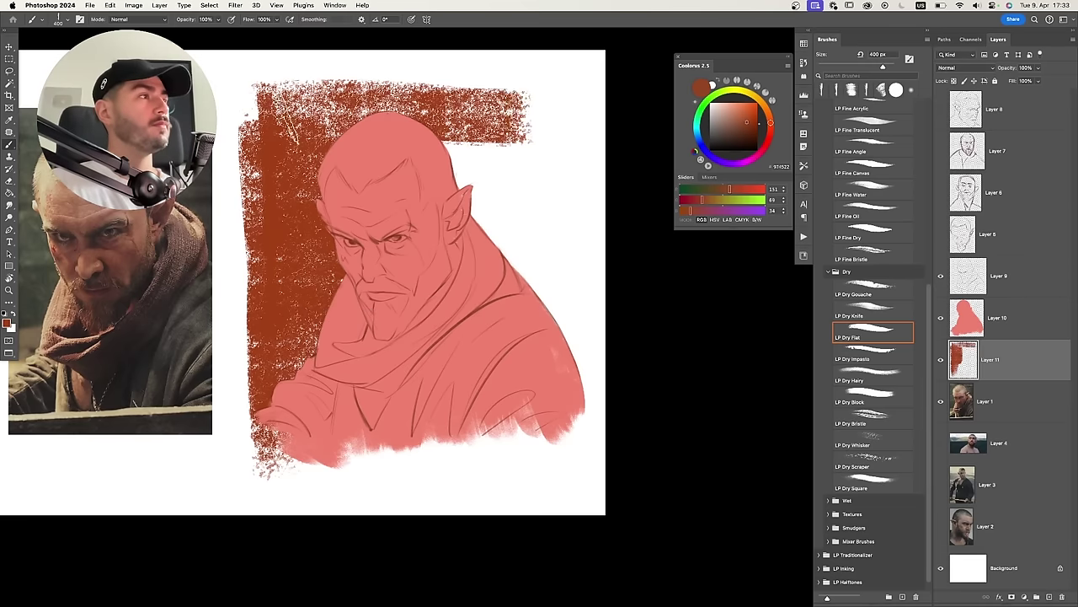
# Fill the backdrop around the head and down behind the right shoulder with rust red, then square off the upper right corner.
pyautogui.moveTo(291, 128); pyautogui.dragTo(529, 108)
pyautogui.moveTo(337, 122); pyautogui.dragTo(282, 139)
pyautogui.press('[')
pyautogui.moveTo(471, 118); pyautogui.dragTo(507, 291)
pyautogui.press('[')
pyautogui.moveTo(539, 122)
pyautogui.mouseDown()
pyautogui.moveTo(541, 320)
pyautogui.moveTo(530, 92)
pyautogui.mouseUp()
pyautogui.moveTo(497, 100)
pyautogui.mouseDown()
pyautogui.moveTo(387, 99)
pyautogui.moveTo(536, 94)
pyautogui.mouseUp()
# Trim the backdrop's left and right sides straight with the Eraser, using the LP Dry Flat brush at 400 px.
pyautogui.press('e')
pyautogui.moveTo(928, 179); pyautogui.dragTo(945, 348)
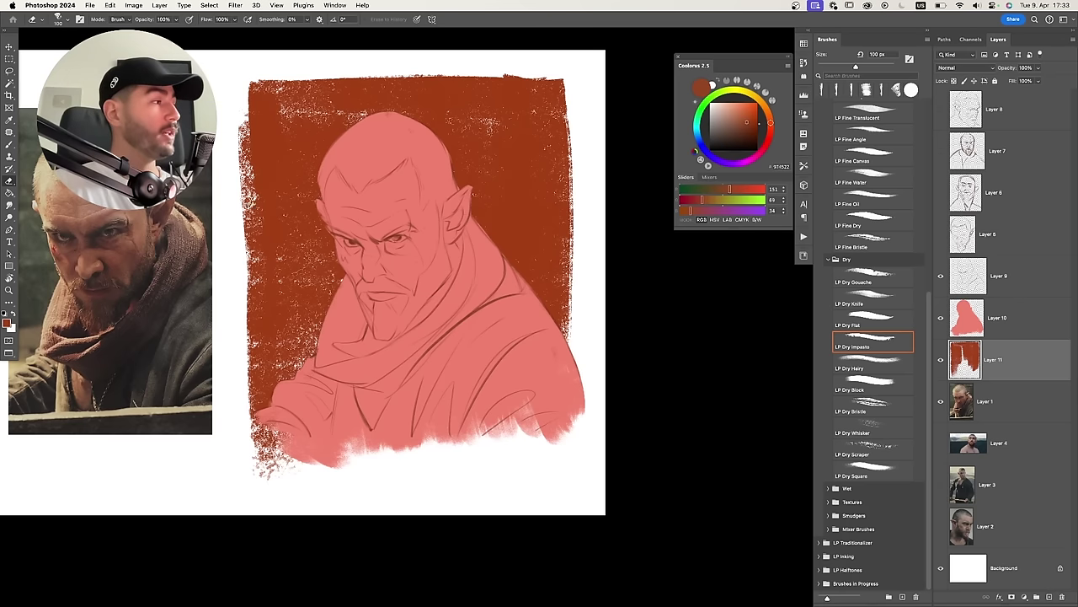
pyautogui.press(',')
pyautogui.moveTo(241, 71)
pyautogui.mouseDown()
pyautogui.moveTo(229, 101)
pyautogui.moveTo(241, 534)
pyautogui.mouseUp()
pyautogui.moveTo(236, 86)
pyautogui.mouseDown()
pyautogui.moveTo(241, 494)
pyautogui.moveTo(257, 93)
pyautogui.moveTo(228, 289)
pyautogui.moveTo(263, 74)
pyautogui.mouseUp()
pyautogui.moveTo(568, 84); pyautogui.dragTo(565, 447)
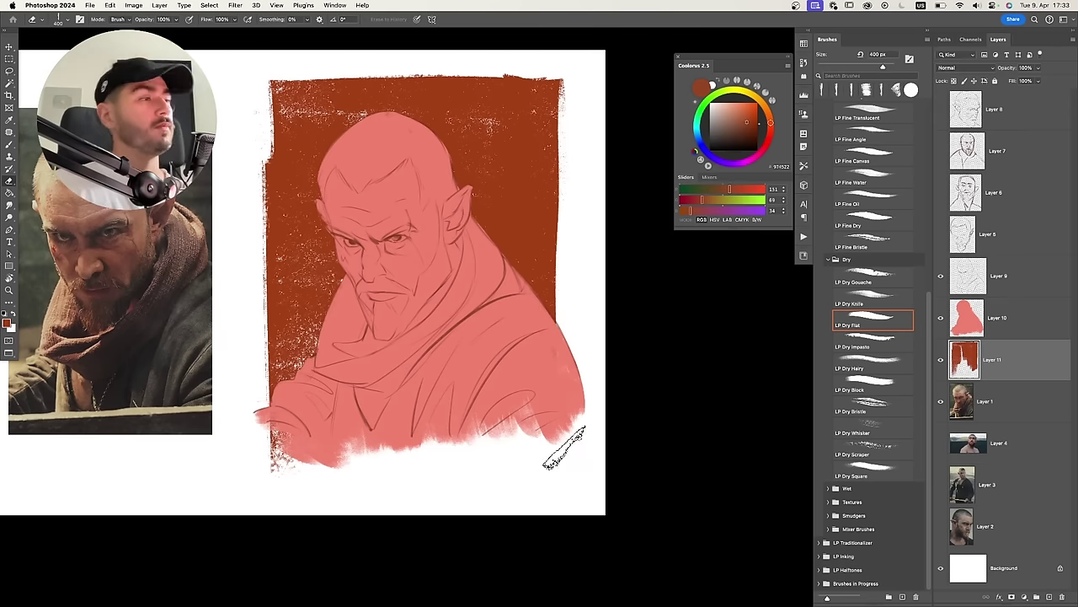
# Widen the backdrop's left side with rust red and roughen its top and right edges with alternating eraser and brush strokes.
pyautogui.press('b')
pyautogui.moveTo(265, 126)
pyautogui.mouseDown()
pyautogui.moveTo(265, 422)
pyautogui.moveTo(247, 218)
pyautogui.moveTo(267, 433)
pyautogui.mouseUp()
pyautogui.press('e')
pyautogui.moveTo(563, 83); pyautogui.dragTo(565, 177)
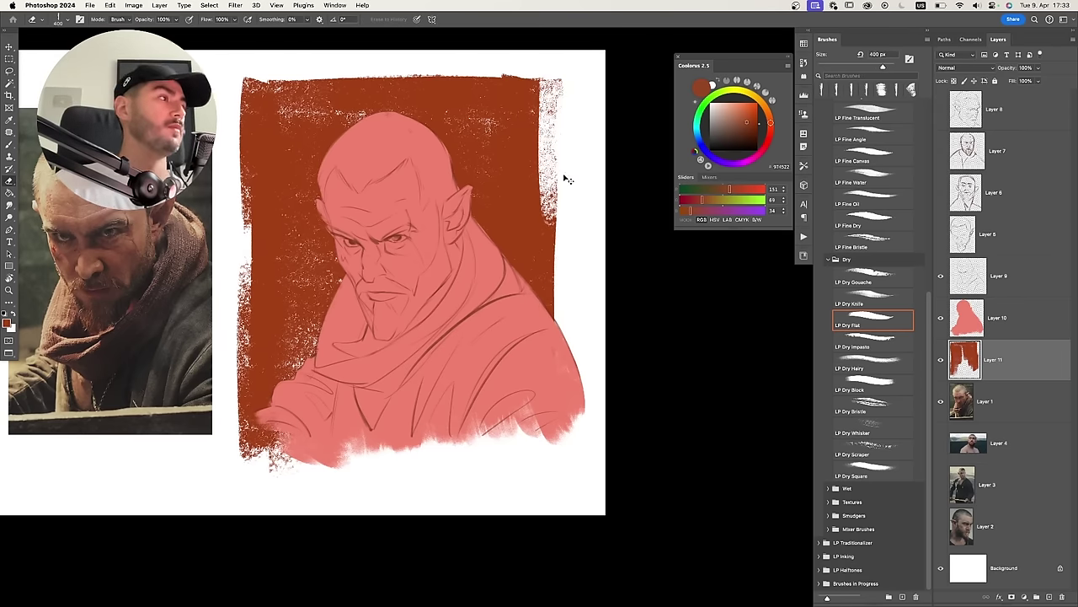
pyautogui.moveTo(256, 77); pyautogui.dragTo(566, 65)
pyautogui.press('b')
pyautogui.moveTo(539, 104); pyautogui.dragTo(544, 221)
# Add a new layer between the rust-red backdrop and the silhouette layer.
pyautogui.scroll(-4, 513, 317)
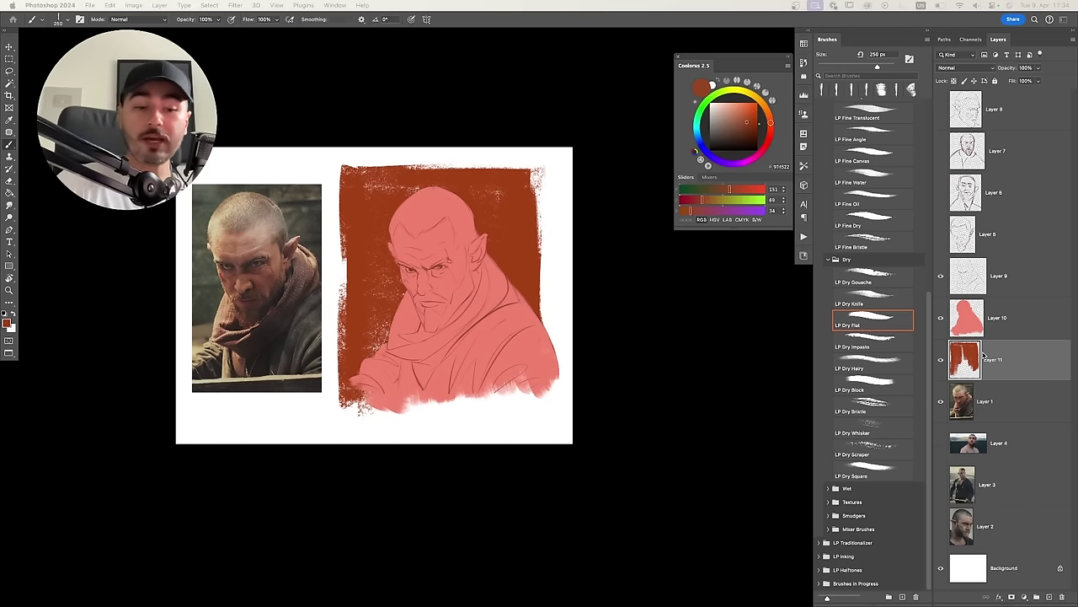
pyautogui.press('super+alt+shift+n')
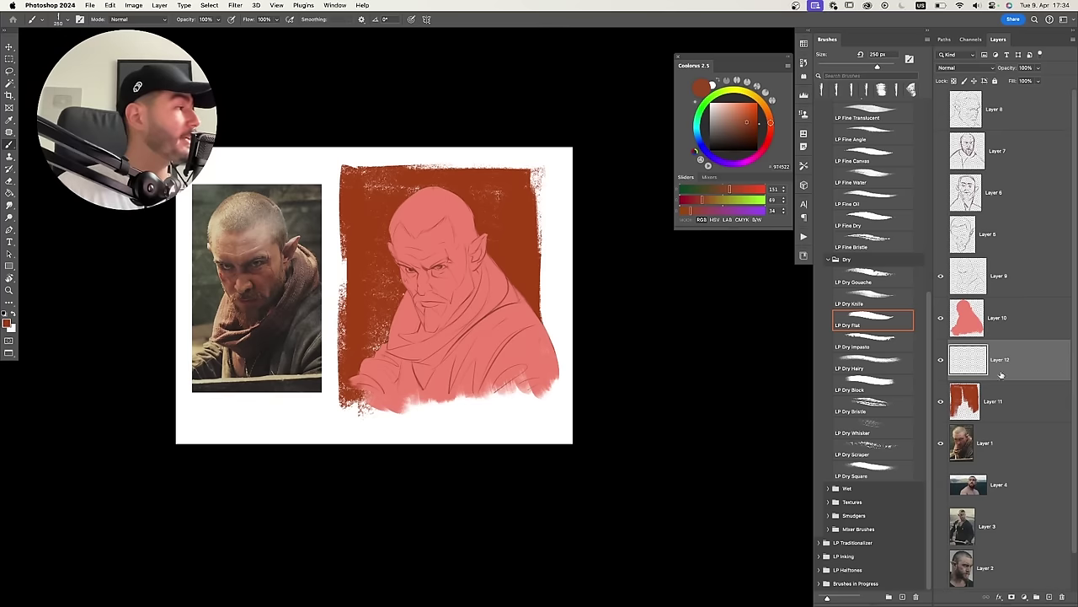
# Choose the LP Texture Impasto brush from the Textures brush group.
pyautogui.click(851, 503)
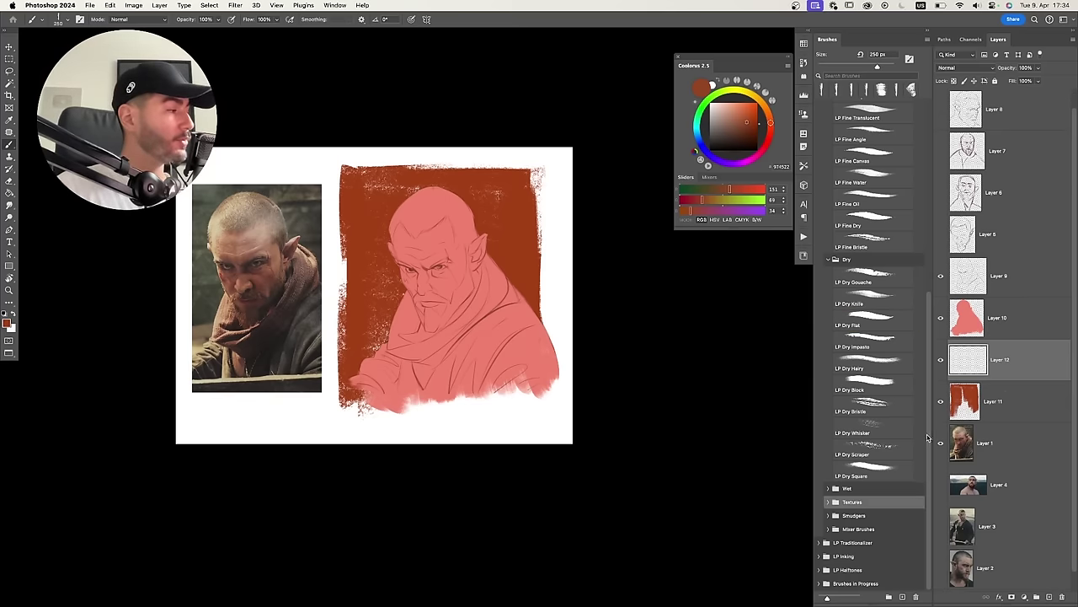
pyautogui.click(835, 503)
pyautogui.scroll(-5, 926, 559)
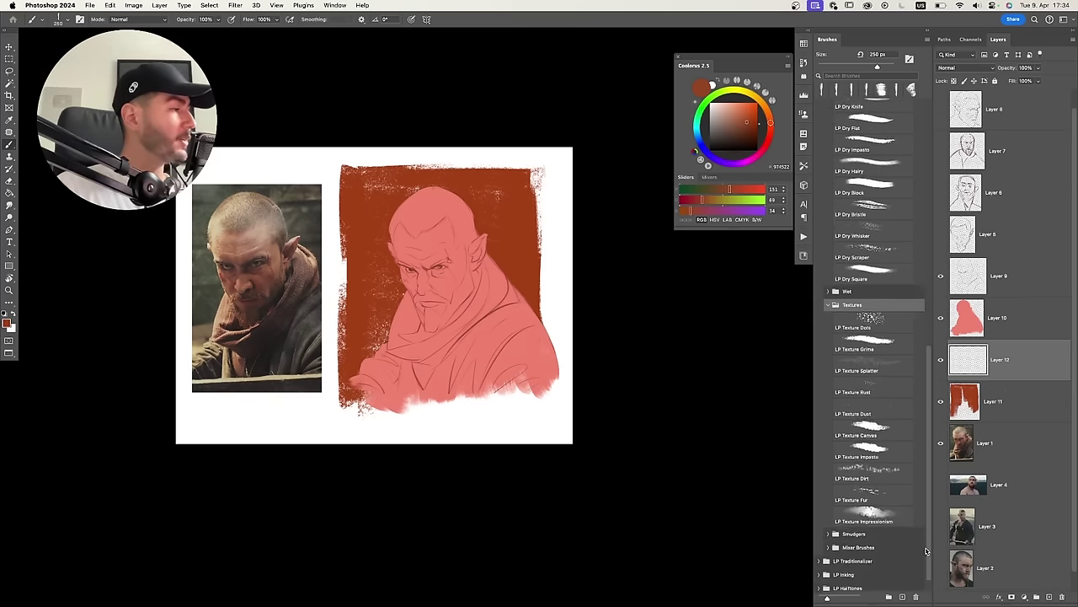
pyautogui.click(887, 434)
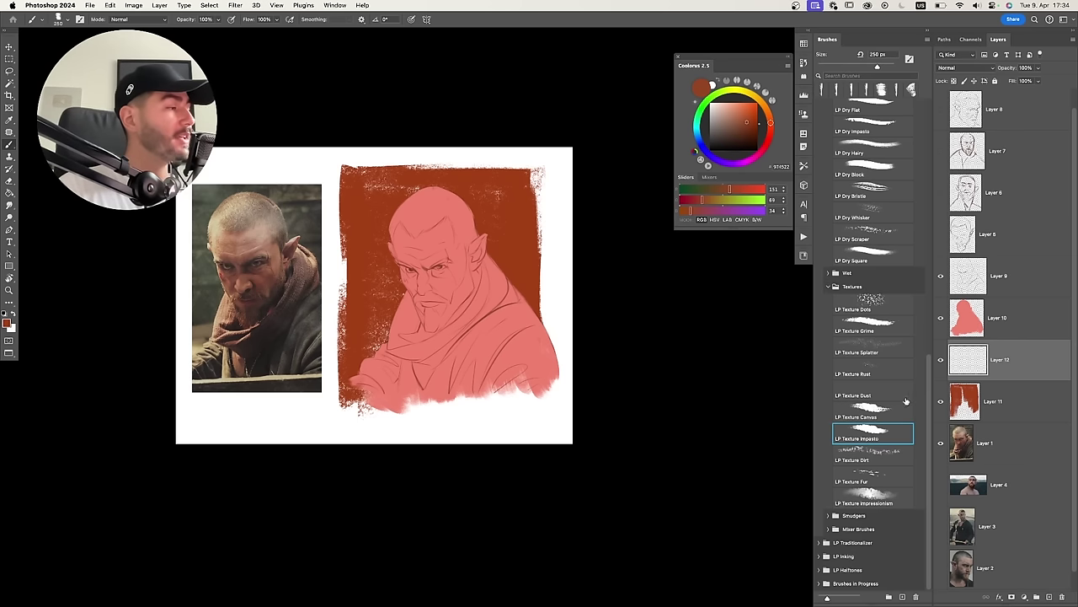
# Clip the empty layer above the brown background to it and cover the background with red BF4B3E using an 1100 px brush.
pyautogui.click(742, 116)
pyautogui.click(768, 138)
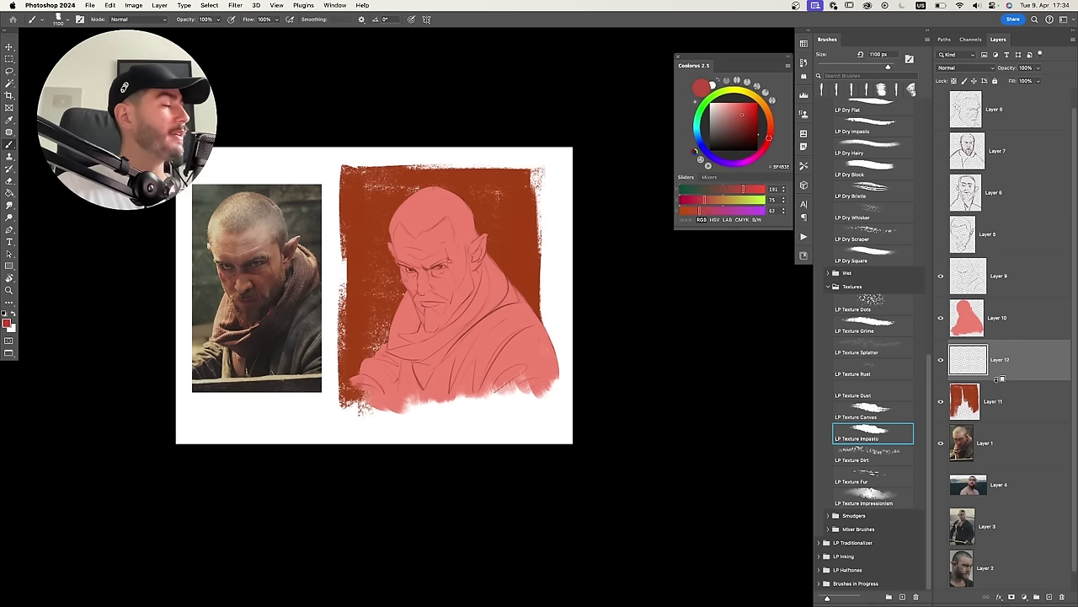
pyautogui.keyDown('alt'); pyautogui.click(1001, 379); pyautogui.keyUp('alt')
pyautogui.press(']')
pyautogui.press(']')
pyautogui.press(']')
pyautogui.press(']')
pyautogui.press(']')
pyautogui.press(']')
pyautogui.press(']')
pyautogui.press(']')
pyautogui.press(']')
pyautogui.moveTo(388, 304)
pyautogui.mouseDown()
pyautogui.moveTo(388, 339)
pyautogui.moveTo(388, 236)
pyautogui.moveTo(438, 213)
pyautogui.moveTo(485, 288)
pyautogui.moveTo(511, 293)
pyautogui.moveTo(489, 170)
pyautogui.moveTo(484, 206)
pyautogui.moveTo(536, 207)
pyautogui.moveTo(417, 302)
pyautogui.moveTo(396, 336)
pyautogui.moveTo(472, 268)
pyautogui.mouseUp()
# Add lighter pinkish-red texture patches to the background beside the figure with a 1200 px brush.
pyautogui.click(752, 125)
pyautogui.click(766, 145)
pyautogui.press(']')
pyautogui.press(']')
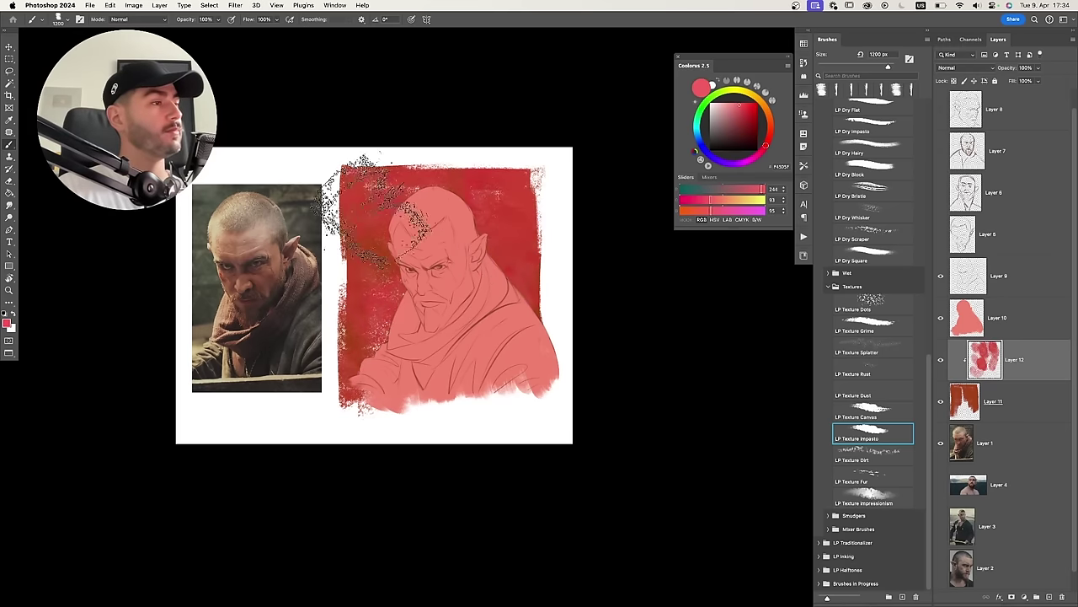
pyautogui.moveTo(385, 203); pyautogui.dragTo(375, 278)
pyautogui.press('super+z')
pyautogui.moveTo(514, 211); pyautogui.dragTo(518, 261)
# Paint bright orange patches across both sides of the background, then break them up with pinkish red E35959 at 1300 px.
pyautogui.click(768, 110)
pyautogui.click(744, 106)
pyautogui.moveTo(369, 270)
pyautogui.mouseDown()
pyautogui.moveTo(499, 210)
pyautogui.moveTo(519, 247)
pyautogui.mouseUp()
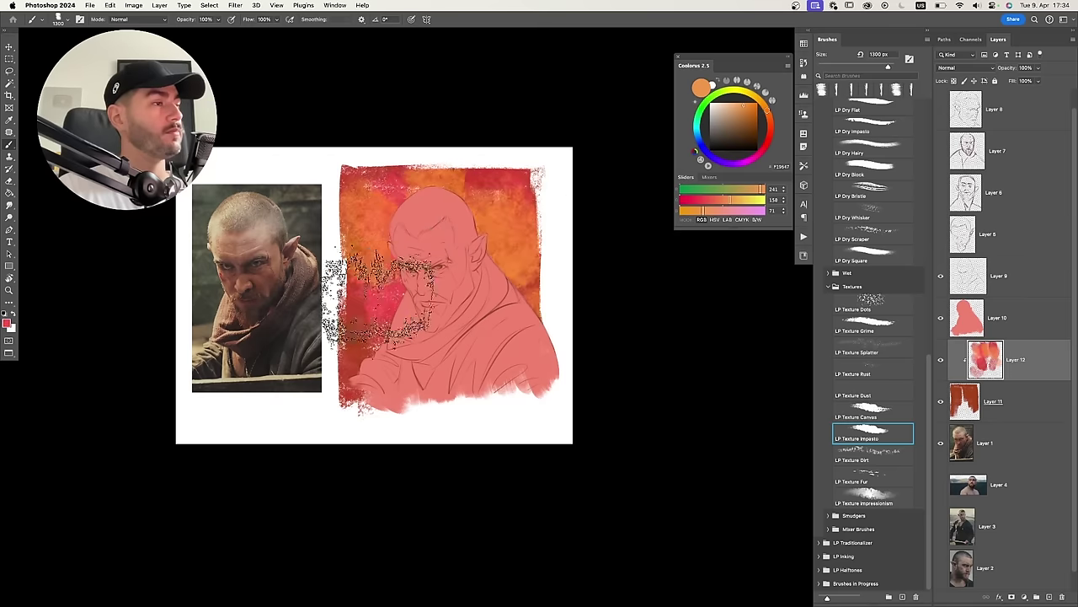
pyautogui.click(766, 145)
pyautogui.click(739, 108)
pyautogui.moveTo(472, 169); pyautogui.dragTo(386, 314)
# Merge the textured colour layer into the background layer and create a new empty layer clipped above it.
pyautogui.press('super+e')
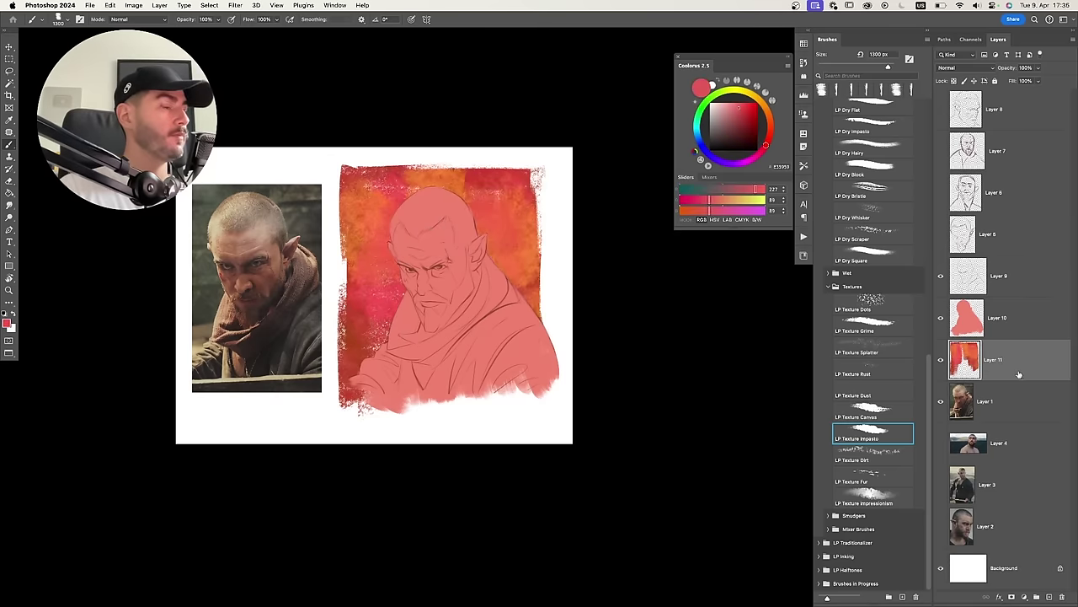
pyautogui.scroll(3, 541, 290)
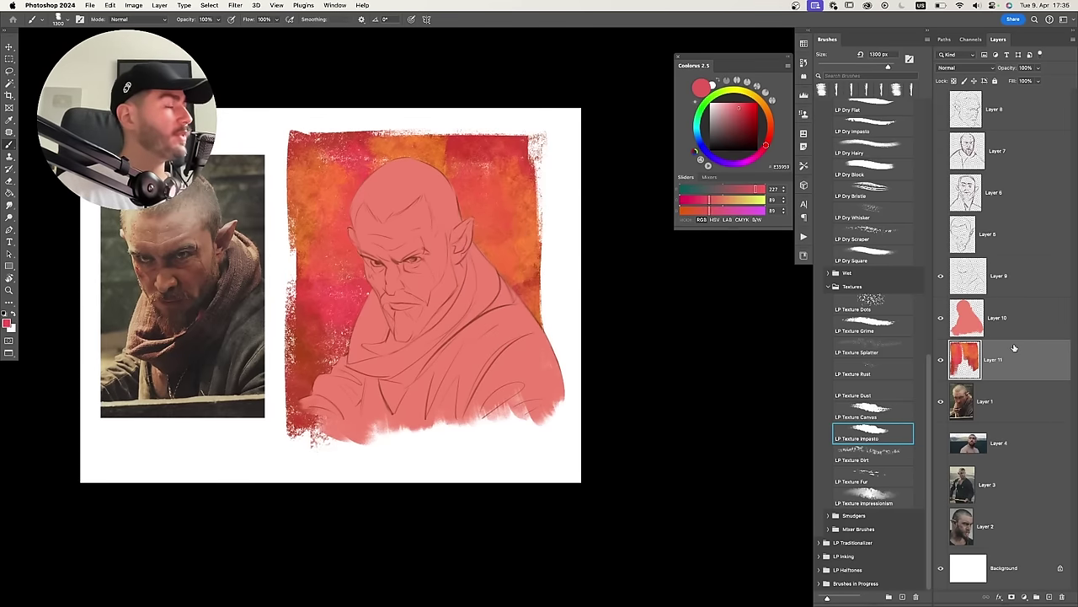
pyautogui.press('super+alt+shift+n')
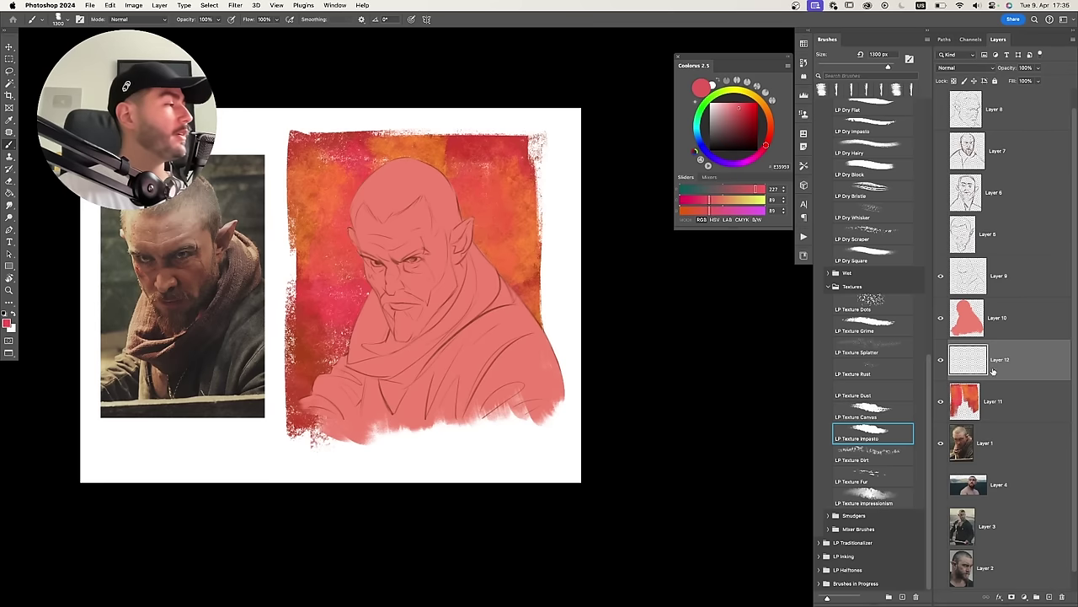
pyautogui.moveTo(1010, 371); pyautogui.dragTo(1015, 360)
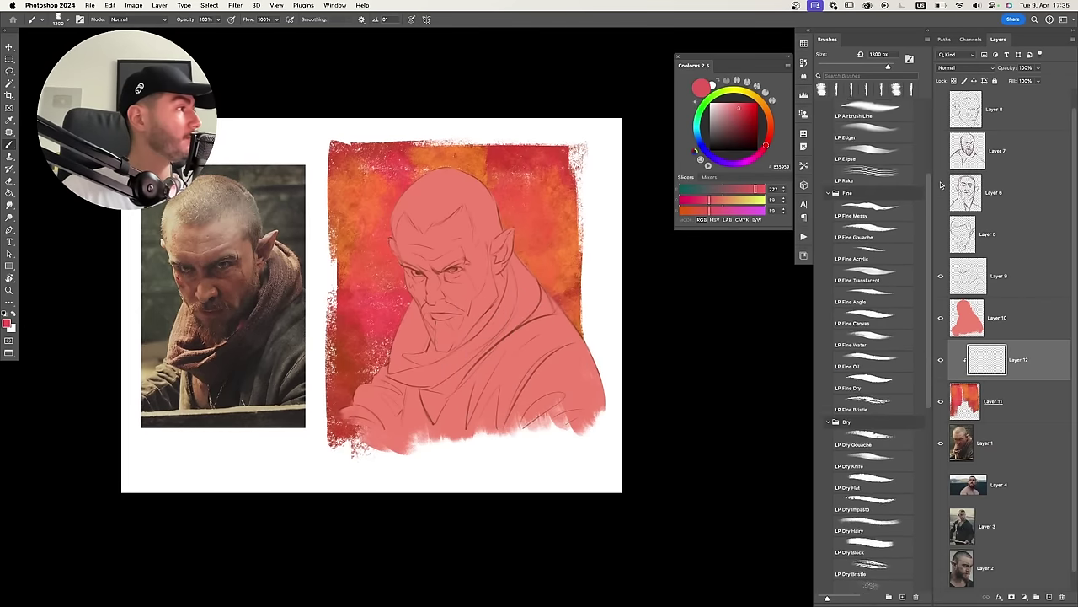
# Choose the LP Dry Square brush from the Dry brush group.
pyautogui.scroll(-6, 873, 337)
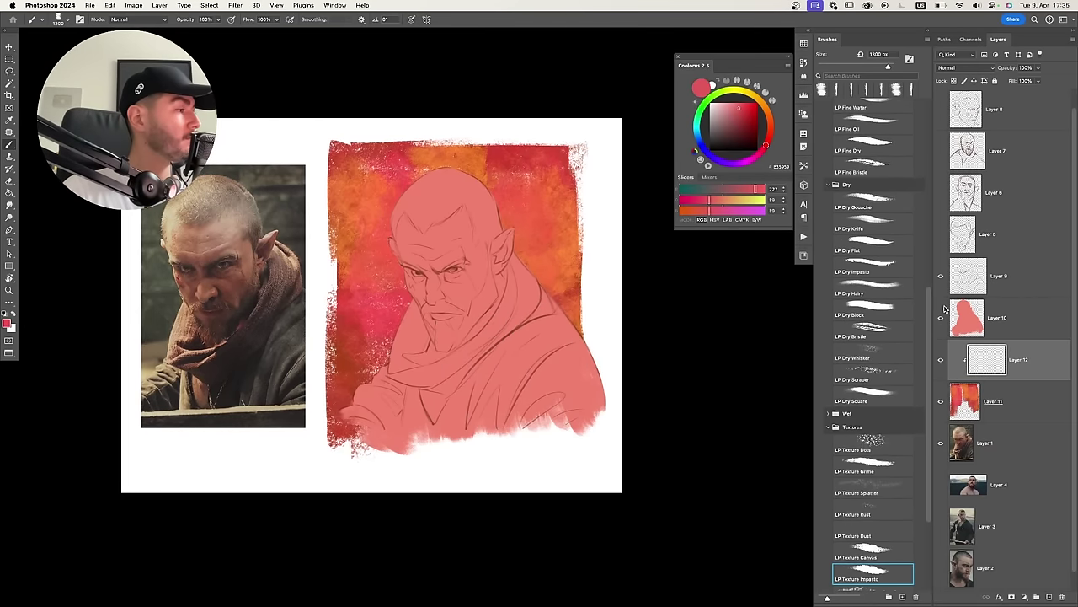
pyautogui.click(873, 217)
pyautogui.click(873, 303)
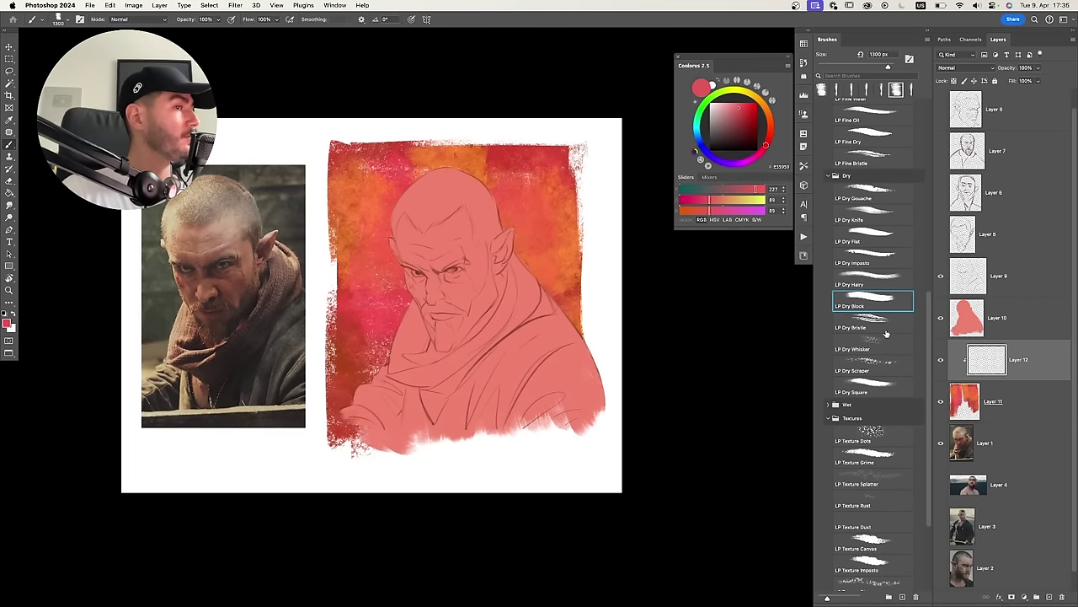
pyautogui.click(873, 387)
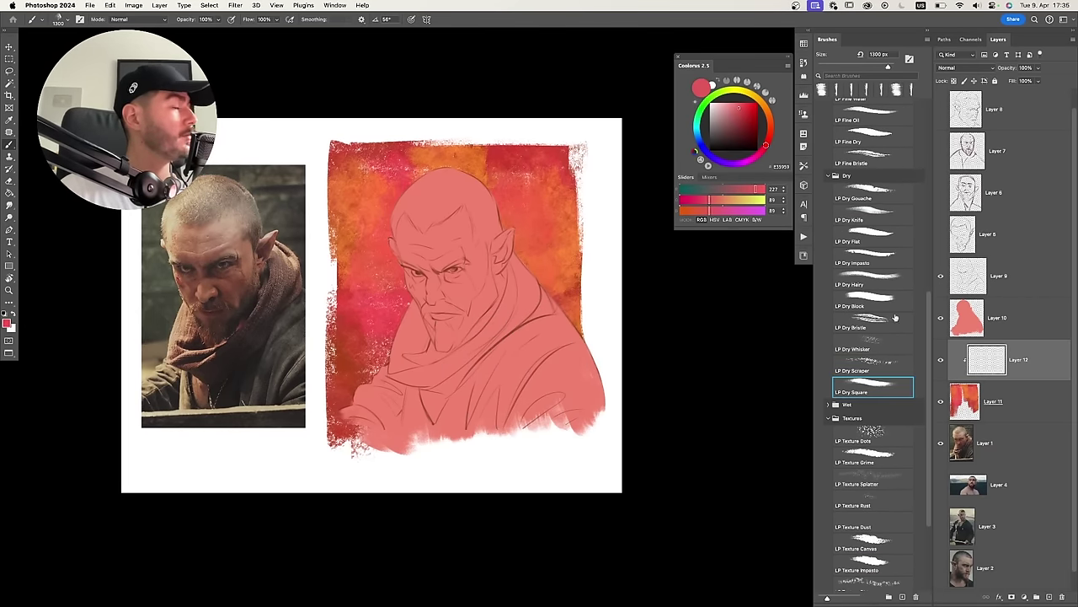
# Paint soft light grey vertical strokes over the upper-left background with a 1200 px brush, redoing unwanted strokes.
pyautogui.click(701, 112)
pyautogui.moveTo(722, 123); pyautogui.dragTo(710, 119)
pyautogui.press('[')
pyautogui.moveTo(358, 160); pyautogui.dragTo(358, 298)
pyautogui.press('super+z')
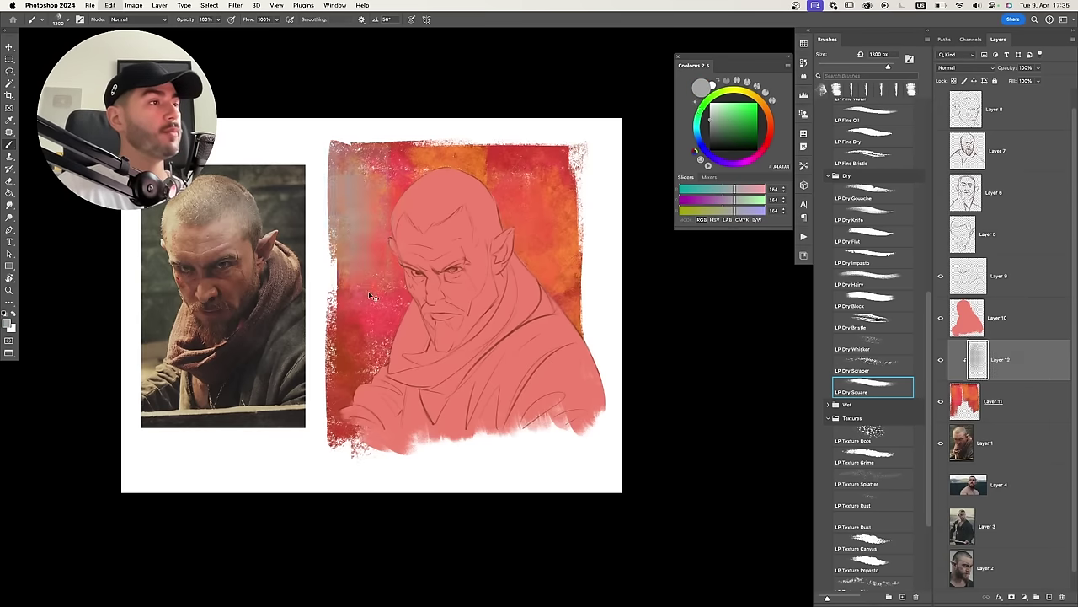
pyautogui.moveTo(364, 339); pyautogui.dragTo(361, 163)
pyautogui.press('super+z')
pyautogui.moveTo(362, 297); pyautogui.dragTo(348, 131)
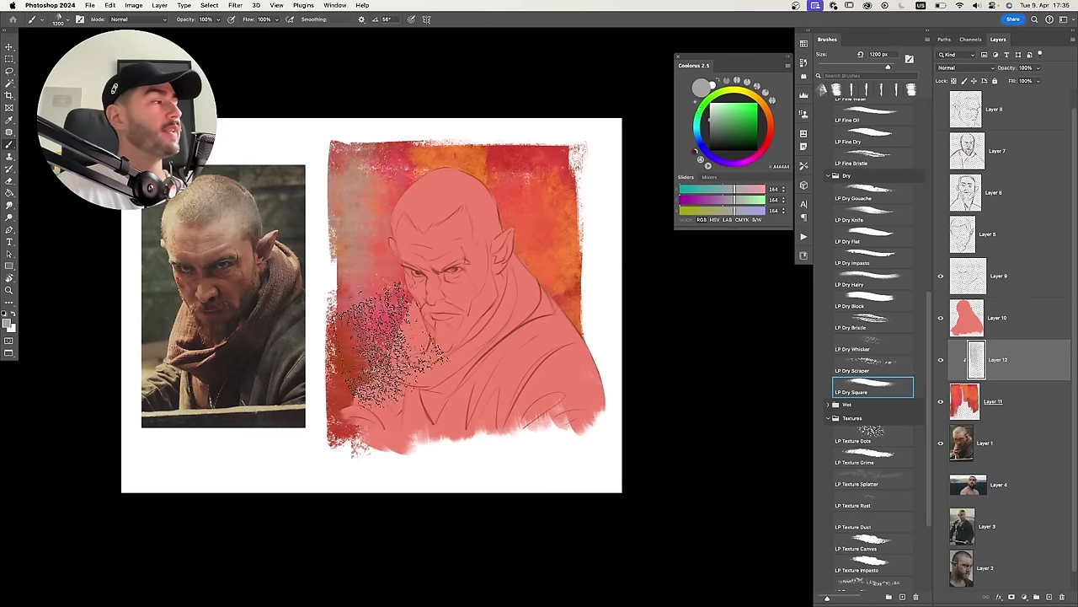
# Reduce the brush to 900 px and extend the grey strokes into the background beside the jaw and scarf.
pyautogui.press('[')
pyautogui.press('[')
pyautogui.press('[')
pyautogui.moveTo(379, 333)
pyautogui.mouseDown()
pyautogui.moveTo(373, 150)
pyautogui.moveTo(385, 367)
pyautogui.moveTo(405, 211)
pyautogui.moveTo(398, 310)
pyautogui.mouseUp()
# Paint muted grey-green vertical strokes over the background between its left edge and the head.
pyautogui.click(722, 135)
pyautogui.moveTo(379, 152); pyautogui.dragTo(378, 282)
pyautogui.click(721, 125)
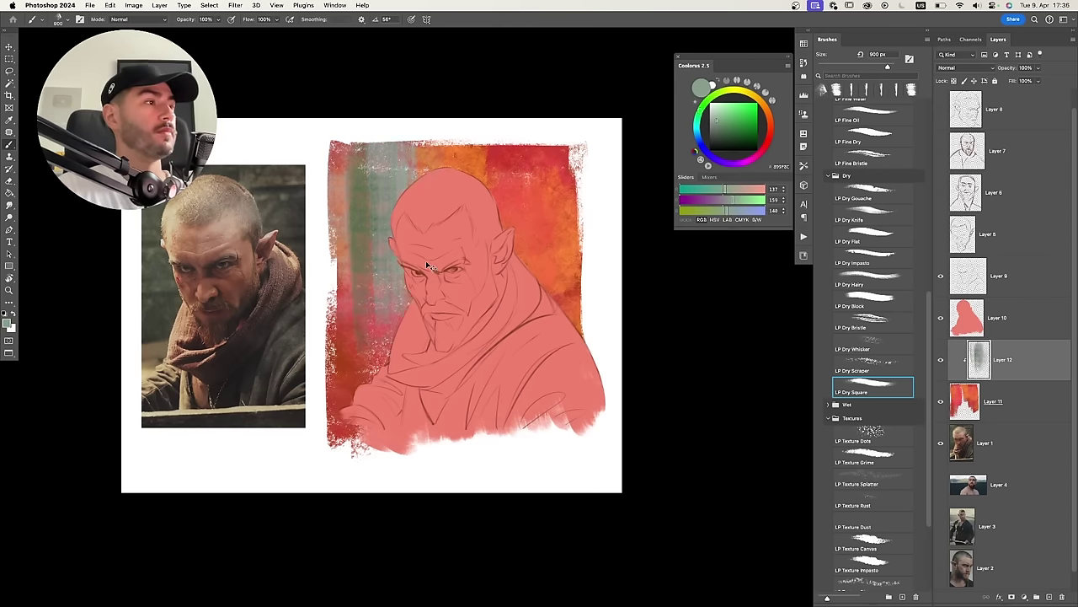
pyautogui.click(721, 126)
pyautogui.press('[')
pyautogui.moveTo(384, 184); pyautogui.dragTo(392, 286)
pyautogui.moveTo(427, 193)
pyautogui.mouseDown()
pyautogui.moveTo(433, 162)
pyautogui.moveTo(419, 167)
pyautogui.mouseUp()
# Paint dark olive strokes above the head and down the background beside the face and scarf.
pyautogui.keyDown('alt'); pyautogui.click(439, 142); pyautogui.keyUp('alt')
pyautogui.click(729, 137)
pyautogui.press('[')
pyautogui.press('[')
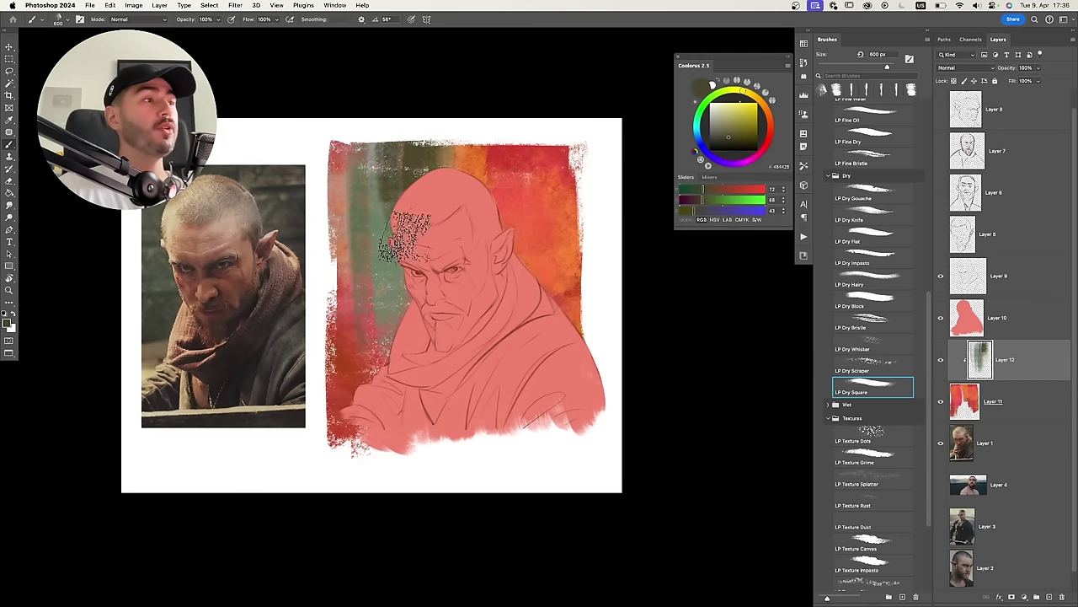
pyautogui.press(']')
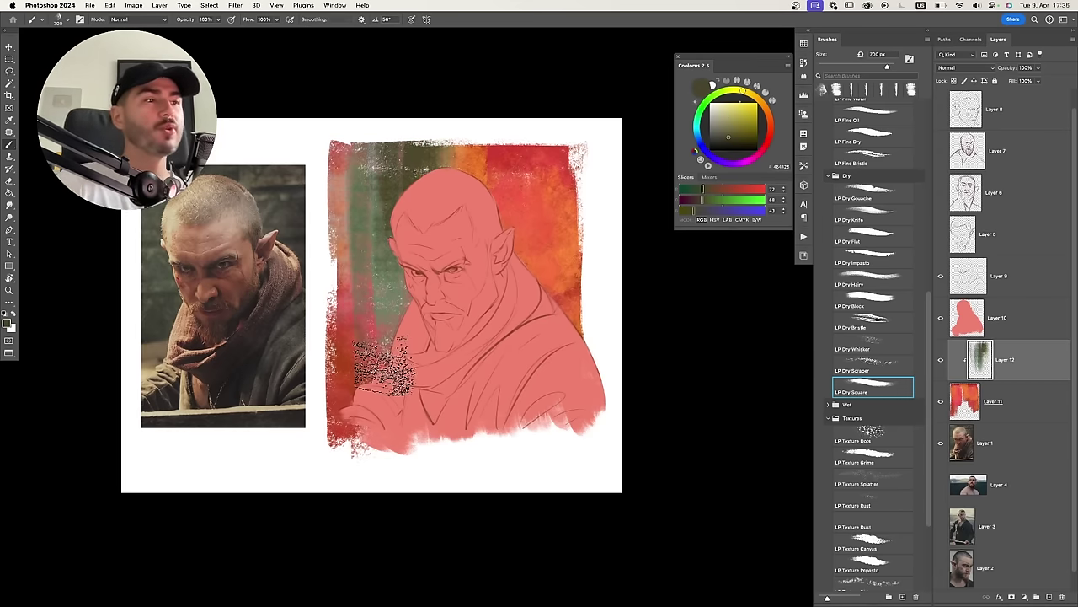
pyautogui.press(']')
pyautogui.press(']')
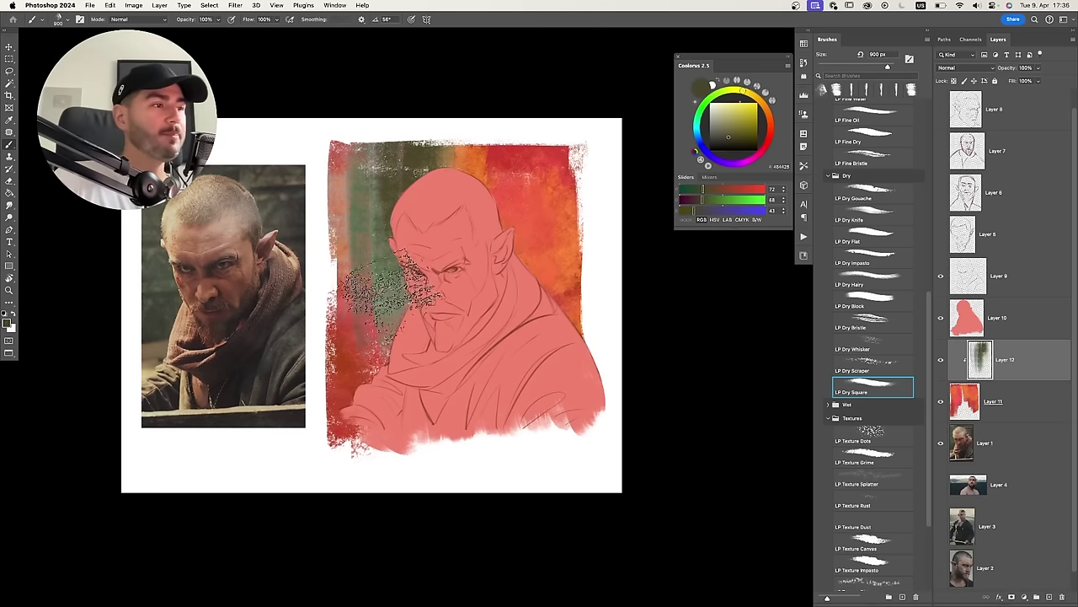
pyautogui.press('super+z')
pyautogui.moveTo(413, 293)
pyautogui.mouseDown()
pyautogui.moveTo(345, 312)
pyautogui.moveTo(392, 363)
pyautogui.mouseUp()
# Sample dark tones and repaint the background's left edge with dark brown-grey vertical strokes.
pyautogui.keyDown('alt'); pyautogui.click(347, 307); pyautogui.keyUp('alt')
pyautogui.moveTo(342, 268); pyautogui.dragTo(359, 105)
pyautogui.press('super+z')
pyautogui.press('[')
pyautogui.press('[')
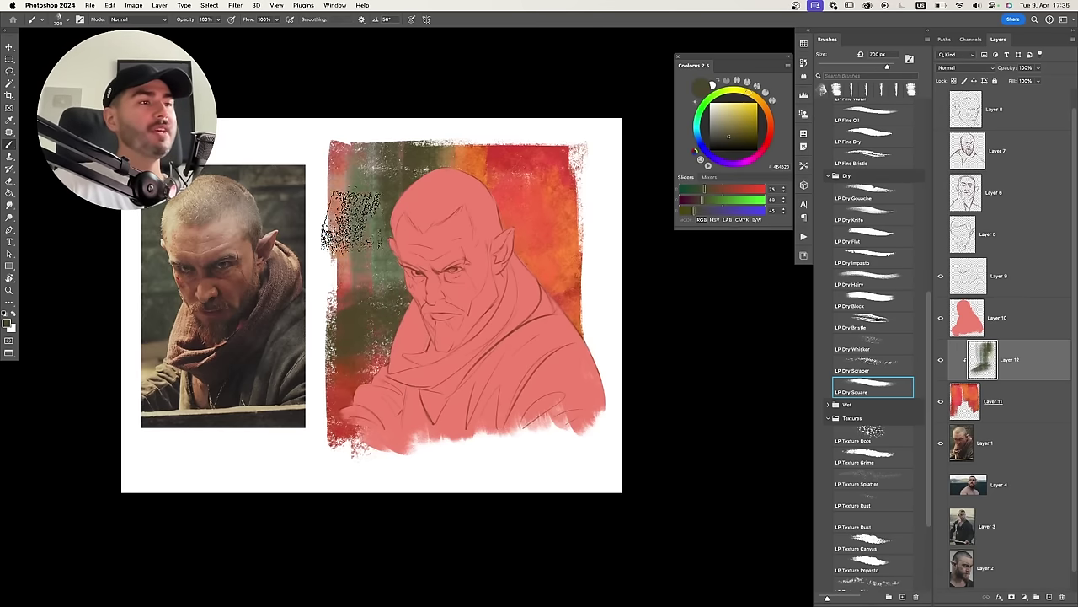
pyautogui.keyDown('alt'); pyautogui.click(356, 222); pyautogui.keyUp('alt')
pyautogui.press('super+z')
pyautogui.moveTo(354, 274); pyautogui.dragTo(360, 181)
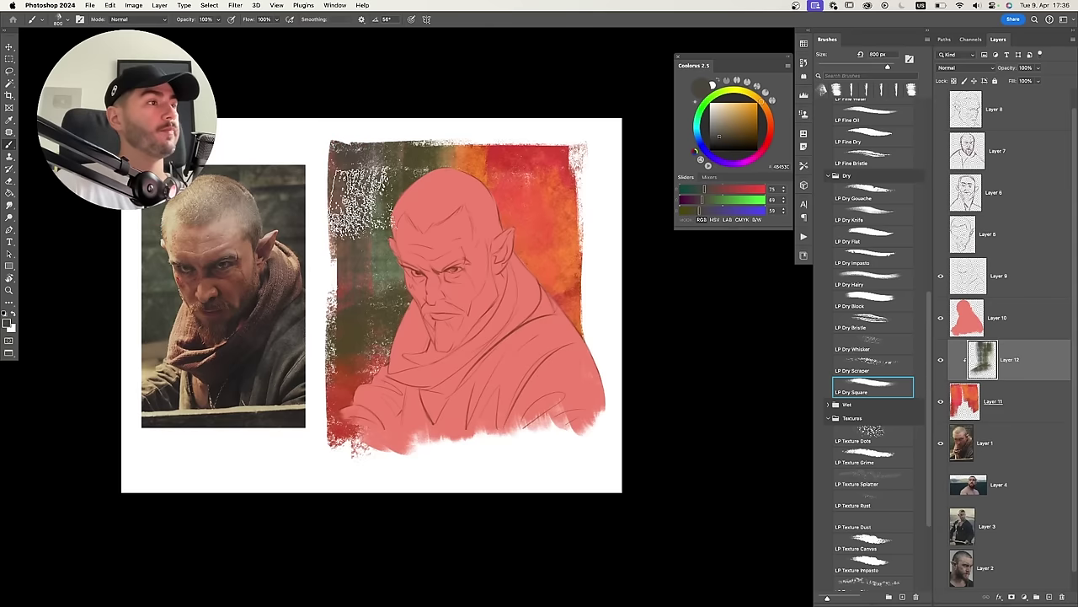
# Sample a dark tone and cover the red and orange background behind the ear and shoulder with broad dark strokes.
pyautogui.keyDown('alt'); pyautogui.click(419, 174); pyautogui.keyUp('alt')
pyautogui.press('[')
pyautogui.moveTo(485, 160); pyautogui.dragTo(560, 324)
pyautogui.press(']')
pyautogui.press(']')
pyautogui.press(']')
pyautogui.moveTo(541, 139)
pyautogui.mouseDown()
pyautogui.moveTo(544, 286)
pyautogui.moveTo(548, 278)
pyautogui.mouseUp()
# Sample background tones and work olive-grey strokes into the dark area behind the ear, finishing with a 500 px brush.
pyautogui.keyDown('alt'); pyautogui.click(540, 252); pyautogui.keyUp('alt')
pyautogui.keyDown('alt'); pyautogui.click(539, 185); pyautogui.keyUp('alt')
pyautogui.keyDown('alt'); pyautogui.click(548, 190); pyautogui.keyUp('alt')
pyautogui.moveTo(547, 202); pyautogui.dragTo(547, 256)
pyautogui.keyDown('alt'); pyautogui.click(526, 221); pyautogui.keyUp('alt')
pyautogui.keyDown('alt'); pyautogui.click(530, 198); pyautogui.keyUp('alt')
pyautogui.press('[')
pyautogui.press('[')
pyautogui.press('[')
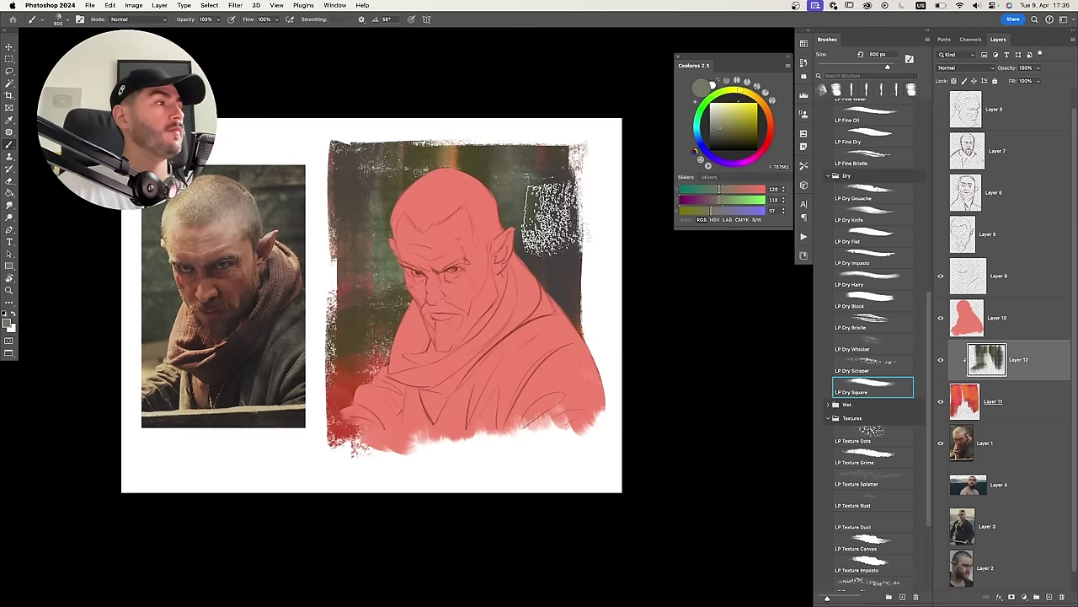
pyautogui.moveTo(548, 155)
pyautogui.mouseDown()
pyautogui.moveTo(501, 177)
pyautogui.moveTo(539, 172)
pyautogui.mouseUp()
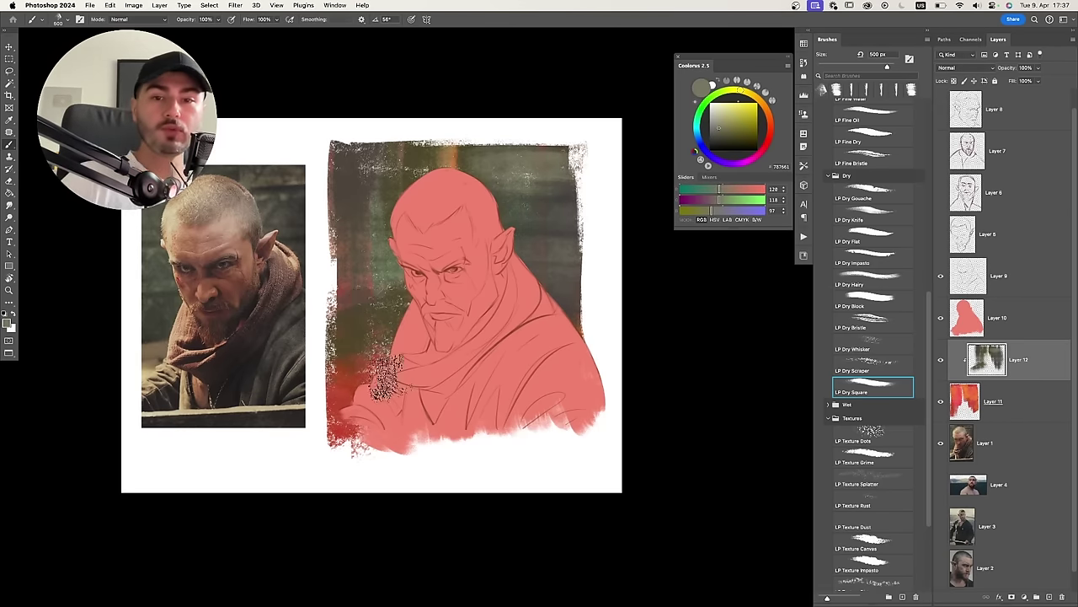
# Paint olive-grey 787661 over part of the red in the lower-left background with a 500 px brush, redoing the first stroke.
pyautogui.press(']')
pyautogui.moveTo(371, 288); pyautogui.dragTo(369, 361)
pyautogui.press('super+z')
pyautogui.press('[')
pyautogui.press('[')
pyautogui.moveTo(360, 301)
pyautogui.mouseDown()
pyautogui.moveTo(358, 380)
pyautogui.moveTo(346, 383)
pyautogui.mouseUp()
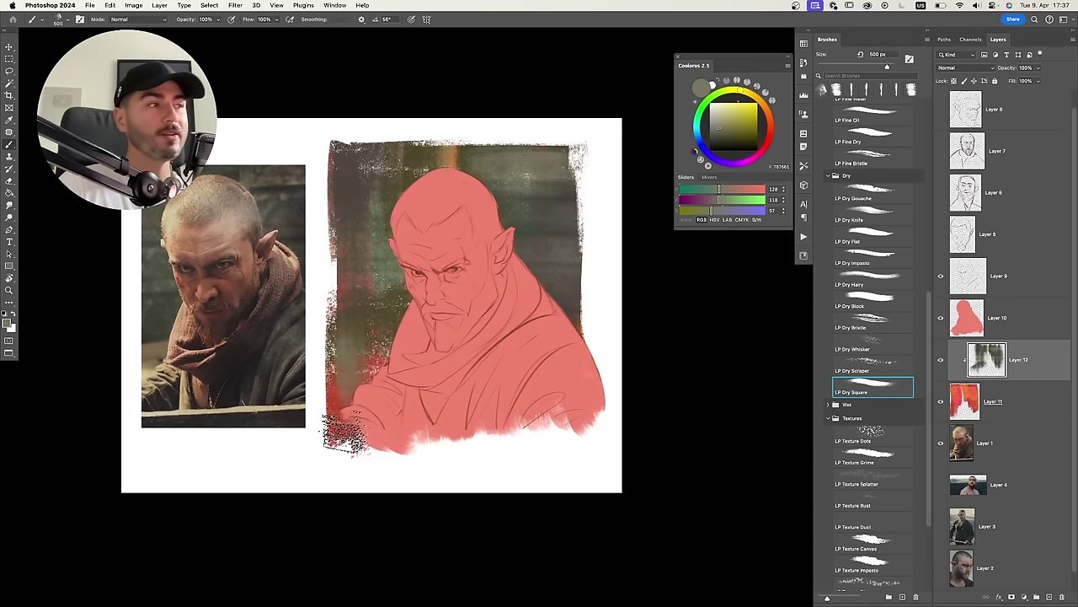
pyautogui.moveTo(360, 381)
pyautogui.mouseDown()
pyautogui.moveTo(368, 315)
pyautogui.moveTo(361, 362)
pyautogui.mouseUp()
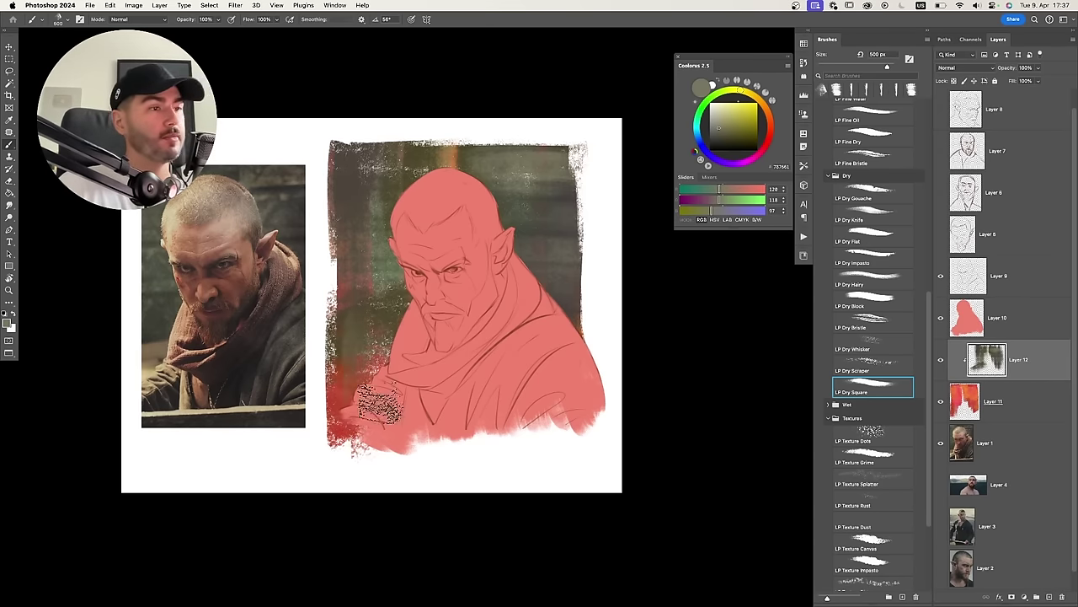
# Sample the tan of the reference photo's lower-left area and paint it into the lower-left background at 800 px.
pyautogui.keyDown('alt'); pyautogui.click(153, 379); pyautogui.keyUp('alt')
pyautogui.press(']')
pyautogui.press(']')
pyautogui.moveTo(455, 346); pyautogui.dragTo(360, 371)
pyautogui.keyDown('alt'); pyautogui.click(366, 298); pyautogui.keyUp('alt')
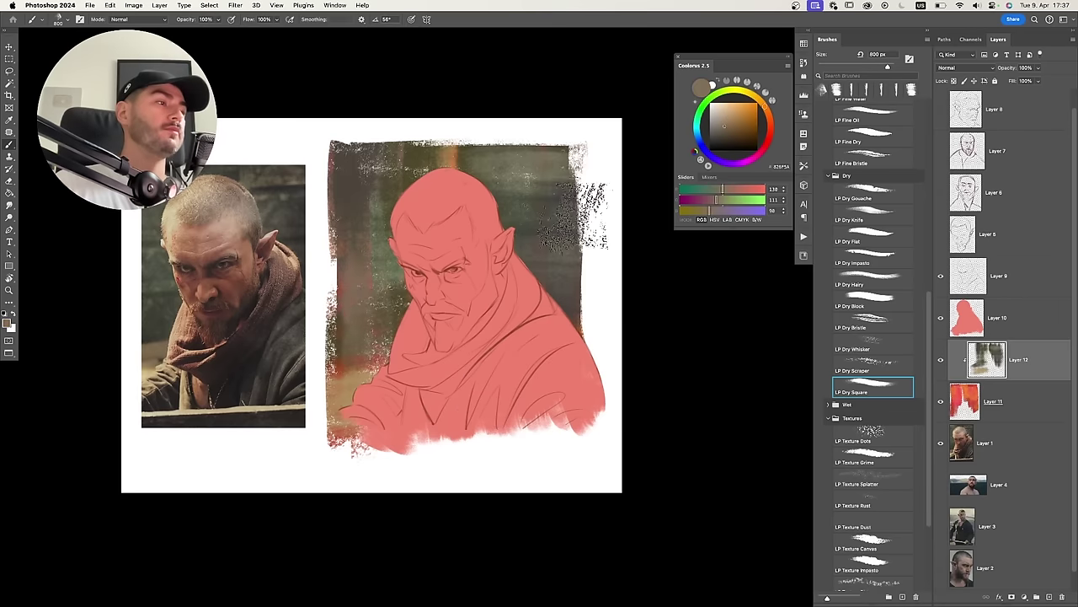
# Pick dark grey-brown 3B3831 and adjust the brush down to 200 px for small background accents.
pyautogui.press('[')
pyautogui.press('[')
pyautogui.press('[')
pyautogui.press('[')
pyautogui.press('[')
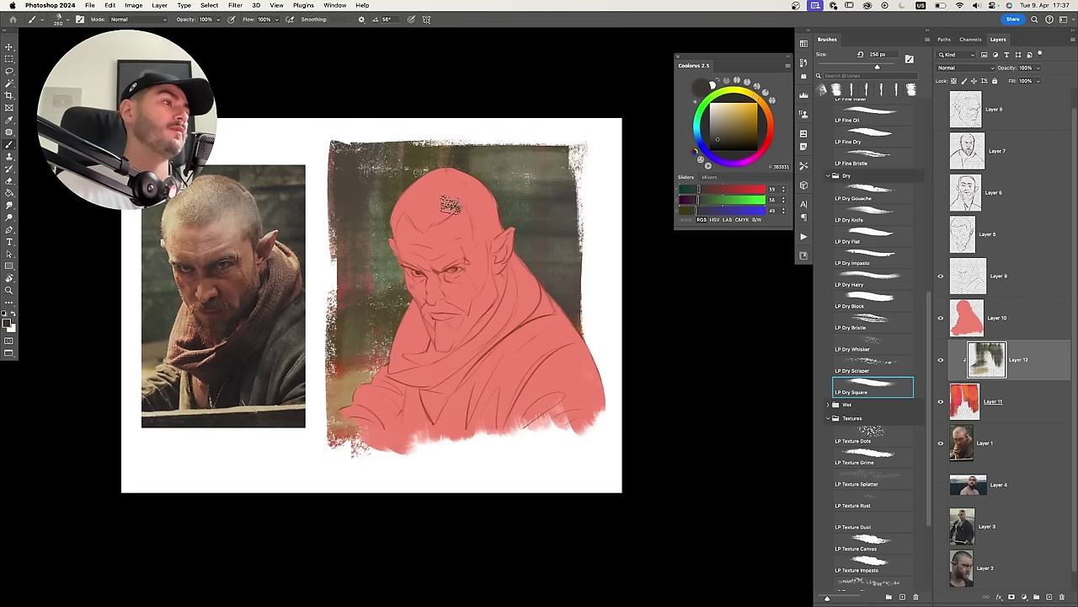
pyautogui.press(']')
pyautogui.press(']')
pyautogui.press(']')
pyautogui.press(']')
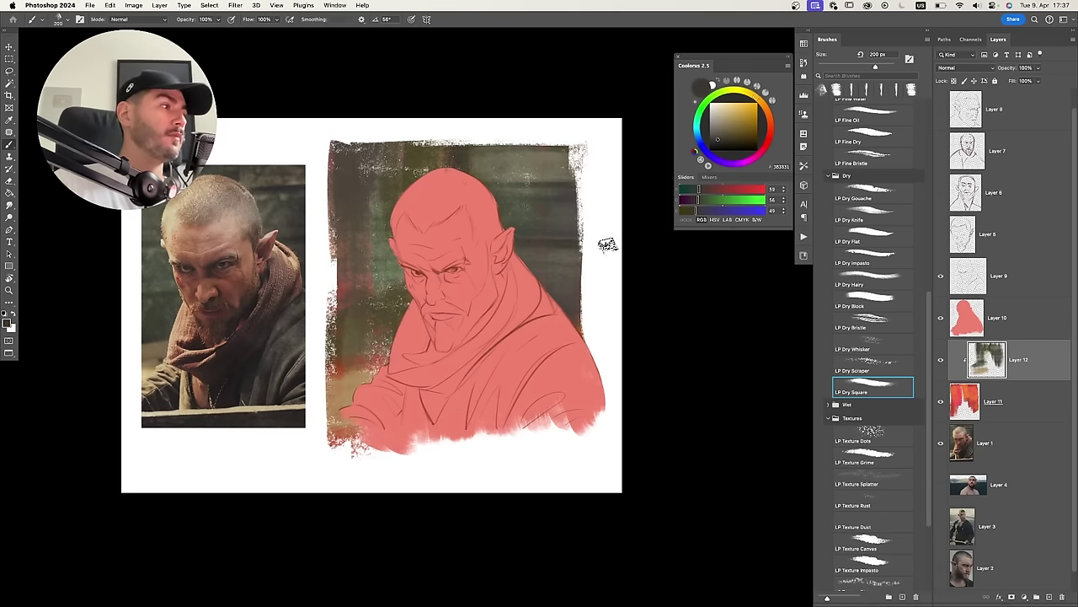
# Sample pale and muted greens and touch up the upper-right background with a 400 px brush.
pyautogui.keyDown('alt'); pyautogui.click(560, 175); pyautogui.keyUp('alt')
pyautogui.keyDown('alt'); pyautogui.click(576, 165); pyautogui.keyUp('alt')
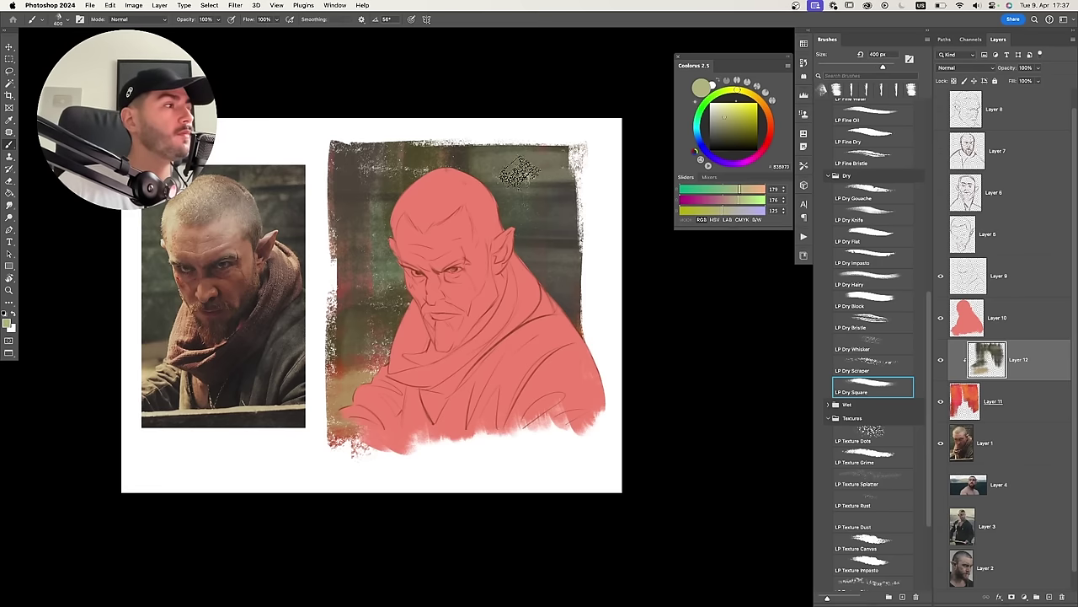
pyautogui.press(']')
pyautogui.press(']')
pyautogui.press(']')
pyautogui.press(']')
pyautogui.keyDown('alt'); pyautogui.click(526, 167); pyautogui.keyUp('alt')
pyautogui.keyDown('alt'); pyautogui.click(380, 301); pyautogui.keyUp('alt')
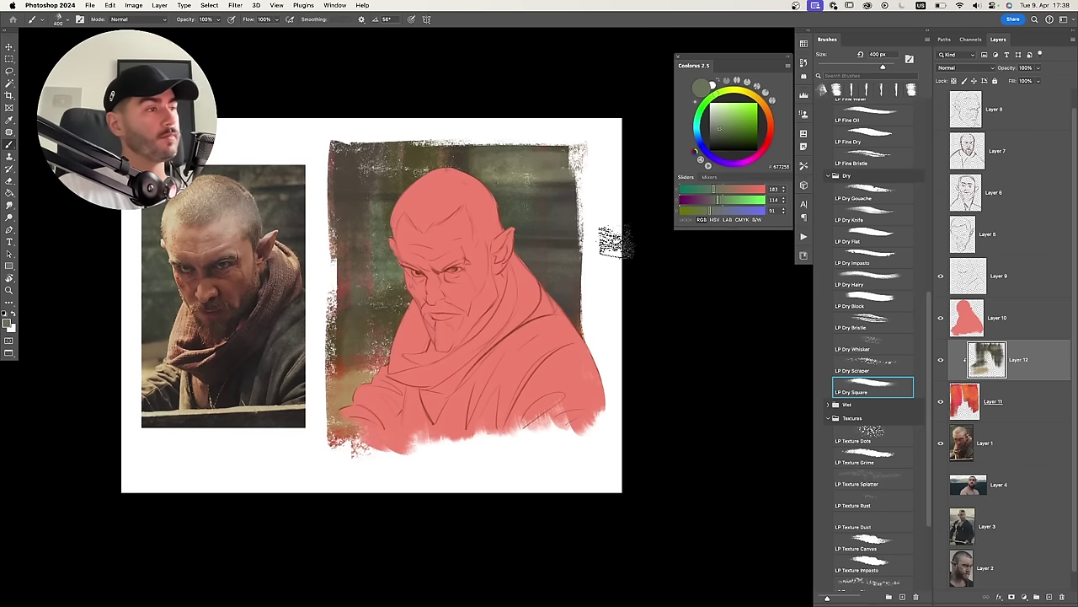
# Try moving the clipped paint layer over the background with the Move tool.
pyautogui.press('v')
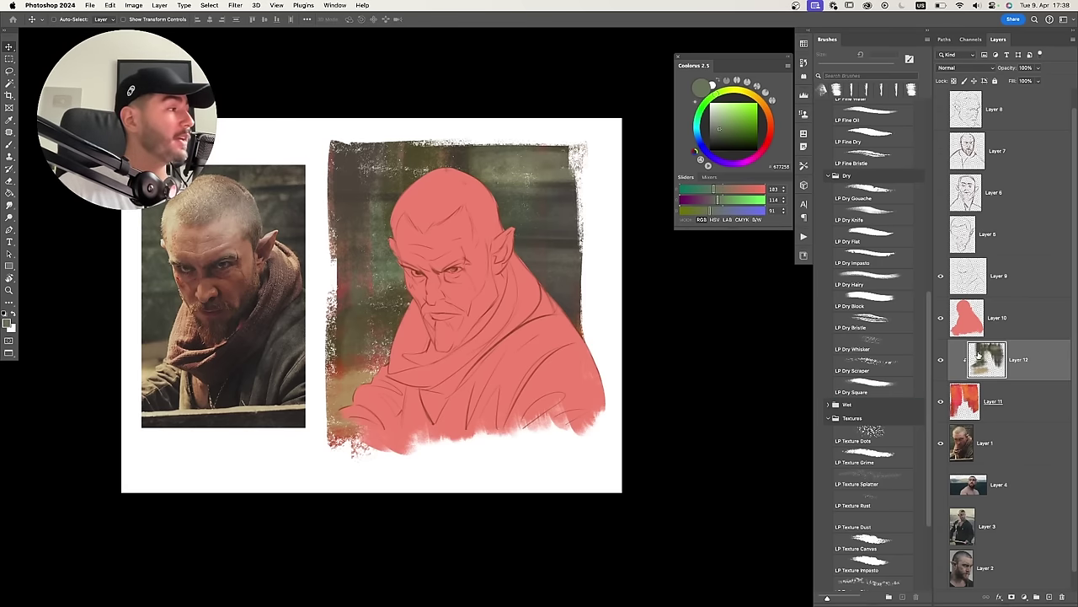
pyautogui.moveTo(512, 243)
pyautogui.mouseDown()
pyautogui.moveTo(589, 246)
pyautogui.moveTo(497, 257)
pyautogui.mouseUp()
pyautogui.moveTo(579, 242); pyautogui.dragTo(563, 220)
pyautogui.press('super+z')
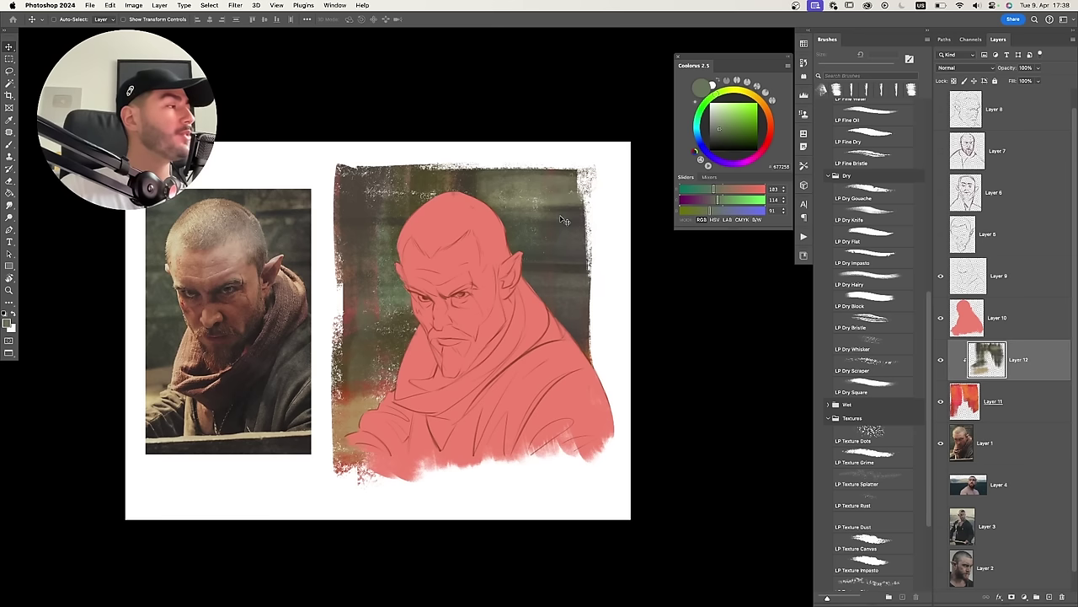
# Compare the background with the clipped paint layer hidden and shown, and examine up close where the red underpainting shows through.
pyautogui.click(941, 360)
pyautogui.click(941, 360)
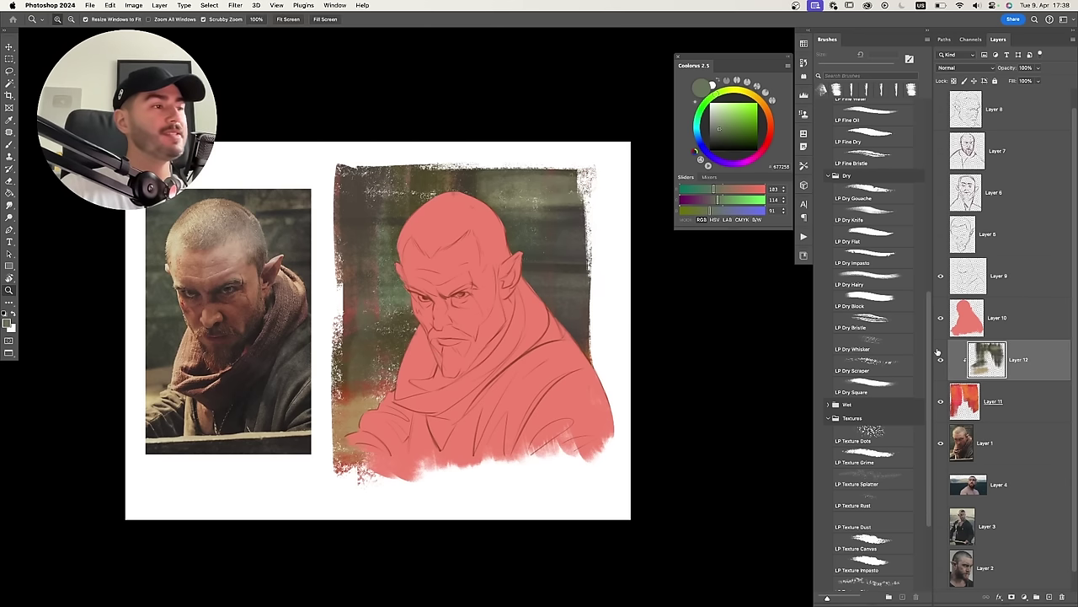
pyautogui.scroll(5, 391, 312)
pyautogui.moveTo(393, 312); pyautogui.dragTo(422, 281)
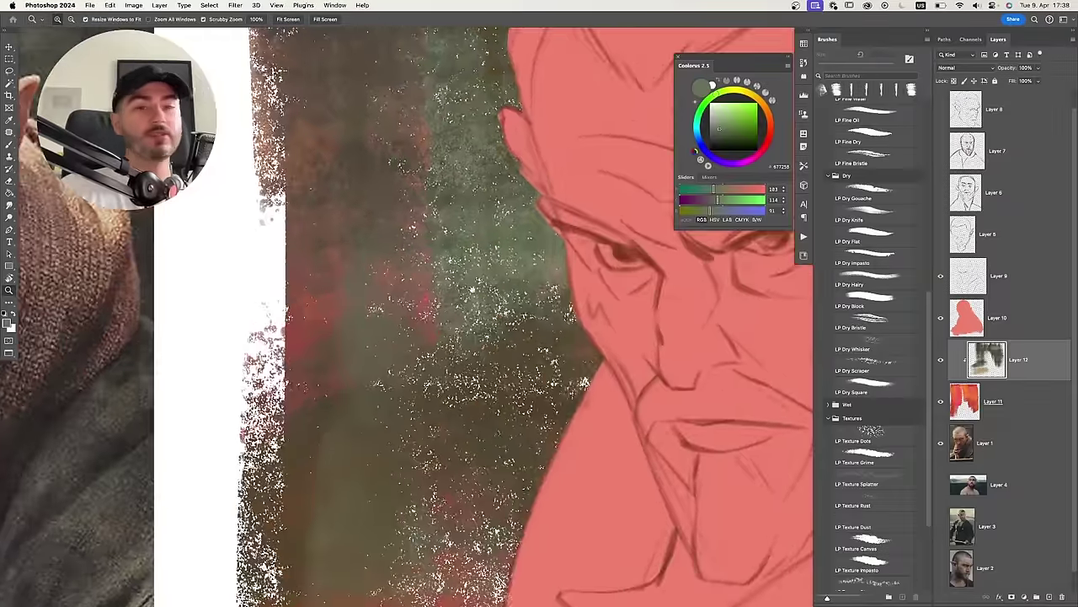
pyautogui.moveTo(651, 119); pyautogui.dragTo(509, 294)
pyautogui.moveTo(666, 160); pyautogui.dragTo(518, 311)
pyautogui.moveTo(561, 310); pyautogui.dragTo(511, 297)
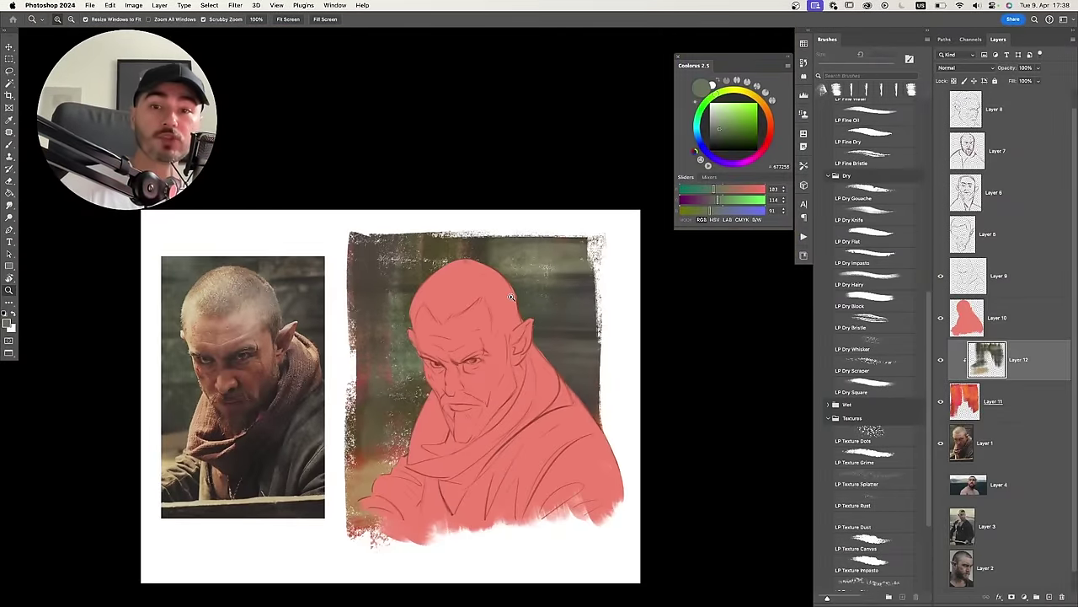
# Add a new layer beneath the red underpainting layer and load the LP Dry Block brush with pale cream E5E0C1.
pyautogui.click(1007, 429)
pyautogui.press('super+alt+shift+n')
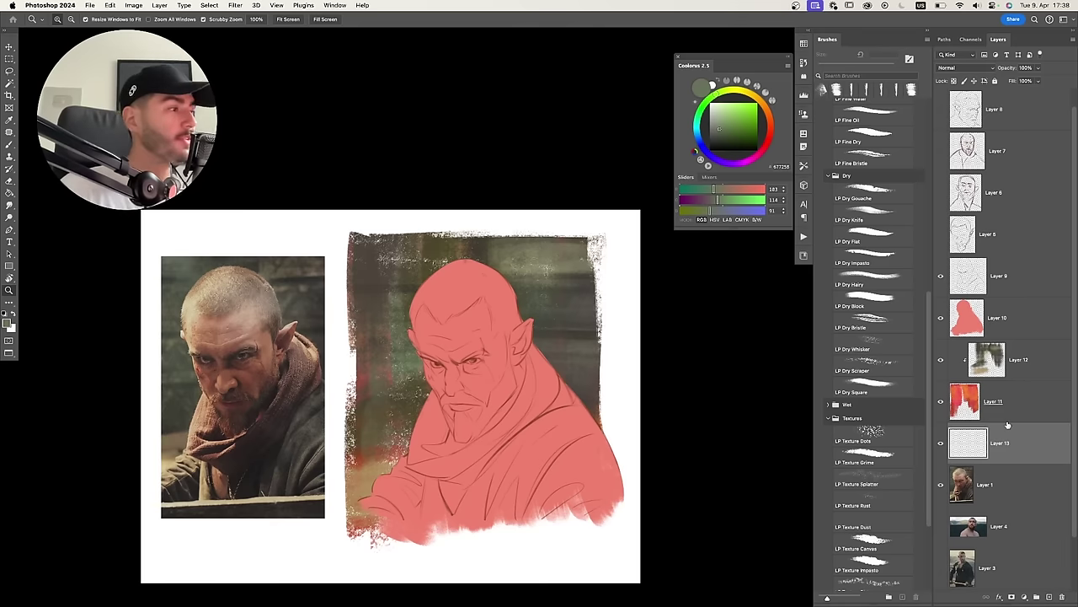
pyautogui.press('b')
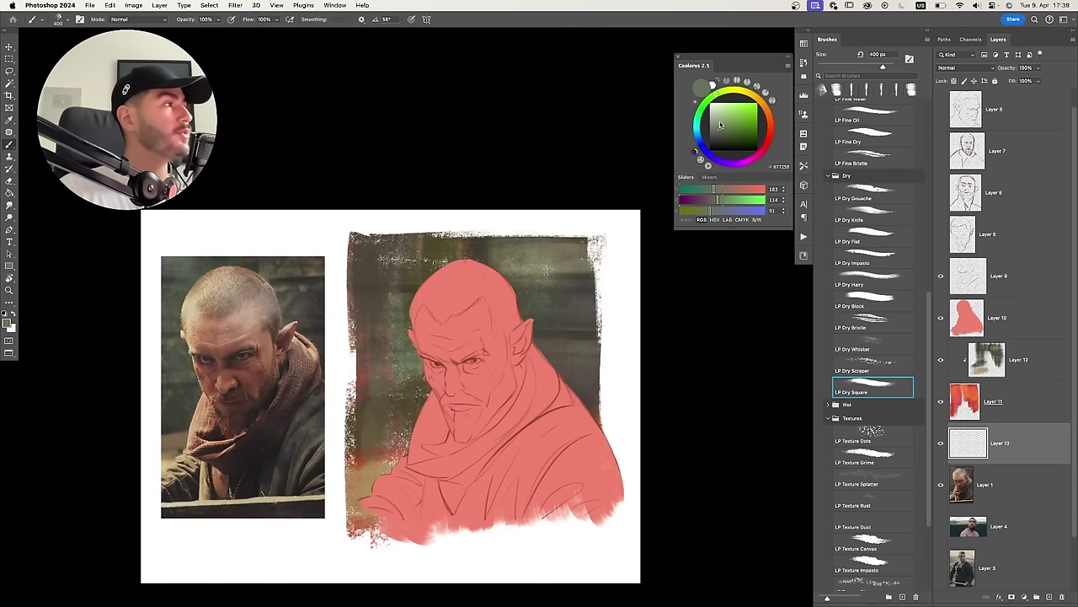
pyautogui.moveTo(720, 125); pyautogui.dragTo(721, 110)
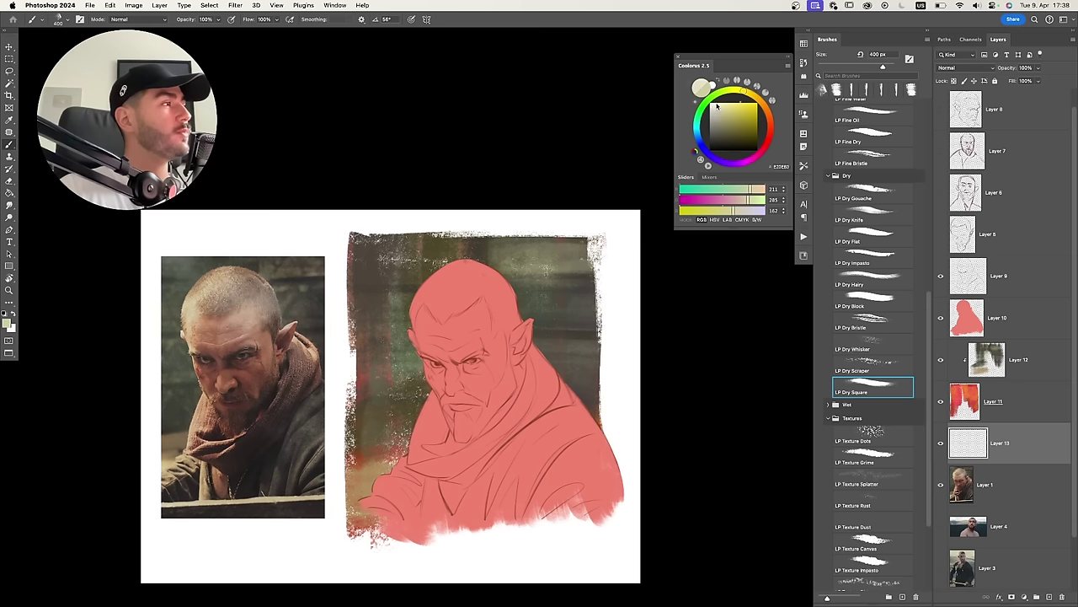
pyautogui.click(717, 106)
pyautogui.moveTo(928, 304); pyautogui.dragTo(927, 299)
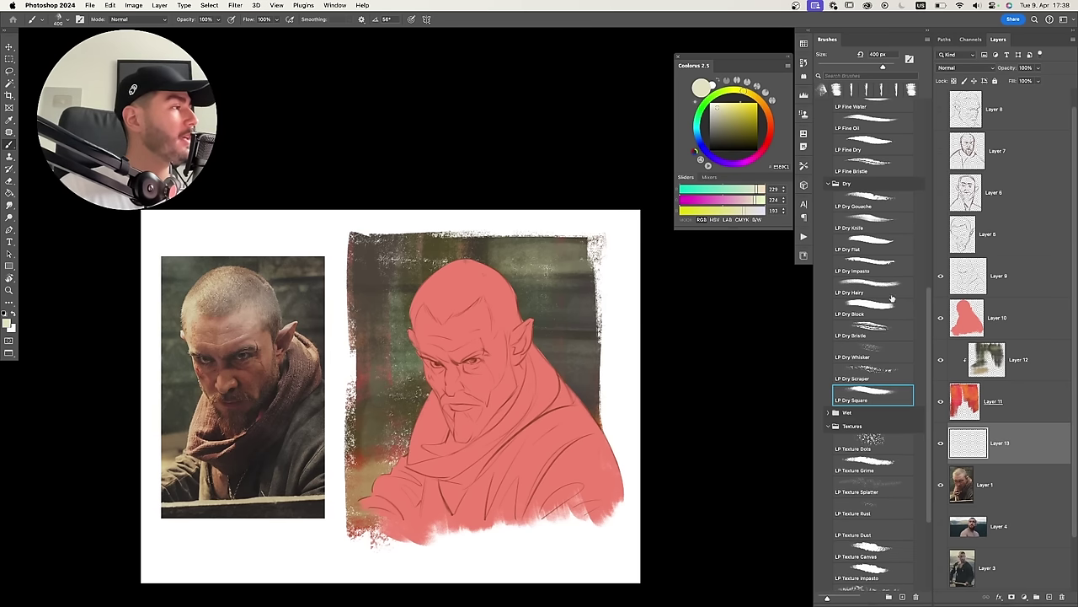
pyautogui.click(868, 302)
# Paint pale cream strokes behind the background's ragged outer edges, adjusting the brush down to 400 px.
pyautogui.moveTo(399, 310); pyautogui.dragTo(396, 404)
pyautogui.press('super+z')
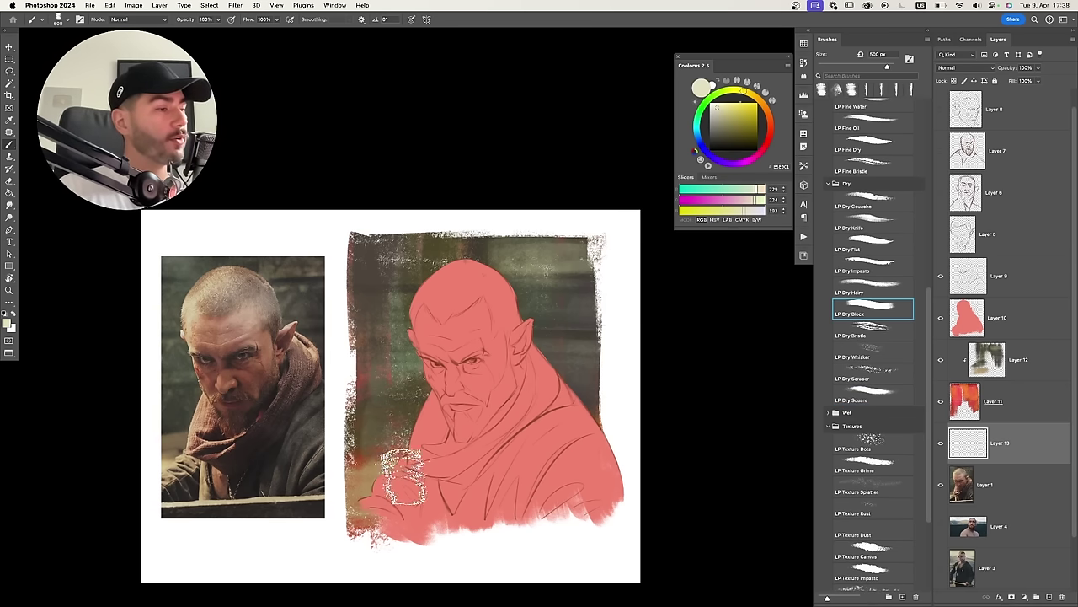
pyautogui.moveTo(390, 445)
pyautogui.mouseDown()
pyautogui.moveTo(364, 456)
pyautogui.moveTo(358, 290)
pyautogui.mouseUp()
pyautogui.press('[')
pyautogui.press('[')
pyautogui.moveTo(556, 255)
pyautogui.mouseDown()
pyautogui.moveTo(560, 332)
pyautogui.moveTo(578, 381)
pyautogui.mouseUp()
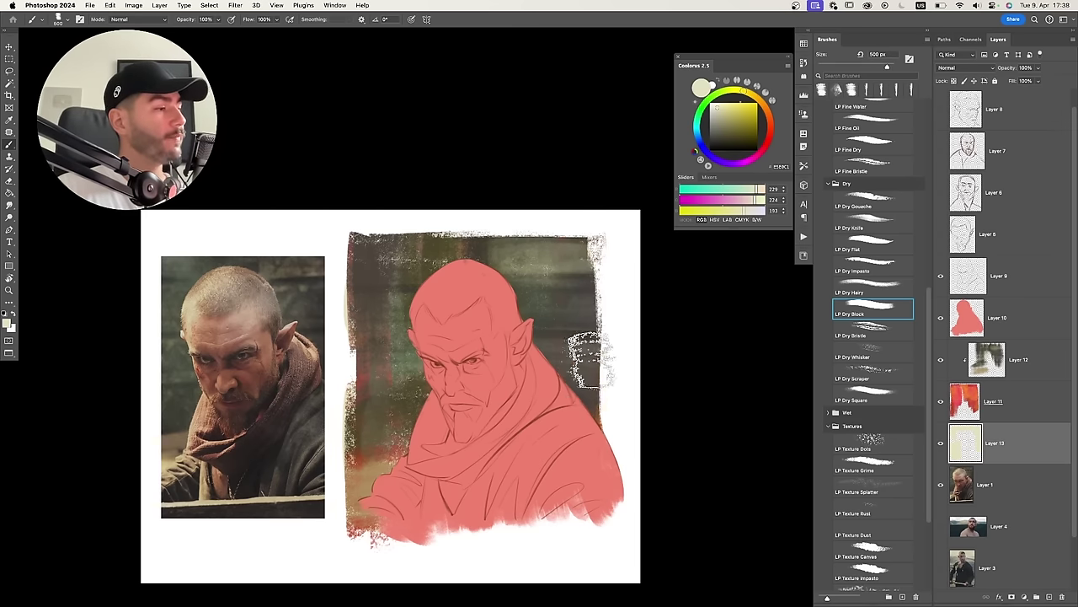
# Merge the clipped paint layer, the red underpainting and the cream edge layer into one background layer.
pyautogui.click(990, 359)
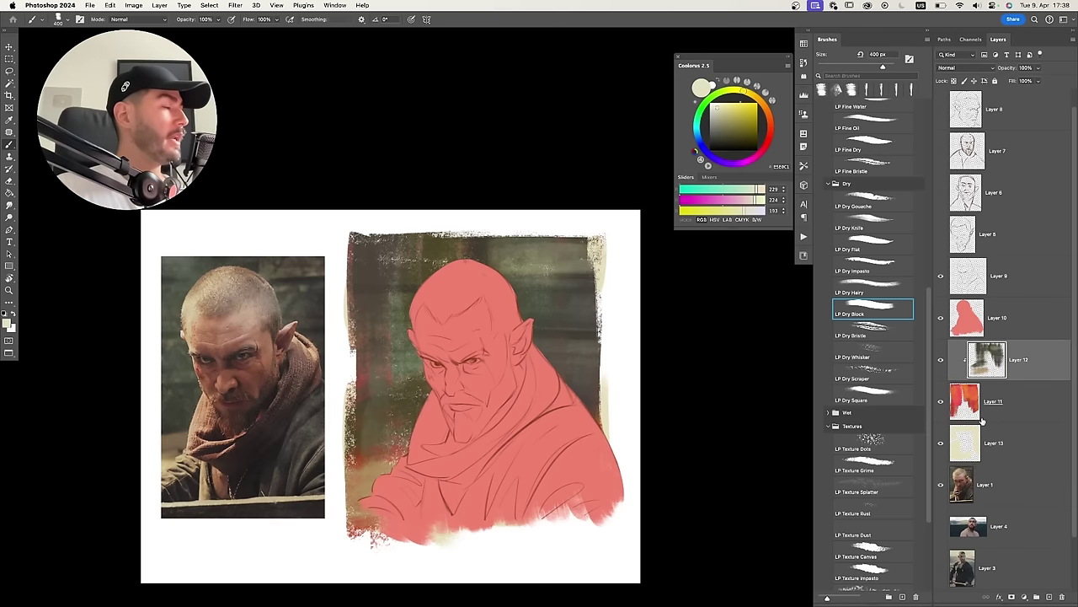
pyautogui.keyDown('shift'); pyautogui.click(979, 428); pyautogui.keyUp('shift')
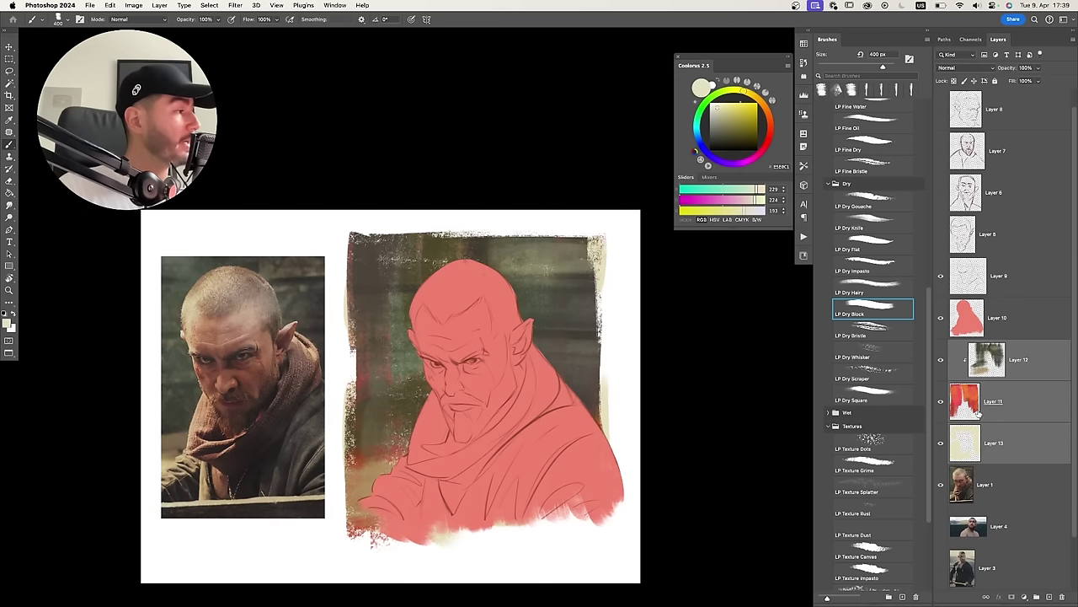
pyautogui.press('super+e')
# Create a new empty layer above the pink elf silhouette and clip it to the silhouette.
pyautogui.click(984, 318)
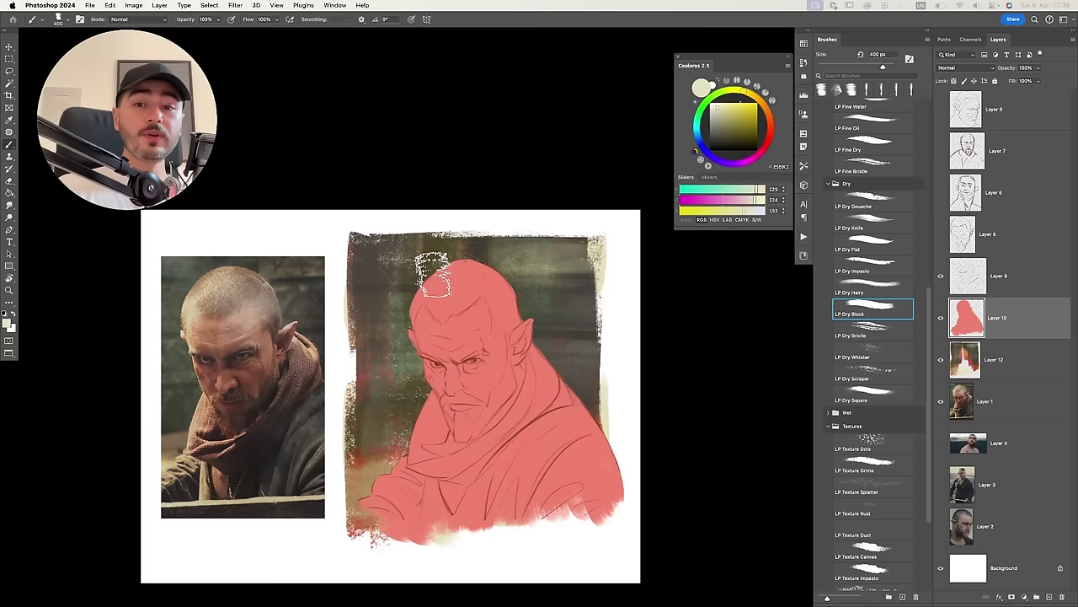
pyautogui.moveTo(567, 377); pyautogui.dragTo(563, 310)
pyautogui.press('super+shift+n')
pyautogui.hotkey('ctrl', 'shift', 'alt', 'n')
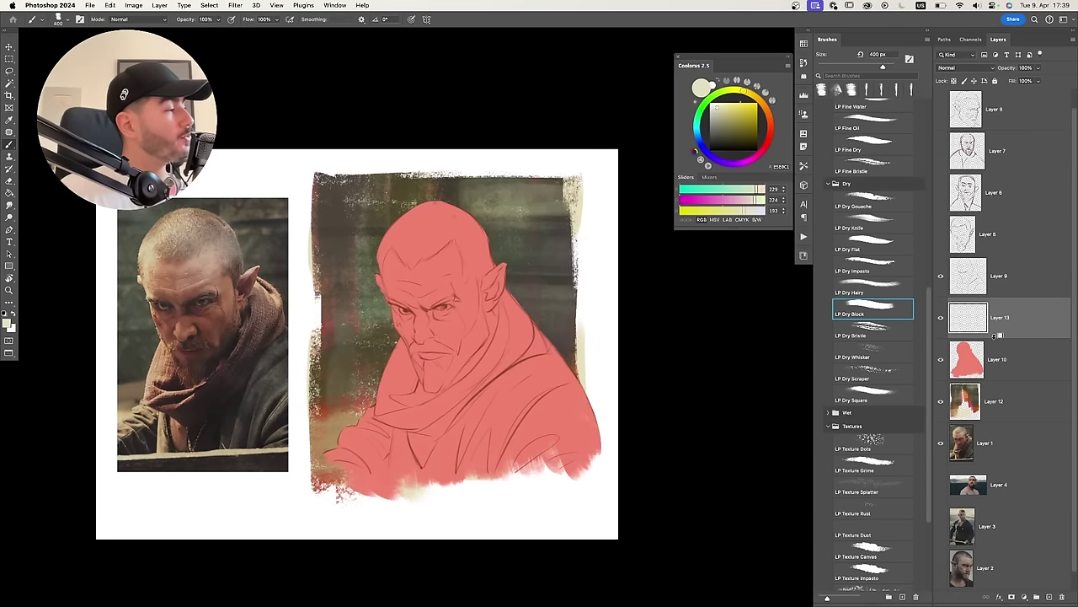
pyautogui.keyDown('alt'); pyautogui.click(996, 337); pyautogui.keyUp('alt')
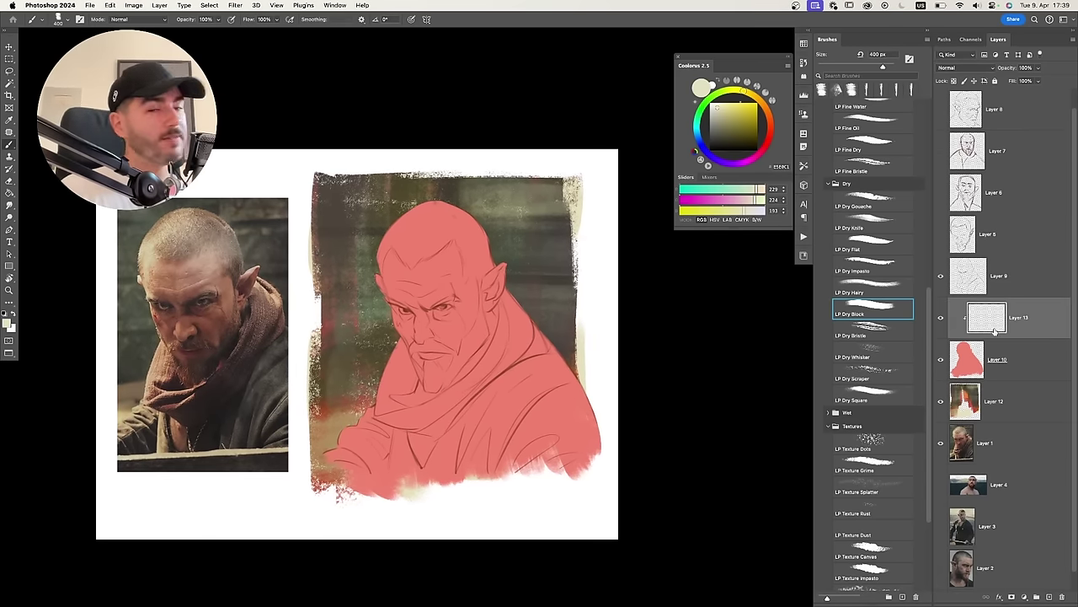
pyautogui.click(941, 360)
pyautogui.click(941, 361)
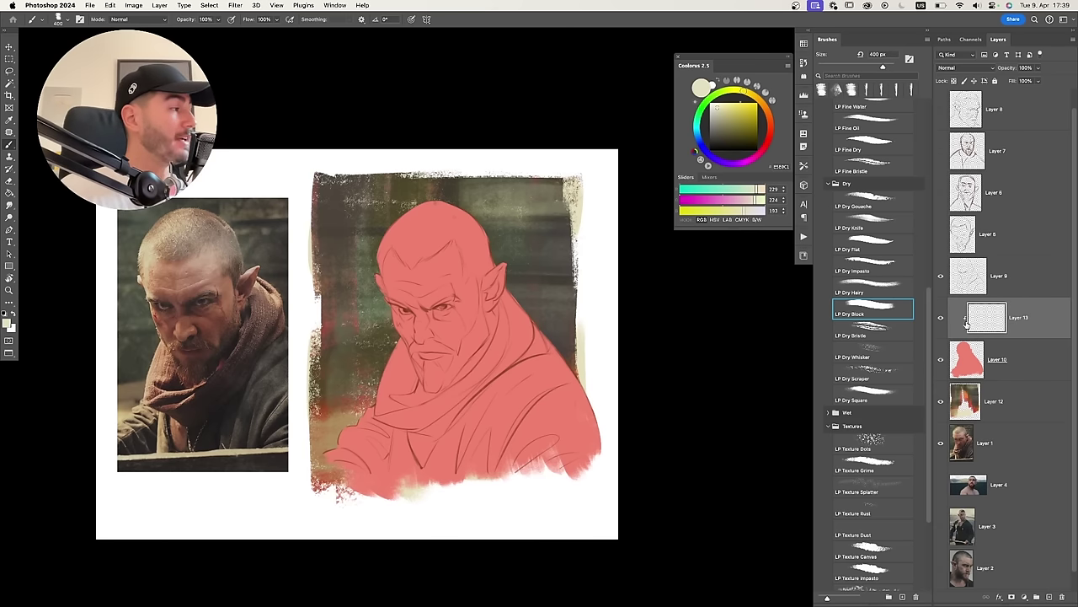
# Load the LP Texture Dots brush at 175 px with red-orange C4572E, starting from the silhouette's sampled pink.
pyautogui.moveTo(927, 315); pyautogui.dragTo(927, 375)
pyautogui.click(873, 310)
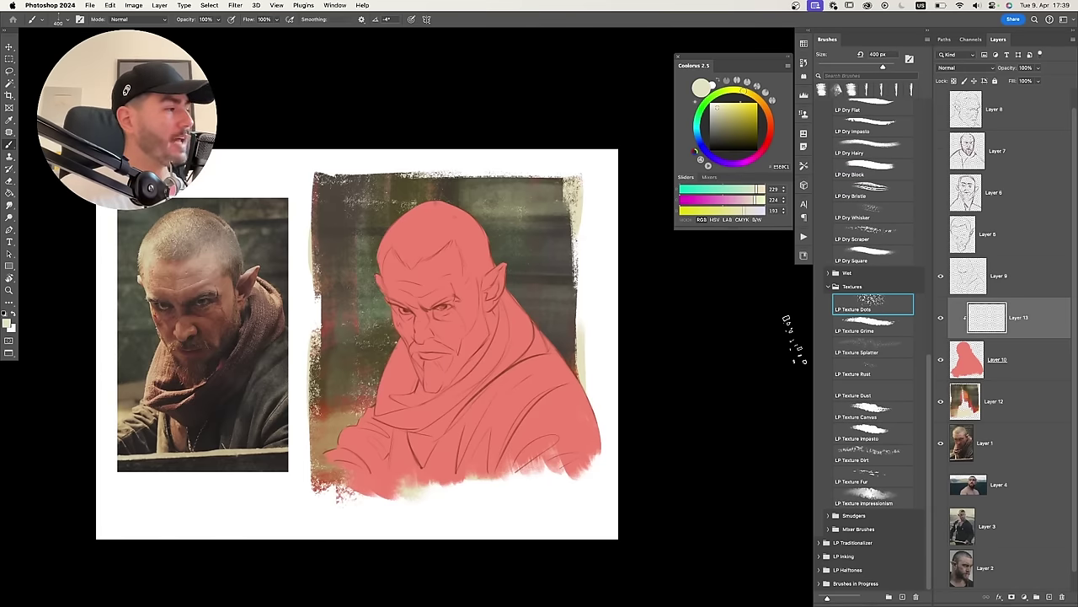
pyautogui.moveTo(564, 387)
pyautogui.mouseDown()
pyautogui.moveTo(625, 376)
pyautogui.moveTo(592, 385)
pyautogui.moveTo(522, 334)
pyautogui.mouseUp()
pyautogui.press('[')
pyautogui.keyDown('alt'); pyautogui.click(496, 314); pyautogui.keyUp('alt')
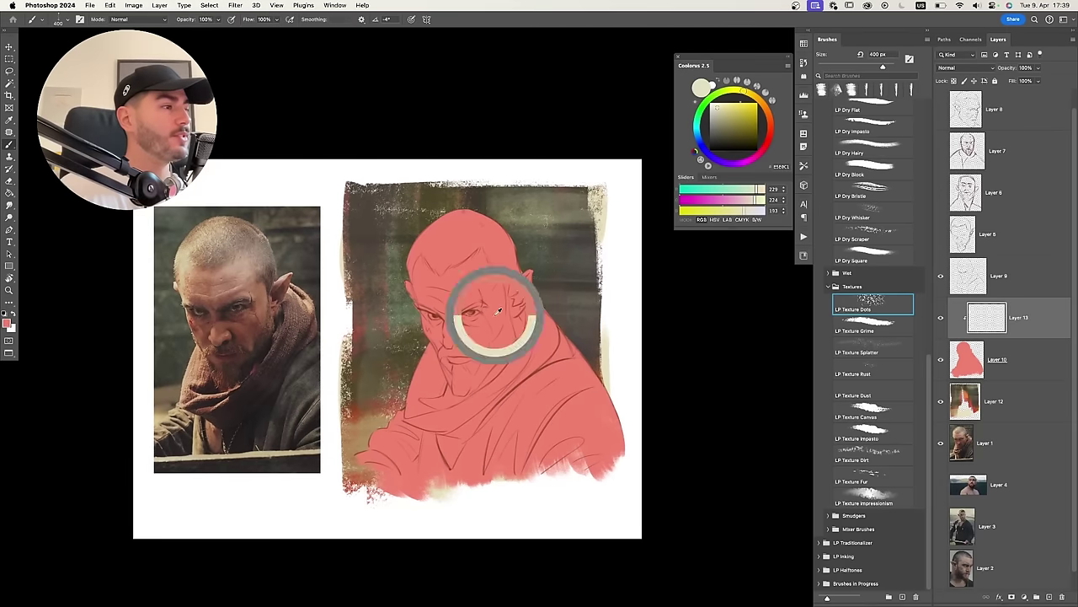
pyautogui.click(747, 115)
pyautogui.click(770, 125)
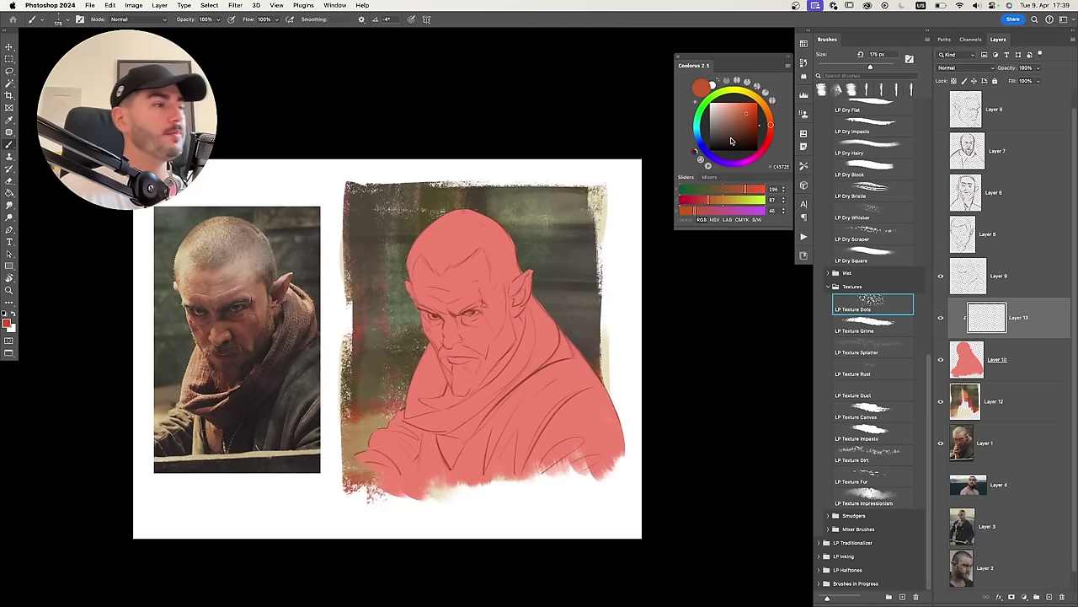
# Speckle the whole elf silhouette with coloured texture dots using orange FF8941 and a 300 px brush.
pyautogui.moveTo(454, 338)
pyautogui.mouseDown()
pyautogui.moveTo(442, 261)
pyautogui.moveTo(448, 395)
pyautogui.moveTo(462, 360)
pyautogui.moveTo(556, 303)
pyautogui.moveTo(404, 455)
pyautogui.mouseUp()
pyautogui.press('super+z')
pyautogui.press(']')
pyautogui.click(769, 116)
pyautogui.click(744, 104)
pyautogui.moveTo(472, 229); pyautogui.dragTo(424, 434)
# Brush orange fur texture over the head and clothing with the LP Texture Fur brush at 1000 px, sampling oranges from the figure.
pyautogui.click(873, 326)
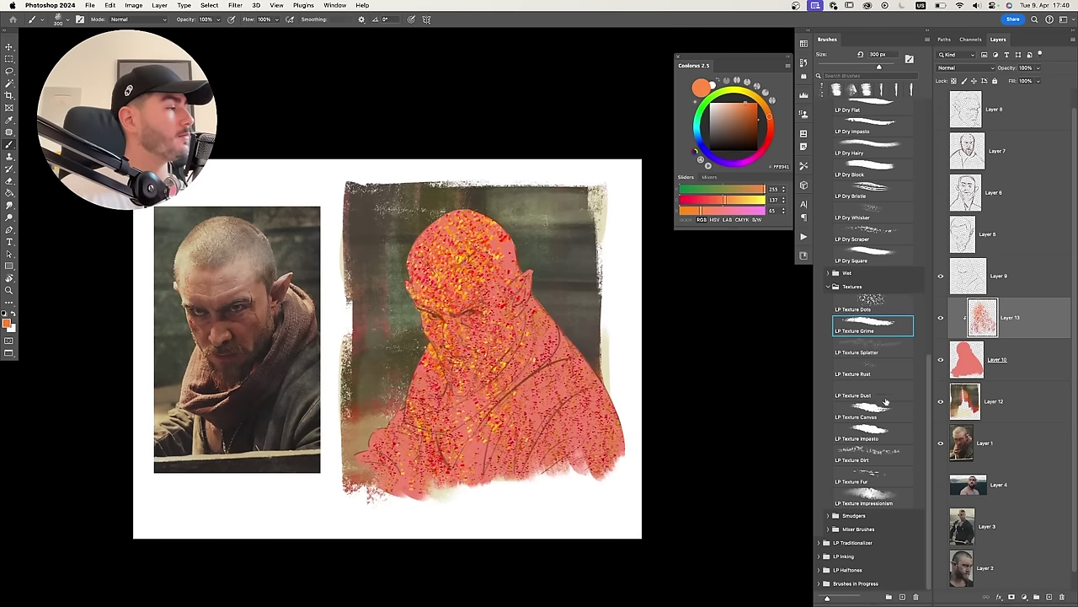
pyautogui.click(872, 479)
pyautogui.press(']')
pyautogui.press(']')
pyautogui.press(']')
pyautogui.press(']')
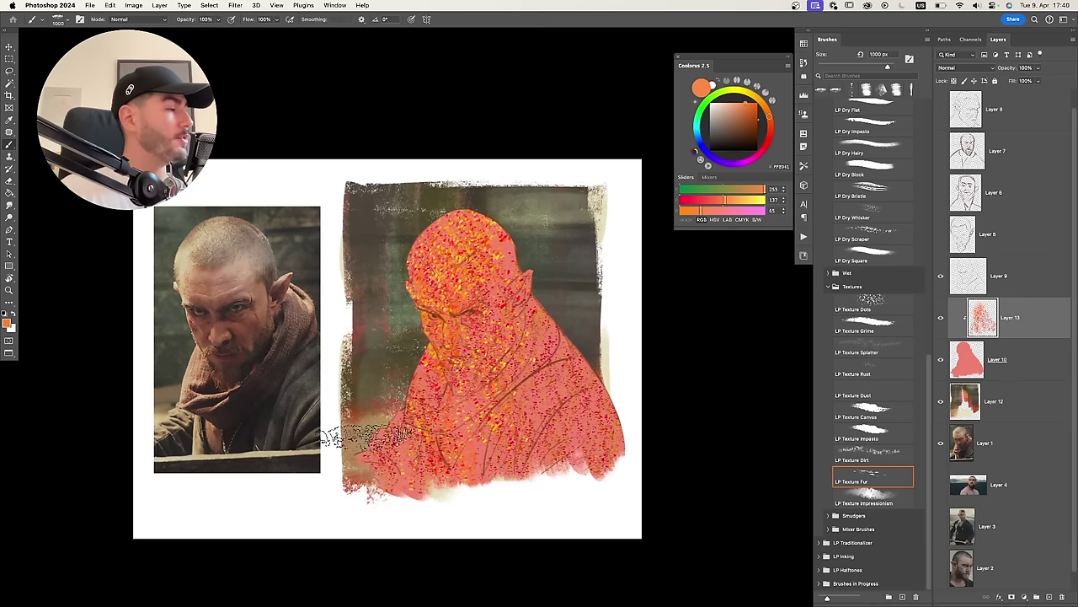
pyautogui.moveTo(462, 357)
pyautogui.mouseDown()
pyautogui.moveTo(488, 473)
pyautogui.moveTo(566, 515)
pyautogui.moveTo(568, 319)
pyautogui.moveTo(593, 359)
pyautogui.moveTo(526, 363)
pyautogui.moveTo(451, 420)
pyautogui.mouseUp()
pyautogui.keyDown('alt'); pyautogui.click(476, 281); pyautogui.keyUp('alt')
pyautogui.keyDown('alt'); pyautogui.click(459, 418); pyautogui.keyUp('alt')
pyautogui.moveTo(497, 455); pyautogui.dragTo(495, 375)
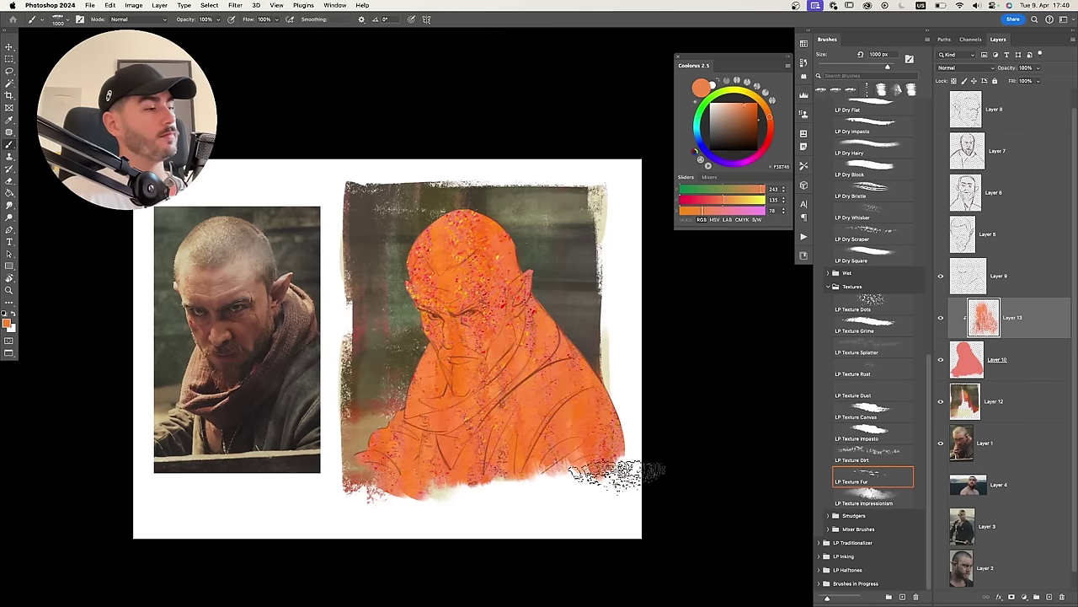
# Layer deeper orange strokes over the clothing and head with the LP Texture Impasto brush, reducing it to 900 px.
pyautogui.click(872, 433)
pyautogui.click(748, 113)
pyautogui.click(771, 127)
pyautogui.press(']')
pyautogui.moveTo(438, 440)
pyautogui.mouseDown()
pyautogui.moveTo(606, 450)
pyautogui.moveTo(575, 380)
pyautogui.mouseUp()
pyautogui.moveTo(442, 282); pyautogui.dragTo(459, 246)
pyautogui.keyDown('alt'); pyautogui.click(459, 253); pyautogui.keyUp('alt')
pyautogui.press('[')
pyautogui.press('[')
pyautogui.moveTo(443, 305); pyautogui.dragTo(482, 221)
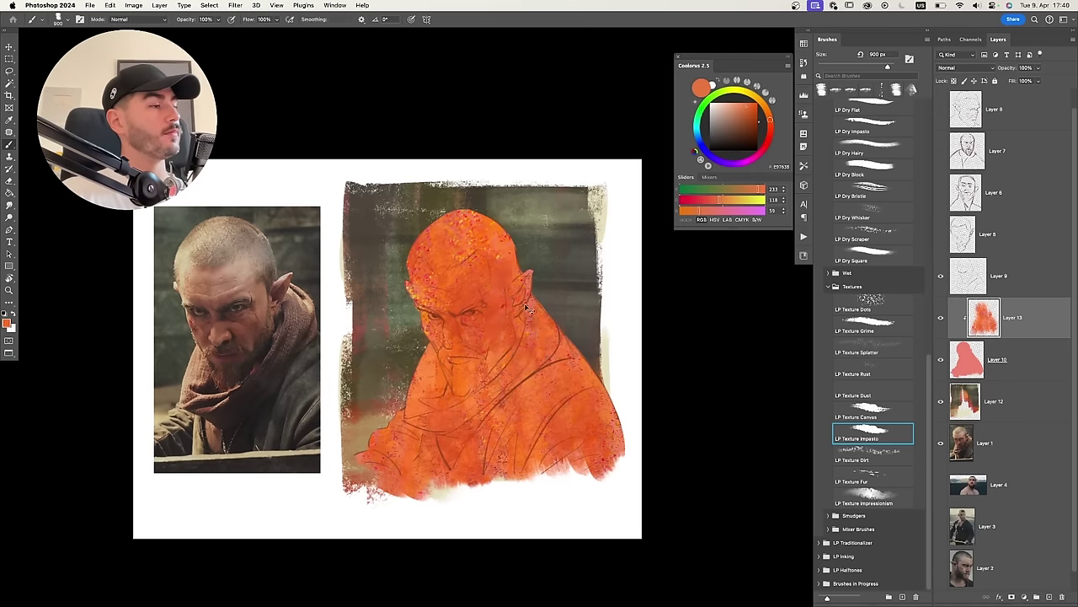
# Compare the figure with the orange texture layer hidden and shown, and check the painting's values in a greyscale proof.
pyautogui.moveTo(521, 341)
pyautogui.mouseDown()
pyautogui.moveTo(647, 350)
pyautogui.moveTo(642, 325)
pyautogui.mouseUp()
pyautogui.click(941, 319)
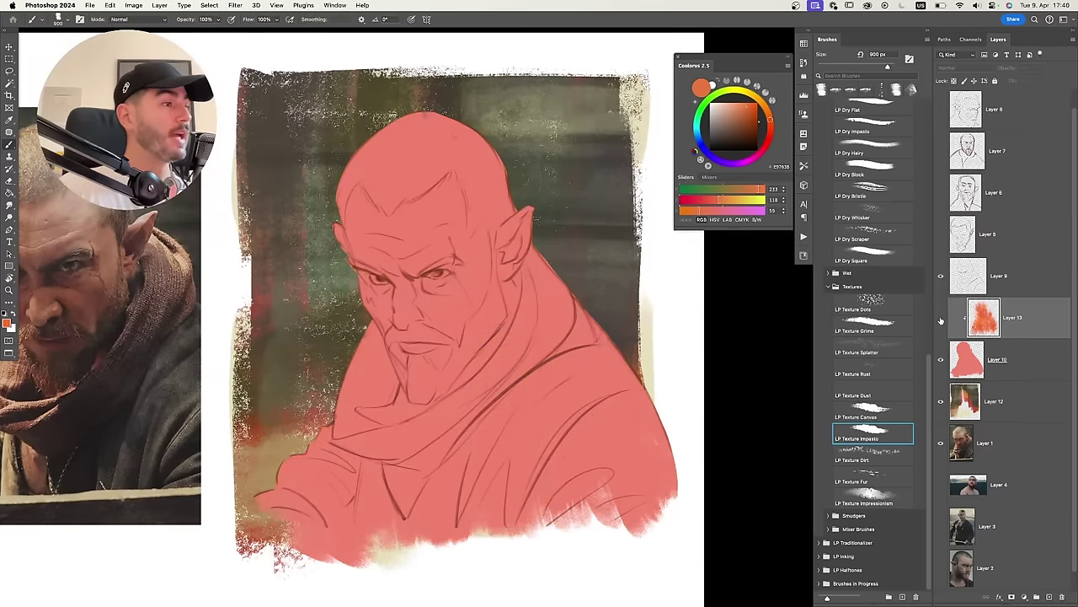
pyautogui.click(941, 319)
pyautogui.moveTo(597, 386); pyautogui.dragTo(548, 375)
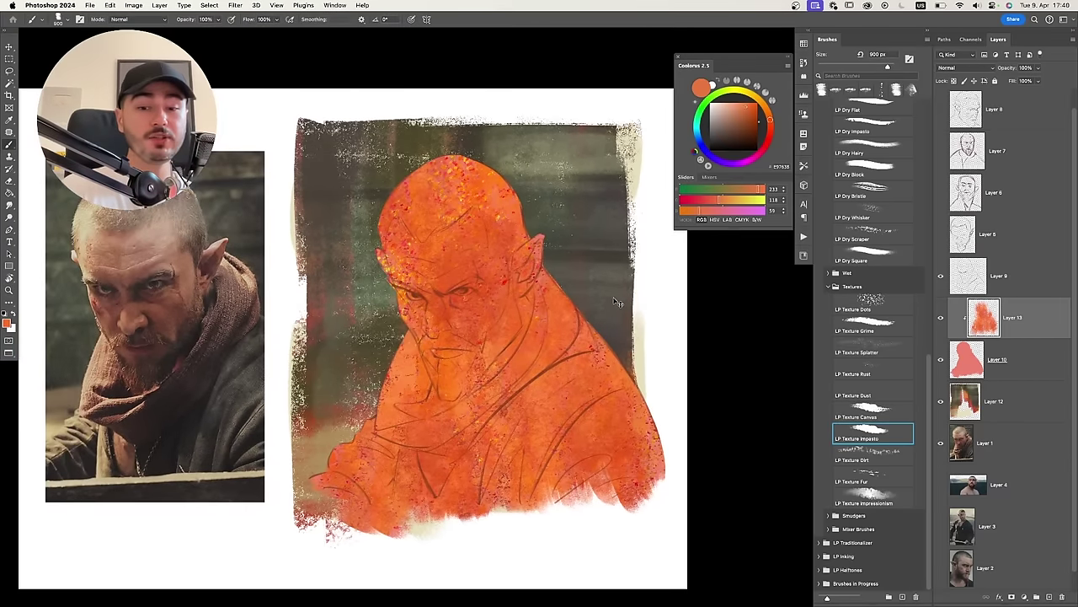
pyautogui.hotkey('ctrl', 'y')
pyautogui.hscroll(1, 493, 356)
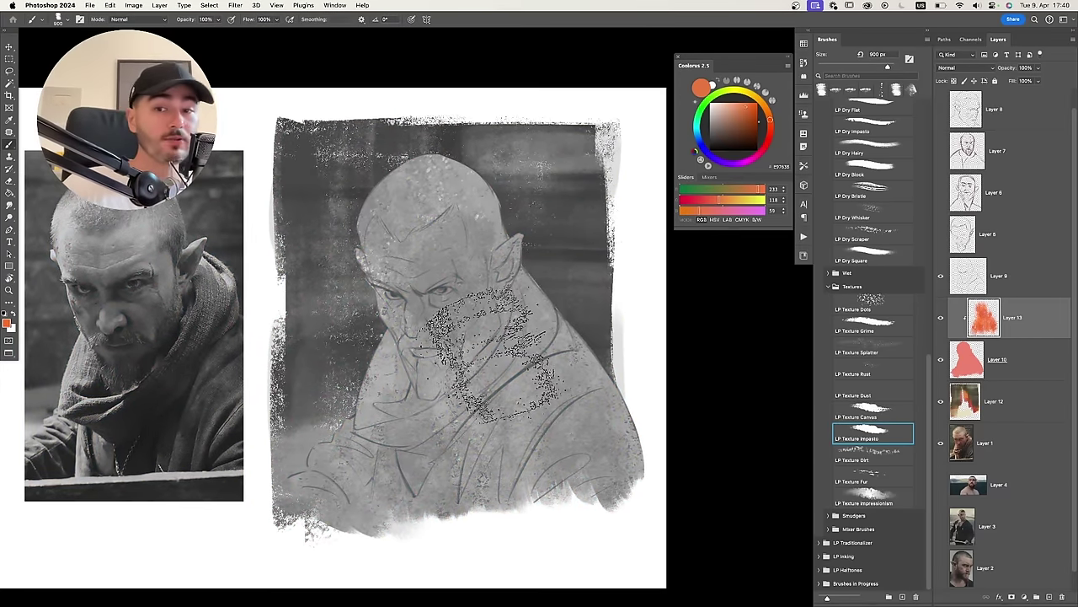
pyautogui.scroll(-2, 493, 354)
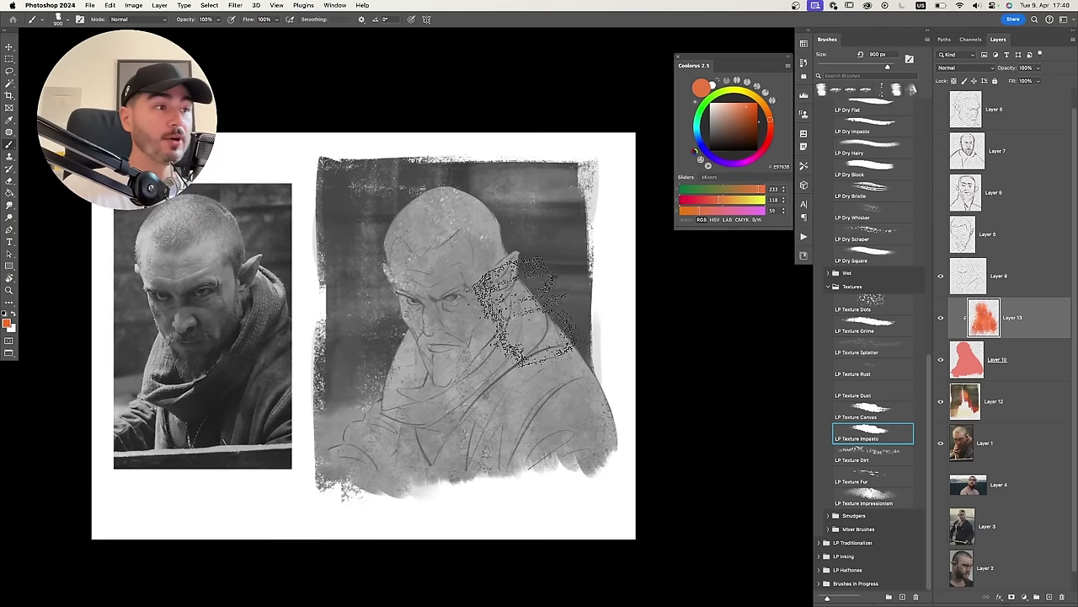
pyautogui.hotkey('ctrl', 'y')
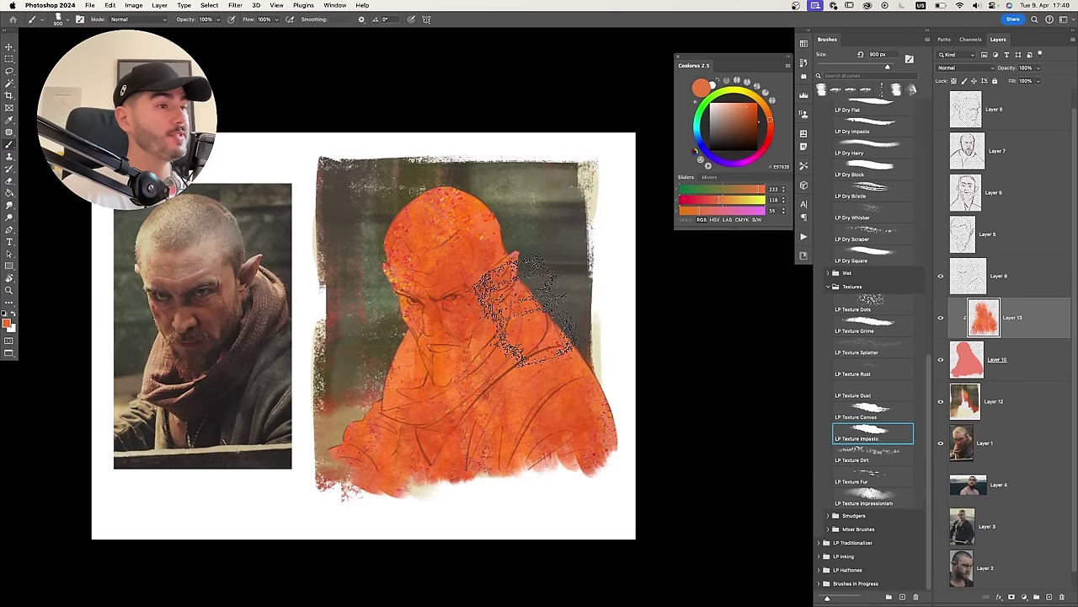
# Merge the orange texture into the silhouette layer and add a new empty layer clipped to it.
pyautogui.scroll(-1, 524, 310)
pyautogui.hotkey('ctrl', 'e')
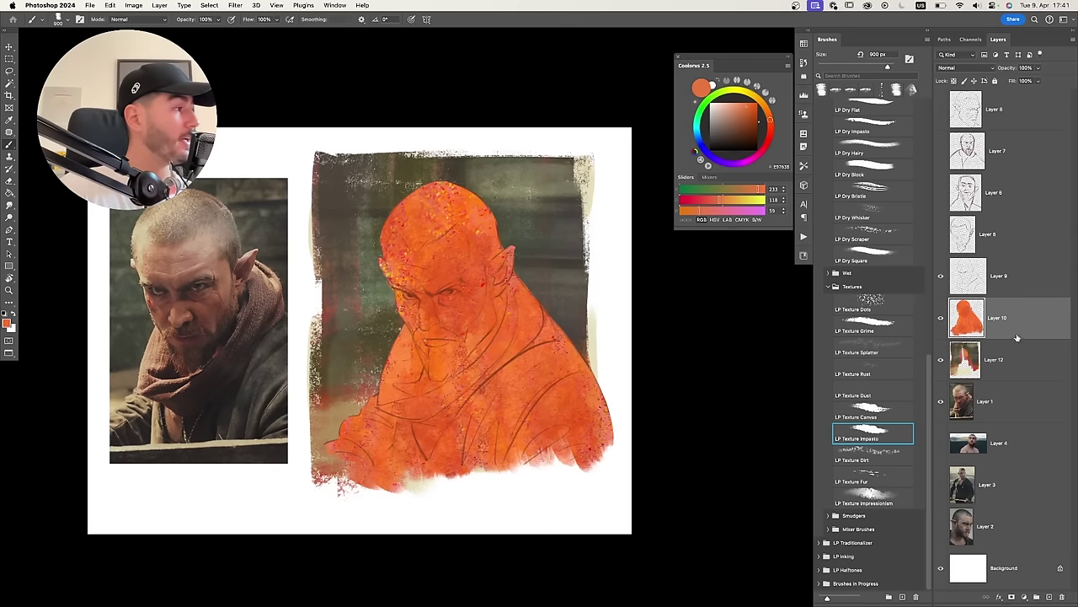
pyautogui.click(941, 318)
pyautogui.click(941, 317)
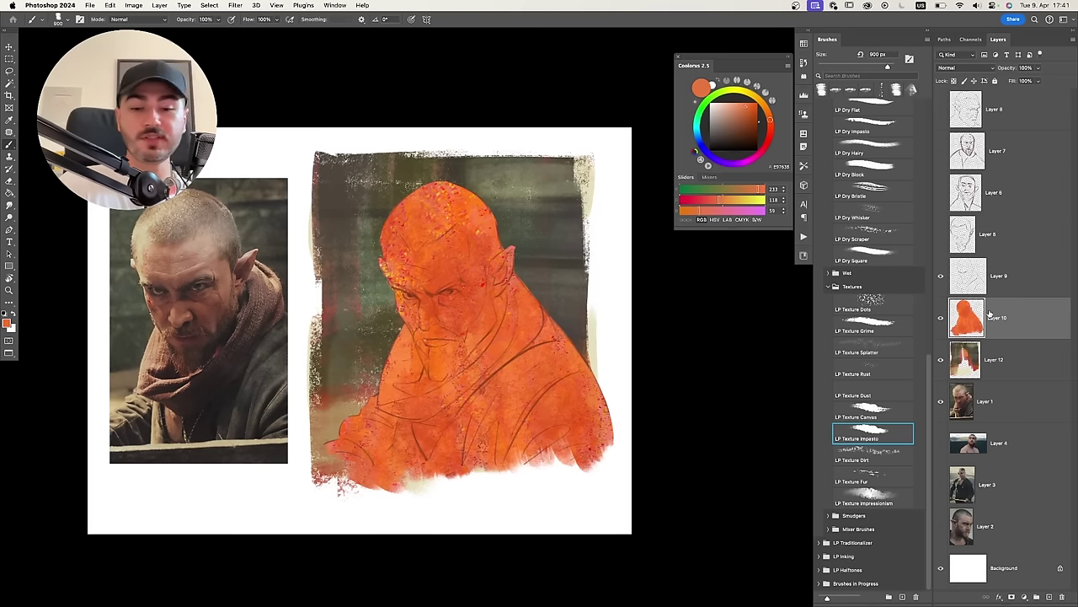
pyautogui.hotkey('ctrl', 'shift', 'alt', 'n')
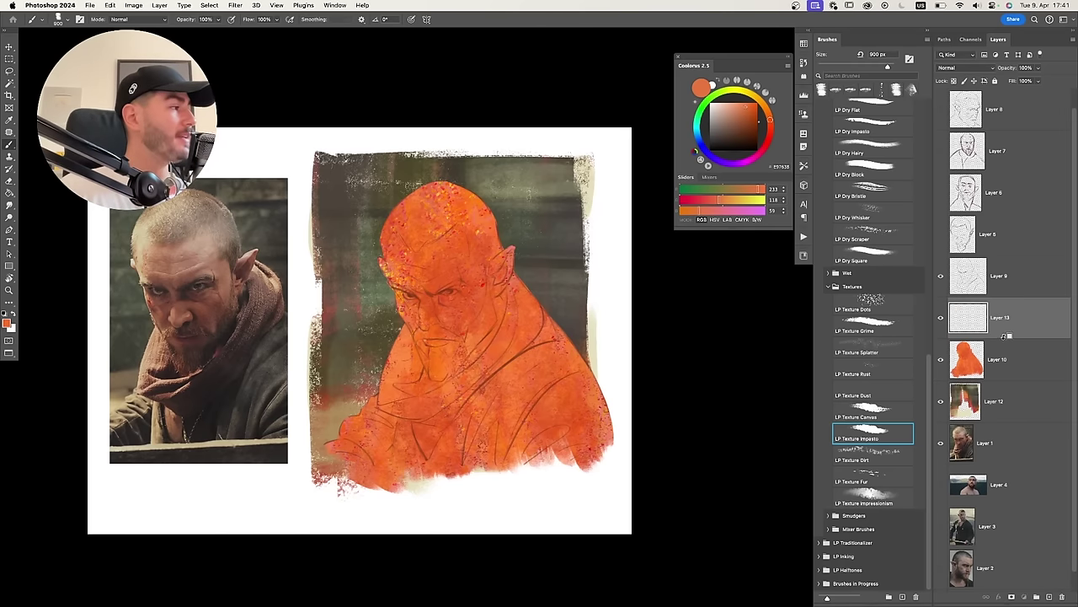
pyautogui.keyDown('alt'); pyautogui.click(1005, 335); pyautogui.keyUp('alt')
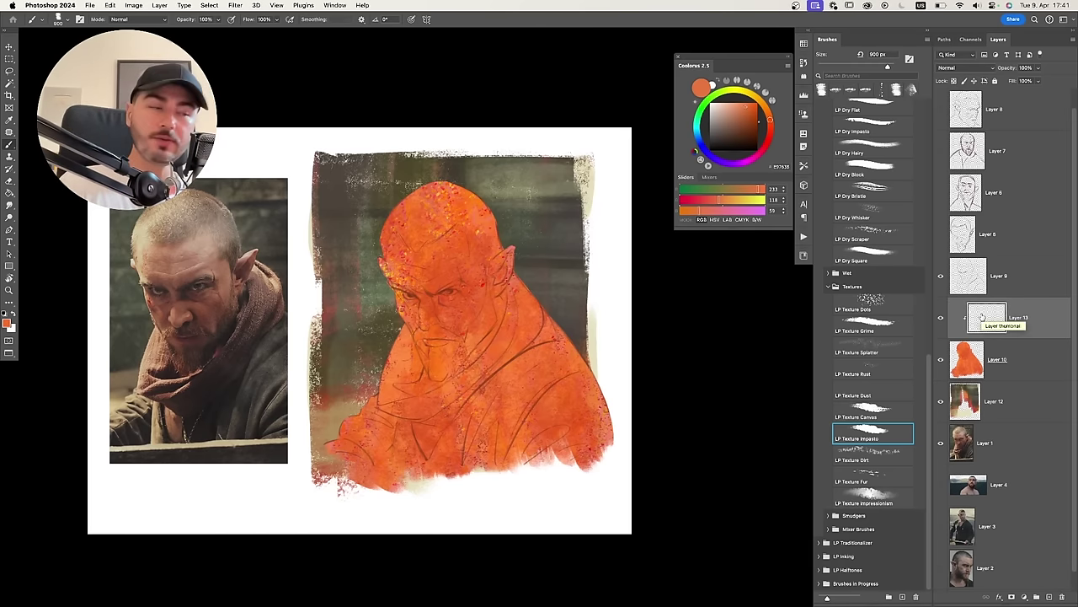
# Switch to the LP Dry Knife brush and reduce its size for working on the face.
pyautogui.scroll(5, 934, 301)
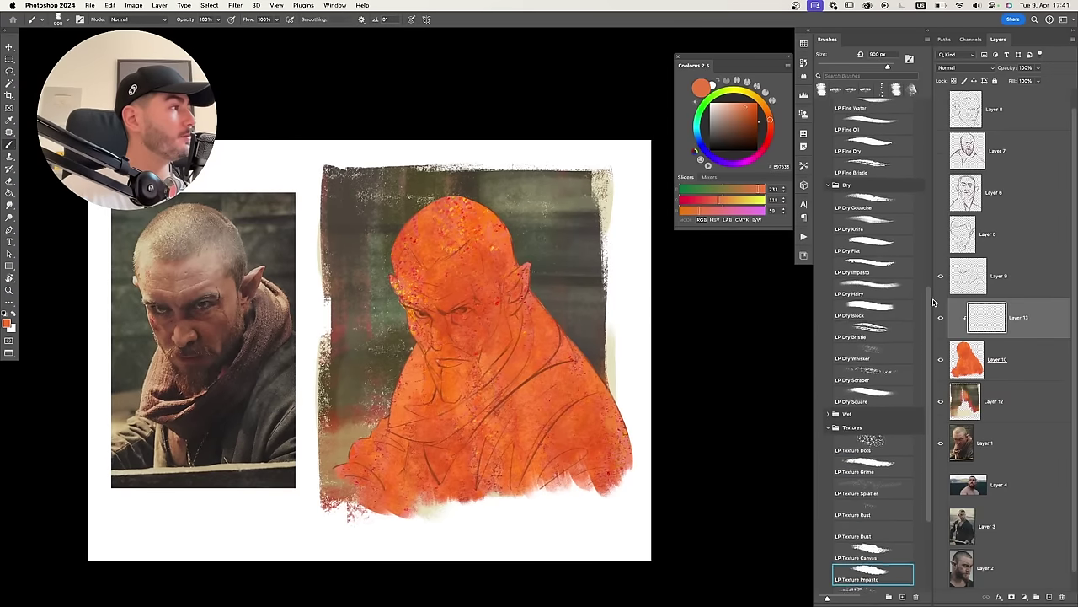
pyautogui.scroll(2, 891, 261)
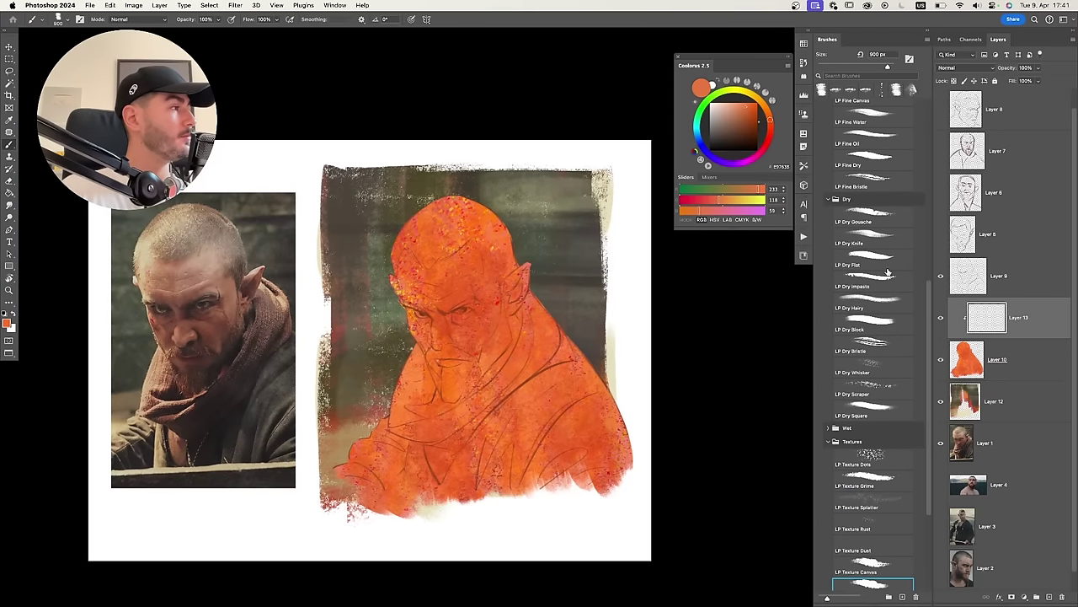
pyautogui.click(873, 245)
pyautogui.scroll(3, 482, 285)
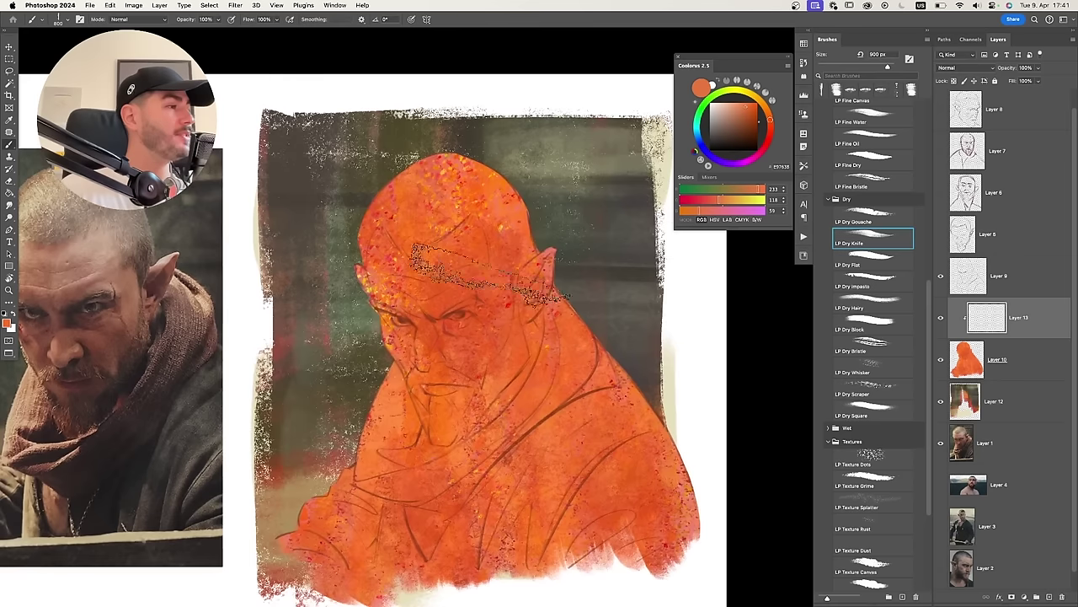
pyautogui.press('[')
pyautogui.press('[')
pyautogui.press('[')
pyautogui.press('[')
# Pick pale skin tone D8AB8A, reduce the brush to 200 px and paint the first strokes down the forehead, eye and cheek.
pyautogui.moveTo(488, 306)
pyautogui.mouseDown()
pyautogui.moveTo(475, 296)
pyautogui.moveTo(498, 284)
pyautogui.moveTo(439, 313)
pyautogui.mouseUp()
pyautogui.click(757, 108)
pyautogui.press('super+z')
pyautogui.press('[')
pyautogui.press('[')
pyautogui.press('[')
pyautogui.moveTo(426, 221); pyautogui.dragTo(443, 337)
pyautogui.moveTo(446, 240); pyautogui.dragTo(472, 347)
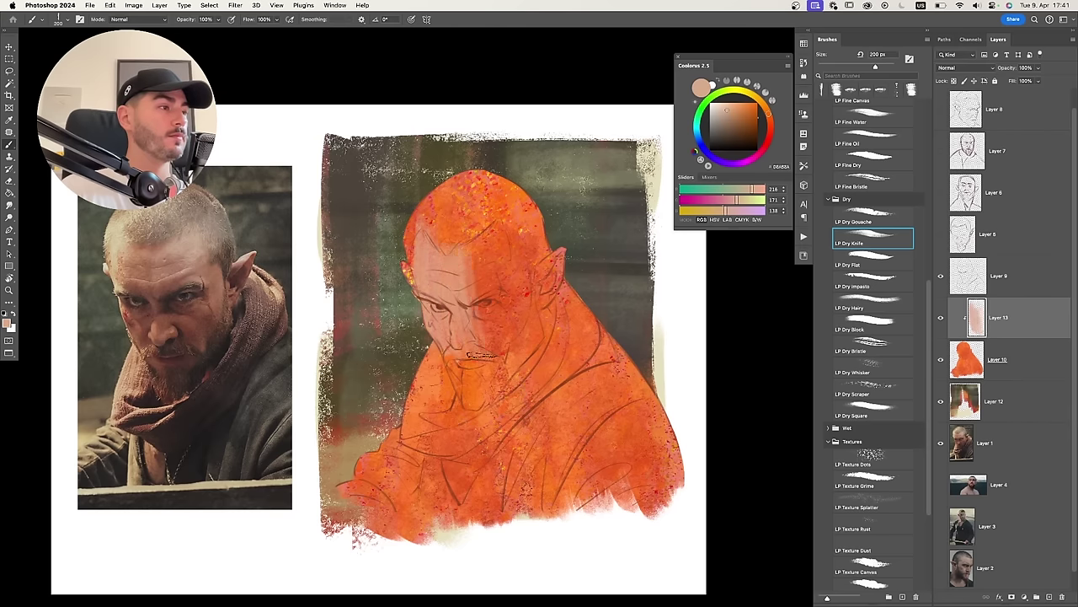
# Cover the rest of the face, the beard and the neck area with skin tone strokes, enlarging the brush to 400 px.
pyautogui.moveTo(484, 221); pyautogui.dragTo(506, 354)
pyautogui.moveTo(509, 252); pyautogui.dragTo(455, 396)
pyautogui.moveTo(438, 324); pyautogui.dragTo(462, 390)
pyautogui.press(']')
pyautogui.press(']')
pyautogui.moveTo(430, 350)
pyautogui.mouseDown()
pyautogui.moveTo(454, 342)
pyautogui.moveTo(444, 381)
pyautogui.moveTo(467, 434)
pyautogui.moveTo(539, 324)
pyautogui.moveTo(545, 234)
pyautogui.moveTo(533, 230)
pyautogui.moveTo(486, 270)
pyautogui.moveTo(442, 167)
pyautogui.mouseUp()
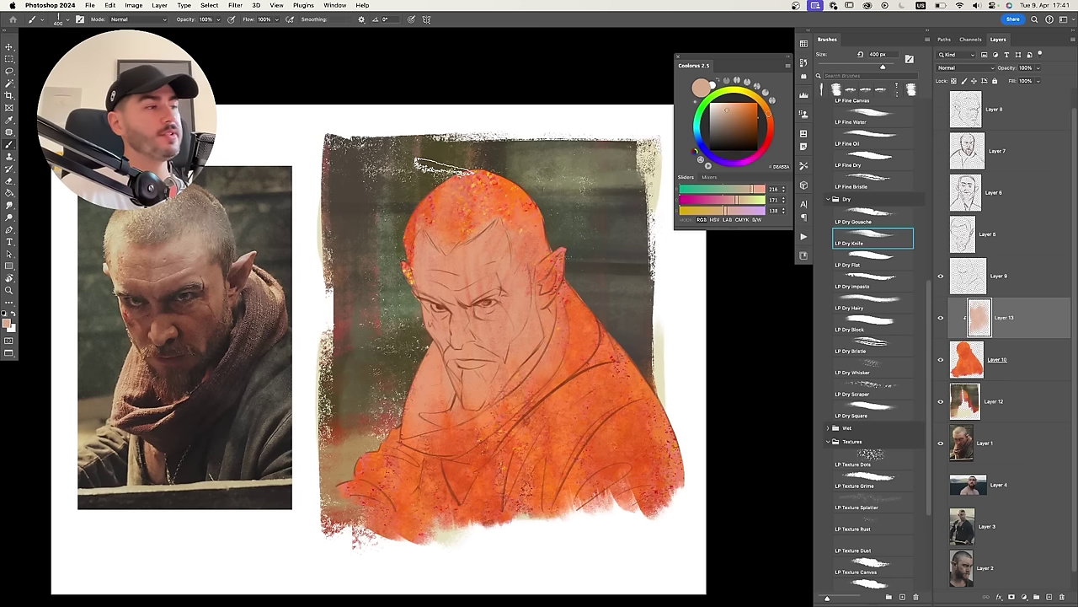
# Cover the elf's bare scalp and the side of the head down to the ear with skin tone strokes using a 200–250 px brush.
pyautogui.press('[')
pyautogui.moveTo(455, 248); pyautogui.dragTo(455, 175)
pyautogui.moveTo(421, 237)
pyautogui.mouseDown()
pyautogui.moveTo(414, 199)
pyautogui.moveTo(407, 271)
pyautogui.mouseUp()
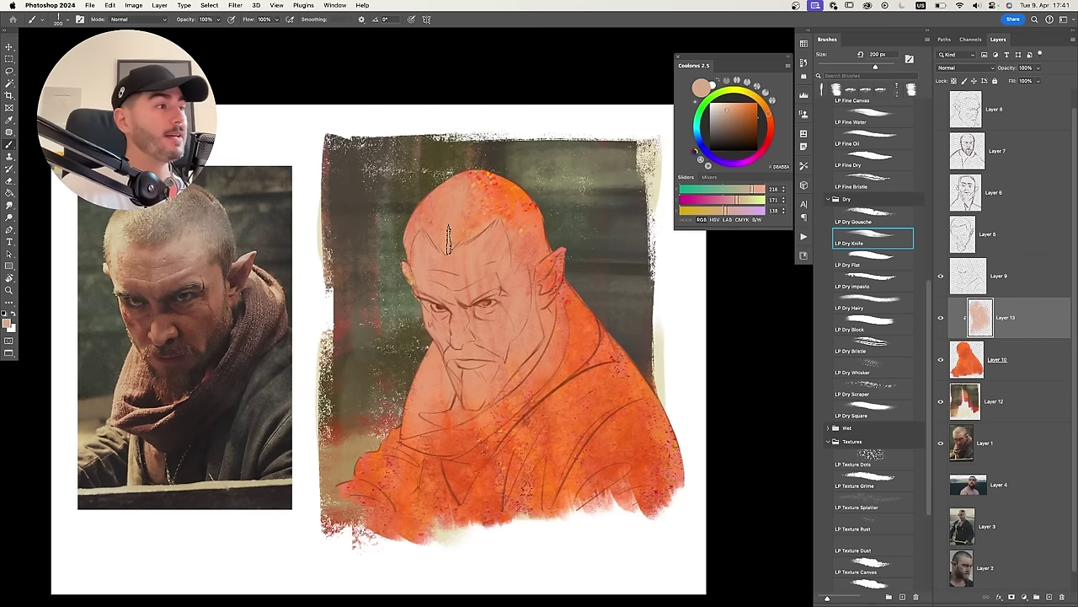
pyautogui.moveTo(448, 240)
pyautogui.mouseDown()
pyautogui.moveTo(476, 203)
pyautogui.moveTo(458, 166)
pyautogui.mouseUp()
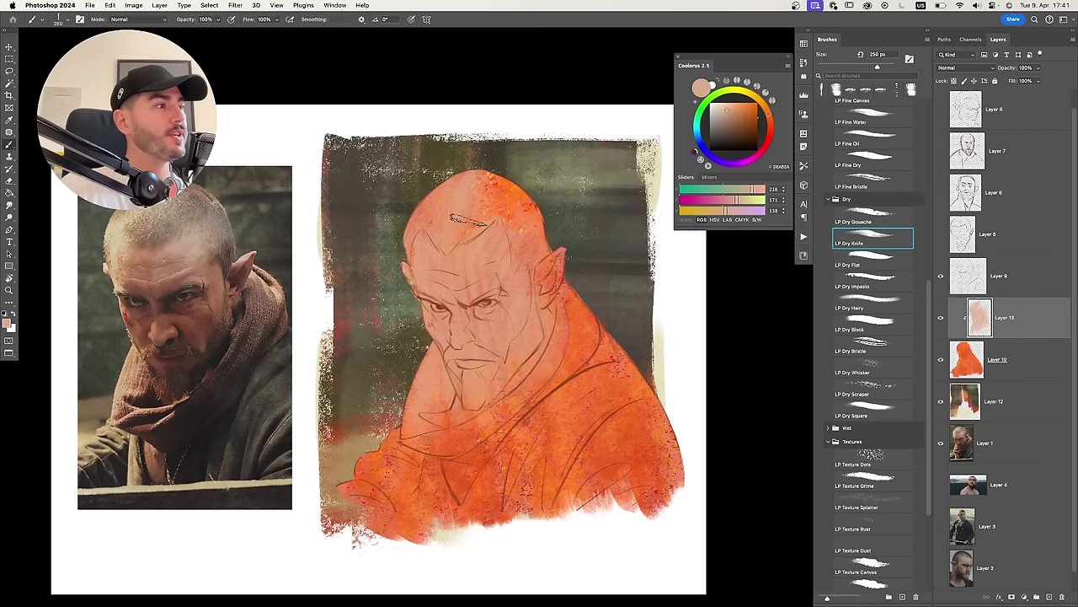
pyautogui.moveTo(468, 221)
pyautogui.mouseDown()
pyautogui.moveTo(505, 178)
pyautogui.moveTo(548, 253)
pyautogui.moveTo(560, 308)
pyautogui.mouseUp()
# Change the colour to muted red-brown 885548 and block in the scarf with broad strokes.
pyautogui.press('[')
pyautogui.press('[')
pyautogui.press('[')
pyautogui.click(769, 132)
pyautogui.press(']')
pyautogui.press(']')
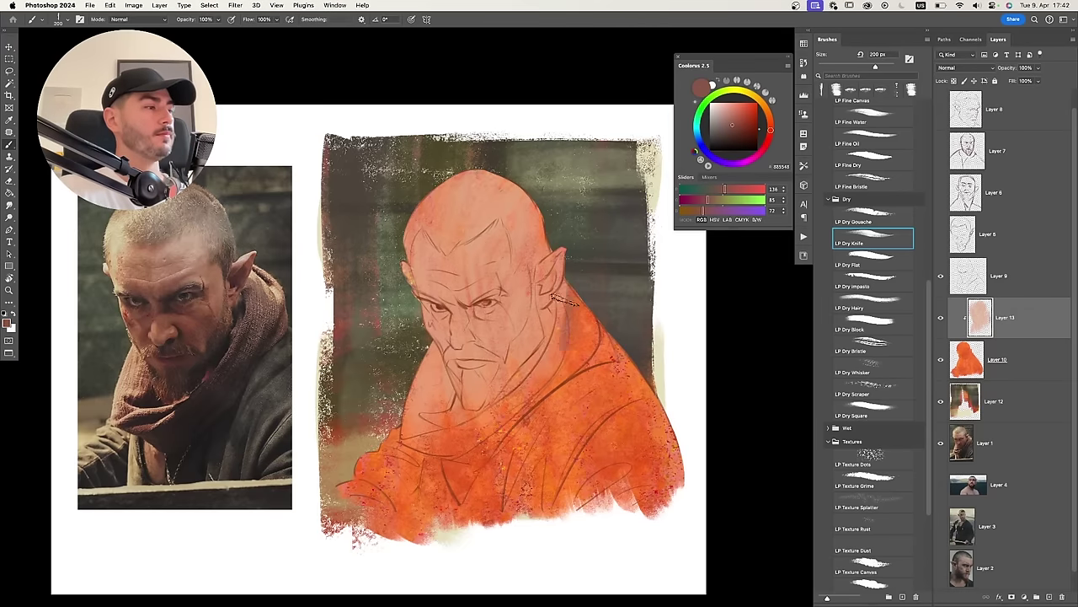
pyautogui.press(']')
pyautogui.press(']')
pyautogui.press(']')
pyautogui.press(']')
pyautogui.moveTo(437, 364)
pyautogui.mouseDown()
pyautogui.moveTo(413, 430)
pyautogui.moveTo(459, 437)
pyautogui.moveTo(469, 411)
pyautogui.moveTo(481, 426)
pyautogui.moveTo(573, 320)
pyautogui.moveTo(570, 283)
pyautogui.mouseUp()
# Try a dark red-brown stroke across the jacket and undo it.
pyautogui.keyDown('alt'); pyautogui.click(519, 316); pyautogui.keyUp('alt')
pyautogui.keyDown('alt'); pyautogui.click(580, 320); pyautogui.keyUp('alt')
pyautogui.click(725, 134)
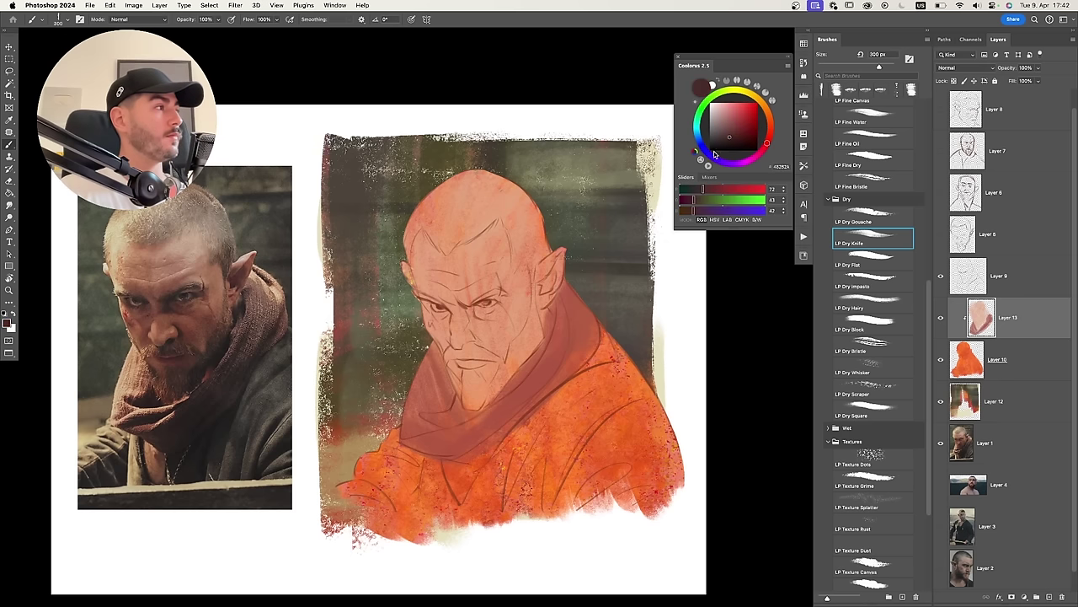
pyautogui.click(770, 139)
pyautogui.moveTo(625, 362); pyautogui.dragTo(465, 477)
pyautogui.press('super+z')
# Shift the colour to a dark olive, enlarge the brush to 700 px and block in the jacket's shoulder and sleeve.
pyautogui.click(734, 89)
pyautogui.moveTo(593, 400); pyautogui.dragTo(485, 507)
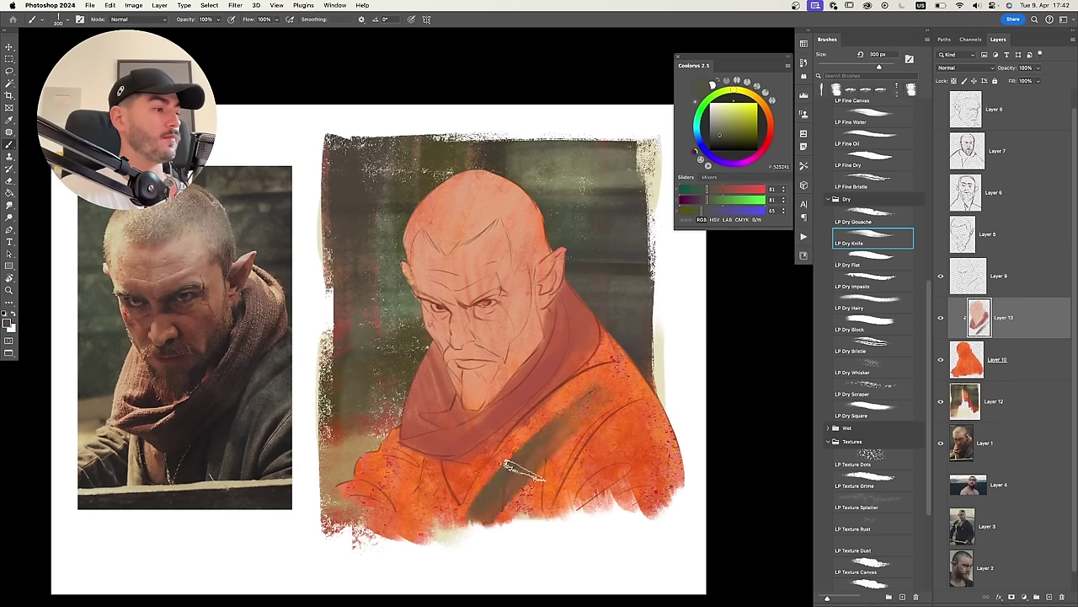
pyautogui.press('super+z')
pyautogui.press(']')
pyautogui.press(']')
pyautogui.press(']')
pyautogui.moveTo(542, 444); pyautogui.dragTo(487, 490)
pyautogui.moveTo(634, 377); pyautogui.dragTo(521, 485)
pyautogui.moveTo(665, 417)
pyautogui.mouseDown()
pyautogui.moveTo(589, 508)
pyautogui.moveTo(634, 509)
pyautogui.mouseUp()
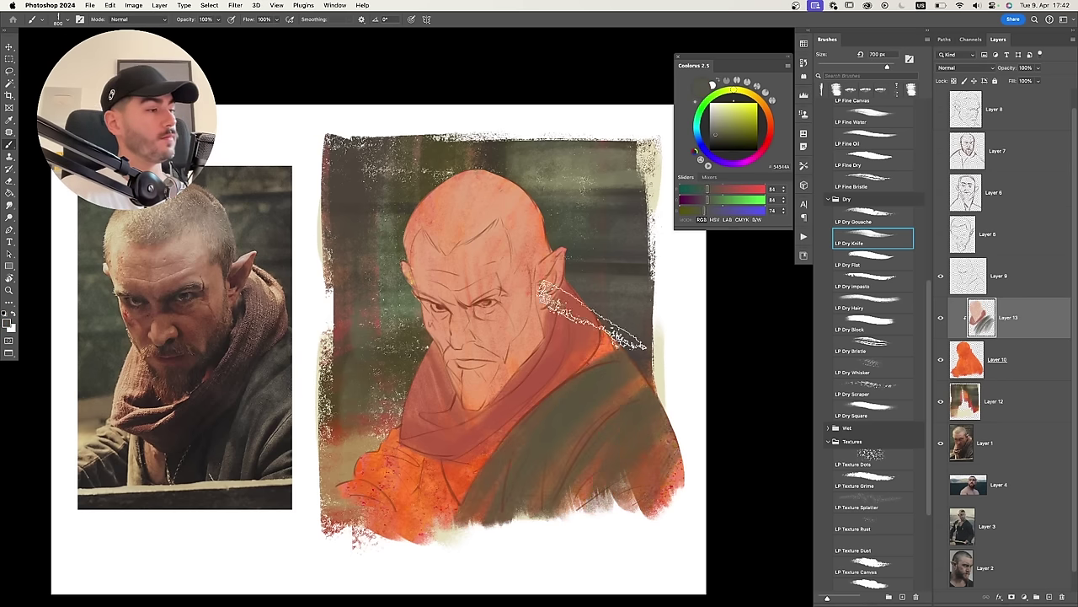
pyautogui.moveTo(608, 353); pyautogui.dragTo(581, 527)
# Sample the jacket's olive, reduce the brush and fill the areas along the scarf's edge and the front of the jacket.
pyautogui.keyDown('alt'); pyautogui.click(602, 388); pyautogui.keyUp('alt')
pyautogui.press('[')
pyautogui.press('[')
pyautogui.press('[')
pyautogui.press('[')
pyautogui.moveTo(611, 328); pyautogui.dragTo(589, 364)
pyautogui.moveTo(444, 513)
pyautogui.mouseDown()
pyautogui.moveTo(391, 447)
pyautogui.moveTo(443, 501)
pyautogui.moveTo(362, 489)
pyautogui.moveTo(468, 465)
pyautogui.mouseUp()
# Sample the scarf and neck colours and reduce the brush to 175 px for refining the scarf and neckline.
pyautogui.keyDown('alt'); pyautogui.click(490, 339); pyautogui.keyUp('alt')
pyautogui.press('[')
pyautogui.press('[')
pyautogui.press('[')
pyautogui.press('[')
pyautogui.keyDown('alt'); pyautogui.click(455, 457); pyautogui.keyUp('alt')
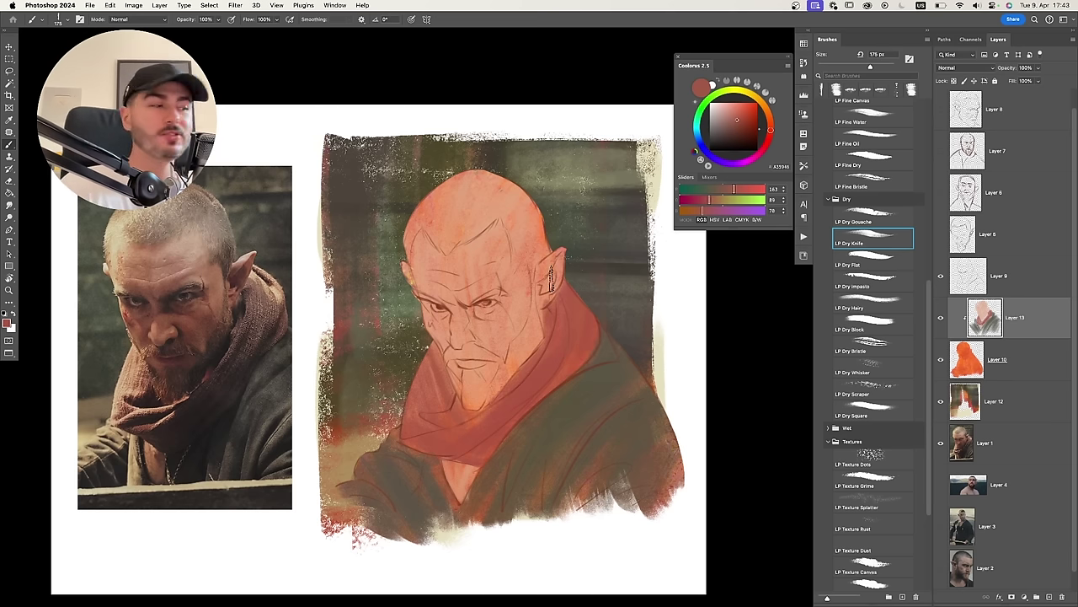
# Sample the jacket's olive 575445 and enlarge the brush to 400 px.
pyautogui.keyDown('alt'); pyautogui.click(584, 484); pyautogui.keyUp('alt')
pyautogui.press(']')
pyautogui.press(']')
pyautogui.press(']')
pyautogui.press(']')
# Proof the artwork in greyscale, compare the reference's clothing values with the painting, and return to the colour view.
pyautogui.press('super+y')
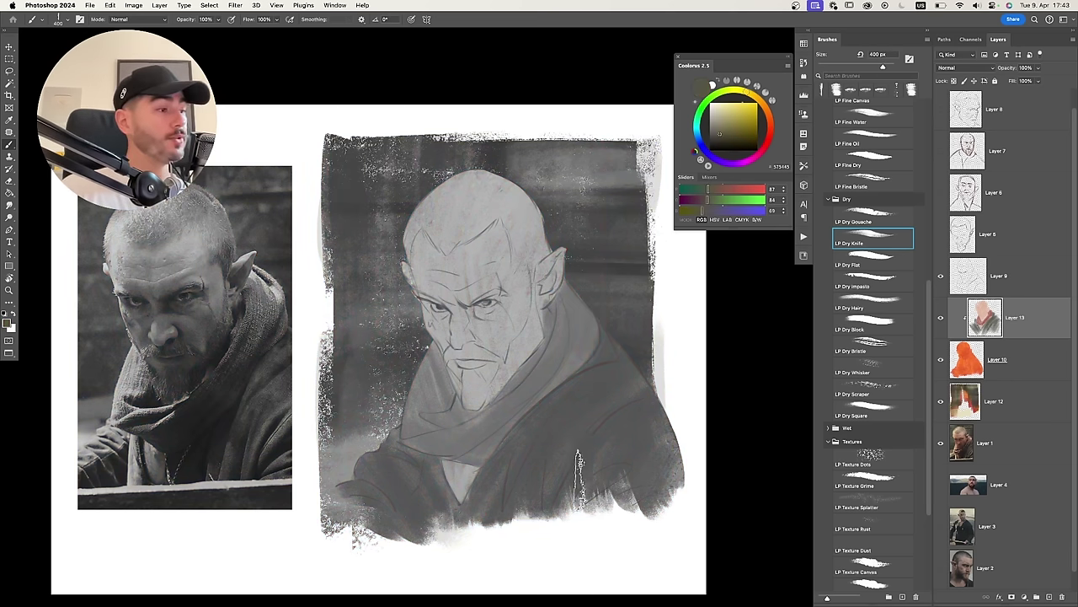
pyautogui.moveTo(577, 414); pyautogui.dragTo(609, 433)
pyautogui.moveTo(412, 370)
pyautogui.mouseDown()
pyautogui.moveTo(450, 369)
pyautogui.moveTo(424, 370)
pyautogui.mouseUp()
pyautogui.moveTo(530, 376); pyautogui.dragTo(506, 316)
pyautogui.moveTo(352, 412); pyautogui.dragTo(417, 412)
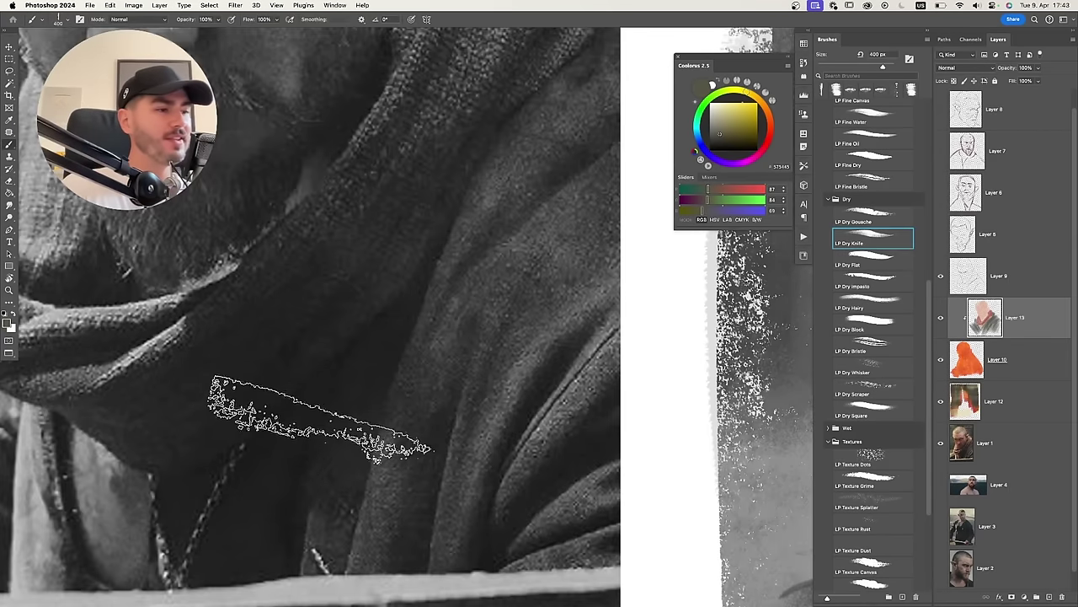
pyautogui.keyDown('alt'); pyautogui.click(321, 422); pyautogui.keyUp('alt')
pyautogui.moveTo(485, 339); pyautogui.dragTo(452, 330)
pyautogui.moveTo(613, 347); pyautogui.dragTo(591, 330)
pyautogui.moveTo(591, 330)
pyautogui.mouseDown()
pyautogui.moveTo(371, 318)
pyautogui.moveTo(518, 345)
pyautogui.mouseUp()
pyautogui.moveTo(565, 341); pyautogui.dragTo(548, 334)
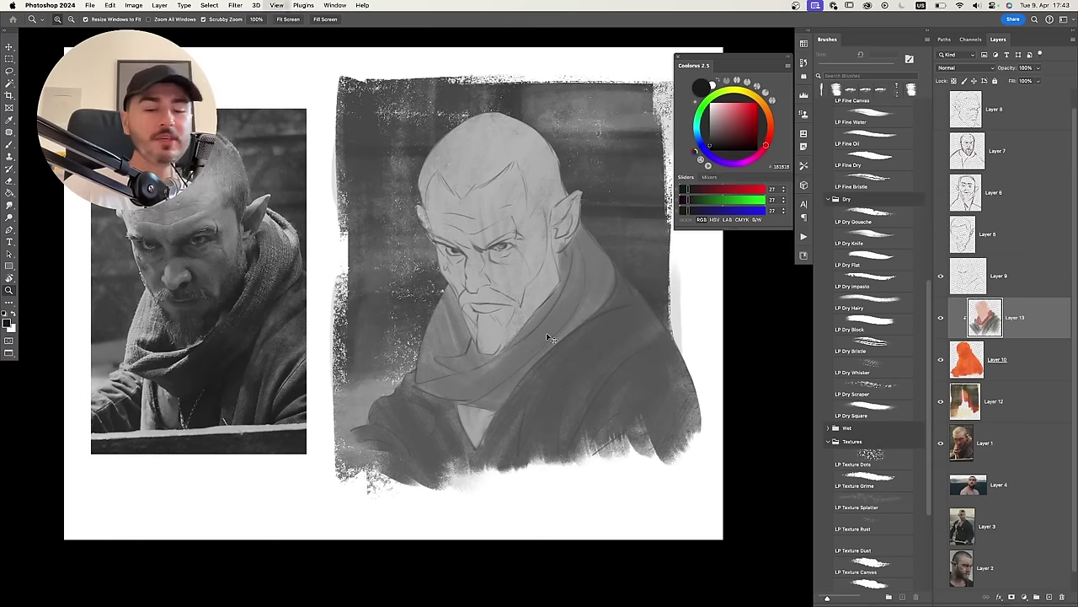
pyautogui.press('super+y')
pyautogui.moveTo(596, 363); pyautogui.dragTo(549, 295)
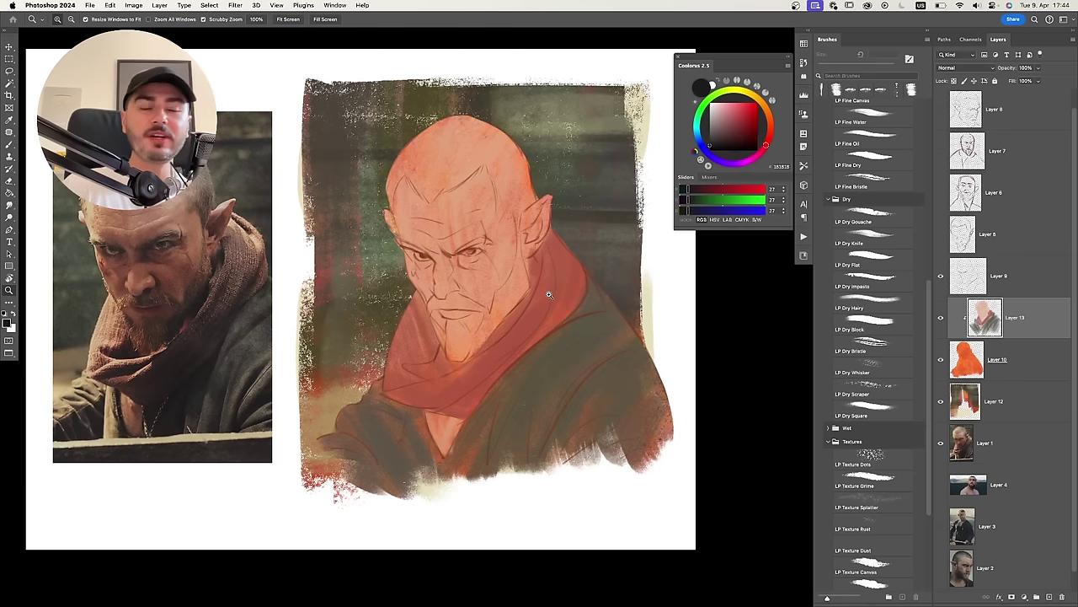
# Return to the brush, sample the jacket's olive, darken it to 403E39 and paint over the shoulder and sleeve.
pyautogui.press('b')
pyautogui.keyDown('alt'); pyautogui.click(567, 333); pyautogui.keyUp('alt')
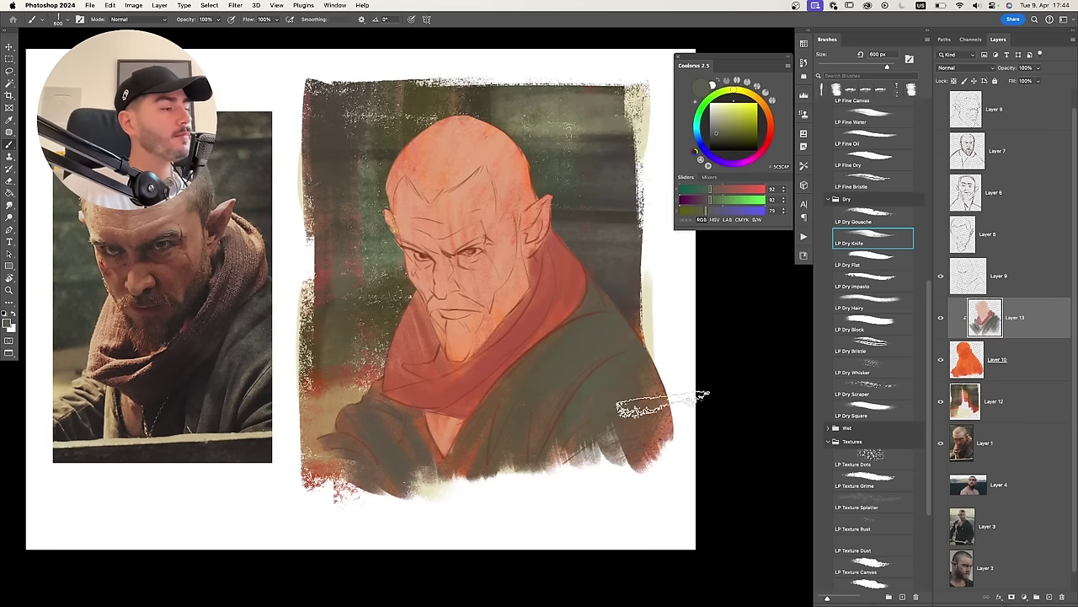
pyautogui.click(715, 138)
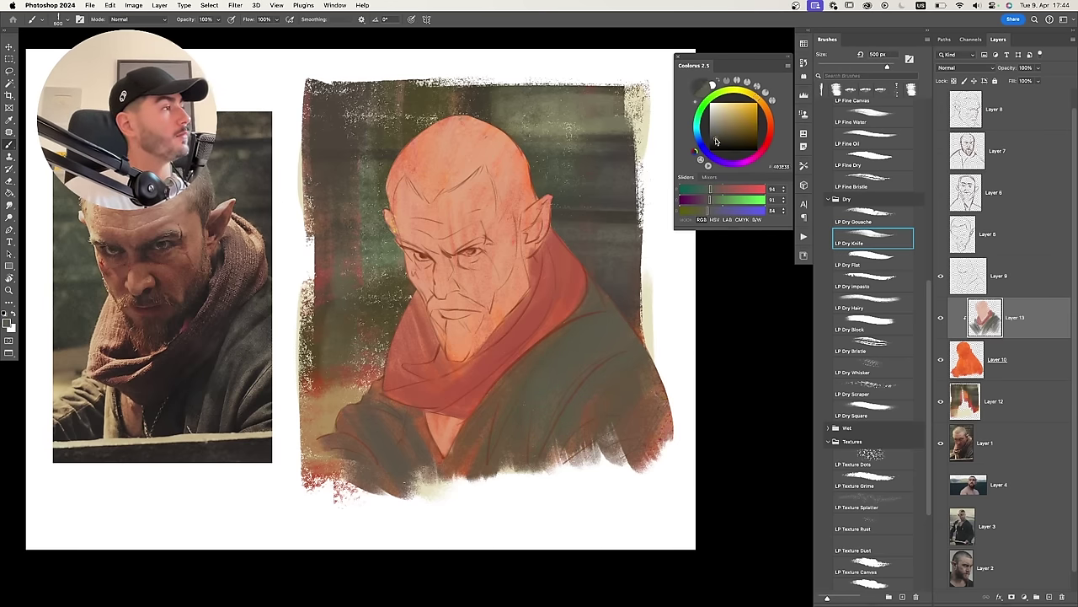
pyautogui.moveTo(558, 413); pyautogui.dragTo(600, 362)
# Reduce the brush to 150 px, sample the facial skin tone and darken it to the muted brown 795D53.
pyautogui.press('[')
pyautogui.press('[')
pyautogui.press('[')
pyautogui.press('[')
pyautogui.press('[')
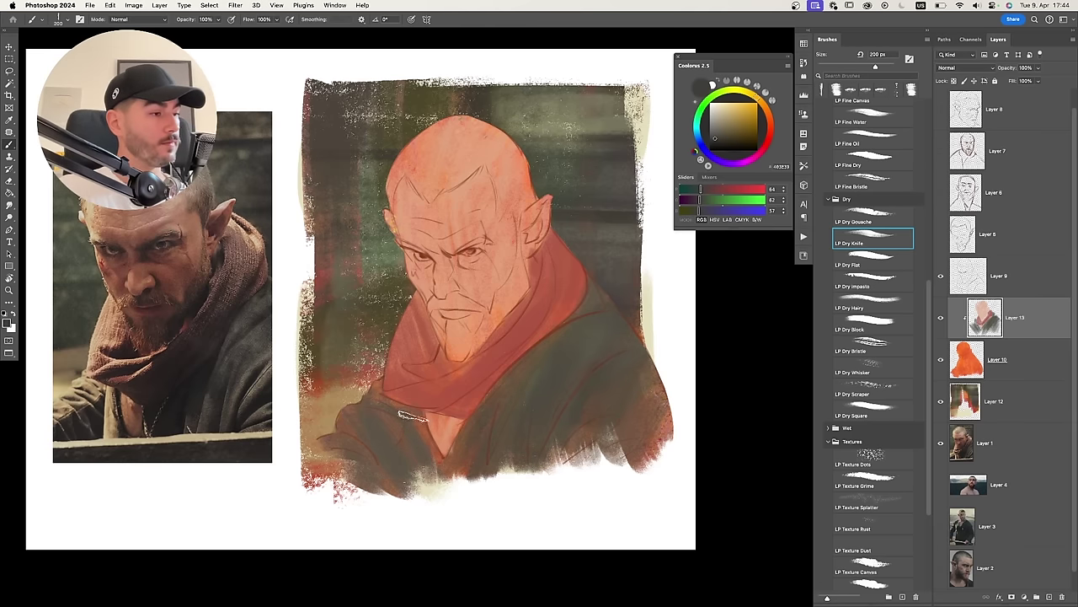
pyautogui.press('[')
pyautogui.press('[')
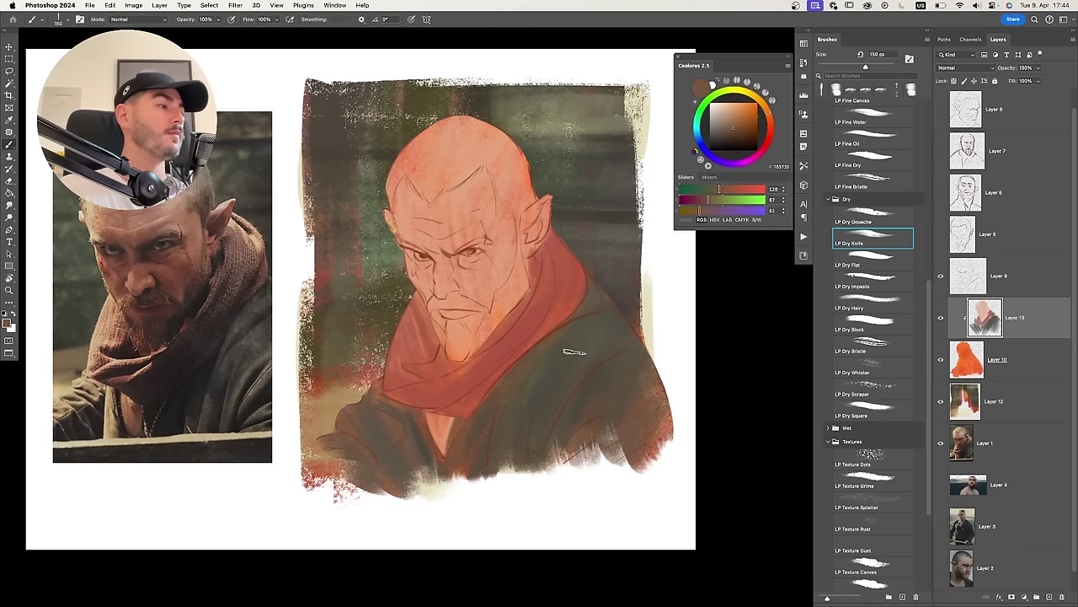
pyautogui.keyDown('alt'); pyautogui.click(404, 212); pyautogui.keyUp('alt')
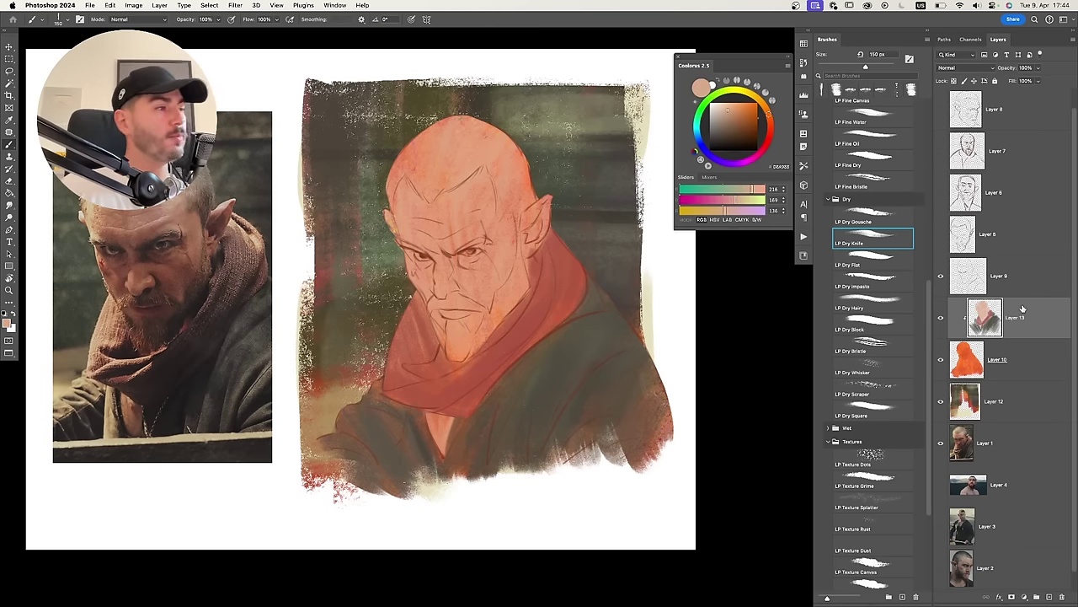
pyautogui.scroll(2, 565, 325)
pyautogui.click(770, 127)
pyautogui.click(739, 114)
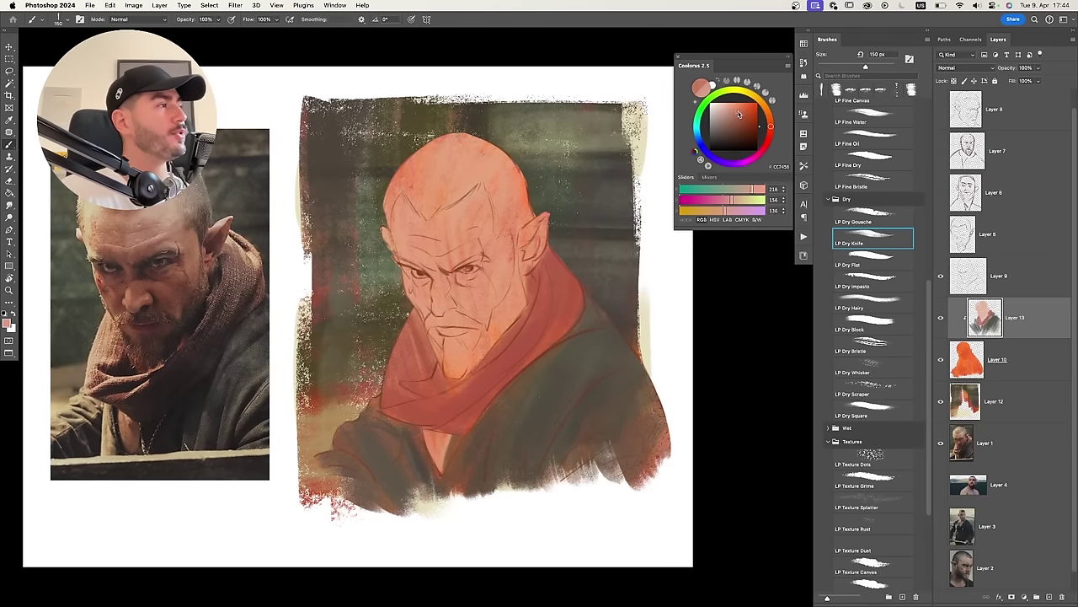
pyautogui.click(722, 128)
# Add an empty layer above Layer 13 and clip it to the silhouette for the hair and beard.
pyautogui.press('alt+shift+super+n')
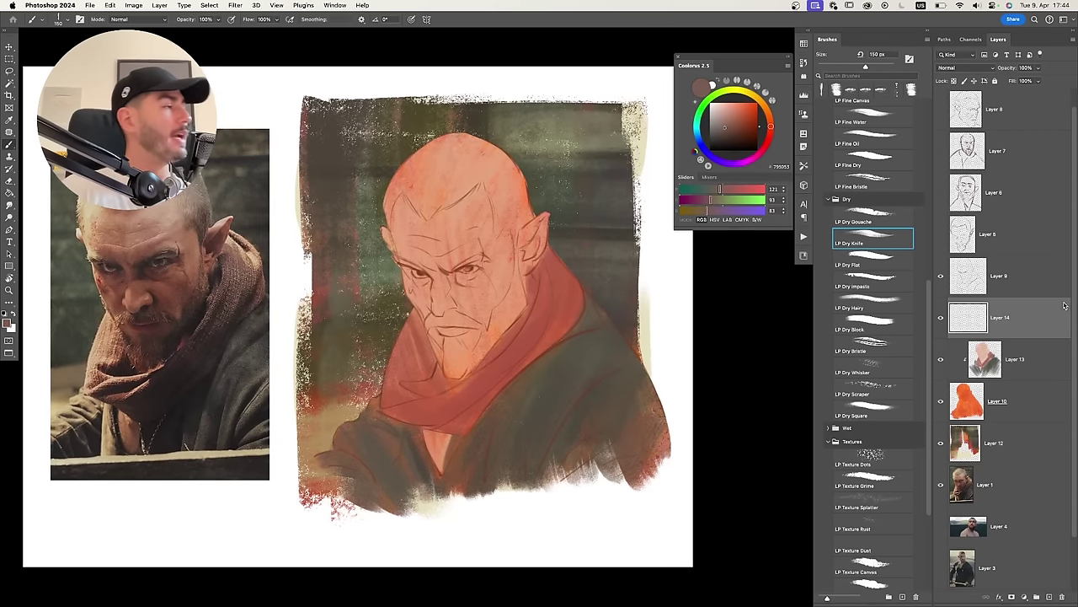
pyautogui.keyDown('alt'); pyautogui.click(1015, 339); pyautogui.keyUp('alt')
pyautogui.moveTo(481, 288); pyautogui.dragTo(502, 295)
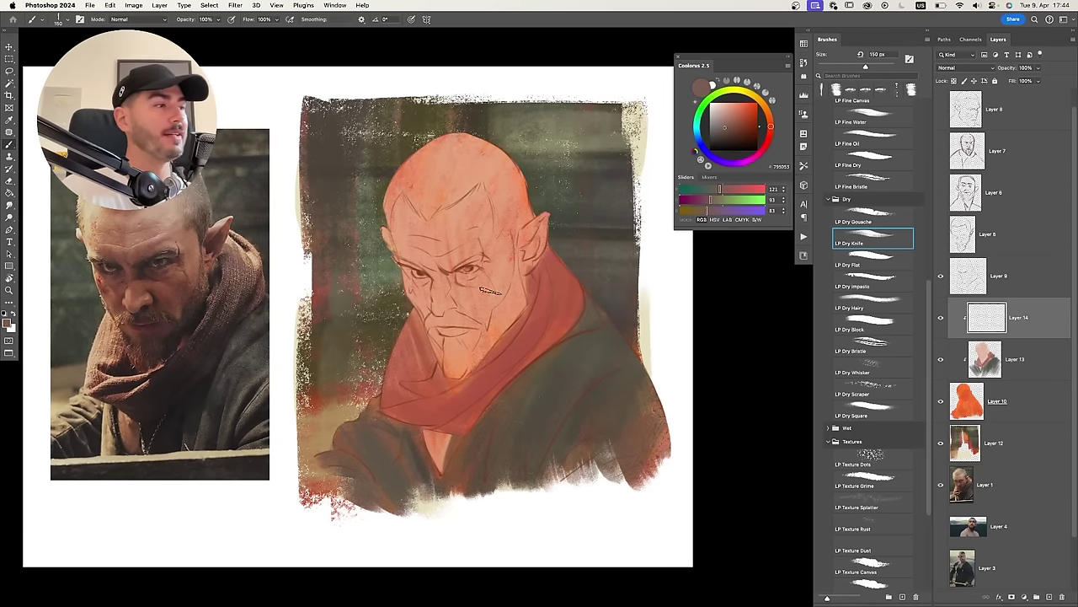
# Adjust the brown to 775841 and paint the chin beard with vertical strokes of a 90 px brush.
pyautogui.click(721, 125)
pyautogui.moveTo(731, 133); pyautogui.dragTo(742, 134)
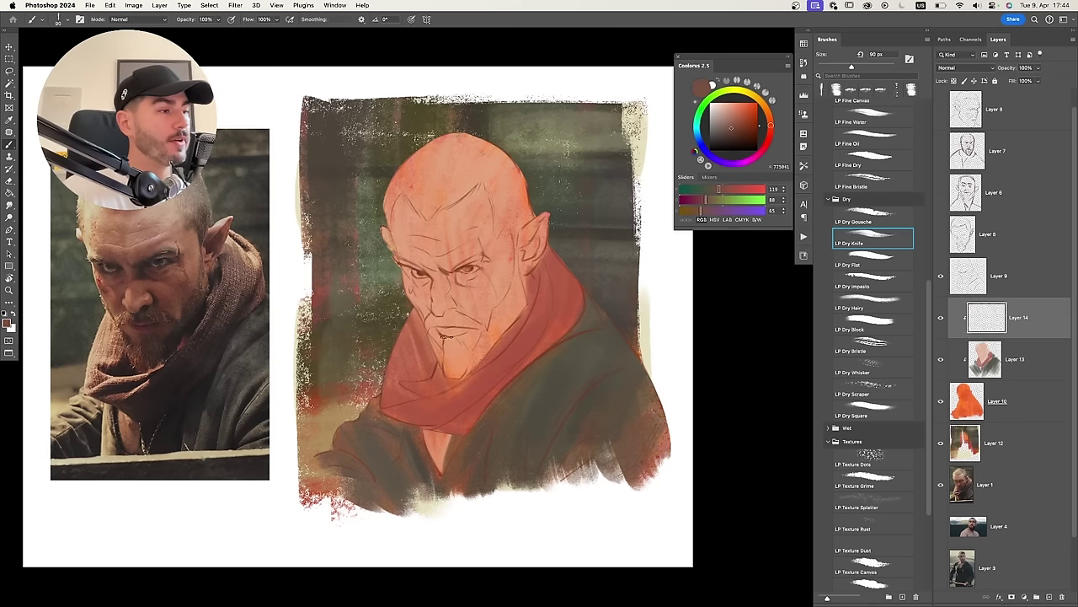
pyautogui.moveTo(444, 335); pyautogui.dragTo(448, 376)
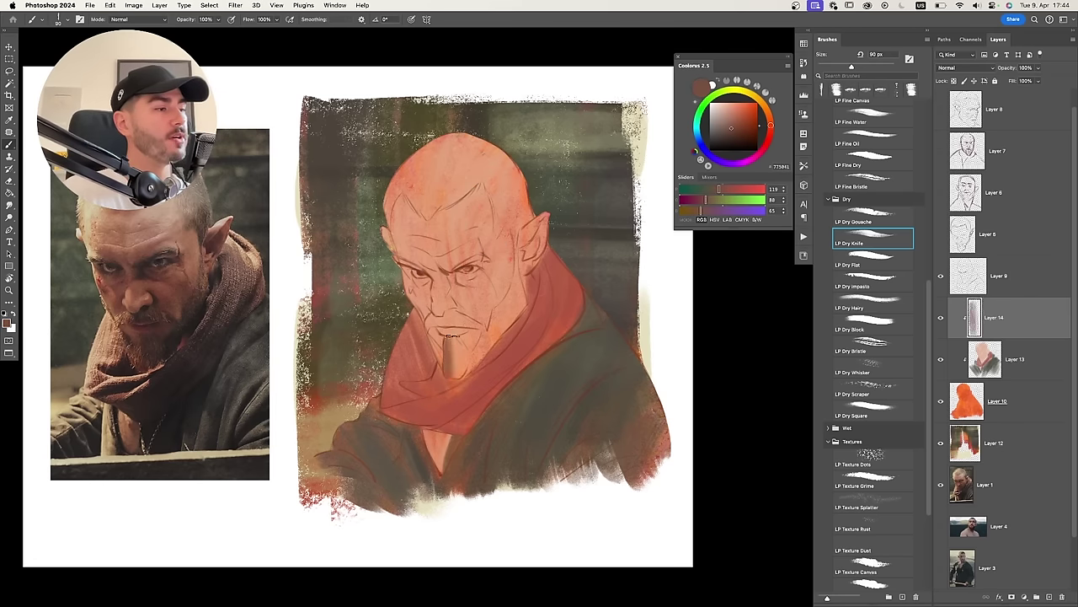
pyautogui.moveTo(453, 337); pyautogui.dragTo(455, 374)
pyautogui.moveTo(457, 338); pyautogui.dragTo(458, 379)
# Paint the beard along the jaw and up the sideburn in brown, redoing strokes until they fit the sketch.
pyautogui.press(']')
pyautogui.moveTo(486, 329); pyautogui.dragTo(474, 365)
pyautogui.press('super+z')
pyautogui.moveTo(511, 293)
pyautogui.mouseDown()
pyautogui.moveTo(477, 357)
pyautogui.moveTo(495, 332)
pyautogui.mouseUp()
pyautogui.press(']')
pyautogui.press('super+z')
pyautogui.press('super+z')
pyautogui.moveTo(522, 235); pyautogui.dragTo(508, 310)
pyautogui.press('super+z')
pyautogui.moveTo(520, 244); pyautogui.dragTo(508, 312)
# Reduce the brush to 80 px and paint the moustache above the mouth.
pyautogui.press('[')
pyautogui.press('[')
pyautogui.moveTo(441, 323); pyautogui.dragTo(481, 325)
pyautogui.moveTo(451, 315)
pyautogui.mouseDown()
pyautogui.moveTo(483, 325)
pyautogui.moveTo(425, 330)
pyautogui.moveTo(415, 303)
pyautogui.mouseUp()
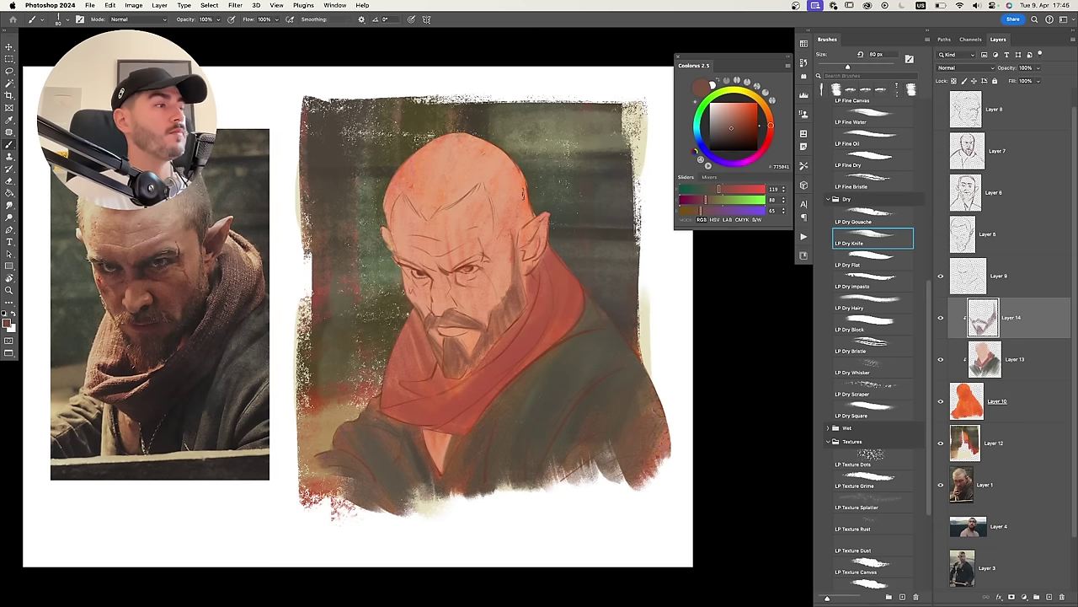
# Try a brown hair stroke on the temple, enlarge the brush to 150 px and undo the last stroke.
pyautogui.moveTo(502, 239)
pyautogui.mouseDown()
pyautogui.moveTo(497, 187)
pyautogui.moveTo(507, 178)
pyautogui.mouseUp()
pyautogui.press('e')
pyautogui.press('b')
pyautogui.press(']')
pyautogui.press(']')
pyautogui.press(']')
pyautogui.press(']')
pyautogui.press(']')
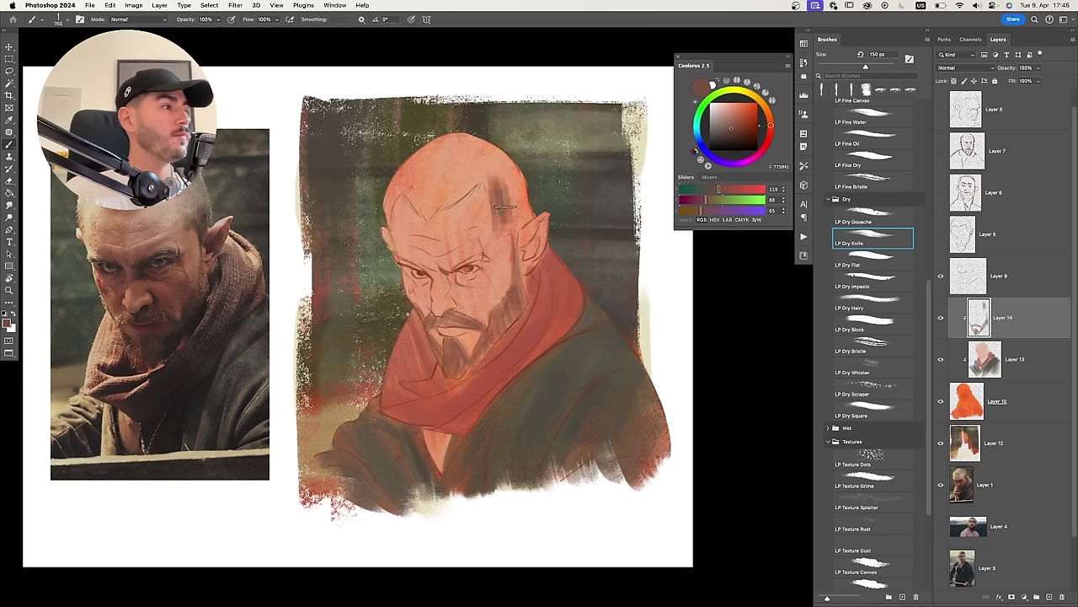
pyautogui.press('super+z')
# Paint the cropped brown hair over the scalp, from the hairline to the back and both temples.
pyautogui.moveTo(420, 212)
pyautogui.mouseDown()
pyautogui.moveTo(430, 168)
pyautogui.moveTo(463, 143)
pyautogui.mouseUp()
pyautogui.moveTo(438, 209)
pyautogui.mouseDown()
pyautogui.moveTo(490, 148)
pyautogui.moveTo(509, 219)
pyautogui.moveTo(522, 187)
pyautogui.mouseUp()
pyautogui.moveTo(523, 226); pyautogui.dragTo(531, 205)
pyautogui.press(']')
pyautogui.press(']')
pyautogui.press(']')
pyautogui.moveTo(384, 219); pyautogui.dragTo(408, 162)
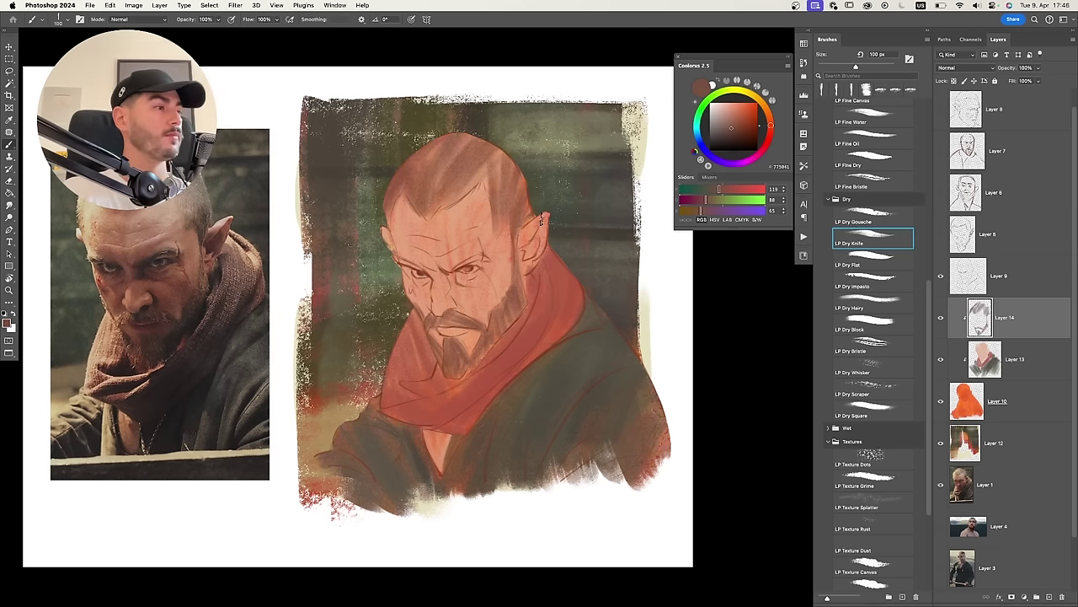
# Paint both eyebrows and darken around the eye with a small brown brush of about 45 px.
pyautogui.press('[')
pyautogui.moveTo(458, 270); pyautogui.dragTo(499, 237)
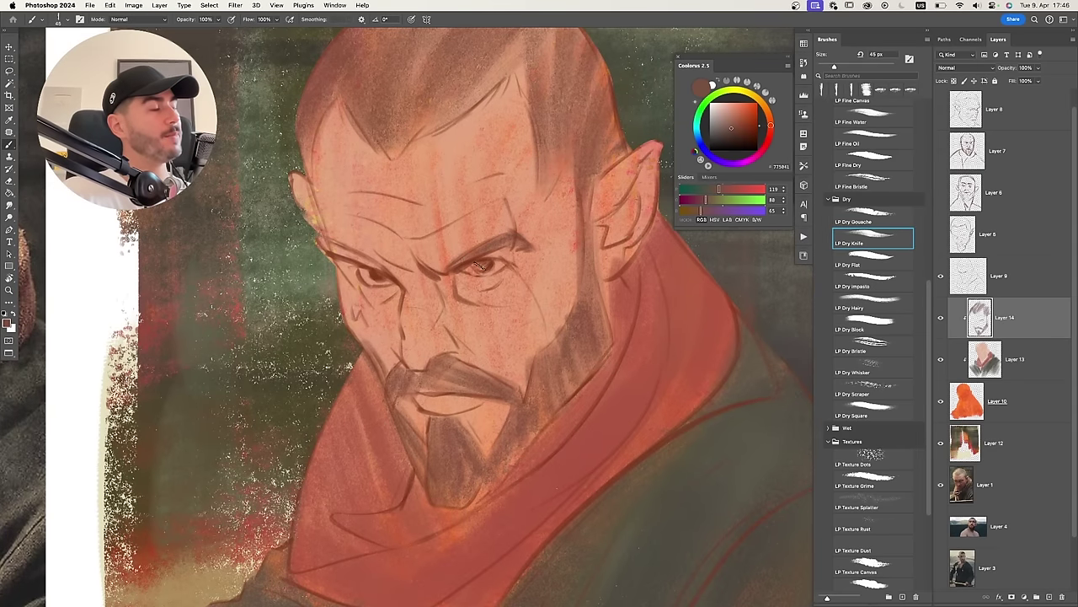
pyautogui.moveTo(385, 238); pyautogui.dragTo(454, 254)
pyautogui.moveTo(393, 256)
pyautogui.mouseDown()
pyautogui.moveTo(454, 283)
pyautogui.moveTo(425, 305)
pyautogui.mouseUp()
pyautogui.press('[')
pyautogui.press('[')
pyautogui.press('[')
# Enlarge the brush to 175 px and fill out the brown hair on the crown and the side of the head.
pyautogui.press(']')
pyautogui.press(']')
pyautogui.press(']')
pyautogui.press(']')
pyautogui.press(']')
pyautogui.press(']')
pyautogui.moveTo(527, 176); pyautogui.dragTo(552, 223)
pyautogui.moveTo(514, 170)
pyautogui.mouseDown()
pyautogui.moveTo(482, 208)
pyautogui.moveTo(467, 182)
pyautogui.mouseUp()
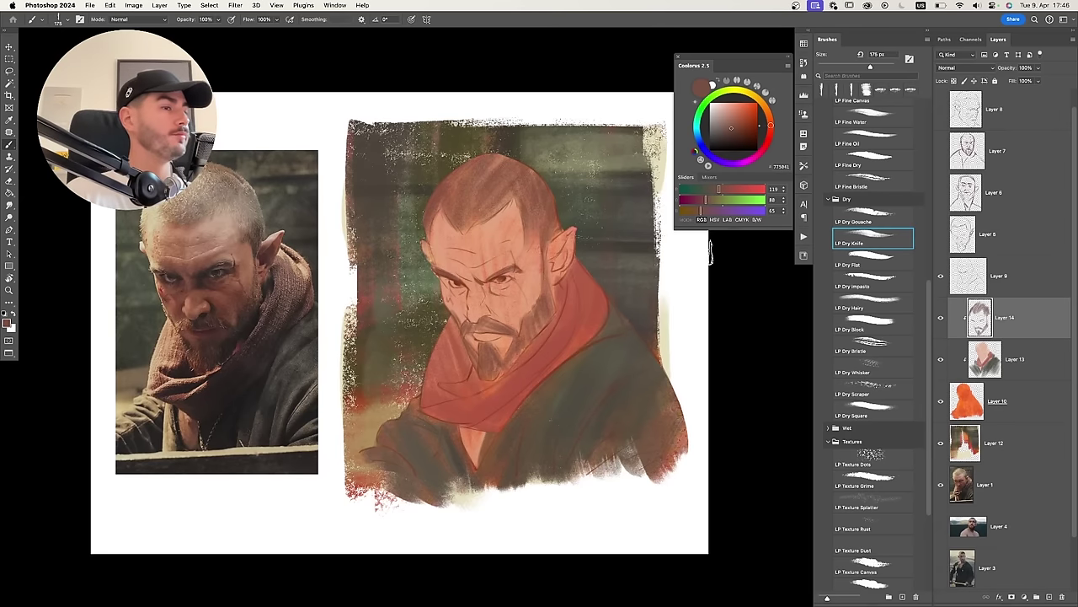
# Add a clipped layer directly above Layer 13 and change the sampled skin colour to saturated red AB3F1D.
pyautogui.click(1010, 353)
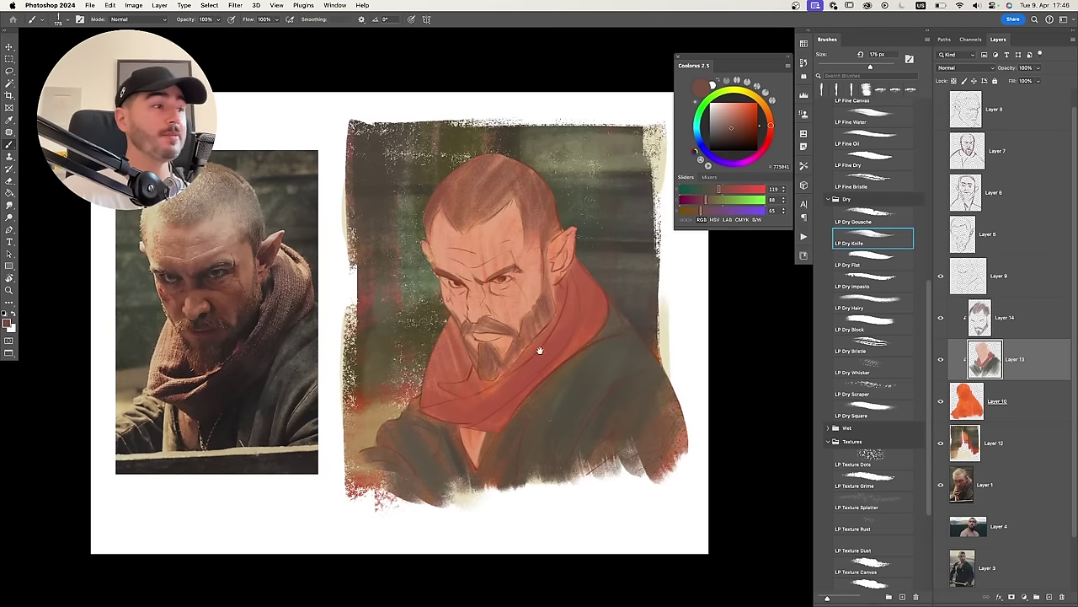
pyautogui.moveTo(539, 353); pyautogui.dragTo(508, 341)
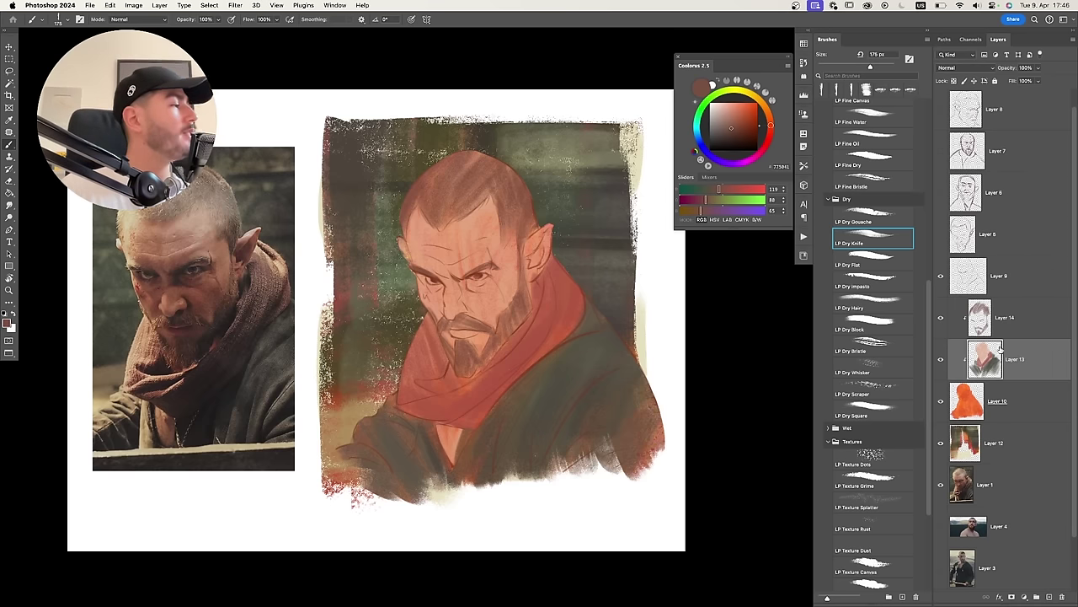
pyautogui.press('alt+shift+super+n')
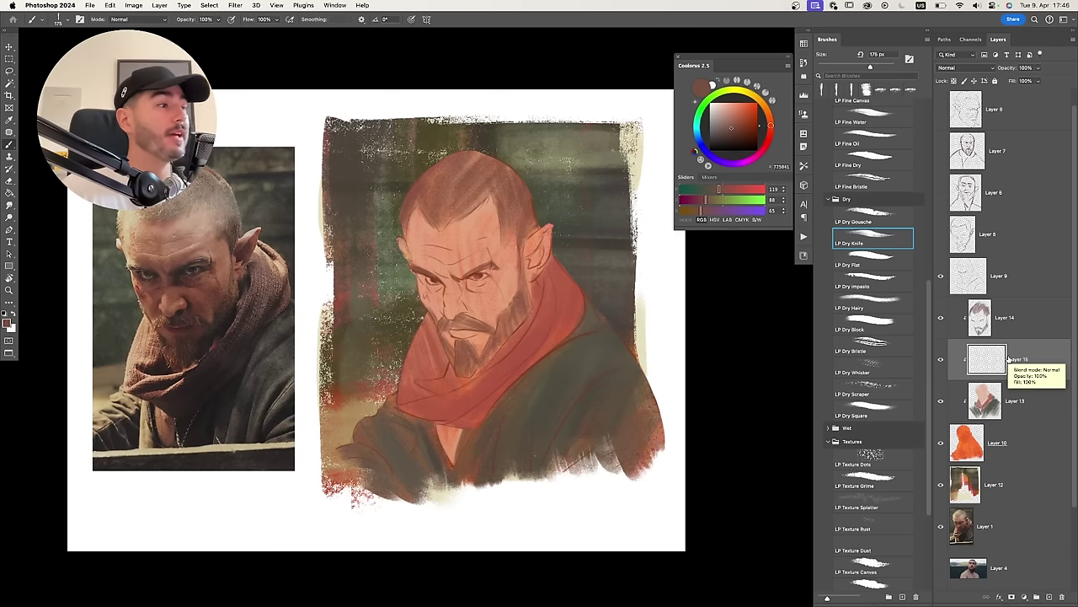
pyautogui.keyDown('alt'); pyautogui.click(501, 274); pyautogui.keyUp('alt')
pyautogui.moveTo(745, 120); pyautogui.dragTo(750, 119)
pyautogui.click(771, 129)
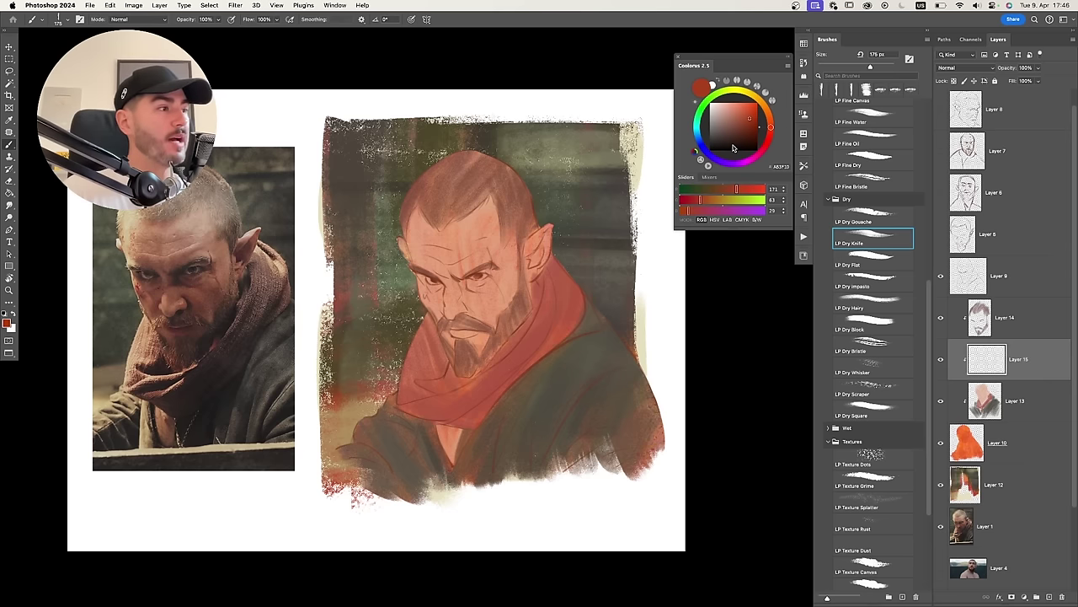
# Try red strokes across the nose and cheeks at different brush sizes and undo them.
pyautogui.press(']')
pyautogui.moveTo(485, 269); pyautogui.dragTo(459, 272)
pyautogui.press('super+z')
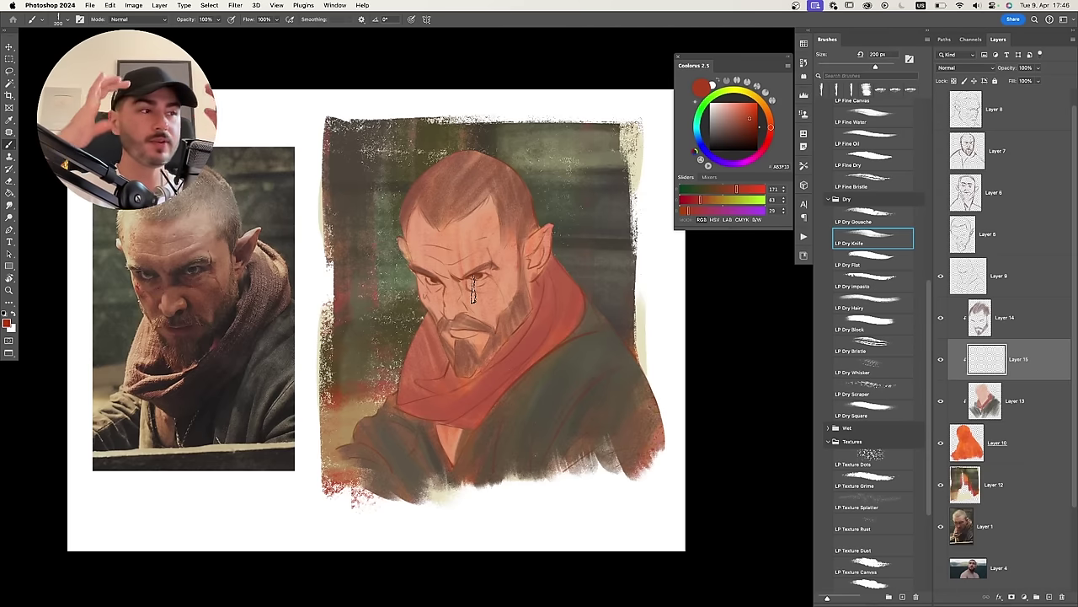
pyautogui.moveTo(428, 291); pyautogui.dragTo(514, 288)
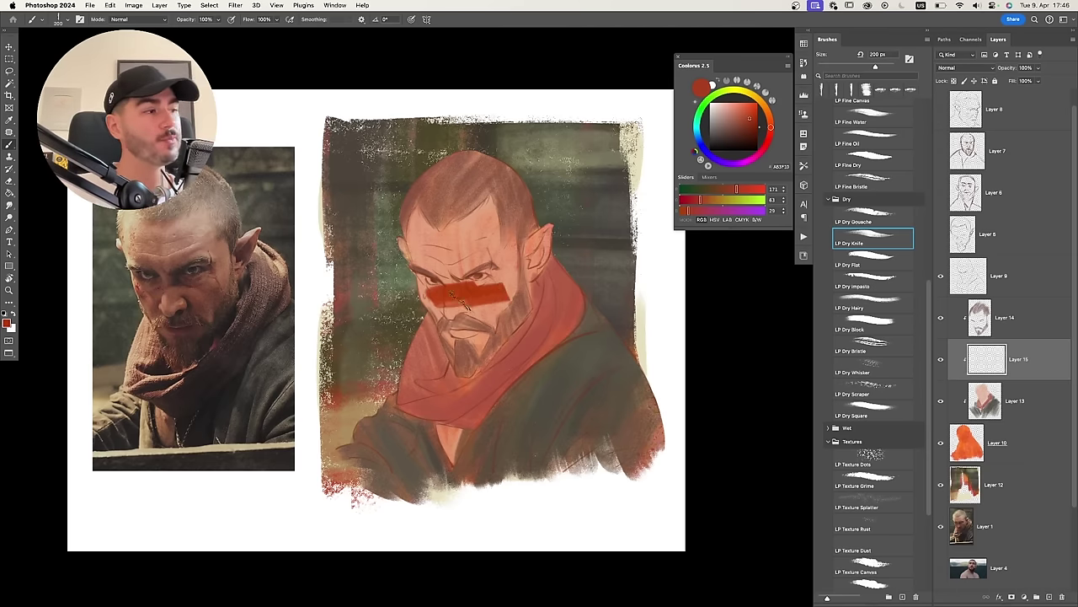
pyautogui.press('super+z')
pyautogui.press(']')
pyautogui.press(']')
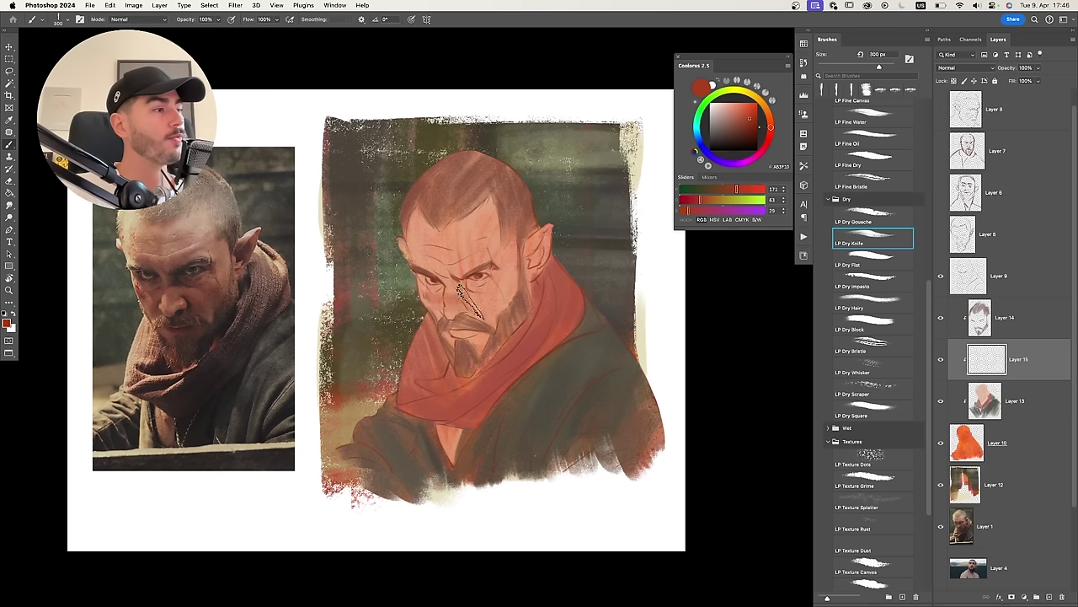
pyautogui.press('[')
pyautogui.moveTo(452, 276); pyautogui.dragTo(456, 311)
pyautogui.press('super+z')
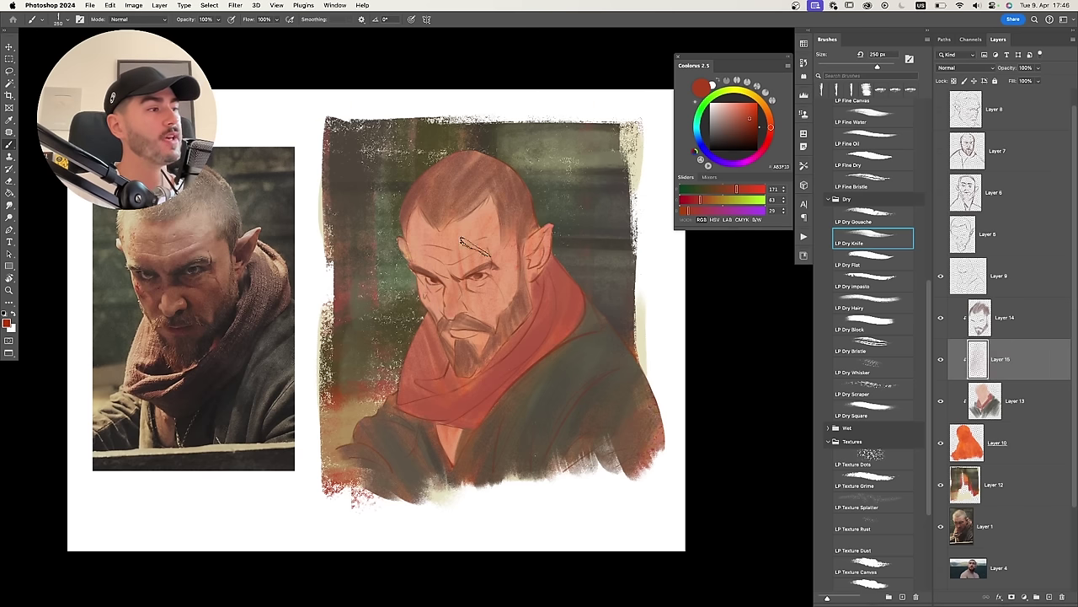
pyautogui.press('super+z')
# Try a lighter, yellower stroke over the forehead and undo it.
pyautogui.click(743, 107)
pyautogui.click(767, 108)
pyautogui.moveTo(445, 272)
pyautogui.mouseDown()
pyautogui.moveTo(435, 269)
pyautogui.moveTo(481, 224)
pyautogui.moveTo(484, 196)
pyautogui.mouseUp()
pyautogui.press('super+z')
# Change the colour to dark violet 493868, try a stroke over the mouth and chin area and undo it.
pyautogui.click(732, 131)
pyautogui.moveTo(769, 126)
pyautogui.mouseDown()
pyautogui.moveTo(750, 161)
pyautogui.moveTo(720, 161)
pyautogui.mouseUp()
pyautogui.moveTo(446, 315); pyautogui.dragTo(458, 344)
pyautogui.press('super+z')
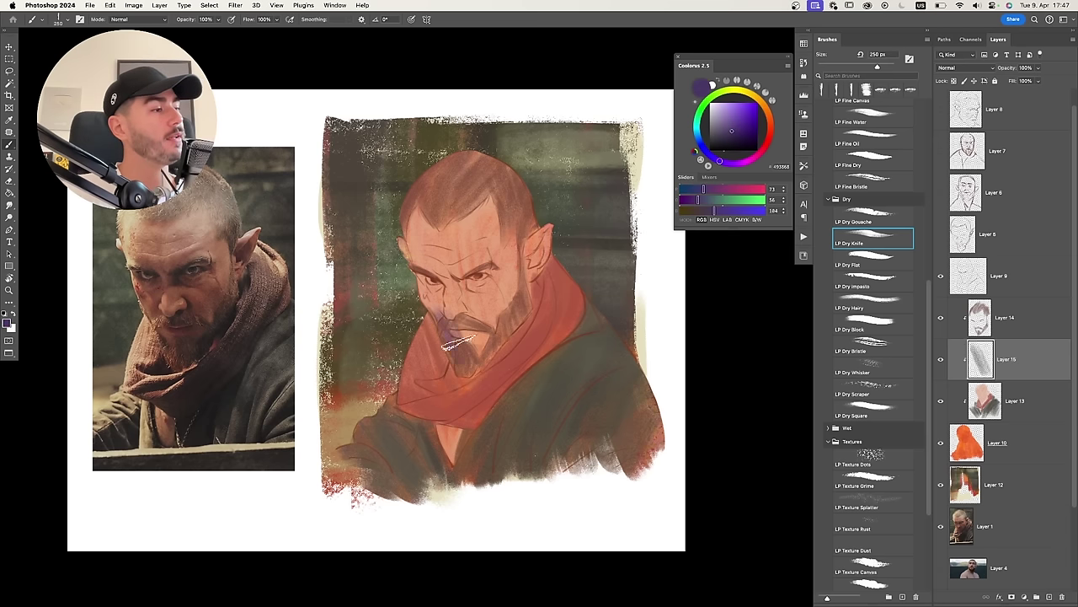
# Undo the violet stroke, switch to muted violet 60576F, try strokes over the mouth and beard and undo them.
pyautogui.press('super+z')
pyautogui.click(720, 130)
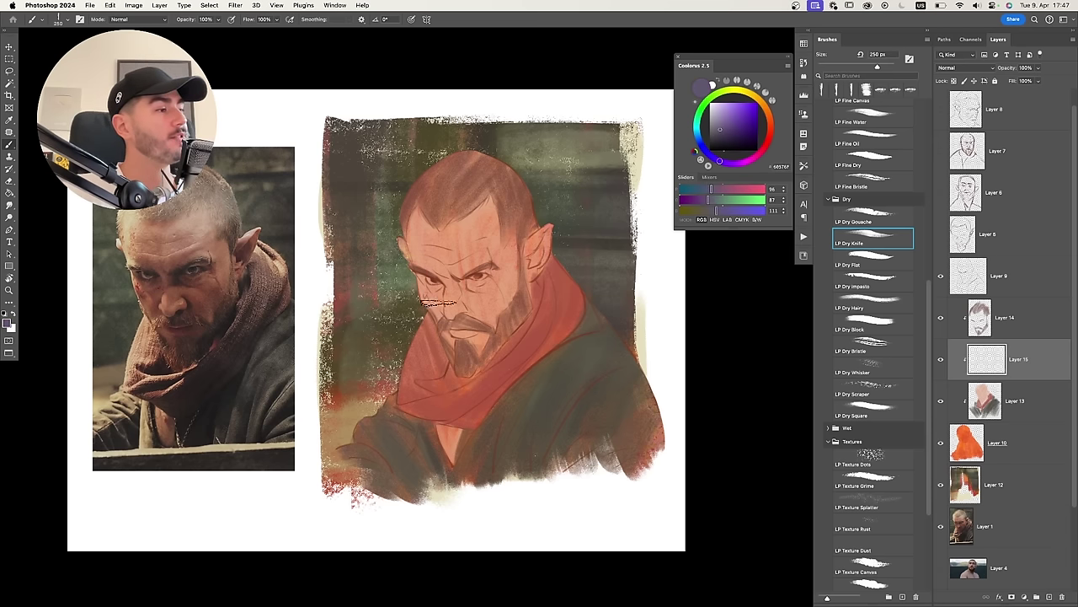
pyautogui.moveTo(440, 306); pyautogui.dragTo(455, 337)
pyautogui.press('super+z')
pyautogui.moveTo(447, 315)
pyautogui.mouseDown()
pyautogui.moveTo(463, 358)
pyautogui.moveTo(461, 334)
pyautogui.moveTo(480, 343)
pyautogui.moveTo(512, 319)
pyautogui.mouseUp()
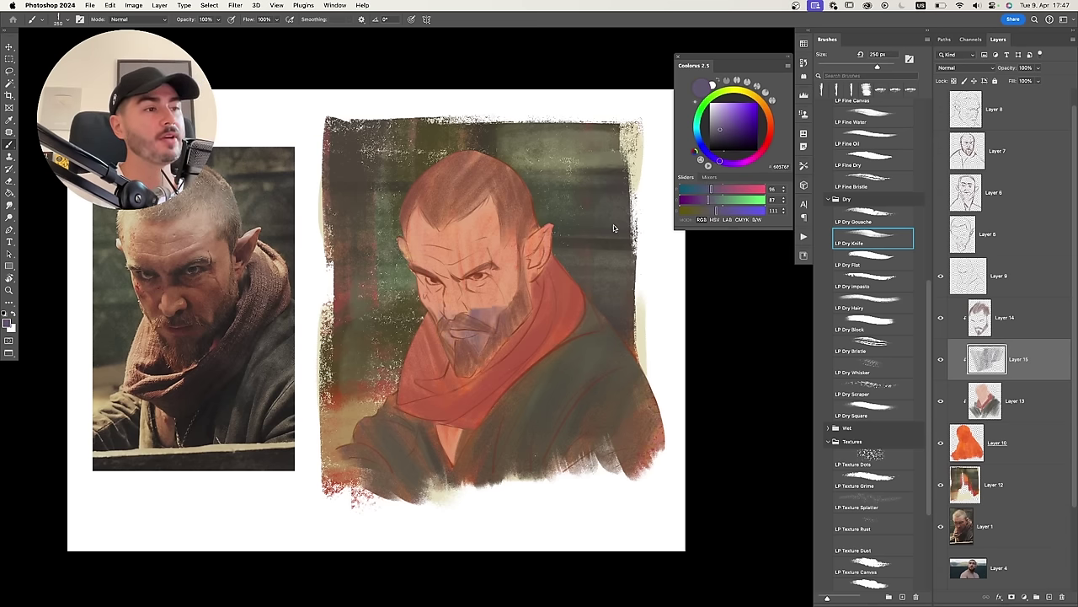
pyautogui.press('super+z')
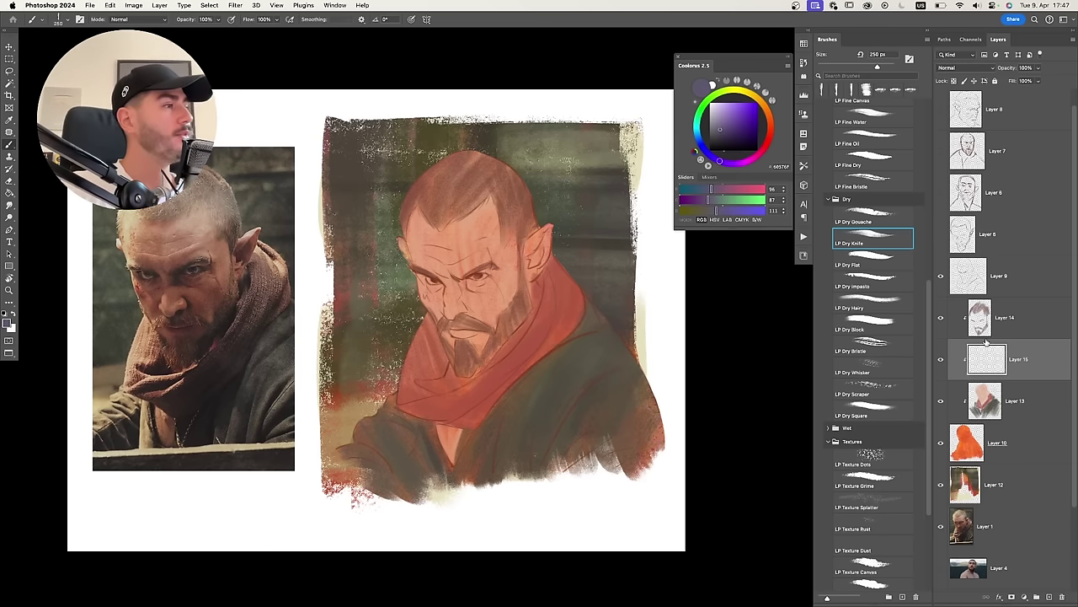
# Sample the skin colour, shift it to dark red 9C3A1D, try a 150 px stroke down the nose and undo it.
pyautogui.keyDown('alt'); pyautogui.click(479, 244); pyautogui.keyUp('alt')
pyautogui.click(746, 113)
pyautogui.press('[')
pyautogui.press('[')
pyautogui.press('[')
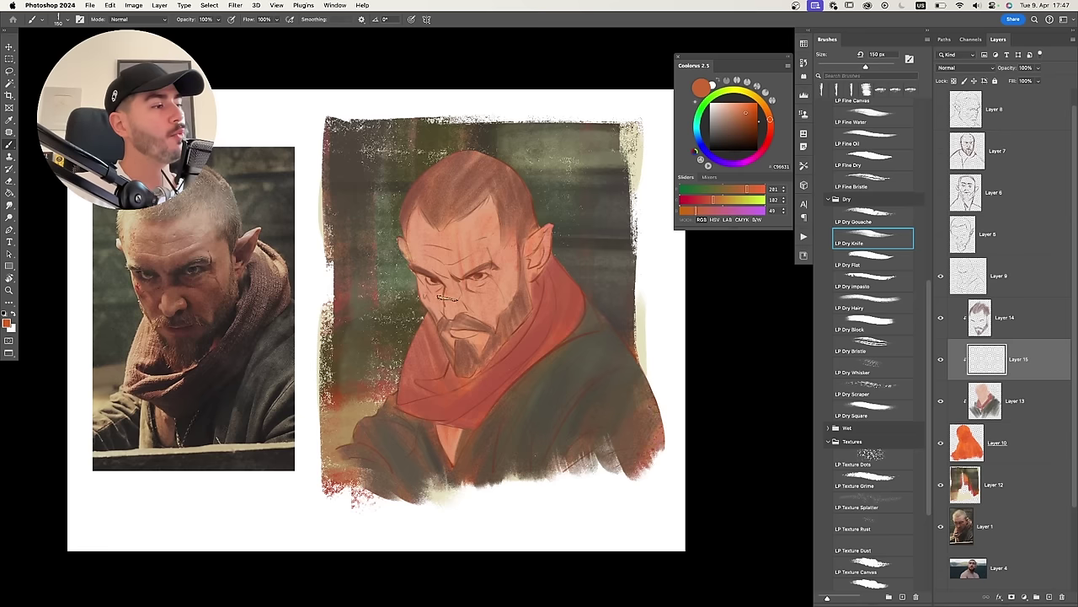
pyautogui.click(750, 124)
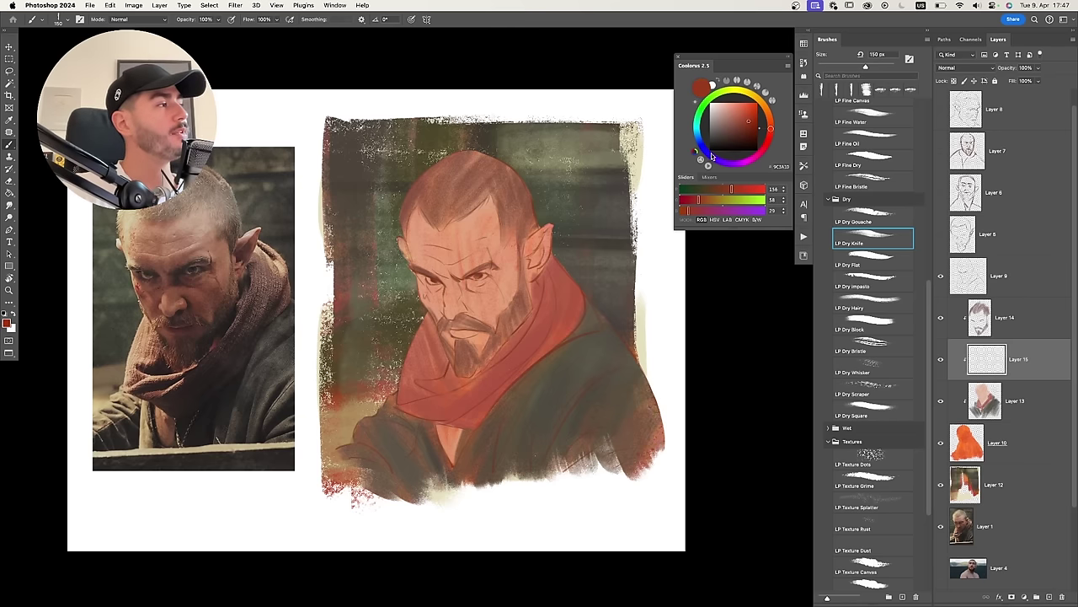
pyautogui.moveTo(452, 291); pyautogui.dragTo(453, 320)
pyautogui.press('super+z')
# Change the colour to red BD3E1A and switch to the LP Airbrush Noise brush at 500 px.
pyautogui.click(750, 114)
pyautogui.moveTo(930, 290); pyautogui.dragTo(920, 140)
pyautogui.scroll(3, 920, 126)
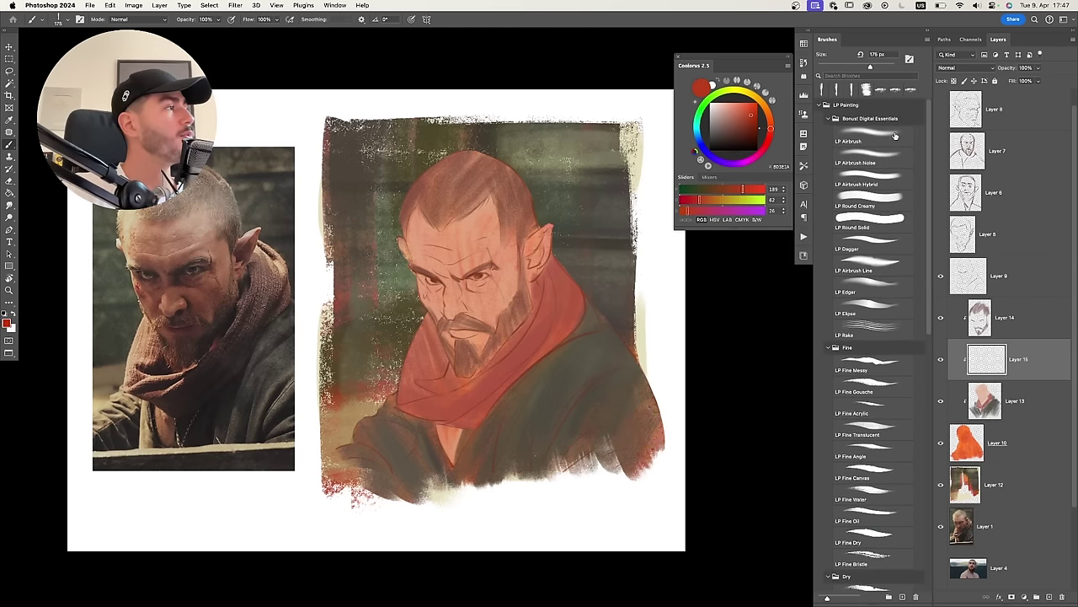
pyautogui.click(881, 156)
pyautogui.press(']')
pyautogui.press(']')
pyautogui.press(']')
pyautogui.press(']')
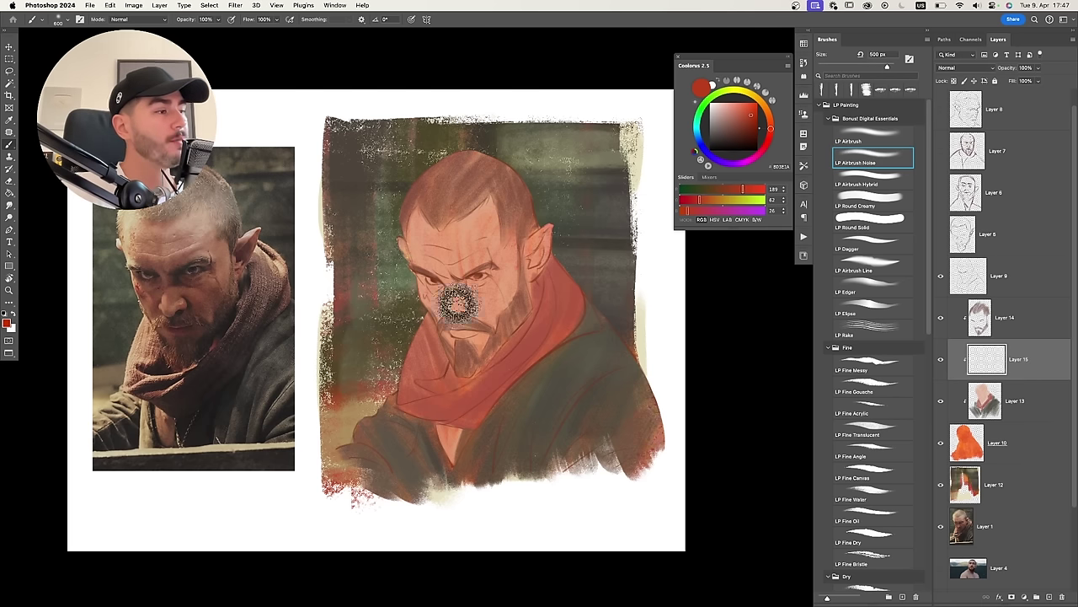
# Try red noise airbrush strokes across the nose and cheeks, enlarging the brush to 700 px, and undo them.
pyautogui.moveTo(433, 297); pyautogui.dragTo(517, 292)
pyautogui.press('super+z')
pyautogui.press(']')
pyautogui.moveTo(440, 292); pyautogui.dragTo(498, 291)
pyautogui.hotkey('ctrl', 'z')
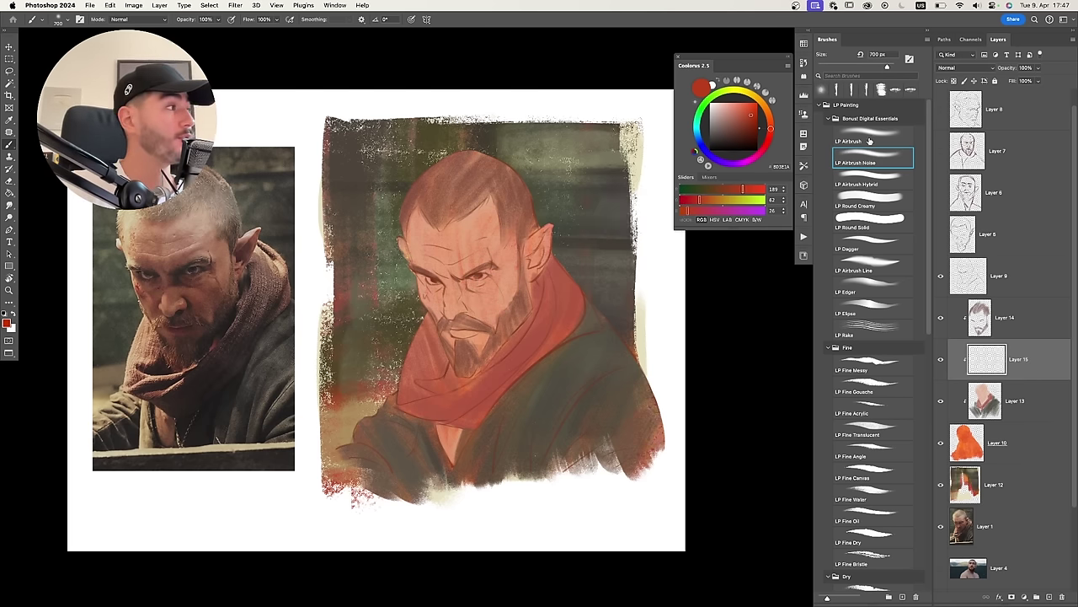
# Try a red stroke across the nose and cheeks with the smooth LP Airbrush at a smaller size and undo it.
pyautogui.click(874, 140)
pyautogui.scroll(5, 476, 295)
pyautogui.press('[')
pyautogui.press('[')
pyautogui.press('[')
pyautogui.press('[')
pyautogui.press('[')
pyautogui.press('[')
pyautogui.press('[')
pyautogui.press('[')
pyautogui.press('[')
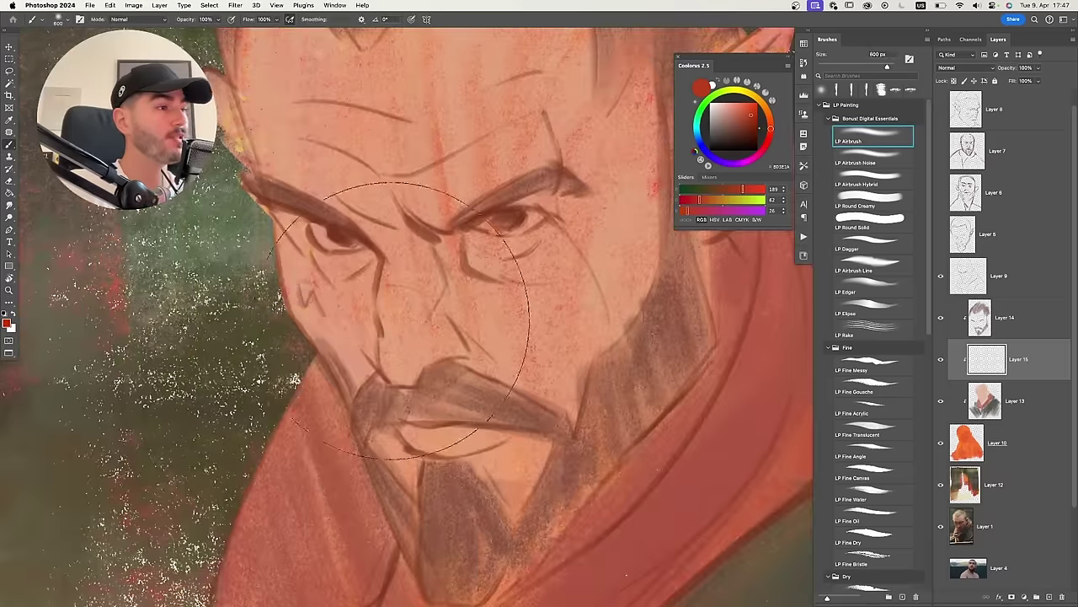
pyautogui.moveTo(349, 301)
pyautogui.mouseDown()
pyautogui.moveTo(516, 320)
pyautogui.moveTo(486, 341)
pyautogui.moveTo(331, 312)
pyautogui.moveTo(536, 303)
pyautogui.moveTo(353, 289)
pyautogui.moveTo(509, 270)
pyautogui.mouseUp()
pyautogui.hotkey('ctrl', 'z')
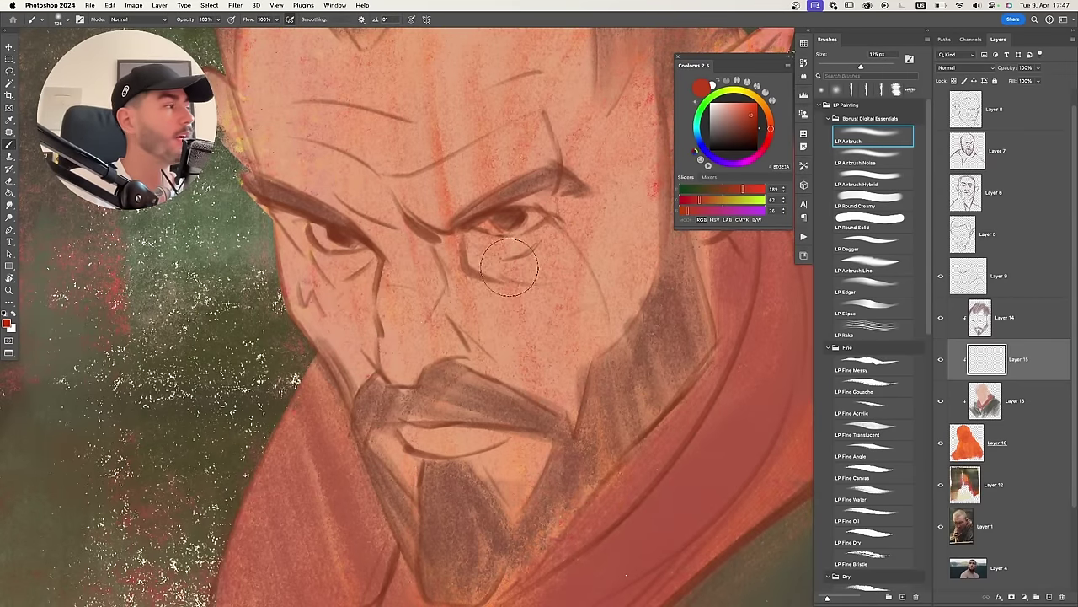
# Return to LP Airbrush Noise at 500 px and spray red across the nose and both cheeks.
pyautogui.click(873, 161)
pyautogui.moveTo(441, 266)
pyautogui.mouseDown()
pyautogui.moveTo(383, 318)
pyautogui.moveTo(396, 306)
pyautogui.moveTo(362, 310)
pyautogui.moveTo(463, 310)
pyautogui.moveTo(552, 289)
pyautogui.moveTo(426, 297)
pyautogui.moveTo(636, 315)
pyautogui.mouseUp()
pyautogui.press(']')
pyautogui.press(']')
pyautogui.press(']')
pyautogui.press('super+z')
pyautogui.moveTo(497, 320); pyautogui.dragTo(379, 317)
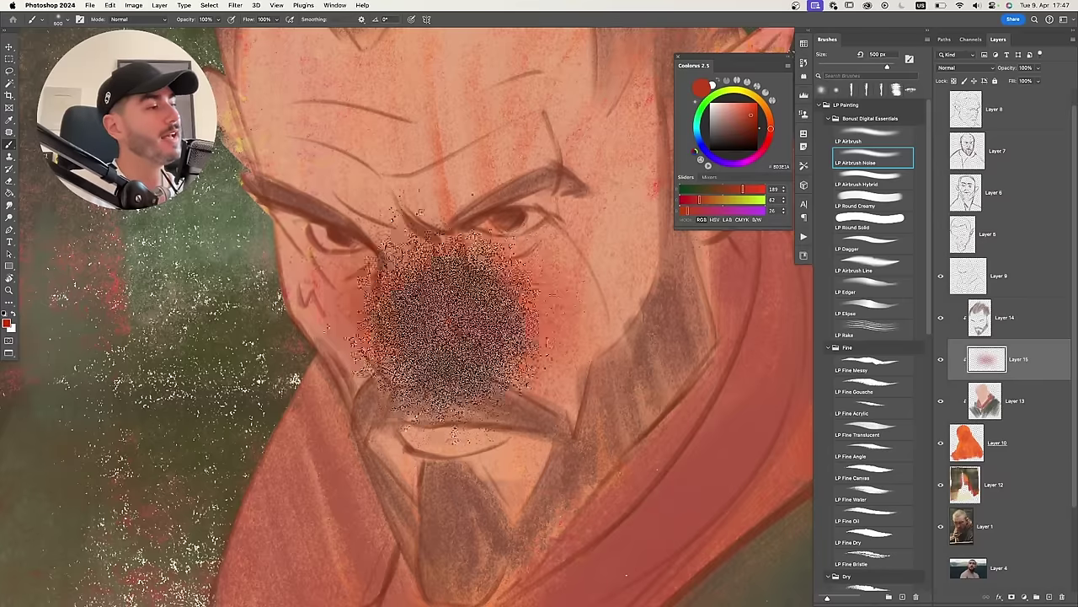
pyautogui.press('super+z')
pyautogui.press('super+shift+z')
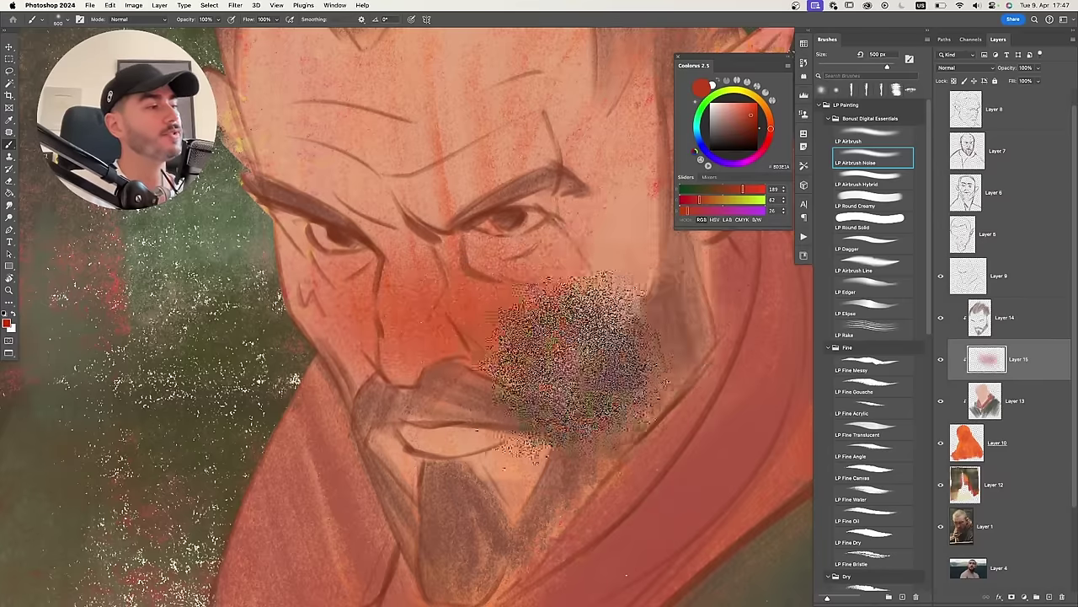
# Enlarge the noise airbrush and extend the red across the cheek towards the ear.
pyautogui.press('z')
pyautogui.hotkey('ctrl', '0')
pyautogui.press('b')
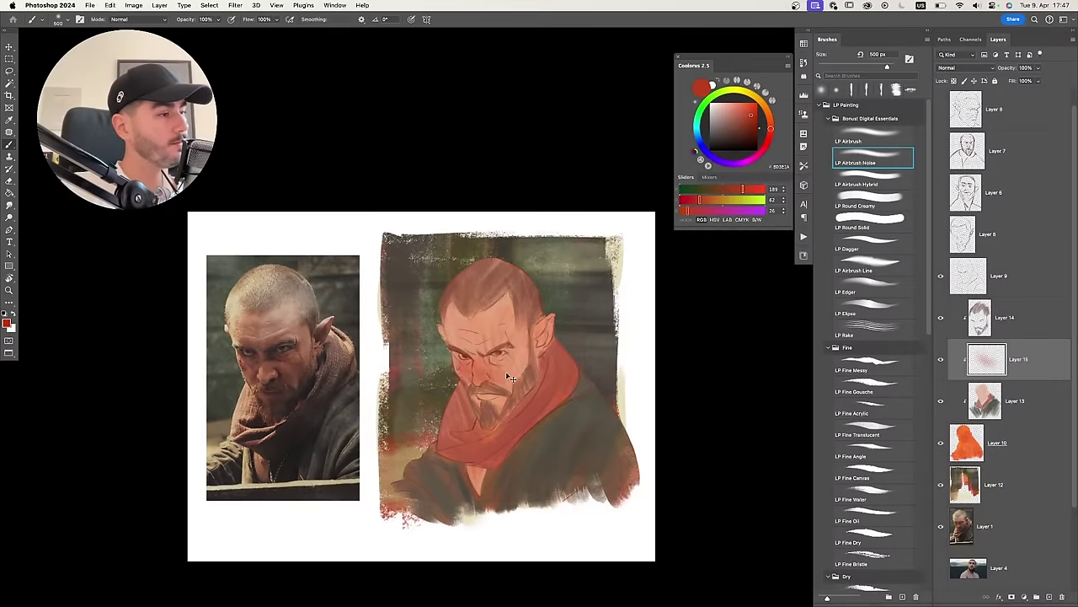
pyautogui.press(']')
pyautogui.moveTo(497, 366)
pyautogui.mouseDown()
pyautogui.moveTo(555, 340)
pyautogui.moveTo(517, 360)
pyautogui.moveTo(554, 329)
pyautogui.mouseUp()
pyautogui.hotkey('ctrl', 'z')
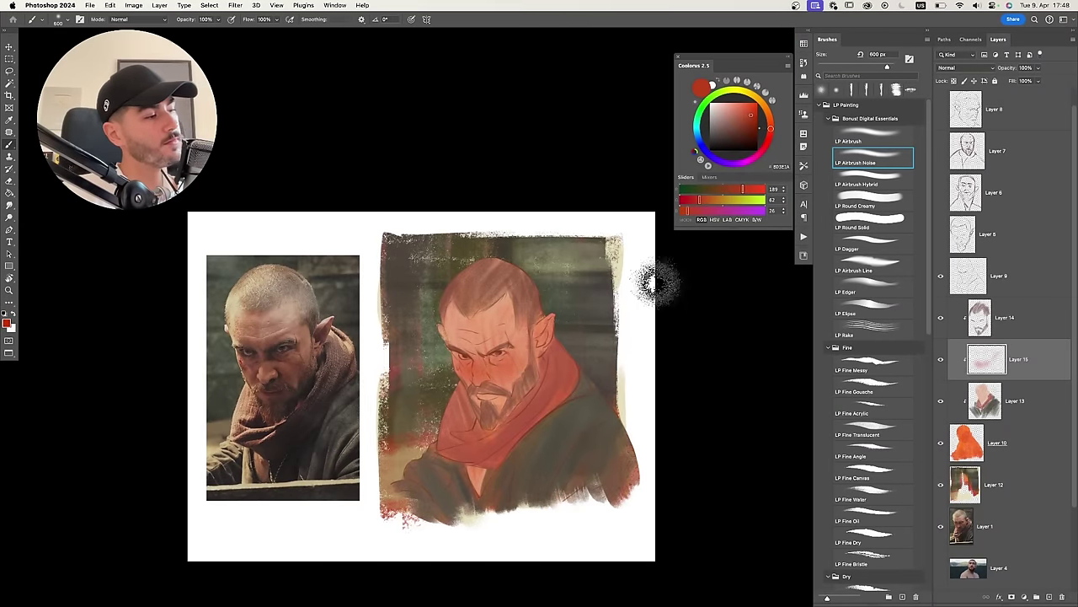
# Soften the edges of the red facial tint with the eraser, using the LP Airbrush tip at about 400 px.
pyautogui.press('e')
pyautogui.click(879, 139)
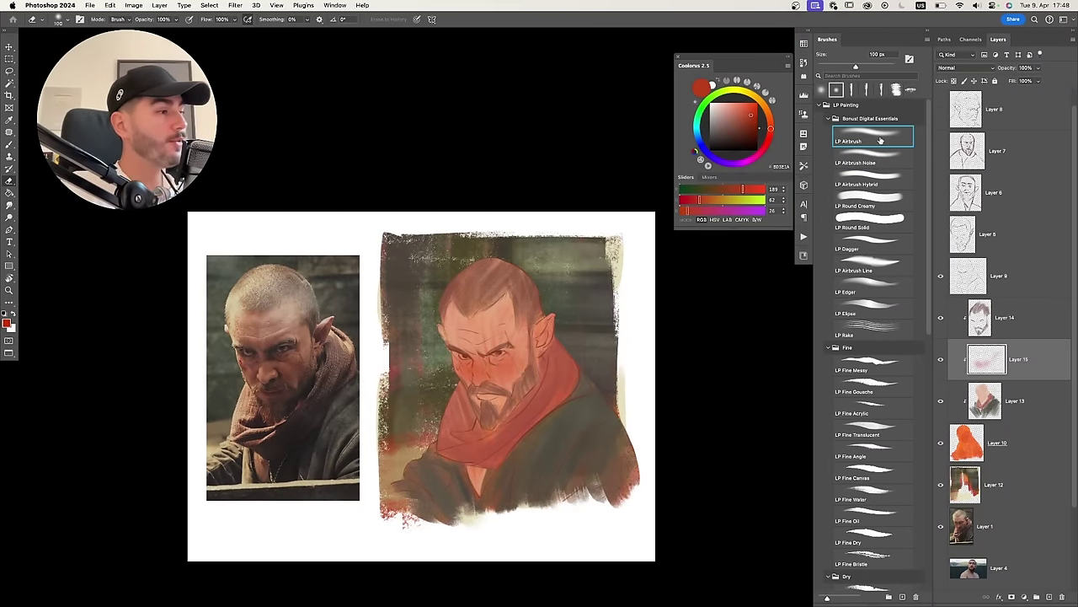
pyautogui.press('[')
pyautogui.press('[')
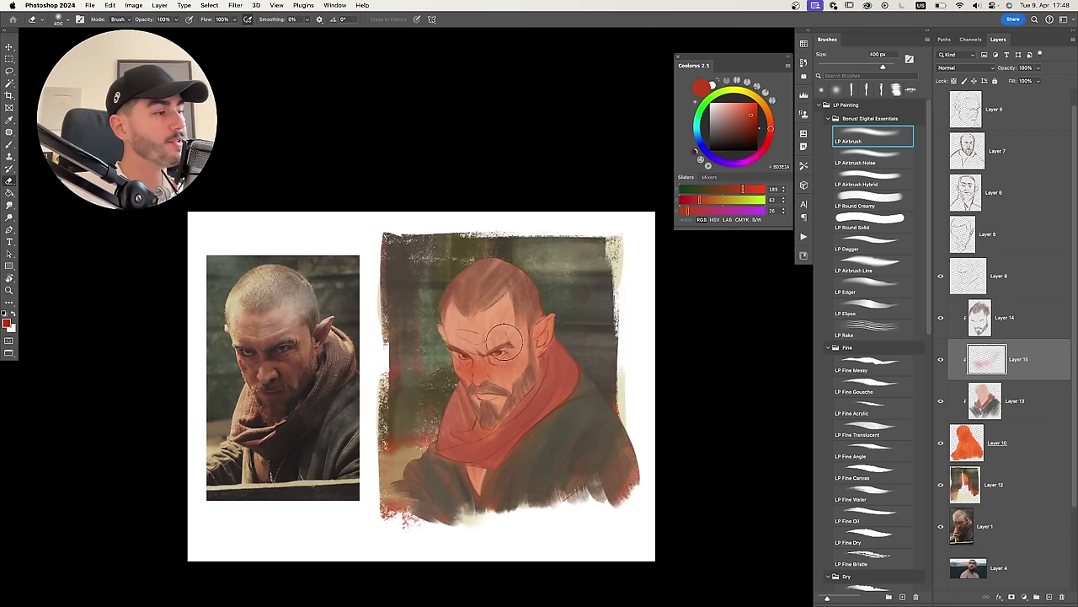
pyautogui.press('b')
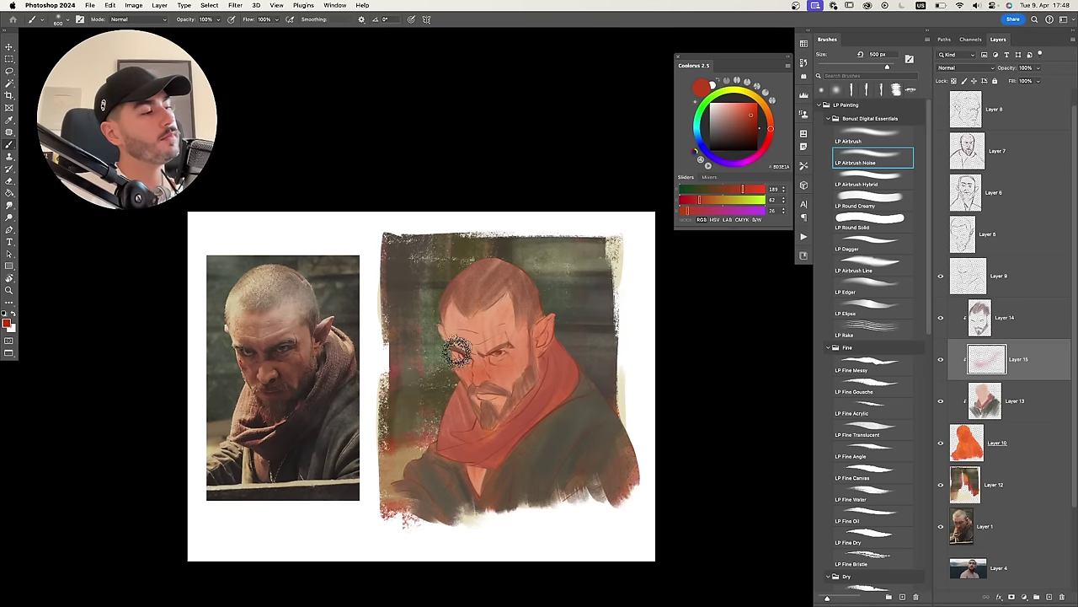
pyautogui.press('e')
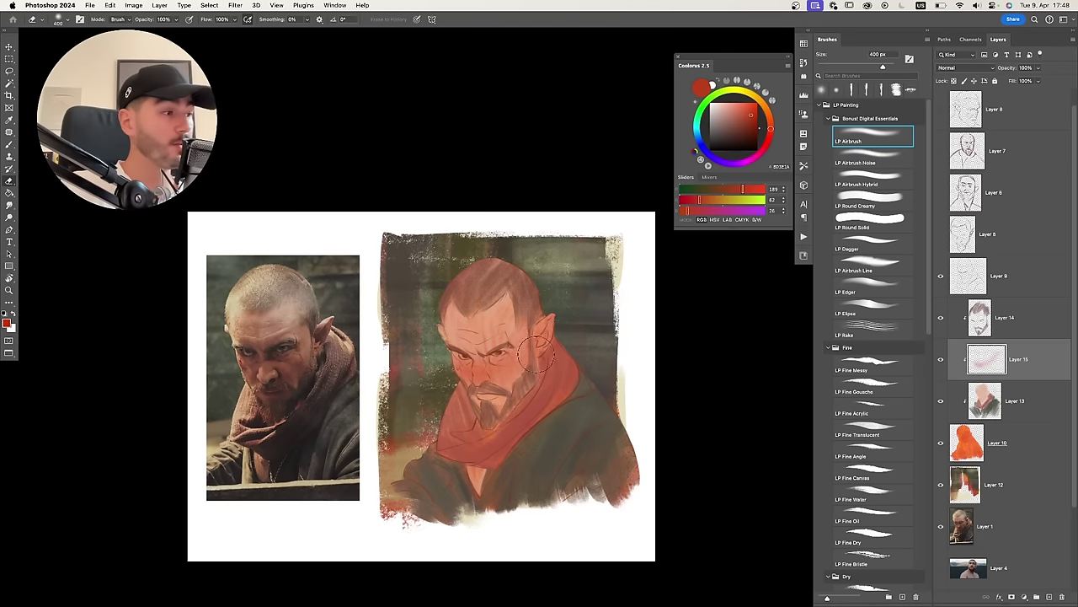
pyautogui.press(']')
pyautogui.press(']')
pyautogui.press(']')
# Switch the noise airbrush to muted grey-green 7A8379 at about 900 px and mist it lightly over the lower face.
pyautogui.press('b')
pyautogui.click(768, 112)
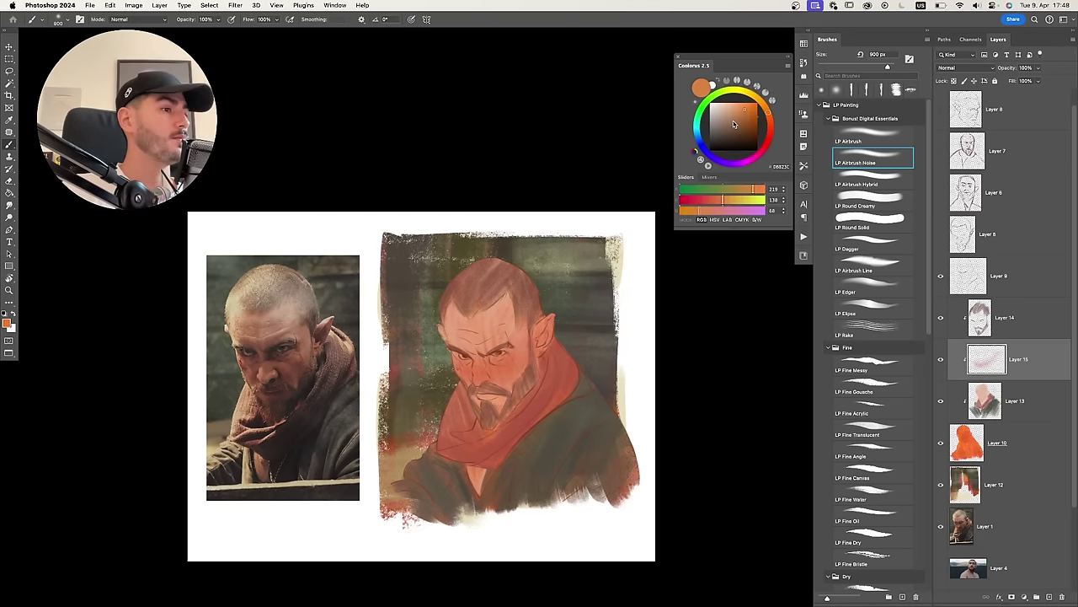
pyautogui.click(722, 118)
pyautogui.click(719, 93)
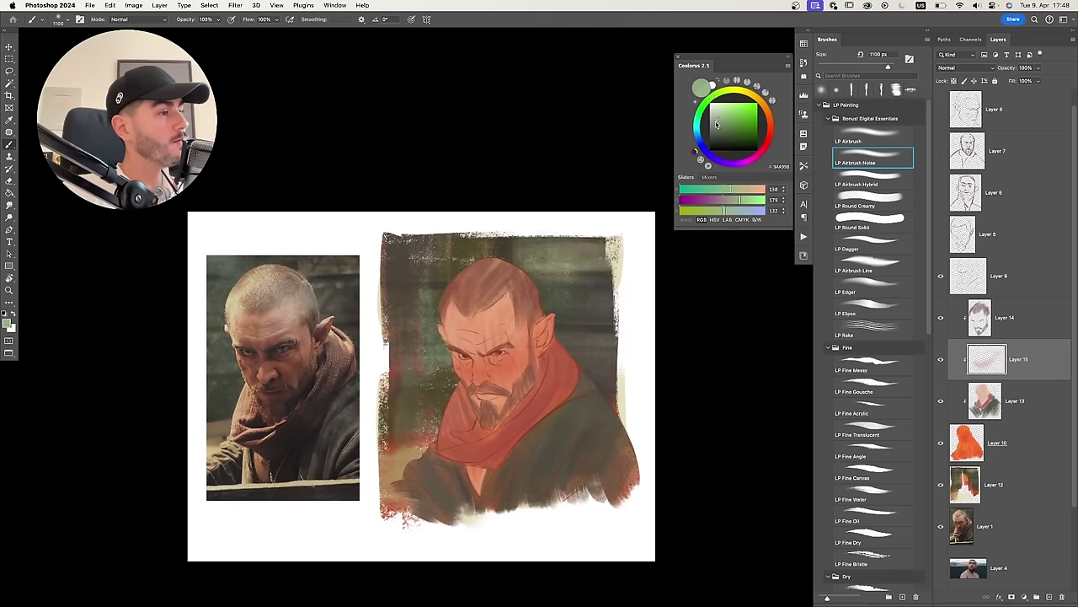
pyautogui.click(715, 120)
pyautogui.press('[')
pyautogui.press('[')
pyautogui.press('[')
pyautogui.click(715, 127)
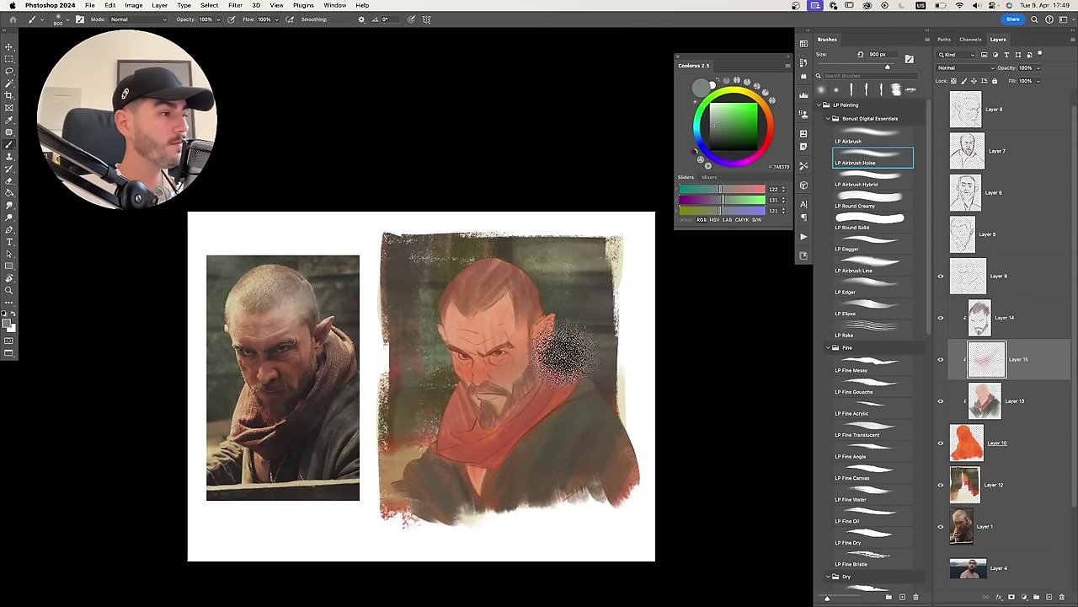
pyautogui.press('z')
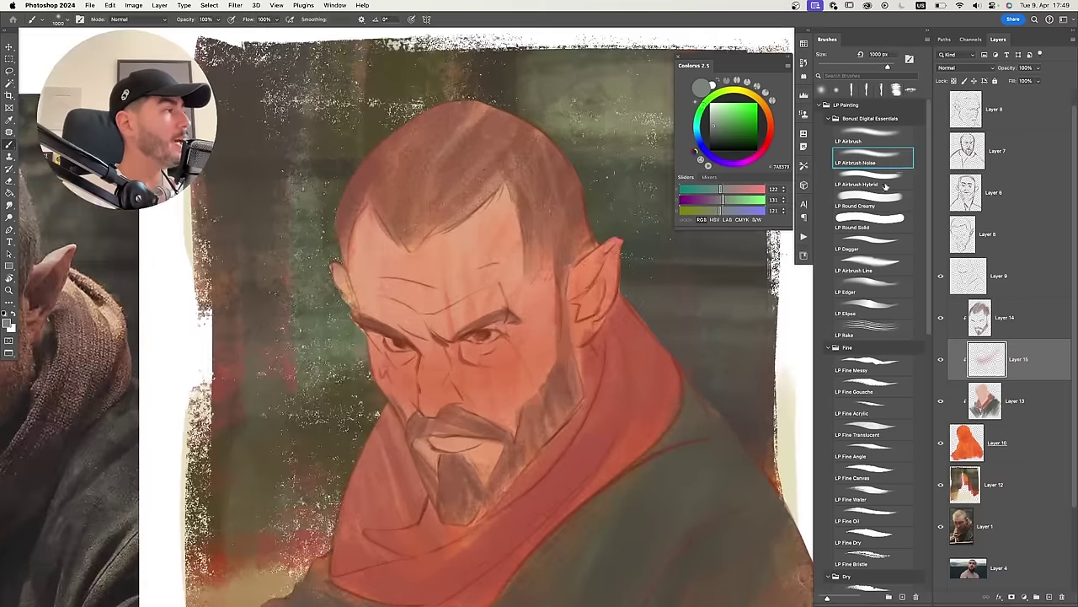
# Switch to the LP Dry Square brush and reduce it to 70 px.
pyautogui.moveTo(928, 174)
pyautogui.mouseDown()
pyautogui.moveTo(931, 251)
pyautogui.moveTo(912, 338)
pyautogui.mouseUp()
pyautogui.click(874, 416)
pyautogui.press('[')
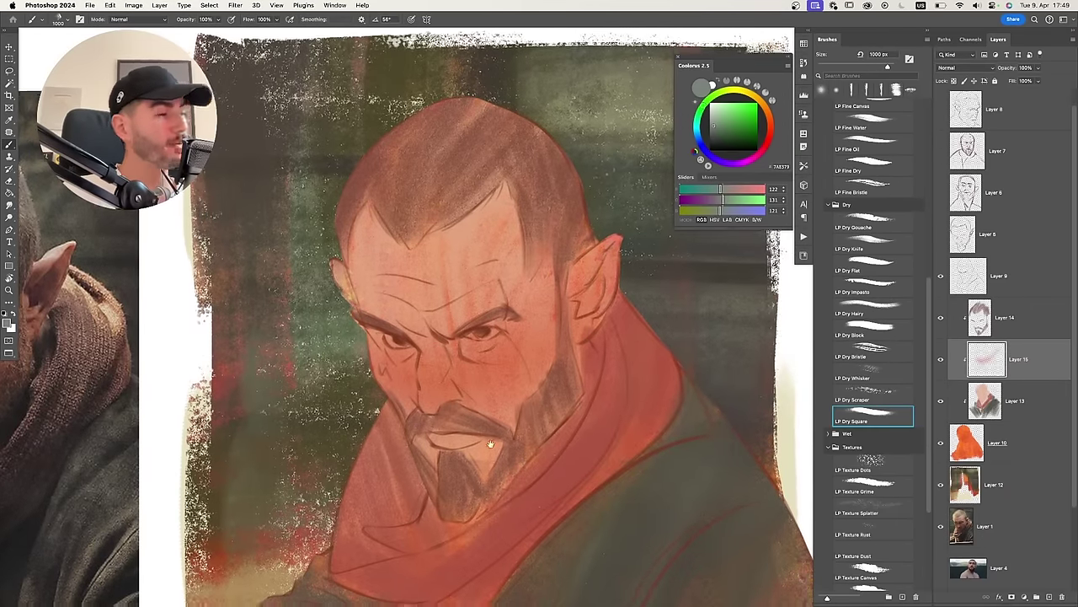
pyautogui.scroll(-1, 467, 417)
pyautogui.press('[')
pyautogui.press('[')
pyautogui.press('[')
pyautogui.press('[')
pyautogui.press('[')
pyautogui.press('[')
pyautogui.press('[')
pyautogui.press('[')
pyautogui.press('[')
pyautogui.press('[')
pyautogui.press('[')
pyautogui.press('[')
pyautogui.press('[')
pyautogui.press('[')
# Sample colours around the mouth and paint the lips with red C95441 at 80 px.
pyautogui.keyDown('alt'); pyautogui.click(503, 388); pyautogui.keyUp('alt')
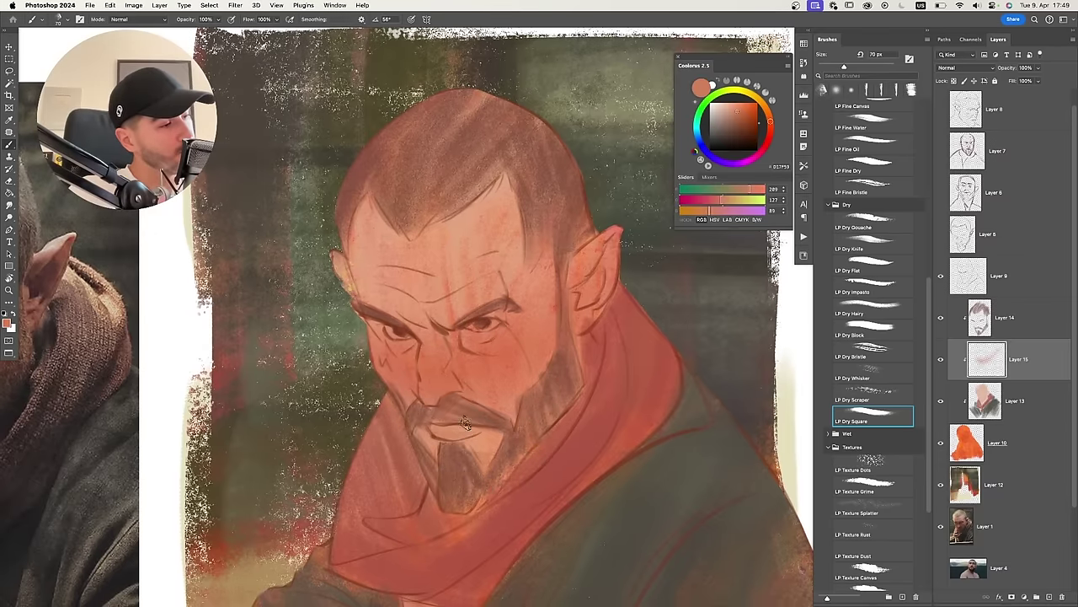
pyautogui.keyDown('alt'); pyautogui.click(472, 401); pyautogui.keyUp('alt')
pyautogui.keyDown('alt'); pyautogui.click(439, 414); pyautogui.keyUp('alt')
pyautogui.scroll(-2, 522, 303)
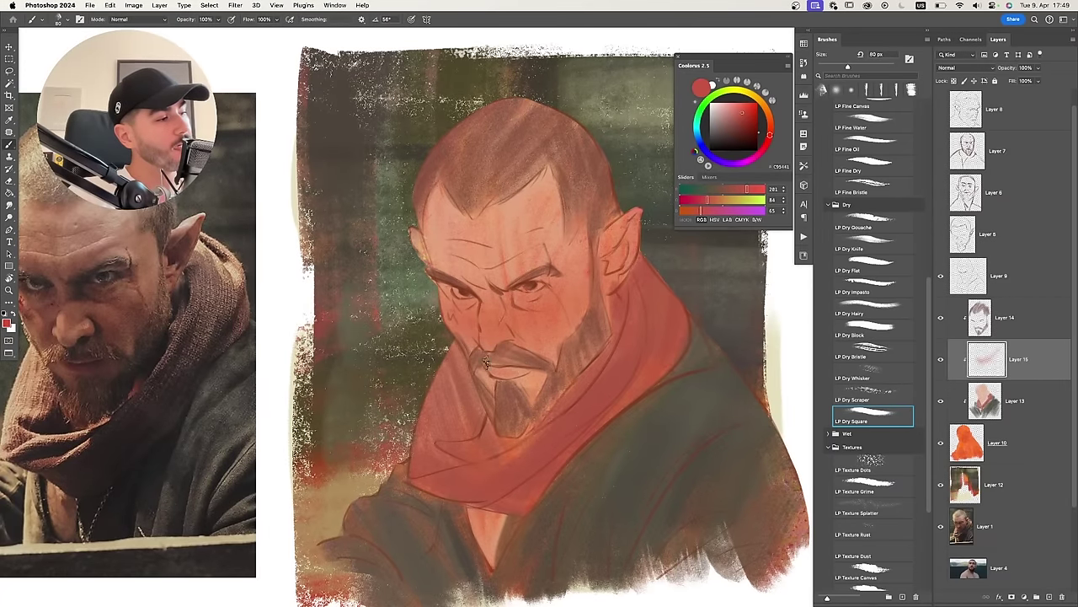
# Sample the skin beside the mouth, shift it to orange C26C3F and touch up the area around the mouth.
pyautogui.keyDown('alt'); pyautogui.click(535, 345); pyautogui.keyUp('alt')
pyautogui.press(']')
pyautogui.press(']')
pyautogui.press(']')
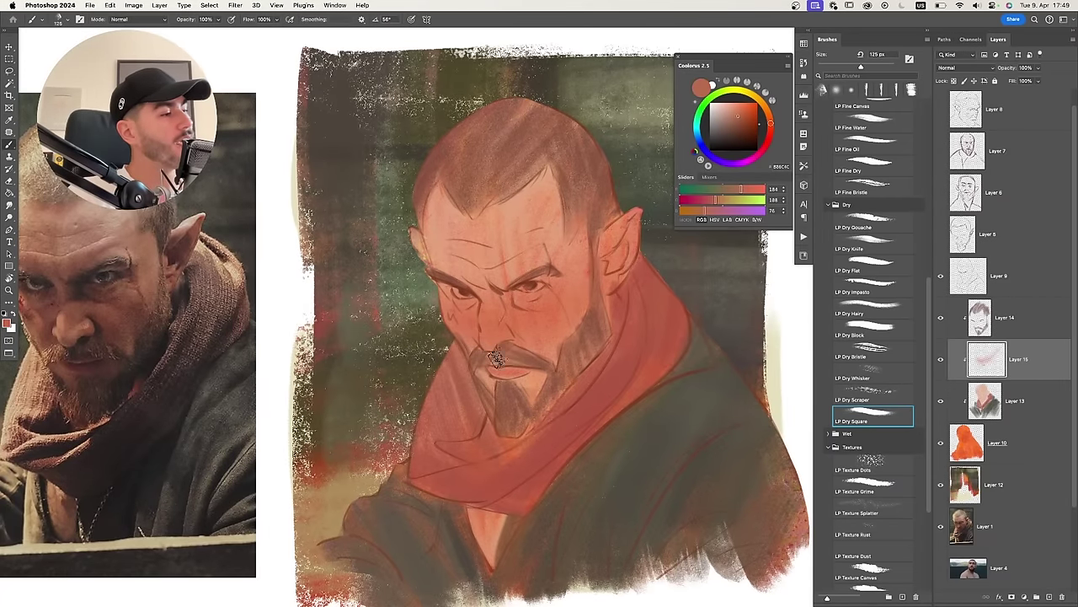
pyautogui.click(742, 116)
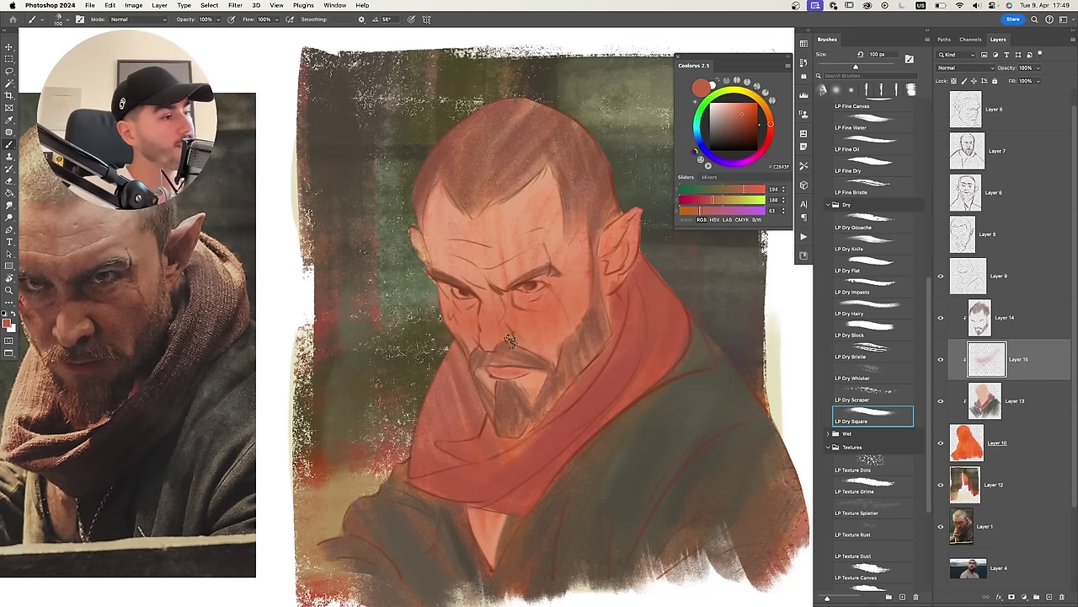
pyautogui.keyDown('alt'); pyautogui.click(493, 364); pyautogui.keyUp('alt')
pyautogui.press('super+z')
# Mix warm grey 877E7B and shade both eyes with the dry brush at 125 px.
pyautogui.click(763, 150)
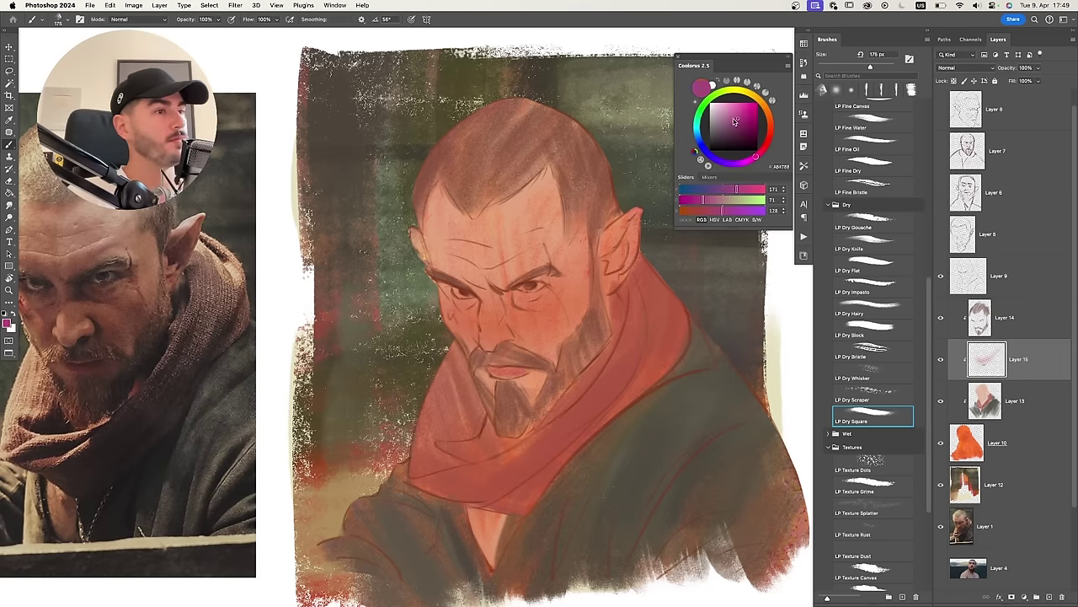
pyautogui.click(722, 111)
pyautogui.press(']')
pyautogui.press(']')
pyautogui.keyDown('alt'); pyautogui.click(527, 295); pyautogui.keyUp('alt')
pyautogui.moveTo(741, 191); pyautogui.dragTo(723, 191)
pyautogui.press('super+z')
pyautogui.moveTo(544, 287)
pyautogui.mouseDown()
pyautogui.moveTo(515, 287)
pyautogui.moveTo(535, 288)
pyautogui.moveTo(596, 233)
pyautogui.moveTo(532, 292)
pyautogui.moveTo(514, 284)
pyautogui.moveTo(542, 280)
pyautogui.mouseUp()
pyautogui.press('[')
pyautogui.press('[')
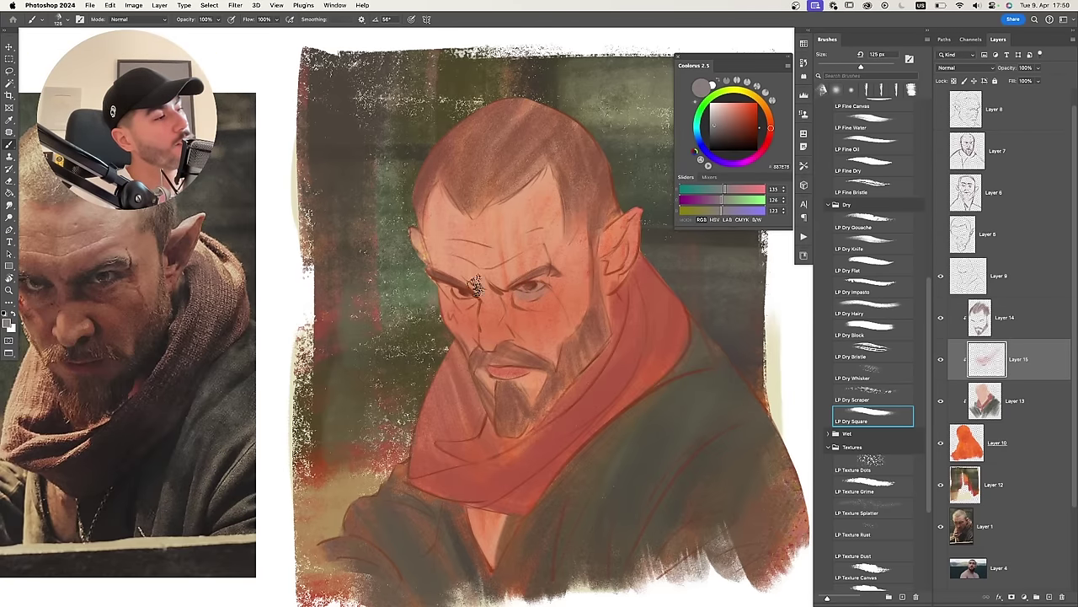
pyautogui.moveTo(474, 287); pyautogui.dragTo(470, 304)
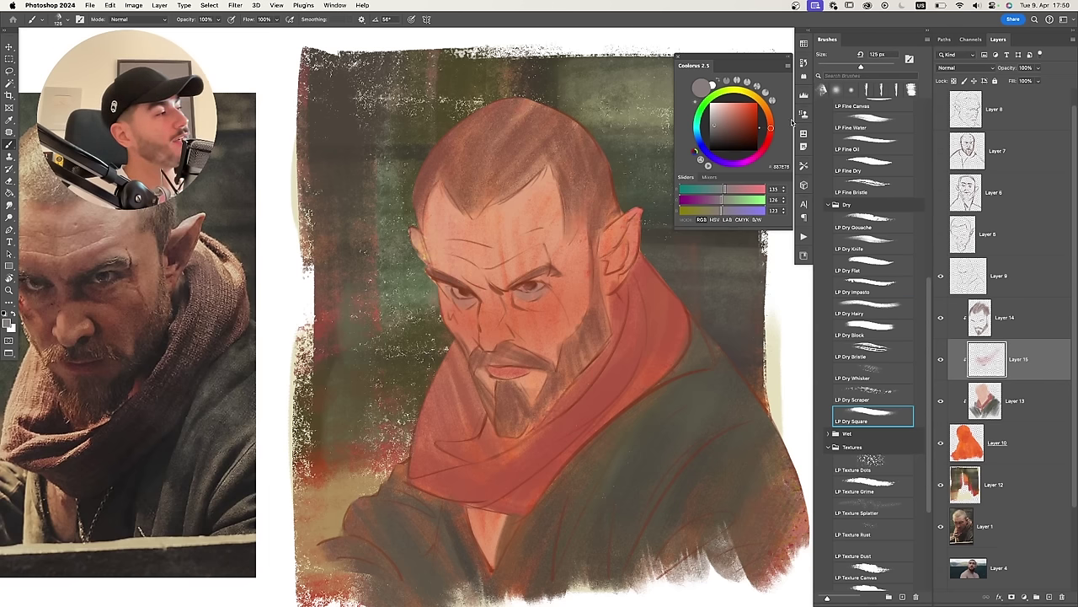
# Sample the tones beside the outer eyebrow, including reddish brown 975F4F, and blend the temple area at about 175 px.
pyautogui.keyDown('alt'); pyautogui.click(542, 243); pyautogui.keyUp('alt')
pyautogui.press(']')
pyautogui.press(']')
pyautogui.keyDown('alt'); pyautogui.click(557, 264); pyautogui.keyUp('alt')
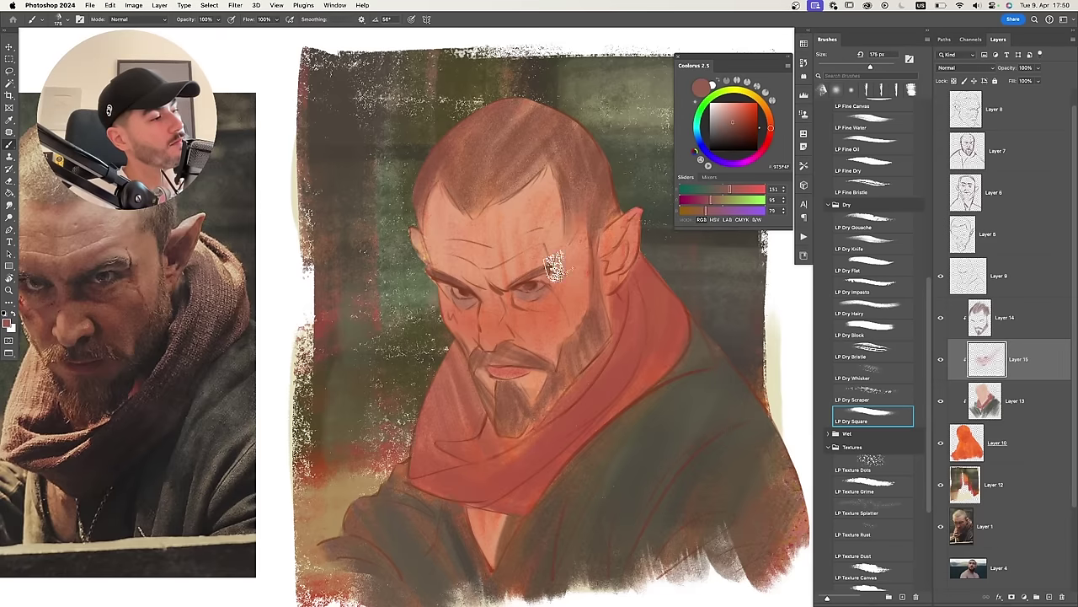
pyautogui.press(']')
# Paint the whites of the eyes with pale tones E0CFCA and D8C1AC, using a 60 to 70 px brush.
pyautogui.click(715, 108)
pyautogui.press('[')
pyautogui.press('[')
pyautogui.press('[')
pyautogui.press('[')
pyautogui.press('[')
pyautogui.press('[')
pyautogui.moveTo(521, 290); pyautogui.dragTo(534, 293)
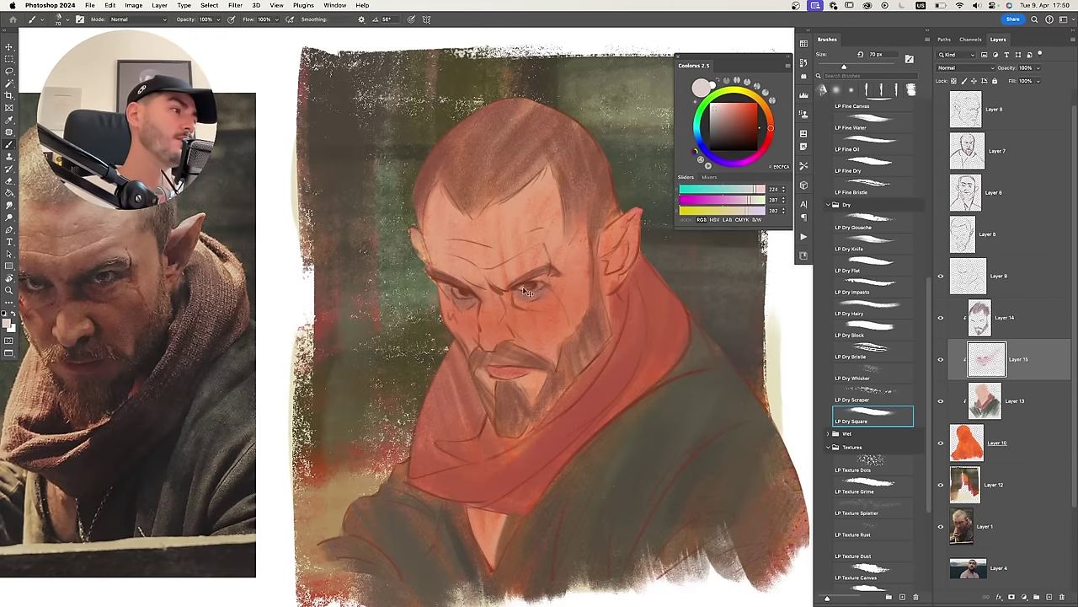
pyautogui.keyDown('alt'); pyautogui.click(542, 284); pyautogui.keyUp('alt')
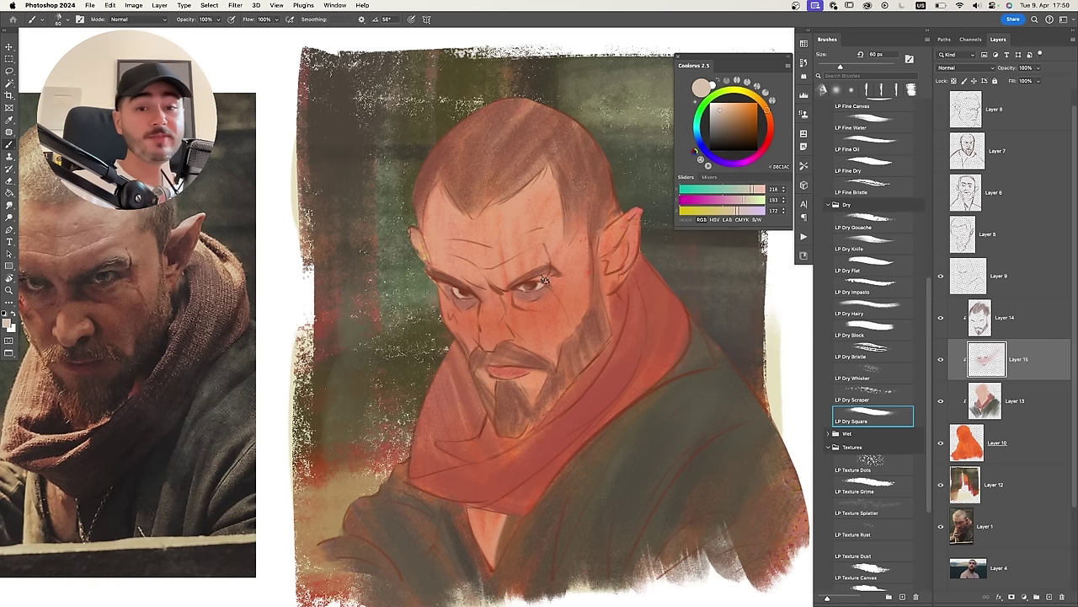
# Add red AB3C2D strokes to both ears and the nose, reducing the brush from 250 to 200 px.
pyautogui.scroll(1, 543, 281)
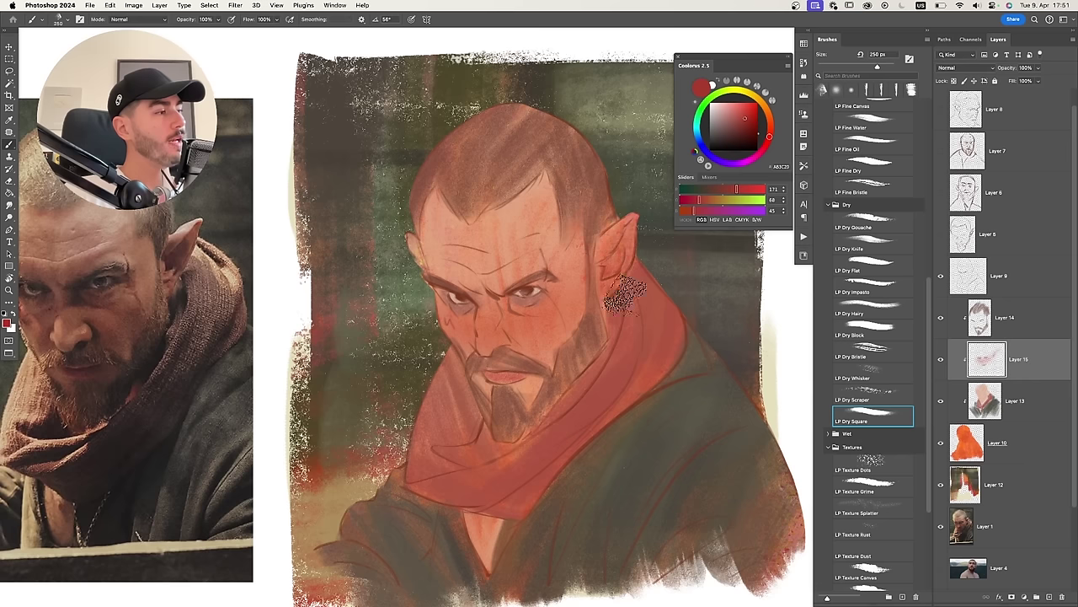
pyautogui.moveTo(627, 253)
pyautogui.mouseDown()
pyautogui.moveTo(632, 225)
pyautogui.moveTo(624, 286)
pyautogui.mouseUp()
pyautogui.press('[')
pyautogui.moveTo(409, 271); pyautogui.dragTo(412, 246)
pyautogui.moveTo(489, 308); pyautogui.dragTo(487, 344)
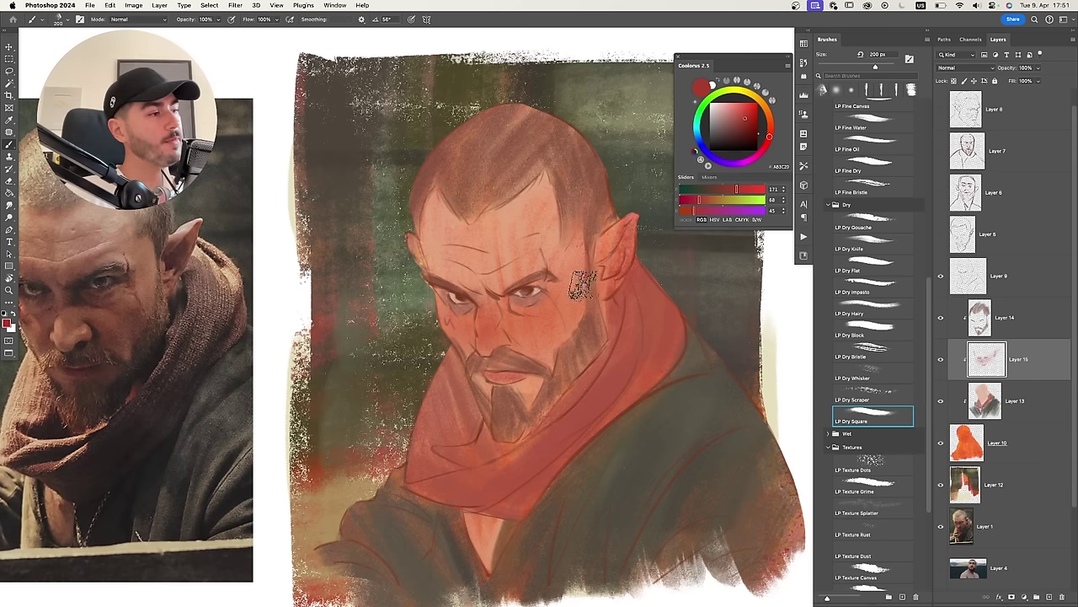
# Undo the last red stroke and compare the portrait with the colour variation layer off and on.
pyautogui.press('super+z')
pyautogui.scroll(-3, 581, 288)
pyautogui.click(941, 361)
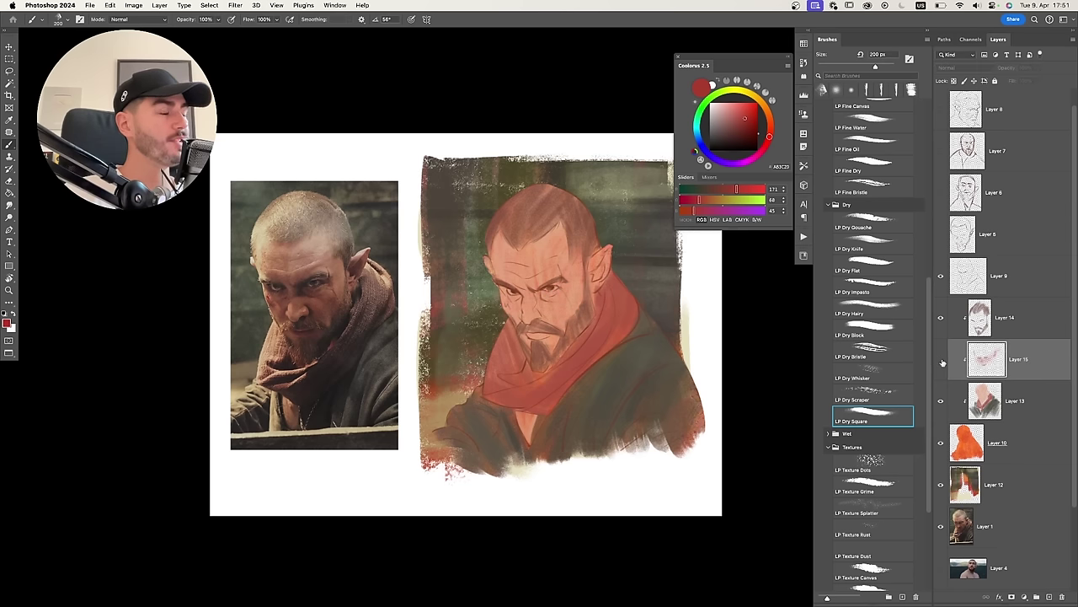
pyautogui.click(941, 360)
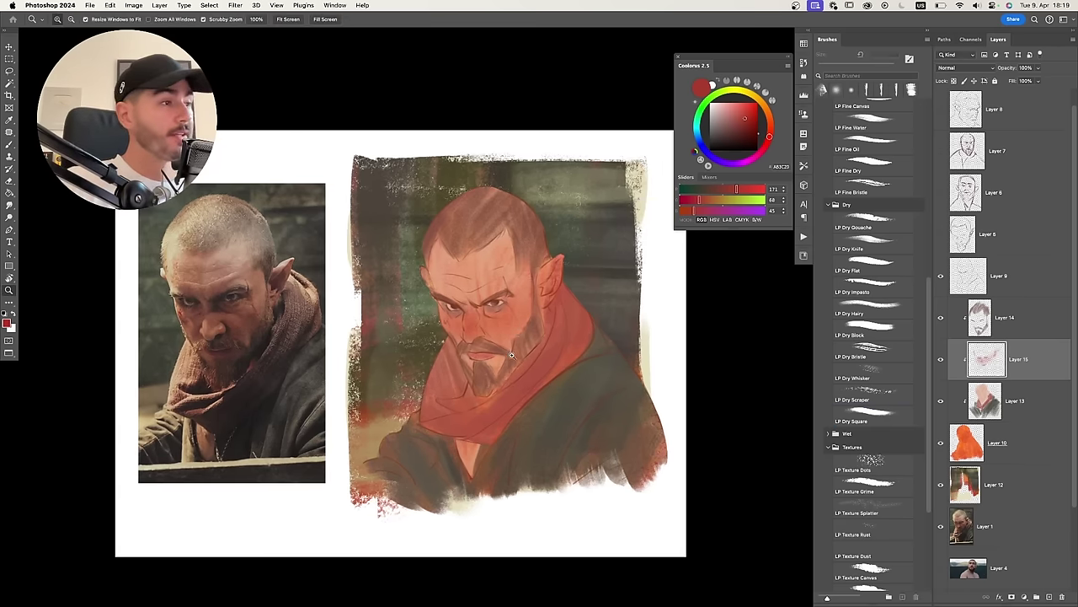
# Select the line art on Layer 9 and toggle its visibility to compare the painting with and without lines.
pyautogui.moveTo(524, 328)
pyautogui.mouseDown()
pyautogui.moveTo(529, 319)
pyautogui.moveTo(516, 317)
pyautogui.moveTo(518, 357)
pyautogui.mouseUp()
pyautogui.moveTo(516, 359); pyautogui.dragTo(507, 338)
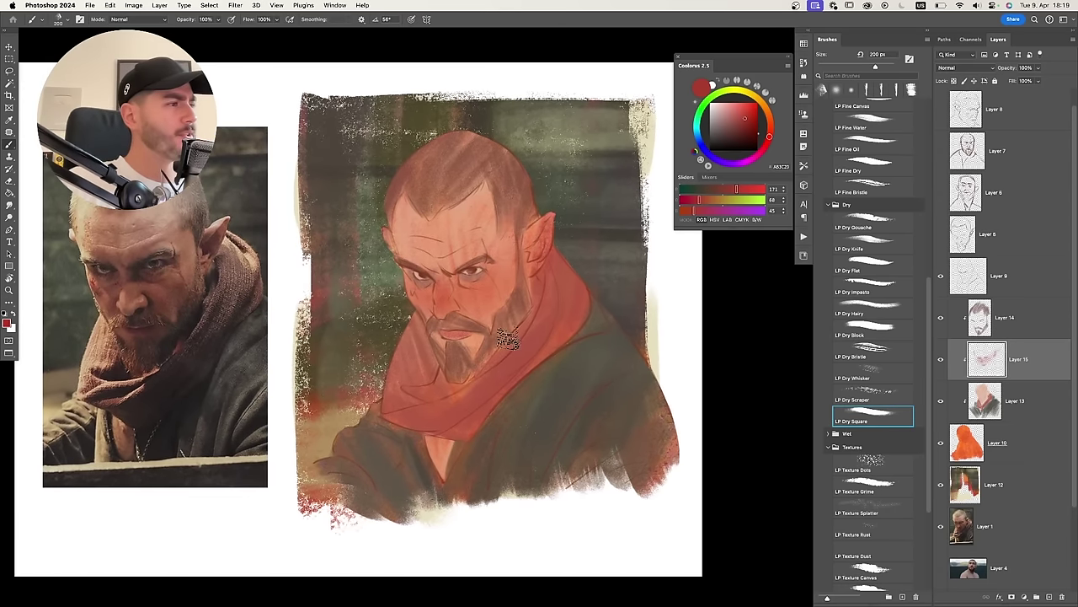
pyautogui.click(978, 276)
pyautogui.click(942, 277)
pyautogui.click(941, 276)
pyautogui.moveTo(598, 351); pyautogui.dragTo(578, 341)
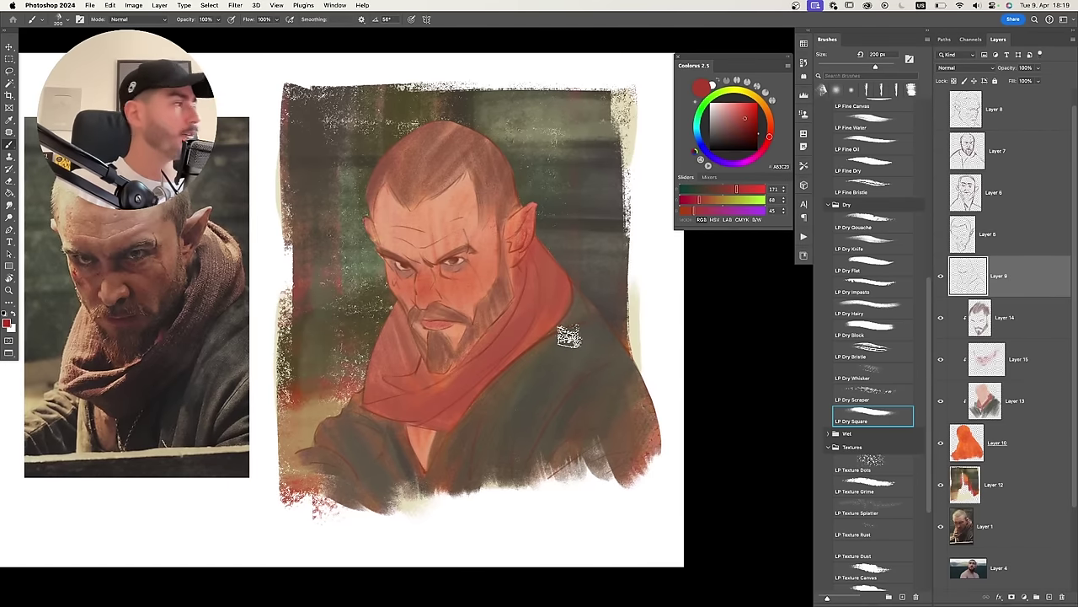
pyautogui.click(941, 276)
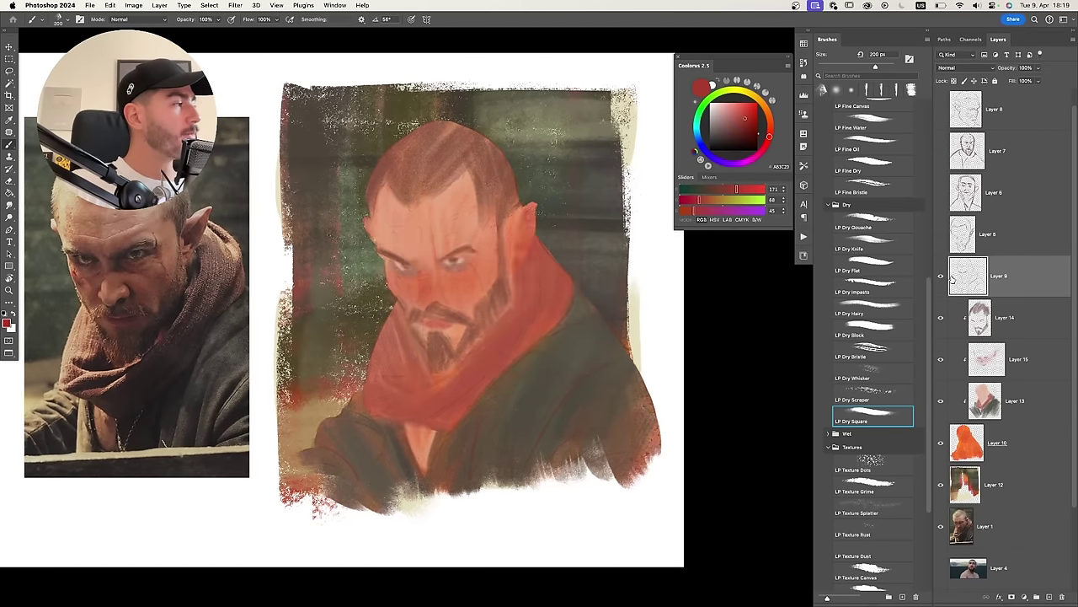
pyautogui.click(941, 277)
pyautogui.moveTo(1004, 275); pyautogui.dragTo(1006, 261)
pyautogui.press('super+z')
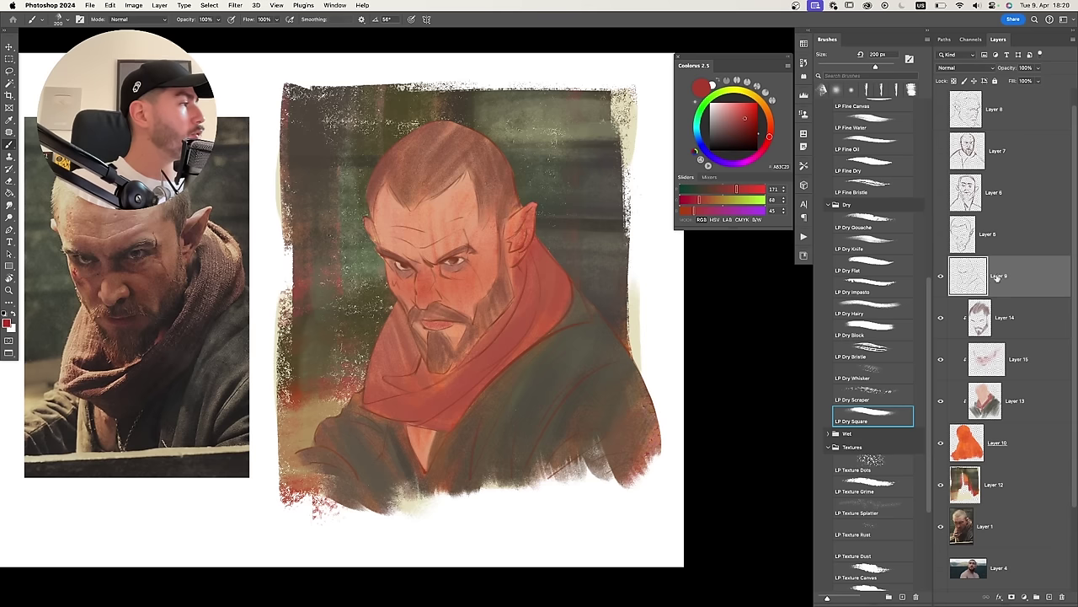
# Duplicate the line art layer, lock its transparent pixels and fill the lines with dark brown 250D0A.
pyautogui.press('super+j')
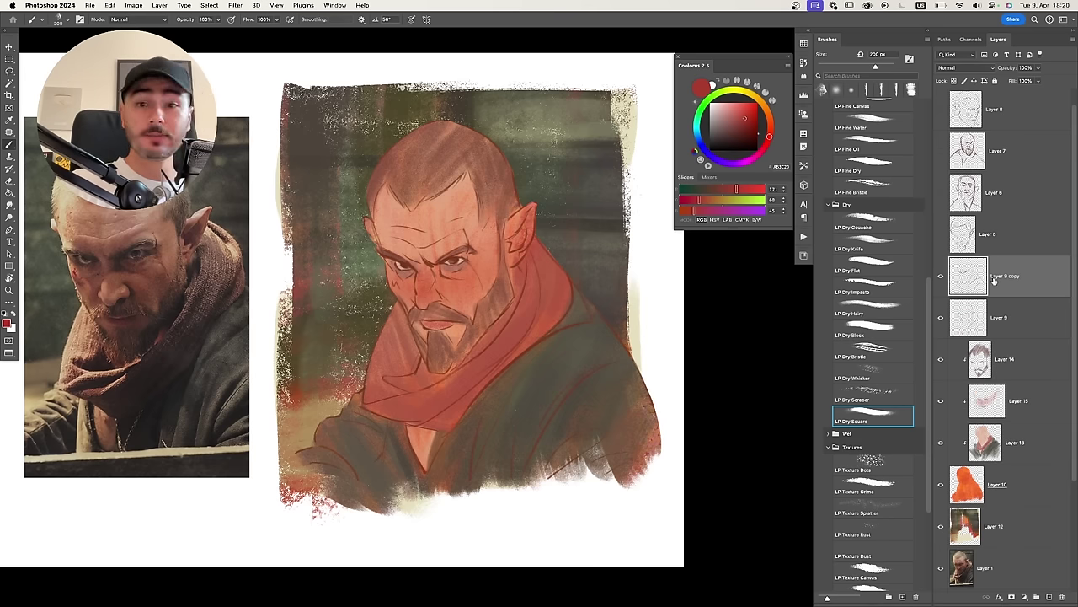
pyautogui.click(745, 143)
pyautogui.press('/')
pyautogui.hotkey('alt', 'BackSpace')
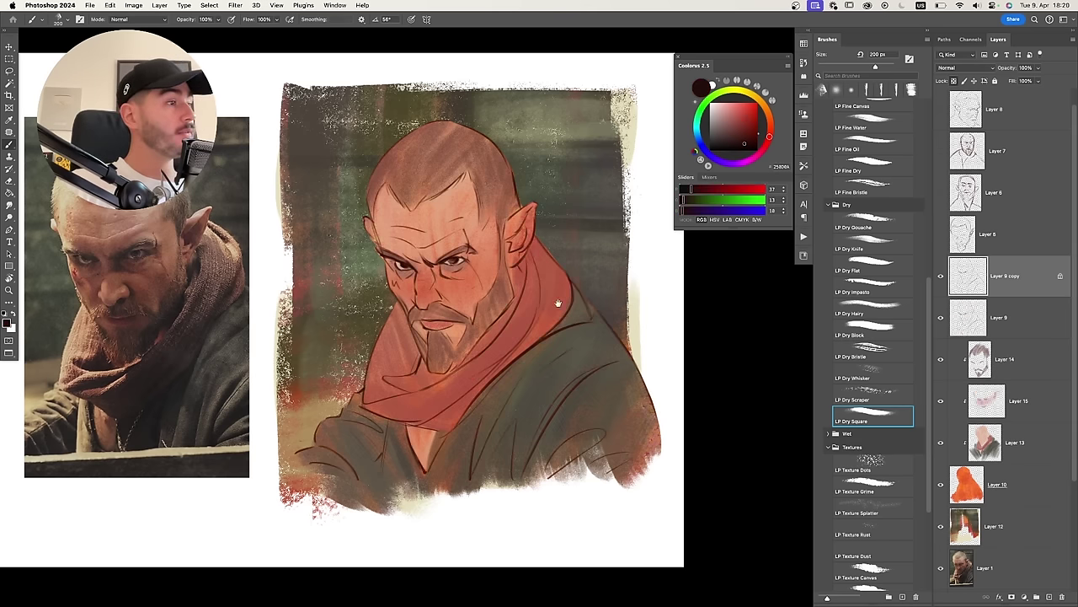
# Try filling the duplicated line art with red, and refill it with dark brown 250E0B.
pyautogui.moveTo(559, 301); pyautogui.dragTo(497, 293)
pyautogui.moveTo(570, 282); pyautogui.dragTo(569, 275)
pyautogui.moveTo(570, 275); pyautogui.dragTo(583, 260)
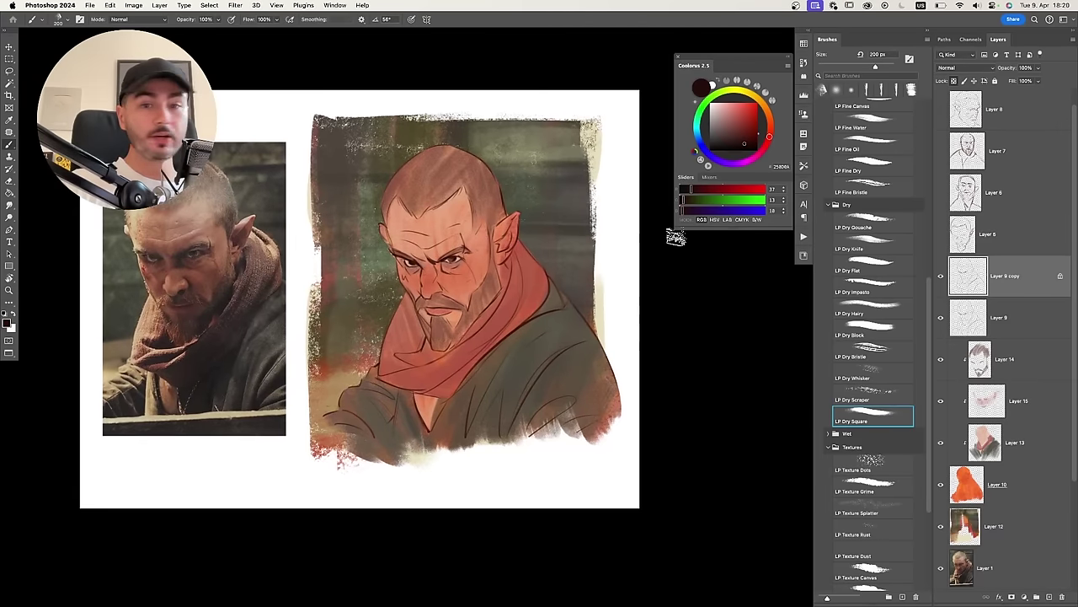
pyautogui.moveTo(608, 337); pyautogui.dragTo(618, 327)
pyautogui.moveTo(567, 305); pyautogui.dragTo(585, 305)
pyautogui.moveTo(581, 314); pyautogui.dragTo(570, 337)
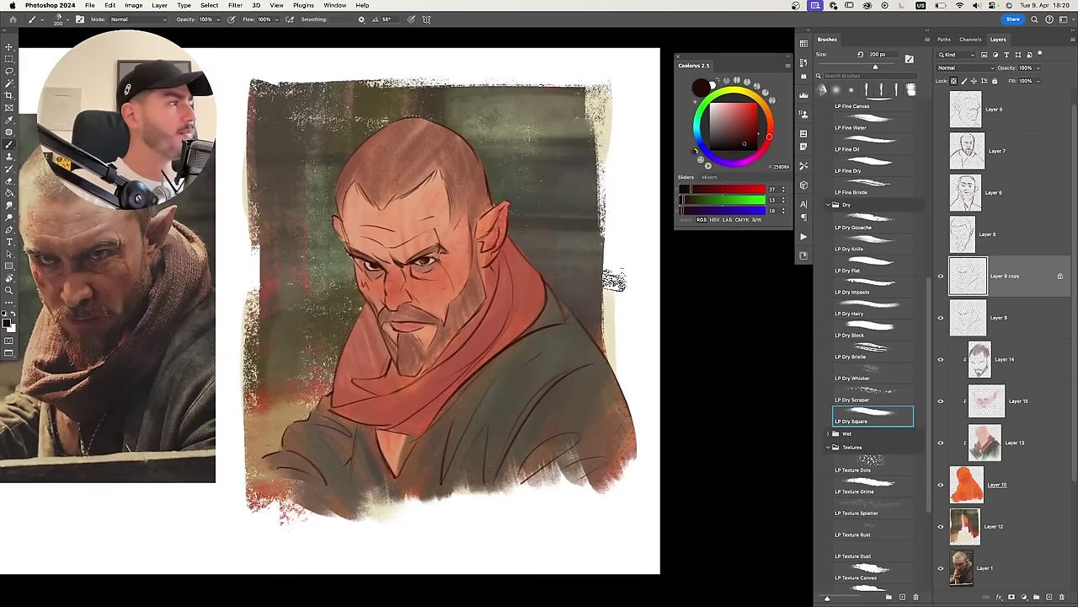
pyautogui.moveTo(751, 142); pyautogui.dragTo(748, 126)
pyautogui.hotkey('alt', 'BackSpace')
pyautogui.click(742, 143)
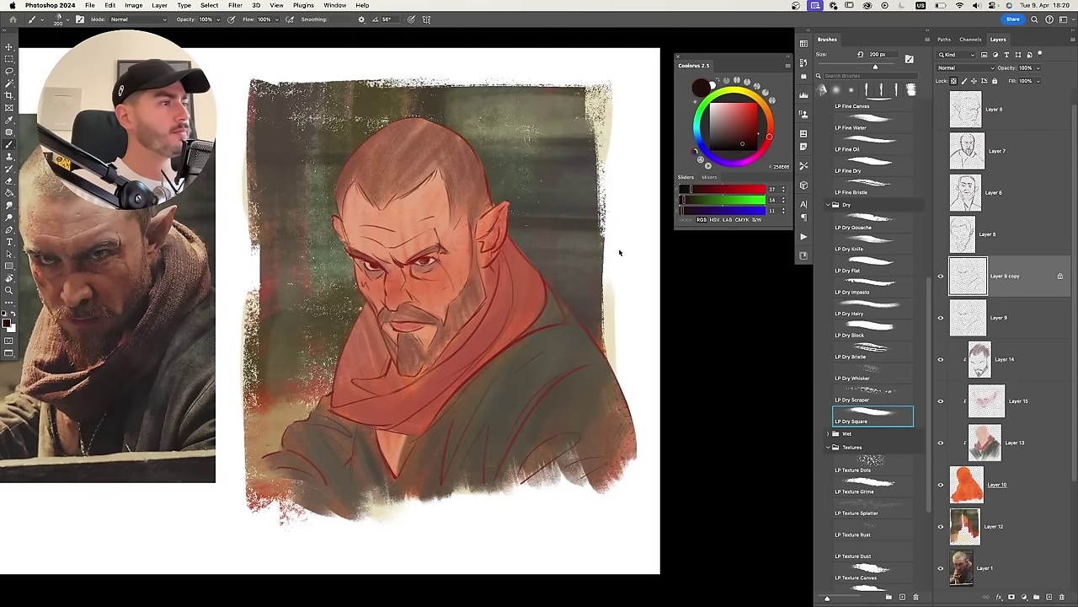
pyautogui.hotkey('alt', 'BackSpace')
# Compare the whole portrait with the dark line art copy hidden and shown.
pyautogui.moveTo(557, 311)
pyautogui.mouseDown()
pyautogui.moveTo(531, 309)
pyautogui.moveTo(569, 261)
pyautogui.mouseUp()
pyautogui.scroll(-3, 569, 259)
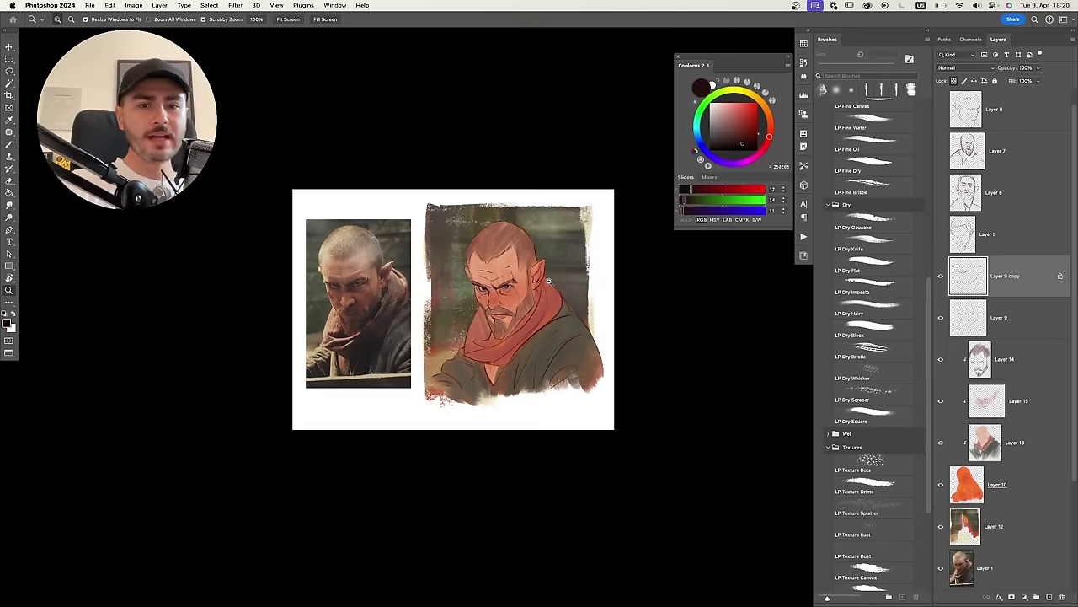
pyautogui.scroll(2, 576, 275)
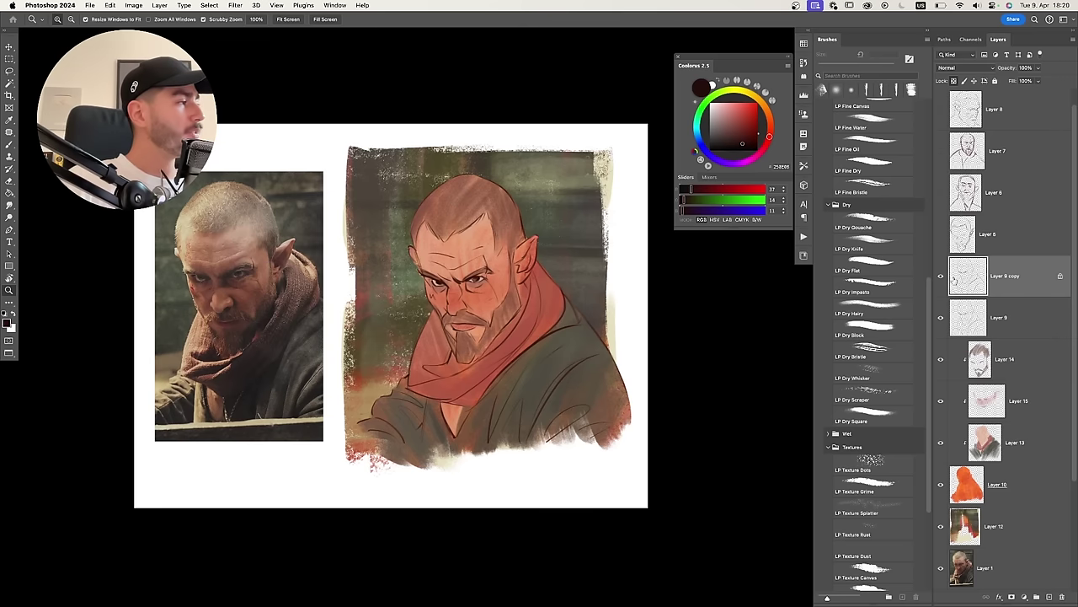
pyautogui.click(941, 276)
pyautogui.click(941, 276)
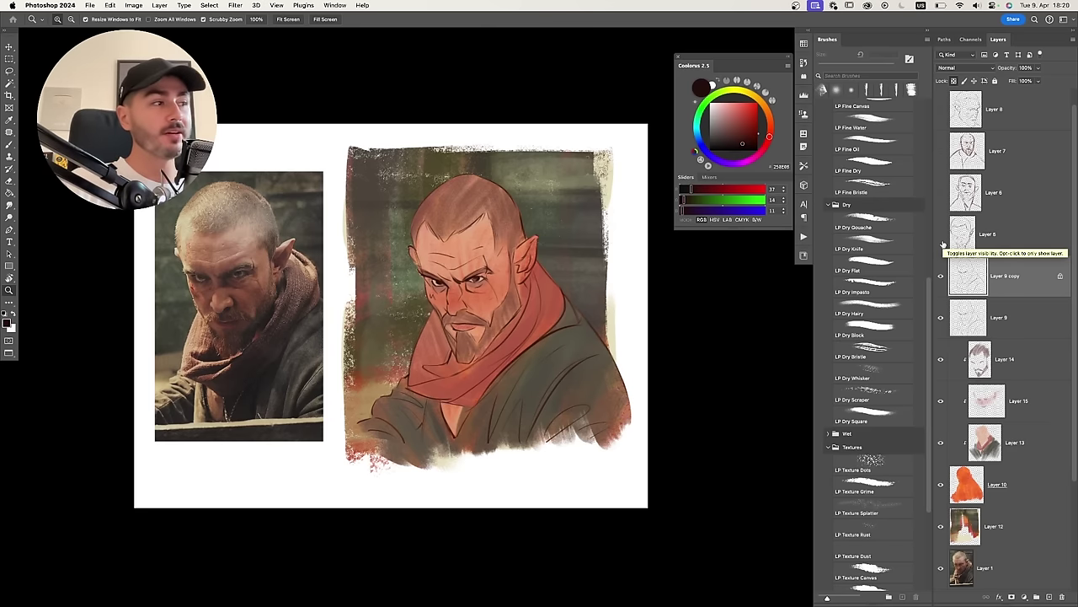
# Check the values of the portrait and the reference photo in a greyscale proof view.
pyautogui.moveTo(520, 309); pyautogui.dragTo(545, 303)
pyautogui.moveTo(544, 299); pyautogui.dragTo(549, 320)
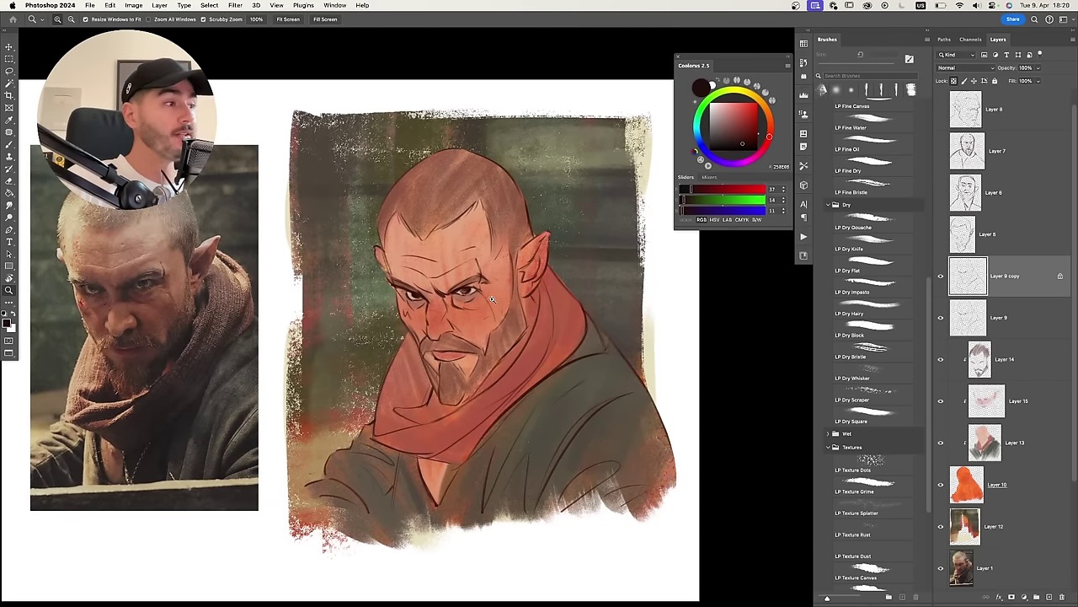
pyautogui.scroll(-1, 492, 299)
pyautogui.press('super+y')
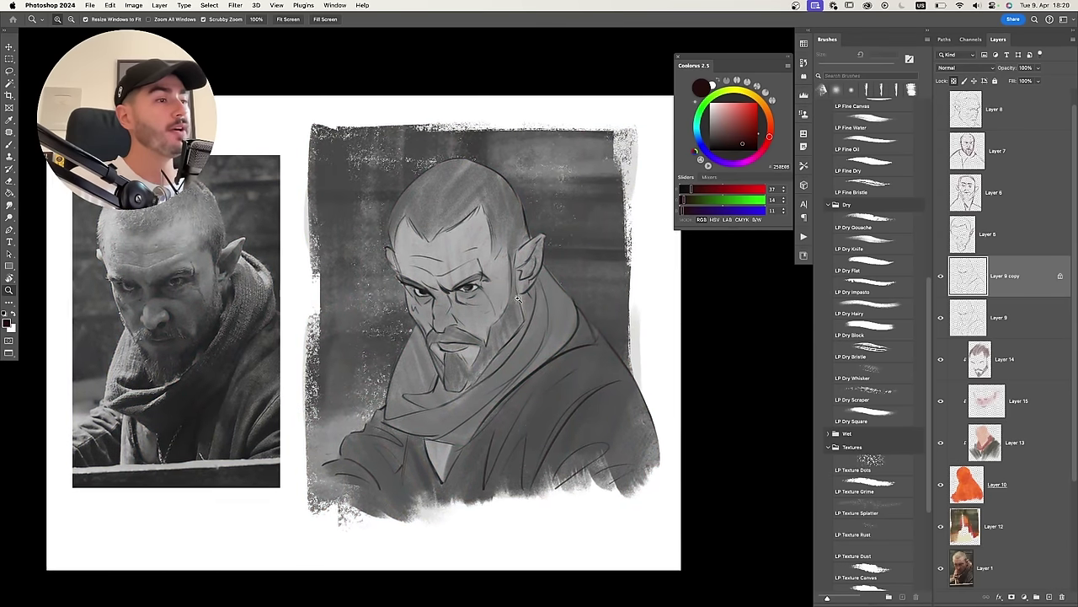
pyautogui.moveTo(519, 285); pyautogui.dragTo(485, 292)
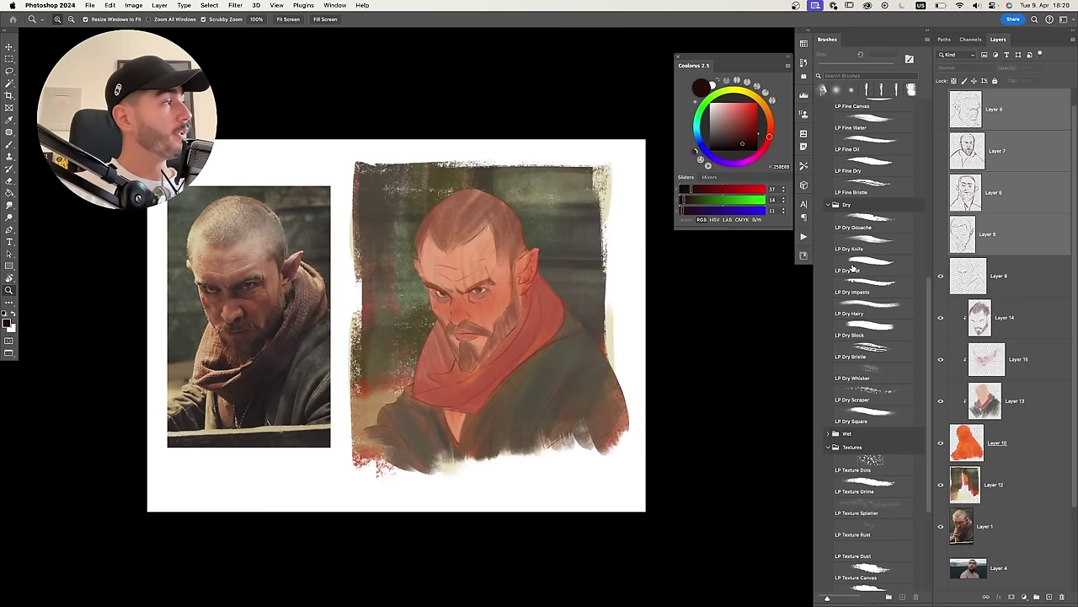
# Group the four sketch layers above Layer 9 and name the group "sketches".
pyautogui.hotkey('ctrl', 'g')
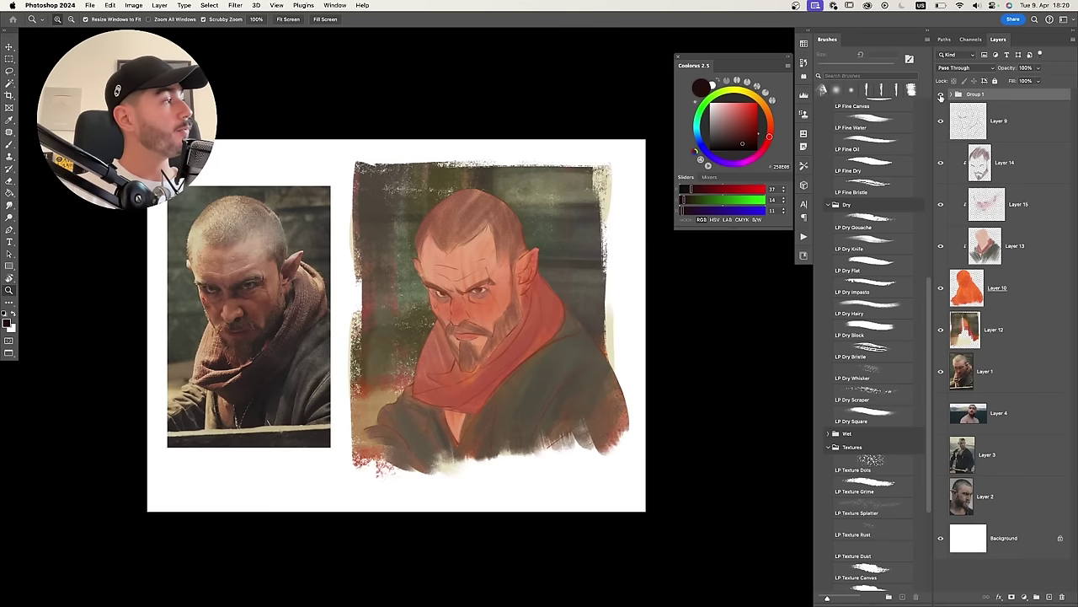
pyautogui.doubleClick(975, 94)
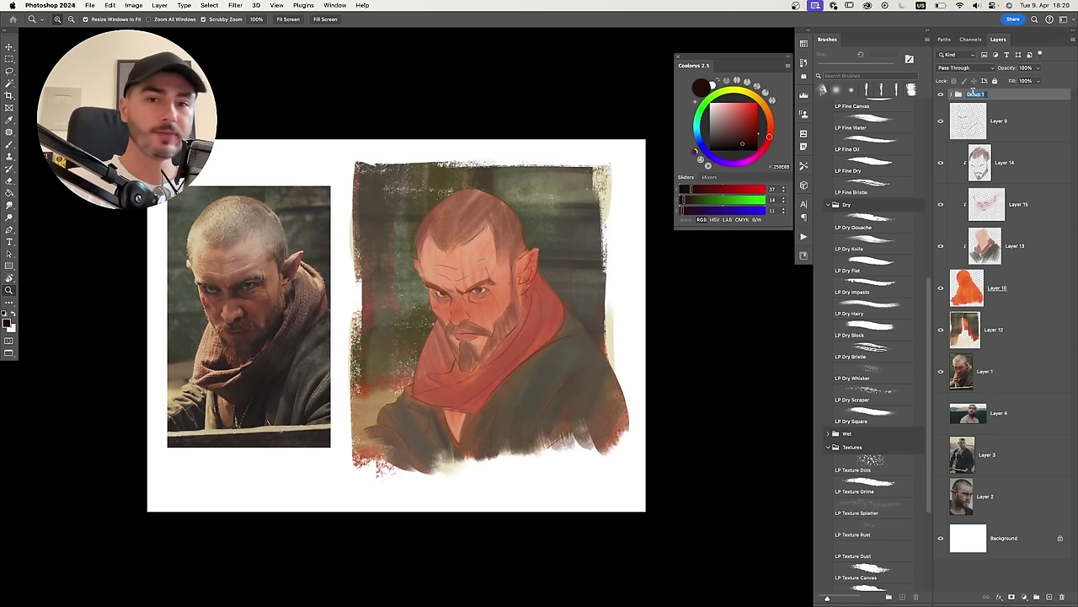
pyautogui.write('sketches')
pyautogui.press('Return')
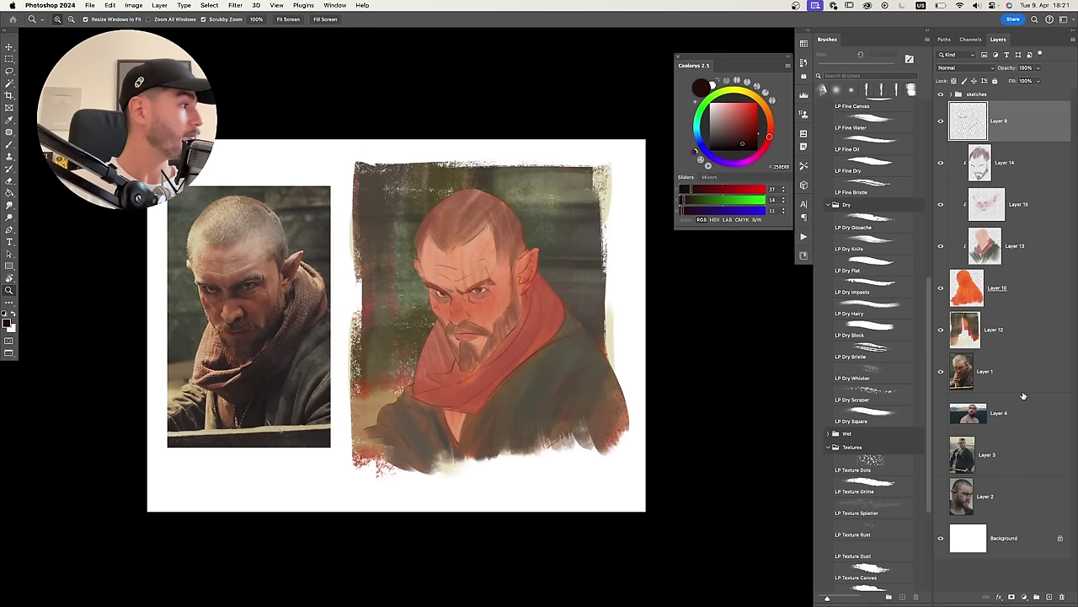
# Group the reference photo layers from Layer 1 down to Layer 2 and name the group "references".
pyautogui.click(995, 372)
pyautogui.keyDown('shift'); pyautogui.click(988, 496); pyautogui.keyUp('shift')
pyautogui.press('super+g')
pyautogui.doubleClick(978, 357)
pyautogui.write('references')
pyautogui.press('Return')
# Group the painting layers from Layer 9 down to Layer 12 as "1".
pyautogui.click(1000, 123)
pyautogui.keyDown('shift'); pyautogui.click(992, 329); pyautogui.keyUp('shift')
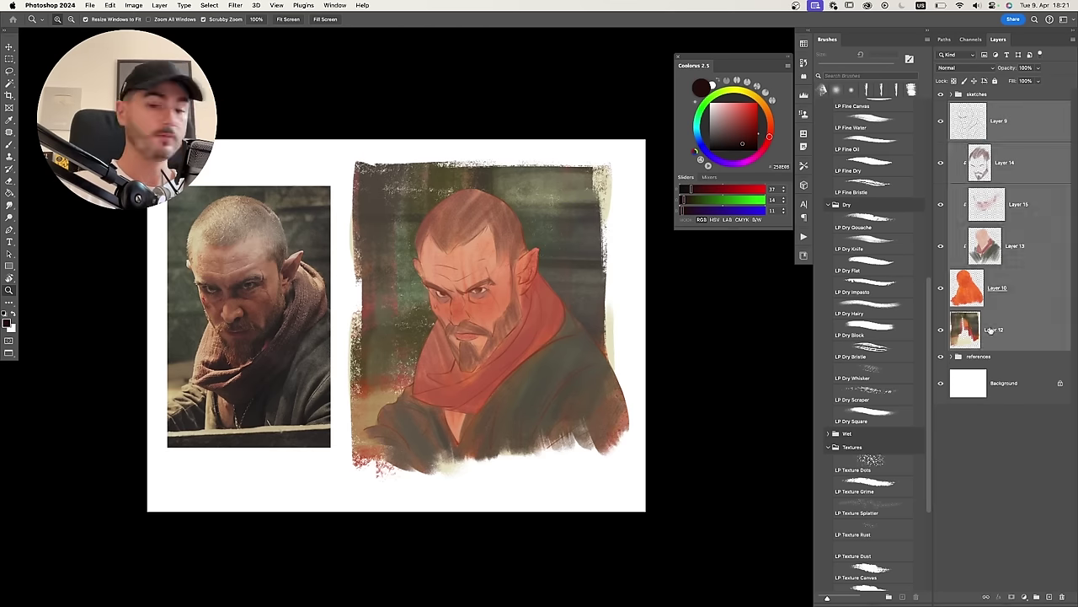
pyautogui.click(985, 96)
pyautogui.click(985, 106)
# Duplicate group 1, hide the original and rename the copy "2".
pyautogui.press('super+j')
pyautogui.click(941, 118)
pyautogui.doubleClick(973, 106)
pyautogui.write('2')
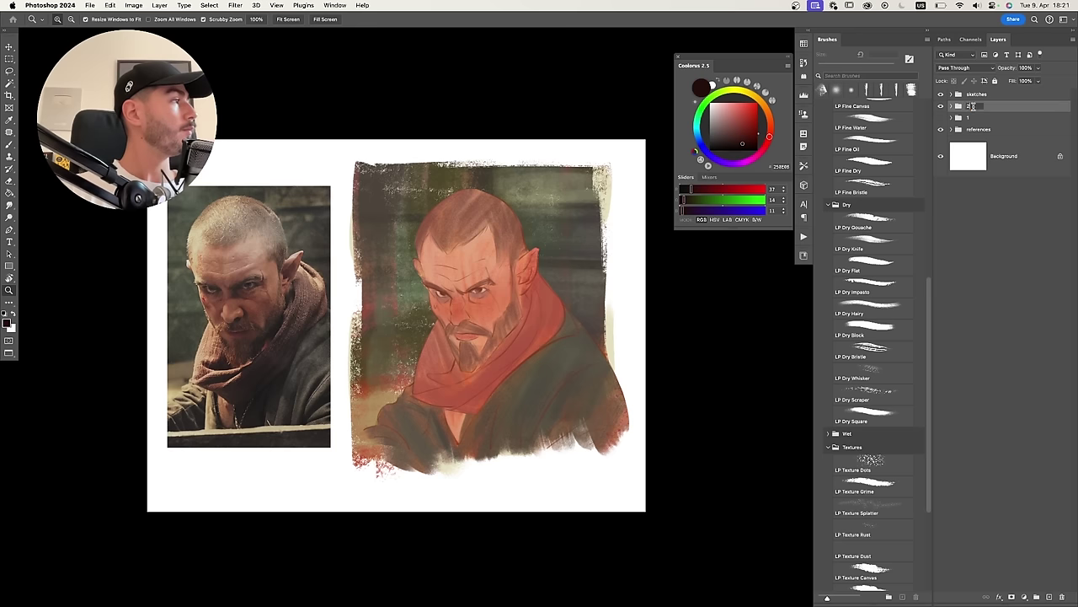
# Expand group 2 and select the line art on Layer 9 inside it.
pyautogui.click(982, 129)
pyautogui.click(951, 106)
pyautogui.click(1000, 133)
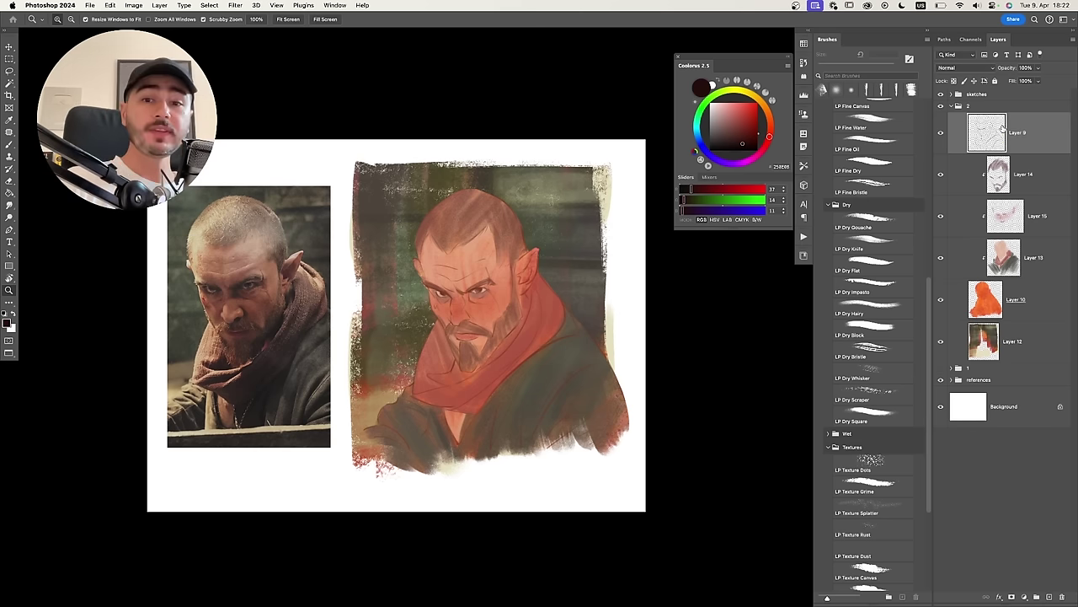
# Examine the painted face and scarf against the reference photo for differences in light and form.
pyautogui.scroll(2, 437, 319)
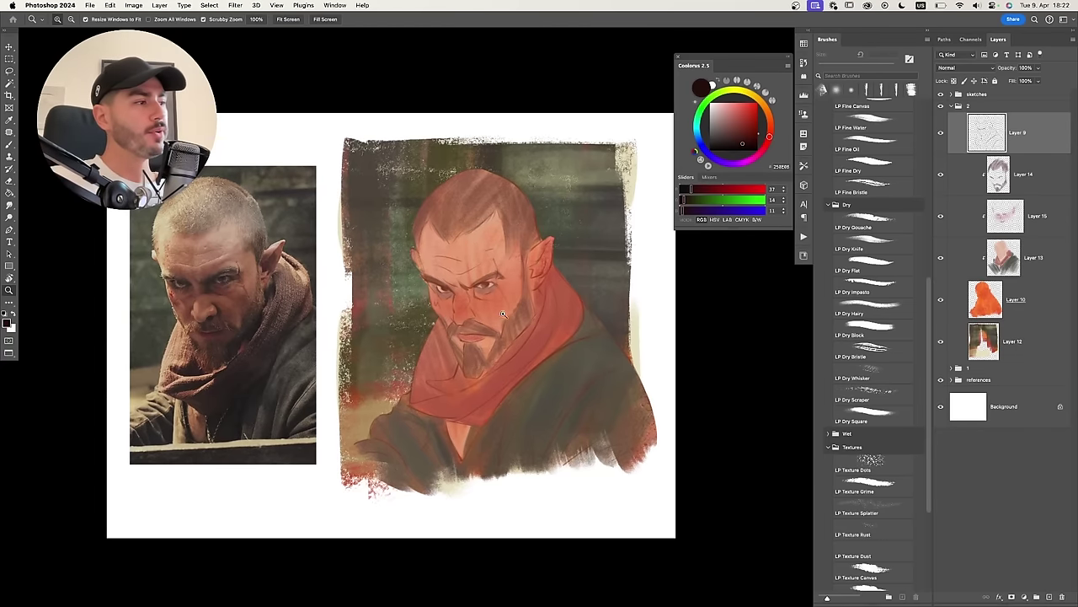
pyautogui.scroll(2, 503, 315)
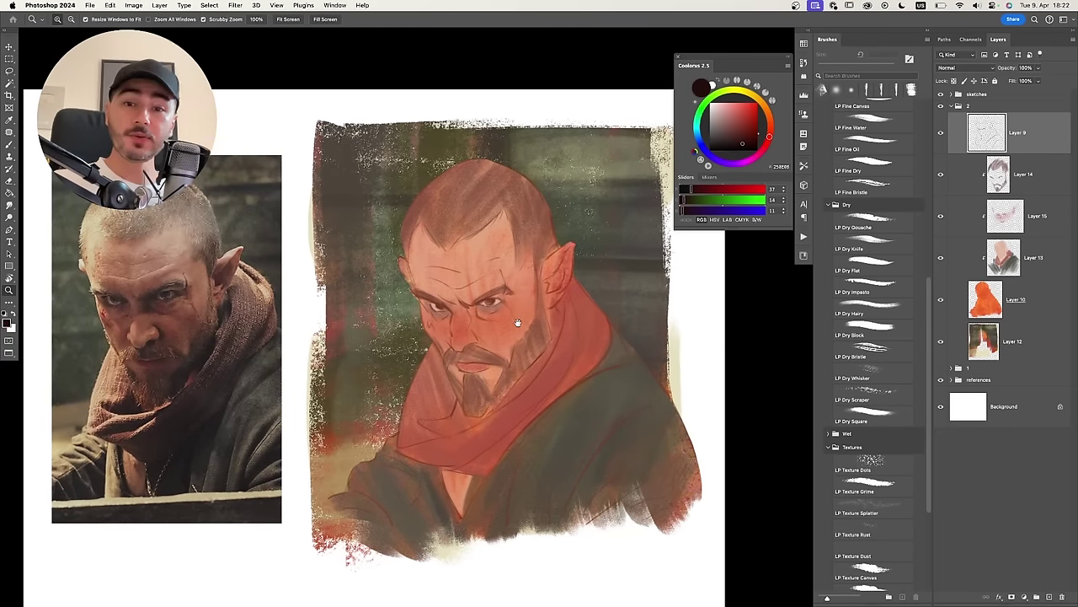
pyautogui.scroll(-2, 517, 323)
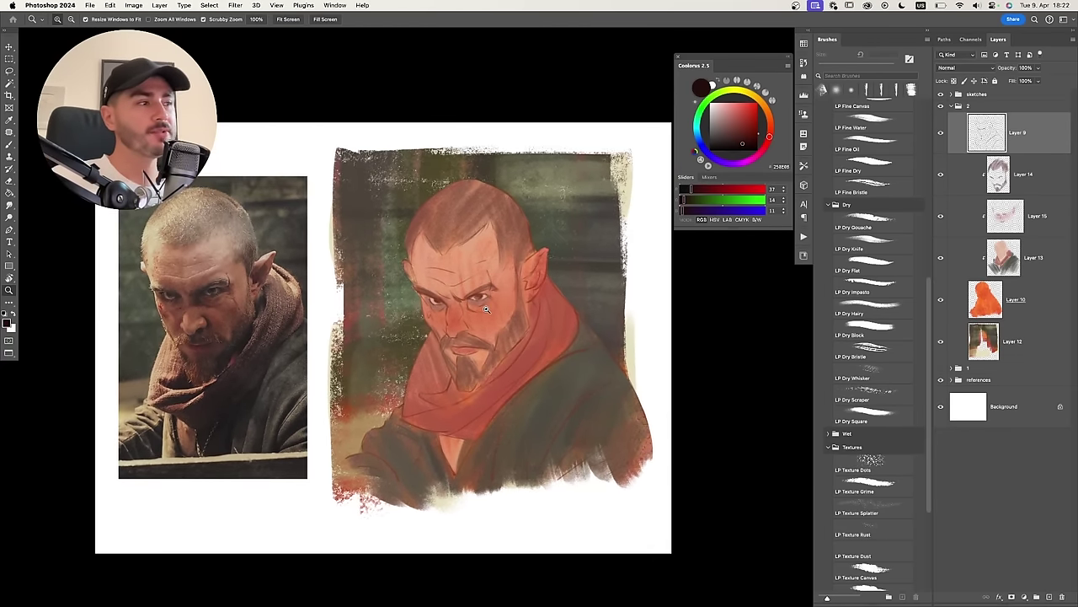
pyautogui.hscroll(-1, 506, 304)
pyautogui.press('b')
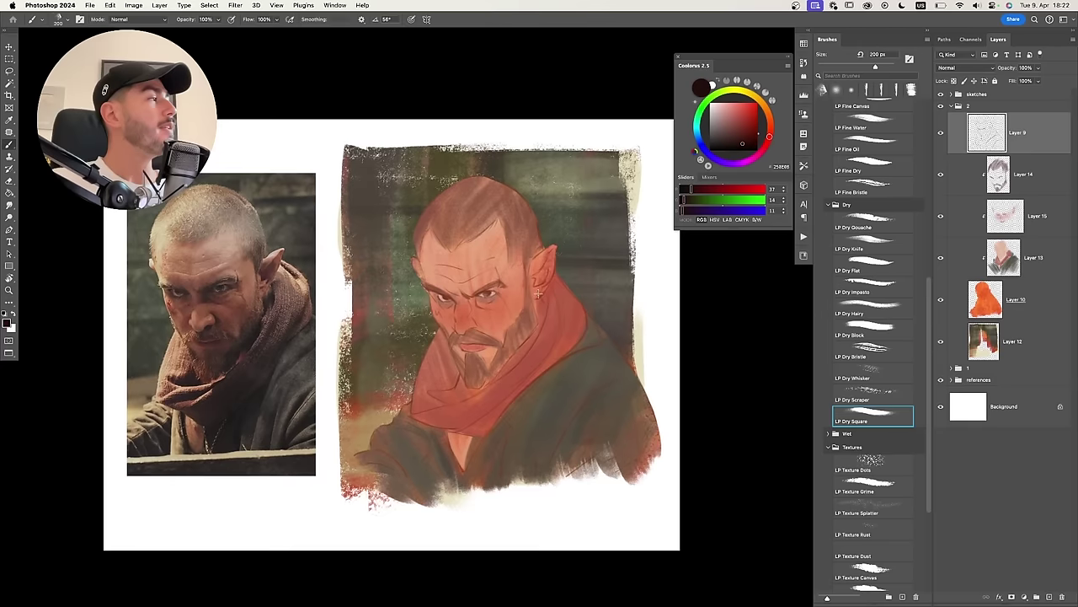
pyautogui.scroll(1, 385, 332)
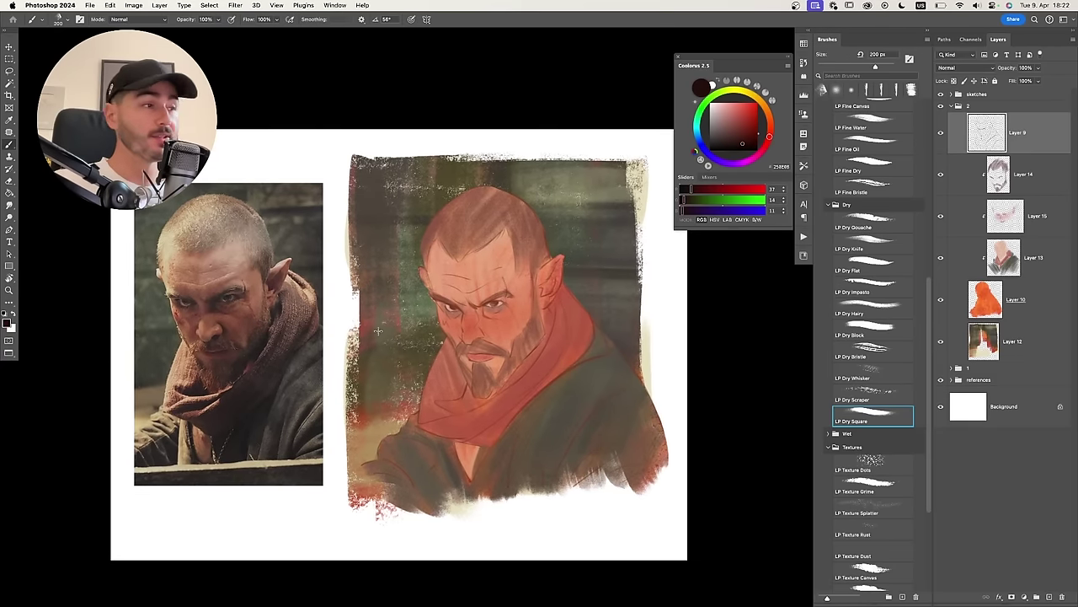
pyautogui.scroll(1, 412, 328)
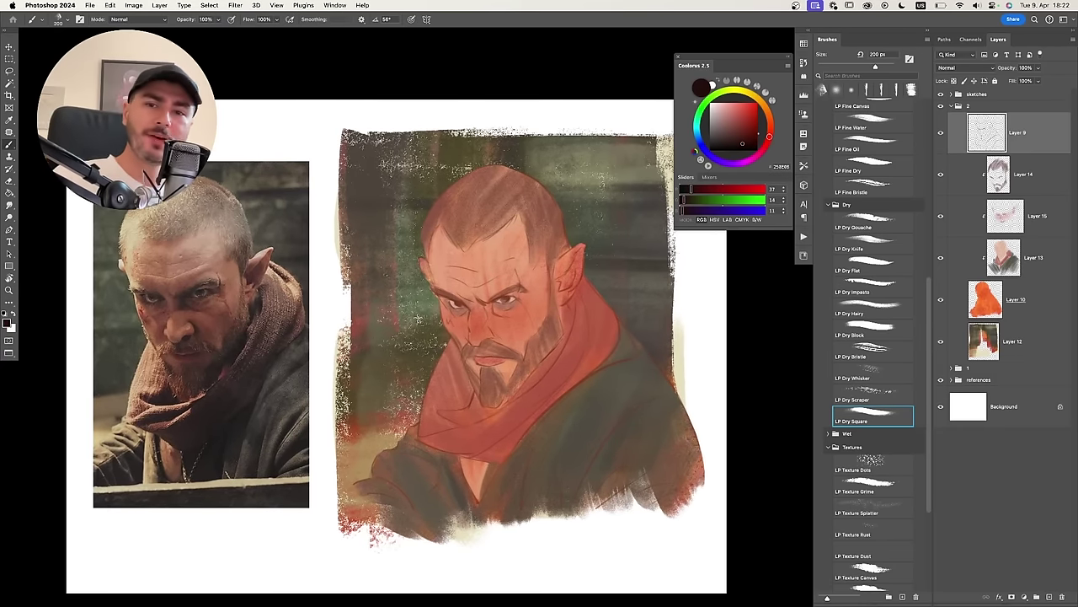
pyautogui.moveTo(516, 347); pyautogui.dragTo(588, 353)
pyautogui.moveTo(444, 327)
pyautogui.mouseDown()
pyautogui.moveTo(467, 315)
pyautogui.moveTo(506, 329)
pyautogui.moveTo(510, 317)
pyautogui.mouseUp()
pyautogui.moveTo(525, 363); pyautogui.dragTo(563, 375)
pyautogui.moveTo(540, 363)
pyautogui.mouseDown()
pyautogui.moveTo(516, 352)
pyautogui.moveTo(510, 374)
pyautogui.moveTo(522, 368)
pyautogui.mouseUp()
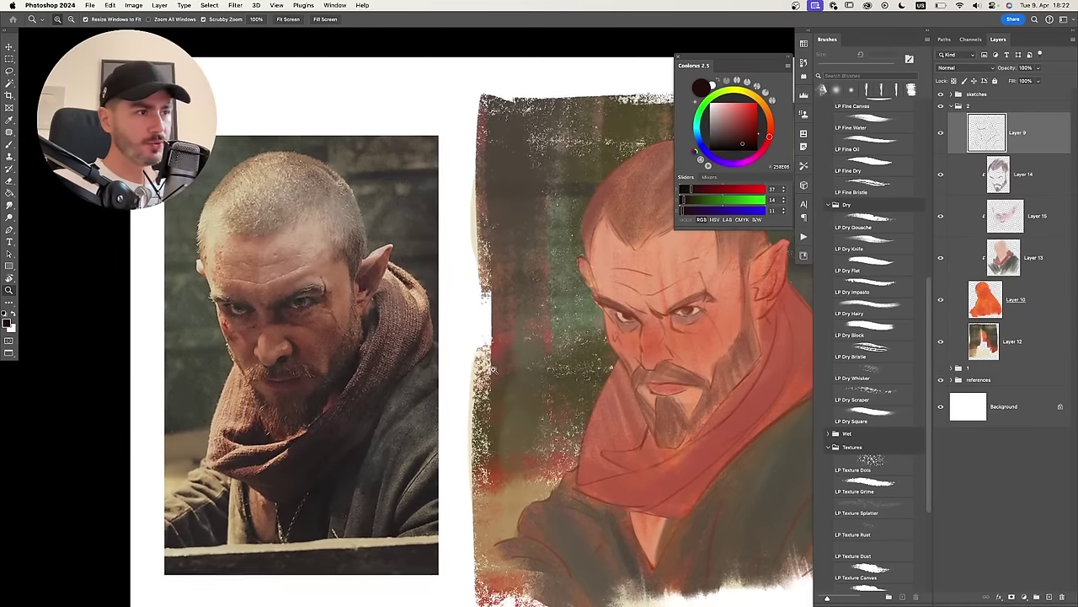
pyautogui.moveTo(446, 342); pyautogui.dragTo(560, 380)
pyautogui.moveTo(526, 367); pyautogui.dragTo(501, 352)
# Pick red D8432F as the painting colour and choose the LP Dry Knife brush.
pyautogui.click(747, 110)
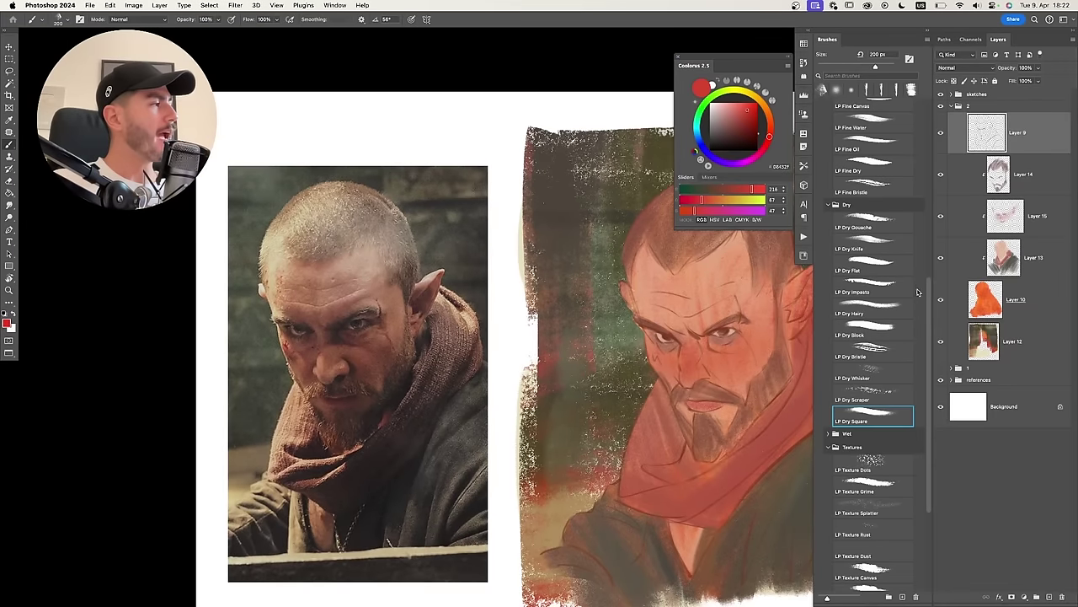
pyautogui.scroll(2, 902, 278)
pyautogui.click(886, 264)
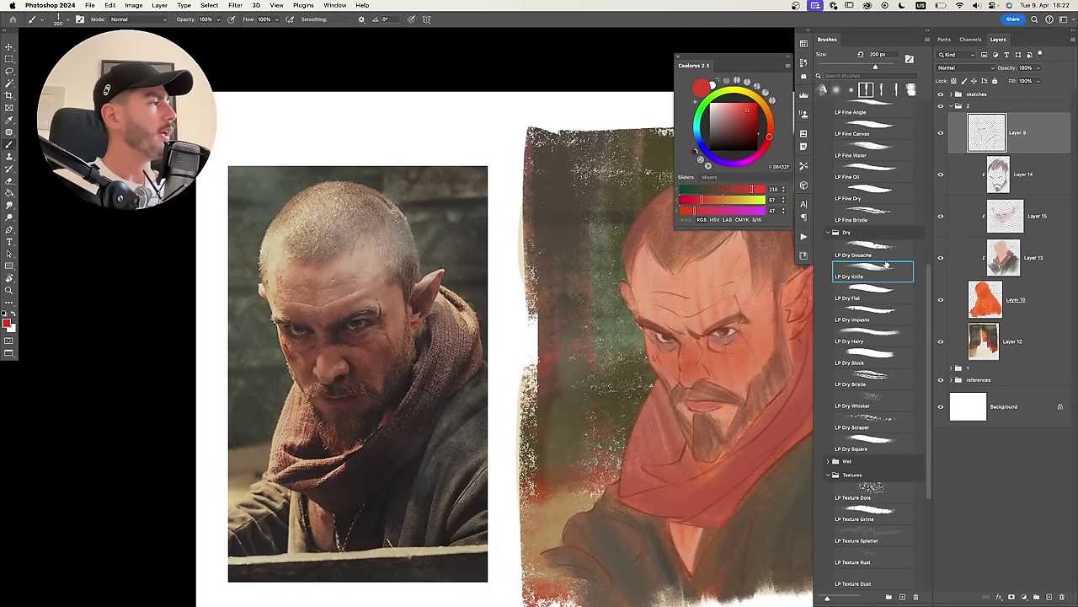
pyautogui.moveTo(929, 278); pyautogui.dragTo(929, 177)
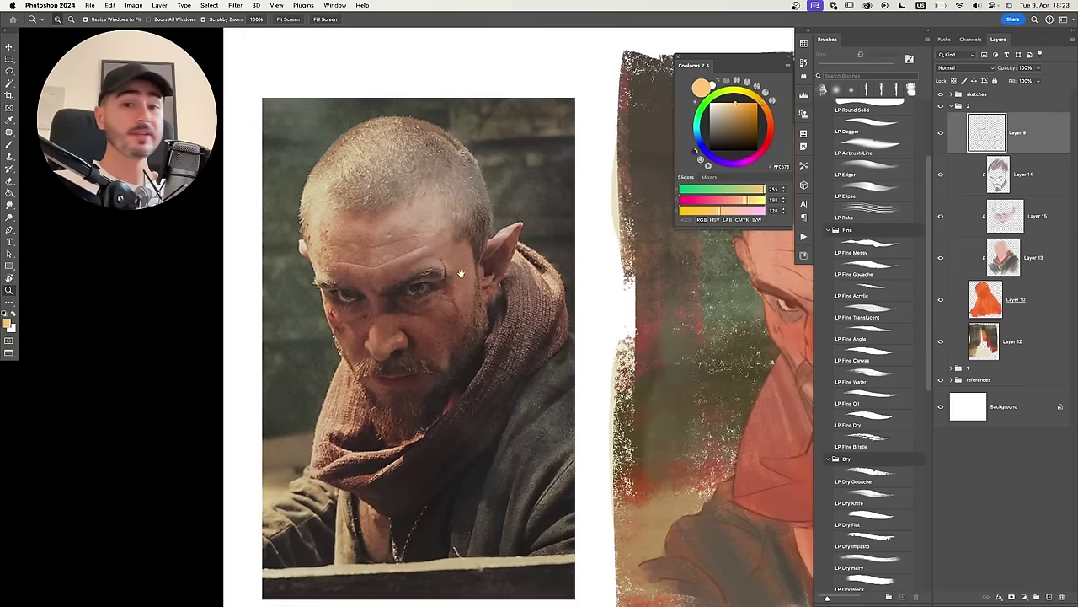
pyautogui.moveTo(460, 275)
pyautogui.mouseDown()
pyautogui.moveTo(463, 312)
pyautogui.moveTo(444, 304)
pyautogui.moveTo(459, 326)
pyautogui.mouseUp()
pyautogui.moveTo(458, 326); pyautogui.dragTo(451, 326)
pyautogui.moveTo(399, 270); pyautogui.dragTo(385, 246)
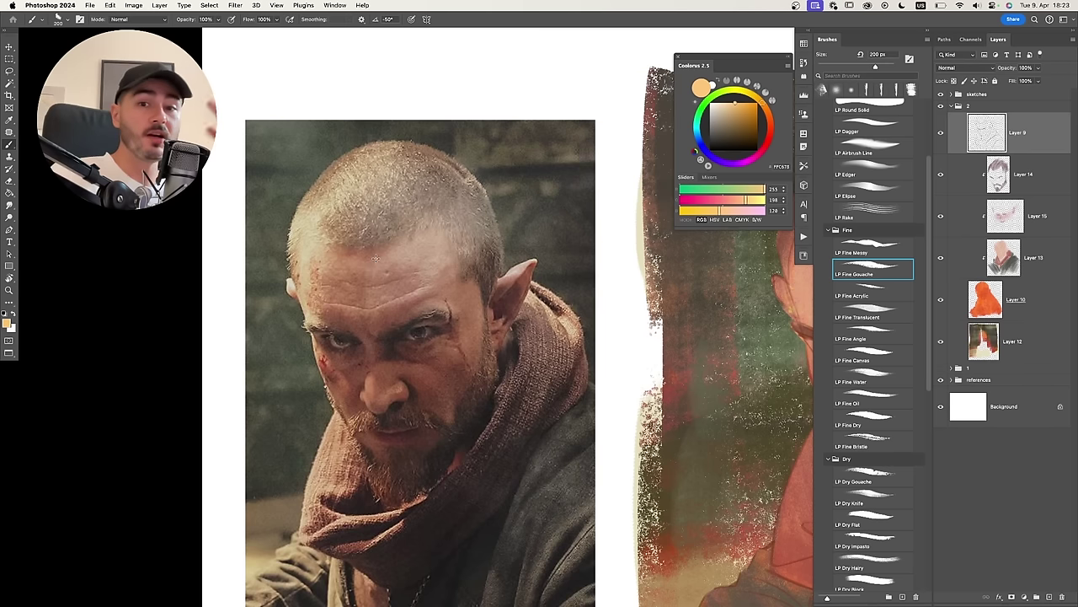
pyautogui.scroll(-1, 421, 287)
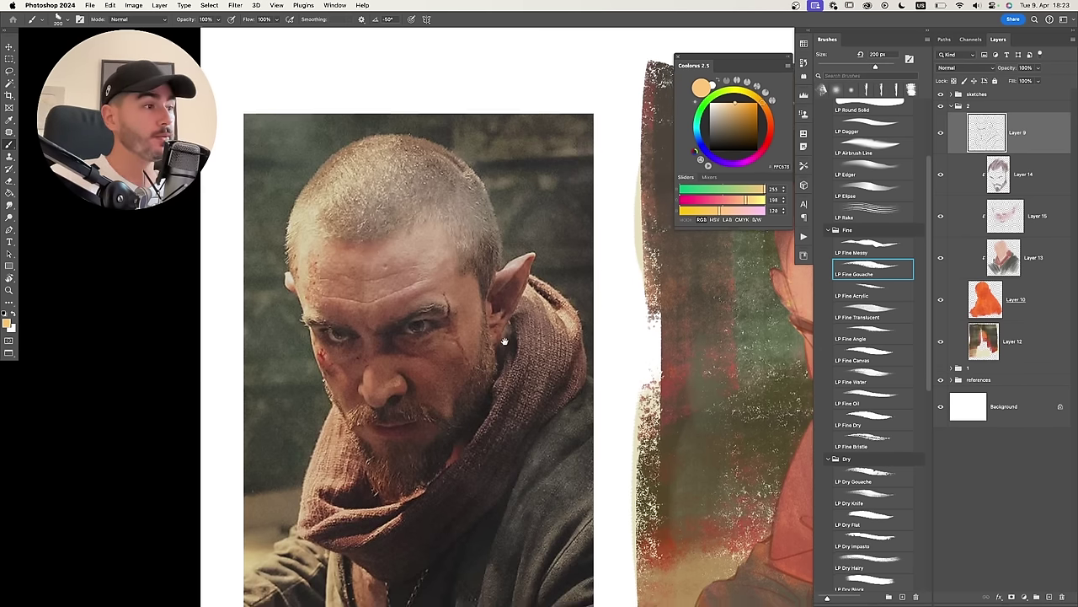
# Sketch a small light-orange lamp shape over the upper-left corner of the reference photo on Layer 9.
pyautogui.press('super+z')
pyautogui.moveTo(242, 68)
pyautogui.mouseDown()
pyautogui.moveTo(251, 118)
pyautogui.moveTo(227, 145)
pyautogui.moveTo(243, 135)
pyautogui.moveTo(228, 145)
pyautogui.moveTo(257, 183)
pyautogui.mouseUp()
pyautogui.press('[')
pyautogui.press('[')
pyautogui.press('[')
pyautogui.press('[')
pyautogui.press('[')
pyautogui.press('[')
pyautogui.press('super+z')
pyautogui.moveTo(252, 115)
pyautogui.mouseDown()
pyautogui.moveTo(286, 146)
pyautogui.moveTo(294, 137)
pyautogui.moveTo(261, 201)
pyautogui.mouseUp()
pyautogui.press('e')
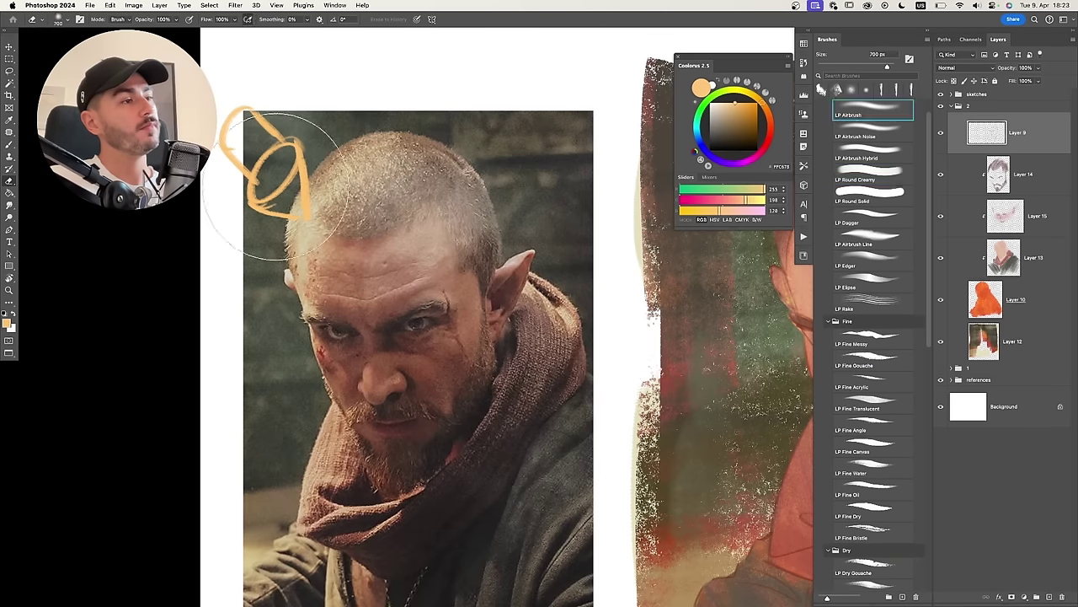
pyautogui.click(862, 175)
pyautogui.press('v')
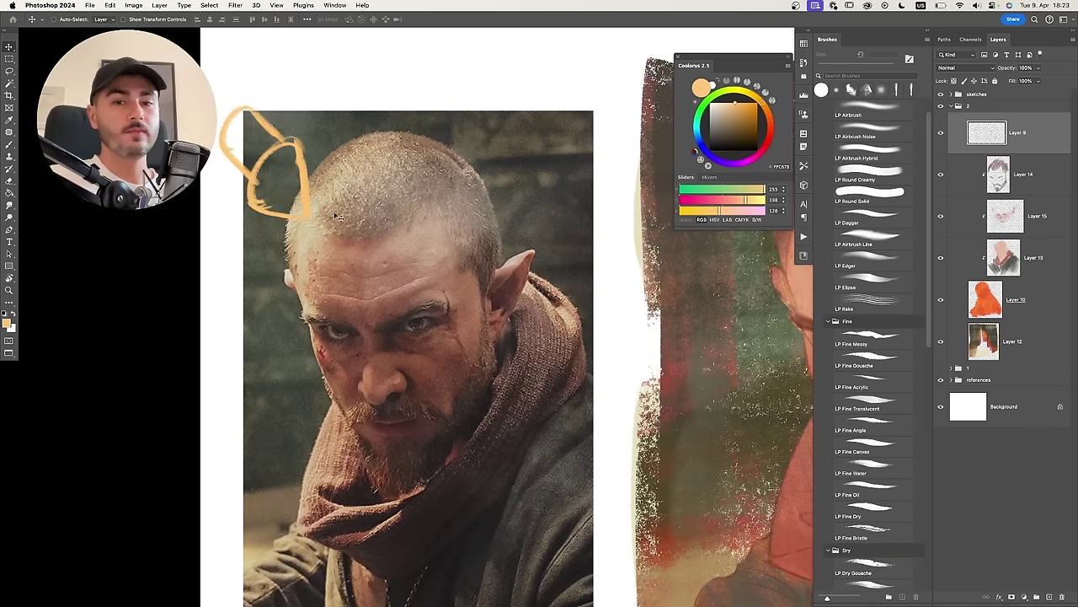
pyautogui.moveTo(457, 379); pyautogui.dragTo(452, 343)
pyautogui.press('super+z')
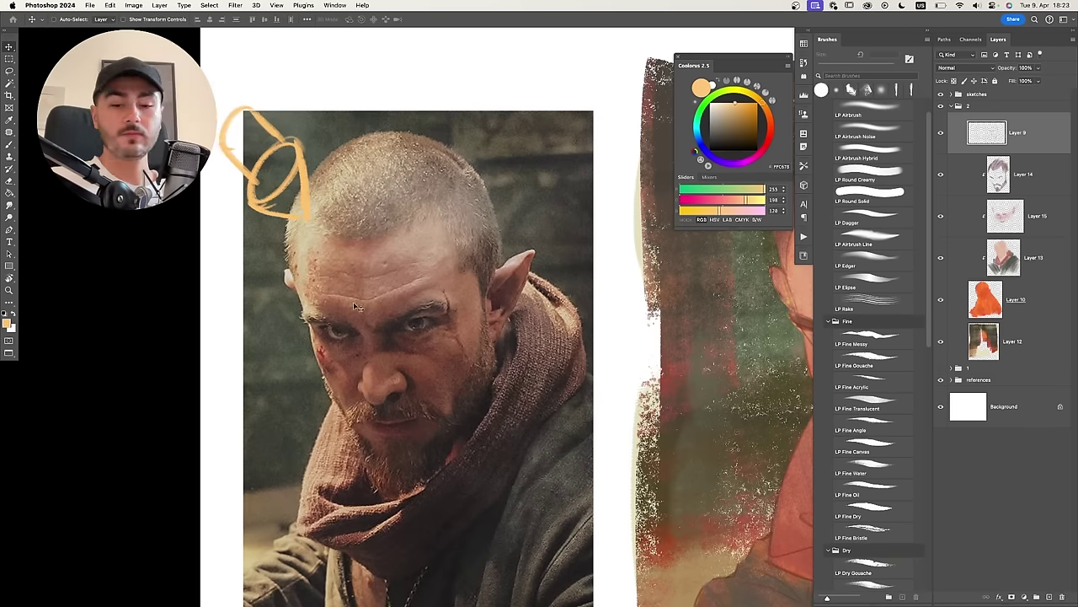
# Cut the lamp sketch onto its own layer and shift it slightly up and outward from the photo's corner.
pyautogui.press('m')
pyautogui.moveTo(200, 272); pyautogui.dragTo(348, 53)
pyautogui.press('super+shift+j')
pyautogui.press('v')
pyautogui.moveTo(362, 304); pyautogui.dragTo(345, 285)
# Draw a flat sky-light plane in blue-grey 7694A9 above the reference photo with the LP Fine Gouache brush.
pyautogui.press('b')
pyautogui.scroll(-2, 505, 279)
pyautogui.click(719, 130)
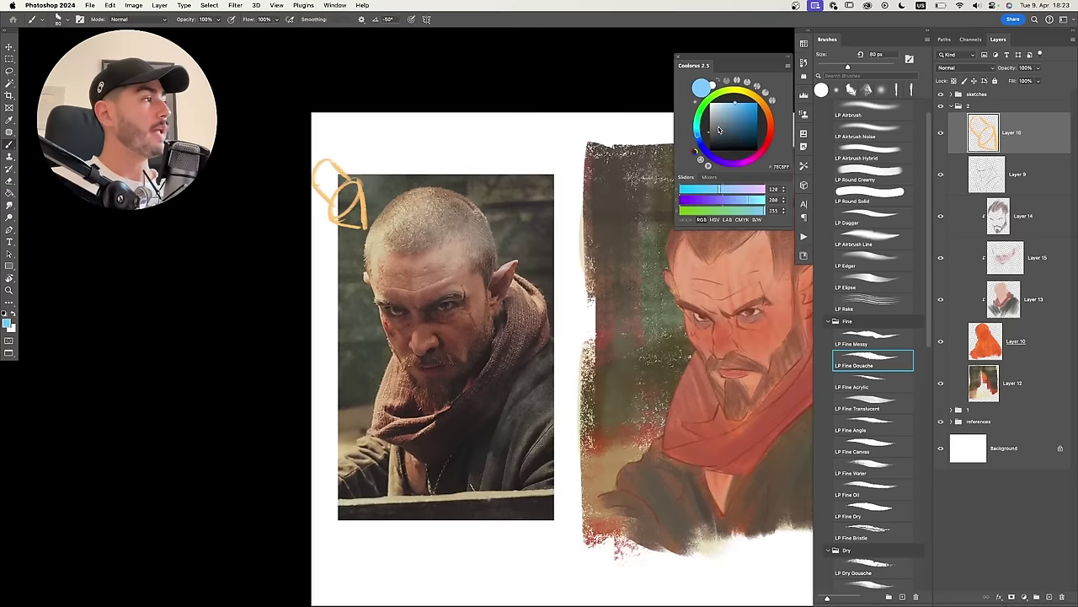
pyautogui.click(723, 118)
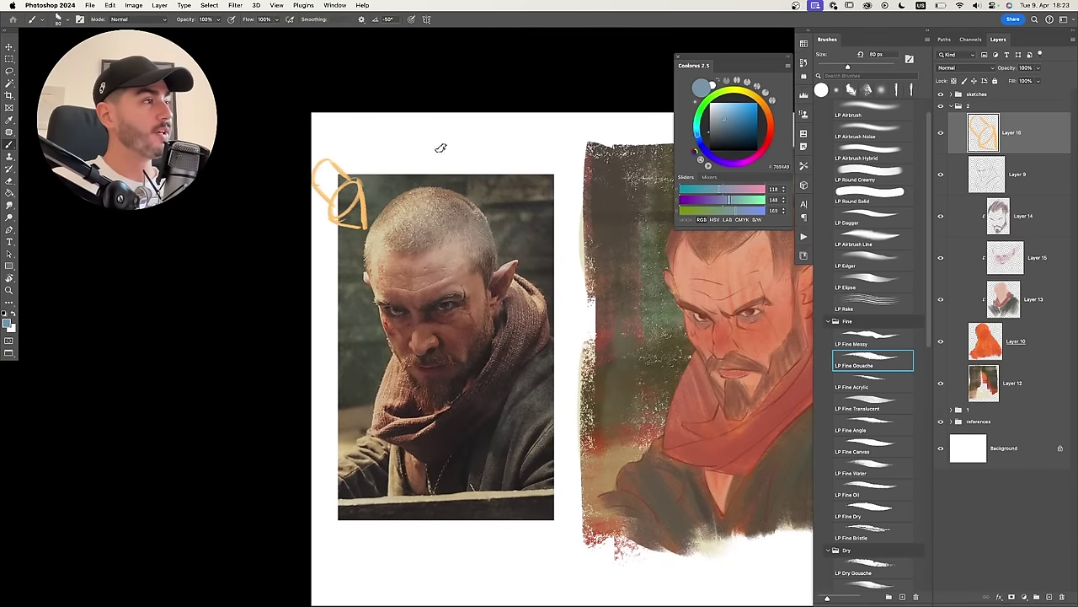
pyautogui.moveTo(440, 152)
pyautogui.mouseDown()
pyautogui.moveTo(549, 198)
pyautogui.moveTo(540, 194)
pyautogui.mouseUp()
pyautogui.press('super+z')
pyautogui.press('super+z')
pyautogui.moveTo(419, 154); pyautogui.dragTo(499, 140)
pyautogui.moveTo(539, 194); pyautogui.dragTo(594, 177)
pyautogui.press('super+z')
pyautogui.moveTo(499, 140)
pyautogui.mouseDown()
pyautogui.moveTo(608, 172)
pyautogui.moveTo(601, 181)
pyautogui.mouseUp()
# Draw slanted blue-grey light rays from the sky plane down over the man's head, ear and shoulder.
pyautogui.moveTo(444, 168); pyautogui.dragTo(469, 257)
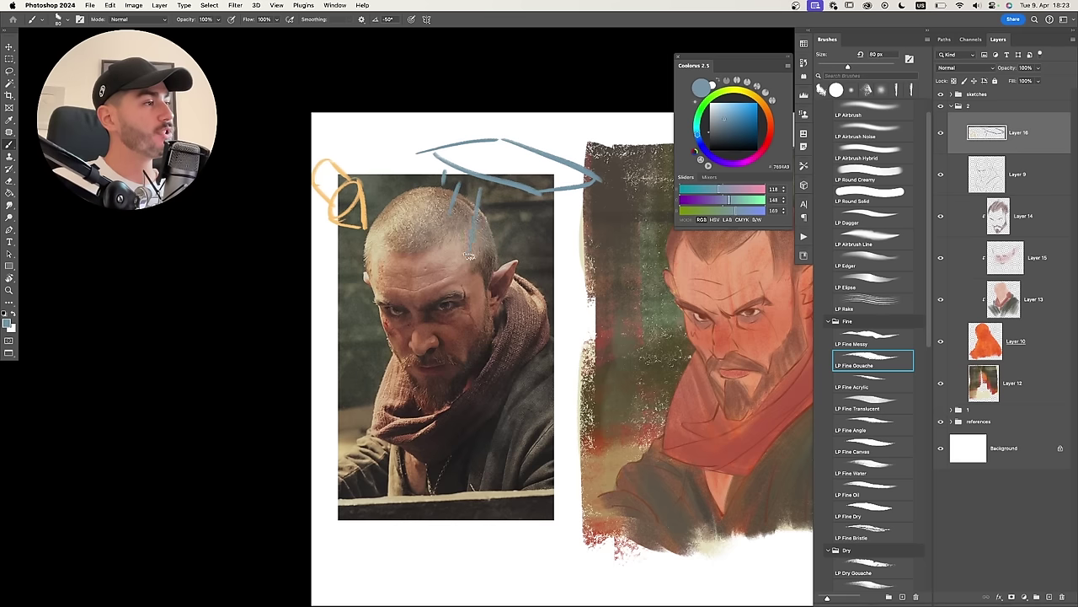
pyautogui.moveTo(516, 187); pyautogui.dragTo(499, 291)
pyautogui.moveTo(556, 206); pyautogui.dragTo(523, 378)
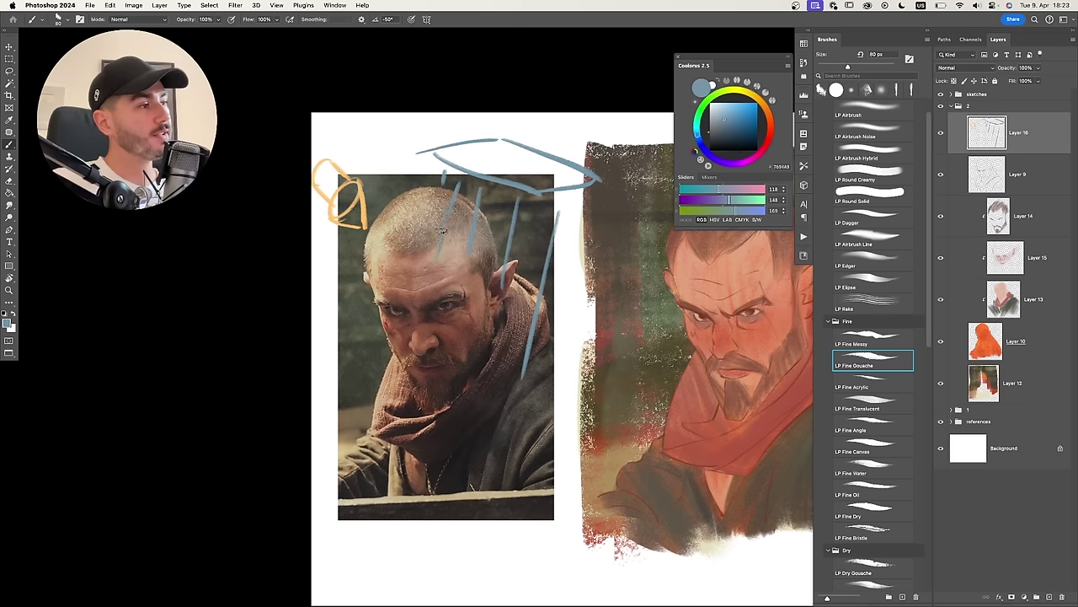
pyautogui.moveTo(451, 205); pyautogui.dragTo(430, 276)
pyautogui.moveTo(513, 389); pyautogui.dragTo(500, 448)
pyautogui.press('super+z')
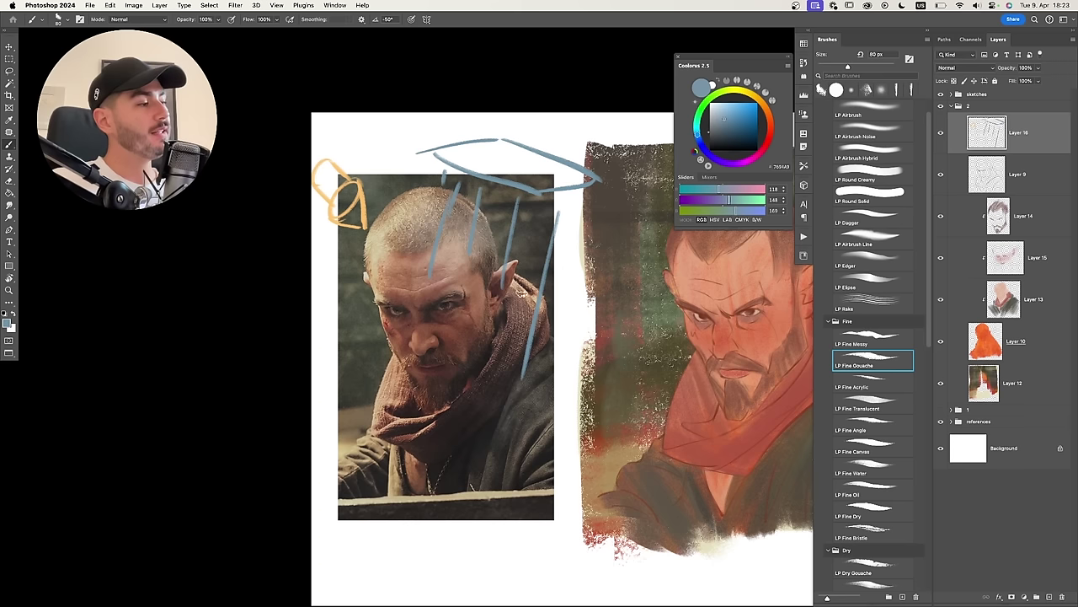
pyautogui.moveTo(519, 320); pyautogui.dragTo(492, 451)
pyautogui.moveTo(583, 209); pyautogui.dragTo(556, 362)
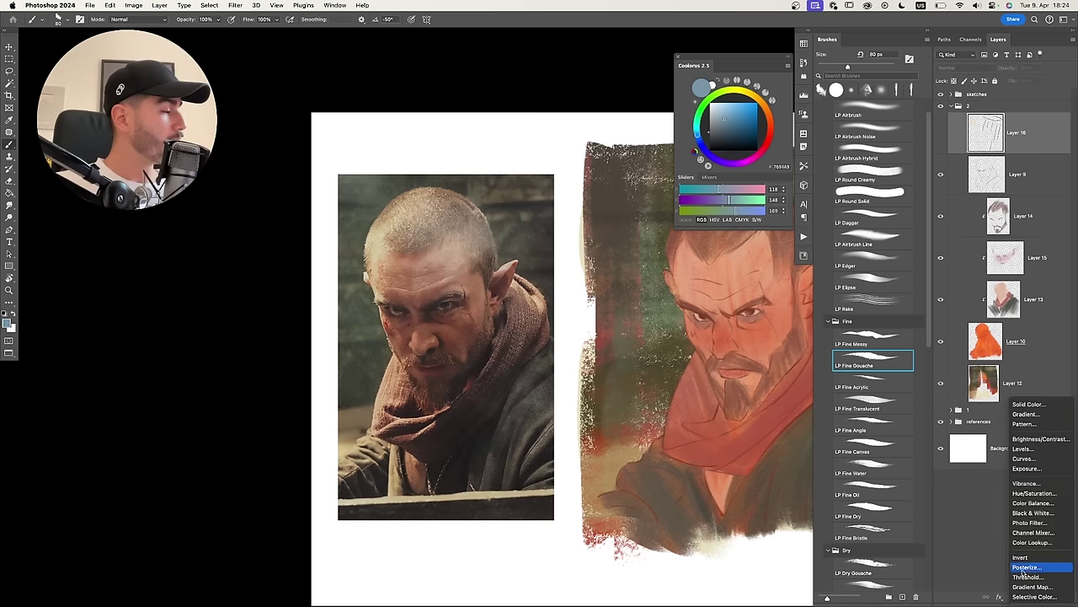
# Add a Threshold adjustment layer above the light sketch and set its level to 110.
pyautogui.click(992, 563)
pyautogui.click(1024, 596)
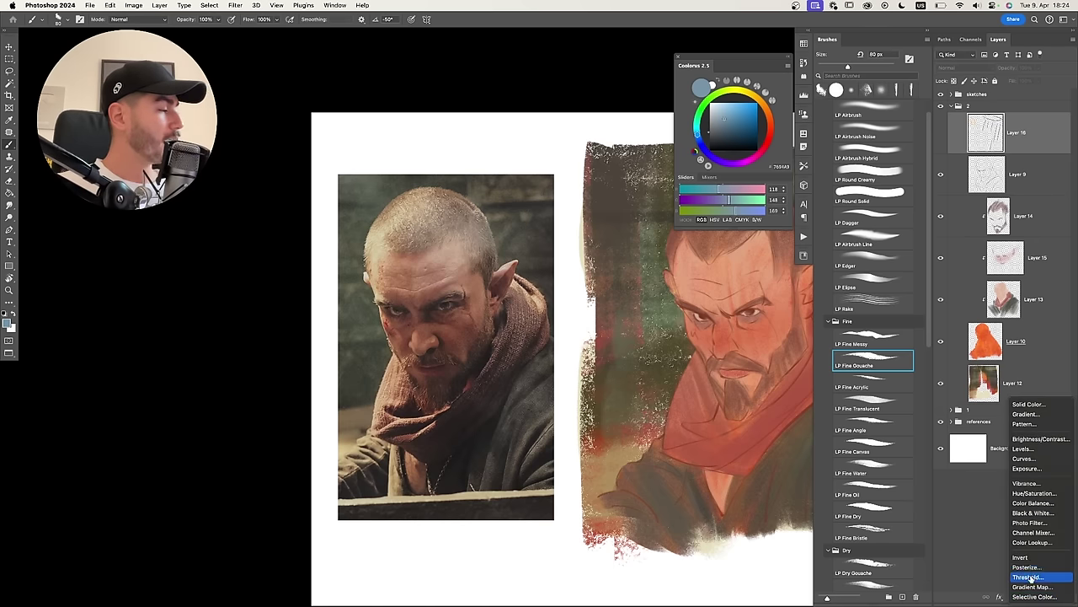
pyautogui.click(1030, 577)
pyautogui.moveTo(703, 356); pyautogui.dragTo(677, 357)
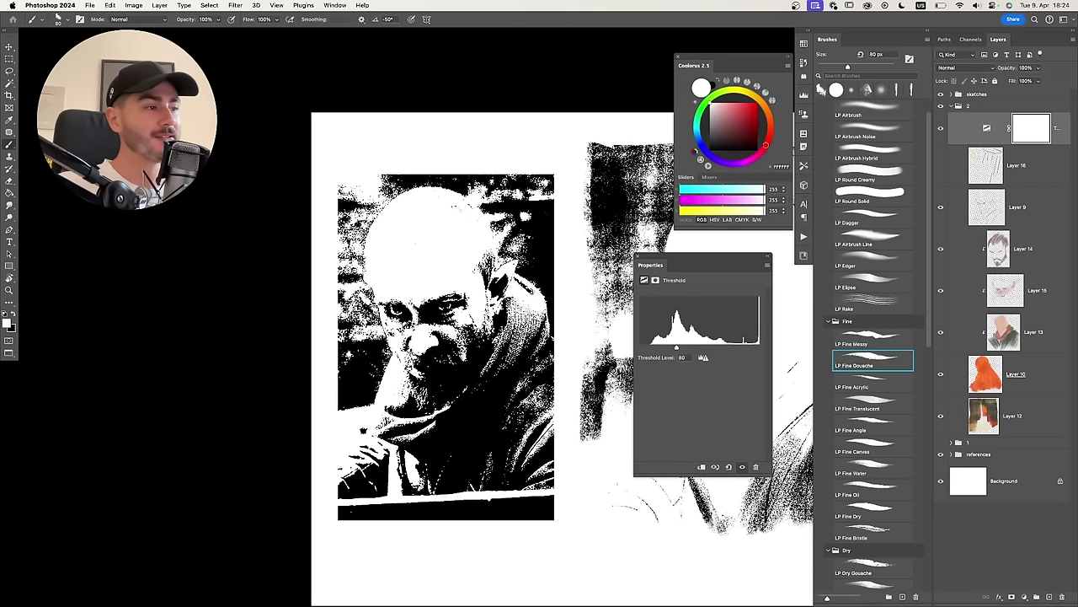
pyautogui.moveTo(678, 347)
pyautogui.mouseDown()
pyautogui.moveTo(693, 347)
pyautogui.moveTo(684, 350)
pyautogui.mouseUp()
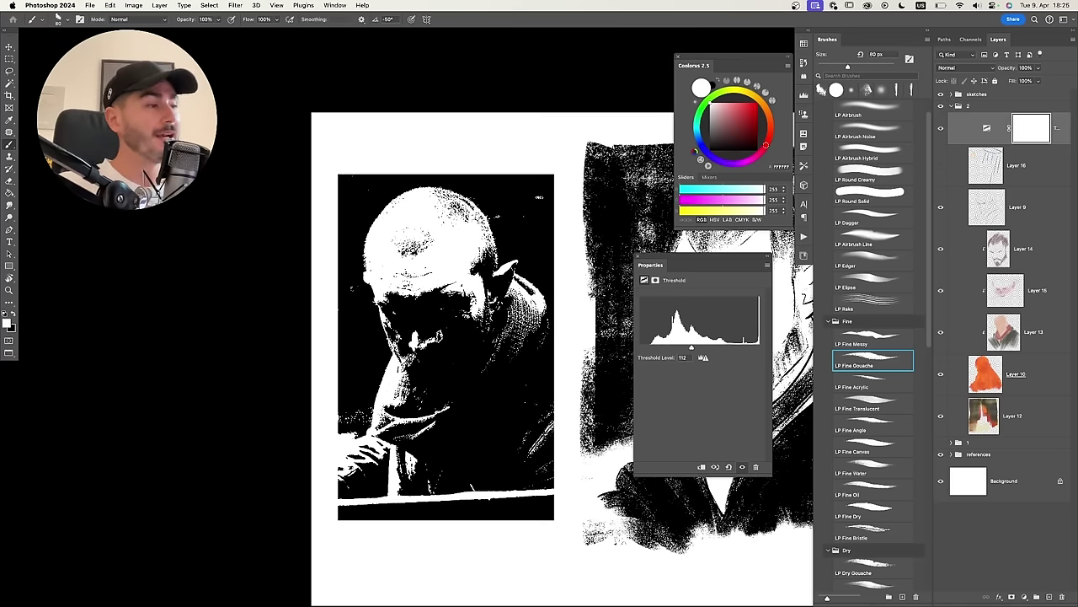
pyautogui.moveTo(692, 348); pyautogui.dragTo(689, 348)
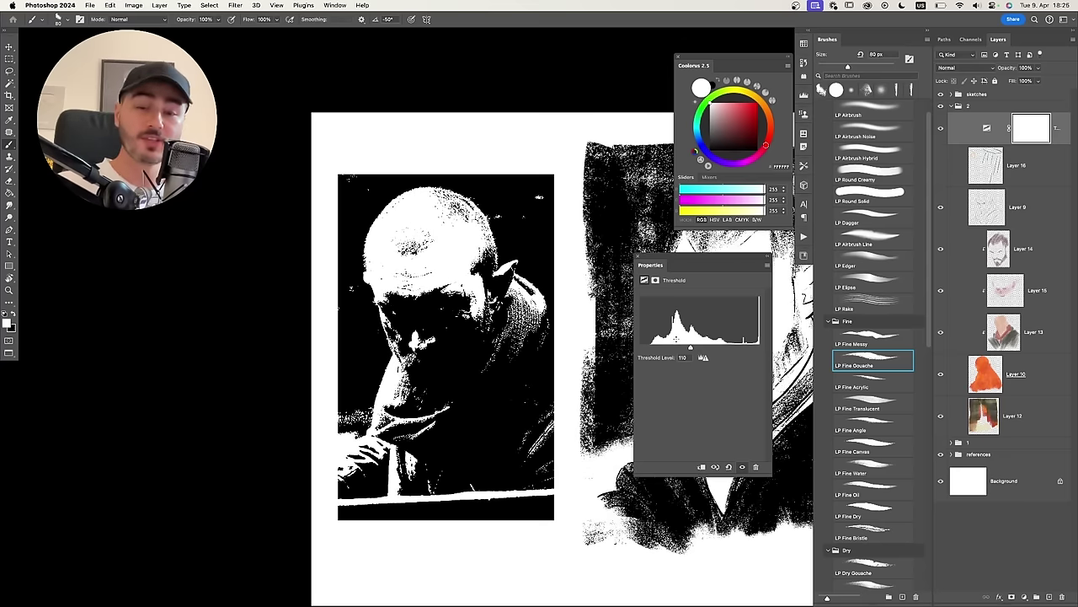
# Paste a merged copy of the thresholded reference, scale it down and place it between the photo and the painting.
pyautogui.press('super+shift+c')
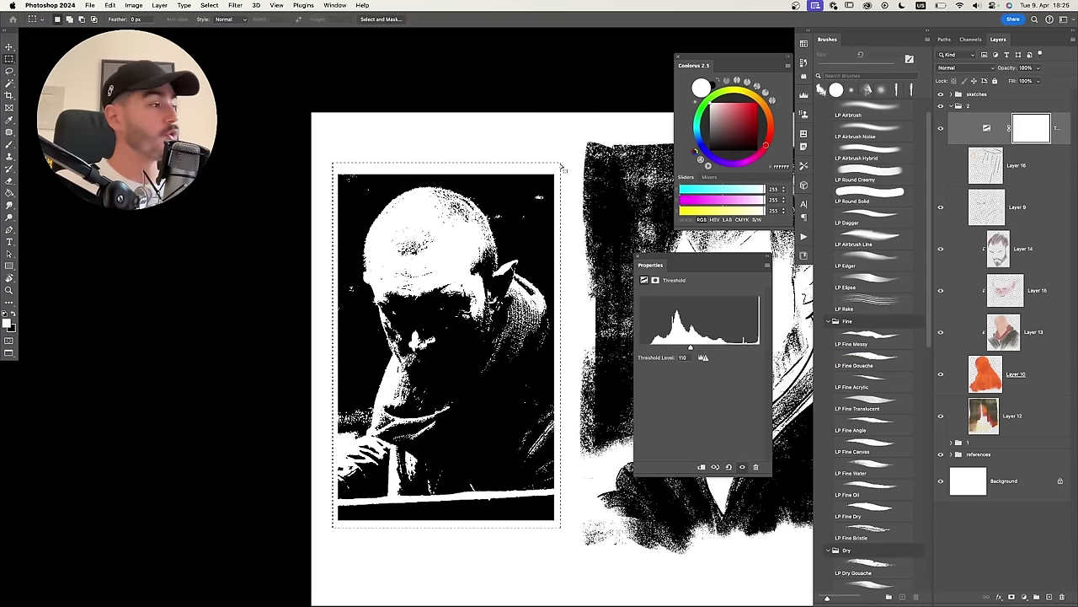
pyautogui.moveTo(572, 295); pyautogui.dragTo(531, 287)
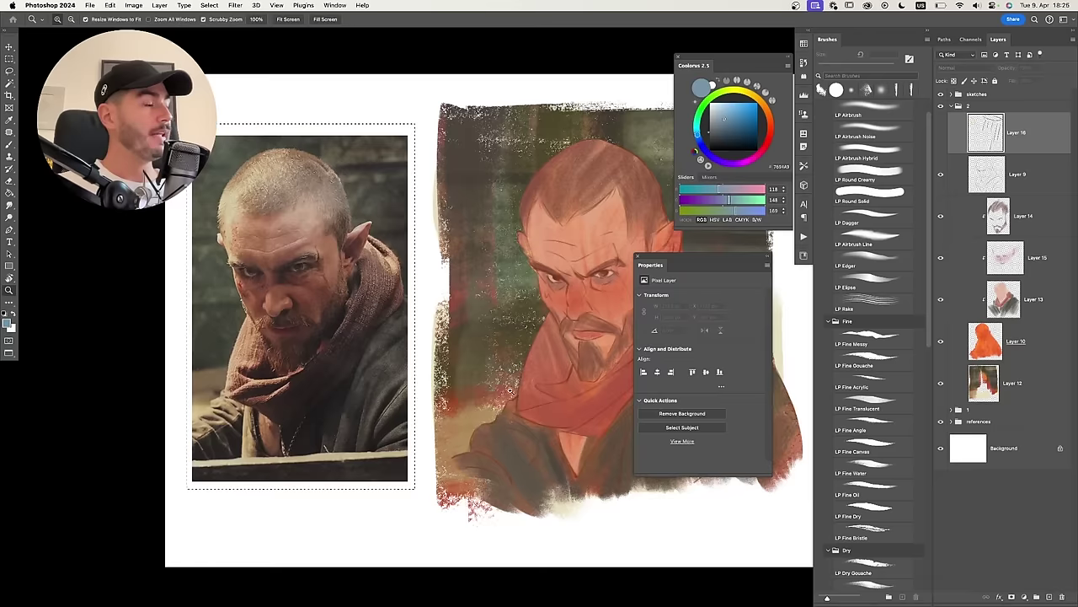
pyautogui.moveTo(509, 390); pyautogui.dragTo(475, 400)
pyautogui.hotkey('ctrl', 'v')
pyautogui.press('super+t')
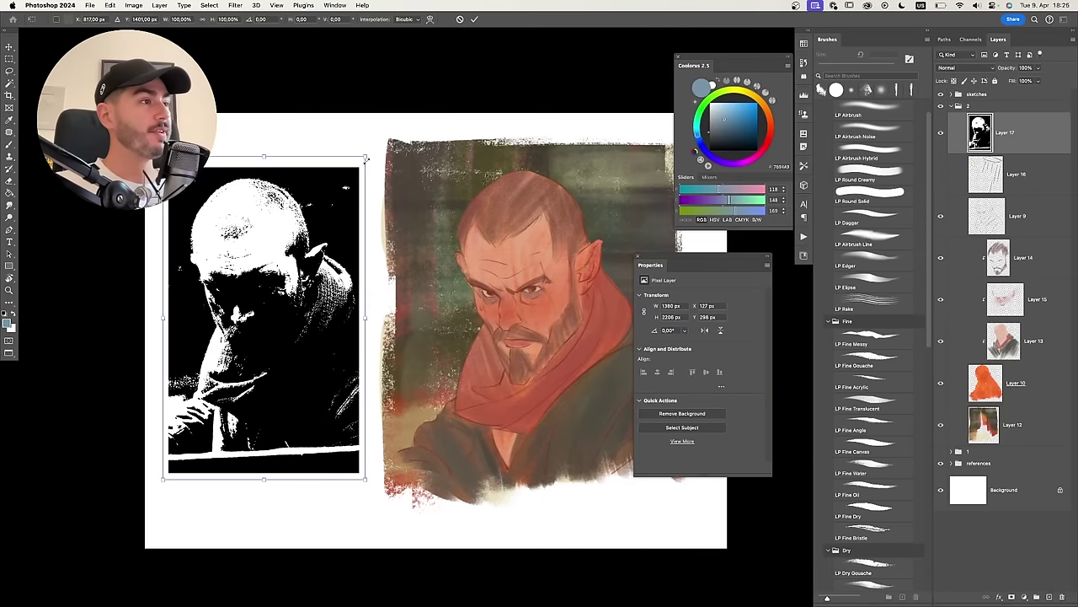
pyautogui.moveTo(365, 158); pyautogui.dragTo(308, 247)
pyautogui.moveTo(265, 317); pyautogui.dragTo(401, 174)
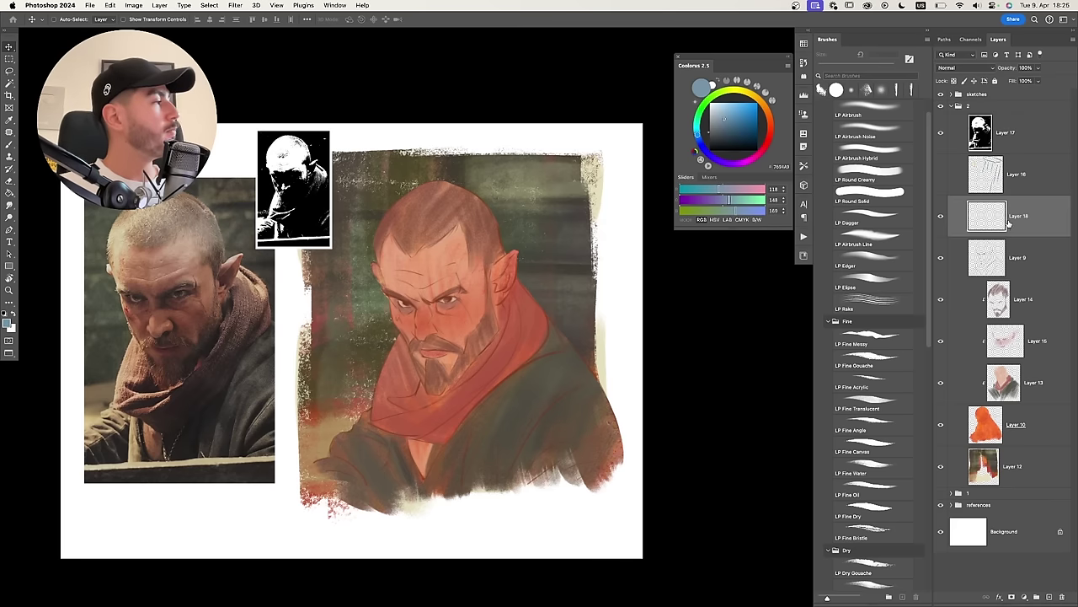
# Place the new empty layer below the line art, clipped to the portrait, and set its blend mode to Darken.
pyautogui.moveTo(1017, 229); pyautogui.dragTo(1028, 274)
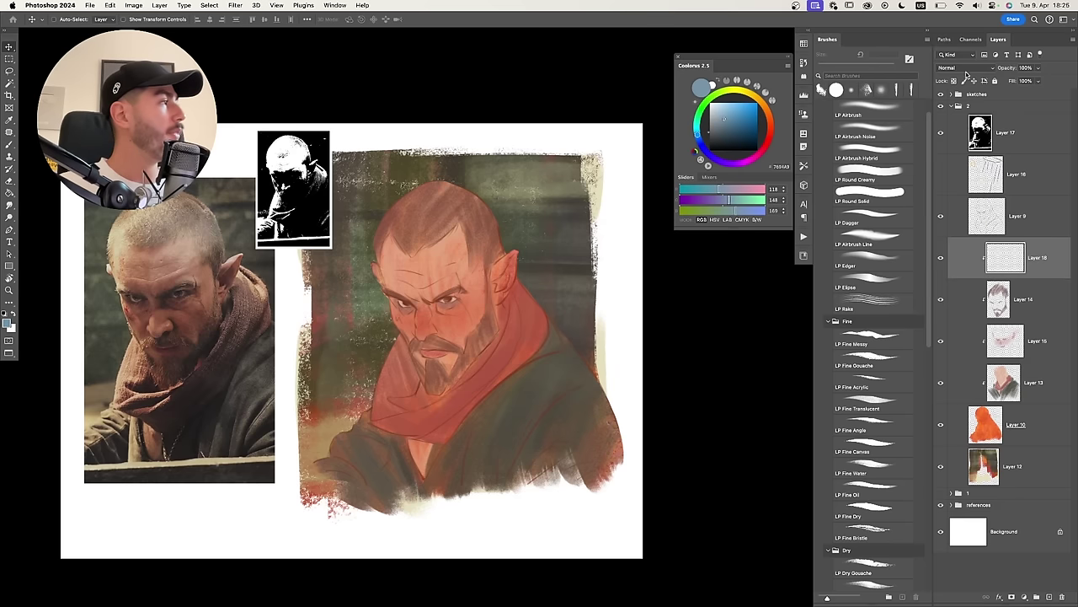
pyautogui.click(965, 71)
pyautogui.click(967, 99)
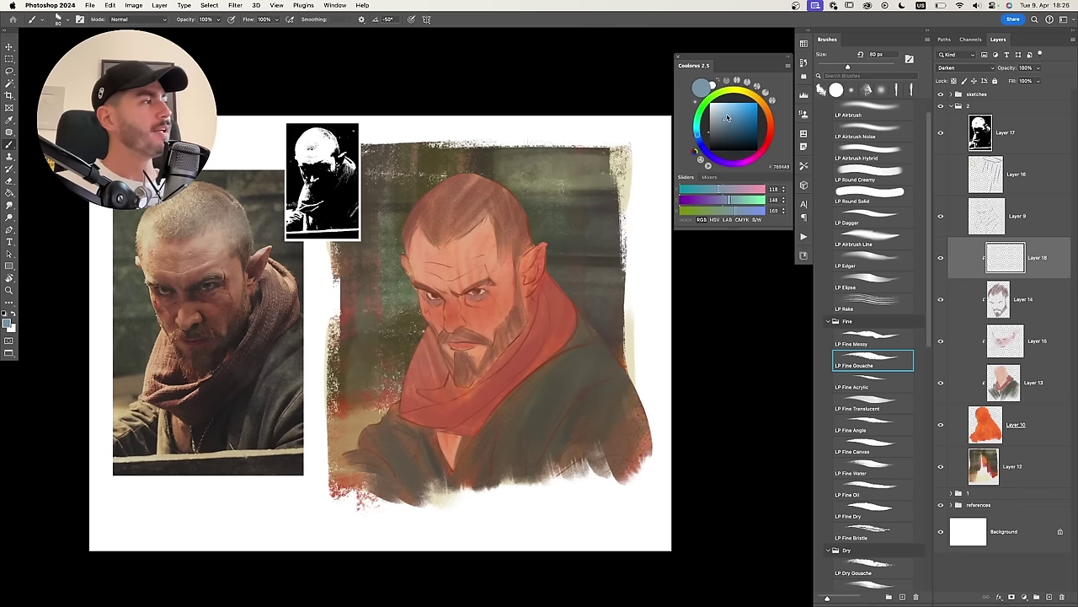
# Try blocking in a shadow around the elf's eye and cheek in blue 517E9C with a 150 px brush.
pyautogui.click(732, 121)
pyautogui.press(']')
pyautogui.press(']')
pyautogui.press(']')
pyautogui.press(']')
pyautogui.press(']')
pyautogui.press(']')
pyautogui.press(']')
pyautogui.press(']')
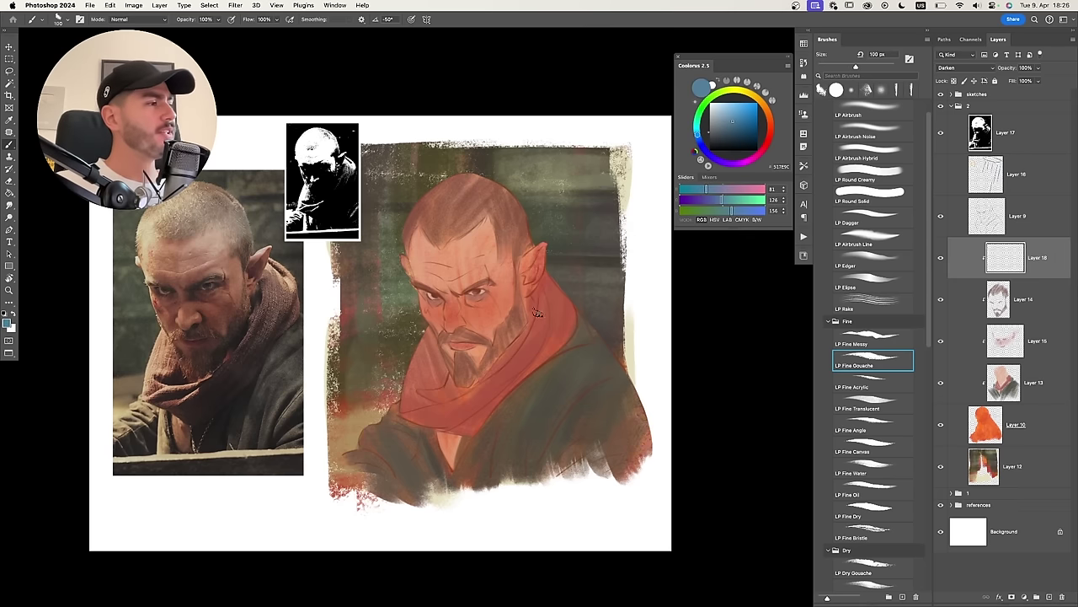
pyautogui.press(']')
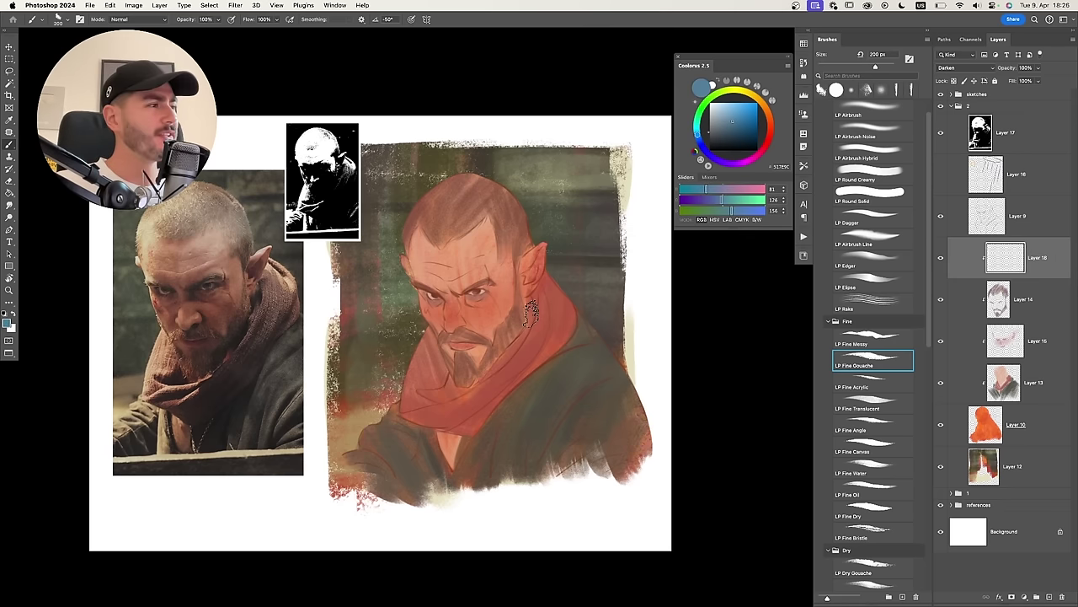
pyautogui.scroll(1, 530, 311)
pyautogui.moveTo(516, 229)
pyautogui.mouseDown()
pyautogui.moveTo(481, 331)
pyautogui.moveTo(460, 293)
pyautogui.moveTo(438, 321)
pyautogui.mouseUp()
pyautogui.press('[')
pyautogui.press('[')
pyautogui.moveTo(403, 285)
pyautogui.mouseDown()
pyautogui.moveTo(420, 301)
pyautogui.moveTo(398, 269)
pyautogui.moveTo(417, 314)
pyautogui.mouseUp()
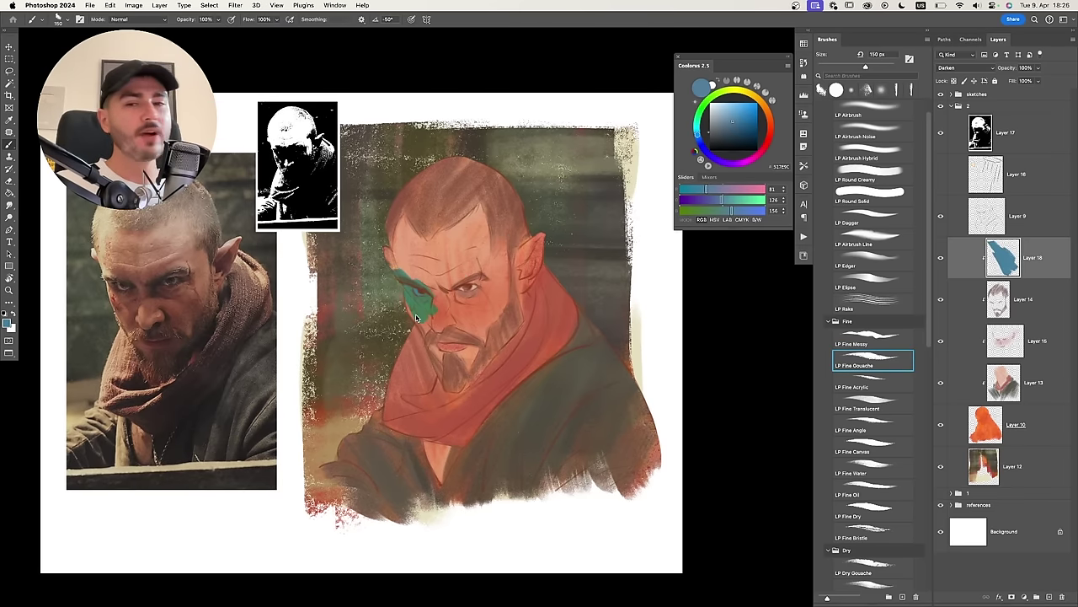
pyautogui.hotkey('ctrl', 'z')
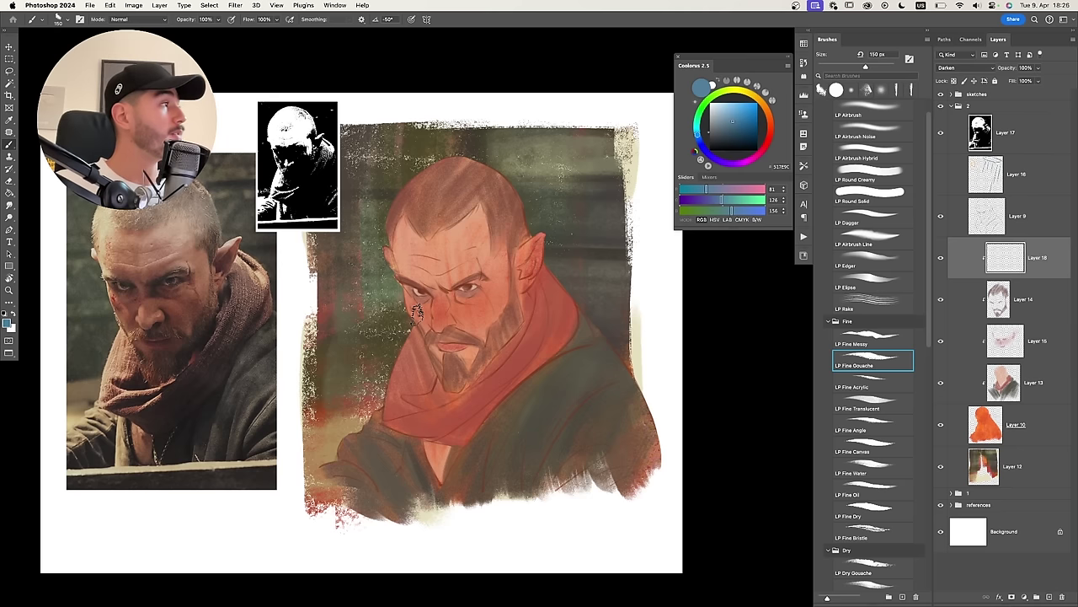
# Set the shadow layer to Multiply and block in the shadow across the eyes, cheeks and beard in 977A6E at 200 px.
pyautogui.click(977, 68)
pyautogui.click(965, 78)
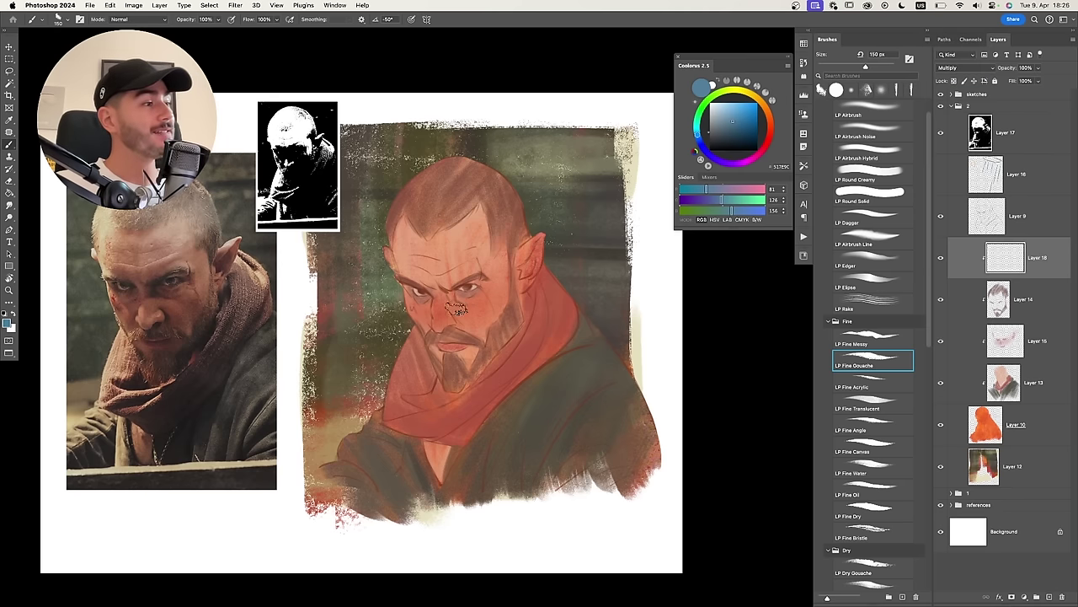
pyautogui.moveTo(456, 310); pyautogui.dragTo(459, 295)
pyautogui.hotkey('ctrl', 'z')
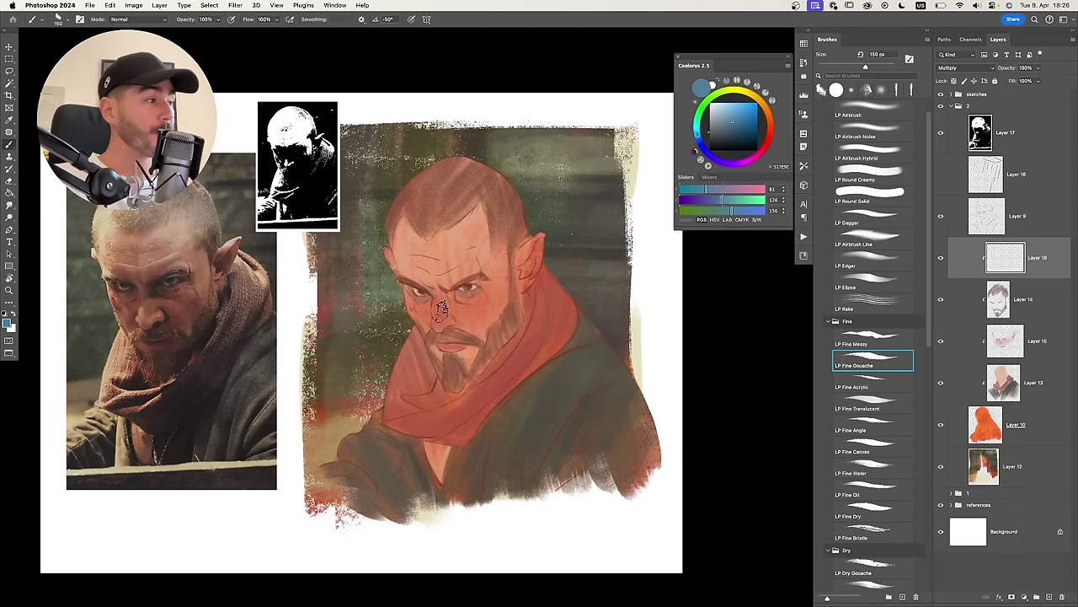
pyautogui.keyDown('alt'); pyautogui.click(441, 310); pyautogui.keyUp('alt')
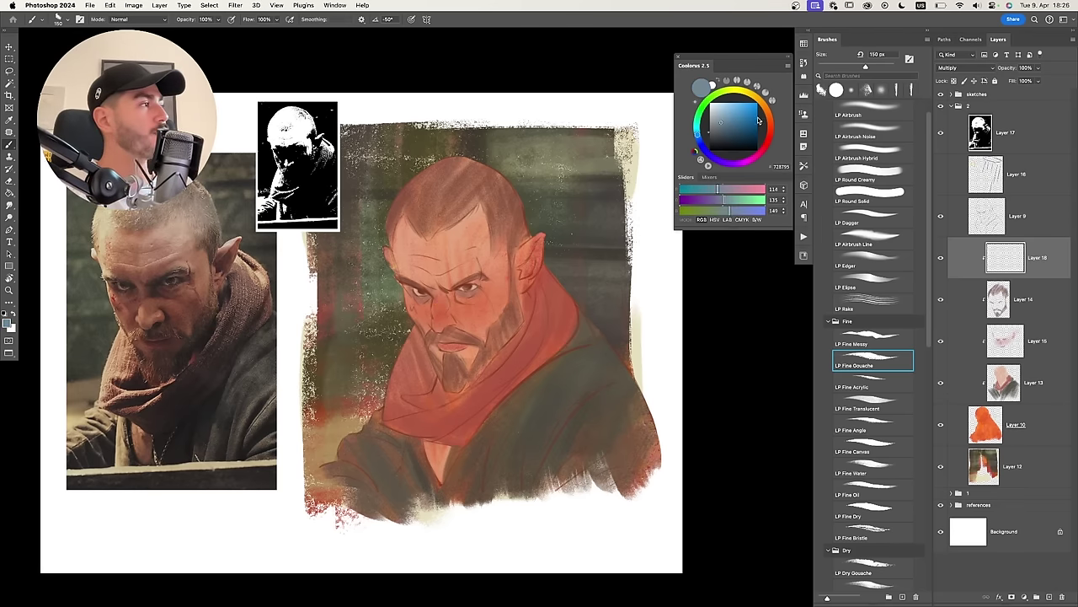
pyautogui.press(']')
pyautogui.press(']')
pyautogui.moveTo(450, 285)
pyautogui.mouseDown()
pyautogui.moveTo(495, 320)
pyautogui.moveTo(487, 350)
pyautogui.moveTo(429, 339)
pyautogui.moveTo(403, 286)
pyautogui.moveTo(423, 317)
pyautogui.moveTo(411, 331)
pyautogui.moveTo(438, 353)
pyautogui.moveTo(505, 337)
pyautogui.mouseUp()
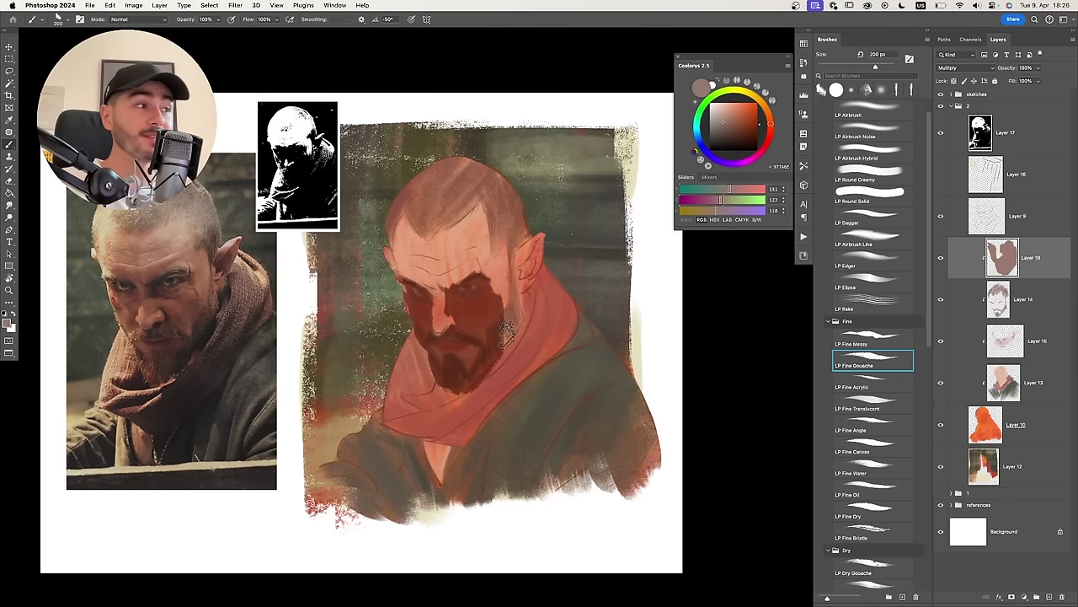
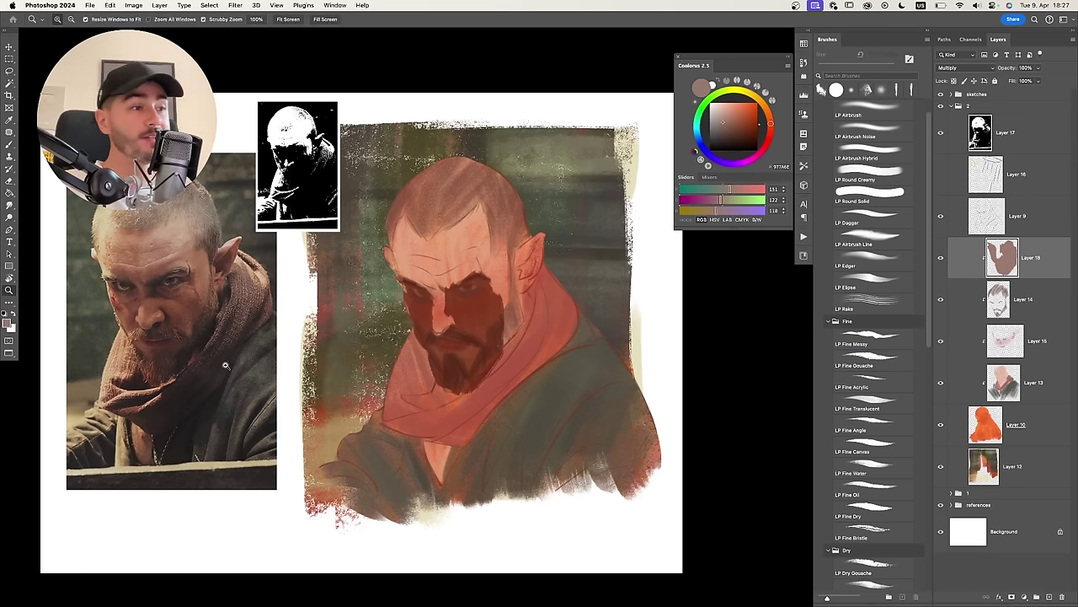
# Lock the shadow layer's transparent pixels and refill the face shadow with cooler colours, shifting it towards muted violet.
pyautogui.moveTo(229, 366); pyautogui.dragTo(263, 362)
pyautogui.moveTo(263, 362); pyautogui.dragTo(411, 378)
pyautogui.scroll(-8, 430, 281)
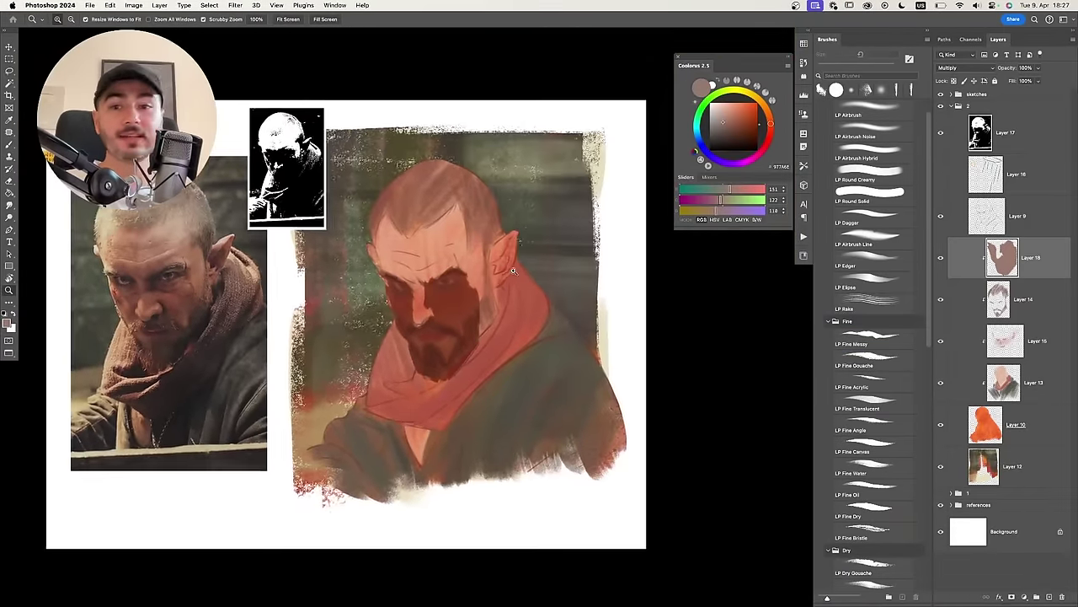
pyautogui.moveTo(514, 270); pyautogui.dragTo(520, 256)
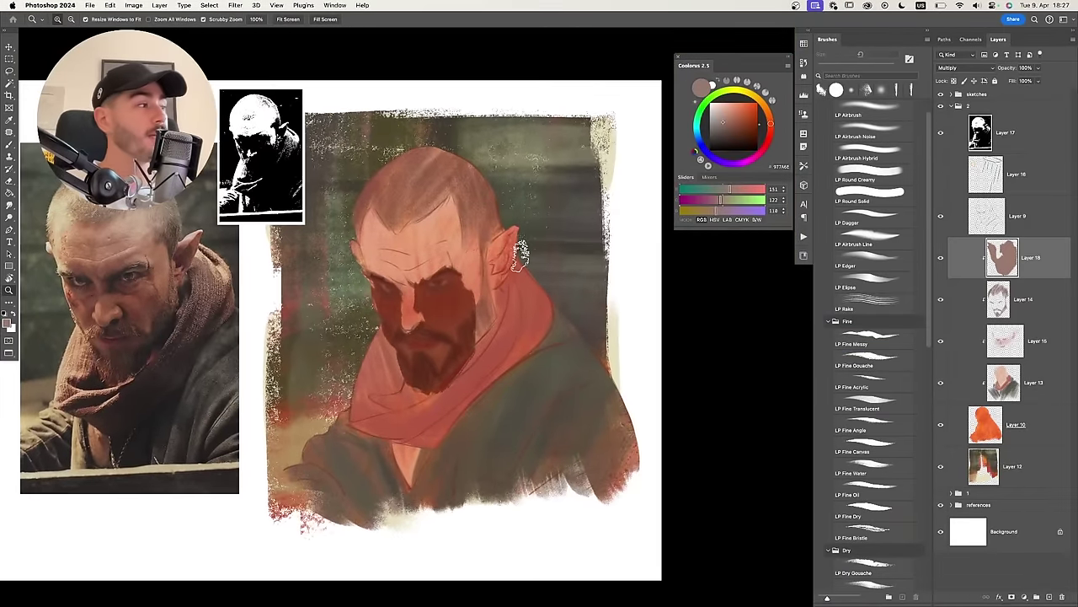
pyautogui.click(721, 123)
pyautogui.moveTo(719, 212); pyautogui.dragTo(732, 191)
pyautogui.click(719, 118)
pyautogui.press('/')
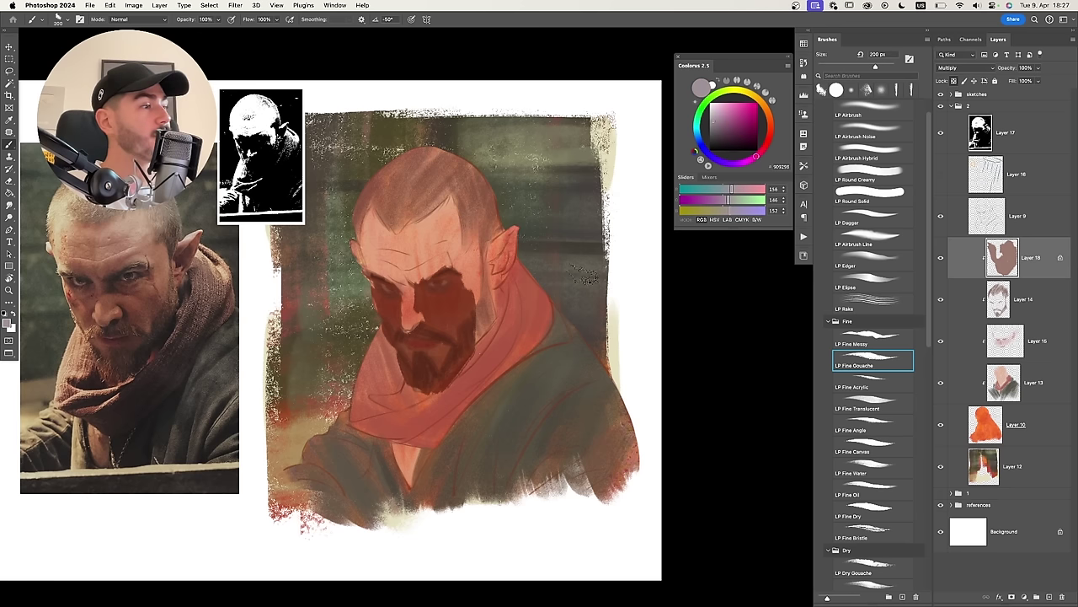
pyautogui.hotkey('alt', 'BackSpace')
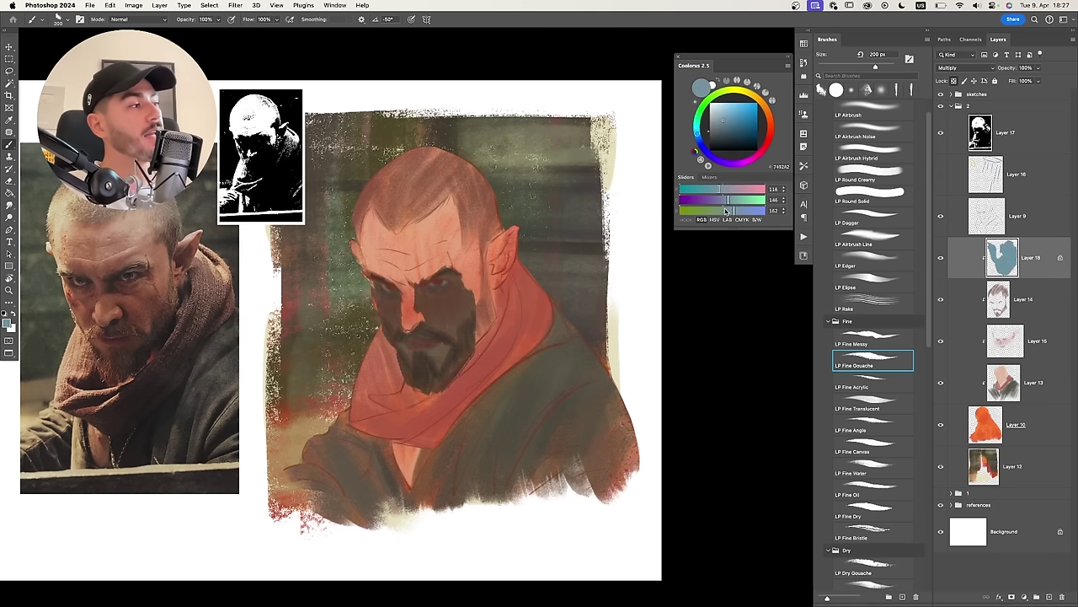
pyautogui.moveTo(728, 203); pyautogui.dragTo(720, 202)
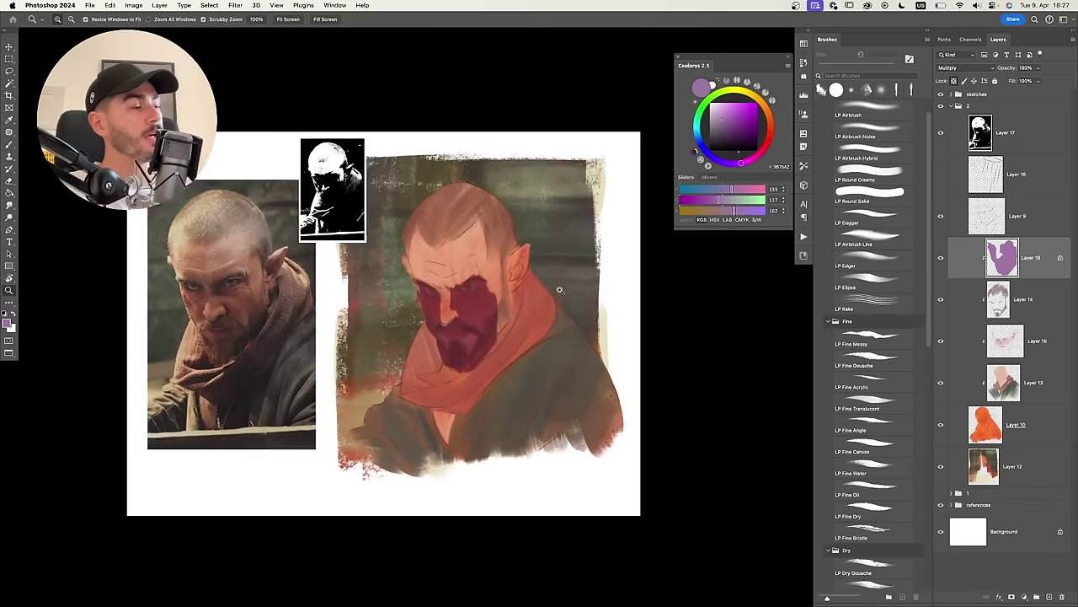
# Change the face shadow layer's blend mode to Dissolve.
pyautogui.moveTo(559, 289); pyautogui.dragTo(558, 281)
pyautogui.click(977, 68)
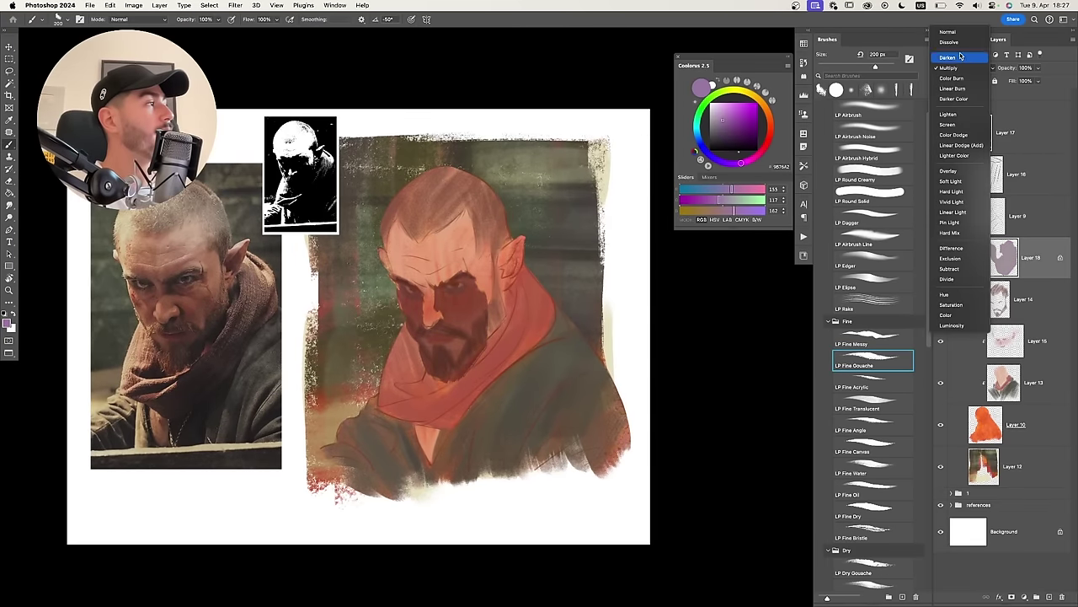
pyautogui.click(961, 34)
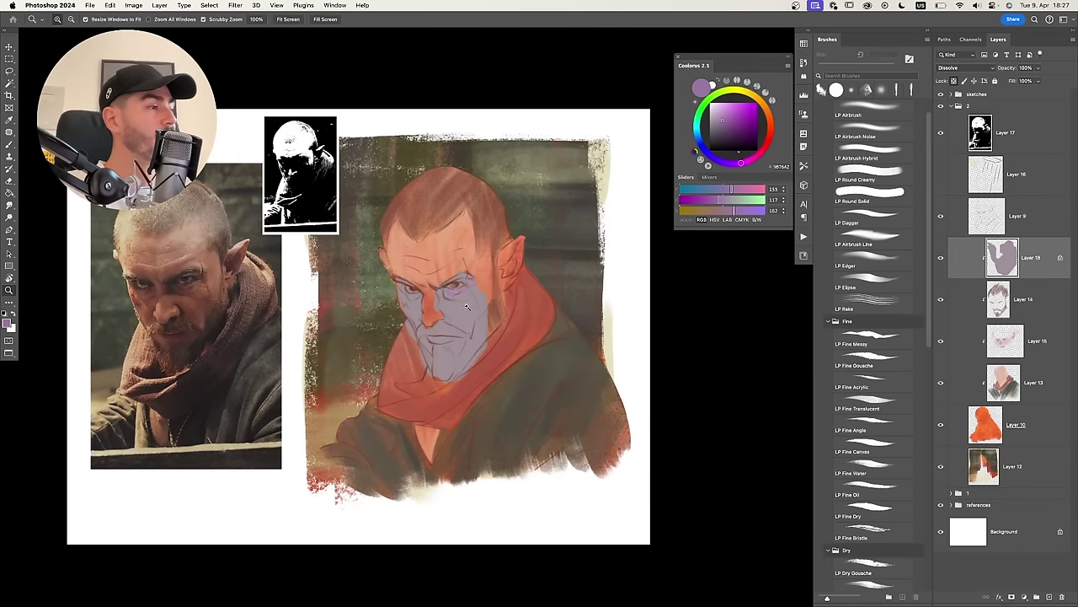
# Recolour the face shadow in grey 9D9298 and set its layer's blend mode to Multiply.
pyautogui.scroll(5, 464, 308)
pyautogui.moveTo(467, 314); pyautogui.dragTo(455, 305)
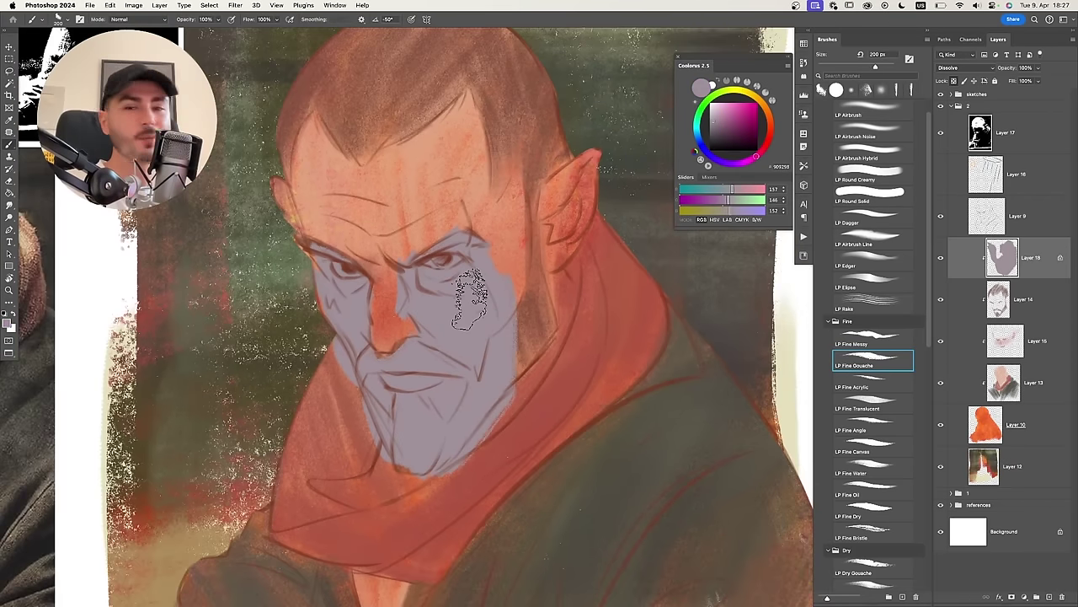
pyautogui.moveTo(574, 253); pyautogui.dragTo(538, 271)
pyautogui.click(967, 69)
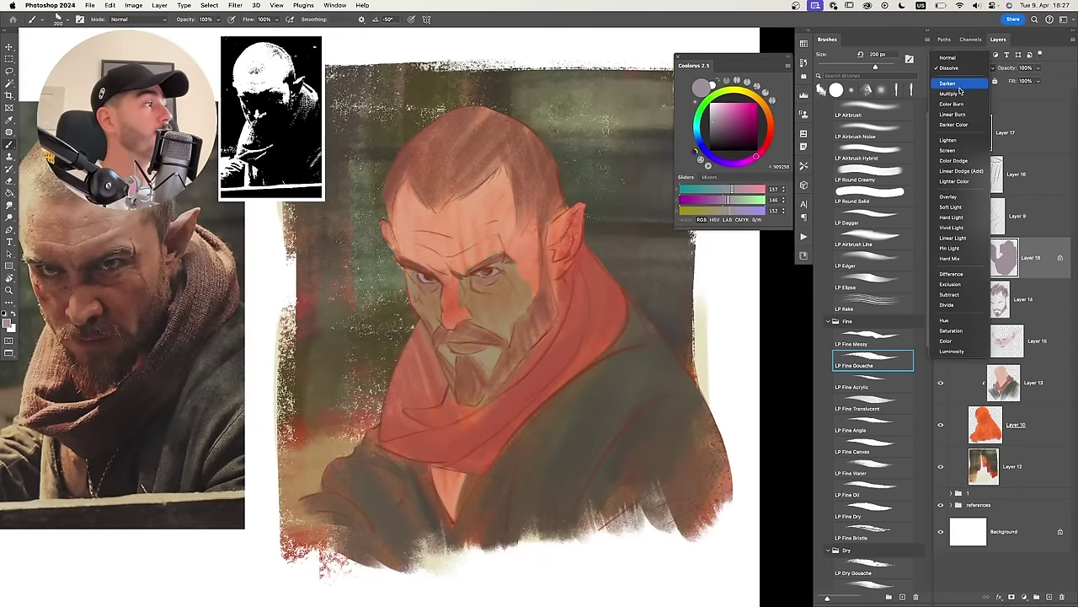
pyautogui.click(949, 93)
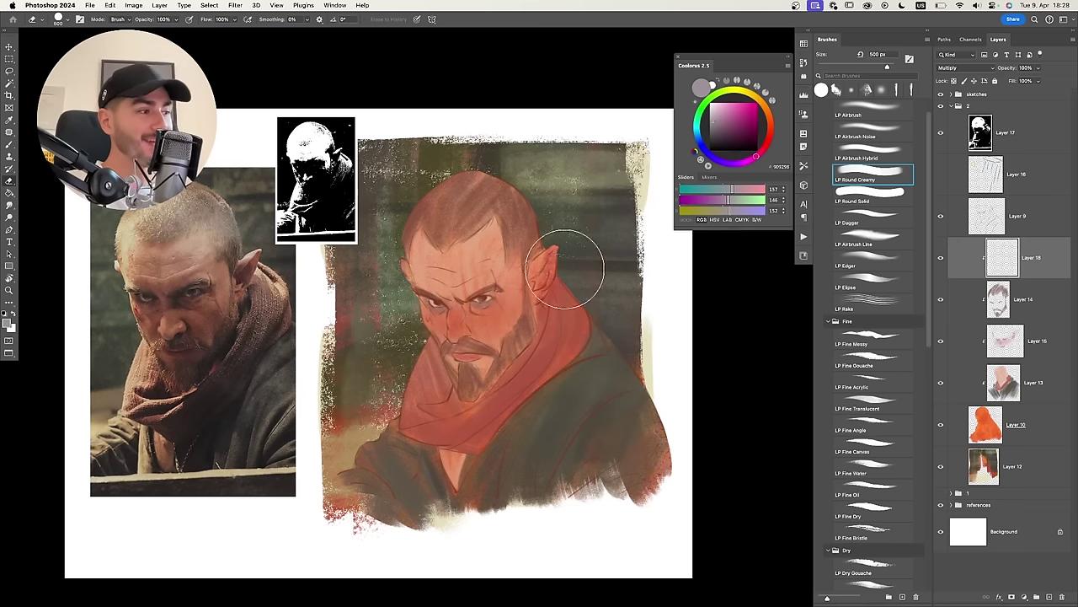
# Choose the LP Dry Hairy brush and move the line-sketch Layer 9 beneath the shadow layer, clipped with the other layers.
pyautogui.moveTo(502, 318)
pyautogui.mouseDown()
pyautogui.moveTo(501, 354)
pyautogui.moveTo(505, 325)
pyautogui.moveTo(518, 330)
pyautogui.mouseUp()
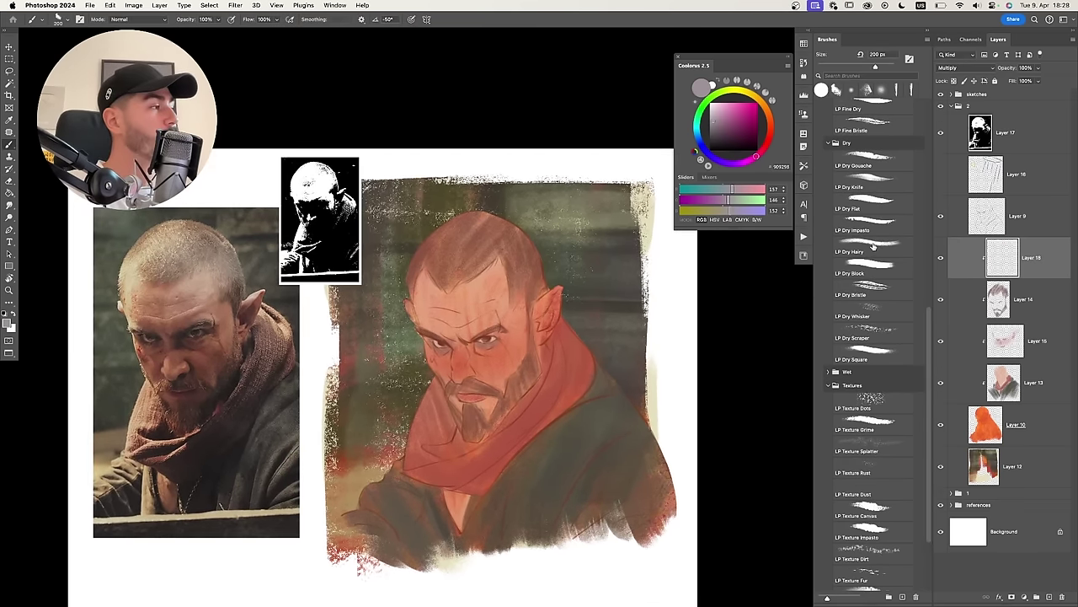
pyautogui.click(874, 244)
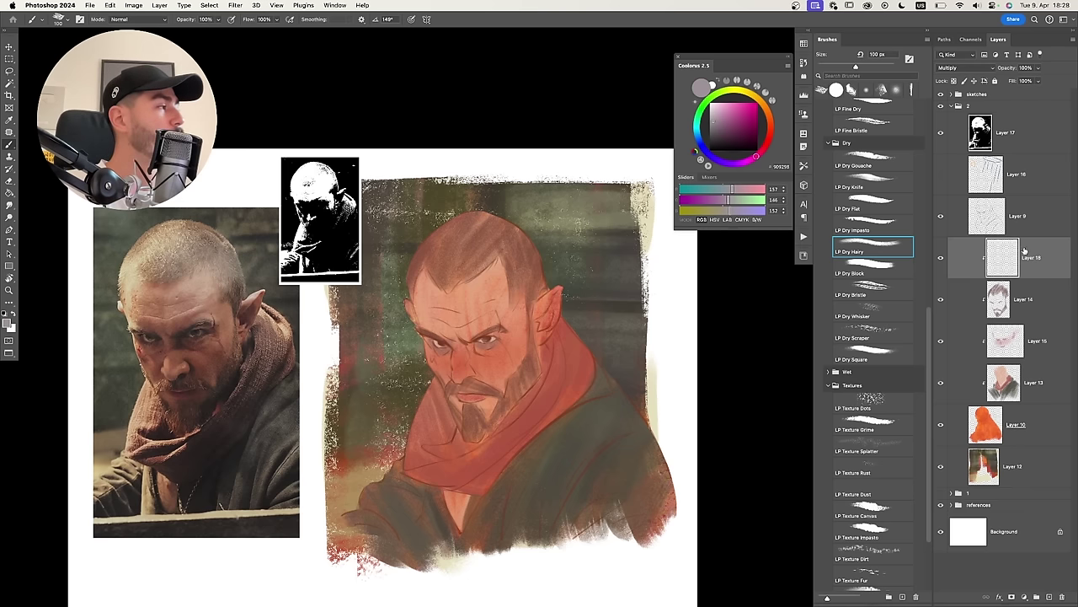
pyautogui.moveTo(1026, 221); pyautogui.dragTo(1021, 282)
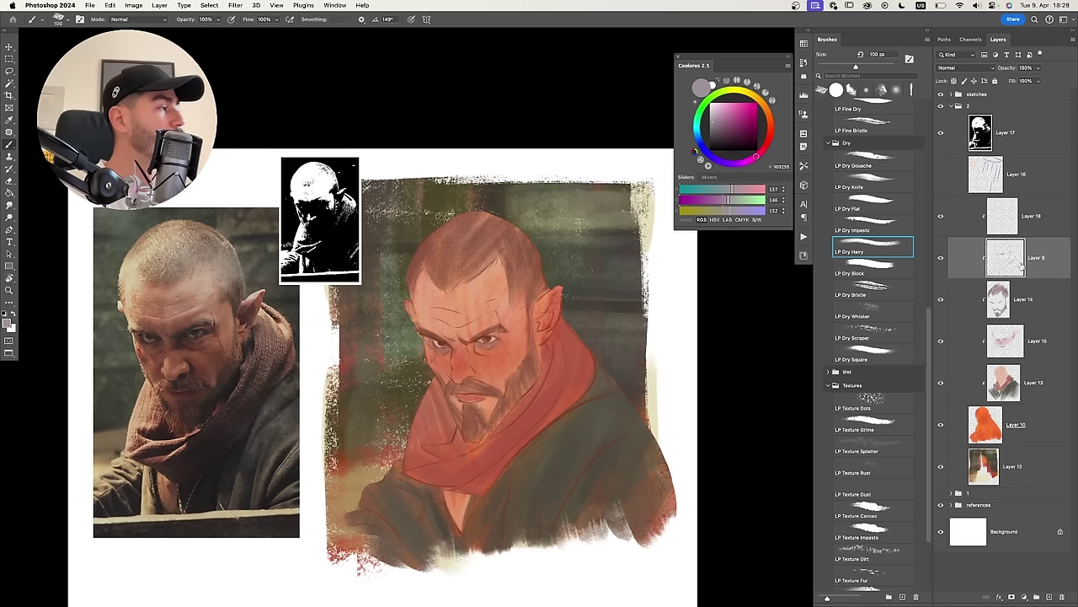
pyautogui.click(982, 220)
pyautogui.moveTo(426, 337); pyautogui.dragTo(448, 351)
pyautogui.press('super+z')
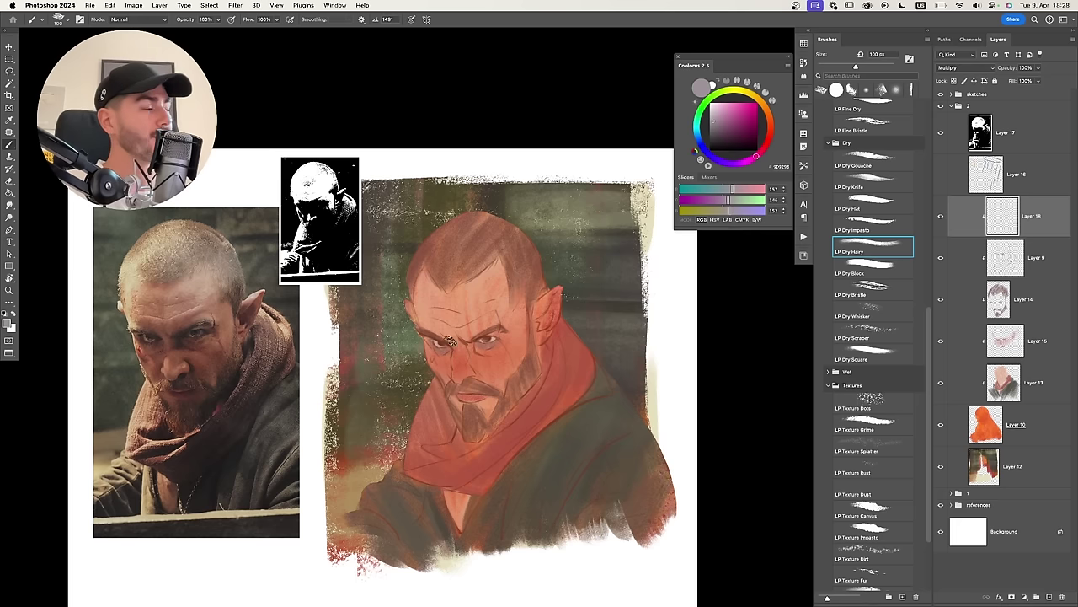
pyautogui.click(941, 217)
pyautogui.click(941, 217)
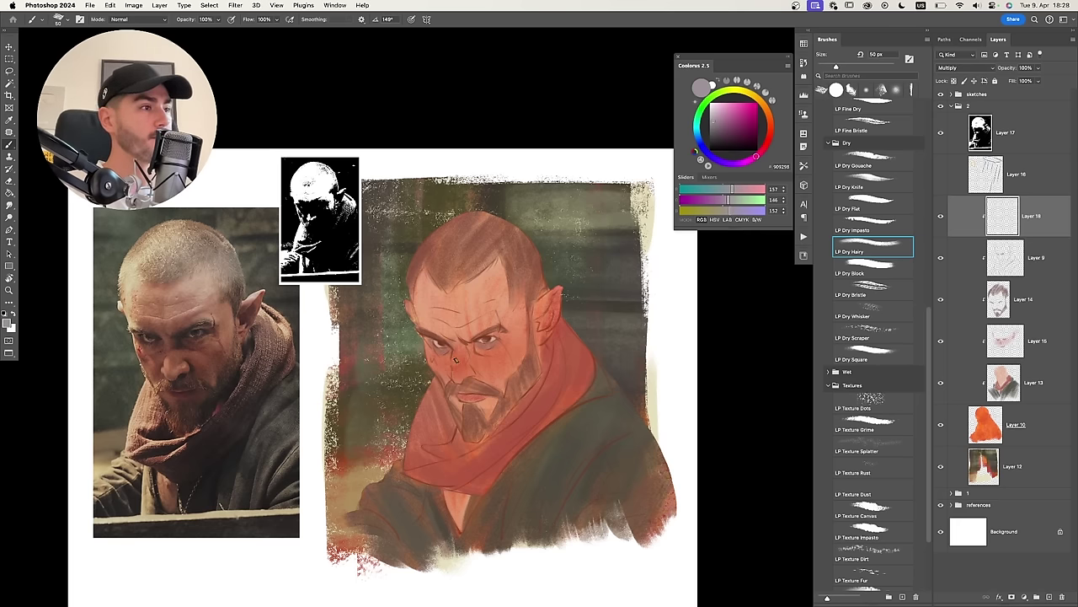
# Block in the shadow across the eyes, nose and near cheek on the Multiply layer in grey 887F84.
pyautogui.press(']')
pyautogui.moveTo(423, 339)
pyautogui.mouseDown()
pyautogui.moveTo(459, 363)
pyautogui.moveTo(504, 334)
pyautogui.moveTo(482, 359)
pyautogui.moveTo(527, 371)
pyautogui.mouseUp()
pyautogui.keyDown('alt'); pyautogui.click(436, 343); pyautogui.keyUp('alt')
pyautogui.keyDown('alt'); pyautogui.click(441, 349); pyautogui.keyUp('alt')
pyautogui.press('super+z')
pyautogui.press(']')
pyautogui.press(']')
pyautogui.press(']')
pyautogui.press(']')
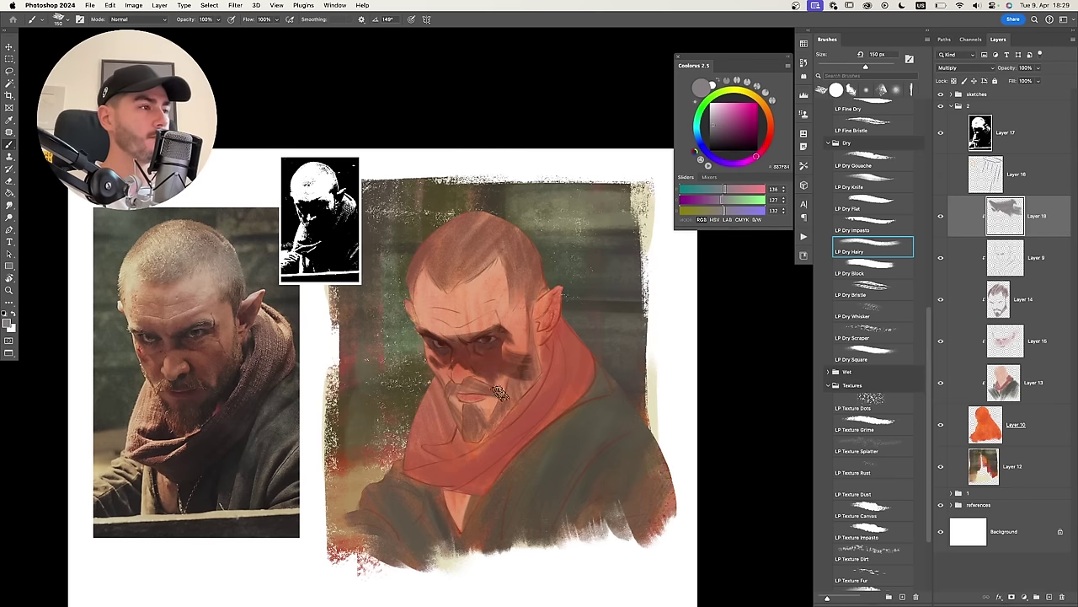
# Trim the shadow around the moustache with the Eraser, using the LP Dry Hairy brush at 100 px.
pyautogui.press('[')
pyautogui.press('[')
pyautogui.press('[')
pyautogui.press('[')
pyautogui.press('e')
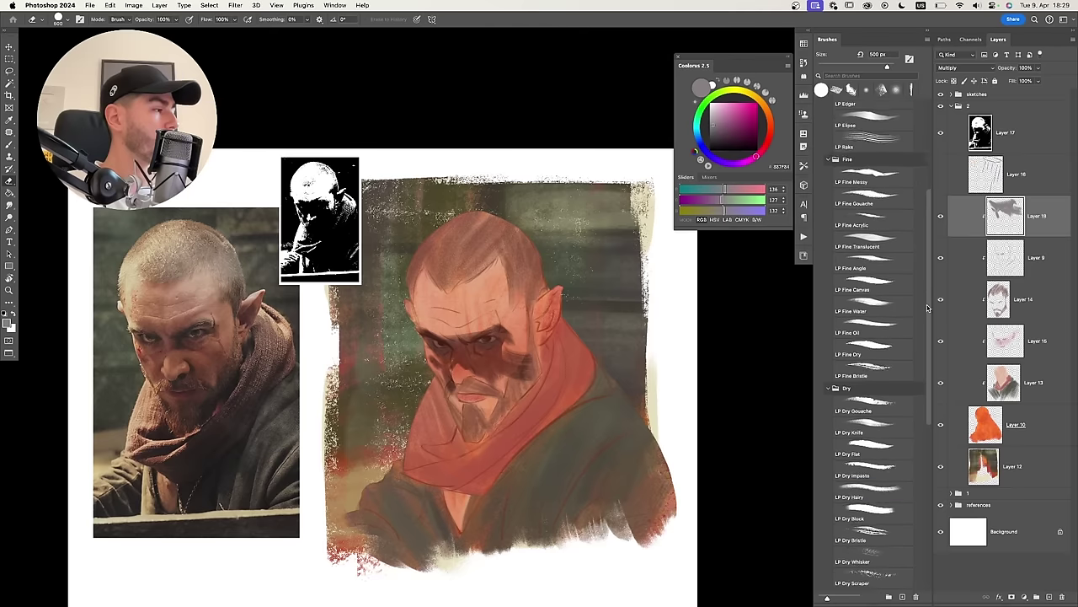
pyautogui.press('[')
pyautogui.press('[')
pyautogui.press('[')
pyautogui.press('[')
pyautogui.press('[')
pyautogui.moveTo(458, 377); pyautogui.dragTo(459, 378)
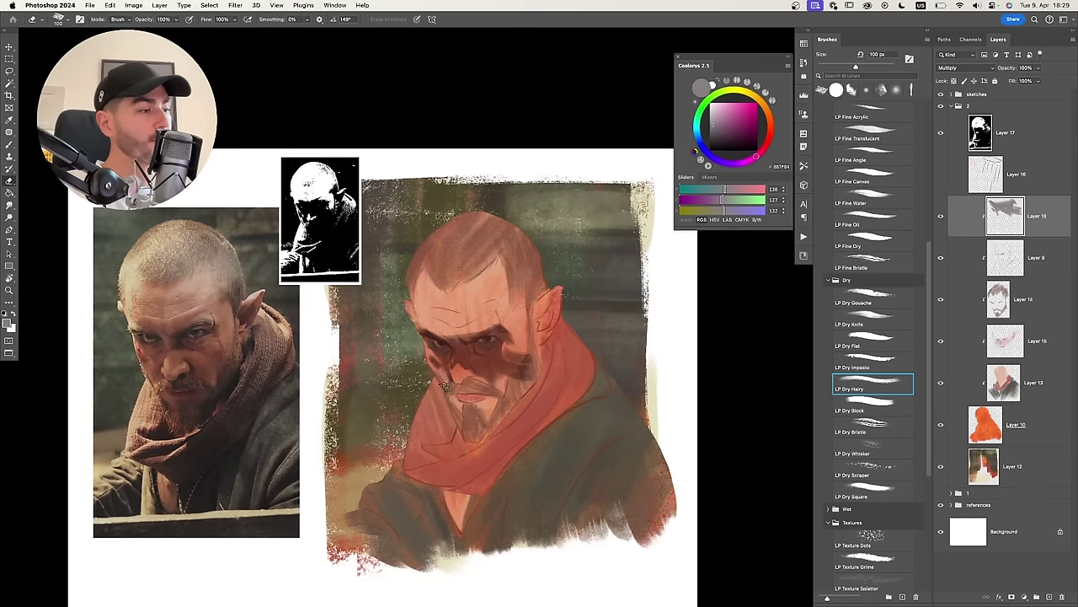
# Paint the shadow over the mouth, beard and neck with LP Dry Hairy, and try a stroke across the scarf.
pyautogui.press('b')
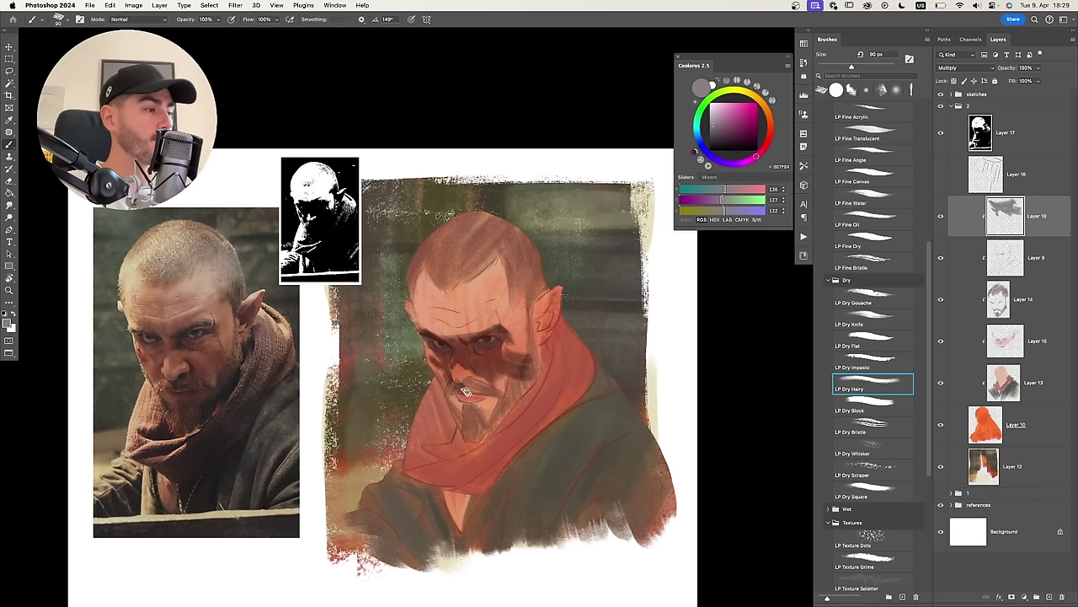
pyautogui.moveTo(465, 387)
pyautogui.mouseDown()
pyautogui.moveTo(507, 369)
pyautogui.moveTo(498, 403)
pyautogui.moveTo(469, 398)
pyautogui.moveTo(470, 428)
pyautogui.moveTo(484, 406)
pyautogui.moveTo(480, 423)
pyautogui.moveTo(505, 413)
pyautogui.moveTo(482, 428)
pyautogui.moveTo(485, 400)
pyautogui.moveTo(486, 426)
pyautogui.moveTo(480, 409)
pyautogui.moveTo(459, 441)
pyautogui.mouseUp()
pyautogui.press(']')
pyautogui.press(']')
pyautogui.press(']')
pyautogui.press(']')
pyautogui.press('[')
pyautogui.press('[')
pyautogui.moveTo(423, 442)
pyautogui.mouseDown()
pyautogui.moveTo(464, 434)
pyautogui.moveTo(416, 440)
pyautogui.moveTo(462, 417)
pyautogui.moveTo(457, 446)
pyautogui.moveTo(434, 452)
pyautogui.moveTo(465, 452)
pyautogui.moveTo(457, 477)
pyautogui.moveTo(433, 462)
pyautogui.moveTo(415, 471)
pyautogui.moveTo(463, 467)
pyautogui.moveTo(452, 466)
pyautogui.moveTo(485, 452)
pyautogui.moveTo(439, 488)
pyautogui.moveTo(520, 428)
pyautogui.moveTo(487, 456)
pyautogui.mouseUp()
pyautogui.press('super+z')
pyautogui.press('[')
pyautogui.press('[')
# Block in the broad shadow over the jacket with LP Dry Hairy strokes at up to 500 px.
pyautogui.press(']')
pyautogui.press(']')
pyautogui.press(']')
pyautogui.press(']')
pyautogui.press(']')
pyautogui.press(']')
pyautogui.press(']')
pyautogui.press(']')
pyautogui.moveTo(584, 421)
pyautogui.mouseDown()
pyautogui.moveTo(478, 543)
pyautogui.moveTo(570, 389)
pyautogui.mouseUp()
pyautogui.press(']')
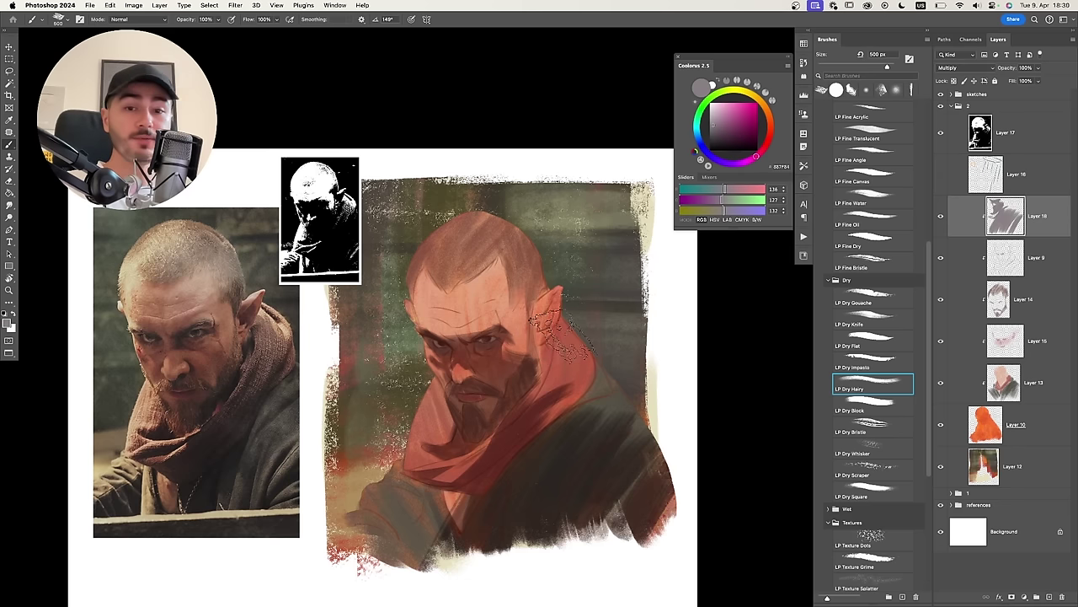
# Paint a shadow strip down the side of the face in front of the ear at 100 px.
pyautogui.press('[')
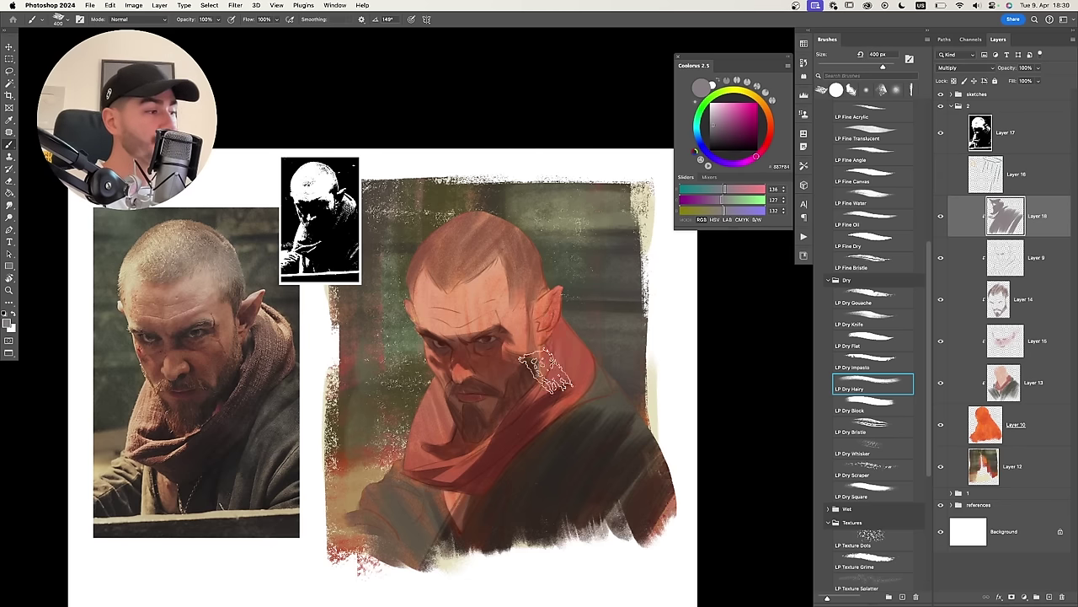
pyautogui.press('[')
pyautogui.press('[')
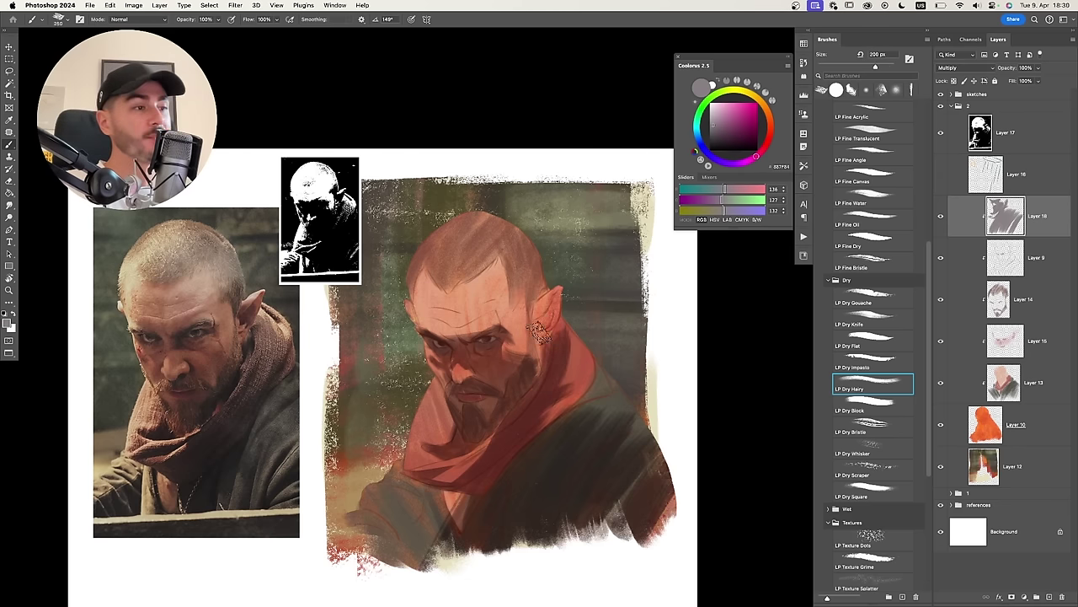
pyautogui.press('[')
pyautogui.press('[')
pyautogui.press('[')
pyautogui.press('[')
pyautogui.moveTo(529, 292)
pyautogui.mouseDown()
pyautogui.moveTo(536, 380)
pyautogui.moveTo(534, 362)
pyautogui.mouseUp()
pyautogui.press('super+z')
pyautogui.press('super+z')
pyautogui.press('super+z')
pyautogui.press('super+z')
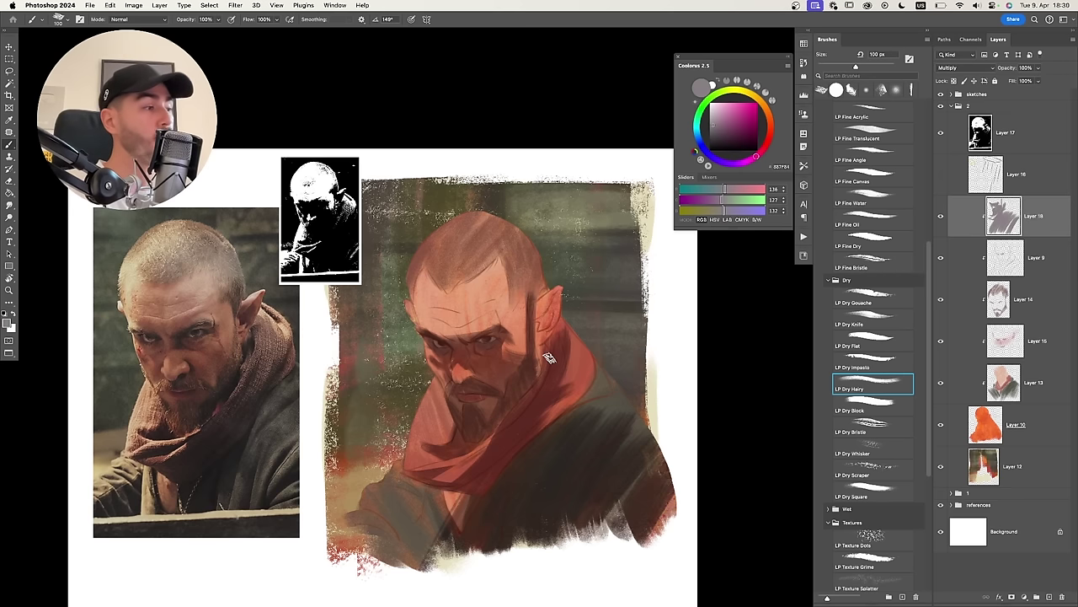
# Shade the inside of the pointed ear with the brush reduced to 60 px.
pyautogui.press('[')
pyautogui.press('[')
pyautogui.press('[')
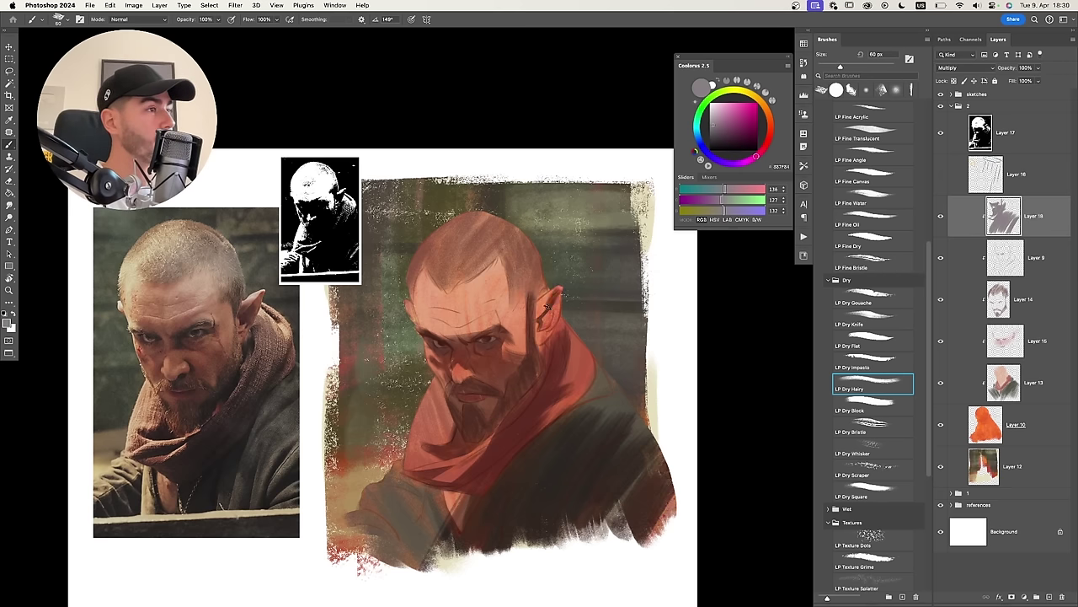
pyautogui.moveTo(561, 295); pyautogui.dragTo(547, 325)
# Extend the shadow over the temple and the side of the head at 150 px.
pyautogui.press(']')
pyautogui.press(']')
pyautogui.press(']')
pyautogui.press(']')
pyautogui.press(']')
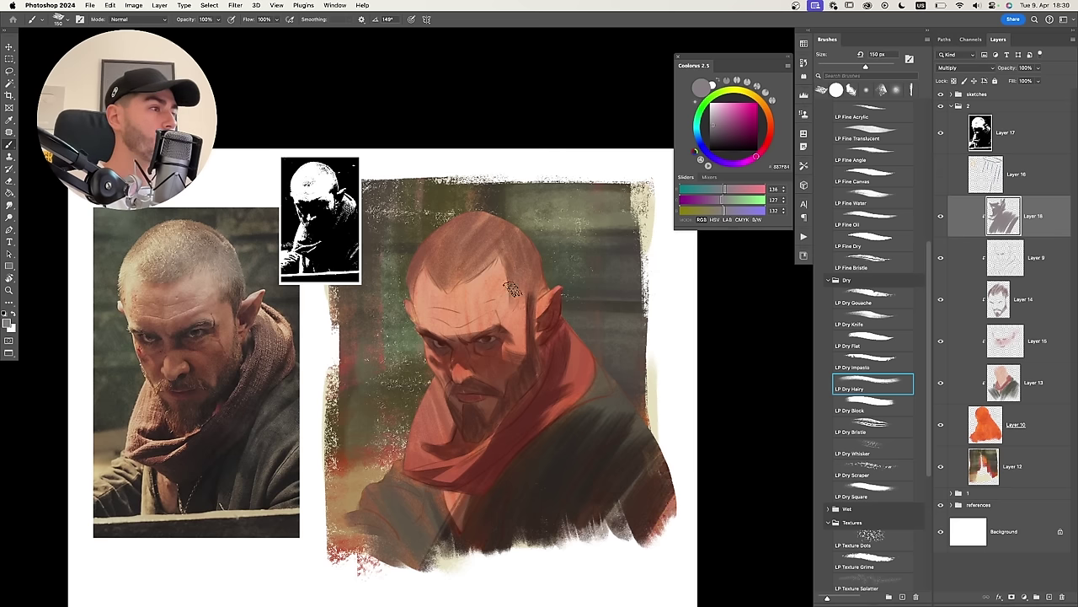
pyautogui.moveTo(515, 286); pyautogui.dragTo(519, 301)
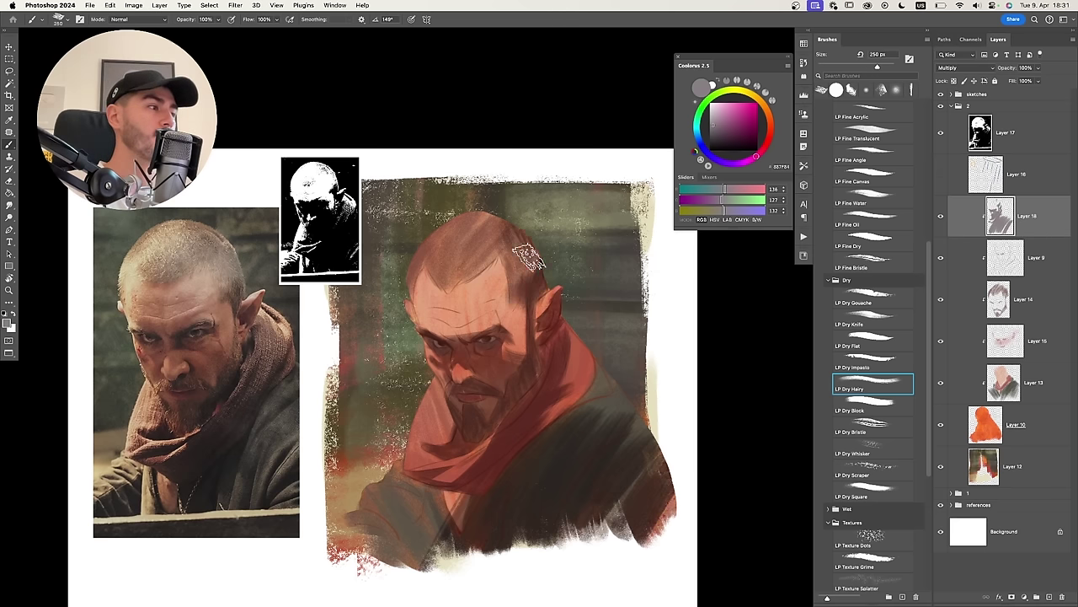
# Deepen the shadow over the back of the scarf, the near shoulder and the far sleeve with large strokes.
pyautogui.press('e')
pyautogui.press('b')
pyautogui.press(']')
pyautogui.press(']')
pyautogui.press(']')
pyautogui.moveTo(580, 340); pyautogui.dragTo(549, 418)
pyautogui.moveTo(588, 371)
pyautogui.mouseDown()
pyautogui.moveTo(633, 413)
pyautogui.moveTo(645, 540)
pyautogui.mouseUp()
pyautogui.moveTo(428, 500); pyautogui.dragTo(409, 580)
pyautogui.moveTo(398, 511); pyautogui.dragTo(367, 559)
# Shade the far sleeve's folds starting at 175 px and erase a light streak along its inner edge.
pyautogui.press('[')
pyautogui.press('[')
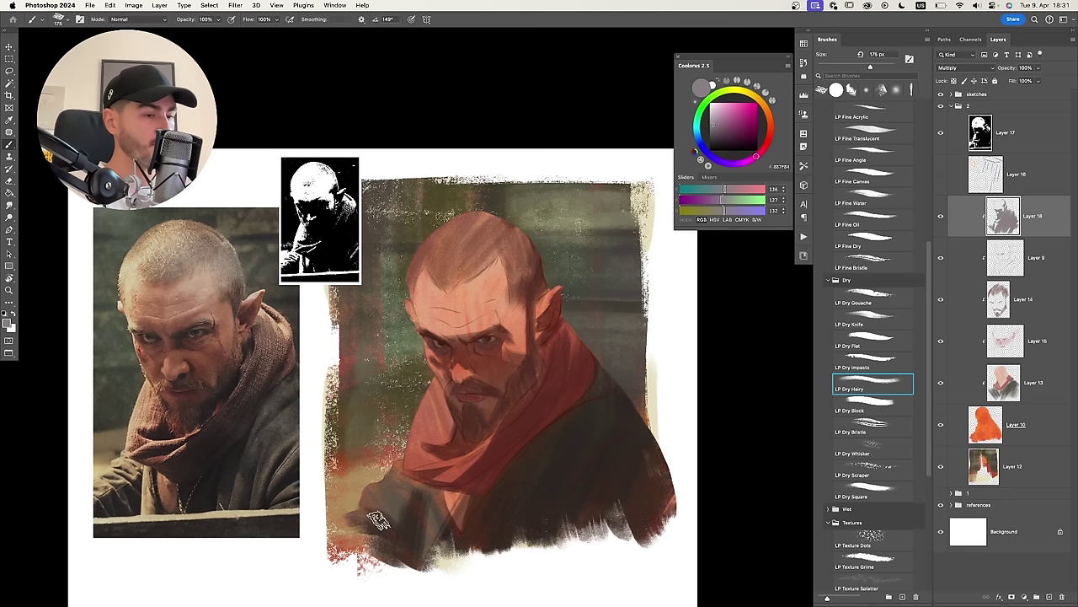
pyautogui.moveTo(374, 516)
pyautogui.mouseDown()
pyautogui.moveTo(419, 488)
pyautogui.moveTo(400, 484)
pyautogui.mouseUp()
pyautogui.press('[')
pyautogui.press('e')
pyautogui.press('b')
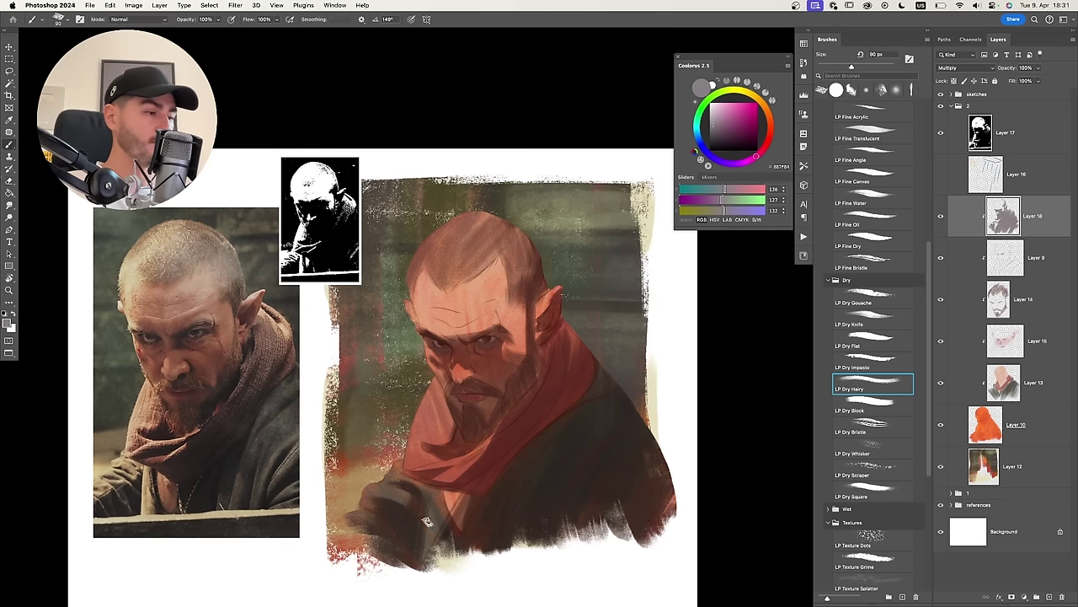
pyautogui.press('e')
pyautogui.moveTo(427, 566); pyautogui.dragTo(428, 539)
pyautogui.press(']')
pyautogui.press(']')
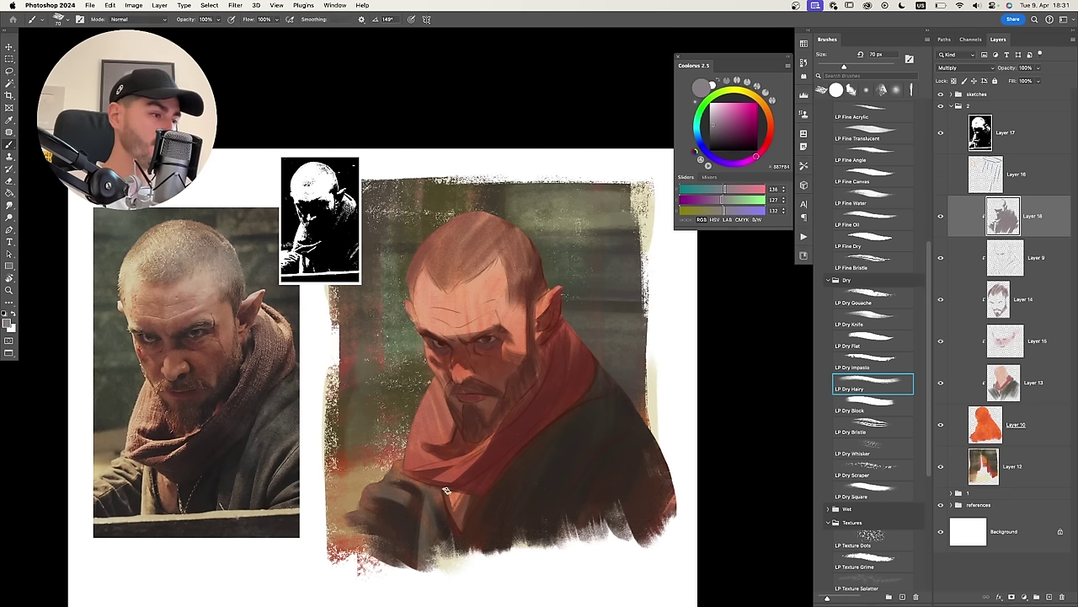
# Refine the shadow edges around the scarf, beard and eyes with the brush at 80 and 50 px and the Eraser at 70 px.
pyautogui.press('b')
pyautogui.press('[')
pyautogui.press('[')
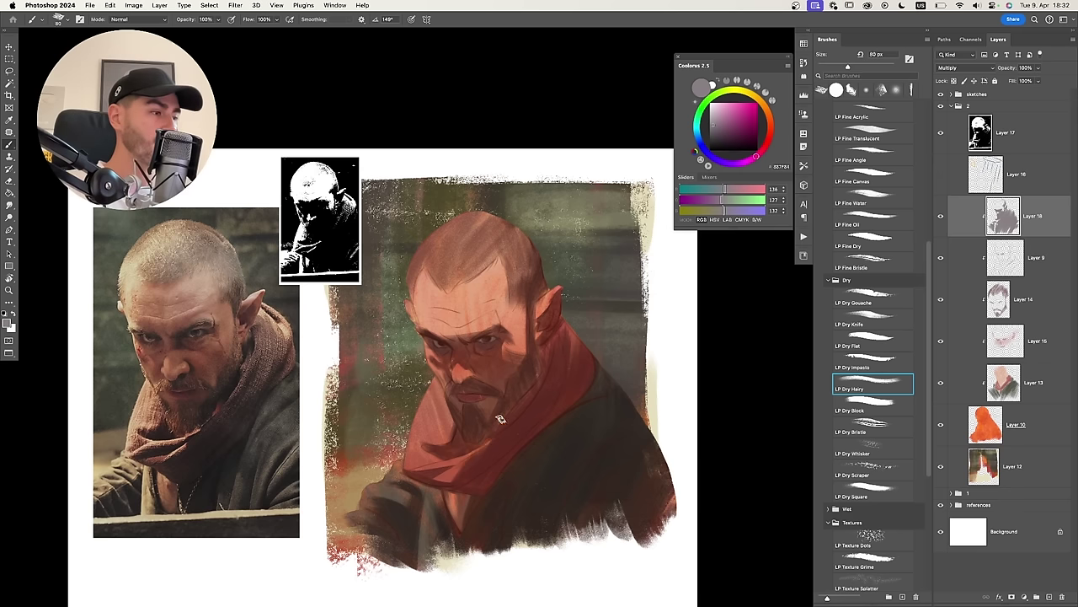
pyautogui.press('[')
pyautogui.press('[')
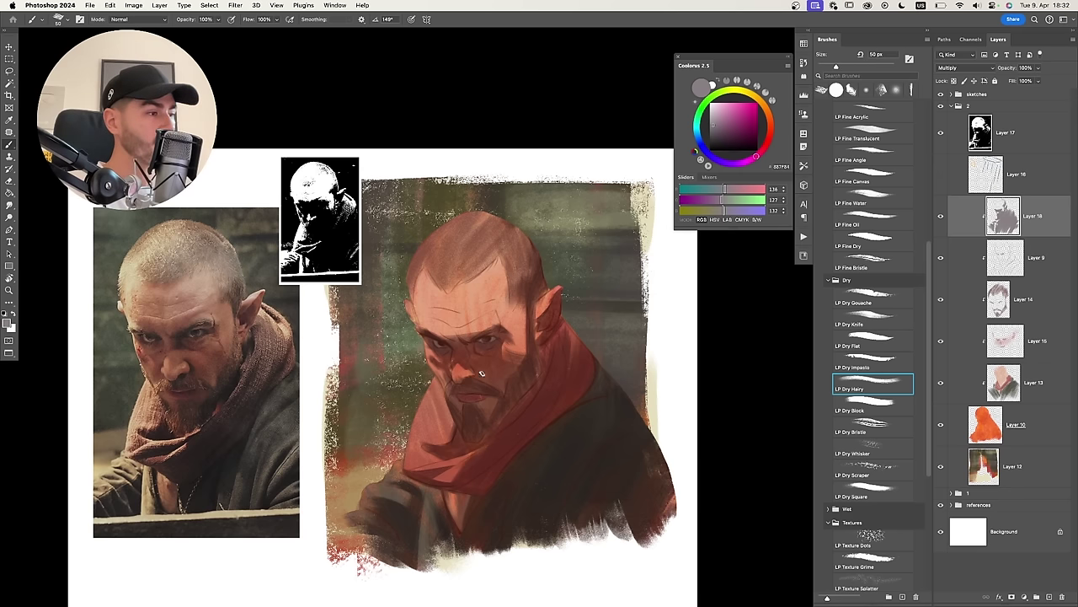
pyautogui.press('e')
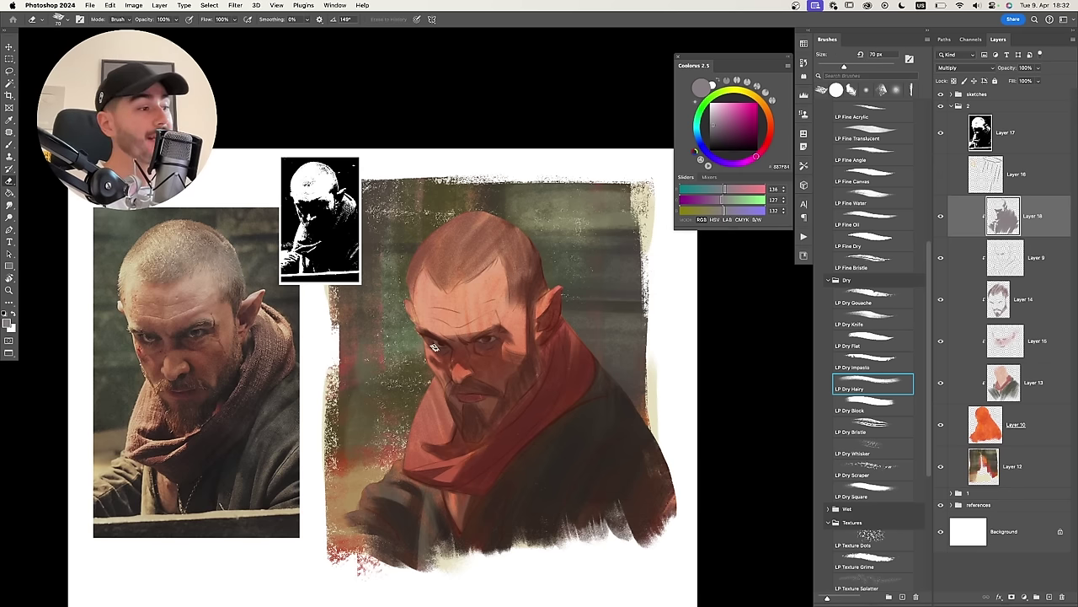
pyautogui.press('z')
pyautogui.moveTo(497, 341)
pyautogui.mouseDown()
pyautogui.moveTo(519, 316)
pyautogui.moveTo(528, 285)
pyautogui.moveTo(560, 326)
pyautogui.moveTo(541, 262)
pyautogui.mouseUp()
pyautogui.press('b')
pyautogui.press('super+z')
pyautogui.press('super+z')
# Refine the shadow around the far eye and temple, using the Eraser at 60 px and the brush at 100 px.
pyautogui.press('z')
pyautogui.moveTo(568, 316)
pyautogui.mouseDown()
pyautogui.moveTo(541, 305)
pyautogui.moveTo(493, 308)
pyautogui.moveTo(529, 291)
pyautogui.moveTo(515, 284)
pyautogui.mouseUp()
pyautogui.press('b')
pyautogui.press('z')
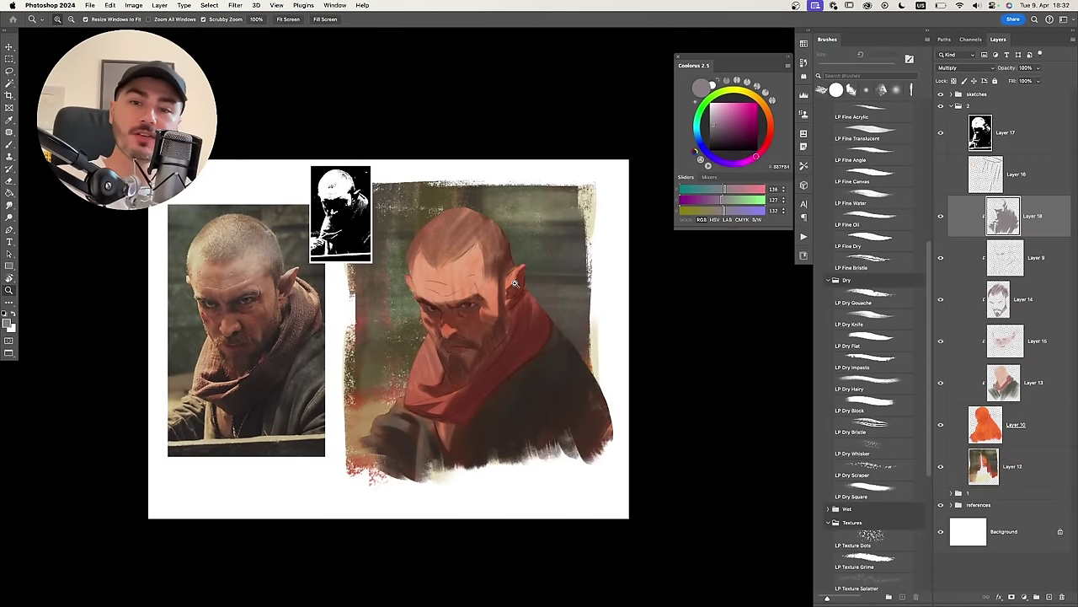
pyautogui.scroll(2, 477, 313)
pyautogui.press('b')
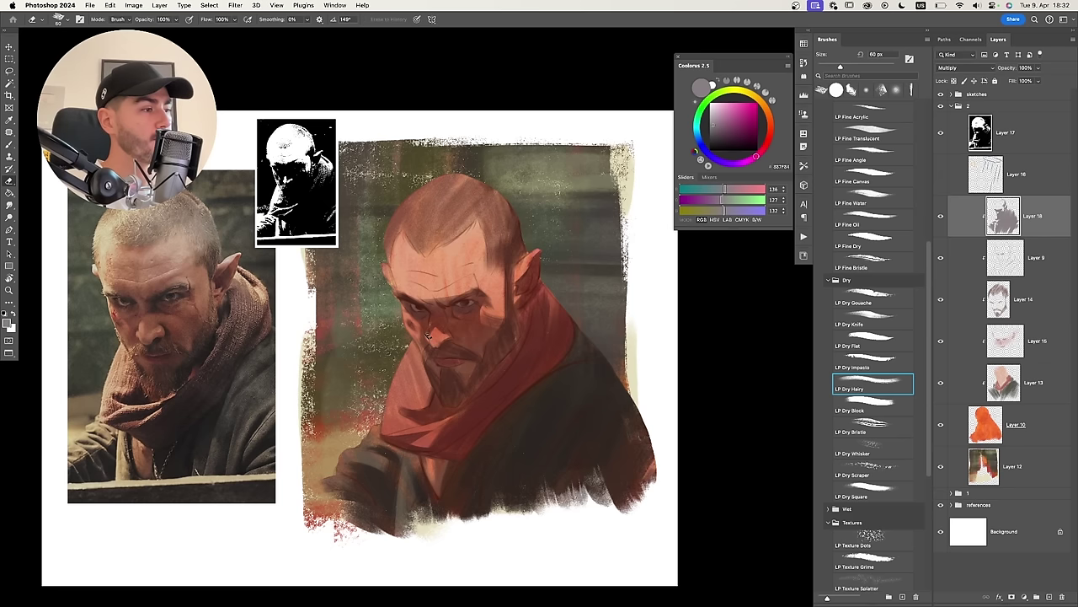
pyautogui.press(']')
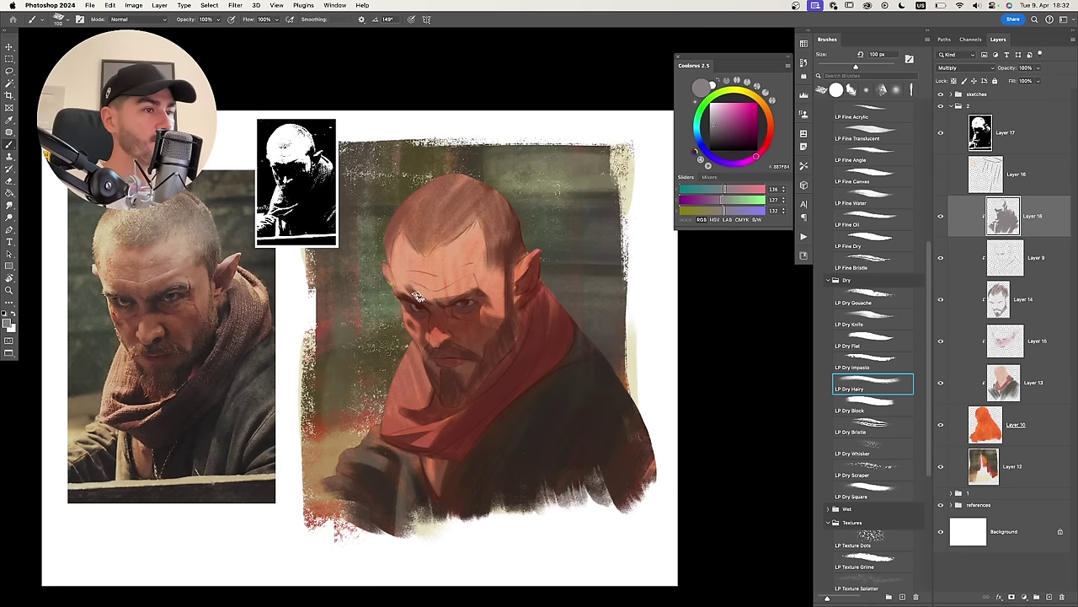
pyautogui.moveTo(396, 285); pyautogui.dragTo(404, 261)
# Compare the portrait's light and shadow shapes with the threshold copy and the reference photo.
pyautogui.press('v')
pyautogui.moveTo(326, 216); pyautogui.dragTo(435, 189)
pyautogui.press('super+z')
pyautogui.moveTo(463, 208)
pyautogui.mouseDown()
pyautogui.moveTo(423, 210)
pyautogui.moveTo(470, 211)
pyautogui.mouseUp()
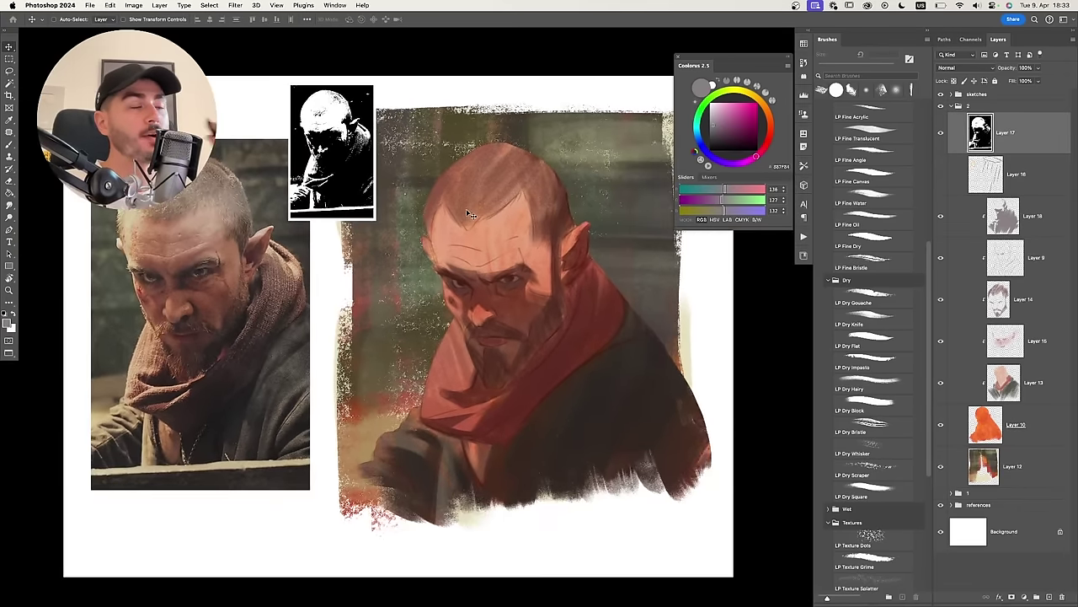
pyautogui.scroll(2, 439, 244)
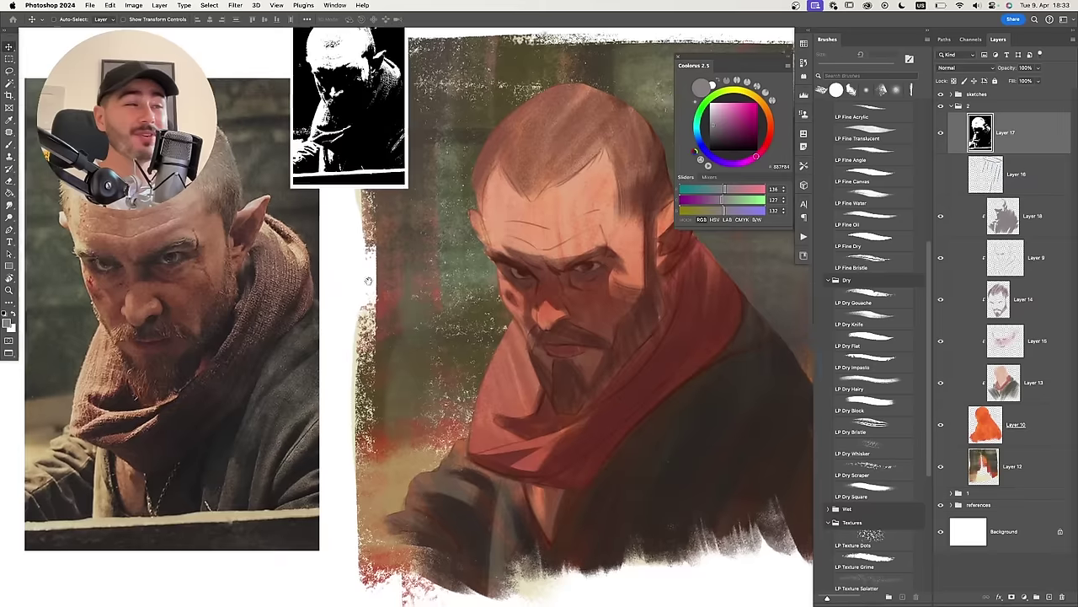
pyautogui.moveTo(384, 284); pyautogui.dragTo(402, 270)
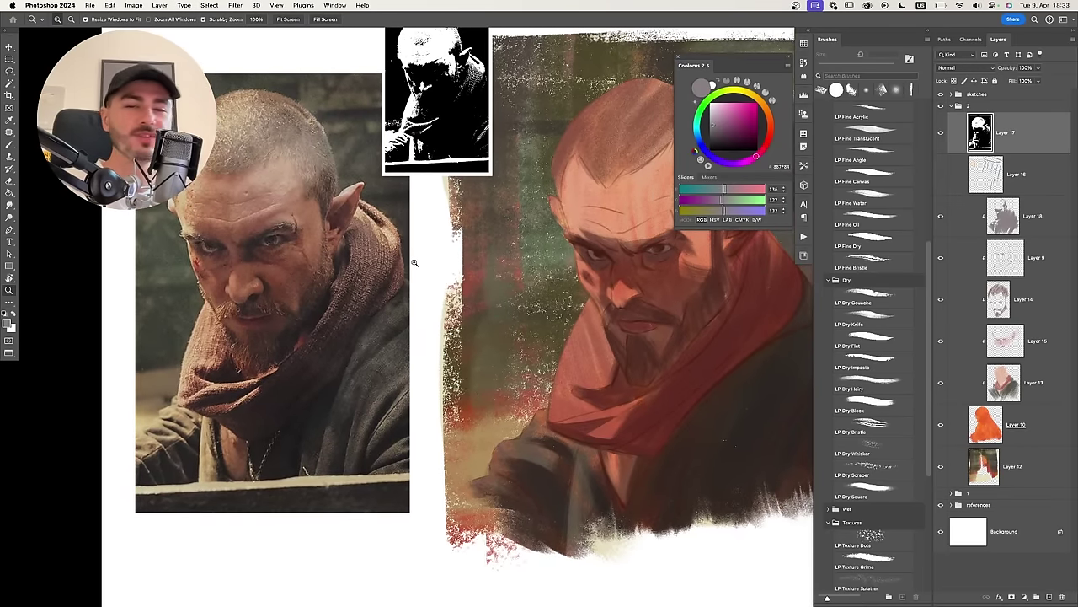
pyautogui.scroll(-2, 449, 295)
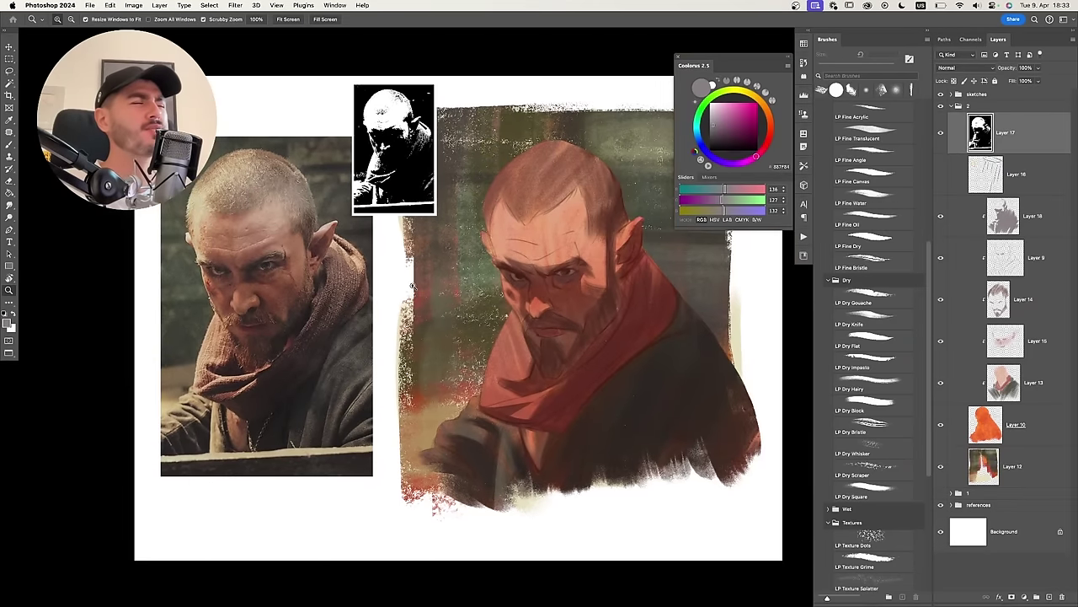
pyautogui.scroll(2, 413, 291)
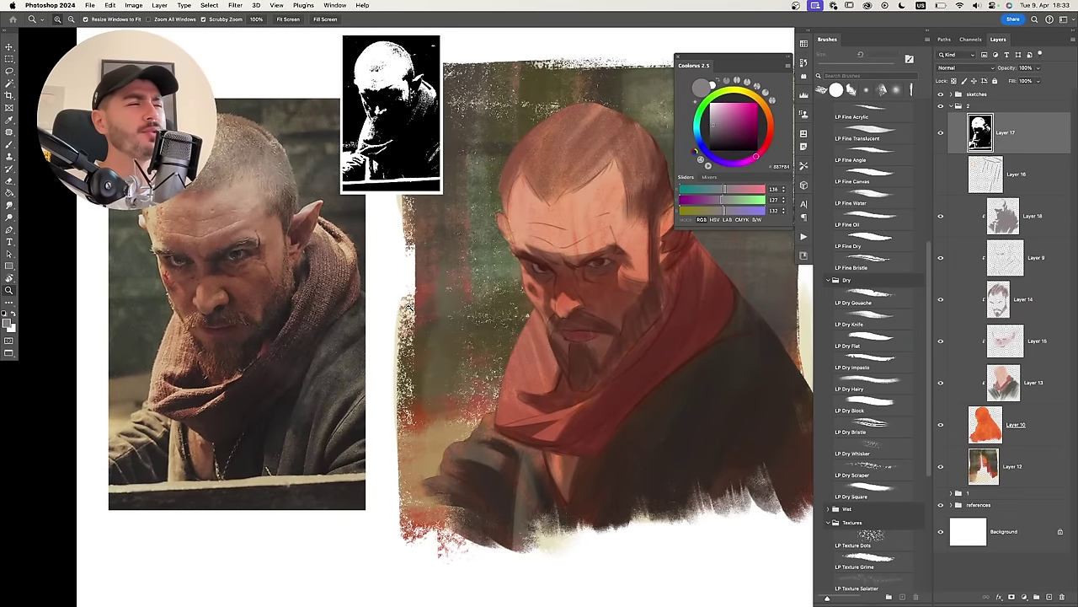
pyautogui.scroll(-2, 407, 307)
# On the clipped shadow layer, refine the lit cheek's edge beside the far eye with the brush at 300 px and the Eraser at 40 px.
pyautogui.press('b')
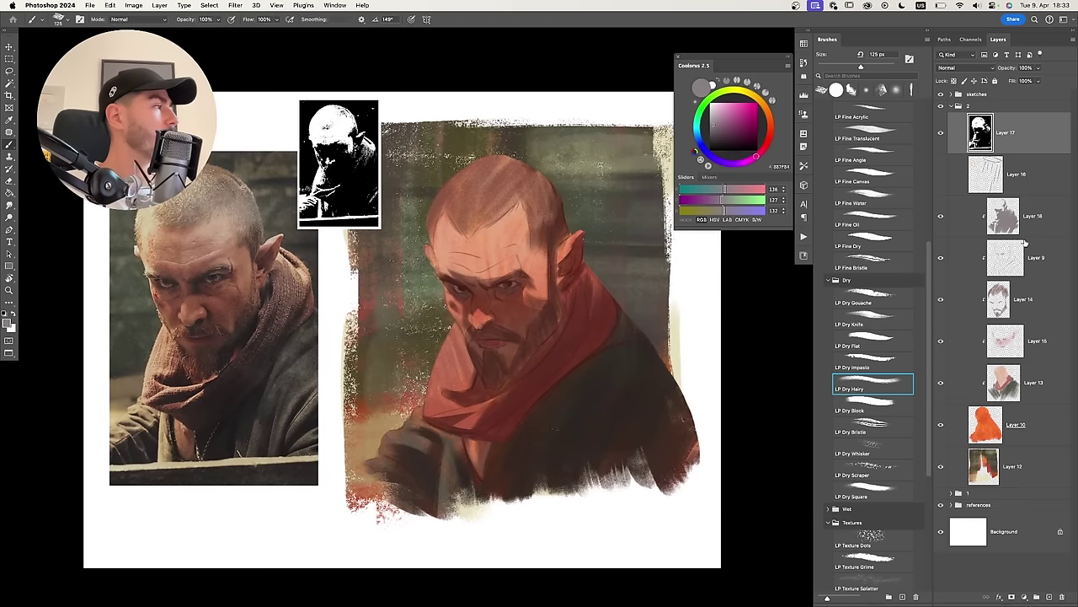
pyautogui.keyDown('super'); pyautogui.click(509, 267); pyautogui.keyUp('super')
pyautogui.press('e')
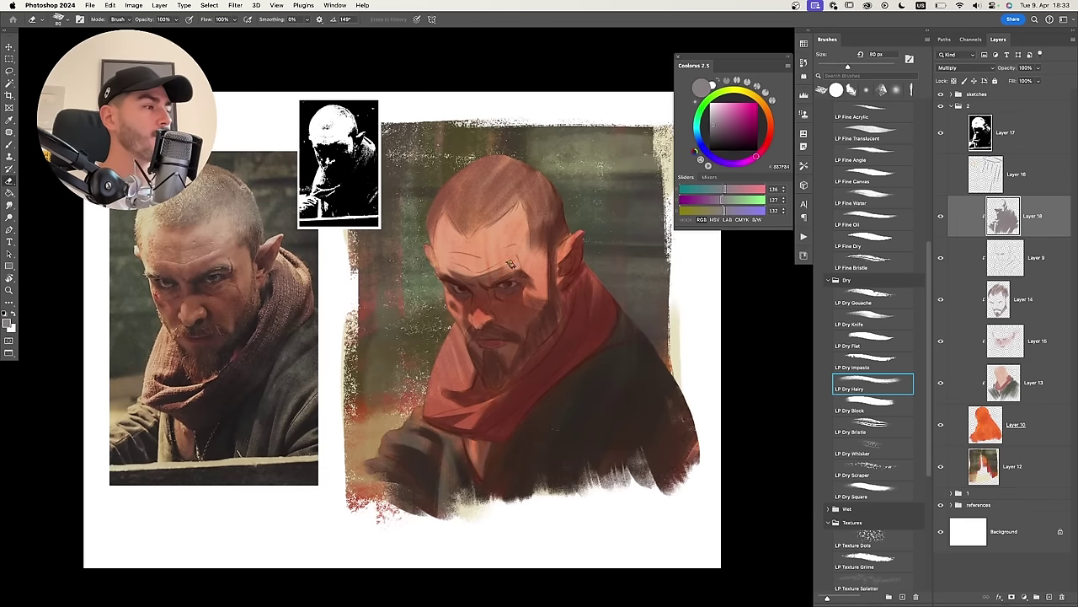
pyautogui.press('b')
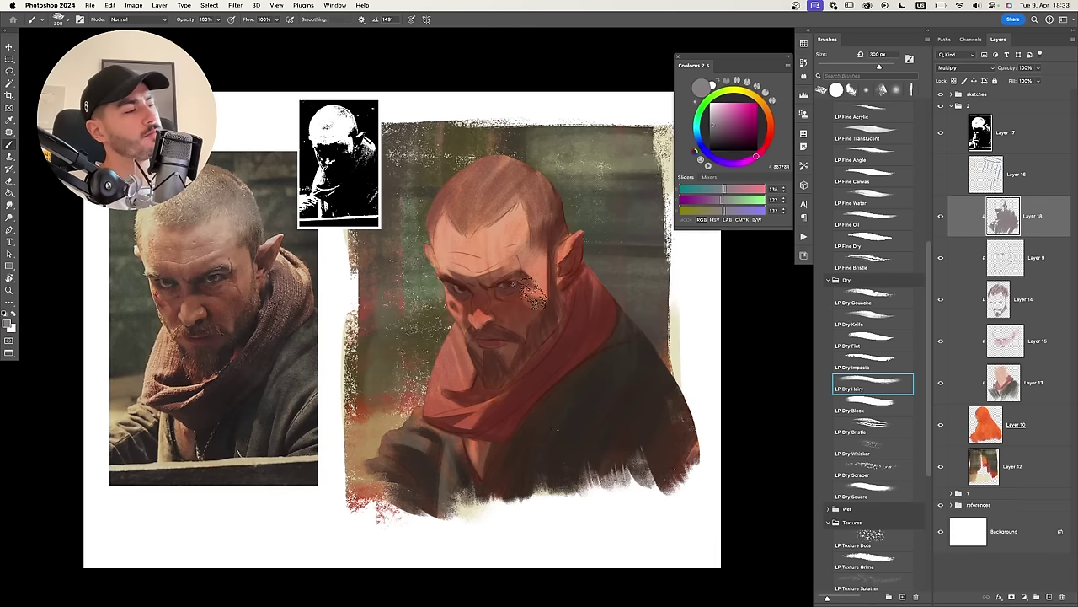
pyautogui.press('e')
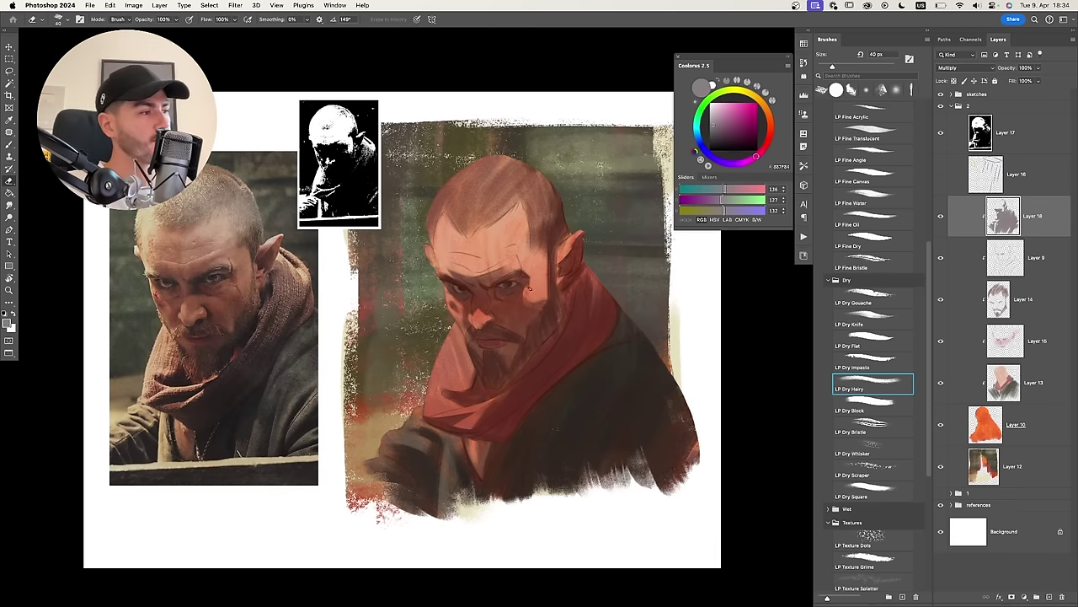
pyautogui.press('b')
pyautogui.press('e')
pyautogui.press('b')
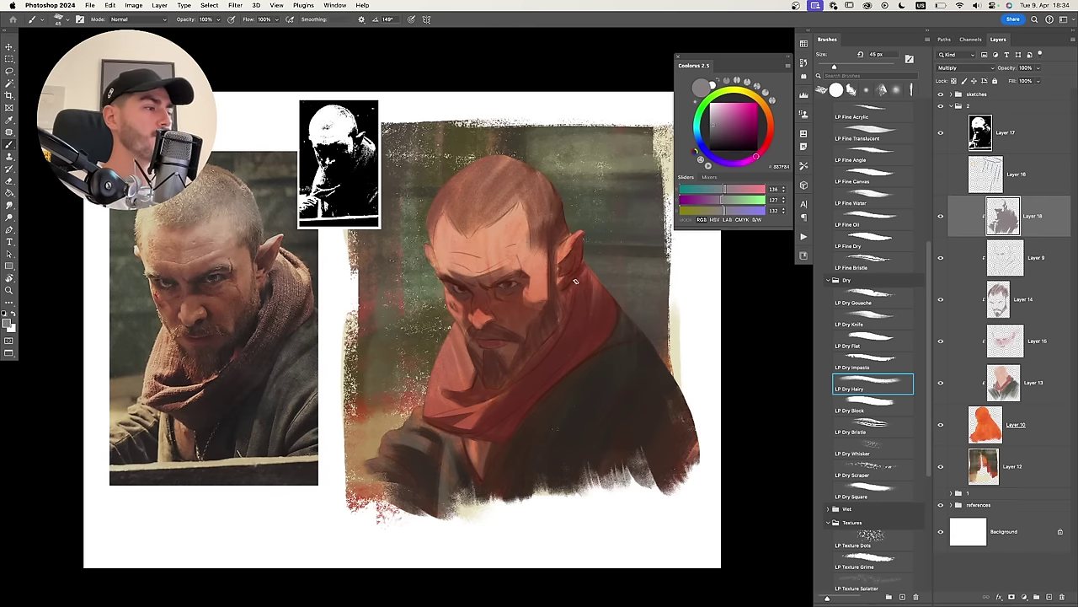
# Erase a light streak at 70 px on the scarf behind the ear and rework its edge with the brush at 100 px.
pyautogui.press('e')
pyautogui.moveTo(590, 273)
pyautogui.mouseDown()
pyautogui.moveTo(591, 323)
pyautogui.moveTo(588, 315)
pyautogui.mouseUp()
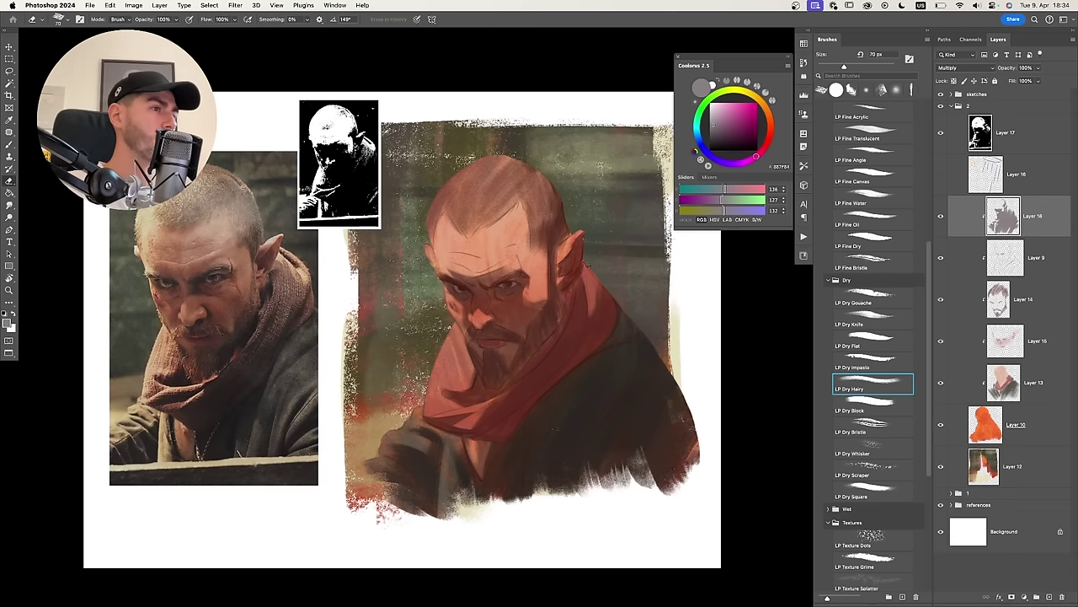
pyautogui.press('b')
pyautogui.moveTo(594, 268)
pyautogui.mouseDown()
pyautogui.moveTo(592, 316)
pyautogui.moveTo(571, 297)
pyautogui.mouseUp()
pyautogui.press(']')
pyautogui.press(']')
pyautogui.press(']')
pyautogui.press(']')
pyautogui.press(']')
pyautogui.press(']')
pyautogui.press(']')
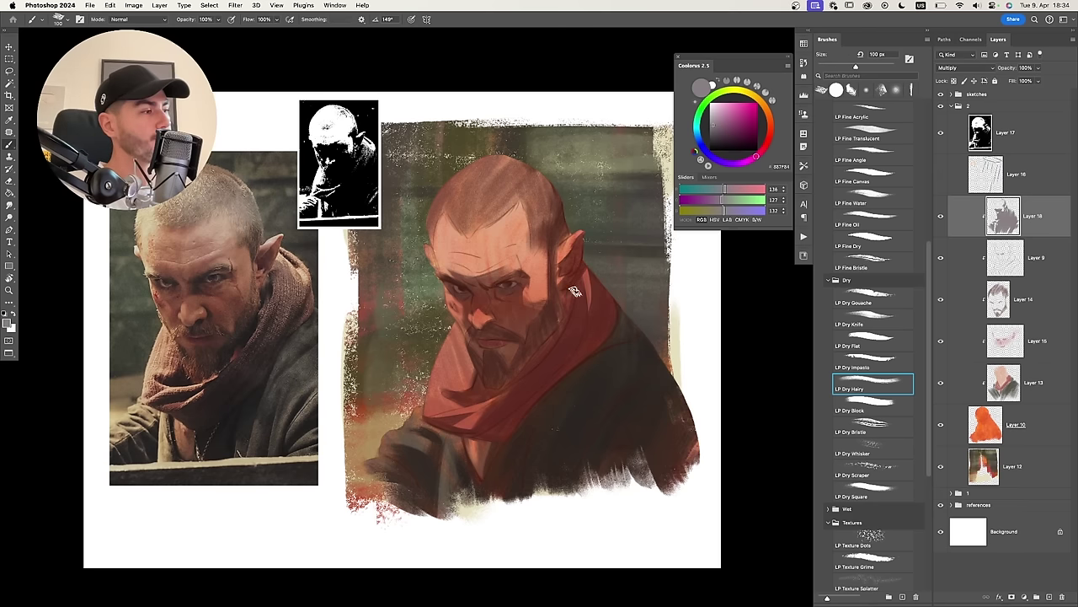
# Refine the scarf's shadow shape beside the beard with the brush at 150 px and the Eraser at 125 px.
pyautogui.press(']')
pyautogui.press(']')
pyautogui.press(']')
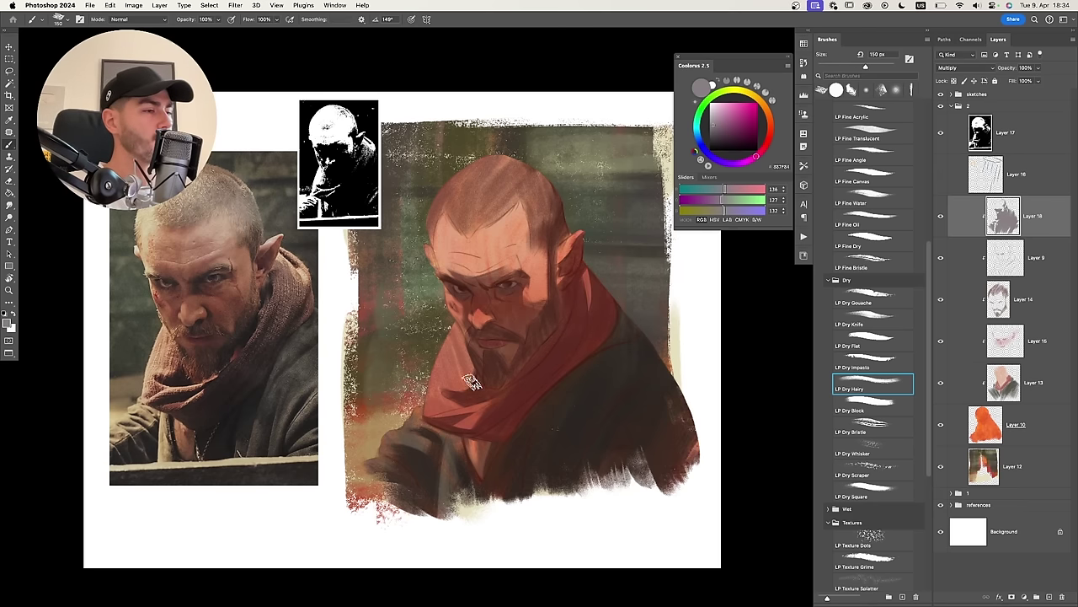
pyautogui.press('super+z')
pyautogui.press('e')
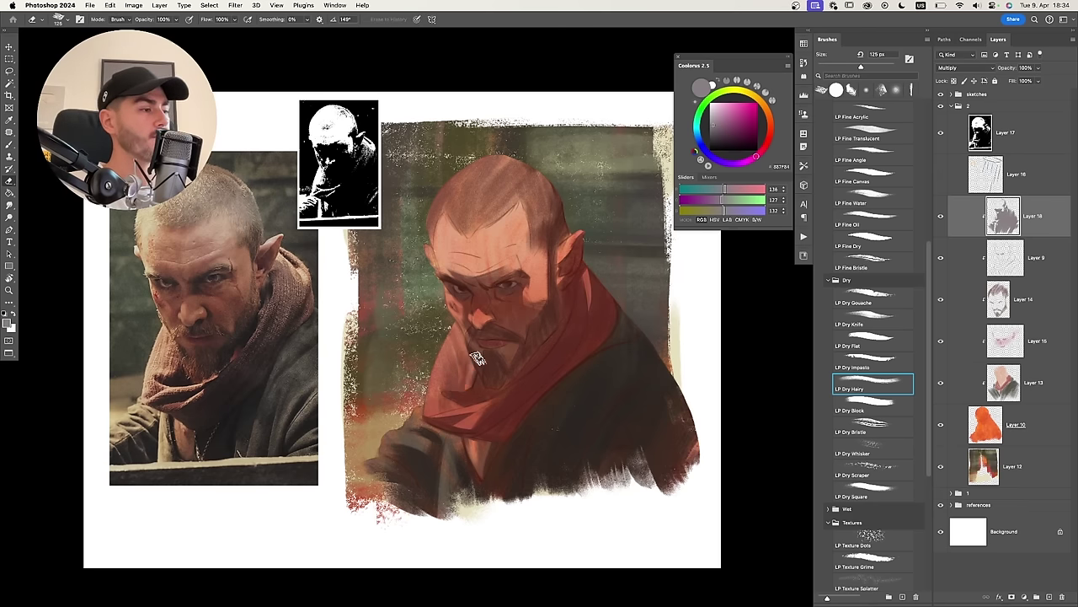
pyautogui.press('b')
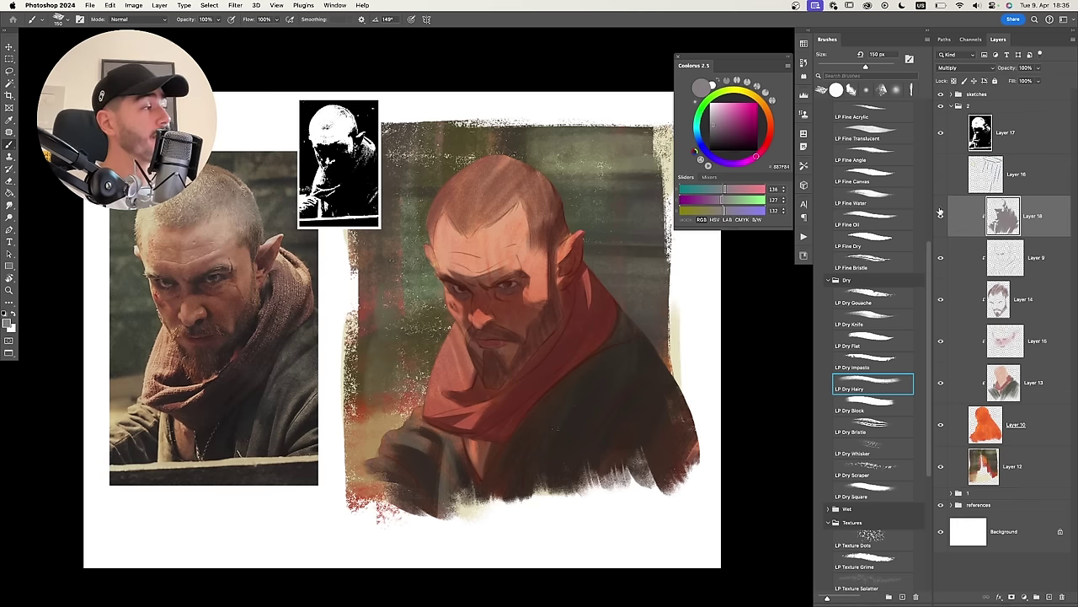
# Compare the portrait with and without the shadow layer, and check how the whole composition reads from a distance.
pyautogui.click(941, 217)
pyautogui.click(941, 217)
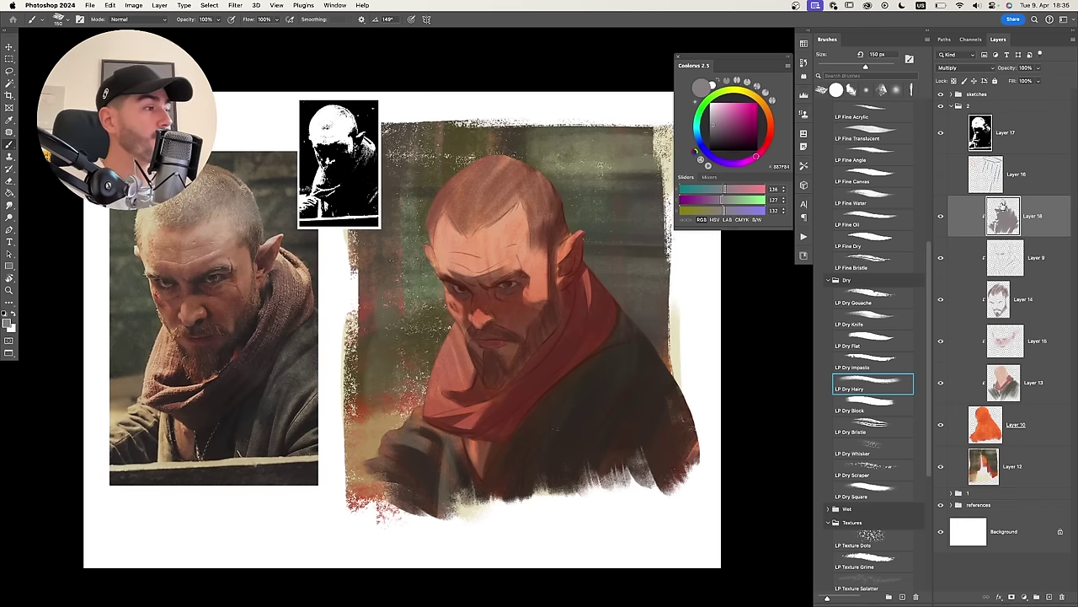
pyautogui.moveTo(624, 298); pyautogui.dragTo(578, 299)
pyautogui.press('z')
pyautogui.moveTo(510, 342); pyautogui.dragTo(568, 300)
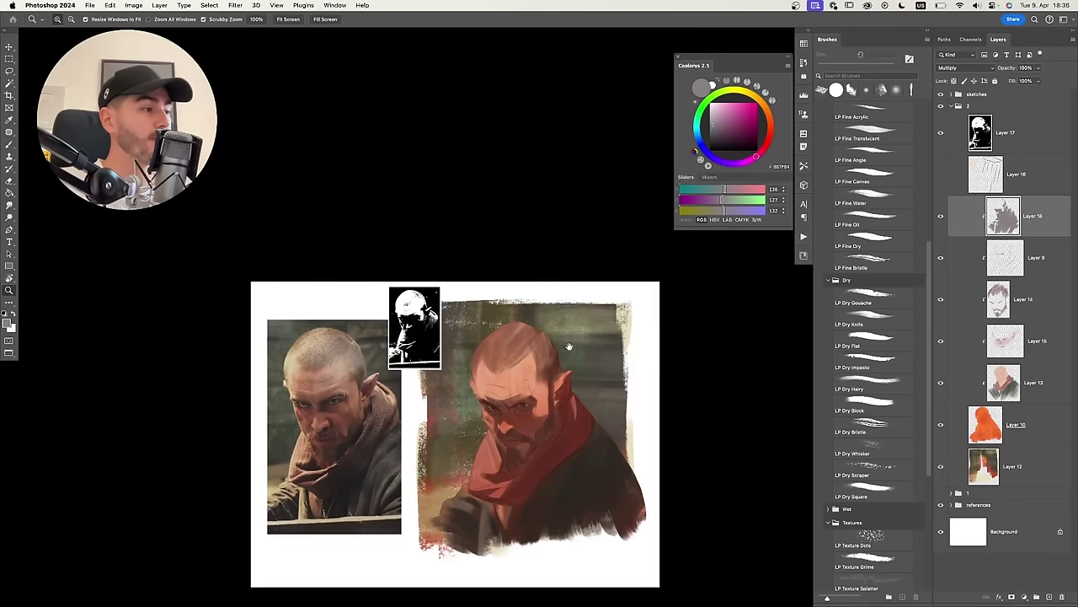
pyautogui.moveTo(569, 346); pyautogui.dragTo(501, 221)
pyautogui.moveTo(534, 307); pyautogui.dragTo(544, 294)
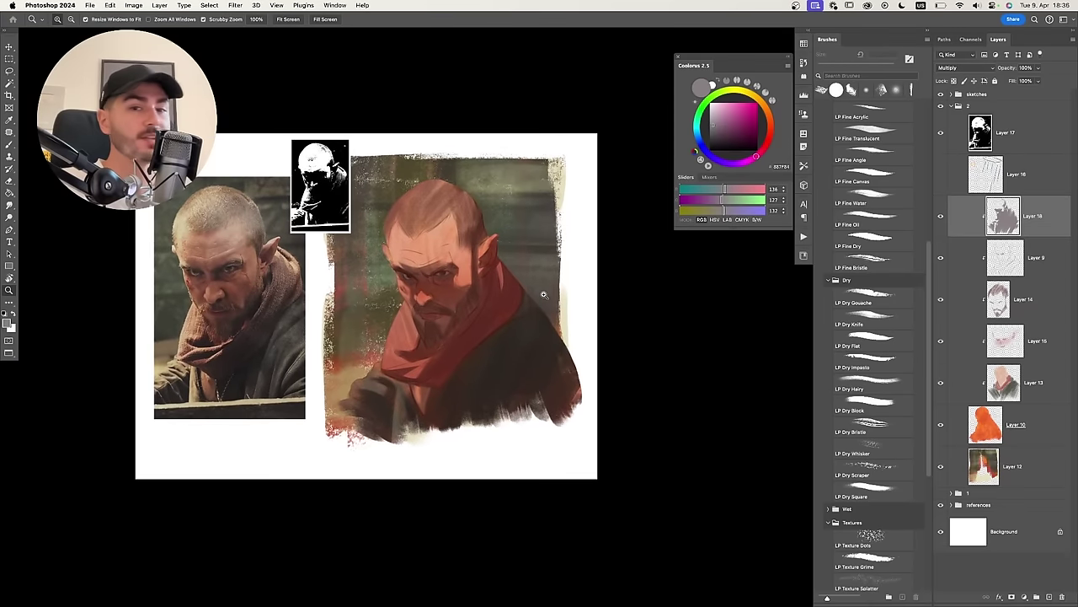
# Lock the transparent pixels of the line-art layer (Layer 9) and use near-black 201F1F for its lines.
pyautogui.click(1027, 260)
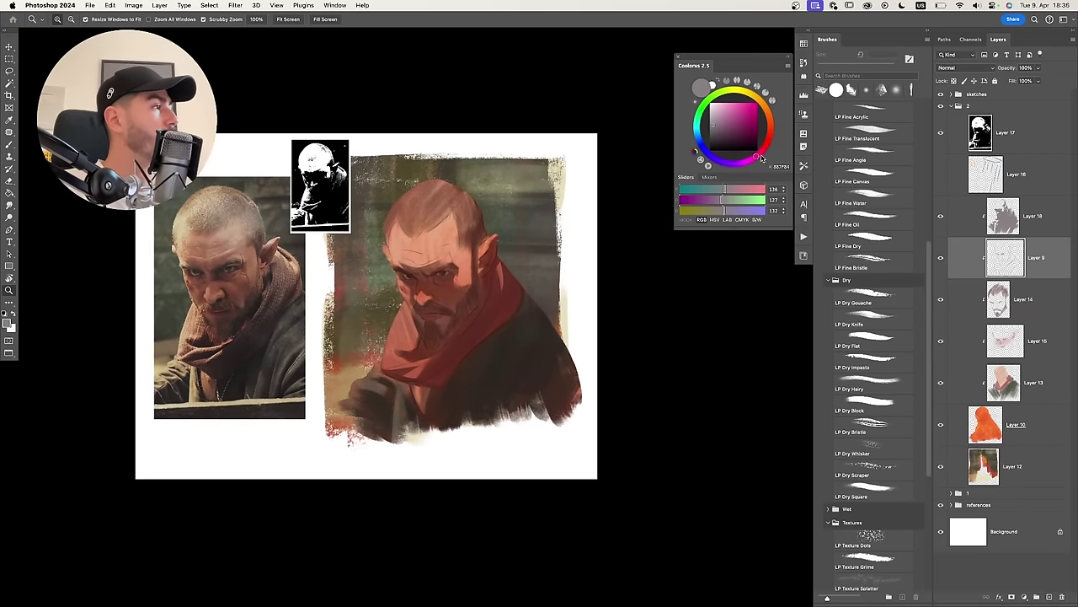
pyautogui.moveTo(581, 267); pyautogui.dragTo(490, 313)
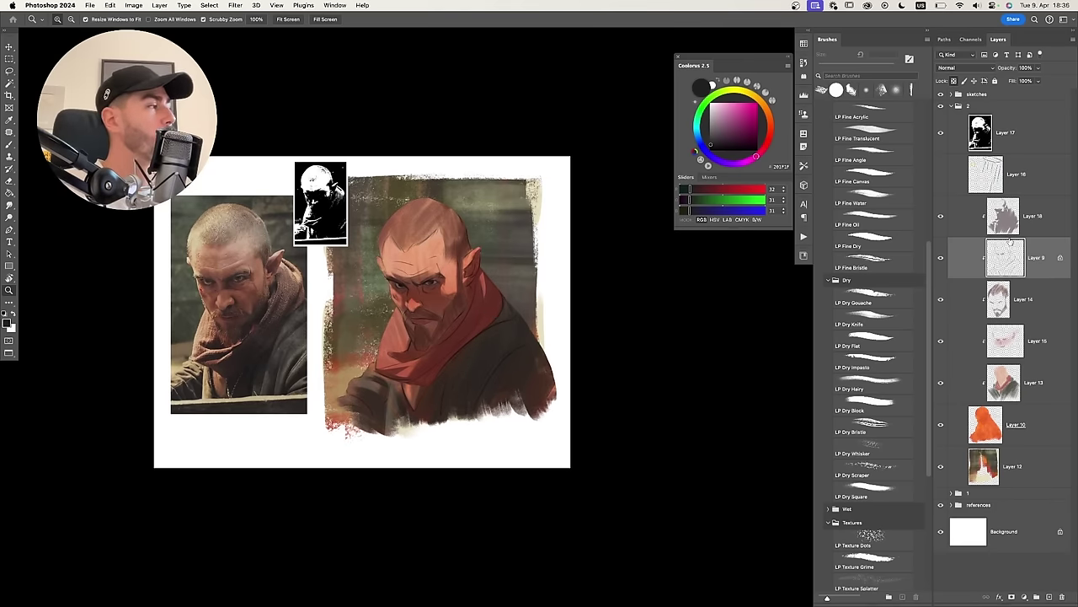
pyautogui.moveTo(511, 314); pyautogui.dragTo(556, 296)
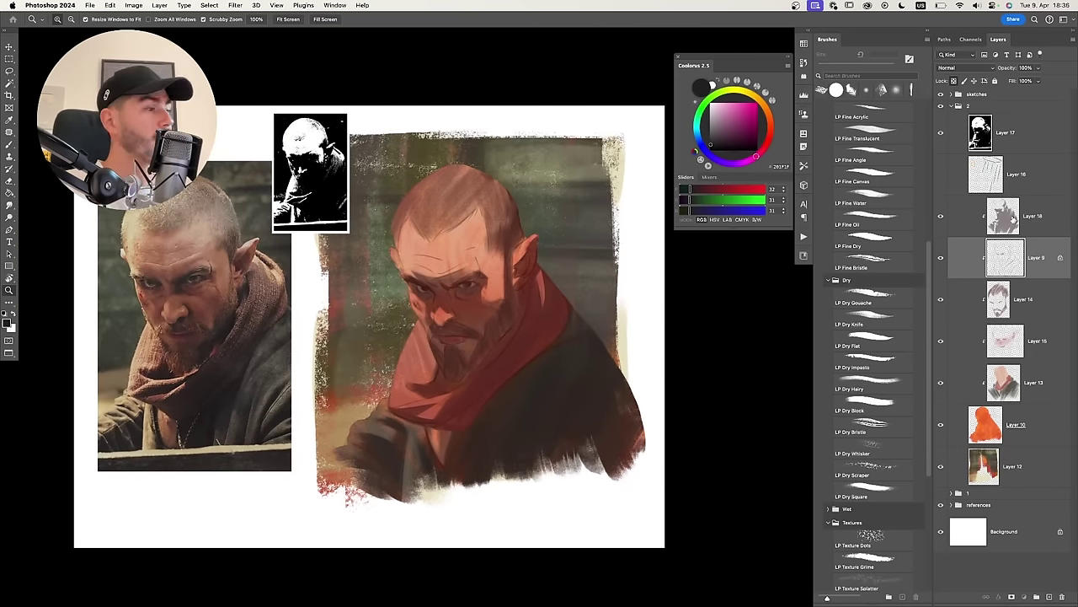
# Preview the canvas in greyscale with the shadow layer selected and compare the painting's values with the reference photo.
pyautogui.click(983, 217)
pyautogui.hotkey('ctrl', 'y')
pyautogui.moveTo(568, 323); pyautogui.dragTo(592, 323)
pyautogui.moveTo(592, 322); pyautogui.dragTo(590, 286)
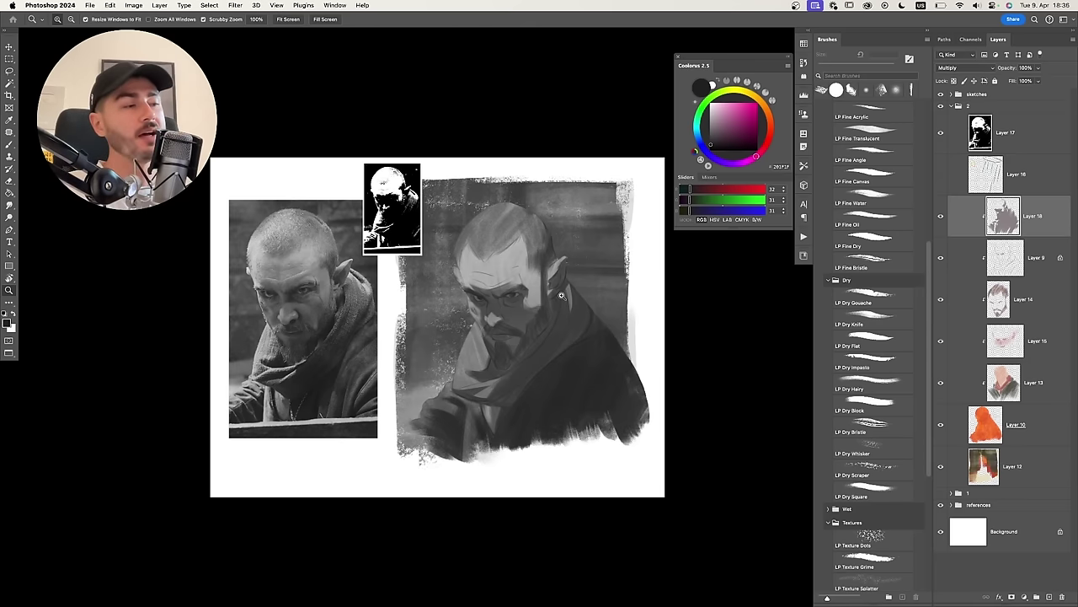
pyautogui.moveTo(305, 298); pyautogui.dragTo(382, 292)
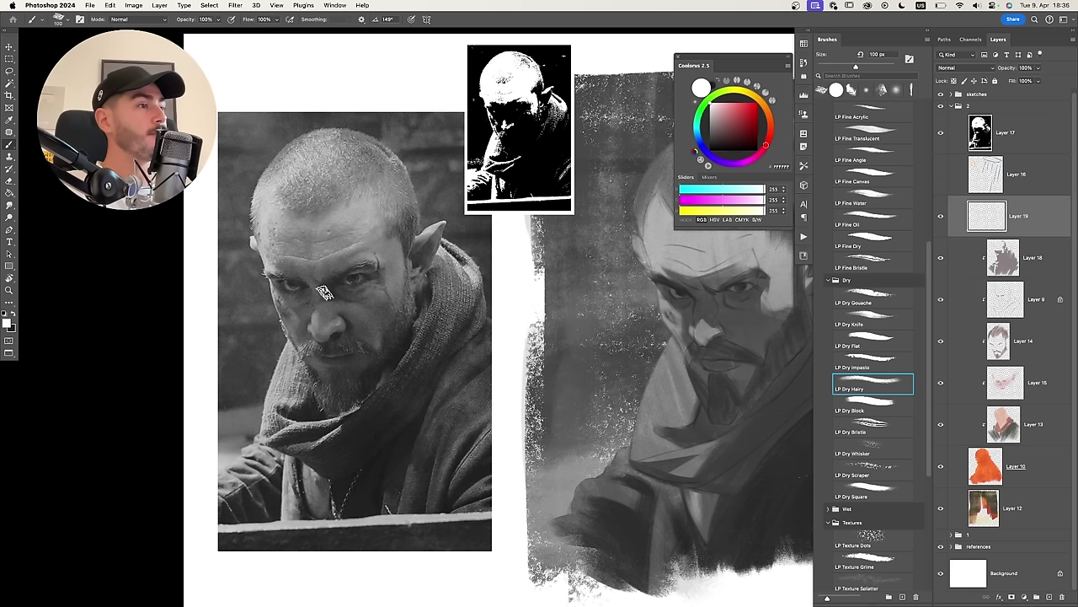
# Outline the lit forehead and cheek shape on the reference photo in white at 45 px, and delete that outline layer.
pyautogui.press('[')
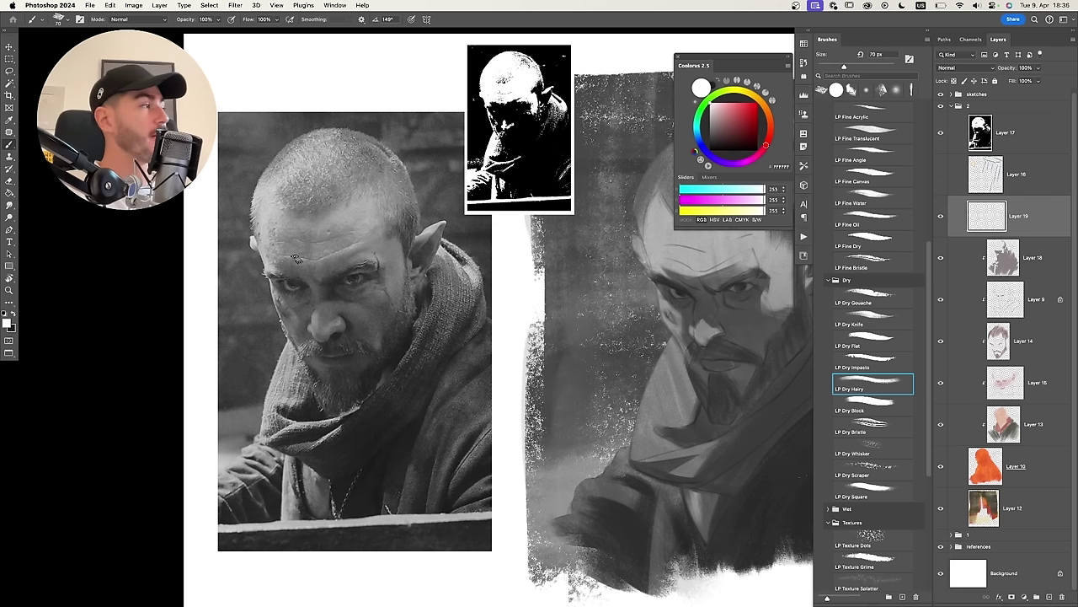
pyautogui.moveTo(271, 257)
pyautogui.mouseDown()
pyautogui.moveTo(293, 216)
pyautogui.moveTo(353, 208)
pyautogui.moveTo(358, 238)
pyautogui.moveTo(405, 228)
pyautogui.moveTo(403, 285)
pyautogui.mouseUp()
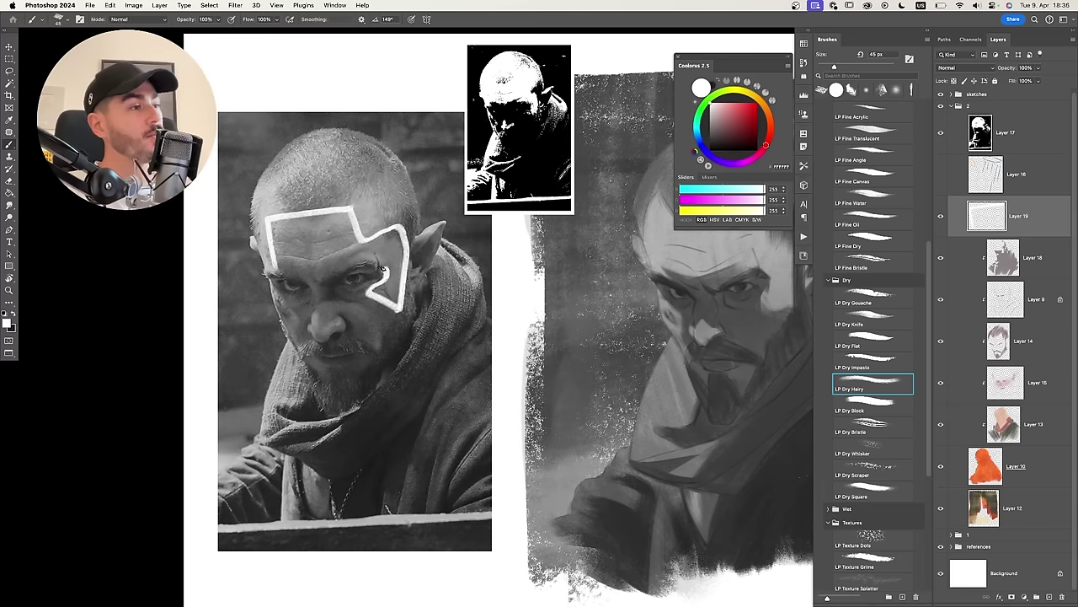
pyautogui.moveTo(333, 252); pyautogui.dragTo(277, 266)
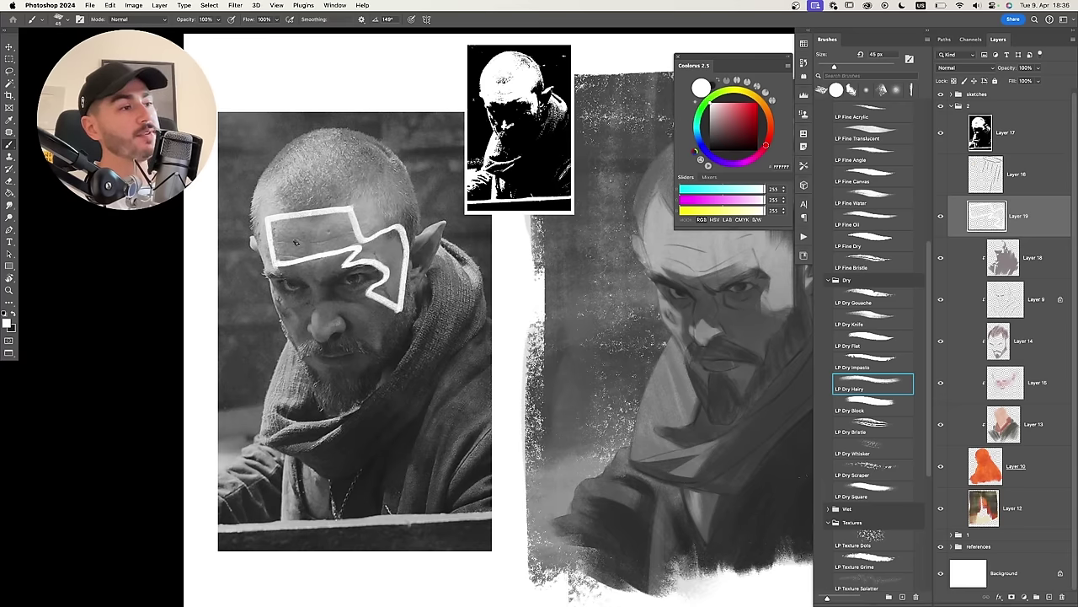
pyautogui.moveTo(426, 302)
pyautogui.mouseDown()
pyautogui.moveTo(411, 310)
pyautogui.moveTo(387, 294)
pyautogui.mouseUp()
pyautogui.moveTo(515, 254); pyautogui.dragTo(527, 221)
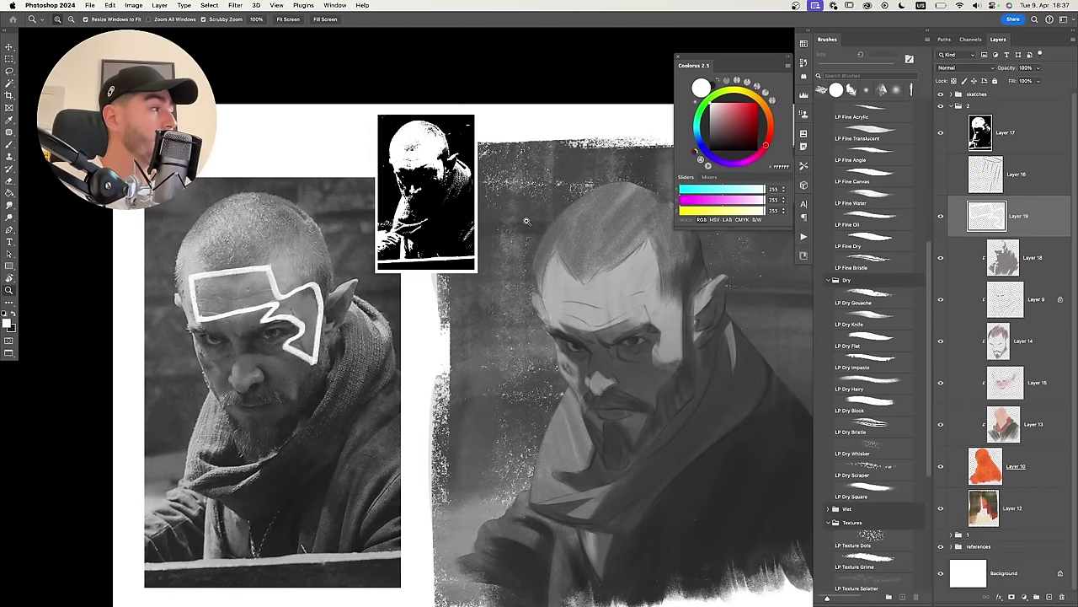
pyautogui.press('BackSpace')
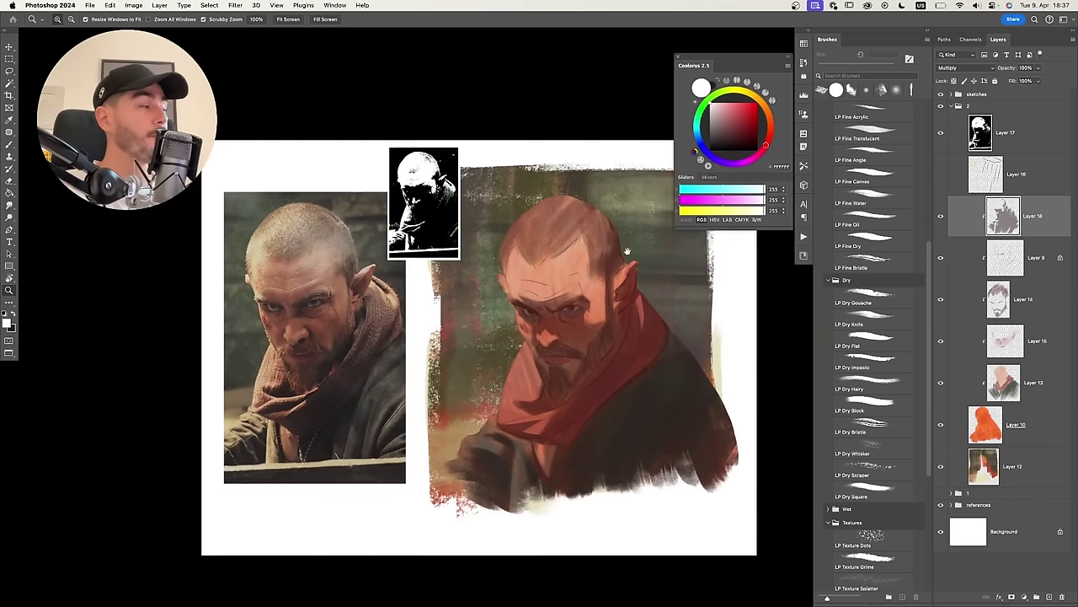
# Compare the color portrait with the shadow layer hidden and shown.
pyautogui.moveTo(626, 251); pyautogui.dragTo(648, 255)
pyautogui.click(940, 216)
pyautogui.click(940, 216)
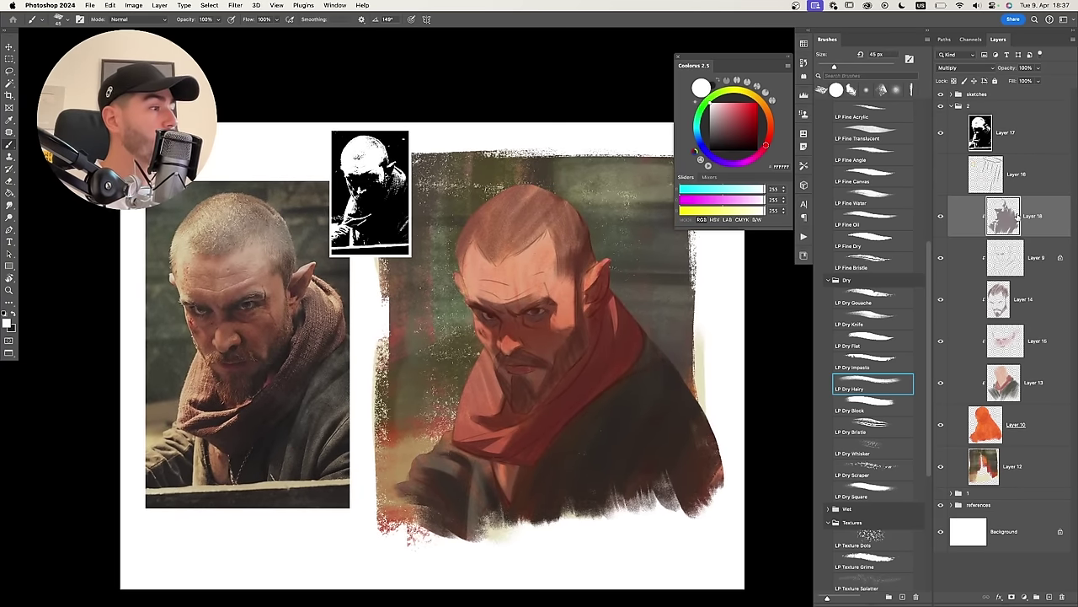
pyautogui.moveTo(528, 326); pyautogui.dragTo(516, 321)
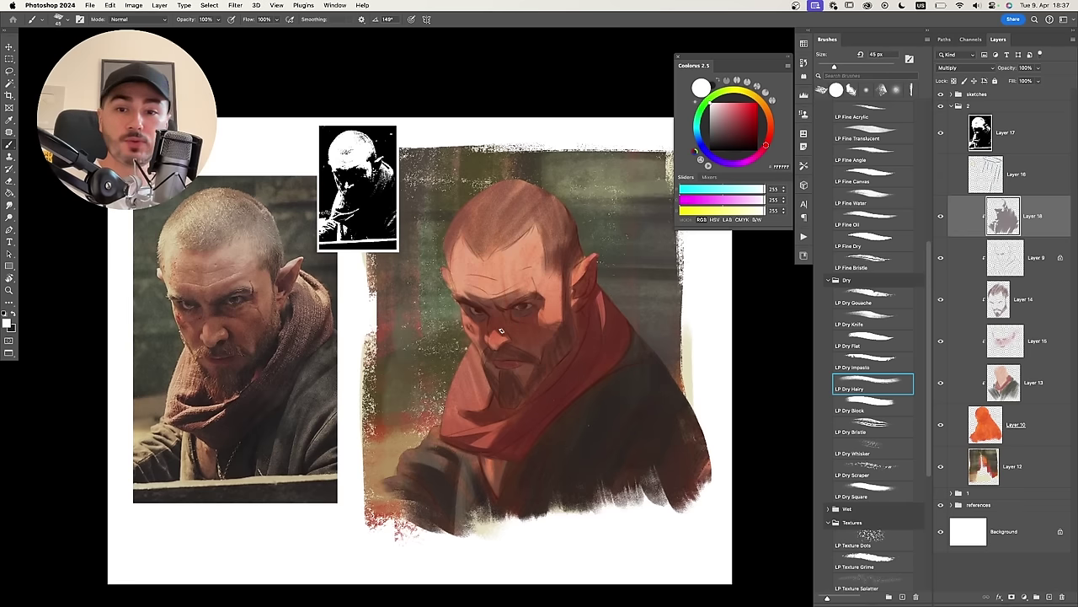
# Set the shadow layer's blend mode to Normal and sample its flat grey-violet, 887F84.
pyautogui.click(953, 67)
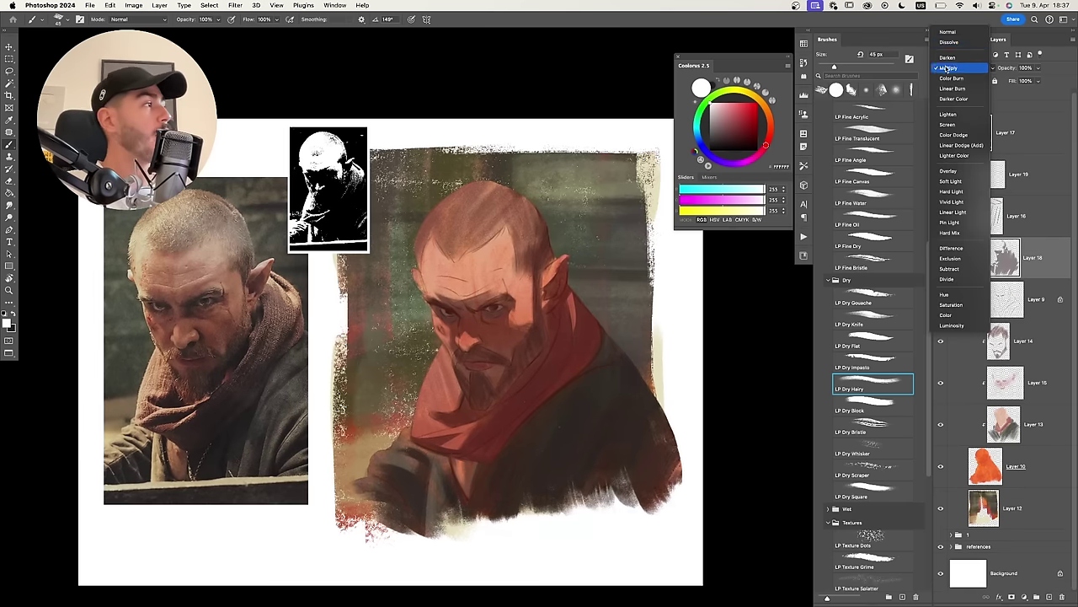
pyautogui.click(945, 33)
pyautogui.scroll(-2, 497, 309)
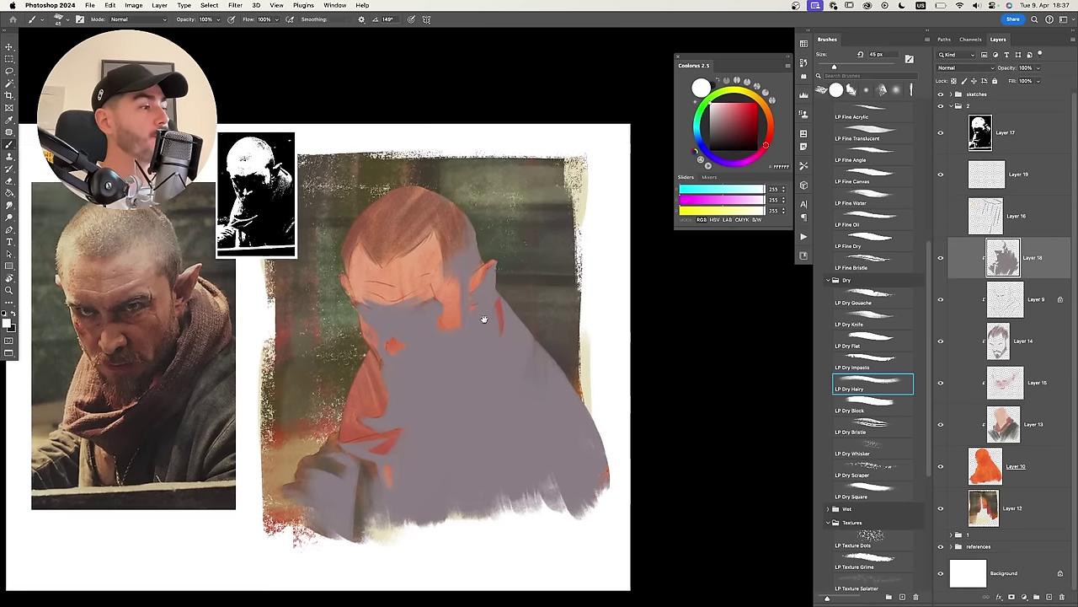
pyautogui.scroll(3, 476, 319)
pyautogui.keyDown('alt'); pyautogui.click(429, 354); pyautogui.keyUp('alt')
pyautogui.hscroll(3, 473, 346)
pyautogui.scroll(1, 473, 345)
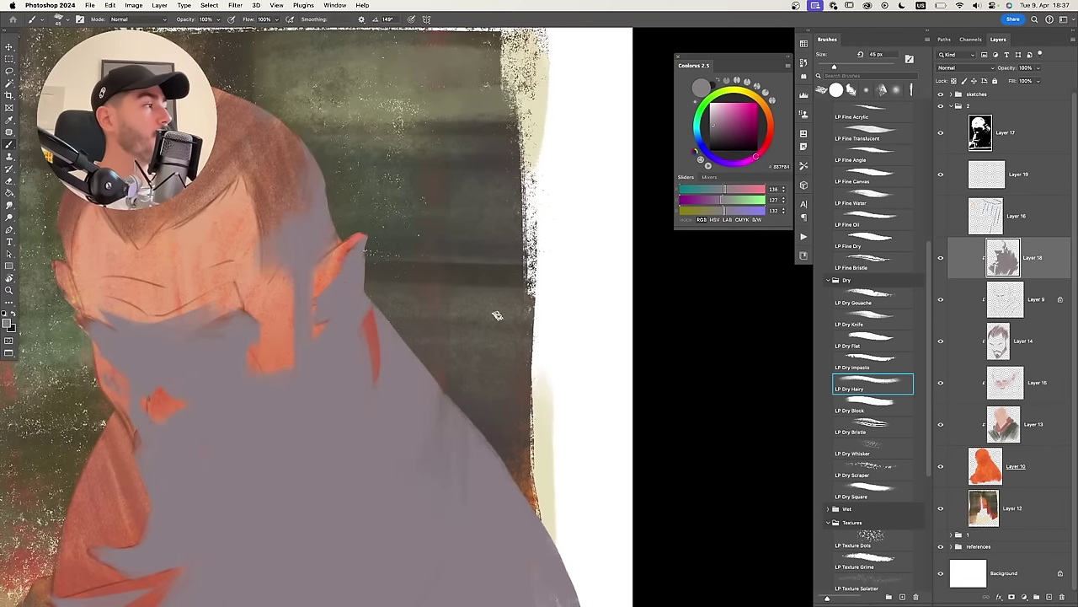
# Paint a round swatch of the sampled shadow color on Layer 19 over the dark background beside the head, using the brush at 50 px.
pyautogui.click(974, 179)
pyautogui.moveTo(506, 328); pyautogui.dragTo(476, 383)
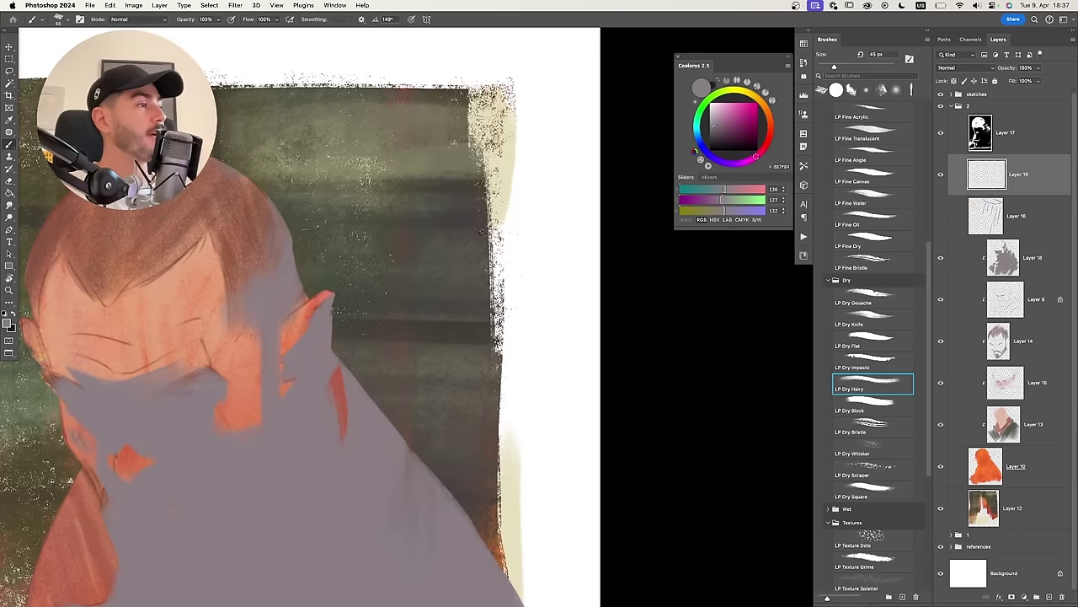
pyautogui.click(447, 215)
pyautogui.press(']')
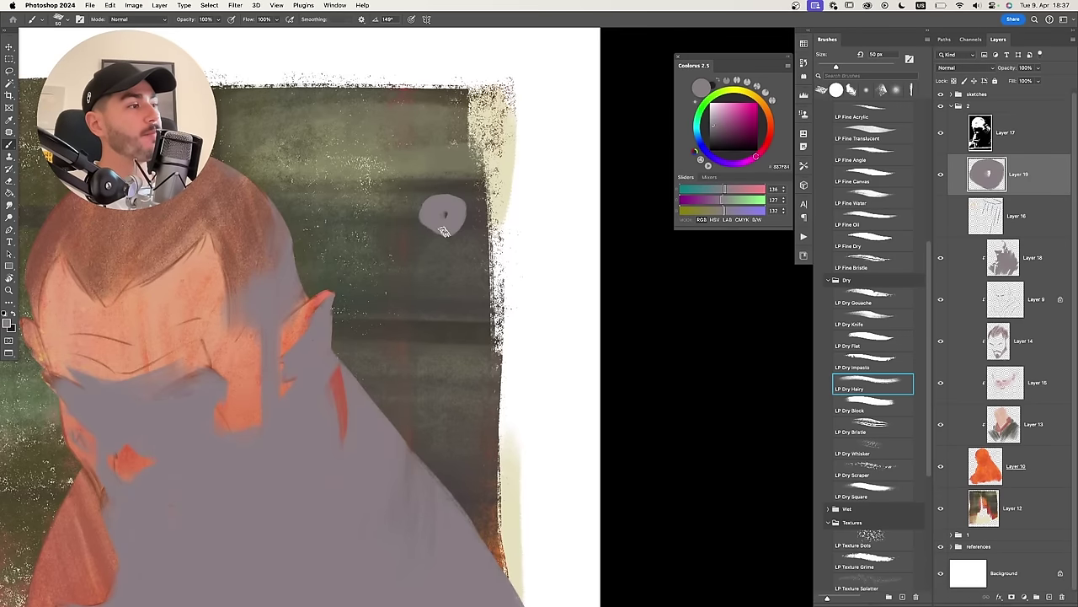
pyautogui.scroll(-3, 452, 206)
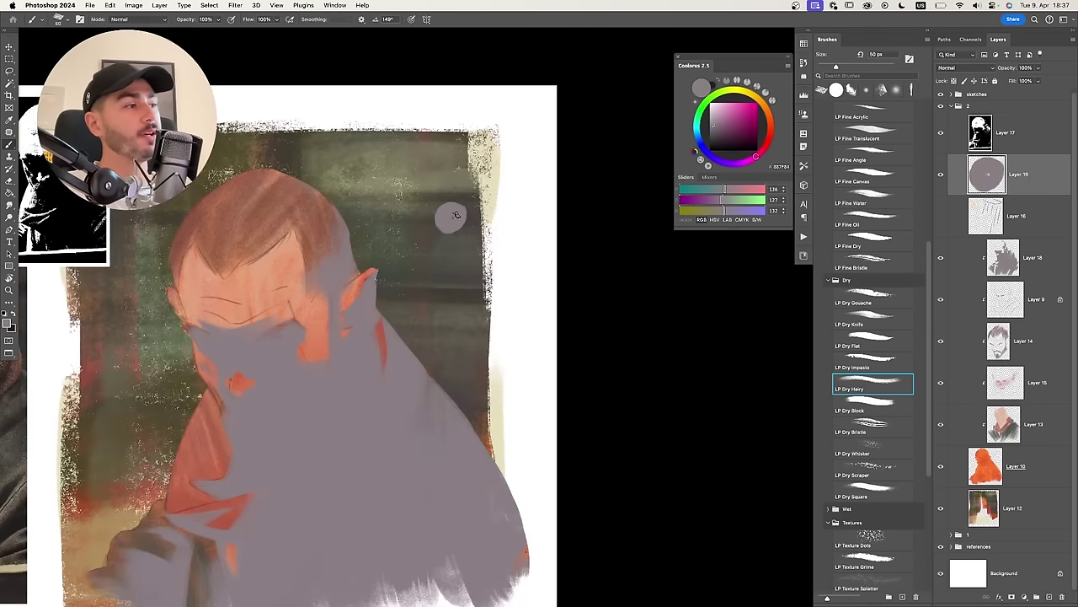
pyautogui.scroll(-2, 459, 211)
# Set the shadow layer's blend mode back to Multiply.
pyautogui.click(1041, 257)
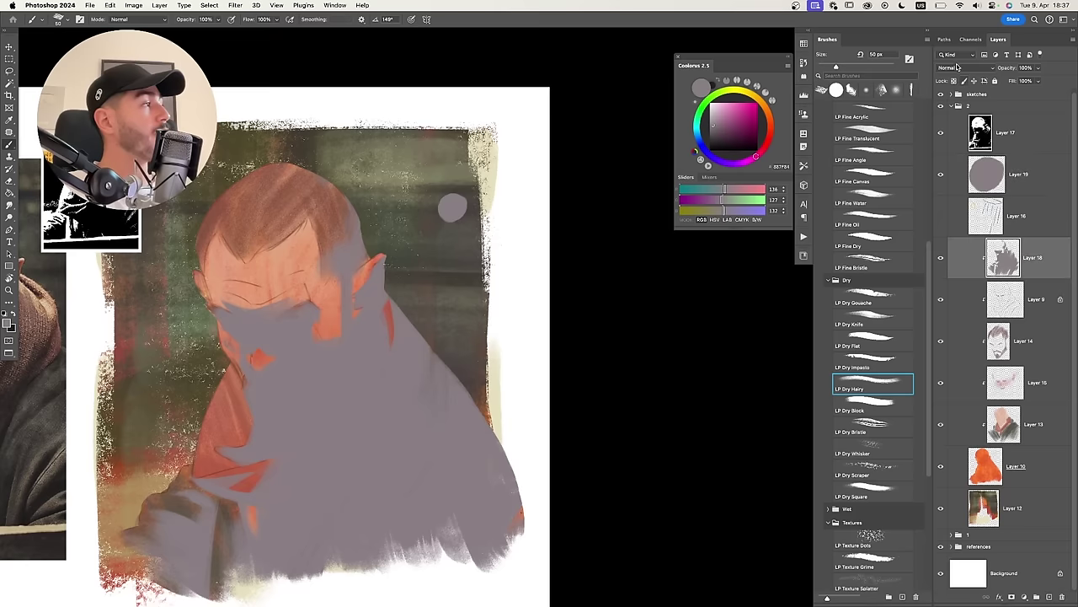
pyautogui.click(956, 68)
pyautogui.click(949, 103)
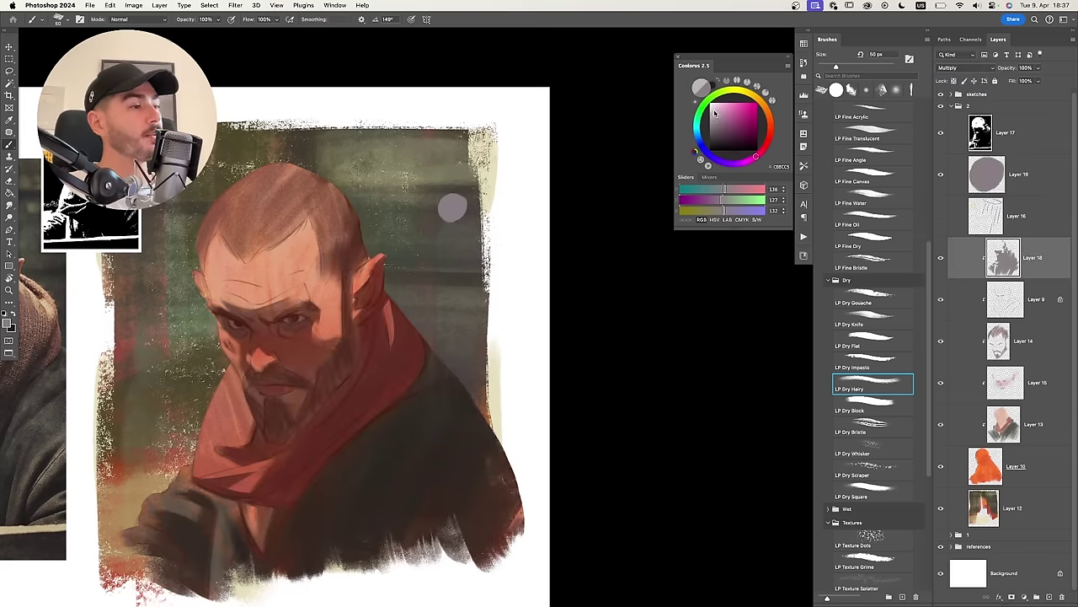
# Pick light grey-violet CBBCC5 and paint halftones over the brow and lower forehead on Layer 18.
pyautogui.click(715, 113)
pyautogui.moveTo(394, 350); pyautogui.dragTo(515, 314)
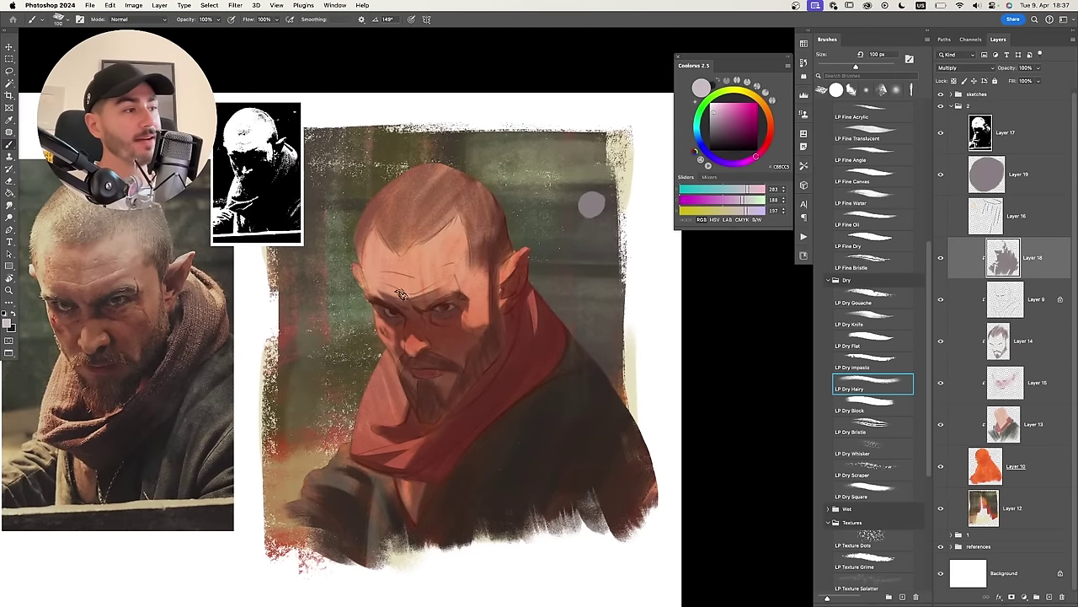
pyautogui.press(']')
pyautogui.press(']')
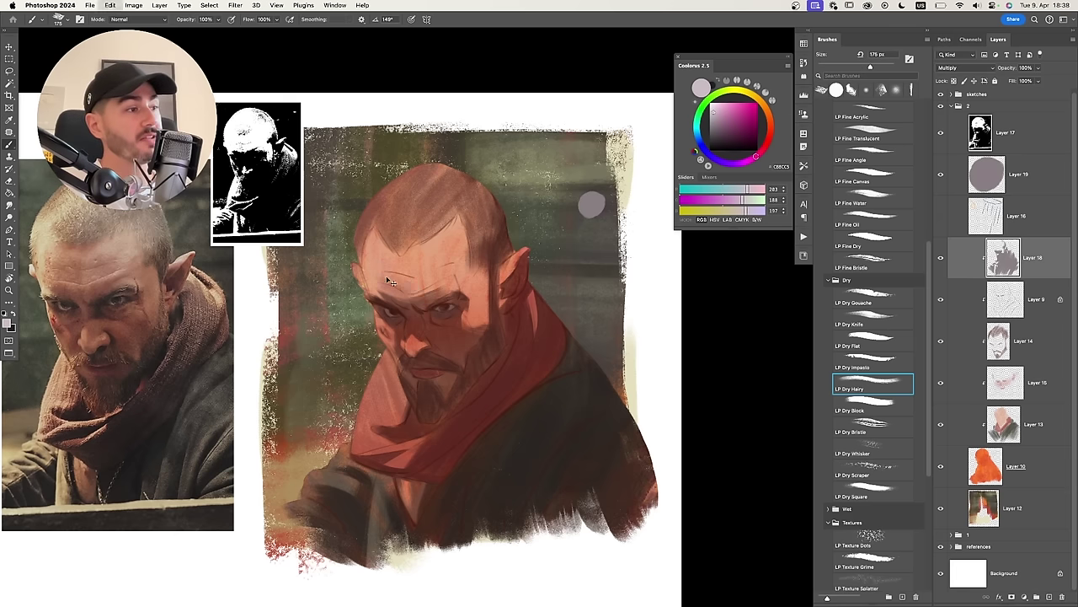
pyautogui.press('[')
pyautogui.press('[')
pyautogui.press('[')
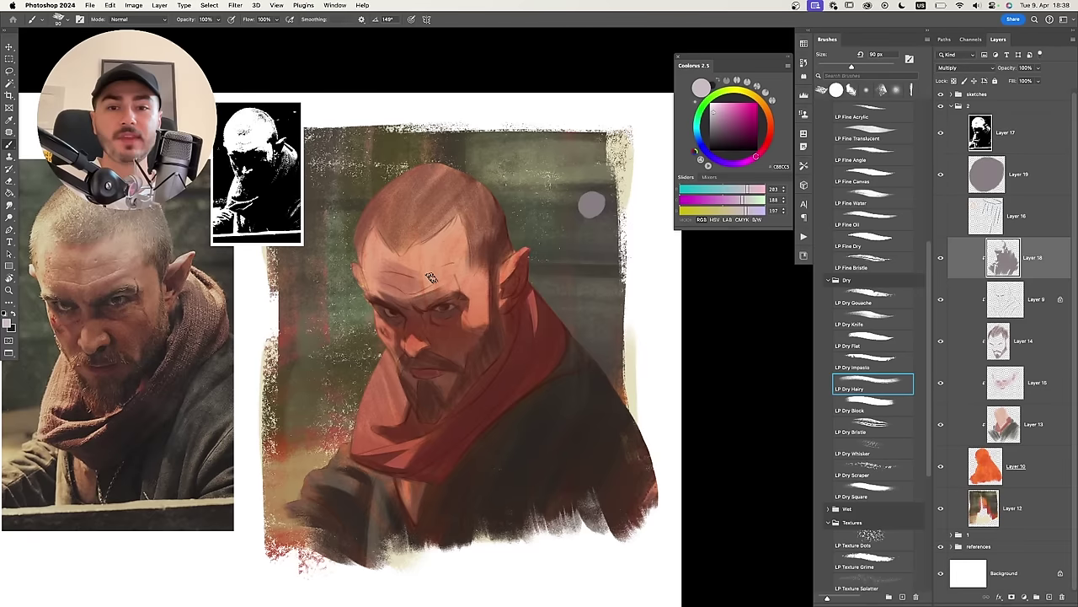
# Extend the light halftone across the rest of the forehead, varying the brush up to 200 px.
pyautogui.press(']')
pyautogui.press(']')
pyautogui.press(']')
pyautogui.press(']')
pyautogui.press(']')
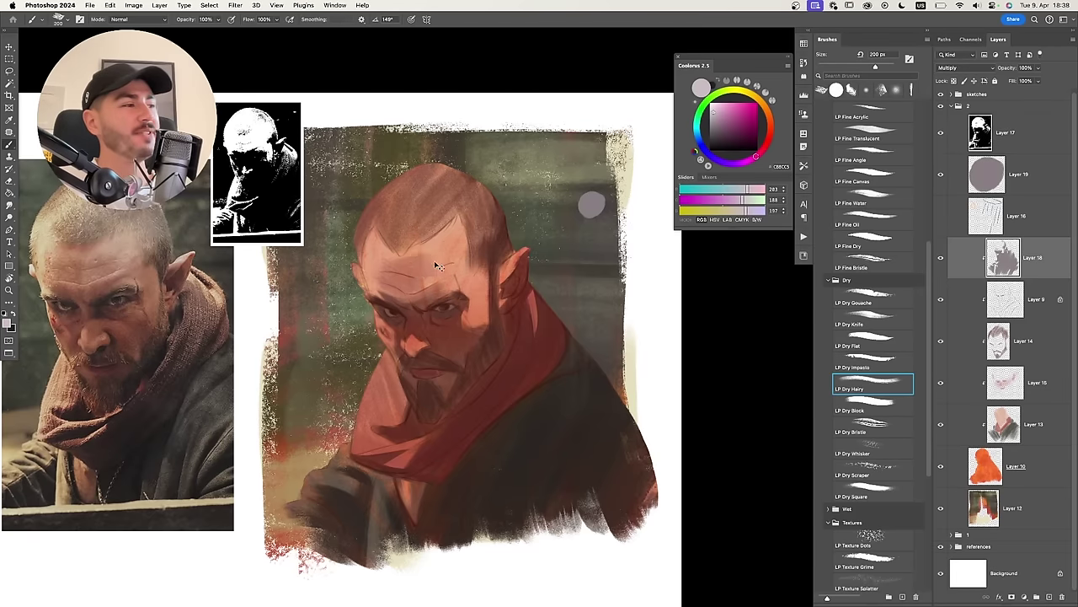
pyautogui.press('[')
pyautogui.press('[')
pyautogui.press('[')
pyautogui.press('[')
pyautogui.press('[')
pyautogui.press('[')
pyautogui.press('[')
pyautogui.press('[')
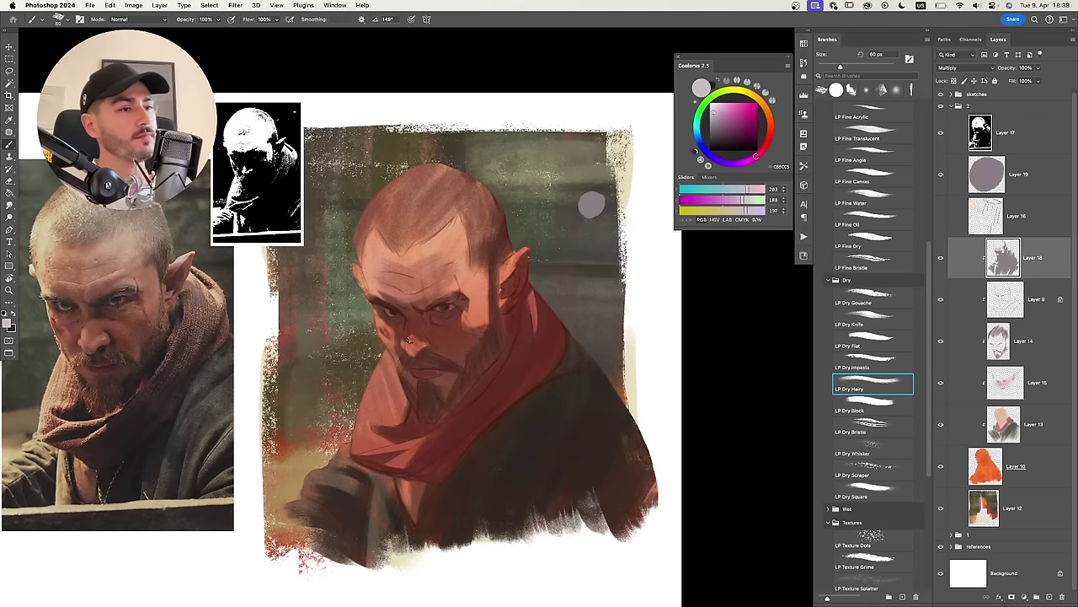
# Paint light halftones over the nose, cheeks and temple, varying the brush up to 175 px.
pyautogui.press(']')
pyautogui.press(']')
pyautogui.press(']')
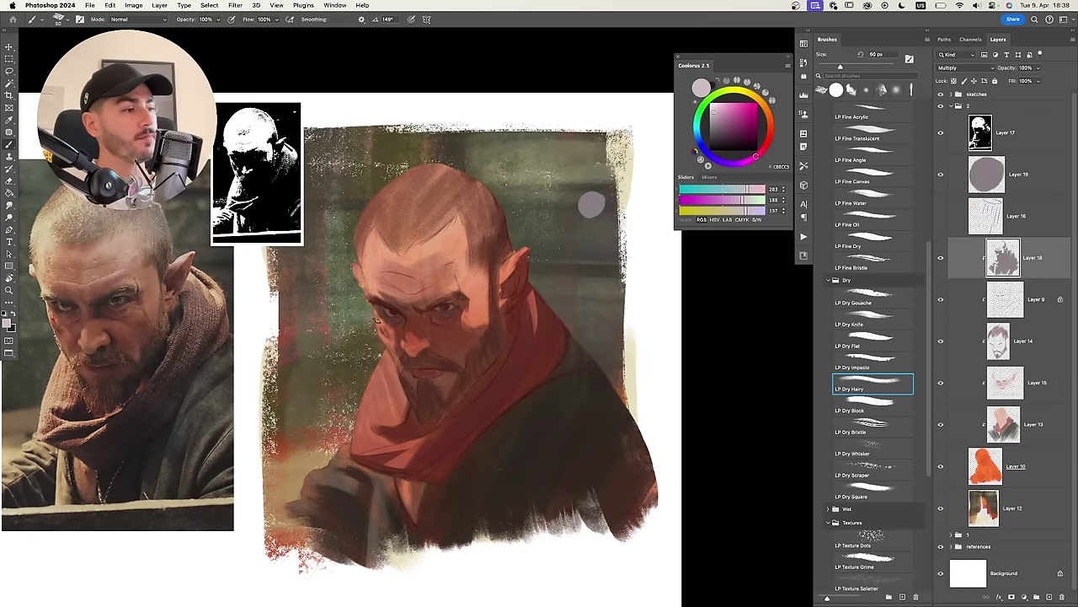
pyautogui.press(']')
pyautogui.press(']')
pyautogui.press(']')
pyautogui.press(']')
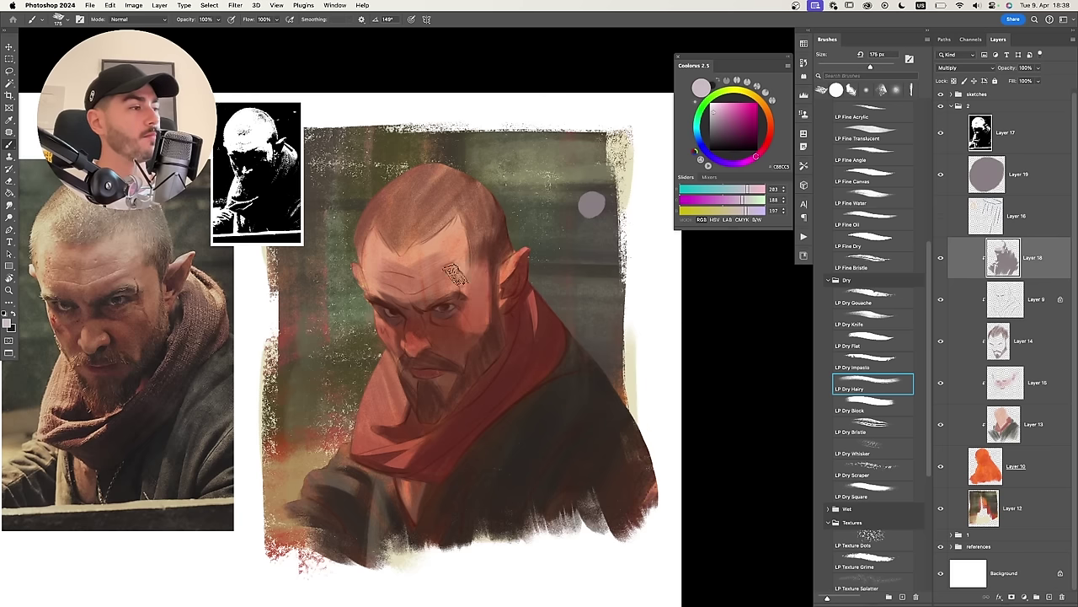
pyautogui.press('e')
pyautogui.press('b')
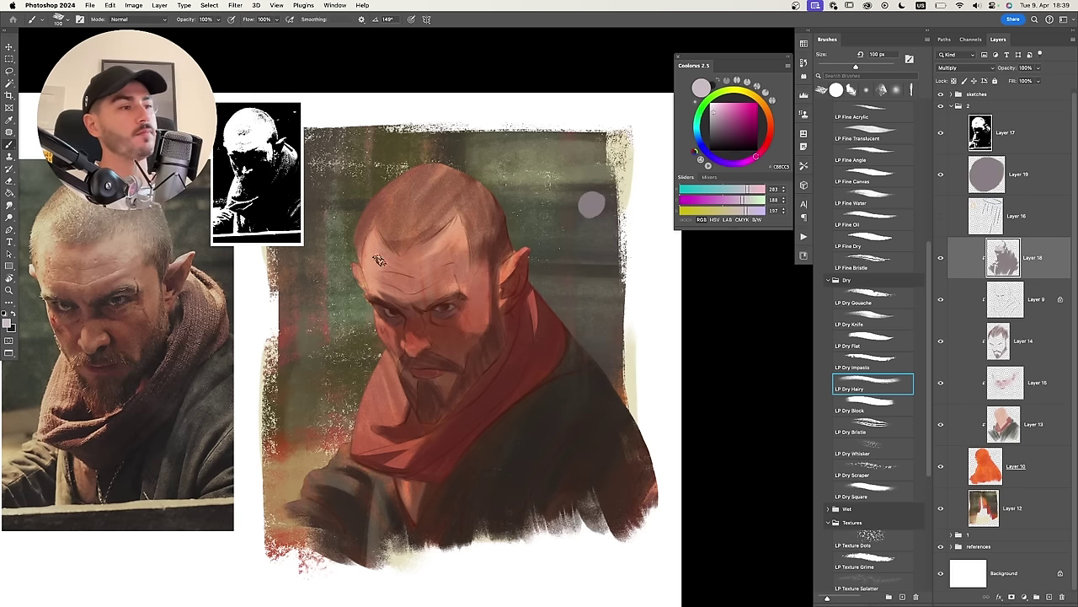
# Paint smaller halftone strokes around the mouth, beard and scarf folds below the chin with the brush at about 80 px.
pyautogui.press('[')
pyautogui.press('[')
pyautogui.press('[')
pyautogui.press('[')
pyautogui.press('[')
pyautogui.press(']')
pyautogui.press(']')
pyautogui.moveTo(391, 367)
pyautogui.mouseDown()
pyautogui.moveTo(390, 419)
pyautogui.moveTo(406, 414)
pyautogui.mouseUp()
pyautogui.press(']')
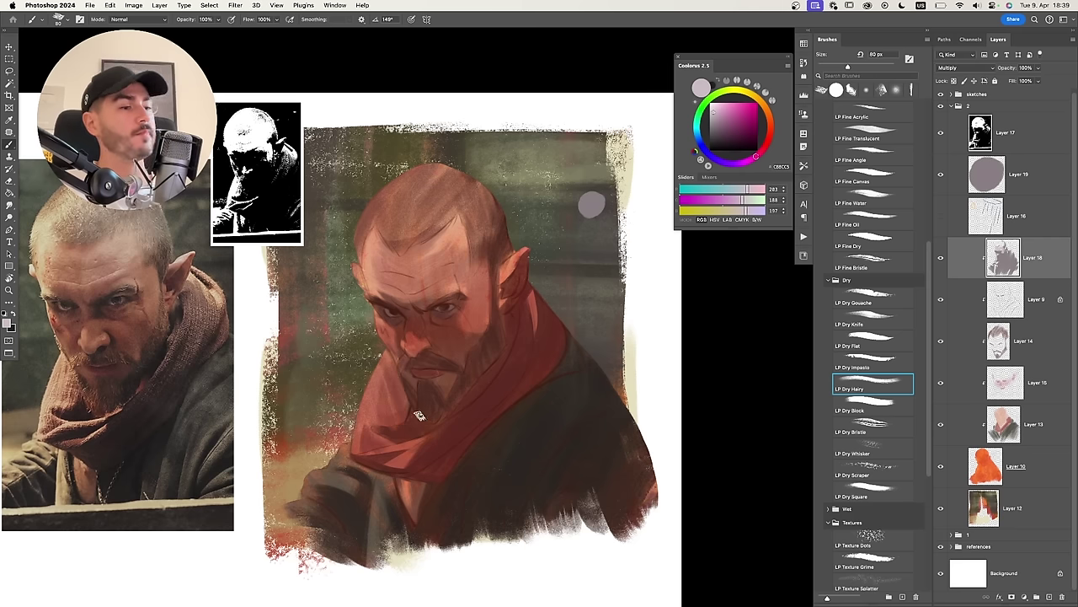
# Block in broad halftones across the coat and shoulder with the brush at 200 to 250 px.
pyautogui.press(']')
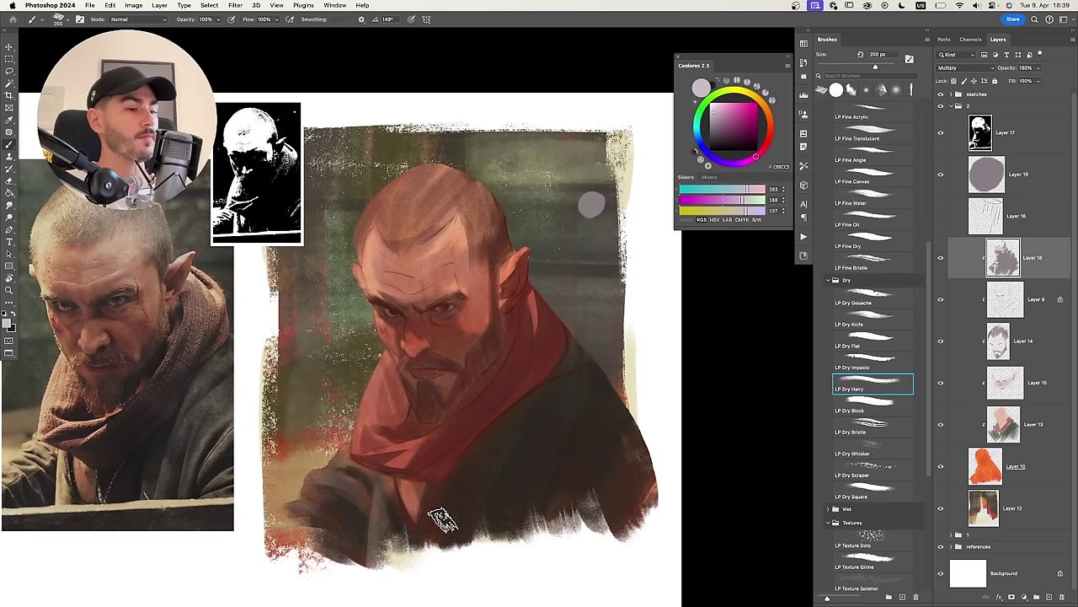
pyautogui.press(']')
pyautogui.press(']')
pyautogui.press(']')
pyautogui.press(']')
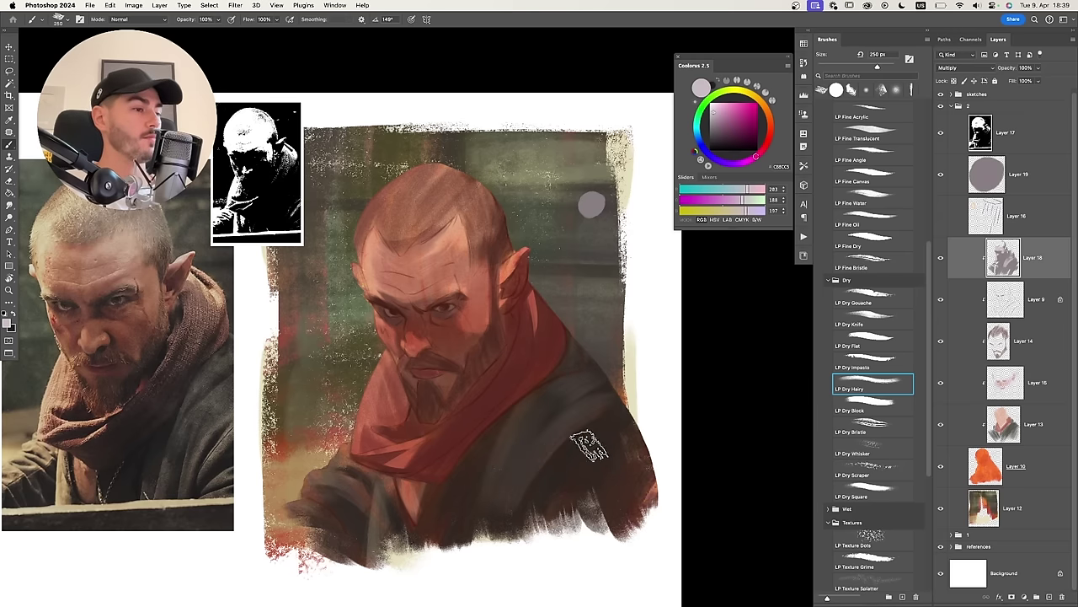
# Add a round swatch of the halftone color CBBCC5 above the dark swatch on Layer 19, using the brush at 70 px.
pyautogui.click(1000, 179)
pyautogui.press('[')
pyautogui.press('[')
pyautogui.press('[')
pyautogui.press('[')
pyautogui.press('[')
pyautogui.press('[')
pyautogui.press('[')
pyautogui.press('[')
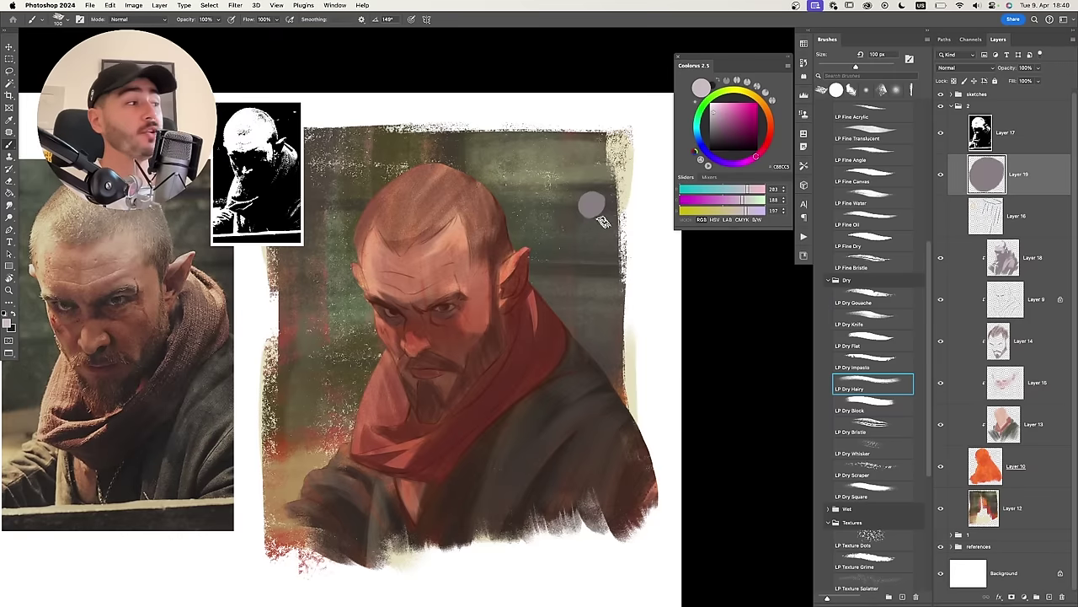
pyautogui.press('super+z')
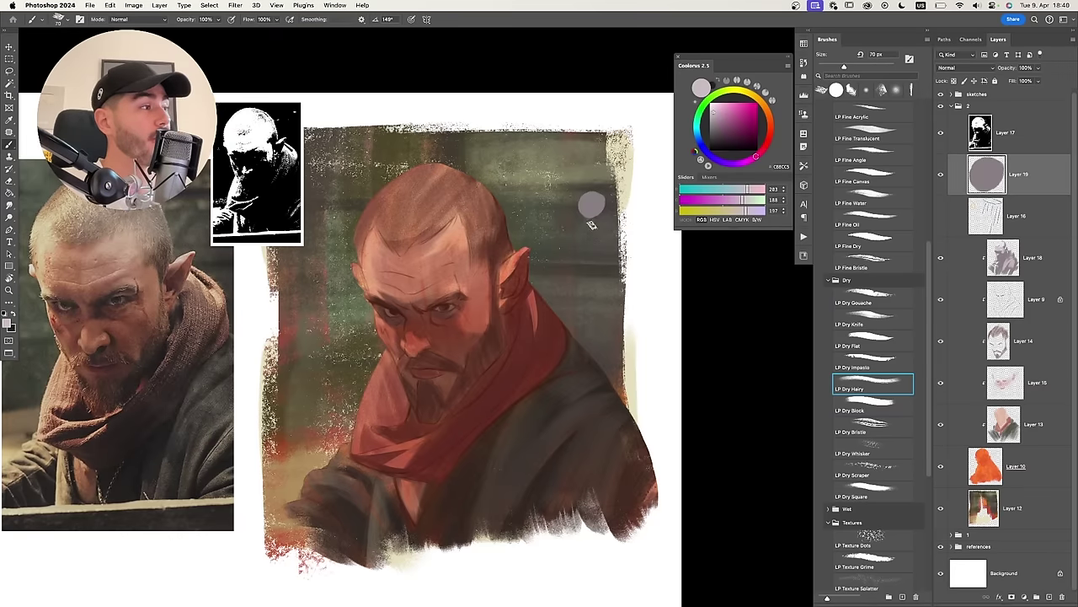
pyautogui.click(591, 168)
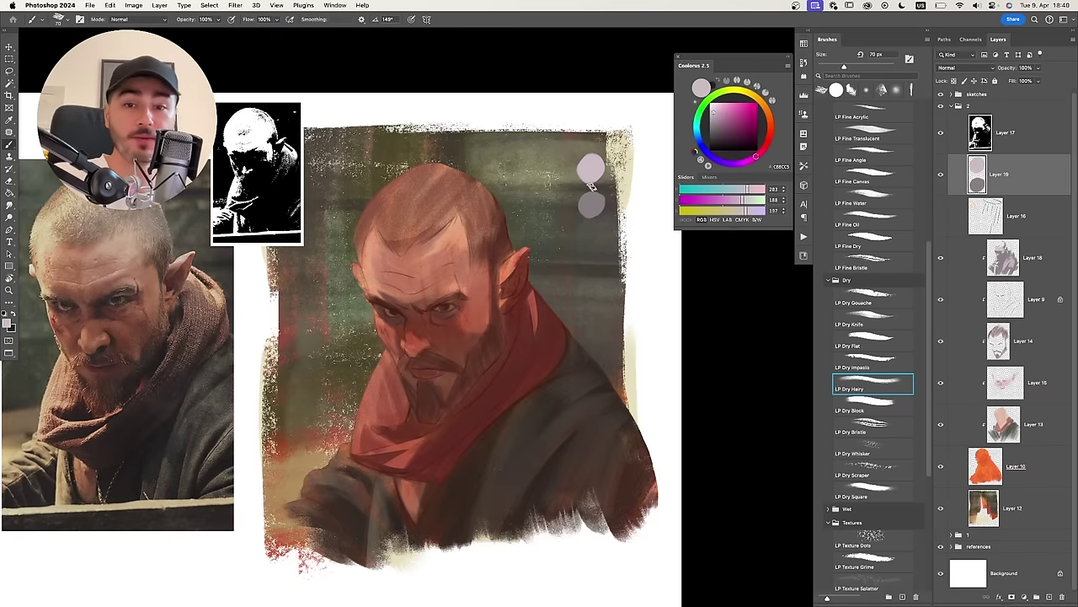
# Return to Layer 18 and paint more light halftone on the coat's chest with the brush at 150 px.
pyautogui.click(983, 243)
pyautogui.press(']')
pyautogui.press(']')
pyautogui.press(']')
pyautogui.press(']')
pyautogui.press(']')
pyautogui.press(']')
pyautogui.moveTo(544, 484); pyautogui.dragTo(519, 530)
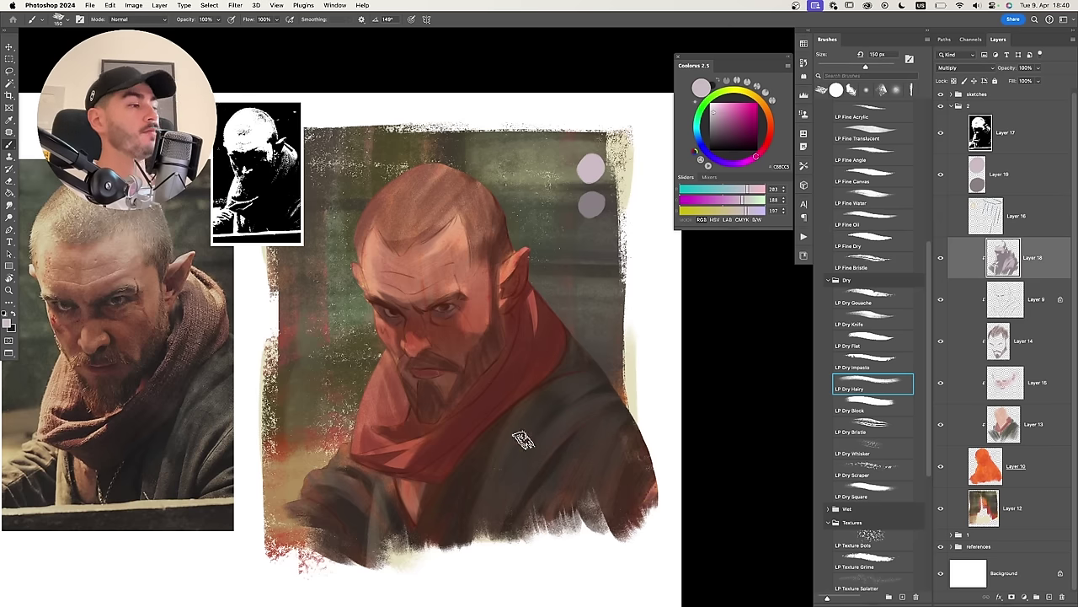
# Sample the dark swatch color 887F84 and paint shadow shapes into the coat folds, enlarging the brush from 150 to 300 px.
pyautogui.keyDown('alt'); pyautogui.click(592, 204); pyautogui.keyUp('alt')
pyautogui.press('[')
pyautogui.press('[')
pyautogui.press('[')
pyautogui.press('[')
pyautogui.press(']')
pyautogui.press(']')
pyautogui.press(']')
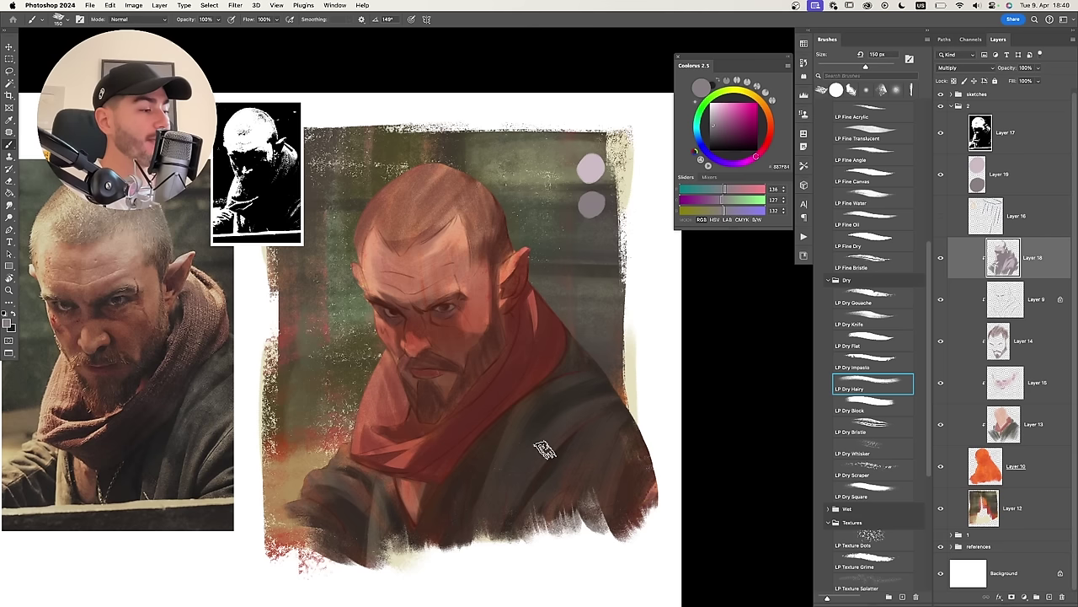
pyautogui.press(']')
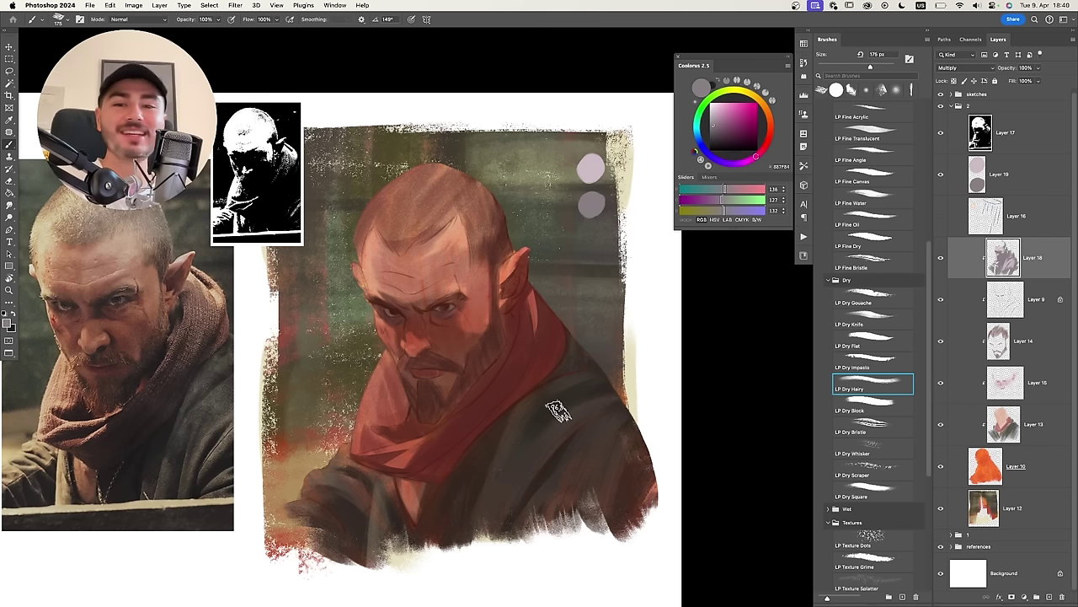
pyautogui.press(']')
pyautogui.press(']')
pyautogui.press(']')
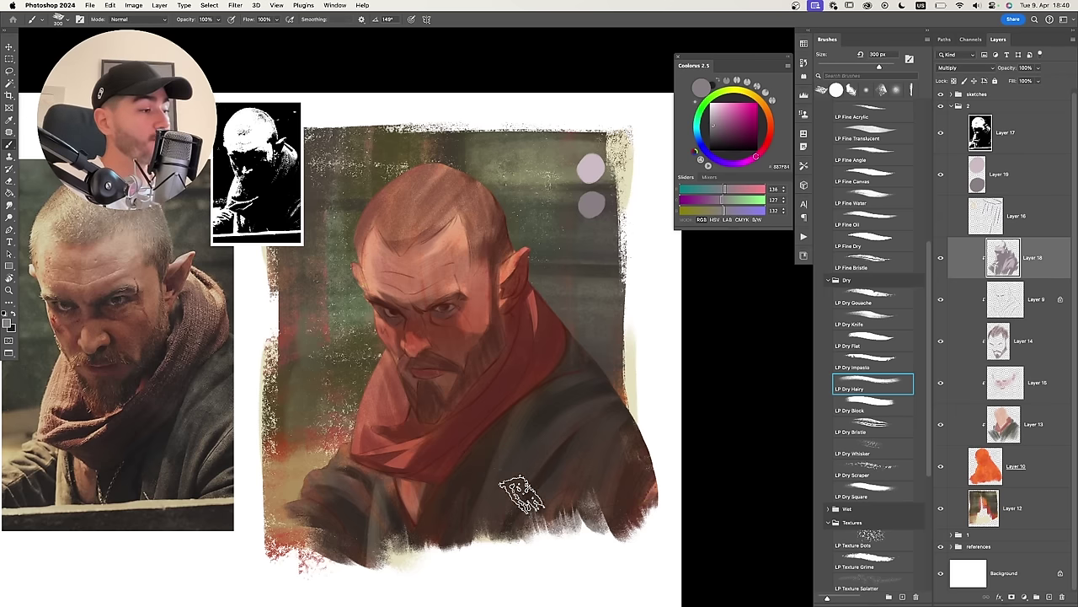
# Try near-white FFFAFD strokes across the coat's sleeve and shoulder, and undo them.
pyautogui.click(712, 104)
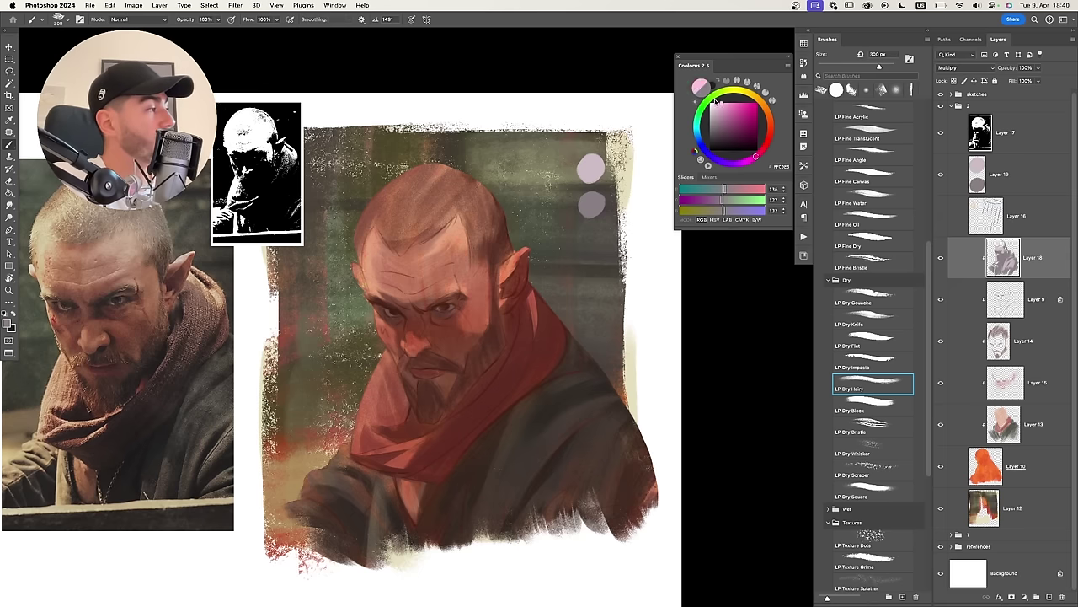
pyautogui.press('[')
pyautogui.press('[')
pyautogui.press('[')
pyautogui.press('[')
pyautogui.moveTo(499, 521)
pyautogui.mouseDown()
pyautogui.moveTo(572, 408)
pyautogui.moveTo(604, 405)
pyautogui.mouseUp()
pyautogui.moveTo(585, 422)
pyautogui.mouseDown()
pyautogui.moveTo(555, 455)
pyautogui.moveTo(517, 533)
pyautogui.moveTo(532, 509)
pyautogui.moveTo(526, 474)
pyautogui.moveTo(610, 412)
pyautogui.mouseUp()
pyautogui.press('super+z')
pyautogui.press('super+z')
pyautogui.press(']')
# Try three near-white fold bands from the shoulder down the coat with the brush at 100 px, and undo them.
pyautogui.press('[')
pyautogui.press('[')
pyautogui.press('[')
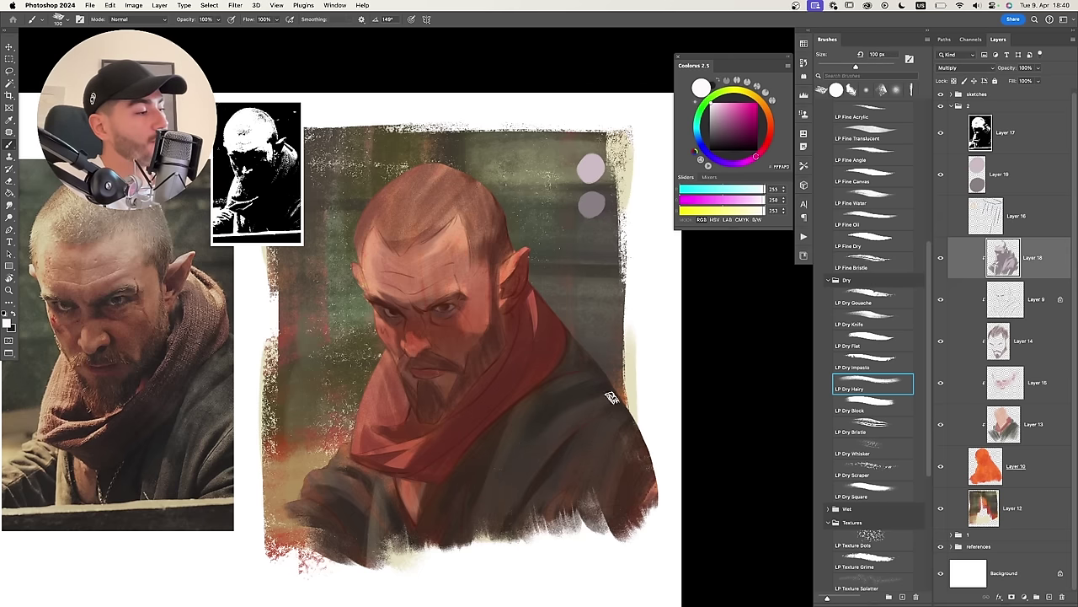
pyautogui.moveTo(598, 375); pyautogui.dragTo(486, 503)
pyautogui.moveTo(621, 409); pyautogui.dragTo(502, 520)
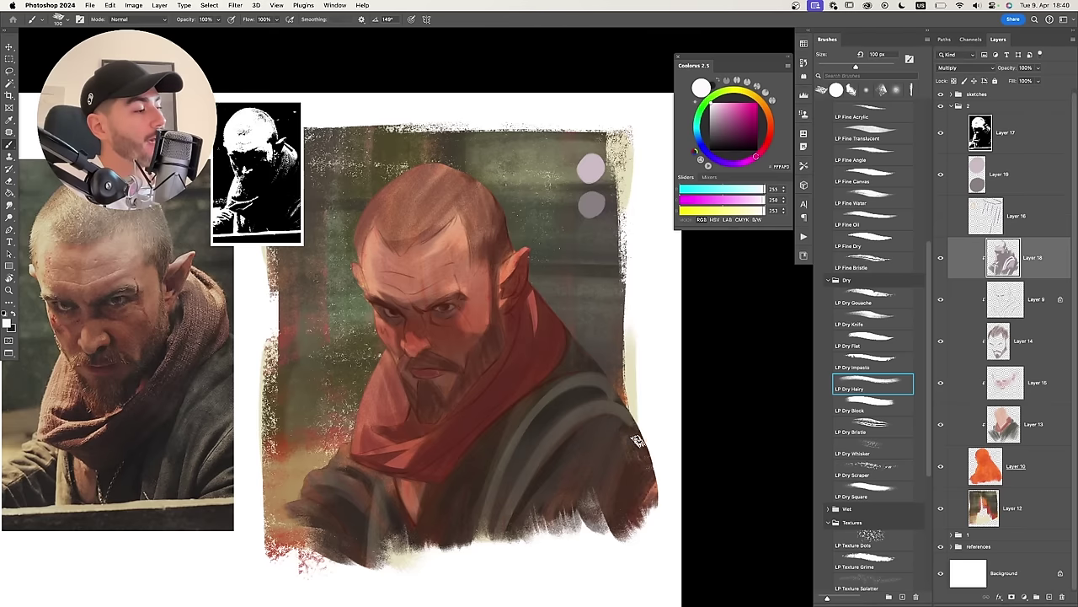
pyautogui.moveTo(630, 431)
pyautogui.mouseDown()
pyautogui.moveTo(596, 478)
pyautogui.moveTo(533, 522)
pyautogui.mouseUp()
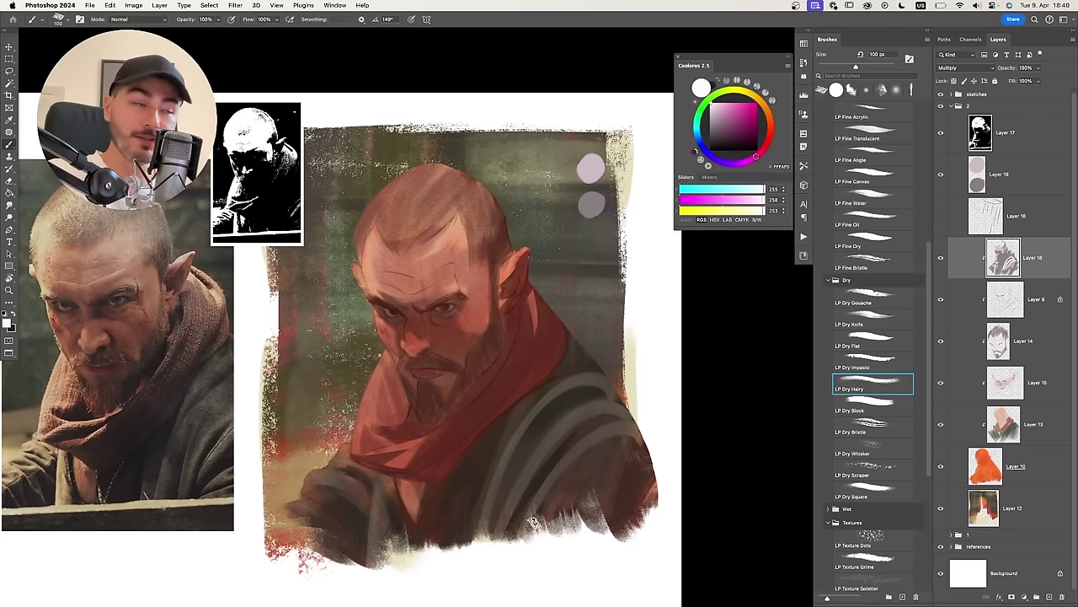
pyautogui.press('super+z')
pyautogui.press('super+z')
pyautogui.press('super+z')
# Sample the light swatch CBBCC5 and paint halftones along the scarf below the ear, enlarging the brush to 200 px.
pyautogui.keyDown('alt'); pyautogui.click(592, 165); pyautogui.keyUp('alt')
pyautogui.moveTo(477, 405); pyautogui.dragTo(541, 308)
pyautogui.press(']')
pyautogui.press(']')
pyautogui.press(']')
pyautogui.press(']')
pyautogui.moveTo(506, 379); pyautogui.dragTo(560, 337)
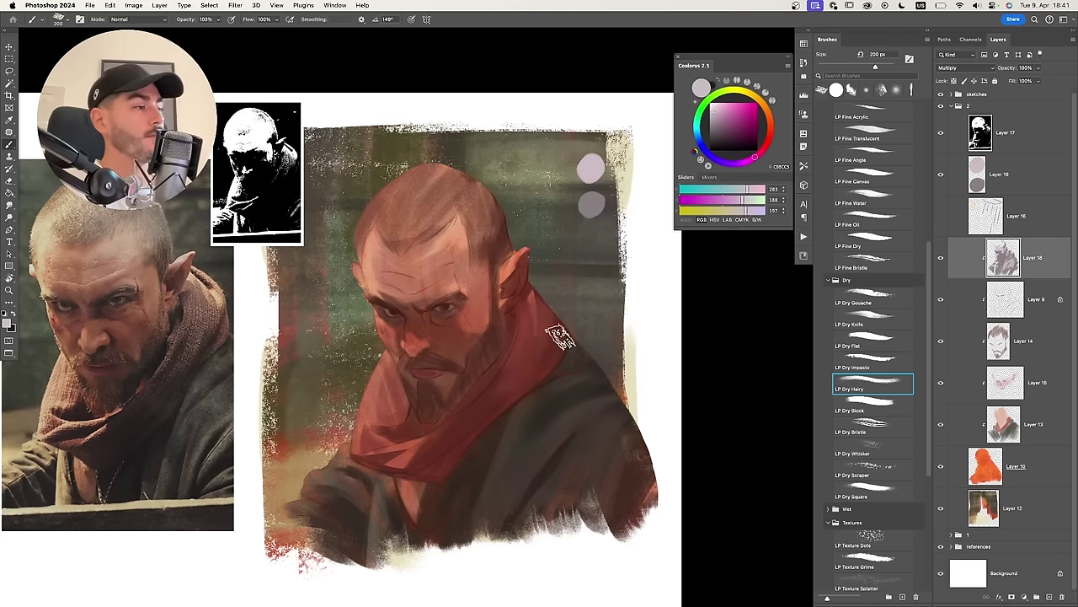
# Sample the dark shadow color 887F84 and restate the shadows along the scarf's folds and edge with the brush at 90 px.
pyautogui.press('[')
pyautogui.press('[')
pyautogui.press('[')
pyautogui.press('[')
pyautogui.press('[')
pyautogui.keyDown('alt'); pyautogui.click(499, 371); pyautogui.keyUp('alt')
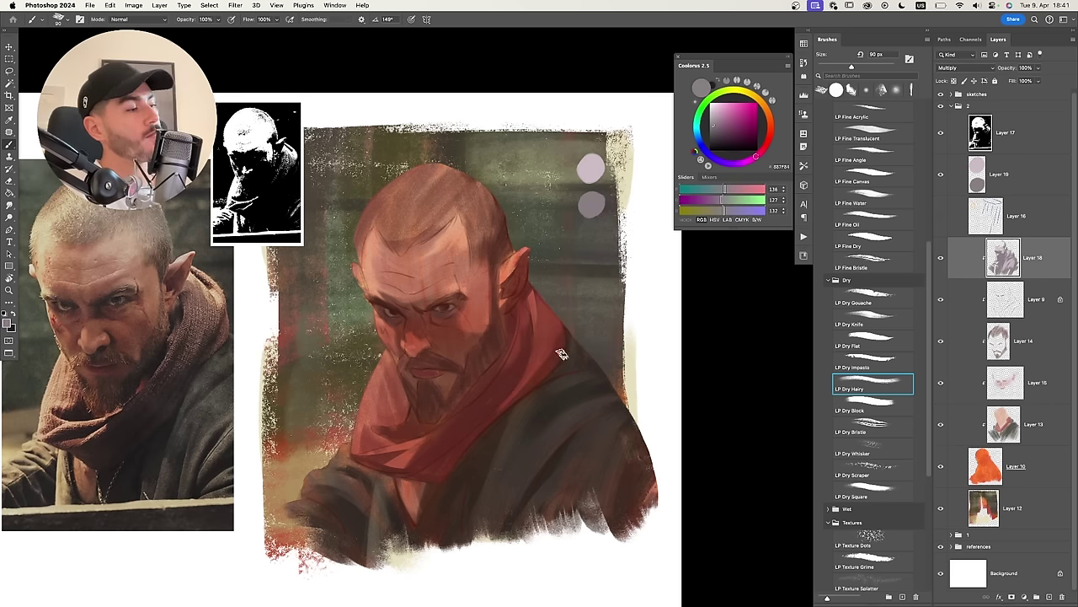
pyautogui.keyDown('alt'); pyautogui.click(553, 329); pyautogui.keyUp('alt')
pyautogui.keyDown('alt'); pyautogui.click(592, 203); pyautogui.keyUp('alt')
# Sample the light swatch and paint halftones over the hair and beard at 100 to 125 px, and resample shadow color 887F84.
pyautogui.keyDown('alt'); pyautogui.click(594, 163); pyautogui.keyUp('alt')
pyautogui.press(']')
pyautogui.press(']')
pyautogui.press(']')
pyautogui.press(']')
pyautogui.press(']')
pyautogui.press(']')
pyautogui.press(']')
pyautogui.press(']')
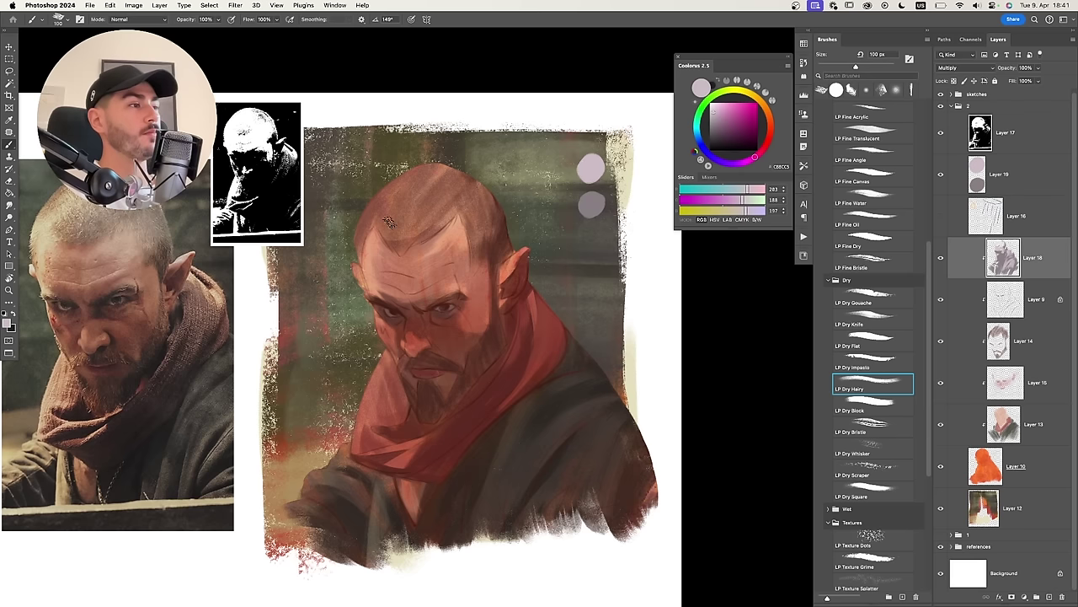
pyautogui.press(']')
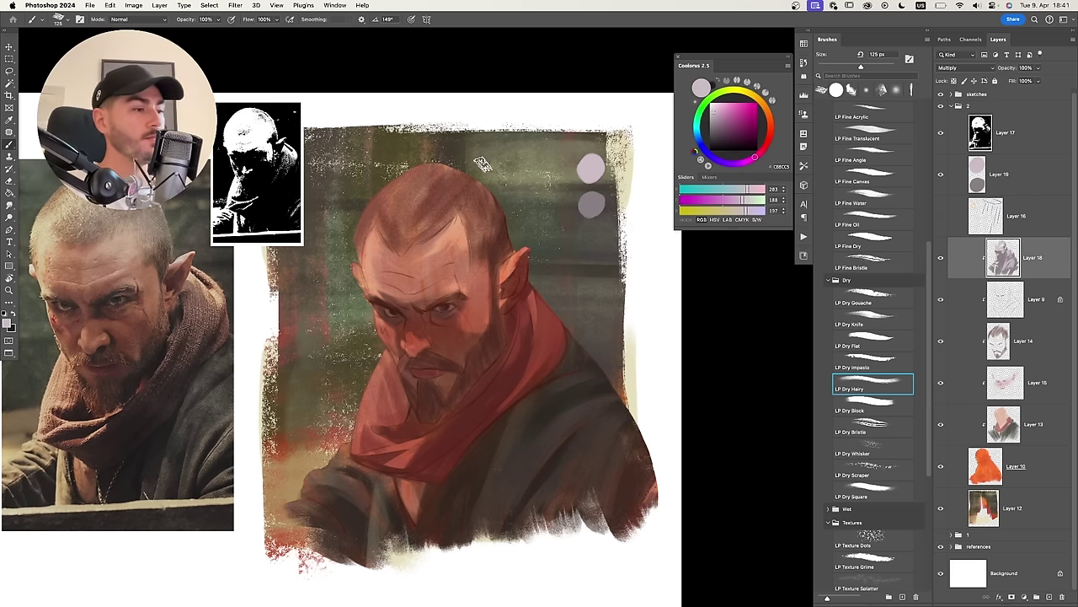
pyautogui.moveTo(388, 384)
pyautogui.mouseDown()
pyautogui.moveTo(369, 434)
pyautogui.moveTo(403, 421)
pyautogui.mouseUp()
pyautogui.keyDown('alt'); pyautogui.click(403, 432); pyautogui.keyUp('alt')
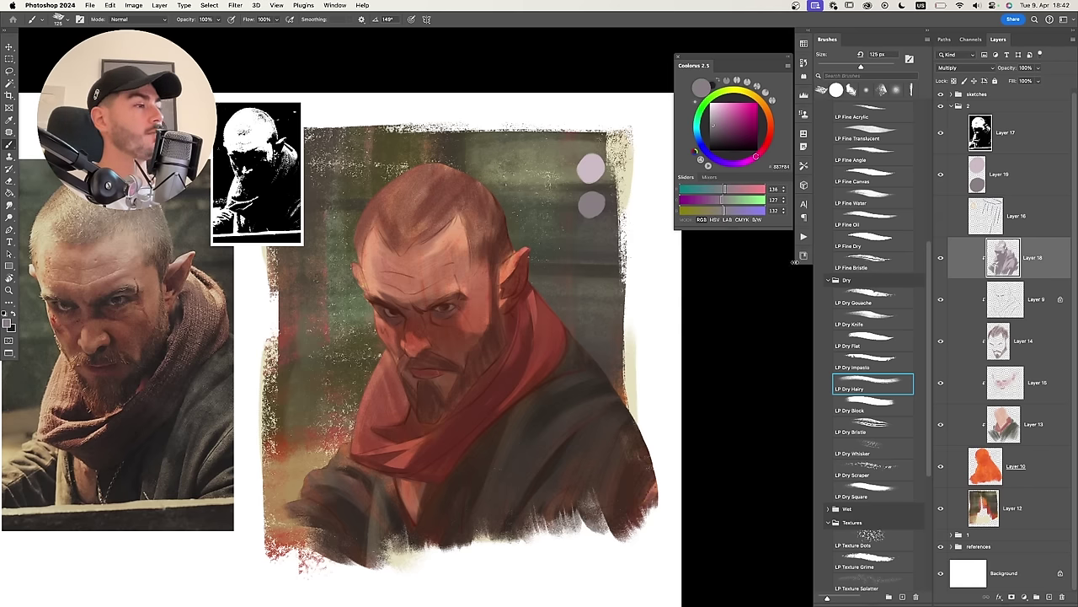
# Duplicate layer group 2, rename the copy 3, hide the original group and expand the new one.
pyautogui.click(952, 106)
pyautogui.press('super+j')
pyautogui.doubleClick(969, 106)
pyautogui.write('3')
pyautogui.press('Return')
pyautogui.click(941, 118)
pyautogui.click(951, 106)
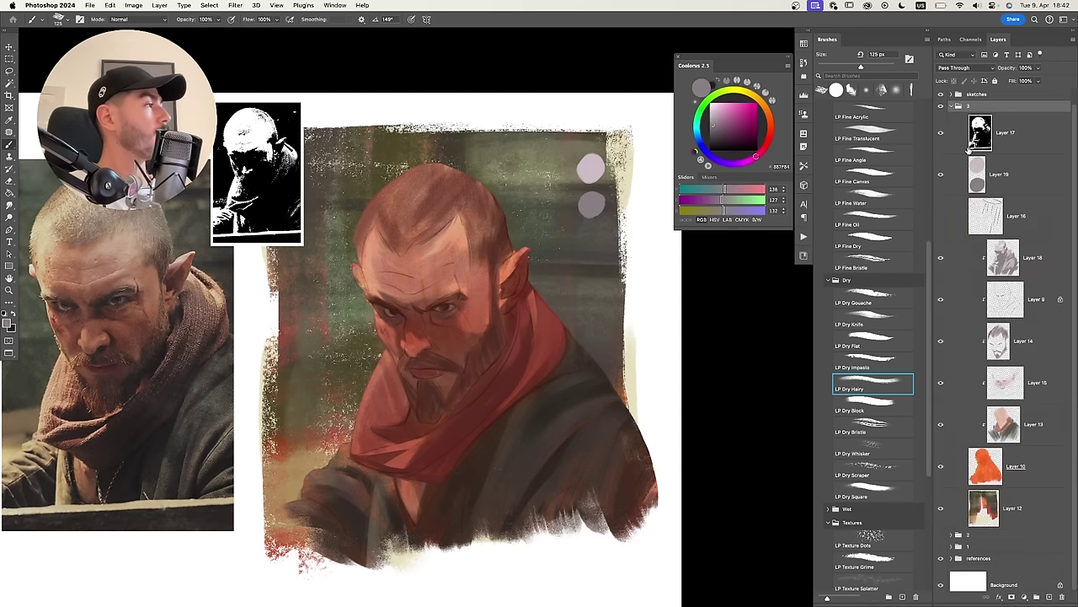
# Select Layer 18 in group 3 and sample the light and dark swatches, ending on the dark 887F84.
pyautogui.click(971, 253)
pyautogui.moveTo(589, 261); pyautogui.dragTo(572, 274)
pyautogui.moveTo(590, 229); pyautogui.dragTo(603, 226)
pyautogui.keyDown('alt'); pyautogui.click(580, 217); pyautogui.keyUp('alt')
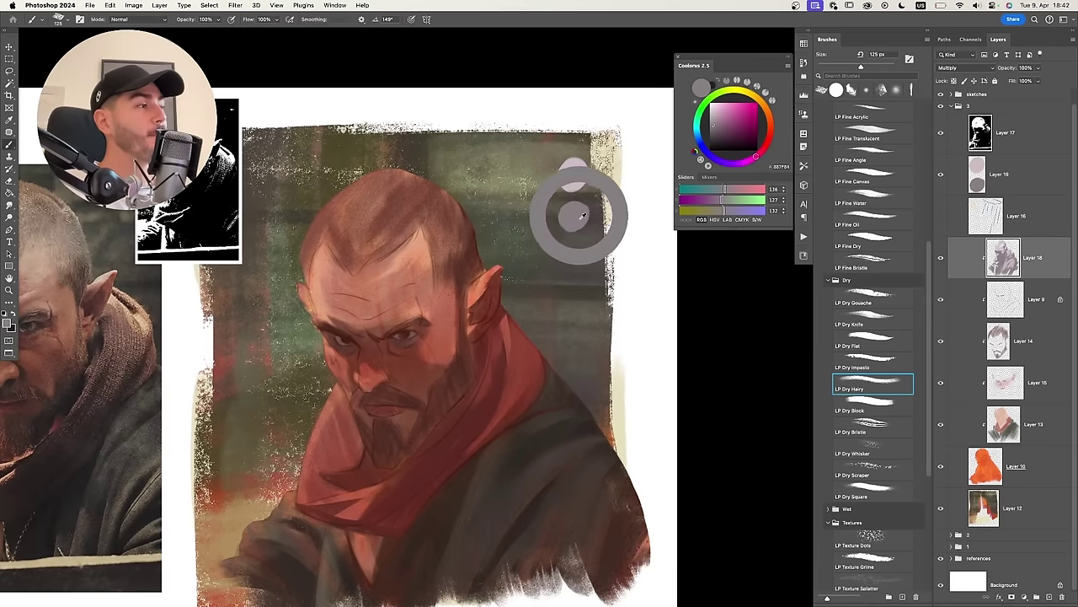
pyautogui.keyDown('alt'); pyautogui.click(577, 172); pyautogui.keyUp('alt')
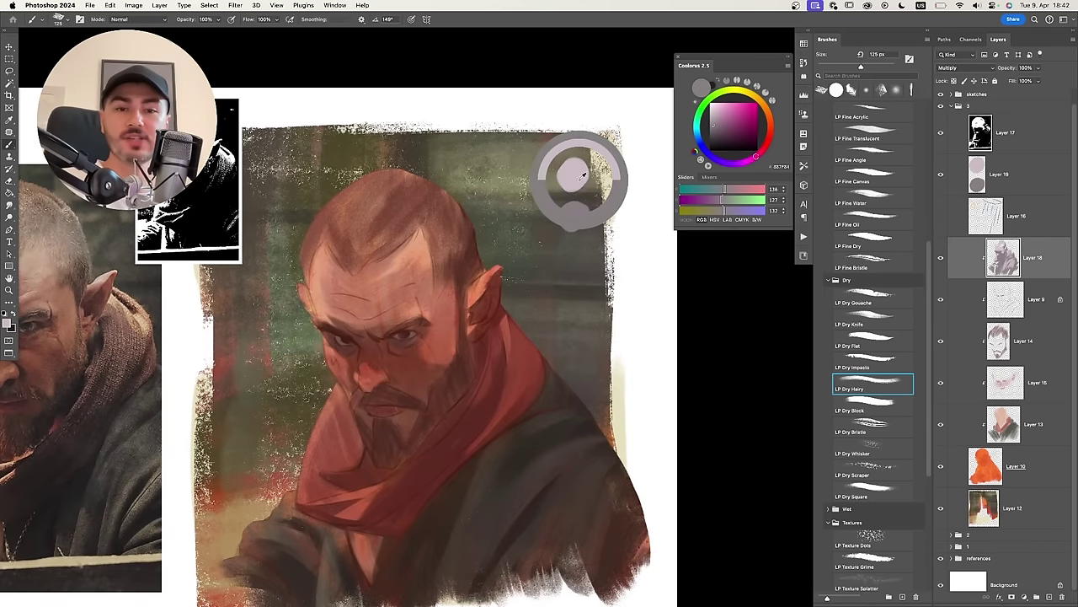
pyautogui.scroll(-2, 512, 286)
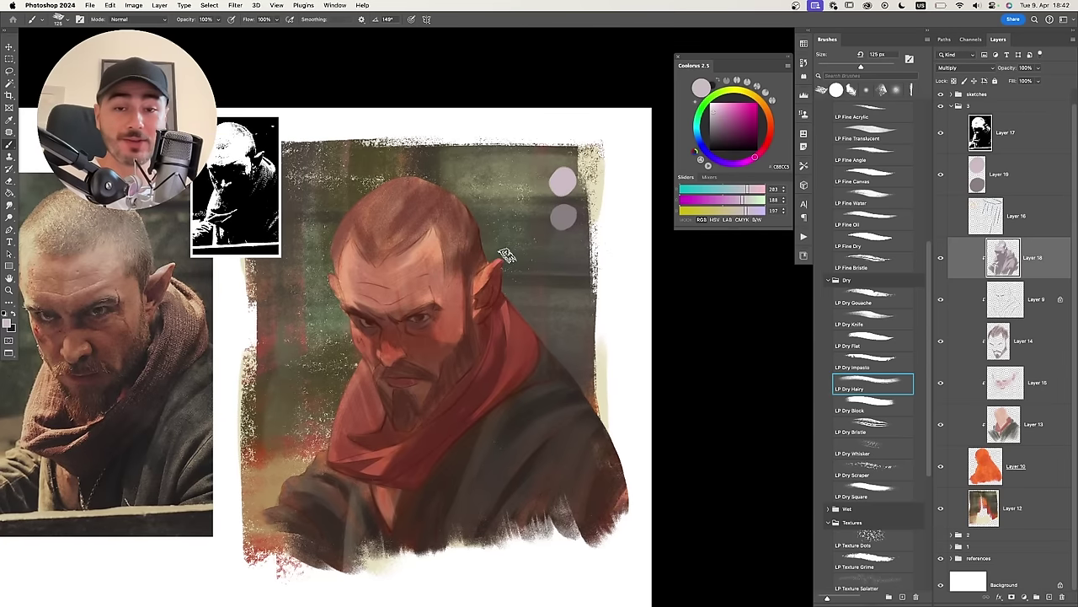
pyautogui.keyDown('alt'); pyautogui.click(563, 217); pyautogui.keyUp('alt')
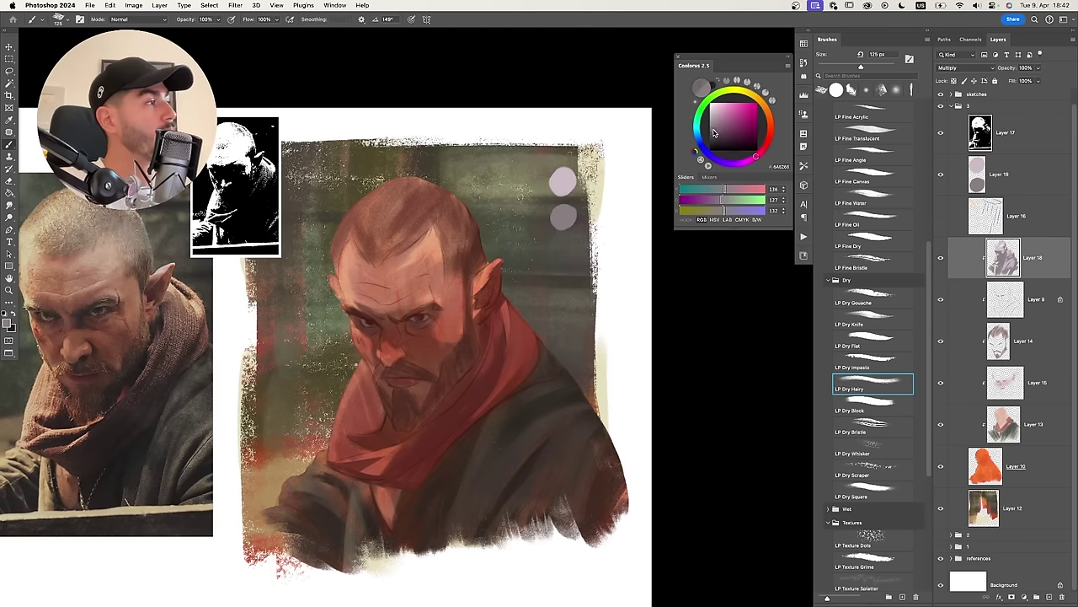
# Pick the darker shadow color 5B4E55 and try an accent stroke along the scarf fold beside the beard at 80 px.
pyautogui.click(715, 135)
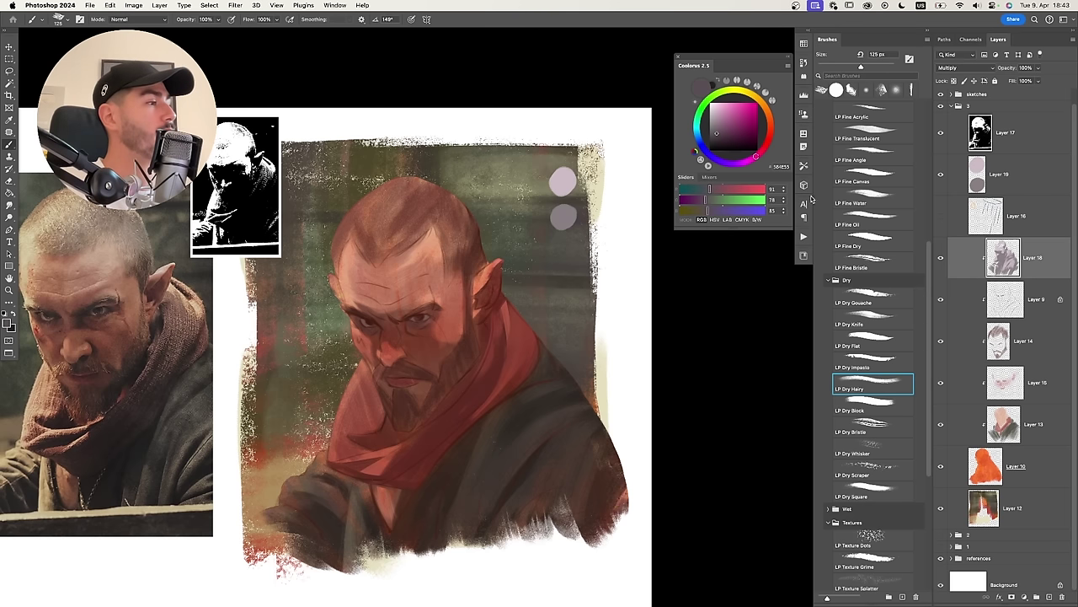
pyautogui.press('super+z')
pyautogui.moveTo(411, 329); pyautogui.dragTo(425, 328)
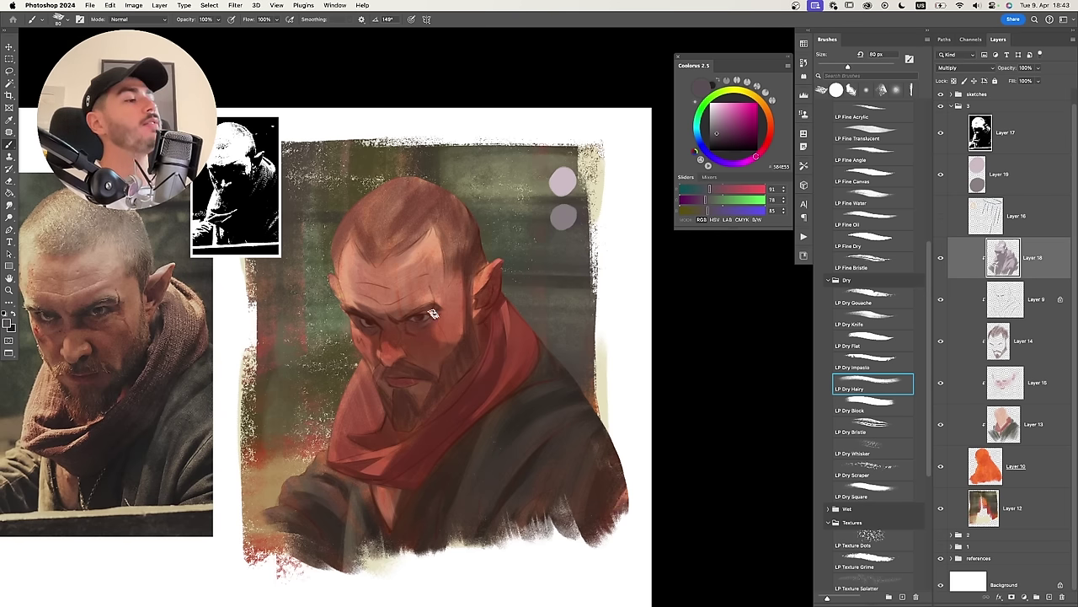
pyautogui.moveTo(431, 418); pyautogui.dragTo(482, 357)
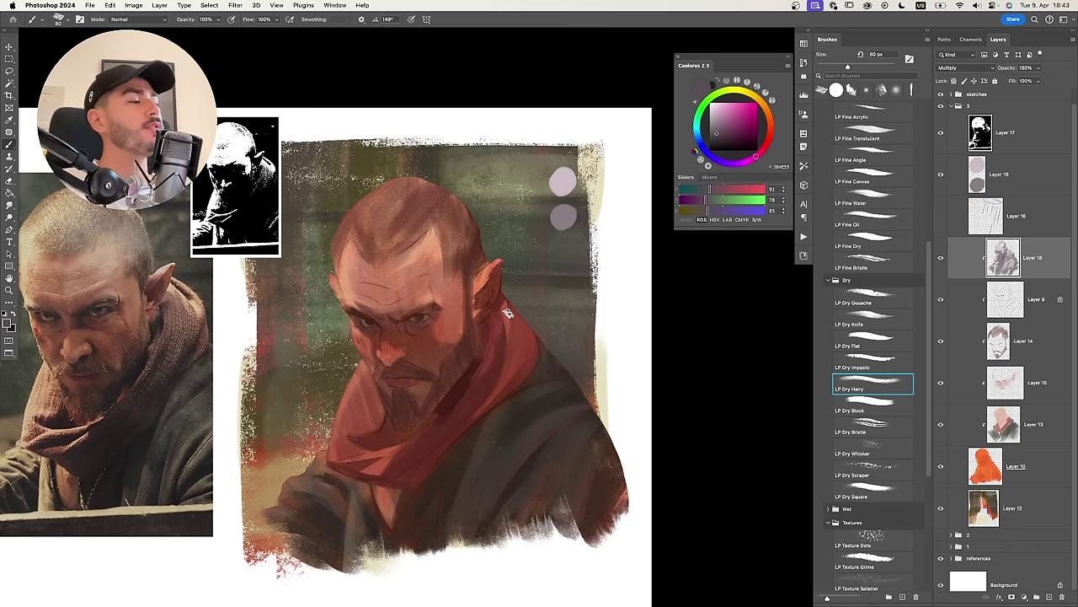
pyautogui.press('super+z')
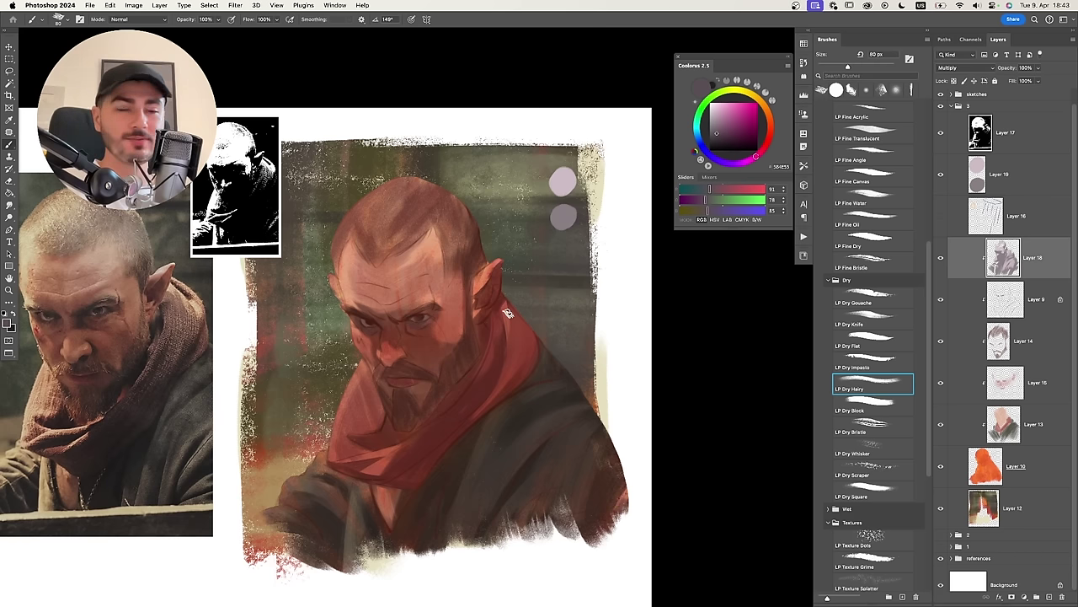
pyautogui.press('super+shift+alt+n')
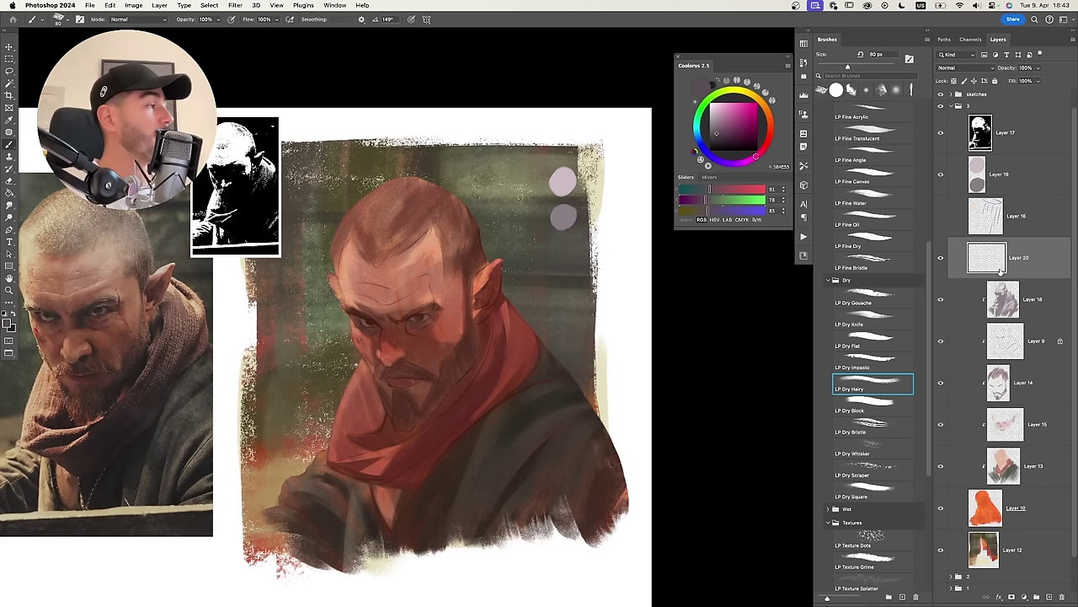
pyautogui.keyDown('alt'); pyautogui.click(1019, 276); pyautogui.keyUp('alt')
pyautogui.click(968, 69)
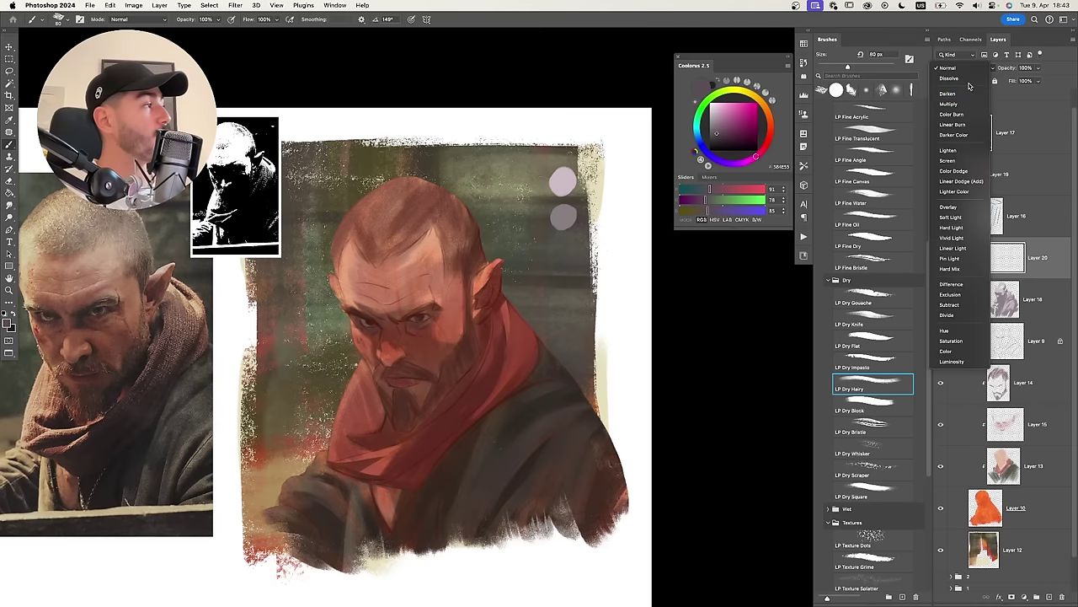
pyautogui.click(964, 105)
pyautogui.press('Delete')
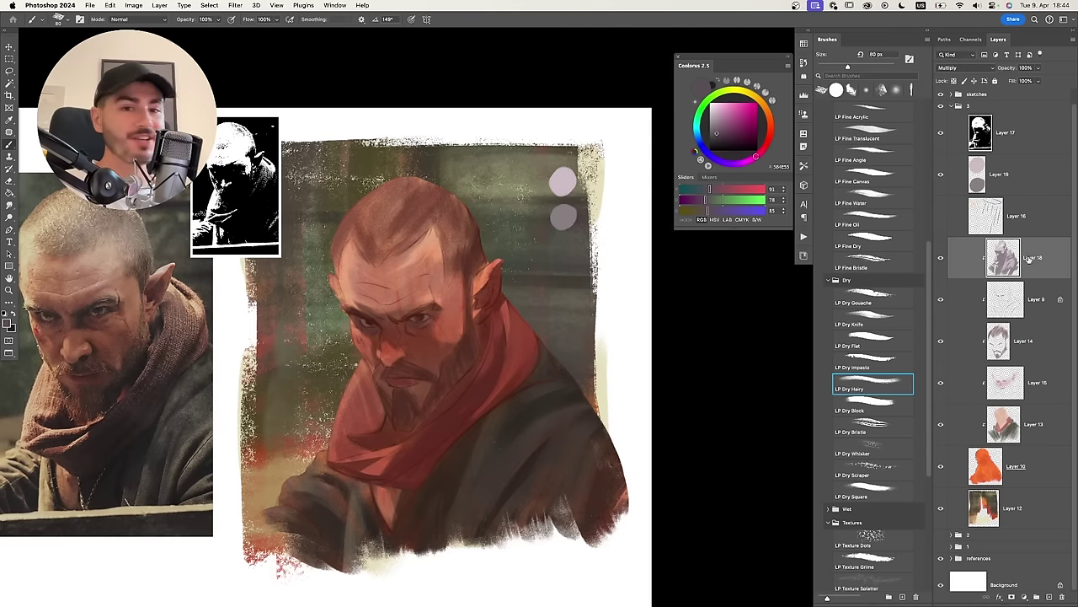
# Compare the portrait with and without the Layer 18 shadows.
pyautogui.click(940, 259)
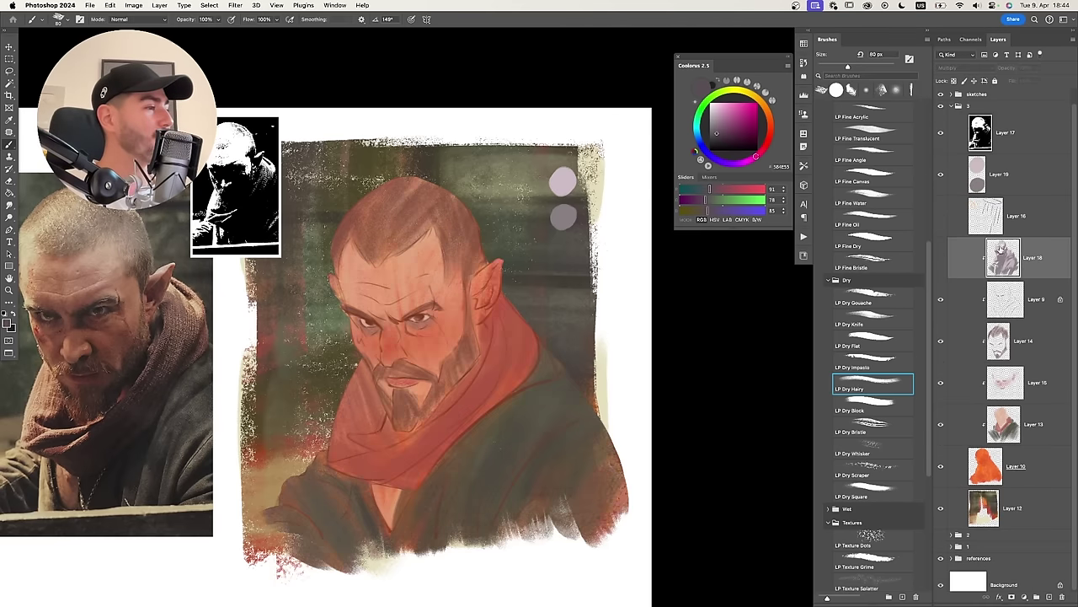
pyautogui.click(938, 257)
pyautogui.moveTo(445, 394); pyautogui.dragTo(453, 396)
# Pick the deeper color 4D3643 and paint dark accents around both eyes and brows at 25 to 40 px.
pyautogui.press('z')
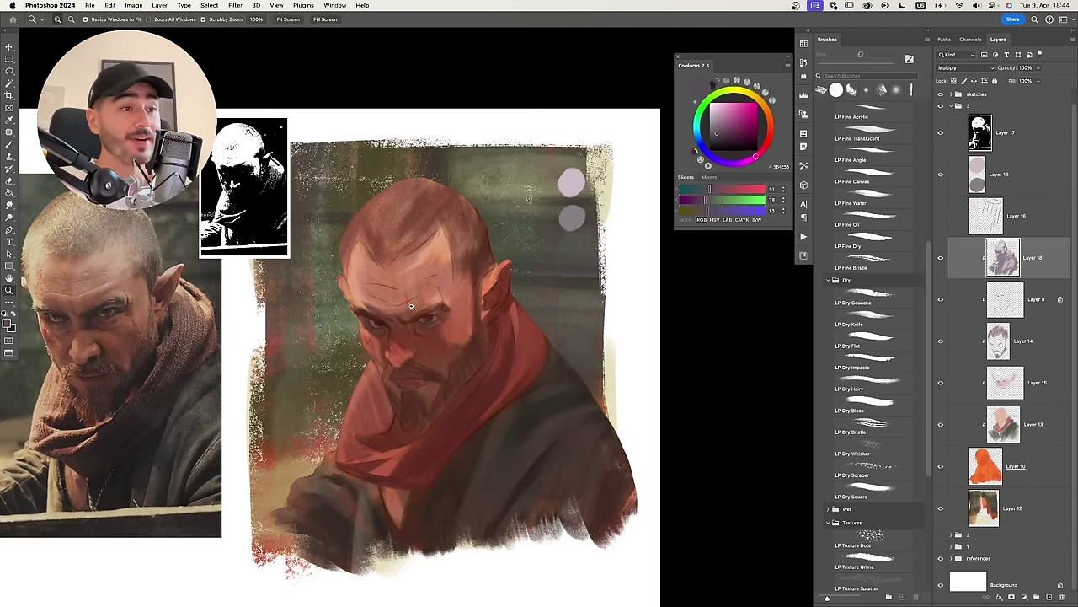
pyautogui.moveTo(411, 306)
pyautogui.mouseDown()
pyautogui.moveTo(411, 318)
pyautogui.moveTo(428, 309)
pyautogui.mouseUp()
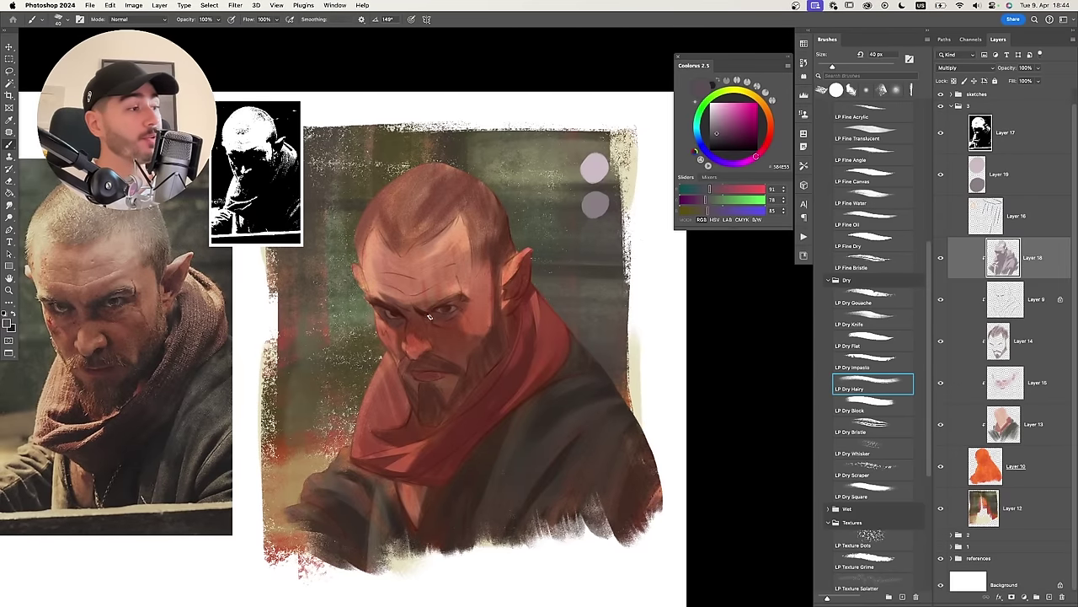
pyautogui.click(724, 136)
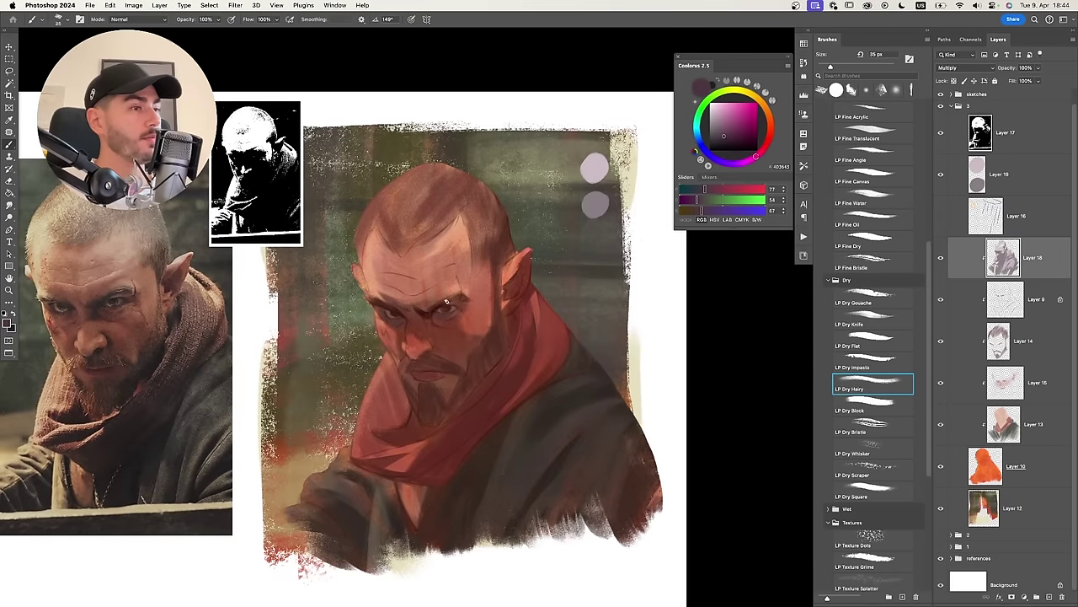
pyautogui.press(']')
pyautogui.press(']')
pyautogui.press('[')
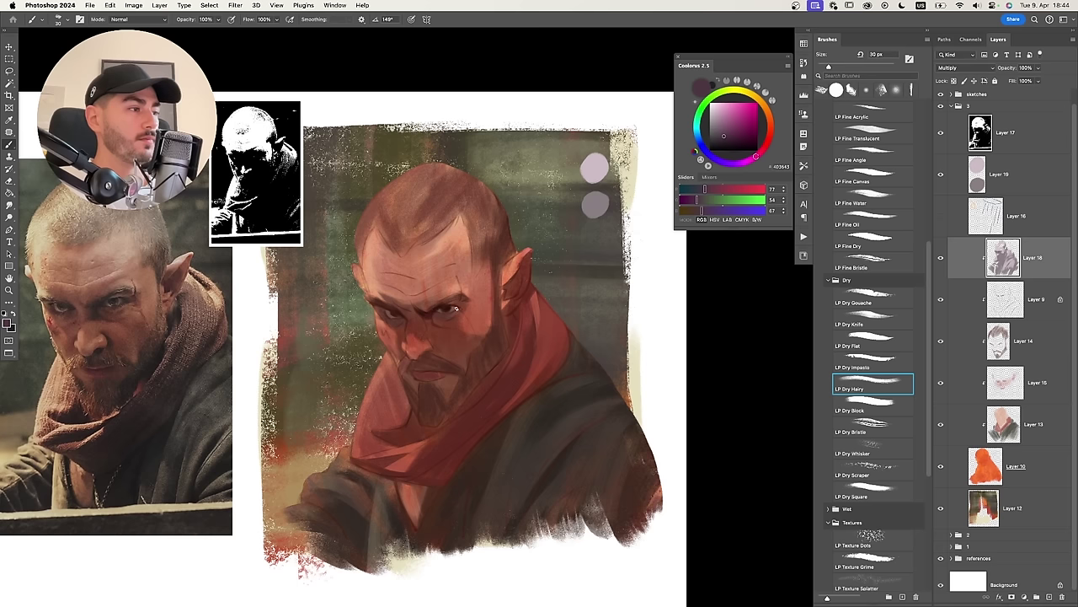
pyautogui.press('[')
pyautogui.press('[')
pyautogui.press('[')
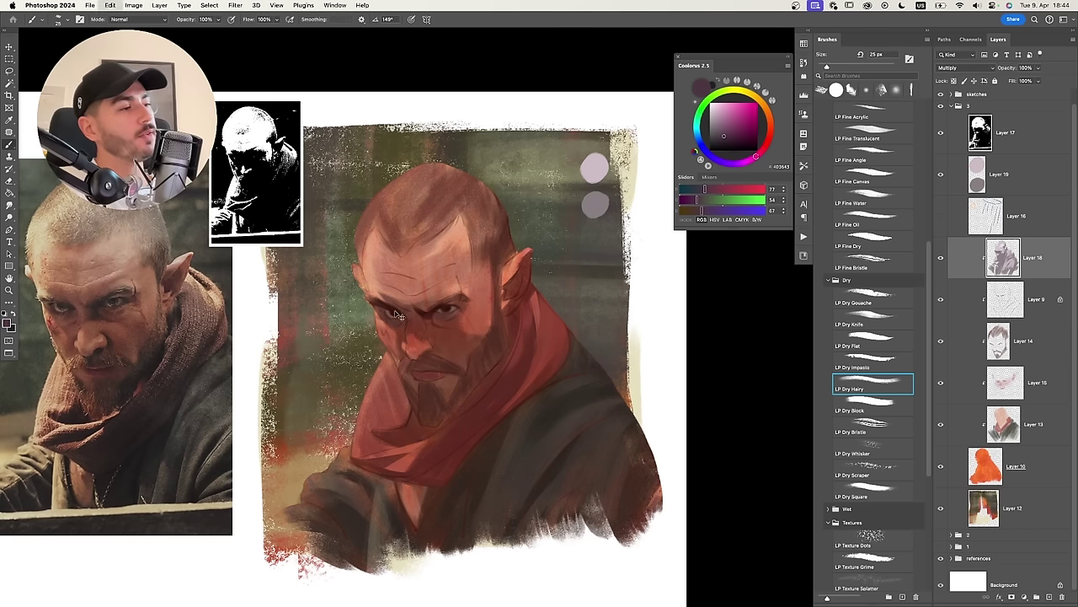
pyautogui.press(']')
pyautogui.press(']')
pyautogui.press(']')
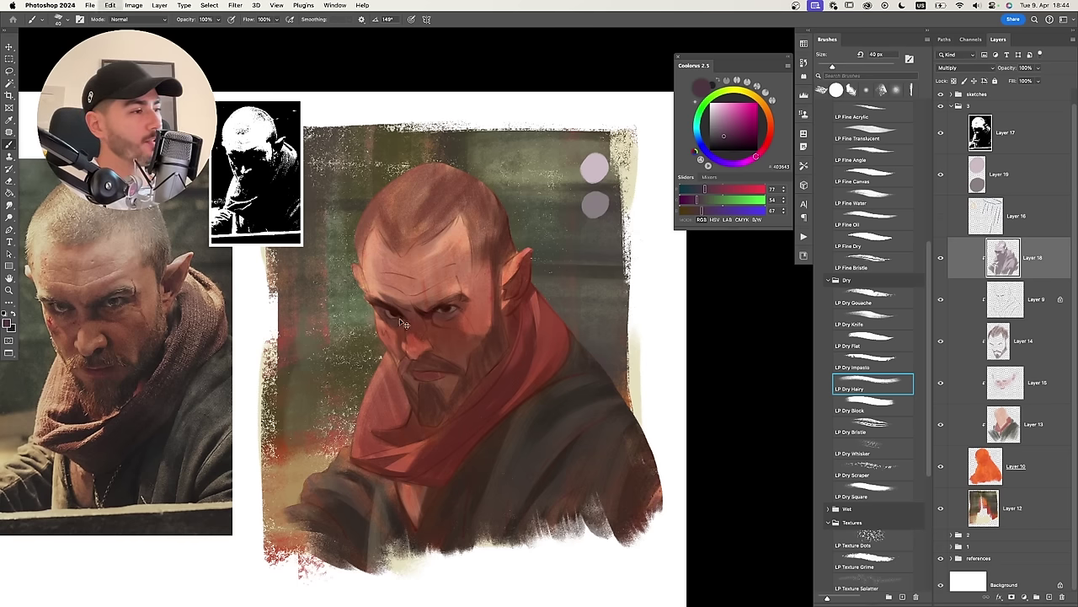
# Sample the dark tone 4F4149 beside the eye, add it as a third swatch below the other two on Layer 19, and reselect Layer 18.
pyautogui.keyDown('alt'); pyautogui.click(444, 316); pyautogui.keyUp('alt')
pyautogui.press(']')
pyautogui.press(']')
pyautogui.press(']')
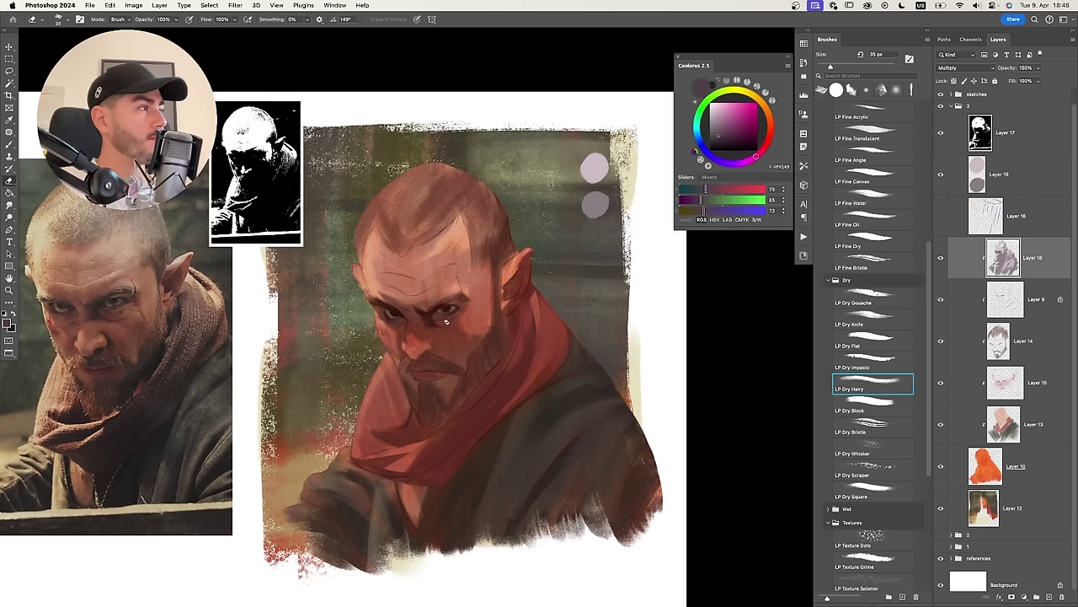
pyautogui.keyDown('super'); pyautogui.click(596, 206); pyautogui.keyUp('super')
pyautogui.click(595, 242)
pyautogui.keyDown('ctrl'); pyautogui.click(436, 327); pyautogui.keyUp('ctrl')
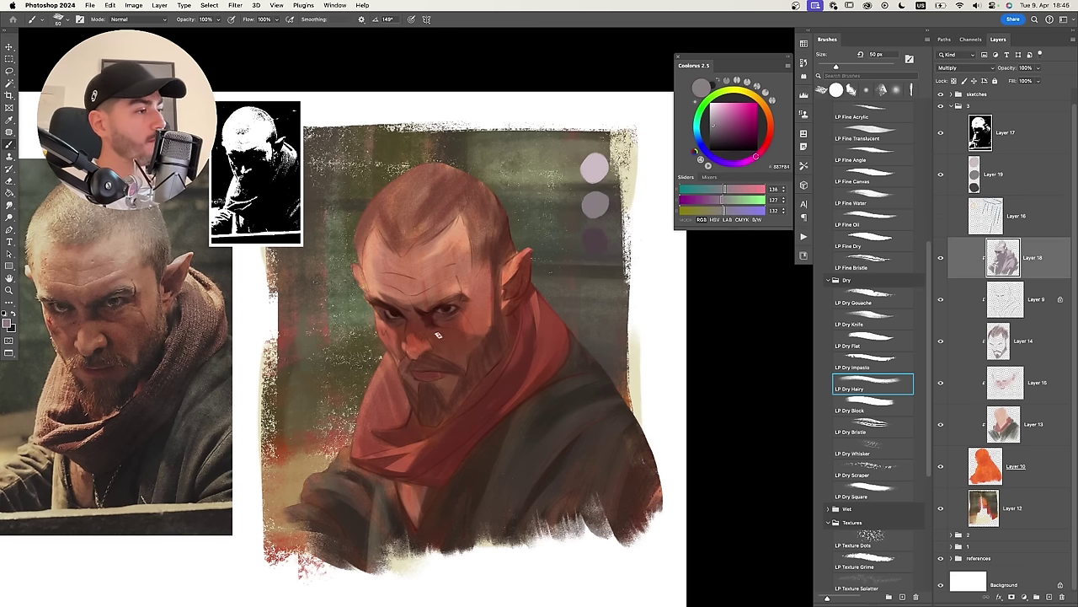
# Shade the area under the eye and beside the nose with swatch color 887F84, varying the brush up to 80 px.
pyautogui.press('[')
pyautogui.press('[')
pyautogui.press('[')
pyautogui.press('[')
pyautogui.press('[')
pyautogui.press(']')
pyautogui.press(']')
pyautogui.press(']')
pyautogui.keyDown('alt'); pyautogui.click(437, 340); pyautogui.keyUp('alt')
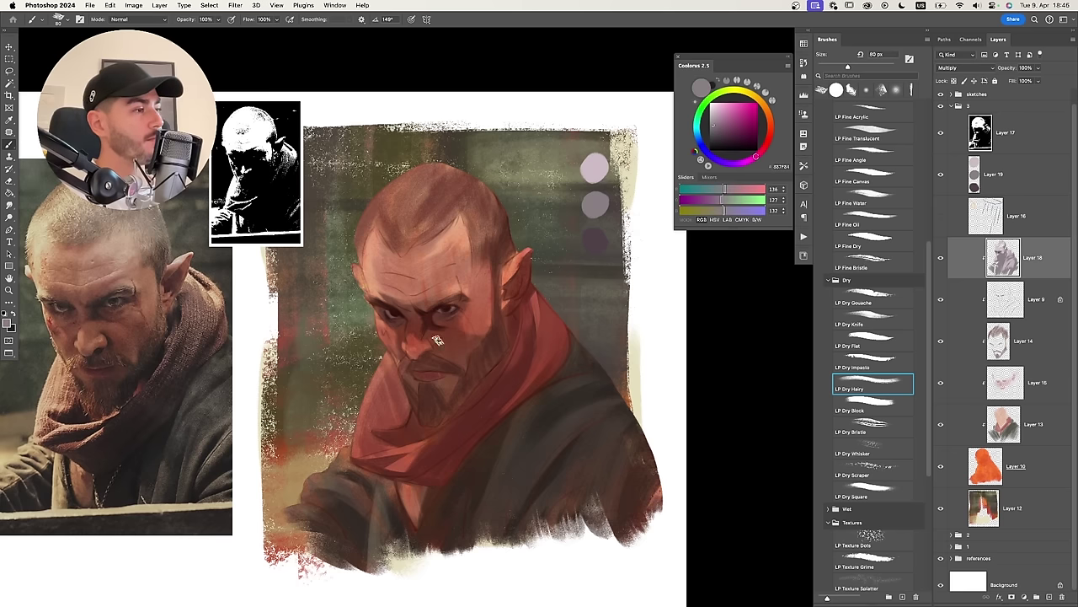
# Sample the darkest swatch 4F4149 and paint accents around the eyes plus the scar across brow and cheek at 60 to 125 px.
pyautogui.keyDown('alt'); pyautogui.click(600, 236); pyautogui.keyUp('alt')
pyautogui.press(']')
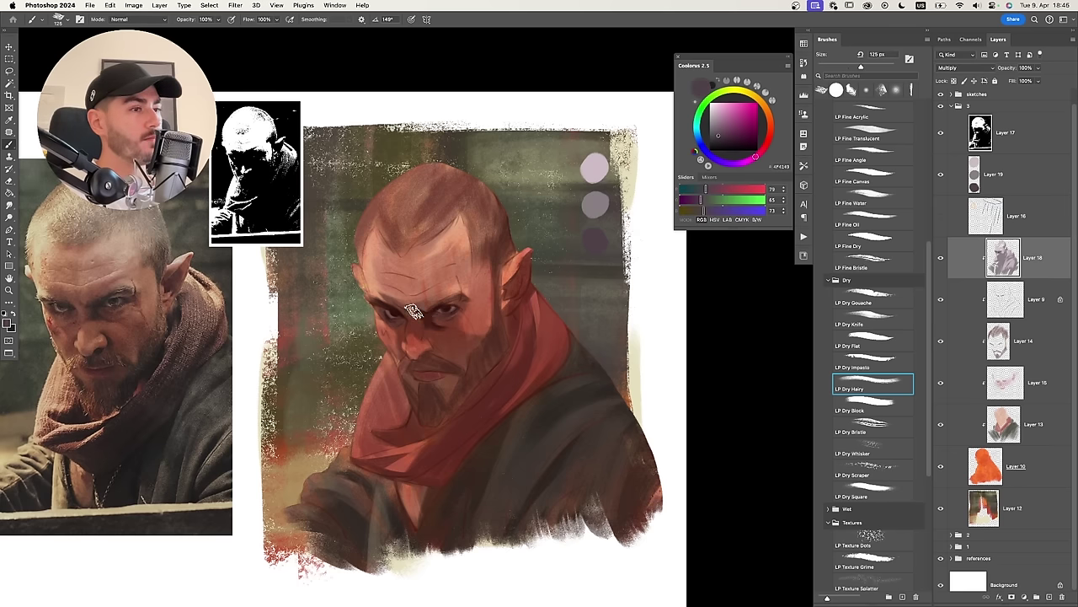
pyautogui.press('[')
pyautogui.press('[')
pyautogui.press('[')
pyautogui.press('[')
pyautogui.press('[')
pyautogui.press('[')
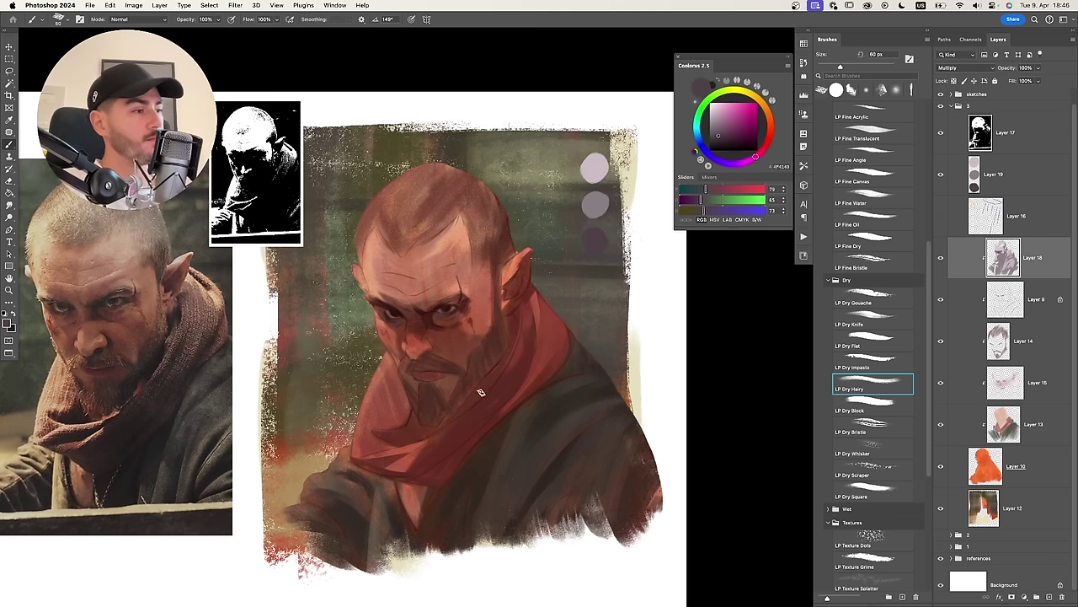
# Lighten the accent color to 63515B and deepen the shadows around the eye sockets and mustache at about 100 px.
pyautogui.click(718, 132)
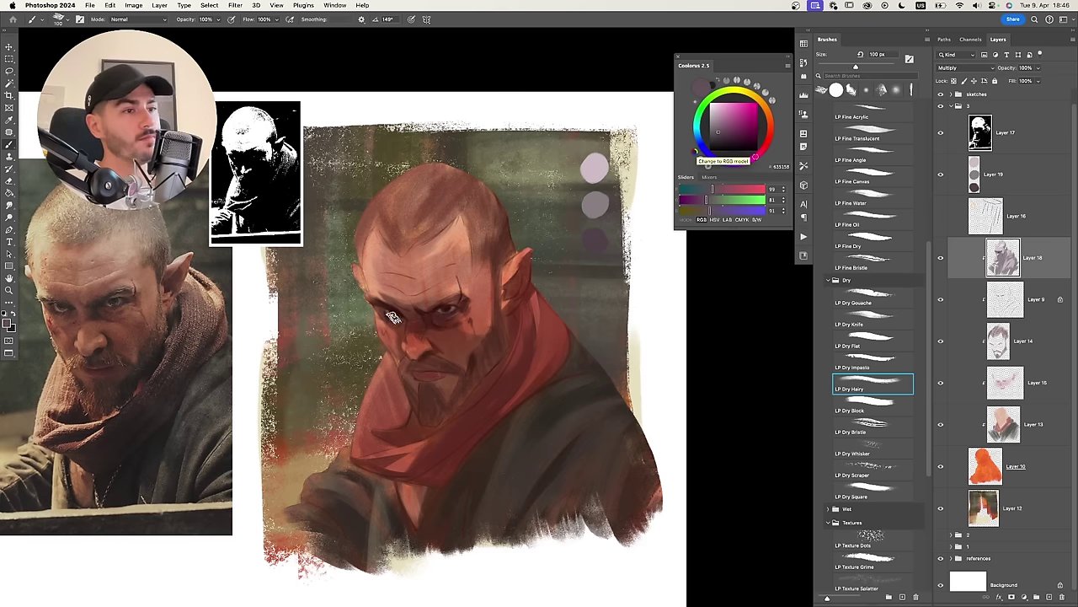
pyautogui.press(']')
pyautogui.press('[')
pyautogui.press('[')
pyautogui.press('[')
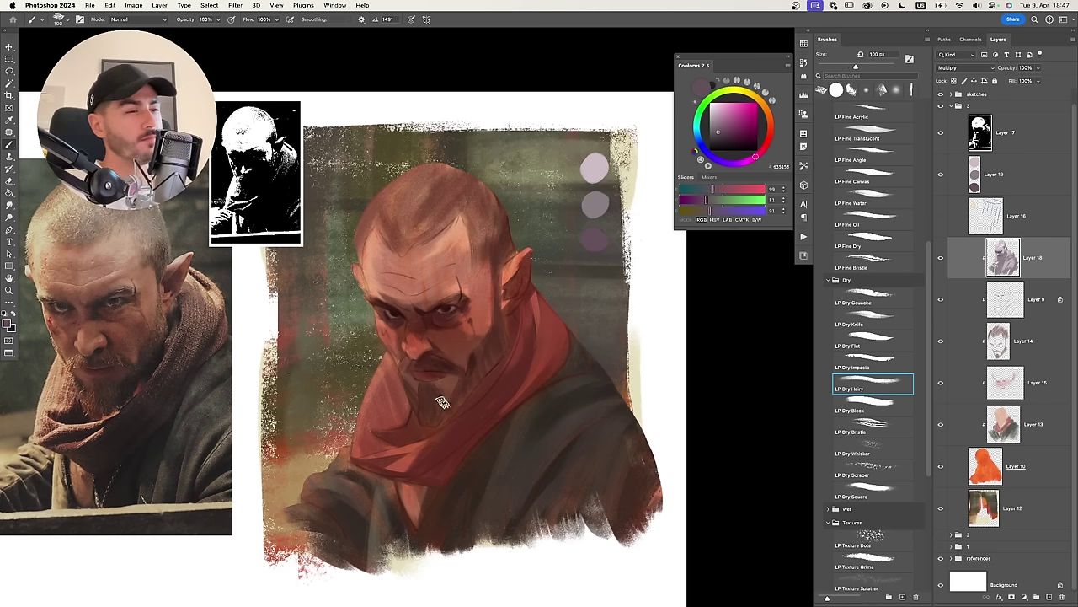
# Darken the beard and the inside of the ear with 63515B at 40 to 70 px.
pyautogui.press('[')
pyautogui.press('[')
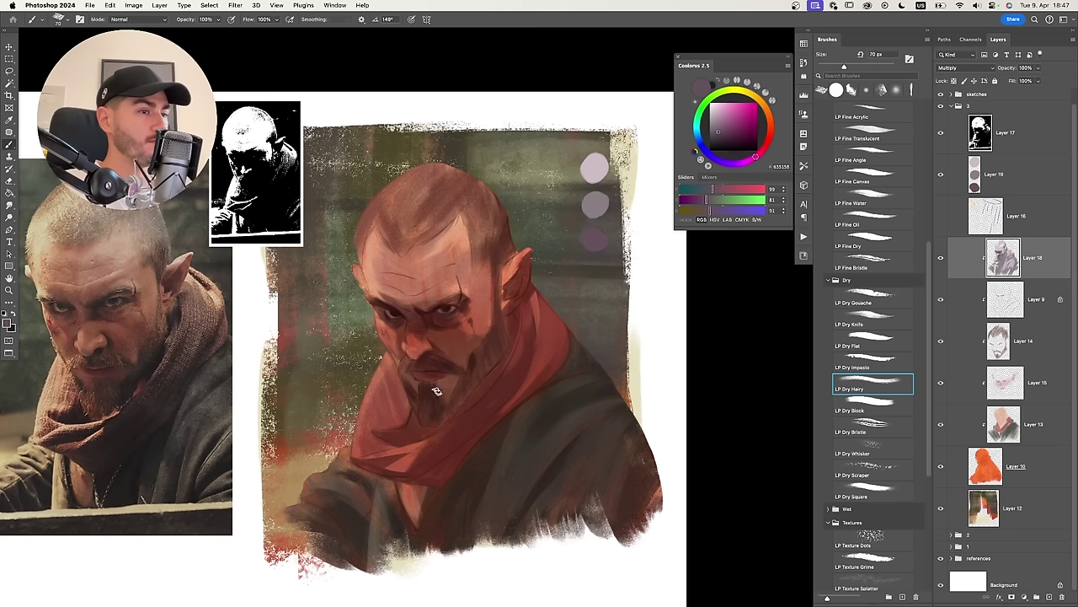
pyautogui.press(']')
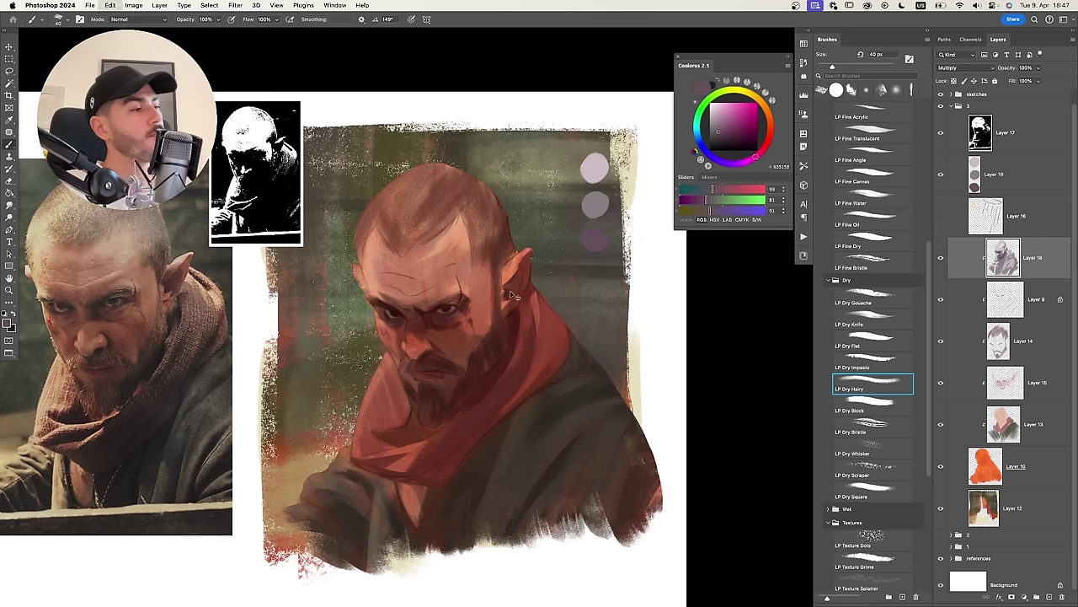
# Paint darker accents over the scarf around the beard and along its edge at 45 to 100 px.
pyautogui.press(']')
pyautogui.press(']')
pyautogui.press(']')
pyautogui.press(']')
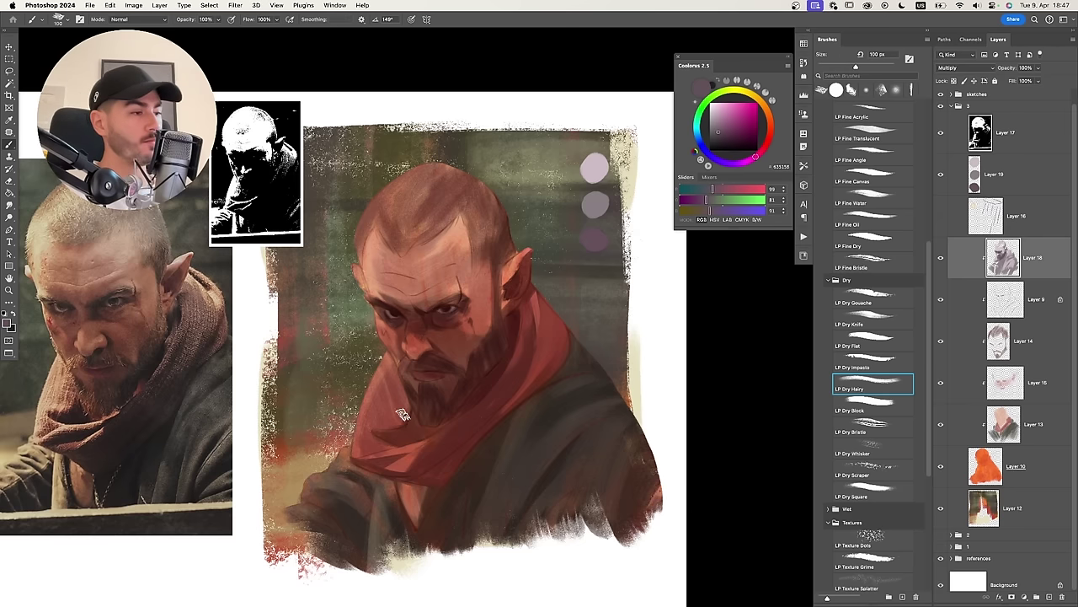
pyautogui.press('[')
pyautogui.press('[')
pyautogui.press('[')
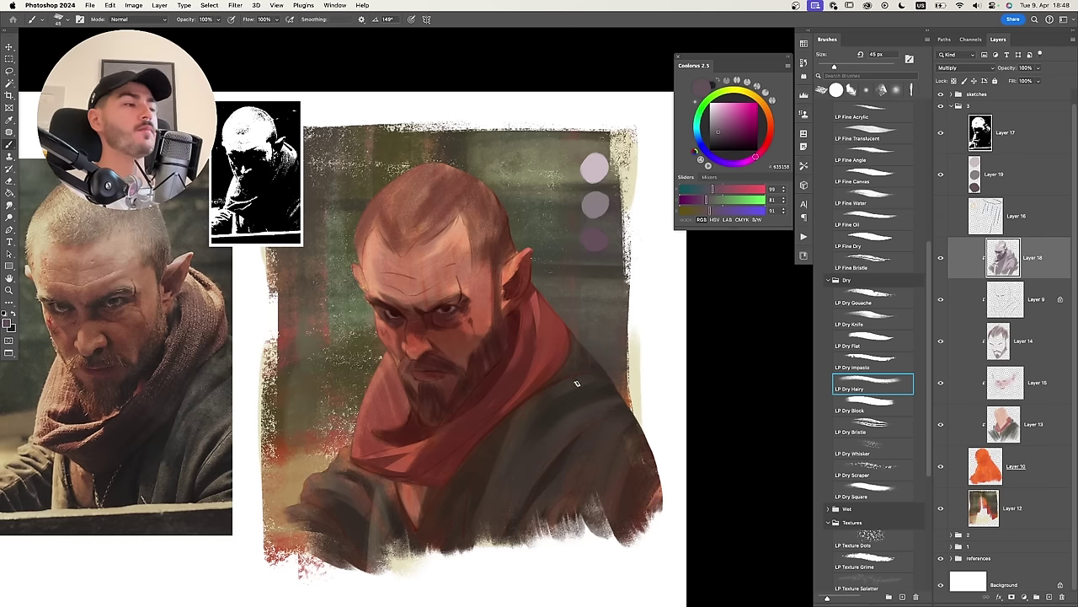
# Darken the coat below the scarf and the near sleeve with broad strokes up to 175 px.
pyautogui.moveTo(453, 482); pyautogui.dragTo(430, 545)
pyautogui.moveTo(496, 446)
pyautogui.mouseDown()
pyautogui.moveTo(436, 544)
pyautogui.moveTo(447, 544)
pyautogui.moveTo(446, 459)
pyautogui.mouseUp()
pyautogui.press(']')
pyautogui.press(']')
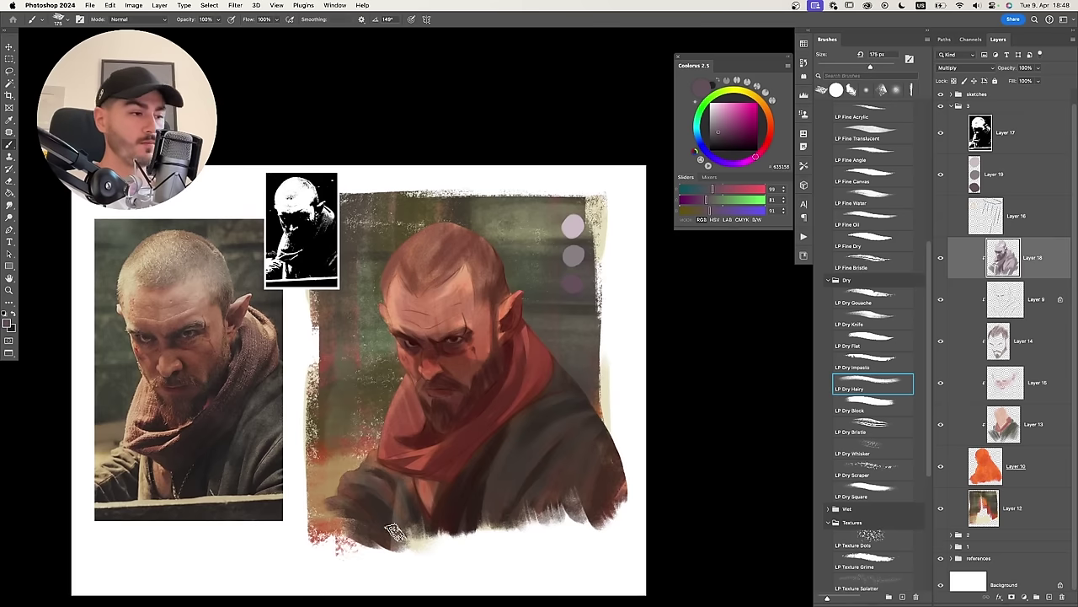
pyautogui.moveTo(376, 506); pyautogui.dragTo(366, 543)
# Paint dark fold shadows across the coat's chest and far sleeve with the brush at 100 to 200 px.
pyautogui.press('[')
pyautogui.press('[')
pyautogui.press('[')
pyautogui.press('[')
pyautogui.press('[')
pyautogui.press('[')
pyautogui.press('[')
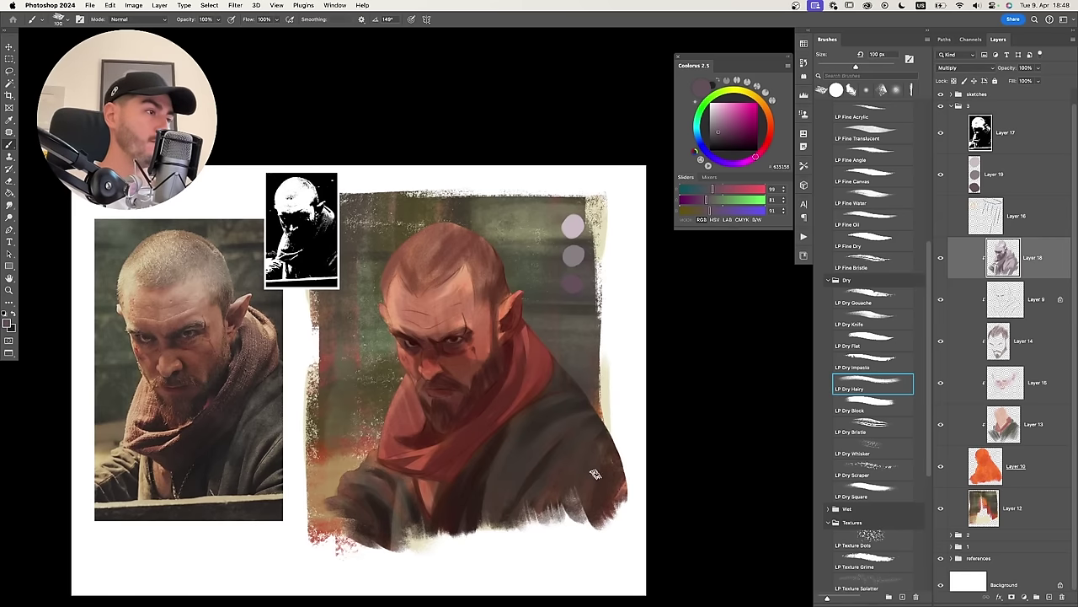
pyautogui.moveTo(531, 444)
pyautogui.mouseDown()
pyautogui.moveTo(504, 520)
pyautogui.moveTo(515, 526)
pyautogui.mouseUp()
pyautogui.press(']')
pyautogui.press(']')
pyautogui.press(']')
pyautogui.press(']')
pyautogui.moveTo(600, 451); pyautogui.dragTo(552, 506)
pyautogui.moveTo(608, 459); pyautogui.dragTo(546, 511)
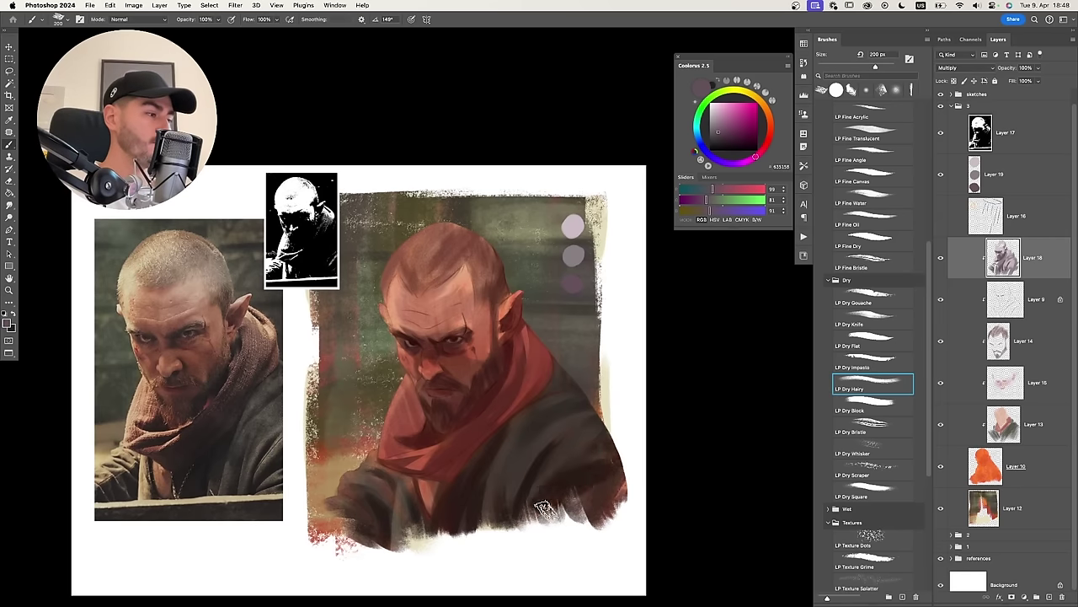
# Deepen the hair shadows at 125 px and clean up the forehead and hairline with the Eraser at 150 to 200 px.
pyautogui.press('[')
pyautogui.press('[')
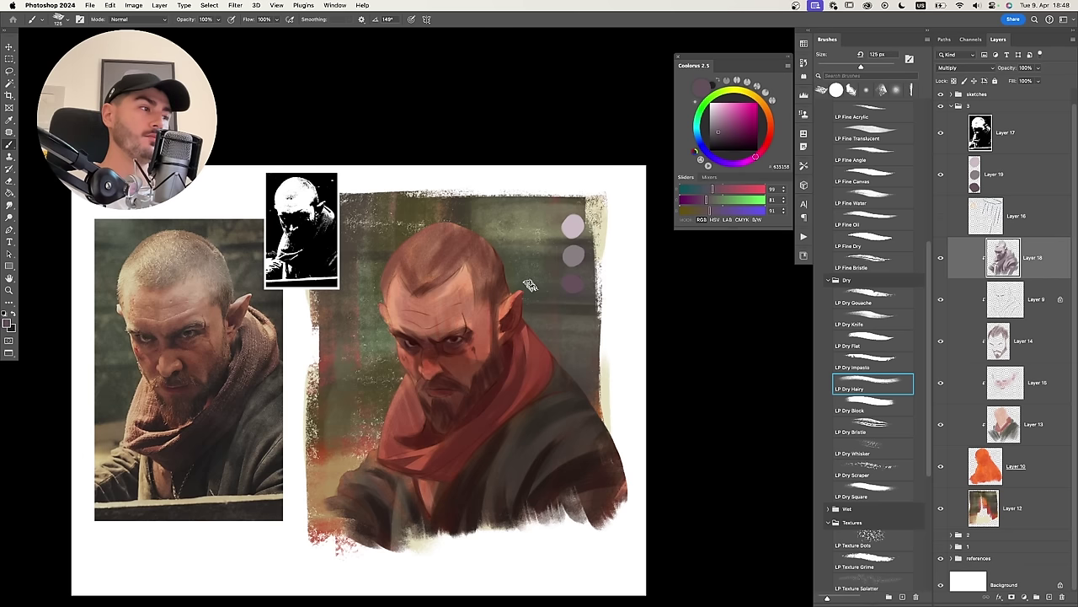
pyautogui.press('e')
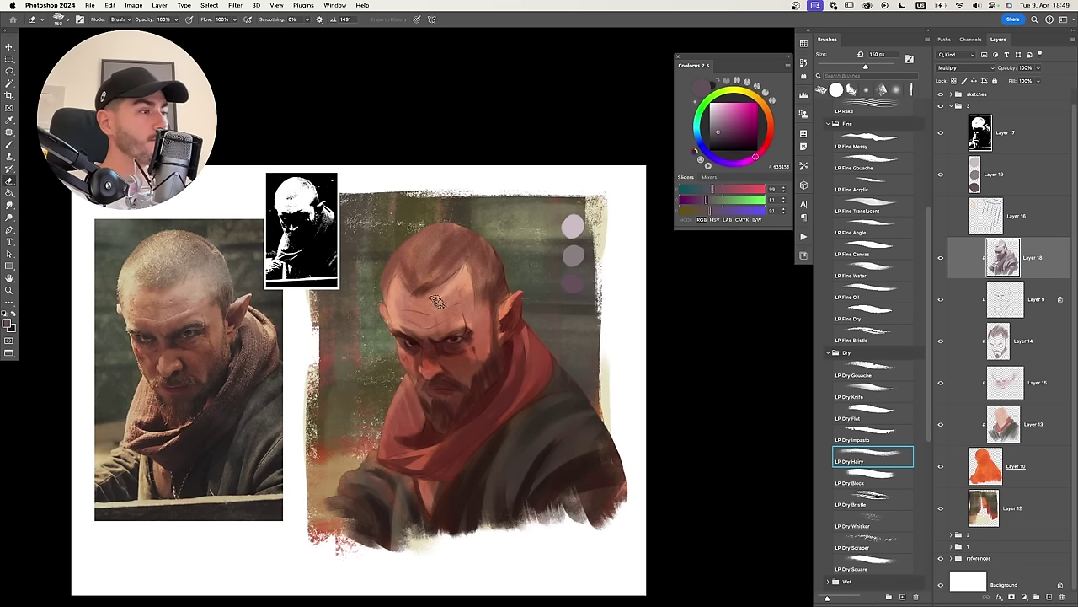
pyautogui.press(']')
pyautogui.press(']')
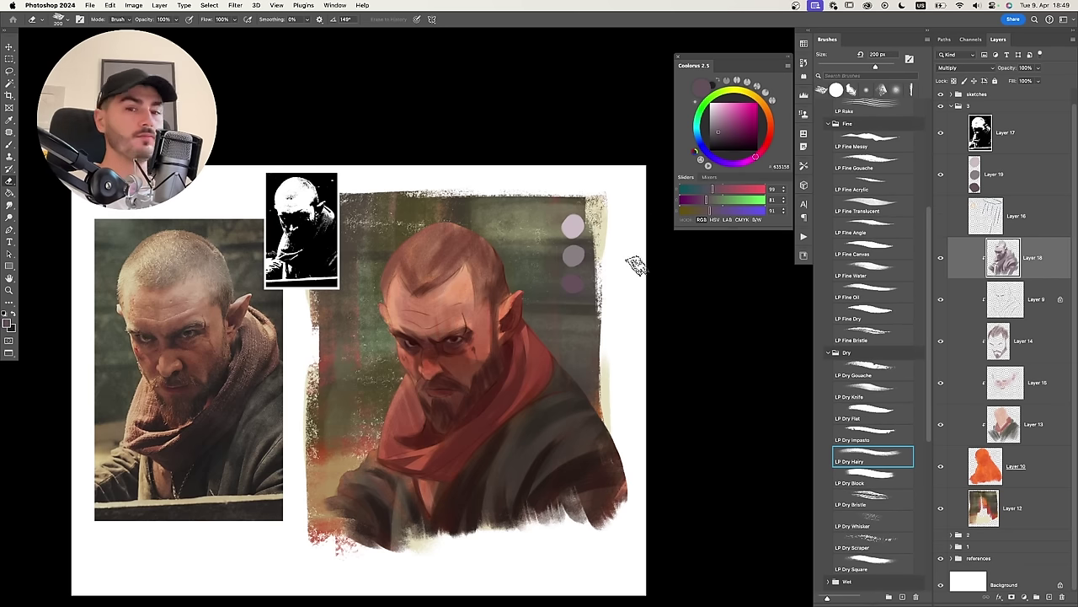
# Hide and show Layer 18 repeatedly to judge the effect of the added shadows and accents.
pyautogui.click(942, 257)
pyautogui.click(942, 257)
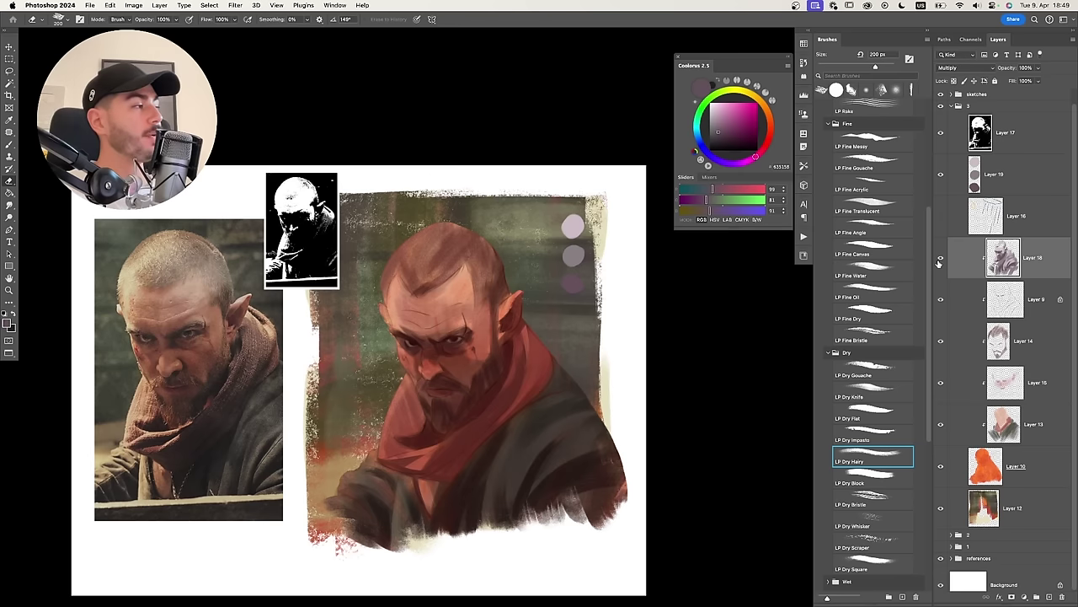
pyautogui.click(941, 258)
pyautogui.click(942, 257)
pyautogui.click(941, 257)
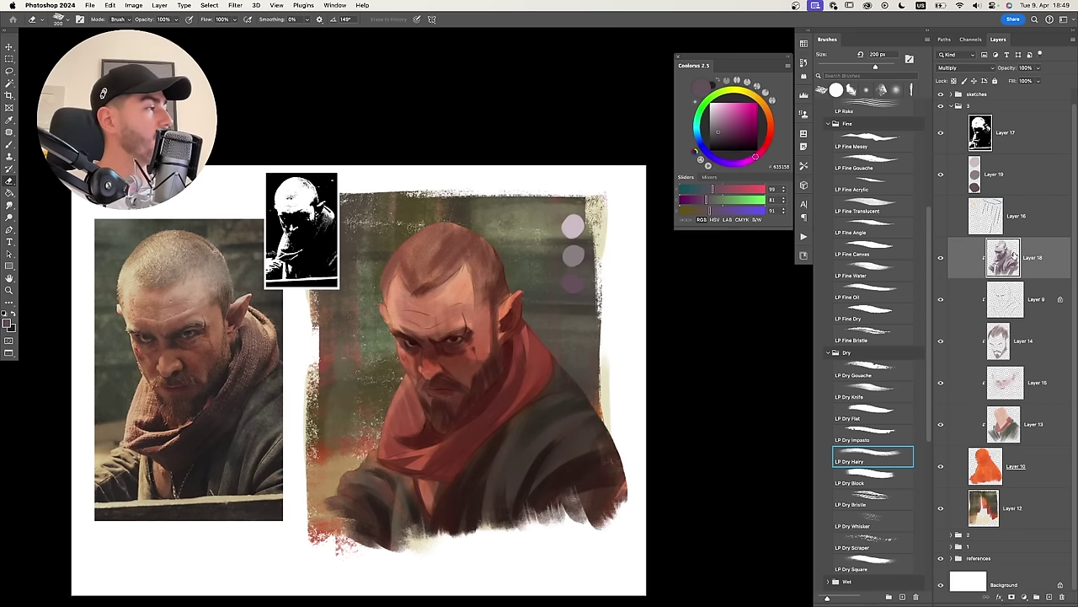
# Add a new layer directly above Layer 18 and clip it to the figure's base layer.
pyautogui.moveTo(495, 335); pyautogui.dragTo(492, 321)
pyautogui.moveTo(578, 298); pyautogui.dragTo(582, 294)
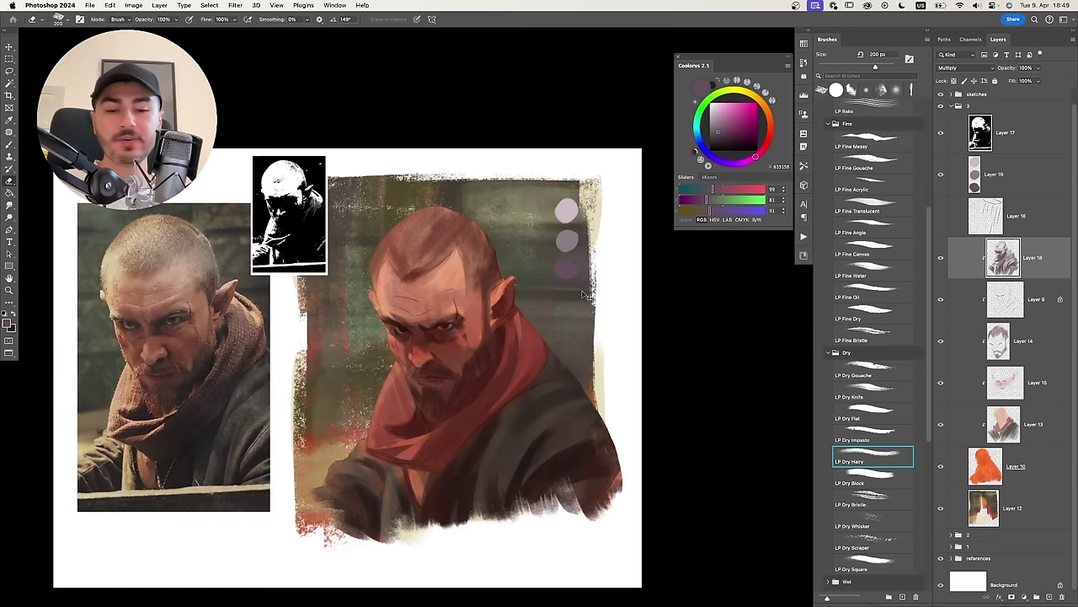
pyautogui.press('super+alt+shift+n')
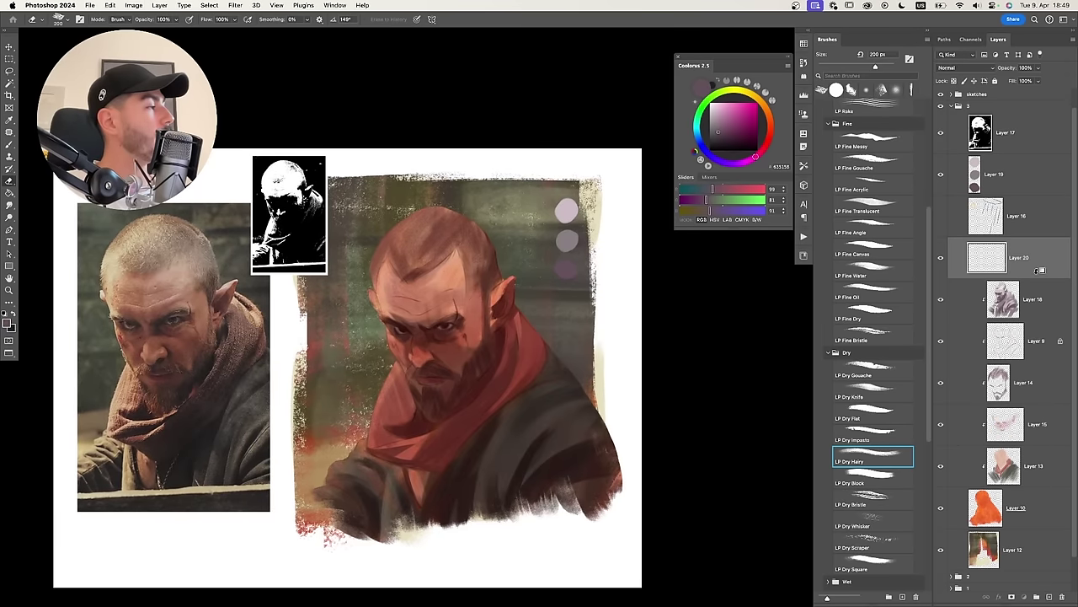
pyautogui.keyDown('alt'); pyautogui.click(1039, 269); pyautogui.keyUp('alt')
# Switch from the Eraser to the Brush at 125 px and choose a light yellow, RGB 249, 241, 159, as the painting colour.
pyautogui.scroll(5, 355, 247)
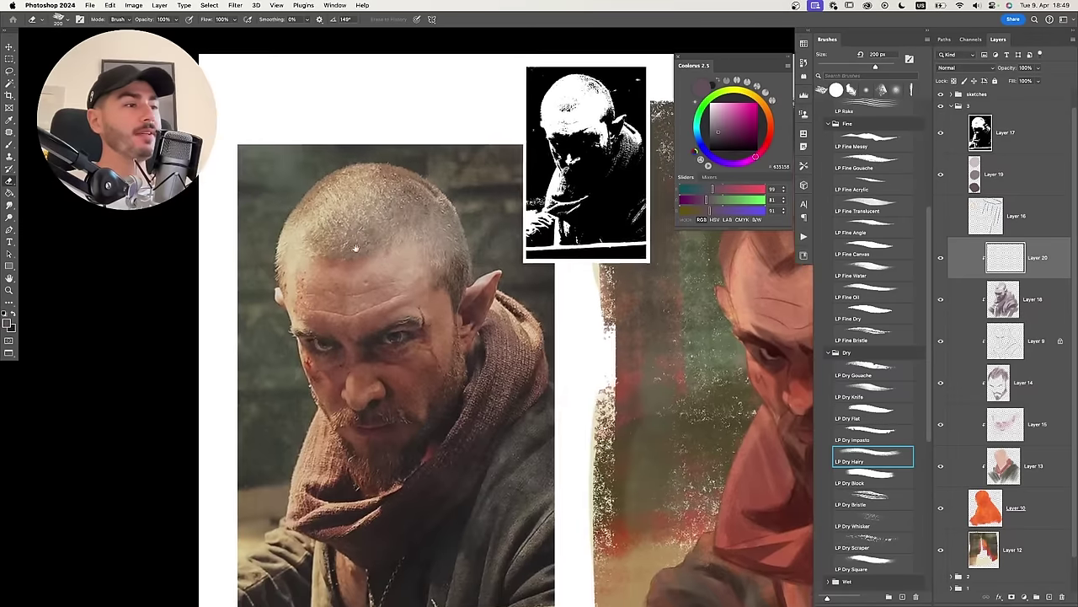
pyautogui.scroll(2, 355, 247)
pyautogui.press('b')
pyautogui.press('[')
pyautogui.press('[')
pyautogui.press('[')
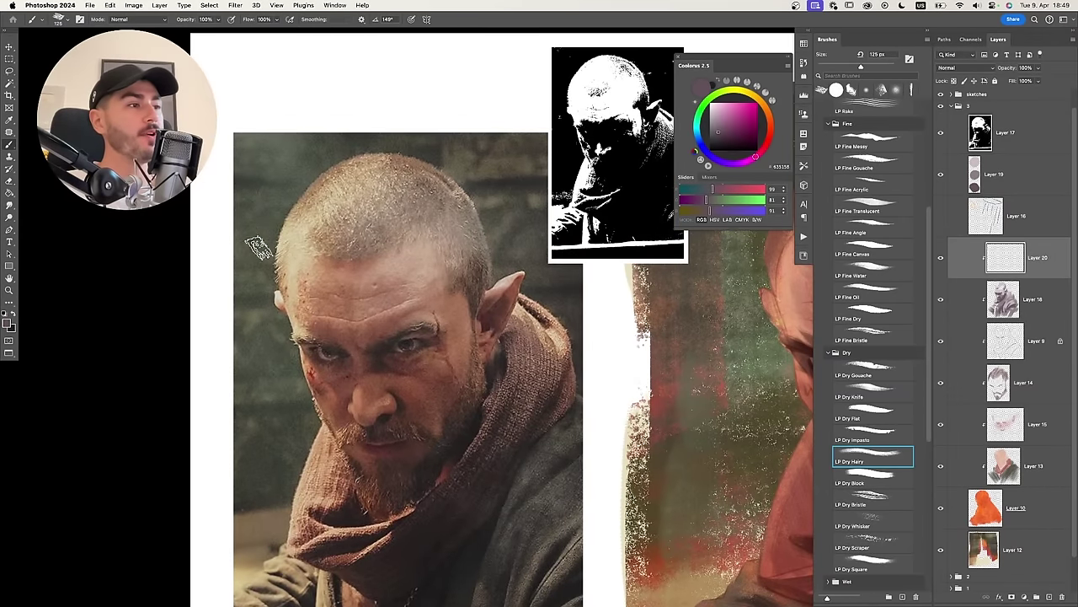
pyautogui.moveTo(329, 244); pyautogui.dragTo(245, 229)
pyautogui.moveTo(440, 226); pyautogui.dragTo(249, 176)
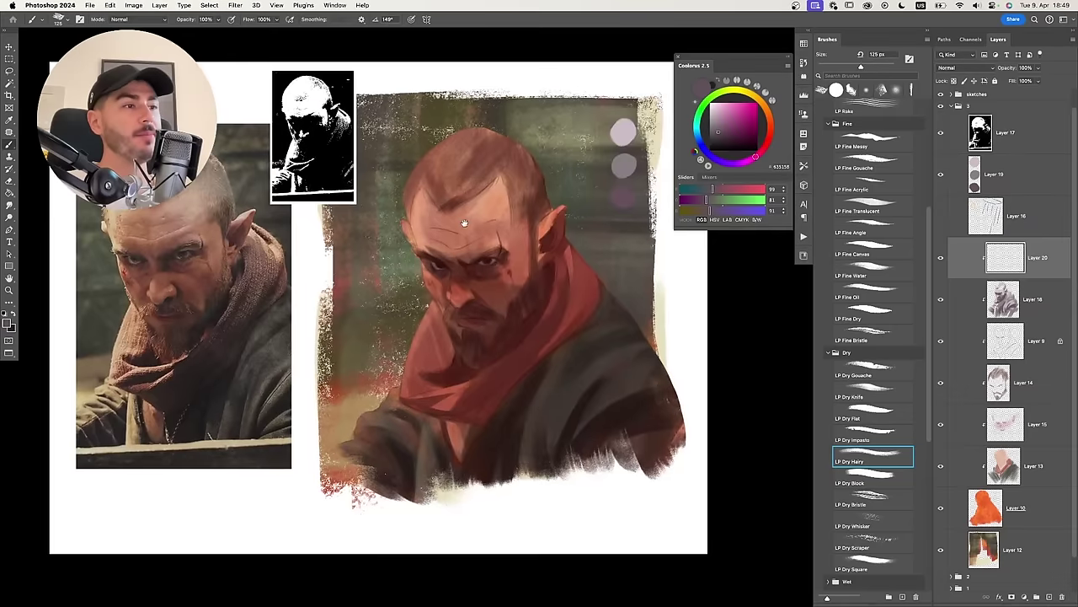
pyautogui.click(725, 116)
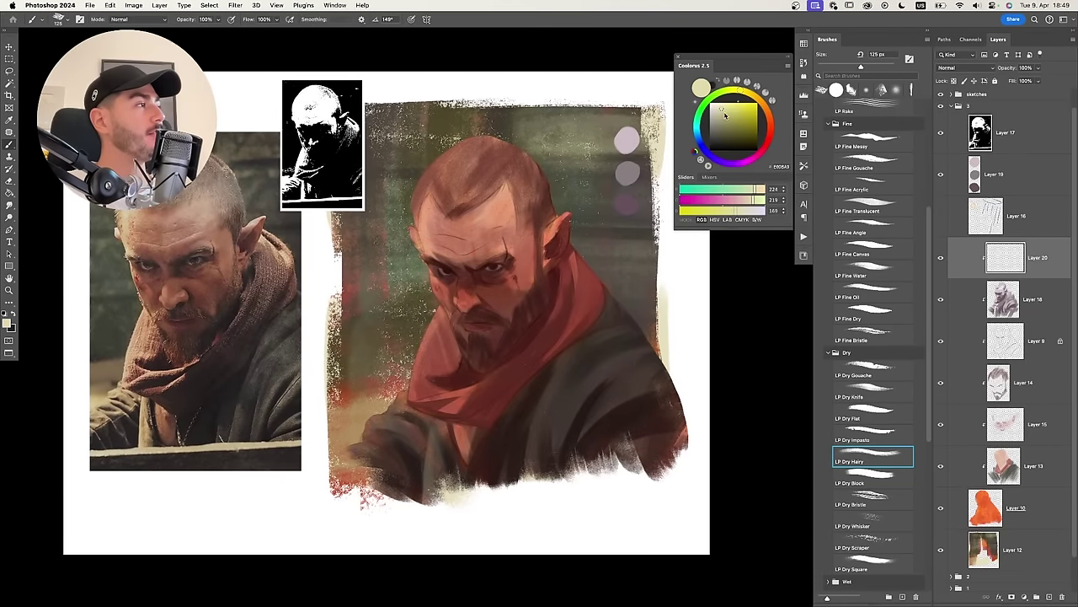
pyautogui.moveTo(725, 115); pyautogui.dragTo(715, 107)
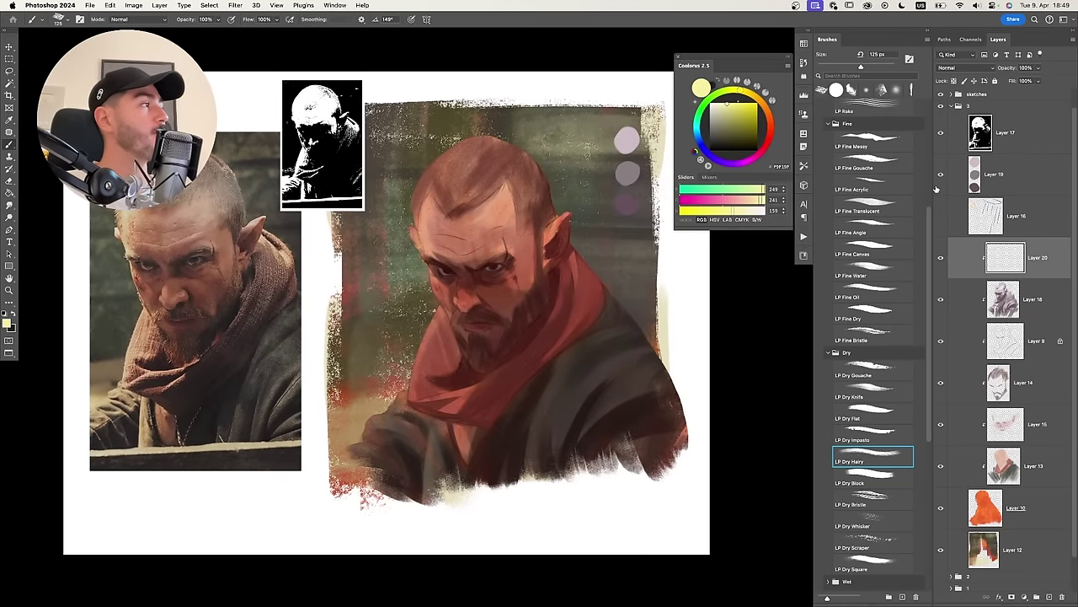
# Set the new clipped layer's blend mode to Screen and try a test stroke of light along the forehead's edge, undoing it.
pyautogui.click(959, 67)
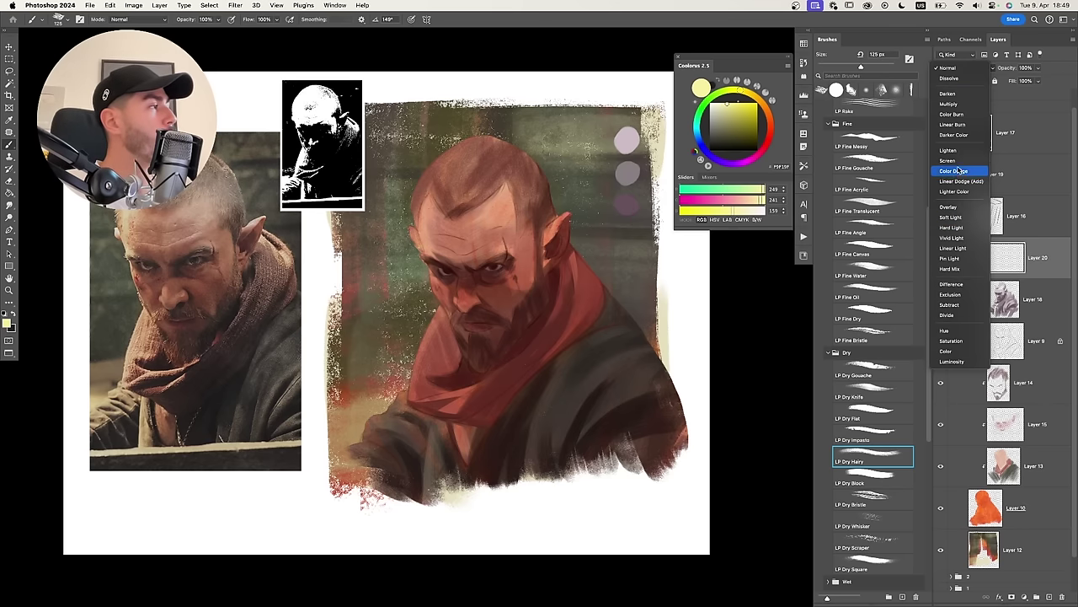
pyautogui.click(960, 160)
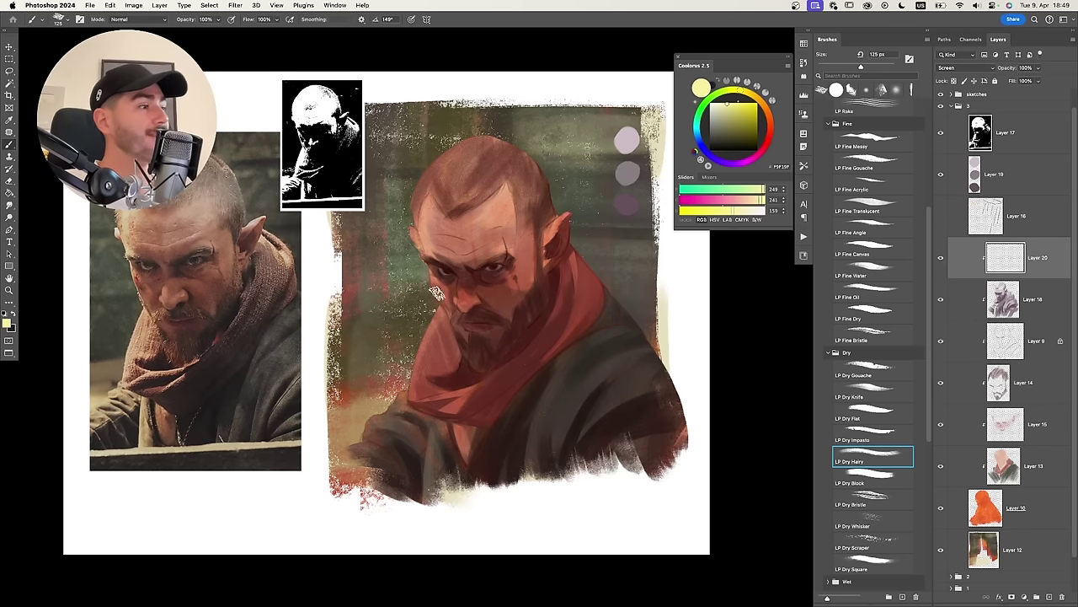
pyautogui.moveTo(421, 189); pyautogui.dragTo(429, 253)
pyautogui.press('super+z')
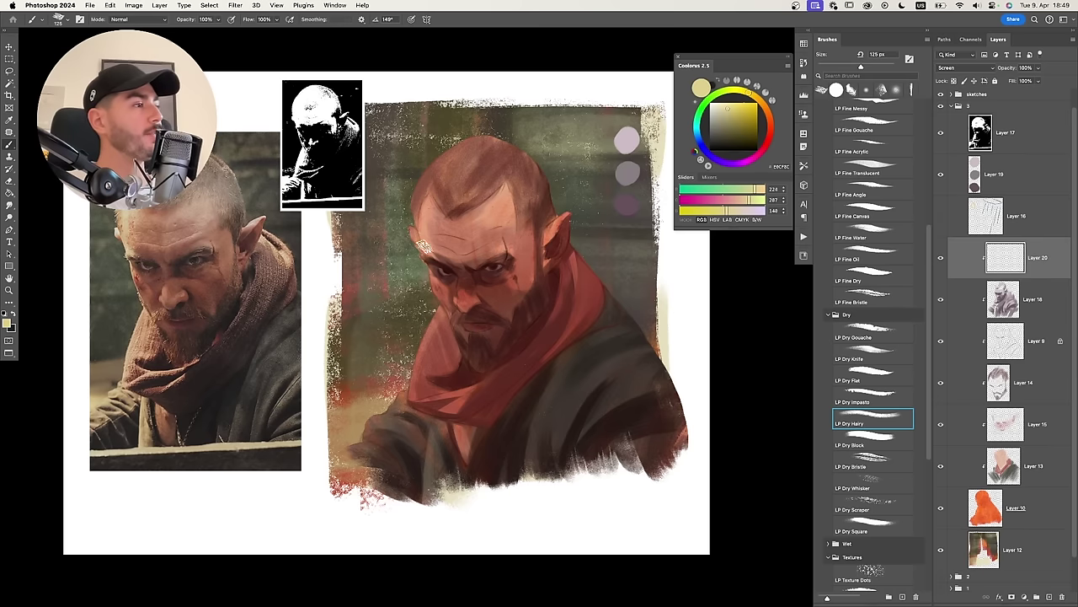
pyautogui.press('super+z')
pyautogui.moveTo(421, 192)
pyautogui.mouseDown()
pyautogui.moveTo(424, 250)
pyautogui.moveTo(420, 192)
pyautogui.mouseUp()
pyautogui.press('super+z')
pyautogui.press('super+z')
pyautogui.press('super+z')
pyautogui.moveTo(425, 247)
pyautogui.mouseDown()
pyautogui.moveTo(428, 160)
pyautogui.moveTo(472, 134)
pyautogui.mouseUp()
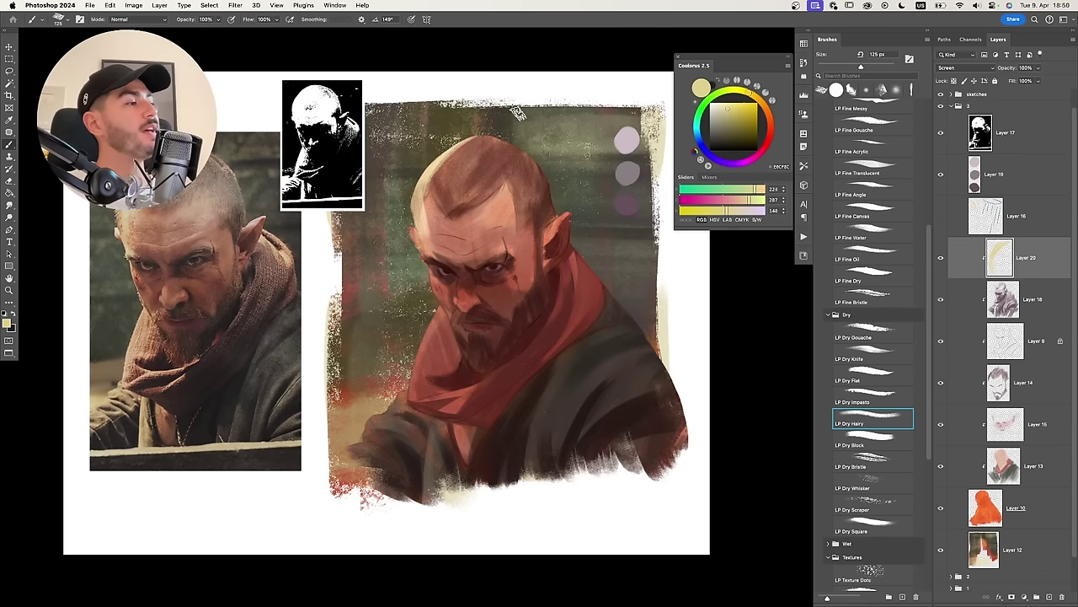
pyautogui.press('super+z')
pyautogui.press('super+z')
pyautogui.press('super+z')
pyautogui.press('super+z')
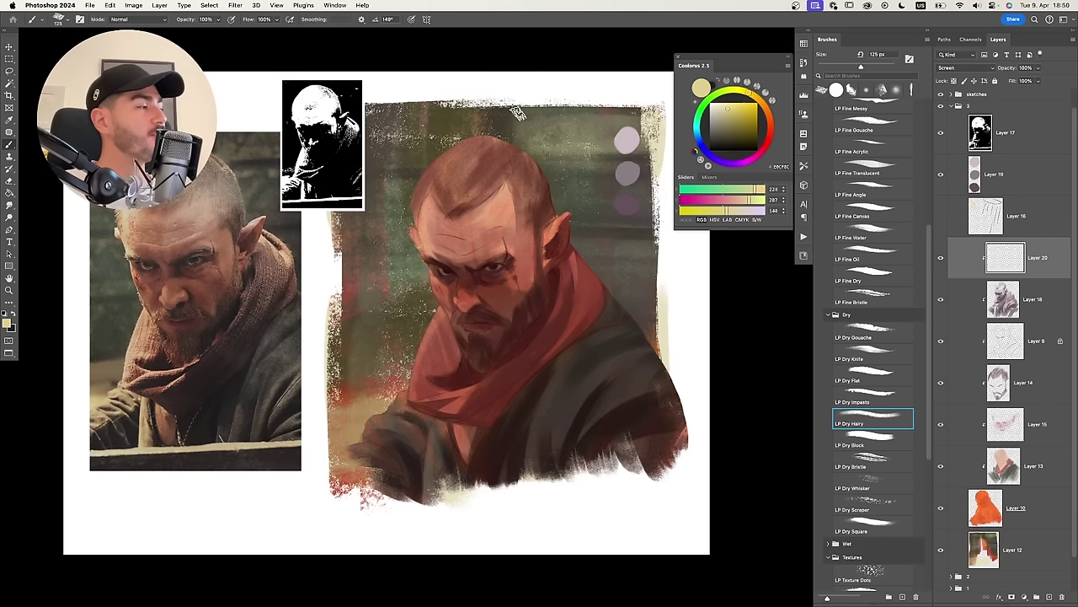
# Select the LP Dry Flat brush and paint textured pale yellow highlights along the forehead's edge and side of the scalp on Layer 20.
pyautogui.scroll(-2, 894, 337)
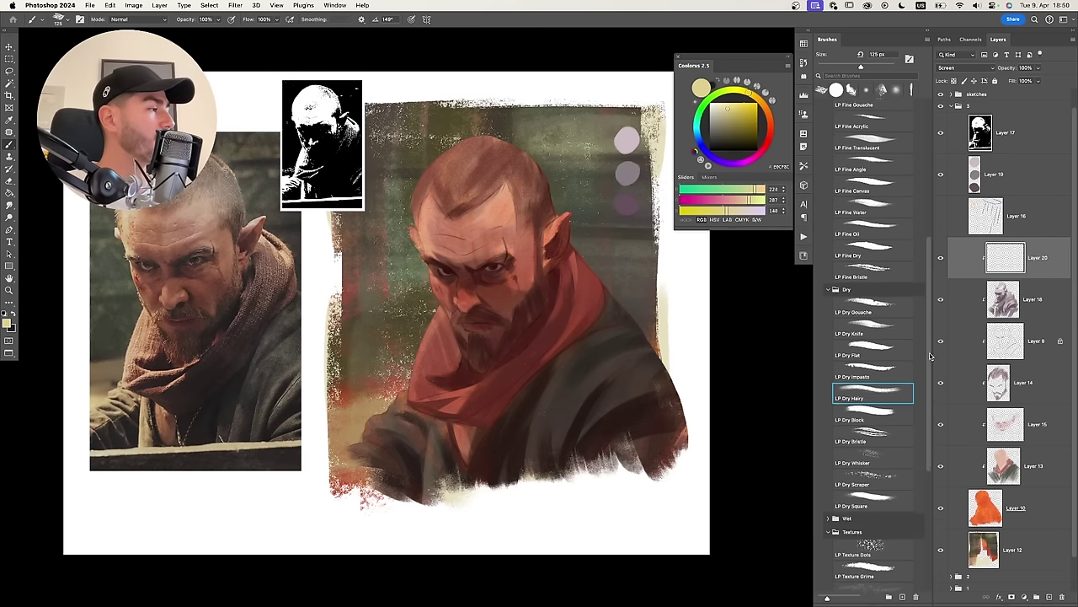
pyautogui.click(872, 328)
pyautogui.press('[')
pyautogui.moveTo(426, 242); pyautogui.dragTo(416, 192)
pyautogui.press('super+z')
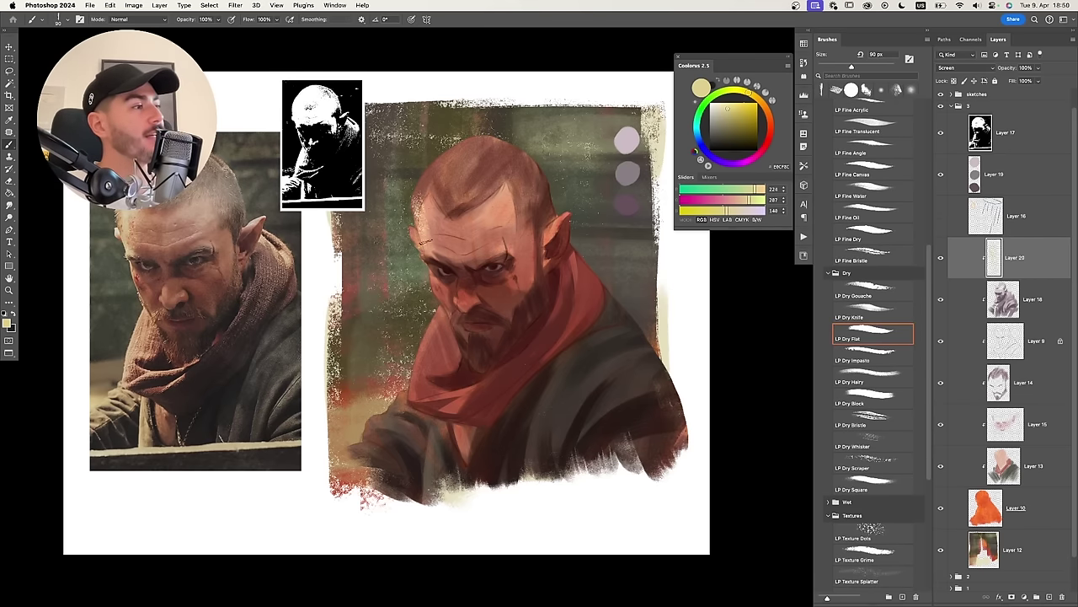
pyautogui.press('super+z')
pyautogui.moveTo(426, 237)
pyautogui.mouseDown()
pyautogui.moveTo(416, 185)
pyautogui.moveTo(418, 205)
pyautogui.moveTo(433, 160)
pyautogui.mouseUp()
pyautogui.moveTo(420, 192)
pyautogui.mouseDown()
pyautogui.moveTo(446, 157)
pyautogui.moveTo(478, 141)
pyautogui.moveTo(432, 179)
pyautogui.mouseUp()
pyautogui.press('[')
pyautogui.press('[')
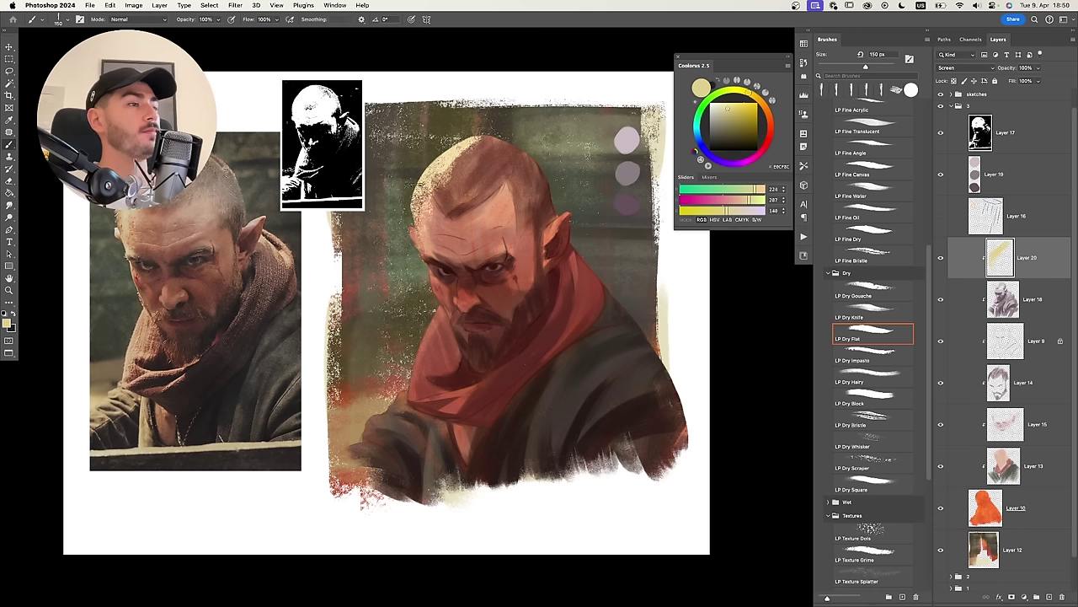
# Set the eraser to the LP Dry Flat tip and trim the yellow highlight on the side of the head.
pyautogui.press('e')
pyautogui.click(883, 338)
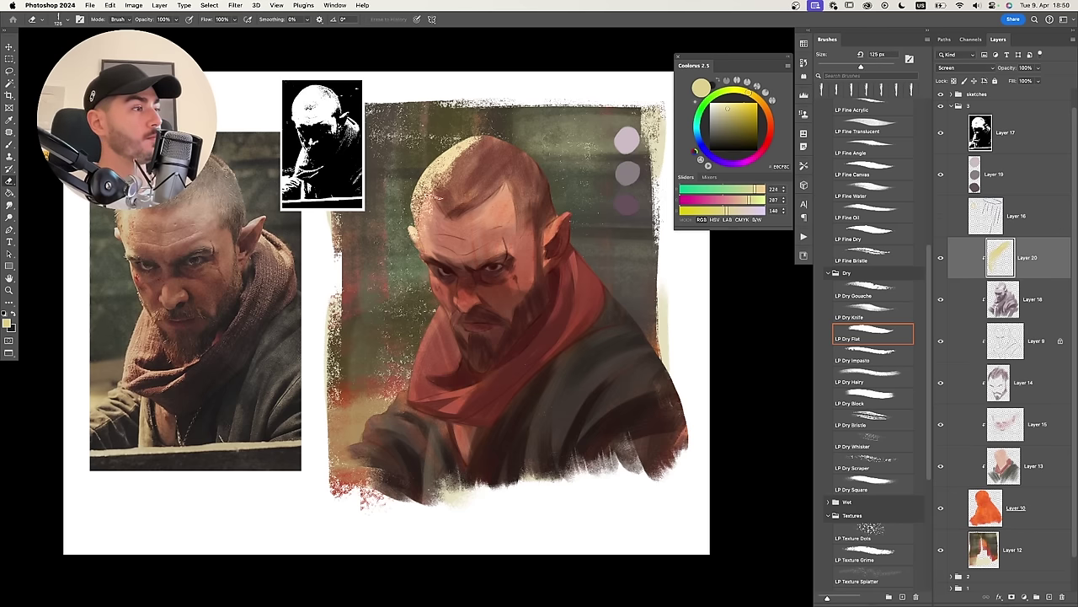
pyautogui.press('b')
# Enlarge the brush to 300 px and extend the yellow highlight across the crown of the painted head.
pyautogui.press(']')
pyautogui.press(']')
pyautogui.press('super+z')
pyautogui.press(']')
pyautogui.press(']')
pyautogui.press(']')
pyautogui.press(']')
pyautogui.press(']')
pyautogui.moveTo(445, 185); pyautogui.dragTo(489, 142)
pyautogui.press('super+z')
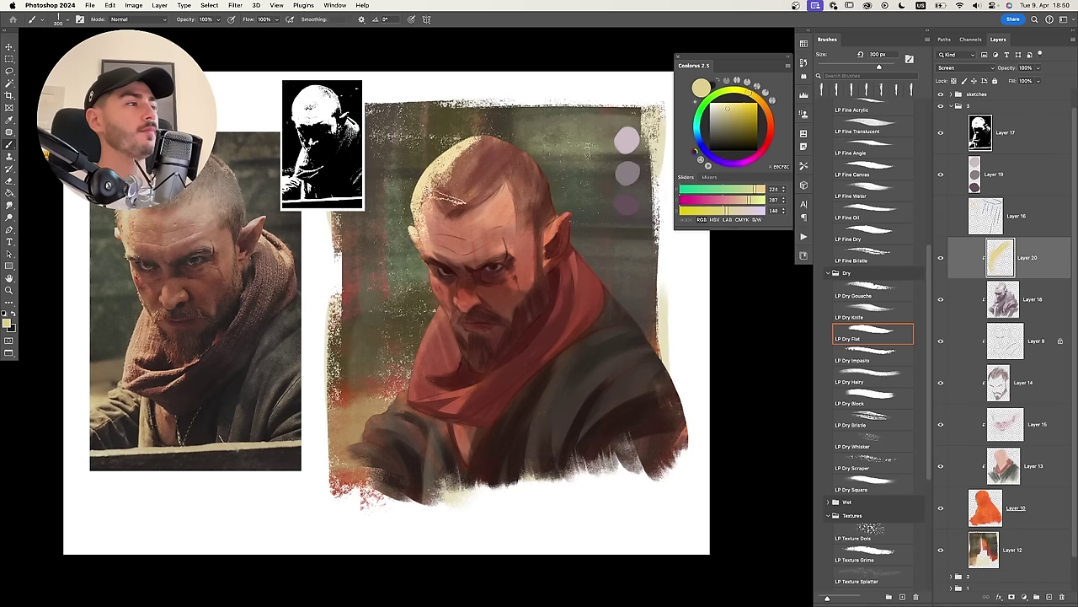
pyautogui.moveTo(445, 182); pyautogui.dragTo(493, 140)
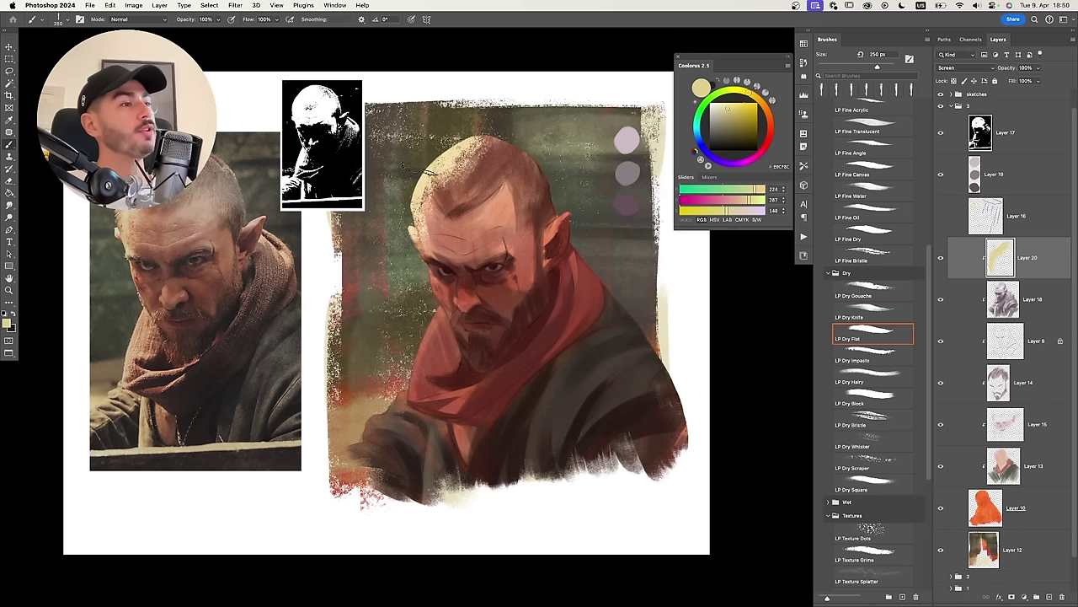
pyautogui.moveTo(441, 141); pyautogui.dragTo(472, 160)
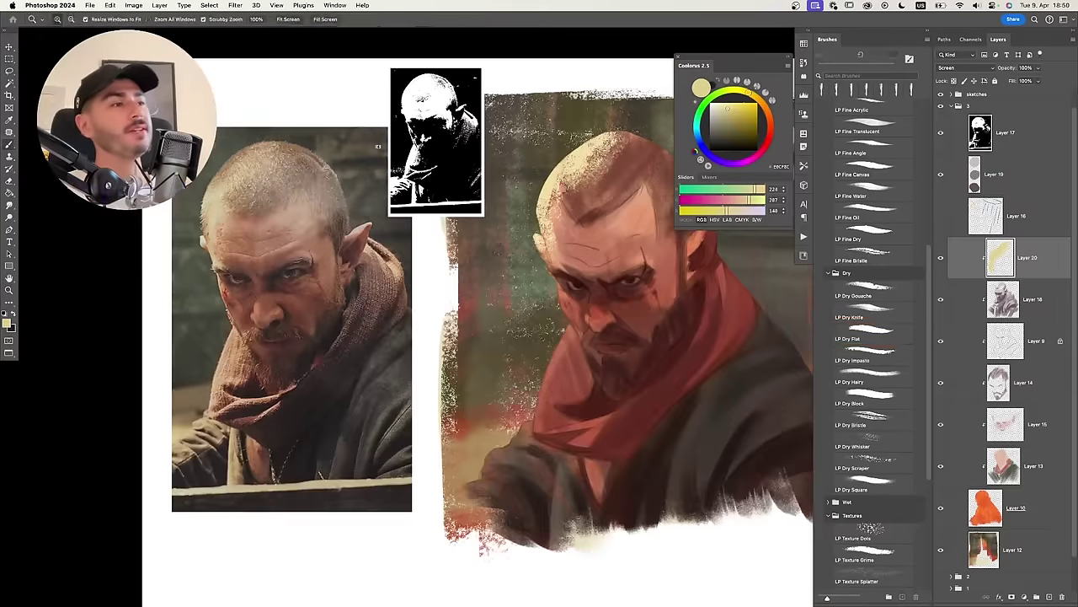
pyautogui.moveTo(590, 176)
pyautogui.mouseDown()
pyautogui.moveTo(457, 194)
pyautogui.moveTo(476, 159)
pyautogui.mouseUp()
pyautogui.scroll(-2, 456, 195)
pyautogui.moveTo(421, 181)
pyautogui.mouseDown()
pyautogui.moveTo(495, 143)
pyautogui.moveTo(460, 158)
pyautogui.mouseUp()
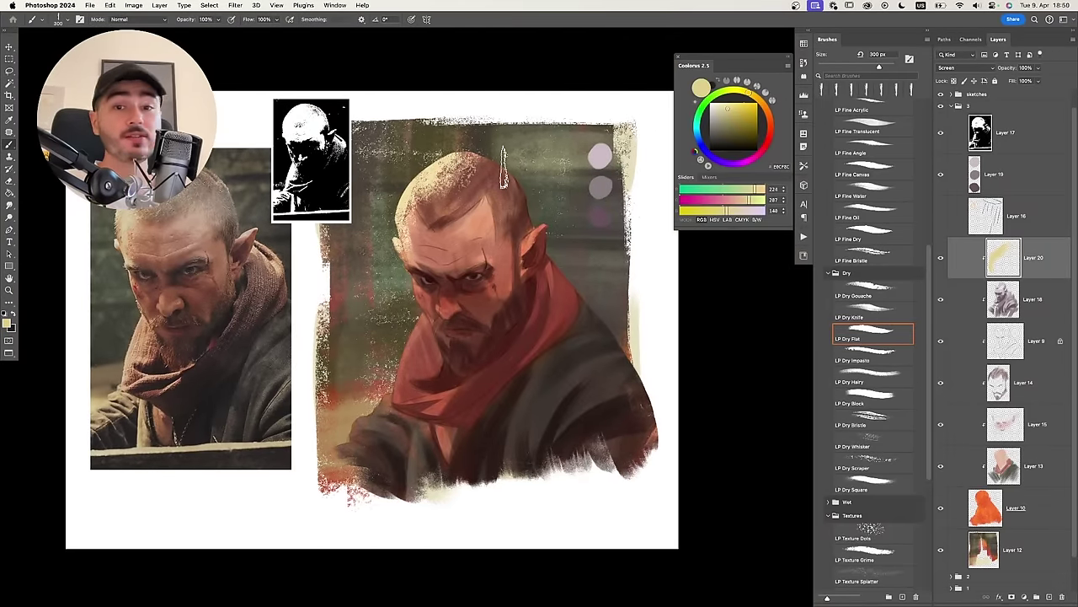
# Thin out the yellow highlight on the scalp with the 125 px eraser.
pyautogui.press('e')
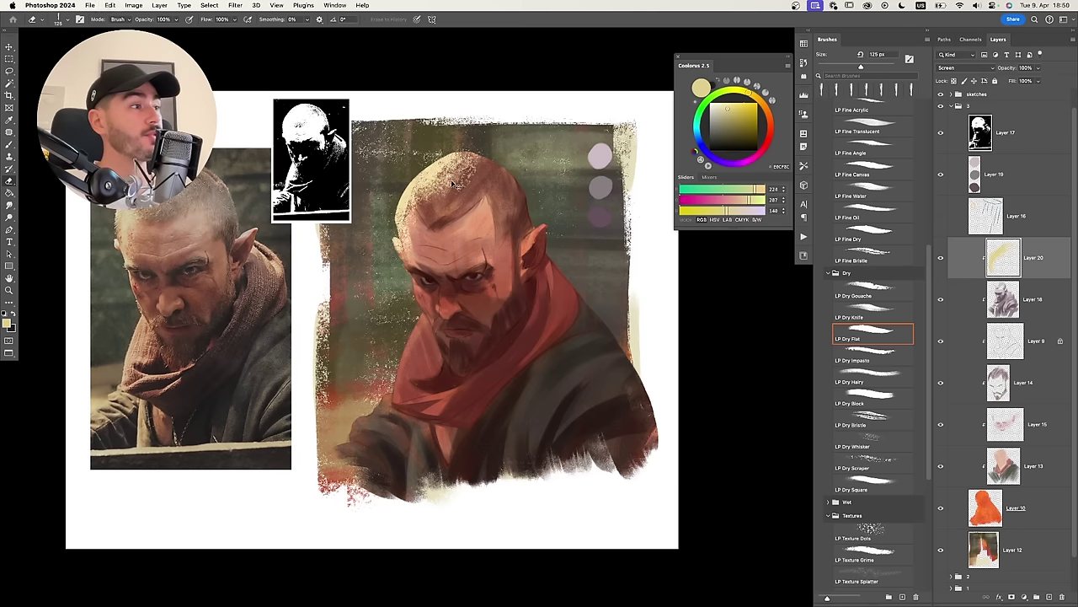
pyautogui.moveTo(451, 183); pyautogui.dragTo(427, 193)
pyautogui.press('b')
pyautogui.moveTo(489, 156); pyautogui.dragTo(516, 190)
pyautogui.press('super+z')
pyautogui.press('e')
pyautogui.press('b')
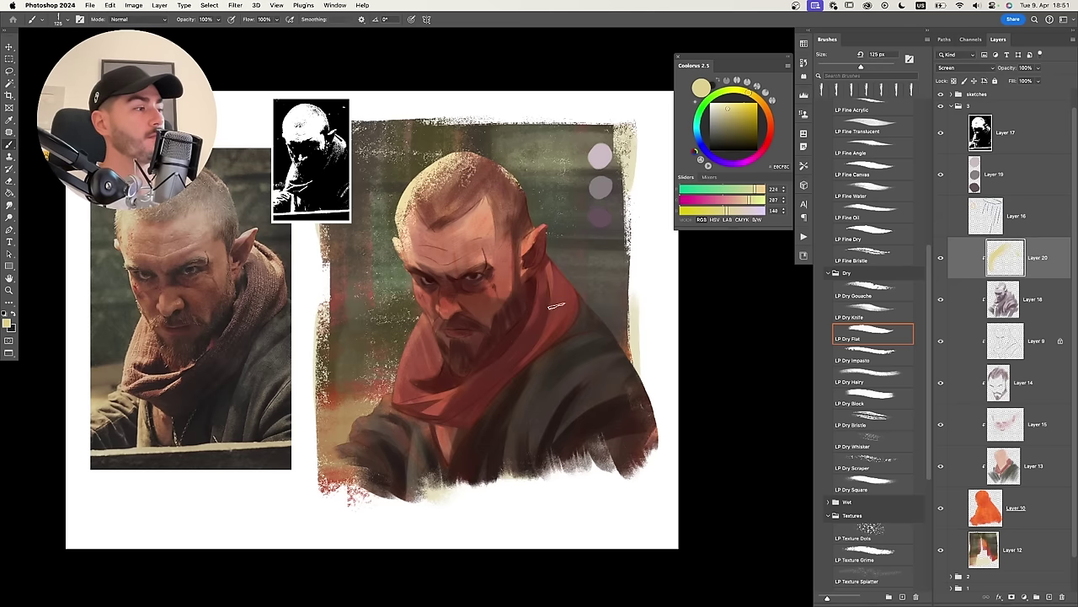
# Paint light highlights along the red scarf's folds with a larger brush and trim them with the eraser.
pyautogui.press(']')
pyautogui.press(']')
pyautogui.press(']')
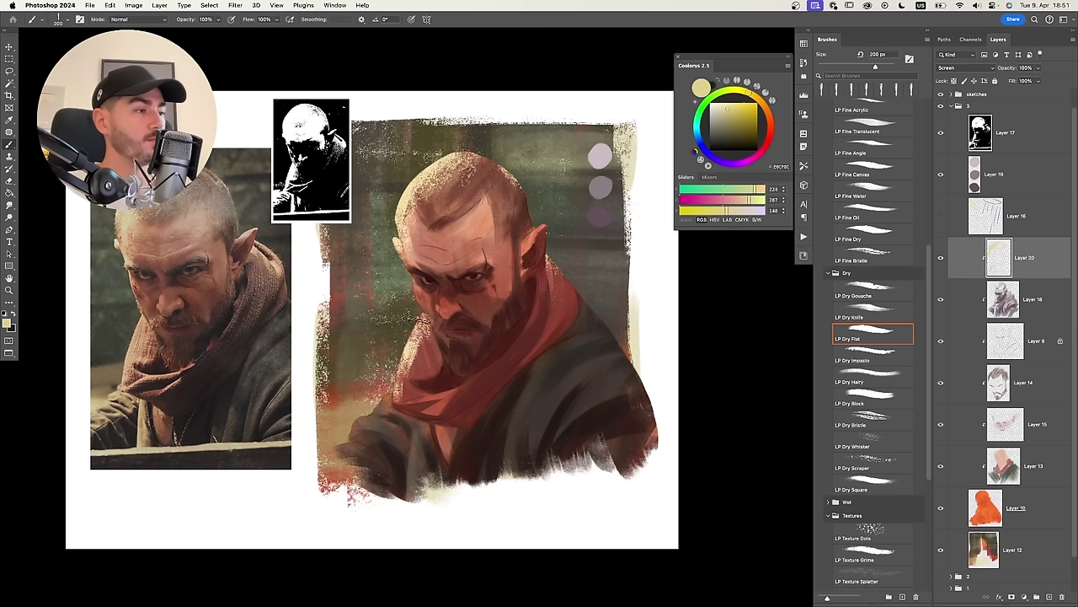
pyautogui.press(']')
pyautogui.press('e')
pyautogui.moveTo(434, 323); pyautogui.dragTo(411, 364)
pyautogui.moveTo(520, 287)
pyautogui.keyDown('super'); pyautogui.mouseDown()
pyautogui.moveTo(513, 301)
pyautogui.moveTo(522, 297)
pyautogui.mouseUp(); pyautogui.keyUp('super')
pyautogui.press('b')
pyautogui.press('super+z')
# Paint a textured highlight on the coat's near shoulder beside the lower end of the scarf.
pyautogui.moveTo(357, 420)
pyautogui.mouseDown()
pyautogui.moveTo(398, 422)
pyautogui.moveTo(336, 451)
pyautogui.mouseUp()
pyautogui.press('[')
pyautogui.press('[')
pyautogui.press(']')
pyautogui.press(']')
pyautogui.press(']')
pyautogui.press(']')
pyautogui.press(']')
pyautogui.scroll(-1, 497, 333)
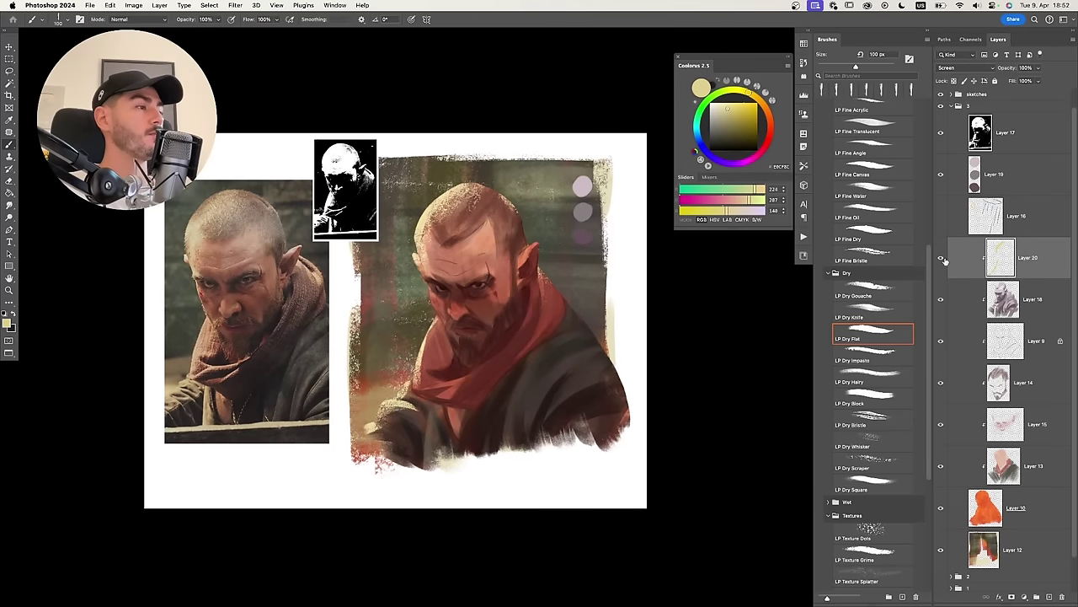
# Select the LP Dry Square brush and add grainy highlights around the temple and forehead, reducing the size from 300 to 100 px.
pyautogui.scroll(-1, 872, 405)
pyautogui.click(872, 460)
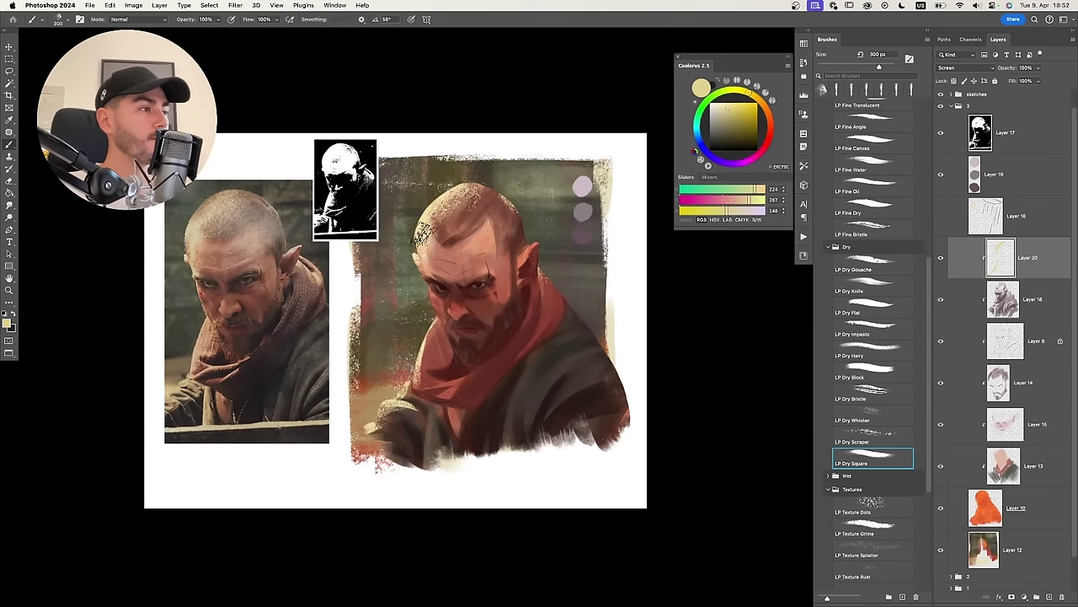
pyautogui.press('super+z')
pyautogui.moveTo(428, 213)
pyautogui.mouseDown()
pyautogui.moveTo(432, 248)
pyautogui.moveTo(417, 233)
pyautogui.moveTo(436, 255)
pyautogui.mouseUp()
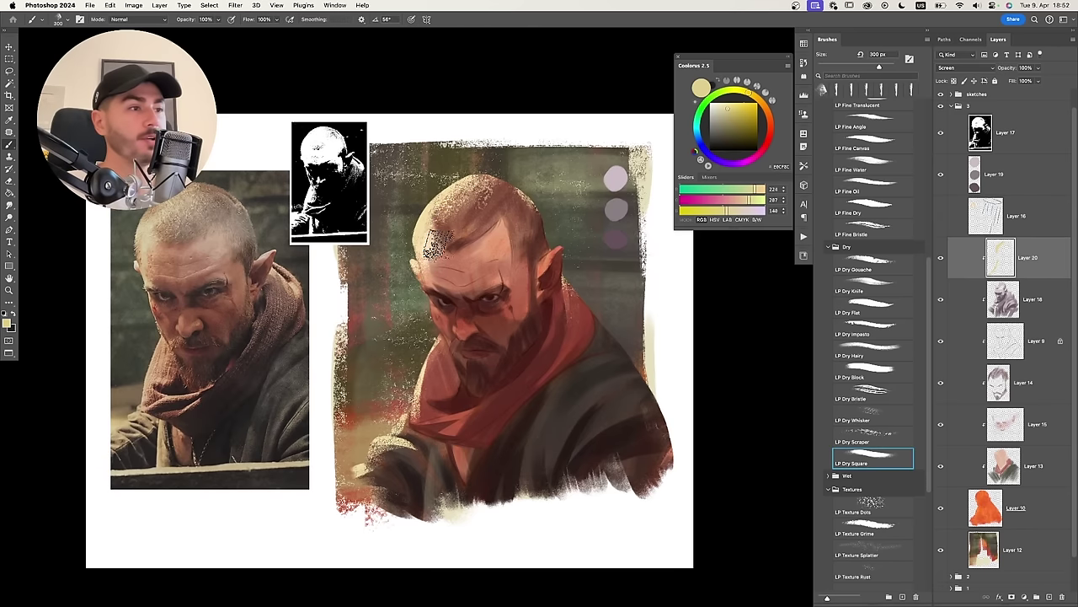
pyautogui.press(']')
pyautogui.press(']')
pyautogui.press('[')
pyautogui.press('[')
pyautogui.press('[')
pyautogui.press('super+z')
pyautogui.press('super+z')
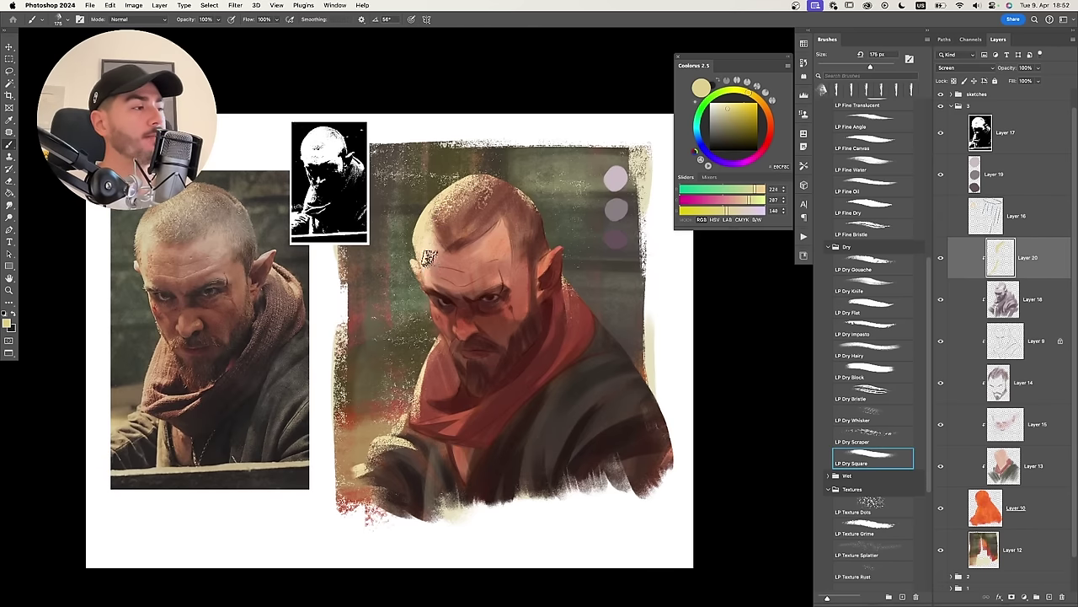
pyautogui.press('[')
pyautogui.press('[')
pyautogui.press('[')
pyautogui.press('[')
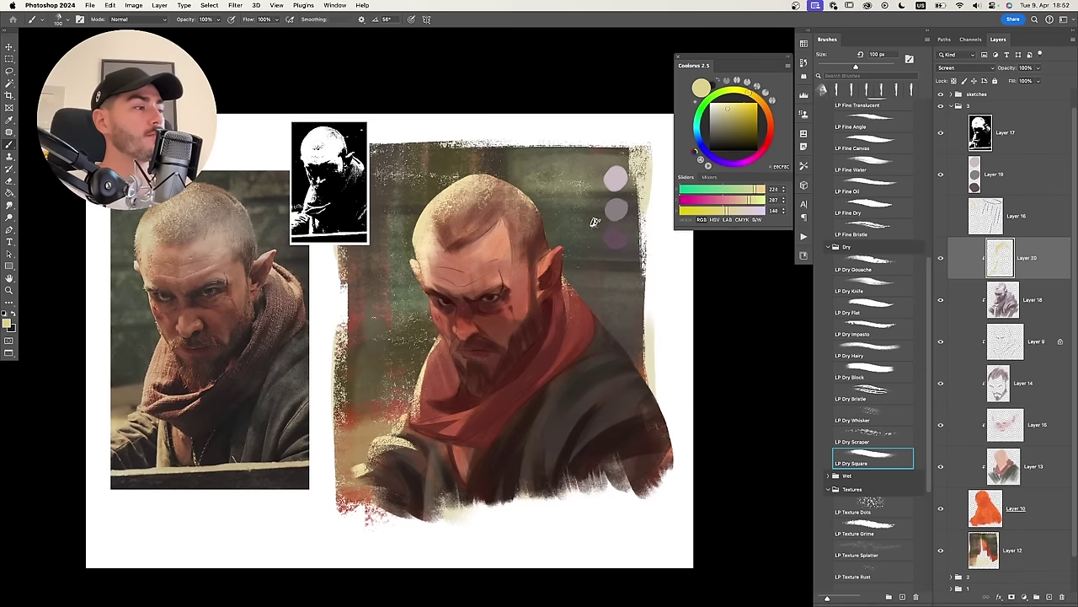
# Lock Layer 20's transparent pixels and fill its highlights with a lighter yellow (RGB 244, 230, 174).
pyautogui.click(954, 81)
pyautogui.click(724, 105)
pyautogui.hotkey('alt', 'BackSpace')
pyautogui.click(723, 105)
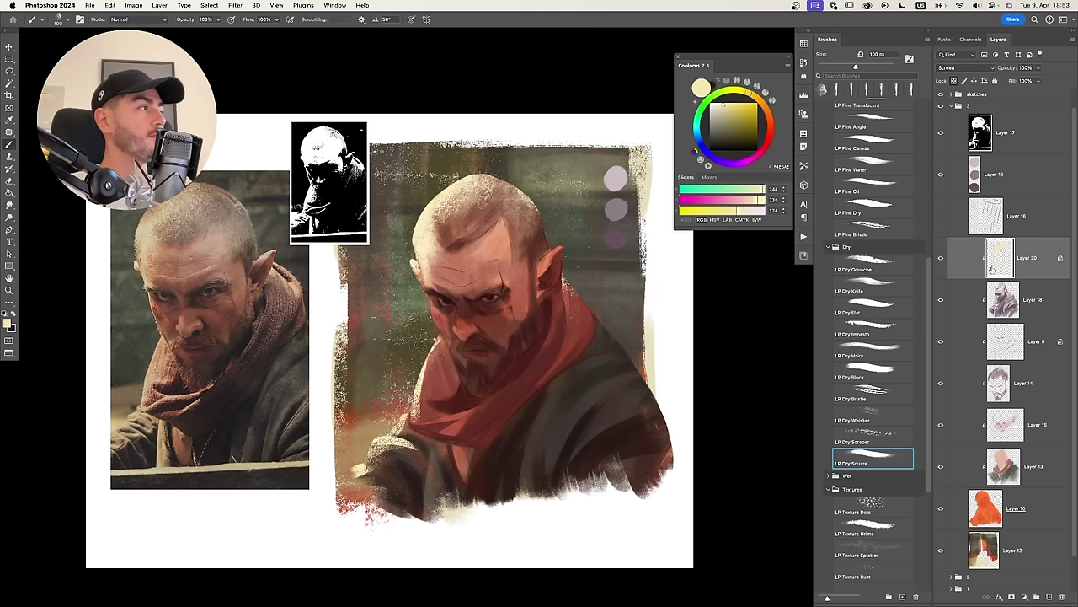
# Show the Navigator and change the highlight colour to a less saturated cream (RGB 221, 216, 193).
pyautogui.click(335, 5)
pyautogui.click(384, 254)
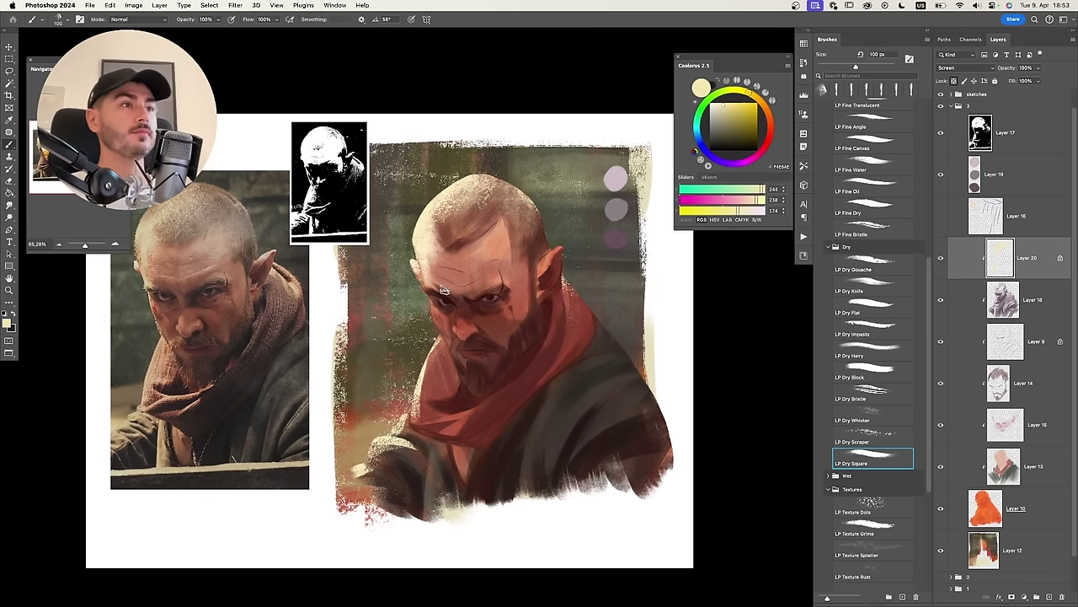
pyautogui.click(712, 108)
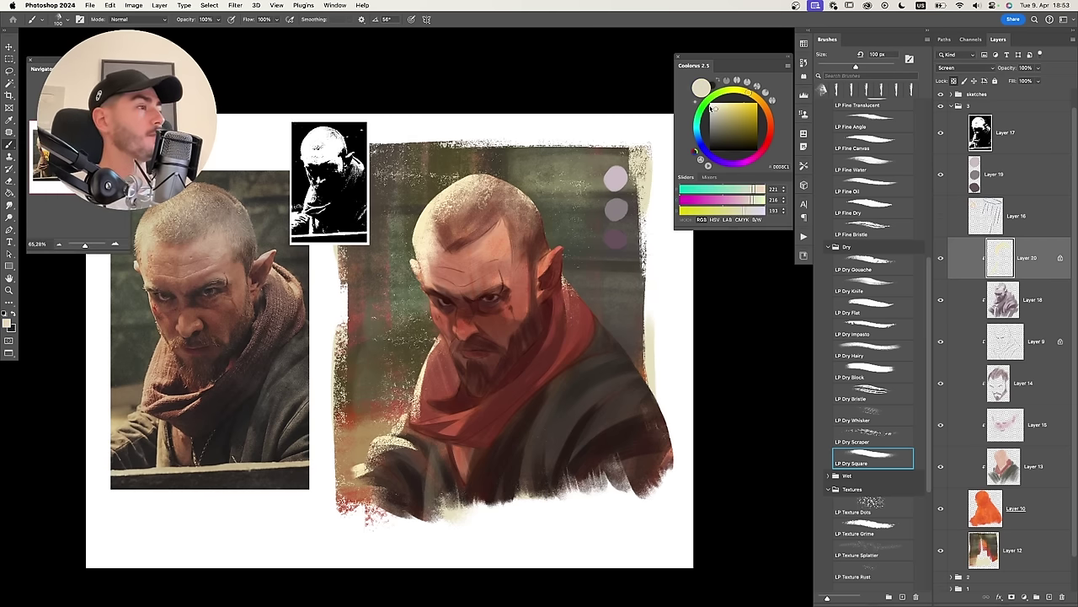
pyautogui.press('e')
# Add an Outer Glow effect to Layer 20 and set the glow colour to red.
pyautogui.doubleClick(1039, 256)
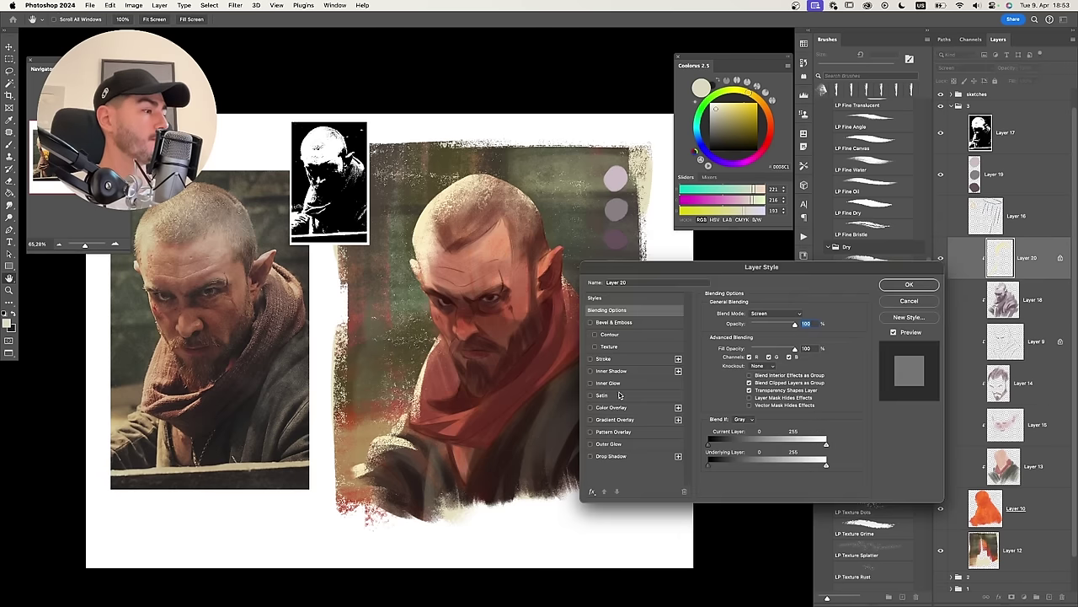
pyautogui.click(621, 444)
pyautogui.click(728, 346)
pyautogui.moveTo(921, 346); pyautogui.dragTo(921, 411)
pyautogui.moveTo(844, 355); pyautogui.dragTo(892, 305)
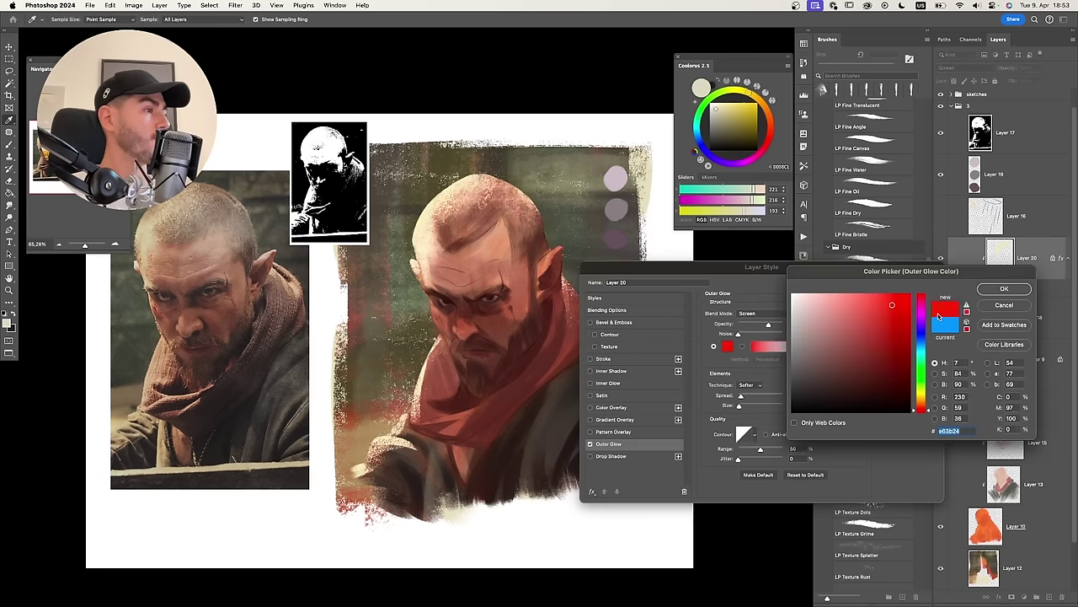
pyautogui.press('Return')
# Set the Outer Glow to Overlay blending with 0% spread and a size of 29 px, and apply the layer style.
pyautogui.click(758, 312)
pyautogui.click(764, 363)
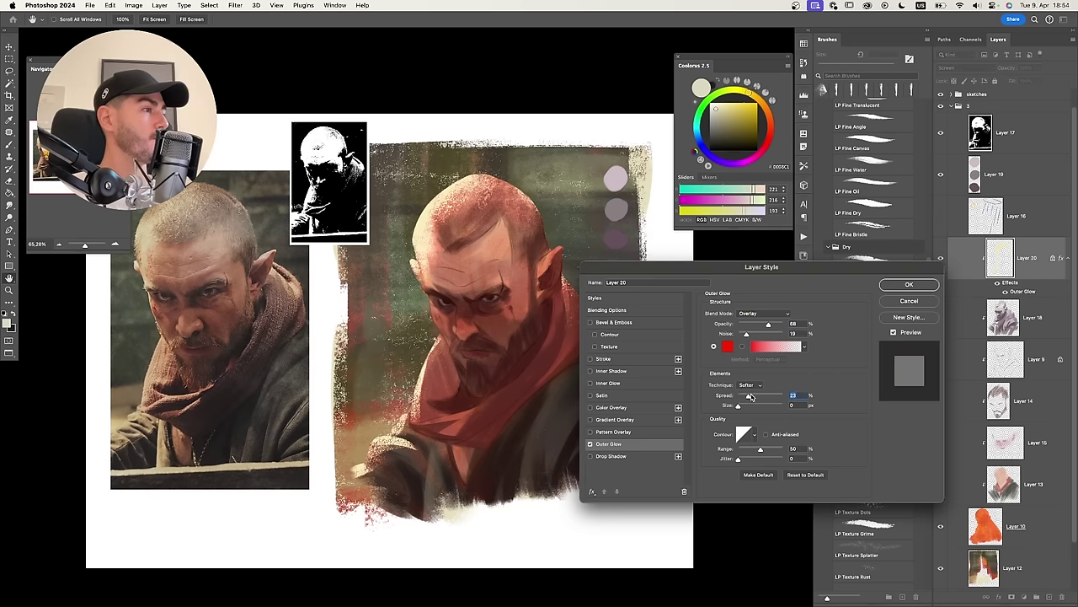
pyautogui.moveTo(763, 398)
pyautogui.mouseDown()
pyautogui.moveTo(738, 396)
pyautogui.moveTo(748, 406)
pyautogui.mouseUp()
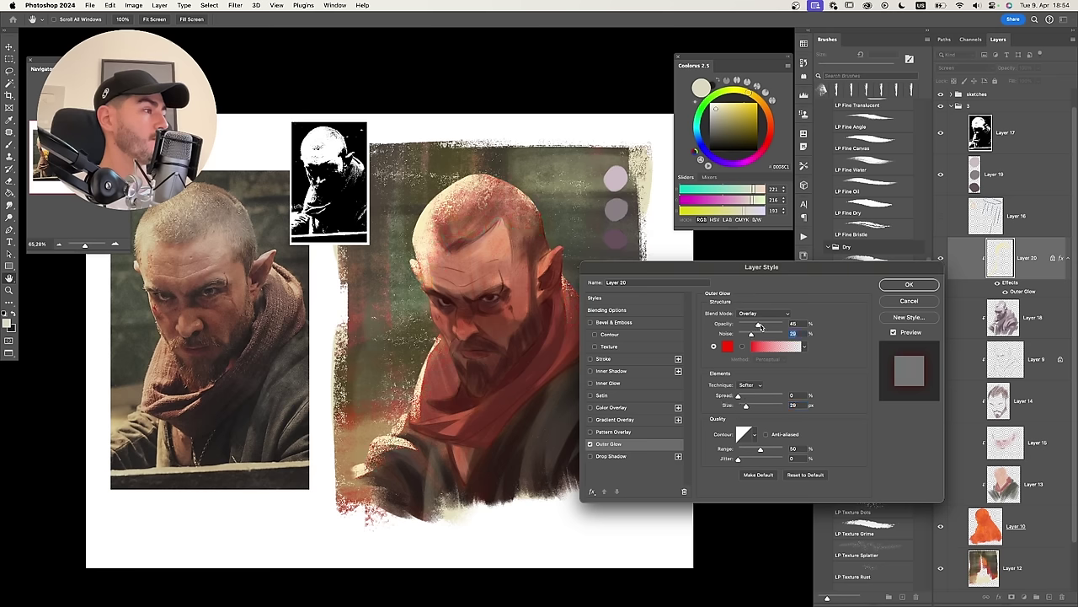
pyautogui.click(902, 294)
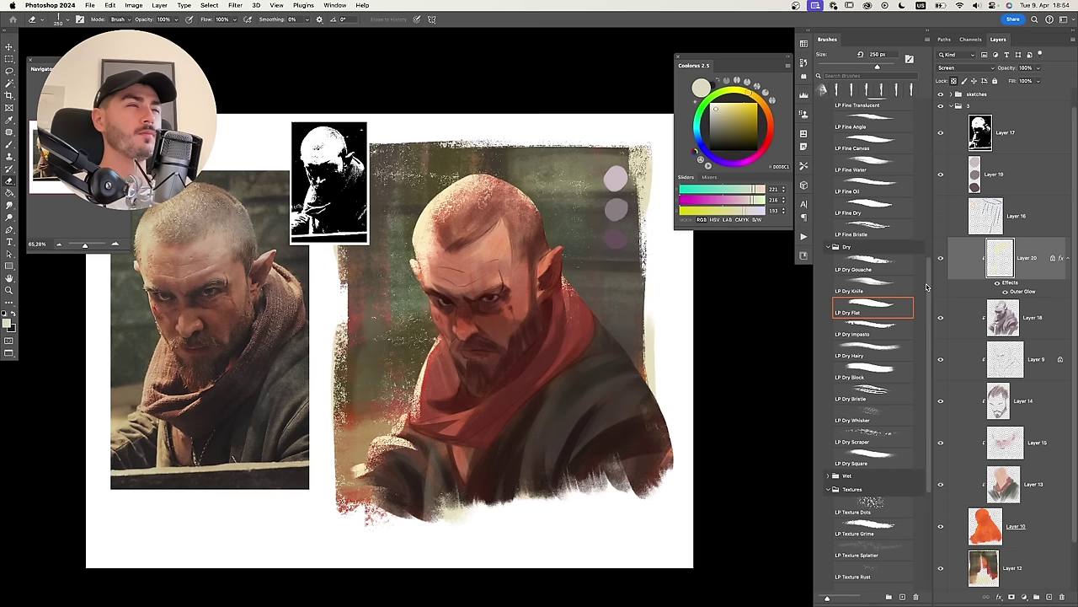
# Erase part of the glowing highlight across the upper scalp using the LP Dry Knife eraser tip.
pyautogui.click(869, 284)
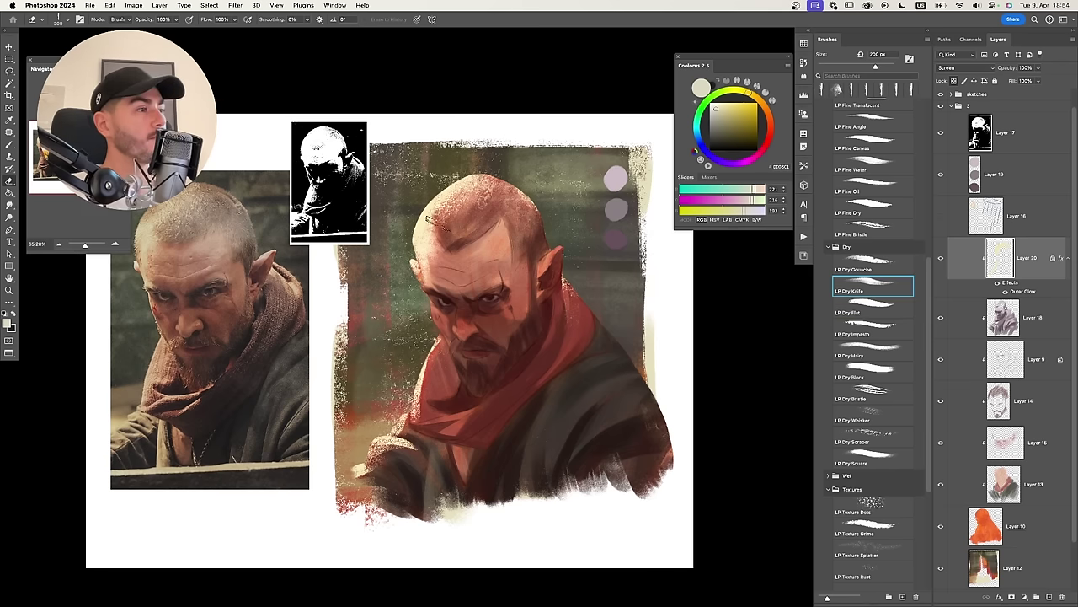
pyautogui.moveTo(443, 208)
pyautogui.mouseDown()
pyautogui.moveTo(460, 236)
pyautogui.moveTo(439, 255)
pyautogui.moveTo(442, 202)
pyautogui.mouseUp()
pyautogui.press('[')
pyautogui.press('[')
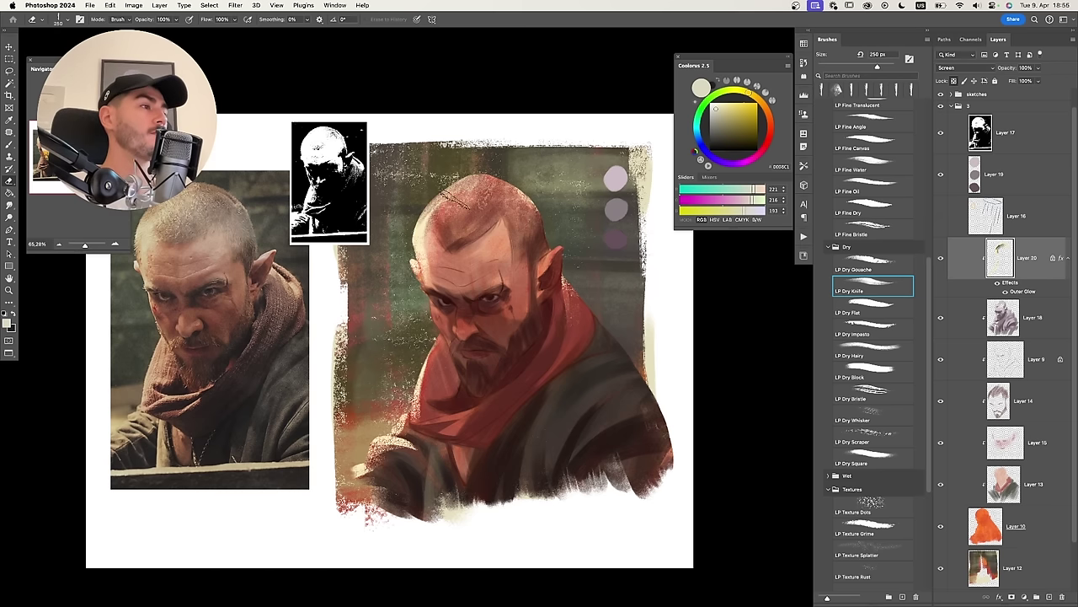
# Soften Layer 18's shadows on the face with a 700 px LP Airbrush eraser and compare with the layer hidden and shown.
pyautogui.click(1029, 318)
pyautogui.hotkey('shift', ',')
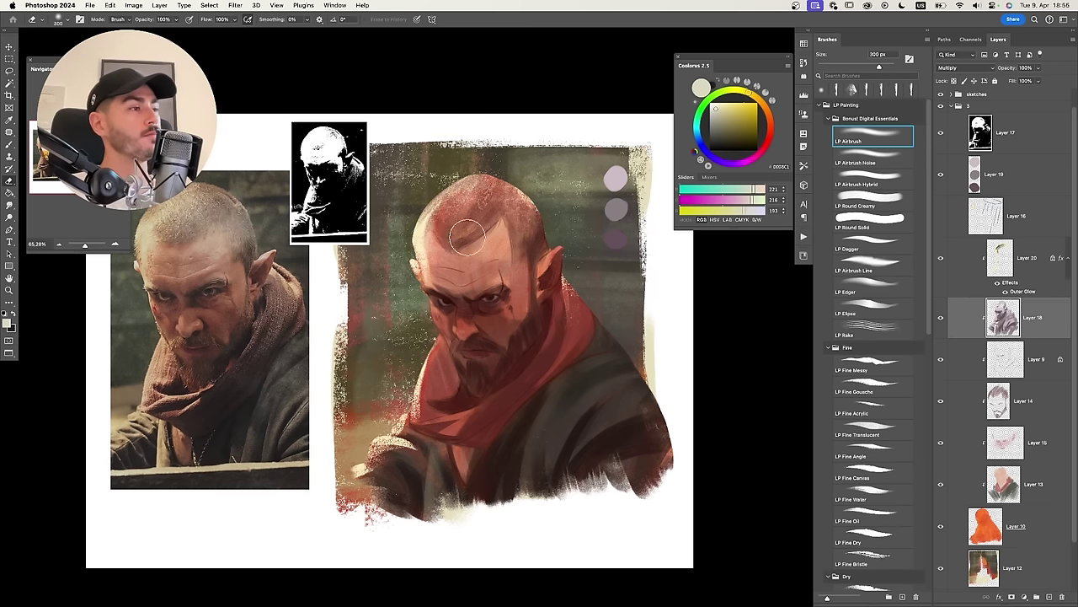
pyautogui.press(']')
pyautogui.press(']')
pyautogui.press(']')
pyautogui.press(']')
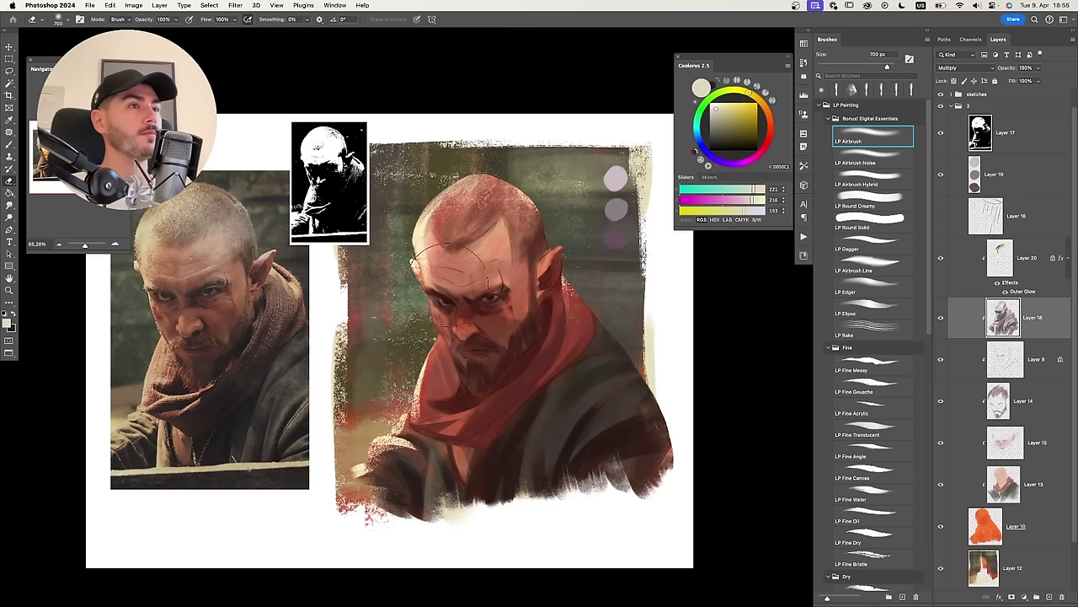
pyautogui.click(941, 319)
pyautogui.click(941, 318)
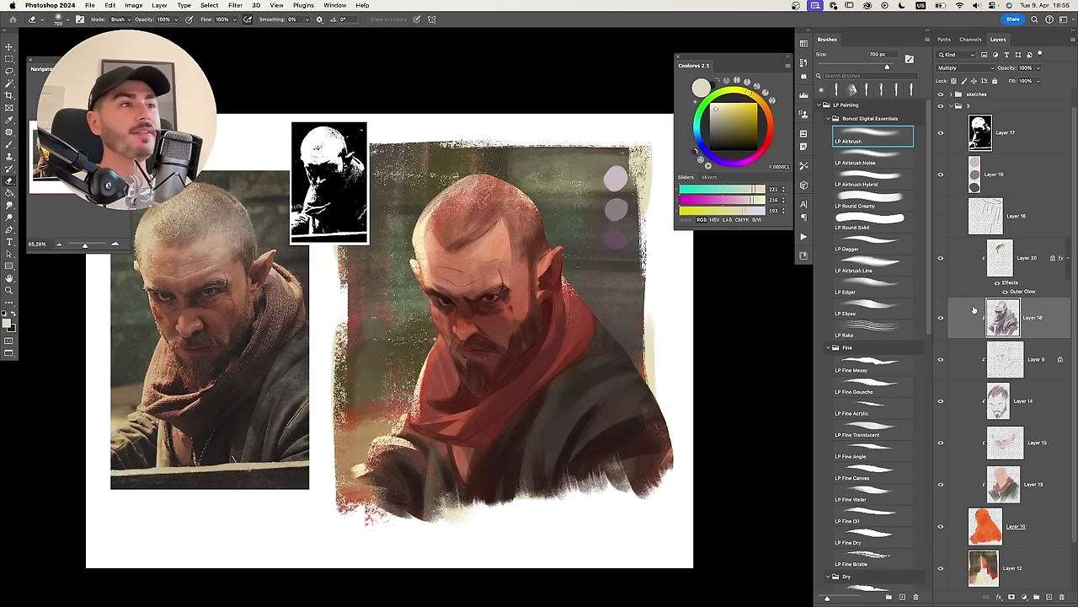
# Reduce the airbrush eraser and softly lift Layer 18's shadows around the eyes and the cheek near the ear.
pyautogui.press('[')
pyautogui.press('[')
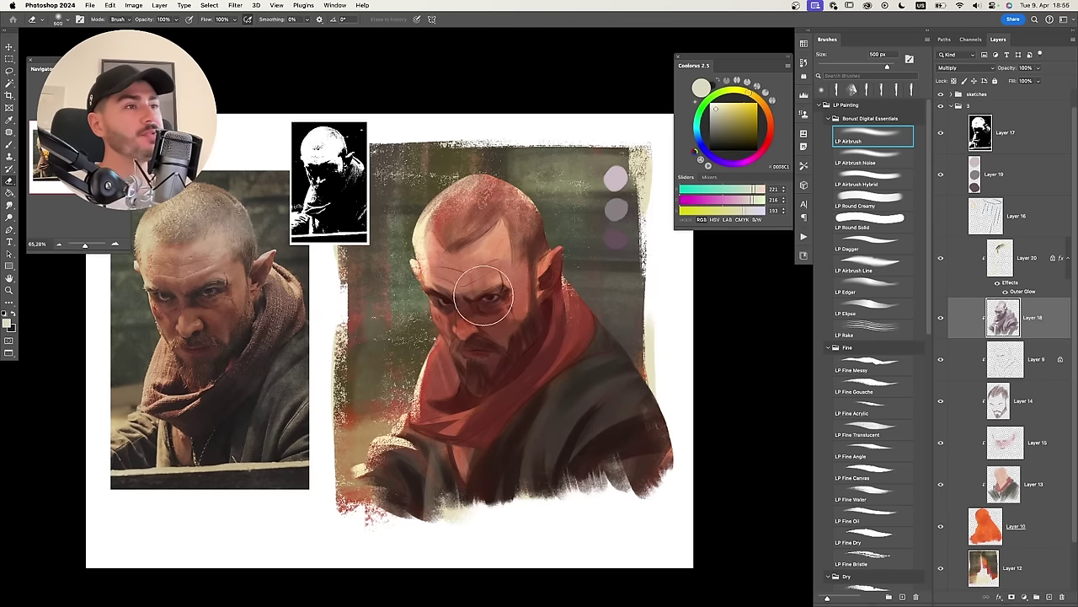
pyautogui.press(']')
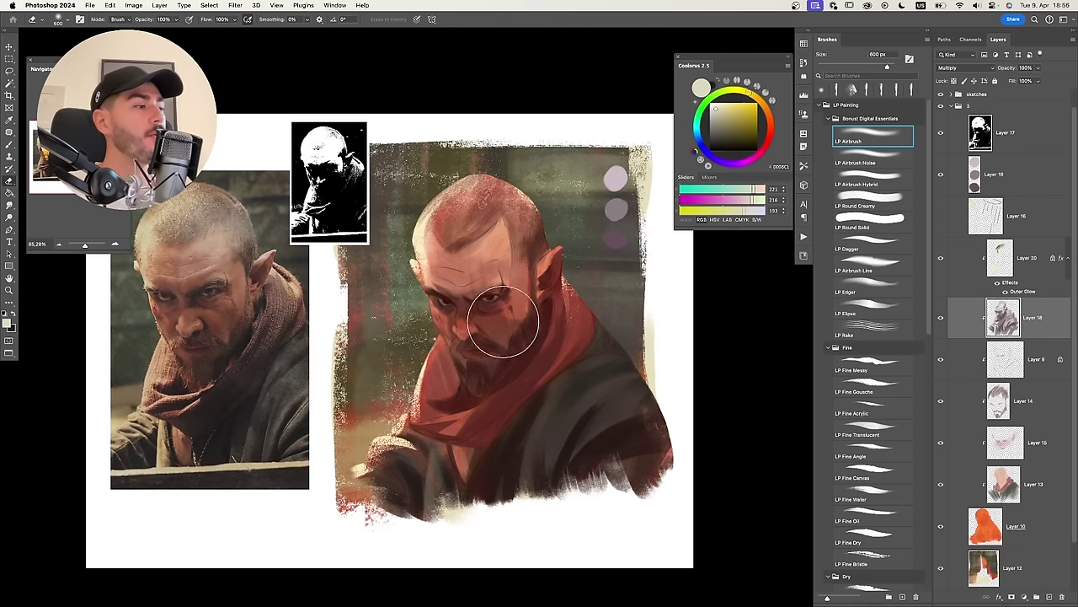
pyautogui.press('[')
pyautogui.press('[')
pyautogui.press('[')
pyautogui.press('[')
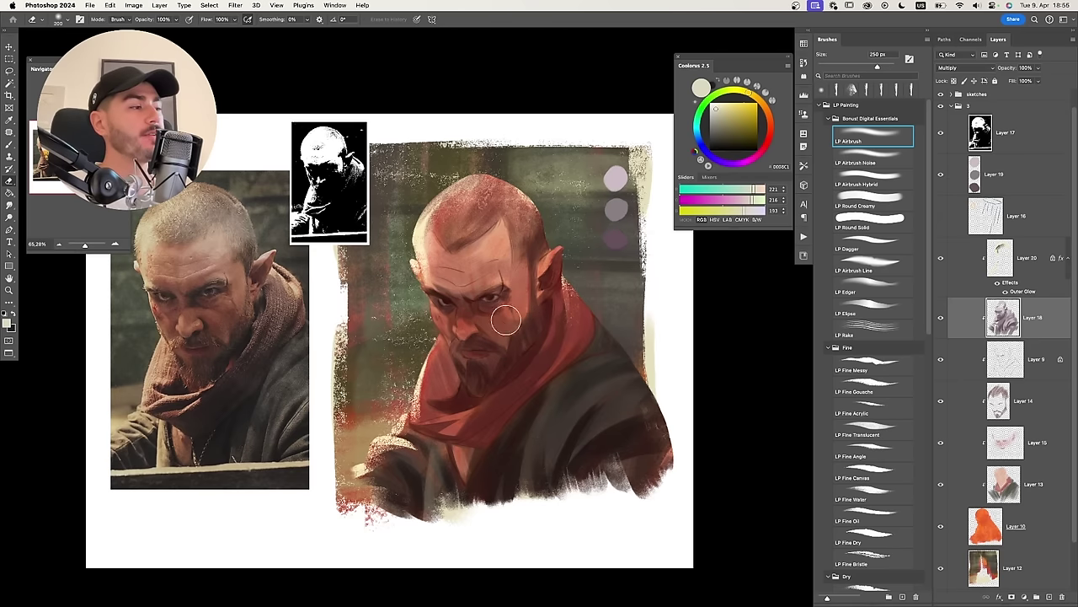
# Enlarge the airbrush eraser to 700 px and soften Layer 18's shadows on the coat's far shoulder.
pyautogui.press(']')
pyautogui.press(']')
pyautogui.press(']')
pyautogui.press(']')
pyautogui.press(']')
pyautogui.press(']')
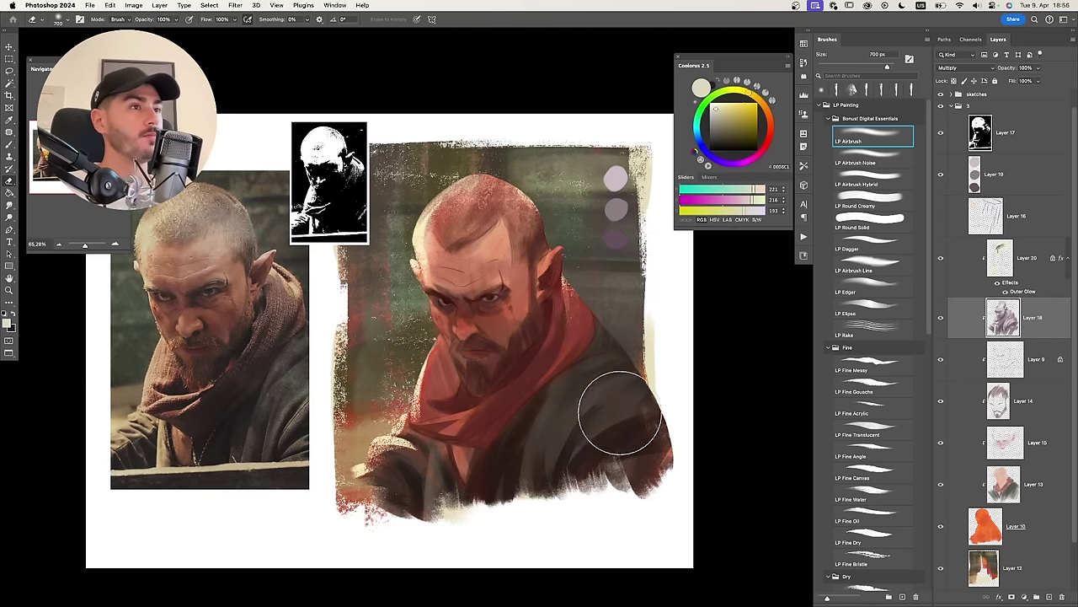
# Reduce the airbrush eraser to 150 px and lightly soften Layer 18's shadows on the scalp.
pyautogui.press('[')
pyautogui.press('[')
pyautogui.press('[')
pyautogui.press('[')
pyautogui.press('[')
pyautogui.press('[')
pyautogui.press('[')
pyautogui.press('[')
pyautogui.press('[')
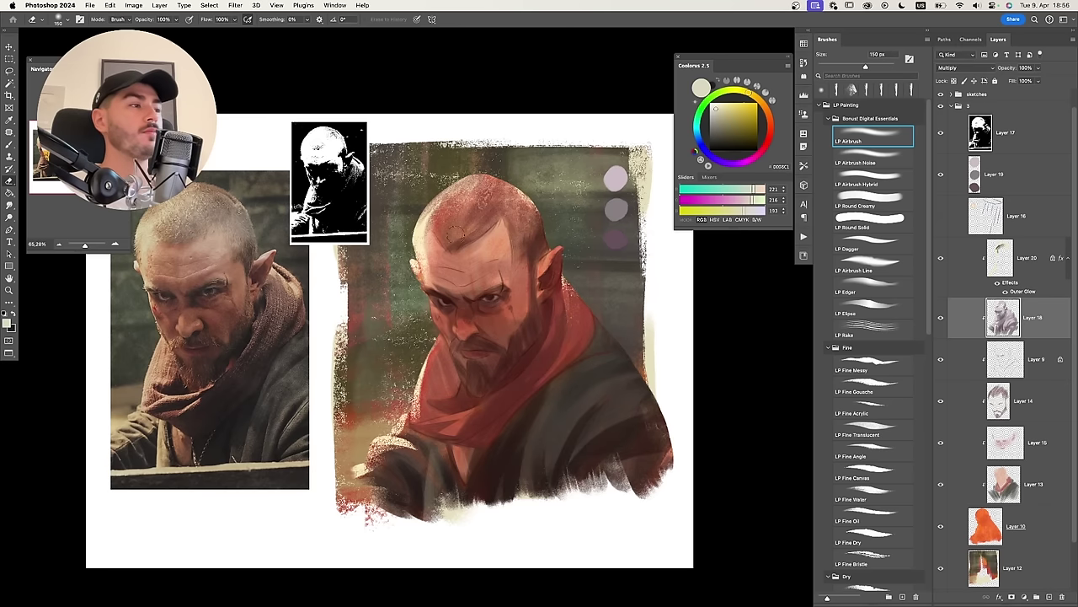
# Enlarge the airbrush eraser to 500 px and soften Layer 18's remaining shadows on the figure.
pyautogui.press(']')
pyautogui.press(']')
pyautogui.press(']')
pyautogui.press(']')
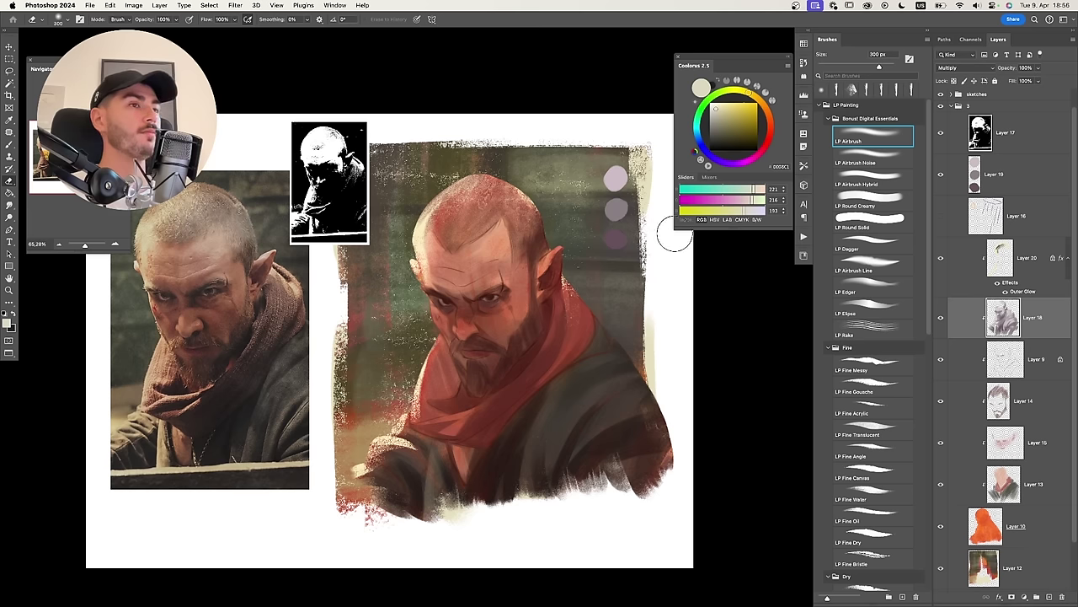
pyautogui.press(']')
pyautogui.press(']')
pyautogui.press(']')
pyautogui.press(']')
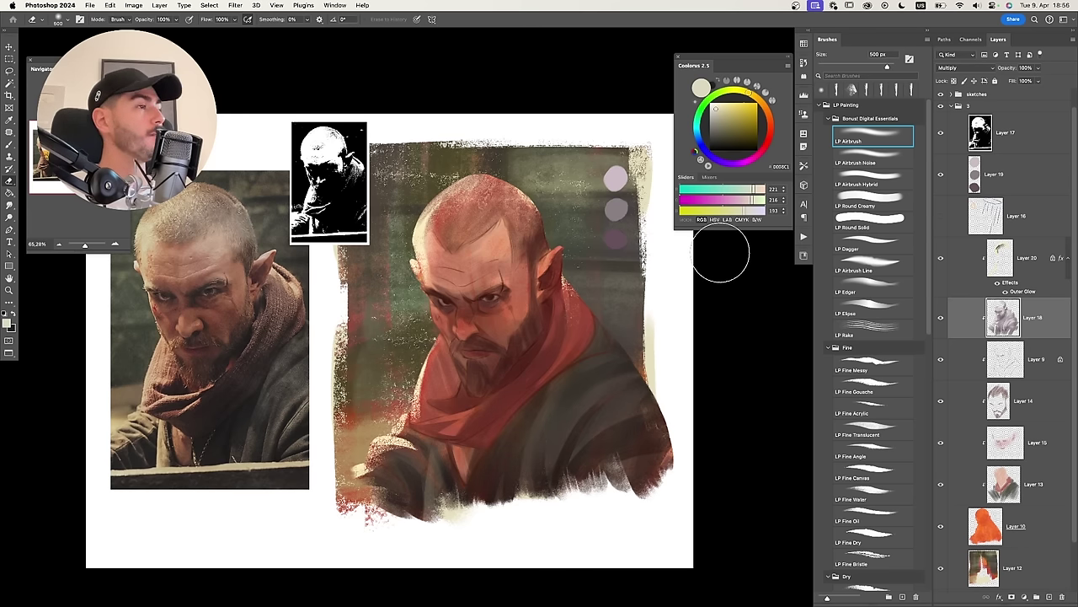
# Move the black-and-white portrait reference away from the painting, over the photo reference's upper corner.
pyautogui.moveTo(551, 315); pyautogui.dragTo(545, 282)
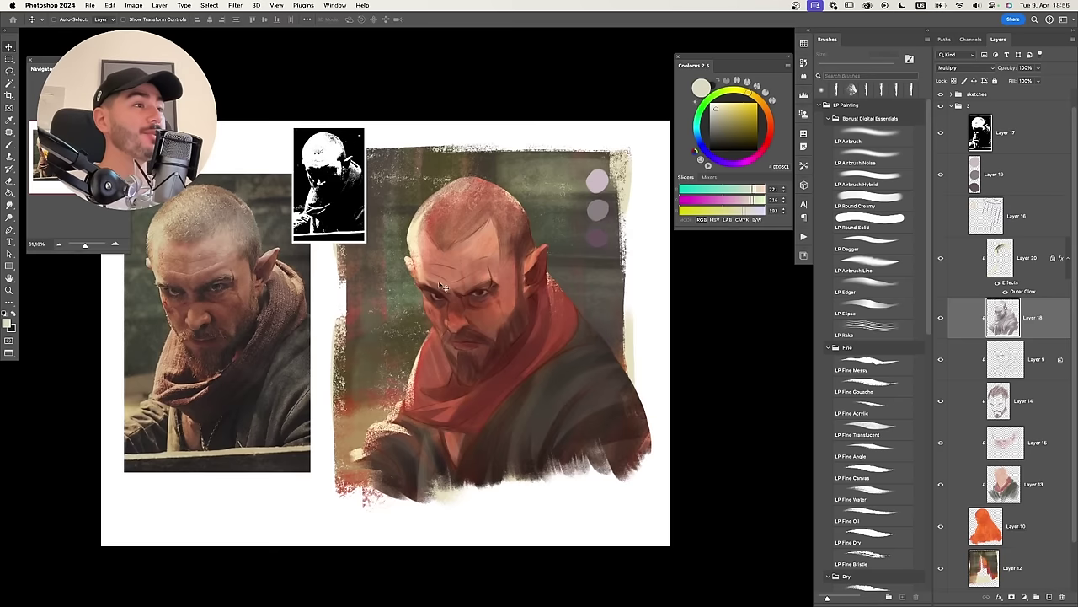
pyautogui.moveTo(348, 200); pyautogui.dragTo(309, 193)
pyautogui.moveTo(547, 298); pyautogui.dragTo(534, 278)
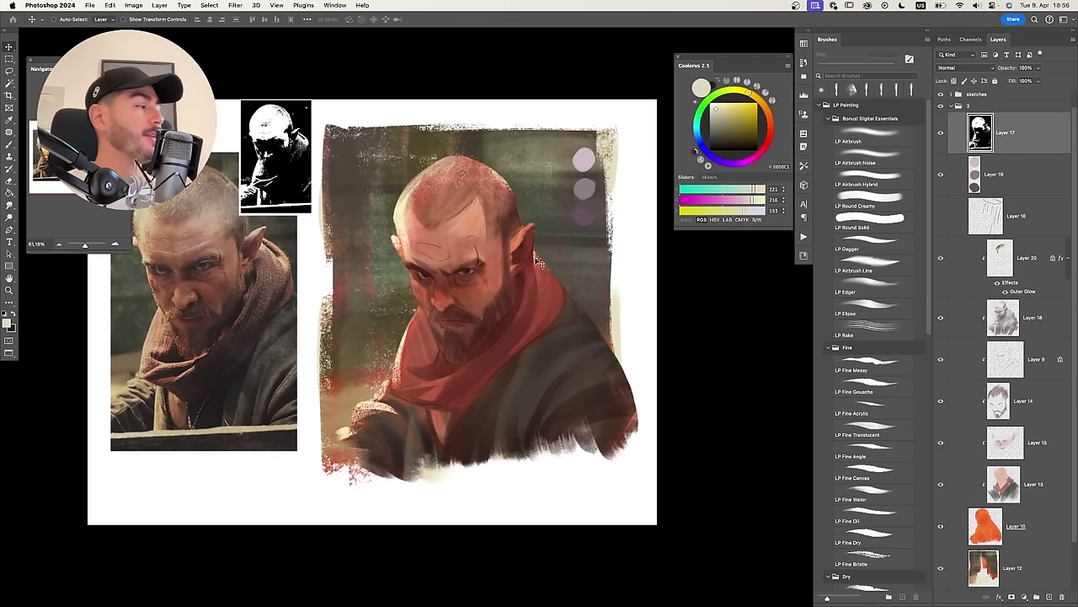
# On Layer 12, paint dark #39372F strokes over the background in front of the face with the LP Dry Knife brush.
pyautogui.click(1025, 486)
pyautogui.moveTo(1074, 436); pyautogui.dragTo(1072, 485)
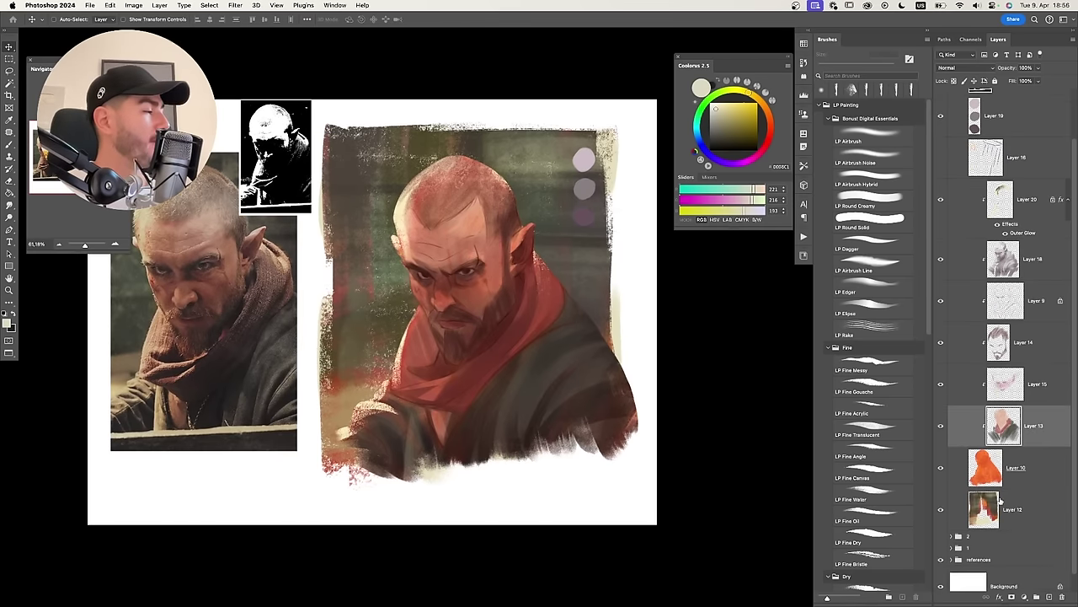
pyautogui.click(1001, 503)
pyautogui.moveTo(447, 350); pyautogui.dragTo(440, 349)
pyautogui.scroll(-2, 439, 349)
pyautogui.press('b')
pyautogui.keyDown('alt'); pyautogui.click(399, 335); pyautogui.keyUp('alt')
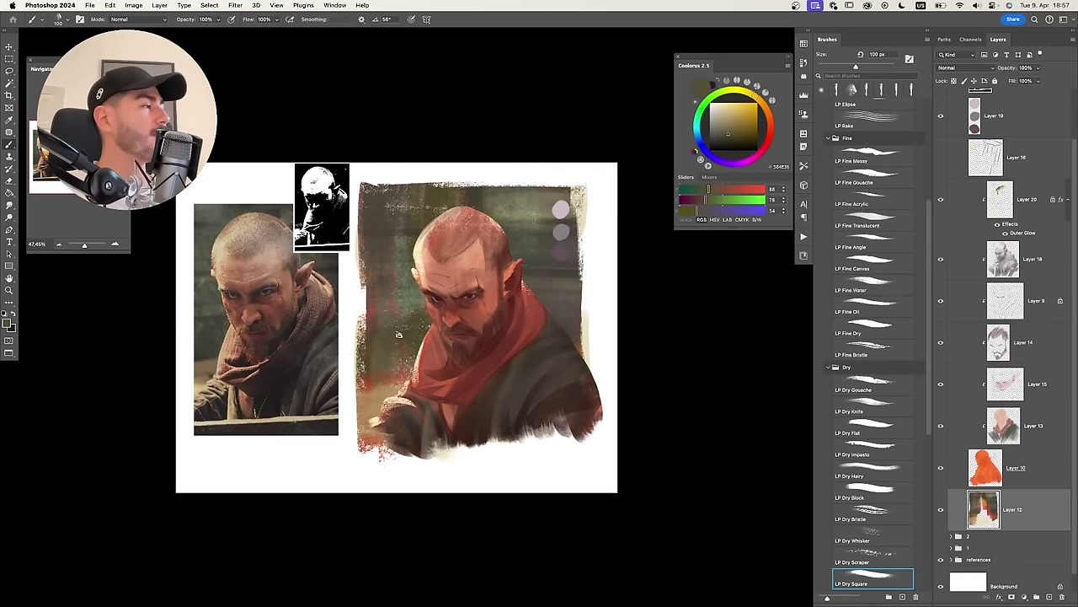
pyautogui.scroll(-5, 926, 258)
pyautogui.click(872, 264)
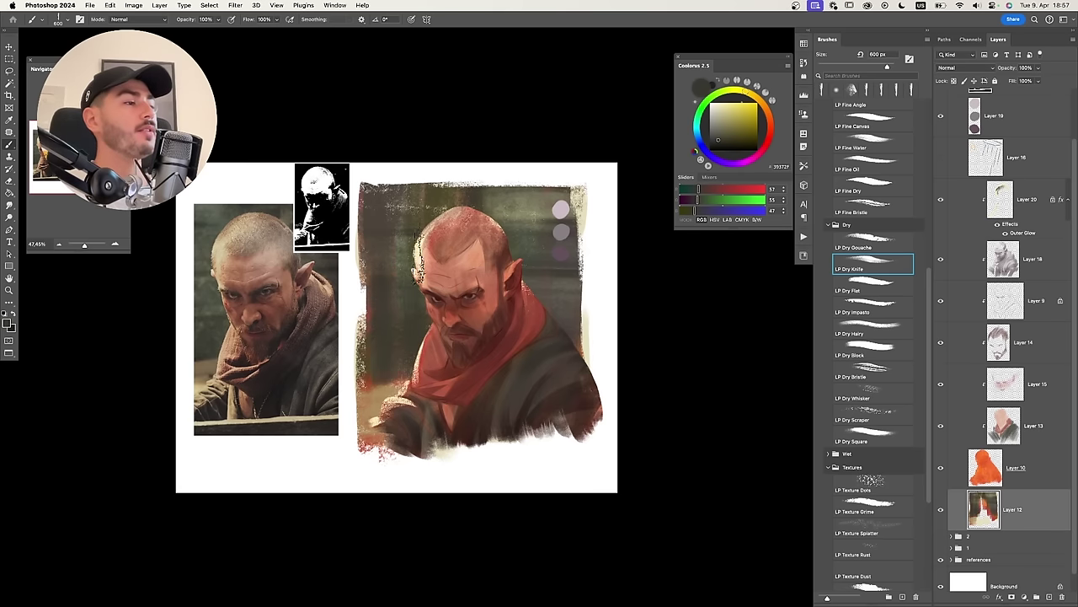
pyautogui.press(']')
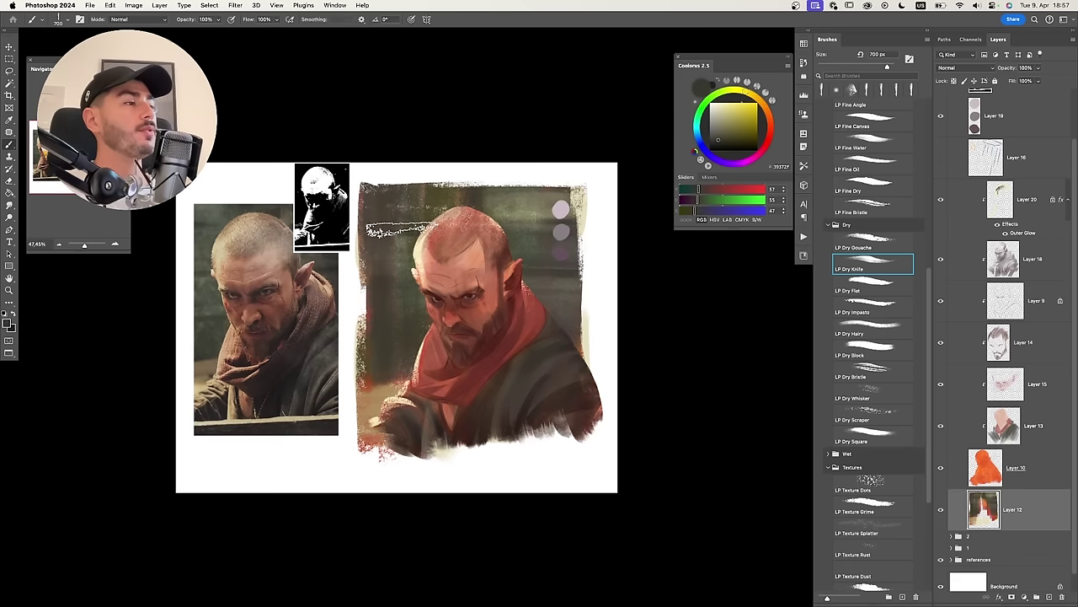
pyautogui.press('[')
pyautogui.press('[')
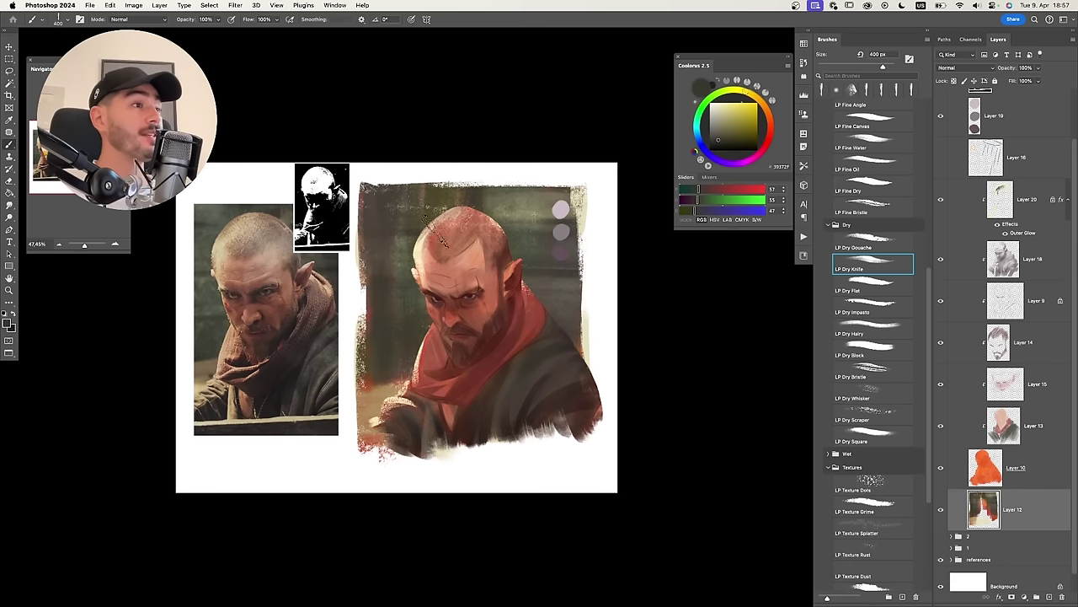
# Add speckled olive #908766 texture to the background in front of the figure with the LP Dry Flat brush at 600 px.
pyautogui.click(749, 92)
pyautogui.click(724, 123)
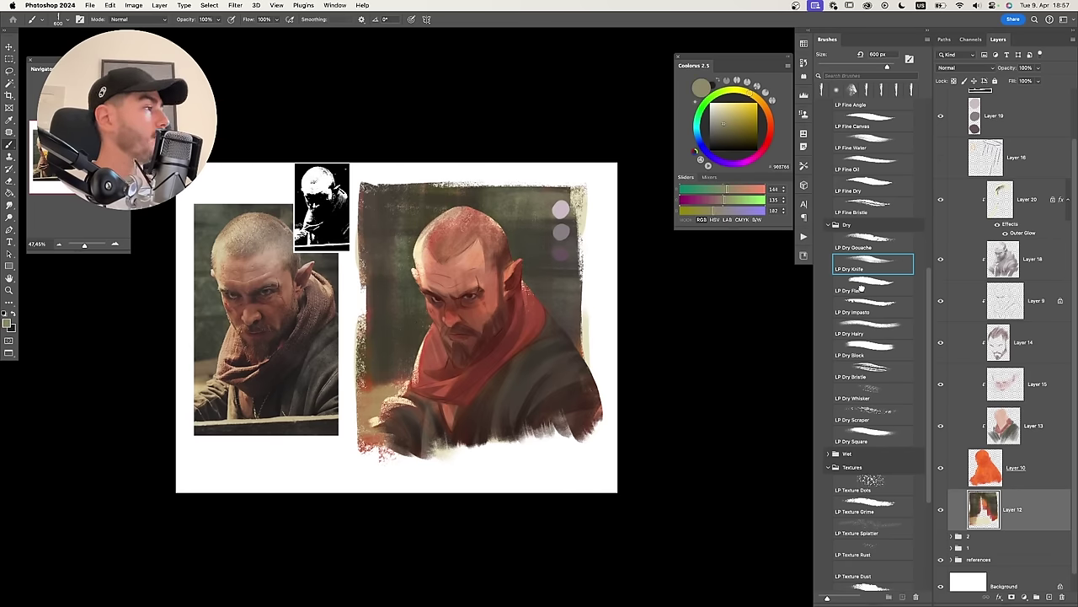
pyautogui.click(860, 287)
pyautogui.press(']')
pyautogui.press(']')
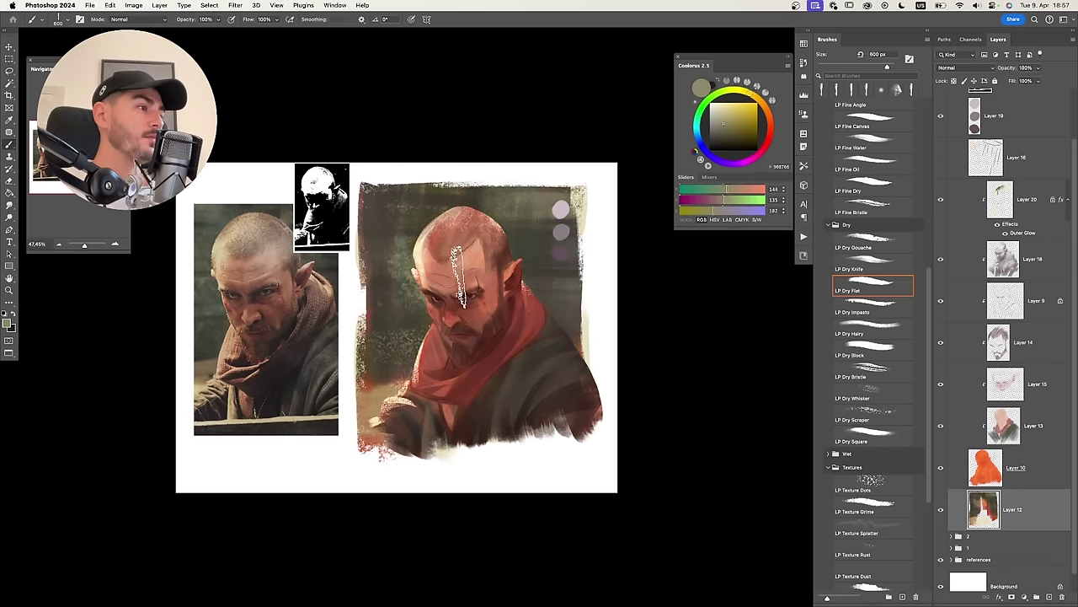
pyautogui.moveTo(561, 337); pyautogui.dragTo(537, 340)
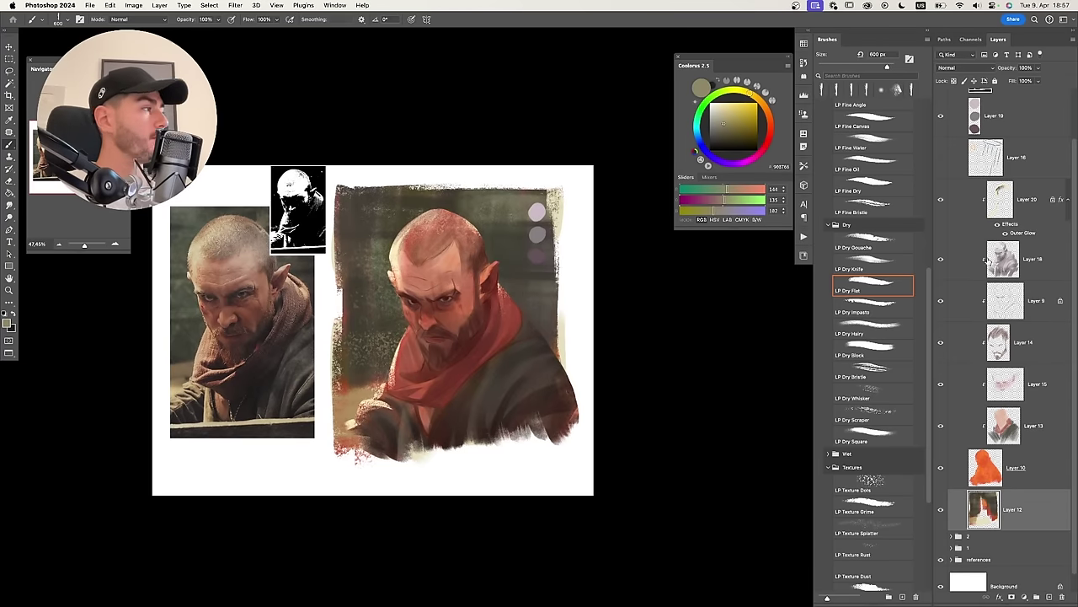
# Compare Layer 18 hidden and shown, and adjust its hue and saturation with Hue/Saturation.
pyautogui.click(979, 268)
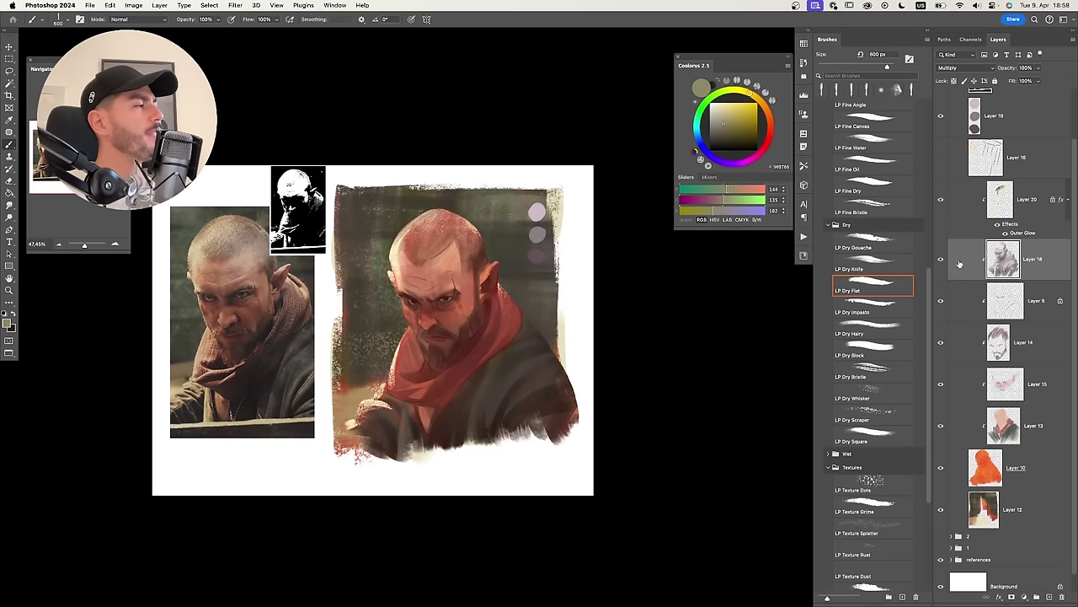
pyautogui.click(941, 261)
pyautogui.click(942, 260)
pyautogui.moveTo(469, 360); pyautogui.dragTo(526, 313)
pyautogui.moveTo(526, 314); pyautogui.dragTo(493, 378)
pyautogui.moveTo(529, 333); pyautogui.dragTo(480, 334)
pyautogui.moveTo(552, 301); pyautogui.dragTo(531, 304)
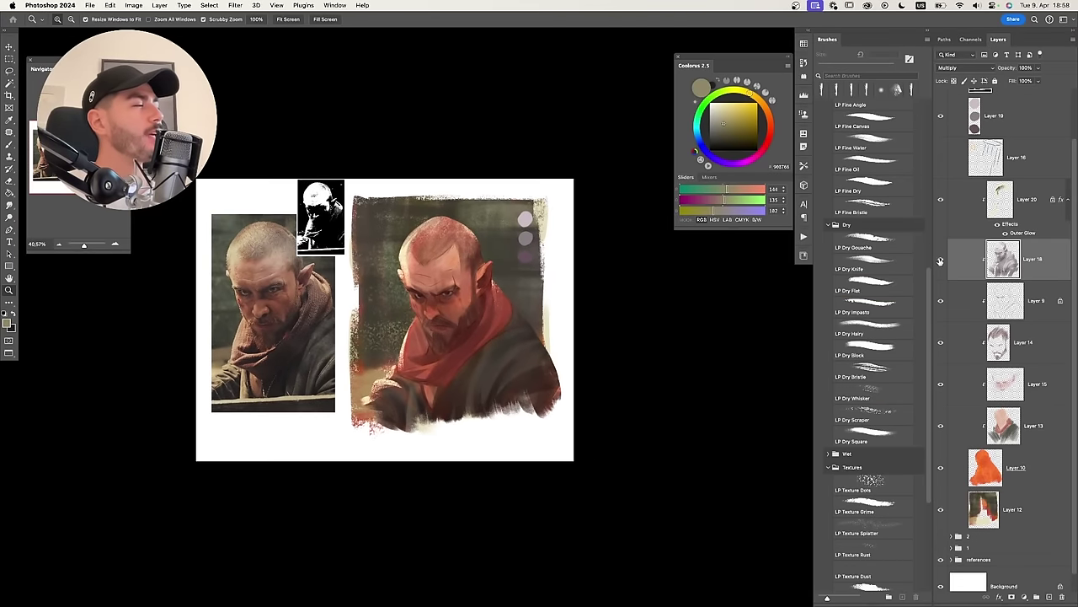
pyautogui.press('super+u')
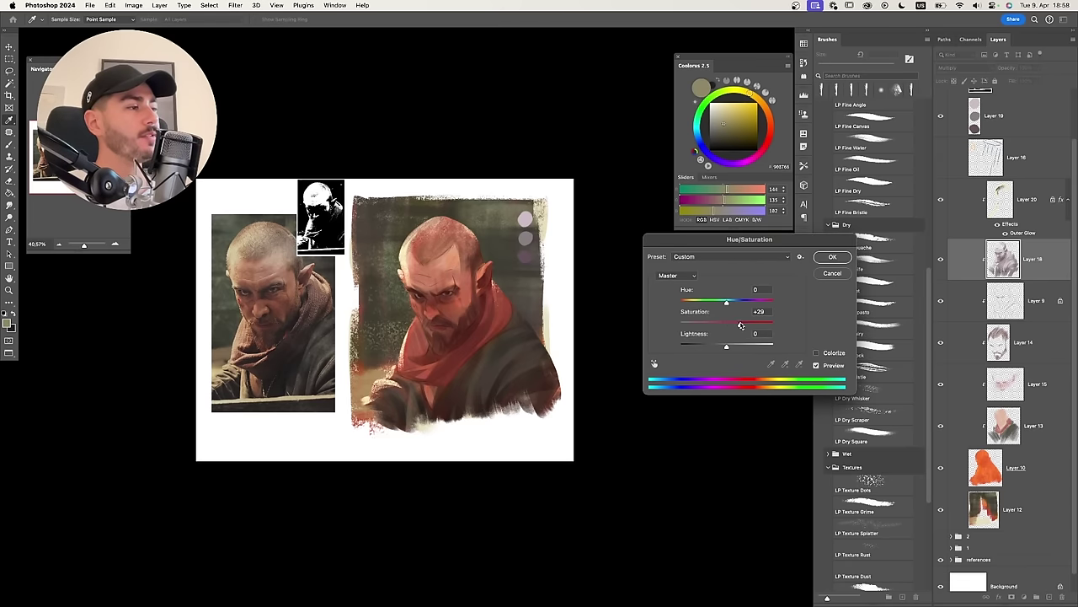
pyautogui.moveTo(711, 327); pyautogui.dragTo(743, 326)
pyautogui.moveTo(726, 303)
pyautogui.mouseDown()
pyautogui.moveTo(679, 305)
pyautogui.moveTo(752, 304)
pyautogui.moveTo(775, 326)
pyautogui.moveTo(679, 305)
pyautogui.moveTo(754, 306)
pyautogui.moveTo(709, 328)
pyautogui.mouseUp()
pyautogui.click(833, 257)
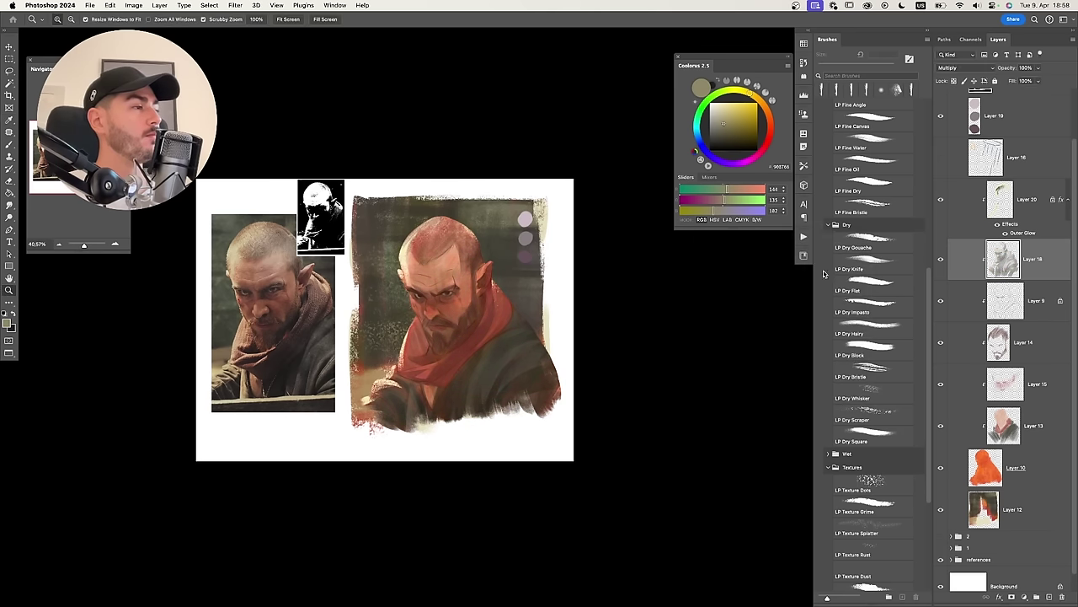
# Compare the painting before and after Layer 18's Hue/Saturation adjustment by undoing and redoing it.
pyautogui.press('super+z')
pyautogui.hotkey('ctrl', 'z')
pyautogui.hotkey('ctrl', 'shift', 'z')
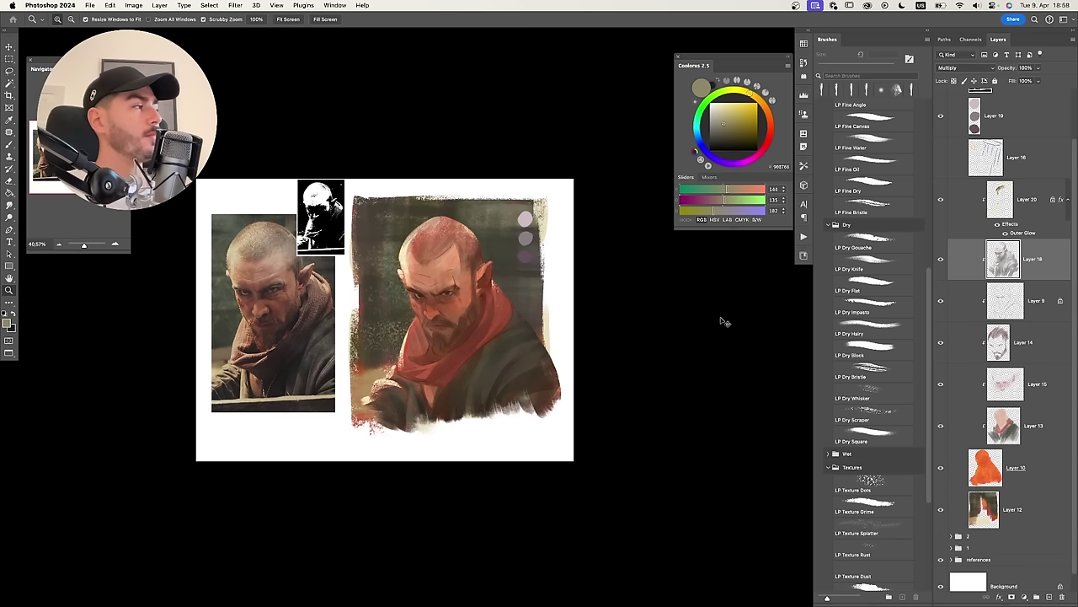
pyautogui.hotkey('ctrl', 'z')
pyautogui.hotkey('ctrl', 'shift', 'z')
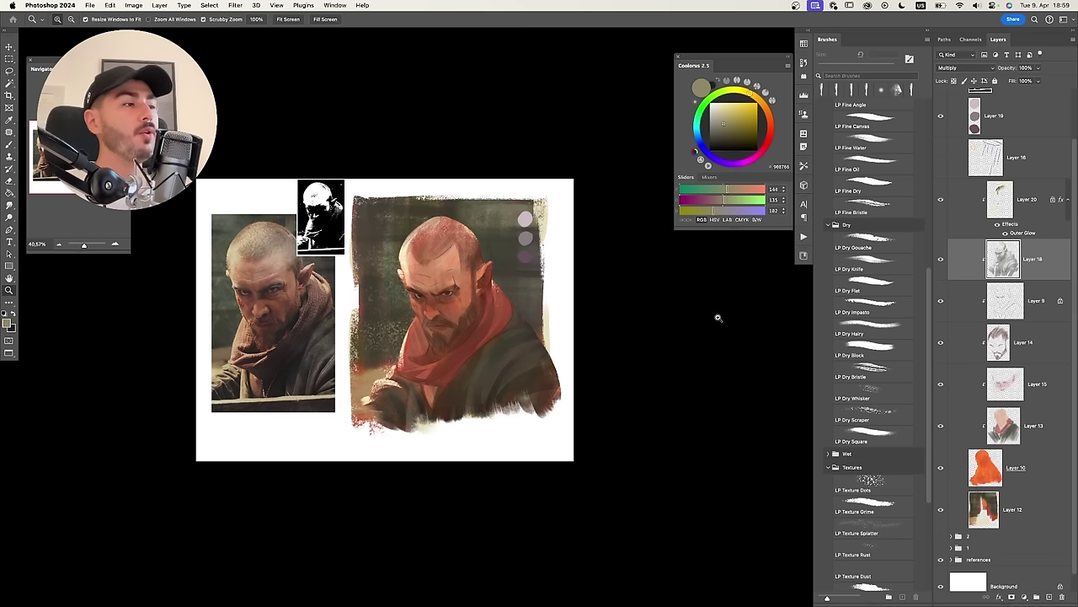
# Compare Layer 9 hidden and shown, and recolour its sketch lines with deep red #952F17 using the LP Dry Flat brush.
pyautogui.moveTo(526, 329); pyautogui.dragTo(503, 338)
pyautogui.moveTo(589, 339); pyautogui.dragTo(575, 334)
pyautogui.click(1032, 159)
pyautogui.moveTo(1075, 194); pyautogui.dragTo(1076, 187)
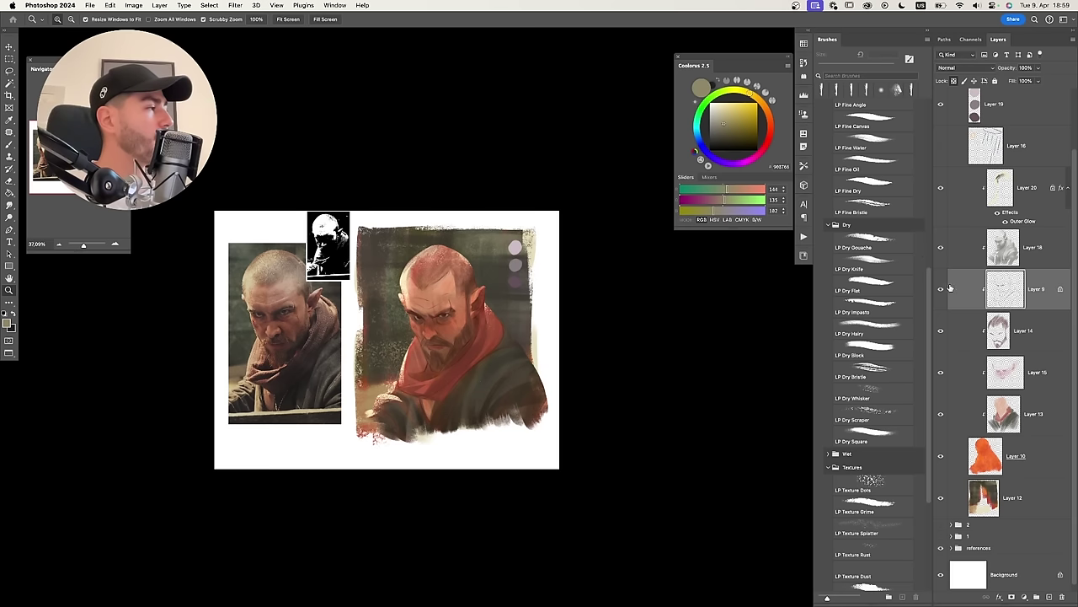
pyautogui.click(941, 289)
pyautogui.click(941, 289)
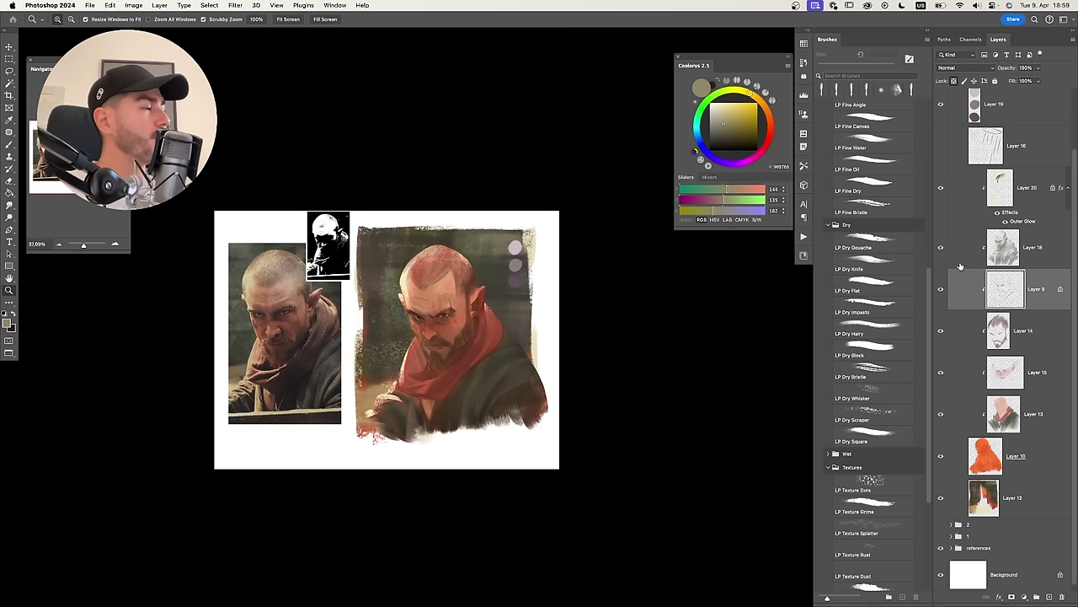
pyautogui.press('b')
pyautogui.click(771, 135)
pyautogui.click(752, 107)
pyautogui.moveTo(496, 304)
pyautogui.mouseDown()
pyautogui.moveTo(515, 277)
pyautogui.moveTo(489, 290)
pyautogui.mouseUp()
pyautogui.click(755, 126)
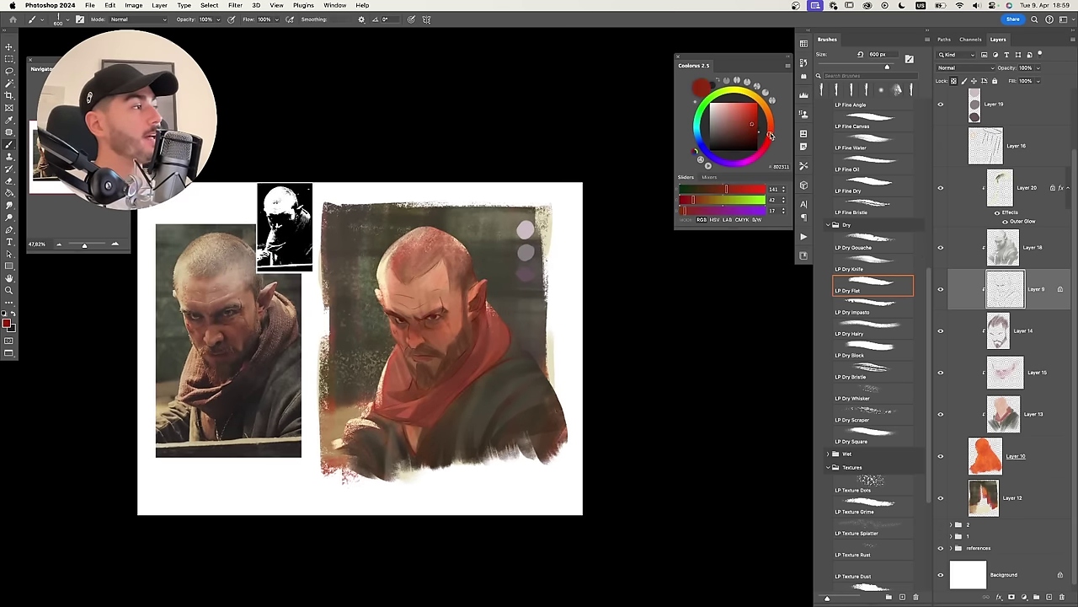
pyautogui.click(750, 123)
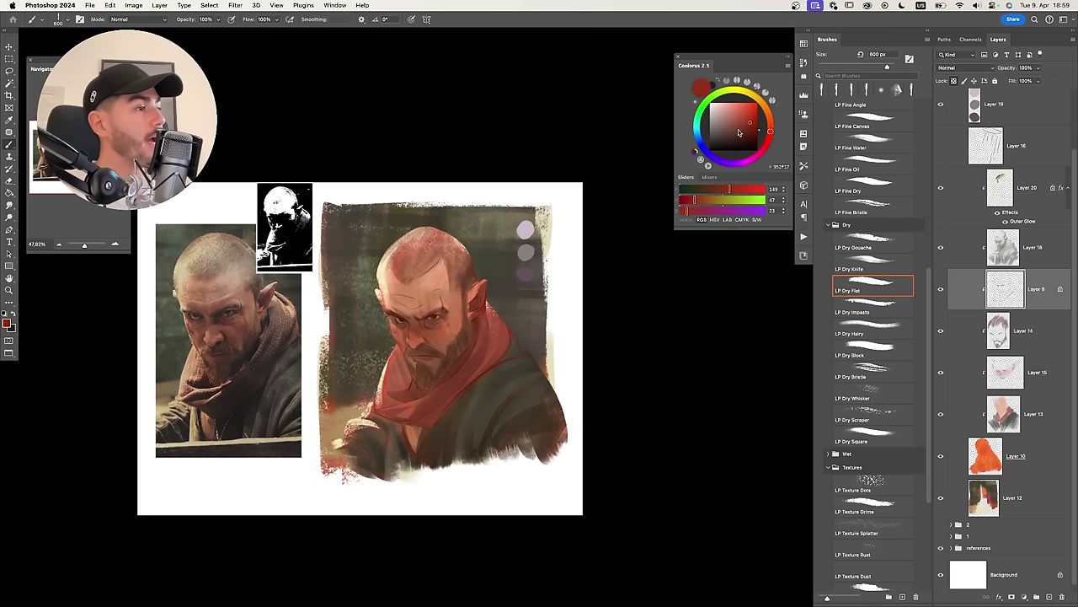
# Continue tinting Layer 9's sketch lines on the scarf and coat with a lighter red, #9C331A.
pyautogui.scroll(5, 503, 325)
pyautogui.moveTo(503, 325); pyautogui.dragTo(472, 335)
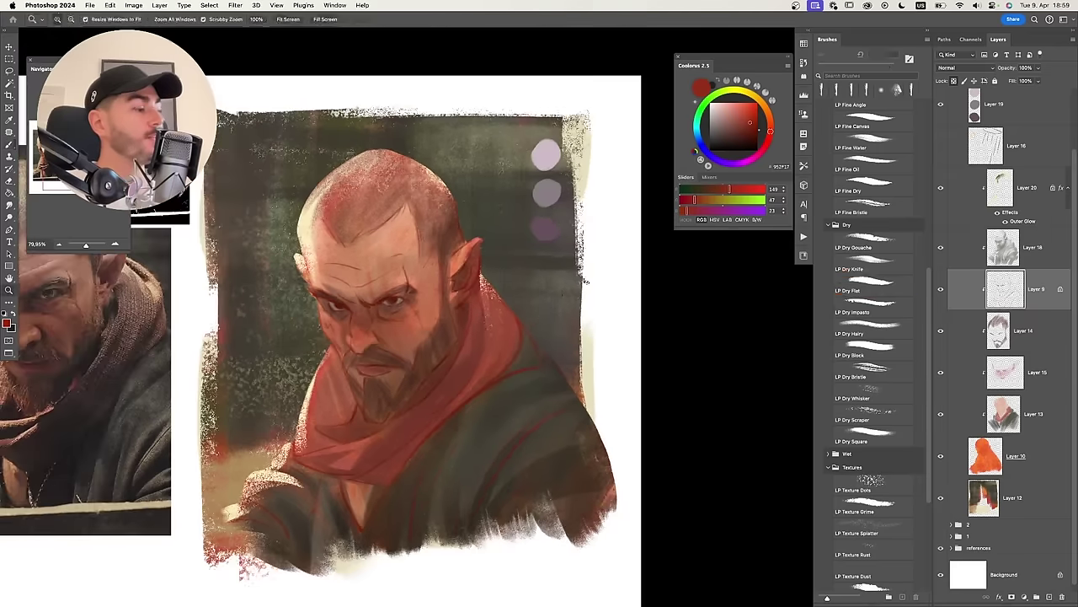
pyautogui.click(749, 121)
pyautogui.moveTo(508, 279); pyautogui.dragTo(503, 280)
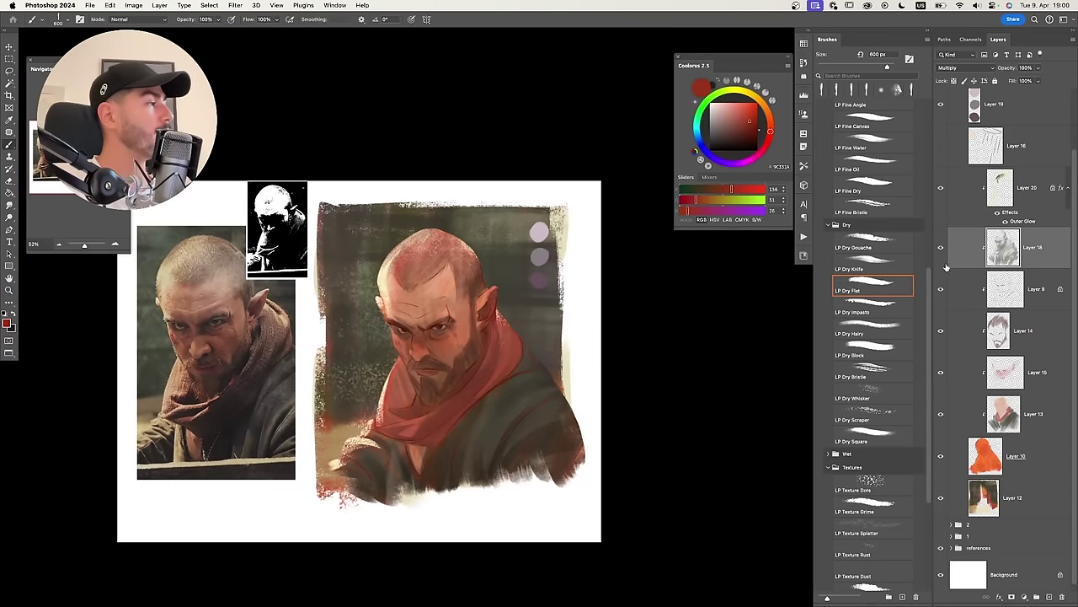
# Compare Layer 18 hidden and shown, and create a new clipped layer above it.
pyautogui.click(941, 249)
pyautogui.click(941, 248)
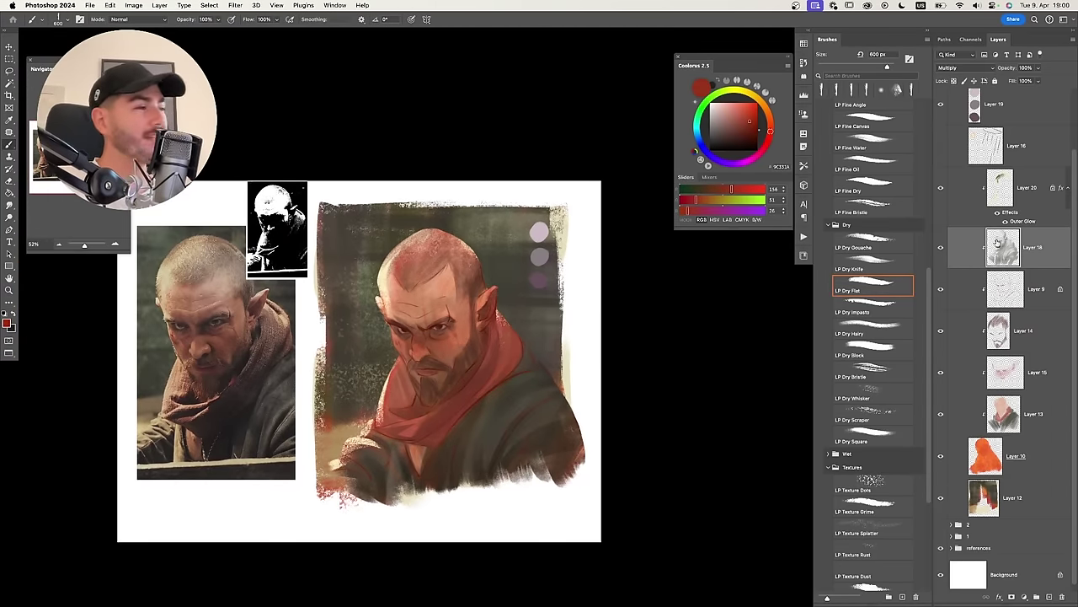
pyautogui.press('alt+shift+super+n')
# Examine the photo reference up close for dark shadows around the ear, beard and scarf, and compare with the painting.
pyautogui.moveTo(528, 330)
pyautogui.mouseDown()
pyautogui.moveTo(560, 315)
pyautogui.moveTo(514, 340)
pyautogui.moveTo(541, 319)
pyautogui.mouseUp()
pyautogui.moveTo(489, 342)
pyautogui.mouseDown()
pyautogui.moveTo(470, 347)
pyautogui.moveTo(496, 341)
pyautogui.mouseUp()
pyautogui.moveTo(244, 348); pyautogui.dragTo(285, 310)
pyautogui.press('b')
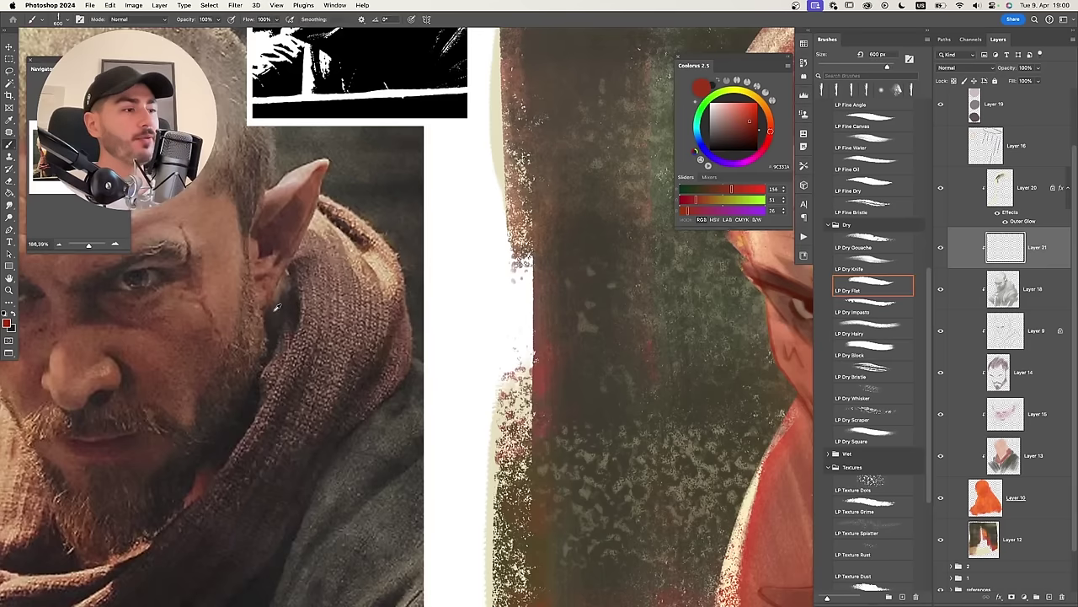
pyautogui.moveTo(268, 375); pyautogui.dragTo(356, 293)
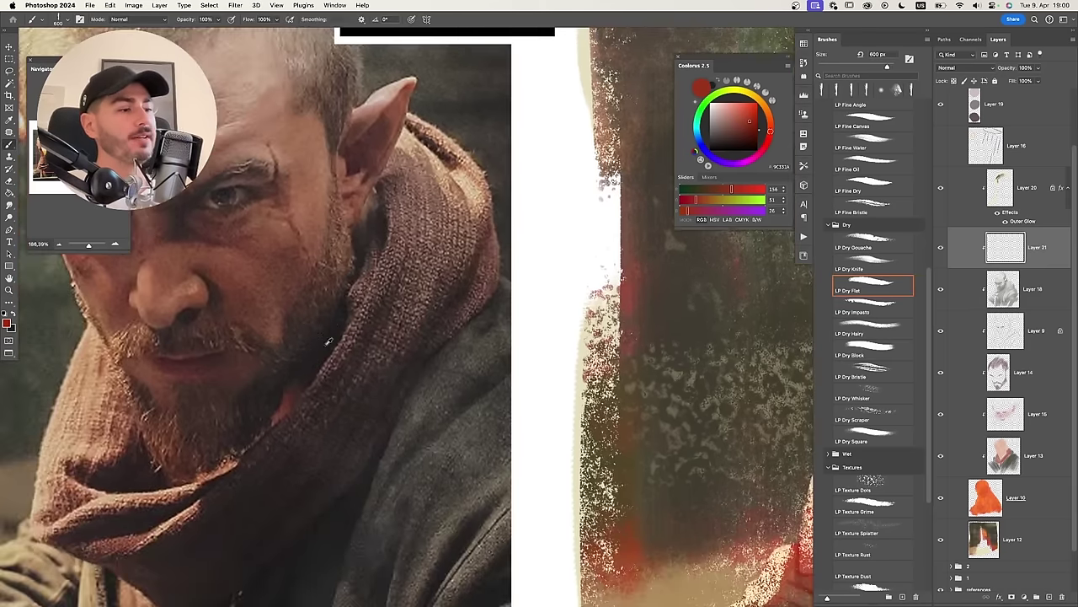
pyautogui.moveTo(351, 347); pyautogui.dragTo(313, 348)
pyautogui.moveTo(759, 278); pyautogui.dragTo(507, 258)
pyautogui.moveTo(573, 273); pyautogui.dragTo(548, 258)
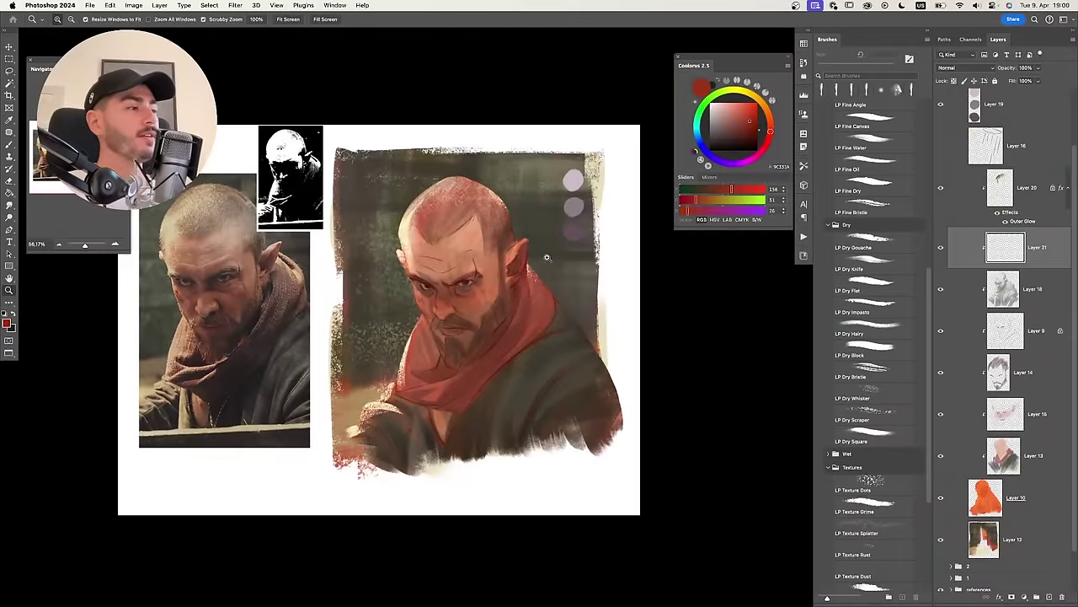
# Set the new layer's blend mode to Multiply and choose dark brown #452118 for painting.
pyautogui.press('b')
pyautogui.click(961, 67)
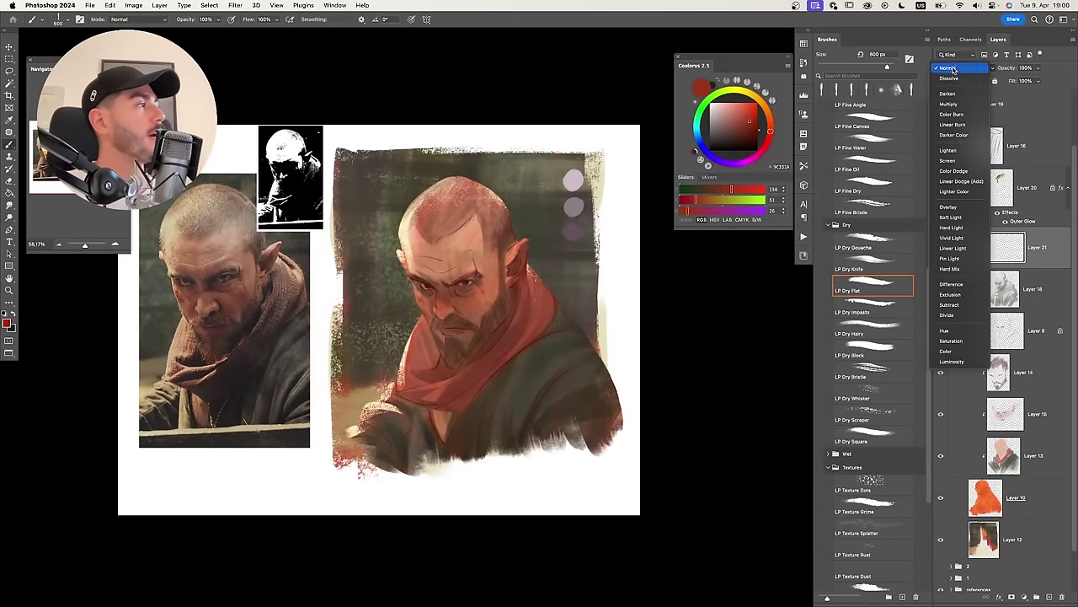
pyautogui.click(956, 111)
pyautogui.click(740, 138)
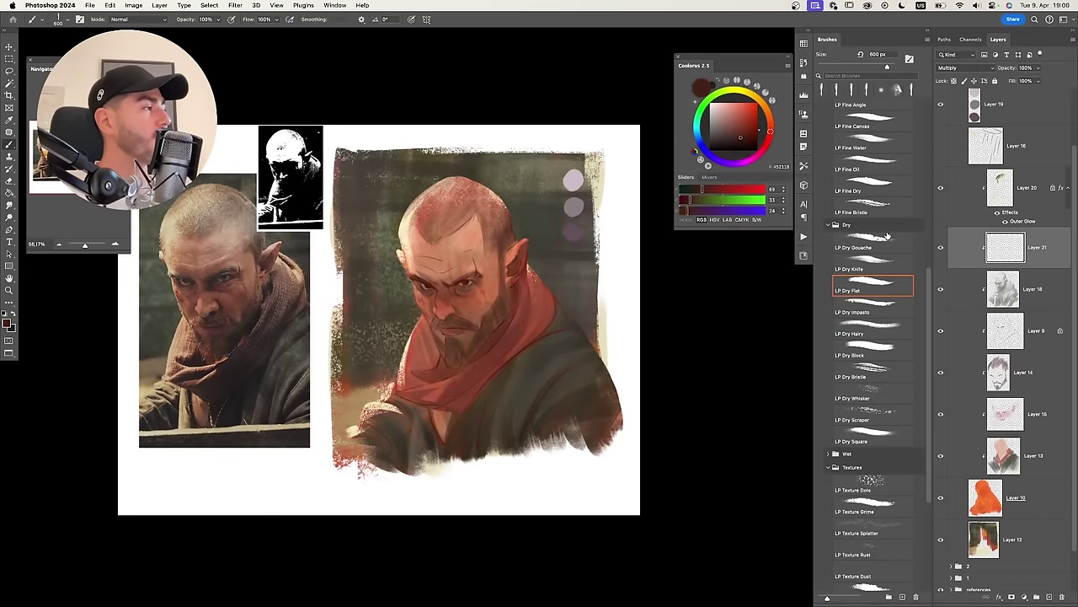
# Choose the LP Fine Gouache brush for the Multiply layer and reduce its size to 125 px.
pyautogui.scroll(5, 881, 267)
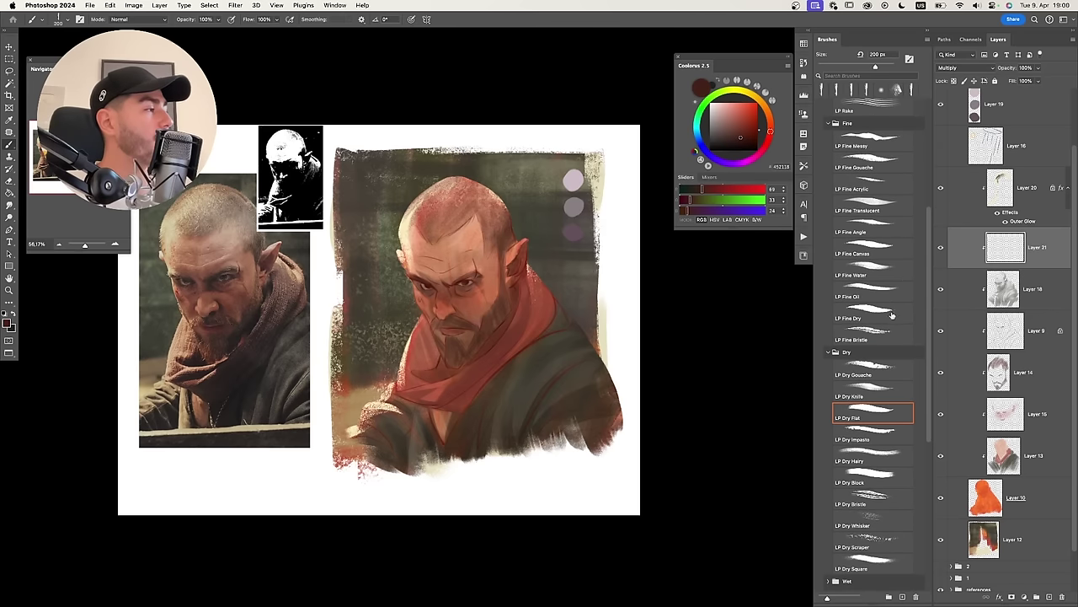
pyautogui.scroll(-2, 924, 238)
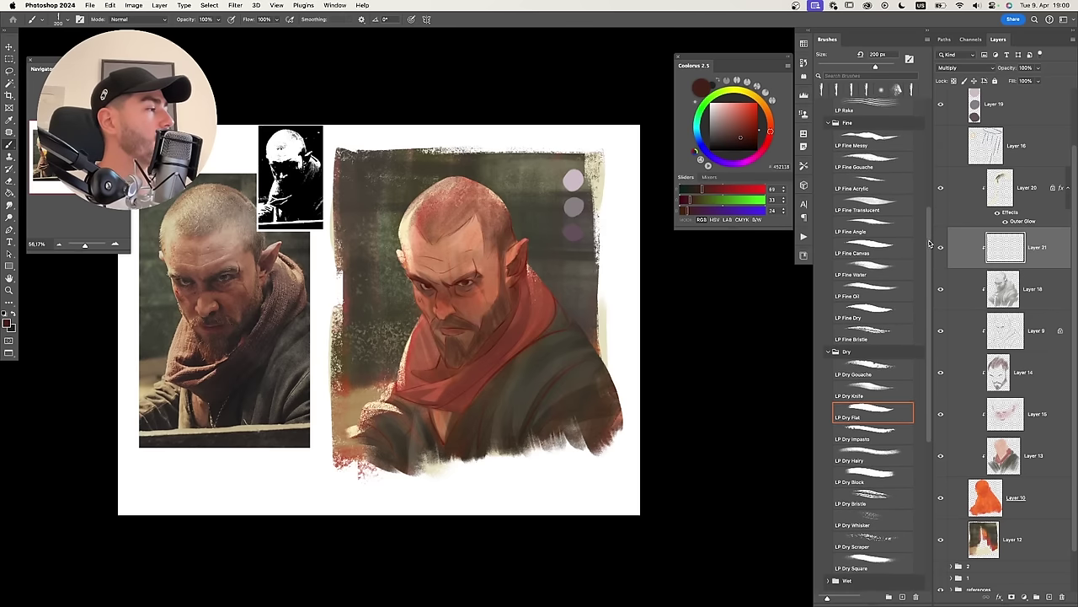
pyautogui.scroll(4, 927, 216)
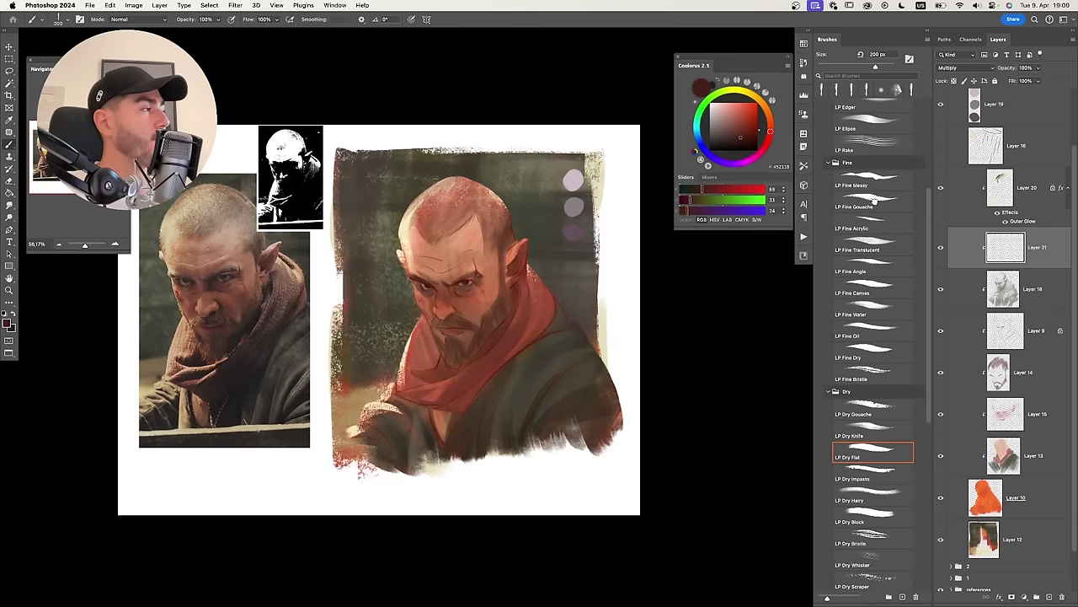
pyautogui.click(873, 206)
pyautogui.scroll(3, 443, 277)
pyautogui.press('[')
pyautogui.press('[')
pyautogui.press('[')
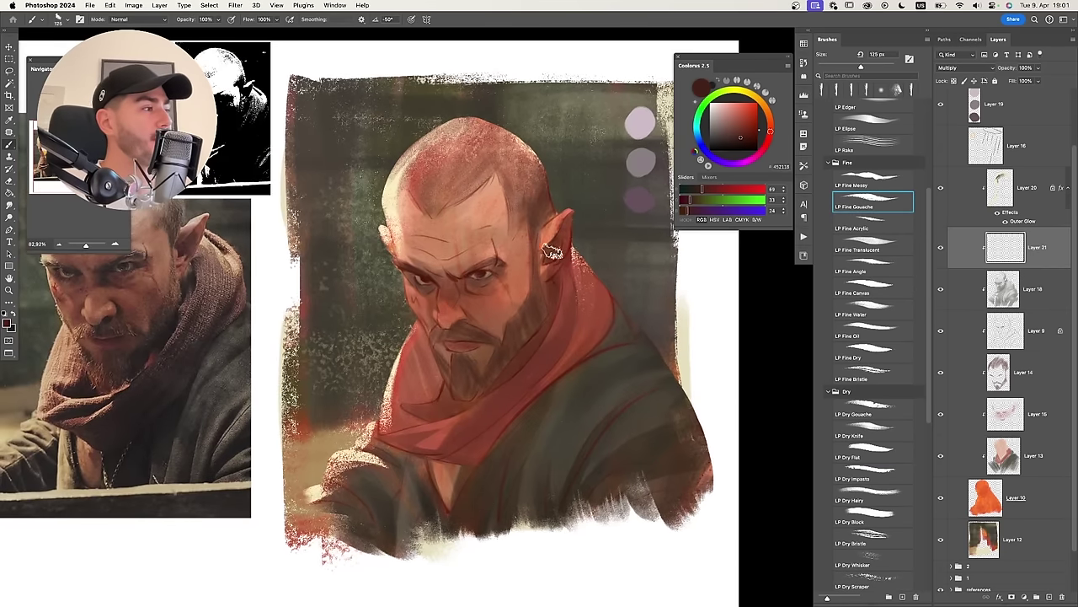
# Paint dark occlusion shadows in the ear and on the scarf under the jaw with reddish brown #865448.
pyautogui.moveTo(553, 250)
pyautogui.mouseDown()
pyautogui.moveTo(562, 220)
pyautogui.moveTo(544, 262)
pyautogui.mouseUp()
pyautogui.press('super+z')
pyautogui.press('super+z')
pyautogui.press('[')
pyautogui.keyDown('alt'); pyautogui.click(561, 219); pyautogui.keyUp('alt')
pyautogui.press(']')
pyautogui.press(']')
pyautogui.press(']')
pyautogui.press(']')
pyautogui.moveTo(542, 337); pyautogui.dragTo(527, 353)
# Refine and extend the scarf shadow between the jaw and the area just below the ear.
pyautogui.press(']')
pyautogui.press(']')
pyautogui.press(']')
pyautogui.scroll(-5, 544, 328)
pyautogui.press('e')
pyautogui.press('b')
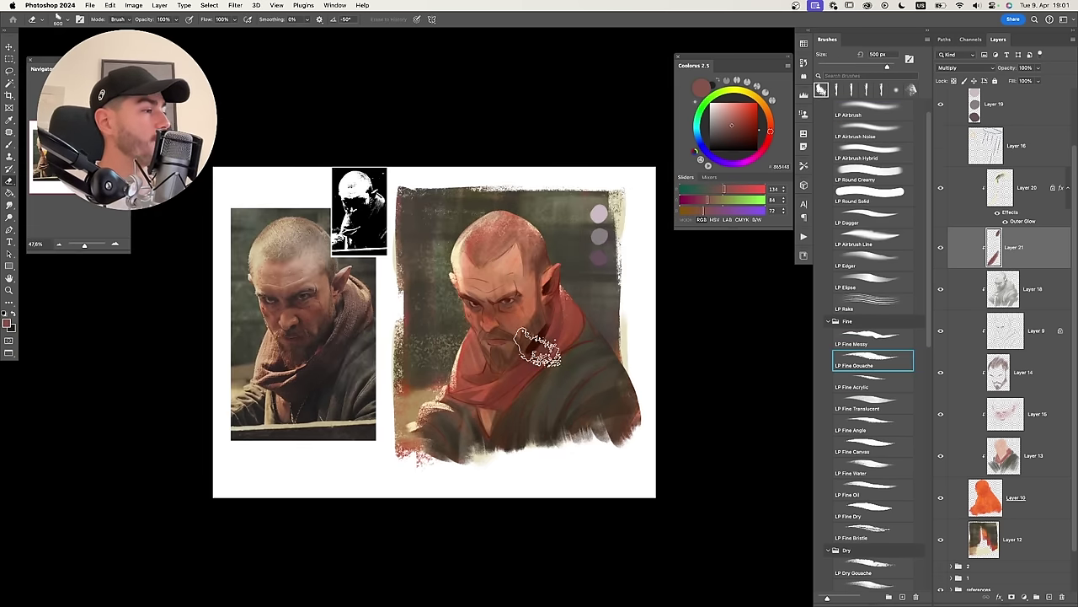
pyautogui.scroll(5, 527, 350)
pyautogui.press(']')
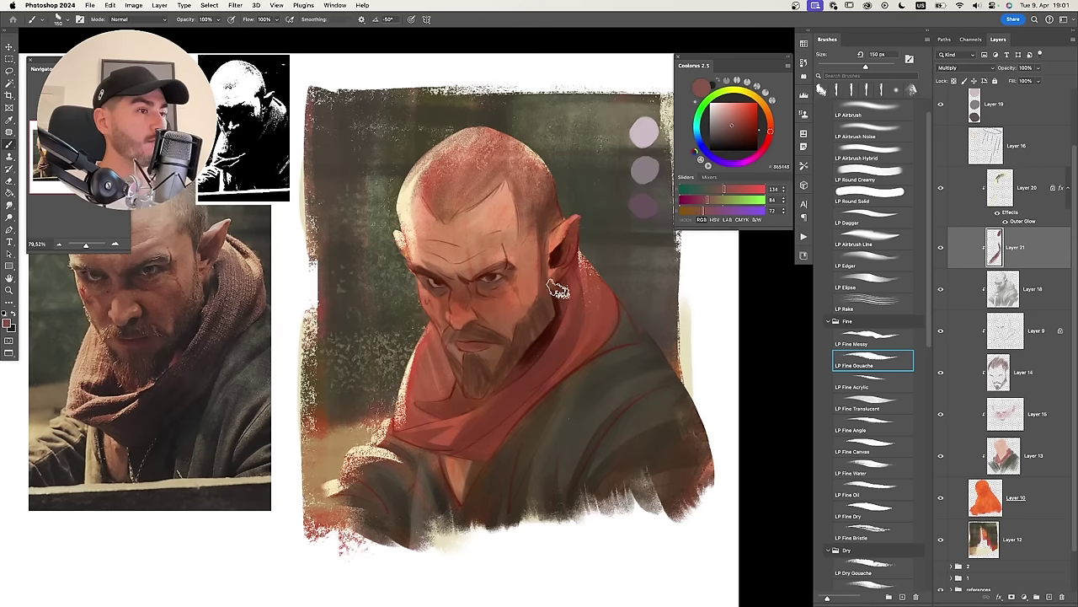
pyautogui.press('[')
pyautogui.moveTo(560, 309); pyautogui.dragTo(559, 310)
# Darken the shadows around the eyes with a small 45 px brush.
pyautogui.scroll(4, 494, 282)
pyautogui.moveTo(493, 274); pyautogui.dragTo(604, 289)
pyautogui.press('[')
pyautogui.press('[')
pyautogui.press('[')
pyautogui.press('[')
pyautogui.press('[')
pyautogui.press('[')
pyautogui.press('[')
pyautogui.press('[')
pyautogui.press('[')
pyautogui.press('super+z')
pyautogui.press(']')
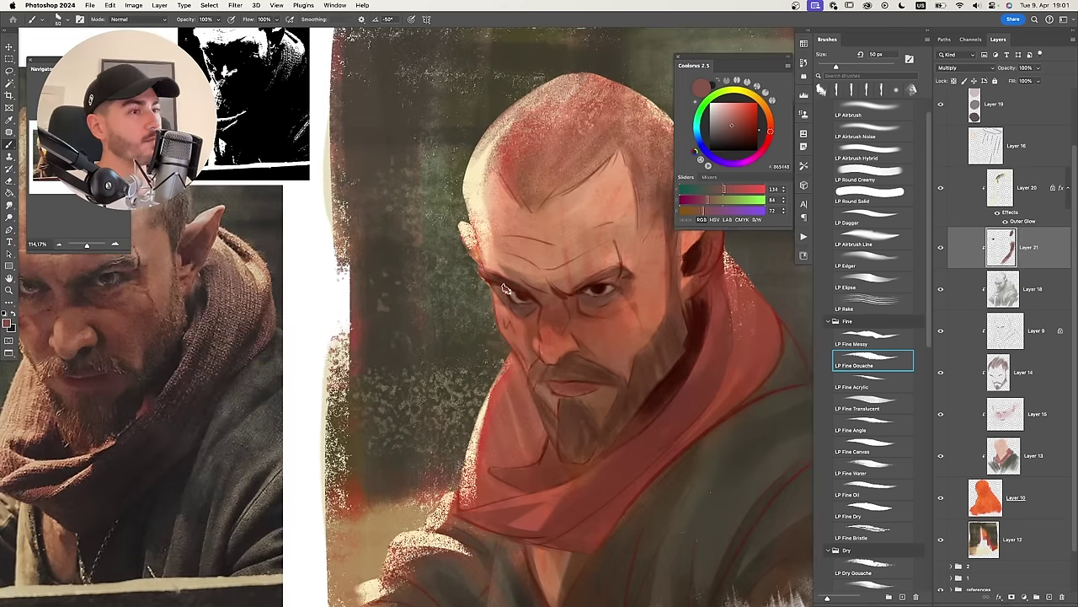
pyautogui.press('[')
pyautogui.moveTo(505, 289); pyautogui.dragTo(524, 297)
# Add thin dark accents beneath the brows and across the bridge of the nose.
pyautogui.scroll(-2, 537, 299)
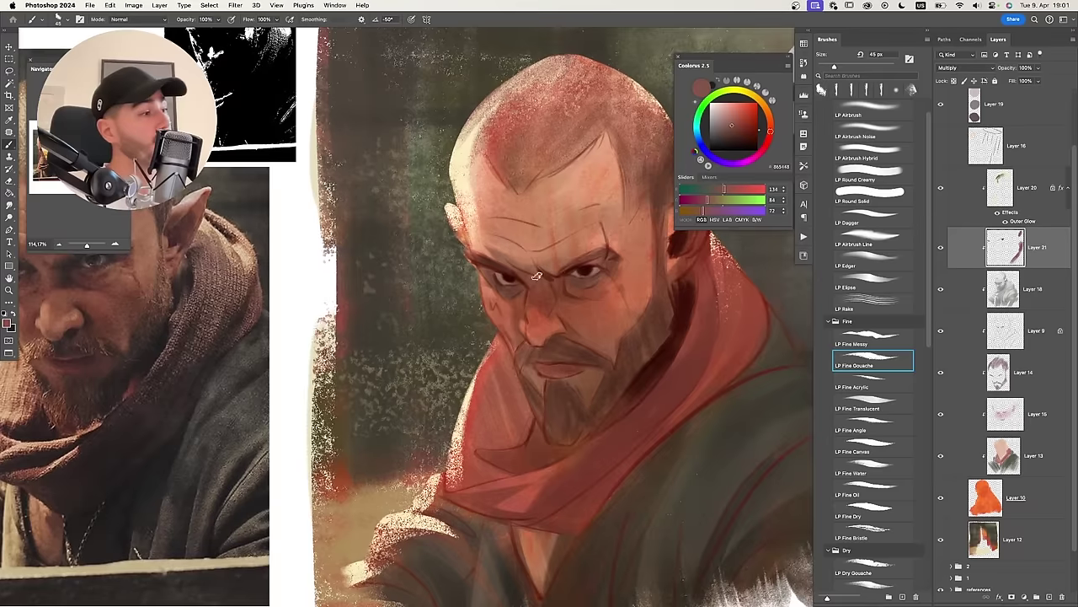
pyautogui.moveTo(481, 262)
pyautogui.mouseDown()
pyautogui.moveTo(528, 286)
pyautogui.moveTo(559, 278)
pyautogui.mouseUp()
pyautogui.press('super+z')
pyautogui.press(']')
pyautogui.scroll(-1, 535, 263)
pyautogui.press('super+z')
pyautogui.scroll(-3, 556, 278)
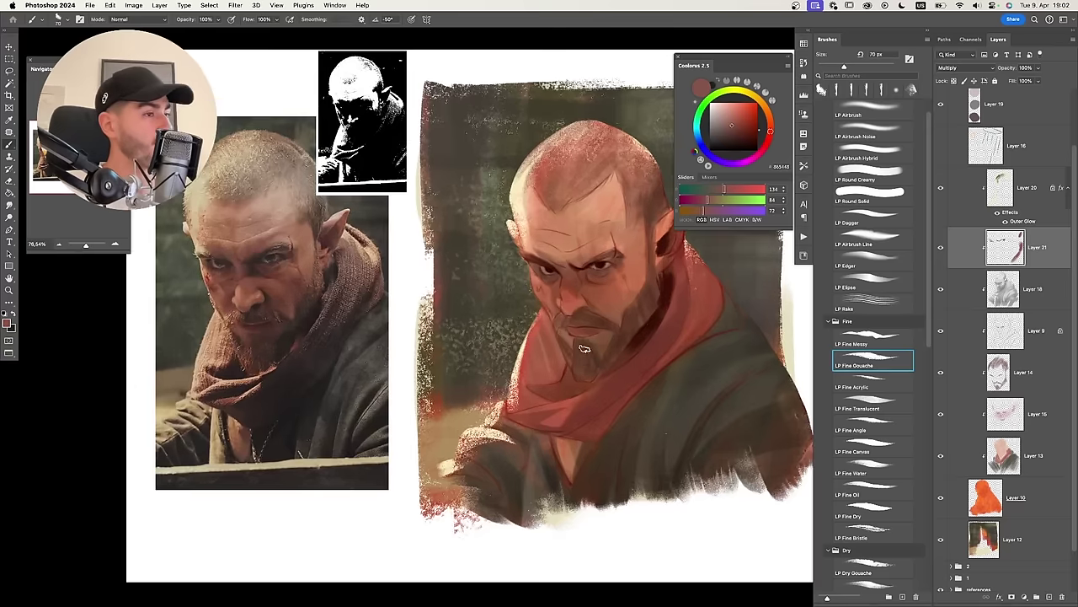
# Darken the chin beard and the scarf beside it with a 175 px brush.
pyautogui.press(']')
pyautogui.press(']')
pyautogui.press(']')
pyautogui.press(']')
pyautogui.press(']')
pyautogui.press('[')
pyautogui.scroll(-2, 611, 329)
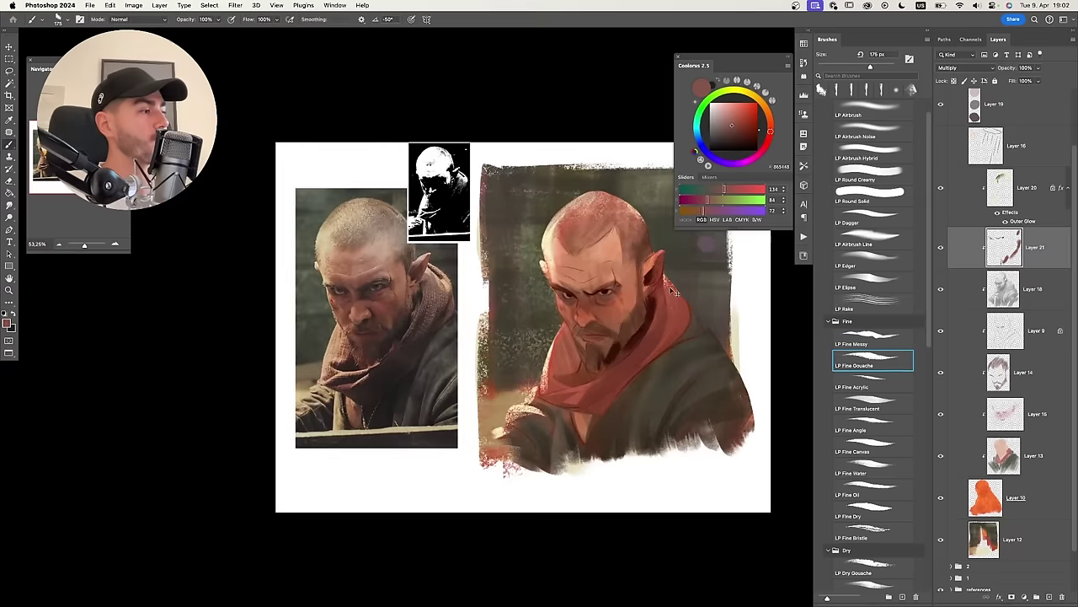
# Paint small shadow accents under the nose and around the moustache with a 50 px brush.
pyautogui.scroll(1, 598, 316)
pyautogui.scroll(3, 592, 309)
pyautogui.press('[')
pyautogui.press('[')
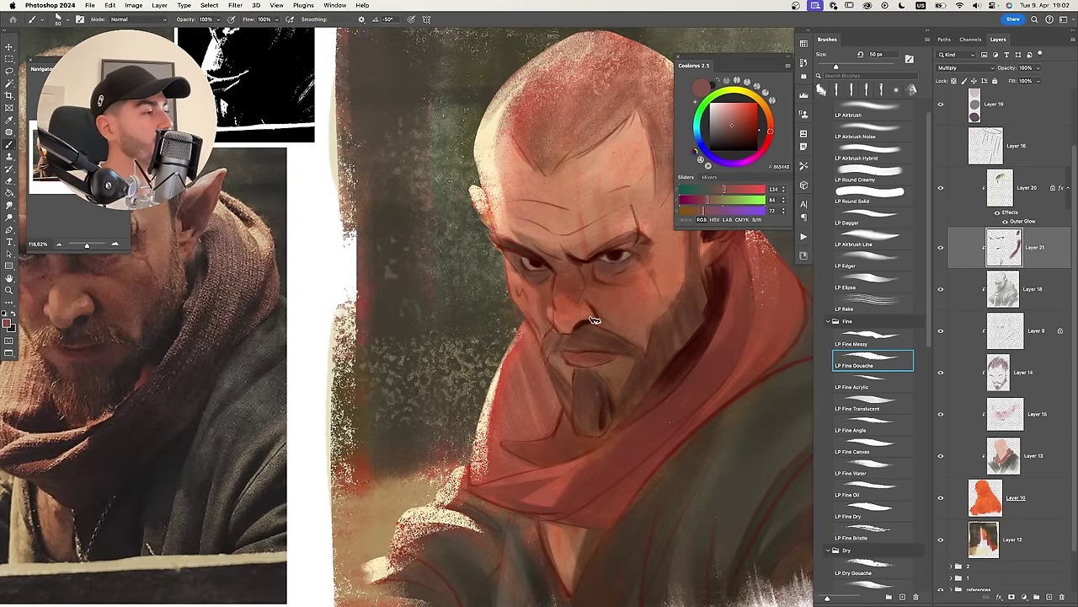
# Paint shadows where the scarf meets the shoulder and down the coat, enlarging the brush to 150 px.
pyautogui.scroll(-4, 594, 321)
pyautogui.press(']')
pyautogui.press(']')
pyautogui.press(']')
pyautogui.press(']')
pyautogui.press(']')
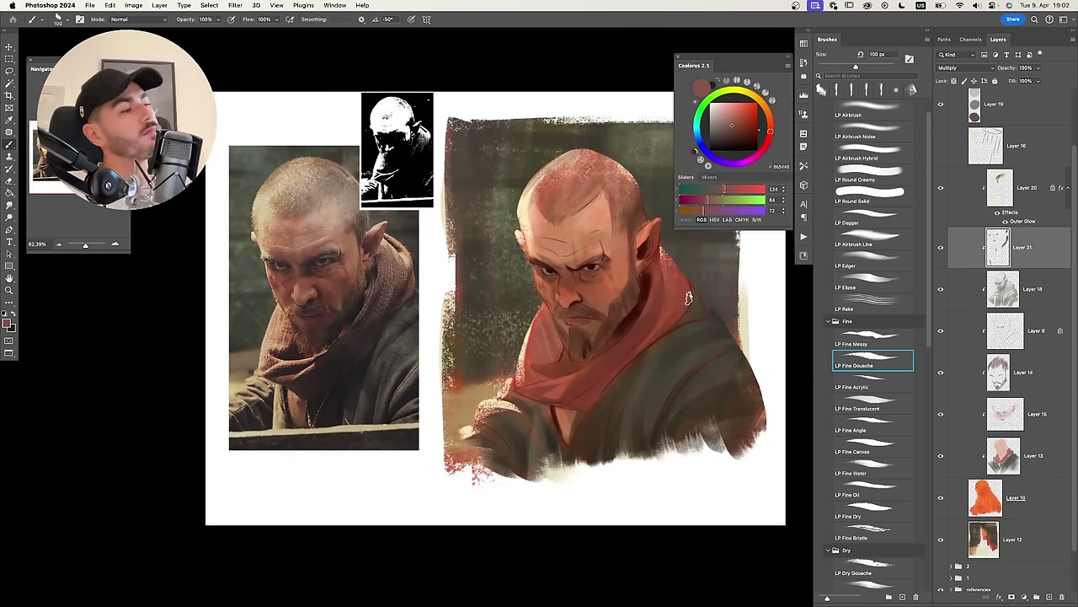
pyautogui.press(']')
pyautogui.press(']')
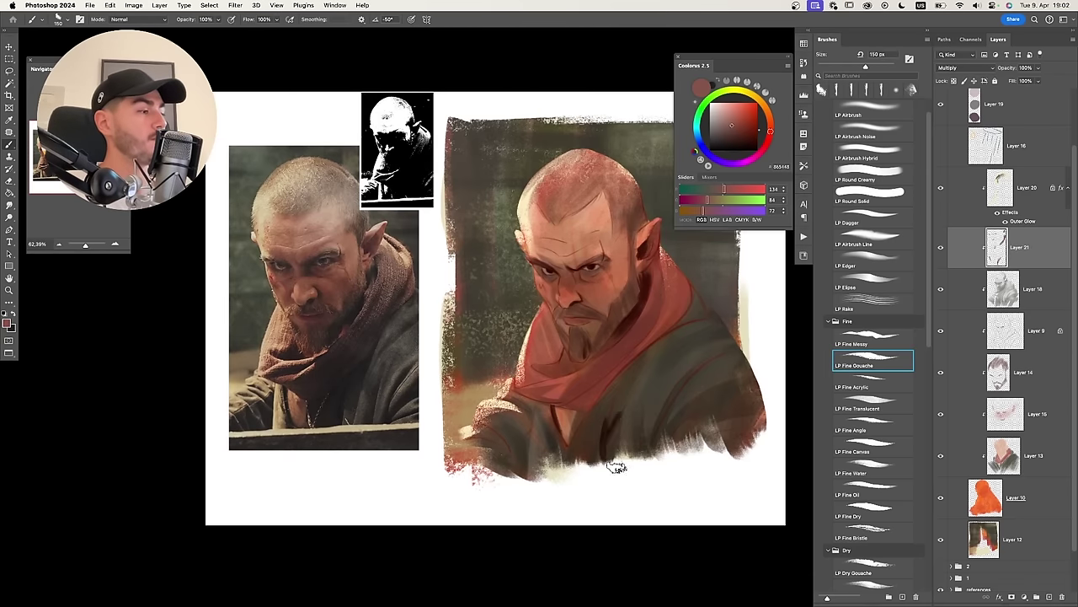
# Undo the heavy coat strokes and repaint the shadow folds on the coat and scarf with lighter brown #BA8173.
pyautogui.hotkey('ctrl', 'z')
pyautogui.moveTo(616, 416); pyautogui.dragTo(620, 460)
pyautogui.hotkey('ctrl', 'z')
pyautogui.click(728, 117)
pyautogui.press(']')
pyautogui.hotkey('ctrl', 'z')
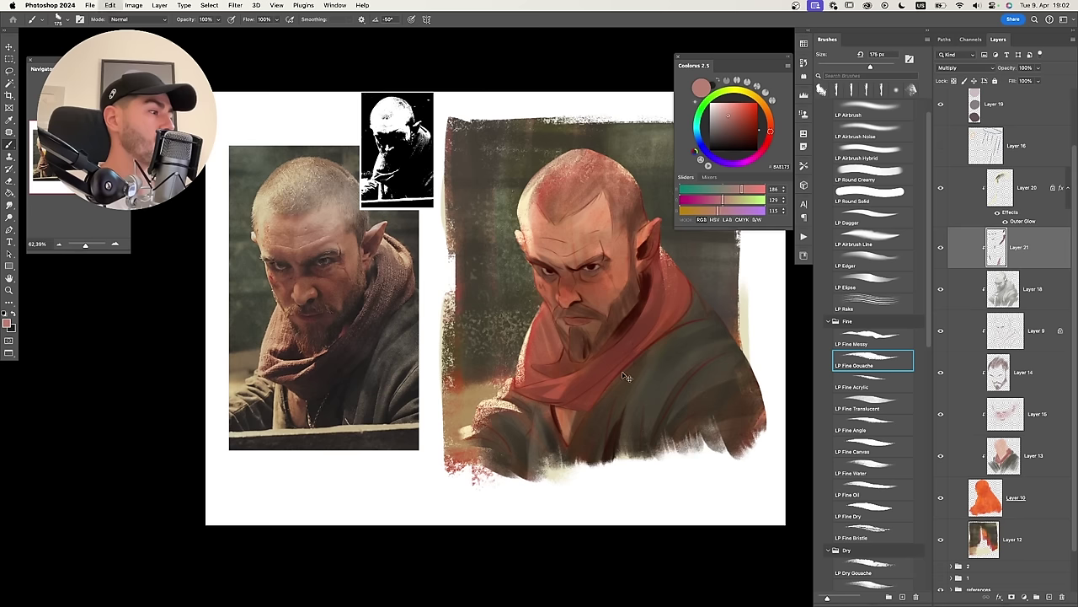
pyautogui.press(']')
pyautogui.moveTo(630, 364); pyautogui.dragTo(595, 442)
pyautogui.moveTo(510, 436)
pyautogui.mouseDown()
pyautogui.moveTo(523, 461)
pyautogui.moveTo(503, 475)
pyautogui.mouseUp()
pyautogui.press('super+z')
pyautogui.moveTo(588, 343)
pyautogui.mouseDown()
pyautogui.moveTo(534, 382)
pyautogui.moveTo(558, 376)
pyautogui.mouseUp()
# Deepen the scarf fold beneath the beard with greyish brown #79615C at 100 px.
pyautogui.click(721, 129)
pyautogui.press('[')
pyautogui.press('[')
pyautogui.press('[')
pyautogui.press('[')
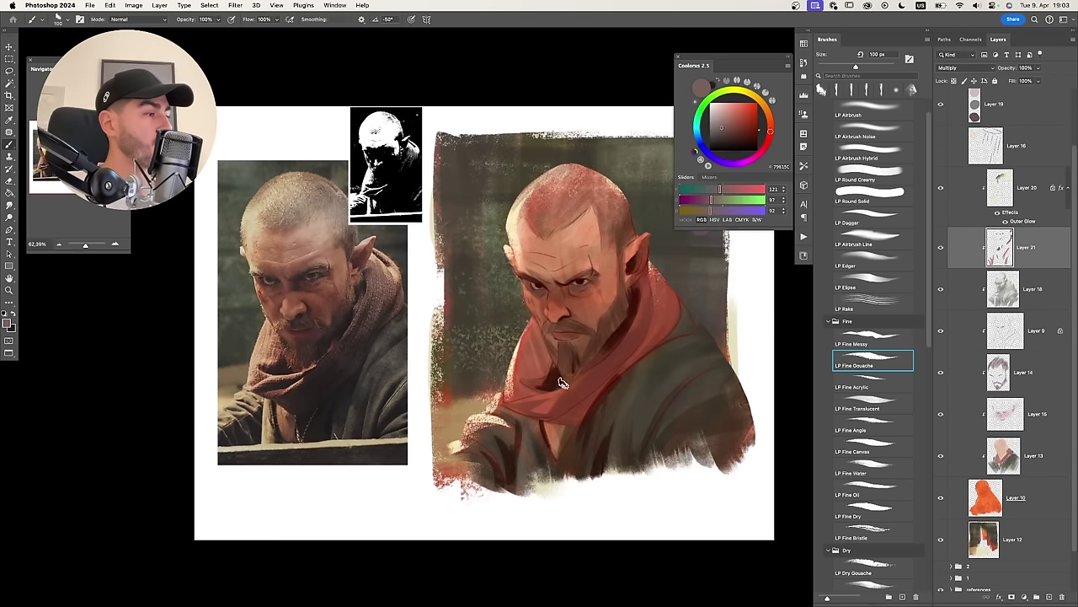
# Clean up the shadow edges on the scarf with the Eraser at 150 px and return to a 100 px brush.
pyautogui.press('e')
pyautogui.press(']')
pyautogui.press(']')
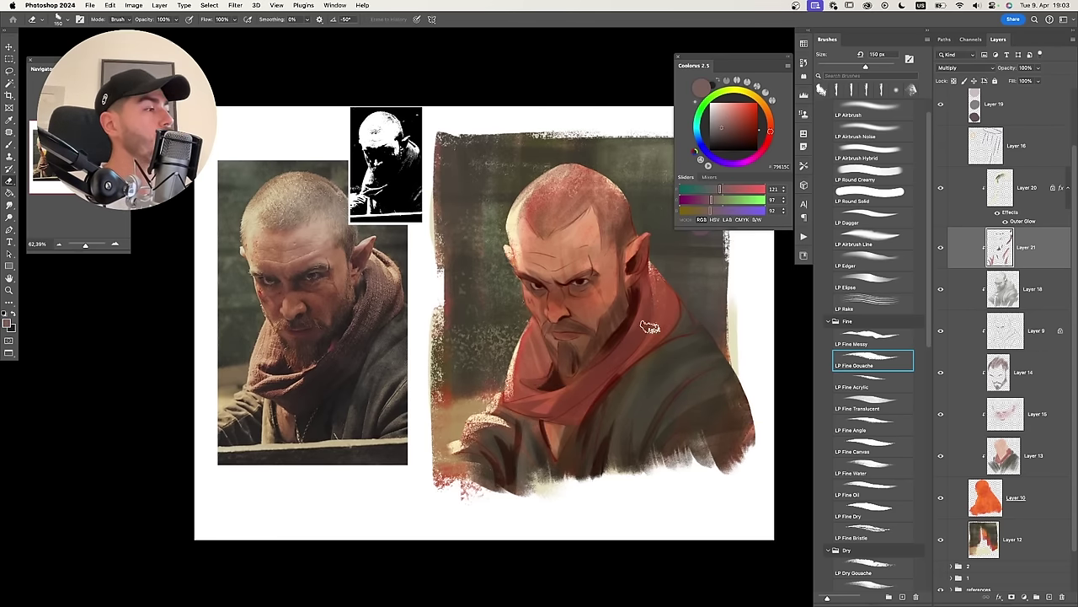
pyautogui.press('b')
pyautogui.press('[')
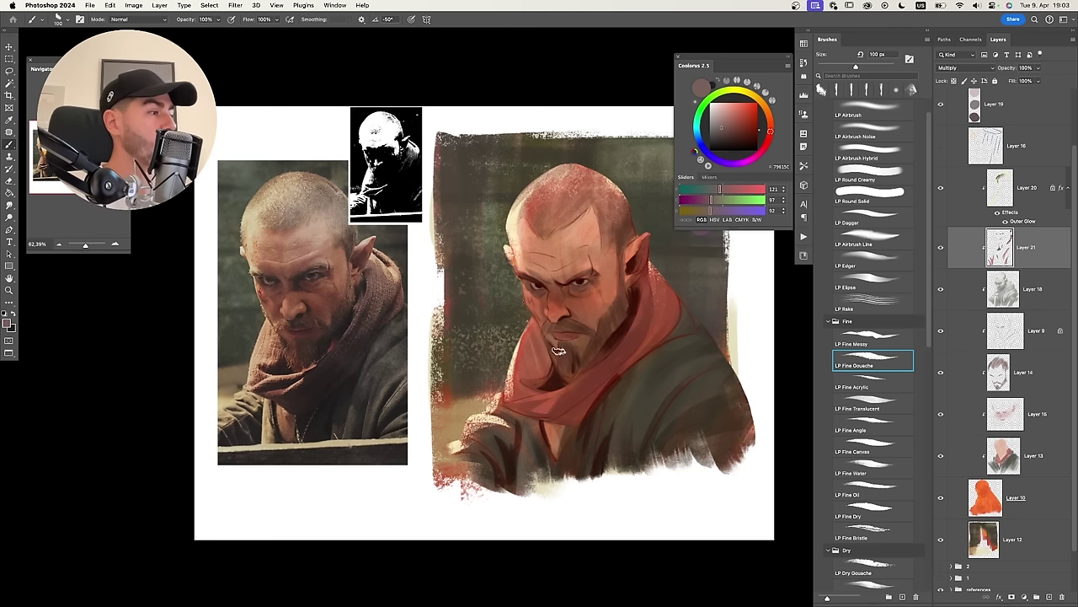
# Touch up small shadow accents around the mouth, nose and scarred eye with a brush of about 60 px.
pyautogui.press('[')
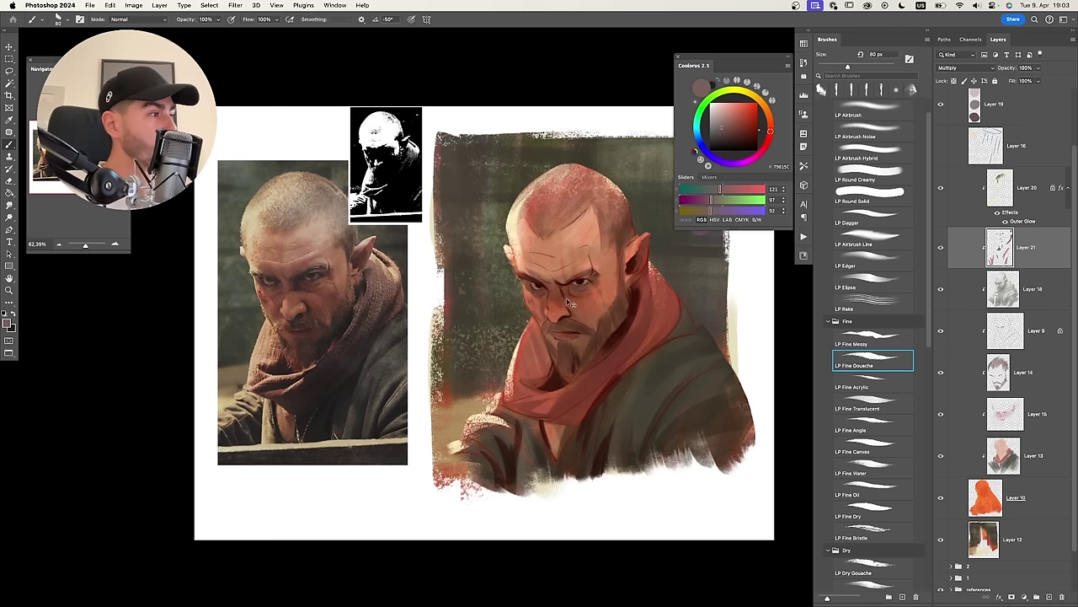
pyautogui.press('[')
pyautogui.press('[')
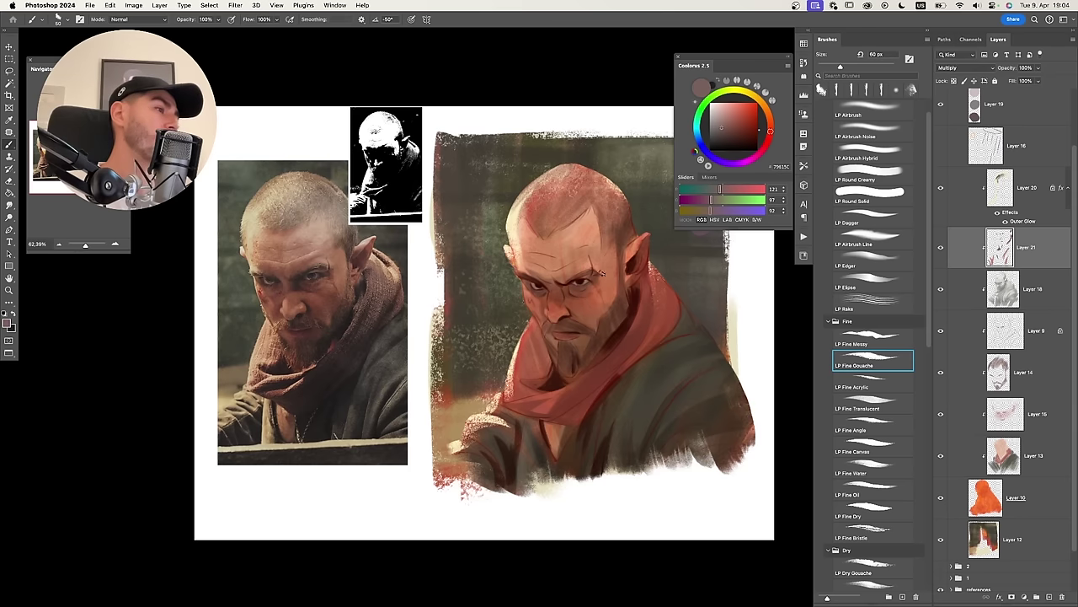
pyautogui.press(']')
pyautogui.press(']')
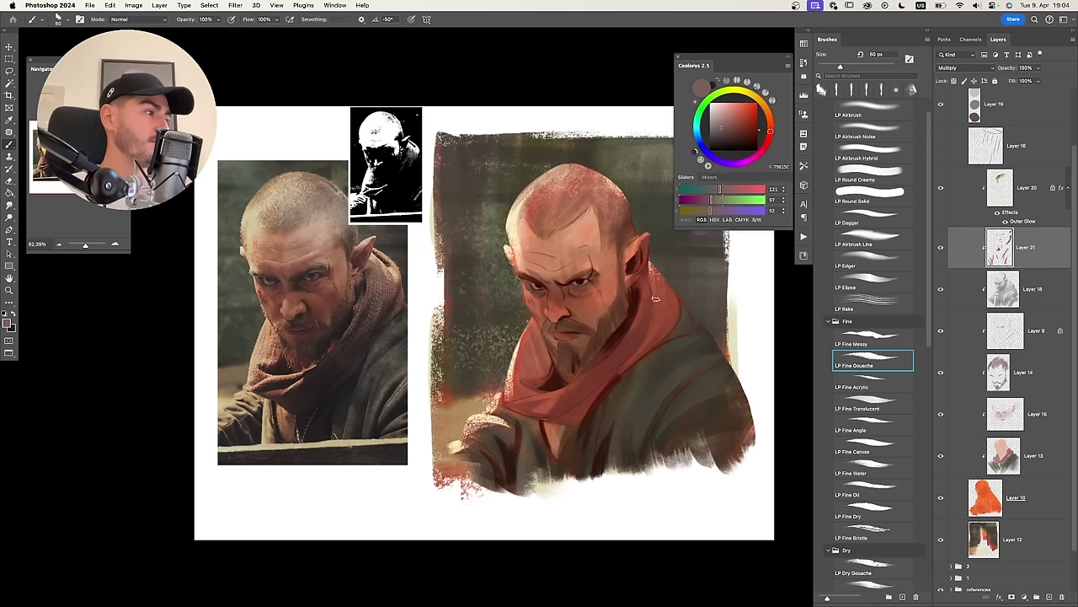
# Soften the shading around the scarred eye with lighter grey-brown #9C8B87.
pyautogui.click(715, 110)
pyautogui.press('super+z')
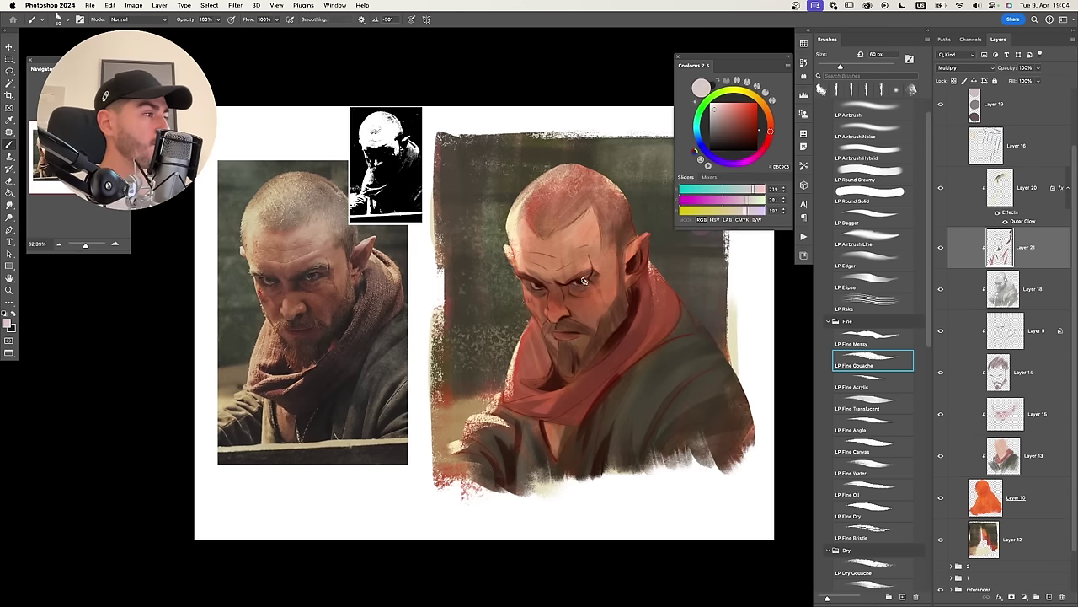
pyautogui.keyDown('alt'); pyautogui.click(573, 285); pyautogui.keyUp('alt')
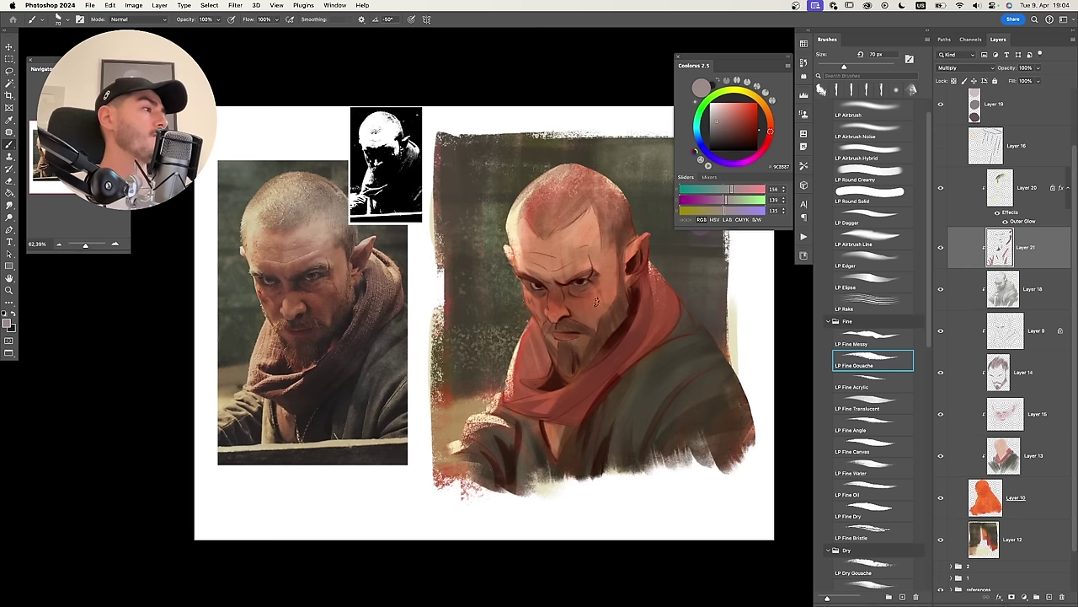
# Flip the canvas horizontally and view the mirrored portrait beside the reference.
pyautogui.press('super+u')
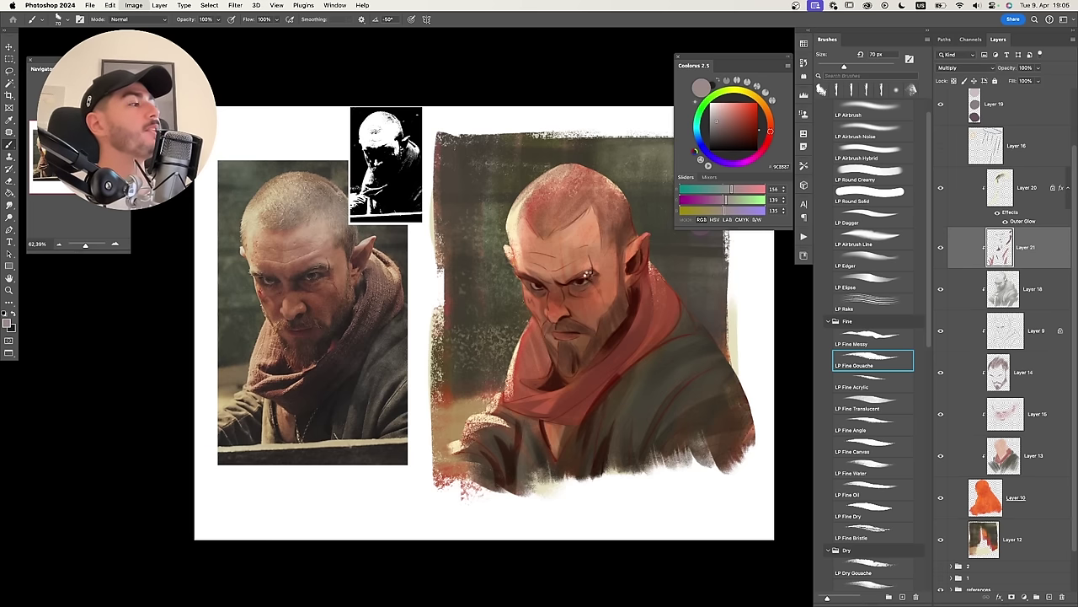
pyautogui.moveTo(659, 255); pyautogui.dragTo(605, 262)
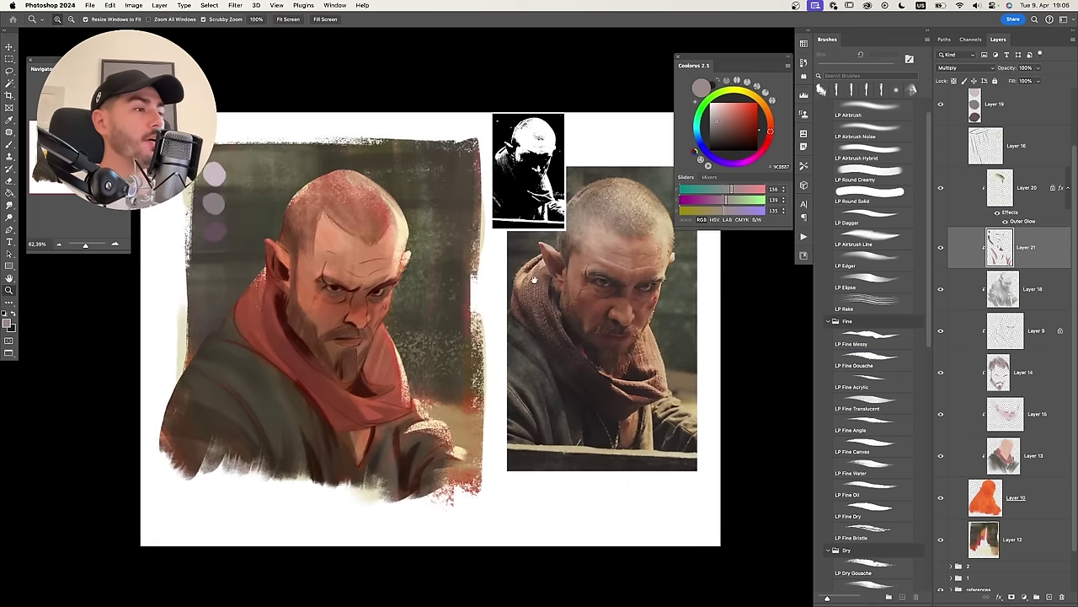
pyautogui.moveTo(539, 313); pyautogui.dragTo(487, 317)
# Paint diagonal shadow folds across the coat's shoulder and sleeve with #9A807A at 200 px.
pyautogui.keyDown('alt'); pyautogui.click(294, 428); pyautogui.keyUp('alt')
pyautogui.keyDown('alt'); pyautogui.click(303, 360); pyautogui.keyUp('alt')
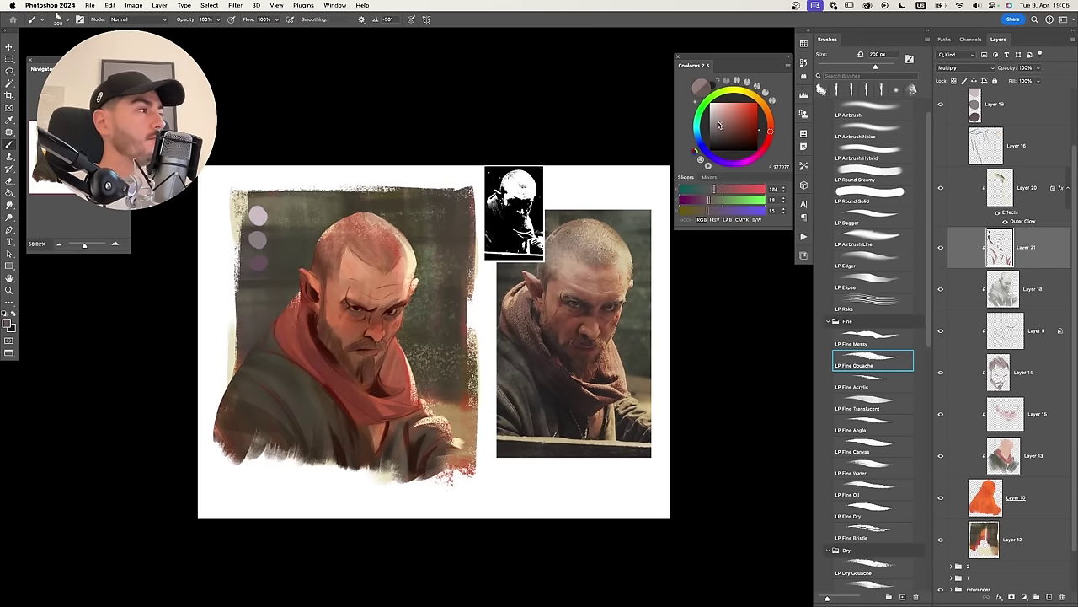
pyautogui.moveTo(275, 364)
pyautogui.mouseDown()
pyautogui.moveTo(261, 376)
pyautogui.moveTo(278, 390)
pyautogui.mouseUp()
pyautogui.press('super+z')
pyautogui.press('[')
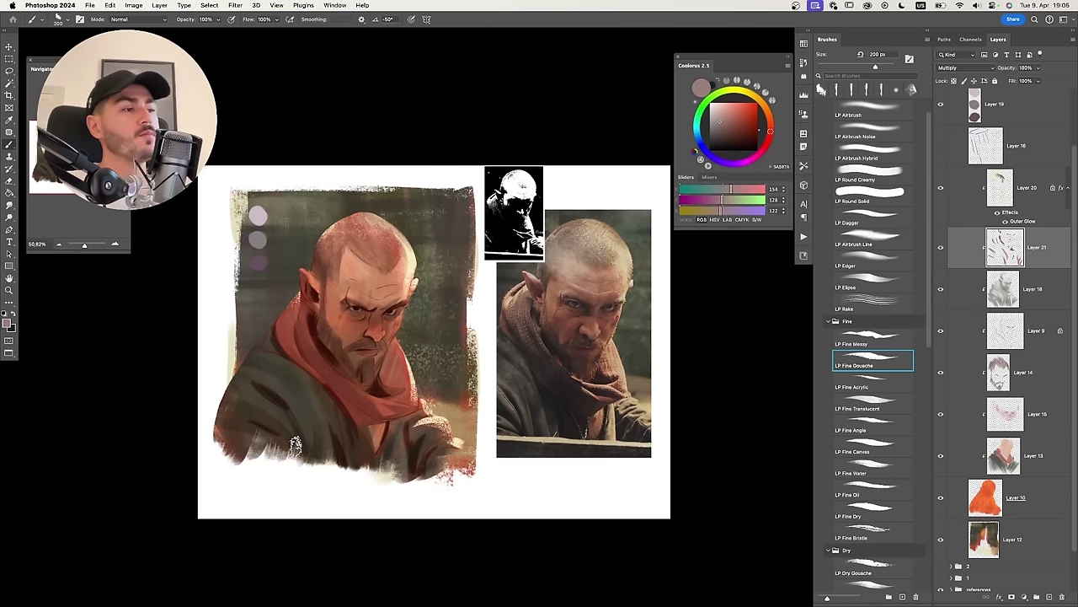
# Refine the shadows on the beard, forehead and scarf by alternating between the Brush and the Eraser.
pyautogui.press('e')
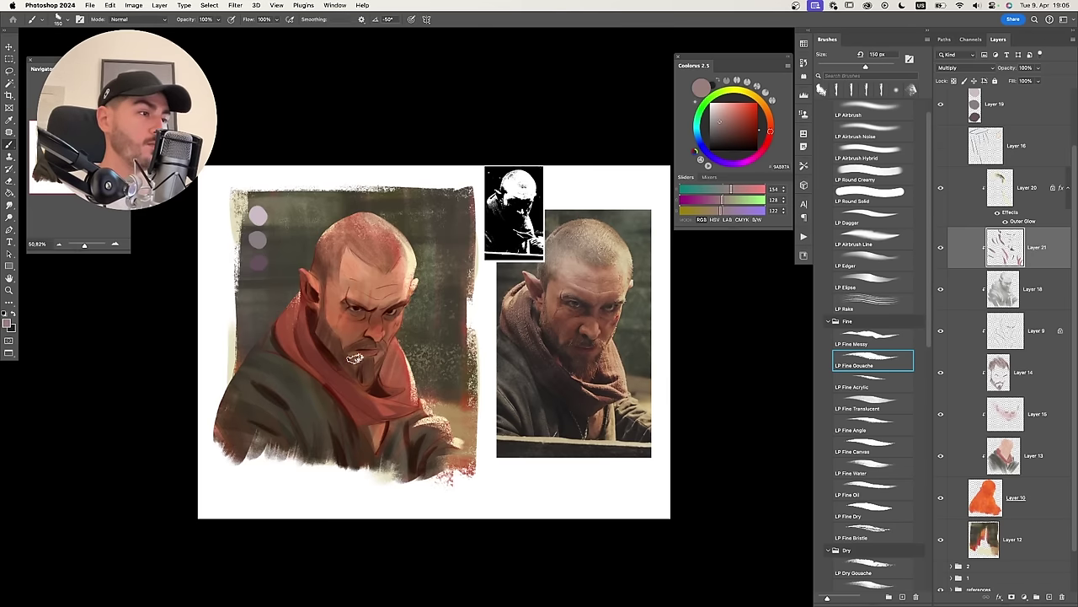
pyautogui.press('[')
pyautogui.press('b')
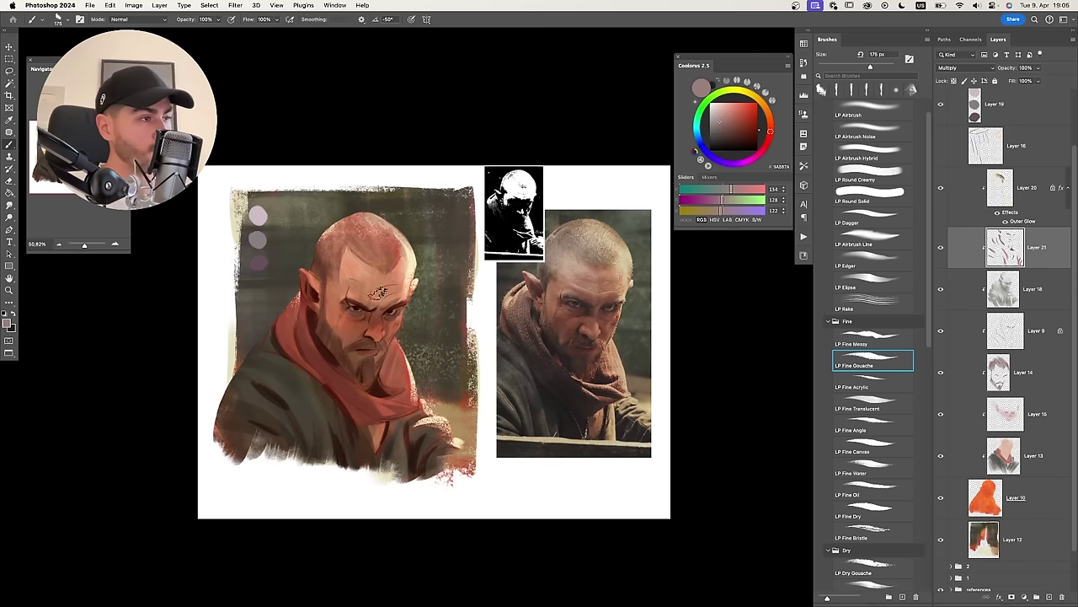
pyautogui.press(']')
pyautogui.press(']')
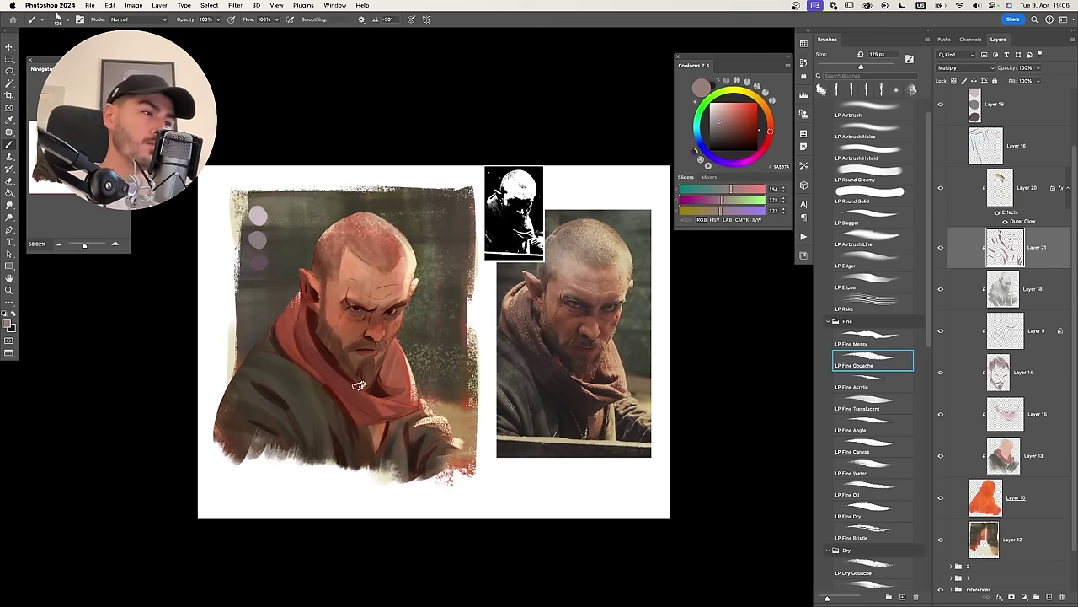
pyautogui.press('e')
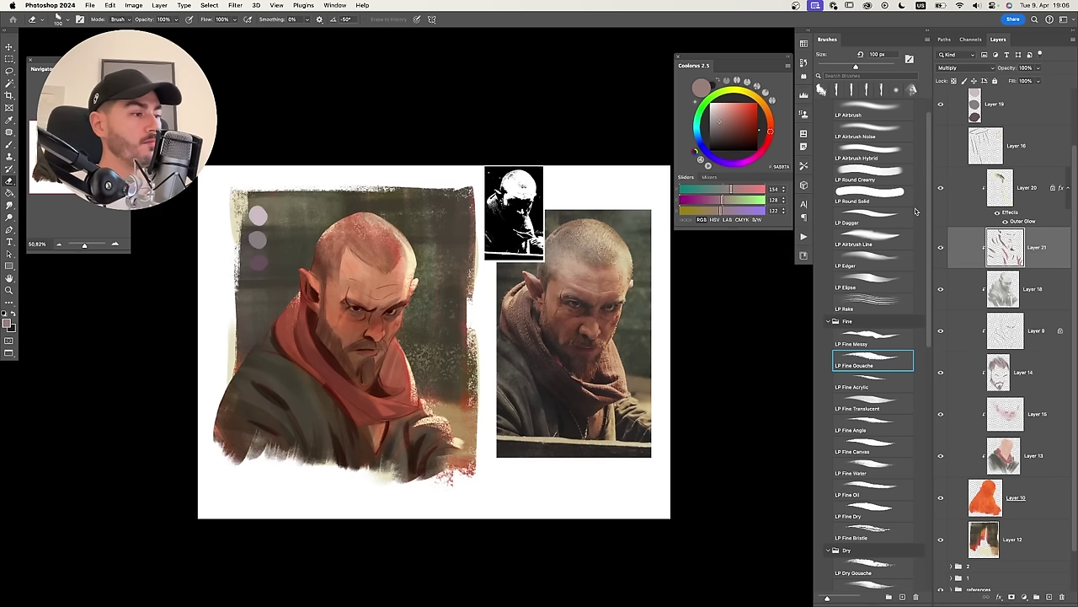
pyautogui.press('b')
pyautogui.press(']')
pyautogui.press(']')
pyautogui.moveTo(504, 353); pyautogui.dragTo(479, 349)
pyautogui.press('e')
pyautogui.moveTo(368, 362)
pyautogui.mouseDown()
pyautogui.moveTo(409, 362)
pyautogui.moveTo(282, 357)
pyautogui.mouseUp()
pyautogui.moveTo(471, 276); pyautogui.dragTo(444, 269)
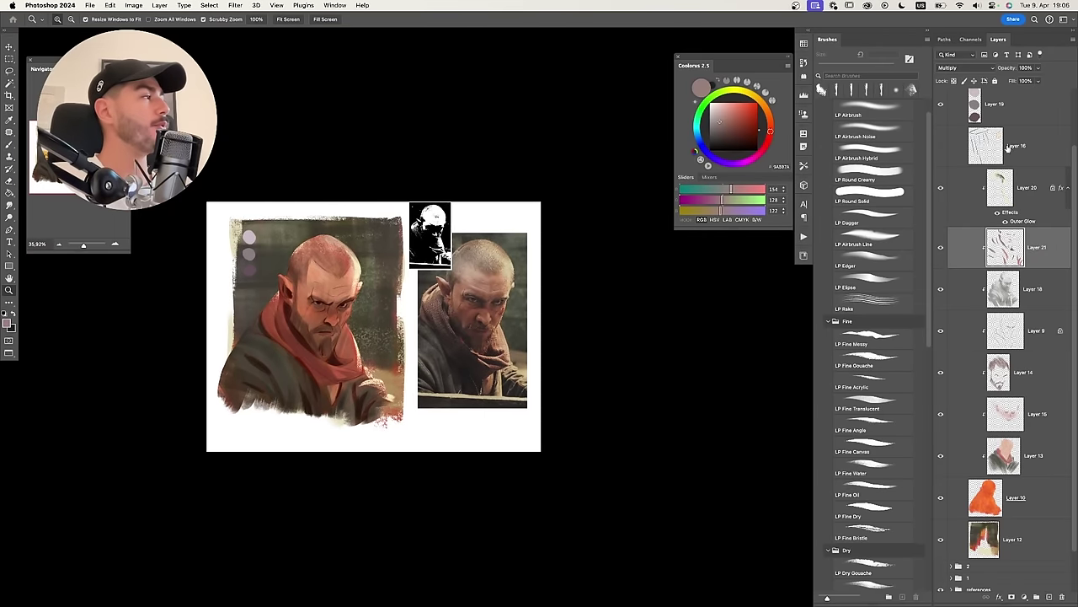
# Collapse layer group 3 and duplicate it.
pyautogui.moveTo(1070, 205); pyautogui.dragTo(1063, 119)
pyautogui.click(953, 106)
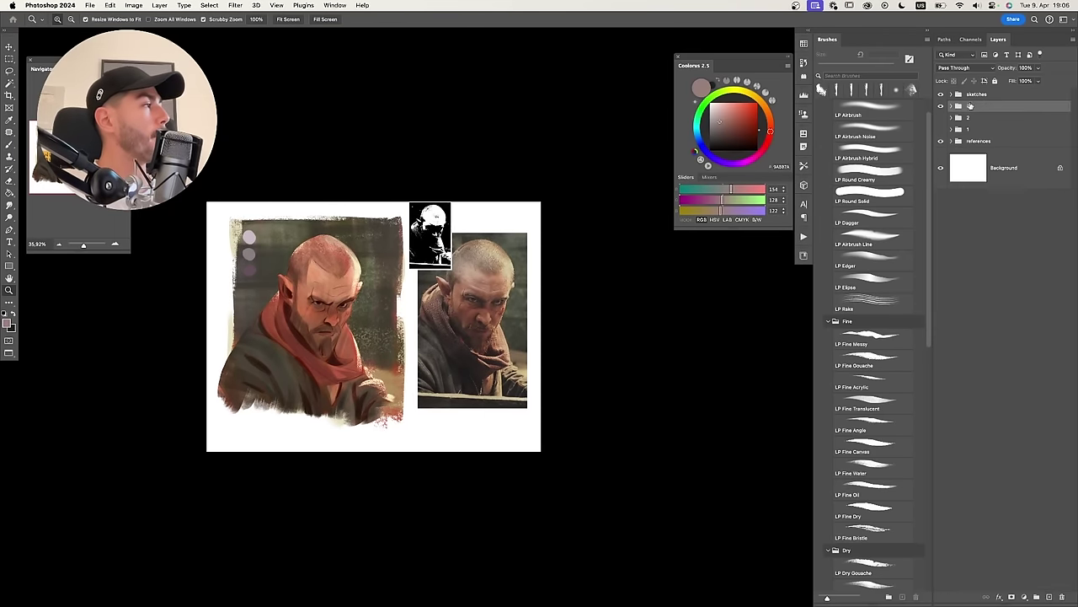
pyautogui.press('super+j')
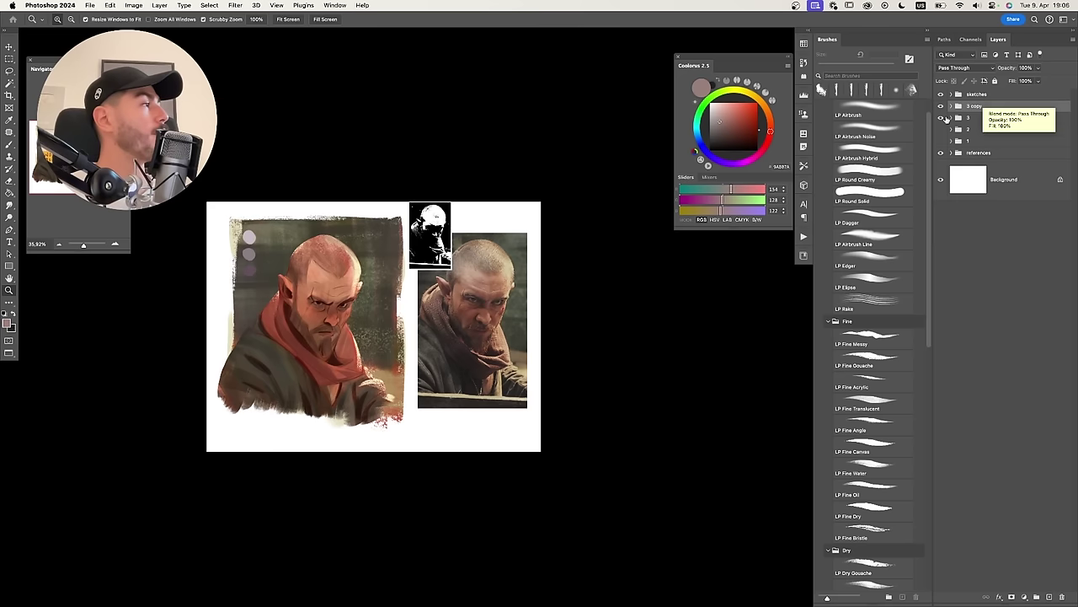
# Hide the original group 3 and keep its copy visible.
pyautogui.click(974, 118)
pyautogui.click(941, 118)
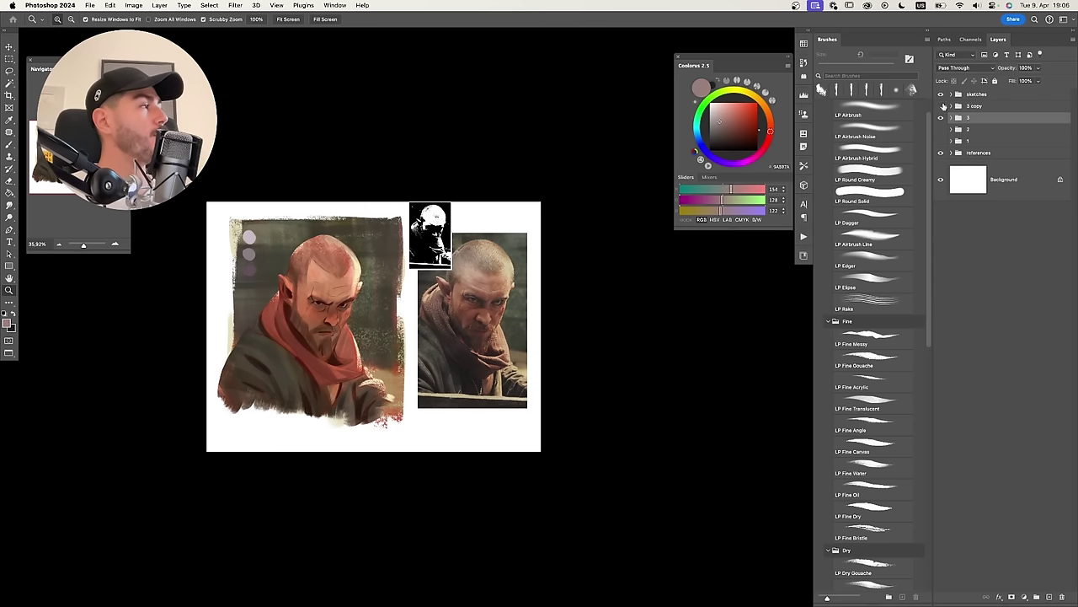
pyautogui.click(942, 106)
pyautogui.click(941, 118)
pyautogui.click(941, 106)
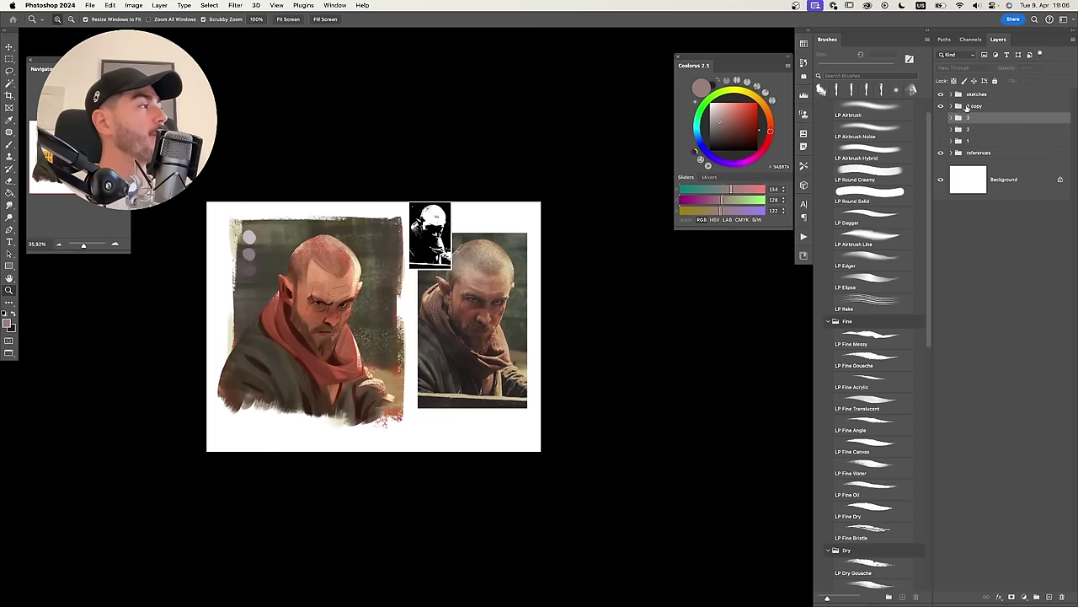
# Expand the 3 copy group and merge the layers from Layer 20 down to Layer 12 into one.
pyautogui.click(972, 106)
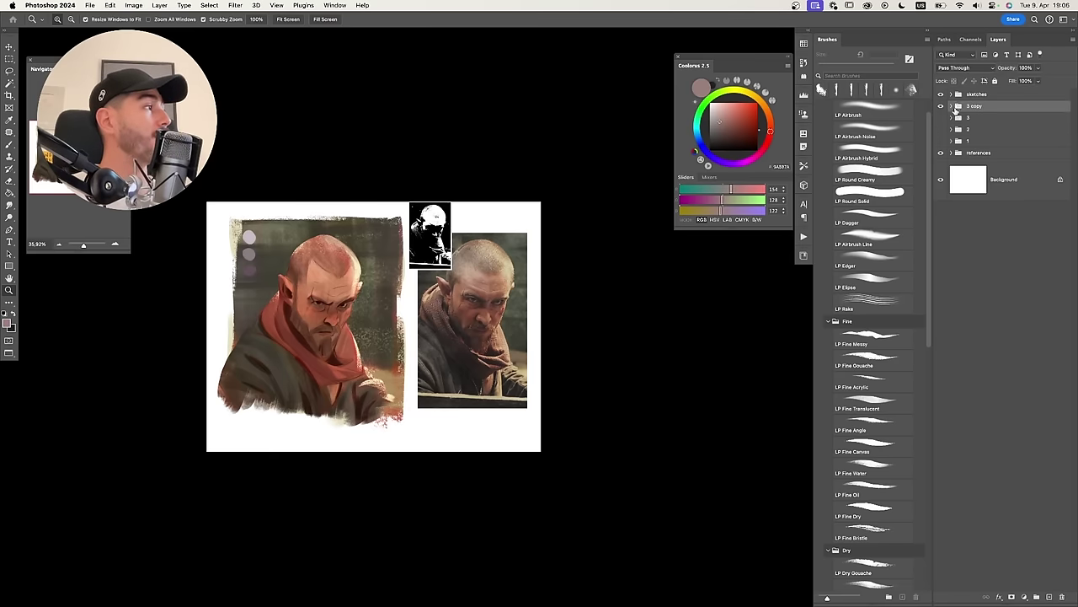
pyautogui.click(952, 107)
pyautogui.click(1028, 256)
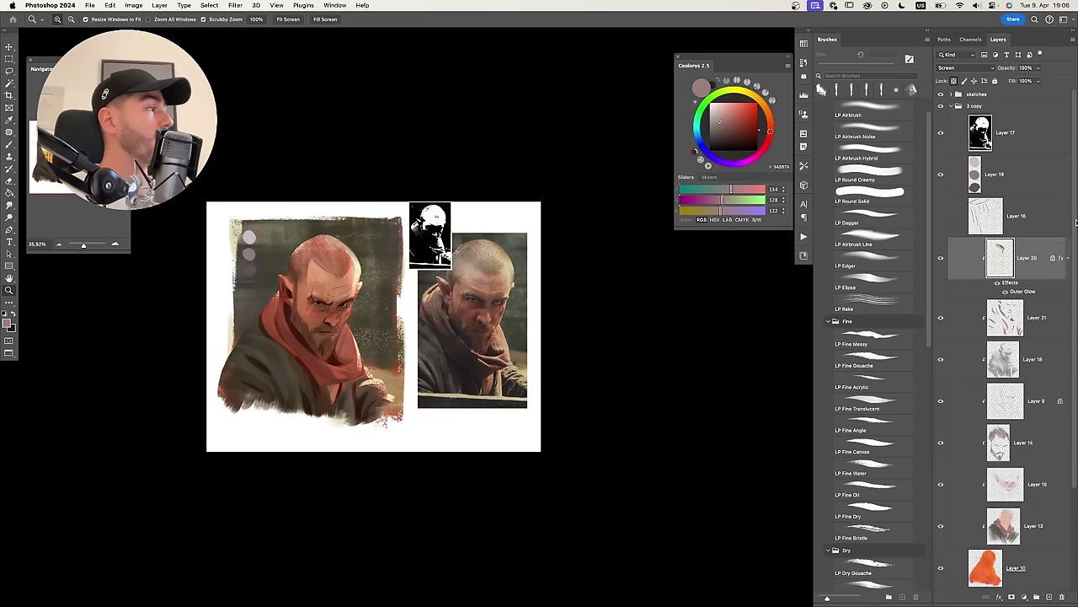
pyautogui.scroll(-5, 1076, 224)
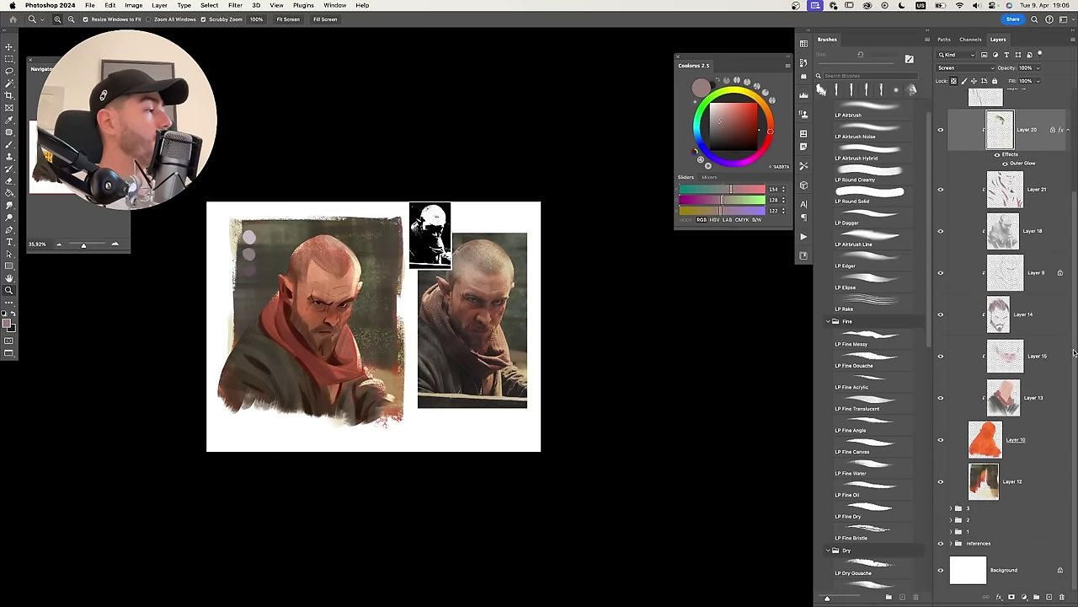
pyautogui.keyDown('shift'); pyautogui.click(1015, 461); pyautogui.keyUp('shift')
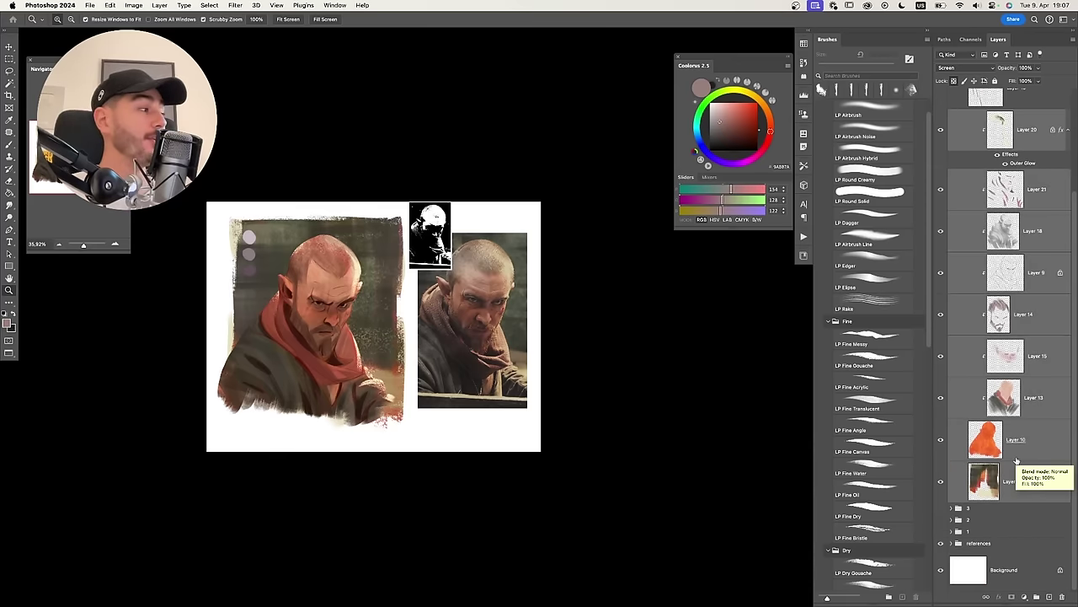
pyautogui.press('super+e')
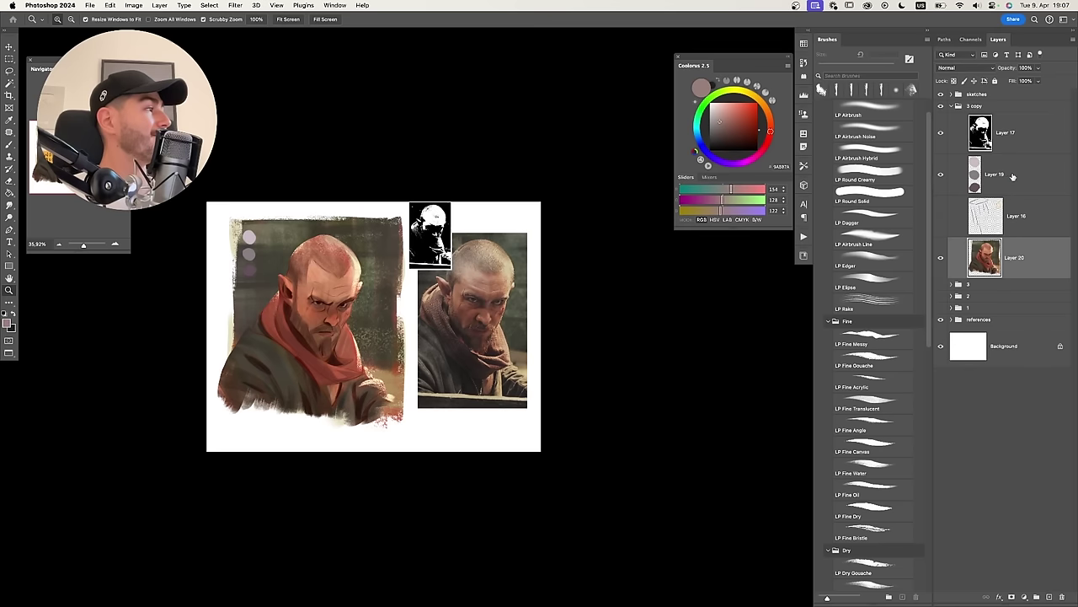
# Remove the swatch layer (Layer 19) and the hidden Layer 16 from the 3 copy group, and check the merged painting by toggling its visibility.
pyautogui.click(970, 181)
pyautogui.press('super+e')
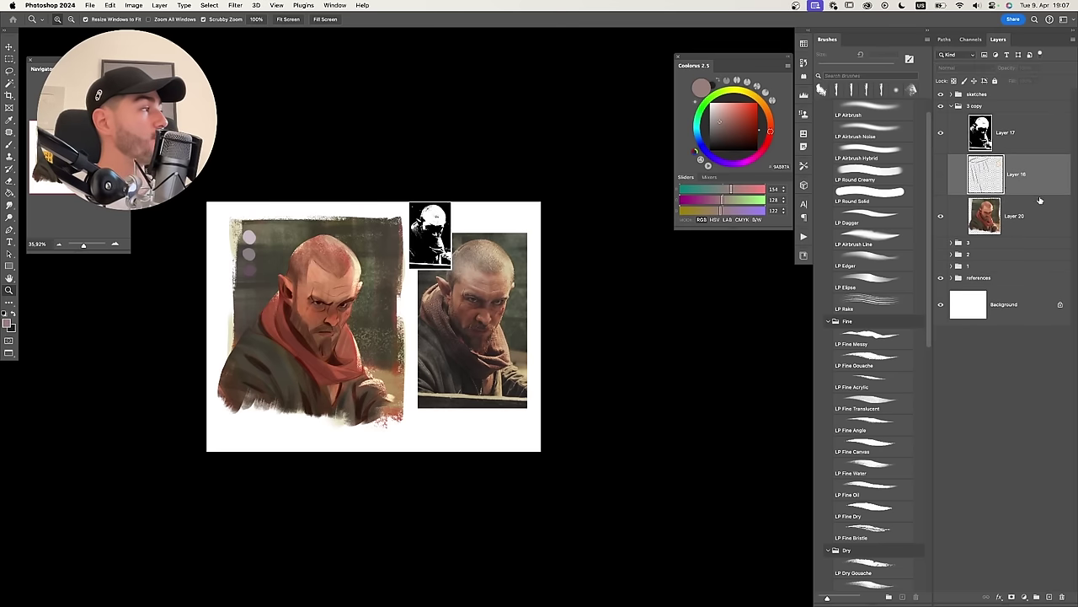
pyautogui.press('super+e')
pyautogui.click(941, 175)
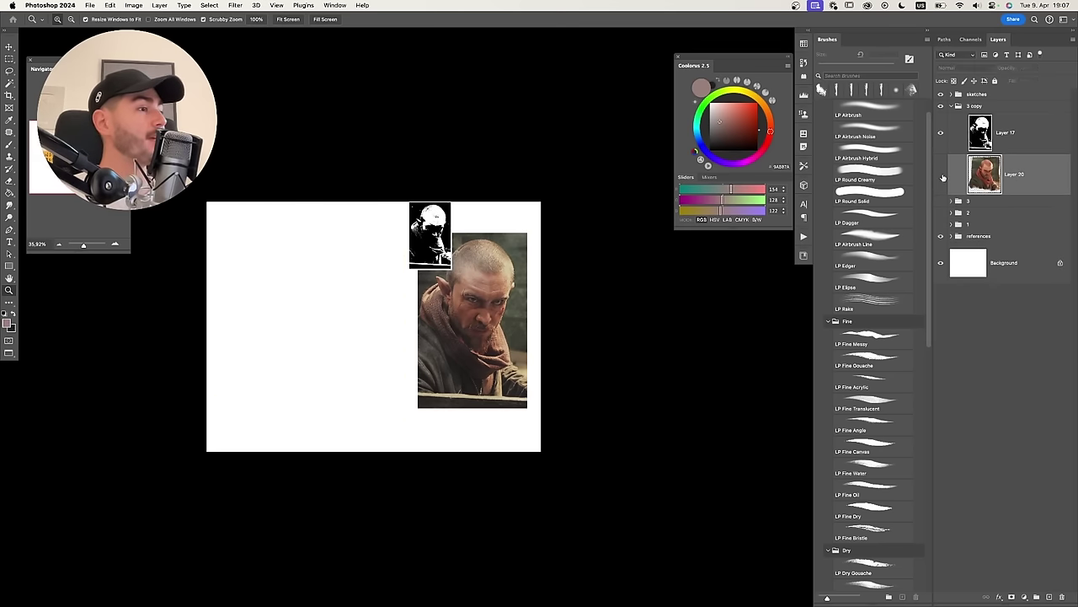
pyautogui.click(941, 175)
pyautogui.moveTo(486, 287); pyautogui.dragTo(491, 259)
pyautogui.moveTo(460, 299)
pyautogui.mouseDown()
pyautogui.moveTo(445, 289)
pyautogui.moveTo(495, 292)
pyautogui.mouseUp()
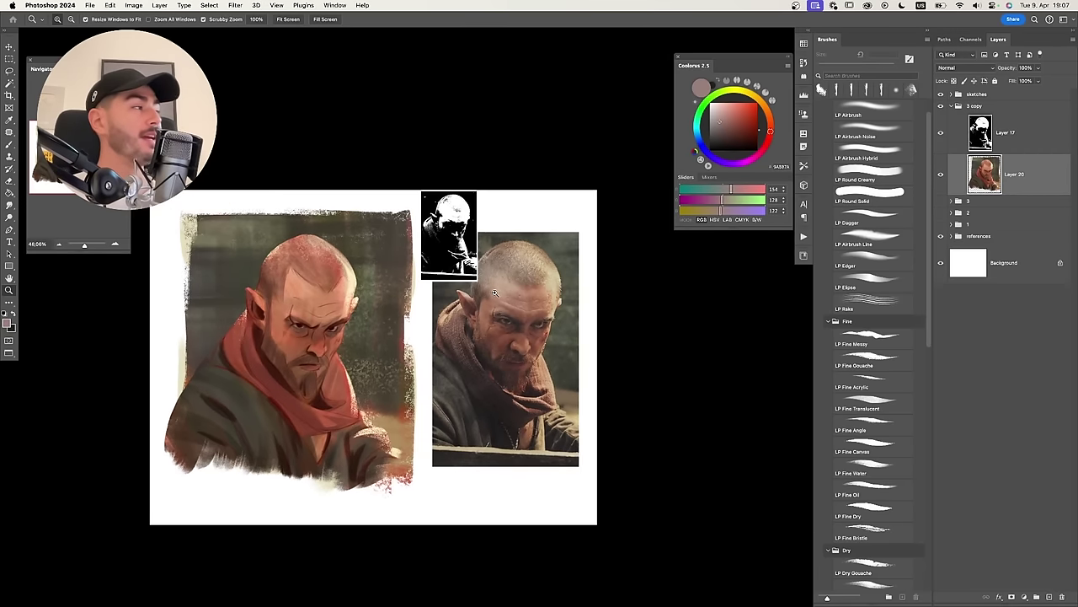
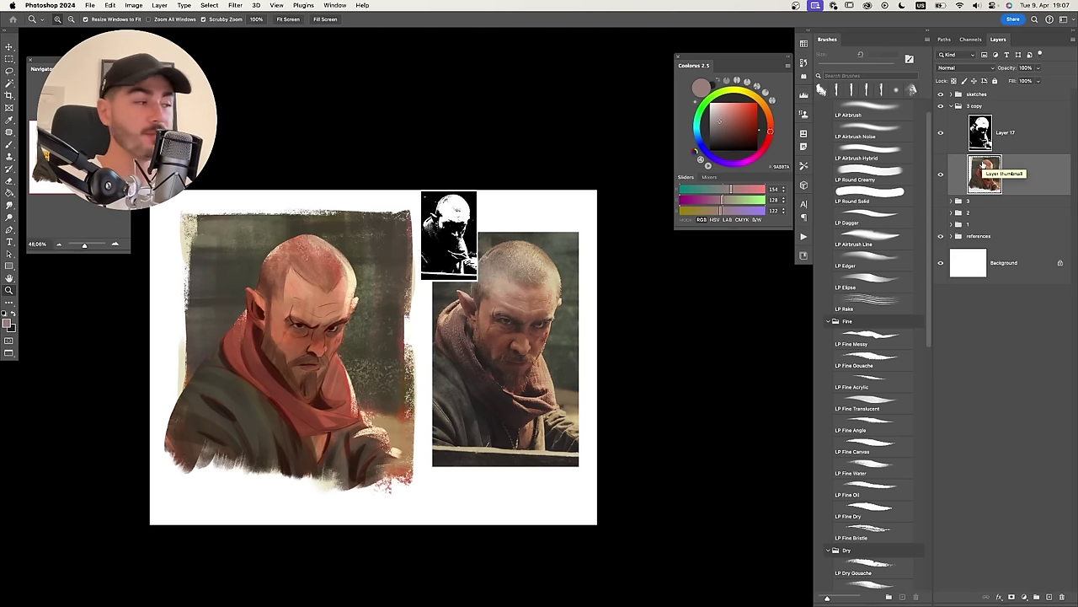
# Expand the Wet brush folder and add a new empty layer above the merged painting for brushwork.
pyautogui.scroll(-10, 921, 424)
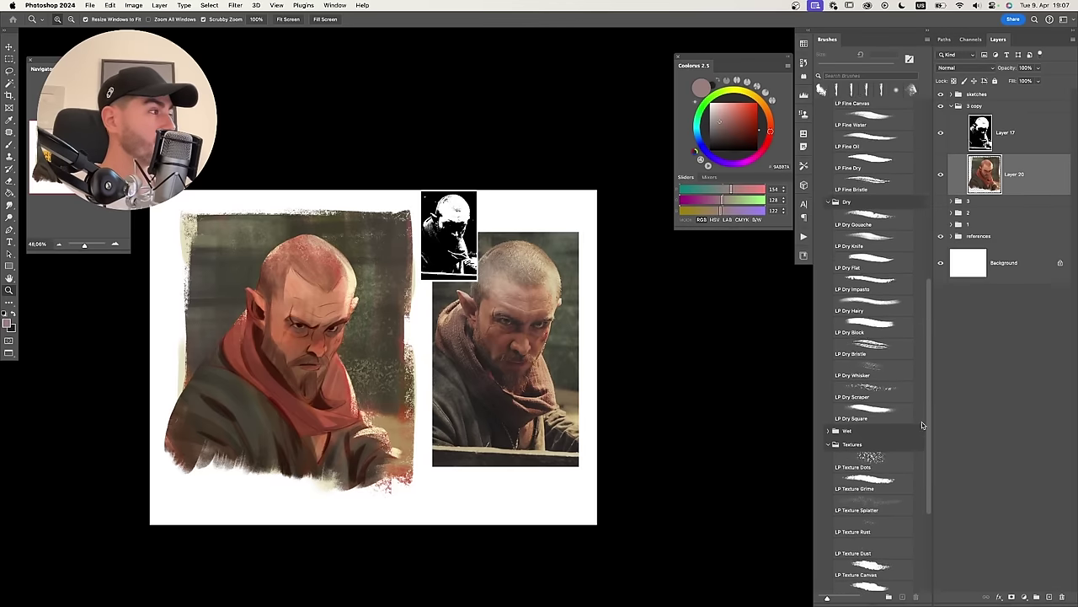
pyautogui.scroll(-6, 922, 425)
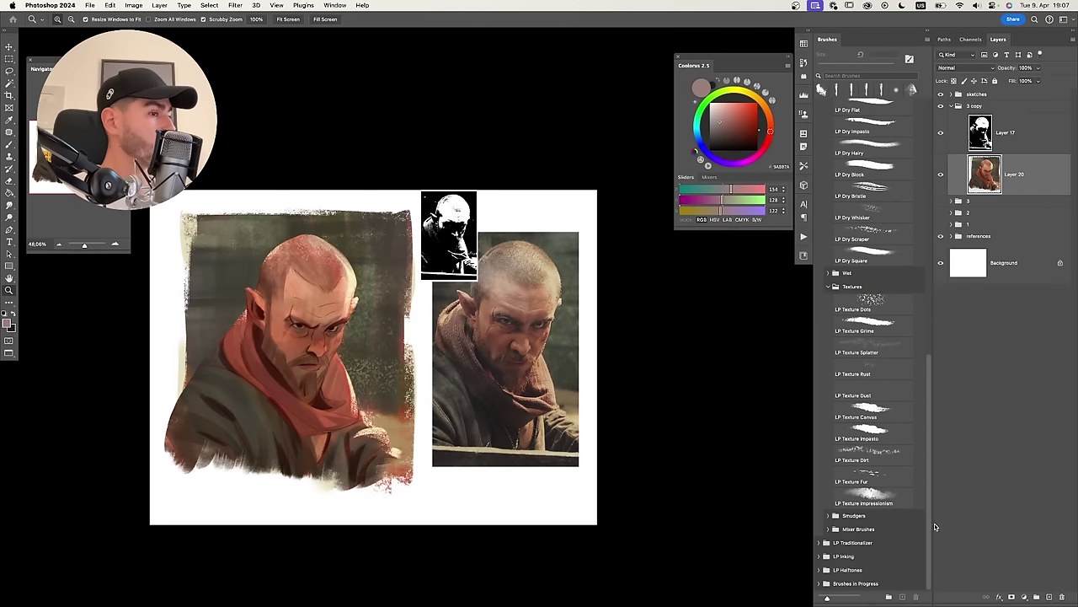
pyautogui.moveTo(935, 523)
pyautogui.mouseDown()
pyautogui.moveTo(933, 497)
pyautogui.moveTo(936, 509)
pyautogui.mouseUp()
pyautogui.click(829, 273)
pyautogui.moveTo(931, 361); pyautogui.dragTo(932, 388)
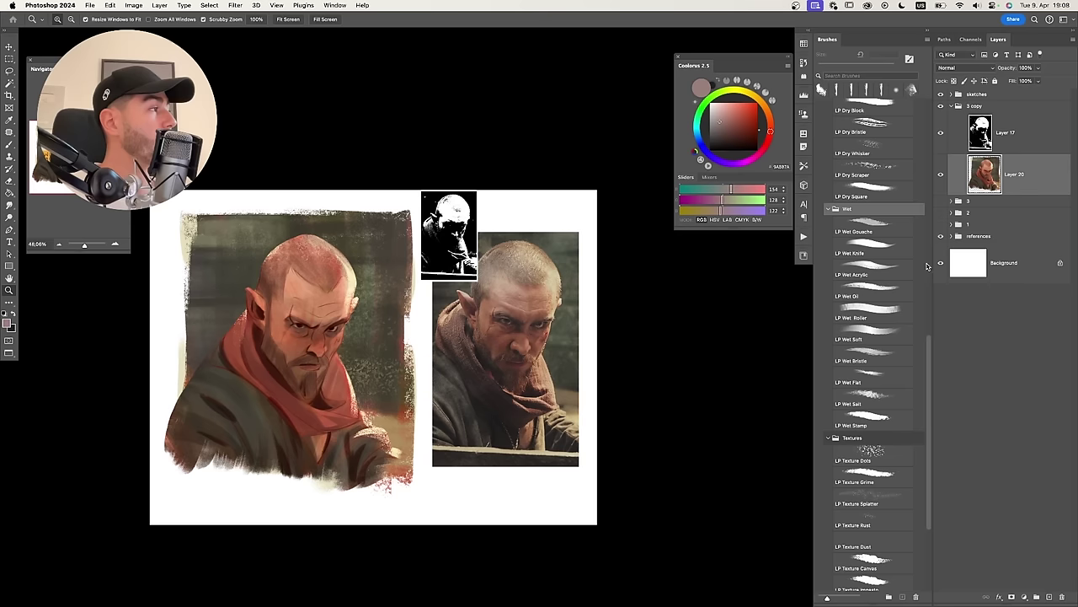
pyautogui.press('b')
pyautogui.press('super+shift+alt+n')
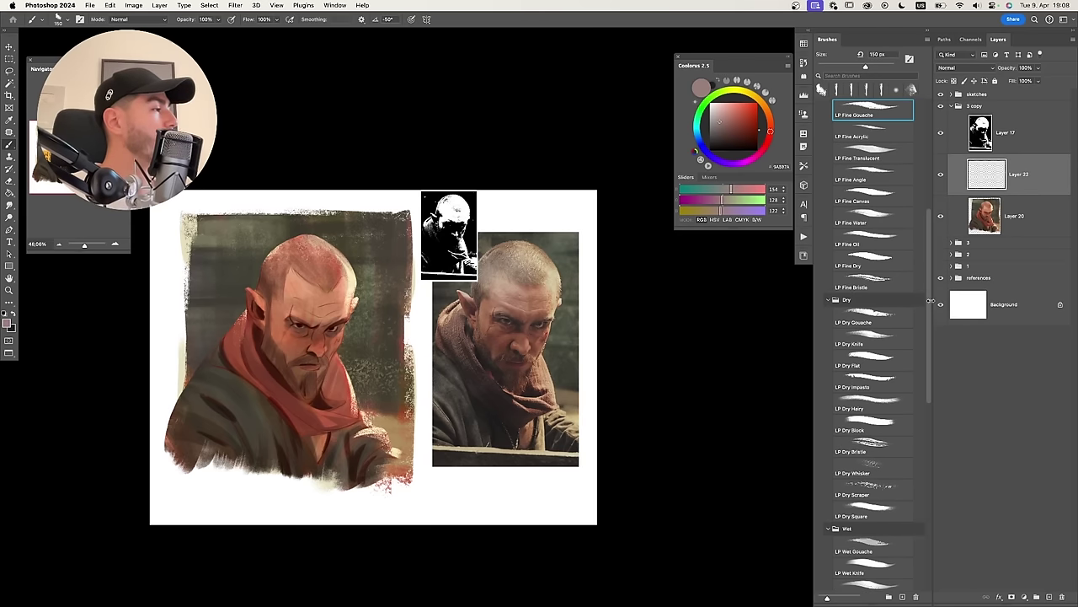
# Try an enlarged LP Wet Oil brush stroke on the portrait and undo it.
pyautogui.scroll(-8, 912, 410)
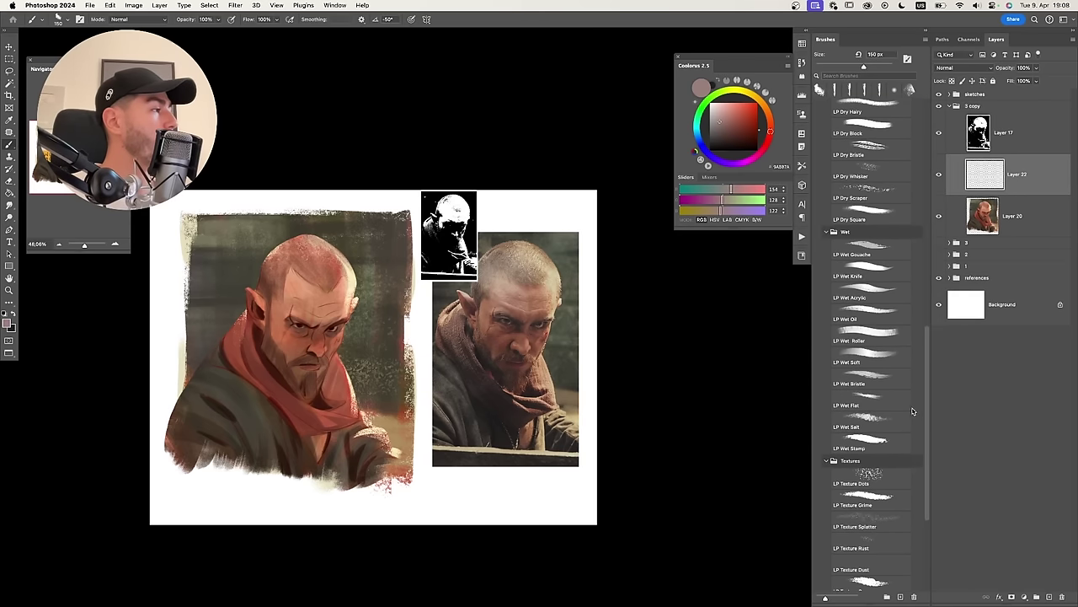
pyautogui.click(881, 315)
pyautogui.press(']')
pyautogui.press(']')
pyautogui.press(']')
pyautogui.moveTo(239, 327)
pyautogui.mouseDown()
pyautogui.moveTo(254, 369)
pyautogui.moveTo(263, 299)
pyautogui.moveTo(235, 350)
pyautogui.mouseUp()
pyautogui.press('super+z')
# Sample a dark red from the scarf, try LP Wet Oil strokes along it at 175 px, and undo them.
pyautogui.press('z')
pyautogui.press('b')
pyautogui.keyDown('alt'); pyautogui.click(241, 371); pyautogui.keyUp('alt')
pyautogui.press('super+z')
pyautogui.press('super+z')
pyautogui.moveTo(249, 308)
pyautogui.mouseDown()
pyautogui.moveTo(243, 358)
pyautogui.moveTo(236, 342)
pyautogui.moveTo(245, 379)
pyautogui.moveTo(222, 332)
pyautogui.moveTo(267, 396)
pyautogui.mouseUp()
pyautogui.press('super+z')
pyautogui.press('super+z')
pyautogui.press('super+z')
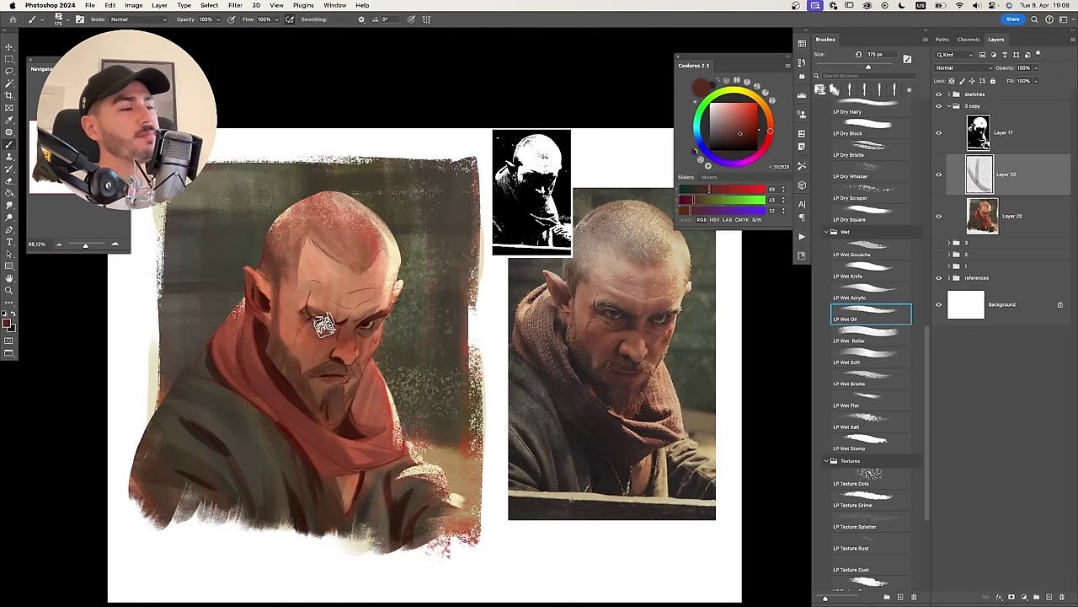
# Paint small dark shadow strokes around the pointed ear with the LP Dry Gouache brush in #2E0D07 at about 45 px.
pyautogui.scroll(6, 896, 262)
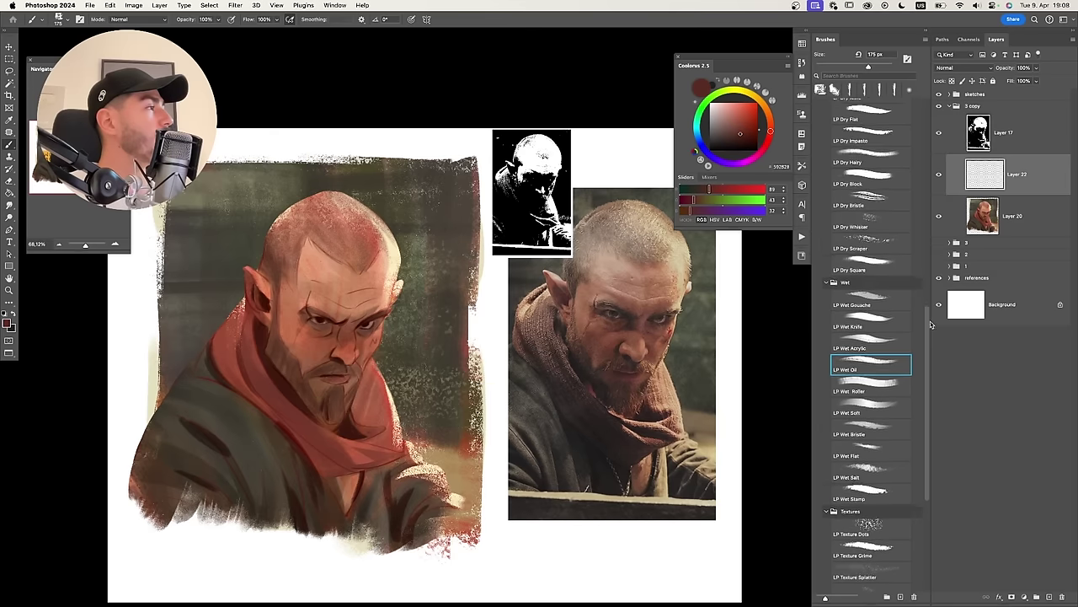
pyautogui.click(885, 250)
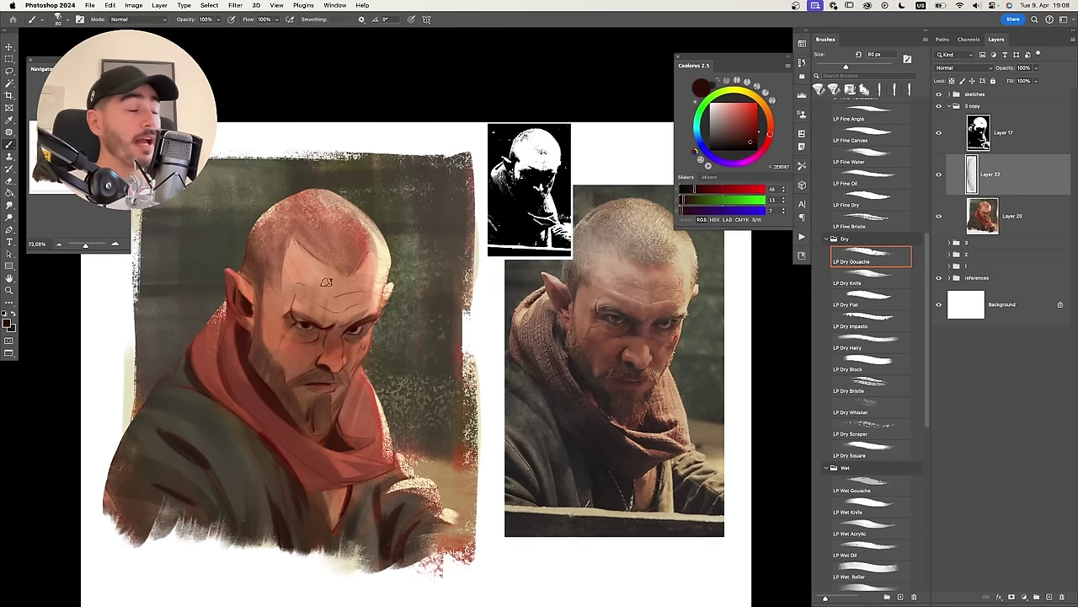
pyautogui.moveTo(336, 317)
pyautogui.mouseDown()
pyautogui.moveTo(373, 303)
pyautogui.moveTo(354, 298)
pyautogui.mouseUp()
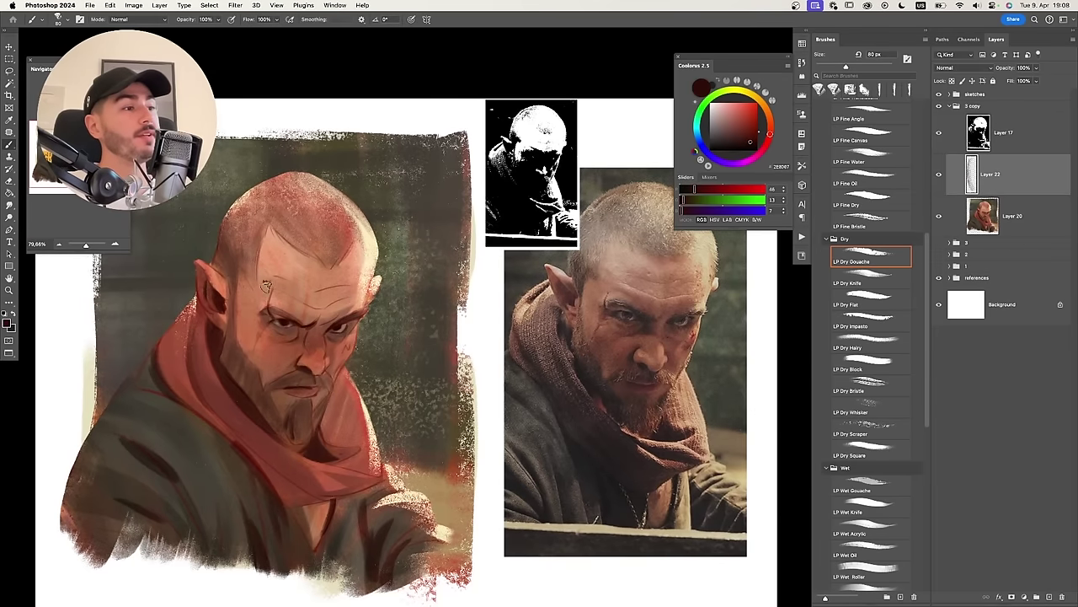
pyautogui.press('[')
pyautogui.press('[')
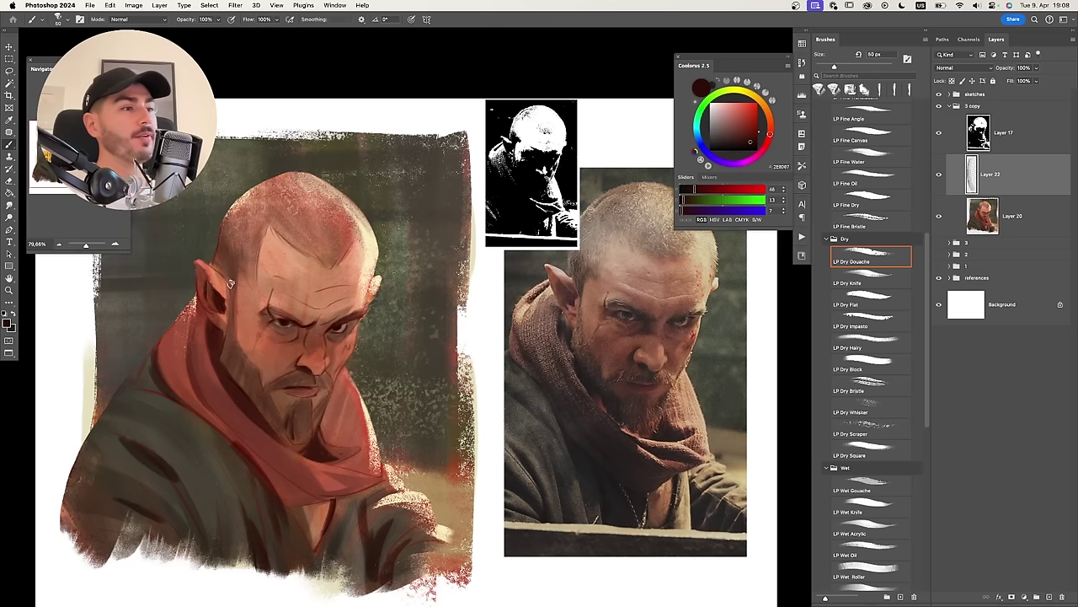
pyautogui.press(']')
pyautogui.moveTo(198, 265); pyautogui.dragTo(205, 280)
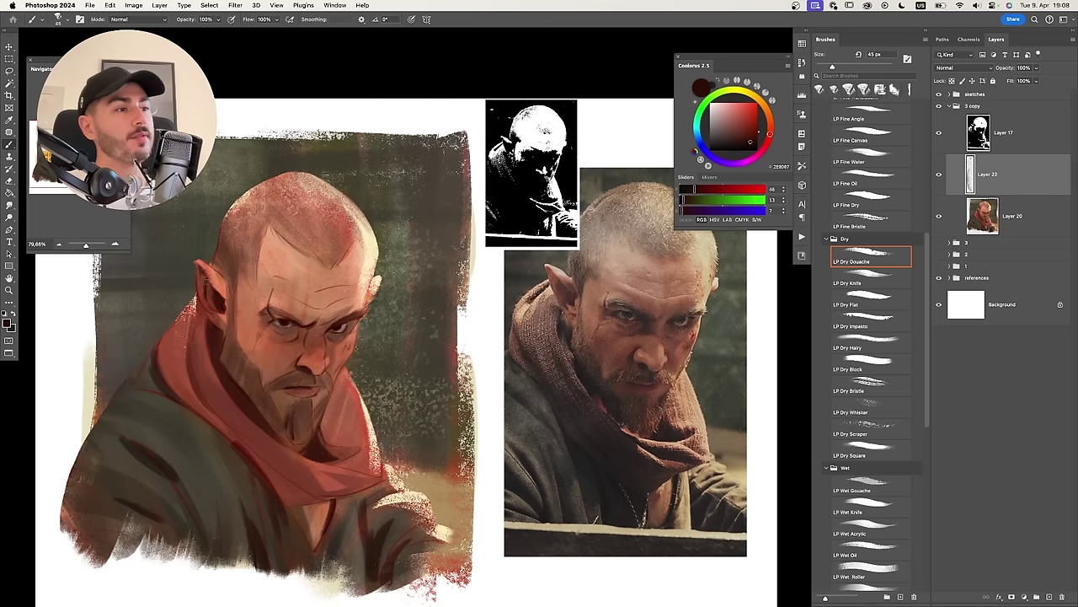
pyautogui.moveTo(221, 302); pyautogui.dragTo(214, 288)
# Blend the shading between the ear and temple with sampled reddish browns, including #341C17 at 70 px.
pyautogui.keyDown('alt'); pyautogui.click(205, 293); pyautogui.keyUp('alt')
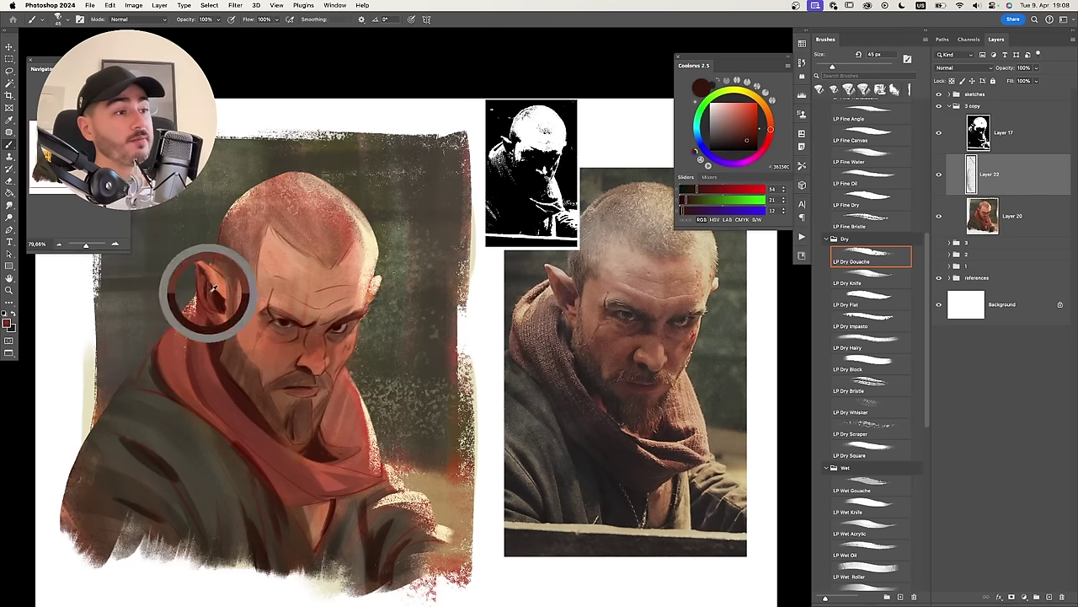
pyautogui.press(']')
pyautogui.press(']')
pyautogui.press(']')
pyautogui.press(']')
pyautogui.press(']')
pyautogui.moveTo(217, 251); pyautogui.dragTo(229, 282)
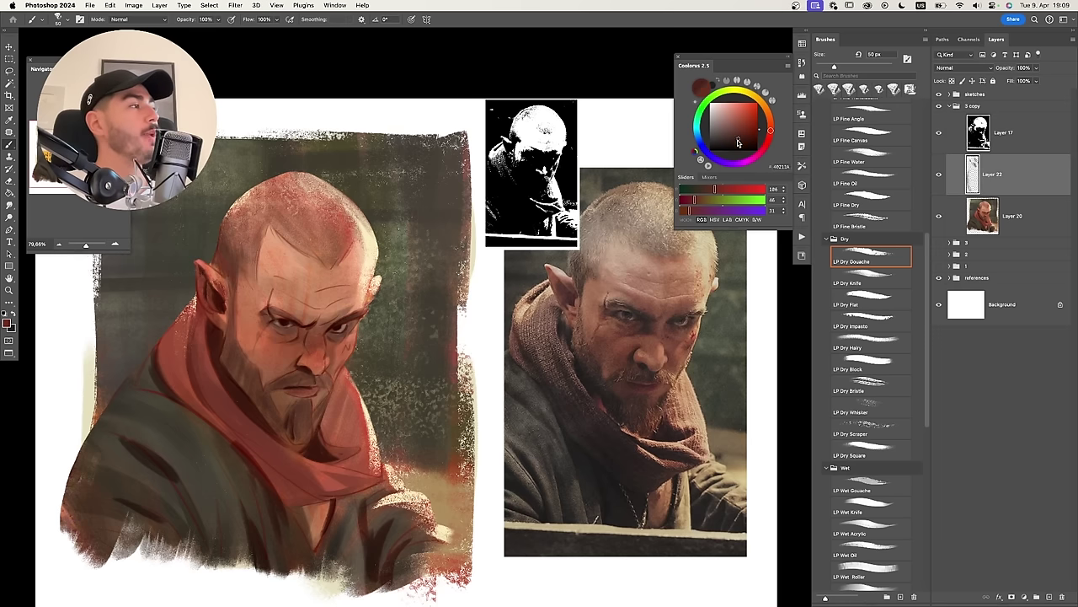
pyautogui.keyDown('alt'); pyautogui.click(240, 291); pyautogui.keyUp('alt')
pyautogui.press(']')
pyautogui.moveTo(230, 276); pyautogui.dragTo(234, 289)
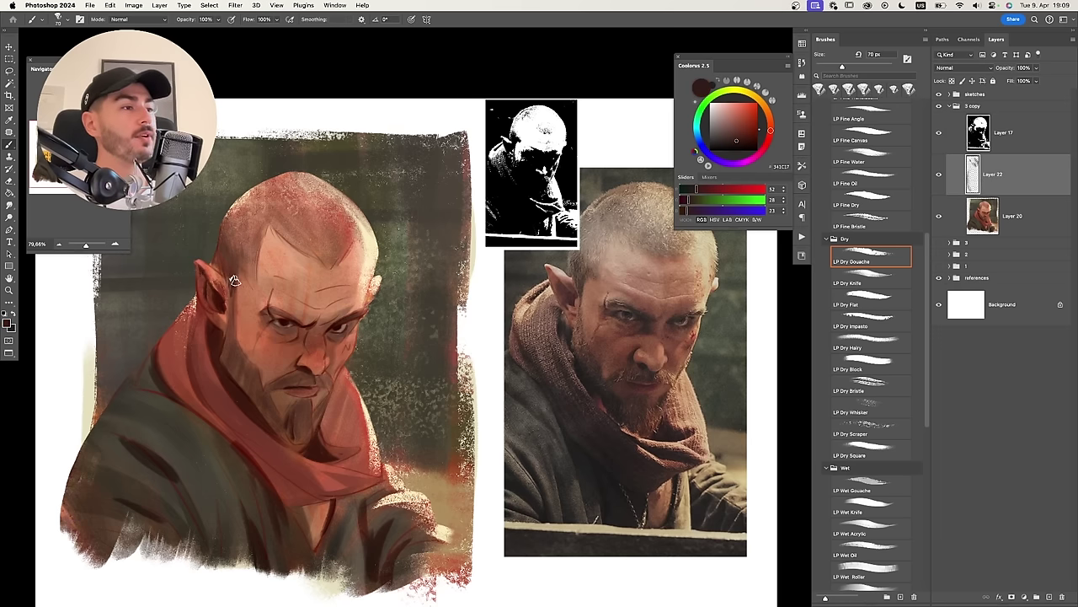
# Darken the brow area above the eyes with small LP Dry Gouache strokes in #341C17, down to 50 px.
pyautogui.moveTo(387, 313); pyautogui.dragTo(369, 316)
pyautogui.moveTo(291, 346); pyautogui.dragTo(254, 330)
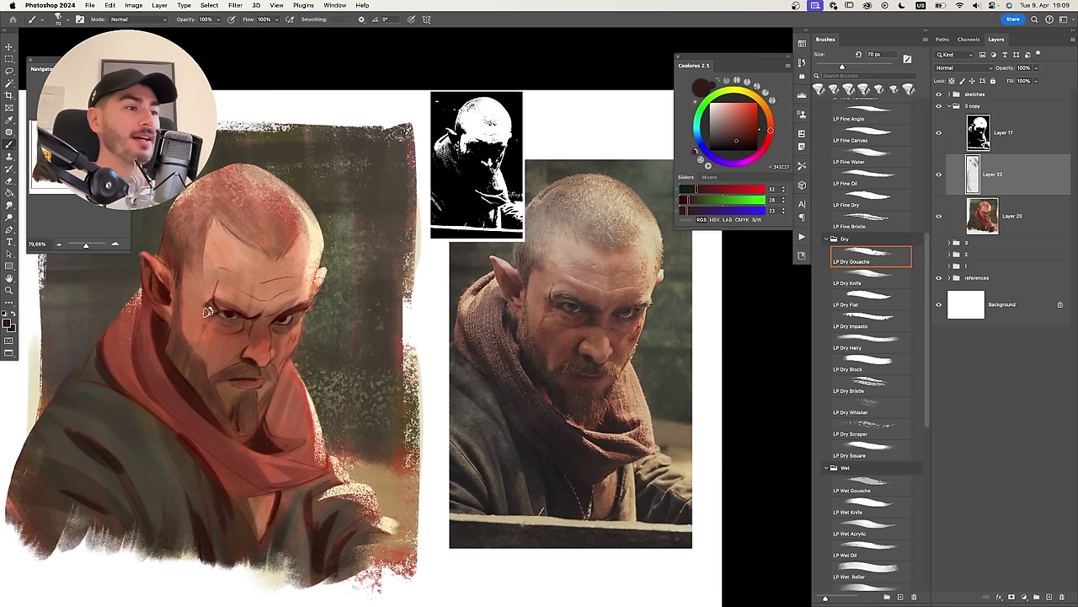
pyautogui.press('[')
pyautogui.moveTo(204, 302)
pyautogui.mouseDown()
pyautogui.moveTo(238, 297)
pyautogui.moveTo(252, 310)
pyautogui.moveTo(229, 293)
pyautogui.moveTo(266, 297)
pyautogui.mouseUp()
pyautogui.hscroll(-1, 234, 291)
pyautogui.scroll(-1, 233, 291)
pyautogui.press('super+z')
pyautogui.press('[')
pyautogui.press('[')
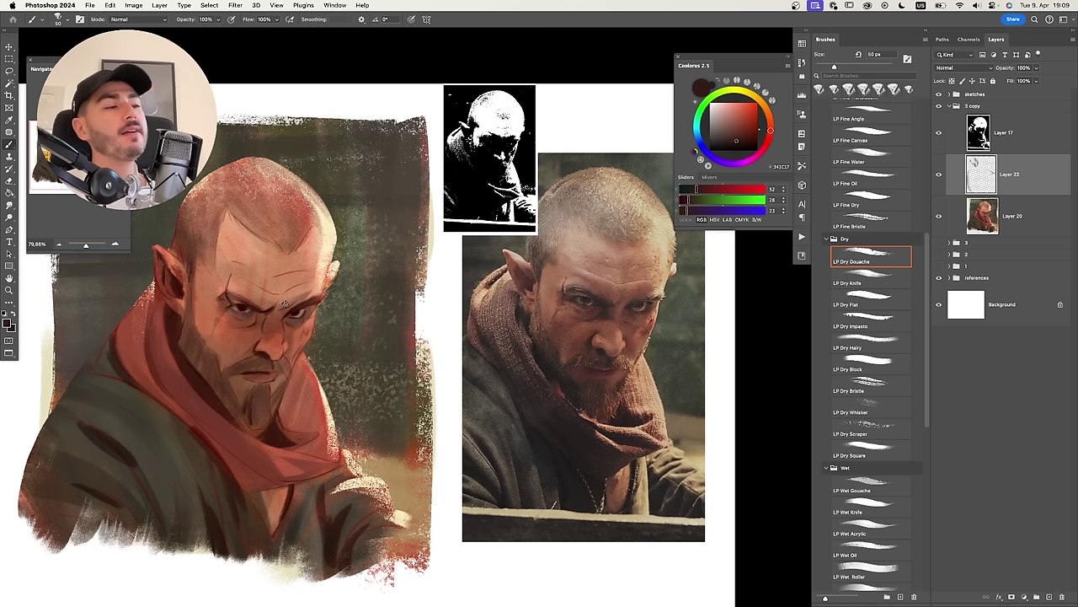
# Sample the cheek's skin tone, darken it to #814E2F, and shade the cheek above the beard with a brush of 100 to 150 px.
pyautogui.keyDown('alt'); pyautogui.click(220, 335); pyautogui.keyUp('alt')
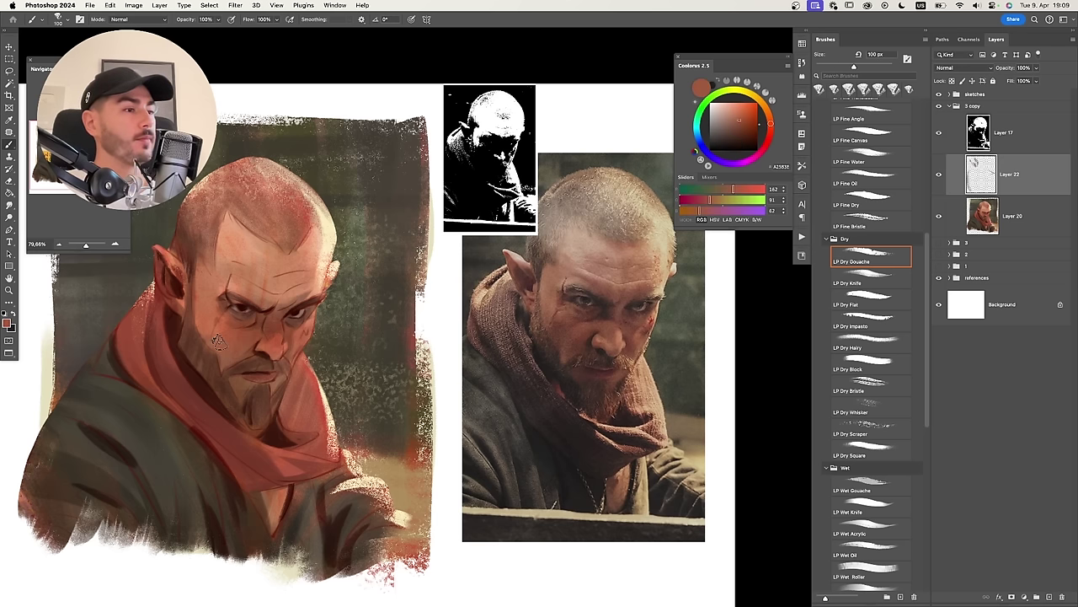
pyautogui.keyDown('alt'); pyautogui.click(228, 337); pyautogui.keyUp('alt')
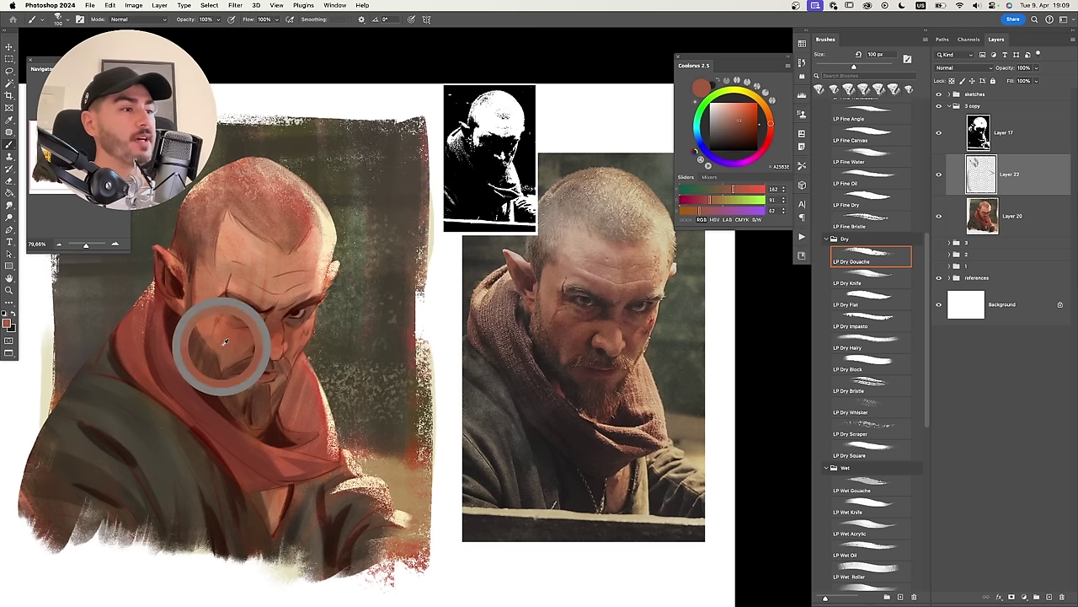
pyautogui.click(740, 128)
pyautogui.press('super+z')
pyautogui.moveTo(223, 332); pyautogui.dragTo(219, 354)
pyautogui.press('[')
pyautogui.press('[')
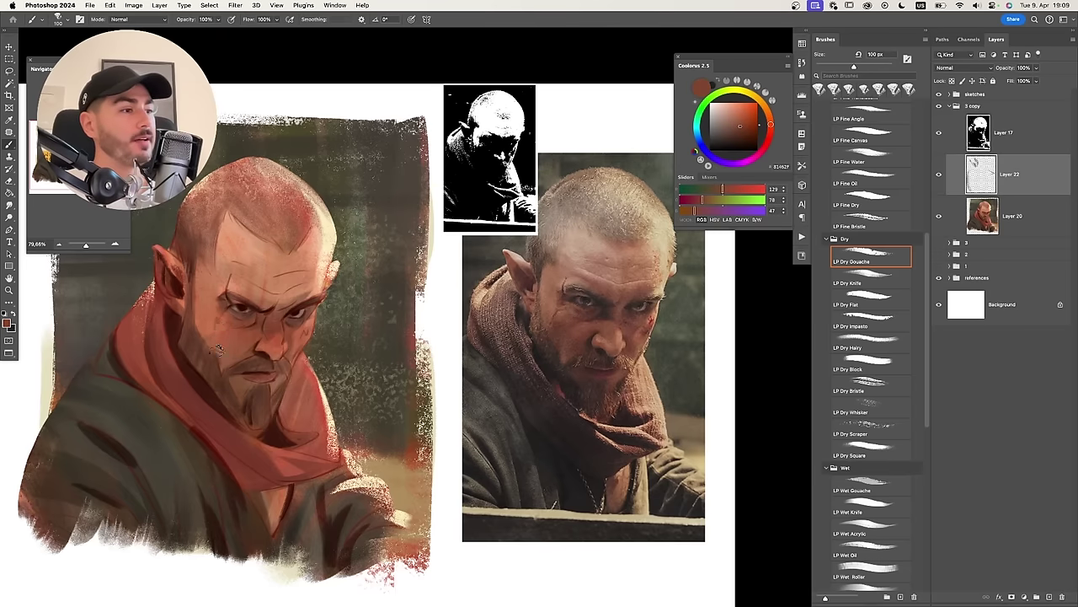
pyautogui.press(']')
pyautogui.press(']')
pyautogui.press(']')
pyautogui.press(']')
pyautogui.press(']')
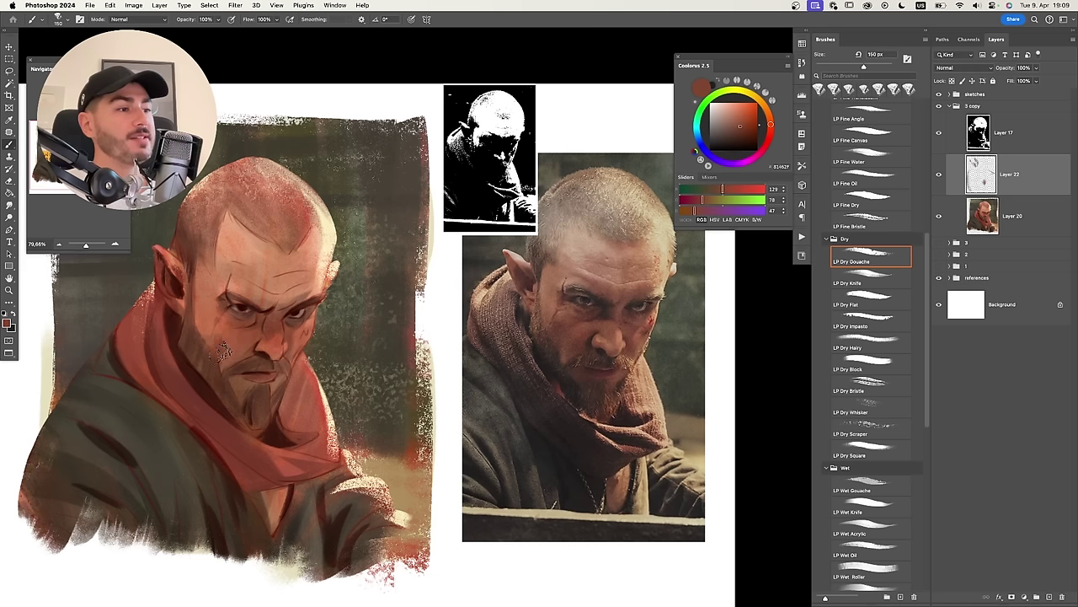
# Choose a lighter warm skin tone and blend the cheek and eye area with the brush at 100 px.
pyautogui.click(745, 125)
pyautogui.press('[')
pyautogui.press('[')
pyautogui.press('[')
pyautogui.press('[')
pyautogui.press('[')
pyautogui.keyDown('alt'); pyautogui.click(272, 318); pyautogui.keyUp('alt')
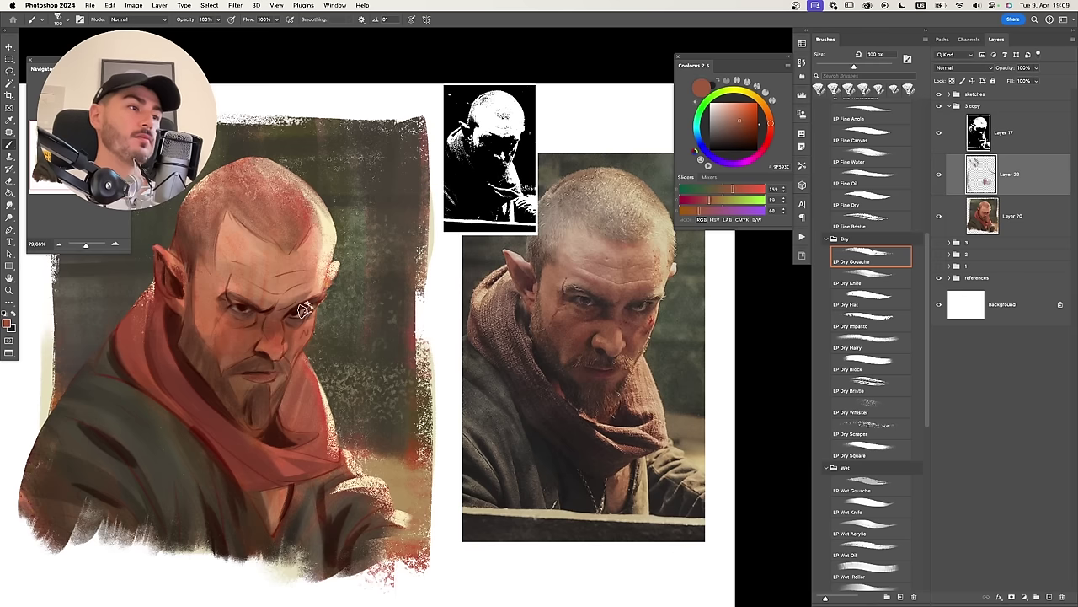
# Paint a near-black brown shadow along the jaw and beard edge beside the scarf at 150 px, undoing unsatisfactory strokes.
pyautogui.keyDown('alt'); pyautogui.click(207, 369); pyautogui.keyUp('alt')
pyautogui.press(']')
pyautogui.press(']')
pyautogui.moveTo(189, 326); pyautogui.dragTo(195, 363)
pyautogui.press('super+z')
pyautogui.keyDown('alt'); pyautogui.click(205, 358); pyautogui.keyUp('alt')
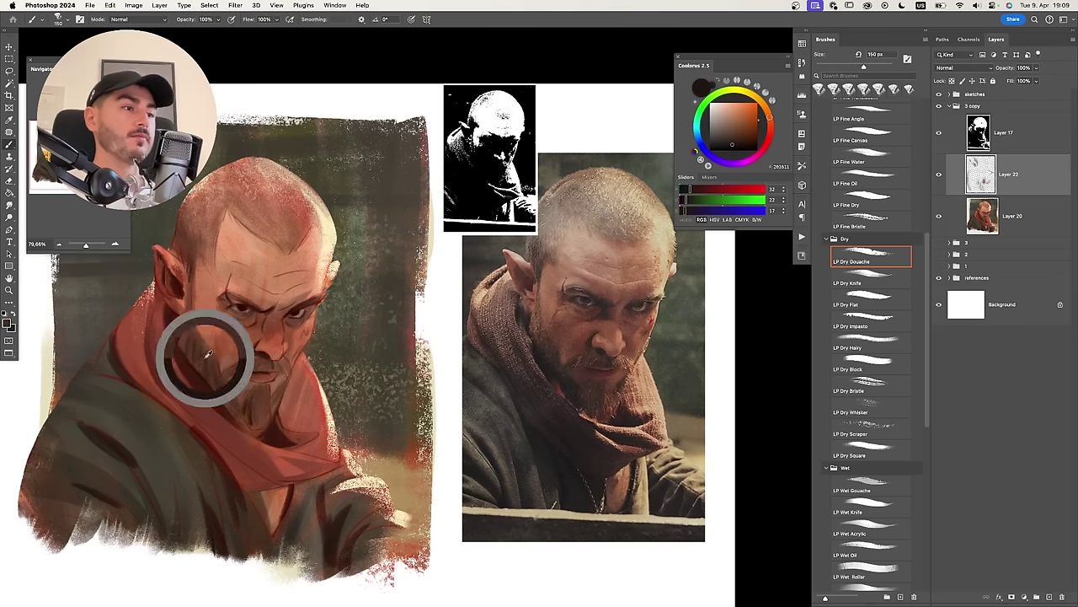
pyautogui.press('super+z')
pyautogui.moveTo(184, 326); pyautogui.dragTo(206, 396)
pyautogui.keyDown('alt'); pyautogui.click(200, 375); pyautogui.keyUp('alt')
# Deepen the shadow between the jaw and the scarf with near-black LP Dry Gouache strokes at 80 to 100 px.
pyautogui.press('[')
pyautogui.press('[')
pyautogui.press('[')
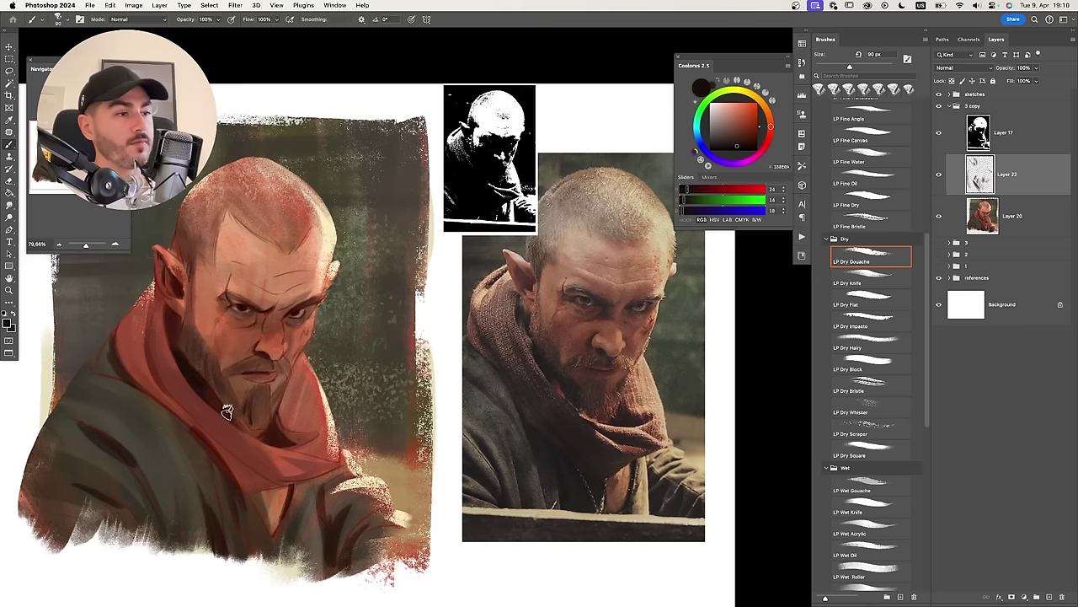
pyautogui.press('[')
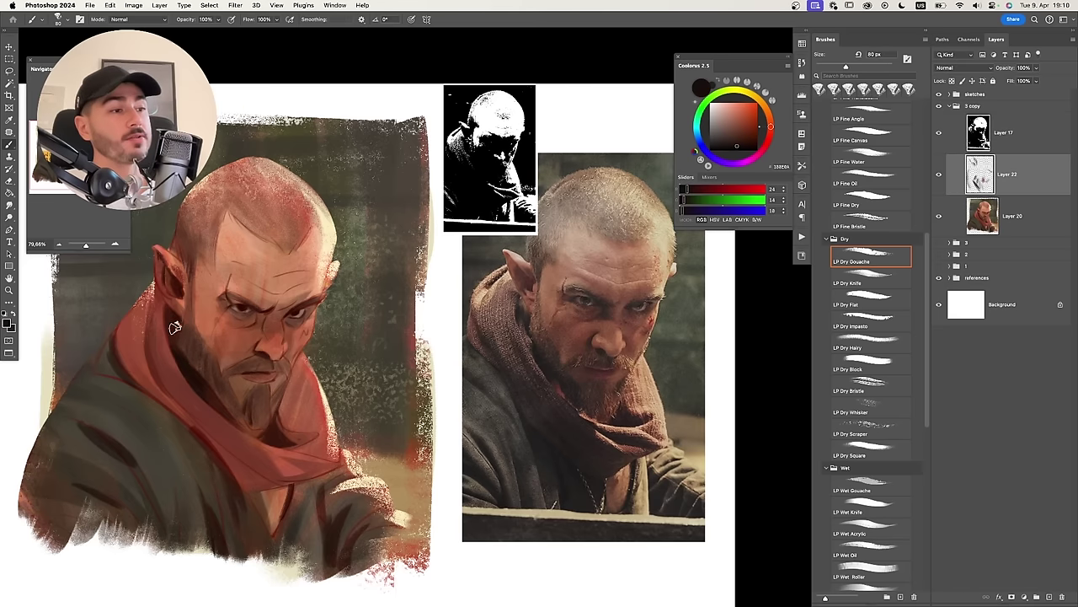
pyautogui.press(']')
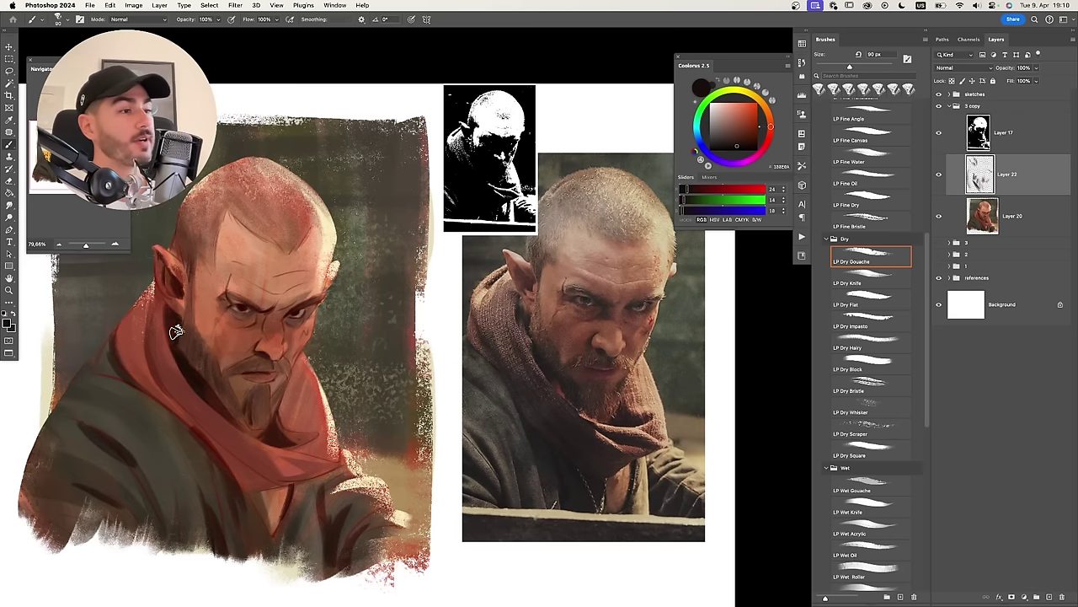
pyautogui.press(']')
# Switch to the LP Wet Oil brush and blend the sideburn and jaw edge in dark brown #422D21 at 80 to 150 px.
pyautogui.scroll(-5, 907, 395)
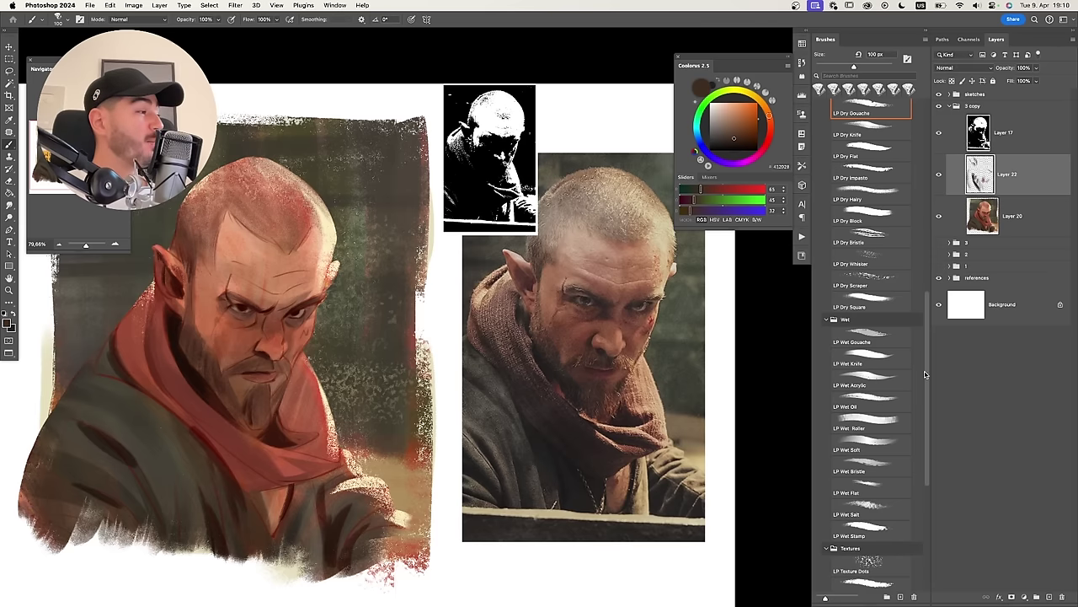
pyautogui.scroll(-1, 910, 372)
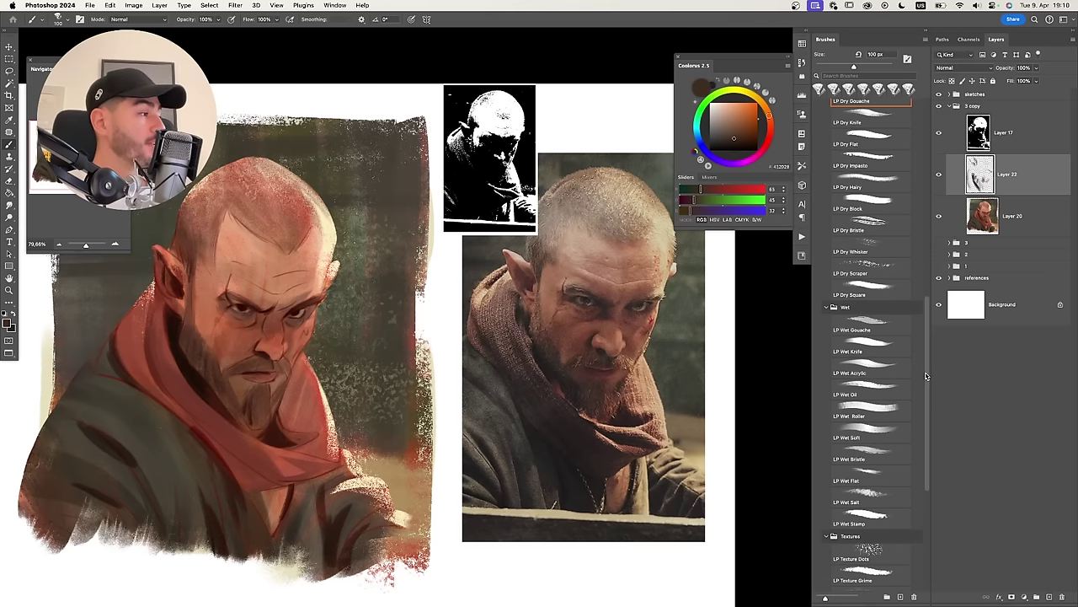
pyautogui.click(889, 380)
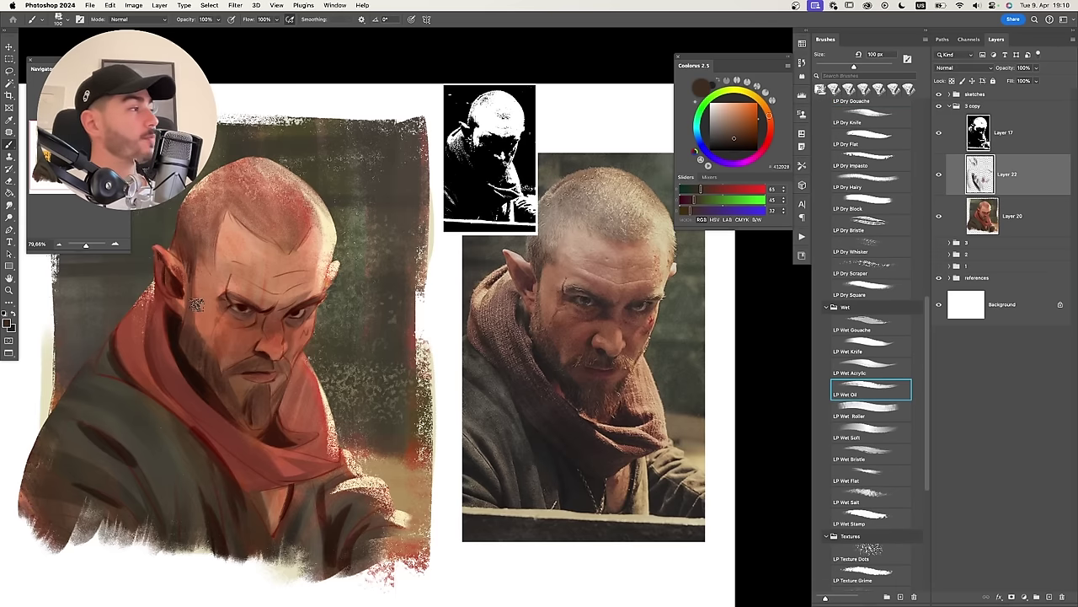
pyautogui.press('[')
pyautogui.press('[')
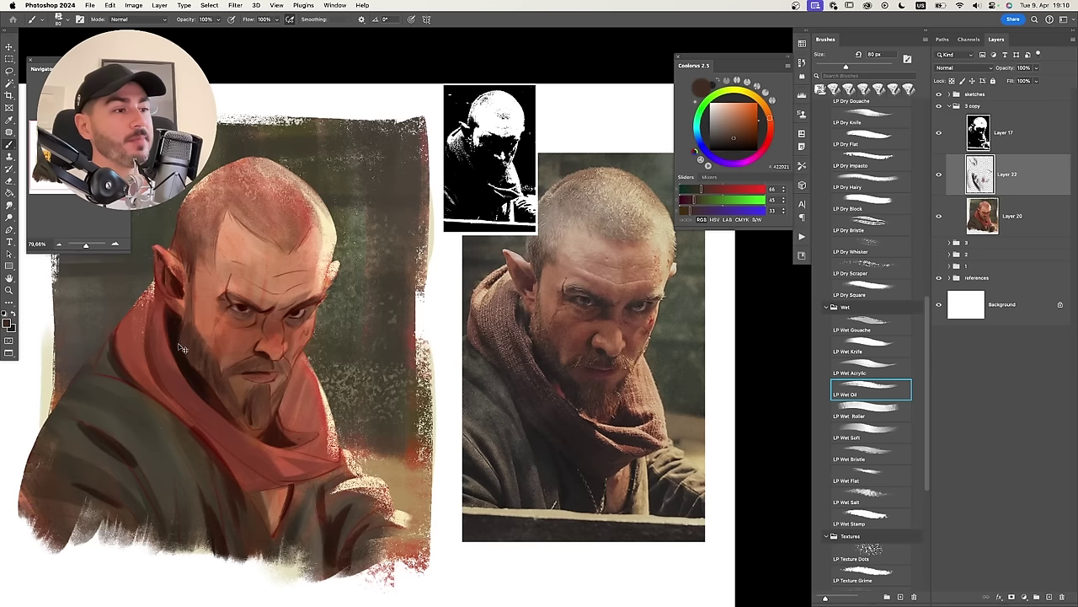
pyautogui.press(']')
pyautogui.press(']')
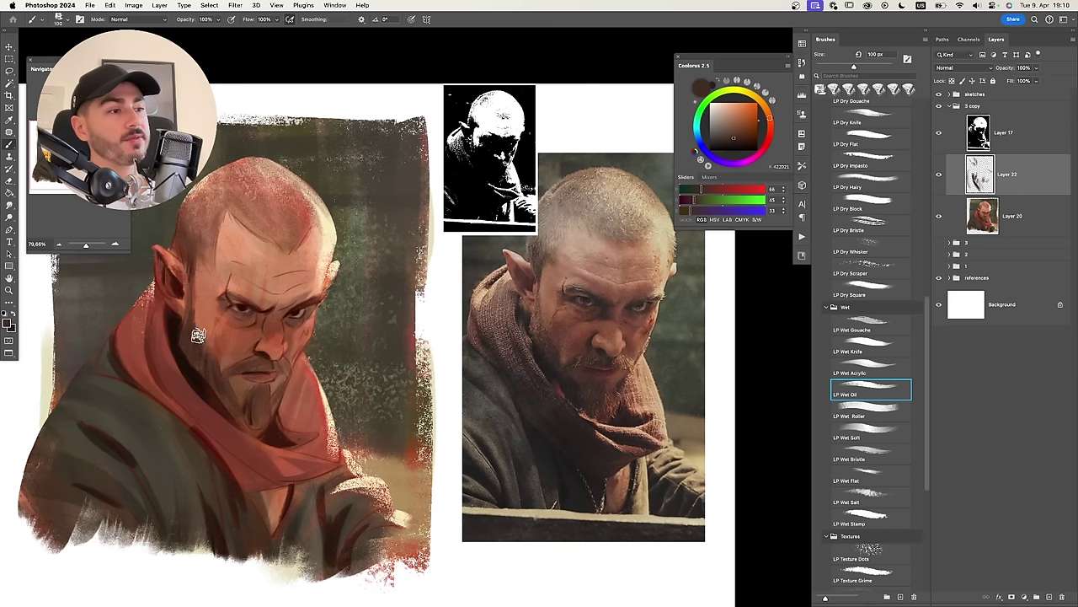
pyautogui.press(']')
pyautogui.press(']')
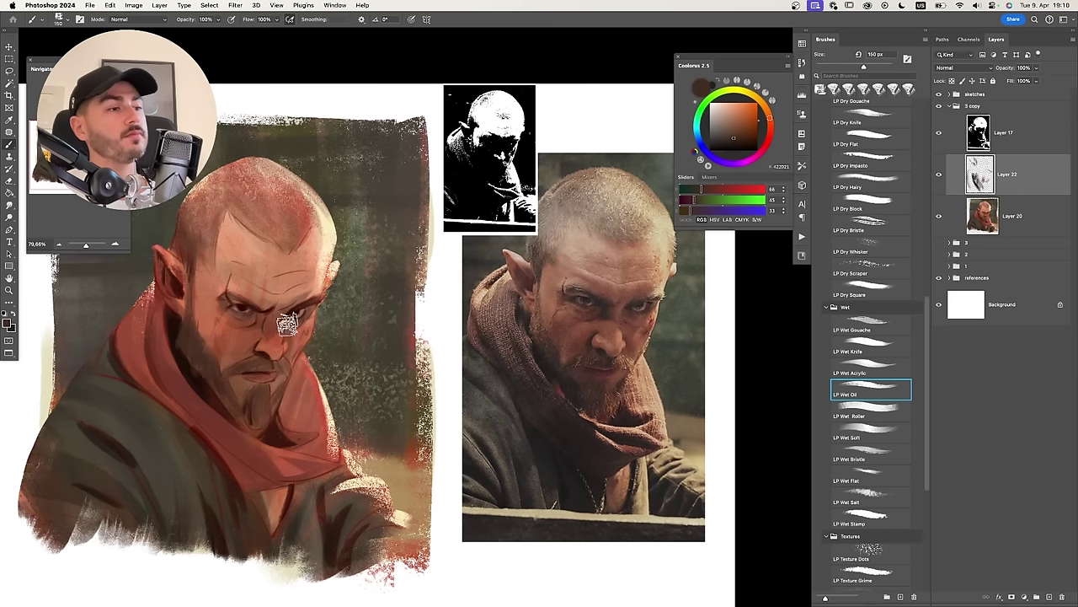
# Sample dark browns from the beard and soften its transition along the cheek and jaw with LP Wet Oil around 125 px.
pyautogui.keyDown('alt'); pyautogui.click(212, 356); pyautogui.keyUp('alt')
pyautogui.press('[')
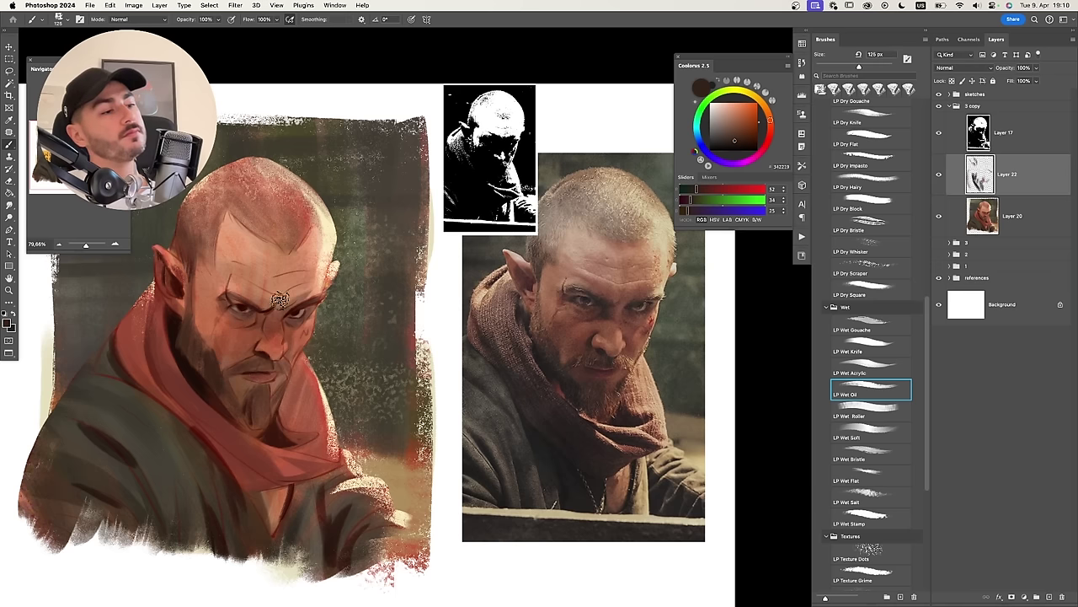
pyautogui.keyDown('alt'); pyautogui.click(212, 353); pyautogui.keyUp('alt')
pyautogui.press('[')
pyautogui.moveTo(179, 342); pyautogui.dragTo(222, 390)
pyautogui.keyDown('alt'); pyautogui.click(196, 370); pyautogui.keyUp('alt')
pyautogui.press(']')
pyautogui.keyDown('alt'); pyautogui.click(213, 374); pyautogui.keyUp('alt')
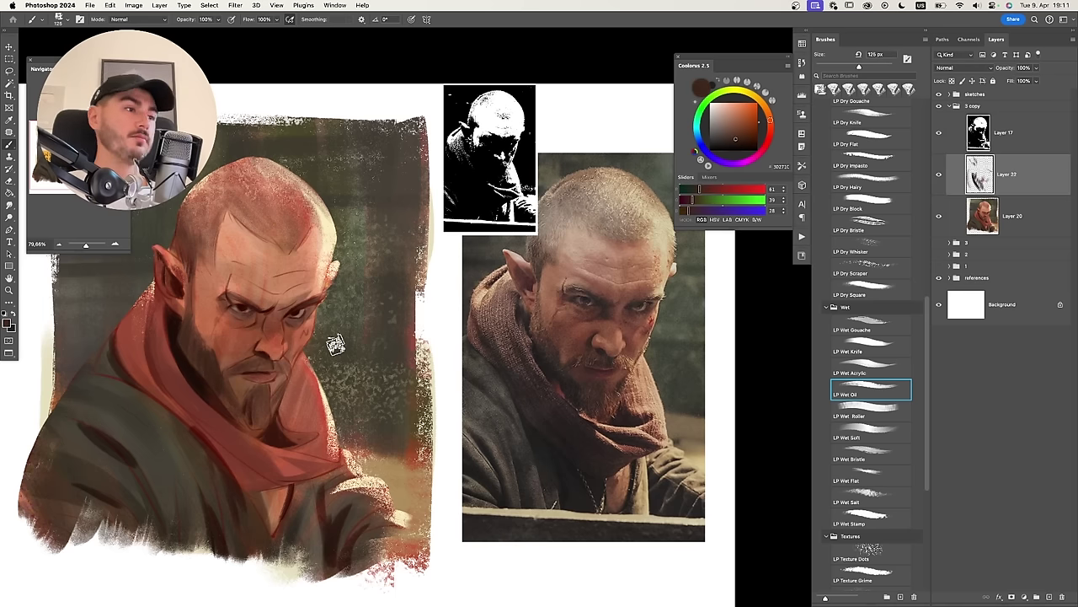
# Sample the dark tone around the eye and darken the eye area with small strokes from 40 px, undoing a stray stroke.
pyautogui.keyDown('alt'); pyautogui.click(298, 314); pyautogui.keyUp('alt')
pyautogui.press('[')
pyautogui.press('[')
pyautogui.press('[')
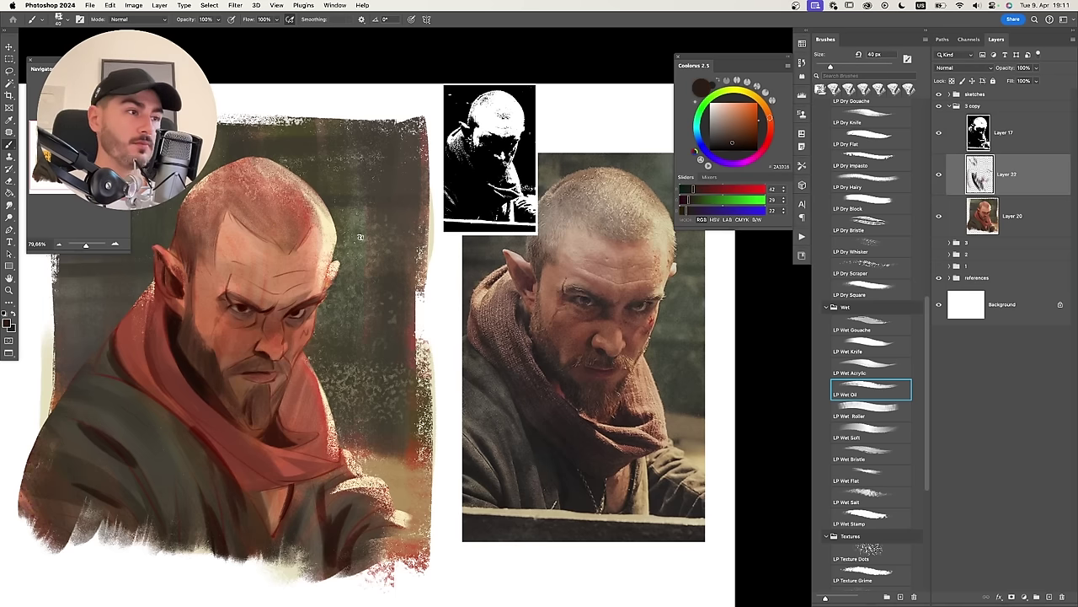
pyautogui.click(360, 237)
pyautogui.press('super+z')
pyautogui.keyDown('alt'); pyautogui.click(297, 315); pyautogui.keyUp('alt')
pyautogui.press(']')
pyautogui.click(358, 289)
# Sample warm mid-brown skin tones and blend the nose bridge and cheeks with LP Wet Oil at 100 px.
pyautogui.keyDown('alt'); pyautogui.click(263, 319); pyautogui.keyUp('alt')
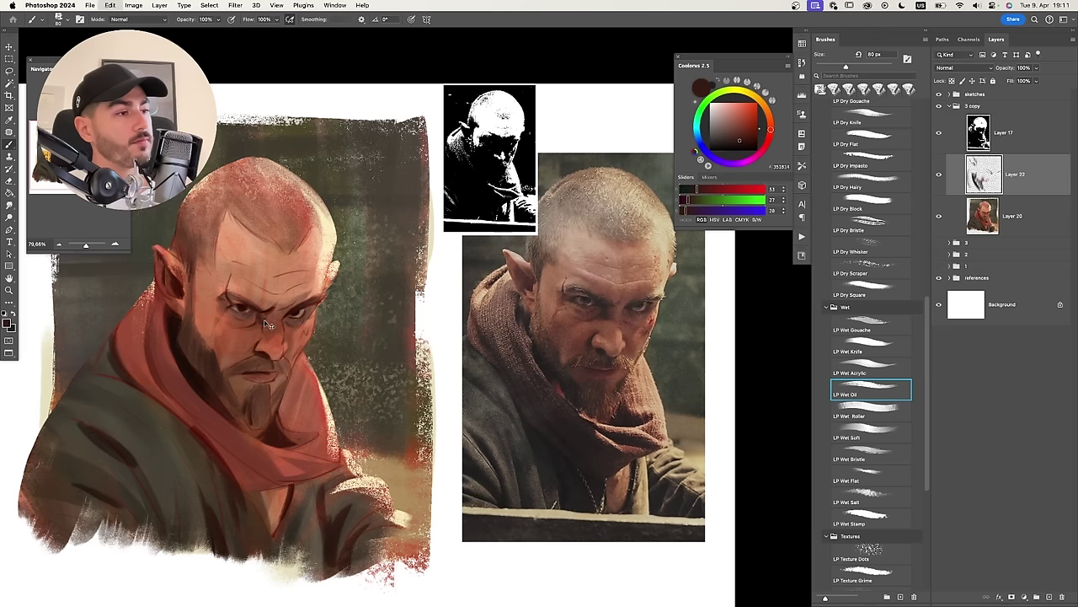
pyautogui.press(']')
pyautogui.press(']')
pyautogui.keyDown('alt'); pyautogui.click(314, 278); pyautogui.keyUp('alt')
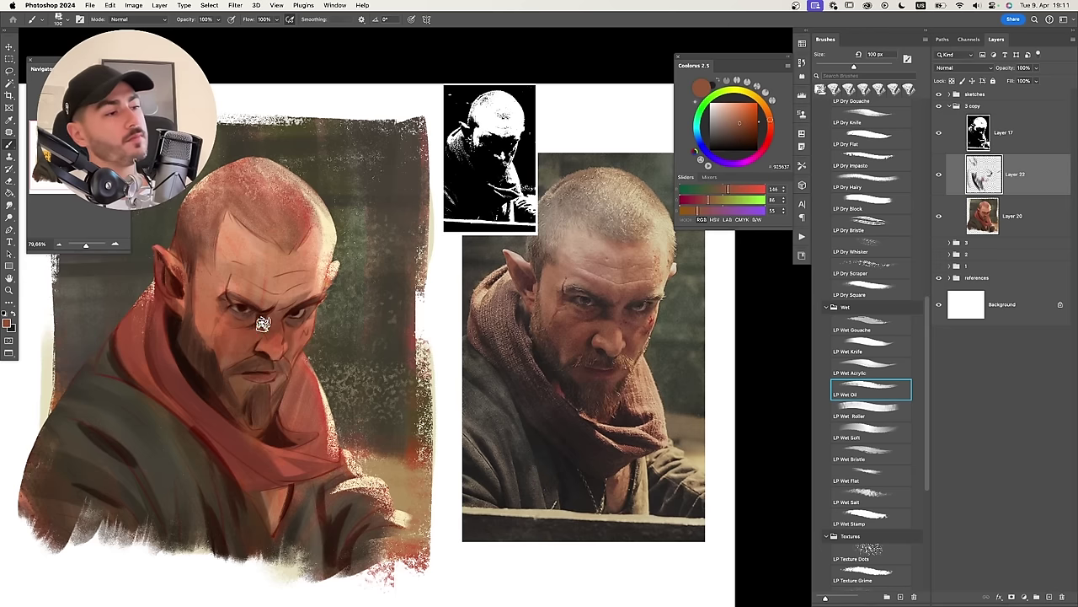
pyautogui.keyDown('alt'); pyautogui.click(226, 434); pyautogui.keyUp('alt')
pyautogui.press(']')
pyautogui.press(']')
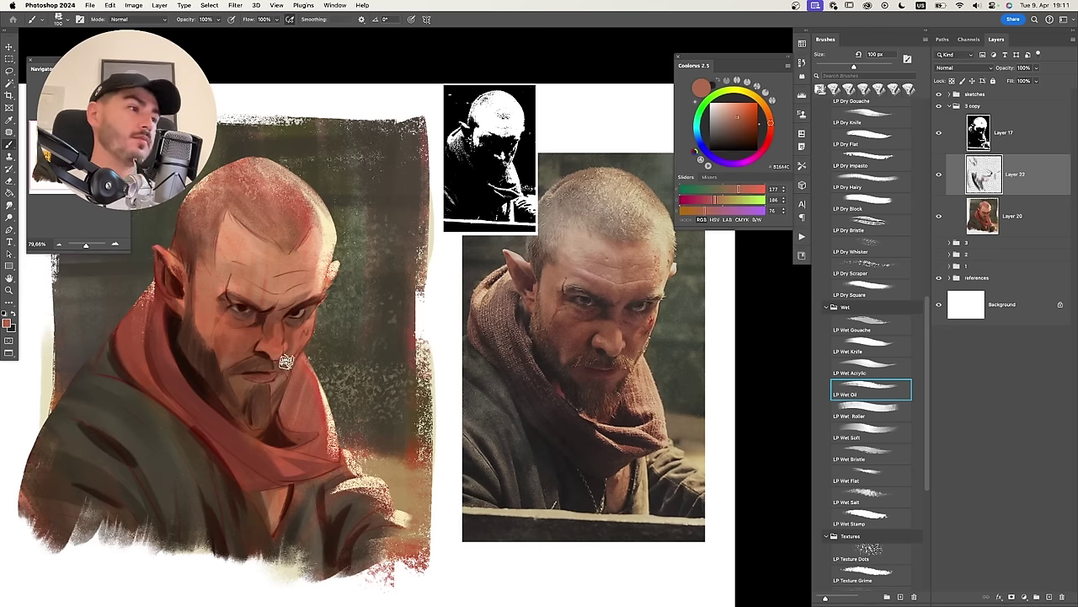
# Sample a reddish brown from the side of the nose and refine the nose shading with the brush at 70 px.
pyautogui.keyDown('alt'); pyautogui.click(278, 328); pyautogui.keyUp('alt')
pyautogui.press('[')
pyautogui.press('[')
pyautogui.press('[')
pyautogui.press('[')
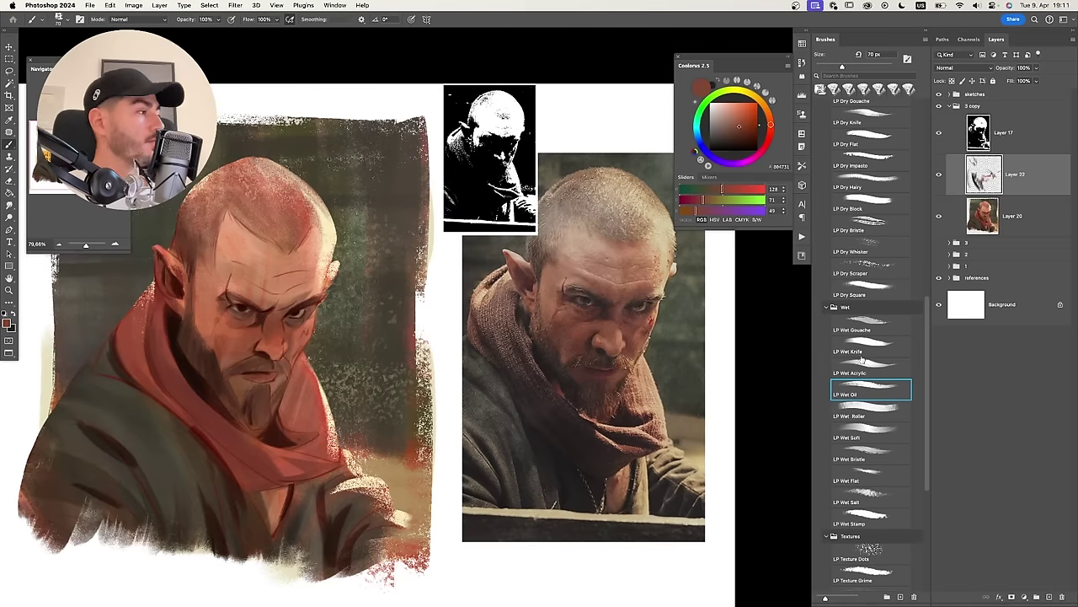
# Try LP Wet Knife, switch to LP Dry Knife, and sharpen the eye and brow shadows in dark red-brown at 70 to 90 px.
pyautogui.click(861, 354)
pyautogui.keyDown('alt'); pyautogui.click(245, 341); pyautogui.keyUp('alt')
pyautogui.keyDown('alt'); pyautogui.click(240, 345); pyautogui.keyUp('alt')
pyautogui.press('super+F2')
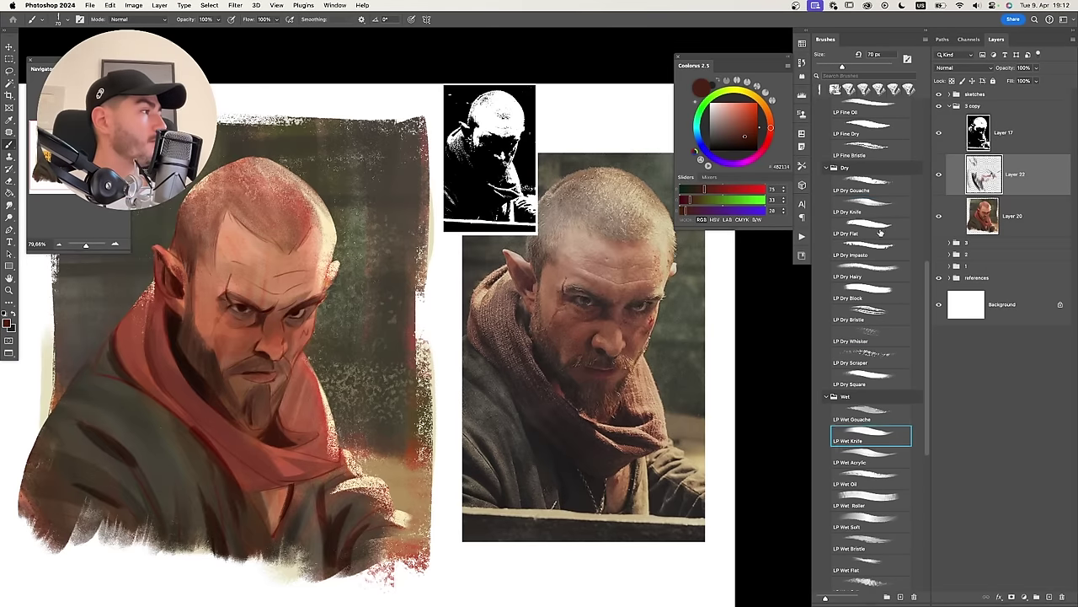
pyautogui.press(']')
pyautogui.press(']')
pyautogui.press(']')
pyautogui.press(']')
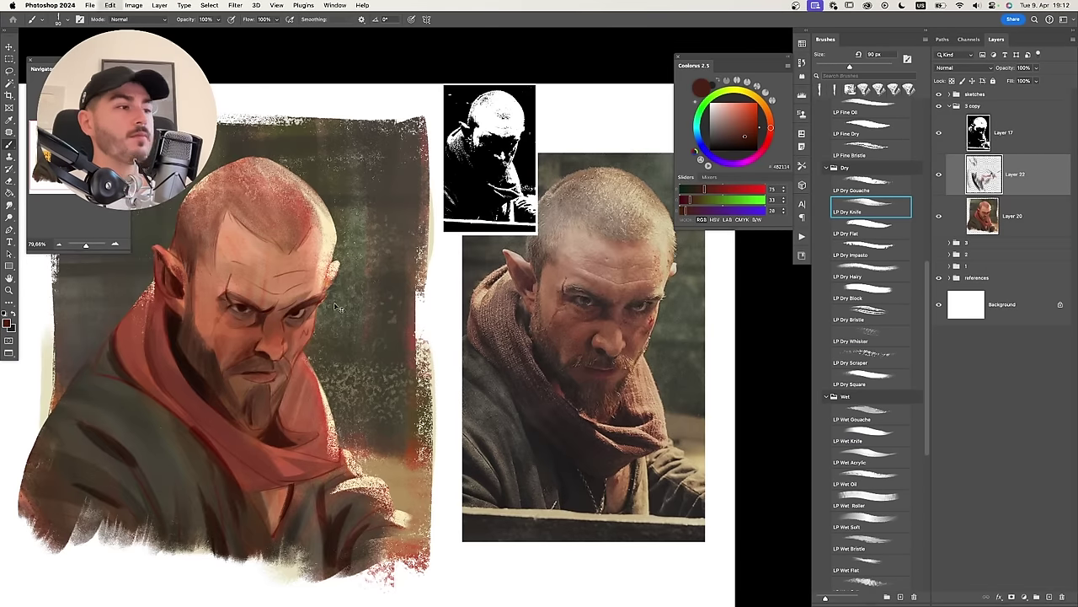
# Sample skin tones from the cheek and forehead and repaint the forehead and temple planes with LP Dry Knife up to 175 px.
pyautogui.keyDown('alt'); pyautogui.click(216, 343); pyautogui.keyUp('alt')
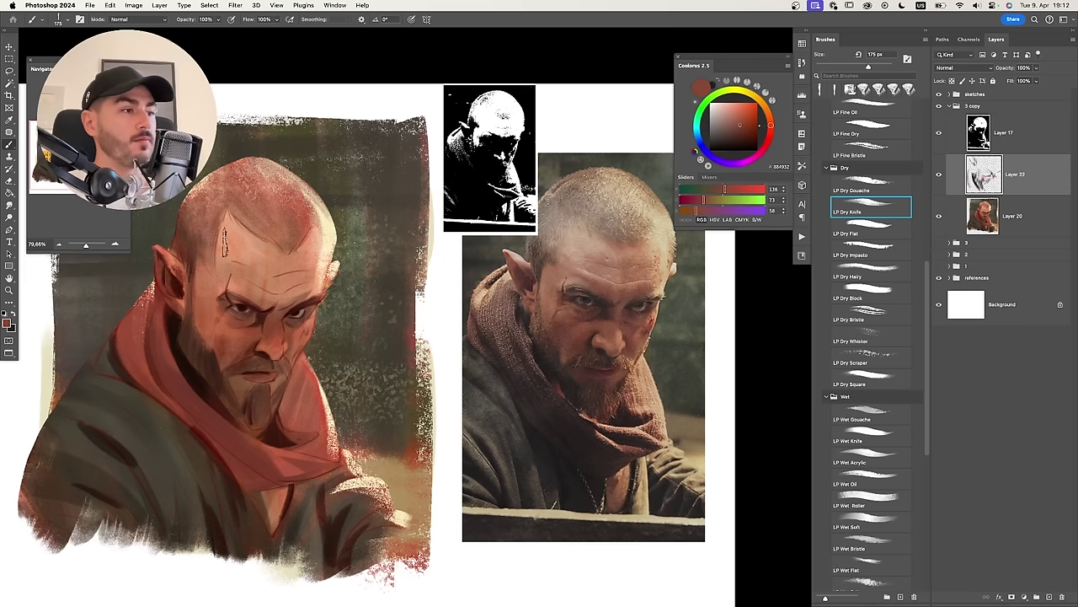
pyautogui.press(']')
pyautogui.press(']')
pyautogui.keyDown('alt'); pyautogui.click(224, 281); pyautogui.keyUp('alt')
pyautogui.moveTo(226, 262)
pyautogui.mouseDown()
pyautogui.moveTo(202, 207)
pyautogui.moveTo(207, 260)
pyautogui.mouseUp()
pyautogui.keyDown('alt'); pyautogui.click(197, 228); pyautogui.keyUp('alt')
# Refine the temple and the area beside the mouth with smaller LP Dry Knife strokes down to 80 px, undoing the last stroke.
pyautogui.press('[')
pyautogui.keyDown('alt'); pyautogui.click(193, 247); pyautogui.keyUp('alt')
pyautogui.press('[')
pyautogui.press('[')
pyautogui.moveTo(318, 368); pyautogui.dragTo(282, 367)
pyautogui.keyDown('alt'); pyautogui.click(251, 302); pyautogui.keyUp('alt')
pyautogui.press('super+z')
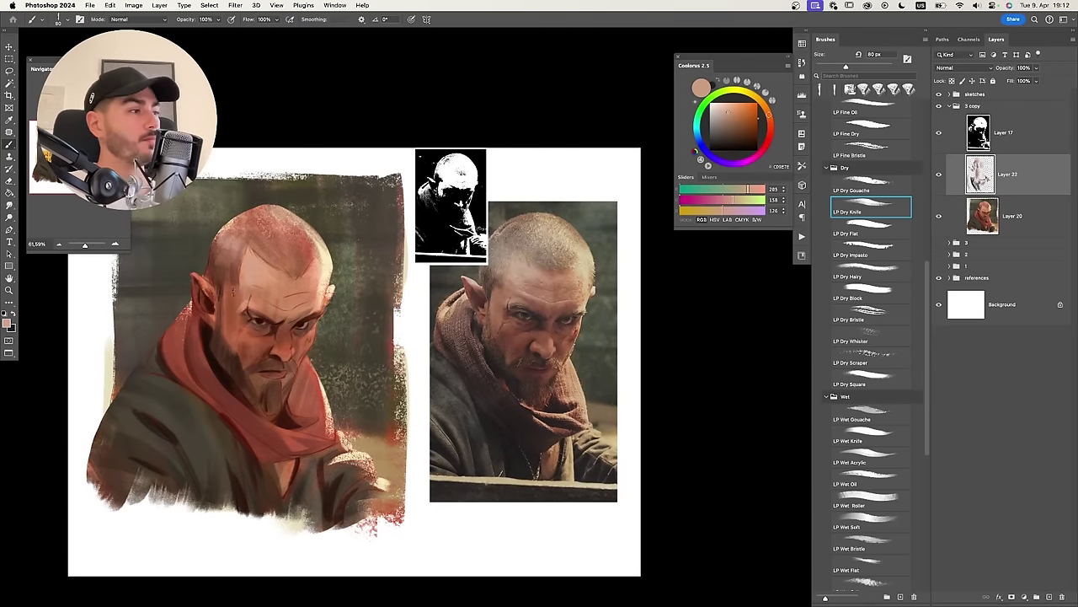
# Sample a warm brown and a dark brown near the temple and rework the hairline above the ear at 100 to 125 px.
pyautogui.keyDown('alt'); pyautogui.click(240, 282); pyautogui.keyUp('alt')
pyautogui.press(']')
pyautogui.press(']')
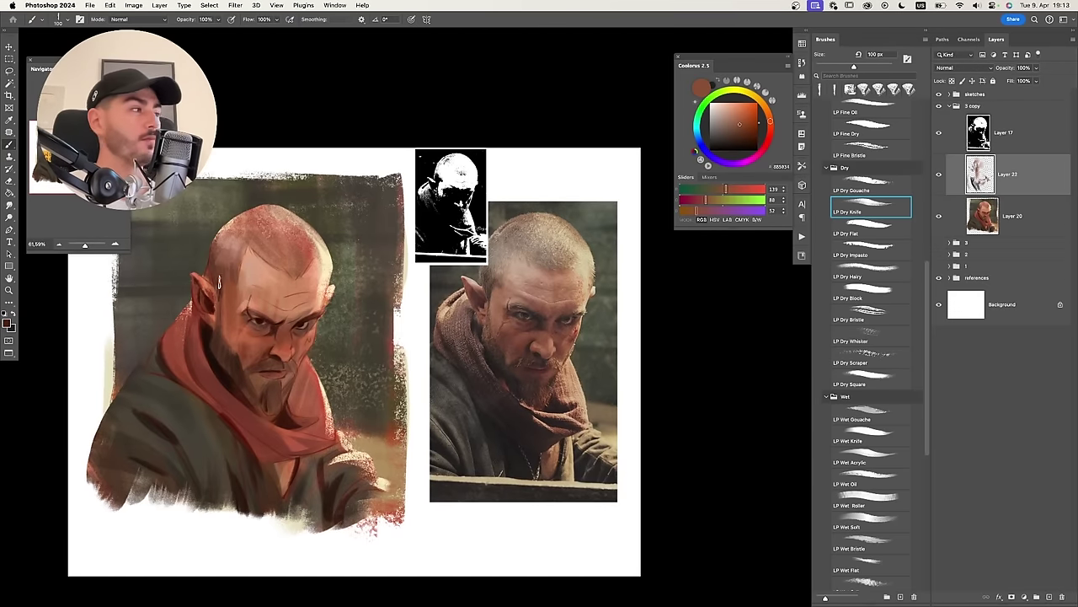
pyautogui.keyDown('alt'); pyautogui.click(219, 286); pyautogui.keyUp('alt')
pyautogui.press('[')
pyautogui.press('[')
pyautogui.press(']')
pyautogui.press(']')
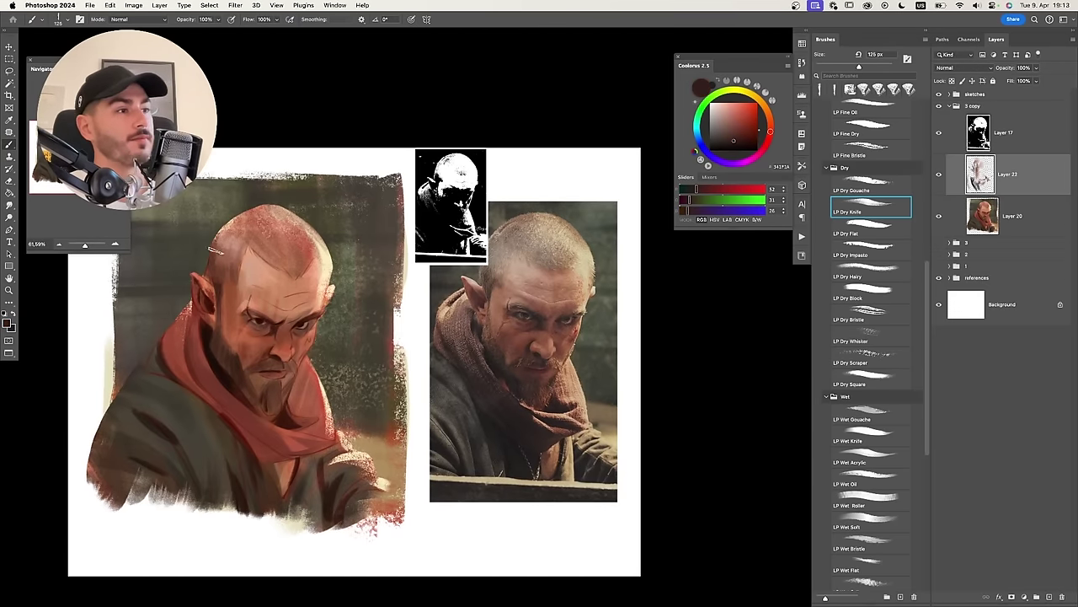
# Sample light skin tones #A77D68 and #C8A491 and brighten the side of the scalp and face at 125 to 150 px.
pyautogui.press('z')
pyautogui.moveTo(236, 252); pyautogui.dragTo(257, 235)
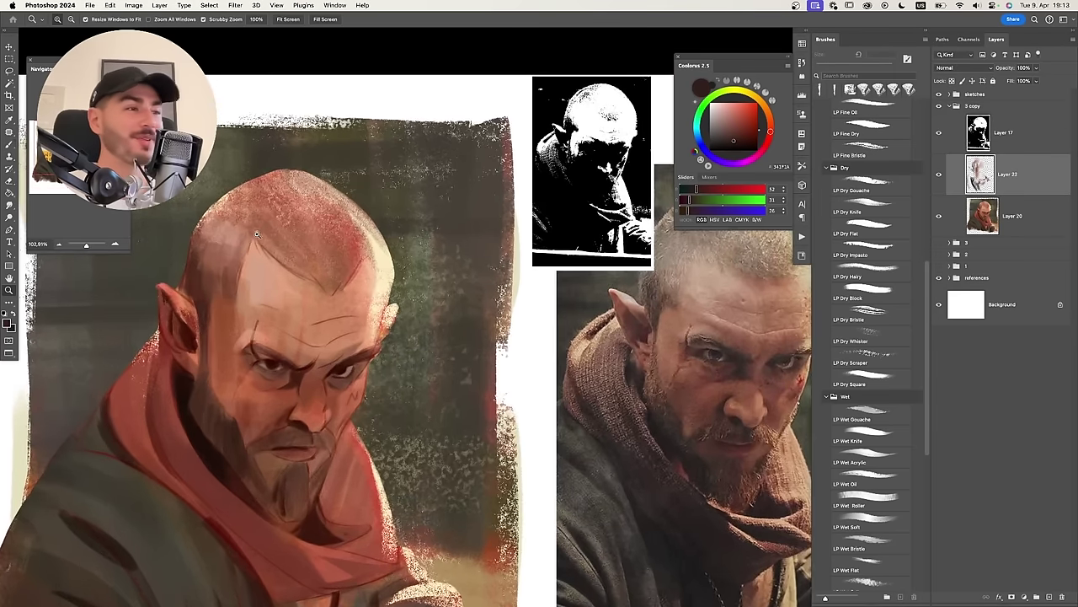
pyautogui.press('b')
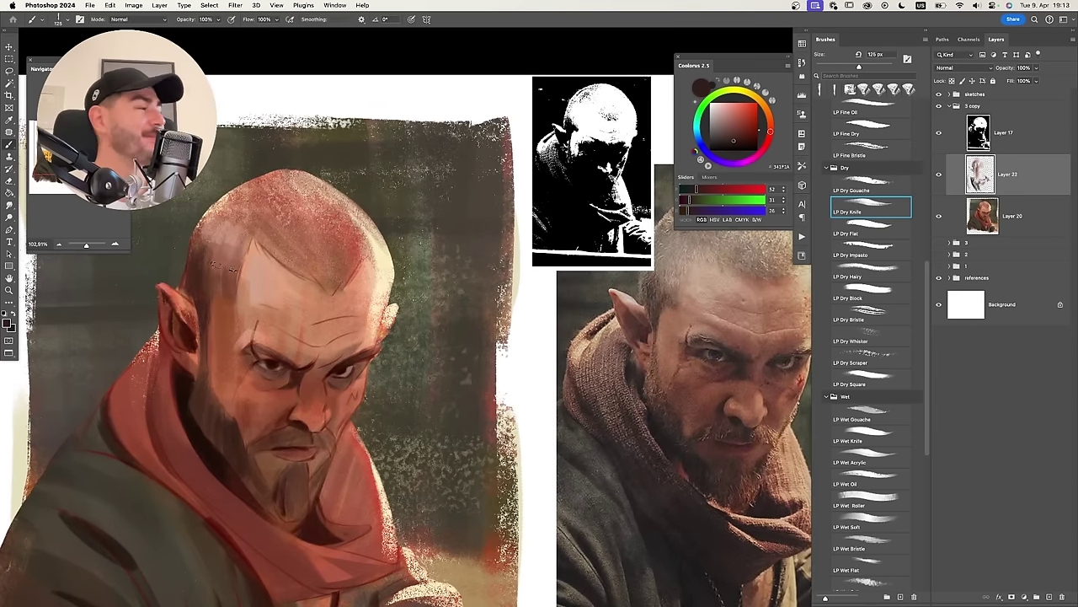
pyautogui.keyDown('alt'); pyautogui.click(218, 250); pyautogui.keyUp('alt')
pyautogui.scroll(-3, 255, 211)
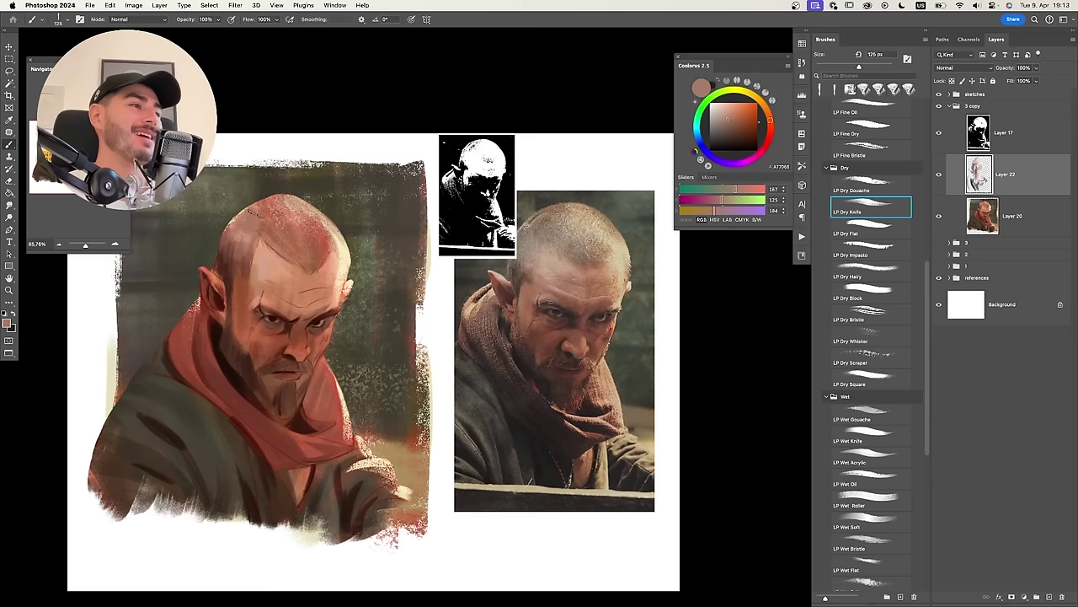
pyautogui.keyDown('alt'); pyautogui.click(246, 245); pyautogui.keyUp('alt')
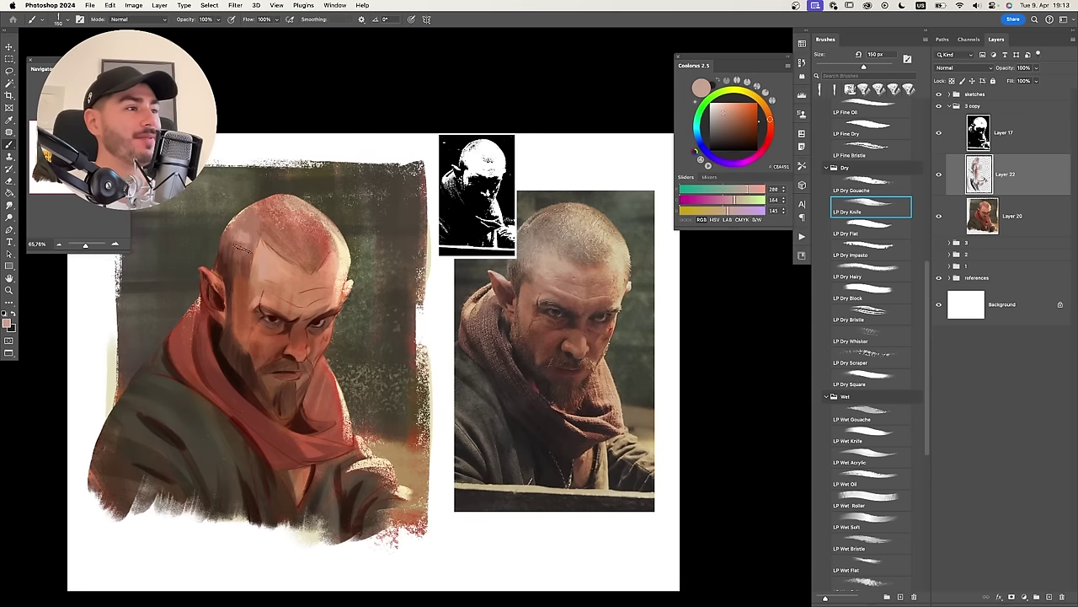
pyautogui.press(']')
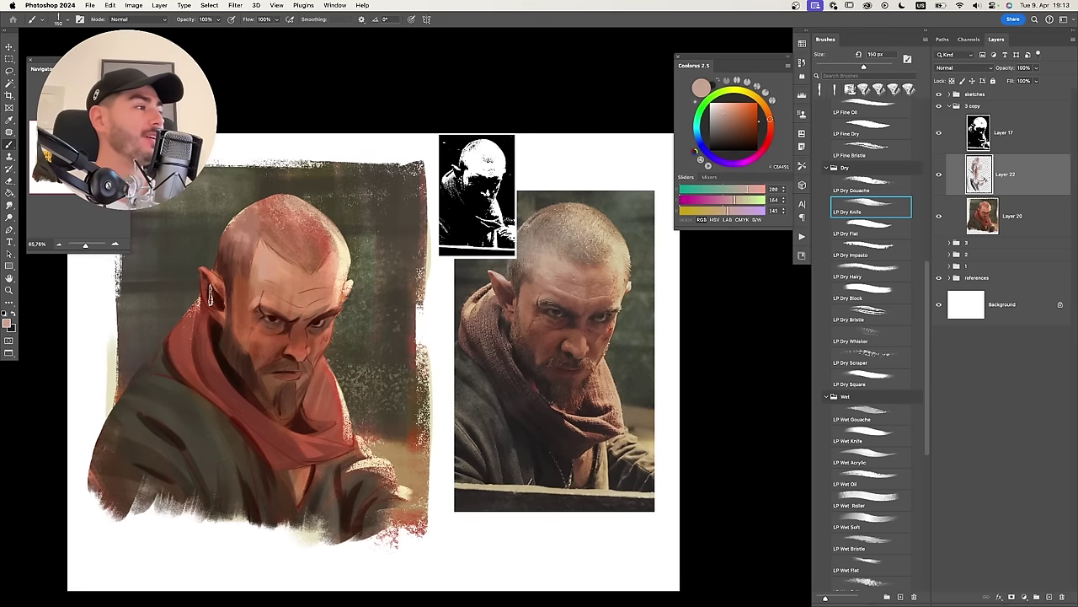
pyautogui.moveTo(310, 312); pyautogui.dragTo(289, 321)
# Sample the temple tone #AD816C and a lighter scalp tone, and blend the side of the head at 100 to 150 px.
pyautogui.keyDown('alt'); pyautogui.click(235, 261); pyautogui.keyUp('alt')
pyautogui.press('[')
pyautogui.press('[')
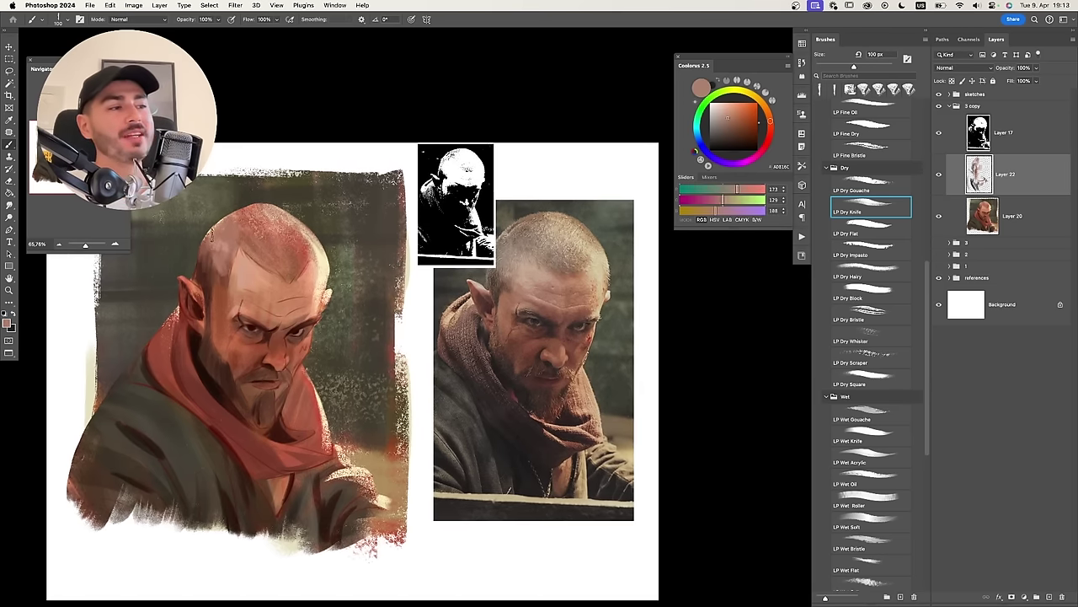
pyautogui.press(']')
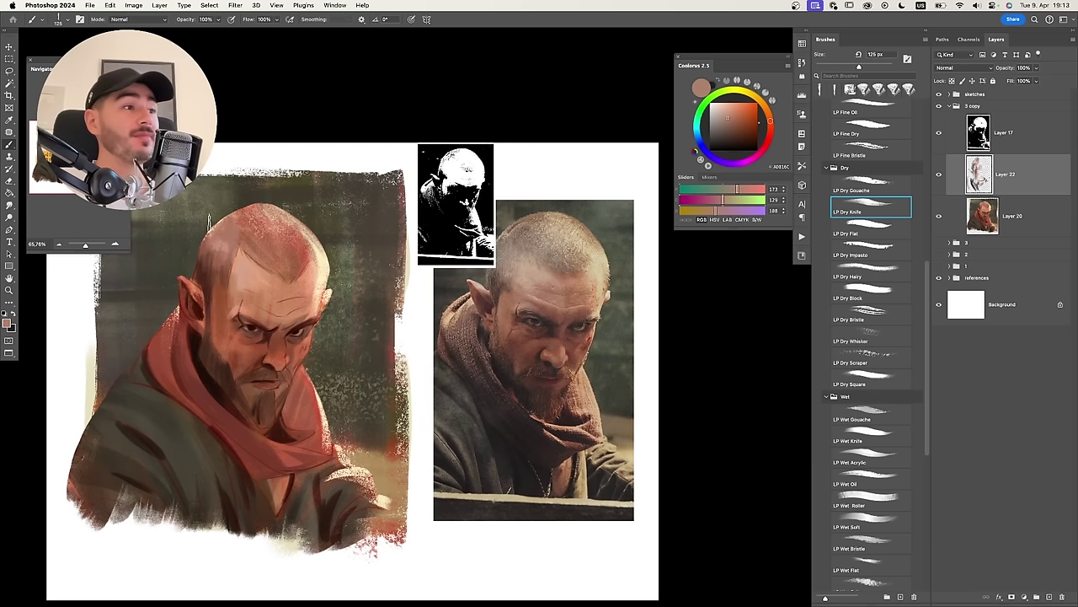
pyautogui.hscroll(2, 215, 232)
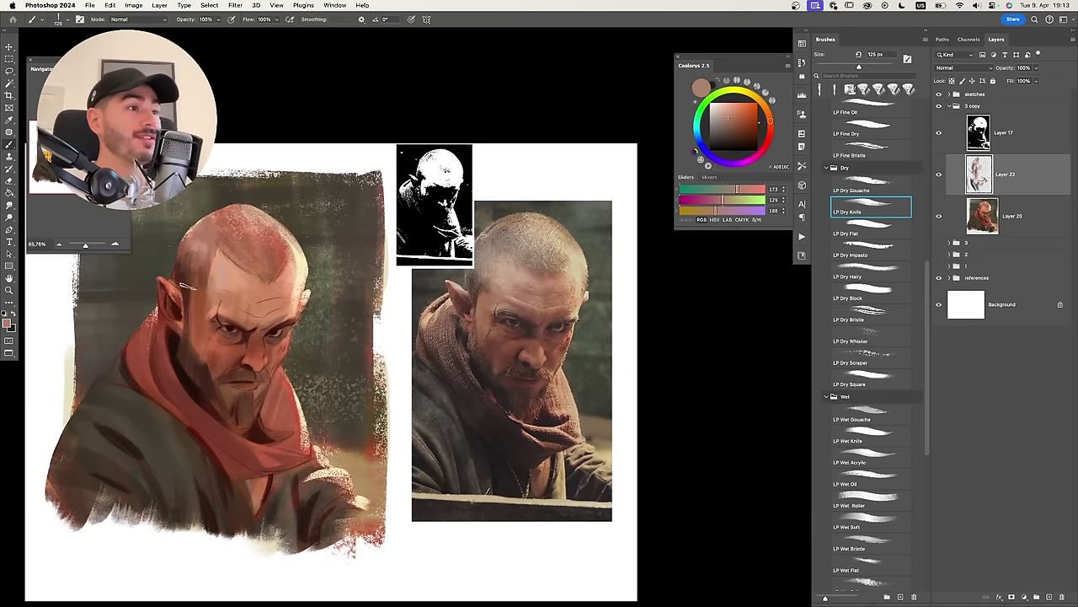
pyautogui.keyDown('alt'); pyautogui.click(200, 240); pyautogui.keyUp('alt')
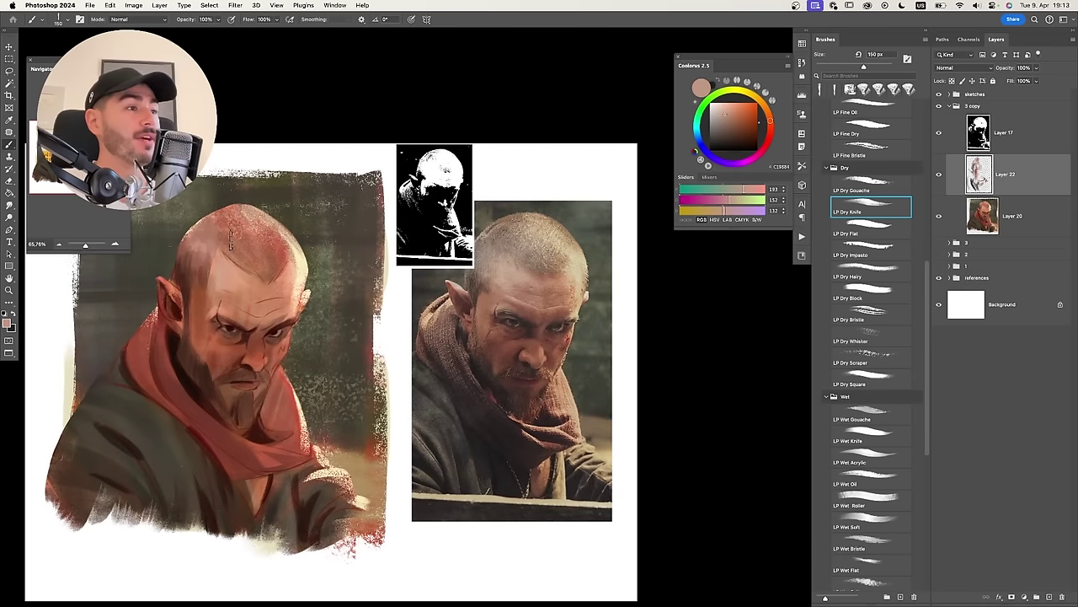
# Reduce LP Dry Knife to 70 px and pick pale yellow #F9EAB7 for small highlight strokes on the head.
pyautogui.press('[')
pyautogui.press('[')
pyautogui.press('[')
pyautogui.press('[')
pyautogui.press('[')
pyautogui.keyDown('alt'); pyautogui.click(193, 228); pyautogui.keyUp('alt')
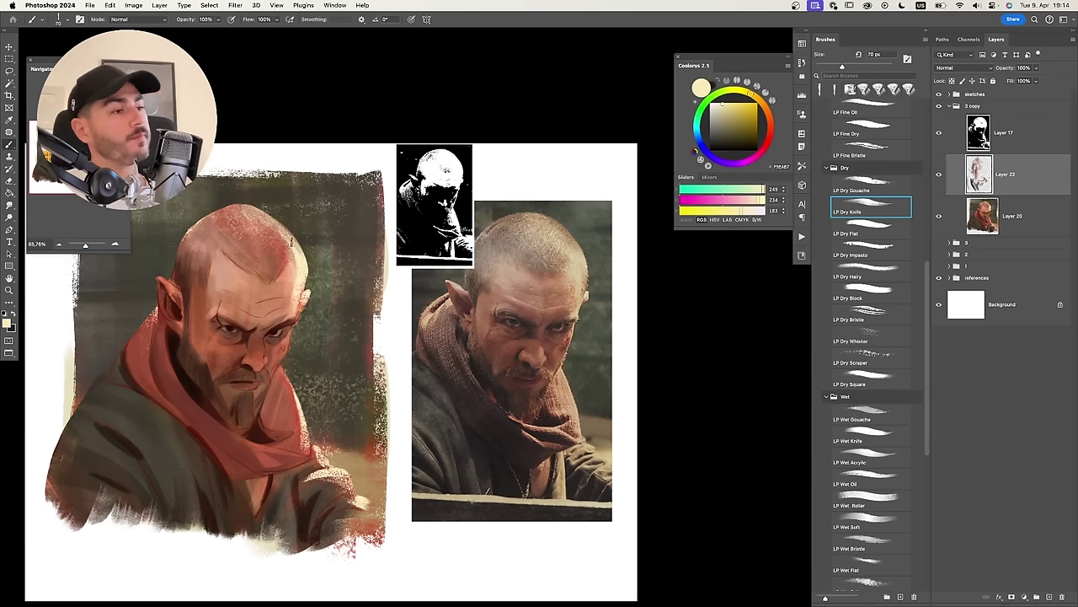
# Sample a dark red-brown near the nose and try shadow strokes on the nose and chin beard, undoing unsatisfactory ones.
pyautogui.press(']')
pyautogui.keyDown('alt'); pyautogui.click(243, 333); pyautogui.keyUp('alt')
pyautogui.moveTo(241, 336); pyautogui.dragTo(250, 339)
pyautogui.press('super+z')
pyautogui.press('super+z')
pyautogui.press(']')
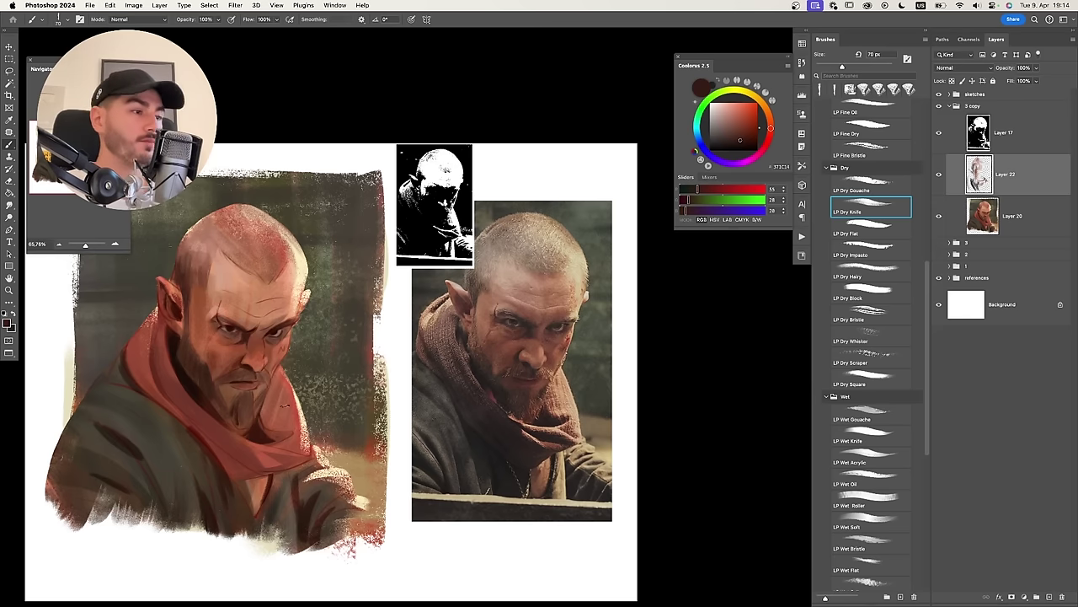
pyautogui.moveTo(248, 411); pyautogui.dragTo(246, 392)
pyautogui.press('super+z')
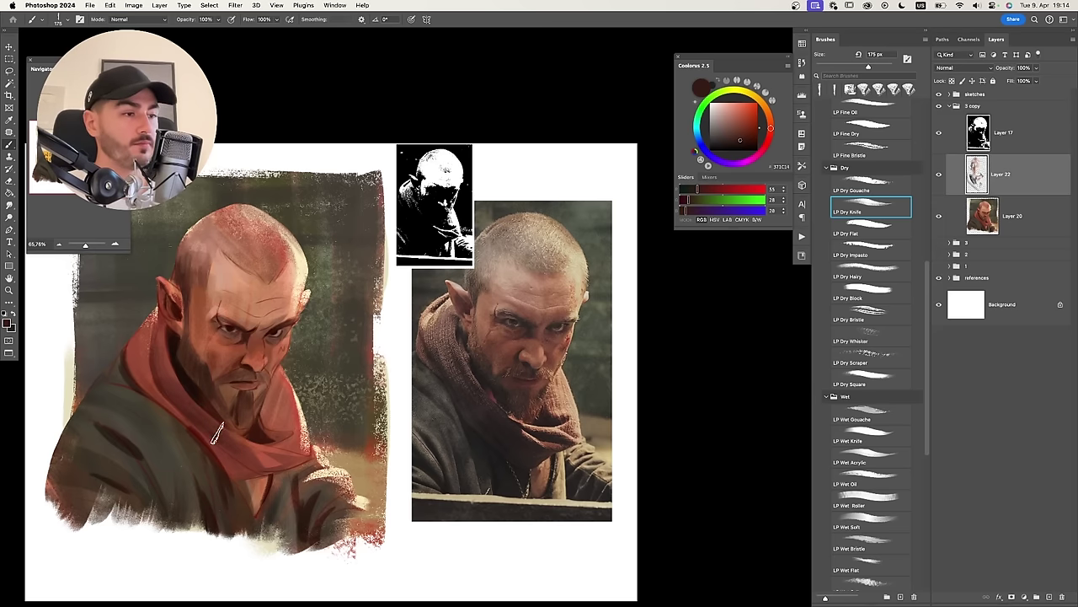
# Enlarge LP Dry Knife to 400 px and sweep dark red-brown shadow strokes across the lower scarf and coat.
pyautogui.press(']')
pyautogui.press(']')
pyautogui.press(']')
pyautogui.press(']')
pyautogui.moveTo(159, 394); pyautogui.dragTo(248, 483)
pyautogui.moveTo(172, 423); pyautogui.dragTo(205, 497)
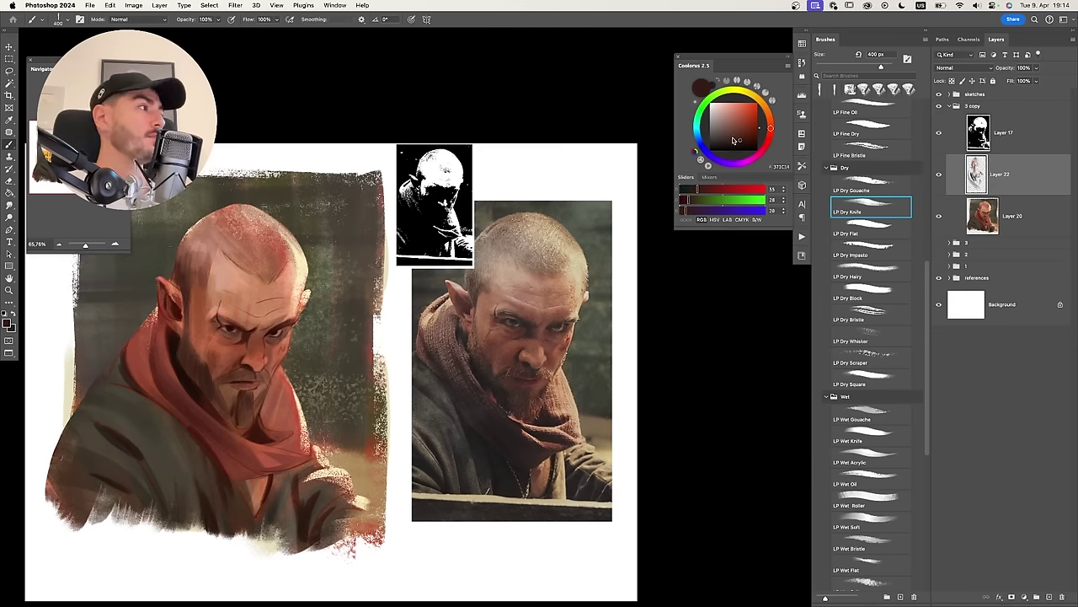
# Sweep LP Dry Knife shadow strokes down the coat's front and across the near shoulder with a sampled coat color.
pyautogui.moveTo(173, 429); pyautogui.dragTo(202, 494)
pyautogui.keyDown('alt'); pyautogui.click(144, 372); pyautogui.keyUp('alt')
pyautogui.moveTo(157, 369)
pyautogui.mouseDown()
pyautogui.moveTo(159, 340)
pyautogui.moveTo(138, 376)
pyautogui.moveTo(146, 319)
pyautogui.moveTo(73, 420)
pyautogui.mouseUp()
# Sample several tones along the scarf's near side and refine its folds with progressively smaller LP Dry Knife strokes.
pyautogui.keyDown('alt'); pyautogui.click(165, 314); pyautogui.keyUp('alt')
pyautogui.keyDown('alt'); pyautogui.click(160, 366); pyautogui.keyUp('alt')
pyautogui.press('[')
pyautogui.press('[')
pyautogui.press('[')
pyautogui.press('[')
pyautogui.keyDown('alt'); pyautogui.click(154, 274); pyautogui.keyUp('alt')
pyautogui.keyDown('alt'); pyautogui.click(134, 324); pyautogui.keyUp('alt')
pyautogui.press('[')
pyautogui.press('[')
pyautogui.press('[')
pyautogui.press('[')
pyautogui.press('[')
pyautogui.press('[')
pyautogui.keyDown('alt'); pyautogui.click(116, 350); pyautogui.keyUp('alt')
pyautogui.press(']')
pyautogui.press(']')
# Rework the scarf folds and shadow below the beard with sampled local tones, reducing LP Dry Knife to 60 px.
pyautogui.keyDown('alt'); pyautogui.click(282, 401); pyautogui.keyUp('alt')
pyautogui.moveTo(277, 405)
pyautogui.mouseDown()
pyautogui.moveTo(277, 415)
pyautogui.moveTo(260, 403)
pyautogui.moveTo(266, 442)
pyautogui.mouseUp()
pyautogui.keyDown('alt'); pyautogui.click(268, 411); pyautogui.keyUp('alt')
pyautogui.press(']')
pyautogui.press(']')
pyautogui.press(']')
pyautogui.press(']')
pyautogui.keyDown('alt'); pyautogui.click(258, 426); pyautogui.keyUp('alt')
pyautogui.keyDown('alt'); pyautogui.click(225, 413); pyautogui.keyUp('alt')
pyautogui.press('[')
pyautogui.press('[')
pyautogui.press('[')
pyautogui.press('[')
pyautogui.press('[')
pyautogui.press('[')
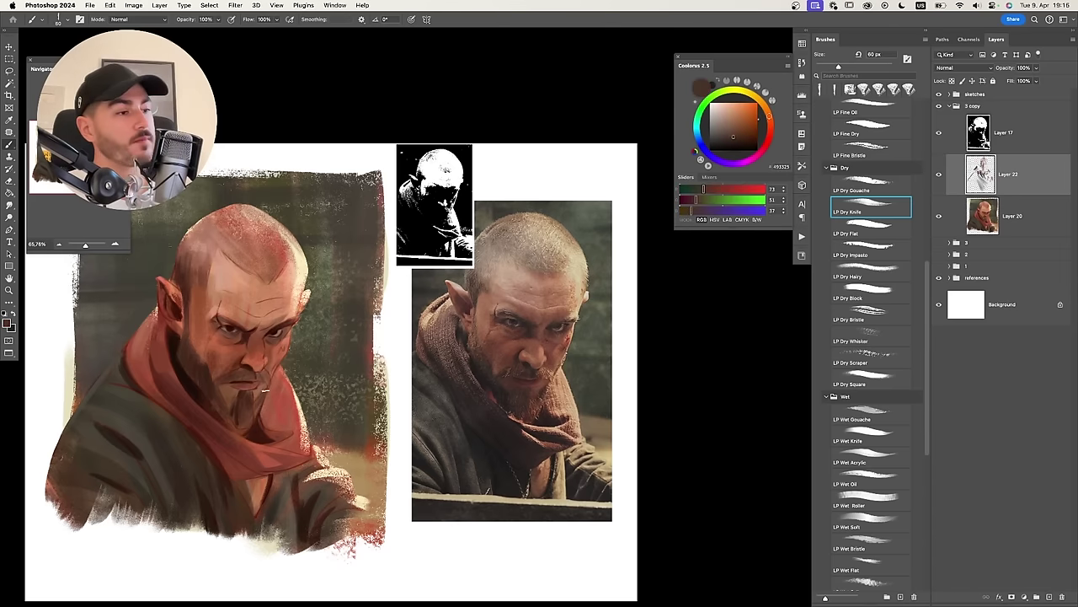
# Sample skin tone #CC937C near the nose and a near-black eye tone, and refine the nose and far brow with small LP Dry Knife strokes.
pyautogui.scroll(2, 219, 320)
pyautogui.keyDown('alt'); pyautogui.click(271, 337); pyautogui.keyUp('alt')
pyautogui.keyDown('alt'); pyautogui.click(262, 356); pyautogui.keyUp('alt')
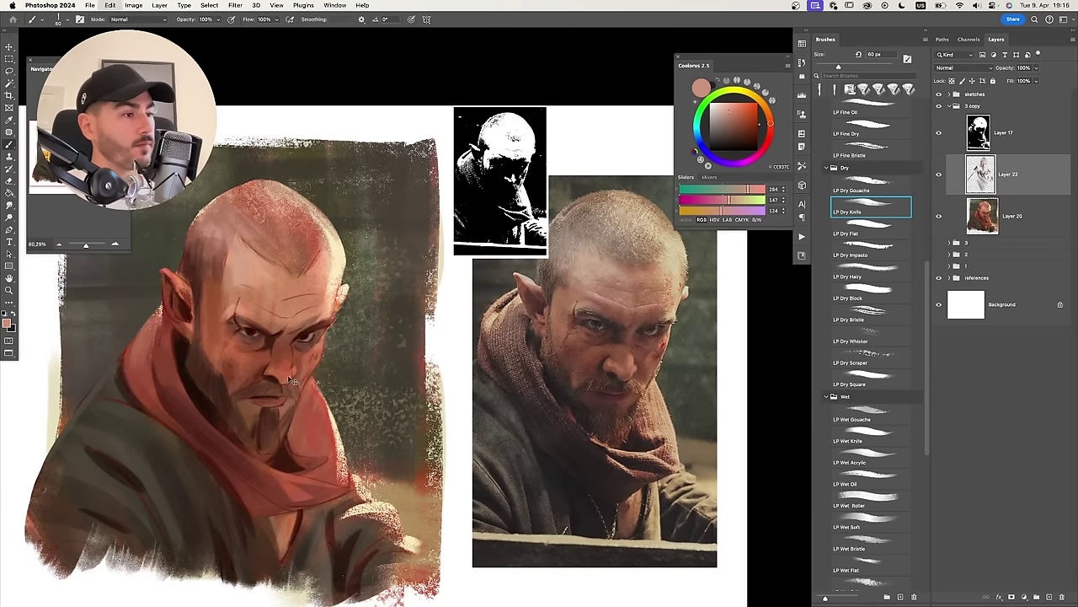
pyautogui.press(']')
pyautogui.keyDown('alt'); pyautogui.click(305, 328); pyautogui.keyUp('alt')
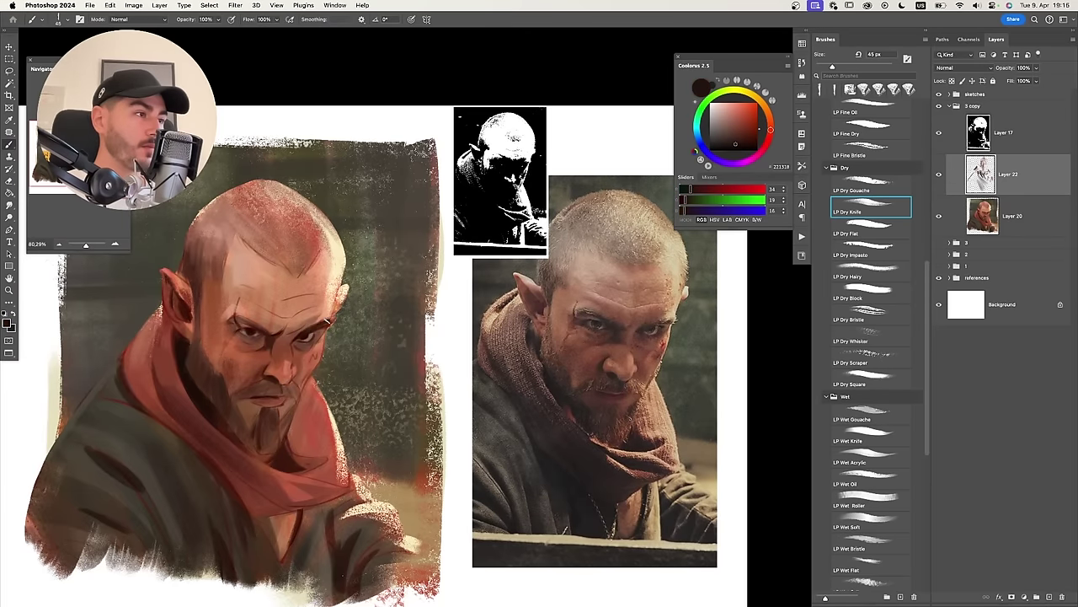
pyautogui.press('[')
pyautogui.press('[')
# Sample forehead tone #DBB198, undo the last stroke, and paint a broad light plane across the forehead with LP Dry Knife at 200 px.
pyautogui.keyDown('alt'); pyautogui.click(261, 277); pyautogui.keyUp('alt')
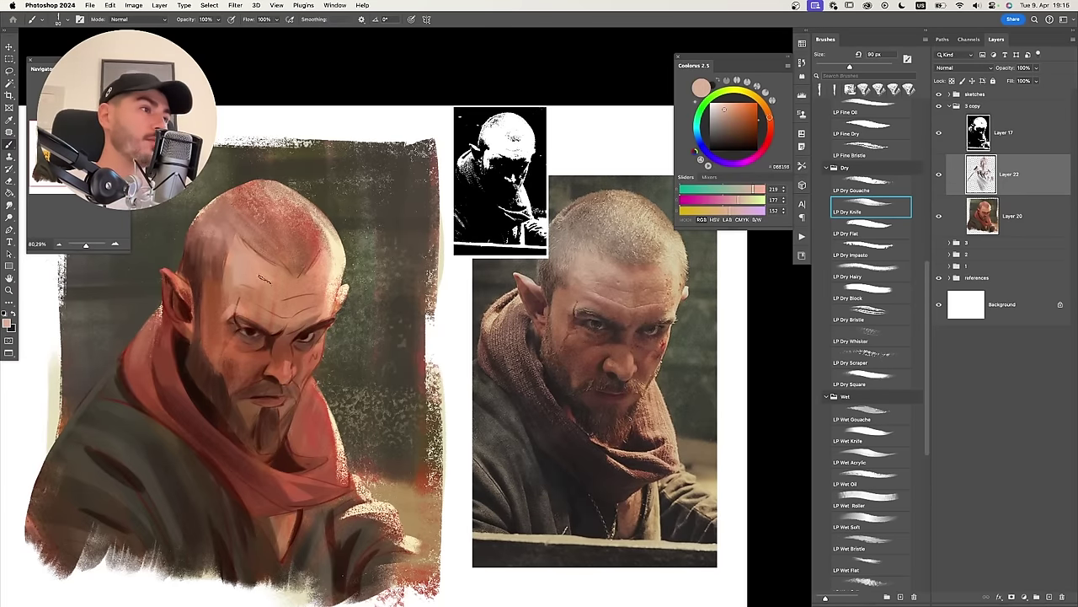
pyautogui.press('super+z')
pyautogui.press(']')
pyautogui.press(']')
pyautogui.press(']')
pyautogui.press(']')
pyautogui.press(']')
pyautogui.press(']')
pyautogui.press(']')
pyautogui.press(']')
pyautogui.press(']')
pyautogui.press(']')
pyautogui.press(']')
pyautogui.moveTo(248, 279); pyautogui.dragTo(260, 268)
# Sample temple tone #AE7E69 and scalp brown #A67753, and blend the temple and crown with LP Dry Knife at 175 px.
pyautogui.keyDown('alt'); pyautogui.click(232, 266); pyautogui.keyUp('alt')
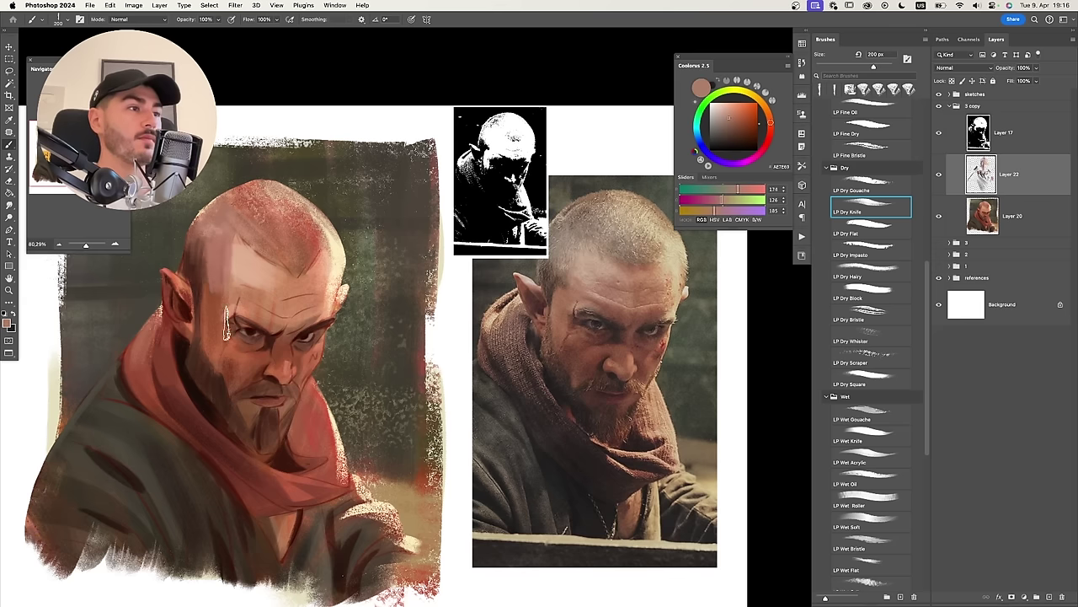
pyautogui.press('[')
pyautogui.press('[')
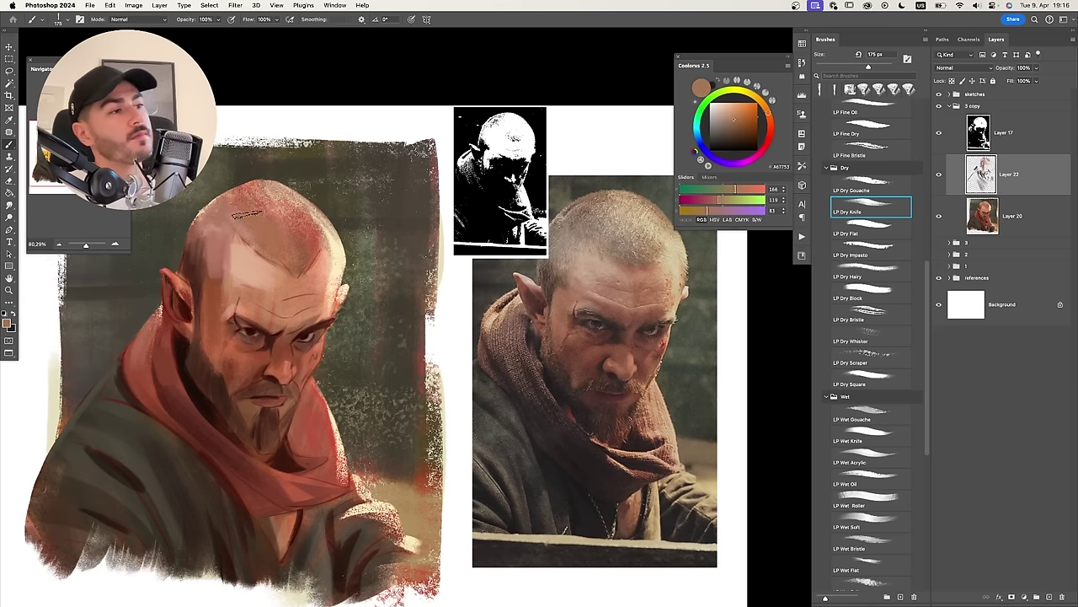
pyautogui.keyDown('alt'); pyautogui.click(225, 212); pyautogui.keyUp('alt')
pyautogui.moveTo(295, 201)
pyautogui.mouseDown()
pyautogui.moveTo(239, 226)
pyautogui.moveTo(299, 166)
pyautogui.moveTo(311, 171)
pyautogui.moveTo(268, 212)
pyautogui.mouseUp()
# Sample #95624D on the crown and light skin tone #D5AD8F, and soften the hairline transition on the scalp.
pyautogui.press('z')
pyautogui.keyDown('alt'); pyautogui.click(281, 183); pyautogui.keyUp('alt')
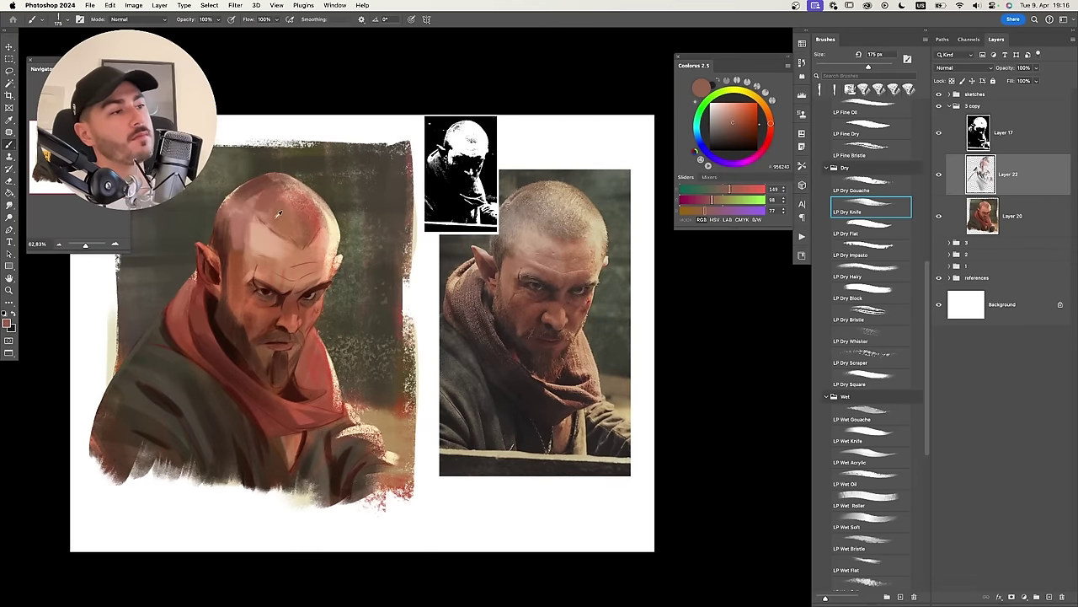
pyautogui.keyDown('alt'); pyautogui.click(268, 214); pyautogui.keyUp('alt')
pyautogui.keyDown('alt'); pyautogui.click(274, 232); pyautogui.keyUp('alt')
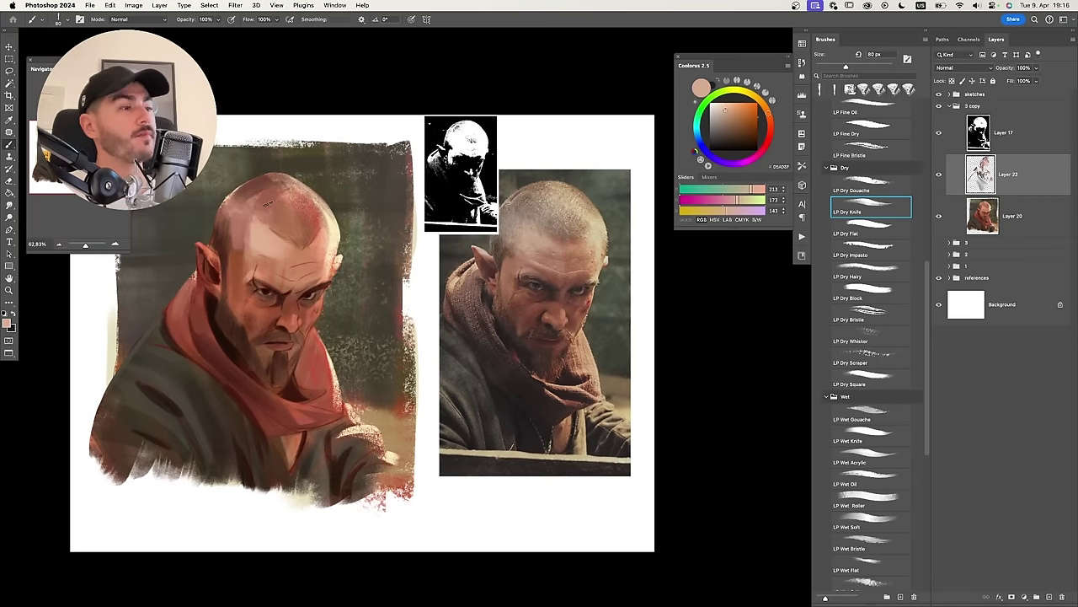
# Darken the side of the head above the ear with sampled brown #582E21 using LP Dry Knife at 150 px.
pyautogui.keyDown('alt'); pyautogui.click(230, 249); pyautogui.keyUp('alt')
pyautogui.press(']')
pyautogui.press(']')
pyautogui.press(']')
pyautogui.press(']')
pyautogui.keyDown('alt'); pyautogui.click(223, 231); pyautogui.keyUp('alt')
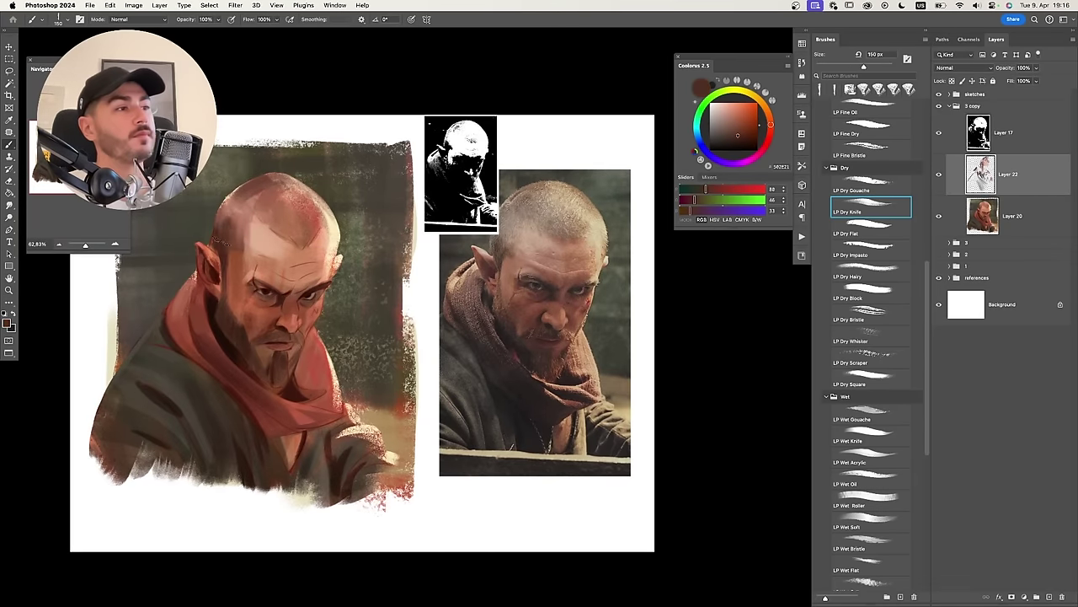
pyautogui.press(']')
# Switch to the LP Dry Block brush and paint sampled dark browns along the sideburn and jaw beard at 60 to 80 px.
pyautogui.keyDown('alt'); pyautogui.click(275, 364); pyautogui.keyUp('alt')
pyautogui.click(884, 291)
pyautogui.keyDown('alt'); pyautogui.click(222, 326); pyautogui.keyUp('alt')
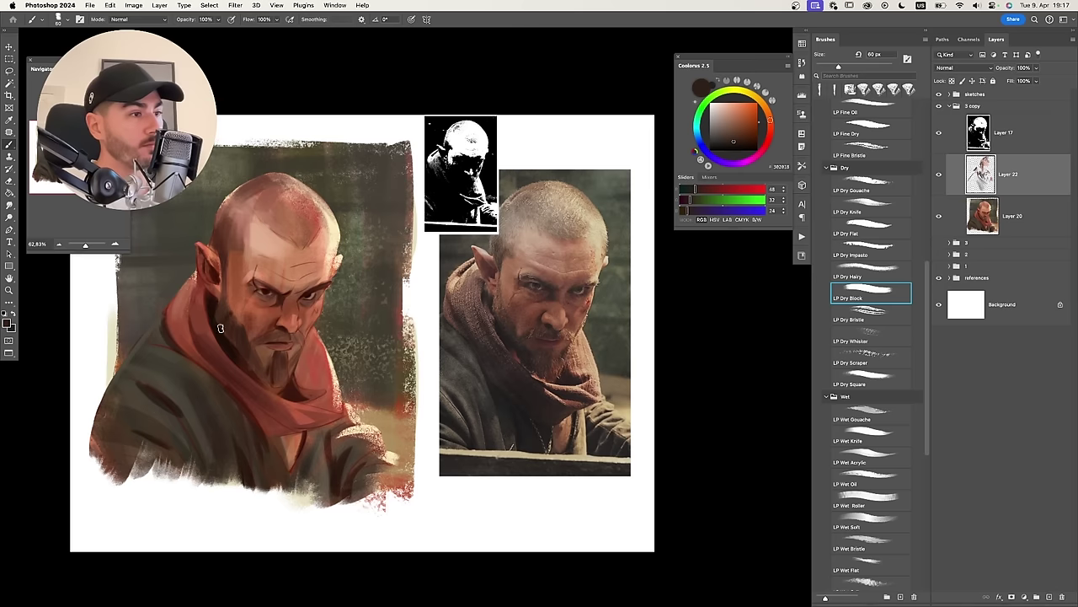
pyautogui.keyDown('alt'); pyautogui.click(225, 299); pyautogui.keyUp('alt')
pyautogui.press('[')
pyautogui.press('[')
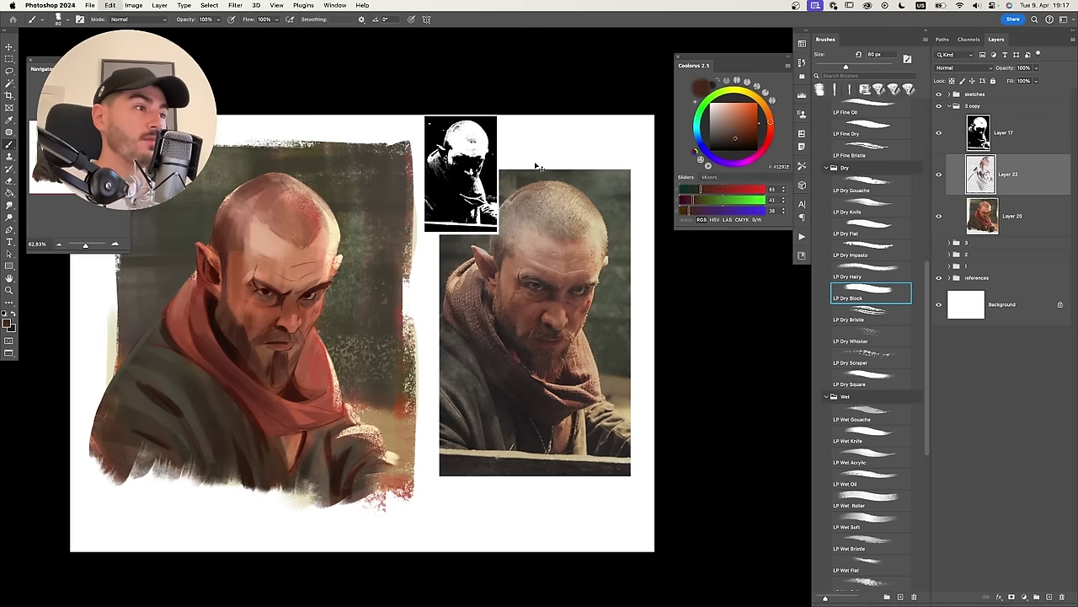
# Enlarge LP Dry Block to 100 px and try brown #543728 strokes on the sideburn and cheek, undoing the last two.
pyautogui.keyDown('alt'); pyautogui.click(239, 299); pyautogui.keyUp('alt')
pyautogui.keyDown('alt'); pyautogui.click(225, 295); pyautogui.keyUp('alt')
pyautogui.press(']')
pyautogui.press(']')
pyautogui.press(']')
pyautogui.press(']')
pyautogui.press(']')
pyautogui.press(']')
pyautogui.press(']')
pyautogui.press(']')
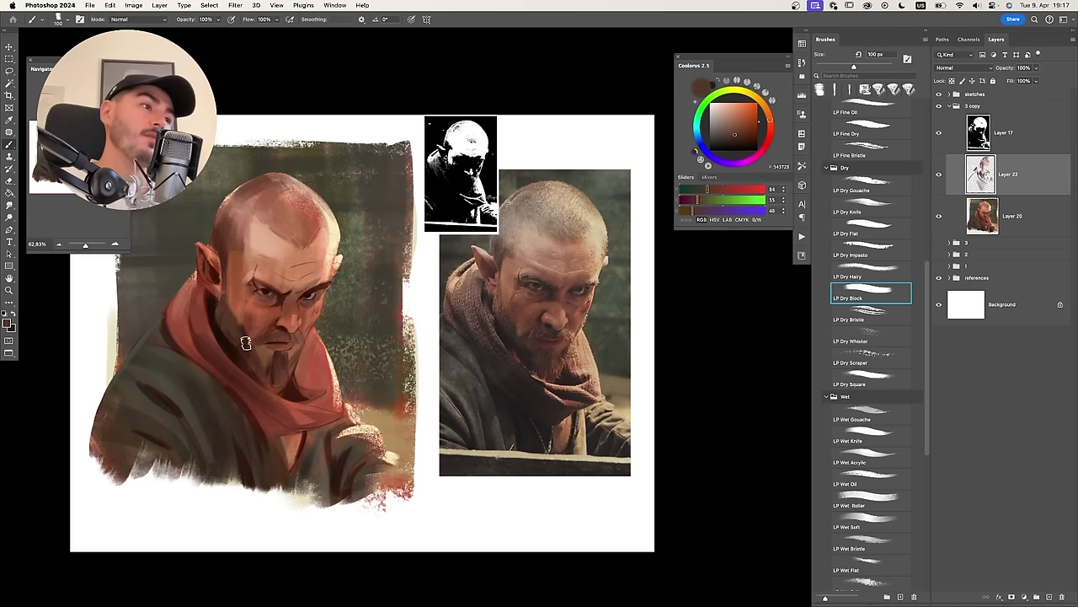
pyautogui.keyDown('alt'); pyautogui.click(236, 299); pyautogui.keyUp('alt')
pyautogui.press('super+z')
pyautogui.press('super+z')
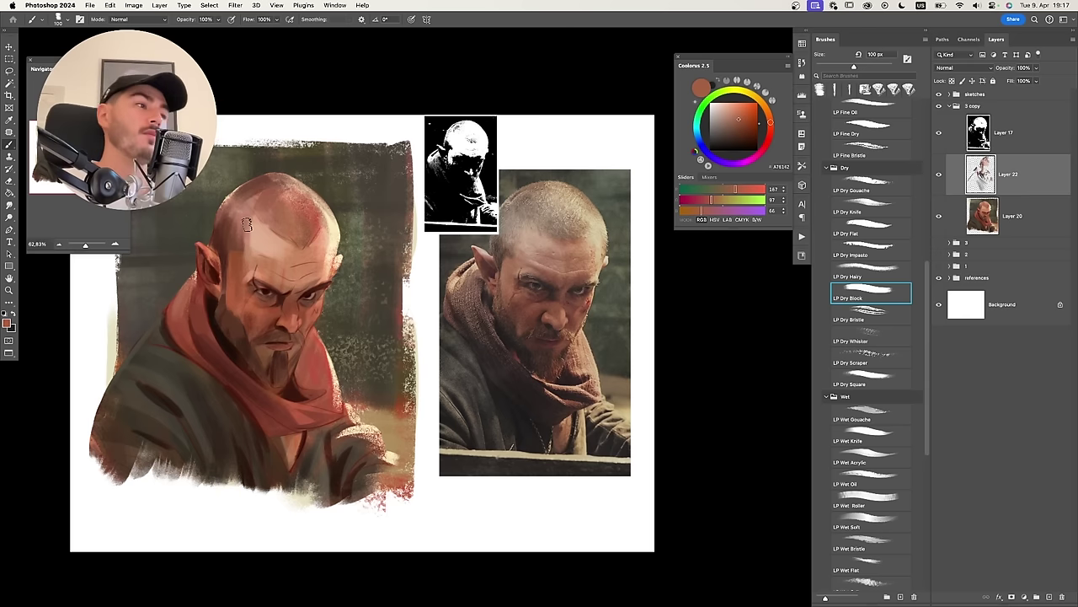
# Sample cheek tones including #B36A47 and try LP Dry Block strokes at 90 px on the cheek and nose, undoing unsatisfactory ones.
pyautogui.keyDown('alt'); pyautogui.click(244, 344); pyautogui.keyUp('alt')
pyautogui.press('[')
pyautogui.press('[')
pyautogui.keyDown('alt'); pyautogui.click(250, 353); pyautogui.keyUp('alt')
pyautogui.press('super+z')
pyautogui.keyDown('alt'); pyautogui.click(245, 310); pyautogui.keyUp('alt')
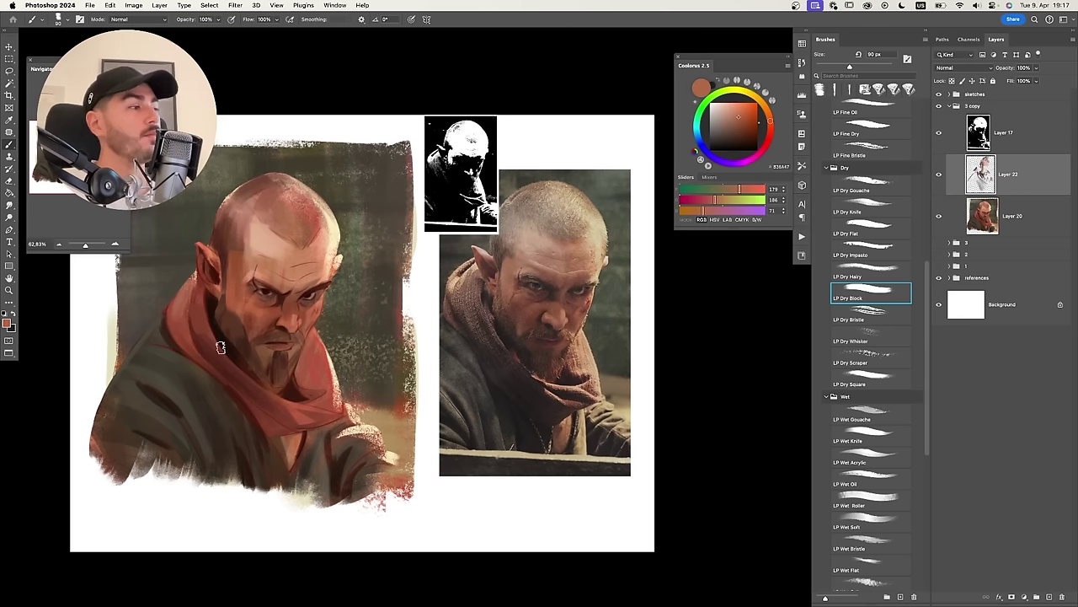
pyautogui.moveTo(266, 315); pyautogui.dragTo(284, 315)
pyautogui.press('super+z')
# Refine the temple and brow area with sampled tones #744836 and #B88A61 using LP Dry Block at 90 to 100 px.
pyautogui.keyDown('alt'); pyautogui.click(231, 290); pyautogui.keyUp('alt')
pyautogui.press(']')
pyautogui.press(']')
pyautogui.keyDown('alt'); pyautogui.click(291, 282); pyautogui.keyUp('alt')
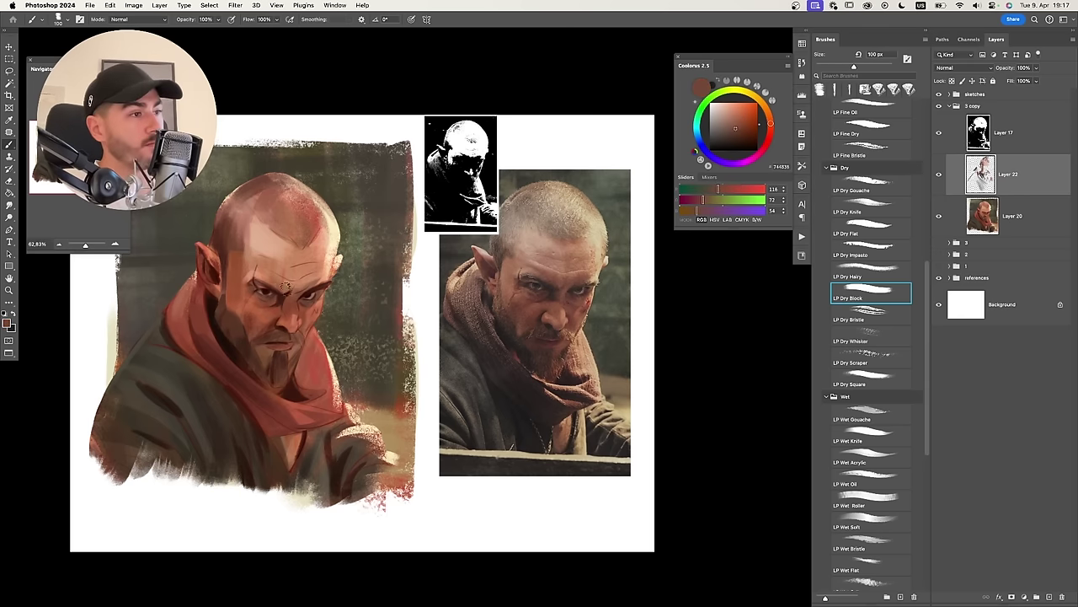
pyautogui.press('[')
pyautogui.press('[')
pyautogui.press('[')
pyautogui.keyDown('alt'); pyautogui.click(275, 277); pyautogui.keyUp('alt')
pyautogui.keyDown('alt'); pyautogui.click(278, 285); pyautogui.keyUp('alt')
pyautogui.press('super+z')
pyautogui.keyDown('alt'); pyautogui.click(278, 282); pyautogui.keyUp('alt')
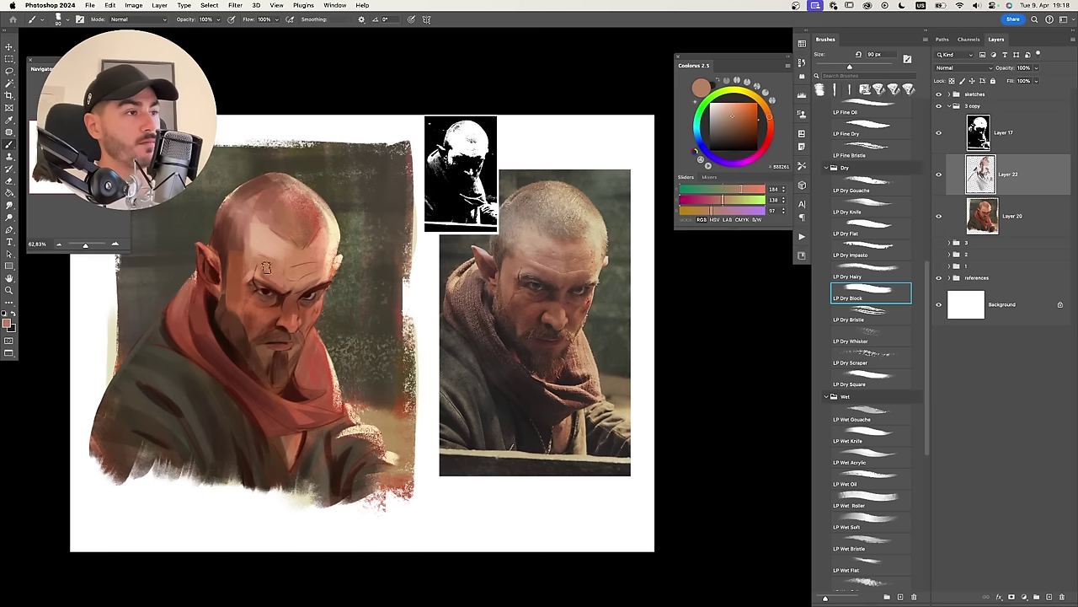
# Sample reddish skin tone #A15B41 and shade the far side of the forehead with LP Dry Block at 125 px.
pyautogui.keyDown('alt'); pyautogui.click(321, 279); pyautogui.keyUp('alt')
pyautogui.press(']')
pyautogui.press(']')
pyautogui.press(']')
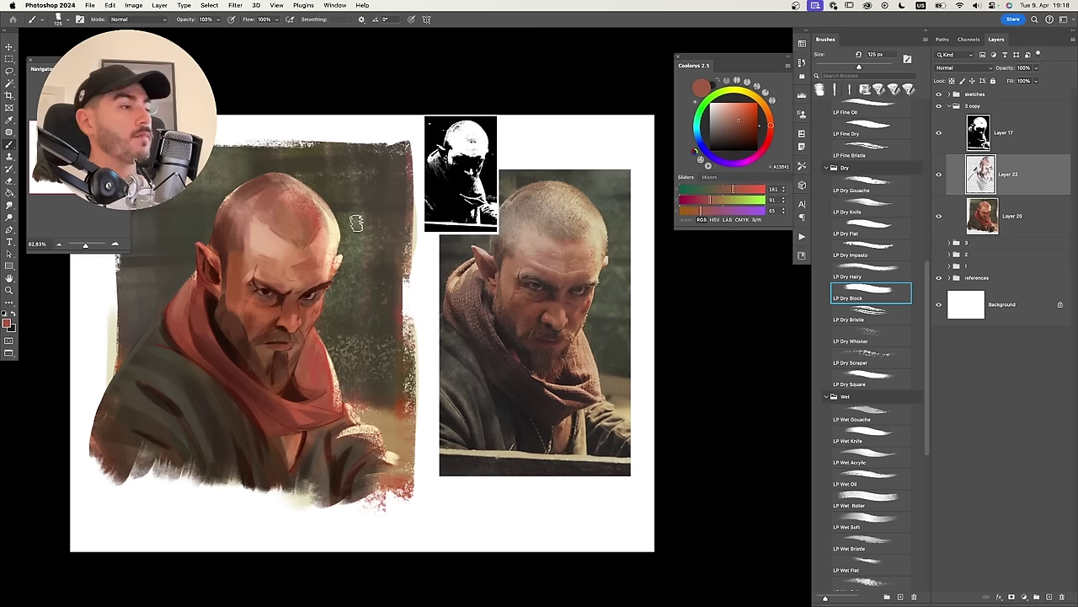
pyautogui.keyDown('alt'); pyautogui.click(308, 262); pyautogui.keyUp('alt')
pyautogui.keyDown('alt'); pyautogui.click(314, 259); pyautogui.keyUp('alt')
pyautogui.keyDown('alt'); pyautogui.click(316, 259); pyautogui.keyUp('alt')
# Blend the central forehead with sampled skin tone #B98766 using LP Dry Block at 175 px, and flip the canvas horizontally.
pyautogui.keyDown('alt'); pyautogui.click(282, 263); pyautogui.keyUp('alt')
pyautogui.keyDown('alt'); pyautogui.click(277, 245); pyautogui.keyUp('alt')
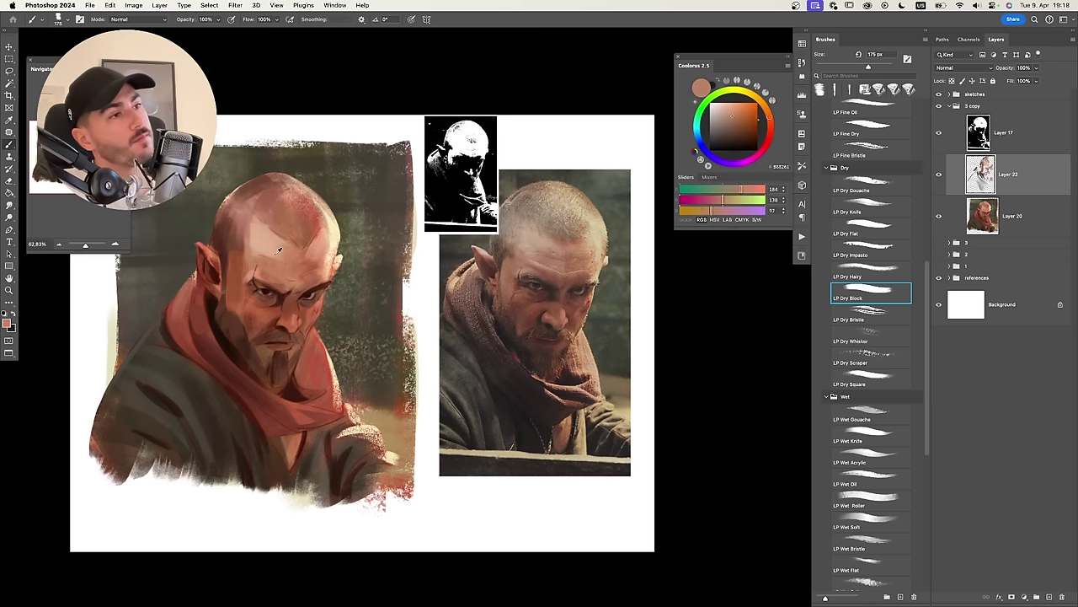
pyautogui.keyDown('alt'); pyautogui.click(267, 256); pyautogui.keyUp('alt')
pyautogui.press(']')
pyautogui.keyDown('alt'); pyautogui.click(312, 241); pyautogui.keyUp('alt')
pyautogui.press('super+shift+f')
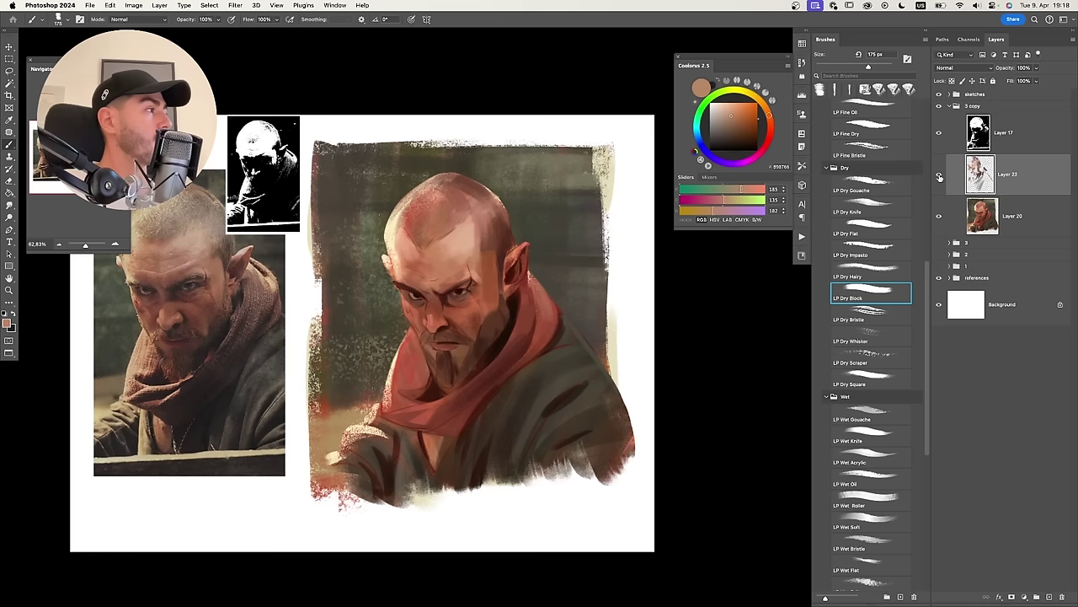
# Toggle the visibility of Layer 22 repeatedly to compare the portrait with and without the new paint strokes.
pyautogui.click(937, 176)
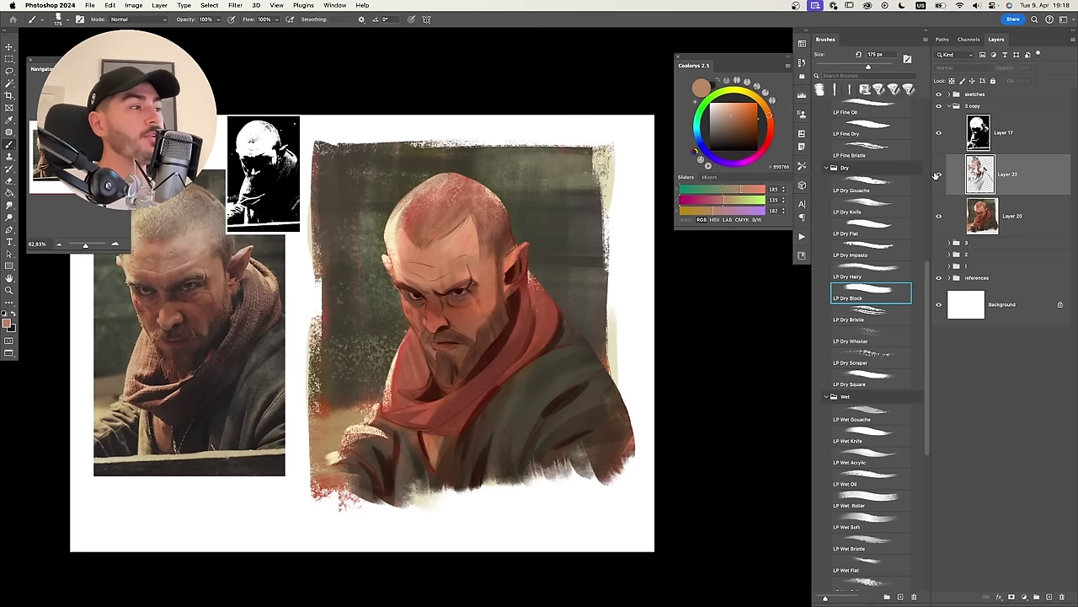
pyautogui.click(938, 175)
pyautogui.click(938, 175)
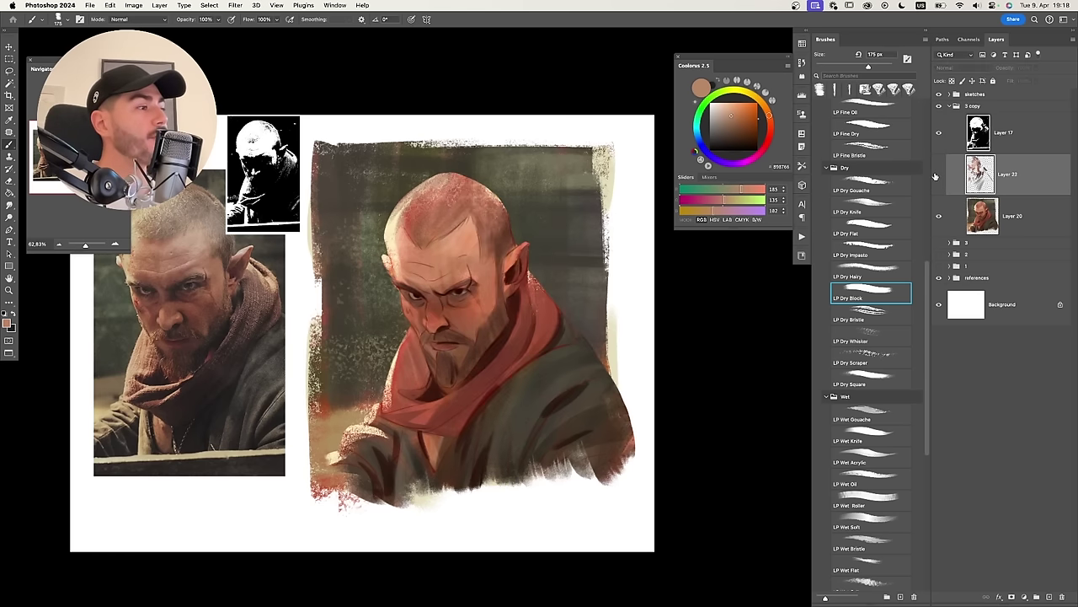
pyautogui.click(935, 174)
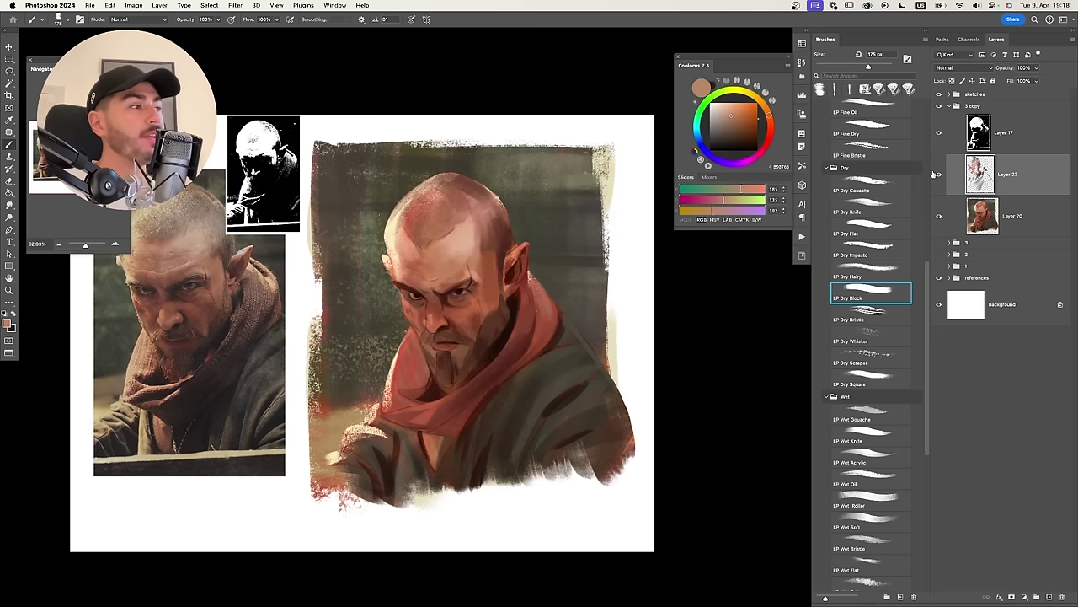
pyautogui.click(935, 175)
pyautogui.click(937, 174)
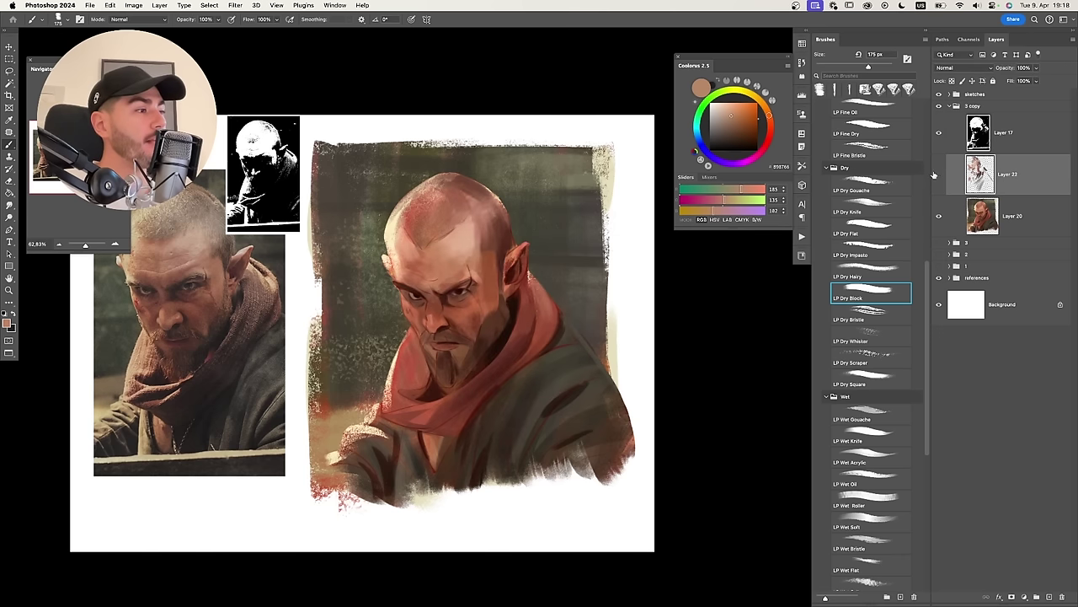
pyautogui.click(935, 174)
pyautogui.click(938, 174)
pyautogui.click(937, 173)
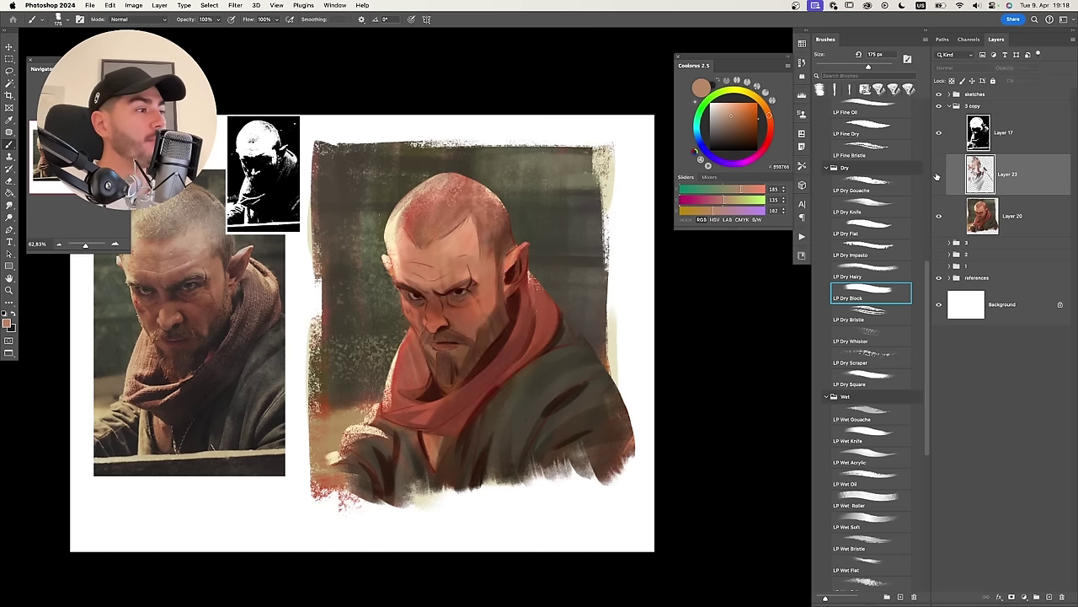
pyautogui.click(938, 176)
pyautogui.click(936, 175)
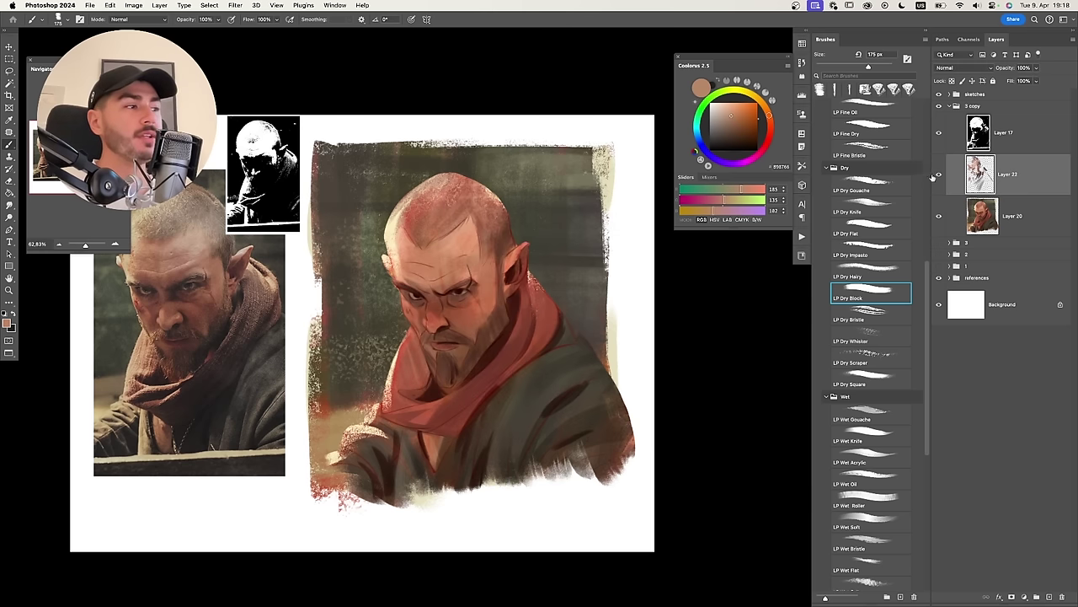
pyautogui.click(933, 175)
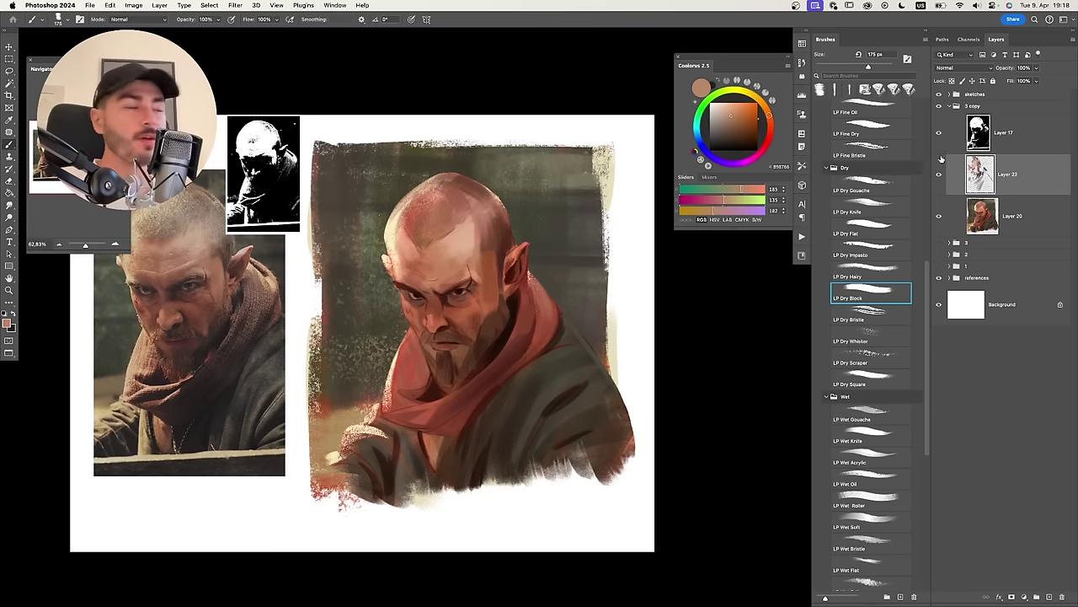
pyautogui.click(940, 175)
pyautogui.click(939, 176)
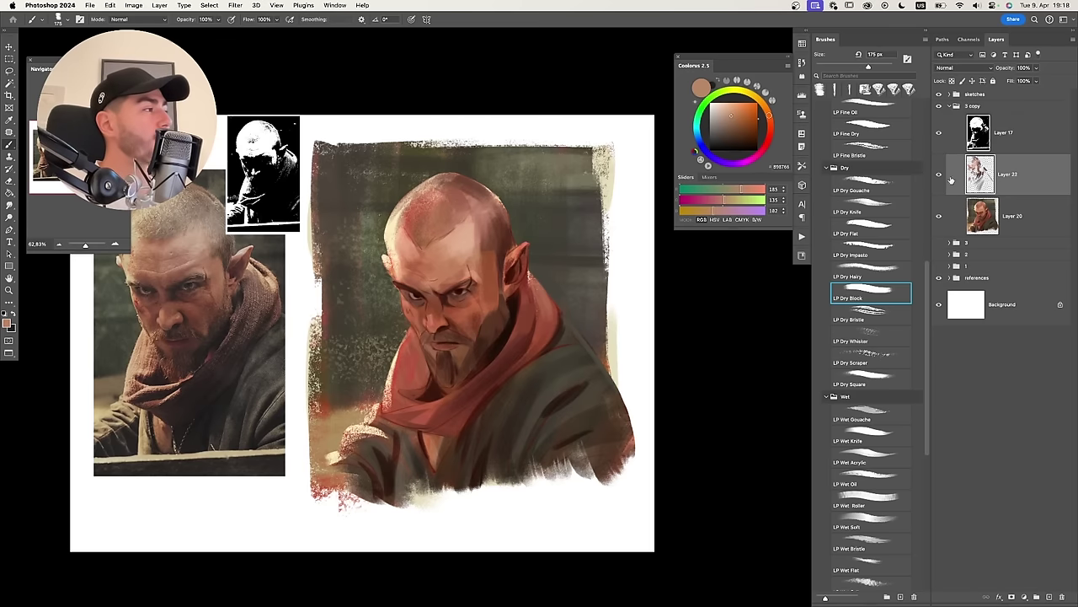
pyautogui.click(939, 175)
pyautogui.click(938, 175)
# Try LP Dry Block strokes on the nose and near cheek with sampled tones #955438 and #7E4E2E, undoing them.
pyautogui.keyDown('alt'); pyautogui.click(475, 316); pyautogui.keyUp('alt')
pyautogui.press('[')
pyautogui.press('[')
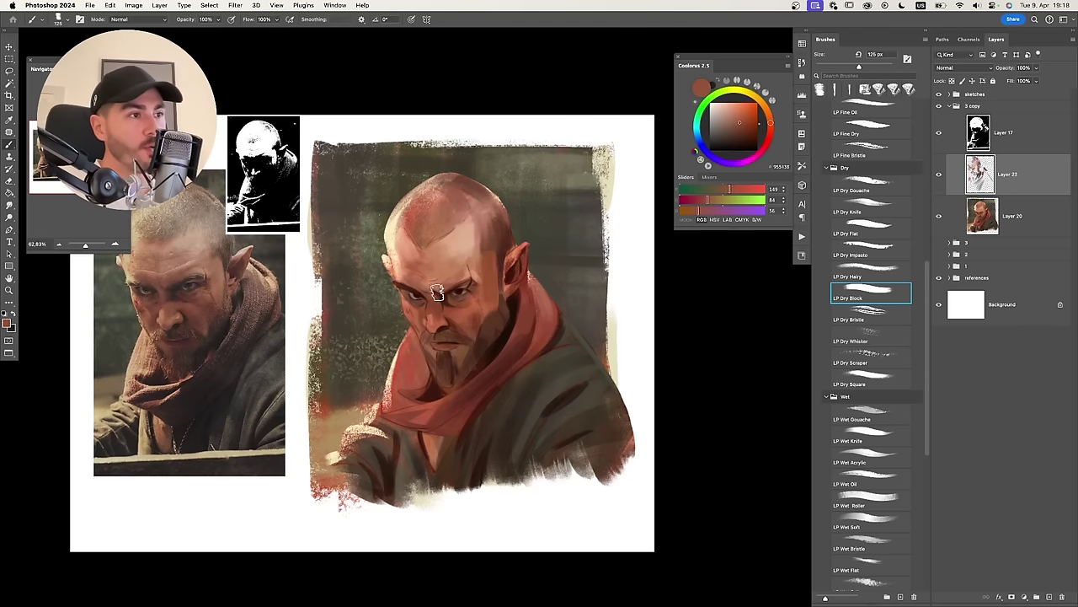
pyautogui.press('super+z')
pyautogui.moveTo(448, 305); pyautogui.dragTo(463, 314)
pyautogui.press('super+z')
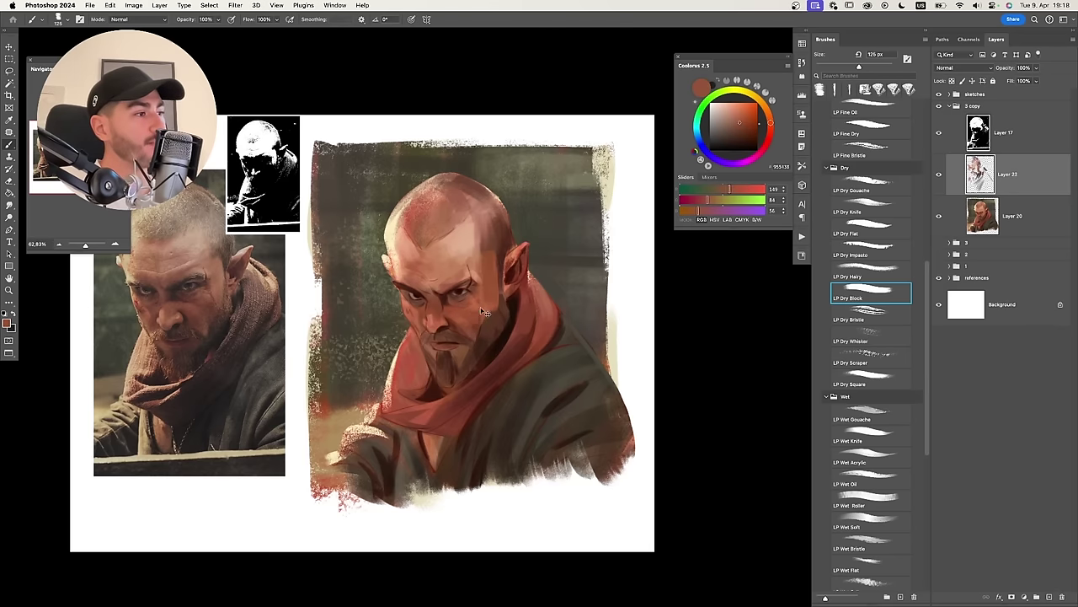
pyautogui.keyDown('alt'); pyautogui.click(485, 311); pyautogui.keyUp('alt')
pyautogui.press(']')
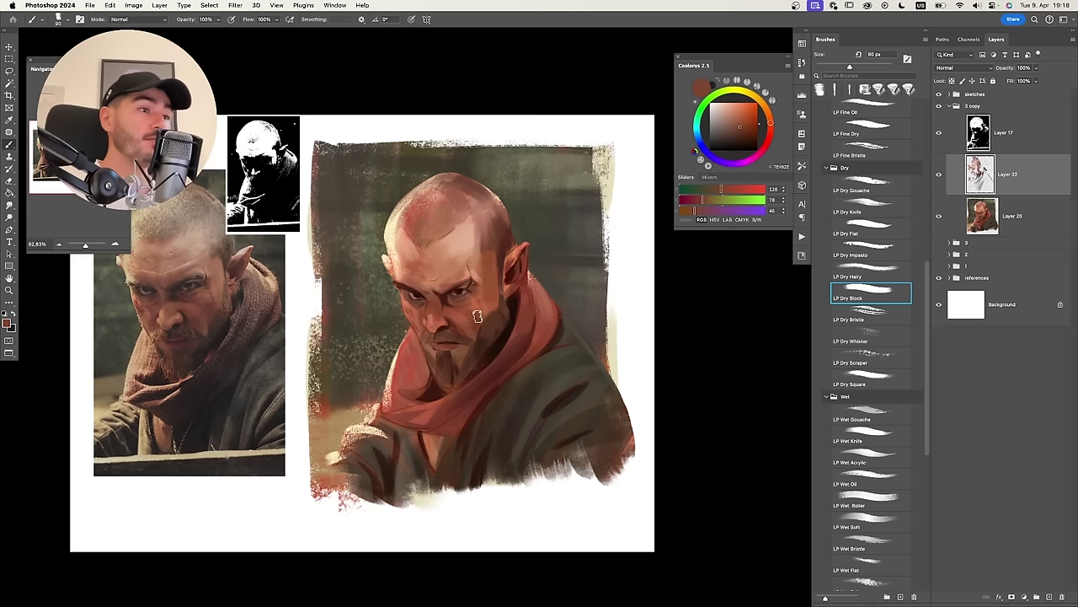
pyautogui.press('super+z')
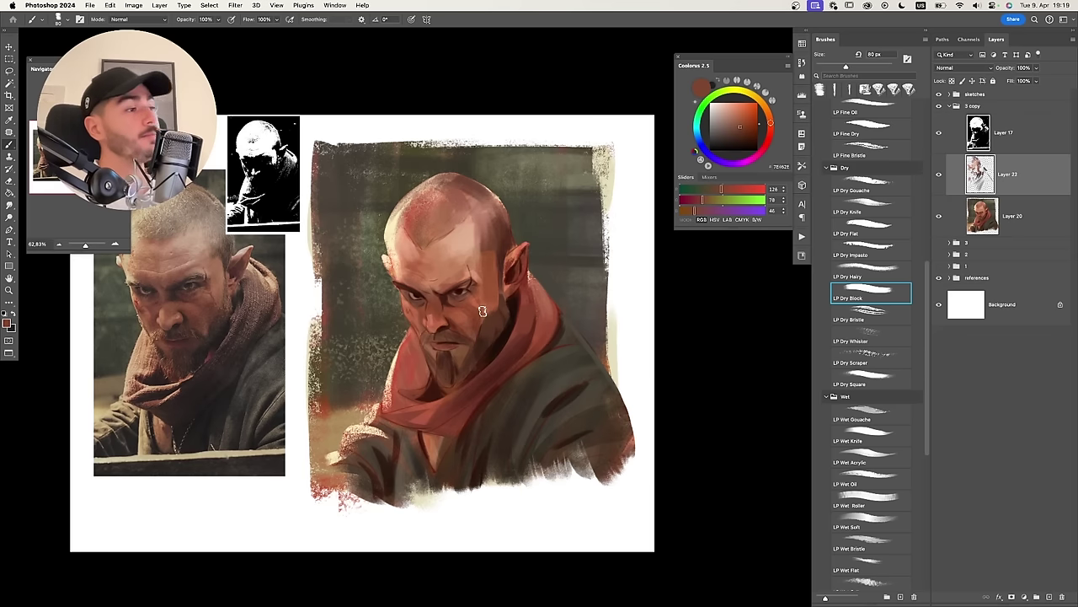
# Sample cheek tone #A65E40 and blend the near cheek with LP Dry Block at 150 px.
pyautogui.keyDown('alt'); pyautogui.click(468, 319); pyautogui.keyUp('alt')
pyautogui.press(']')
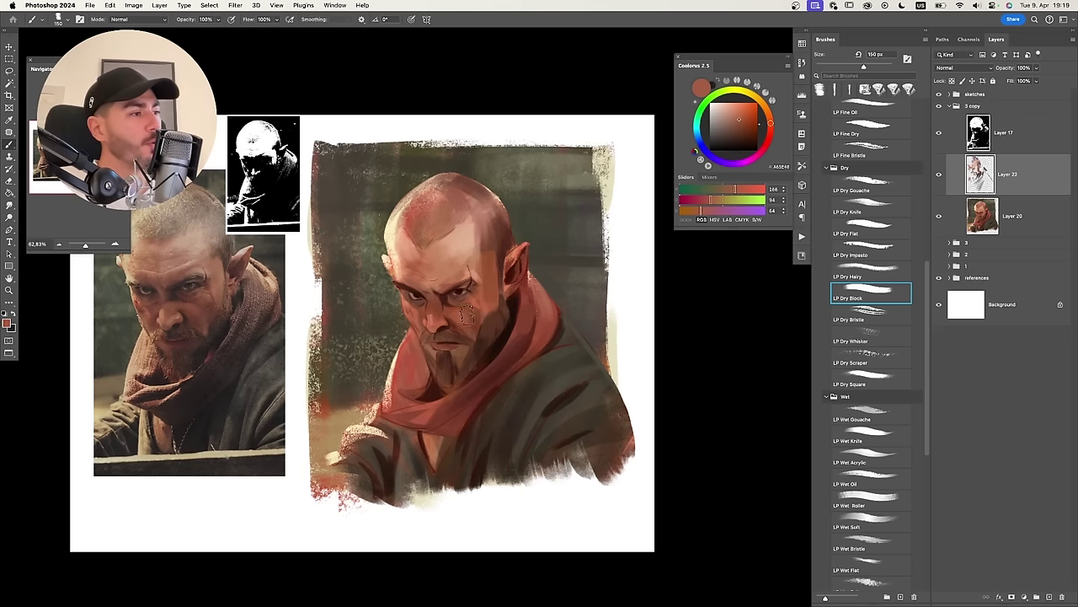
pyautogui.press('[')
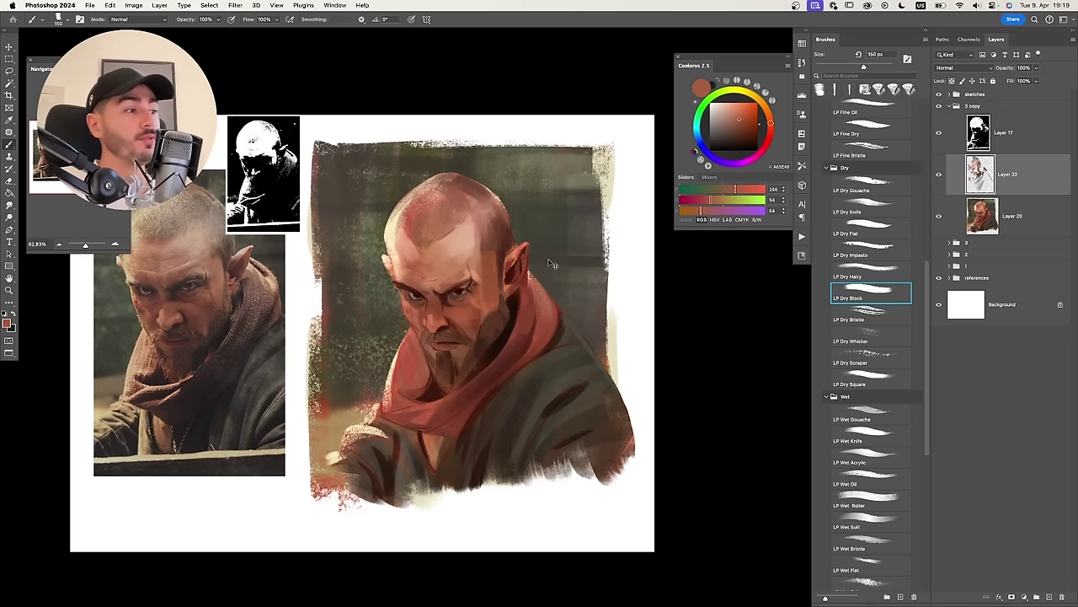
# Refine the red scarf fold left of the beard with LP Dry Block in sampled #9E5A47 and #995C45 at 125 px.
pyautogui.keyDown('alt'); pyautogui.click(449, 351); pyautogui.keyUp('alt')
pyautogui.press(']')
pyautogui.press(']')
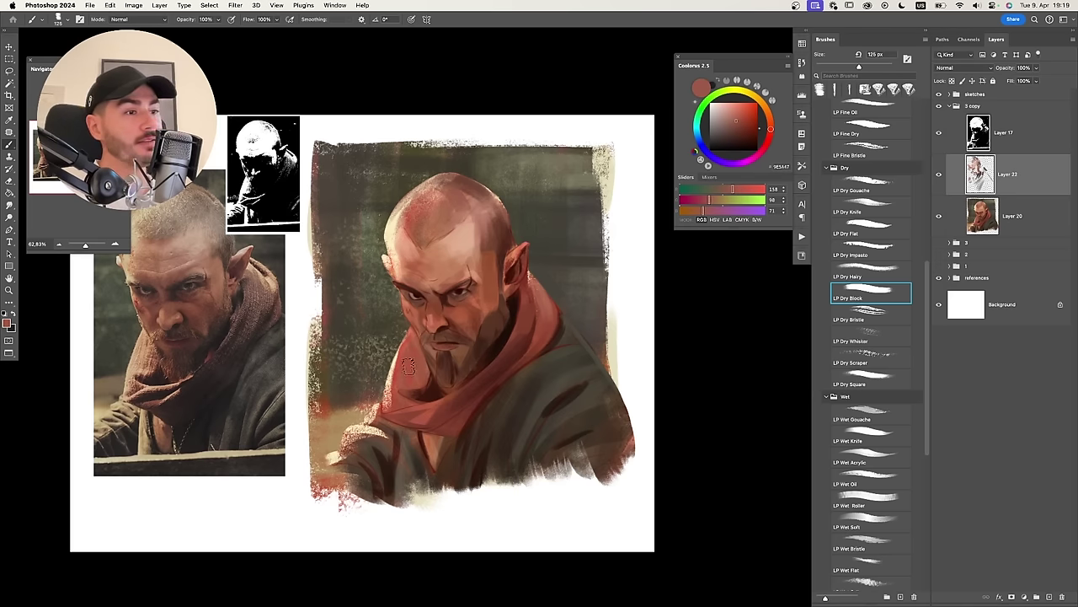
pyautogui.keyDown('alt'); pyautogui.click(397, 368); pyautogui.keyUp('alt')
pyautogui.press(']')
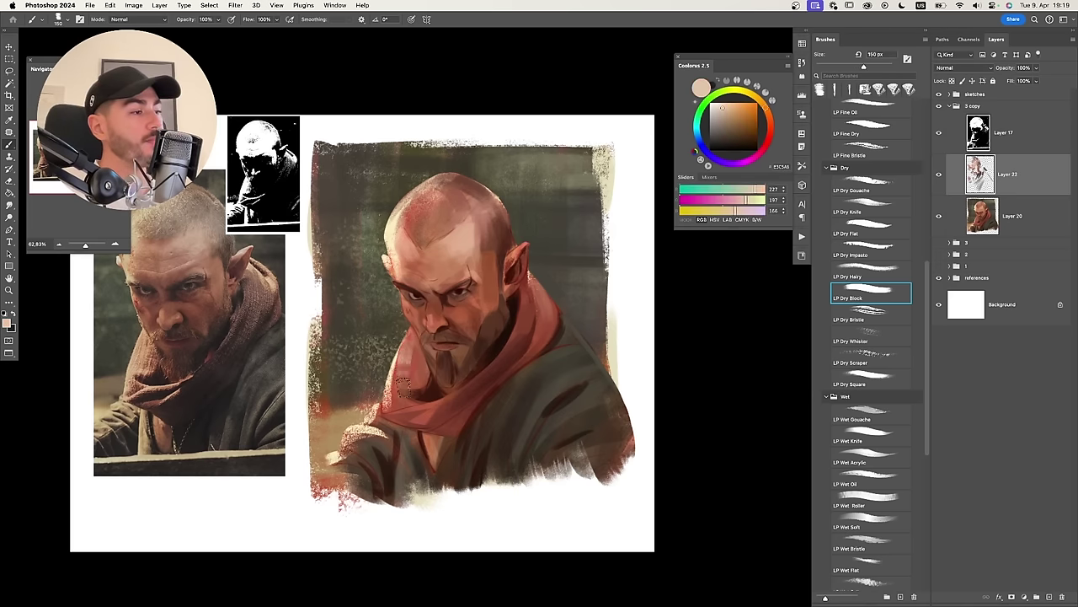
pyautogui.keyDown('alt'); pyautogui.click(410, 345); pyautogui.keyUp('alt')
pyautogui.press('[')
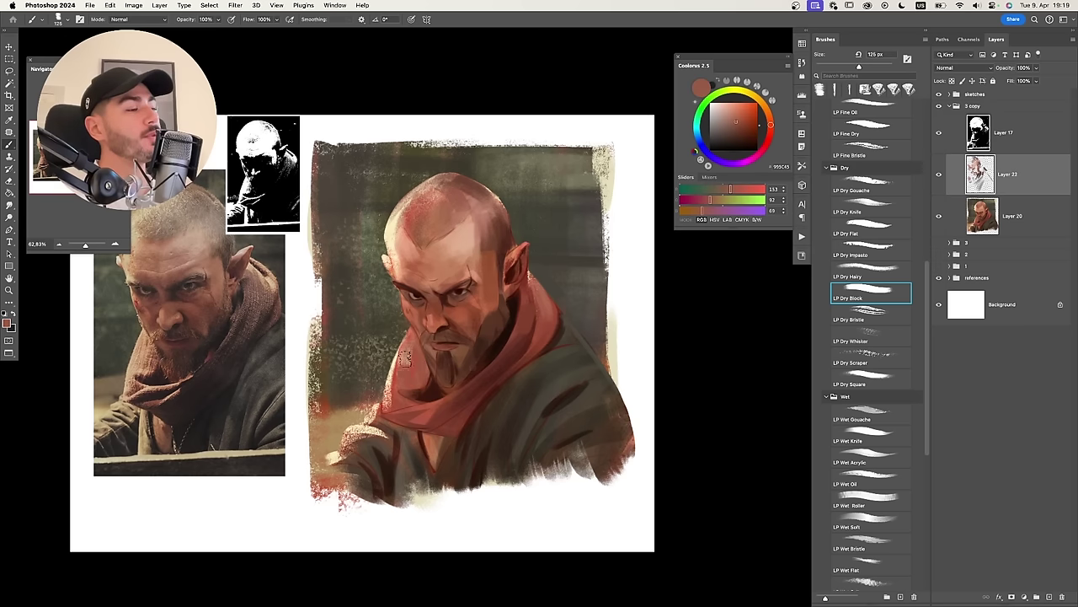
# Shape the lower part of the scarf's front fold with sampled #9B5D4E at 125 px and dark #331911 at 100 px.
pyautogui.keyDown('alt'); pyautogui.click(405, 370); pyautogui.keyUp('alt')
pyautogui.press('[')
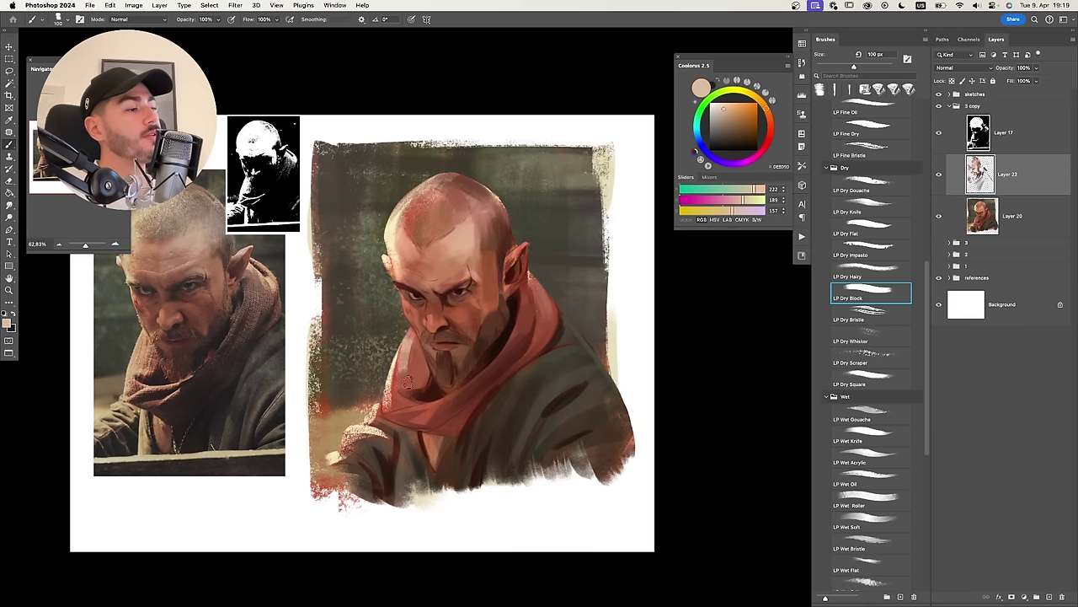
pyautogui.keyDown('alt'); pyautogui.click(423, 368); pyautogui.keyUp('alt')
pyautogui.press(']')
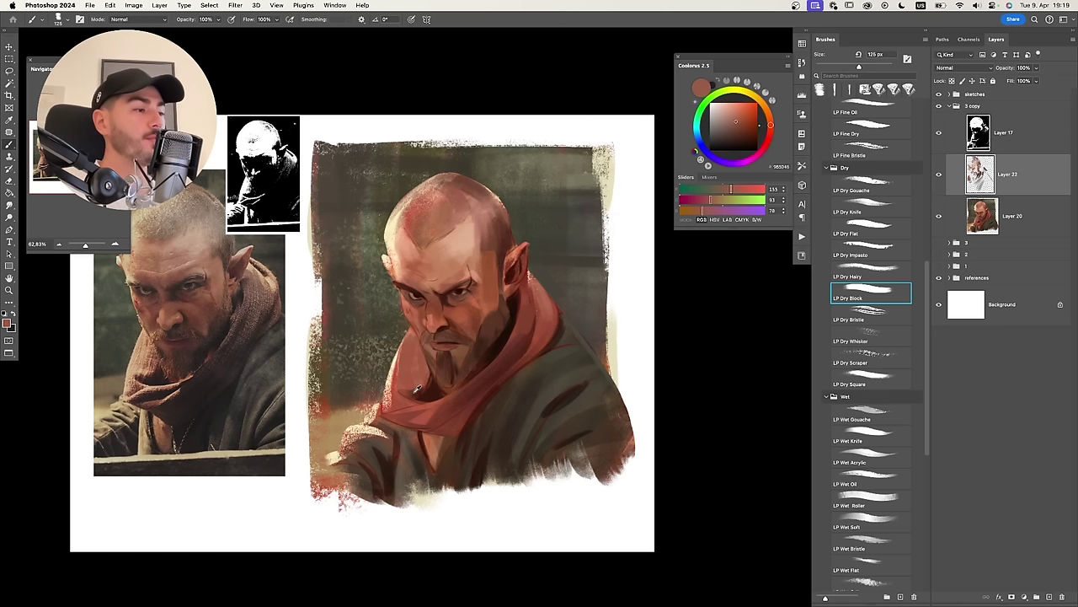
pyautogui.keyDown('alt'); pyautogui.click(405, 391); pyautogui.keyUp('alt')
pyautogui.press('[')
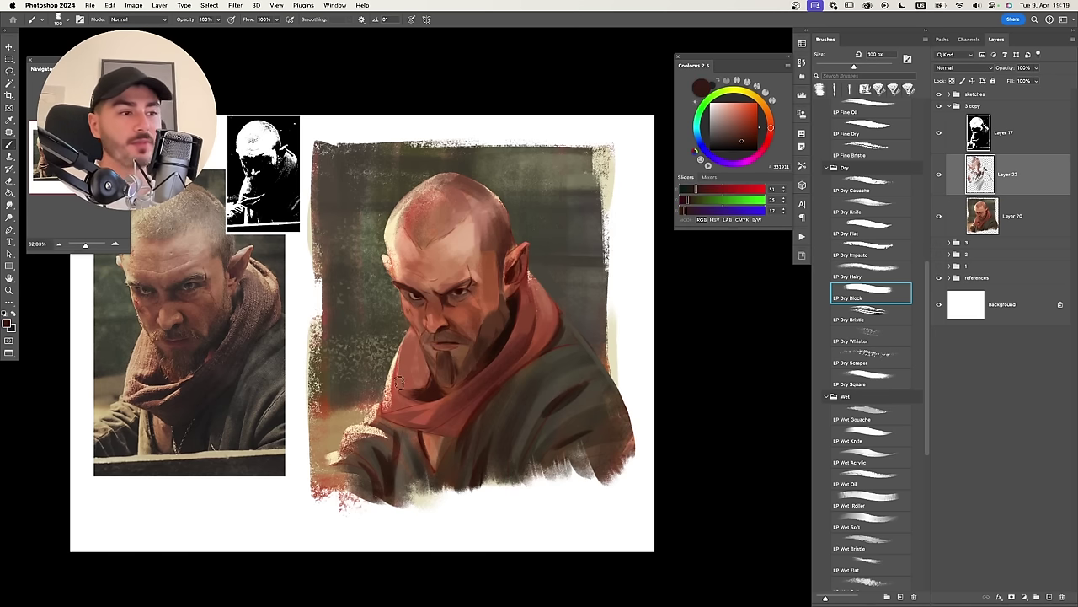
# Paint dark folds on the front sleeve with sampled #2A1D16 using LP Dry Block at 100 px, undoing unwanted strokes.
pyautogui.scroll(-2, 419, 399)
pyautogui.keyDown('alt'); pyautogui.click(363, 431); pyautogui.keyUp('alt')
pyautogui.press('[')
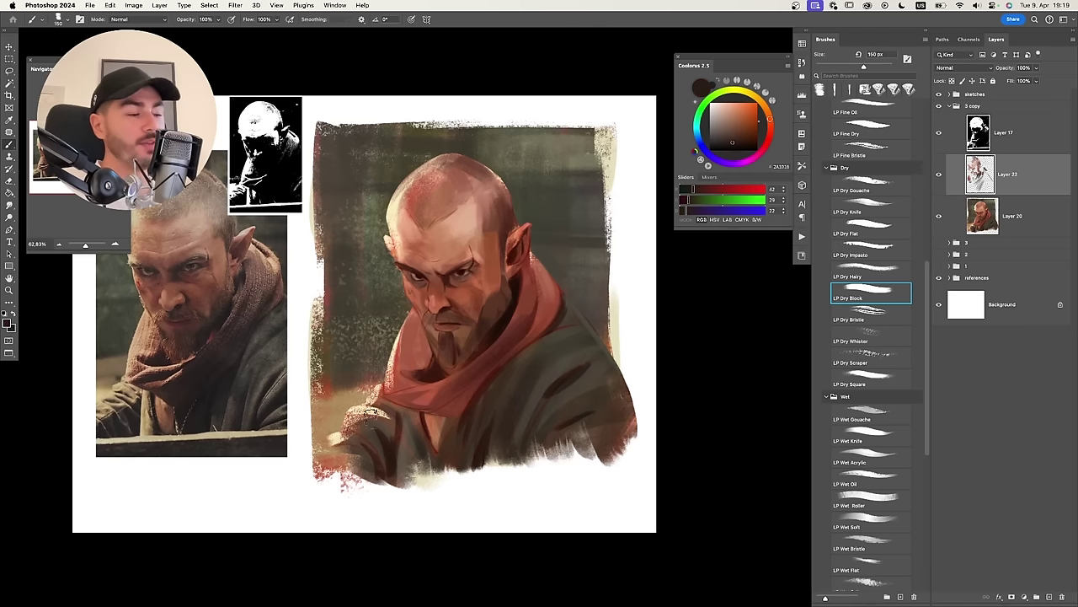
pyautogui.press('super+z')
pyautogui.moveTo(354, 428)
pyautogui.mouseDown()
pyautogui.moveTo(396, 446)
pyautogui.moveTo(364, 423)
pyautogui.moveTo(396, 442)
pyautogui.moveTo(438, 355)
pyautogui.moveTo(406, 430)
pyautogui.moveTo(373, 444)
pyautogui.moveTo(386, 468)
pyautogui.moveTo(366, 444)
pyautogui.moveTo(379, 457)
pyautogui.moveTo(351, 454)
pyautogui.moveTo(386, 465)
pyautogui.mouseUp()
pyautogui.press('super+z')
pyautogui.press('super+z')
pyautogui.press('super+z')
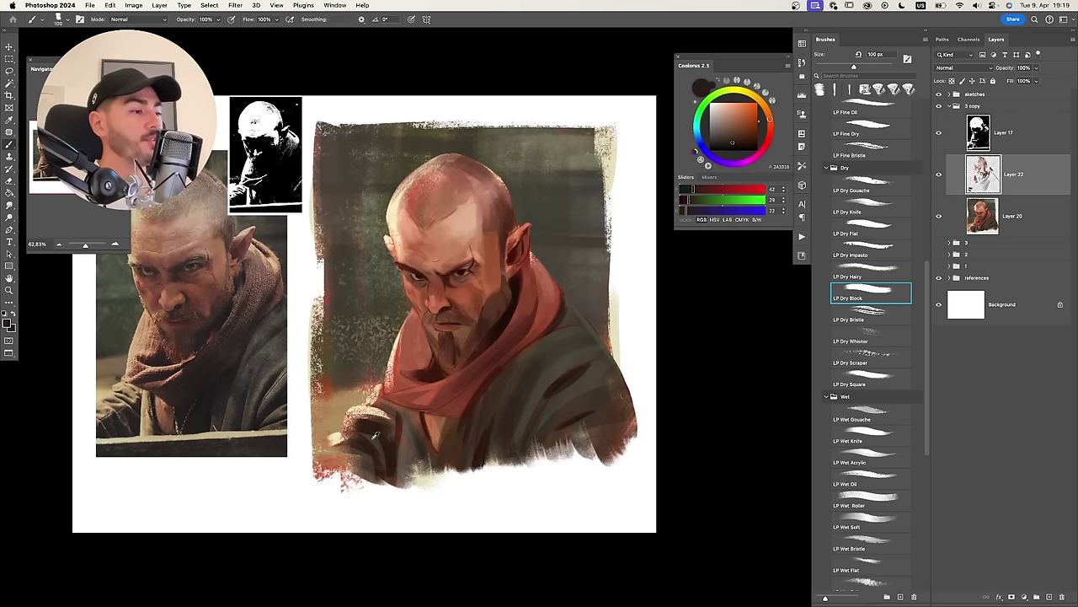
# Refine the front sleeve folds with sampled #4E4035 at 125 px and dark #291912 at 70 px.
pyautogui.keyDown('alt'); pyautogui.click(376, 434); pyautogui.keyUp('alt')
pyautogui.press(']')
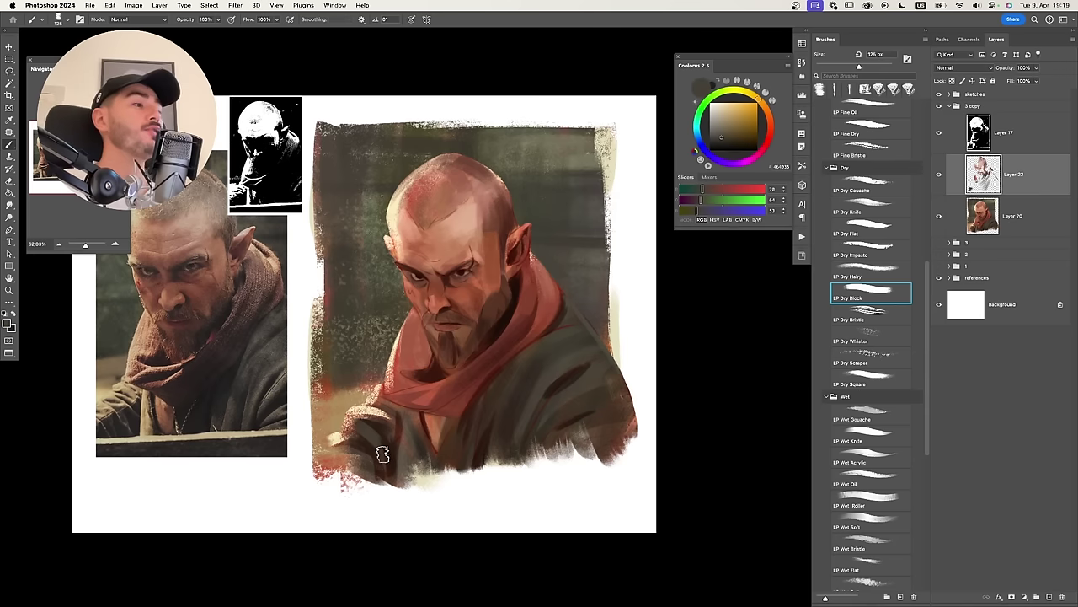
pyautogui.keyDown('alt'); pyautogui.click(400, 433); pyautogui.keyUp('alt')
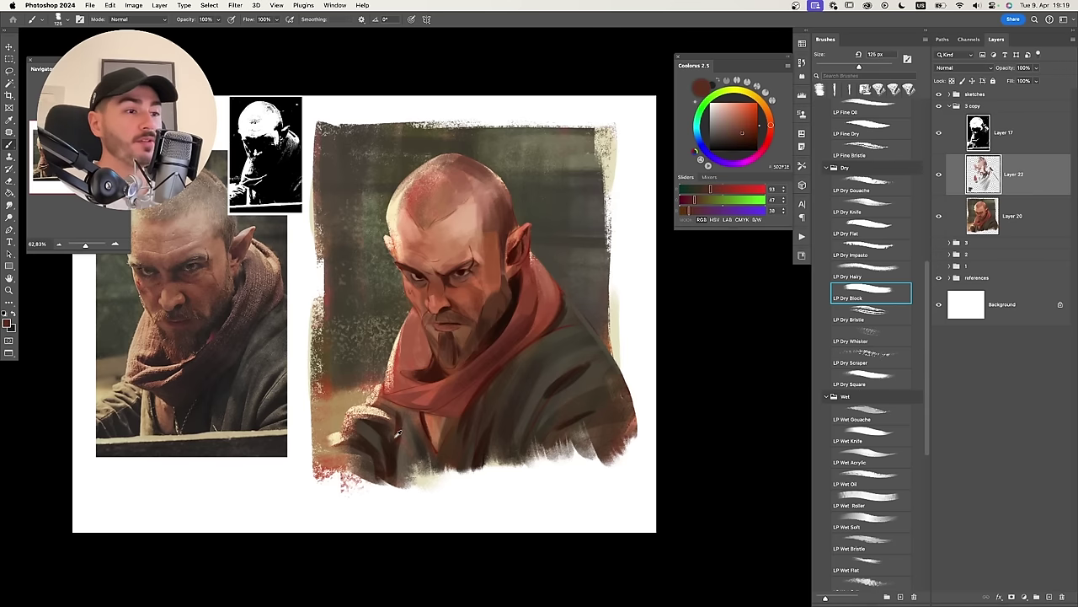
pyautogui.keyDown('alt'); pyautogui.click(393, 458); pyautogui.keyUp('alt')
pyautogui.press('[')
pyautogui.press('[')
pyautogui.press('[')
pyautogui.press('[')
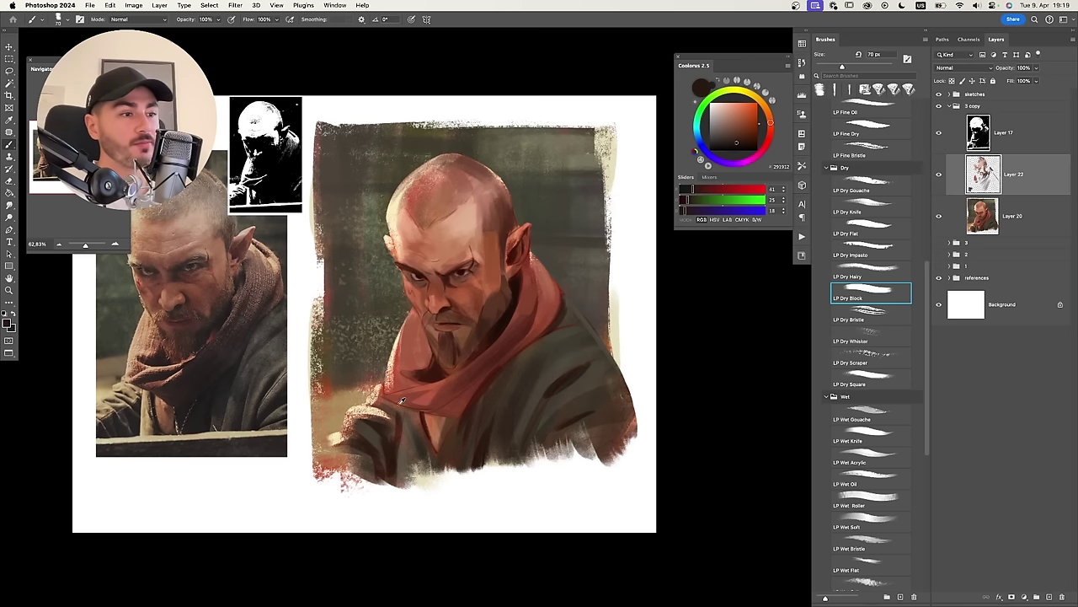
# Touch up the scarf's lower edge and adjacent coat with sampled #73543E and #2E1C13 at 80 px, and sample scarf shadow #723E2D.
pyautogui.keyDown('alt'); pyautogui.click(401, 404); pyautogui.keyUp('alt')
pyautogui.keyDown('alt'); pyautogui.click(387, 414); pyautogui.keyUp('alt')
pyautogui.press(']')
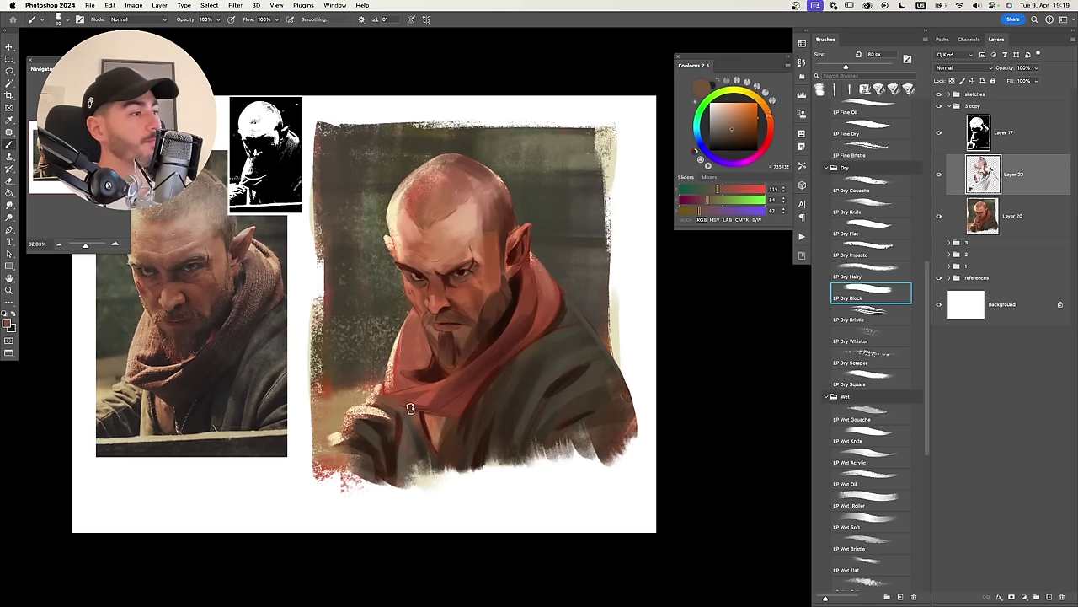
pyautogui.keyDown('alt'); pyautogui.click(470, 418); pyautogui.keyUp('alt')
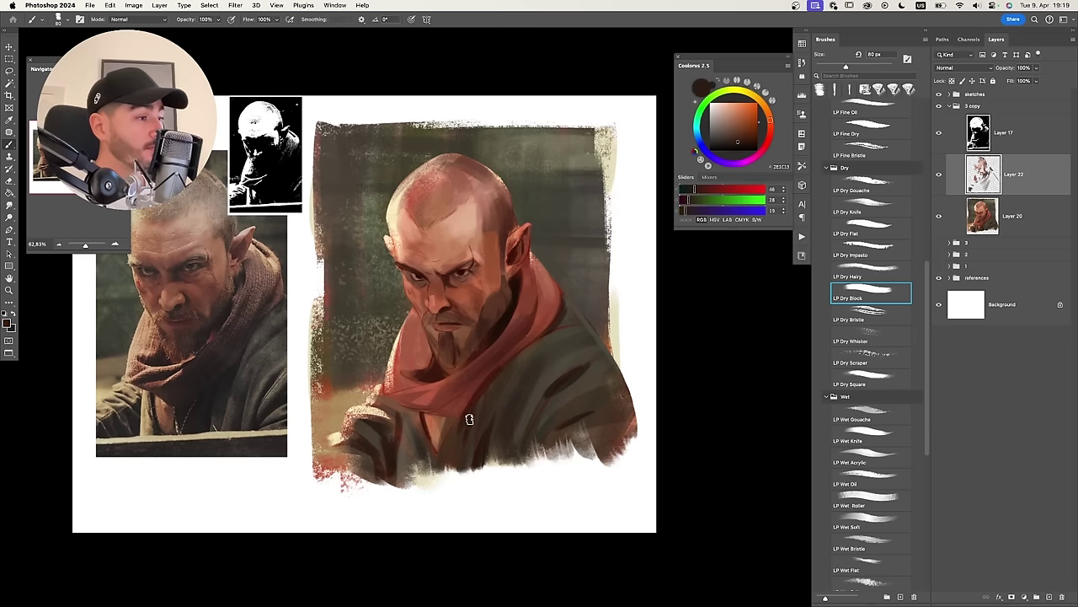
pyautogui.press(']')
pyautogui.keyDown('alt'); pyautogui.click(501, 358); pyautogui.keyUp('alt')
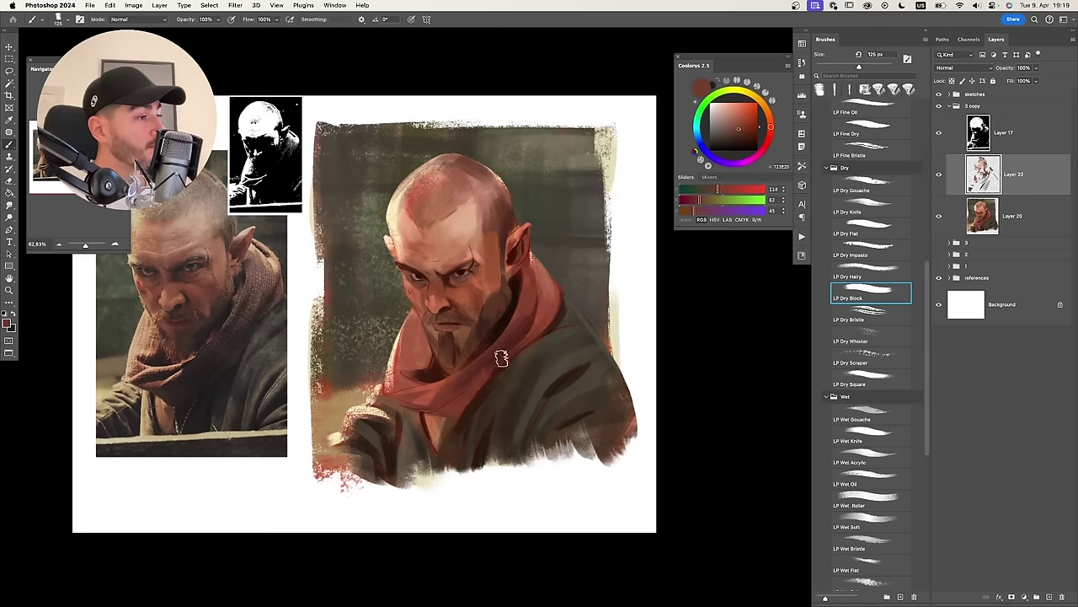
# Select the entire canvas and blend the near cheek with LP Dry Block in sampled #BA7C5B and #B76F4D, down to 90 px.
pyautogui.hotkey('ctrl', 'a')
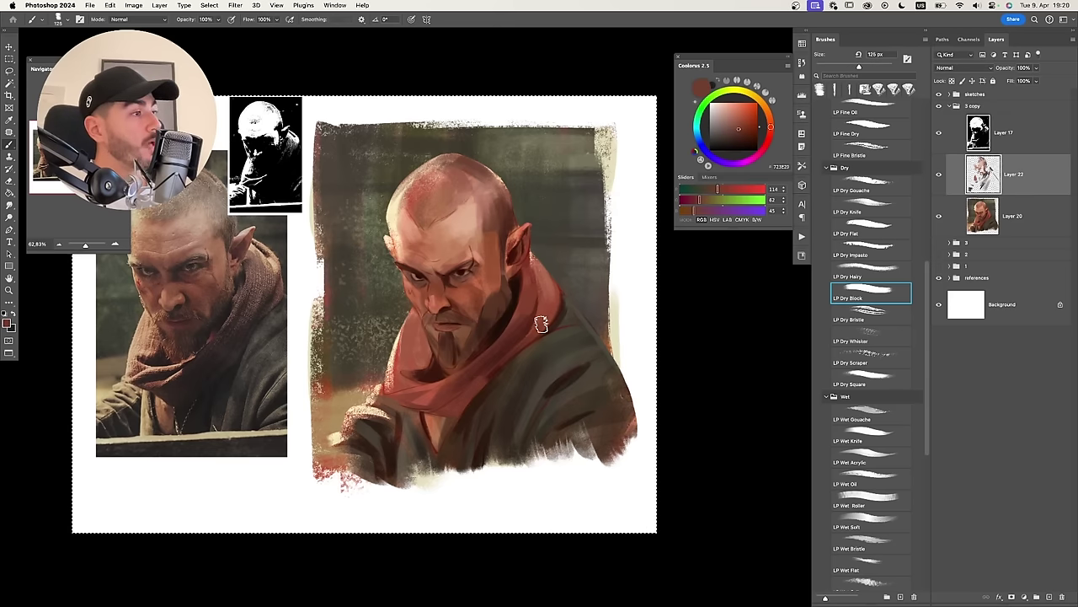
pyautogui.moveTo(542, 324); pyautogui.dragTo(526, 309)
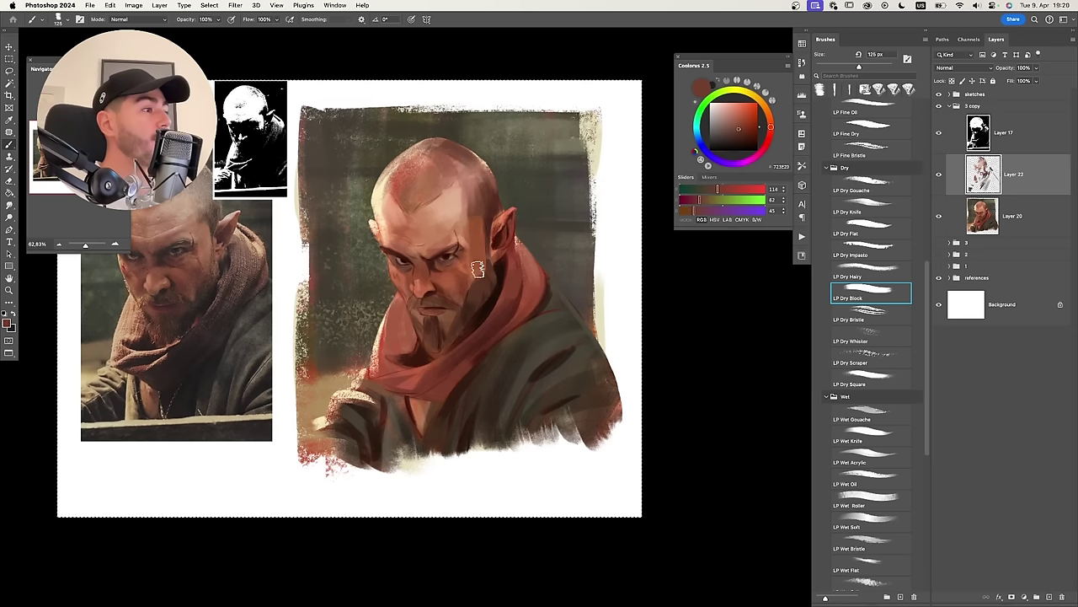
pyautogui.keyDown('alt'); pyautogui.click(460, 268); pyautogui.keyUp('alt')
pyautogui.press('[')
pyautogui.keyDown('alt'); pyautogui.click(482, 265); pyautogui.keyUp('alt')
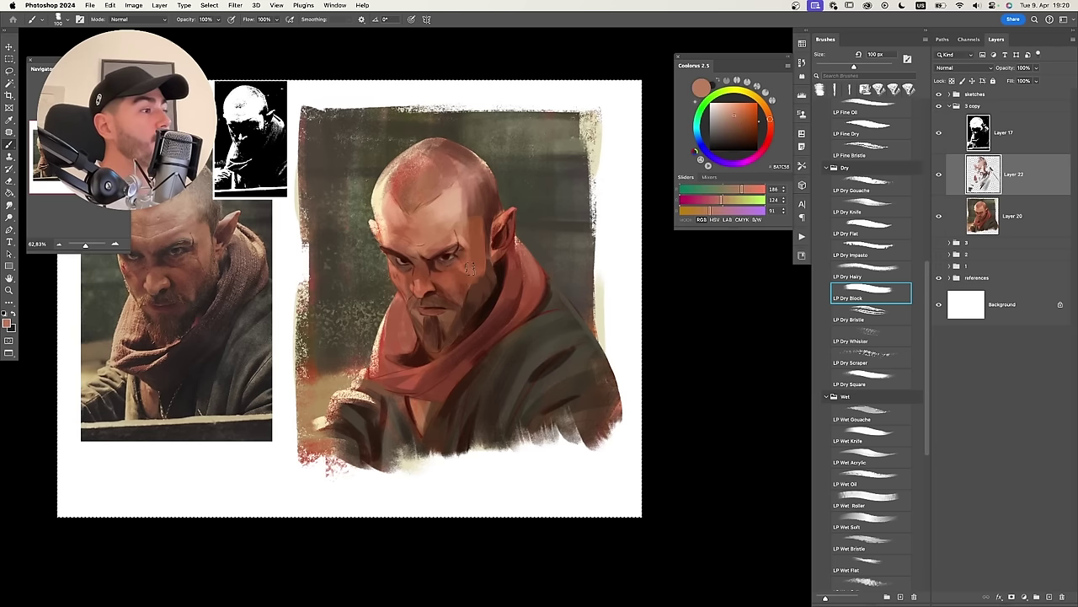
pyautogui.press('[')
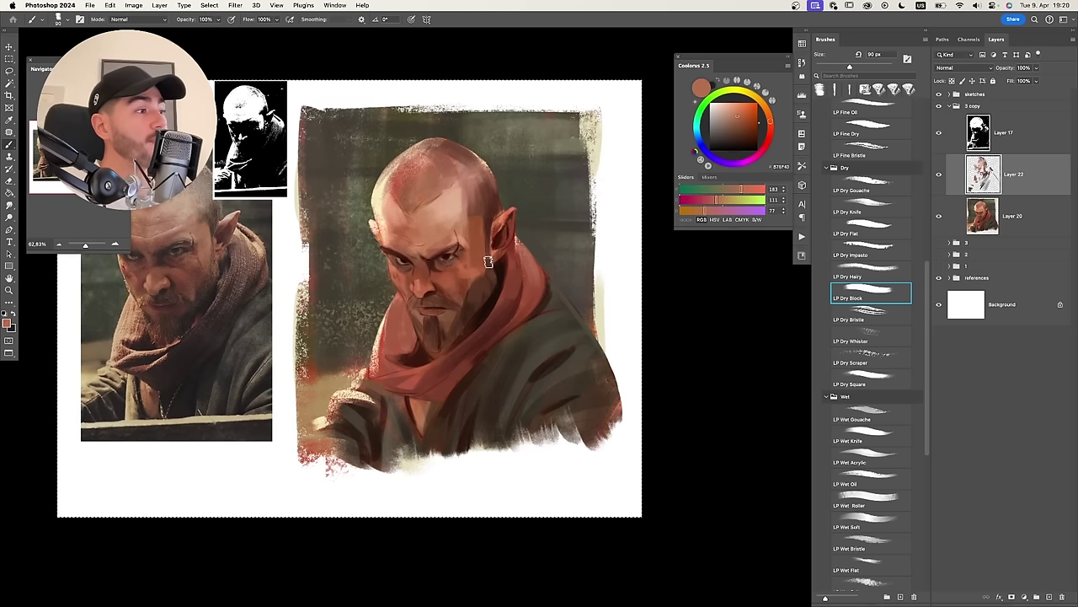
pyautogui.keyDown('alt'); pyautogui.click(472, 263); pyautogui.keyUp('alt')
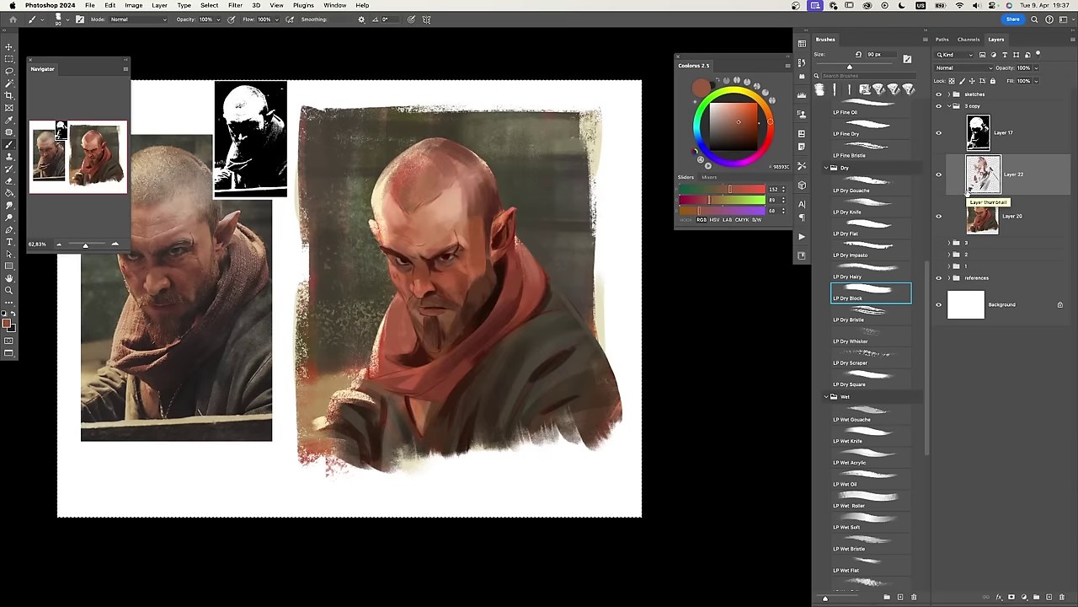
# Refine the forehead and side of the head with sampled skin tones, undoing unwanted strokes.
pyautogui.click(873, 306)
pyautogui.keyDown('alt'); pyautogui.click(426, 217); pyautogui.keyUp('alt')
pyautogui.press('super+z')
pyautogui.keyDown('alt'); pyautogui.click(481, 202); pyautogui.keyUp('alt')
pyautogui.press('super+z')
# Switch to LP Rake and texture the scarf below the ear with a tone sampled there.
pyautogui.scroll(10, 873, 324)
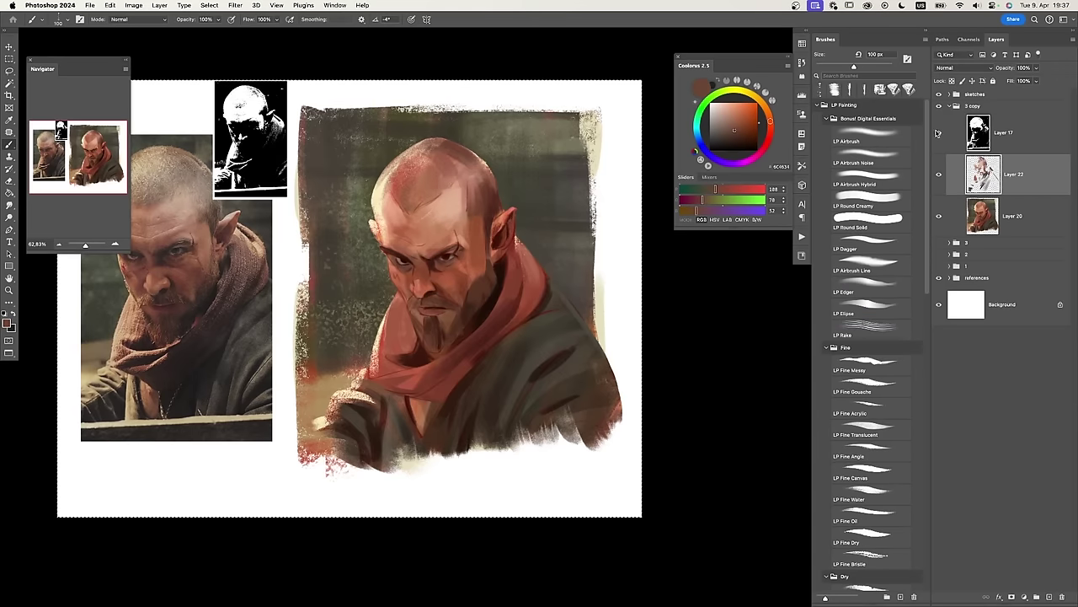
pyautogui.click(873, 329)
pyautogui.keyDown('alt'); pyautogui.click(515, 244); pyautogui.keyUp('alt')
# Paint the chin beard darker with LP Dry Block in sampled #2C1B12, reducing the brush to 80 px.
pyautogui.moveTo(927, 255); pyautogui.dragTo(932, 379)
pyautogui.click(873, 380)
pyautogui.keyDown('alt'); pyautogui.click(432, 336); pyautogui.keyUp('alt')
pyautogui.press('super+z')
pyautogui.keyDown('alt'); pyautogui.click(446, 315); pyautogui.keyUp('alt')
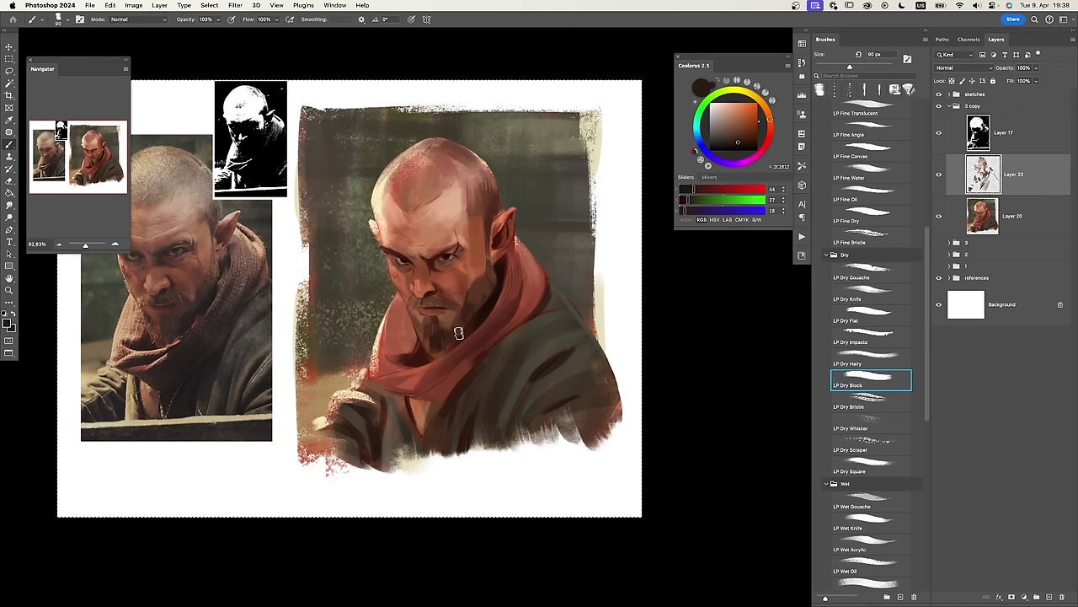
pyautogui.press('[')
pyautogui.press('[')
pyautogui.press('[')
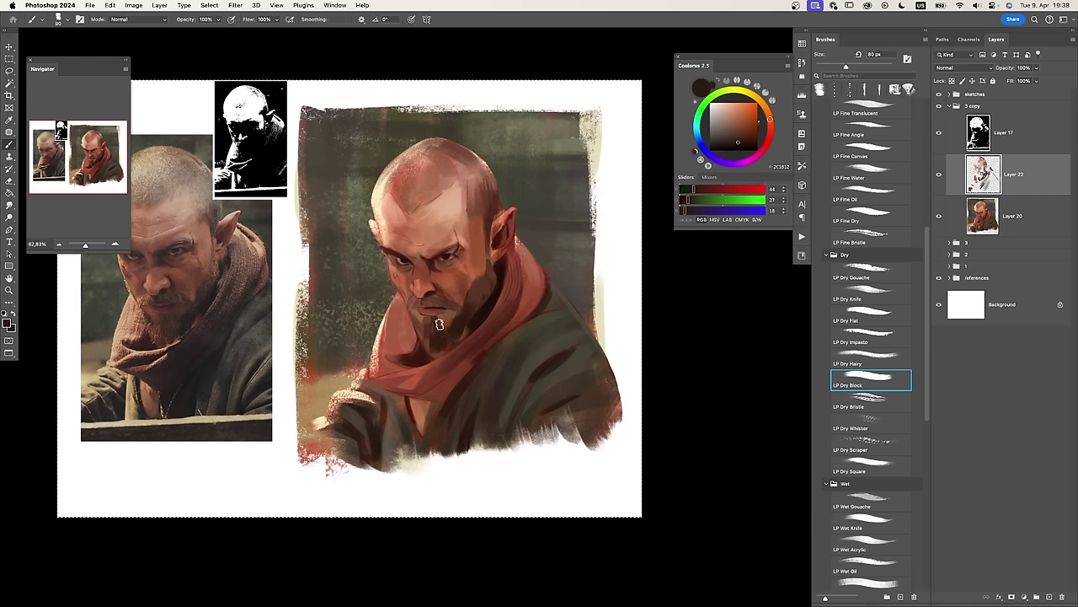
# Darken the moustache around the mouth with sampled #3B2318 using LP Dry Block at 60 px.
pyautogui.keyDown('alt'); pyautogui.click(431, 296); pyautogui.keyUp('alt')
pyautogui.press('[')
pyautogui.press('[')
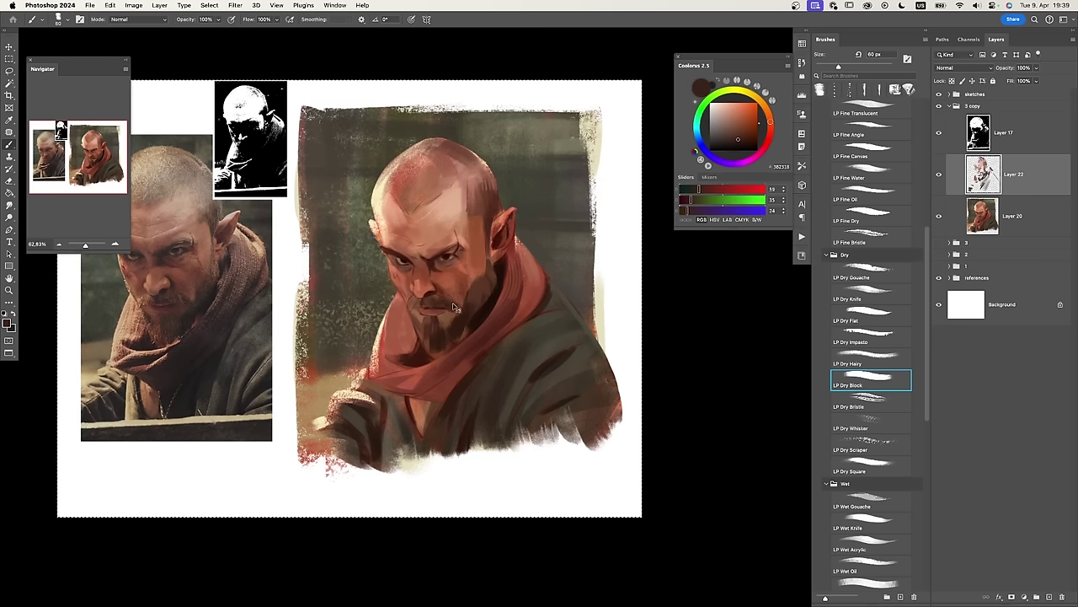
pyautogui.keyDown('alt'); pyautogui.click(408, 303); pyautogui.keyUp('alt')
# Detail the nose tip, upper lip and moustache with LP Dry Block at 20 px, using cream #FCF1CA and sampled face tones.
pyautogui.keyDown('alt'); pyautogui.click(426, 299); pyautogui.keyUp('alt')
pyautogui.press('[')
pyautogui.press('[')
pyautogui.press('[')
pyautogui.press('[')
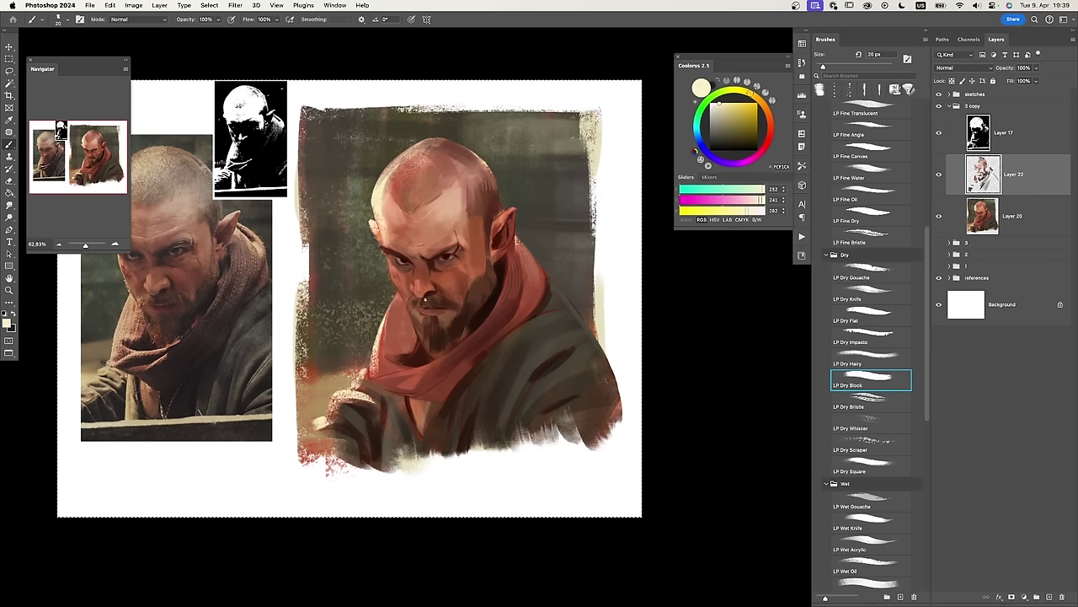
pyautogui.keyDown('alt'); pyautogui.click(417, 297); pyautogui.keyUp('alt')
pyautogui.moveTo(410, 298)
pyautogui.mouseDown()
pyautogui.moveTo(435, 300)
pyautogui.moveTo(411, 299)
pyautogui.moveTo(423, 329)
pyautogui.moveTo(395, 351)
pyautogui.mouseUp()
pyautogui.keyDown('alt'); pyautogui.click(412, 303); pyautogui.keyUp('alt')
pyautogui.keyDown('alt'); pyautogui.click(423, 295); pyautogui.keyUp('alt')
pyautogui.keyDown('alt'); pyautogui.click(438, 298); pyautogui.keyUp('alt')
# Clean up the beard with the eraser and a larger LP Dry Block in a tone sampled from the chin.
pyautogui.press(']')
pyautogui.press(']')
pyautogui.press(']')
pyautogui.press(']')
pyautogui.press(']')
pyautogui.press(']')
pyautogui.press('e')
pyautogui.press('b')
pyautogui.keyDown('alt'); pyautogui.click(423, 330); pyautogui.keyUp('alt')
# Blend the near temple with sampled skin tone #CB9F86, adjusting LP Dry Block to 125 px.
pyautogui.keyDown('alt'); pyautogui.click(466, 250); pyautogui.keyUp('alt')
pyautogui.press(']')
pyautogui.press(']')
pyautogui.press(']')
pyautogui.press(']')
pyautogui.press(']')
pyautogui.press(']')
pyautogui.press(']')
pyautogui.press('[')
pyautogui.press('[')
pyautogui.press('[')
pyautogui.press('[')
pyautogui.press('[')
pyautogui.press('[')
# Cover the textured background left of the face with sampled #322E22 using a large LP Dry Block at 250 to 300 px.
pyautogui.keyDown('alt'); pyautogui.click(378, 308); pyautogui.keyUp('alt')
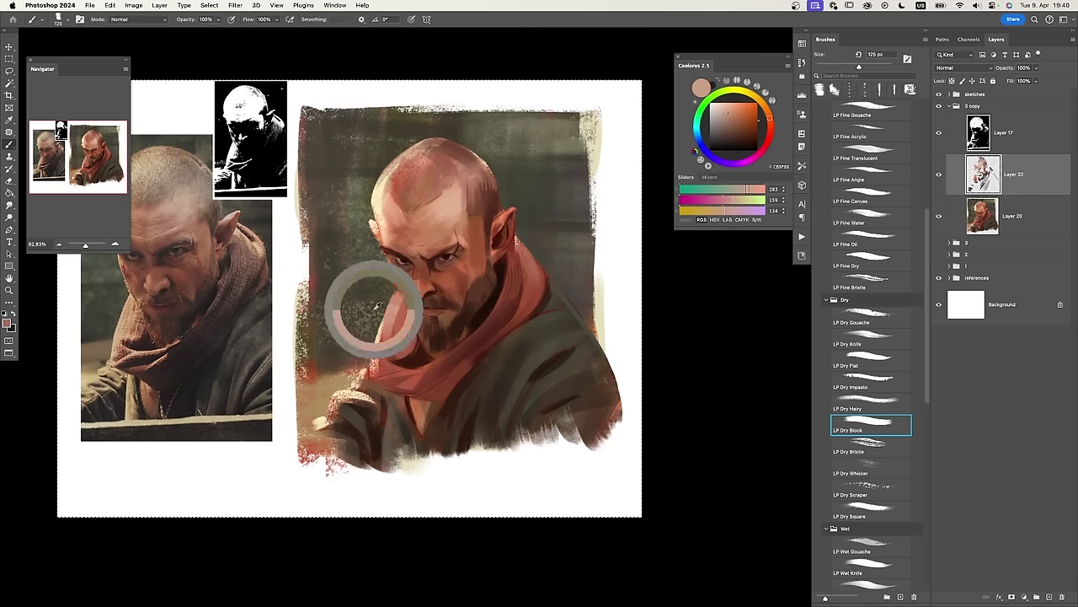
pyautogui.press('[')
pyautogui.press('x')
pyautogui.keyDown('alt'); pyautogui.click(392, 272); pyautogui.keyUp('alt')
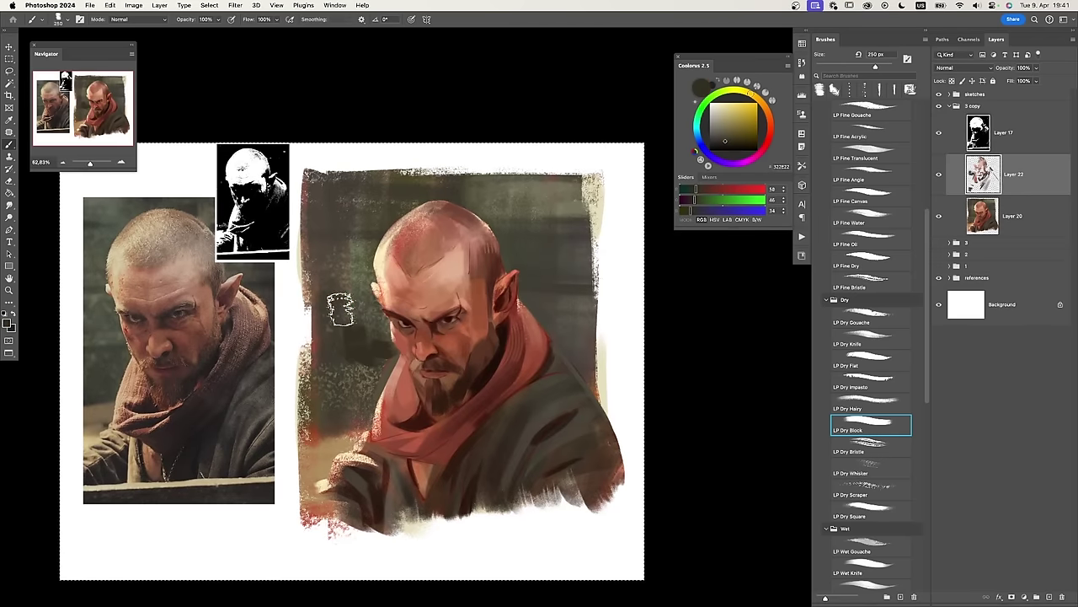
pyautogui.moveTo(340, 309); pyautogui.dragTo(344, 379)
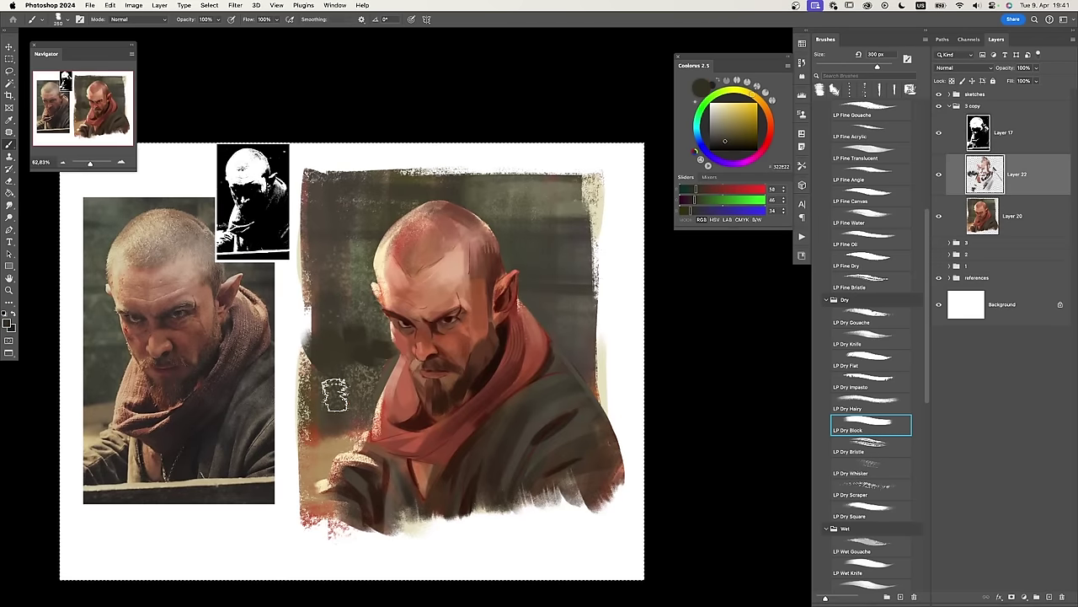
# Refine the background along the scarf's left edge with sampled #3C3629 using LP Dry Block at 80 px.
pyautogui.press('[')
pyautogui.press('[')
pyautogui.press('[')
pyautogui.press('[')
pyautogui.press('[')
pyautogui.press('[')
pyautogui.press('[')
pyautogui.press('[')
pyautogui.press('x')
pyautogui.press('x')
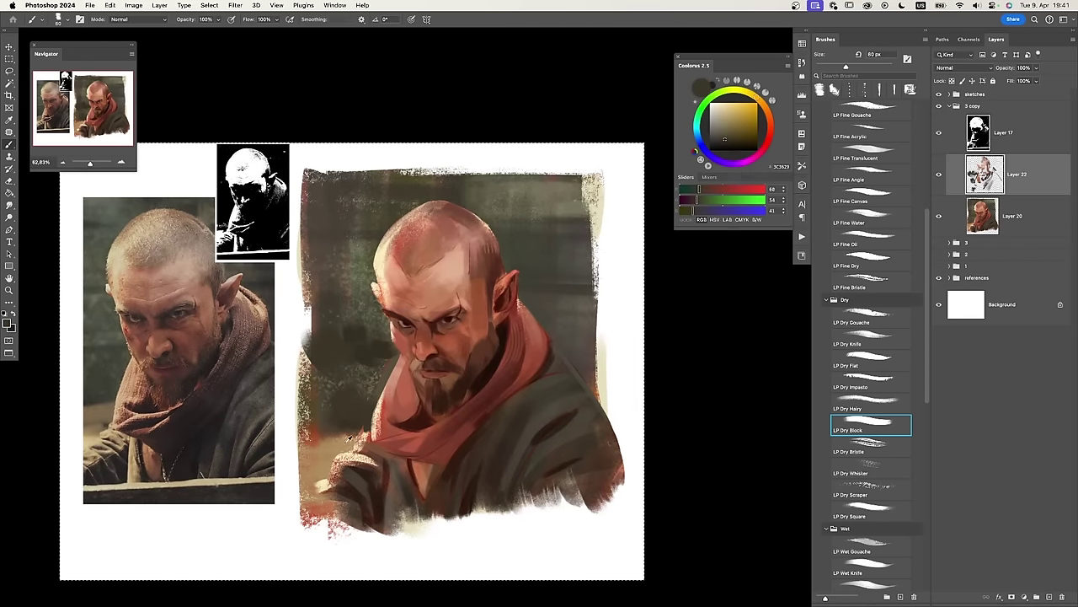
# Smooth the lower background left of the scarf with broad strokes of an enlarged LP Dry Block.
pyautogui.press(']')
pyautogui.press(']')
pyautogui.press(']')
pyautogui.press(']')
pyautogui.press(']')
pyautogui.press(']')
pyautogui.press(']')
pyautogui.moveTo(369, 413); pyautogui.dragTo(339, 409)
# Repaint the speckled edge of the front shoulder and adjacent background with sampled tones using a smaller LP Dry Block.
pyautogui.press('[')
pyautogui.press('[')
pyautogui.press('[')
pyautogui.press('[')
pyautogui.press('[')
pyautogui.press('x')
pyautogui.moveTo(356, 449)
pyautogui.mouseDown()
pyautogui.moveTo(367, 435)
pyautogui.moveTo(355, 457)
pyautogui.moveTo(372, 470)
pyautogui.moveTo(373, 427)
pyautogui.moveTo(347, 449)
pyautogui.mouseUp()
pyautogui.keyDown('alt'); pyautogui.click(361, 441); pyautogui.keyUp('alt')
pyautogui.keyDown('alt'); pyautogui.click(366, 461); pyautogui.keyUp('alt')
# Switch to LP Dry Impasto and blend the front shoulder into the background with sampled tones.
pyautogui.click(877, 384)
pyautogui.keyDown('alt'); pyautogui.click(366, 472); pyautogui.keyUp('alt')
pyautogui.keyDown('alt'); pyautogui.click(349, 435); pyautogui.keyUp('alt')
# Paint broad textured highlights across the large coat shoulder with LP Dry Impasto in sampled grey-green #49463C, enlarging the brush.
pyautogui.keyDown('alt'); pyautogui.click(534, 419); pyautogui.keyUp('alt')
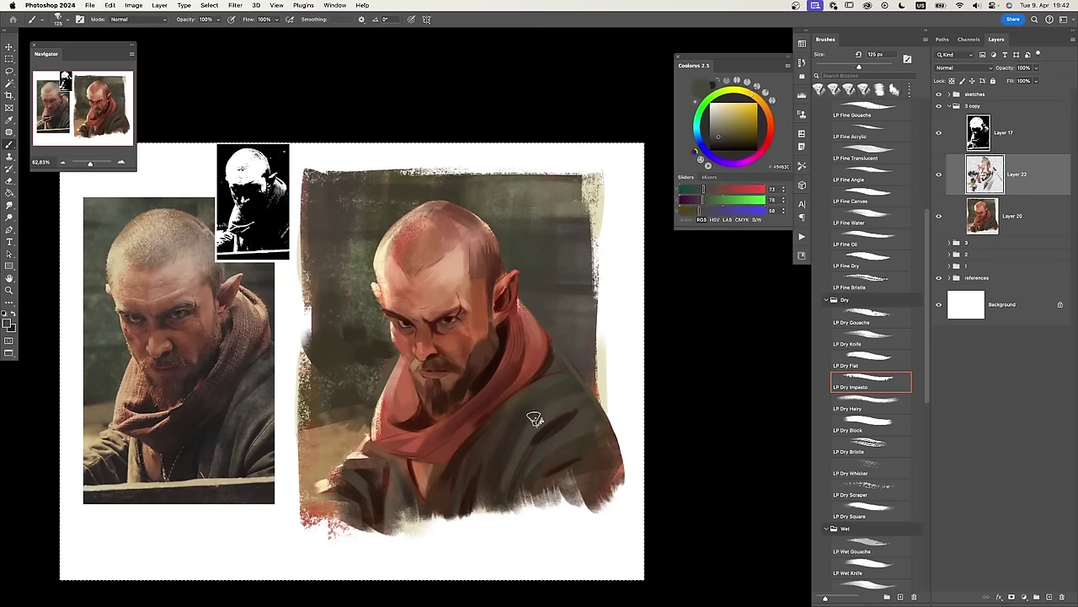
pyautogui.press(']')
pyautogui.press(']')
pyautogui.press(']')
pyautogui.press(']')
pyautogui.press(']')
pyautogui.press(']')
pyautogui.moveTo(533, 419)
pyautogui.mouseDown()
pyautogui.moveTo(510, 514)
pyautogui.moveTo(581, 414)
pyautogui.moveTo(523, 442)
pyautogui.mouseUp()
pyautogui.keyDown('alt'); pyautogui.click(563, 409); pyautogui.keyUp('alt')
# Texture the scarf's collar and front folds with LP Dry Impasto in sampled reds, including #A35B48 at 100 px.
pyautogui.keyDown('alt'); pyautogui.click(516, 353); pyautogui.keyUp('alt')
pyautogui.press('[')
pyautogui.press('[')
pyautogui.press('[')
pyautogui.press('[')
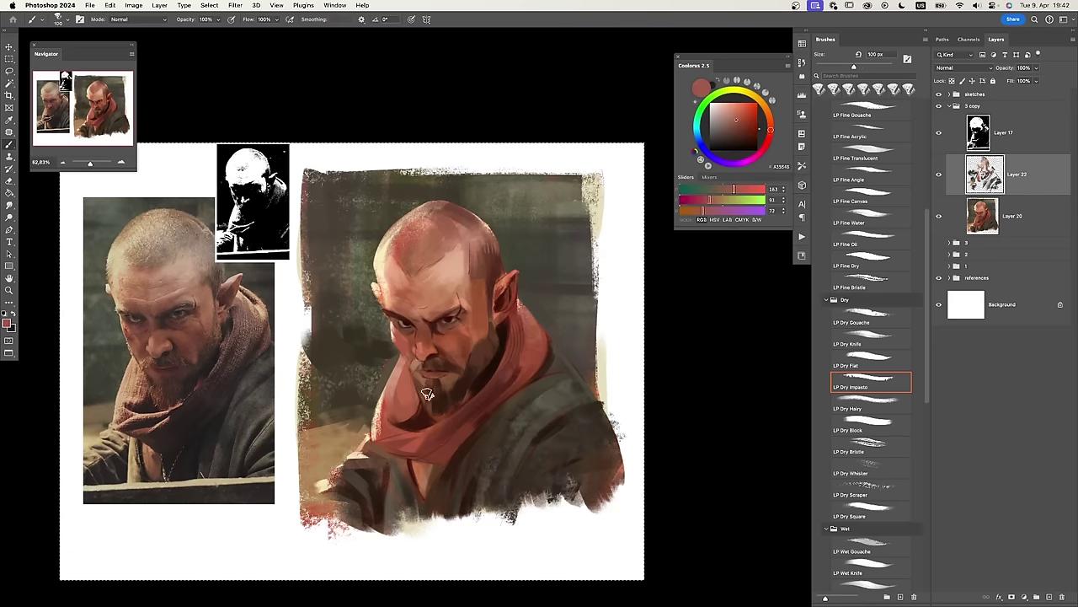
pyautogui.keyDown('alt'); pyautogui.click(466, 415); pyautogui.keyUp('alt')
pyautogui.moveTo(508, 375); pyautogui.dragTo(459, 422)
pyautogui.keyDown('alt'); pyautogui.click(377, 420); pyautogui.keyUp('alt')
pyautogui.keyDown('alt'); pyautogui.click(395, 390); pyautogui.keyUp('alt')
# Sharpen the shadow and outer edge of the scarf's left fold with LP Dry Flat at 125 px, using sampled #331911.
pyautogui.keyDown('alt'); pyautogui.click(426, 404); pyautogui.keyUp('alt')
pyautogui.click(871, 361)
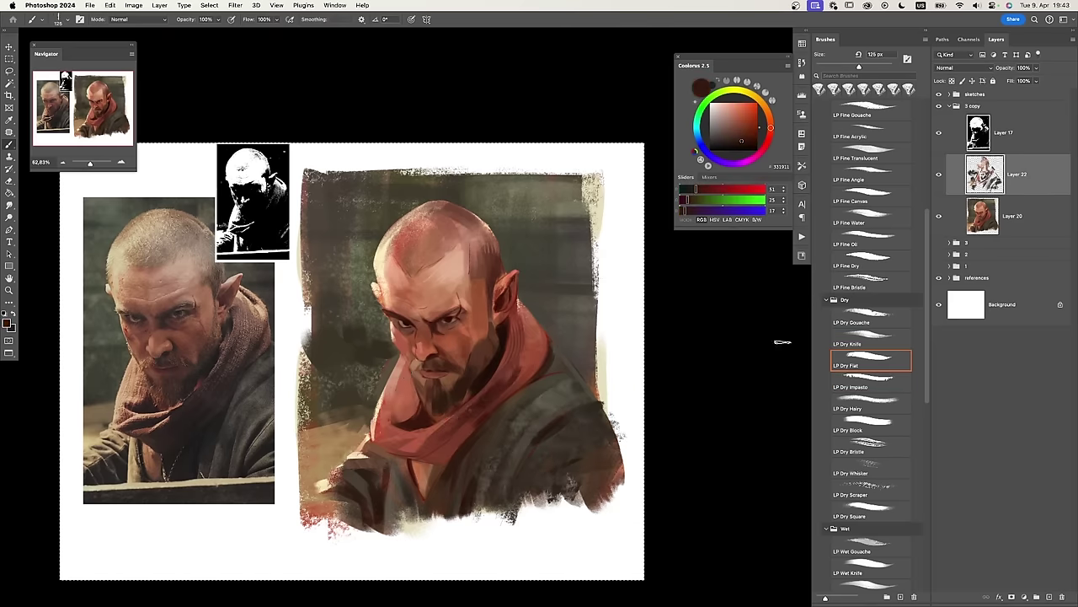
pyautogui.moveTo(410, 383); pyautogui.dragTo(416, 410)
pyautogui.keyDown('alt'); pyautogui.click(370, 411); pyautogui.keyUp('alt')
pyautogui.moveTo(395, 360); pyautogui.dragTo(376, 410)
# Repaint the coat edge and background behind the scarf with LP Dry Flat at 60 px in sampled dark brown #342E27.
pyautogui.keyDown('alt'); pyautogui.click(550, 371); pyautogui.keyUp('alt')
pyautogui.moveTo(544, 319)
pyautogui.mouseDown()
pyautogui.moveTo(604, 401)
pyautogui.moveTo(581, 344)
pyautogui.mouseUp()
pyautogui.press('[')
pyautogui.press('[')
pyautogui.press('[')
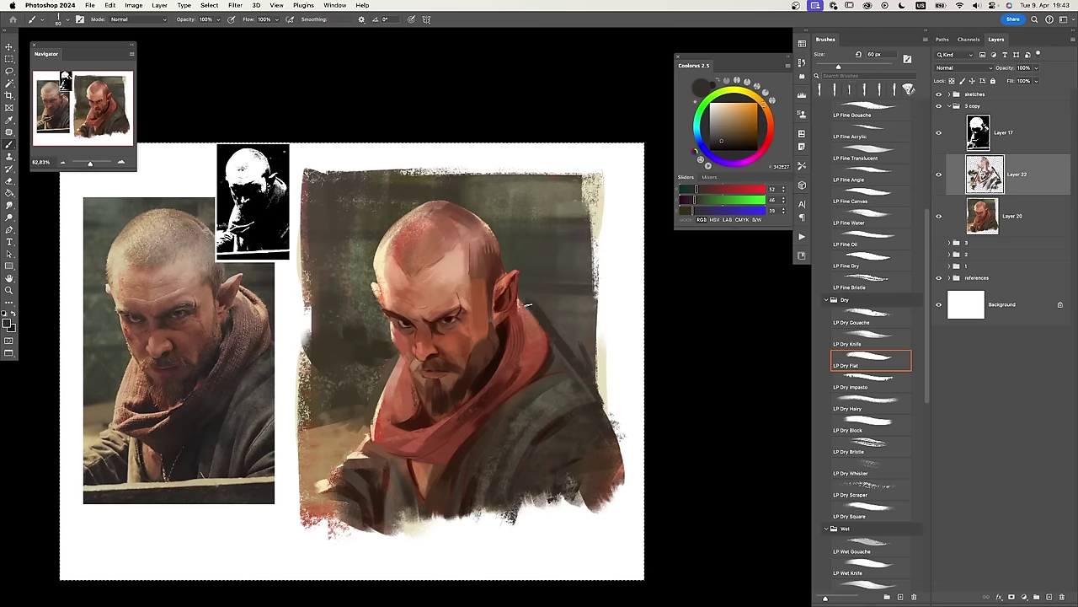
pyautogui.keyDown('alt'); pyautogui.click(559, 335); pyautogui.keyUp('alt')
pyautogui.moveTo(530, 309); pyautogui.dragTo(566, 332)
# Switch to LP Dry Block at 175 px and darken the background on both sides of the scarf with sampled tones such as #24201B.
pyautogui.scroll(1, 871, 353)
pyautogui.scroll(-5, 871, 354)
pyautogui.click(871, 318)
pyautogui.click(721, 147)
pyautogui.moveTo(539, 299); pyautogui.dragTo(584, 335)
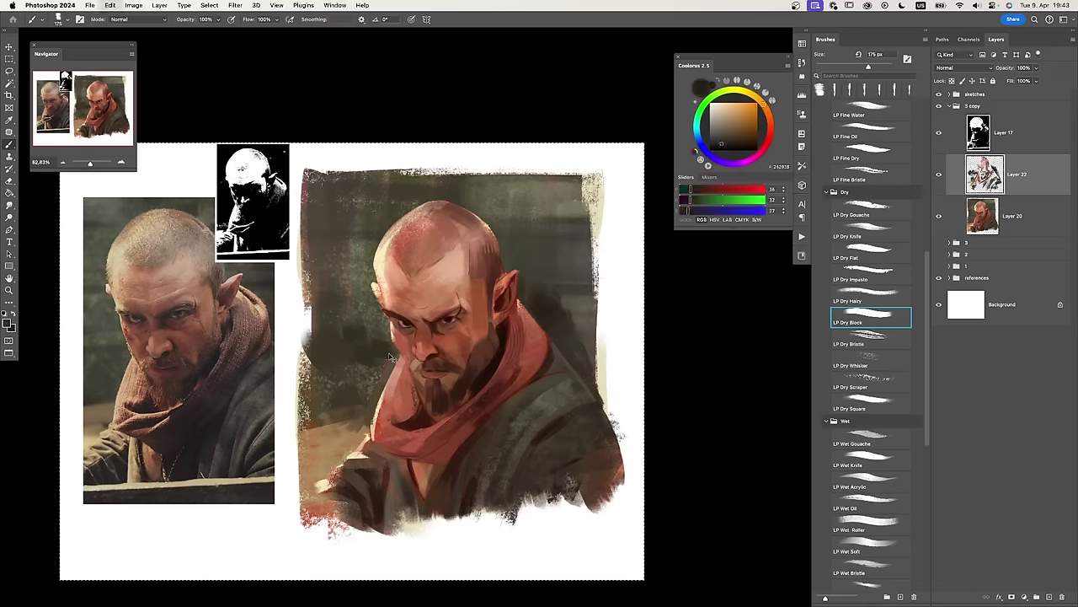
pyautogui.keyDown('alt'); pyautogui.click(358, 400); pyautogui.keyUp('alt')
pyautogui.moveTo(357, 399); pyautogui.dragTo(337, 427)
# Refine the background edge beside the face and far ear with LP Dry Block at 50 px in sampled olive #444537.
pyautogui.scroll(-4, 366, 426)
pyautogui.keyDown('alt'); pyautogui.click(362, 331); pyautogui.keyUp('alt')
pyautogui.scroll(5, 365, 335)
pyautogui.press('[')
pyautogui.press('[')
pyautogui.press('[')
pyautogui.press('[')
pyautogui.press('[')
pyautogui.press('[')
pyautogui.press('[')
pyautogui.press('[')
pyautogui.moveTo(372, 335); pyautogui.dragTo(383, 347)
pyautogui.keyDown('alt'); pyautogui.click(412, 366); pyautogui.keyUp('alt')
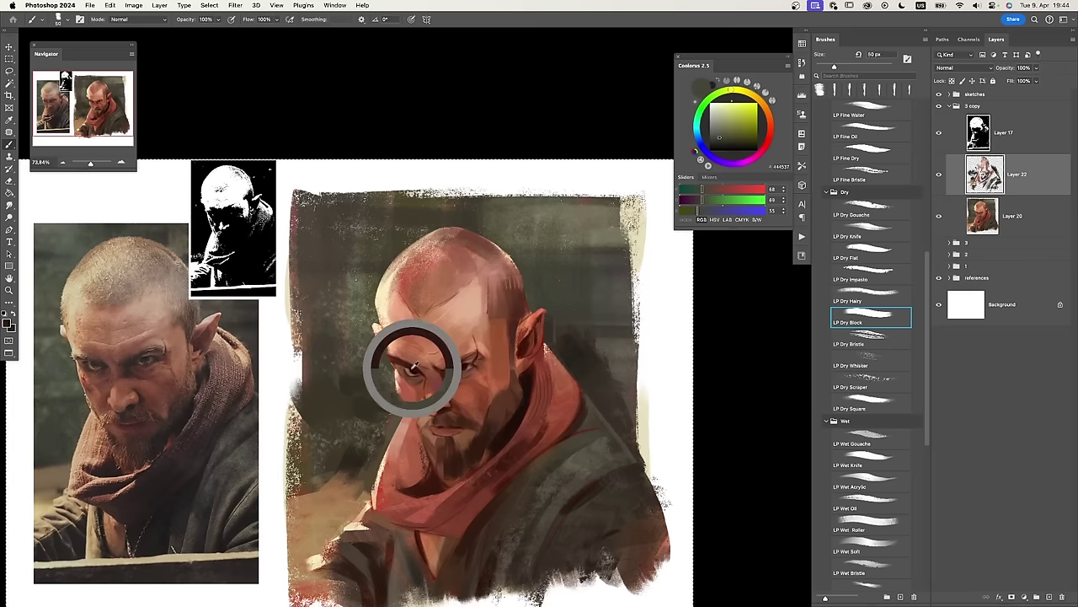
# Switch to LP Fine Gouache and refine the forehead and brow with sampled skin tones, including #9A5D48, undoing one stroke.
pyautogui.press('[')
pyautogui.press('[')
pyautogui.press('[')
pyautogui.press('[')
pyautogui.scroll(5, 871, 337)
pyautogui.click(871, 186)
pyautogui.press('super+z')
pyautogui.press('[')
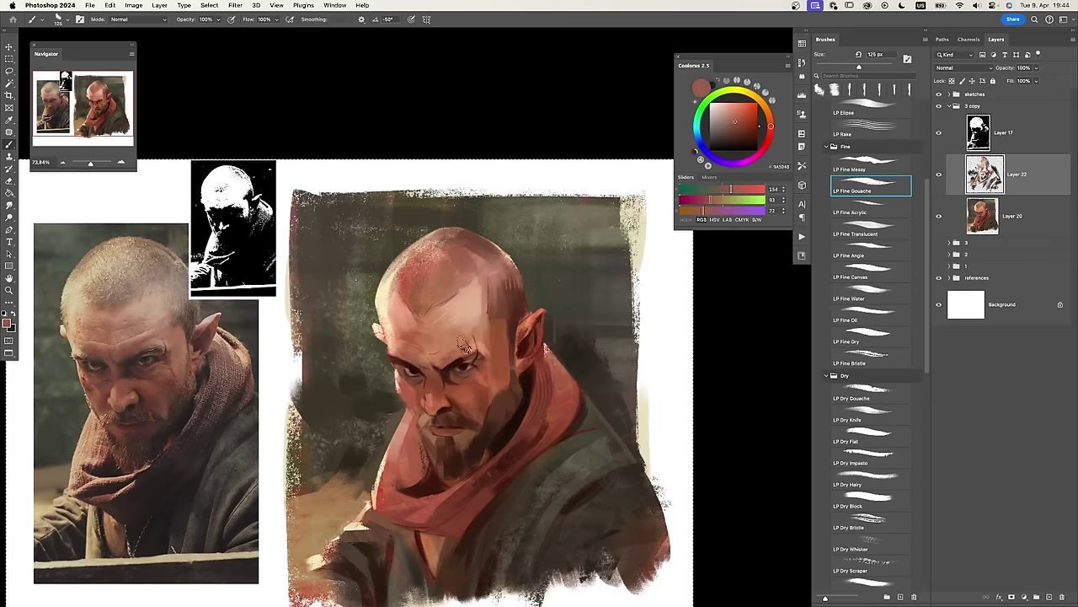
pyautogui.keyDown('alt'); pyautogui.click(430, 329); pyautogui.keyUp('alt')
pyautogui.keyDown('alt'); pyautogui.click(428, 329); pyautogui.keyUp('alt')
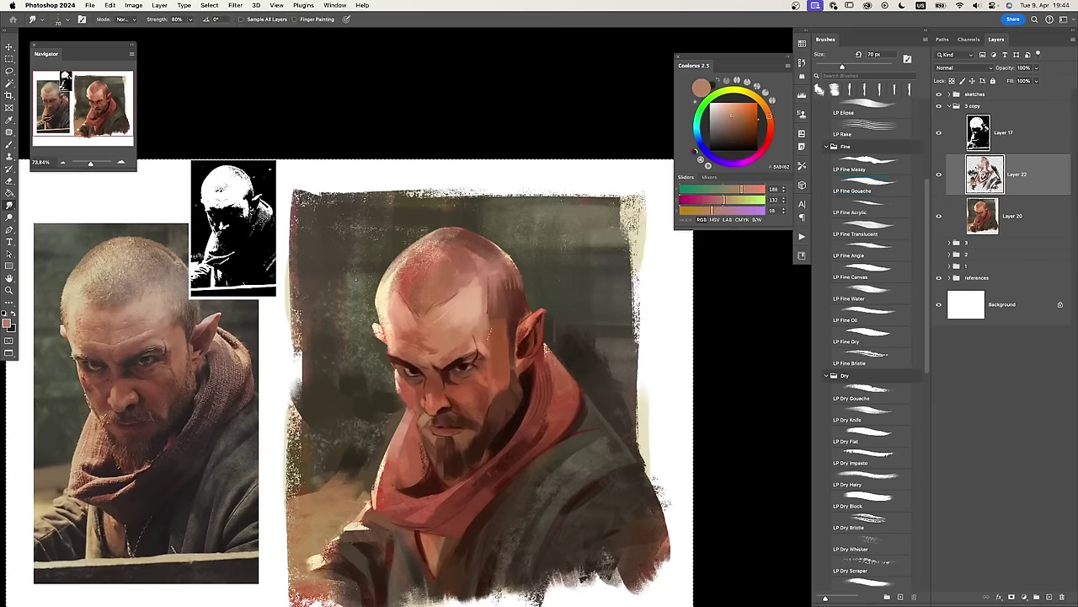
# Merge Layer 22 into Layer 20 and blend the forehead tones with LP Smudge Palette at 150 px.
pyautogui.scroll(-10, 871, 380)
pyautogui.click(871, 450)
pyautogui.press('super+e')
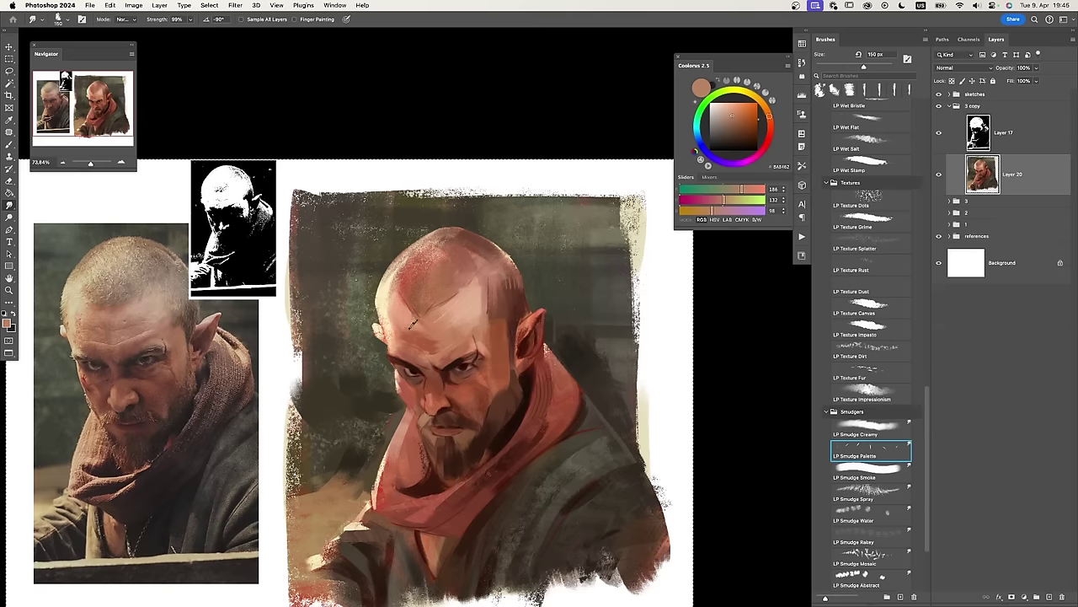
pyautogui.press('b')
pyautogui.keyDown('alt'); pyautogui.click(448, 274); pyautogui.keyUp('alt')
pyautogui.press('r')
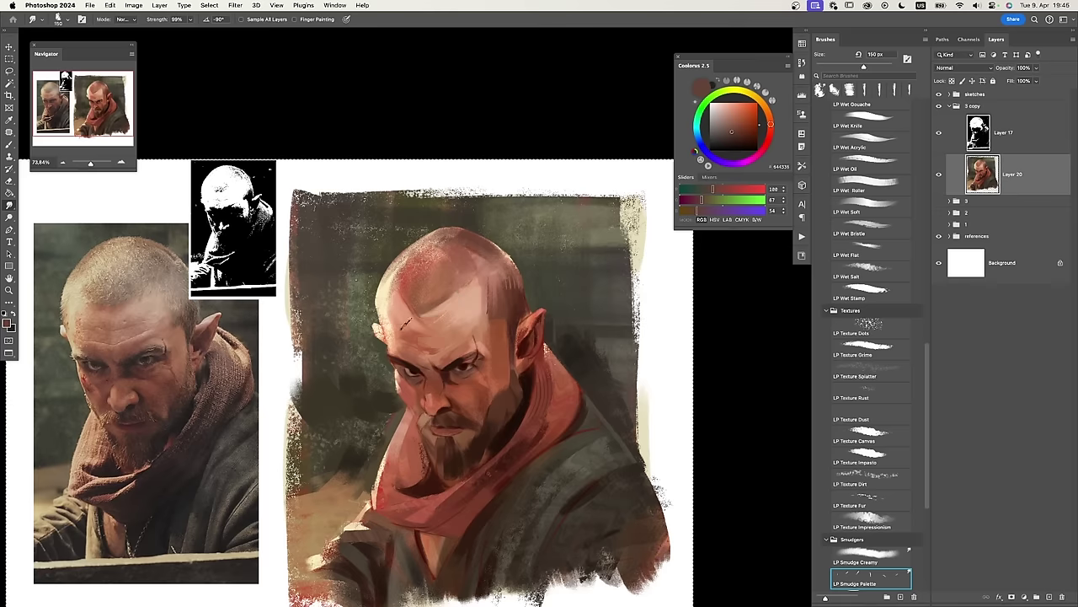
# Clean the head's outer contour from crown to far ear with LP Fine Gouache in sampled background tones #3C3931 and #444537.
pyautogui.press('b')
pyautogui.keyDown('alt'); pyautogui.click(378, 295); pyautogui.keyUp('alt')
pyautogui.keyDown('alt'); pyautogui.click(371, 287); pyautogui.keyUp('alt')
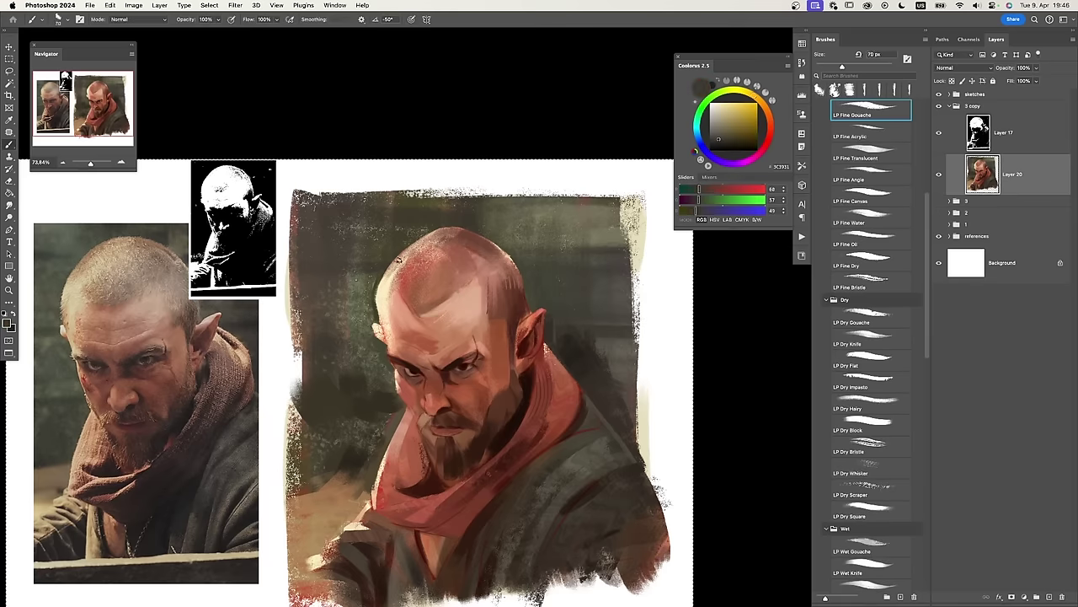
pyautogui.keyDown('alt'); pyautogui.click(426, 229); pyautogui.keyUp('alt')
pyautogui.moveTo(433, 231); pyautogui.dragTo(387, 268)
pyautogui.press('[')
pyautogui.press('[')
pyautogui.press('[')
pyautogui.press('[')
pyautogui.press('[')
pyautogui.press('[')
pyautogui.keyDown('alt'); pyautogui.click(371, 291); pyautogui.keyUp('alt')
pyautogui.keyDown('alt'); pyautogui.click(375, 335); pyautogui.keyUp('alt')
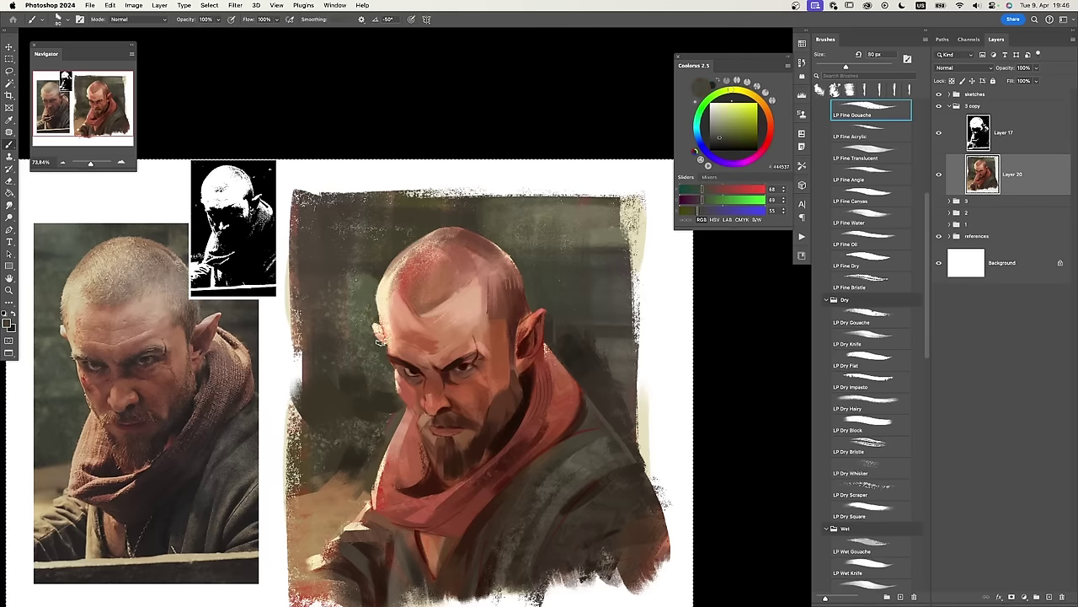
# Rework the scarred brow above the near eye with LP Smudge Palette and sampled dark browns, and undo the last stroke.
pyautogui.keyDown('alt'); pyautogui.click(460, 410); pyautogui.keyUp('alt')
pyautogui.press('r')
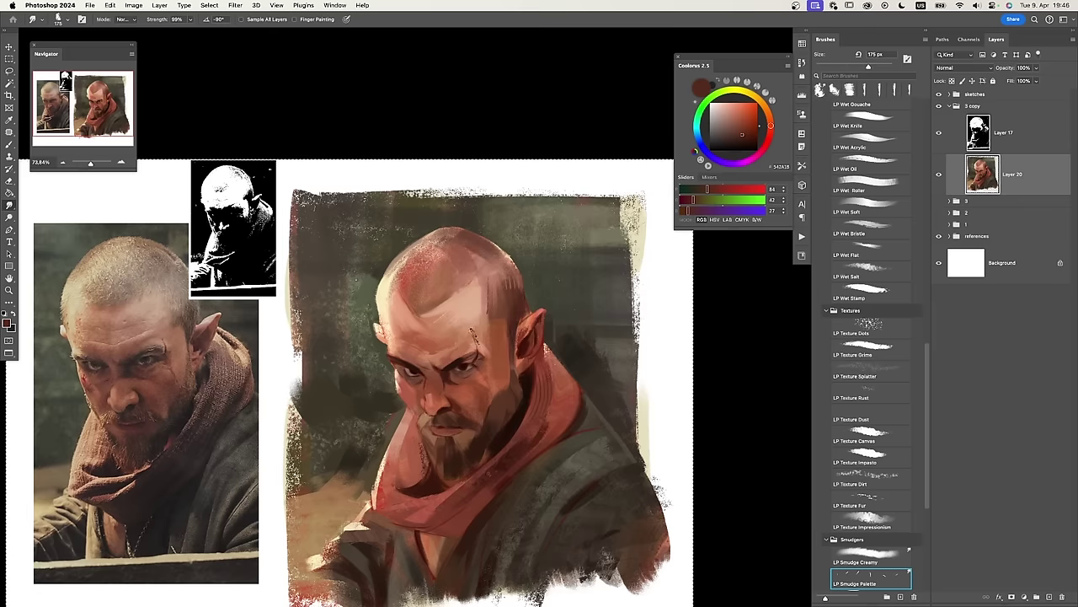
pyautogui.press('b')
pyautogui.keyDown('alt'); pyautogui.click(469, 358); pyautogui.keyUp('alt')
pyautogui.press('[')
pyautogui.keyDown('alt'); pyautogui.click(476, 357); pyautogui.keyUp('alt')
pyautogui.press('super+z')
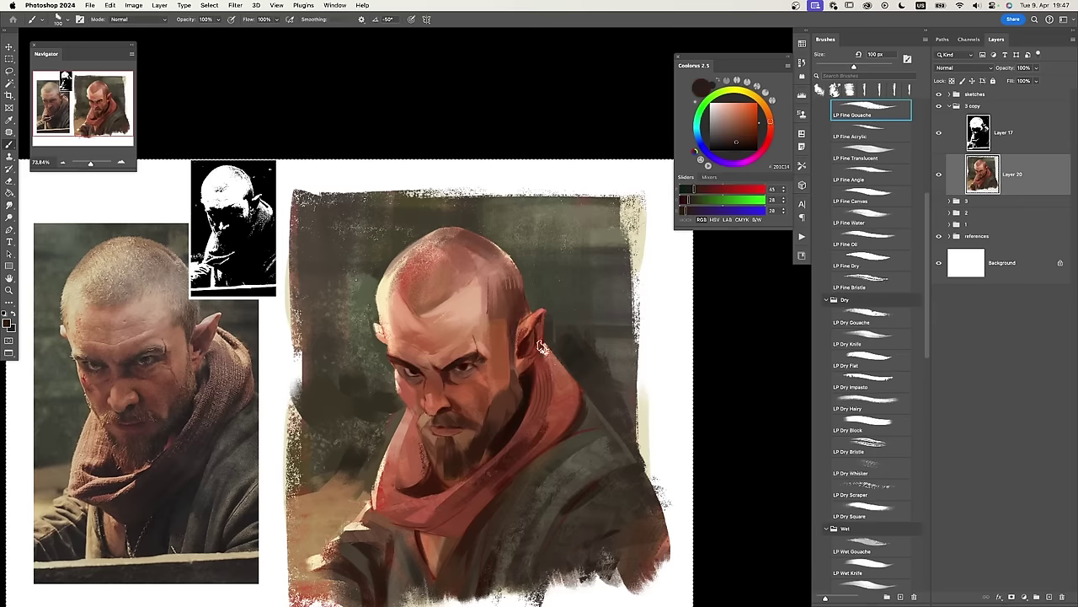
# Paint the dark scar through the near eyebrow and onto the cheek with LP Fine Gouache, using #622A1A at 60 px.
pyautogui.keyDown('alt'); pyautogui.click(383, 349); pyautogui.keyUp('alt')
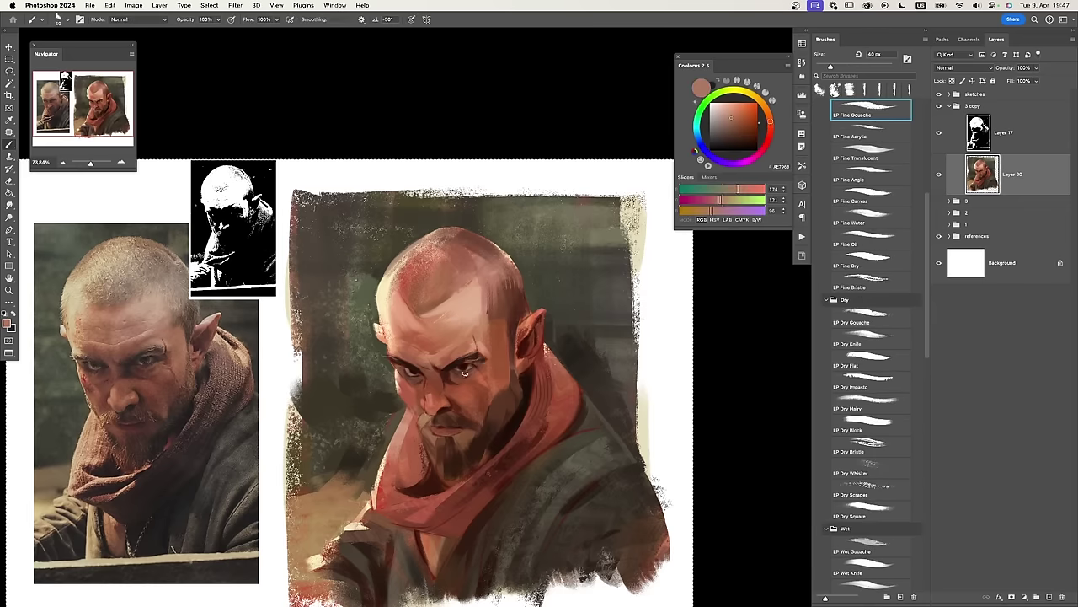
pyautogui.keyDown('alt'); pyautogui.click(475, 358); pyautogui.keyUp('alt')
pyautogui.keyDown('alt'); pyautogui.click(473, 356); pyautogui.keyUp('alt')
pyautogui.scroll(-1, 473, 357)
pyautogui.press(']')
pyautogui.press(']')
pyautogui.keyDown('alt'); pyautogui.click(410, 384); pyautogui.keyUp('alt')
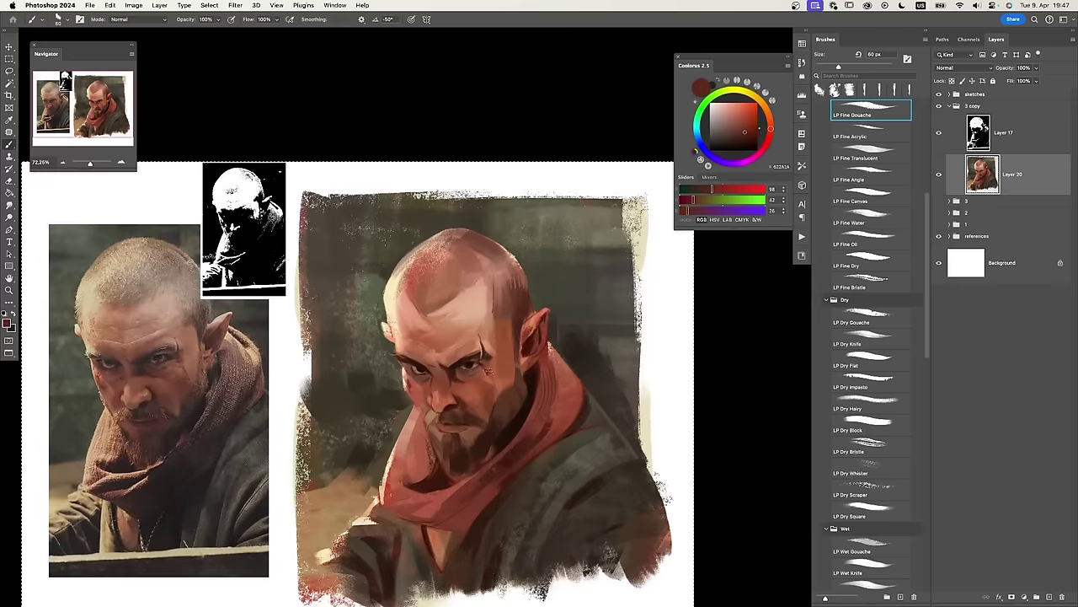
pyautogui.moveTo(488, 371); pyautogui.dragTo(487, 376)
# Soften the near cheek around the scar with LP Fine Water at 125 px in sampled skin tones #AD6547 and #905439.
pyautogui.keyDown('alt'); pyautogui.click(511, 353); pyautogui.keyUp('alt')
pyautogui.click(866, 220)
pyautogui.keyDown('alt'); pyautogui.click(492, 394); pyautogui.keyUp('alt')
pyautogui.keyDown('alt'); pyautogui.click(509, 352); pyautogui.keyUp('alt')
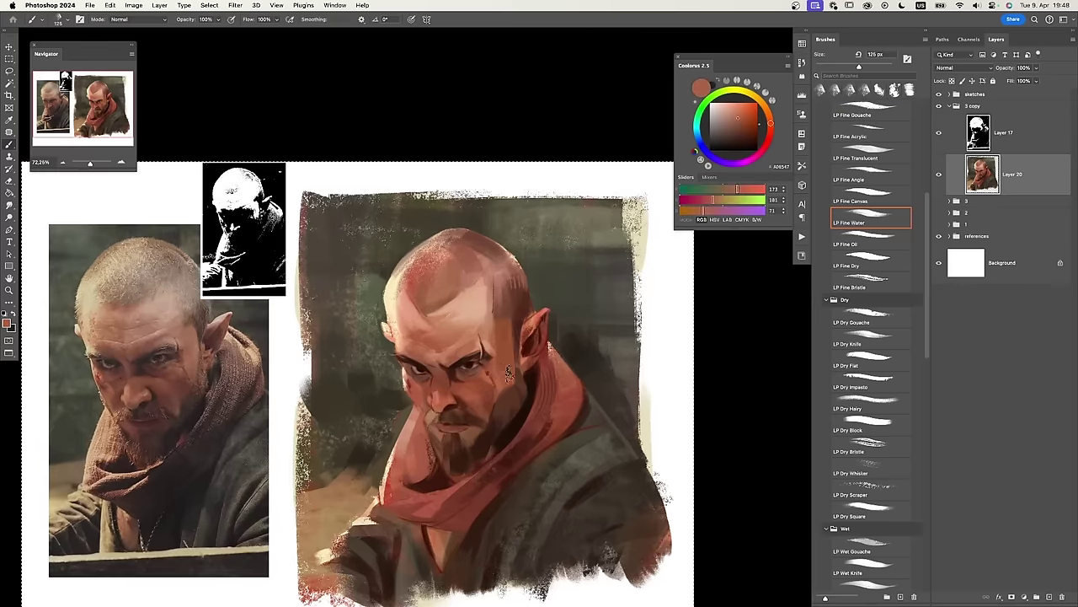
pyautogui.scroll(-1, 508, 373)
pyautogui.scroll(3, 497, 367)
pyautogui.scroll(-1, 481, 362)
pyautogui.keyDown('alt'); pyautogui.click(475, 386); pyautogui.keyUp('alt')
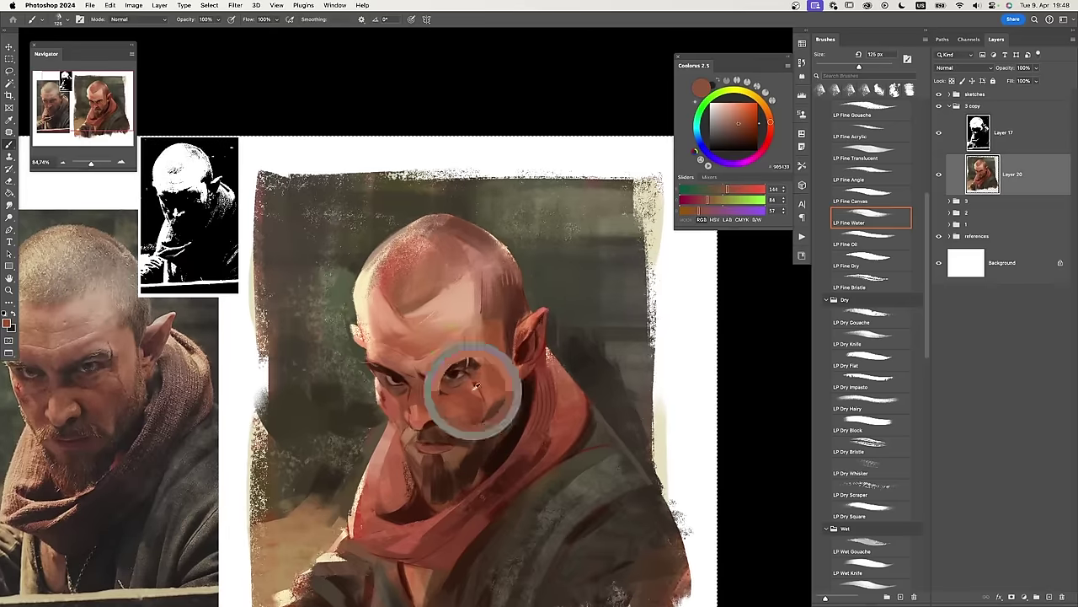
pyautogui.moveTo(474, 387); pyautogui.dragTo(482, 361)
# Add small highlights along the nose with a smaller LP Fine Water brush in sampled light skin tones, including #F1BF94.
pyautogui.keyDown('alt'); pyautogui.click(429, 379); pyautogui.keyUp('alt')
pyautogui.keyDown('alt'); pyautogui.click(430, 354); pyautogui.keyUp('alt')
pyautogui.scroll(-4, 430, 353)
pyautogui.press('[')
pyautogui.press('[')
pyautogui.press('[')
pyautogui.press('[')
pyautogui.press('[')
pyautogui.keyDown('alt'); pyautogui.click(424, 383); pyautogui.keyUp('alt')
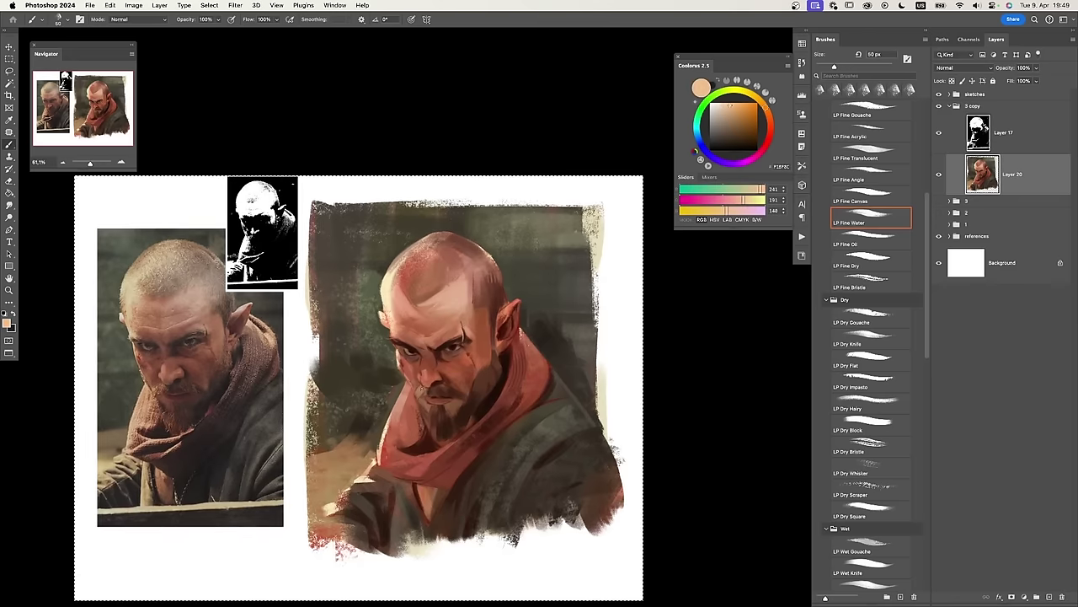
# Switch to LP Fine Gouache and strengthen the eyebrows and scar with sampled dark brown #351C13, undoing the last stroke.
pyautogui.click(871, 132)
pyautogui.click(871, 111)
pyautogui.keyDown('alt'); pyautogui.click(407, 347); pyautogui.keyUp('alt')
pyautogui.keyDown('alt'); pyautogui.click(410, 348); pyautogui.keyUp('alt')
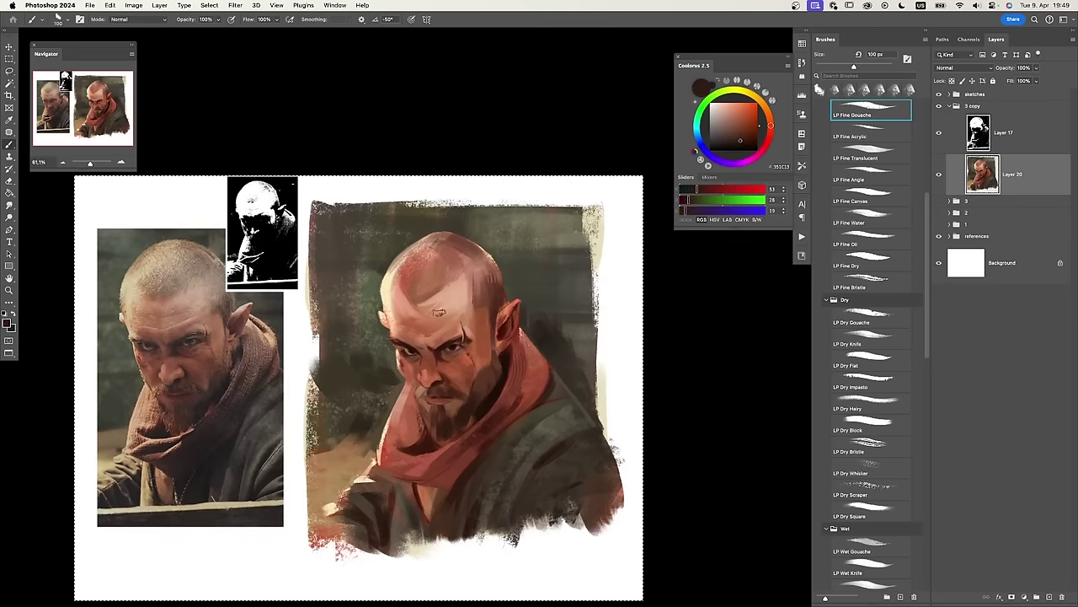
pyautogui.scroll(1, 413, 349)
pyautogui.keyDown('alt'); pyautogui.click(459, 344); pyautogui.keyUp('alt')
pyautogui.press(']')
pyautogui.press(']')
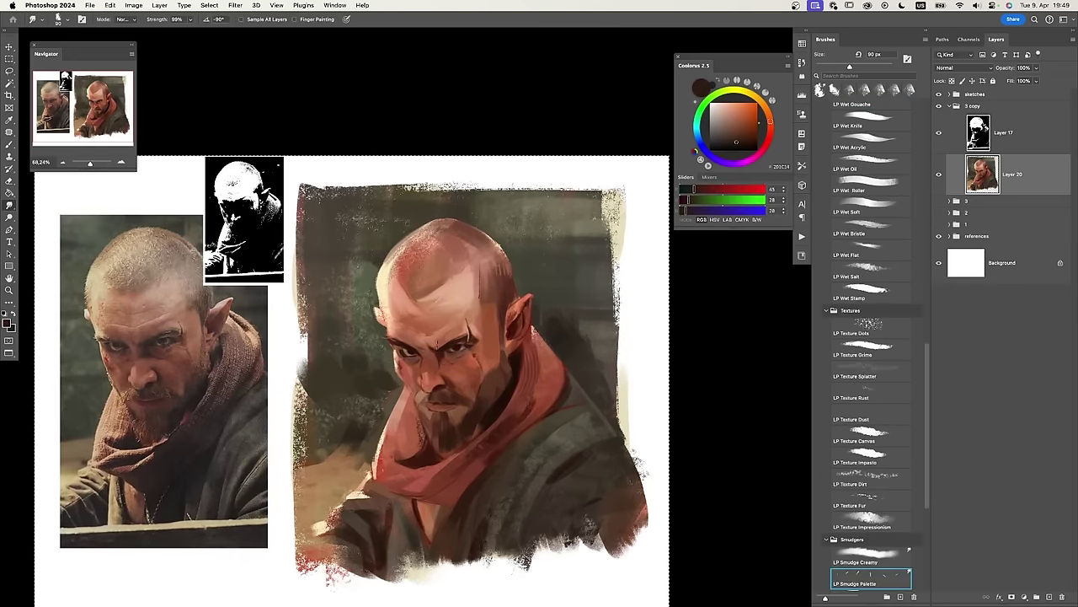
pyautogui.scroll(-1, 466, 315)
pyautogui.keyDown('alt'); pyautogui.click(466, 314); pyautogui.keyUp('alt')
pyautogui.press('super+z')
# Reshape the far side of the head's contour with LP Fine Gouache in sampled background green #575D49 and skin tone #D39776.
pyautogui.moveTo(522, 278)
pyautogui.mouseDown()
pyautogui.moveTo(406, 276)
pyautogui.moveTo(429, 275)
pyautogui.mouseUp()
pyautogui.press('[')
pyautogui.press('[')
pyautogui.press('[')
pyautogui.press('[')
pyautogui.press('[')
pyautogui.keyDown('alt'); pyautogui.click(413, 274); pyautogui.keyUp('alt')
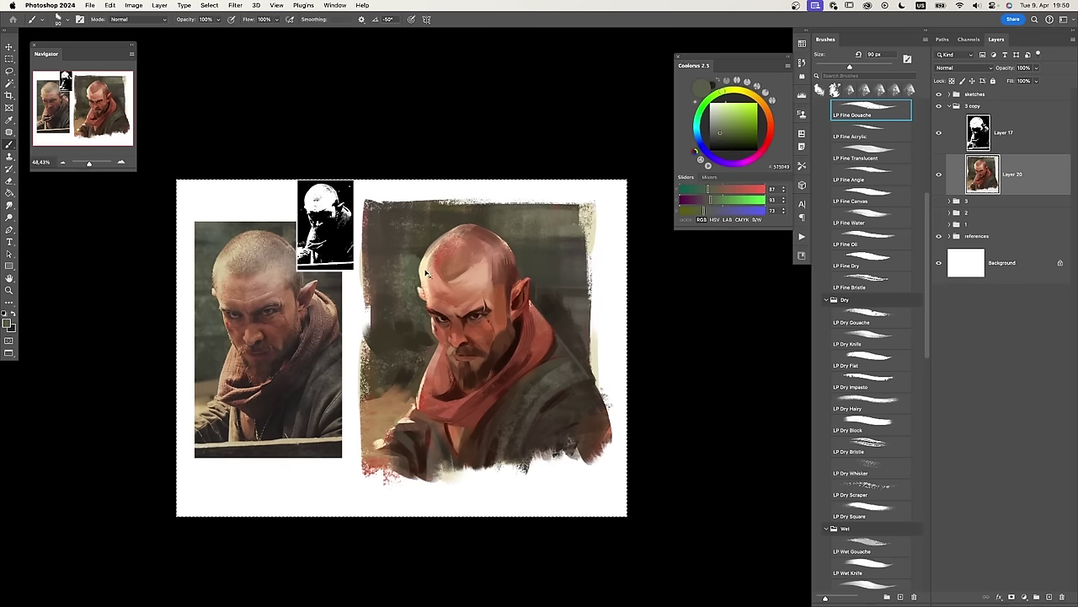
pyautogui.keyDown('alt'); pyautogui.click(427, 275); pyautogui.keyUp('alt')
pyautogui.keyDown('alt'); pyautogui.click(415, 282); pyautogui.keyUp('alt')
pyautogui.keyDown('alt'); pyautogui.click(418, 271); pyautogui.keyUp('alt')
pyautogui.keyDown('alt'); pyautogui.click(413, 271); pyautogui.keyUp('alt')
pyautogui.keyDown('alt'); pyautogui.click(425, 275); pyautogui.keyUp('alt')
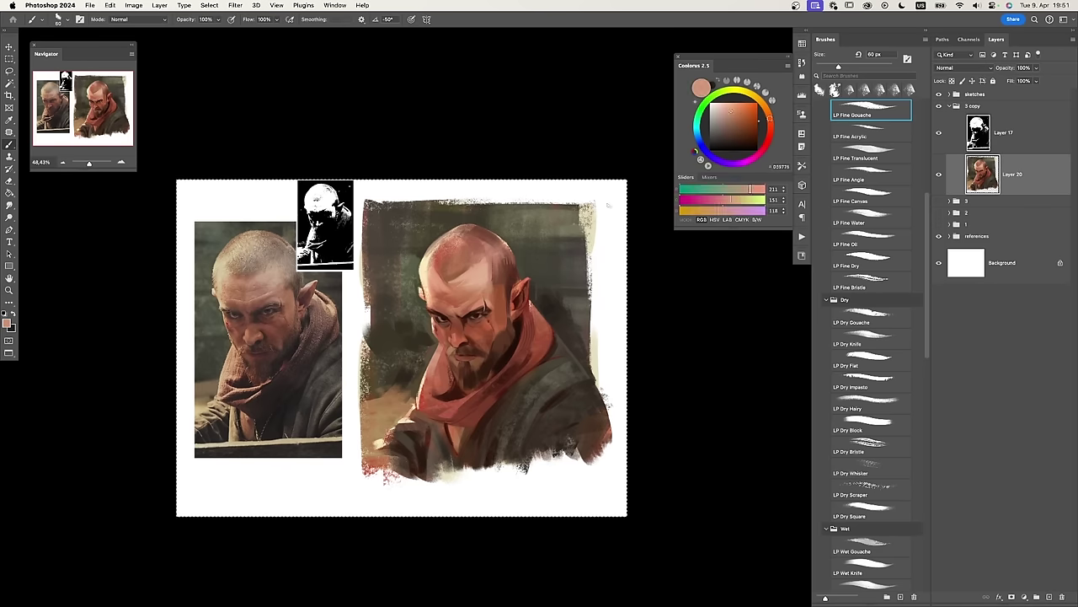
pyautogui.keyDown('alt'); pyautogui.click(428, 275); pyautogui.keyUp('alt')
# Touch up the near ear with sampled tones, then deselect the canvas and hide Layer 17.
pyautogui.press(']')
pyautogui.press(']')
pyautogui.press(']')
pyautogui.press(']')
pyautogui.press(']')
pyautogui.keyDown('alt'); pyautogui.click(524, 275); pyautogui.keyUp('alt')
pyautogui.keyDown('alt'); pyautogui.click(520, 277); pyautogui.keyUp('alt')
pyautogui.press('super+d')
pyautogui.click(939, 132)
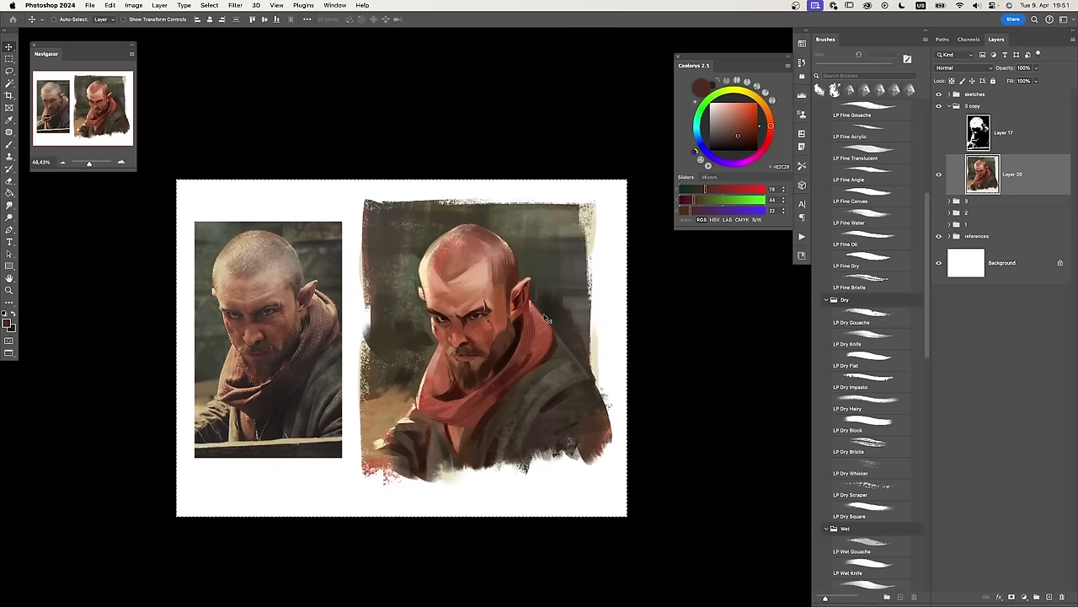
# Work on the scarf's folds with sampled dark tones, switching to LP Mixer Gouache at 90 px with #190F0B.
pyautogui.keyDown('alt'); pyautogui.click(551, 371); pyautogui.keyUp('alt')
pyautogui.press(']')
pyautogui.press(']')
pyautogui.press(']')
pyautogui.press(']')
pyautogui.press(']')
pyautogui.keyDown('alt'); pyautogui.click(492, 389); pyautogui.keyUp('alt')
pyautogui.hotkey('shift', 'b')
pyautogui.keyDown('alt'); pyautogui.click(472, 405); pyautogui.keyUp('alt')
pyautogui.keyDown('alt'); pyautogui.click(520, 361); pyautogui.keyUp('alt')
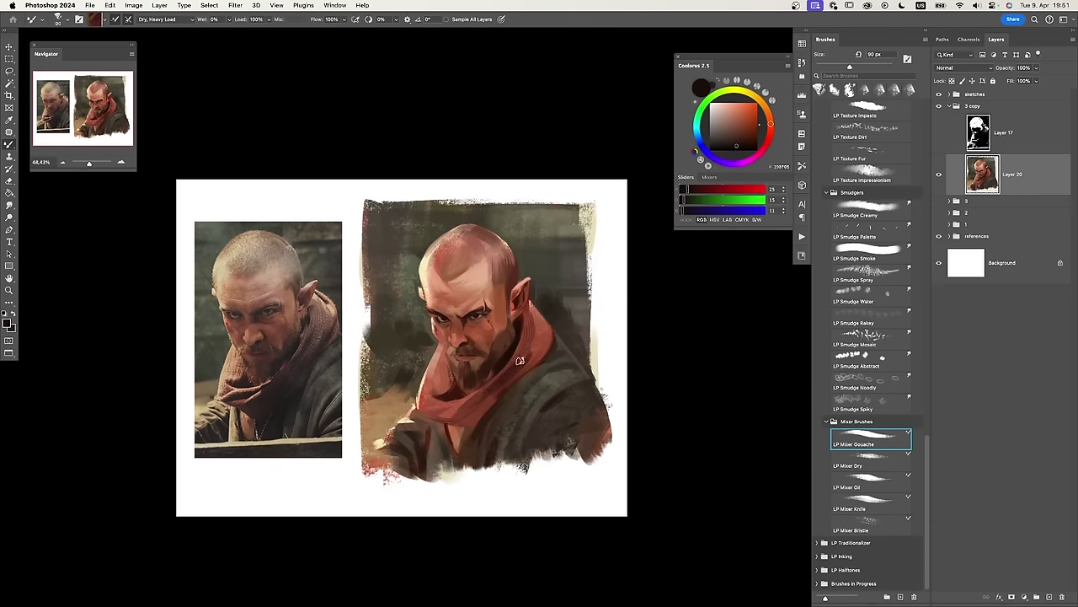
# Switch to LP Dry Block and deepen the scarf's fold shadows with sampled dark reds, including #582F21 at 175 px.
pyautogui.hotkey('shift', 'b')
pyautogui.moveTo(927, 334); pyautogui.dragTo(927, 340)
pyautogui.click(871, 408)
pyautogui.keyDown('alt'); pyautogui.click(481, 385); pyautogui.keyUp('alt')
pyautogui.keyDown('alt'); pyautogui.click(526, 360); pyautogui.keyUp('alt')
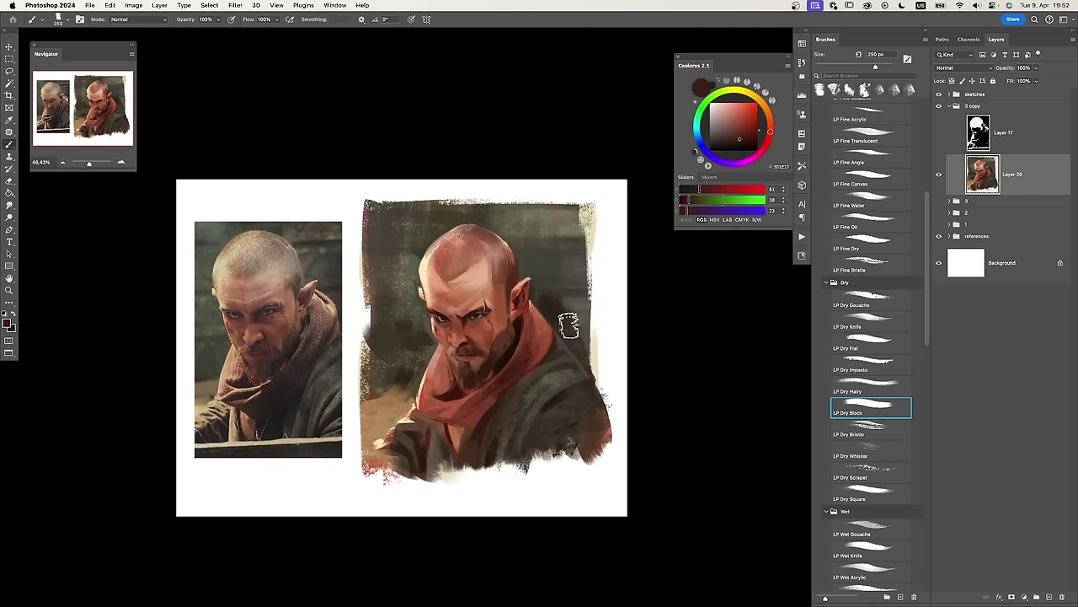
pyautogui.keyDown('alt'); pyautogui.click(540, 320); pyautogui.keyUp('alt')
pyautogui.keyDown('alt'); pyautogui.click(477, 401); pyautogui.keyUp('alt')
pyautogui.keyDown('alt'); pyautogui.click(482, 396); pyautogui.keyUp('alt')
pyautogui.keyDown('alt'); pyautogui.click(470, 414); pyautogui.keyUp('alt')
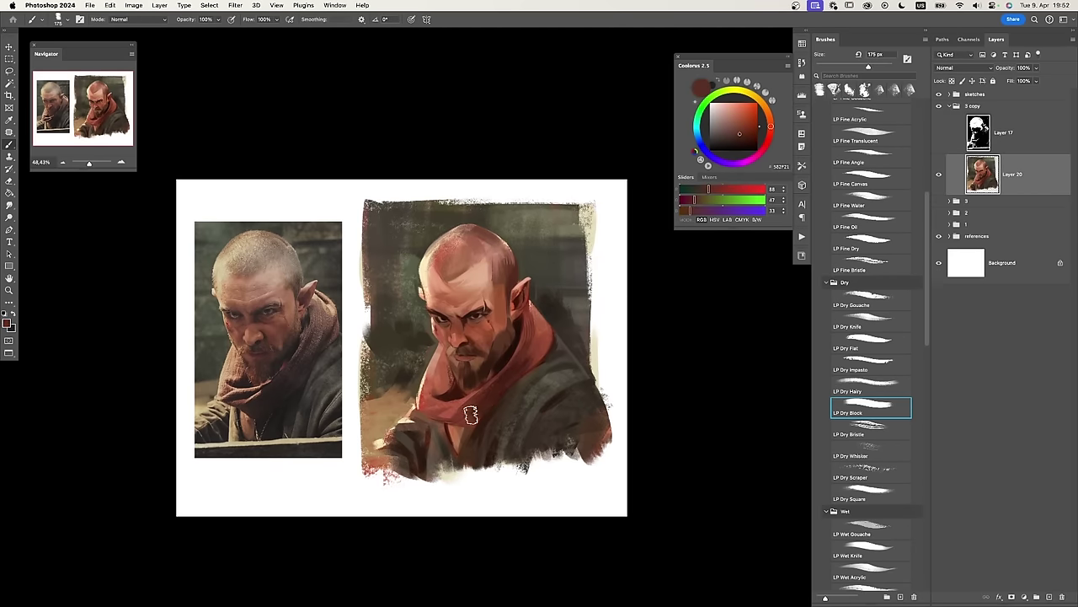
# Rework the scarf's back edge and the coat's shoulder and chest with LP Dry Block in sampled tones, including #363229.
pyautogui.moveTo(534, 342); pyautogui.dragTo(532, 305)
pyautogui.keyDown('alt'); pyautogui.click(446, 393); pyautogui.keyUp('alt')
pyautogui.moveTo(535, 310); pyautogui.dragTo(545, 413)
pyautogui.keyDown('alt'); pyautogui.click(496, 419); pyautogui.keyUp('alt')
pyautogui.press(']')
pyautogui.press(']')
pyautogui.press(']')
pyautogui.keyDown('alt'); pyautogui.click(498, 460); pyautogui.keyUp('alt')
pyautogui.keyDown('alt'); pyautogui.click(550, 399); pyautogui.keyUp('alt')
pyautogui.keyDown('alt'); pyautogui.click(510, 440); pyautogui.keyUp('alt')
pyautogui.press(']')
pyautogui.keyDown('alt'); pyautogui.click(534, 426); pyautogui.keyUp('alt')
pyautogui.press('[')
pyautogui.press('[')
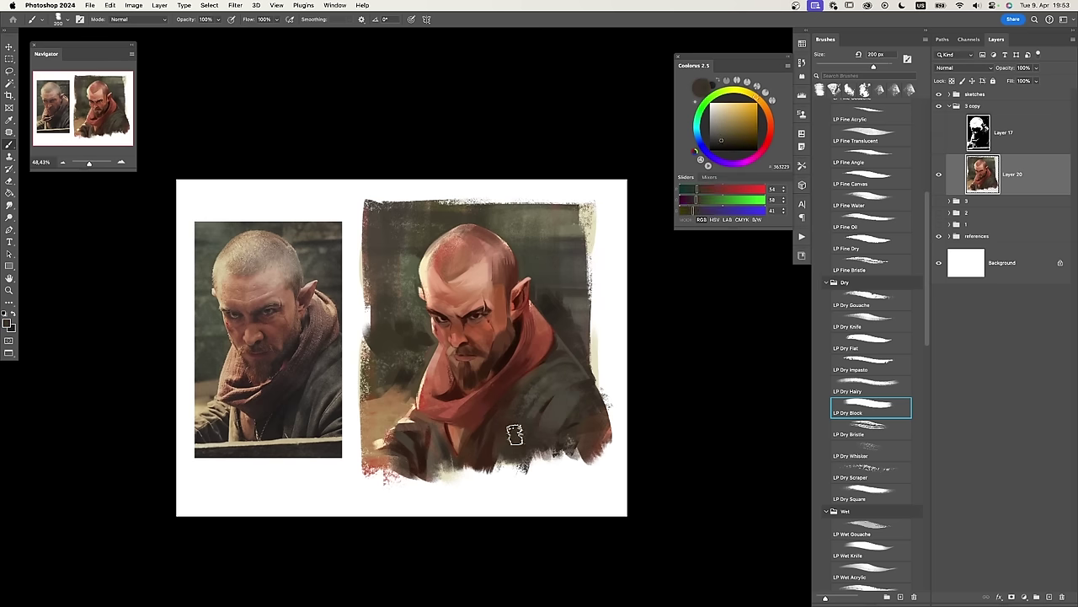
# Mirror the canvas and rework the coat's chest and shoulder with LP Dry Block in sampled greys, including #595547 at 400 px.
pyautogui.keyDown('alt'); pyautogui.click(507, 440); pyautogui.keyUp('alt')
pyautogui.keyDown('alt'); pyautogui.click(537, 409); pyautogui.keyUp('alt')
pyautogui.keyDown('alt'); pyautogui.click(584, 407); pyautogui.keyUp('alt')
pyautogui.press('super+shift+h')
pyautogui.keyDown('alt'); pyautogui.click(284, 392); pyautogui.keyUp('alt')
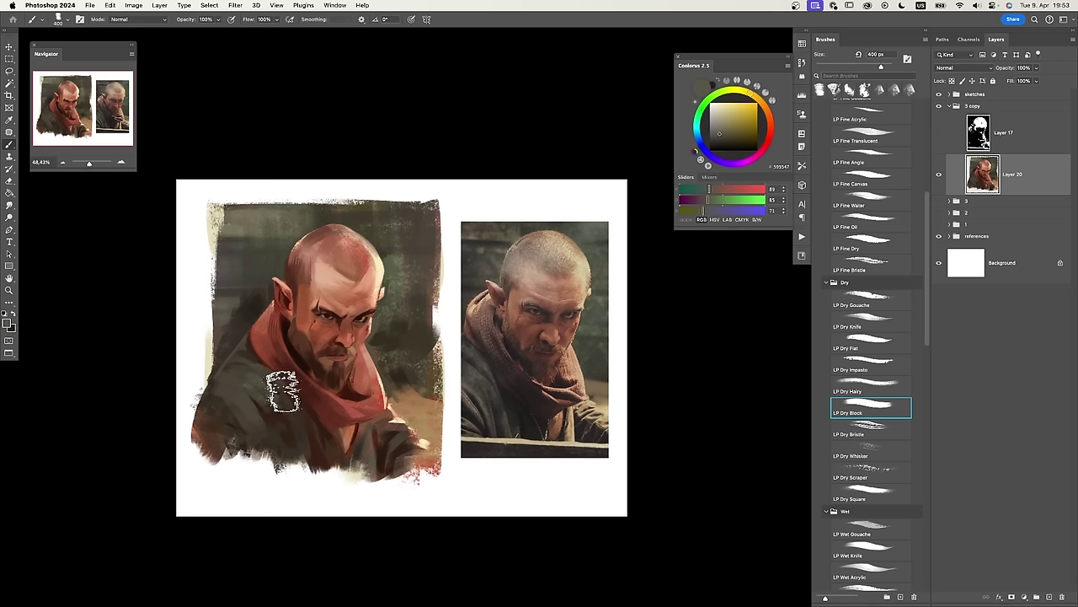
pyautogui.keyDown('alt'); pyautogui.click(228, 385); pyautogui.keyUp('alt')
pyautogui.moveTo(228, 385); pyautogui.dragTo(206, 403)
pyautogui.press('e')
pyautogui.press('b')
# Darken the background behind the scarf and shoulder with sampled tones, including #2B2721 at 500 px.
pyautogui.keyDown('alt'); pyautogui.click(258, 276); pyautogui.keyUp('alt')
pyautogui.moveTo(258, 276)
pyautogui.mouseDown()
pyautogui.moveTo(239, 243)
pyautogui.moveTo(239, 325)
pyautogui.mouseUp()
pyautogui.keyDown('alt'); pyautogui.click(239, 268); pyautogui.keyUp('alt')
pyautogui.press(']')
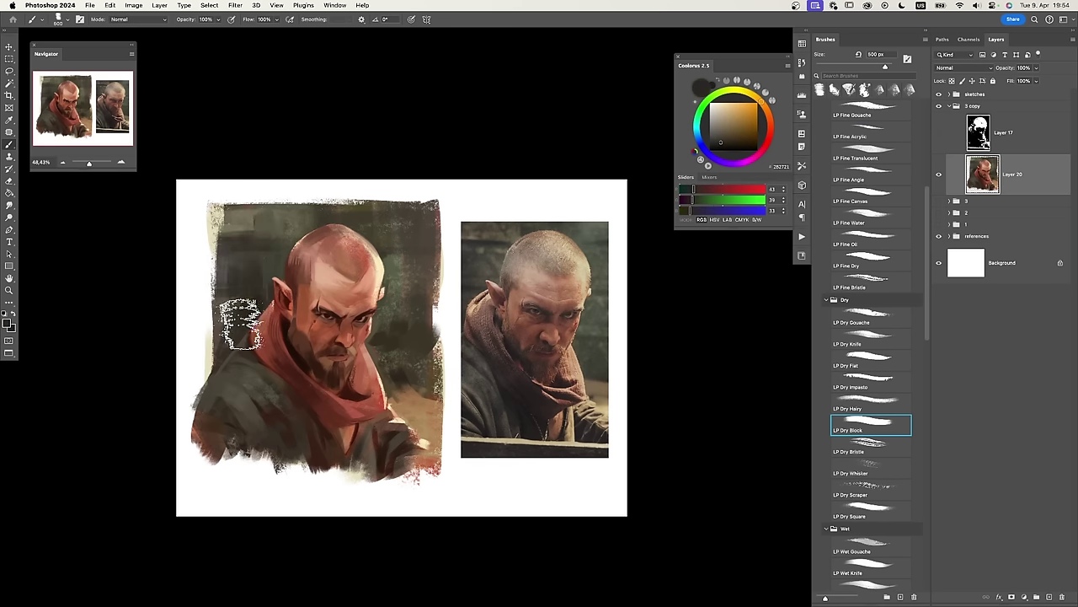
# Refine the forehead highlight and far cheek with sampled skin tones, reducing the brush size.
pyautogui.keyDown('alt'); pyautogui.click(338, 274); pyautogui.keyUp('alt')
pyautogui.moveTo(339, 277); pyautogui.dragTo(360, 273)
pyautogui.press('[')
pyautogui.press('[')
pyautogui.press('[')
pyautogui.keyDown('alt'); pyautogui.click(355, 334); pyautogui.keyUp('alt')
pyautogui.moveTo(378, 329)
pyautogui.mouseDown()
pyautogui.moveTo(381, 339)
pyautogui.moveTo(347, 347)
pyautogui.mouseUp()
pyautogui.keyDown('alt'); pyautogui.click(334, 356); pyautogui.keyUp('alt')
# Select the whole canvas and work on the beard and scarf opening with sampled dark browns at 90 px.
pyautogui.press('super+a')
pyautogui.keyDown('alt'); pyautogui.click(327, 365); pyautogui.keyUp('alt')
pyautogui.press('[')
pyautogui.press('[')
pyautogui.press('[')
pyautogui.press('[')
pyautogui.keyDown('alt'); pyautogui.click(387, 323); pyautogui.keyUp('alt')
pyautogui.keyDown('alt'); pyautogui.click(335, 381); pyautogui.keyUp('alt')
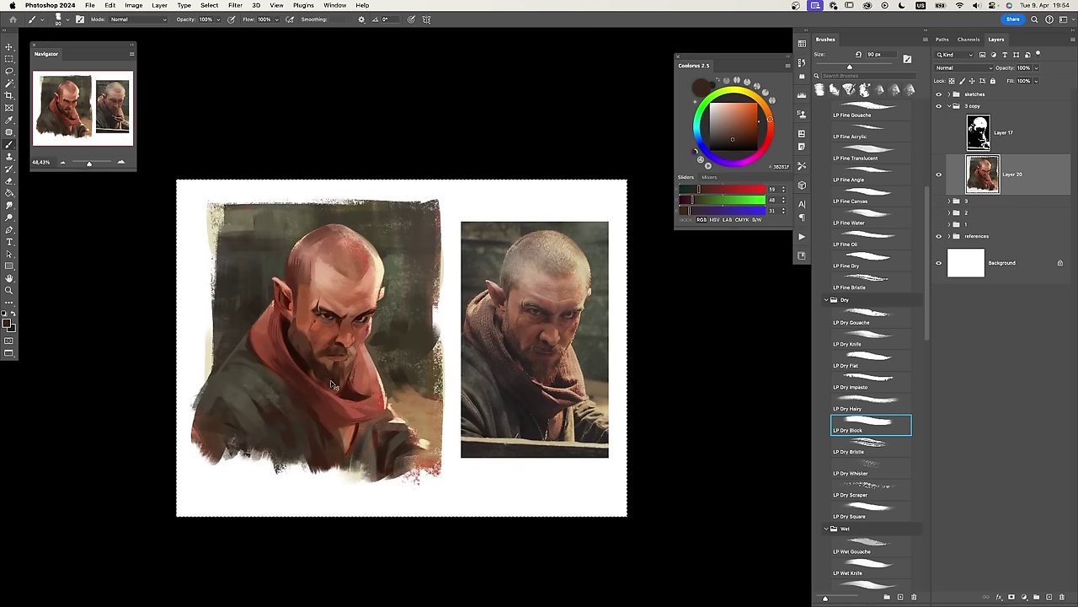
# Refine the beard's front edge and far eye area with sampled browns, including #674431 at 45 px and #23150E at 40 px.
pyautogui.keyDown('alt'); pyautogui.click(395, 327); pyautogui.keyUp('alt')
pyautogui.press('[')
pyautogui.press('[')
pyautogui.press('[')
pyautogui.keyDown('alt'); pyautogui.click(367, 357); pyautogui.keyUp('alt')
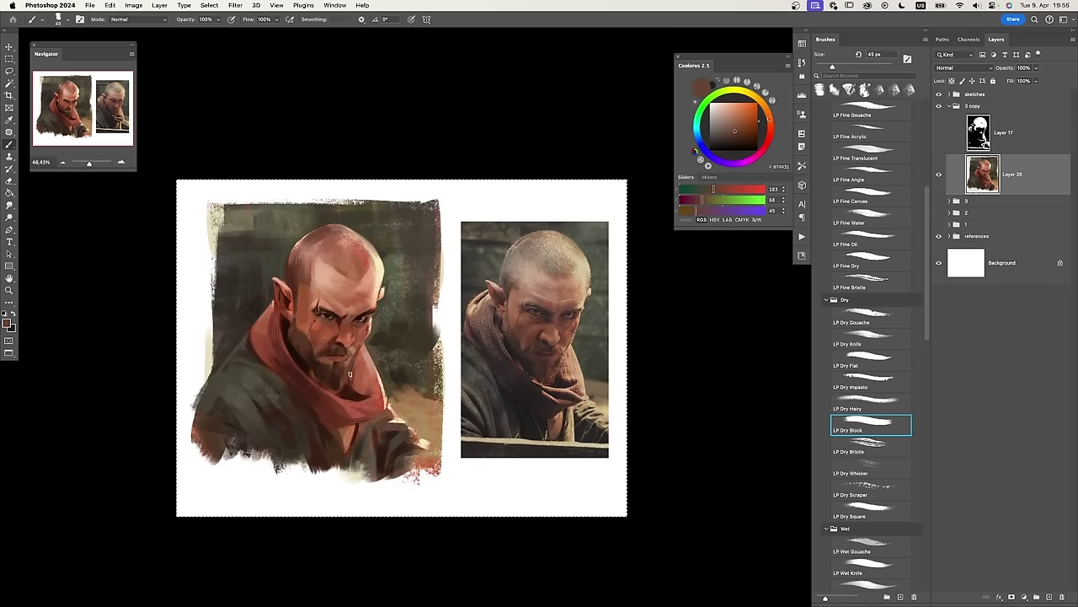
pyautogui.keyDown('alt'); pyautogui.click(380, 315); pyautogui.keyUp('alt')
pyautogui.keyDown('alt'); pyautogui.click(370, 322); pyautogui.keyUp('alt')
pyautogui.keyDown('alt'); pyautogui.click(344, 346); pyautogui.keyUp('alt')
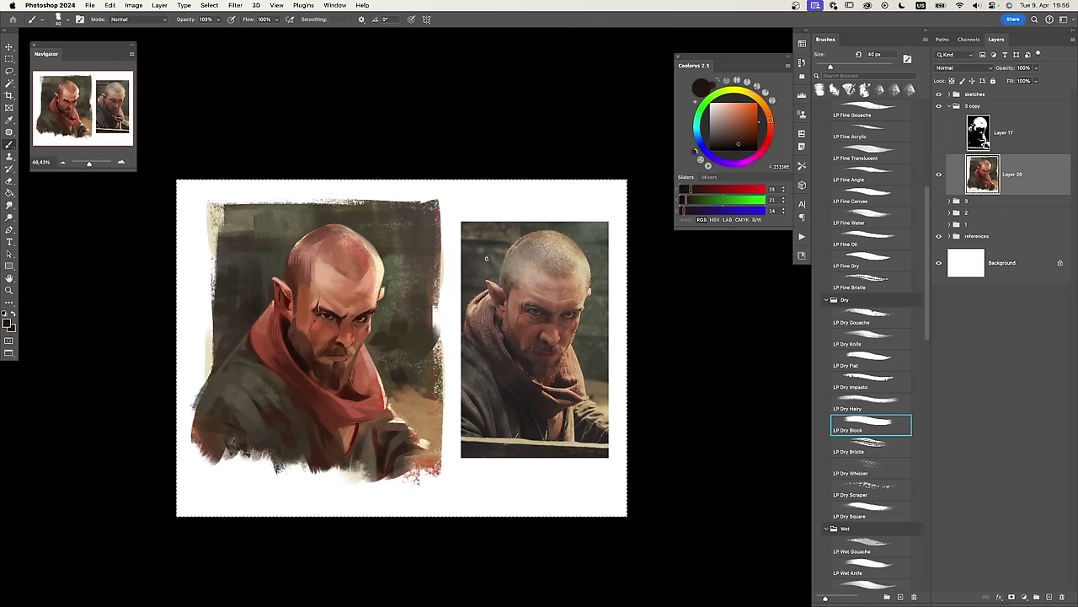
# Rework the moustache and lower lip with sampled reds and browns, including #733D2A at 70 px and #3F261B at 80 px.
pyautogui.keyDown('alt'); pyautogui.click(345, 334); pyautogui.keyUp('alt')
pyautogui.press(']')
pyautogui.press(']')
pyautogui.press(']')
pyautogui.press(']')
pyautogui.press(']')
pyautogui.press(']')
pyautogui.press(']')
pyautogui.press(']')
pyautogui.press(']')
pyautogui.press(']')
pyautogui.keyDown('alt'); pyautogui.click(329, 441); pyautogui.keyUp('alt')
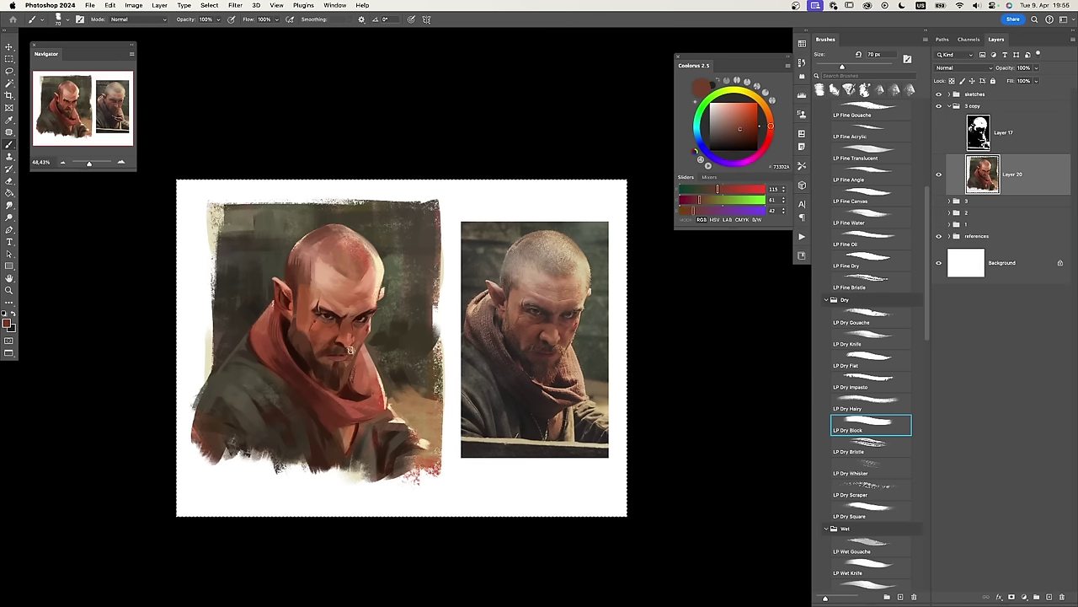
pyautogui.press(']')
pyautogui.keyDown('alt'); pyautogui.click(337, 343); pyautogui.keyUp('alt')
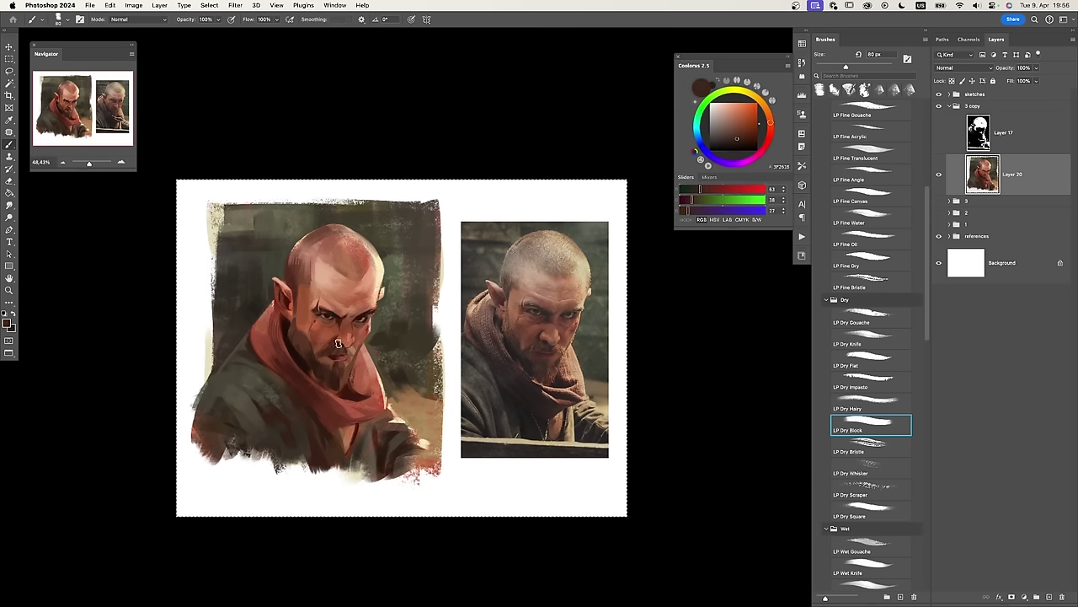
# Tidy the far cheek and jaw edge with sampled tones, including #4D3527 at 50 px and #8B5742 at 35 px.
pyautogui.press(']')
pyautogui.press(']')
pyautogui.keyDown('alt'); pyautogui.click(358, 353); pyautogui.keyUp('alt')
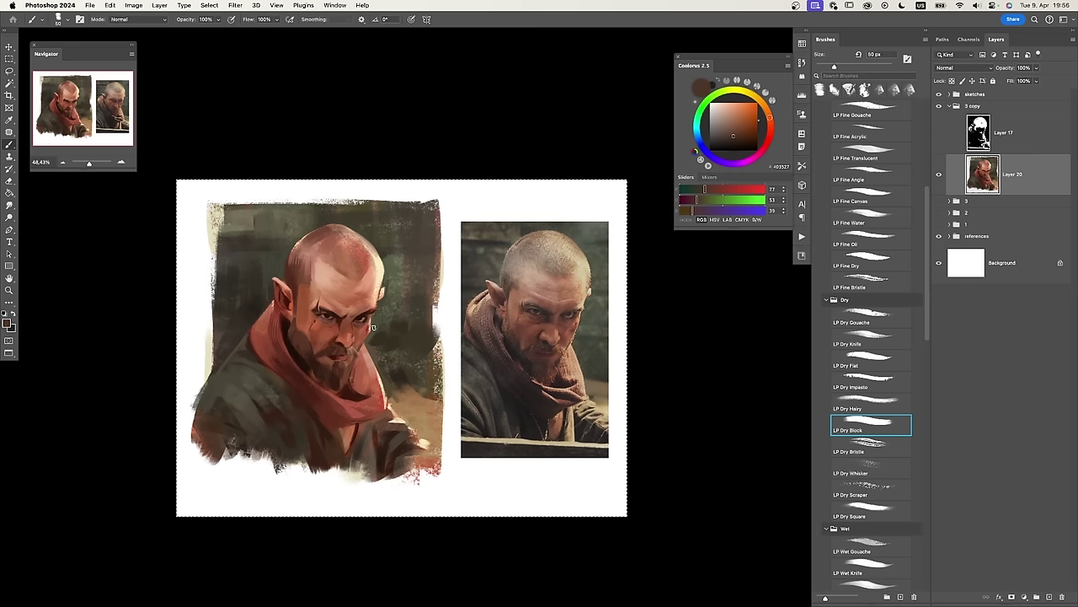
pyautogui.press(']')
pyautogui.keyDown('alt'); pyautogui.click(354, 320); pyautogui.keyUp('alt')
pyautogui.press('[')
pyautogui.press('[')
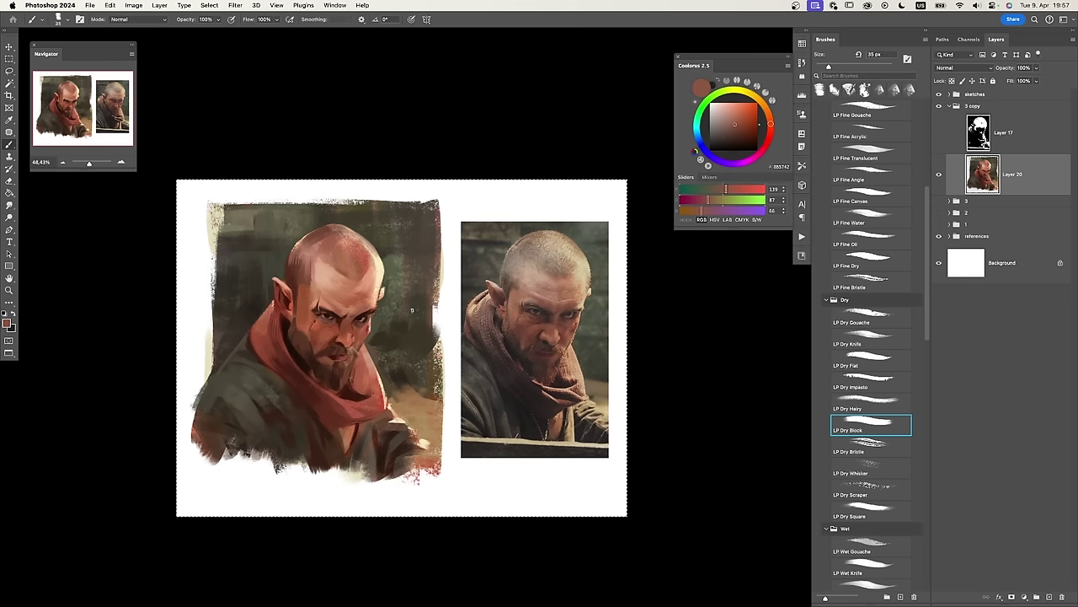
# Touch up the near eye, its surroundings and the brow with sampled skin tones at 50 px.
pyautogui.keyDown('alt'); pyautogui.click(380, 309); pyautogui.keyUp('alt')
pyautogui.press(']')
pyautogui.press(']')
pyautogui.keyDown('alt'); pyautogui.click(333, 322); pyautogui.keyUp('alt')
pyautogui.keyDown('alt'); pyautogui.click(330, 318); pyautogui.keyUp('alt')
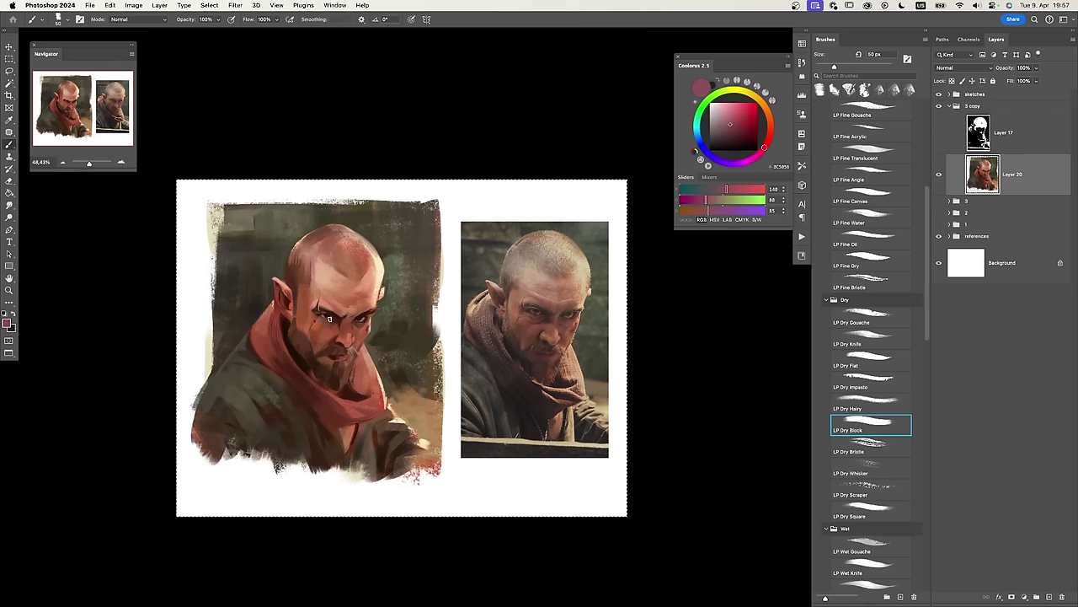
pyautogui.keyDown('alt'); pyautogui.click(323, 294); pyautogui.keyUp('alt')
pyautogui.keyDown('alt'); pyautogui.click(359, 292); pyautogui.keyUp('alt')
# Create a new layer above Layer 20 and paint the scarf's back folds in dark reds, including #551A13 at 300 px.
pyautogui.press('super+shift+alt+n')
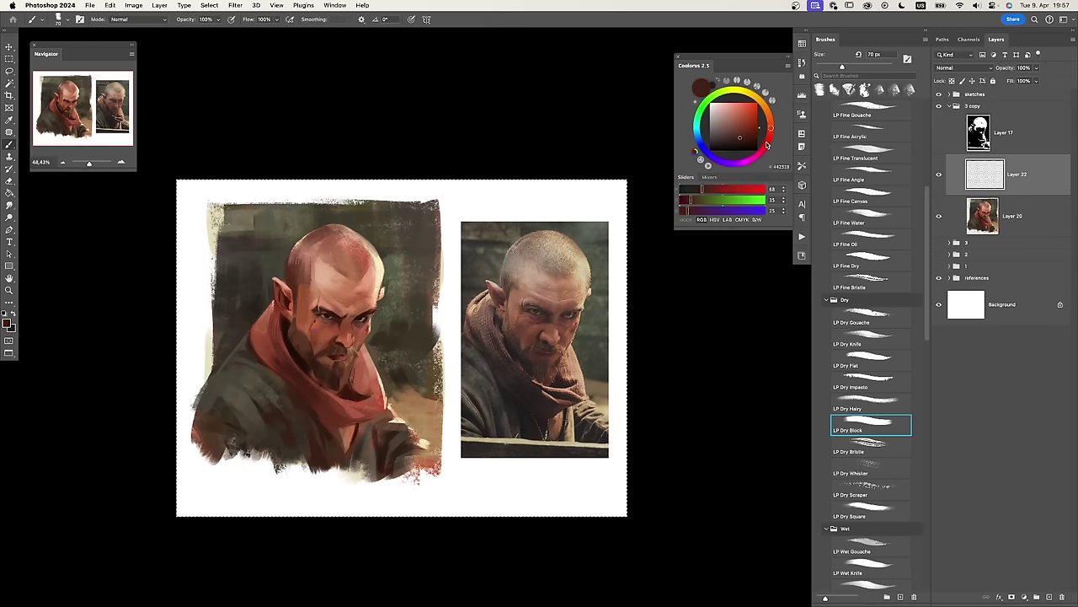
pyautogui.keyDown('alt'); pyautogui.click(305, 371); pyautogui.keyUp('alt')
pyautogui.press(']')
pyautogui.press(']')
pyautogui.moveTo(288, 339)
pyautogui.mouseDown()
pyautogui.moveTo(310, 386)
pyautogui.moveTo(295, 346)
pyautogui.mouseUp()
pyautogui.press(']')
pyautogui.press(']')
pyautogui.press(']')
pyautogui.press(']')
pyautogui.press(']')
pyautogui.press(']')
pyautogui.press(']')
pyautogui.press(']')
pyautogui.keyDown('alt'); pyautogui.click(296, 346); pyautogui.keyUp('alt')
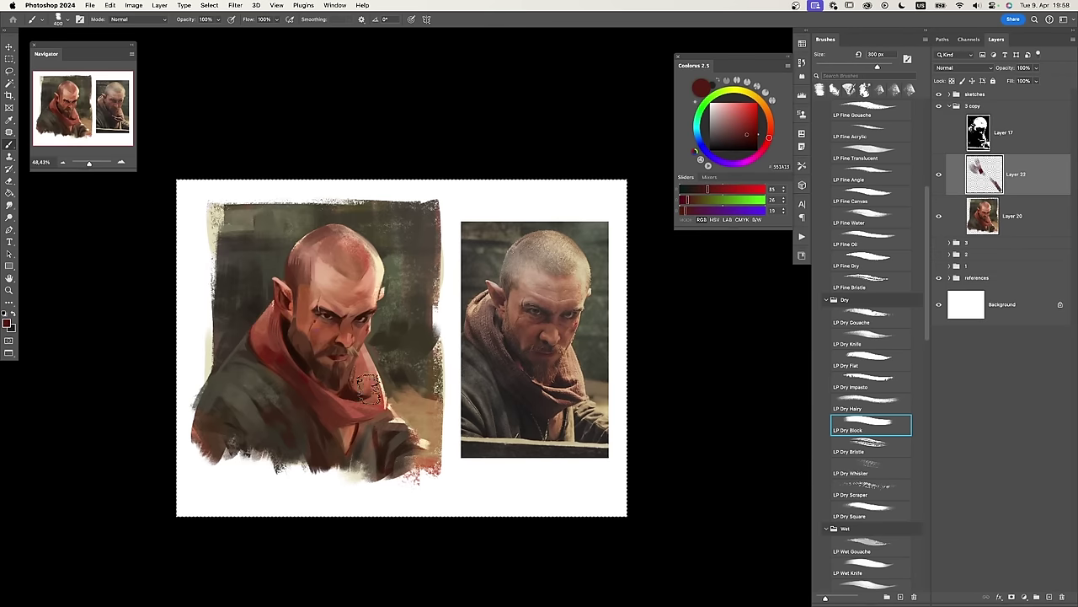
# Deepen the scarf's front fold under the beard and its outer edge with sampled dark tones, including #341911 at 80 px.
pyautogui.moveTo(352, 386); pyautogui.dragTo(375, 376)
pyautogui.keyDown('alt'); pyautogui.click(376, 376); pyautogui.keyUp('alt')
pyautogui.keyDown('alt'); pyautogui.click(346, 377); pyautogui.keyUp('alt')
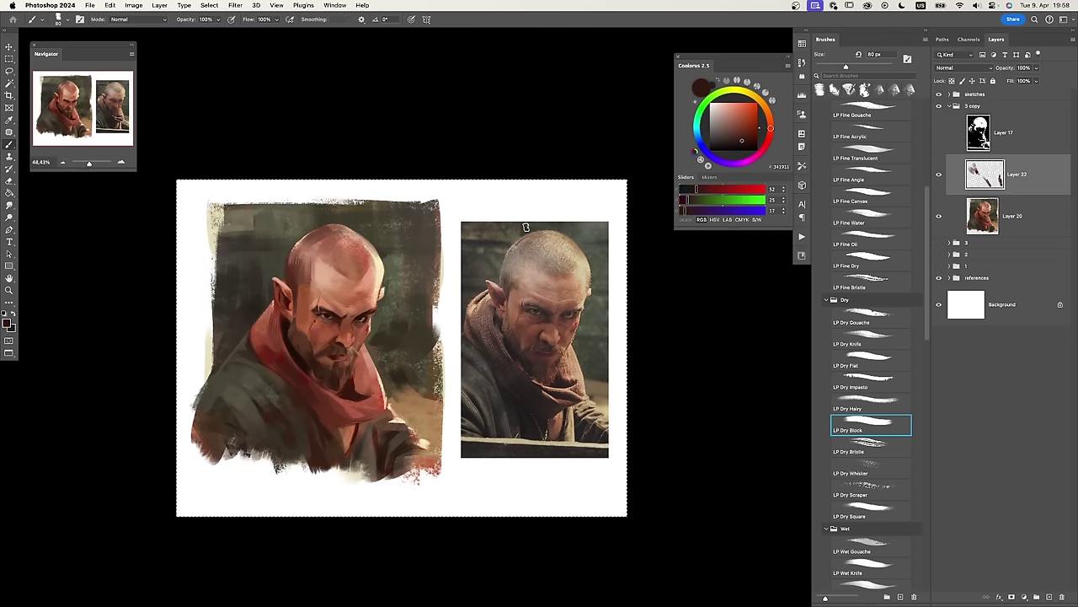
pyautogui.keyDown('alt'); pyautogui.click(388, 337); pyautogui.keyUp('alt')
pyautogui.moveTo(388, 337); pyautogui.dragTo(375, 422)
pyautogui.keyDown('alt'); pyautogui.click(375, 421); pyautogui.keyUp('alt')
pyautogui.keyDown('alt'); pyautogui.click(367, 424); pyautogui.keyUp('alt')
# Paint a thin pale necklace strand on the chest below the scarf, using sampled darks and #F6D9C1 at 25 px.
pyautogui.press(']')
pyautogui.press(']')
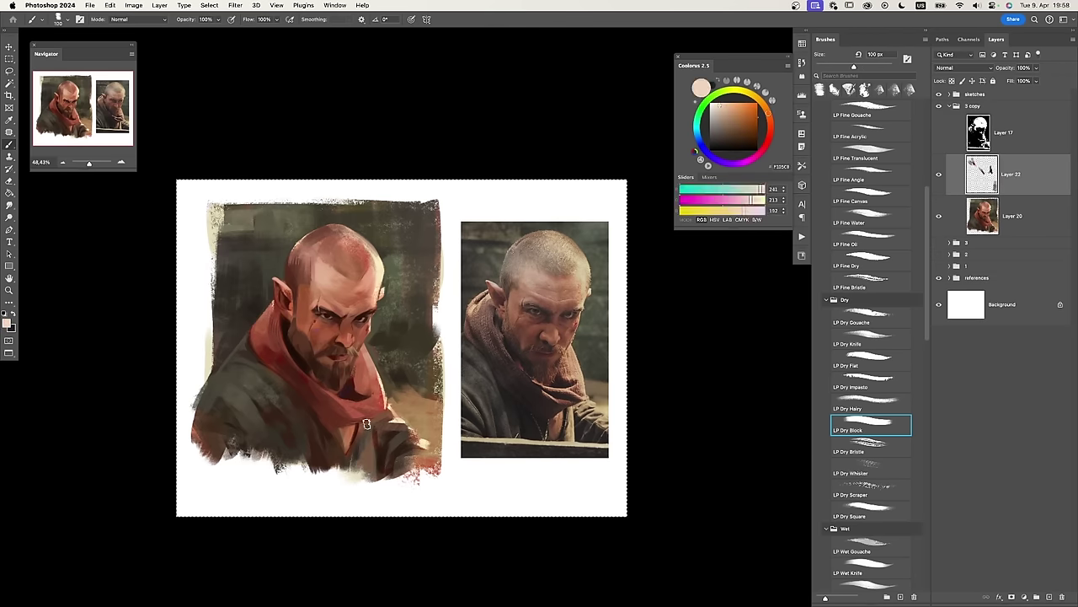
pyautogui.press('[')
pyautogui.press('[')
pyautogui.press('[')
pyautogui.press('[')
pyautogui.press('[')
pyautogui.press('[')
pyautogui.press('[')
pyautogui.press('[')
pyautogui.press('[')
pyautogui.press('[')
pyautogui.press('[')
pyautogui.keyDown('alt'); pyautogui.click(389, 414); pyautogui.keyUp('alt')
pyautogui.press(']')
pyautogui.keyDown('alt'); pyautogui.click(334, 459); pyautogui.keyUp('alt')
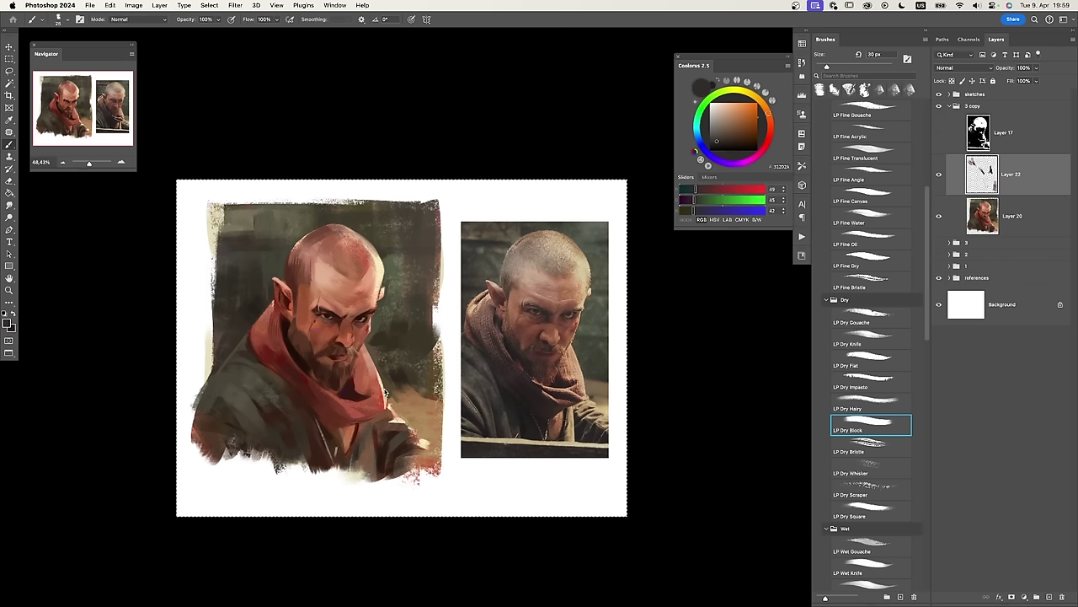
pyautogui.keyDown('alt'); pyautogui.click(332, 455); pyautogui.keyUp('alt')
pyautogui.keyDown('alt'); pyautogui.click(338, 450); pyautogui.keyUp('alt')
pyautogui.keyDown('alt'); pyautogui.click(319, 426); pyautogui.keyUp('alt')
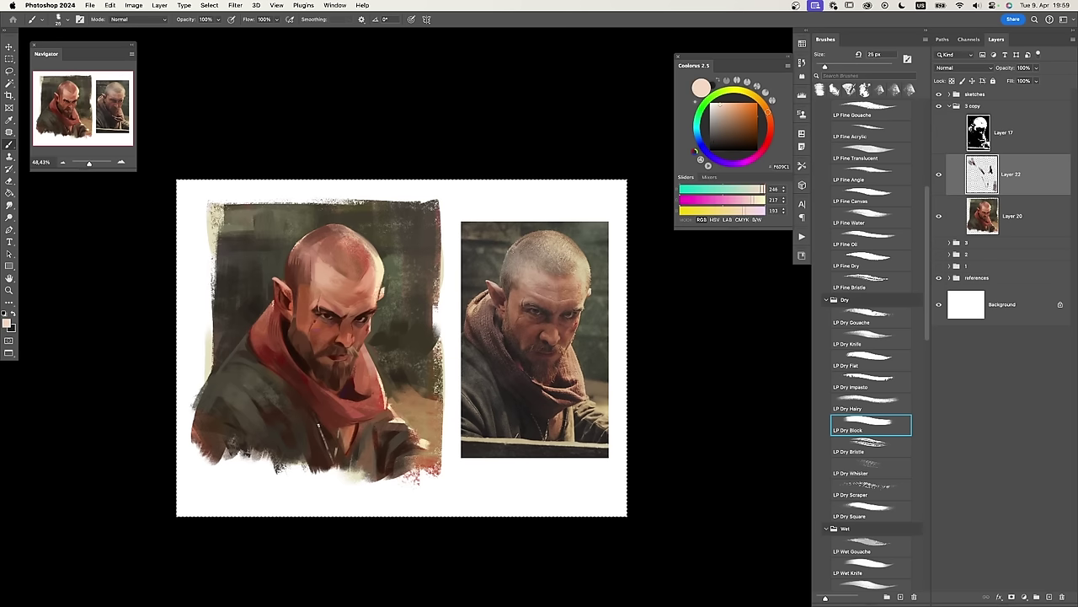
# Darken the shadow beneath the scarf's lower edge with #1B100B at 90 px and undo the last stroke.
pyautogui.keyDown('alt'); pyautogui.click(315, 407); pyautogui.keyUp('alt')
pyautogui.press(']')
pyautogui.press(']')
pyautogui.press(']')
pyautogui.press(']')
pyautogui.press(']')
pyautogui.press(']')
pyautogui.press(']')
pyautogui.press(']')
pyautogui.press(']')
pyautogui.press(']')
pyautogui.press(']')
pyautogui.press(']')
pyautogui.press(']')
pyautogui.press(']')
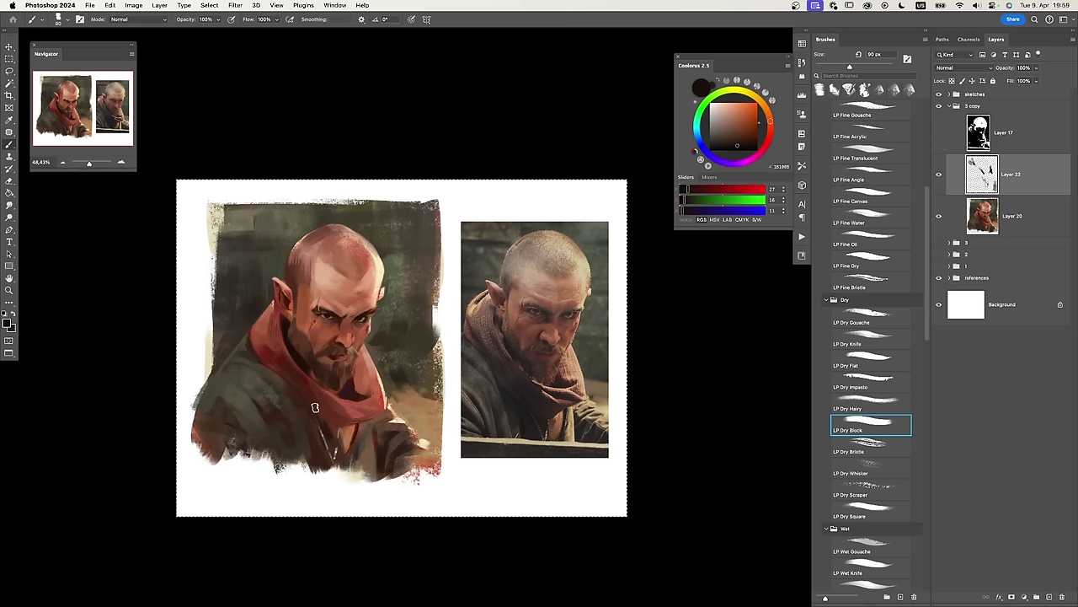
pyautogui.press('super+z')
# Rework the coat opening below the scarf with sampled tones, including #35271C at 150 px, deselecting the canvas and flipping it back.
pyautogui.scroll(-3, 355, 383)
pyautogui.keyDown('alt'); pyautogui.click(321, 435); pyautogui.keyUp('alt')
pyautogui.keyDown('alt'); pyautogui.click(305, 349); pyautogui.keyUp('alt')
pyautogui.moveTo(320, 435)
pyautogui.mouseDown()
pyautogui.moveTo(303, 397)
pyautogui.moveTo(303, 409)
pyautogui.mouseUp()
pyautogui.keyDown('alt'); pyautogui.click(331, 421); pyautogui.keyUp('alt')
pyautogui.press('[')
pyautogui.press('f')
pyautogui.scroll(3, 492, 393)
pyautogui.press('[')
pyautogui.press('[')
pyautogui.press('[')
pyautogui.press('[')
pyautogui.press('[')
pyautogui.press('[')
pyautogui.keyDown('alt'); pyautogui.click(483, 397); pyautogui.keyUp('alt')
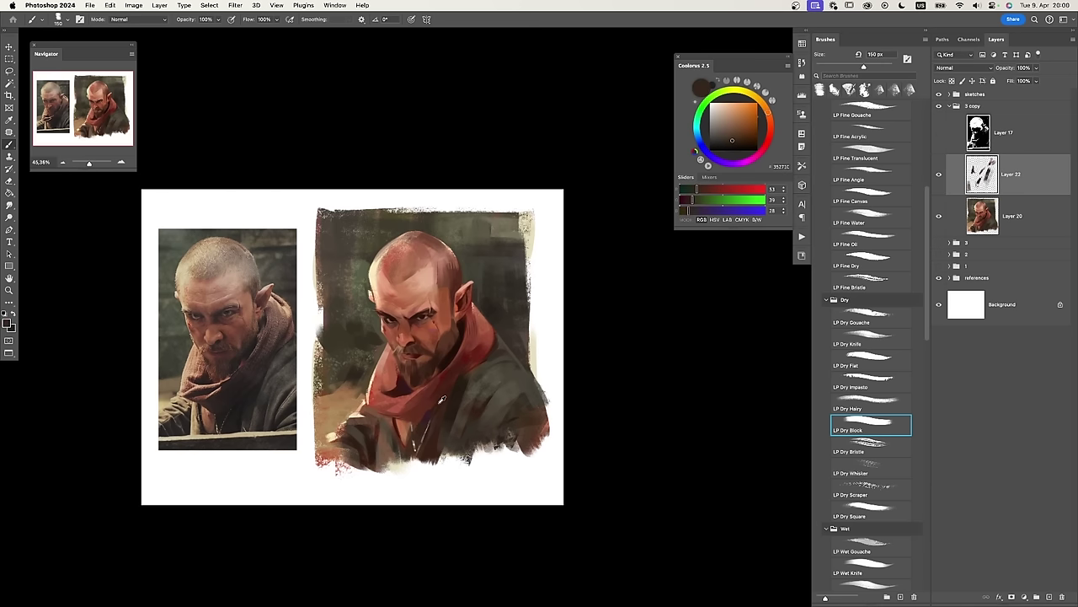
# Shape the scarf's lower front folds with sampled reds, including #9E5D47 at 100 px.
pyautogui.keyDown('alt'); pyautogui.click(423, 410); pyautogui.keyUp('alt')
pyautogui.moveTo(414, 401)
pyautogui.mouseDown()
pyautogui.moveTo(432, 420)
pyautogui.moveTo(375, 408)
pyautogui.mouseUp()
pyautogui.keyDown('alt'); pyautogui.click(418, 411); pyautogui.keyUp('alt')
pyautogui.keyDown('alt'); pyautogui.click(406, 396); pyautogui.keyUp('alt')
pyautogui.keyDown('alt'); pyautogui.click(418, 381); pyautogui.keyUp('alt')
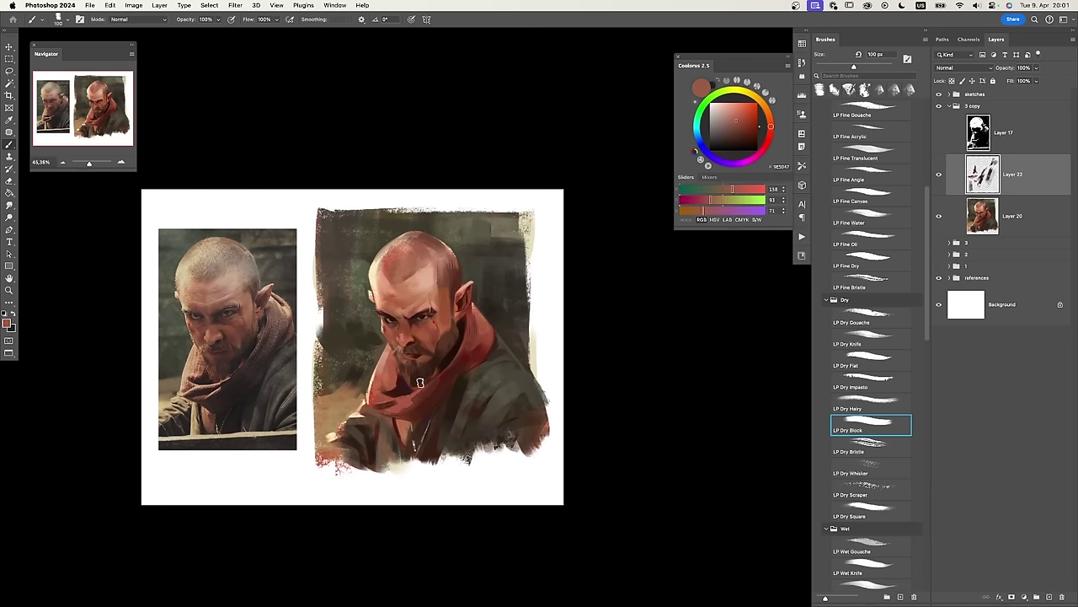
pyautogui.moveTo(419, 379); pyautogui.dragTo(422, 386)
# Brighten the scarf's fold near the shoulder with the LP Fine Bristle brush in #FCF1C8 at 125 px.
pyautogui.click(871, 282)
pyautogui.keyDown('alt'); pyautogui.click(374, 295); pyautogui.keyUp('alt')
pyautogui.click(719, 104)
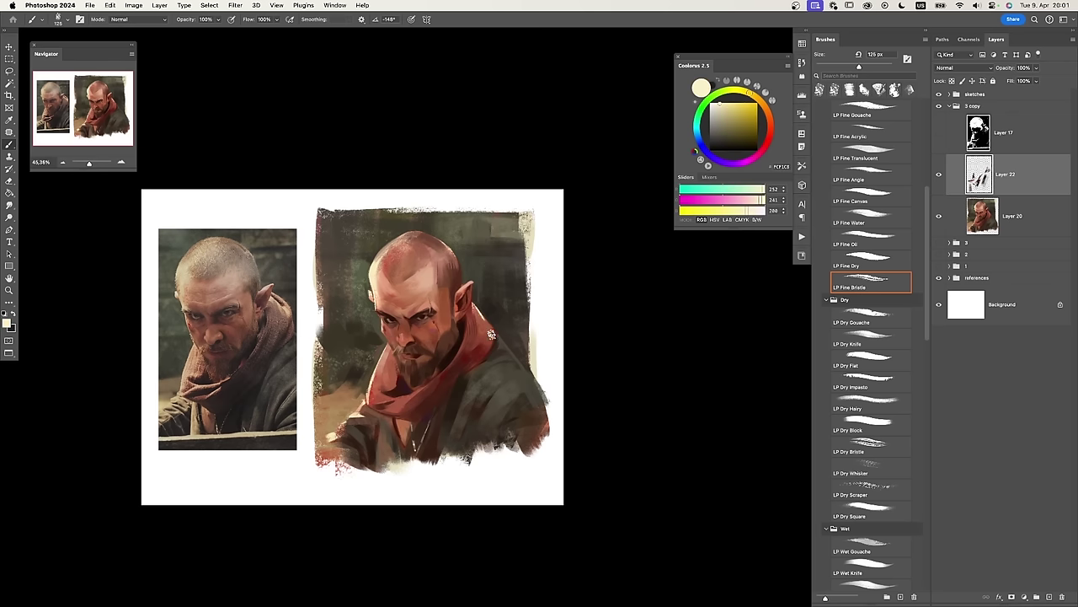
# Work bristle texture into the scarf folds beside the neck with sampled reds, including #8D4E3B at 175 px.
pyautogui.keyDown('alt'); pyautogui.click(470, 363); pyautogui.keyUp('alt')
pyautogui.keyDown('alt'); pyautogui.click(468, 363); pyautogui.keyUp('alt')
pyautogui.press(']')
pyautogui.press(']')
pyautogui.press(']')
pyautogui.press(']')
pyautogui.press(']')
pyautogui.press(']')
pyautogui.press(']')
pyautogui.keyDown('alt'); pyautogui.click(488, 335); pyautogui.keyUp('alt')
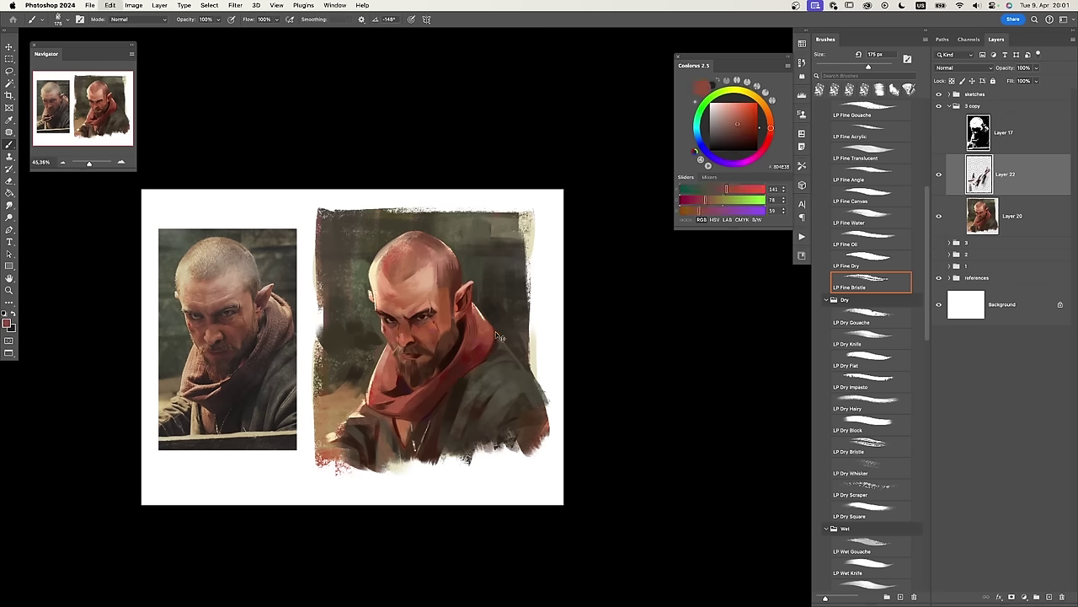
pyautogui.keyDown('alt'); pyautogui.click(459, 363); pyautogui.keyUp('alt')
pyautogui.moveTo(475, 315); pyautogui.dragTo(470, 333)
pyautogui.keyDown('alt'); pyautogui.click(464, 356); pyautogui.keyUp('alt')
pyautogui.keyDown('alt'); pyautogui.click(470, 293); pyautogui.keyUp('alt')
# Darken the area beneath the ear with the LP Dry Knife brush, using a sampled dark brown at 60 px.
pyautogui.moveTo(926, 272)
pyautogui.mouseDown()
pyautogui.moveTo(926, 290)
pyautogui.moveTo(926, 261)
pyautogui.mouseUp()
pyautogui.click(871, 368)
pyautogui.scroll(4, 461, 303)
pyautogui.keyDown('alt'); pyautogui.click(460, 295); pyautogui.keyUp('alt')
pyautogui.keyDown('alt'); pyautogui.click(471, 297); pyautogui.keyUp('alt')
pyautogui.press(']')
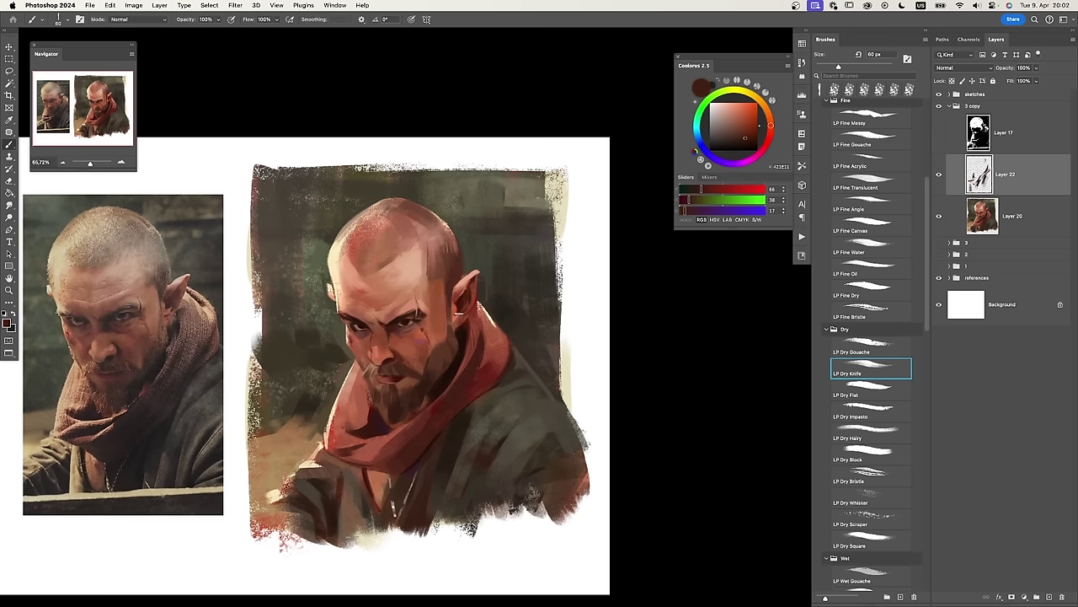
# Refine the background around the ear and back of the head with sampled greens, including #3C3E34 at 70 px.
pyautogui.keyDown('alt'); pyautogui.click(467, 287); pyautogui.keyUp('alt')
pyautogui.keyDown('alt'); pyautogui.click(501, 289); pyautogui.keyUp('alt')
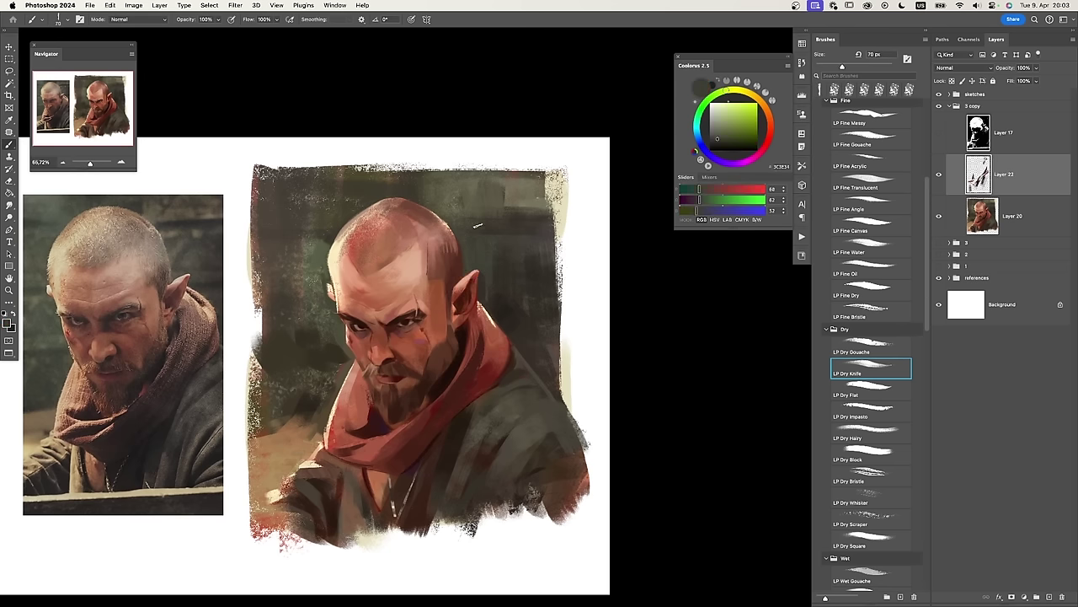
pyautogui.keyDown('alt'); pyautogui.click(452, 260); pyautogui.keyUp('alt')
pyautogui.moveTo(466, 249); pyautogui.dragTo(461, 280)
# Touch up the forehead and far edge of the head with sampled tones and #F8EAC1 at 70 px.
pyautogui.keyDown('alt'); pyautogui.click(357, 263); pyautogui.keyUp('alt')
pyautogui.keyDown('alt'); pyautogui.click(331, 290); pyautogui.keyUp('alt')
pyautogui.moveTo(353, 255)
pyautogui.mouseDown()
pyautogui.moveTo(348, 272)
pyautogui.moveTo(361, 252)
pyautogui.mouseUp()
pyautogui.moveTo(411, 173); pyautogui.dragTo(389, 241)
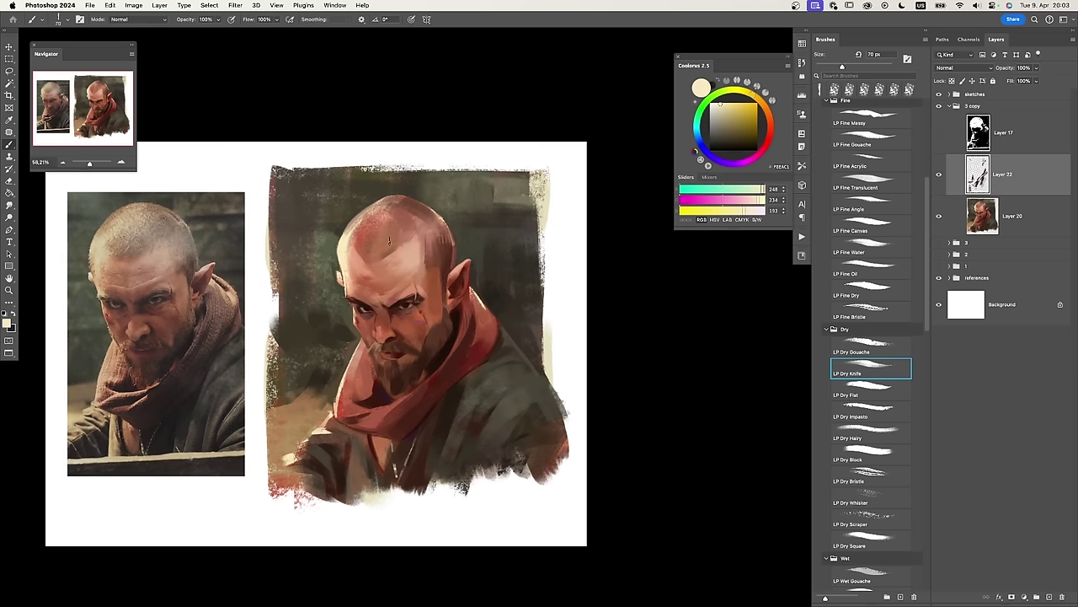
# Choose the LP Dry Whisker brush and merge Layer 22 down into Layer 20.
pyautogui.press('.')
pyautogui.press('.')
pyautogui.press('.')
pyautogui.press('.')
pyautogui.press('.')
pyautogui.press('.')
pyautogui.moveTo(928, 321); pyautogui.dragTo(929, 567)
pyautogui.click(871, 315)
pyautogui.press('super+e')
# Dab #F8EAC1 texture at the far ear and background with LP Dry Whisker at 150 px.
pyautogui.press('b')
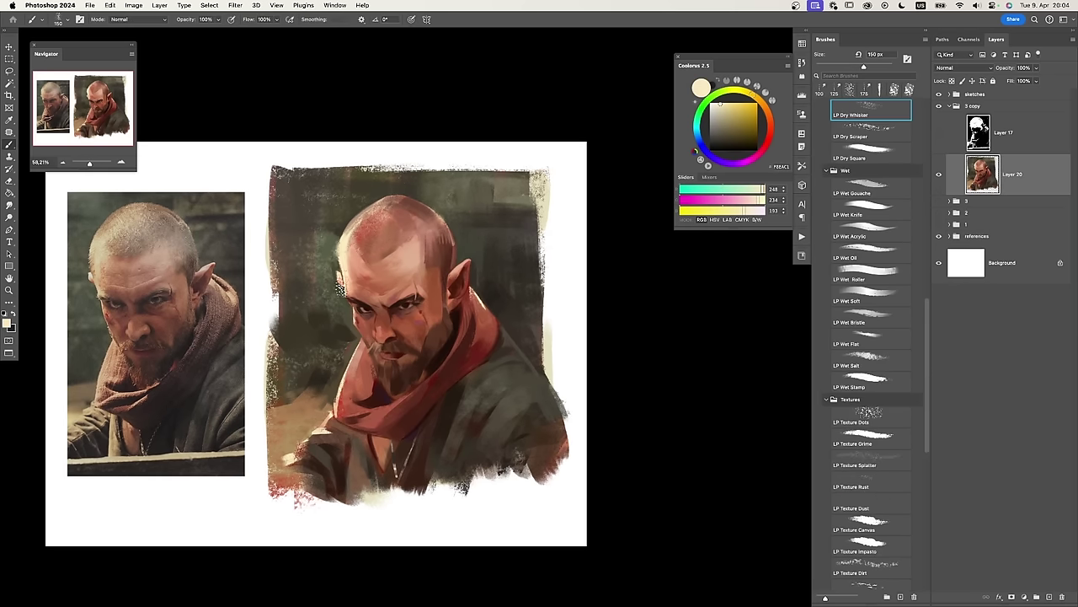
pyautogui.click(341, 289)
pyautogui.click(469, 241)
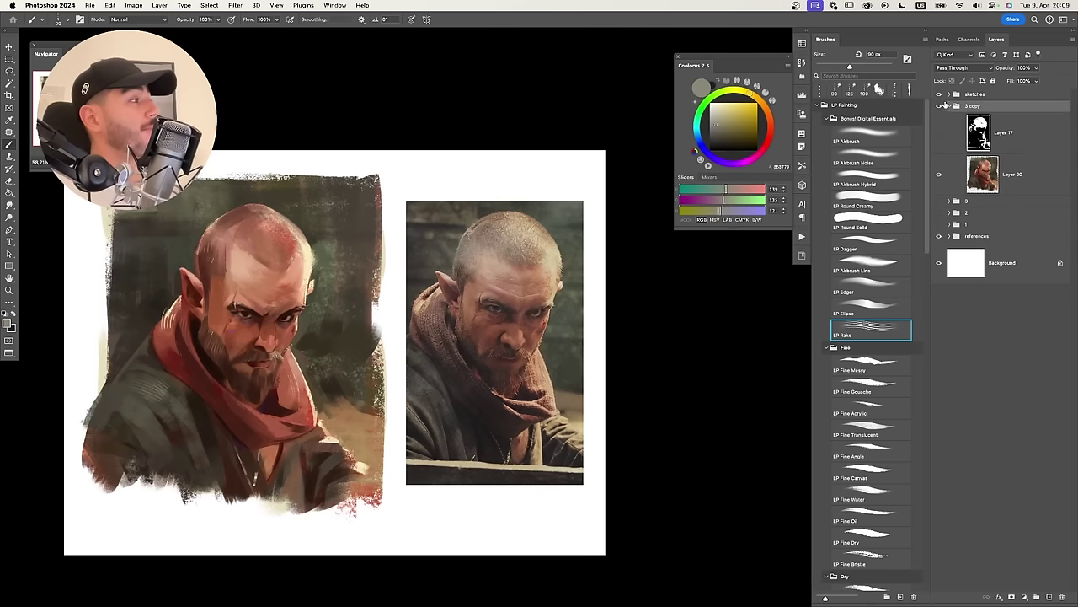
# Collapse the 3 copy group and duplicate it.
pyautogui.click(949, 105)
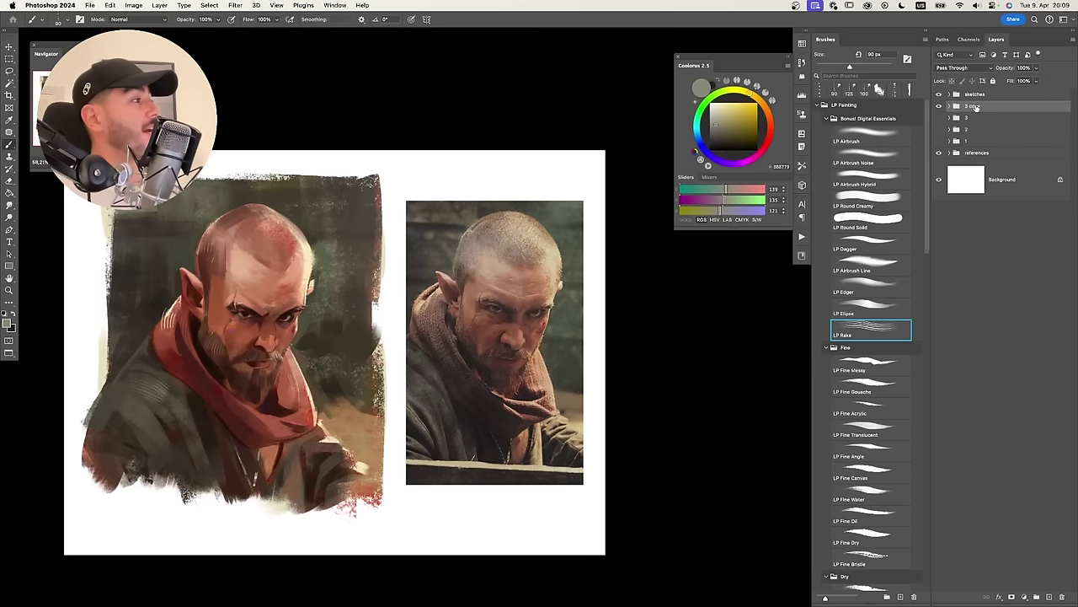
pyautogui.moveTo(439, 303); pyautogui.dragTo(473, 315)
pyautogui.press('z')
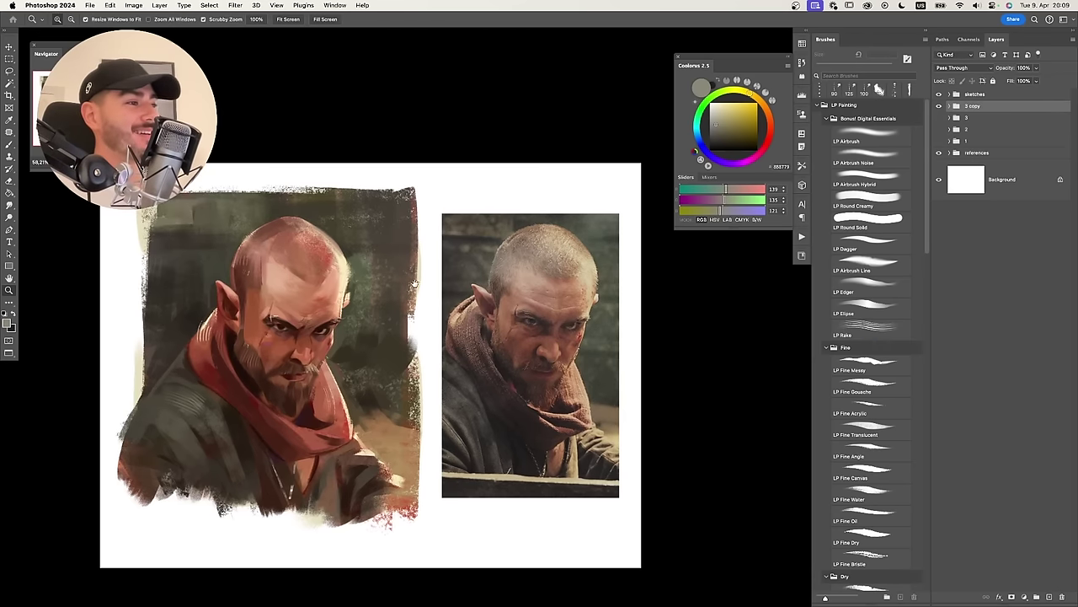
pyautogui.moveTo(402, 322)
pyautogui.mouseDown()
pyautogui.moveTo(413, 326)
pyautogui.moveTo(345, 324)
pyautogui.moveTo(441, 310)
pyautogui.mouseUp()
pyautogui.scroll(-3, 443, 305)
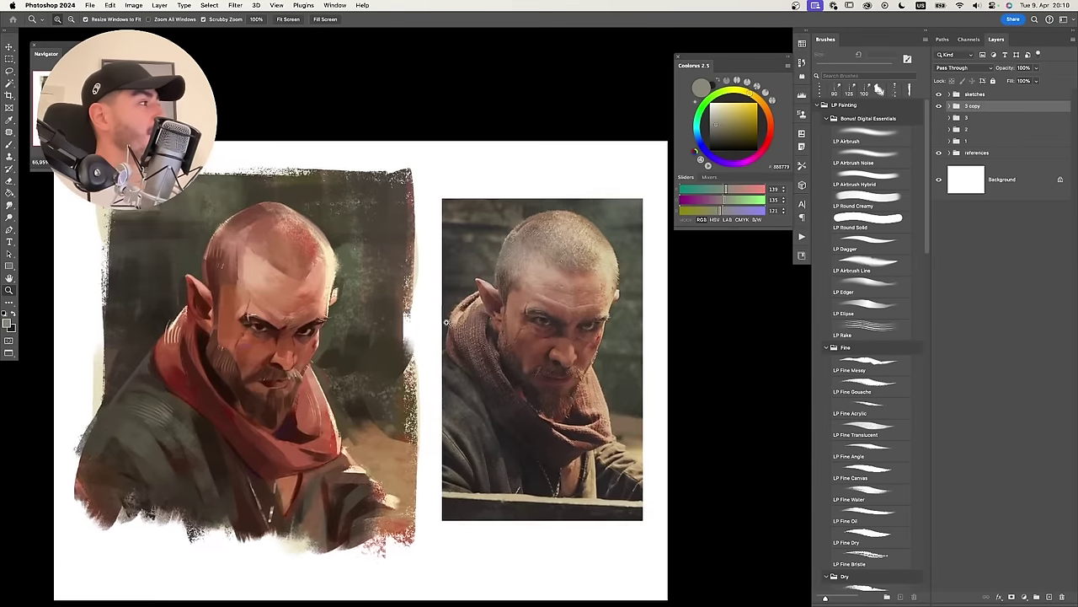
pyautogui.press('super+j')
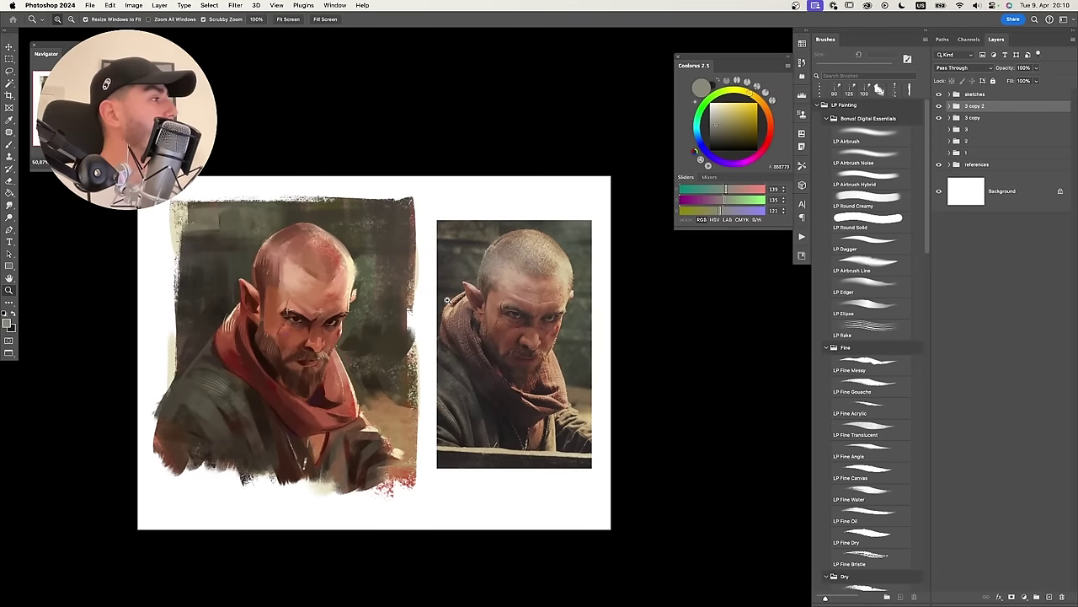
# Rename the original 3 copy group as 4 and its duplicate as 5.
pyautogui.doubleClick(974, 118)
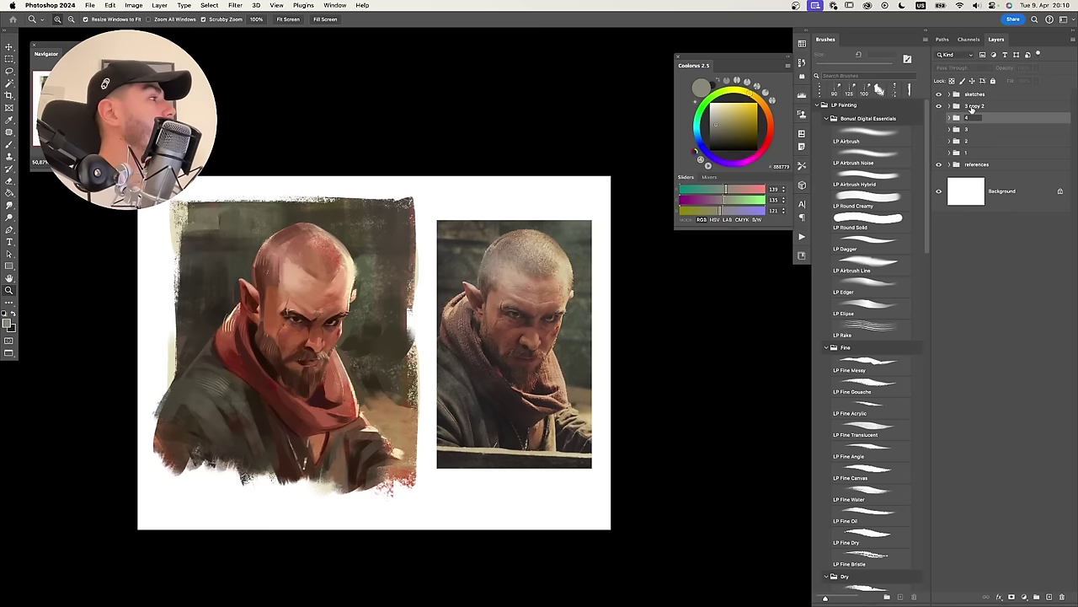
pyautogui.doubleClick(975, 106)
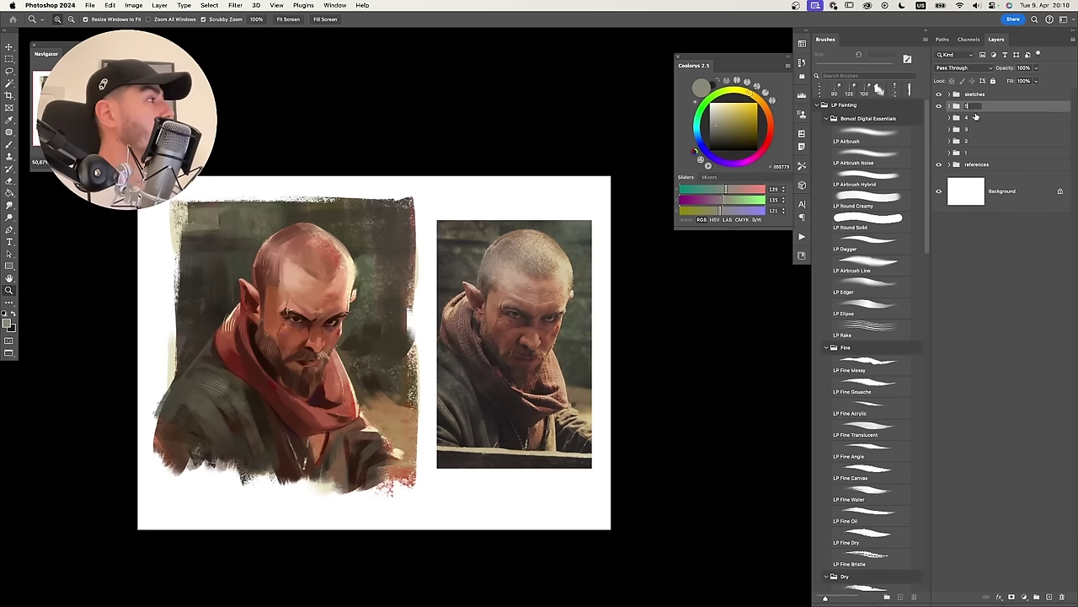
pyautogui.doubleClick(975, 117)
# Expand group 5 and make its Layer 20 the active layer for the Brush tool.
pyautogui.click(950, 107)
pyautogui.moveTo(559, 314); pyautogui.dragTo(512, 293)
pyautogui.click(987, 150)
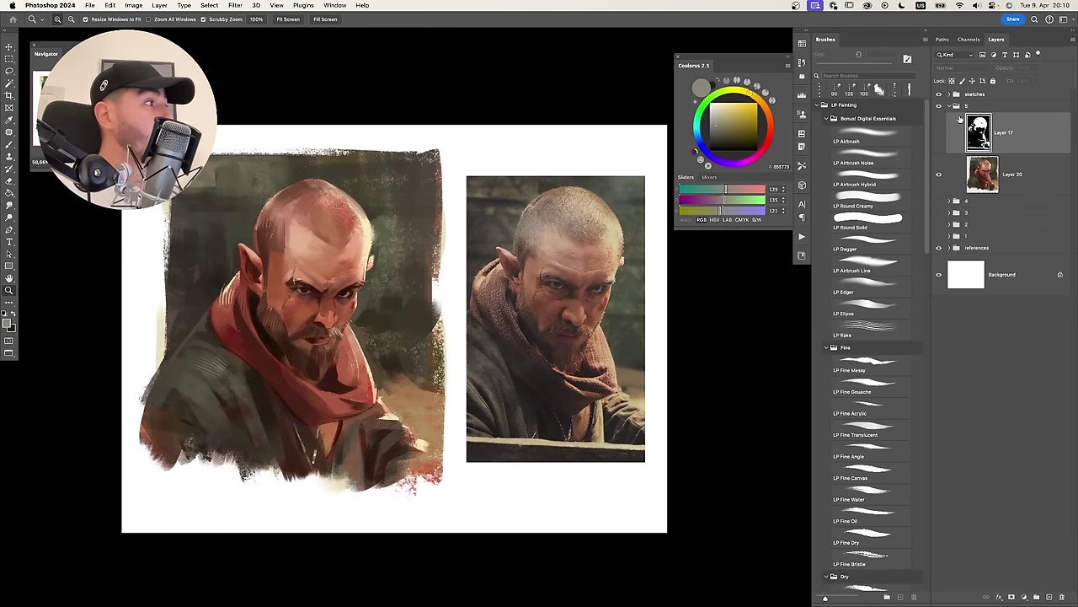
pyautogui.click(1001, 172)
pyautogui.hscroll(2, 413, 368)
pyautogui.press('b')
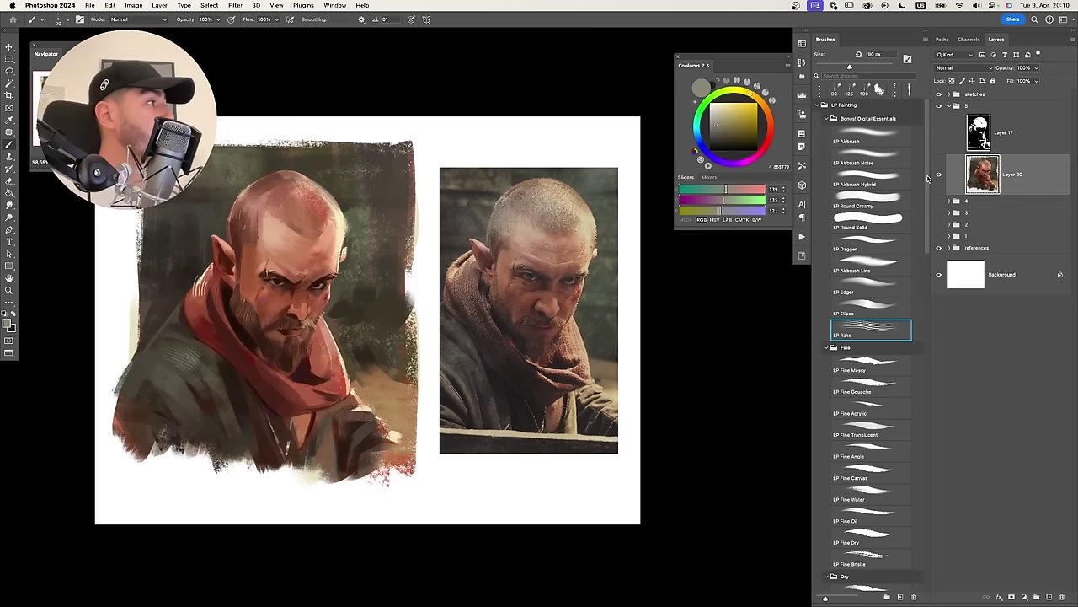
# Collapse all LP Painting brush subfolders and expand the LP Traditionalizer brush set.
pyautogui.click(828, 118)
pyautogui.click(829, 134)
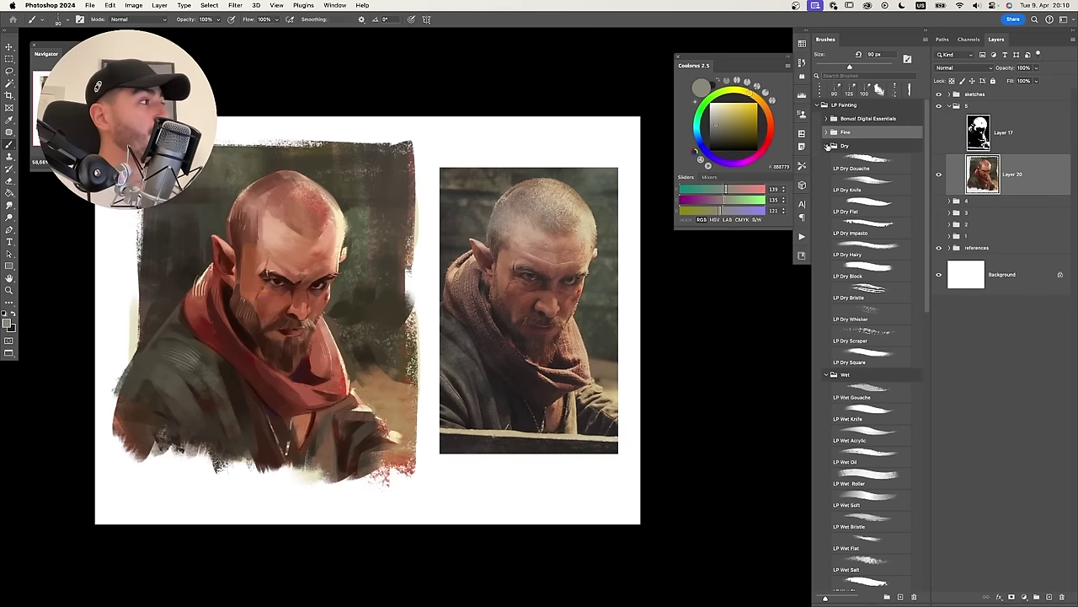
pyautogui.click(830, 147)
pyautogui.click(850, 159)
pyautogui.click(828, 173)
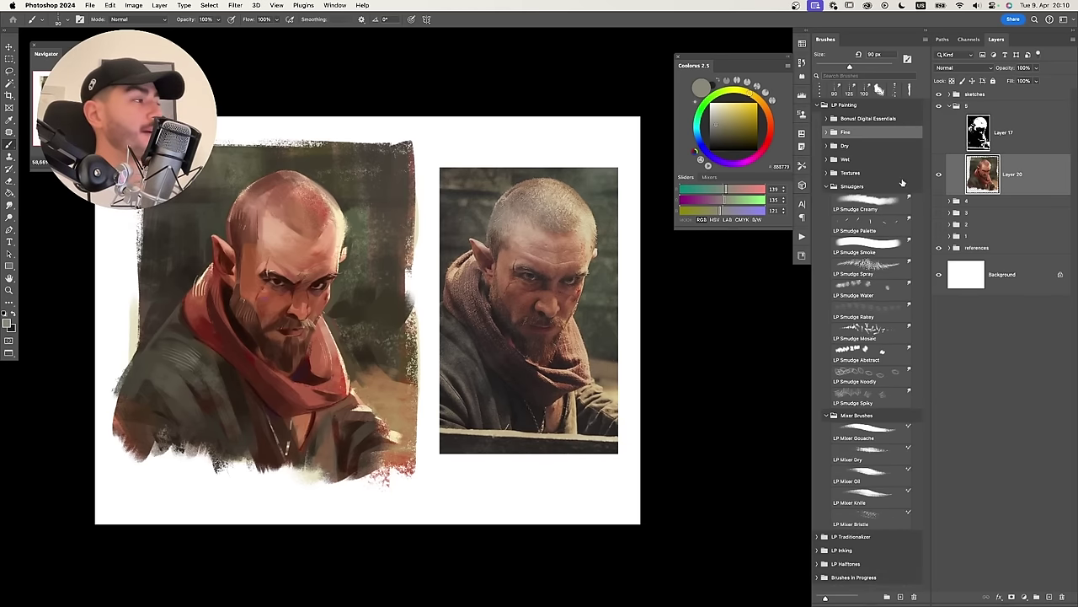
pyautogui.click(868, 187)
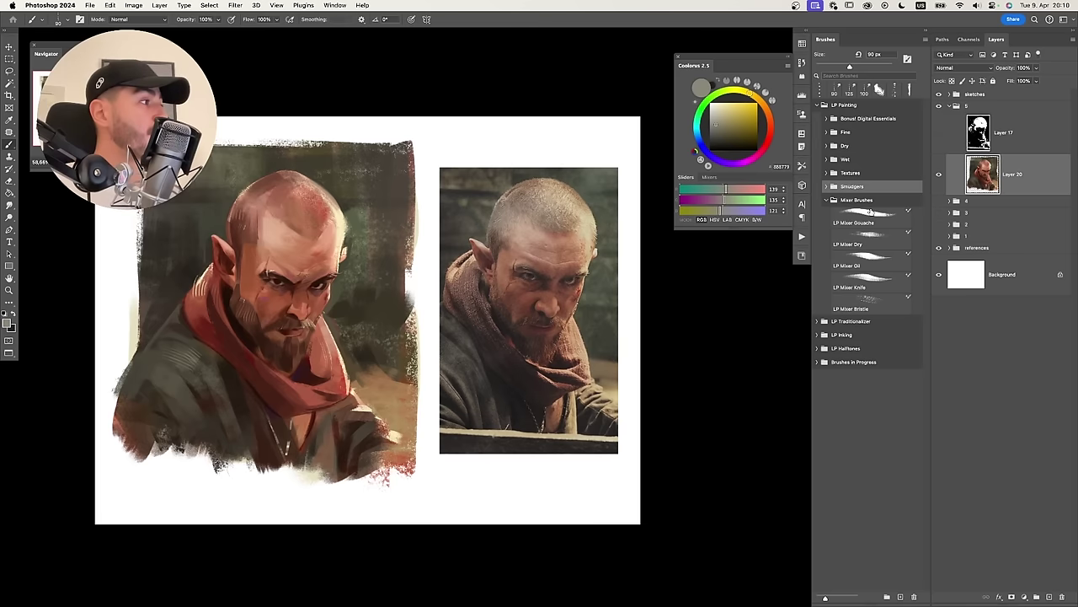
pyautogui.click(828, 201)
pyautogui.click(835, 211)
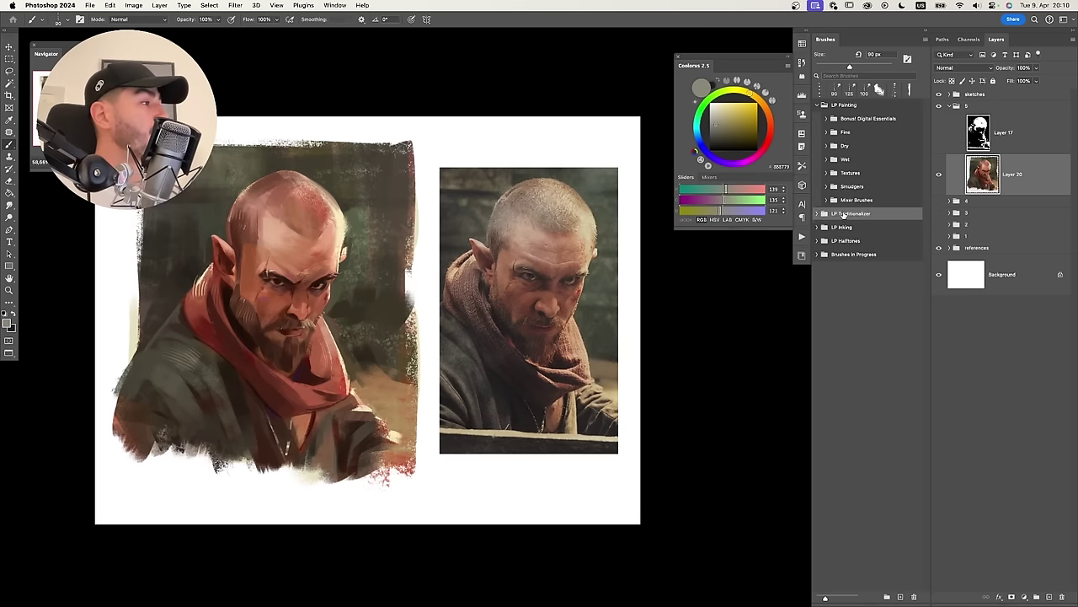
pyautogui.click(825, 214)
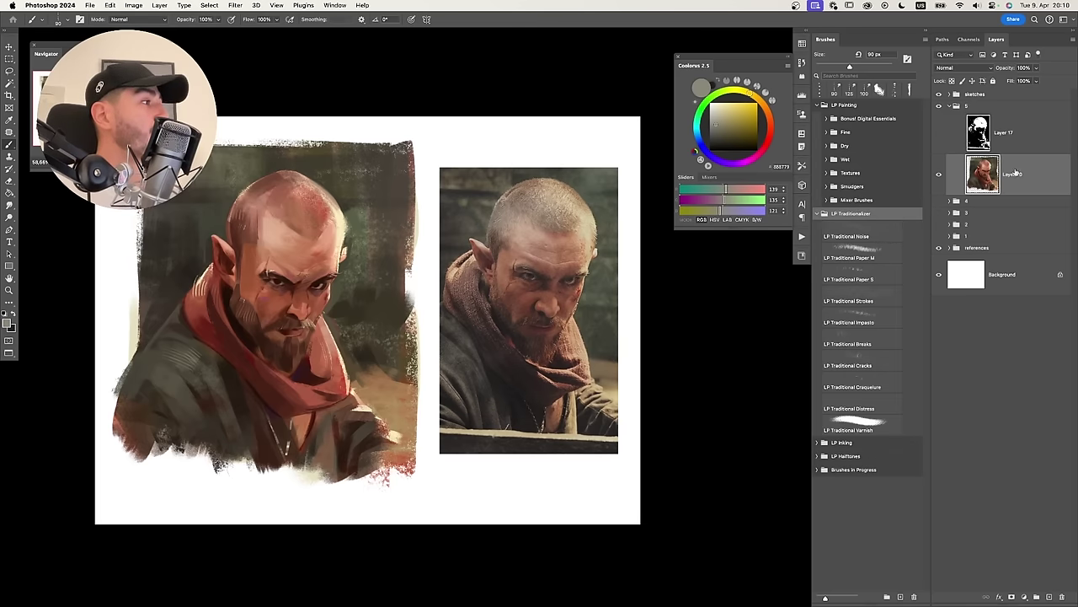
# Bring up the pattern library beside the painting.
pyautogui.moveTo(570, 332)
pyautogui.mouseDown()
pyautogui.moveTo(510, 310)
pyautogui.moveTo(565, 332)
pyautogui.moveTo(552, 320)
pyautogui.mouseUp()
pyautogui.press('b')
pyautogui.click(340, 6)
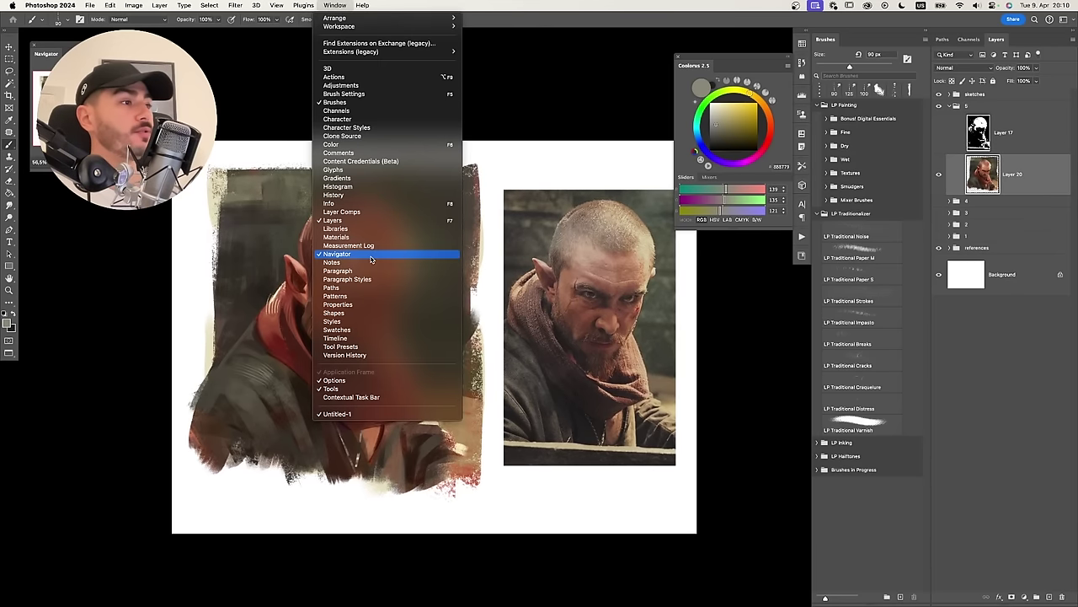
pyautogui.click(368, 297)
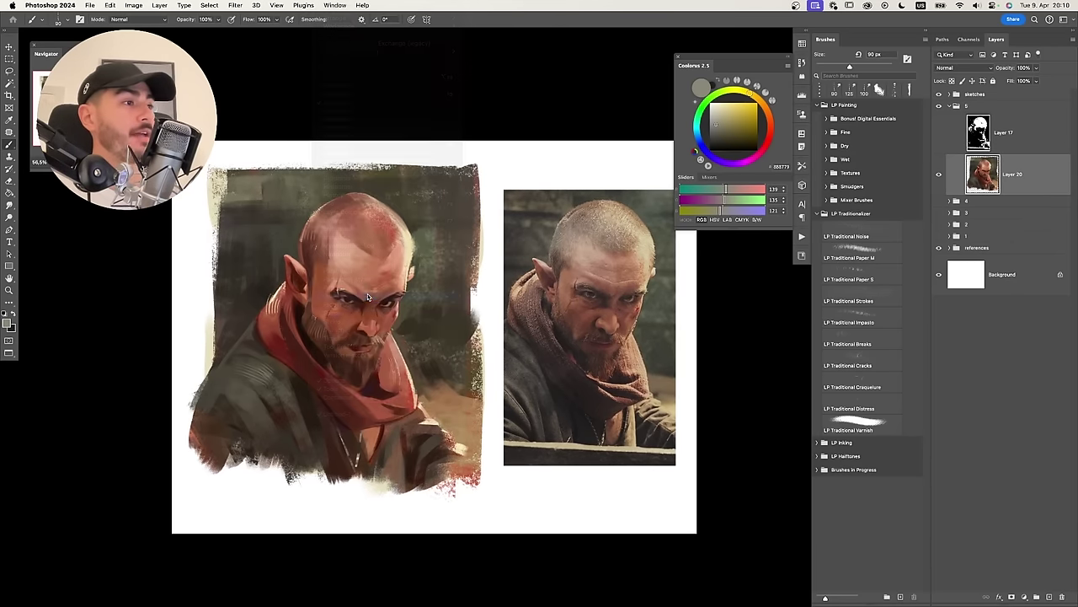
pyautogui.moveTo(379, 389); pyautogui.dragTo(342, 390)
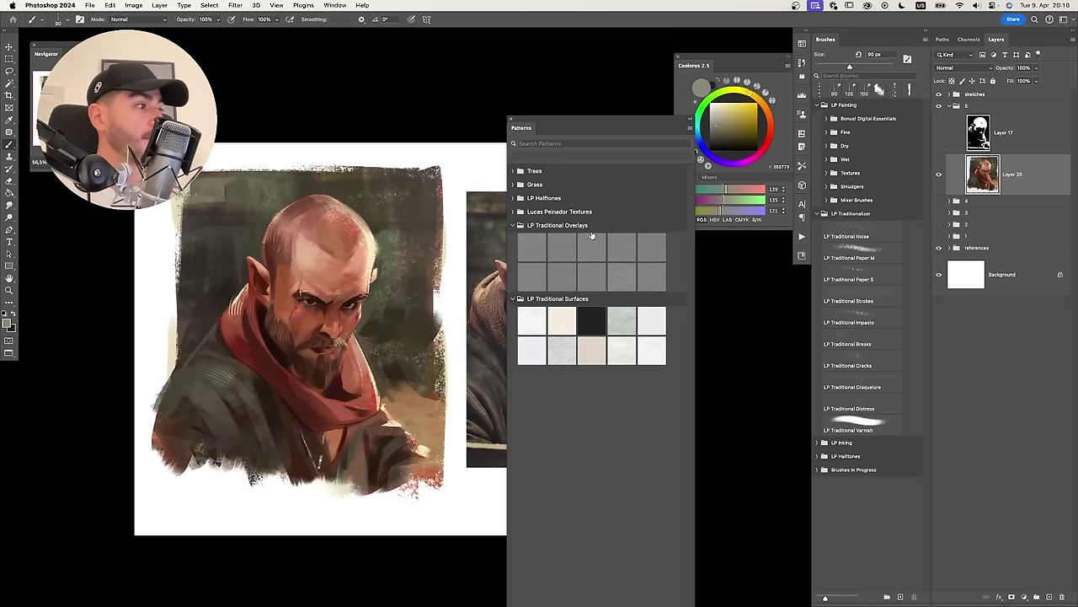
# Add the cream linen pattern from LP Traditional Surfaces above Layer 20 and release its clipping so it fills the canvas.
pyautogui.moveTo(563, 323); pyautogui.dragTo(353, 316)
pyautogui.hscroll(3, 353, 315)
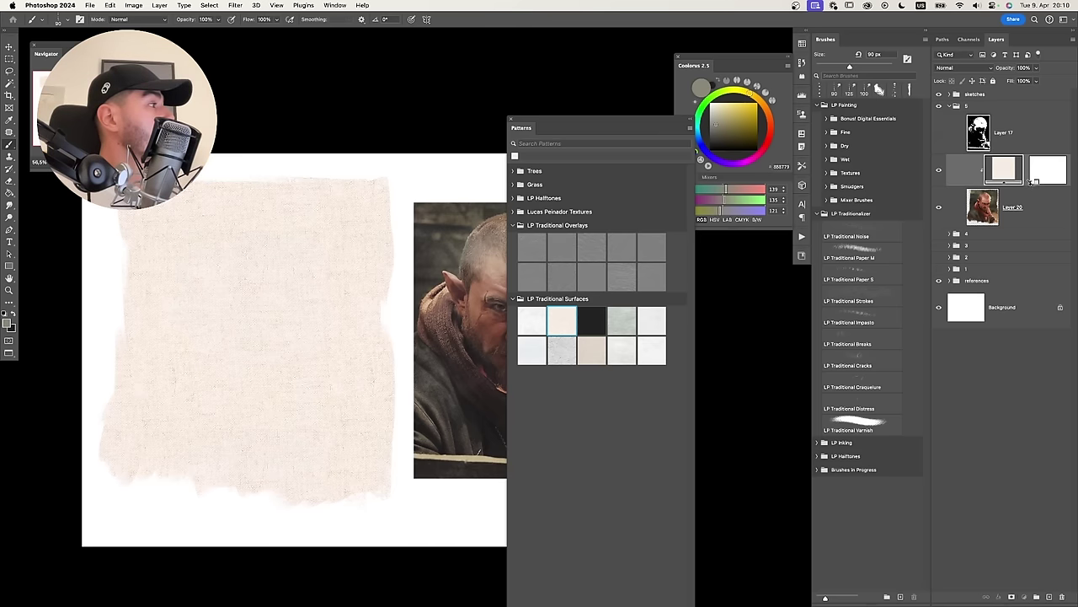
pyautogui.keyDown('alt'); pyautogui.click(1034, 183); pyautogui.keyUp('alt')
# Set the linen pattern fill's blending mode to Multiply and check the texture on the whole canvas.
pyautogui.click(960, 70)
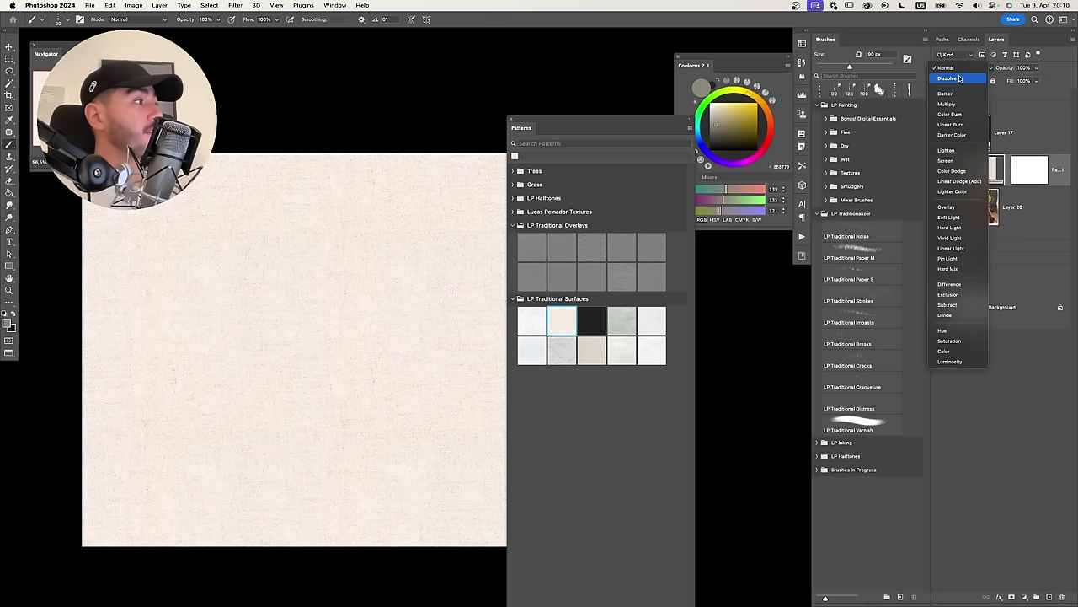
pyautogui.click(958, 111)
pyautogui.press('z')
pyautogui.moveTo(306, 341); pyautogui.dragTo(330, 321)
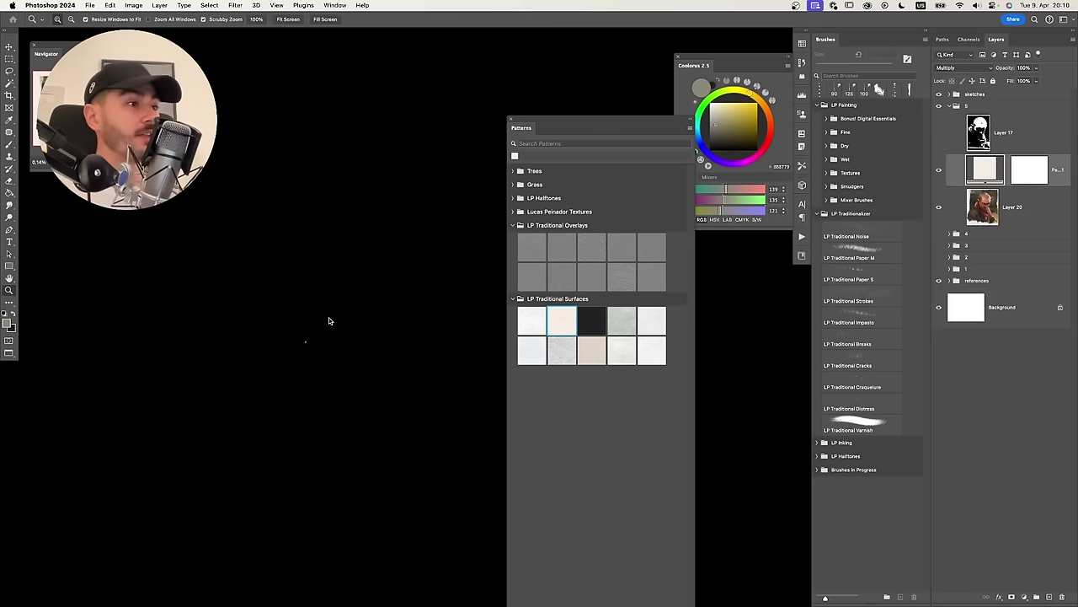
pyautogui.scroll(10, 303, 354)
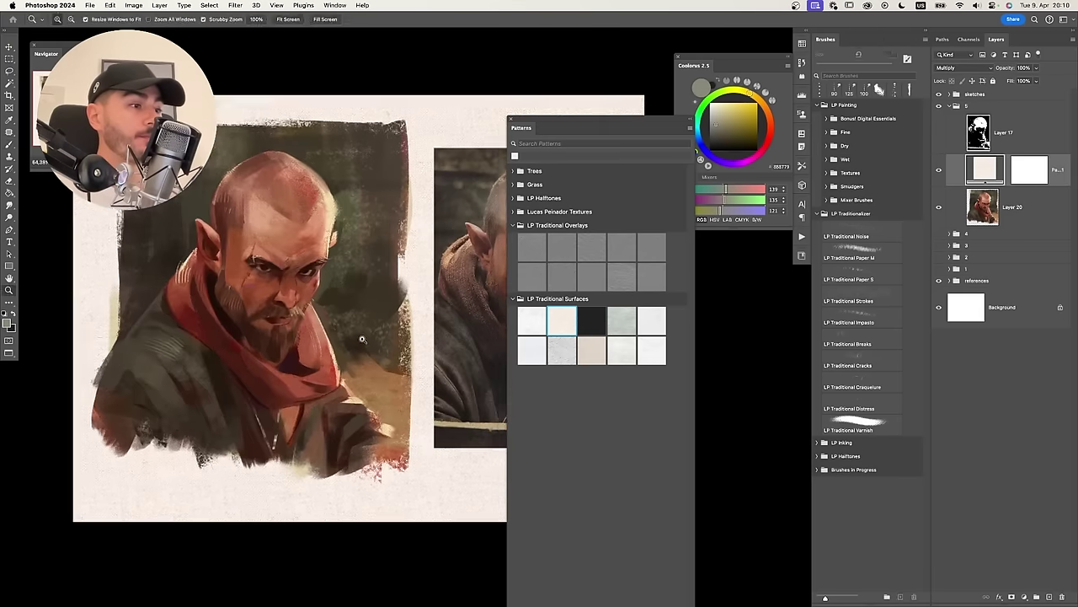
pyautogui.press('b')
pyautogui.moveTo(364, 377)
pyautogui.mouseDown()
pyautogui.moveTo(358, 342)
pyautogui.moveTo(370, 303)
pyautogui.mouseUp()
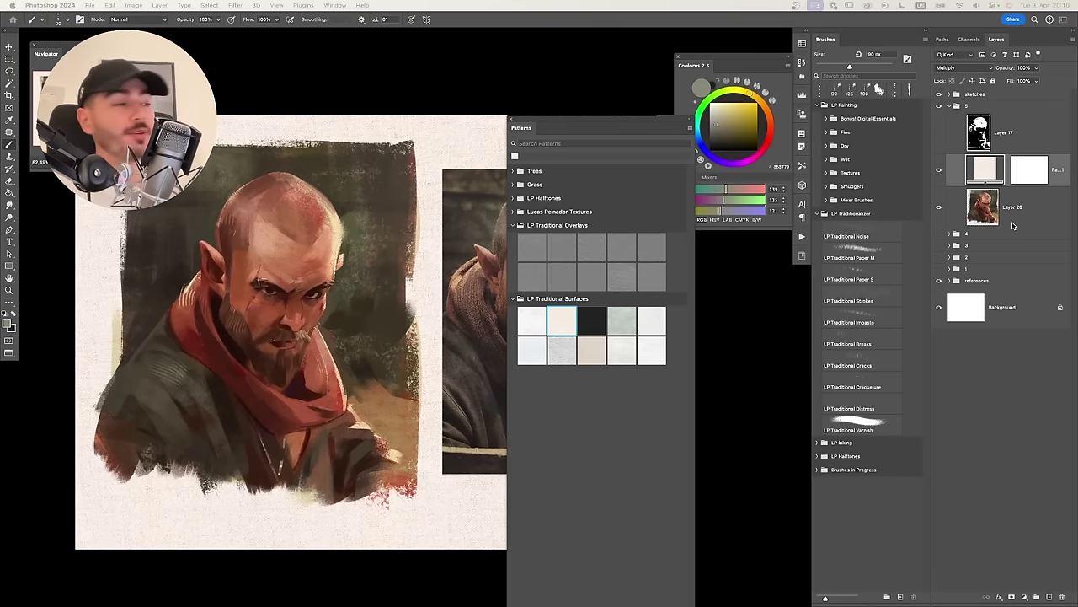
# Add a second pattern fill above the linen, trying several LP Traditional Overlays and applying the second swatch, a woven canvas texture.
pyautogui.press('super+alt+shift+n')
pyautogui.click(590, 247)
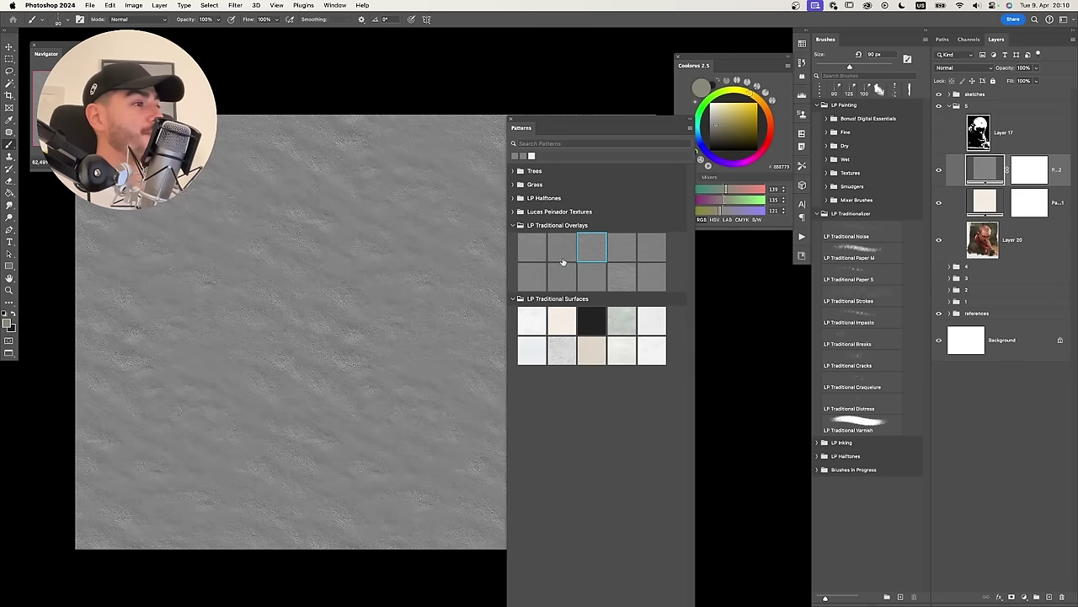
pyautogui.click(583, 272)
pyautogui.click(564, 267)
pyautogui.click(570, 253)
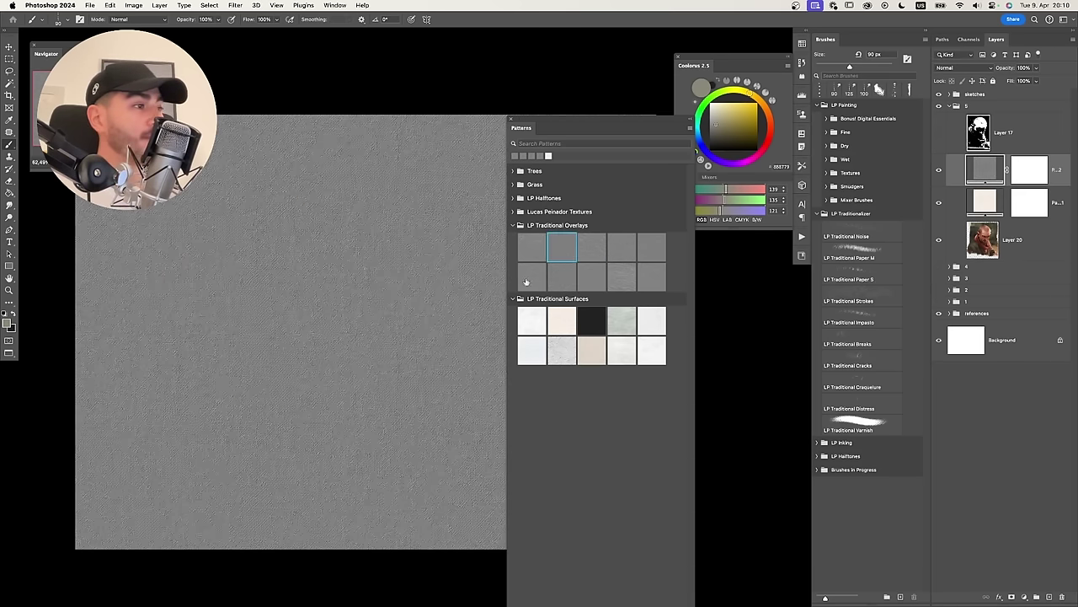
# Set the grey woven texture fill's blending mode to Overlay and check it on the portrait.
pyautogui.moveTo(383, 293); pyautogui.dragTo(419, 295)
pyautogui.click(958, 68)
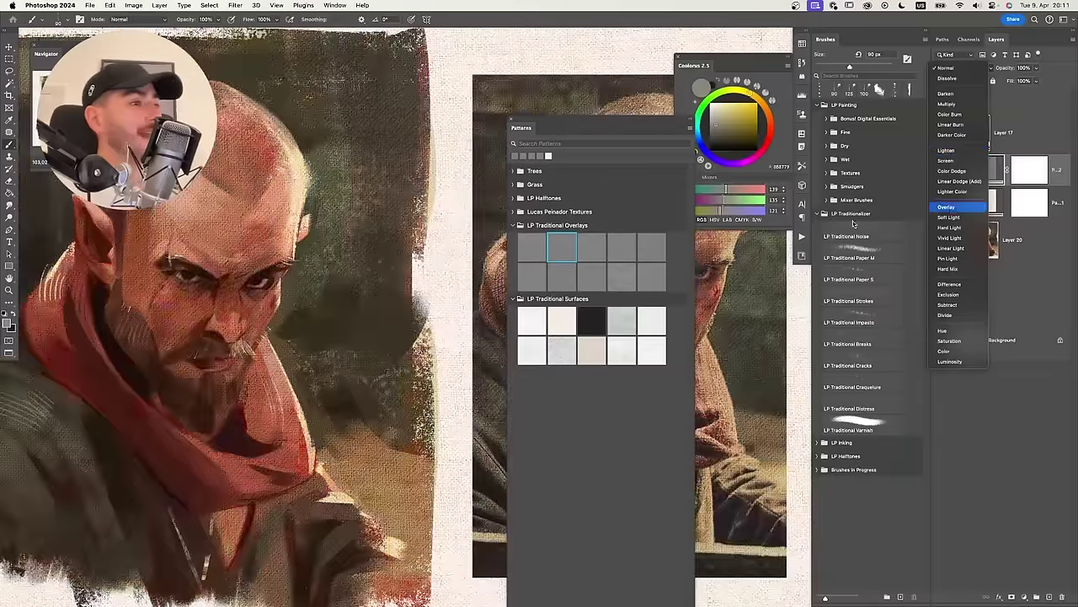
pyautogui.moveTo(282, 330); pyautogui.dragTo(404, 326)
pyautogui.scroll(-3, 413, 333)
# Try the other LP Traditional Overlays textures on the upper pattern fill and reposition one texture over the portrait.
pyautogui.click(596, 249)
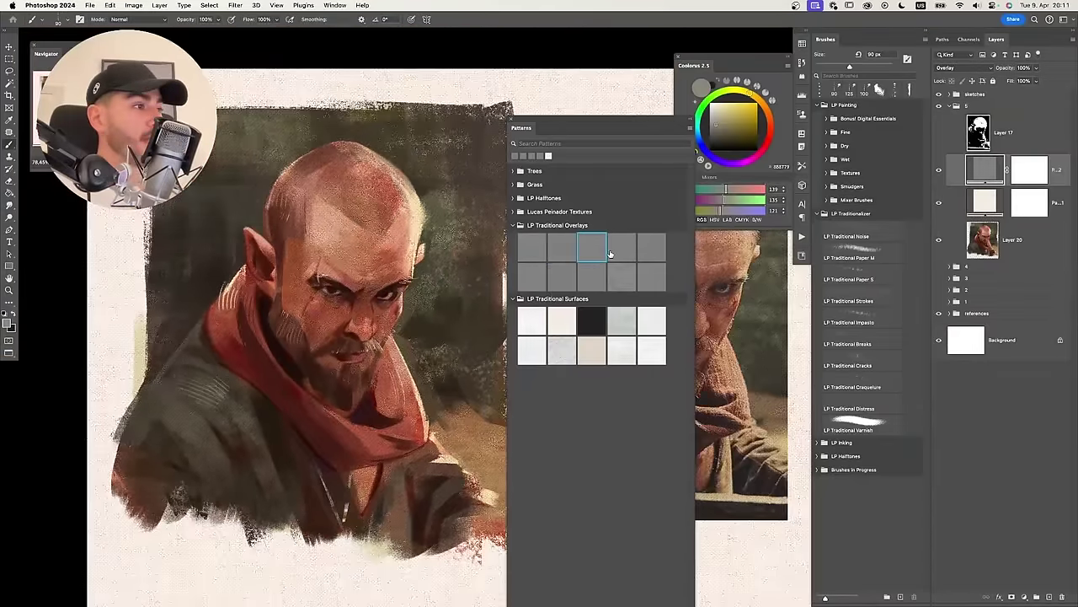
pyautogui.click(622, 248)
pyautogui.click(621, 278)
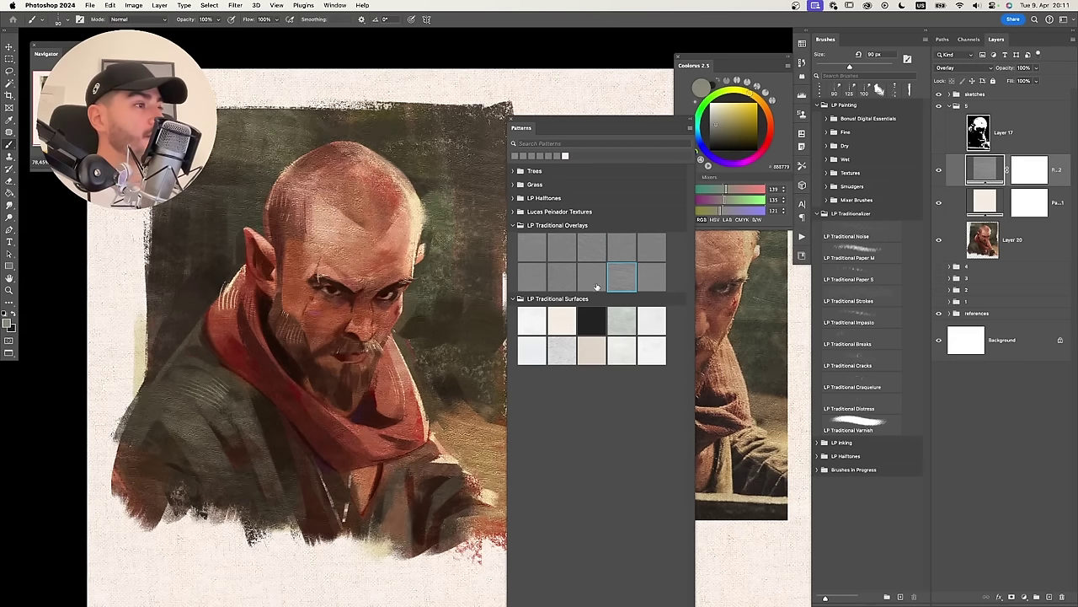
pyautogui.click(590, 278)
pyautogui.click(562, 278)
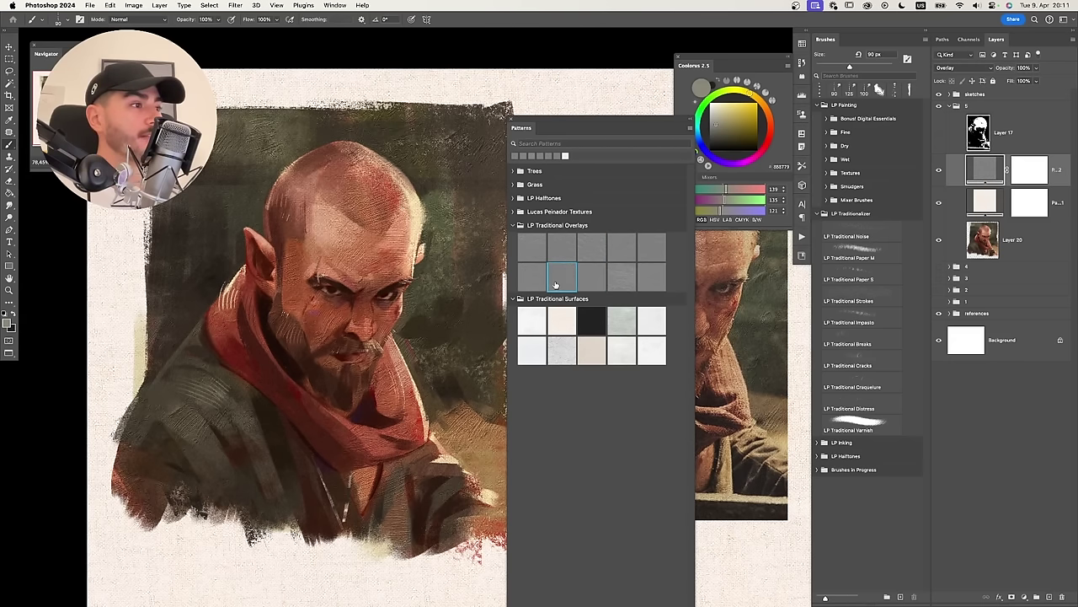
pyautogui.click(534, 254)
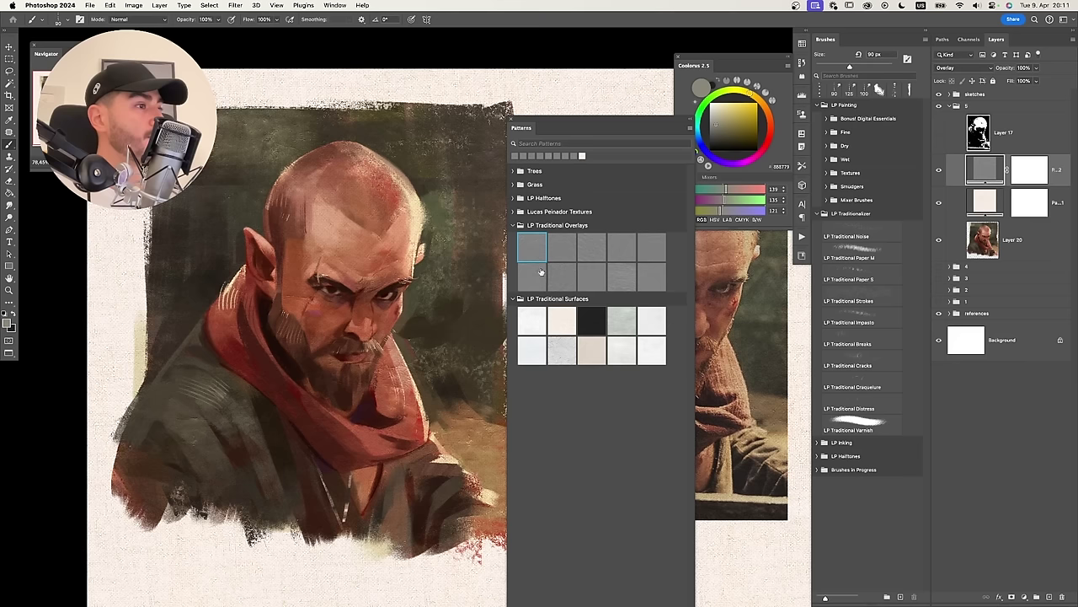
pyautogui.click(611, 251)
pyautogui.click(647, 249)
pyautogui.click(650, 275)
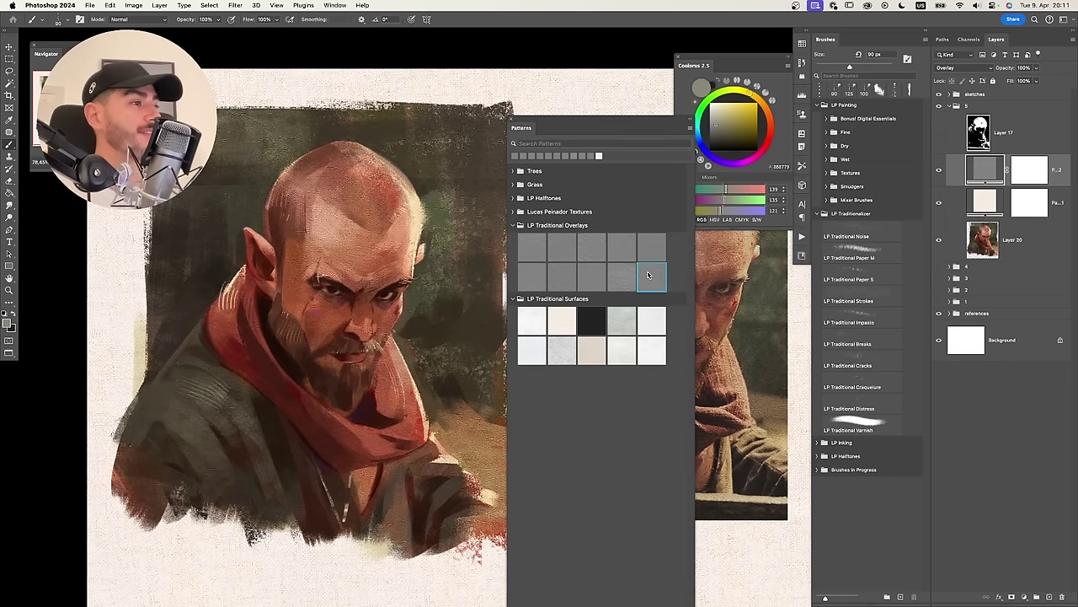
pyautogui.click(621, 278)
pyautogui.press('v')
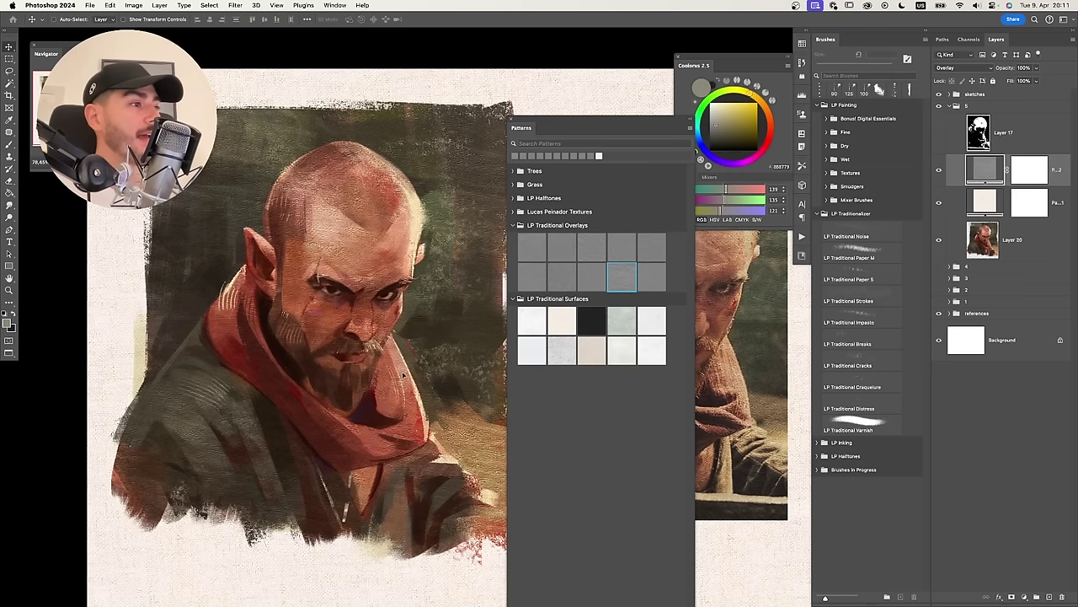
pyautogui.moveTo(389, 381)
pyautogui.mouseDown()
pyautogui.moveTo(367, 383)
pyautogui.moveTo(395, 333)
pyautogui.moveTo(386, 396)
pyautogui.moveTo(373, 326)
pyautogui.moveTo(401, 335)
pyautogui.mouseUp()
# Set the upper pattern fill back to the second LP Traditional Overlays texture and compare the portrait with the fill hidden and shown.
pyautogui.click(602, 275)
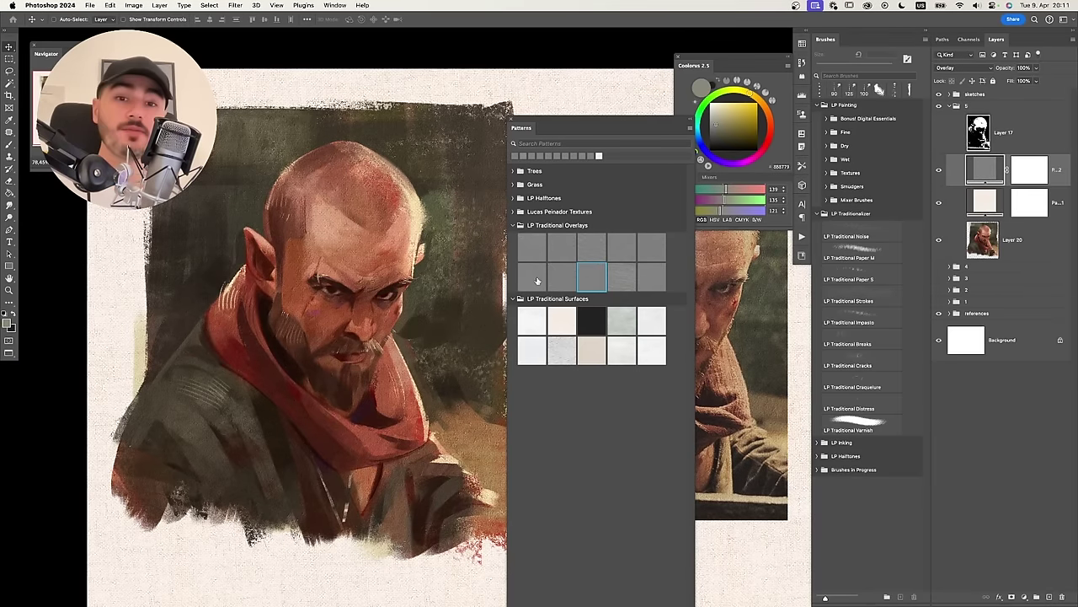
pyautogui.click(564, 277)
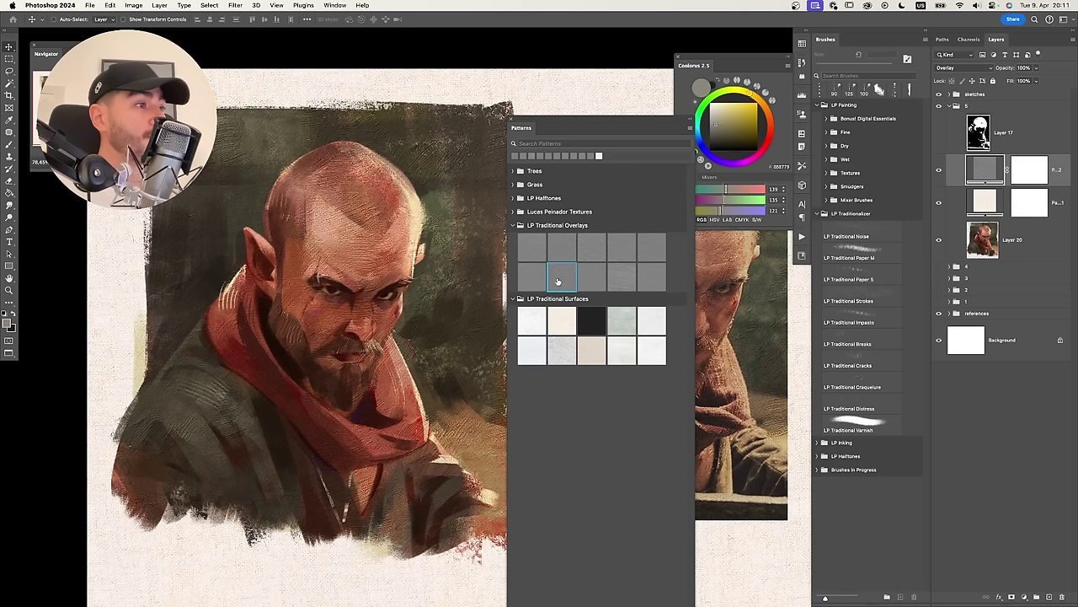
pyautogui.click(535, 269)
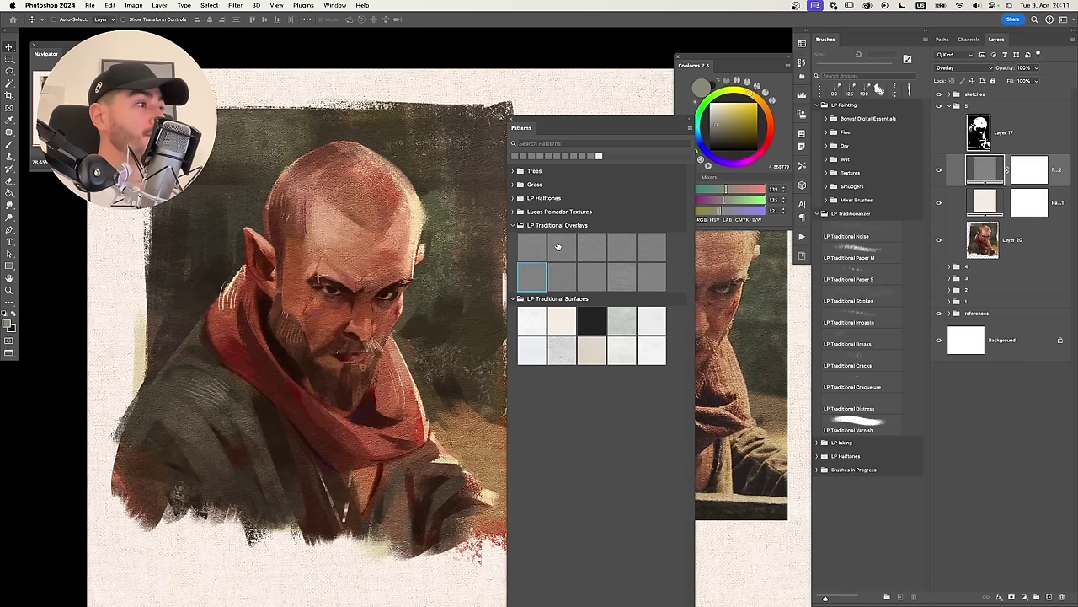
pyautogui.click(557, 245)
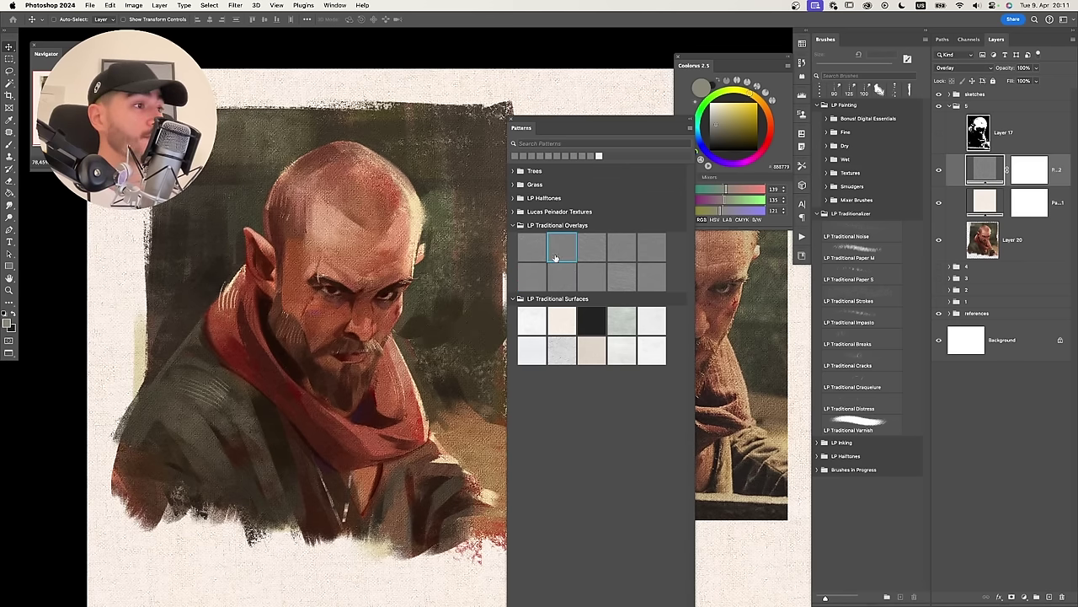
pyautogui.click(511, 119)
pyautogui.click(941, 171)
pyautogui.click(941, 170)
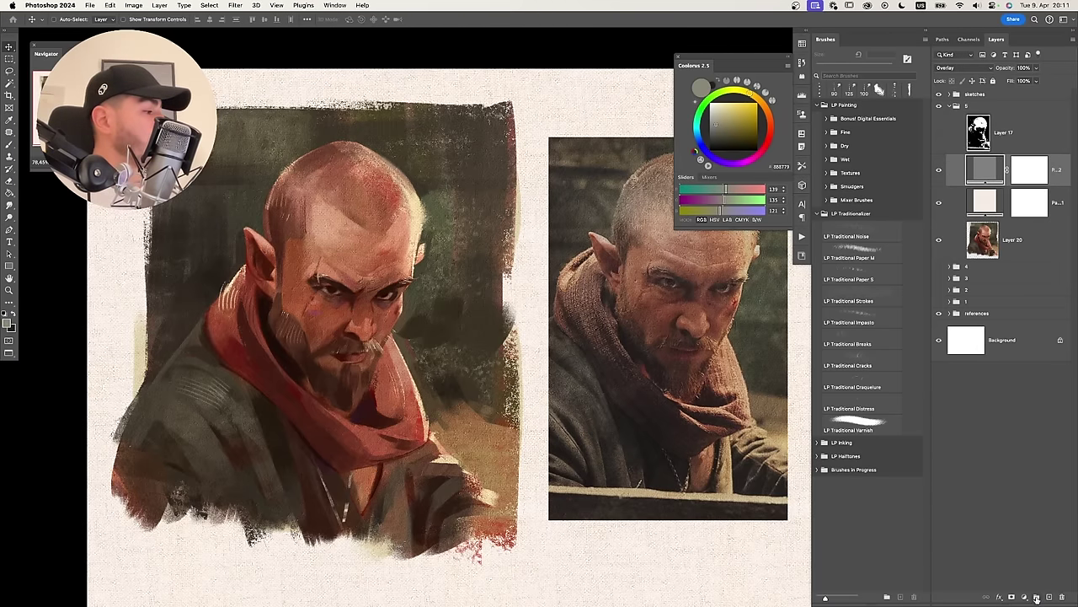
# Add a new empty layer above the texture fills and choose the LP Traditional Strokes brush.
pyautogui.click(1025, 597)
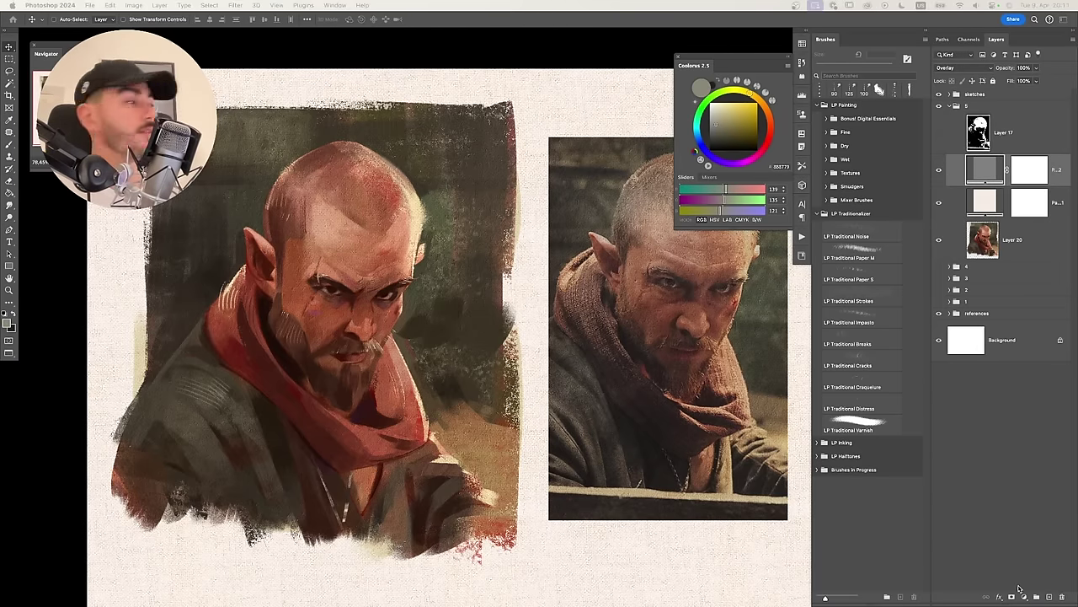
pyautogui.click(1019, 589)
pyautogui.press('b')
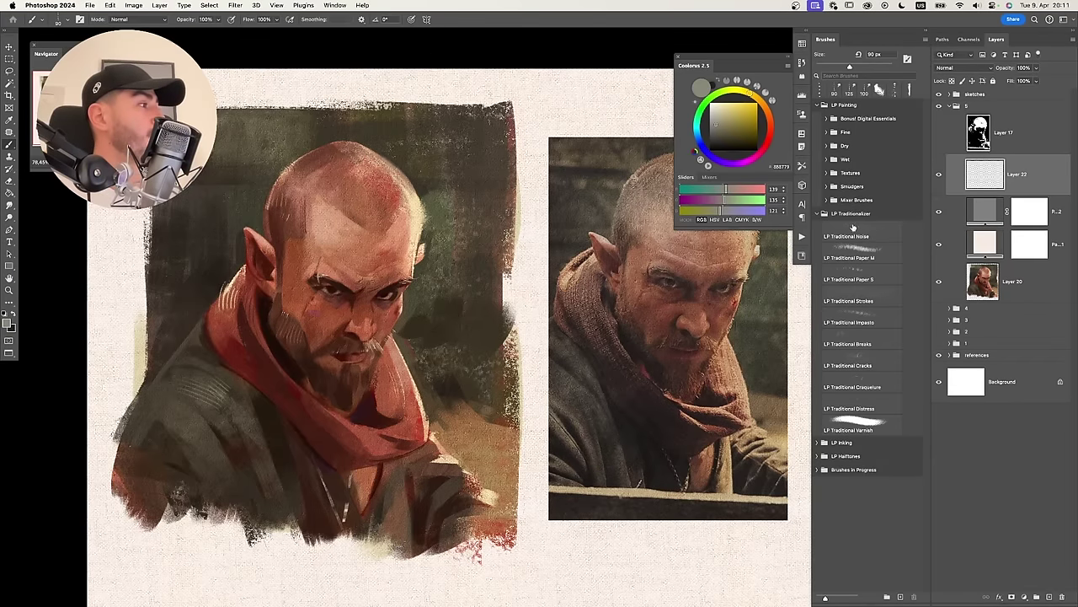
pyautogui.click(857, 233)
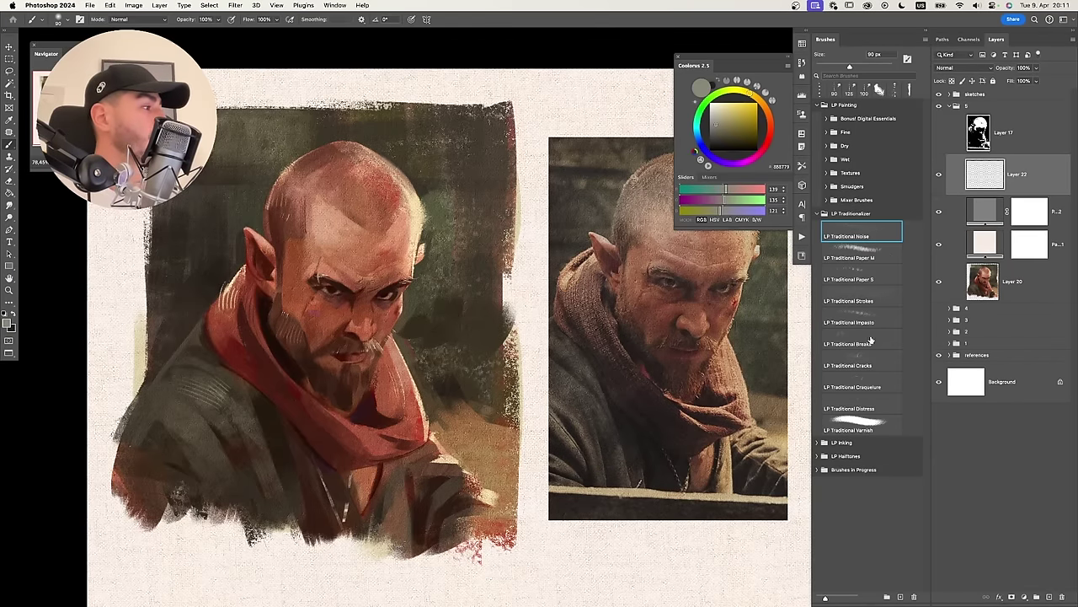
pyautogui.click(875, 298)
pyautogui.press('super+z')
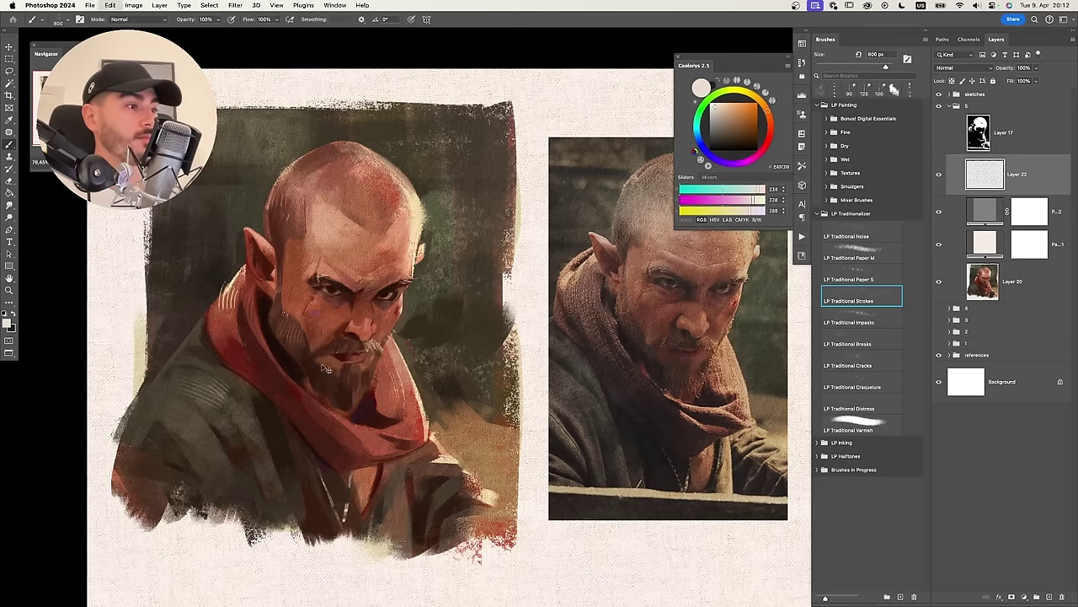
# Test LP Traditional Strokes marks over the portrait in colours sampled from the painting, with brush sizes up to 1100 px, undoing unwanted marks.
pyautogui.click(349, 404)
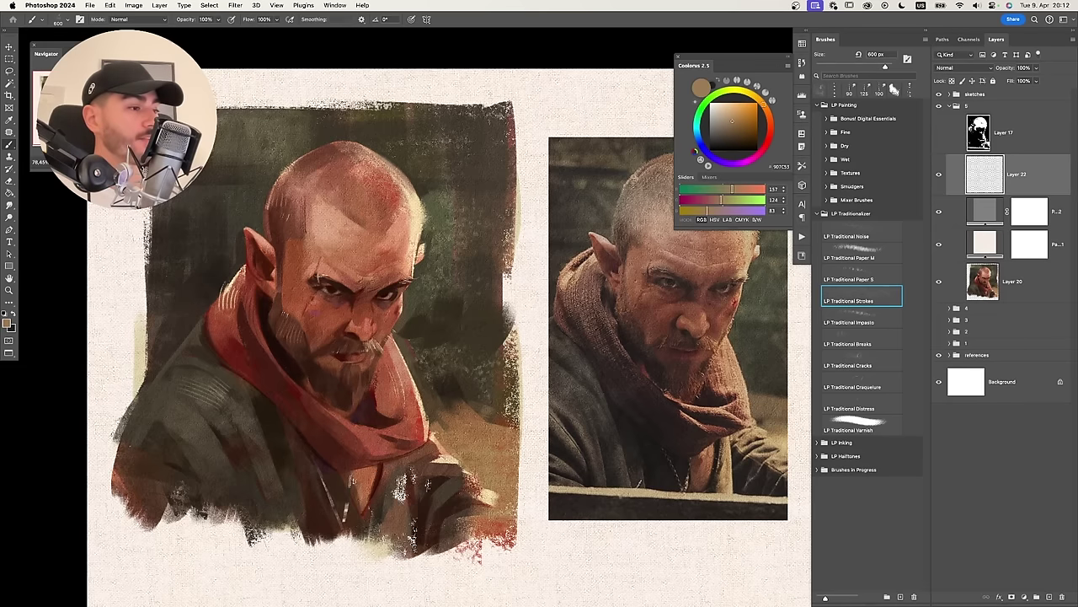
pyautogui.press('super+z')
pyautogui.press(']')
pyautogui.press(']')
pyautogui.press(']')
pyautogui.press(']')
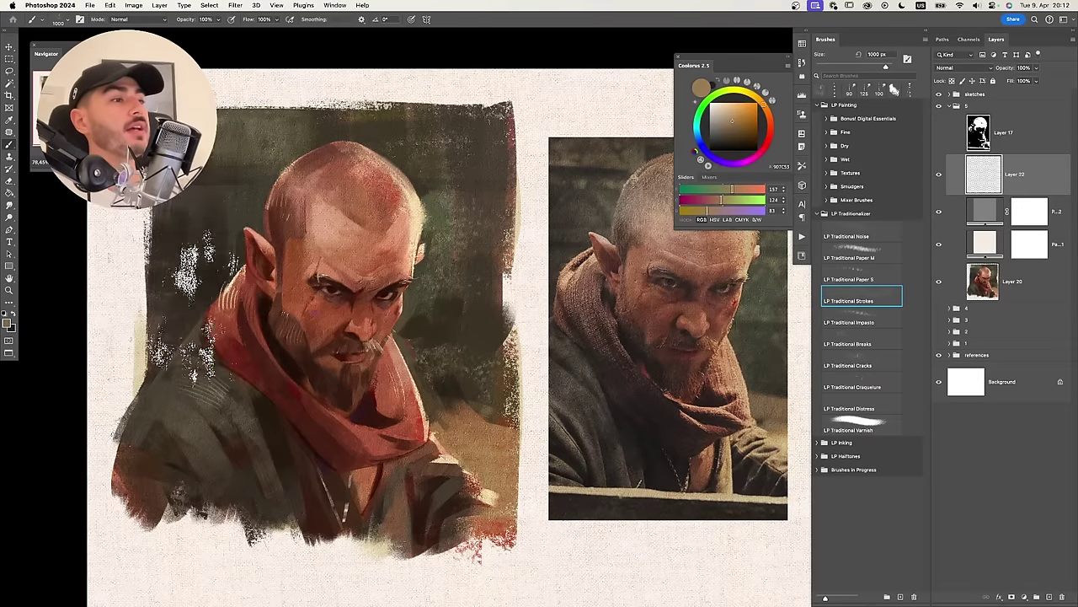
pyautogui.keyDown('alt'); pyautogui.click(183, 278); pyautogui.keyUp('alt')
pyautogui.press('super+z')
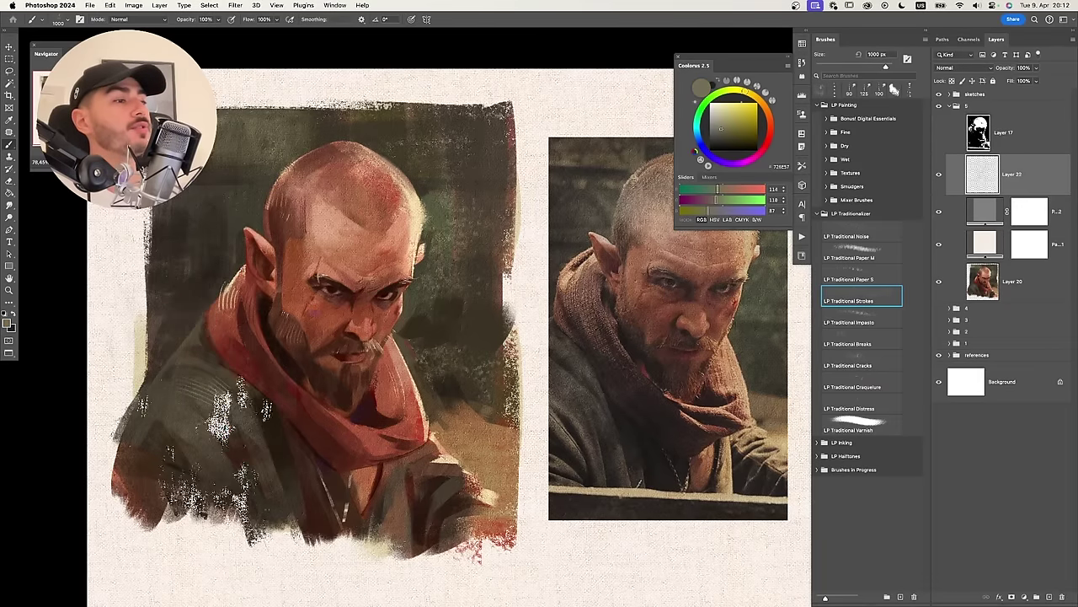
pyautogui.keyDown('alt'); pyautogui.click(444, 211); pyautogui.keyUp('alt')
pyautogui.press(']')
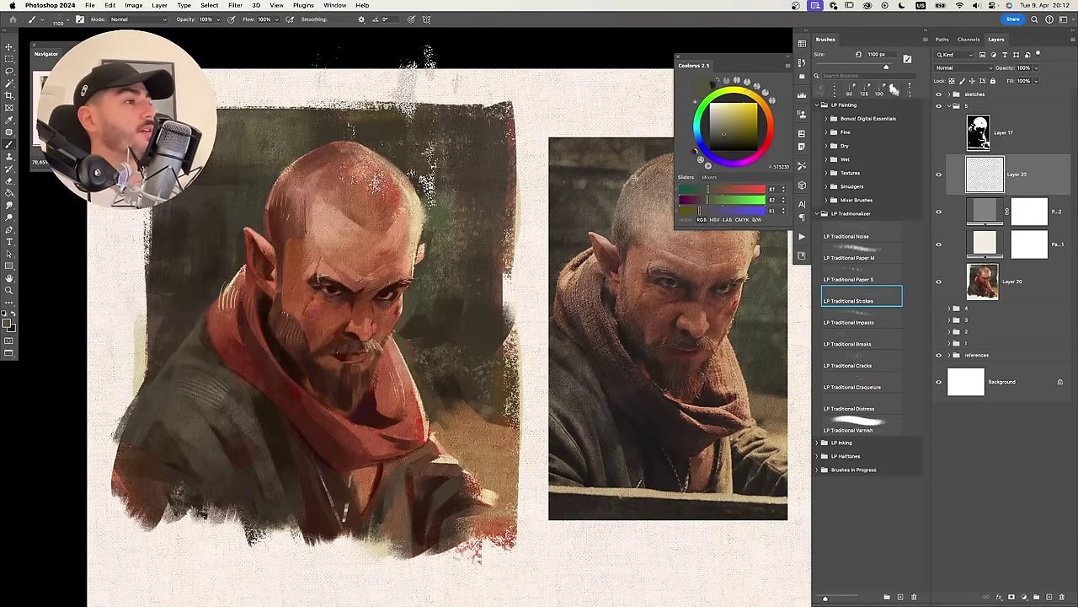
pyautogui.keyDown('alt'); pyautogui.click(416, 213); pyautogui.keyUp('alt')
pyautogui.press('super+z')
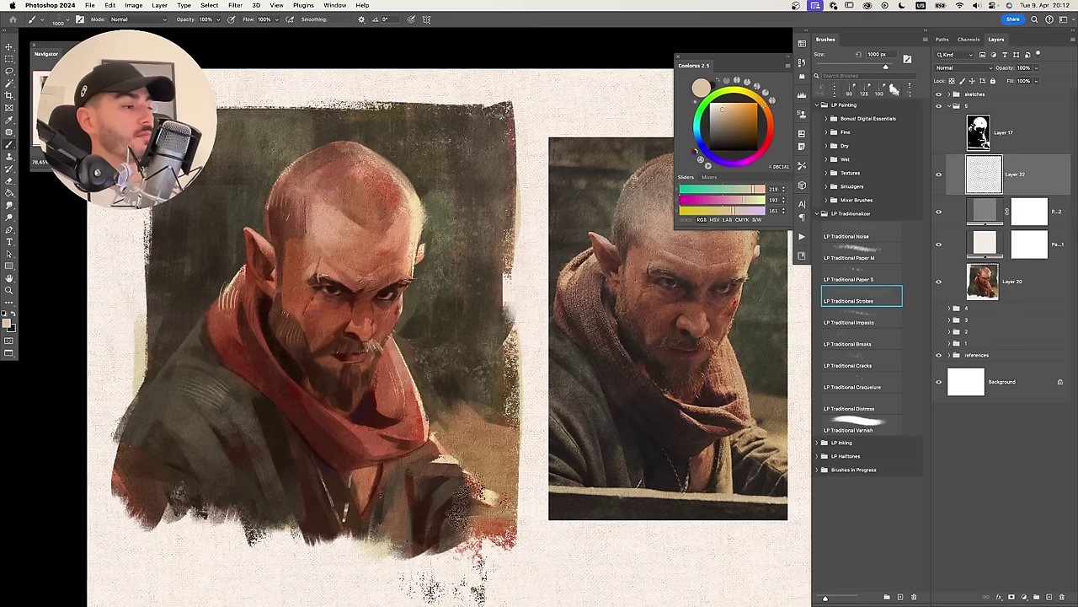
pyautogui.press('[')
pyautogui.press('[')
pyautogui.press('[')
pyautogui.press('super+z')
# Switch to the LP Traditional Distress brush, test it beside the head, reduce it to 700 px and sample the pale canvas colour.
pyautogui.click(868, 387)
pyautogui.click(868, 403)
pyautogui.keyDown('alt'); pyautogui.click(419, 211); pyautogui.keyUp('alt')
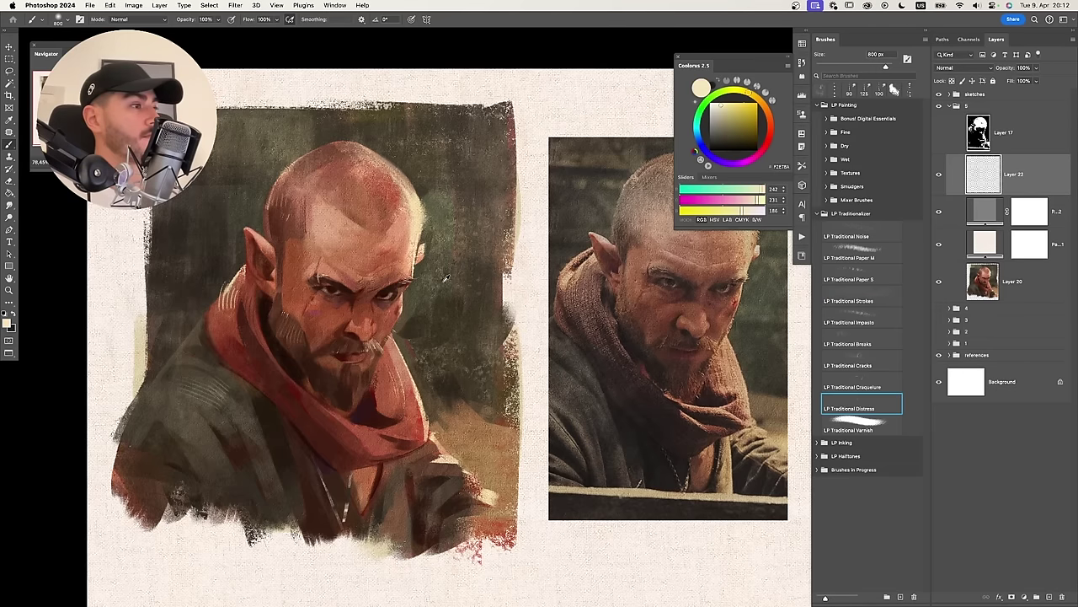
pyautogui.keyDown('alt'); pyautogui.click(420, 247); pyautogui.keyUp('alt')
pyautogui.press('super+z')
pyautogui.press('[')
pyautogui.keyDown('alt'); pyautogui.click(432, 437); pyautogui.keyUp('alt')
pyautogui.keyDown('alt'); pyautogui.click(524, 403); pyautogui.keyUp('alt')
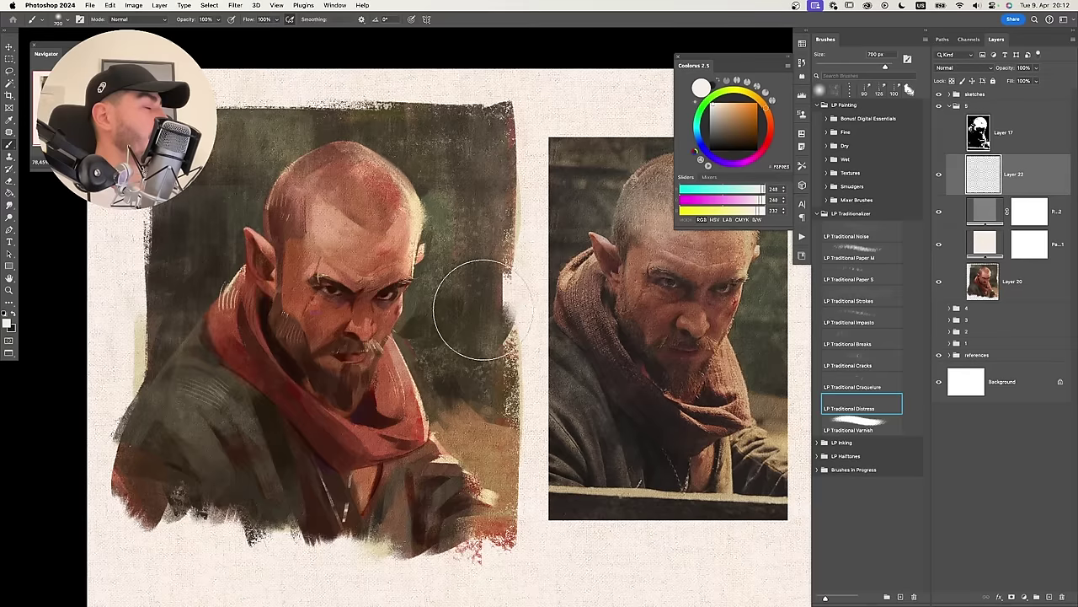
# Add another layer for the distress marks and test the pale LP Traditional Distress brush at sizes between 400 and 600 px.
pyautogui.press('alt+shift+super+n')
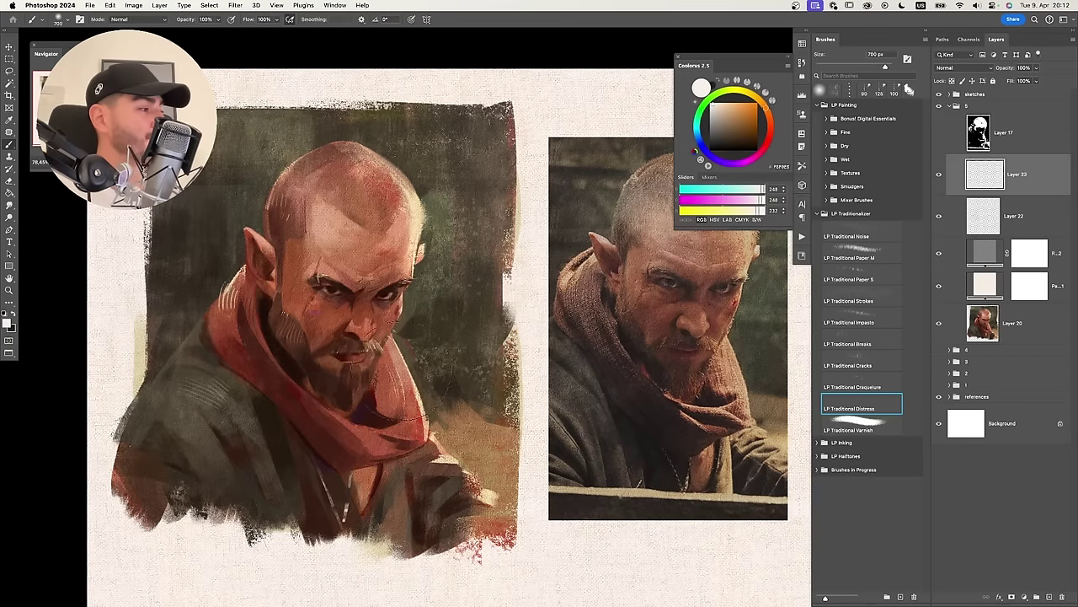
pyautogui.press('[')
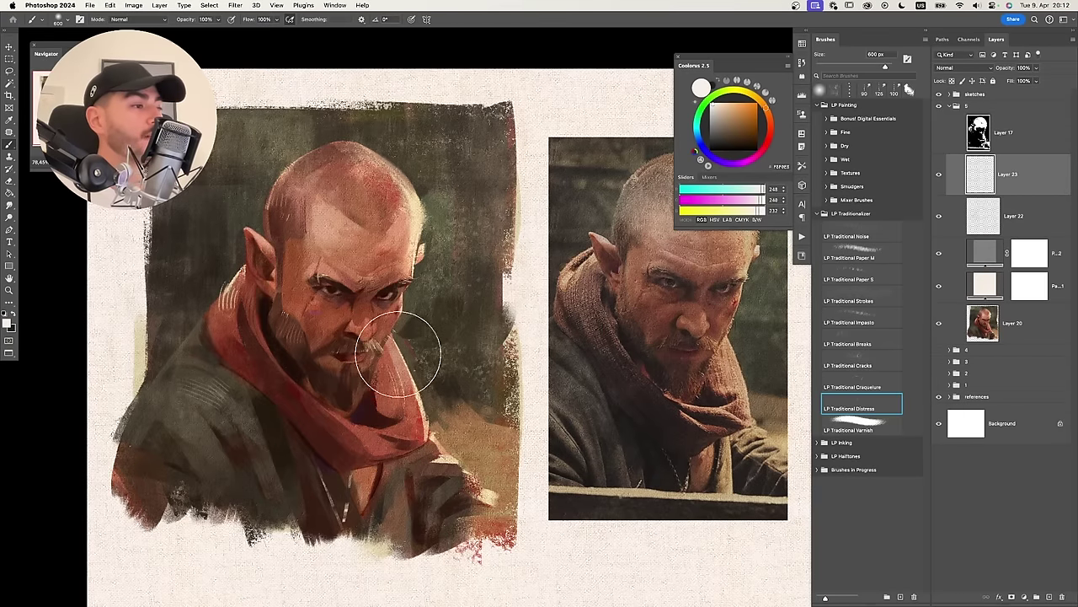
pyautogui.press('super+z')
pyautogui.press('[')
pyautogui.press('[')
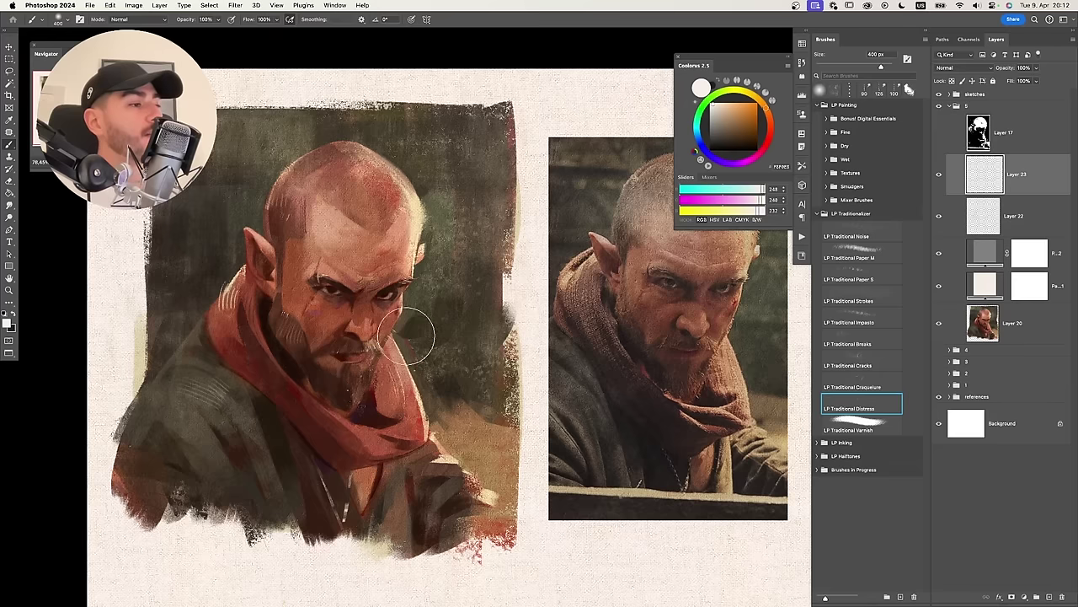
pyautogui.press(']')
pyautogui.press(']')
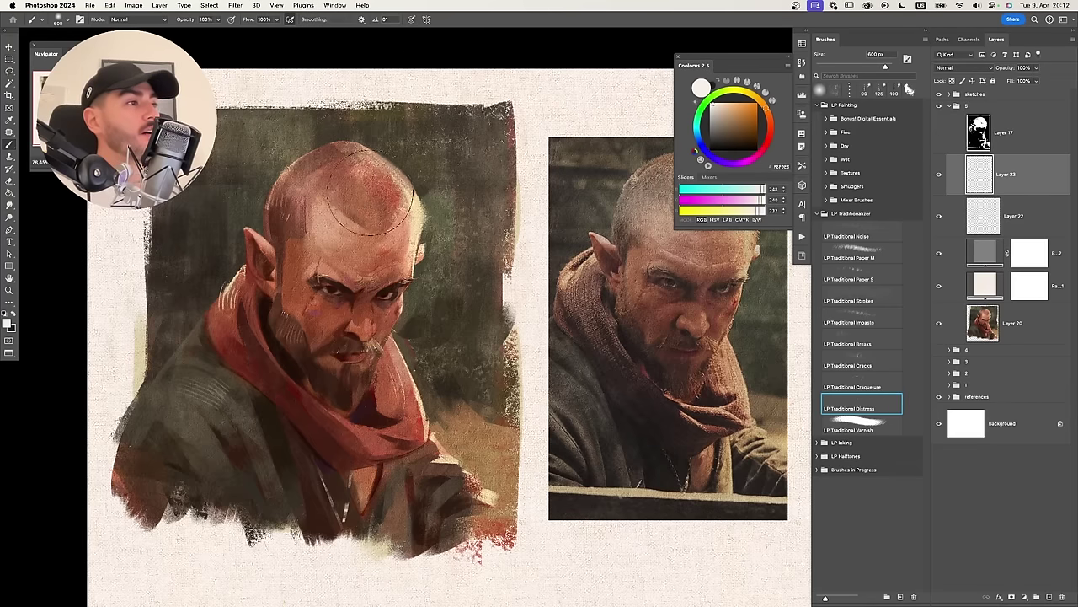
# Stamp pale distress flecks over the head, background and clothing, varying the brush size between 600 and 900 px.
pyautogui.click(346, 164)
pyautogui.press(']')
pyautogui.click(244, 166)
pyautogui.click(202, 317)
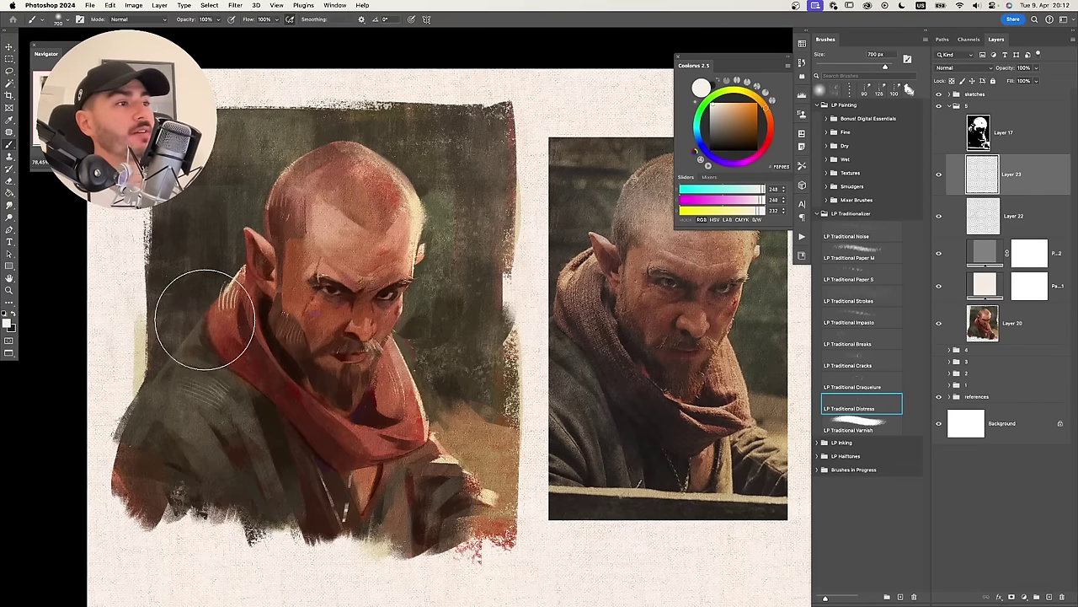
pyautogui.press(']')
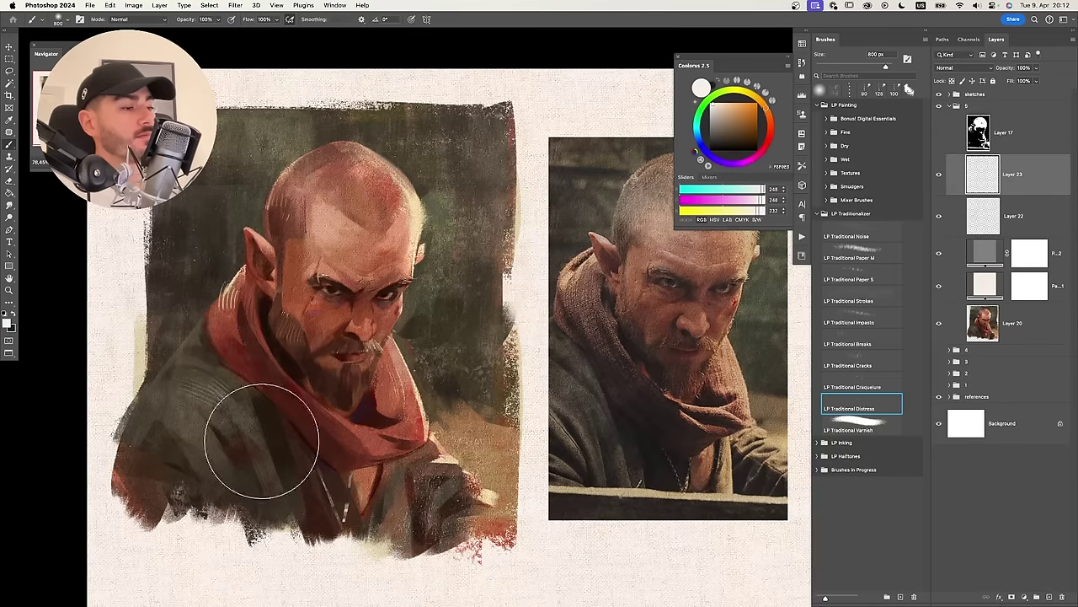
pyautogui.press(']')
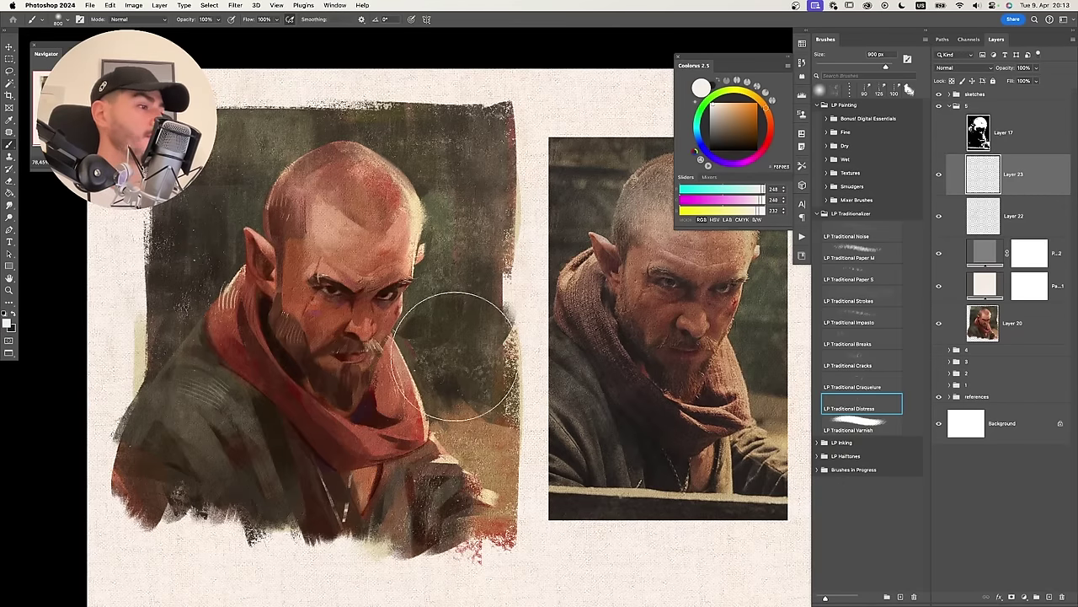
pyautogui.press('[')
pyautogui.press('[')
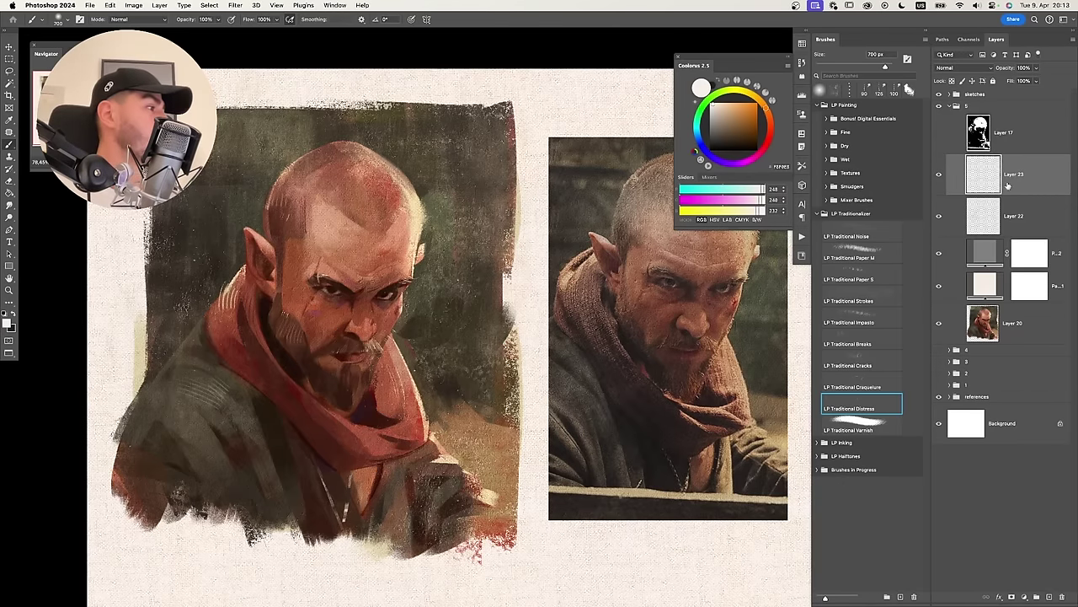
# Add a layer above the distress marks, choose the LP Traditional Breaks brush and sample the pale canvas colour.
pyautogui.press('super+shift+alt+n')
pyautogui.click(874, 360)
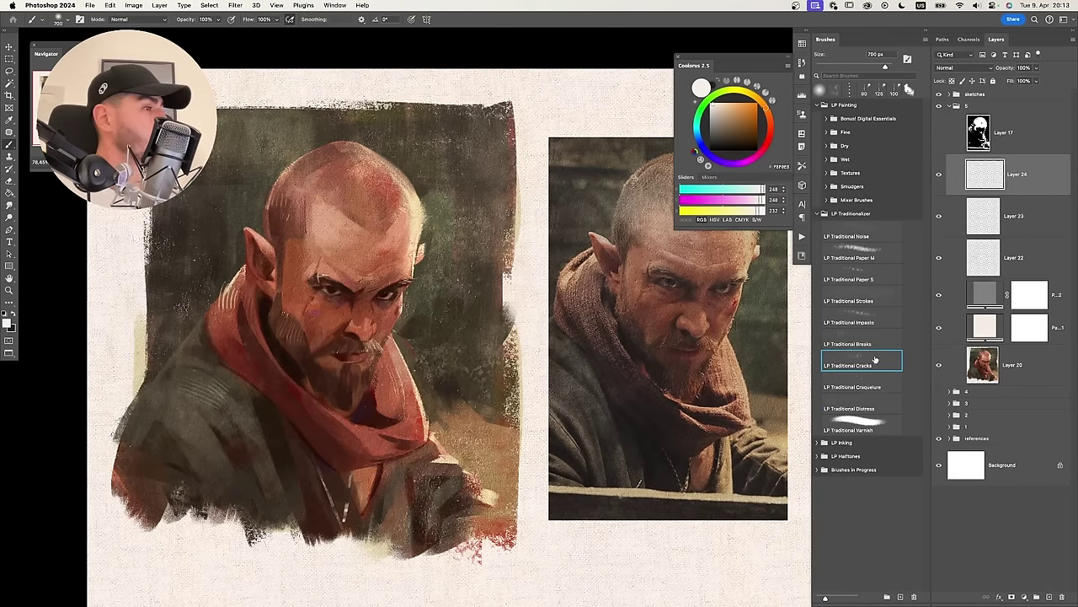
pyautogui.click(871, 342)
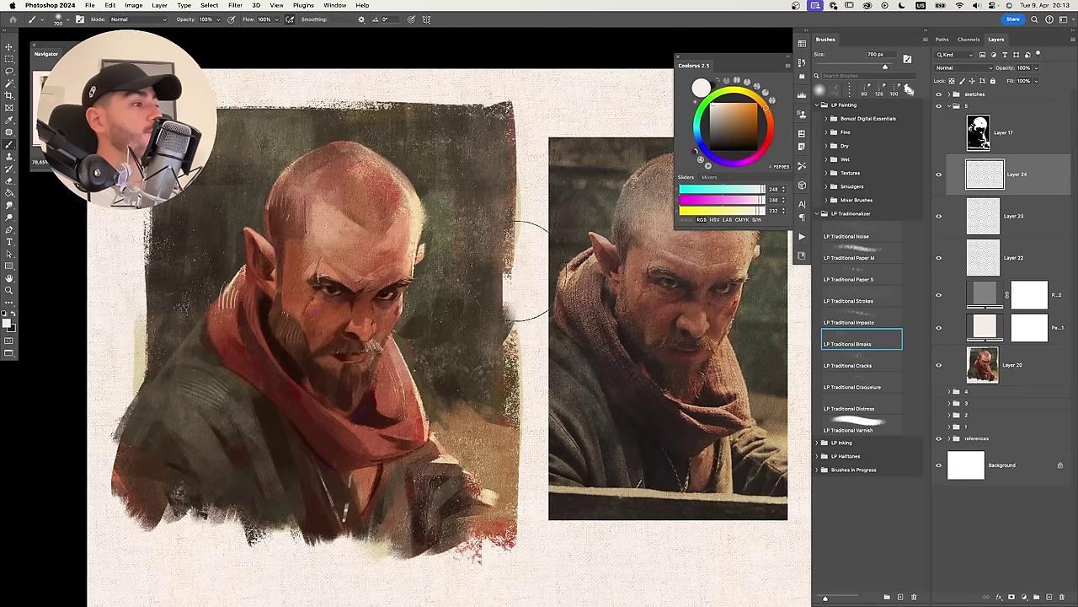
pyautogui.keyDown('alt'); pyautogui.click(518, 271); pyautogui.keyUp('alt')
# Try pale LP Traditional Breaks marks over the background and beside the scarf and shoulder, enlarging the brush from 700 to 900 px.
pyautogui.click(460, 323)
pyautogui.press('super+z')
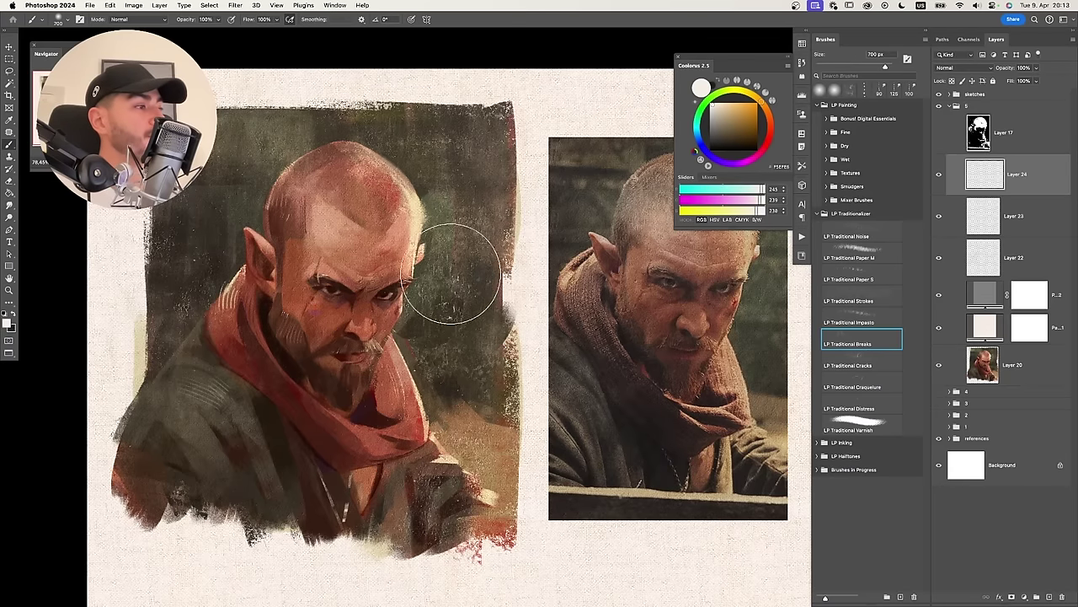
pyautogui.click(456, 399)
pyautogui.press('super+z')
pyautogui.press(']')
pyautogui.press(']')
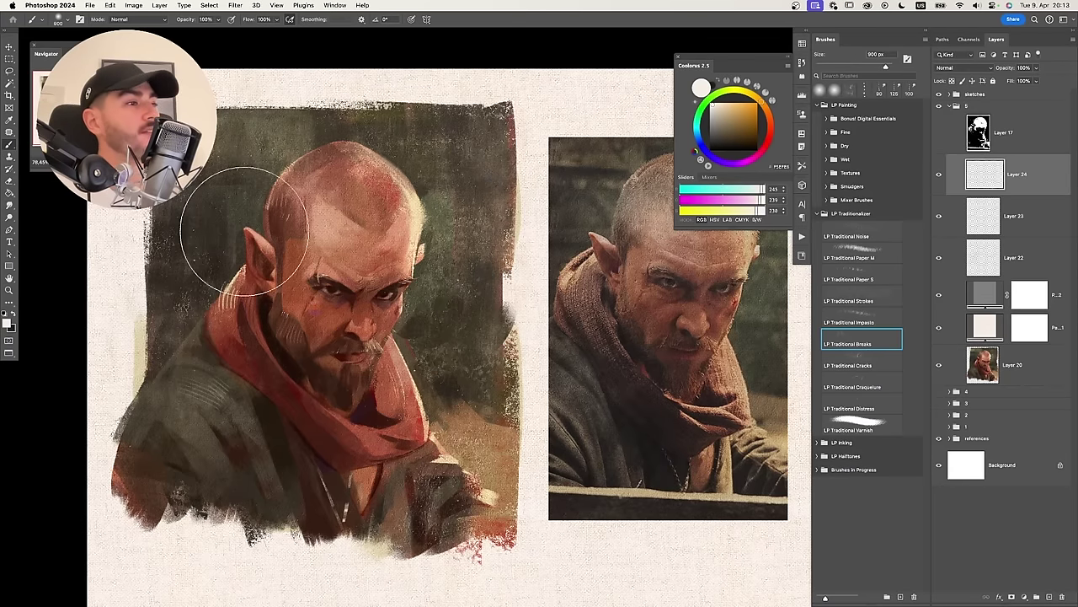
pyautogui.click(244, 111)
pyautogui.press('super+z')
pyautogui.click(220, 323)
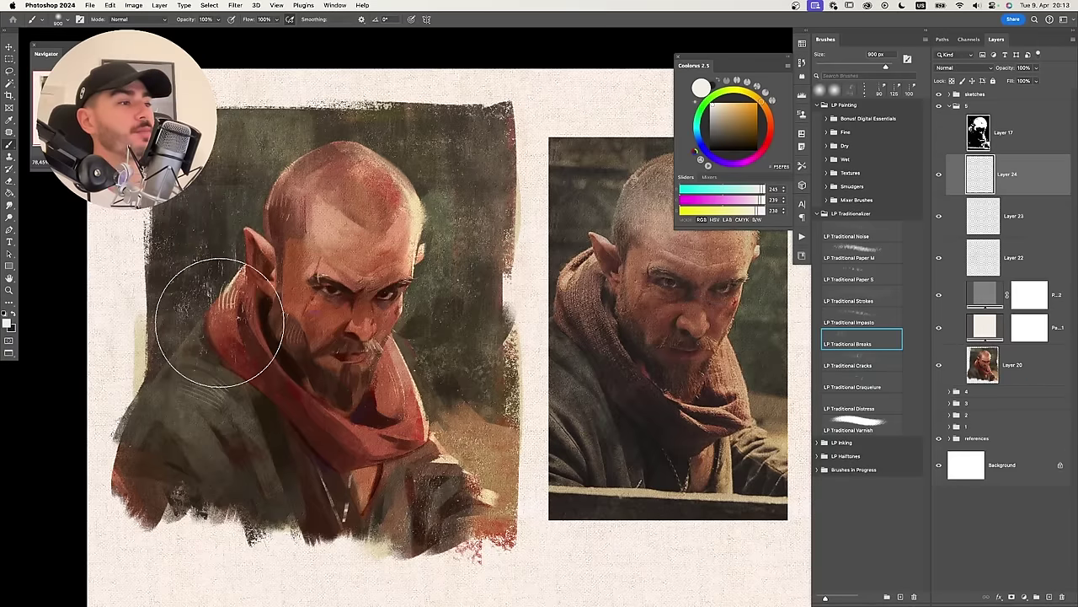
pyautogui.press('z')
pyautogui.moveTo(373, 275); pyautogui.dragTo(396, 276)
pyautogui.press('super+z')
# Sample a dark brown from the painting and try break marks across the head and clothing at brush sizes of 900 to 1000 px.
pyautogui.press('b')
pyautogui.keyDown('alt'); pyautogui.click(420, 208); pyautogui.keyUp('alt')
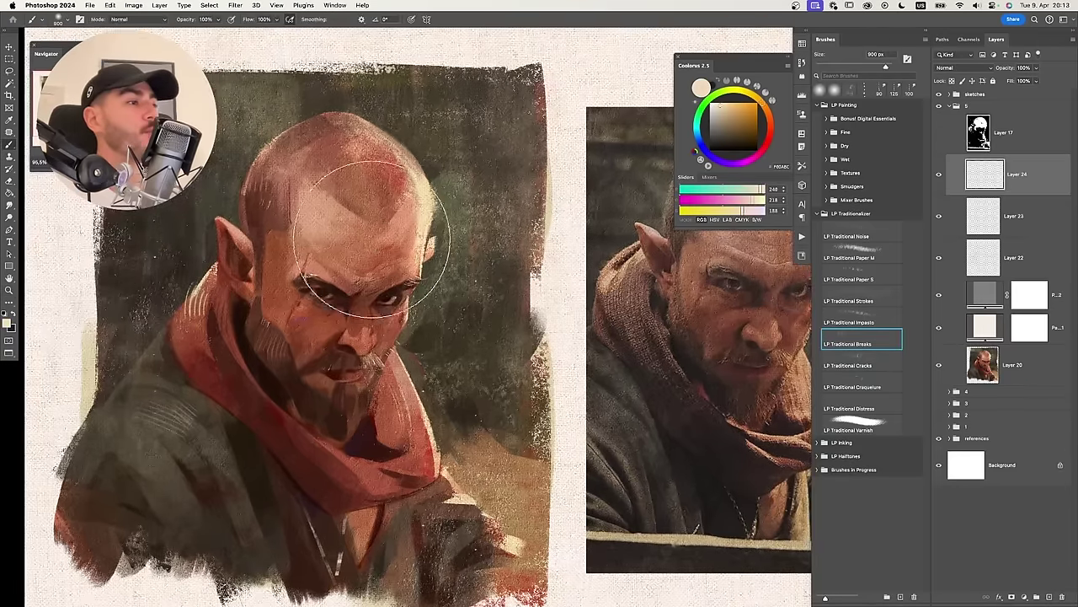
pyautogui.keyDown('alt'); pyautogui.click(320, 298); pyautogui.keyUp('alt')
pyautogui.press(']')
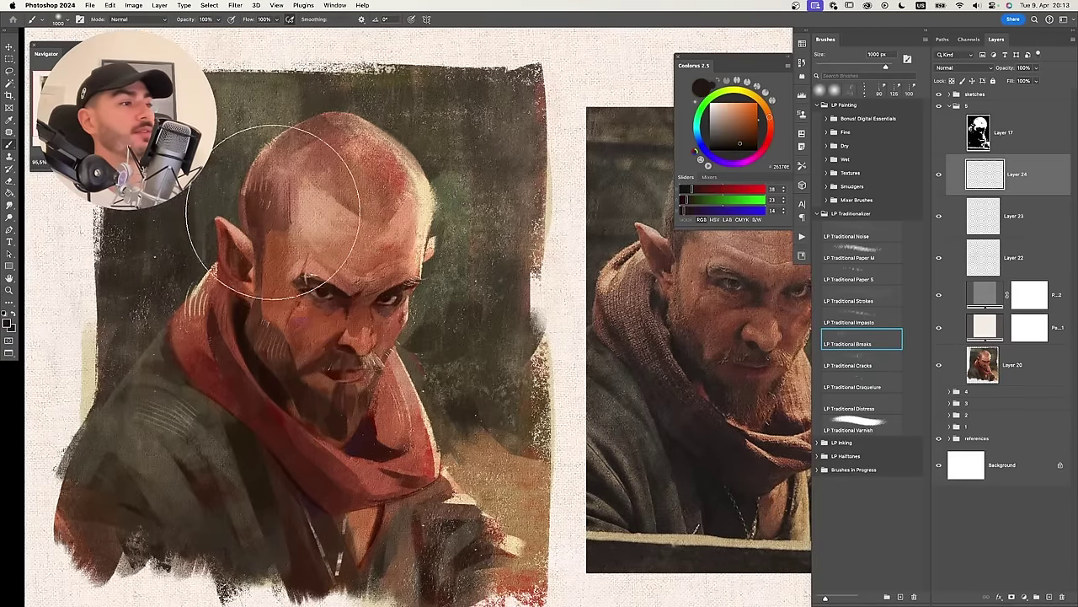
pyautogui.moveTo(274, 212)
pyautogui.mouseDown()
pyautogui.moveTo(256, 320)
pyautogui.moveTo(270, 280)
pyautogui.moveTo(250, 121)
pyautogui.moveTo(216, 239)
pyautogui.moveTo(202, 188)
pyautogui.moveTo(183, 354)
pyautogui.moveTo(204, 456)
pyautogui.mouseUp()
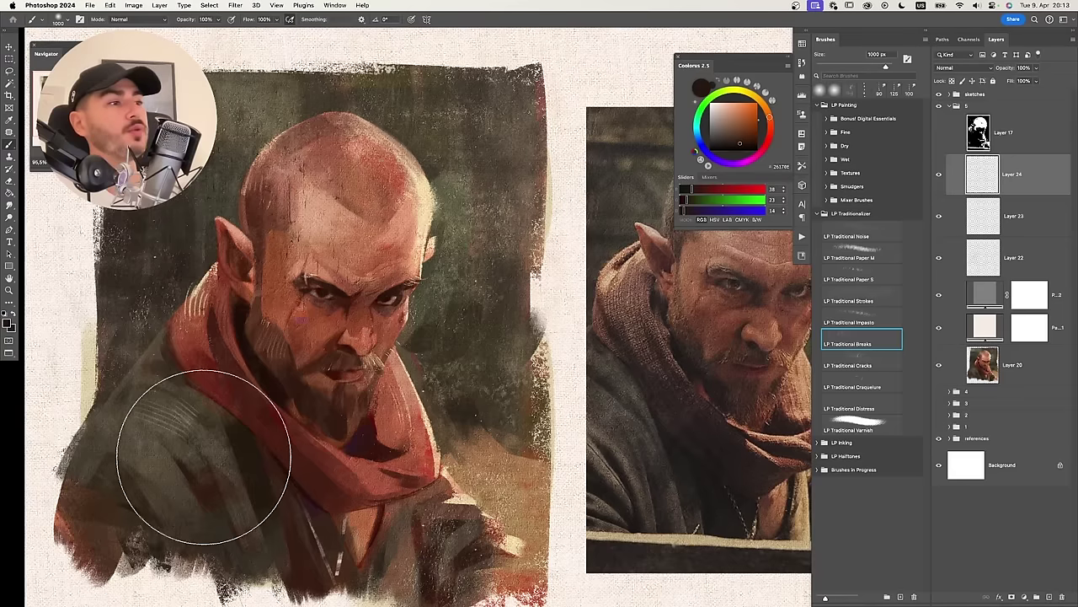
pyautogui.press('[')
pyautogui.moveTo(175, 497); pyautogui.dragTo(183, 477)
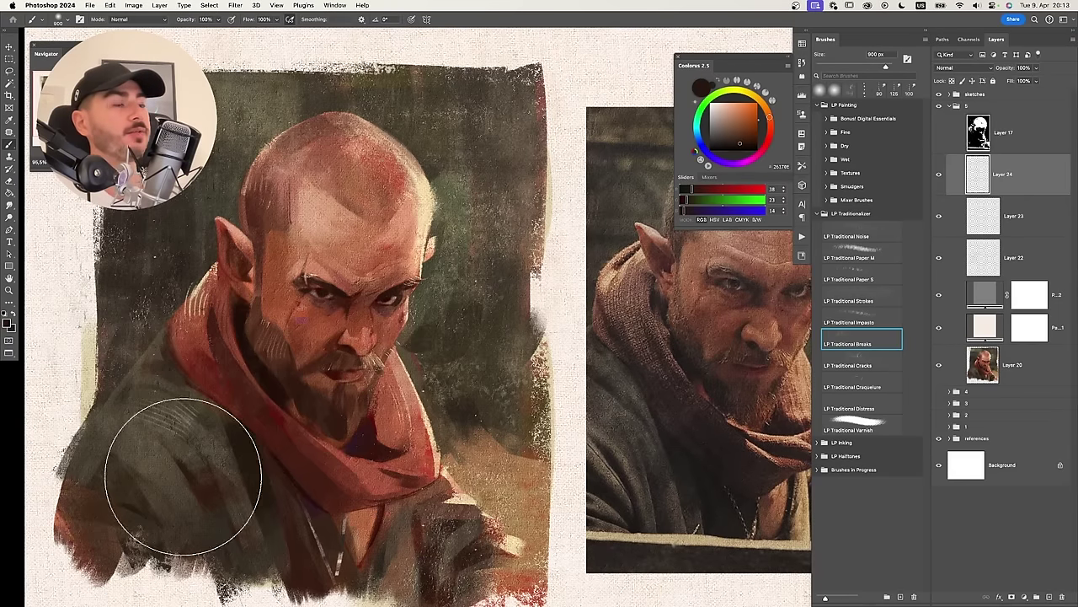
pyautogui.press('super+z')
# Sample the ochre of the lower background, reduce the LP Traditional Breaks brush to 600 px and stamp break marks over the background beside the face.
pyautogui.moveTo(498, 393); pyautogui.dragTo(461, 316)
pyautogui.keyDown('alt'); pyautogui.click(467, 372); pyautogui.keyUp('alt')
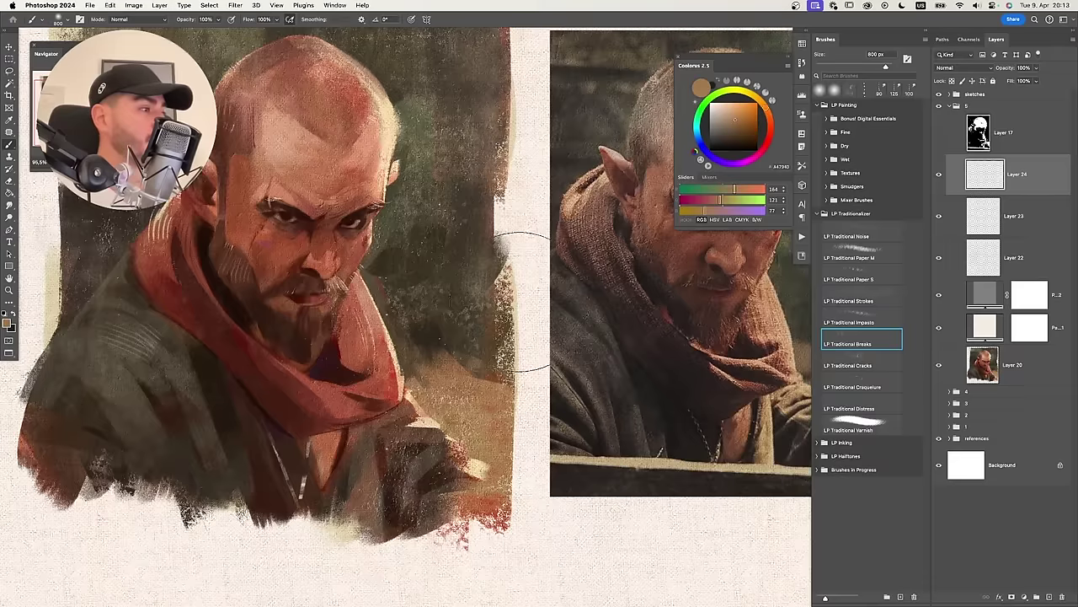
pyautogui.keyDown('alt'); pyautogui.click(531, 308); pyautogui.keyUp('alt')
pyautogui.keyDown('alt'); pyautogui.click(515, 307); pyautogui.keyUp('alt')
pyautogui.press('[')
pyautogui.press('[')
pyautogui.press('[')
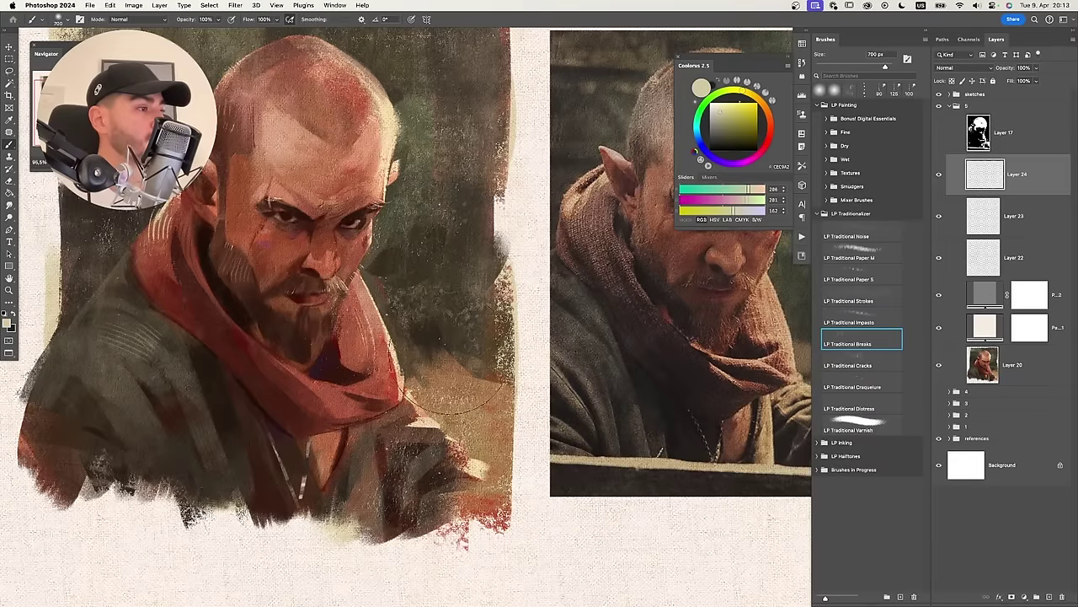
pyautogui.keyDown('alt'); pyautogui.click(434, 375); pyautogui.keyUp('alt')
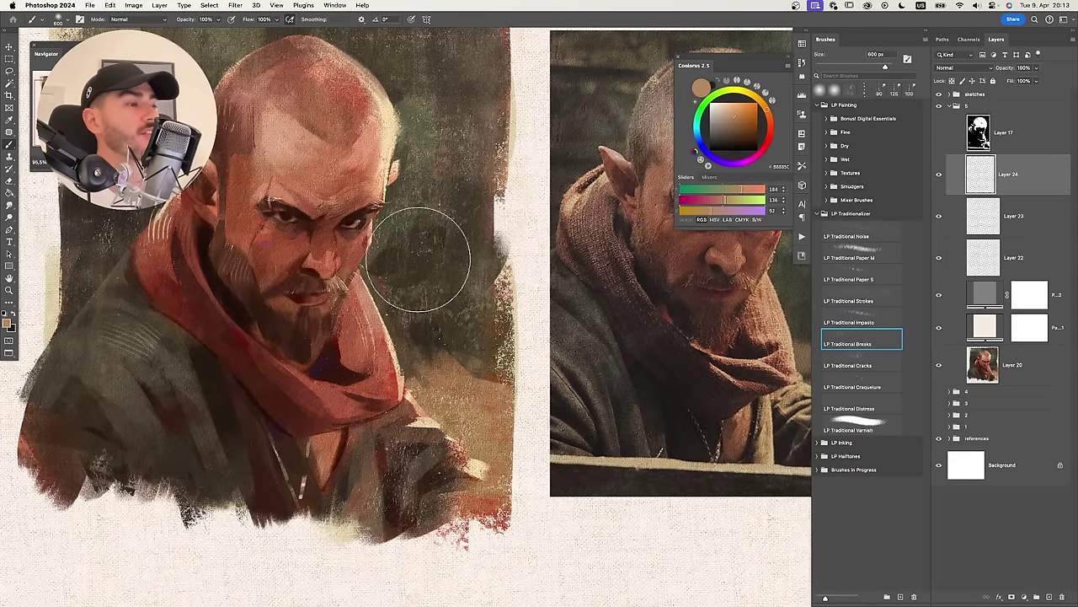
pyautogui.scroll(4, 414, 241)
pyautogui.moveTo(507, 354)
pyautogui.mouseDown()
pyautogui.moveTo(483, 310)
pyautogui.moveTo(484, 498)
pyautogui.moveTo(499, 340)
pyautogui.mouseUp()
pyautogui.scroll(-4, 512, 350)
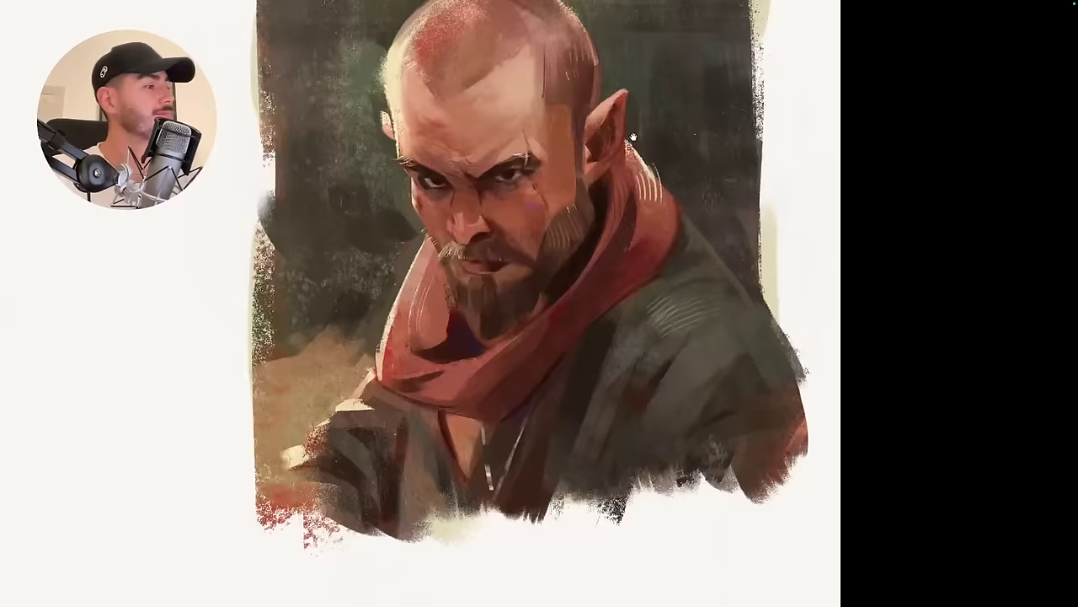